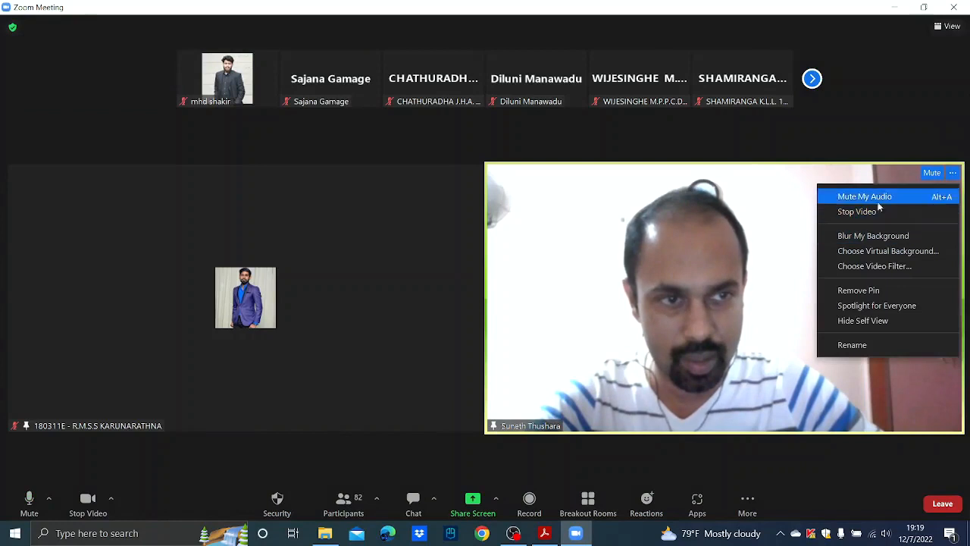
Acknowledge the meeting recording notice and remove the pin from the other participant's video
{"action": "left_click", "coordinate": [876, 290]}
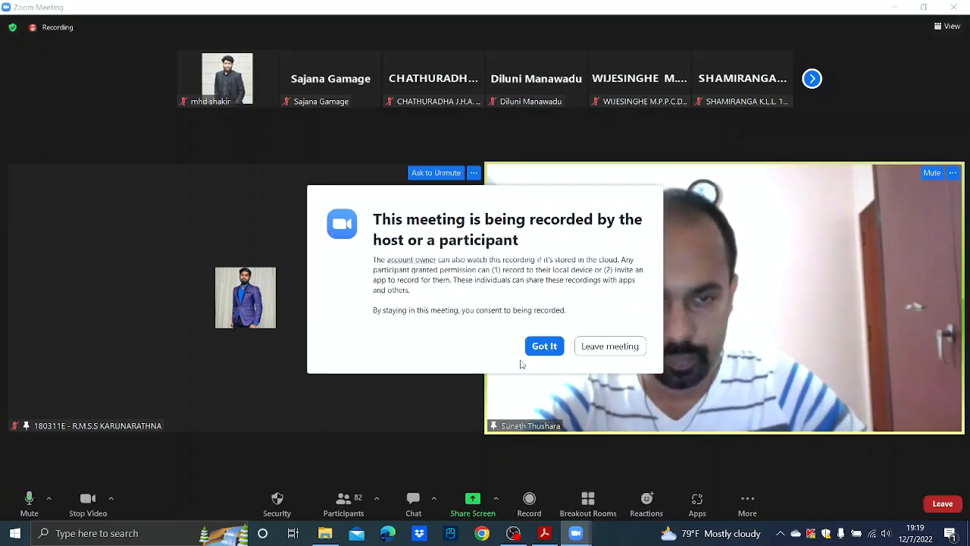
{"action": "left_click", "coordinate": [544, 346]}
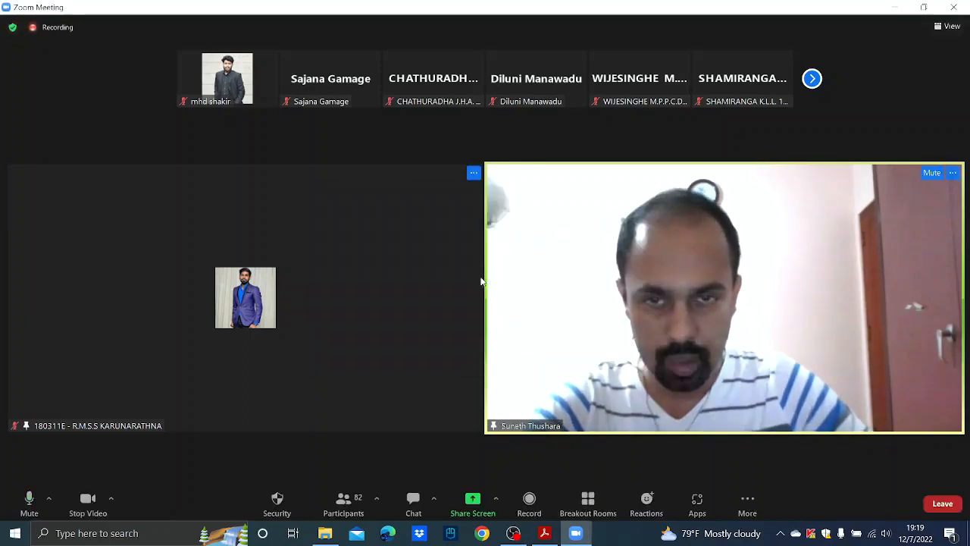
{"action": "left_click", "coordinate": [474, 173]}
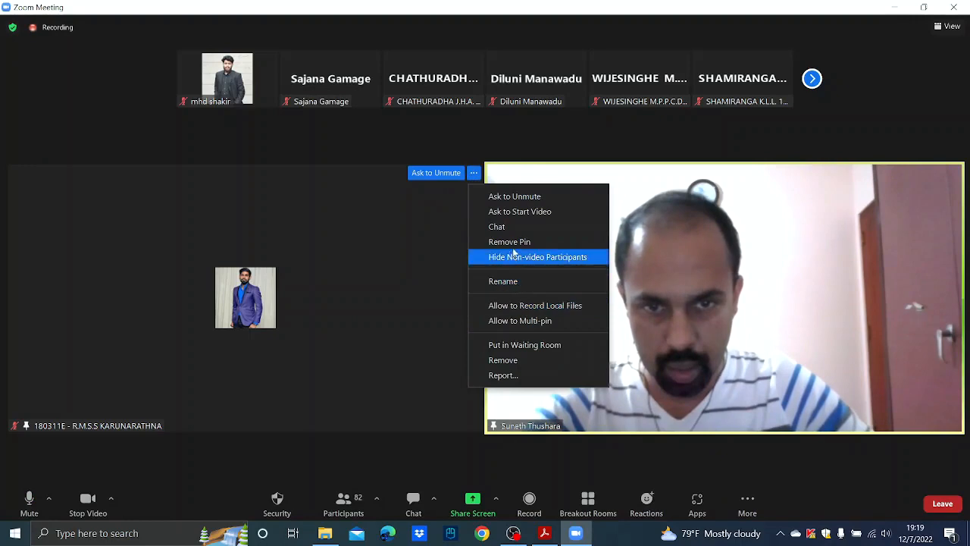
{"action": "left_click", "coordinate": [493, 257]}
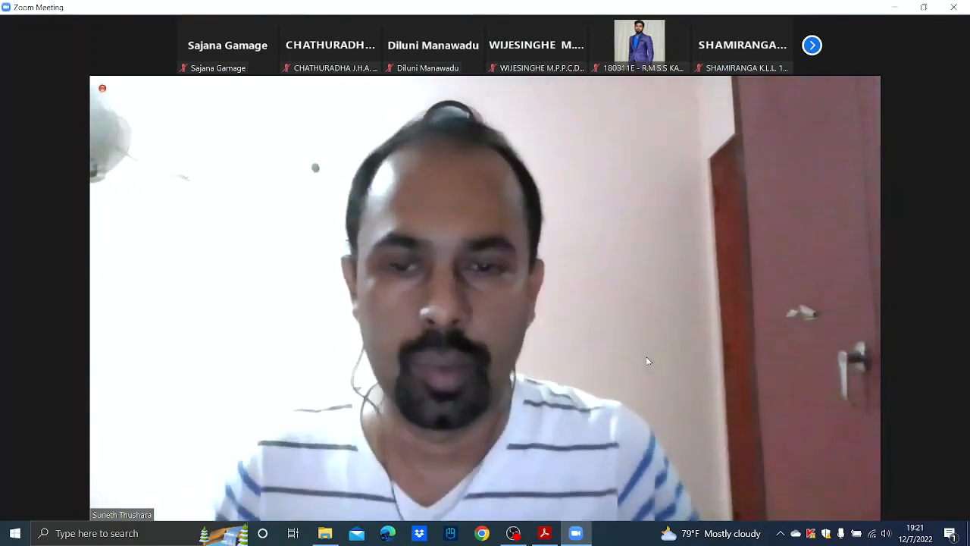
Share the Acrobat Reader window showing the C3D Guide 2020 PDF with the meeting
{"action": "mouse_move", "coordinate": [648, 355]}
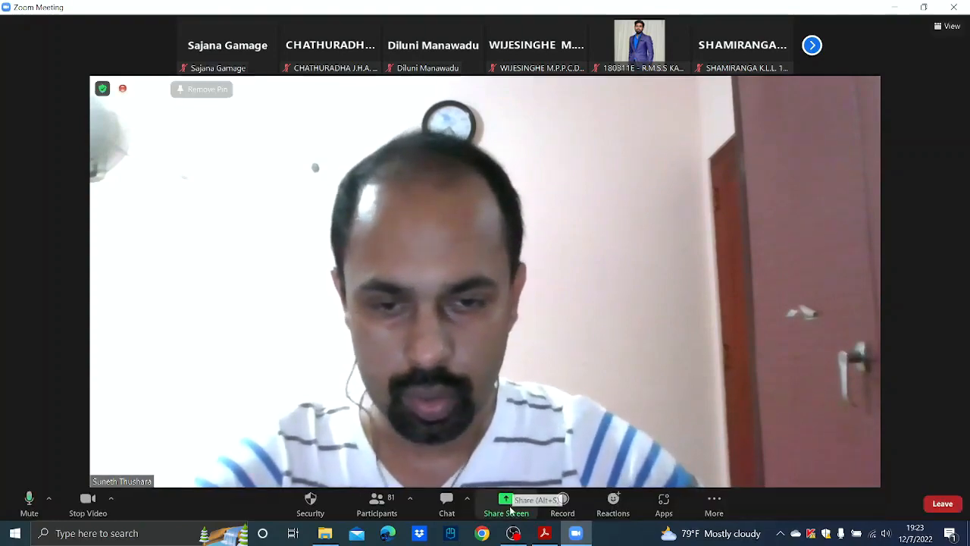
{"action": "left_click", "coordinate": [507, 507]}
{"action": "left_click", "coordinate": [599, 281]}
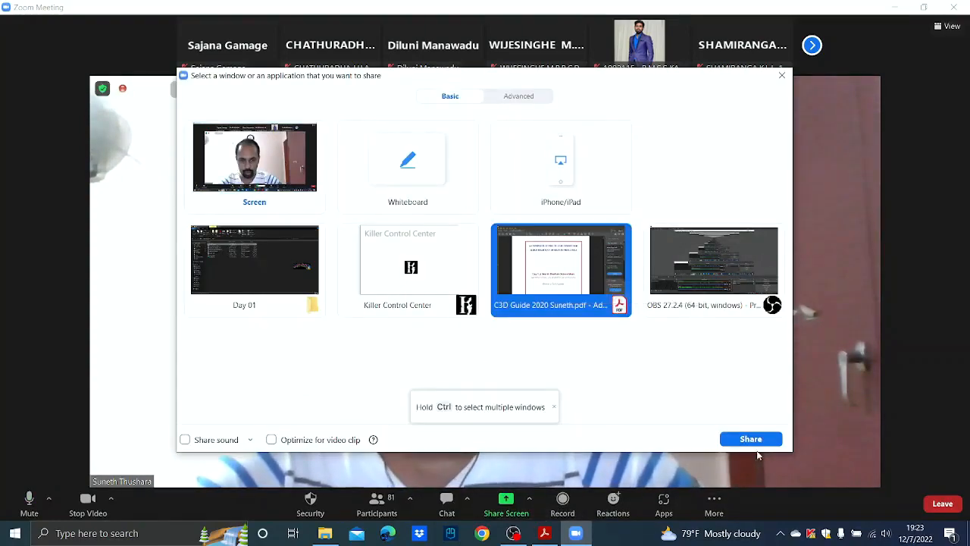
{"action": "left_click", "coordinate": [752, 441]}
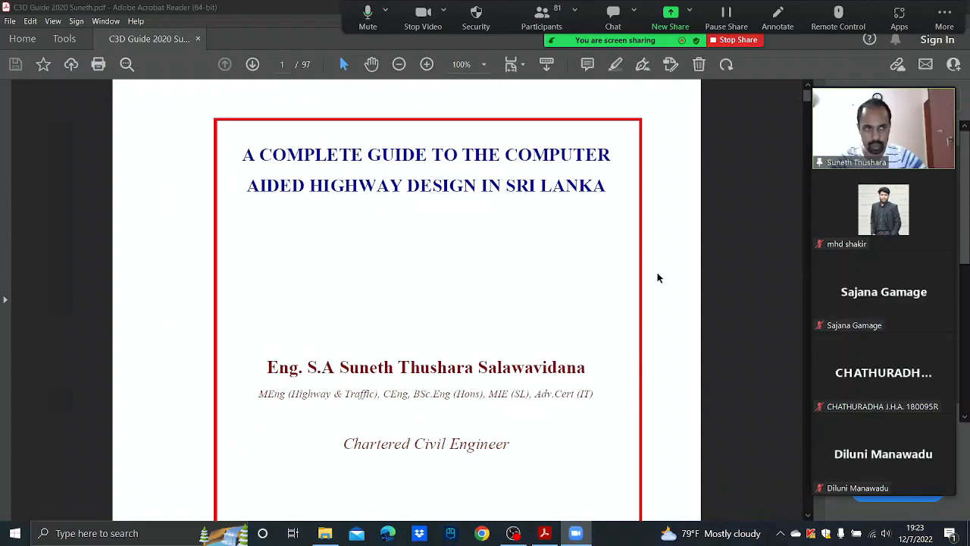
Look through the highway design guide from the cover and table of contents to the Import Points instructions on page 10
{"action": "scroll", "coordinate": [643, 278], "scroll_direction": "down", "scroll_amount": 10}
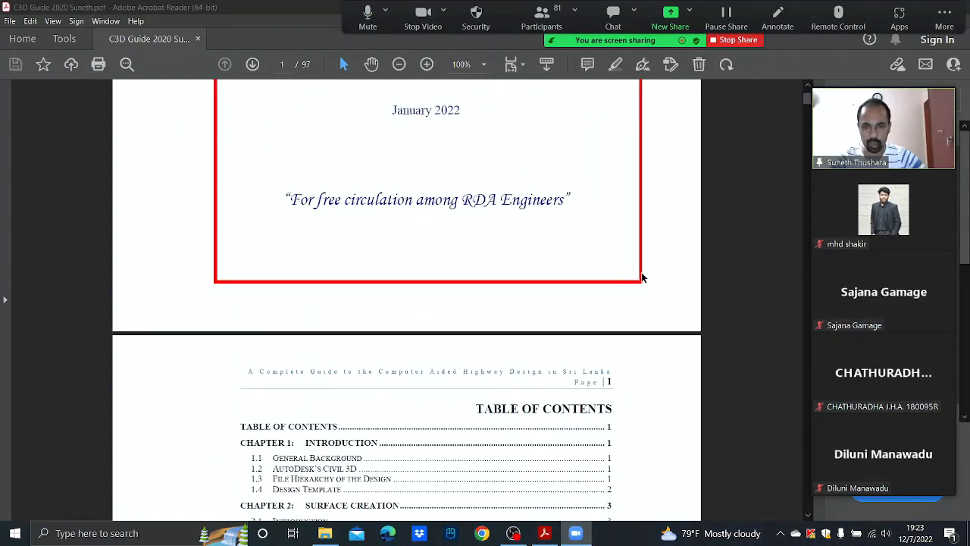
{"action": "scroll", "coordinate": [641, 277], "scroll_direction": "up", "scroll_amount": 1}
{"action": "scroll", "coordinate": [407, 245], "scroll_direction": "down", "scroll_amount": 10}
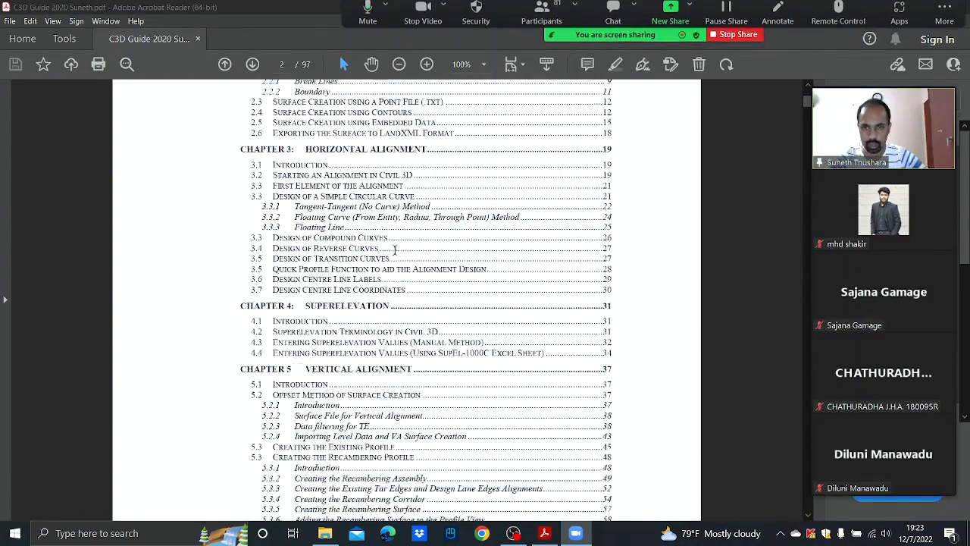
{"action": "scroll", "coordinate": [439, 267], "scroll_direction": "down", "scroll_amount": 12}
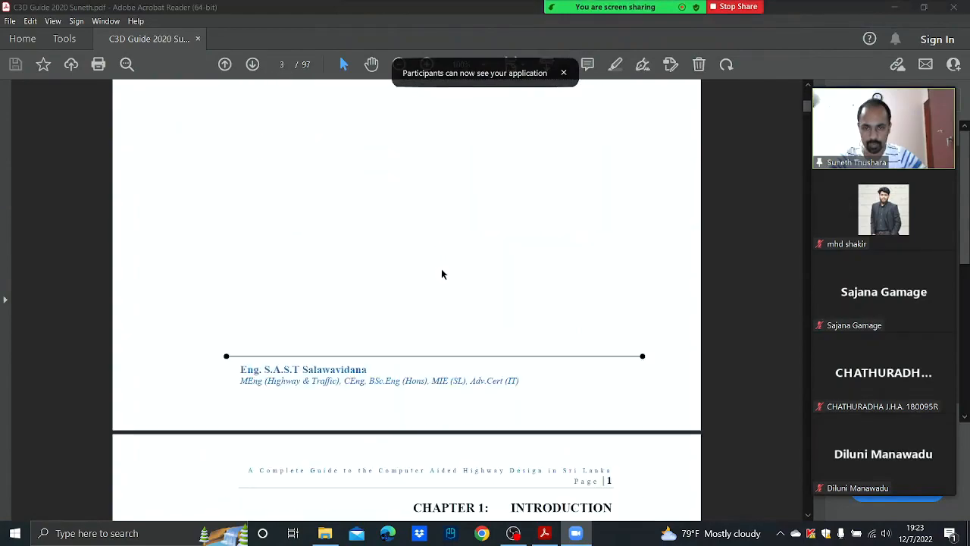
{"action": "scroll", "coordinate": [442, 267], "scroll_direction": "down", "scroll_amount": 12}
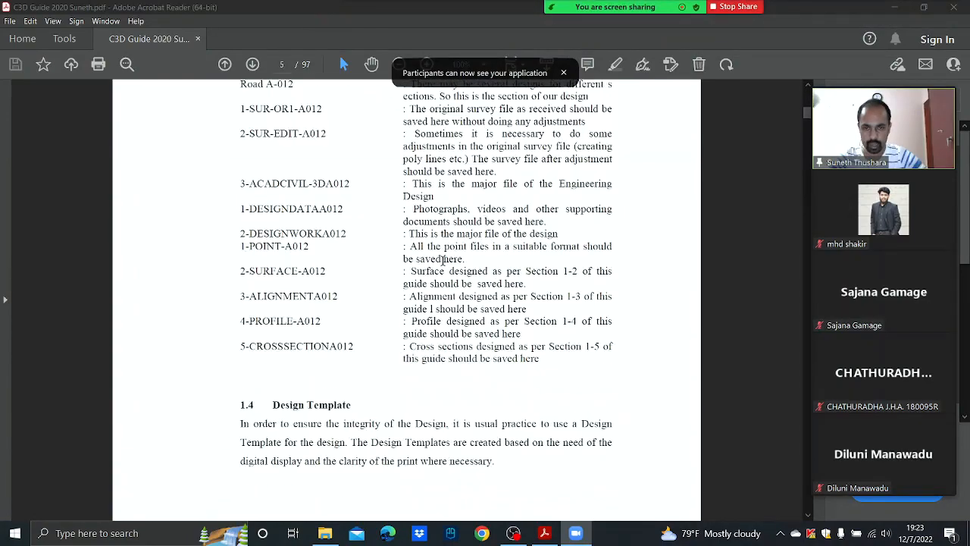
{"action": "scroll", "coordinate": [444, 265], "scroll_direction": "down", "scroll_amount": 10}
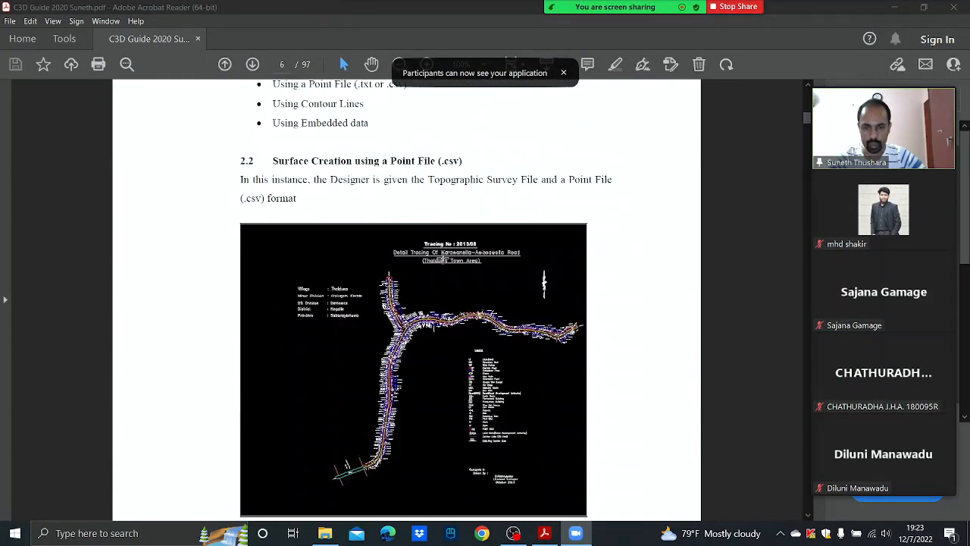
{"action": "scroll", "coordinate": [417, 327], "scroll_direction": "down", "scroll_amount": 10}
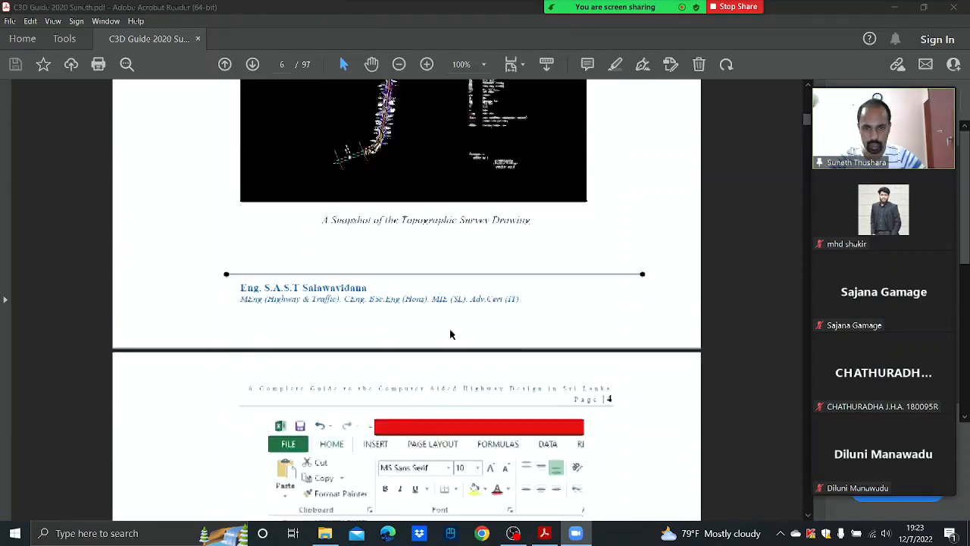
{"action": "scroll", "coordinate": [448, 326], "scroll_direction": "down", "scroll_amount": 4}
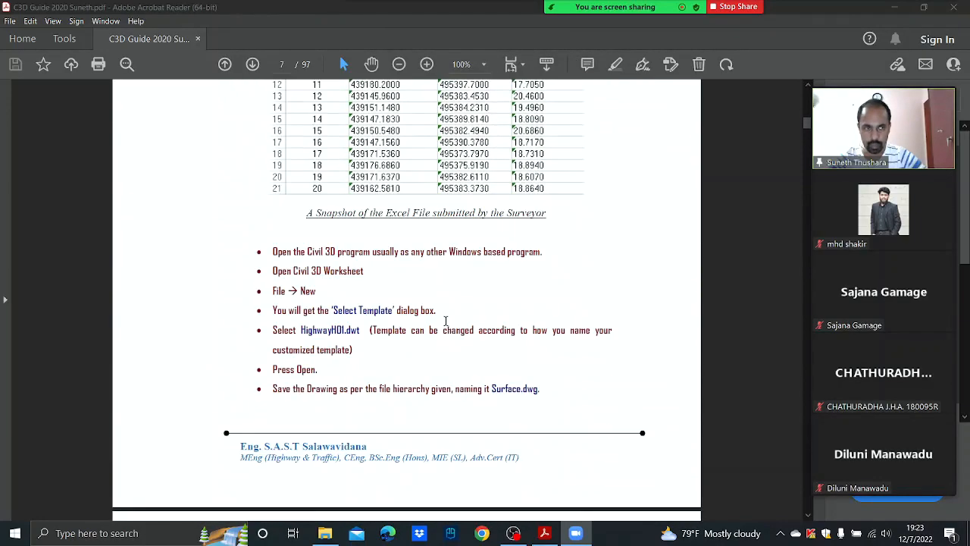
{"action": "scroll", "coordinate": [446, 320], "scroll_direction": "down", "scroll_amount": 9}
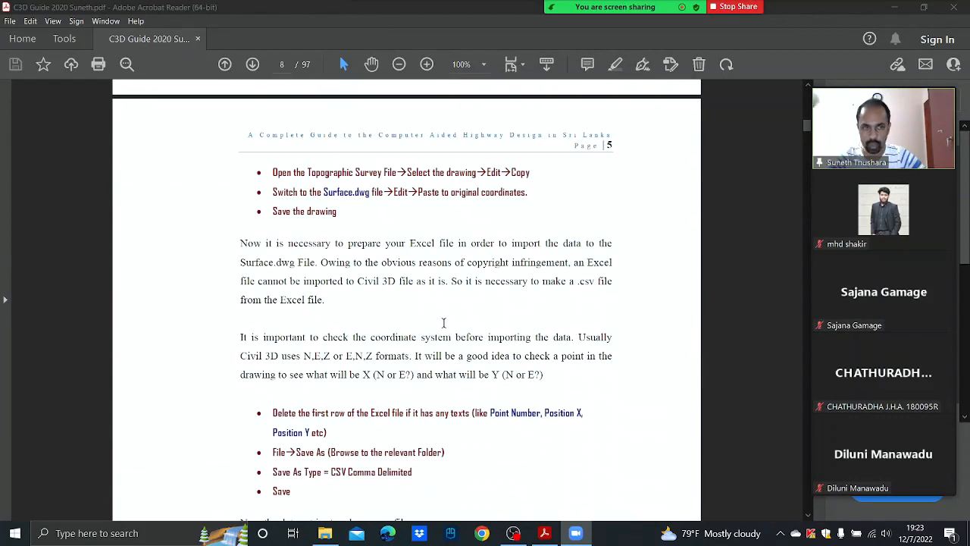
{"action": "scroll", "coordinate": [442, 324], "scroll_direction": "down", "scroll_amount": 3}
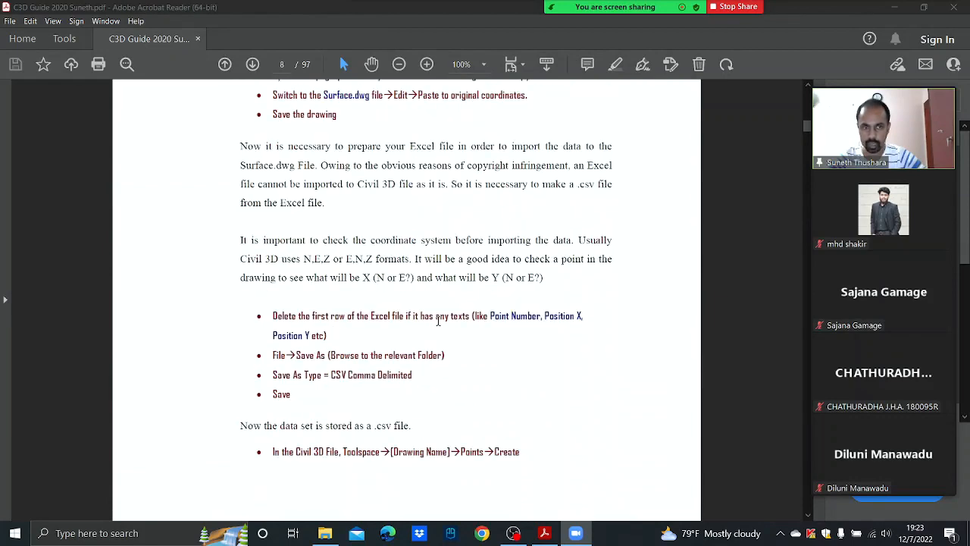
{"action": "scroll", "coordinate": [437, 320], "scroll_direction": "down", "scroll_amount": 18}
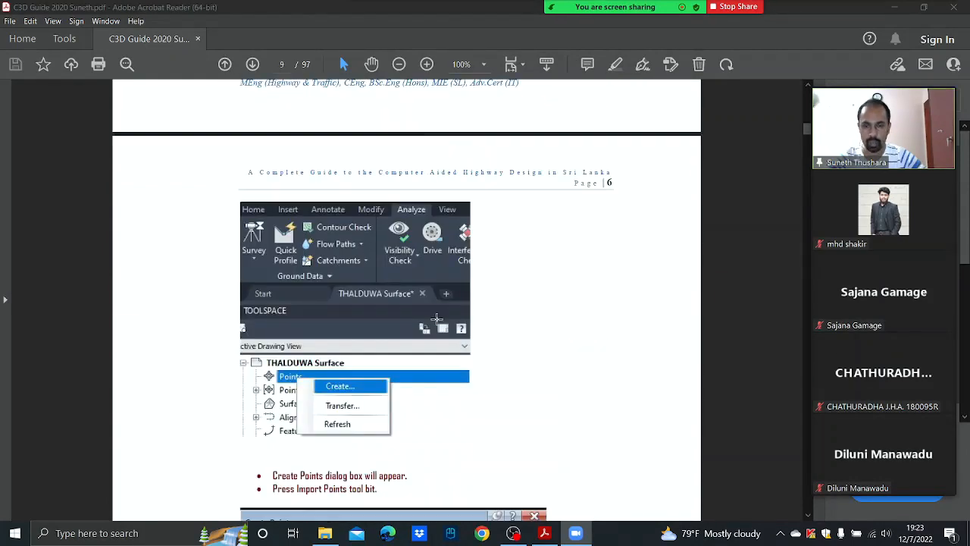
{"action": "scroll", "coordinate": [437, 319], "scroll_direction": "down", "scroll_amount": 2}
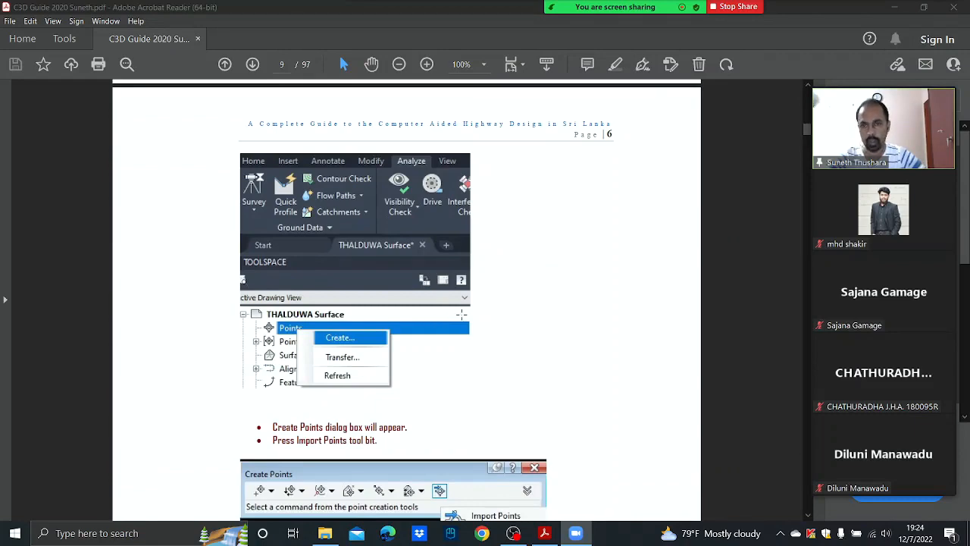
{"action": "scroll", "coordinate": [462, 314], "scroll_direction": "down", "scroll_amount": 10}
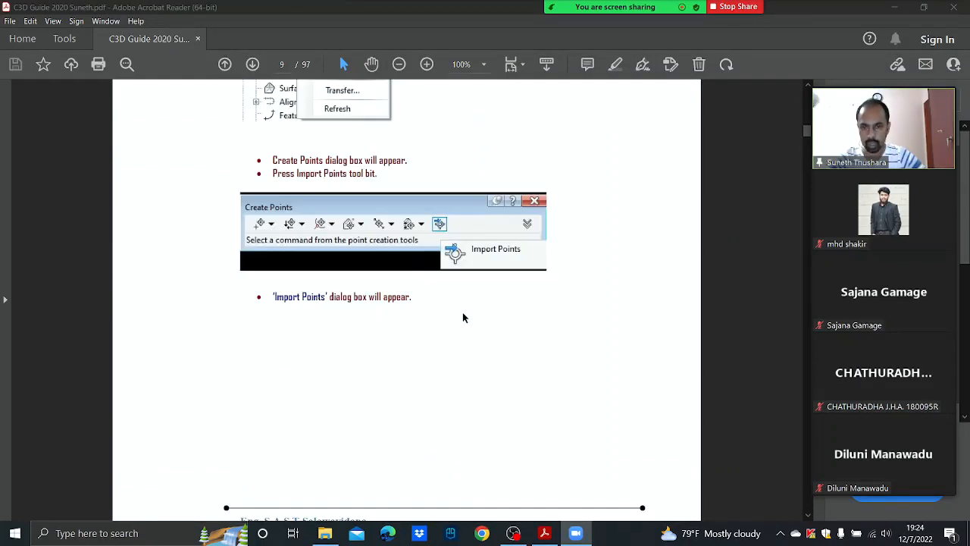
{"action": "scroll", "coordinate": [461, 311], "scroll_direction": "down", "scroll_amount": 4}
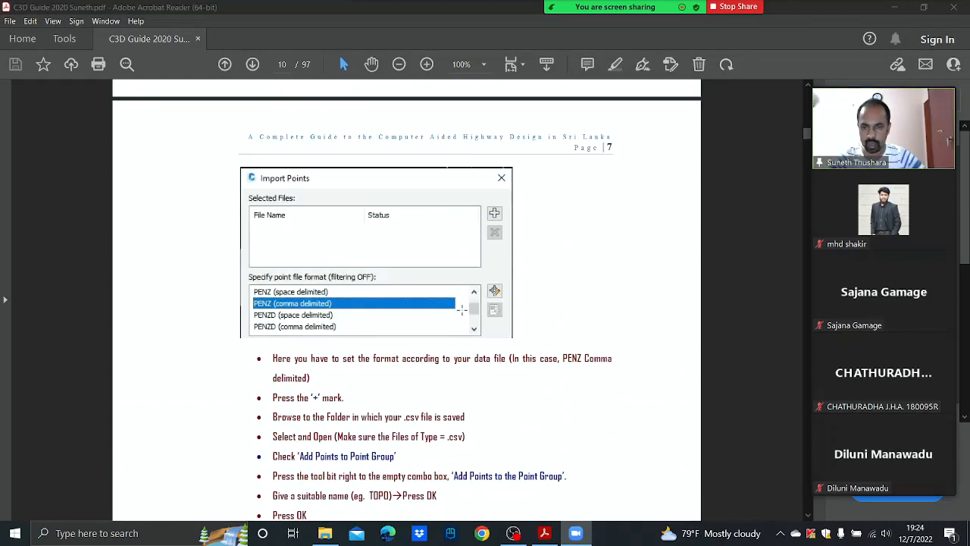
Close the shared PDF guide and acknowledge the notice about stopped screen sharing
{"action": "mouse_move", "coordinate": [966, 11]}
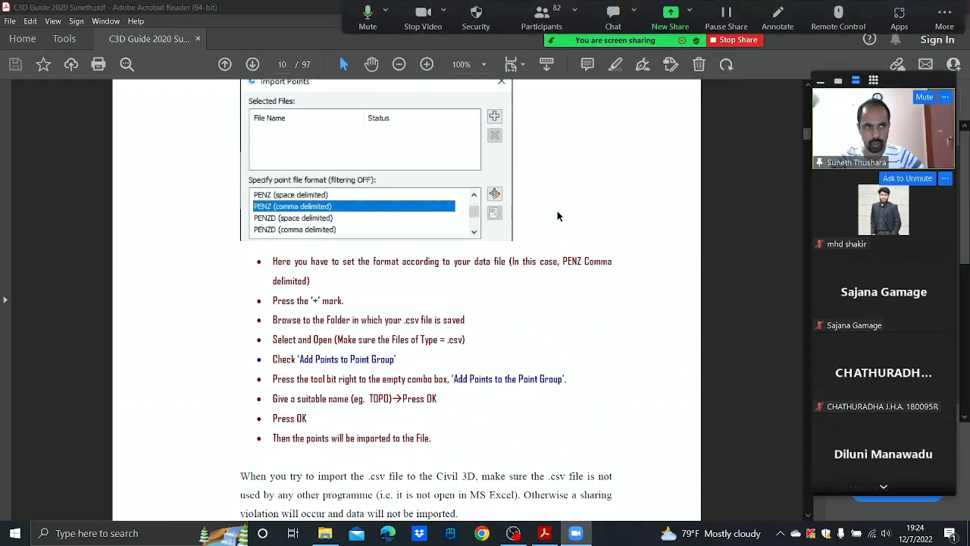
{"action": "left_click", "coordinate": [963, 10]}
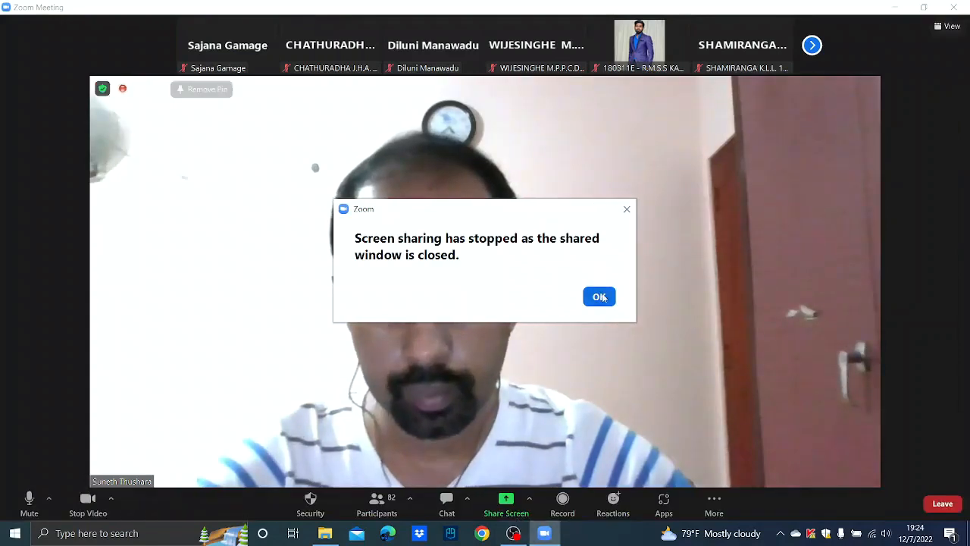
{"action": "left_click", "coordinate": [599, 297]}
Switch to File Explorer and open Alignment.dwg from the Day 01 folder in its default program
{"action": "left_click", "coordinate": [324, 533]}
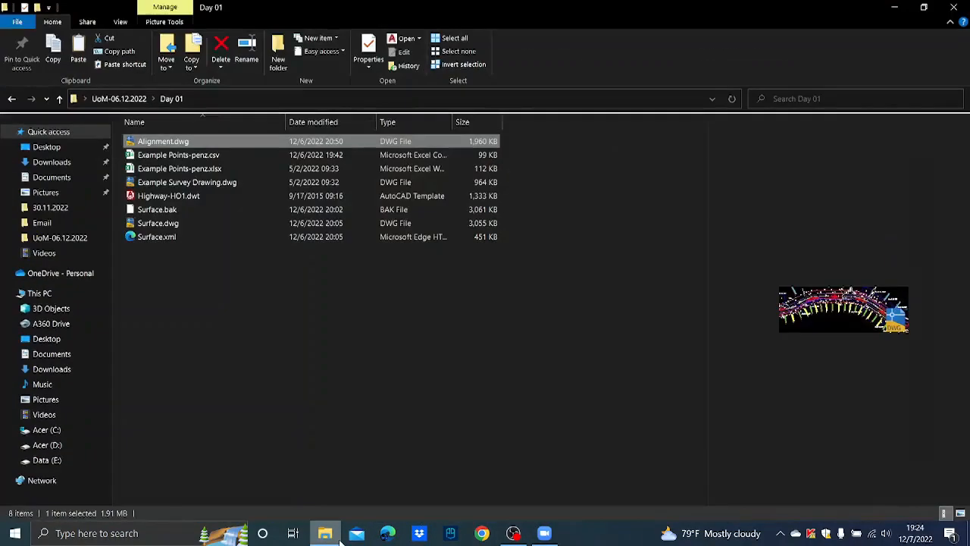
{"action": "double_click", "coordinate": [184, 148]}
{"action": "left_click", "coordinate": [513, 533]}
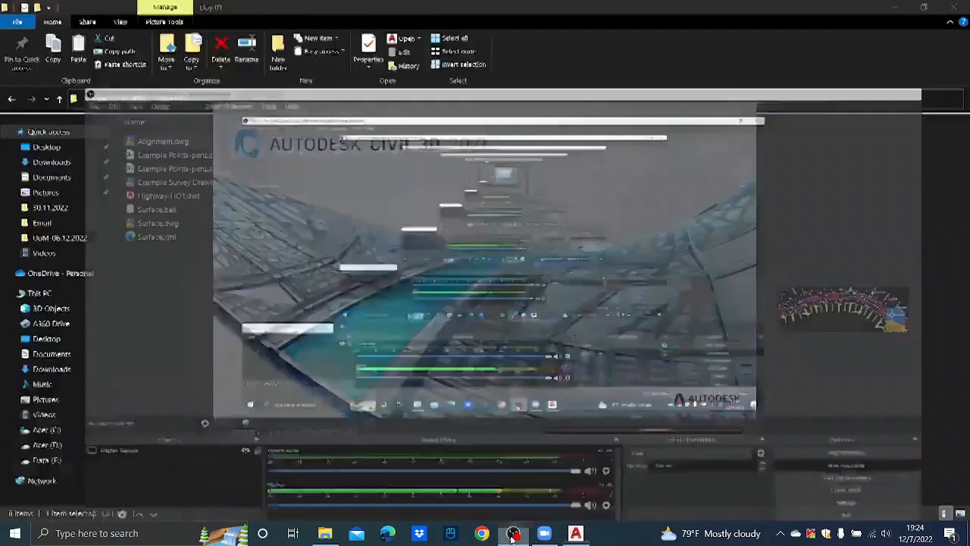
{"action": "left_click", "coordinate": [513, 533]}
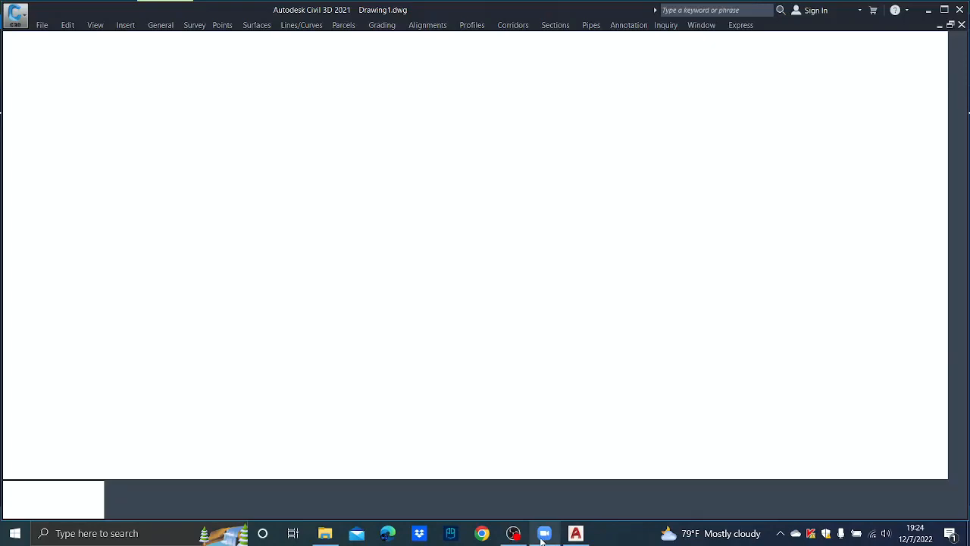
Switch to Zoom and share the Autodesk Civil 3D 2021 window with the meeting
{"action": "left_click", "coordinate": [543, 534]}
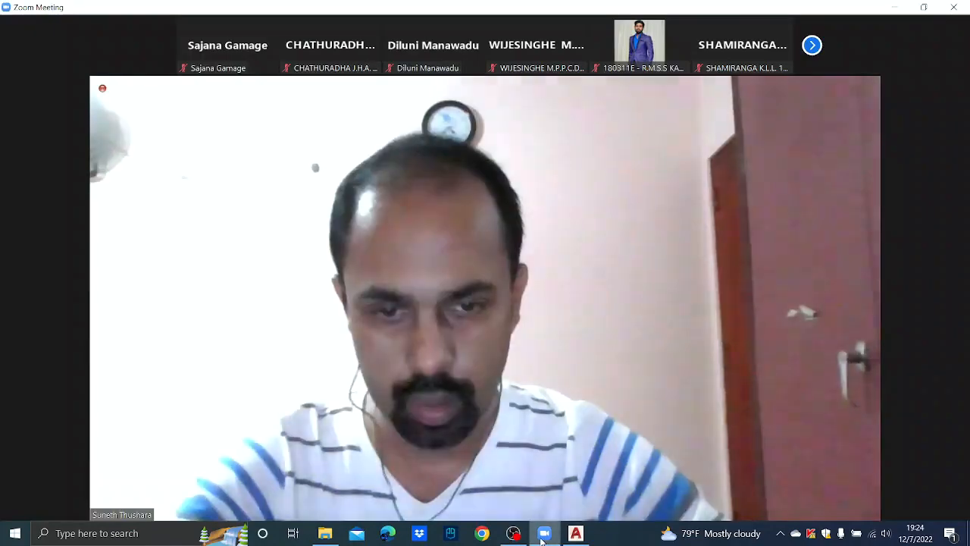
{"action": "left_click", "coordinate": [511, 502]}
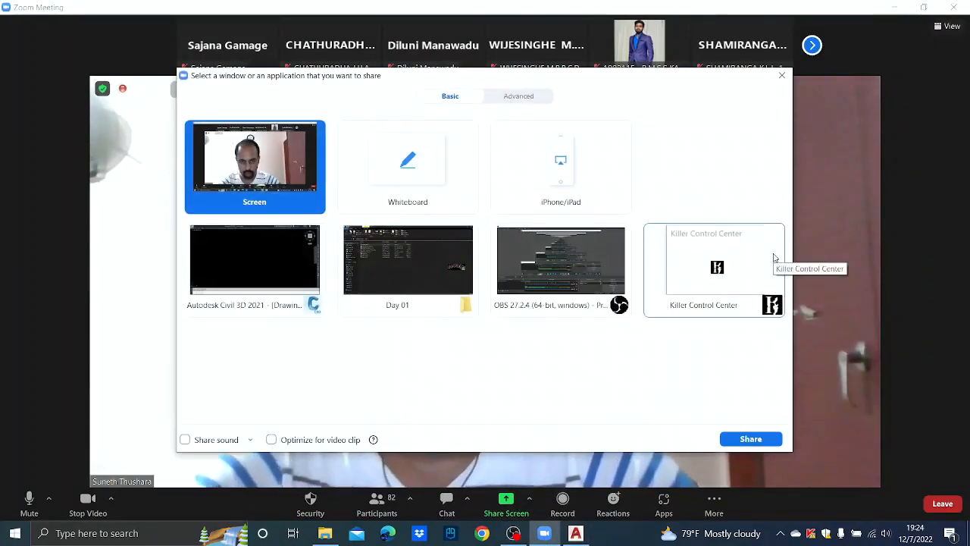
{"action": "left_click", "coordinate": [255, 262]}
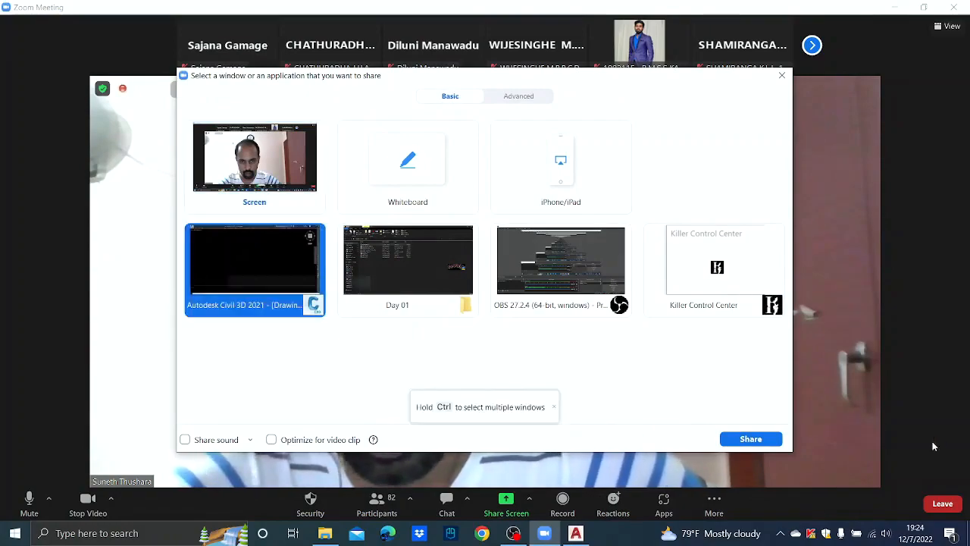
{"action": "left_click", "coordinate": [744, 441]}
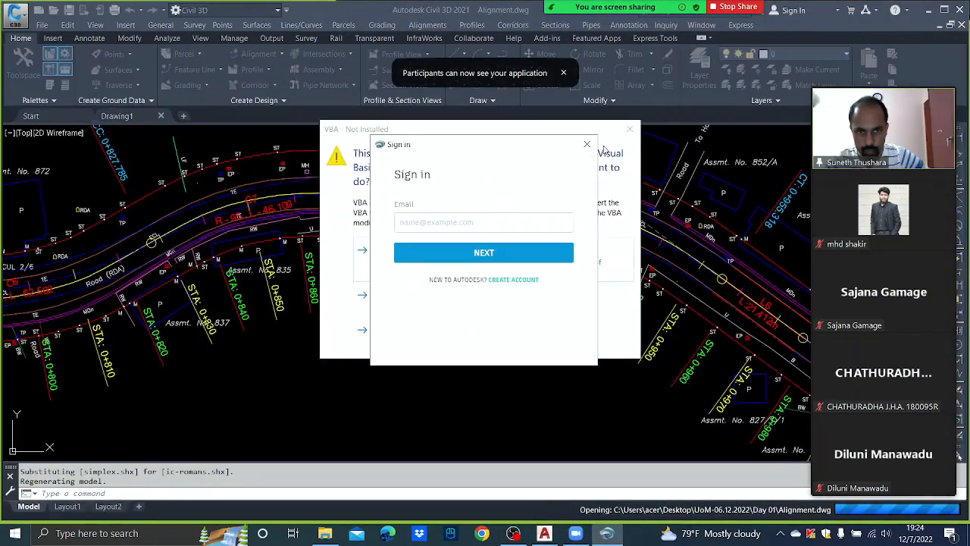
Dismiss the missing VBA notice, and close Civil 3D 2021 together with the resulting screen sharing notice
{"action": "left_click", "coordinate": [630, 129]}
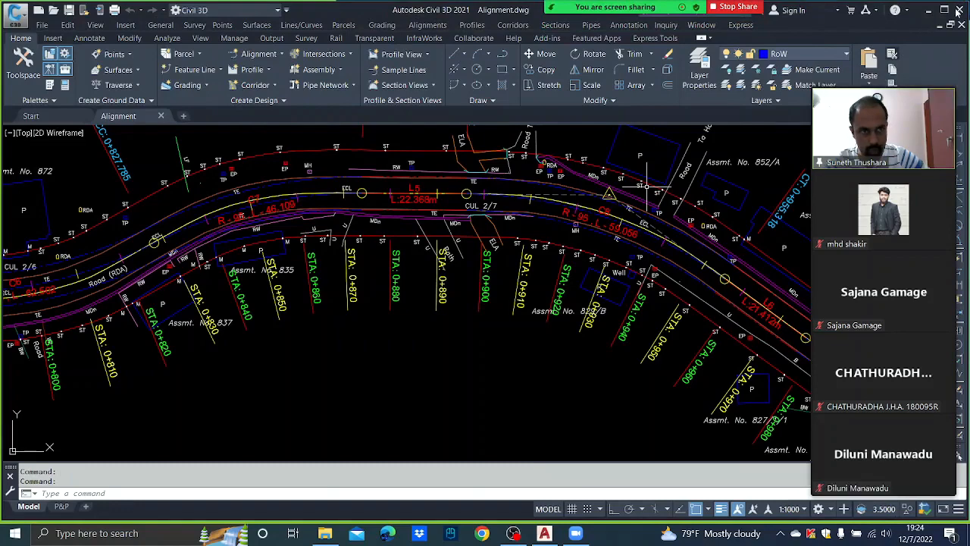
{"action": "left_click", "coordinate": [958, 10]}
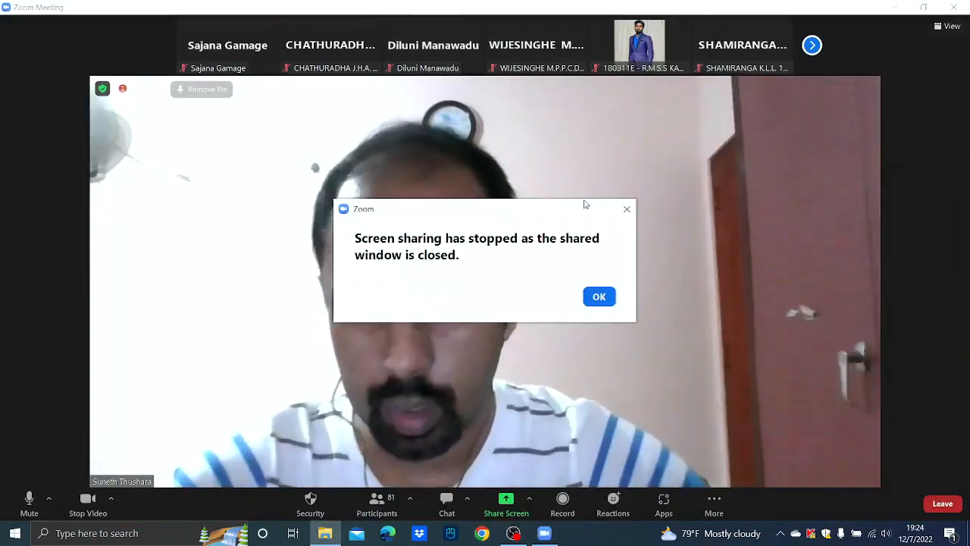
{"action": "left_click", "coordinate": [599, 298]}
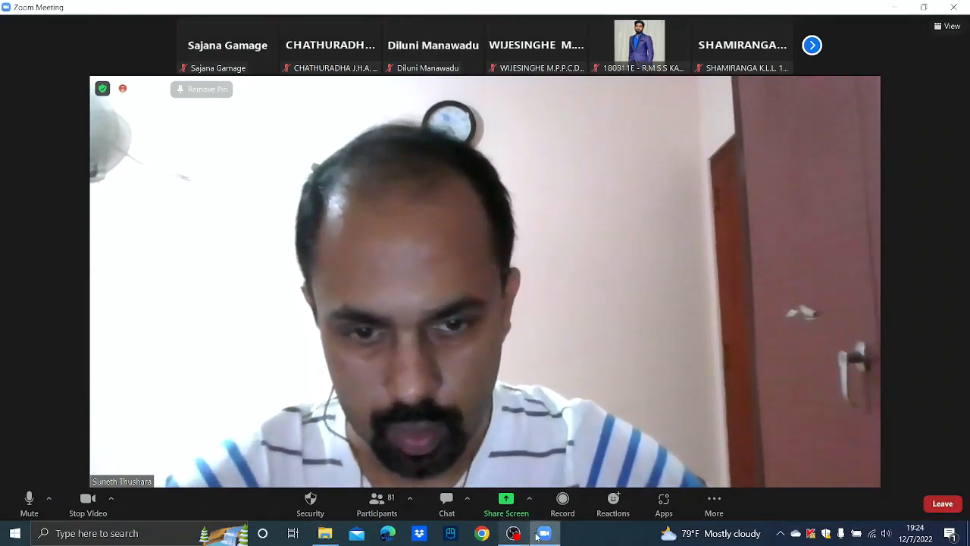
Switch to File Explorer and open Alignment.dwg from the Day 01 folder with AutoCAD Civil 3D 2018
{"action": "left_click", "coordinate": [325, 533]}
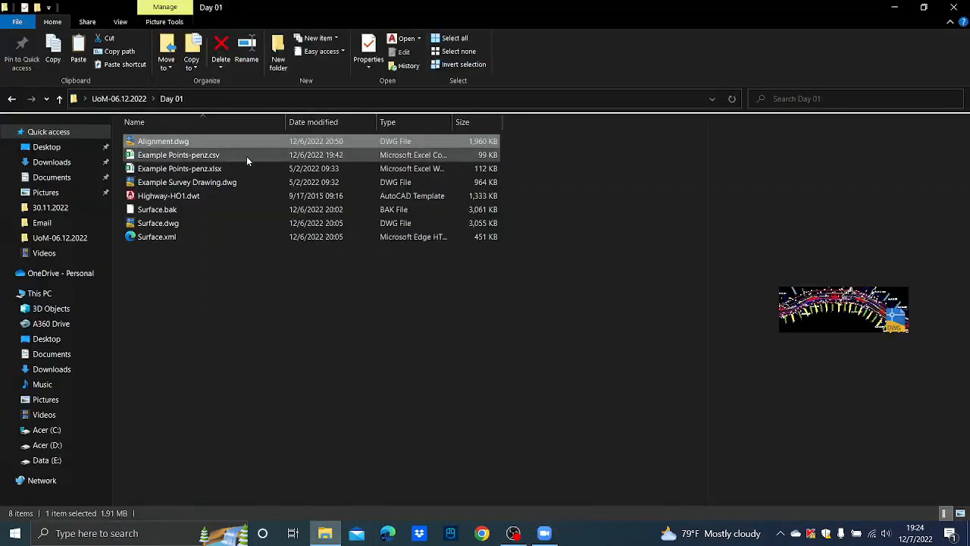
{"action": "right_click", "coordinate": [197, 141]}
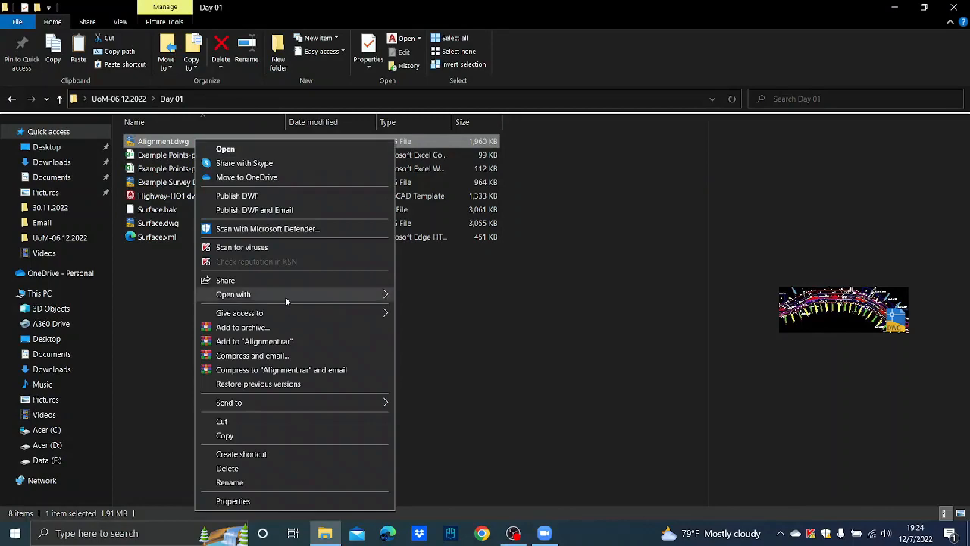
{"action": "mouse_move", "coordinate": [287, 294]}
{"action": "left_click", "coordinate": [459, 310]}
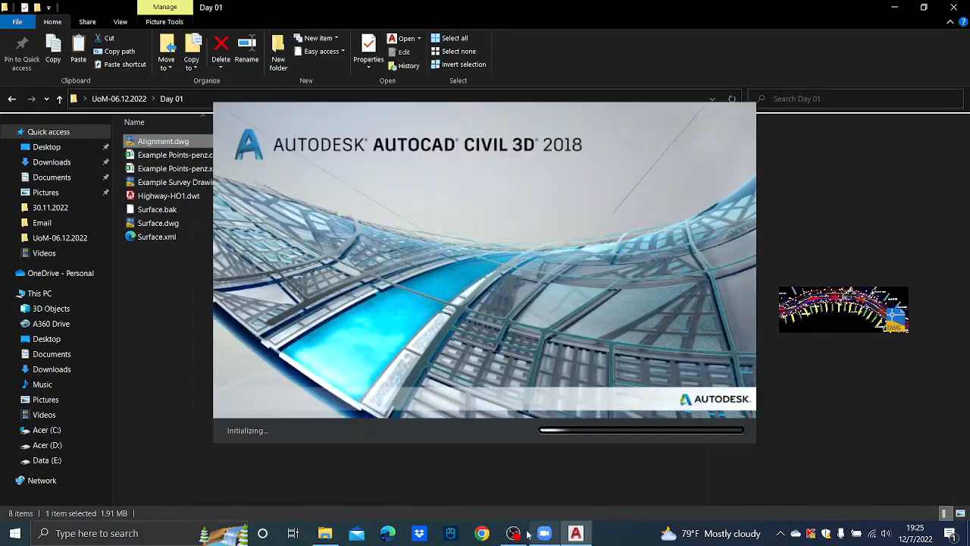
Switch to Zoom, share the AutoCAD Civil 3D 2018 window with the meeting, and collapse the participant video panel
{"action": "left_click", "coordinate": [513, 533]}
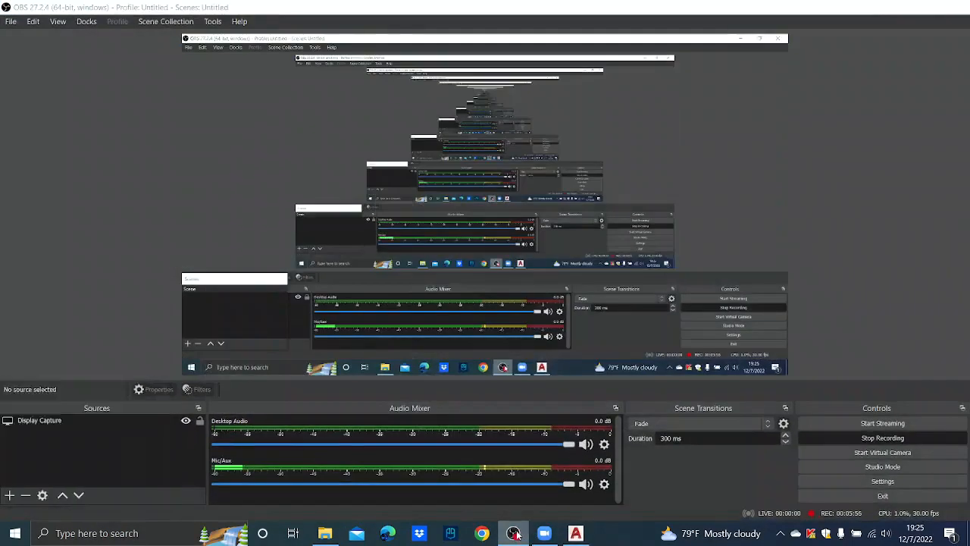
{"action": "left_click", "coordinate": [513, 534]}
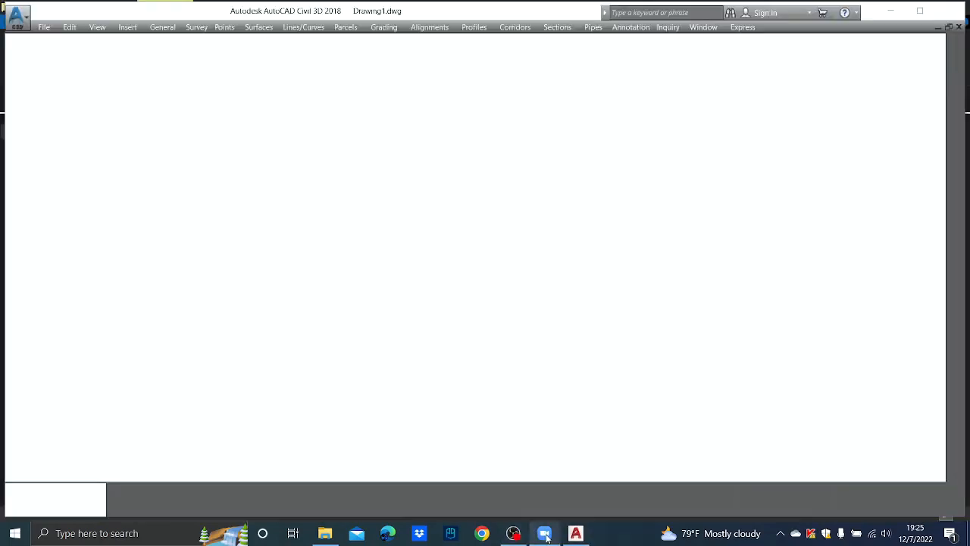
{"action": "left_click", "coordinate": [546, 535]}
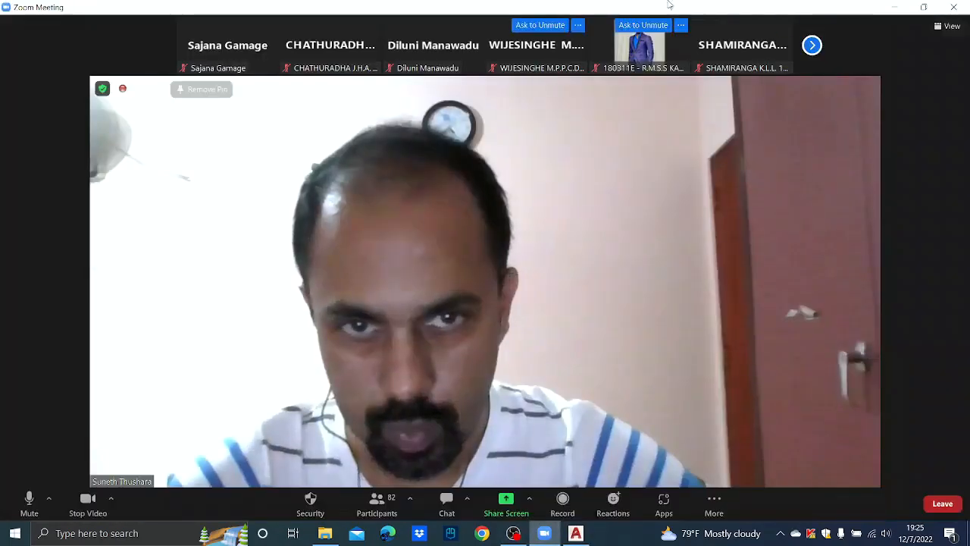
{"action": "left_click", "coordinate": [507, 501]}
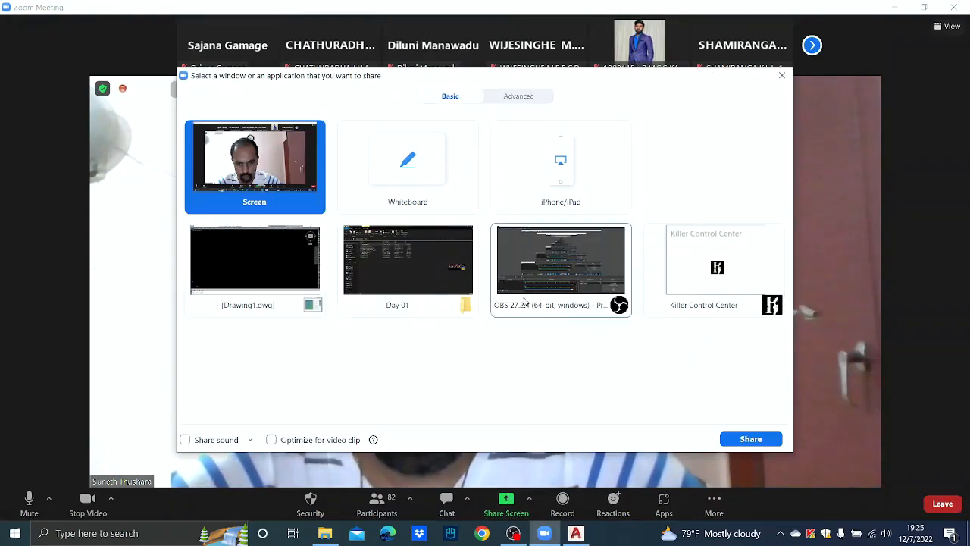
{"action": "left_click", "coordinate": [242, 271]}
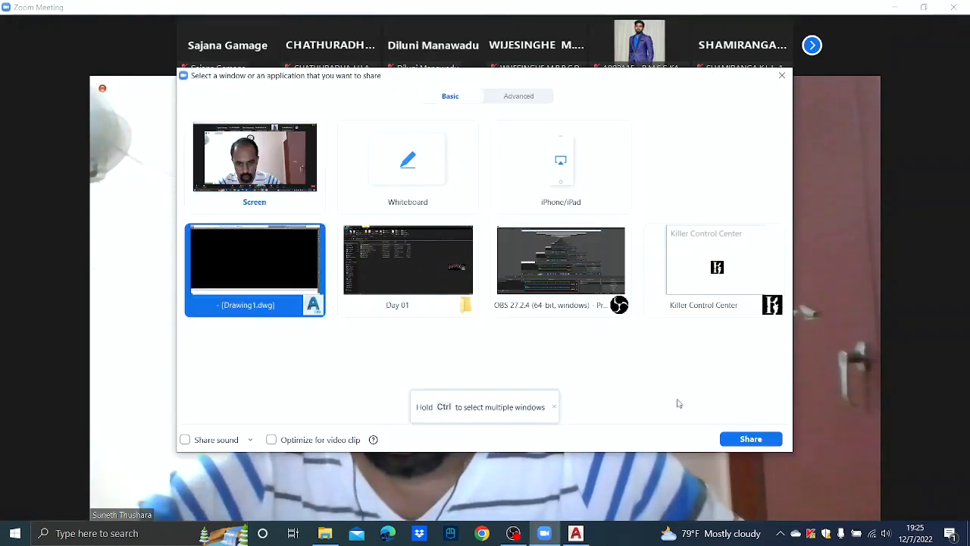
{"action": "left_click", "coordinate": [749, 439]}
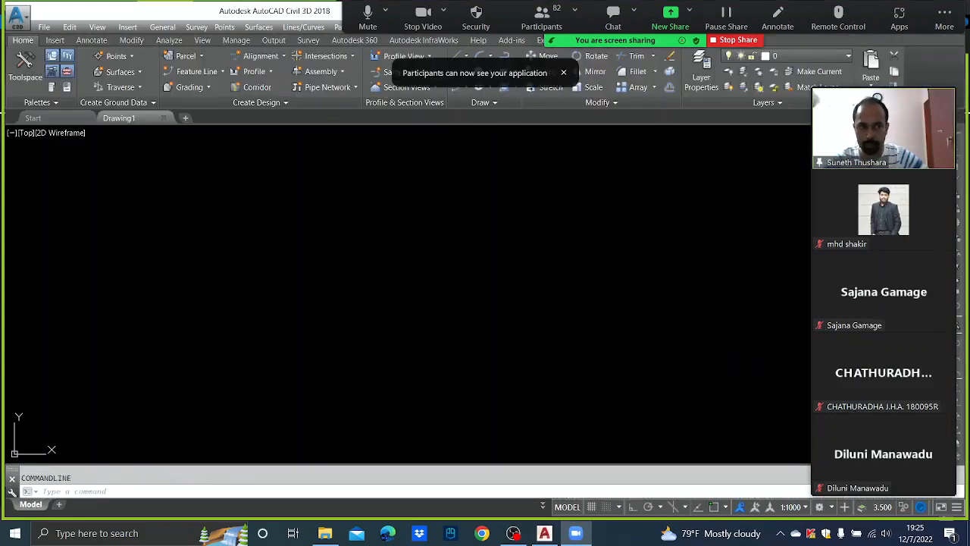
{"action": "left_click", "coordinate": [823, 81]}
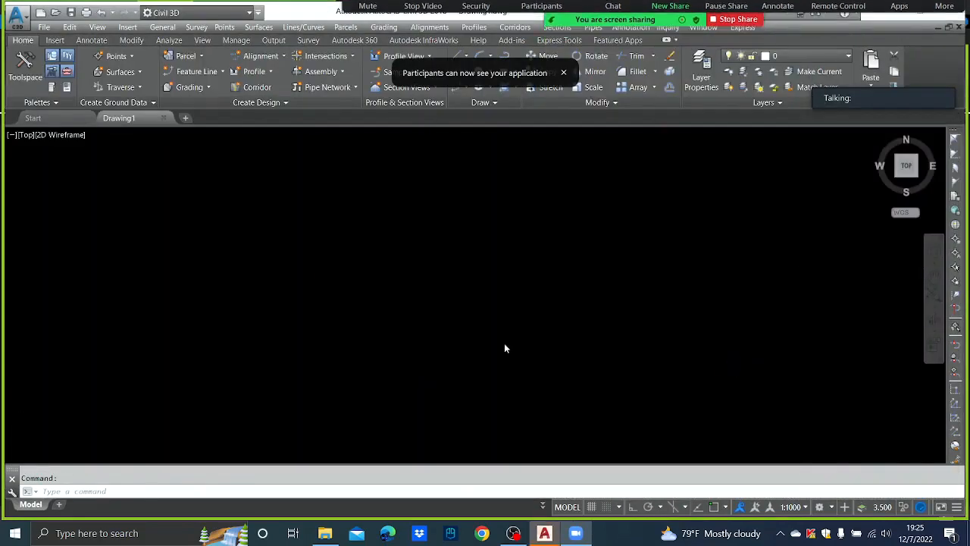
Examine the overall layout of the surveyed road in the Alignment drawing, including the station-labelled stretch down to its southern end
{"action": "left_click", "coordinate": [523, 338]}
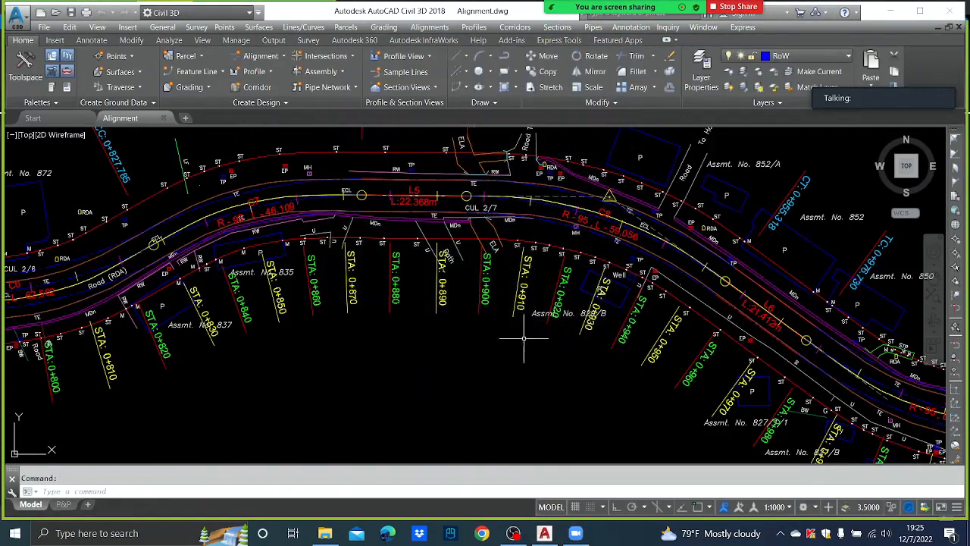
{"action": "scroll", "coordinate": [510, 329], "scroll_direction": "down", "scroll_amount": 8}
{"action": "scroll", "coordinate": [442, 332], "scroll_direction": "down", "scroll_amount": 2}
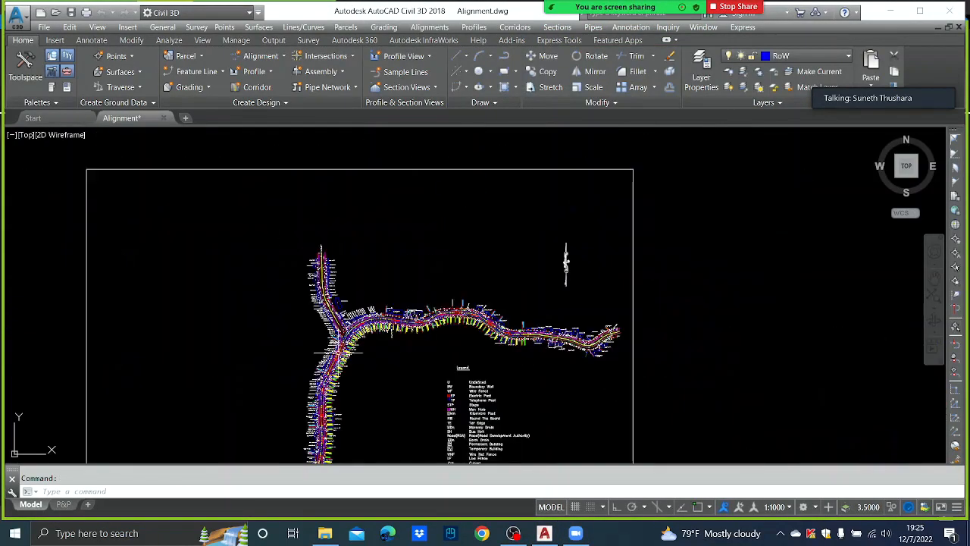
{"action": "scroll", "coordinate": [409, 304], "scroll_direction": "up", "scroll_amount": 4}
{"action": "scroll", "coordinate": [383, 266], "scroll_direction": "up", "scroll_amount": 4}
{"action": "middle_click_drag", "start_coordinate": [382, 265], "coordinate": [475, 209]}
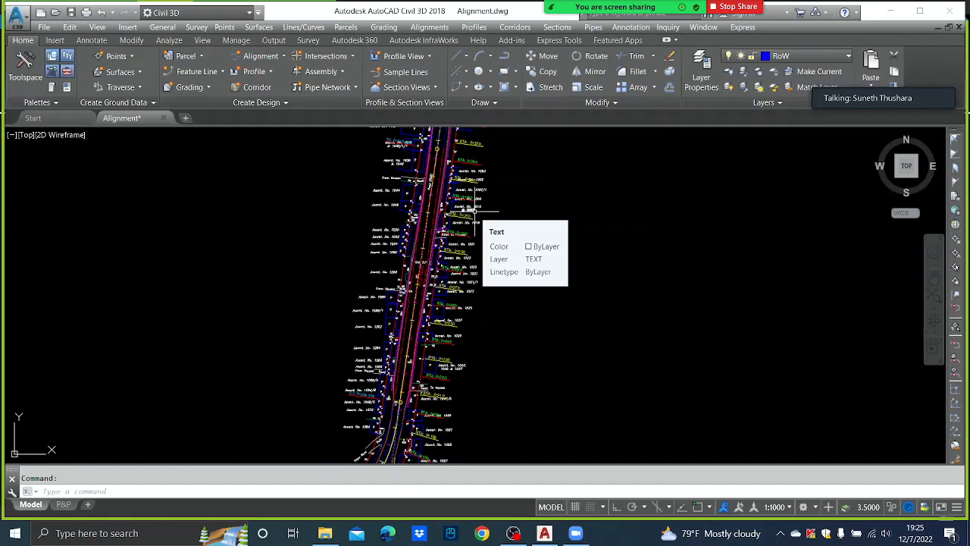
{"action": "scroll", "coordinate": [476, 204], "scroll_direction": "down", "scroll_amount": 2}
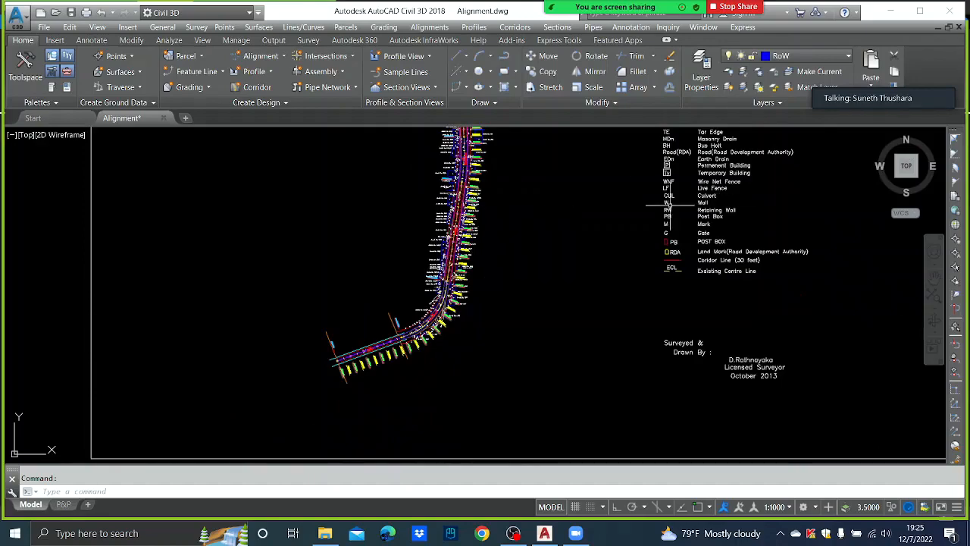
{"action": "scroll", "coordinate": [466, 238], "scroll_direction": "up", "scroll_amount": 3}
{"action": "scroll", "coordinate": [455, 329], "scroll_direction": "down", "scroll_amount": 2}
{"action": "mouse_move", "coordinate": [480, 216]}
{"action": "middle_mouse_down"}
{"action": "mouse_move", "coordinate": [455, 329]}
{"action": "mouse_move", "coordinate": [408, 426]}
{"action": "middle_mouse_up"}
{"action": "scroll", "coordinate": [440, 342], "scroll_direction": "down", "scroll_amount": 1}
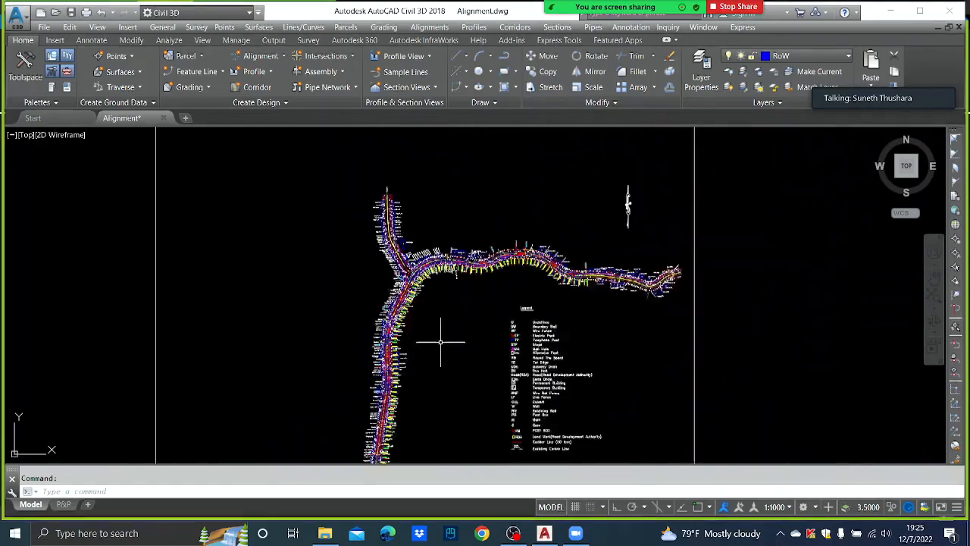
Examine the eastern road stretch near culvert CUL 2/8 where the station labels stop, and the southern stretch of the alignment
{"action": "middle_click_drag", "start_coordinate": [439, 342], "coordinate": [392, 362]}
{"action": "scroll", "coordinate": [525, 296], "scroll_direction": "up", "scroll_amount": 3}
{"action": "scroll", "coordinate": [574, 296], "scroll_direction": "up", "scroll_amount": 3}
{"action": "scroll", "coordinate": [552, 310], "scroll_direction": "up", "scroll_amount": 2}
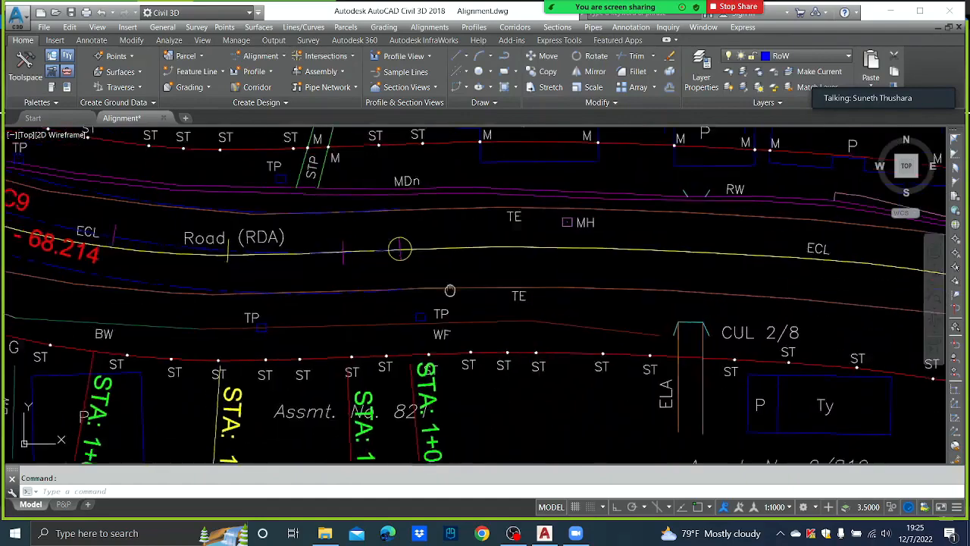
{"action": "middle_click_drag", "start_coordinate": [545, 307], "coordinate": [541, 206]}
{"action": "scroll", "coordinate": [542, 210], "scroll_direction": "down", "scroll_amount": 2}
{"action": "scroll", "coordinate": [542, 210], "scroll_direction": "down", "scroll_amount": 1}
{"action": "middle_click_drag", "start_coordinate": [452, 227], "coordinate": [556, 308]}
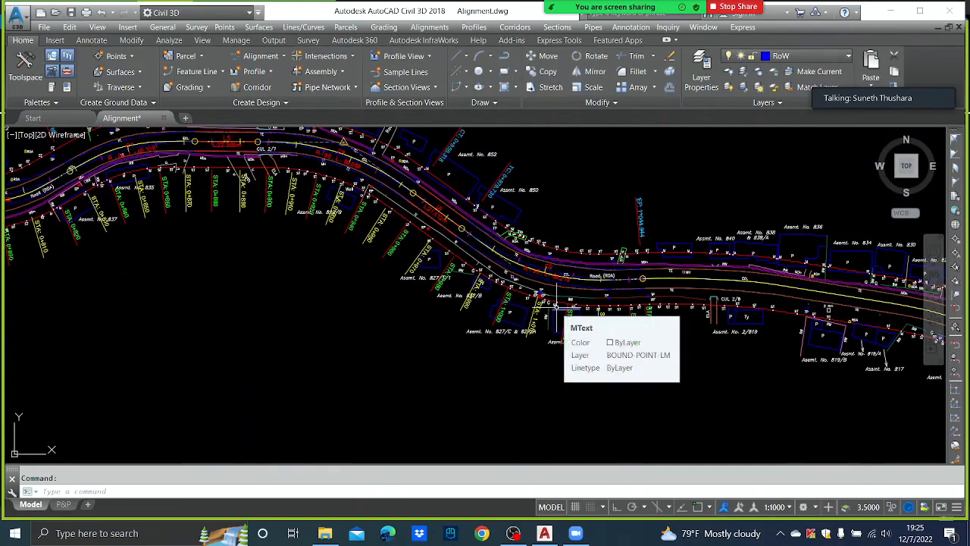
{"action": "scroll", "coordinate": [557, 307], "scroll_direction": "down", "scroll_amount": 4}
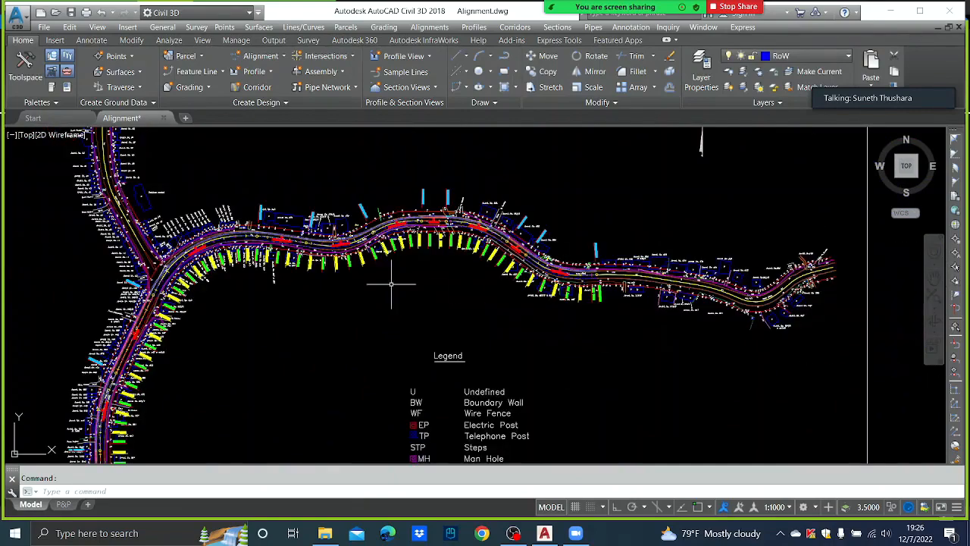
{"action": "middle_click_drag", "start_coordinate": [392, 284], "coordinate": [437, 215]}
{"action": "scroll", "coordinate": [330, 296], "scroll_direction": "up", "scroll_amount": 5}
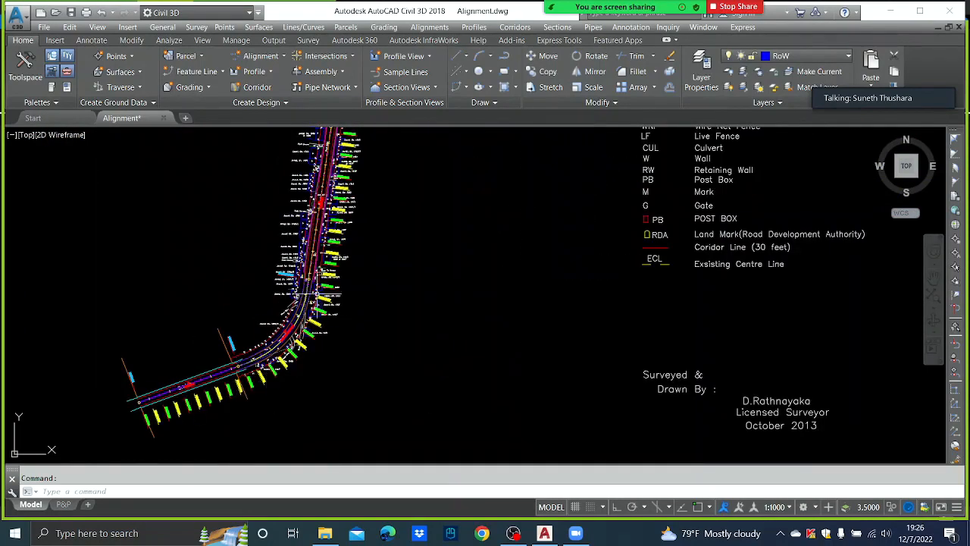
{"action": "scroll", "coordinate": [266, 373], "scroll_direction": "down", "scroll_amount": 2}
{"action": "scroll", "coordinate": [267, 380], "scroll_direction": "down", "scroll_amount": 1}
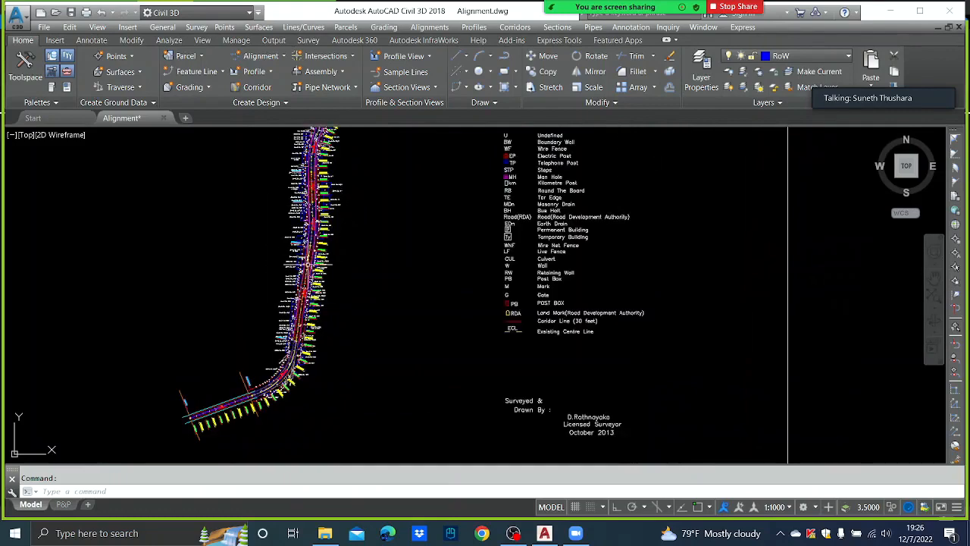
{"action": "scroll", "coordinate": [308, 264], "scroll_direction": "up", "scroll_amount": 3}
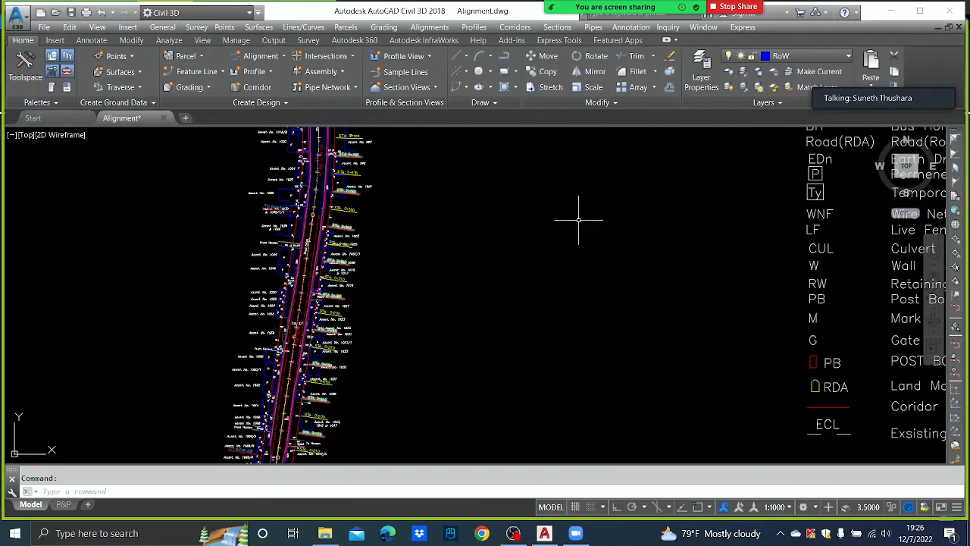
Save a copy of the drawing as Profile in the Day 02 folder of UoM-06.12.2022, in AutoCAD 2018 Drawing format
{"action": "left_click", "coordinate": [46, 28]}
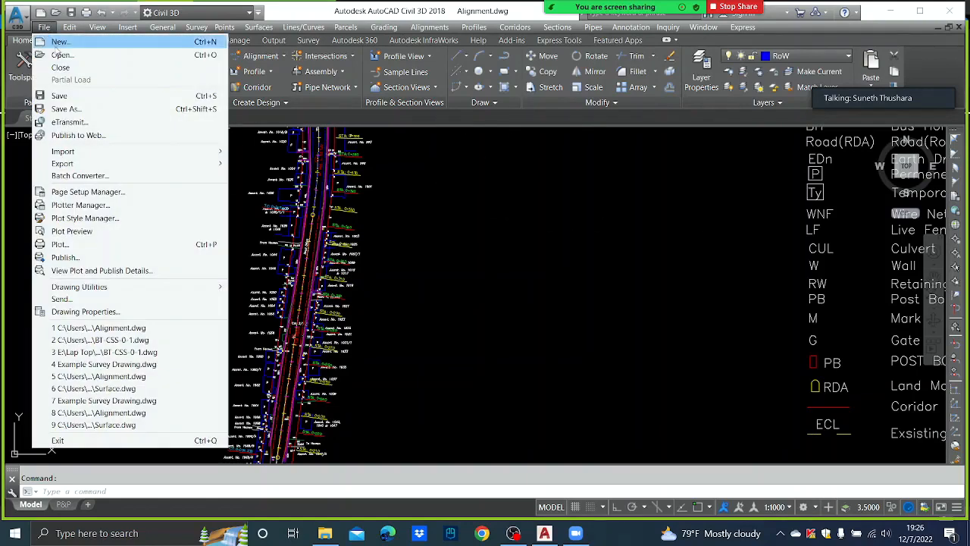
{"action": "left_click", "coordinate": [81, 114]}
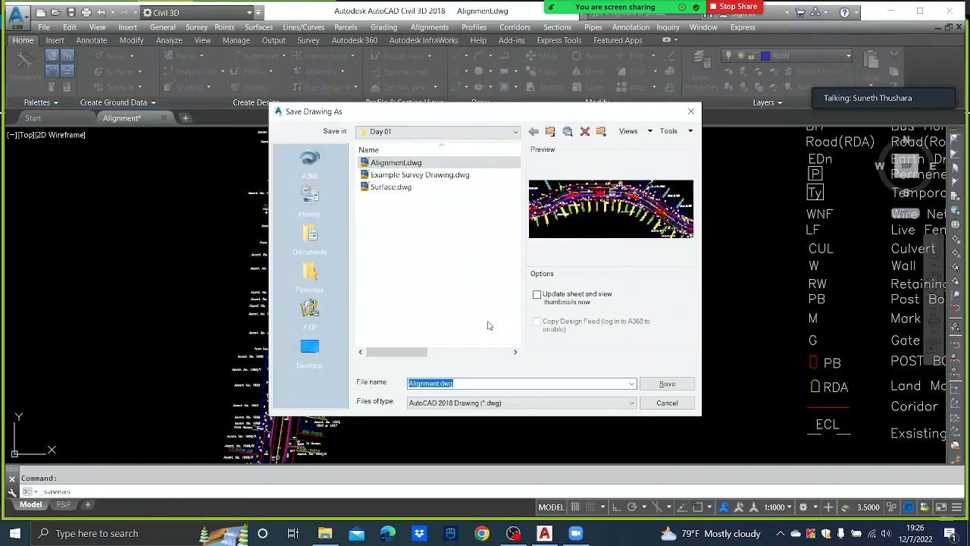
{"action": "left_click", "coordinate": [512, 132]}
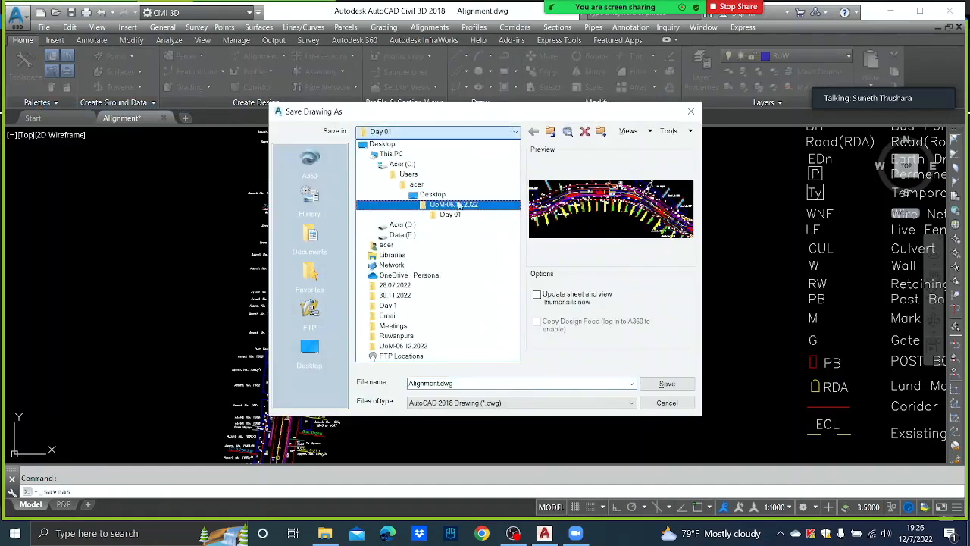
{"action": "left_click", "coordinate": [458, 204]}
{"action": "double_click", "coordinate": [387, 175]}
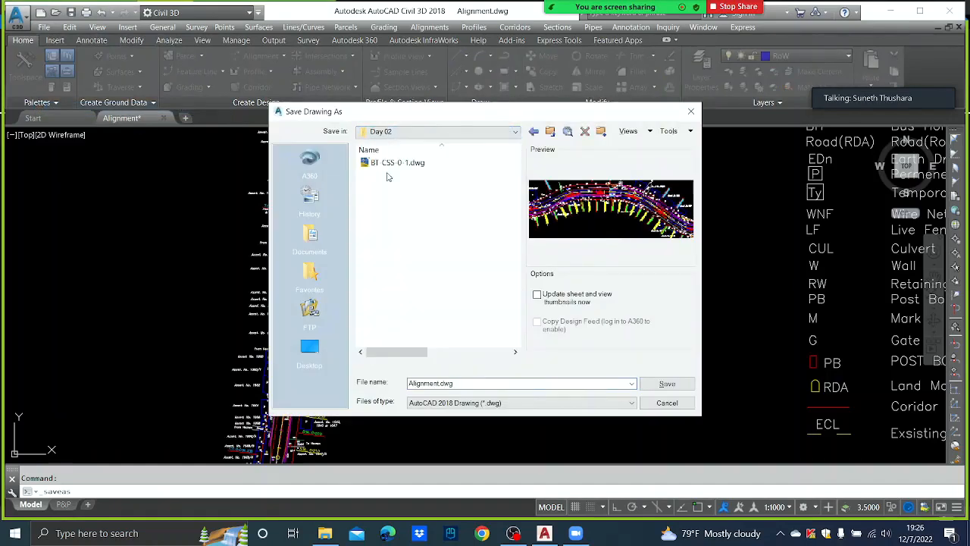
{"action": "left_click", "coordinate": [459, 383]}
{"action": "type", "text": "P"}
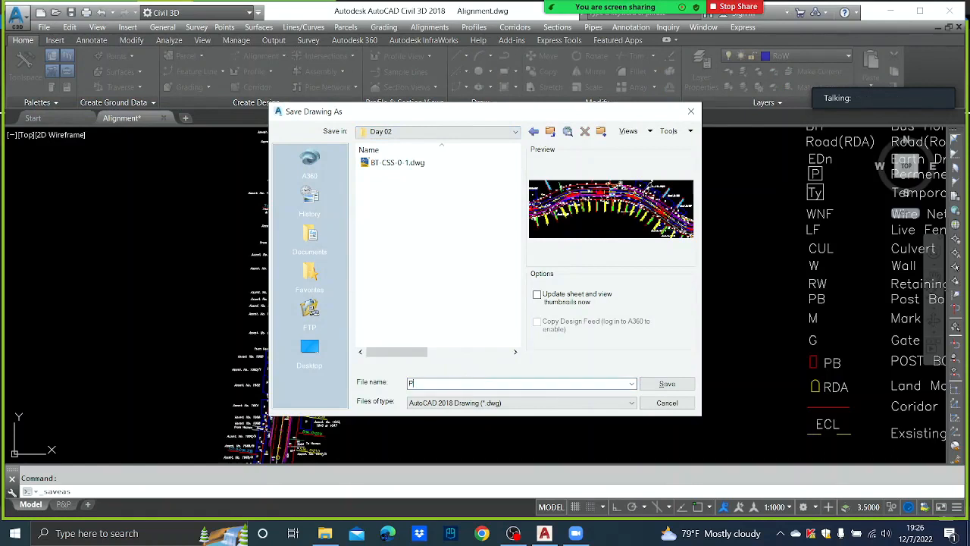
{"action": "type", "text": "rofil"}
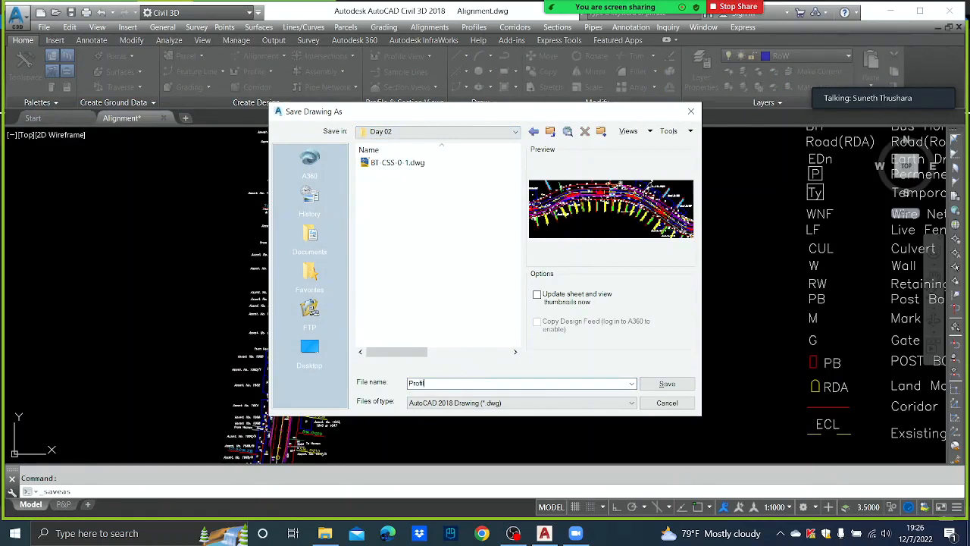
{"action": "type", "text": "e"}
{"action": "left_click", "coordinate": [667, 384]}
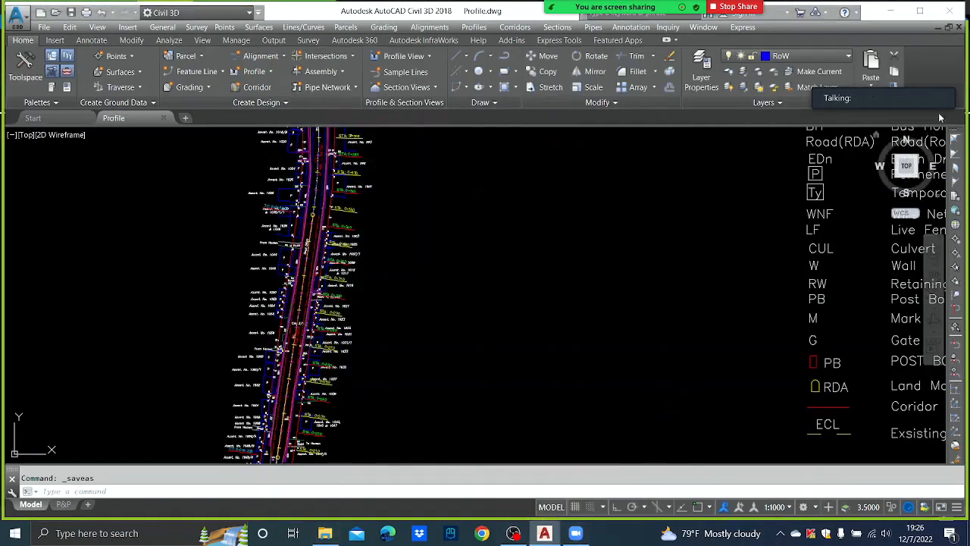
Turn off the camera in the Zoom meeting while screen sharing continues
{"action": "mouse_move", "coordinate": [892, 98]}
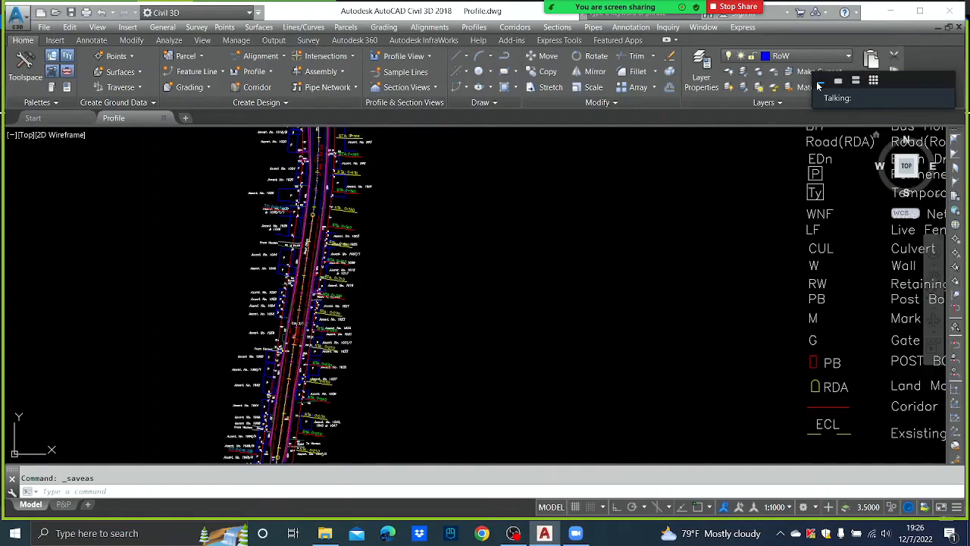
{"action": "left_click", "coordinate": [840, 84]}
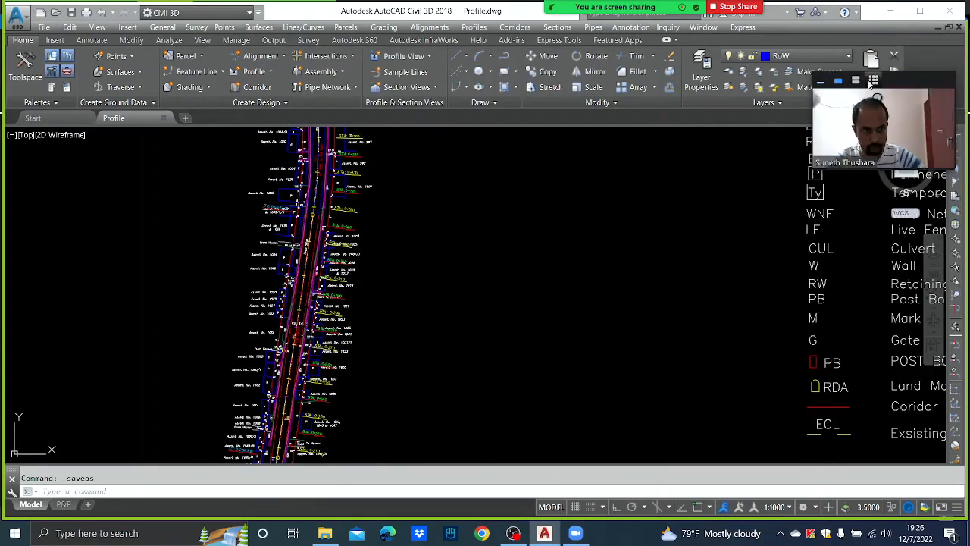
{"action": "left_click", "coordinate": [822, 83]}
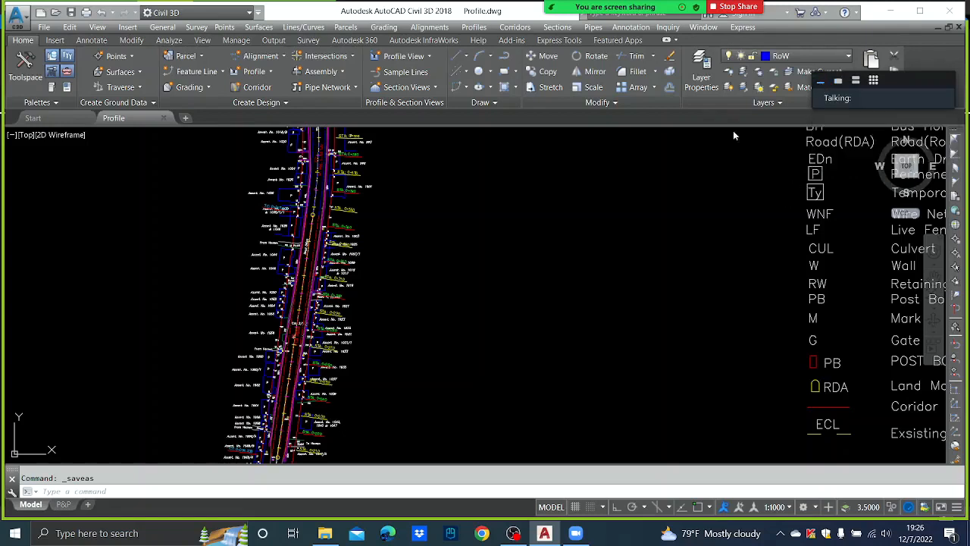
{"action": "left_click", "coordinate": [416, 17]}
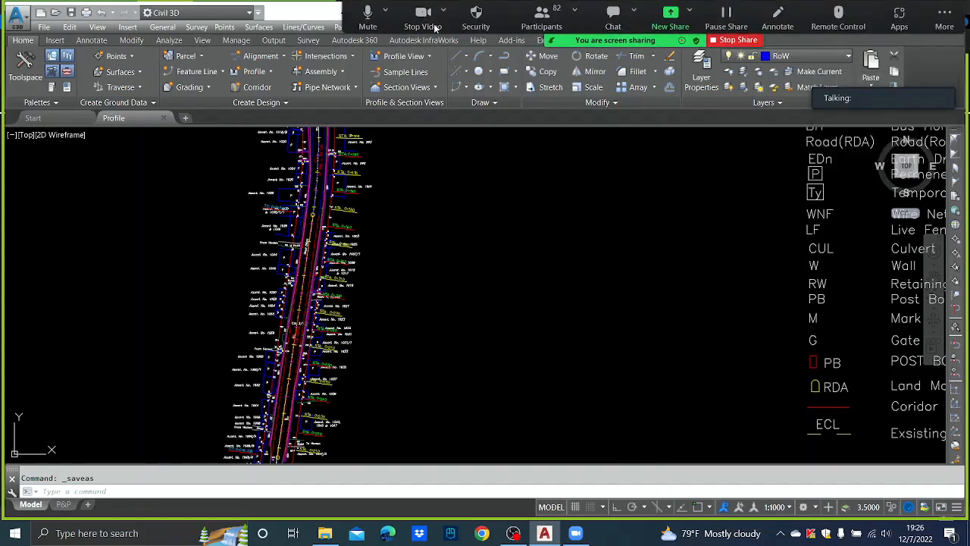
Examine the southern bend of the alignment, the overall survey plan and the empty drawing space east of its frame
{"action": "scroll", "coordinate": [552, 272], "scroll_direction": "down", "scroll_amount": 4}
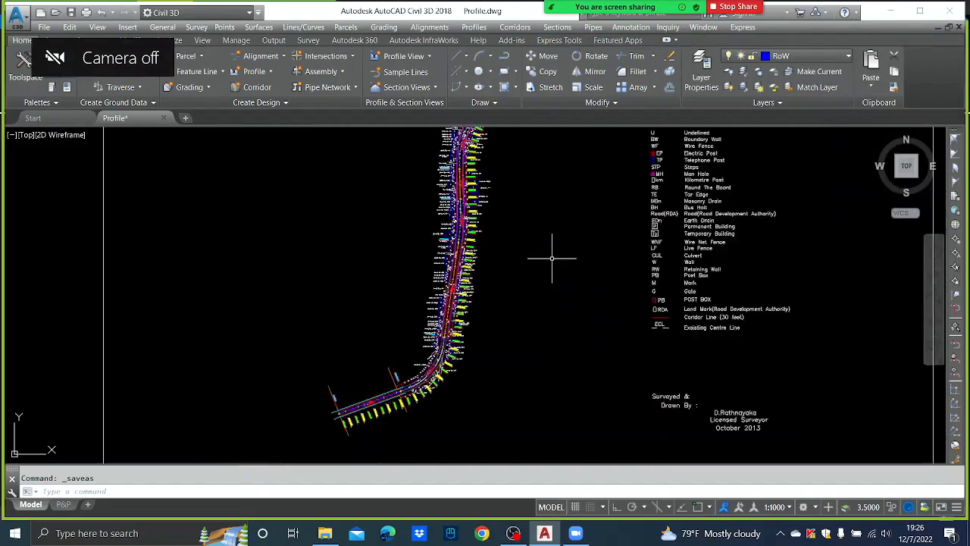
{"action": "middle_click_drag", "start_coordinate": [496, 334], "coordinate": [535, 258]}
{"action": "scroll", "coordinate": [474, 270], "scroll_direction": "up", "scroll_amount": 3}
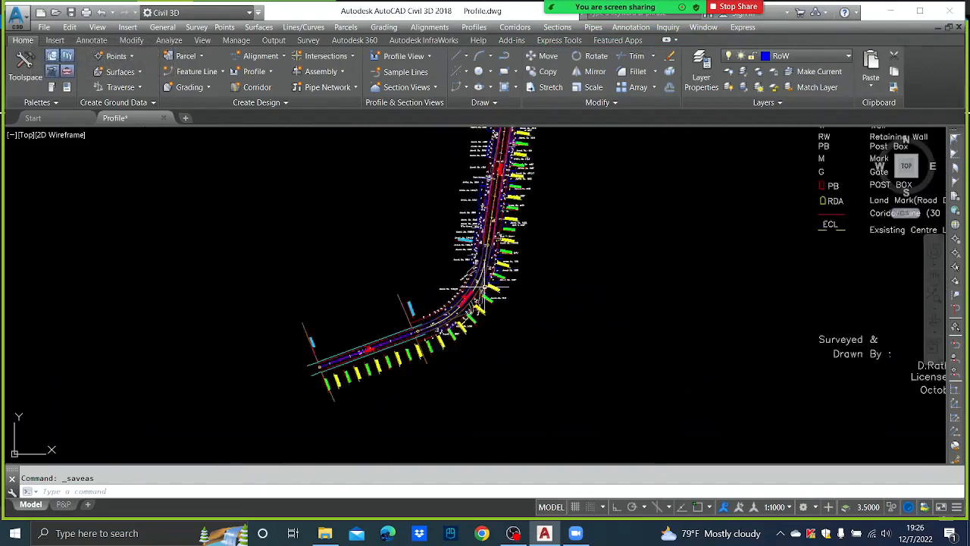
{"action": "scroll", "coordinate": [629, 297], "scroll_direction": "down", "scroll_amount": 5}
{"action": "middle_click_drag", "start_coordinate": [629, 297], "coordinate": [465, 318]}
{"action": "scroll", "coordinate": [464, 318], "scroll_direction": "down", "scroll_amount": 4}
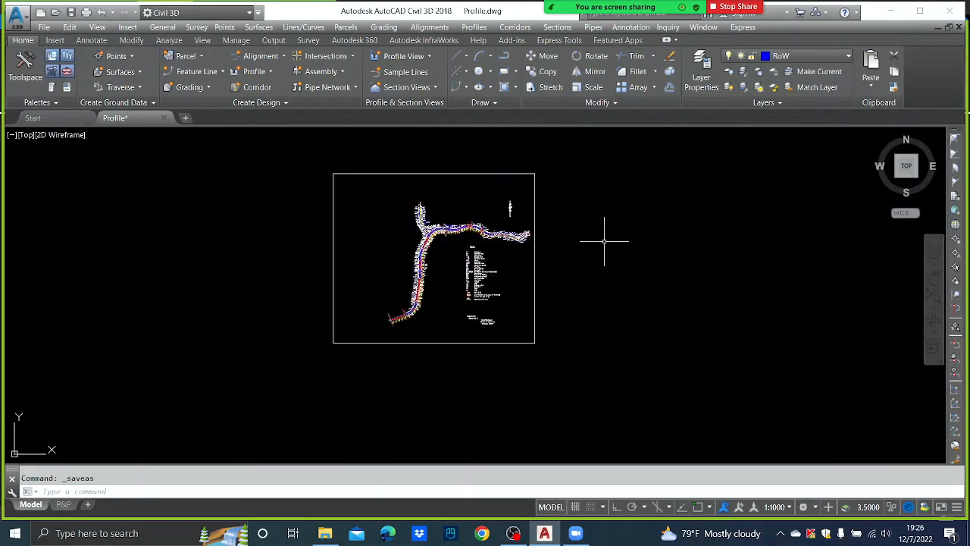
{"action": "middle_click_drag", "start_coordinate": [602, 243], "coordinate": [500, 269]}
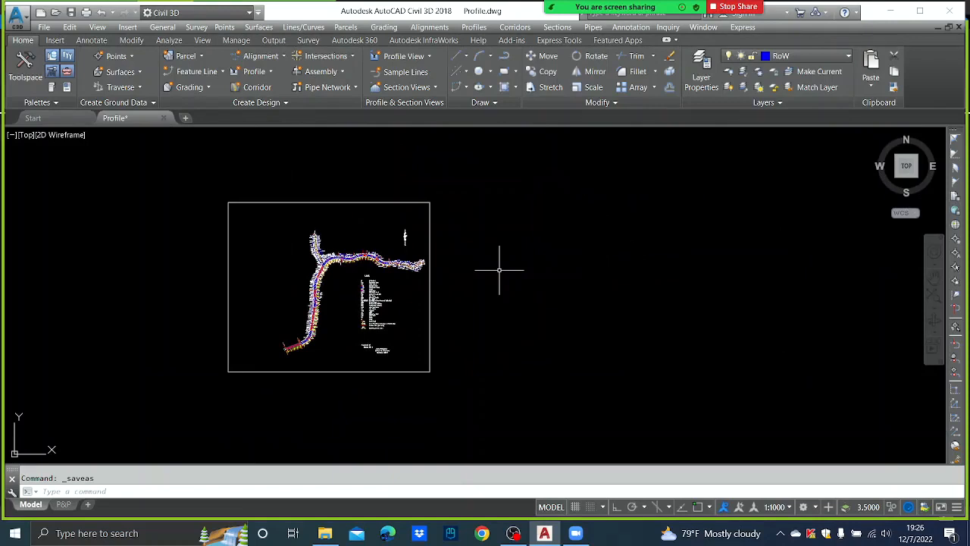
{"action": "middle_click_drag", "start_coordinate": [556, 251], "coordinate": [379, 271]}
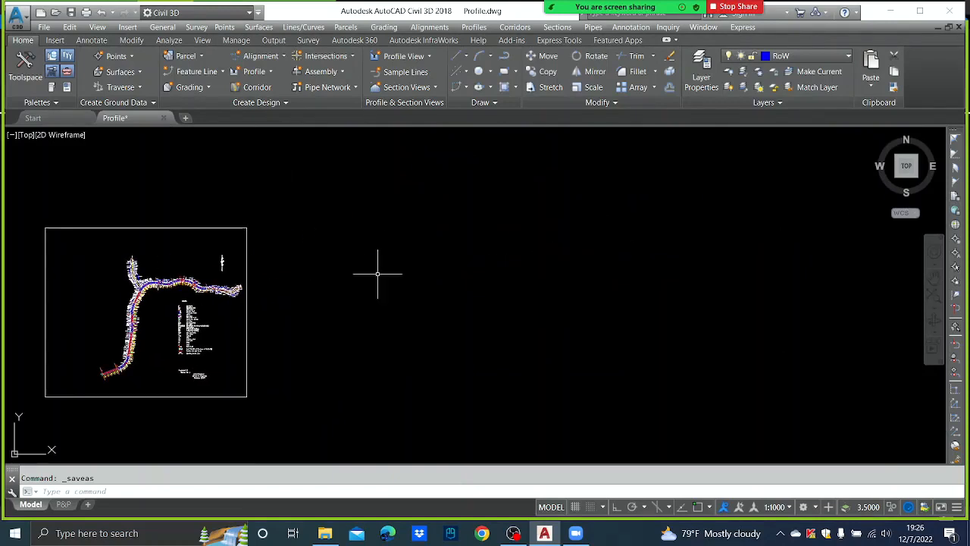
Set up a surface profile that samples the EG surface along the full length of the DCL alignment
{"action": "left_click", "coordinate": [479, 32]}
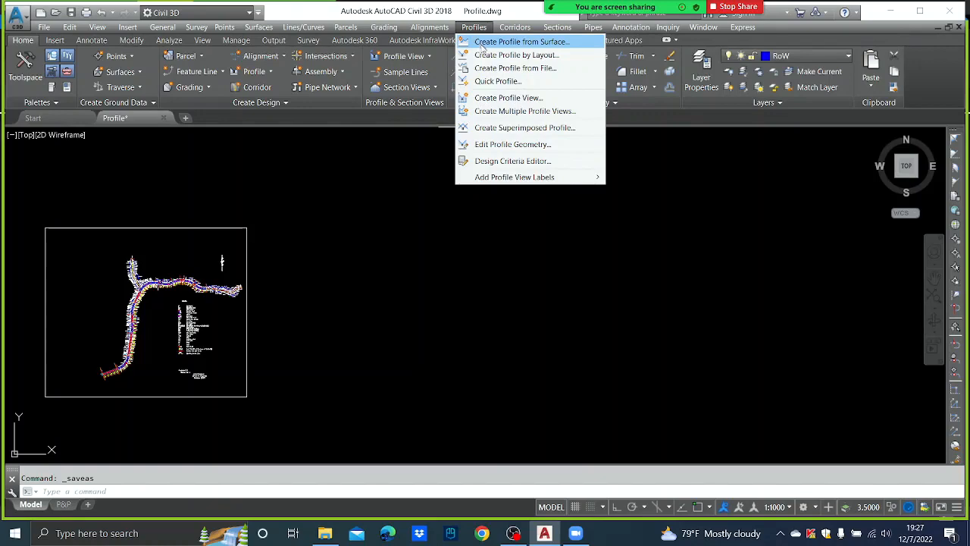
{"action": "mouse_move", "coordinate": [514, 28]}
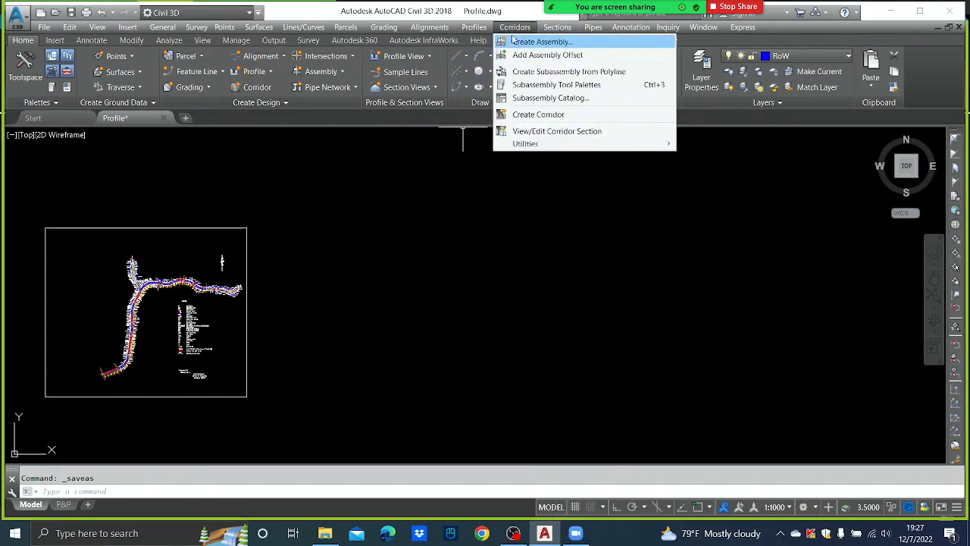
{"action": "left_click", "coordinate": [487, 43]}
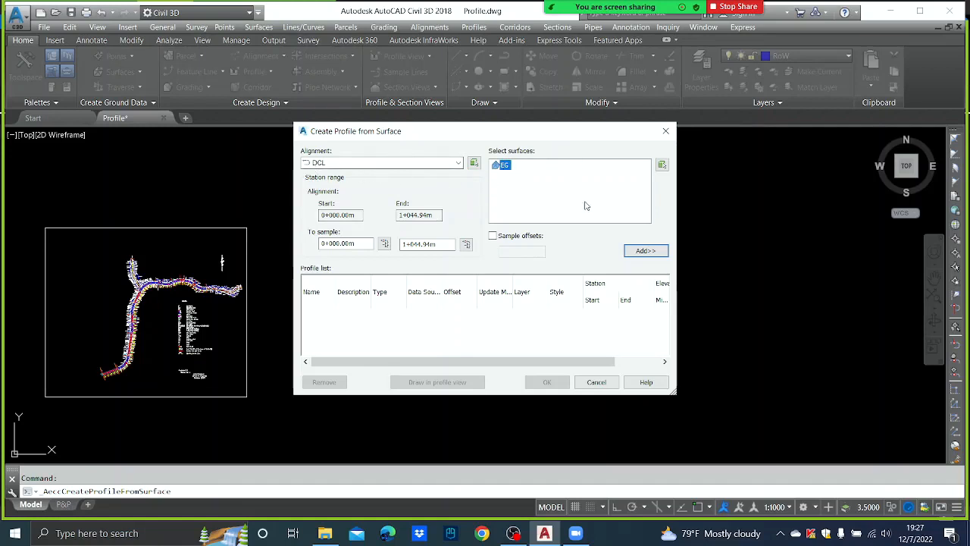
{"action": "left_click", "coordinate": [643, 253]}
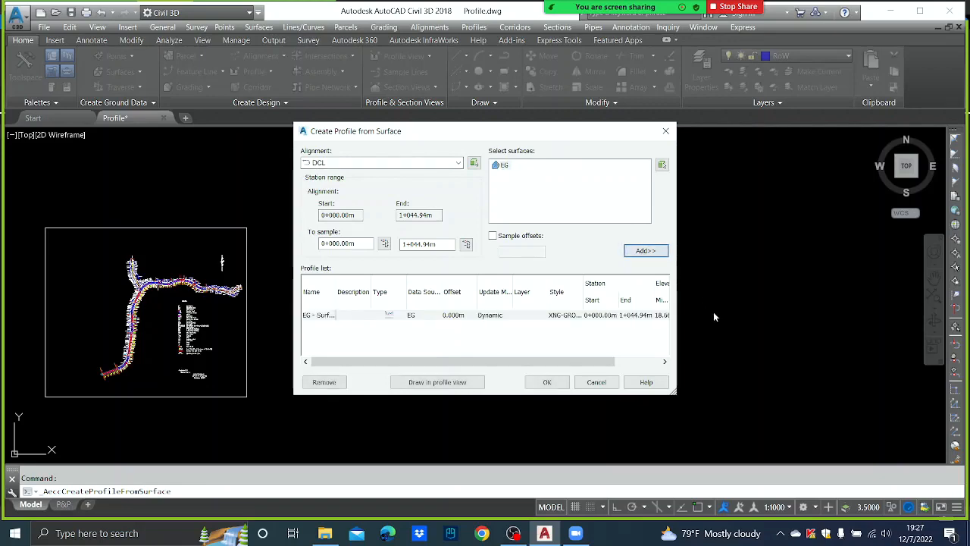
Start drawing the profile in a profile view, name the view EG and give it the PV-STYLE-1000 style
{"action": "left_click", "coordinate": [455, 384]}
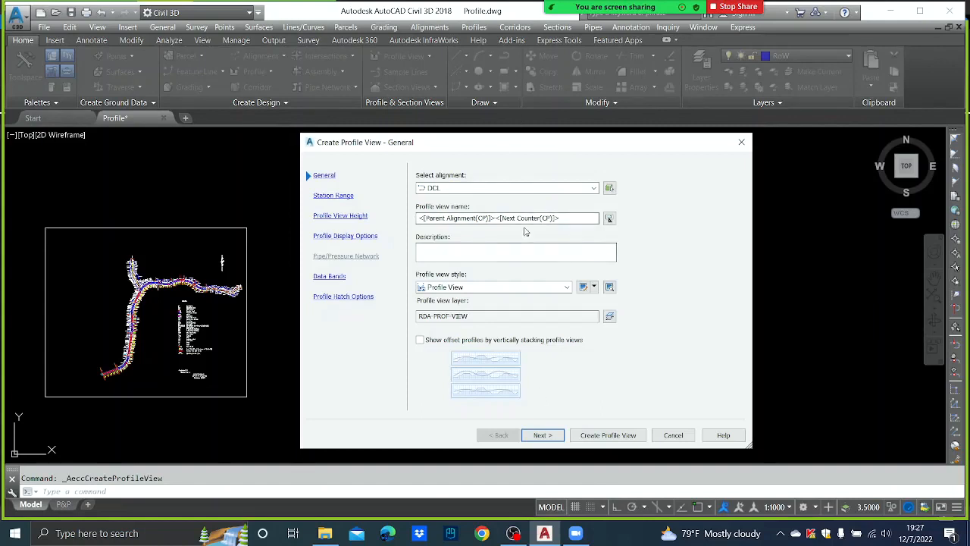
{"action": "left_click", "coordinate": [566, 217]}
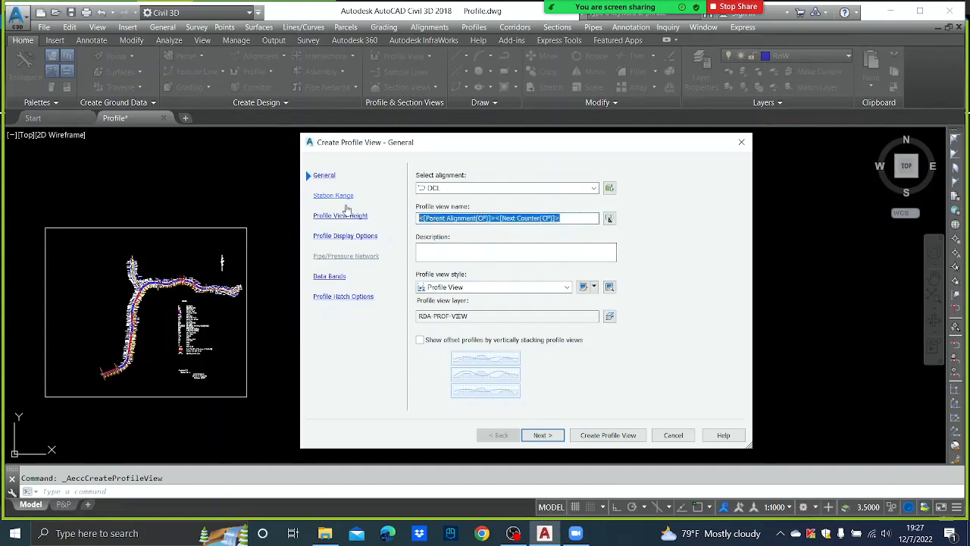
{"action": "type", "text": "EG"}
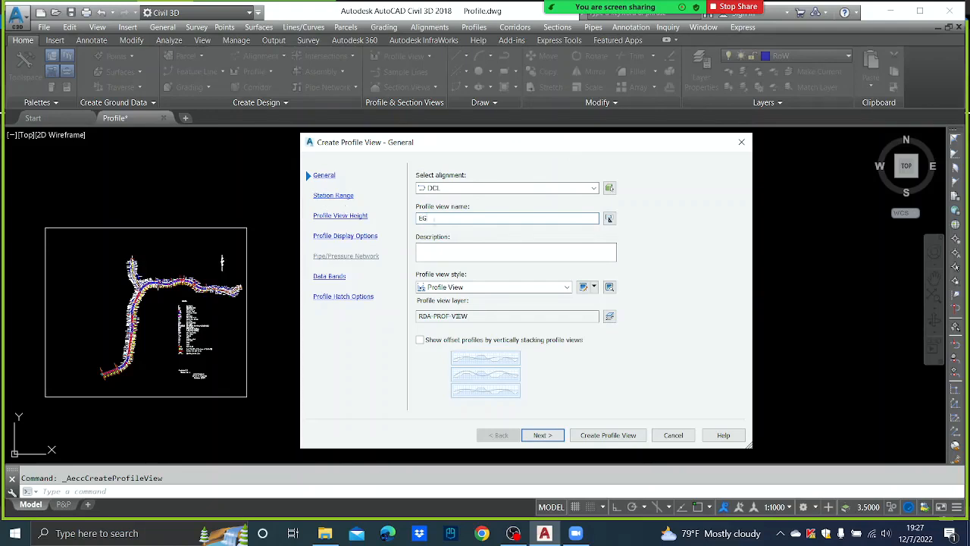
{"action": "left_click", "coordinate": [477, 288]}
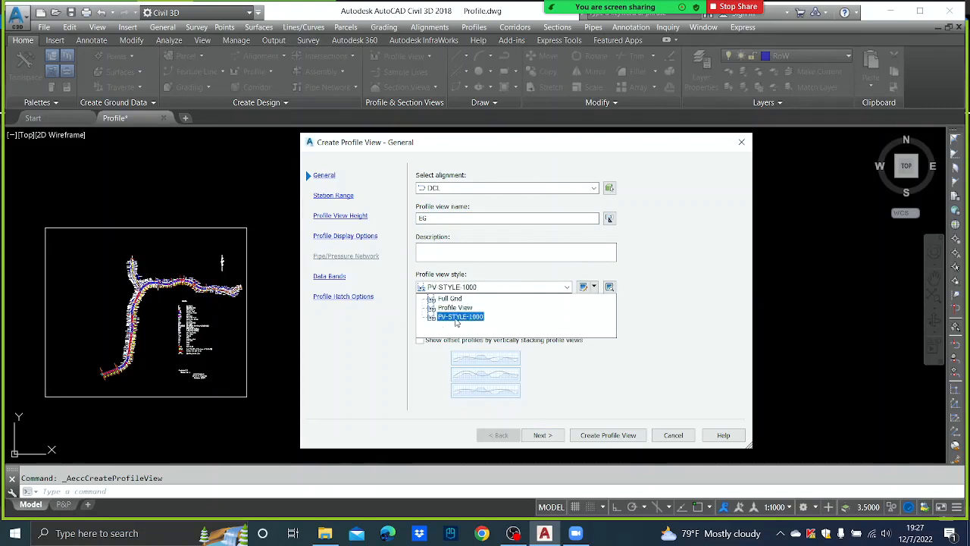
{"action": "left_click", "coordinate": [456, 317]}
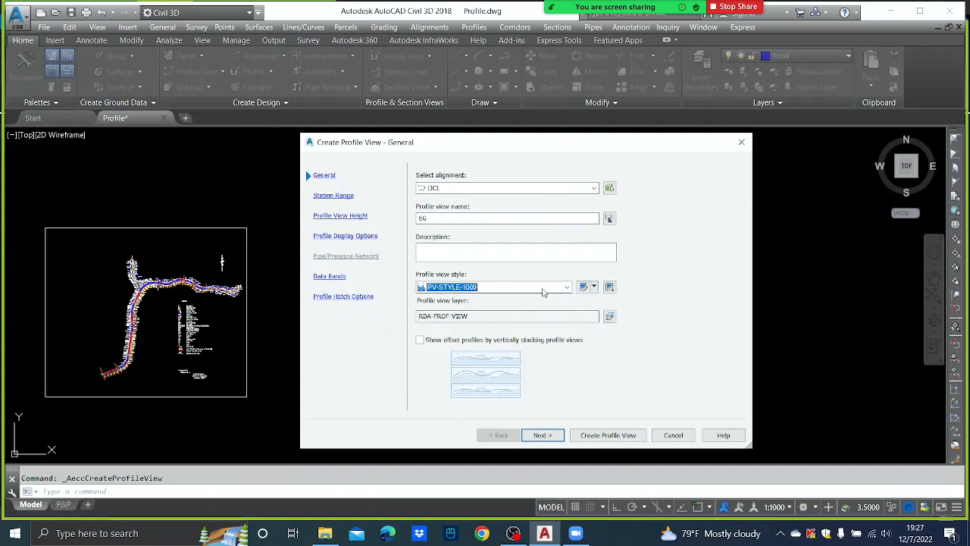
{"action": "left_click", "coordinate": [594, 287]}
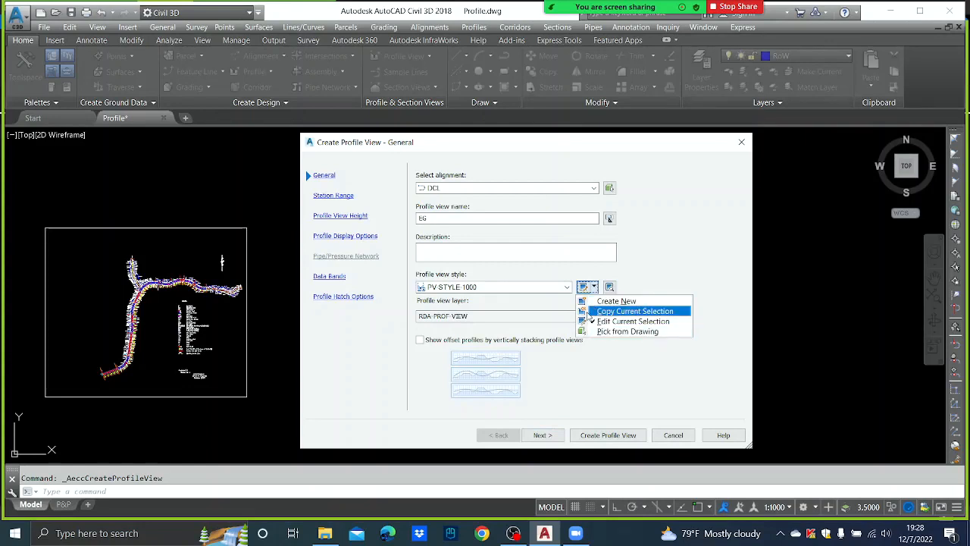
{"action": "left_click", "coordinate": [533, 306]}
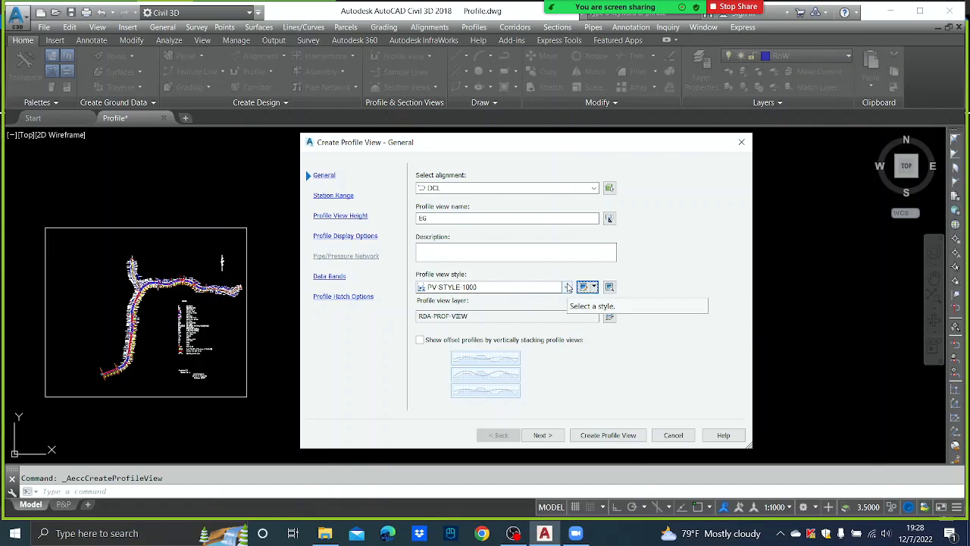
{"action": "left_click", "coordinate": [568, 287]}
{"action": "left_click", "coordinate": [591, 286]}
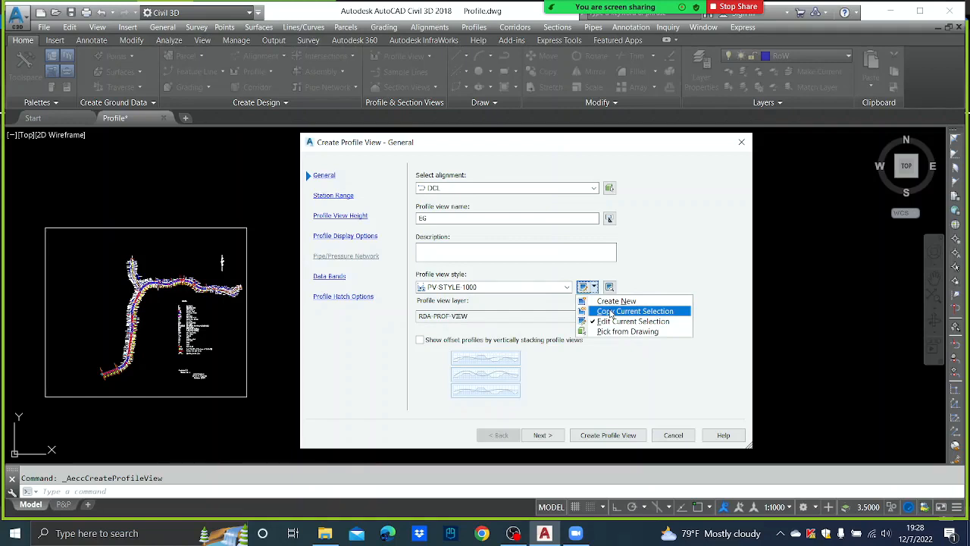
{"action": "left_click", "coordinate": [544, 304]}
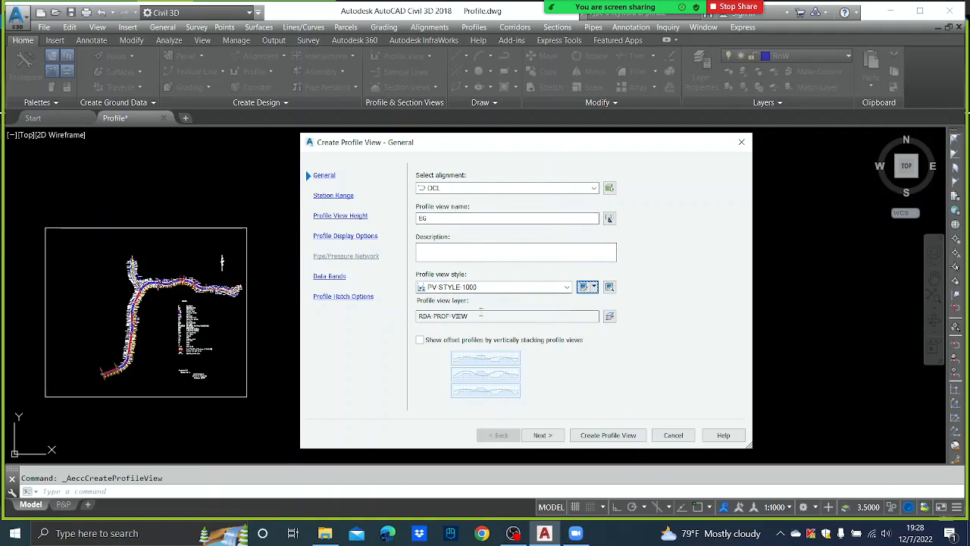
Keep the profile view's station range and height on Automatic
{"action": "left_click", "coordinate": [551, 436]}
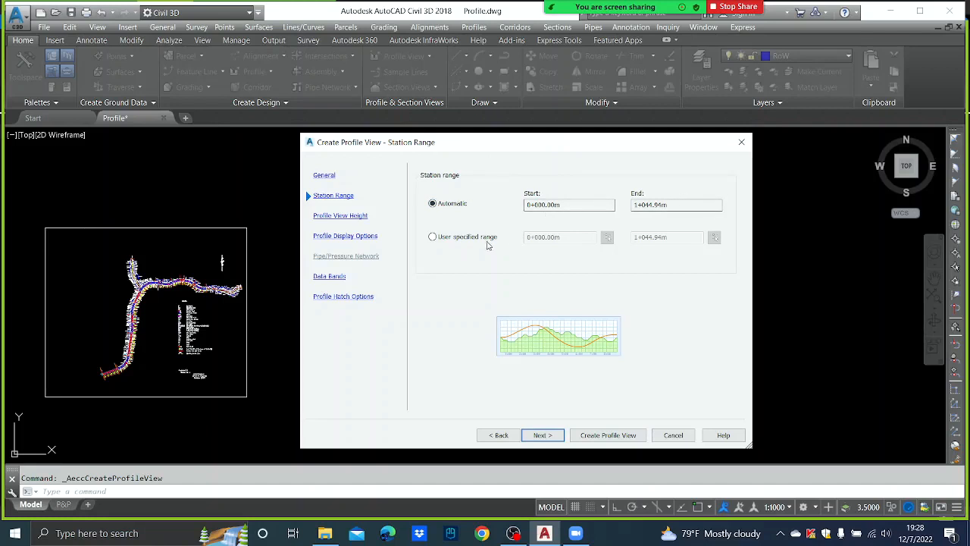
{"action": "left_click", "coordinate": [446, 240]}
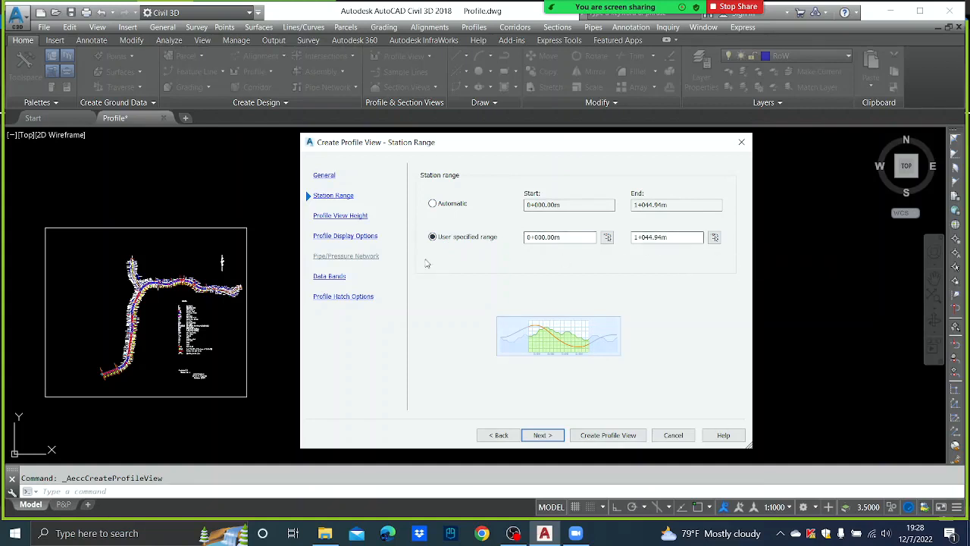
{"action": "left_click", "coordinate": [440, 206]}
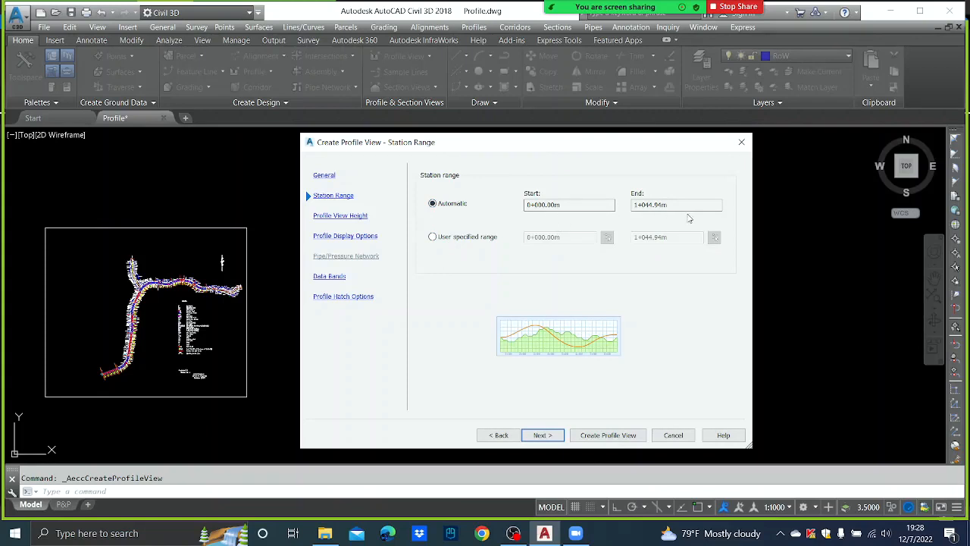
{"action": "left_click", "coordinate": [541, 435]}
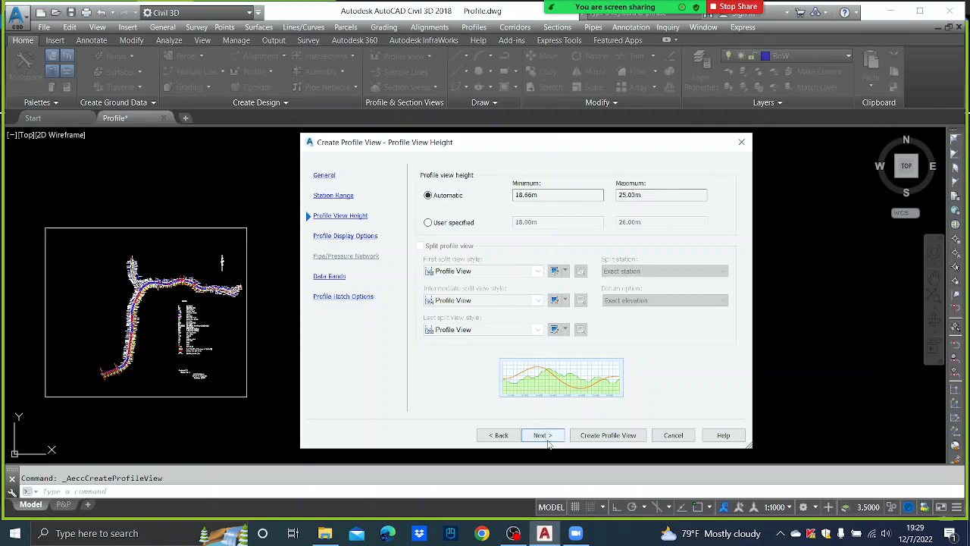
{"action": "left_click", "coordinate": [544, 437]}
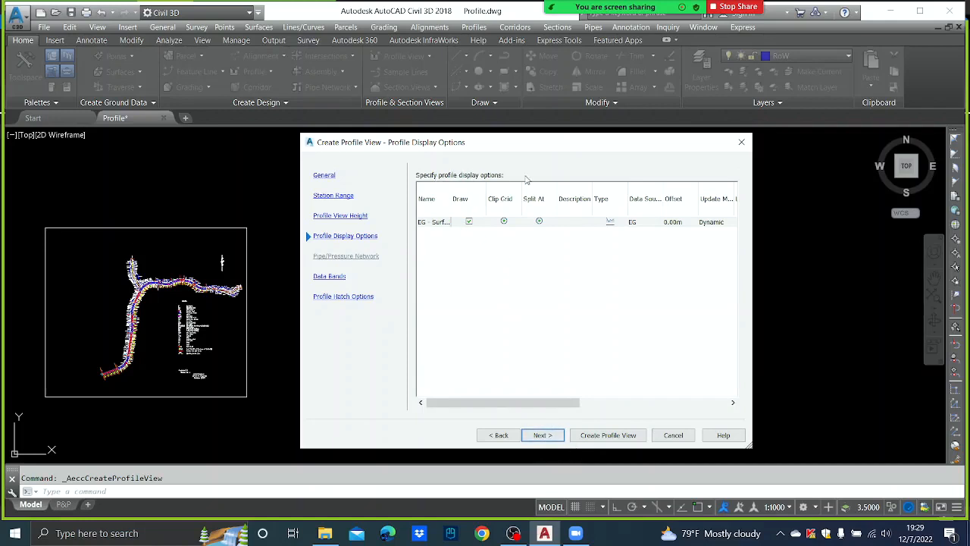
Accept the profile display options and assign the RDA-PV-BAND-SET-1000 band set to the profile view
{"action": "left_click", "coordinate": [549, 437]}
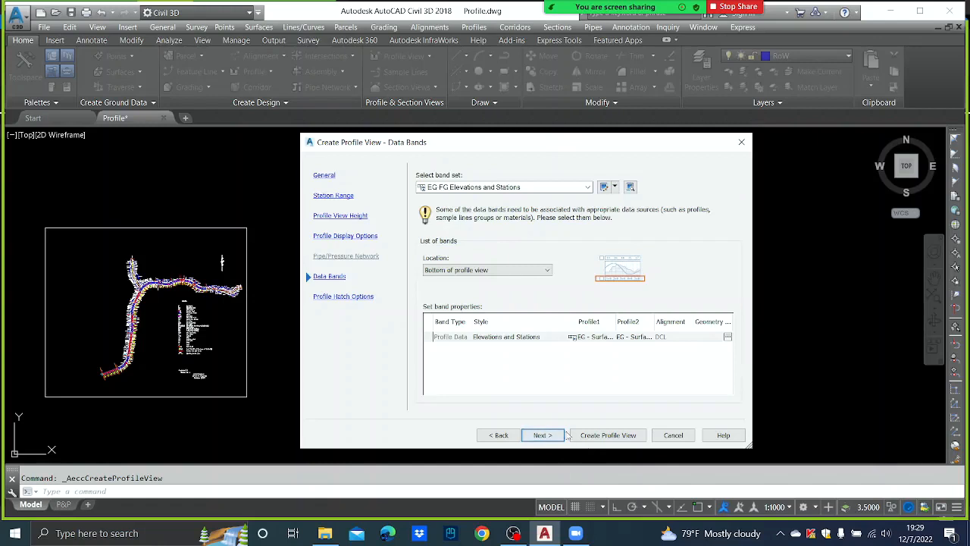
{"action": "left_click", "coordinate": [530, 187]}
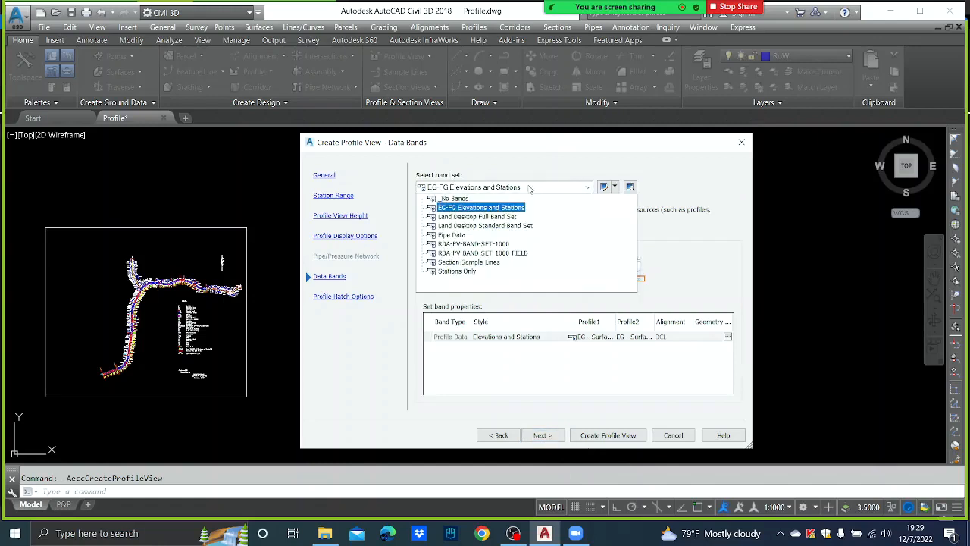
{"action": "left_click", "coordinate": [495, 246]}
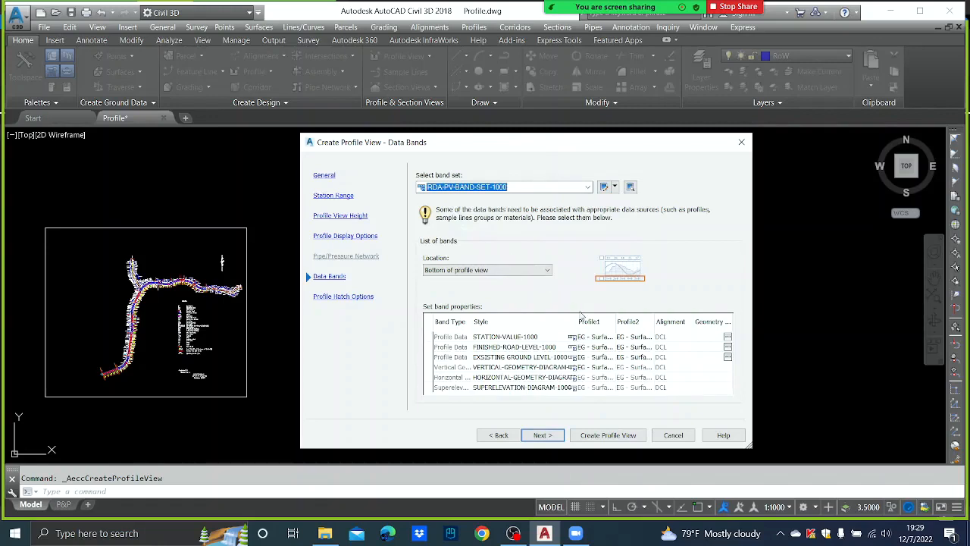
{"action": "left_click", "coordinate": [543, 436]}
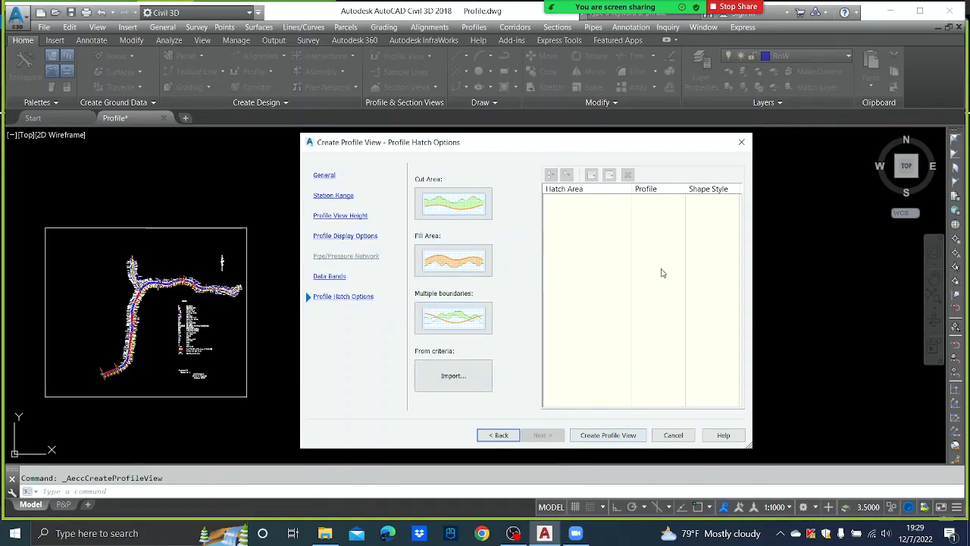
Create the profile view without hatching and place its origin in the empty space east of the survey plan
{"action": "left_click", "coordinate": [599, 436]}
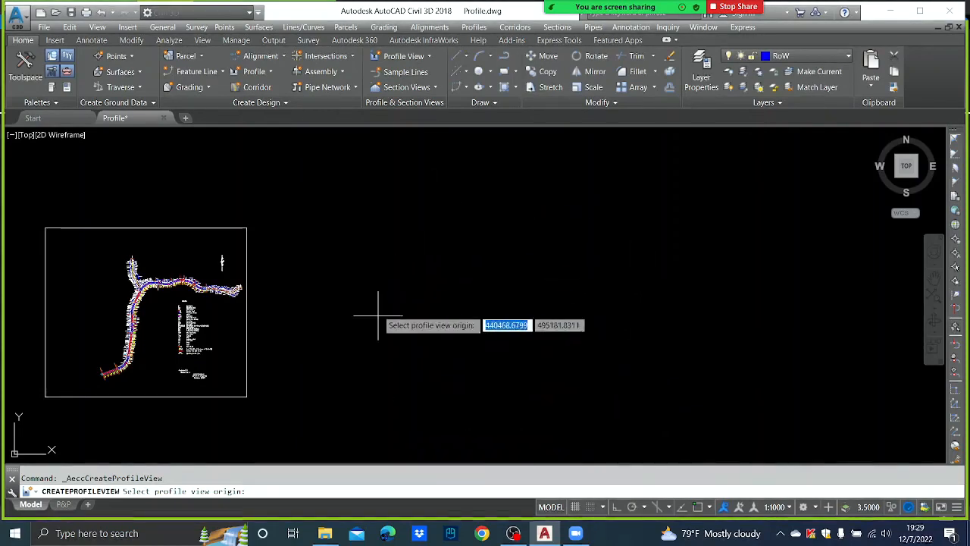
{"action": "scroll", "coordinate": [450, 189], "scroll_direction": "down", "scroll_amount": 2}
{"action": "middle_click_drag", "start_coordinate": [502, 224], "coordinate": [388, 291]}
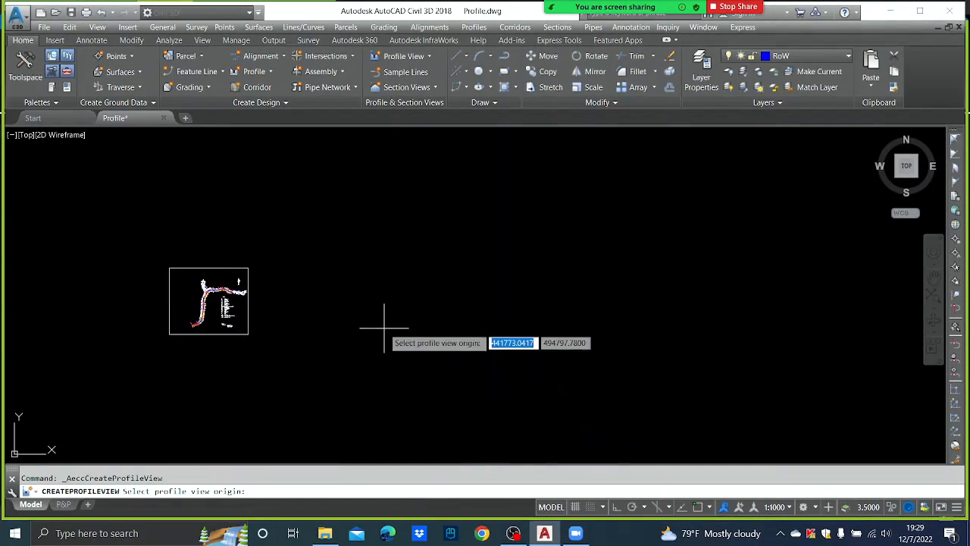
{"action": "left_click", "coordinate": [380, 313]}
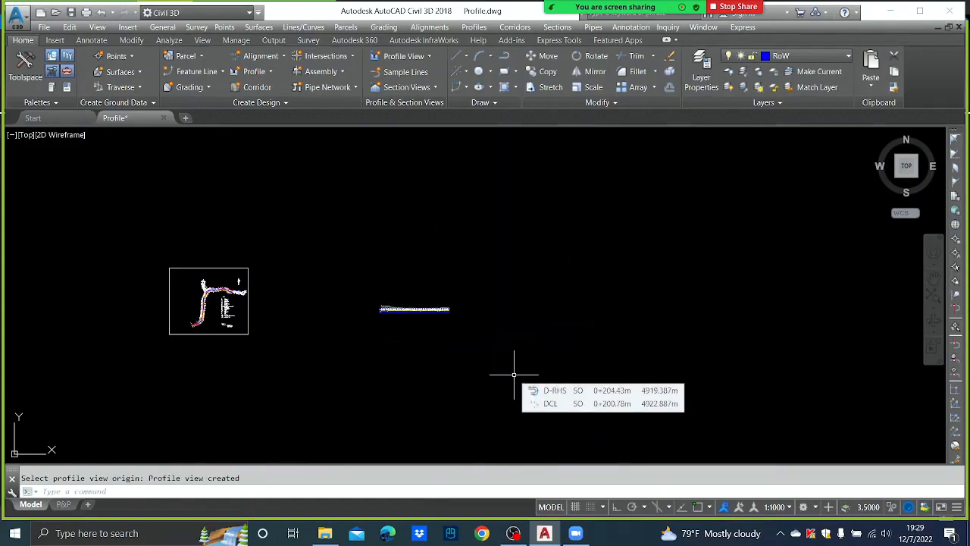
Examine the new profile view's existing ground line and data bands, both at the start and along the full length
{"action": "scroll", "coordinate": [361, 288], "scroll_direction": "up", "scroll_amount": 3}
{"action": "scroll", "coordinate": [455, 362], "scroll_direction": "up", "scroll_amount": 3}
{"action": "middle_click_drag", "start_coordinate": [455, 362], "coordinate": [357, 281]}
{"action": "scroll", "coordinate": [429, 245], "scroll_direction": "up", "scroll_amount": 4}
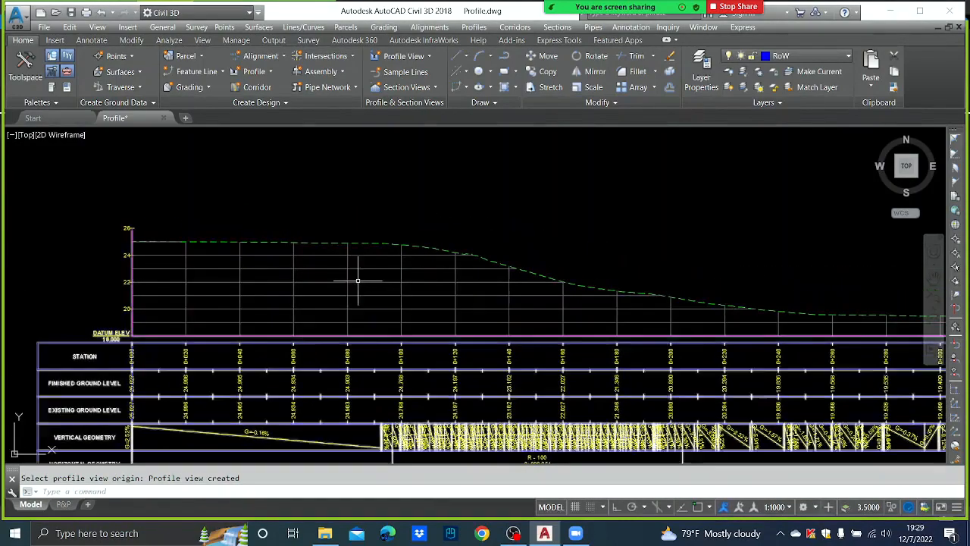
{"action": "scroll", "coordinate": [505, 266], "scroll_direction": "down", "scroll_amount": 3}
{"action": "scroll", "coordinate": [319, 255], "scroll_direction": "down", "scroll_amount": 2}
{"action": "scroll", "coordinate": [449, 261], "scroll_direction": "down", "scroll_amount": 2}
{"action": "scroll", "coordinate": [449, 262], "scroll_direction": "up", "scroll_amount": 4}
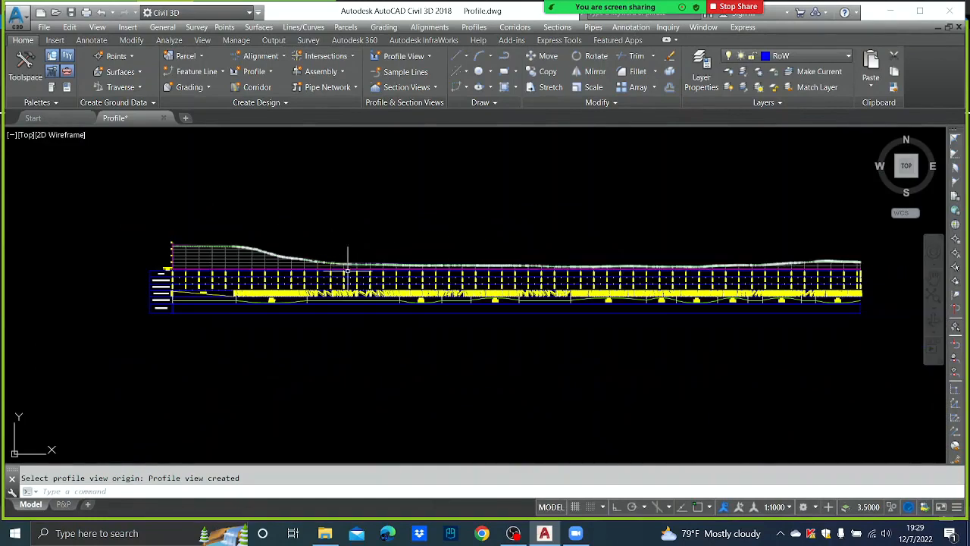
{"action": "middle_click_drag", "start_coordinate": [256, 284], "coordinate": [565, 285]}
{"action": "mouse_move", "coordinate": [565, 286]}
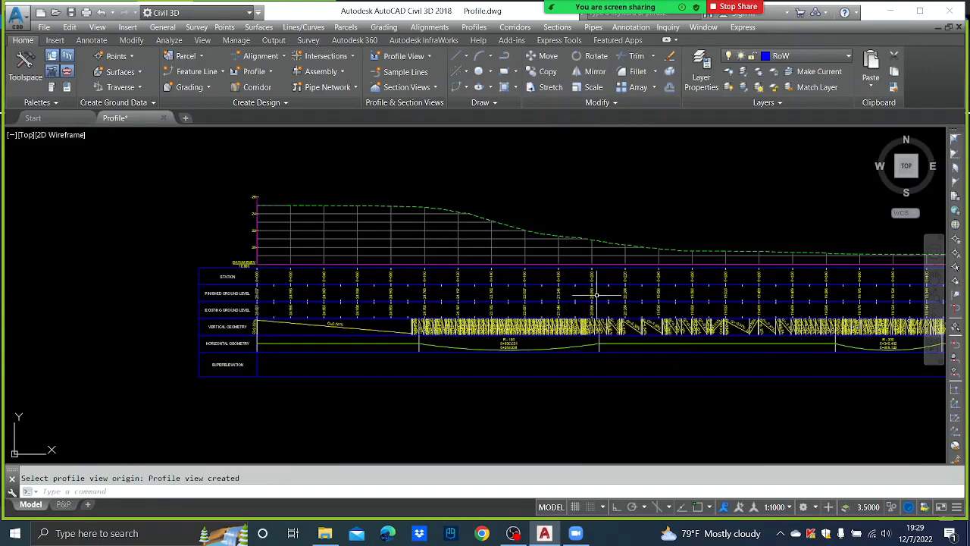
Inspect the station, finished ground level, existing ground level and vertical geometry bands at the start of the profile view
{"action": "scroll", "coordinate": [305, 220], "scroll_direction": "up", "scroll_amount": 1}
{"action": "scroll", "coordinate": [379, 234], "scroll_direction": "up", "scroll_amount": 3}
{"action": "middle_click_drag", "start_coordinate": [312, 304], "coordinate": [533, 184]}
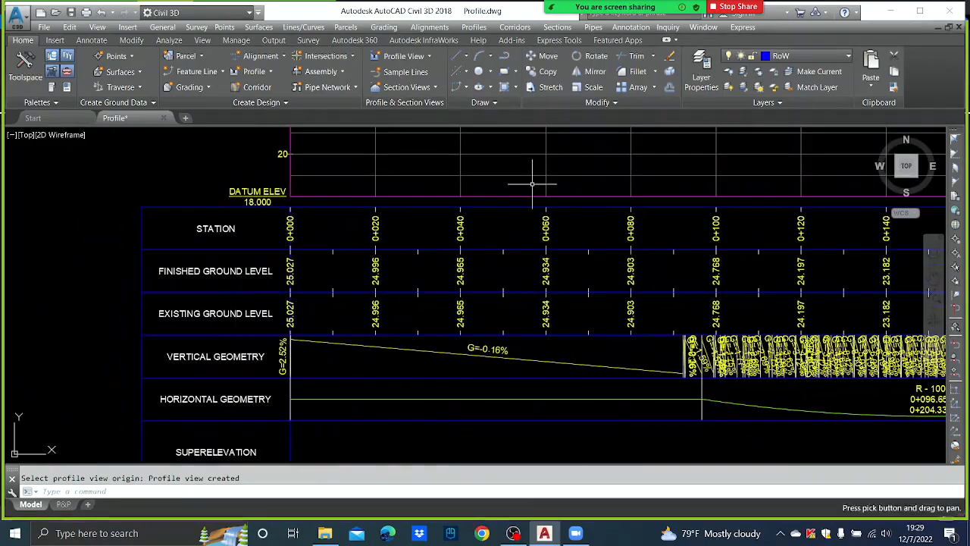
{"action": "scroll", "coordinate": [299, 238], "scroll_direction": "up", "scroll_amount": 2}
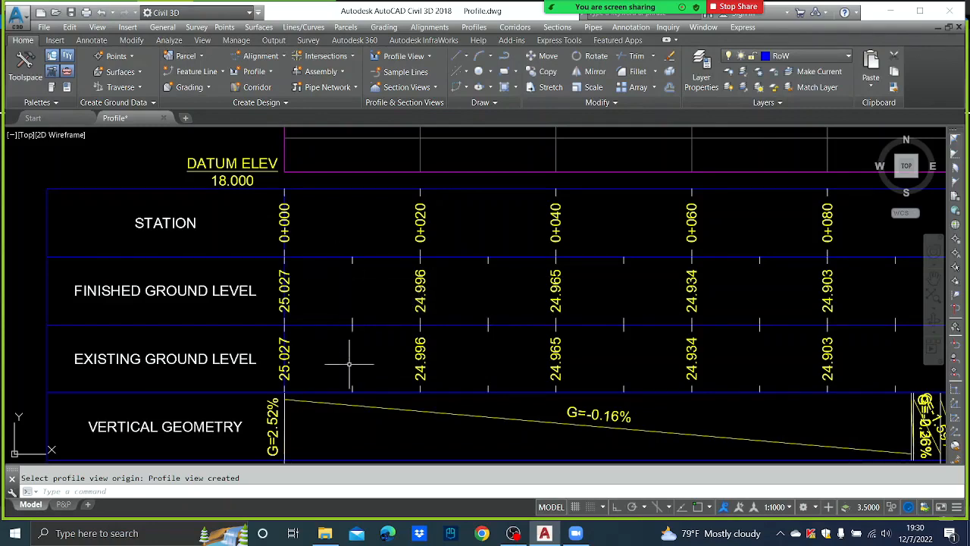
Examine the existing ground line and data bands along the whole profile view, from its start to its end station and back
{"action": "scroll", "coordinate": [391, 366], "scroll_direction": "down", "scroll_amount": 4}
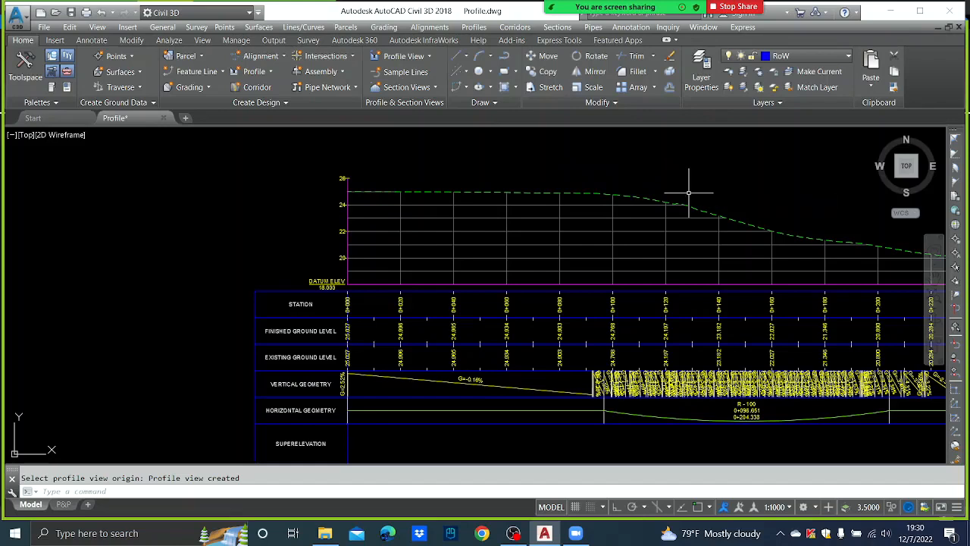
{"action": "mouse_move", "coordinate": [689, 192]}
{"action": "scroll", "coordinate": [485, 242], "scroll_direction": "down", "scroll_amount": 6}
{"action": "scroll", "coordinate": [462, 249], "scroll_direction": "up", "scroll_amount": 5}
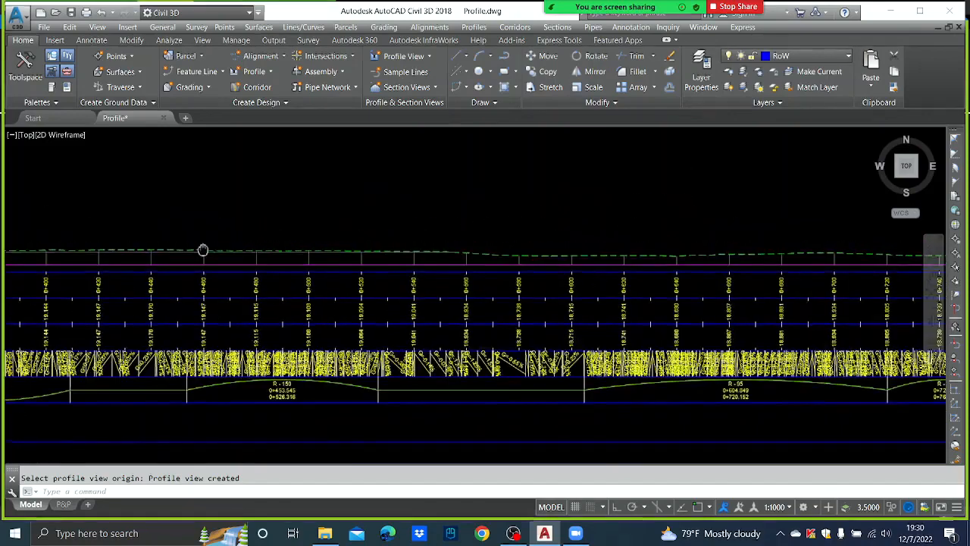
{"action": "scroll", "coordinate": [433, 270], "scroll_direction": "down", "scroll_amount": 7}
{"action": "scroll", "coordinate": [494, 278], "scroll_direction": "up", "scroll_amount": 6}
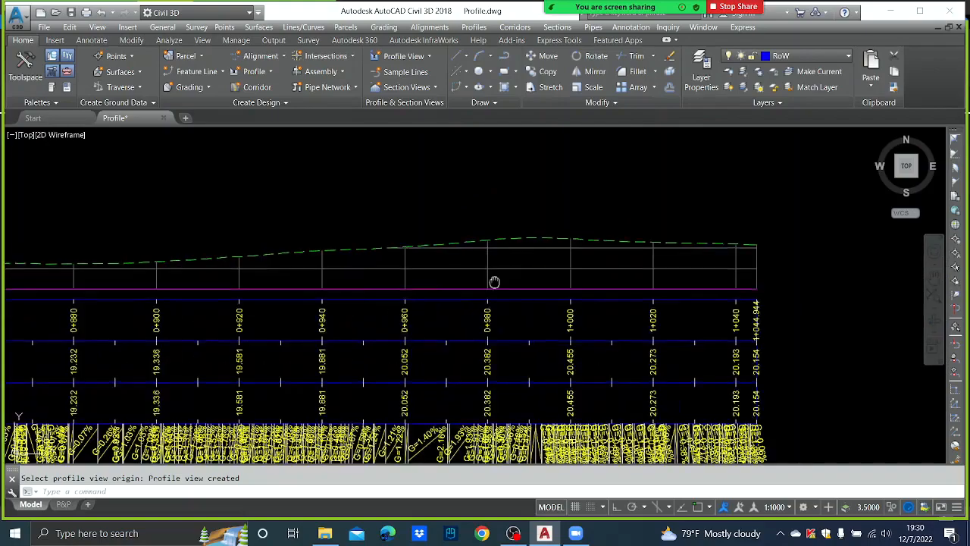
{"action": "scroll", "coordinate": [700, 287], "scroll_direction": "down", "scroll_amount": 3}
{"action": "middle_click_drag", "start_coordinate": [700, 287], "coordinate": [936, 239]}
{"action": "mouse_move", "coordinate": [306, 318]}
{"action": "middle_mouse_down"}
{"action": "mouse_move", "coordinate": [644, 311]}
{"action": "mouse_move", "coordinate": [672, 285]}
{"action": "middle_mouse_up"}
{"action": "scroll", "coordinate": [265, 228], "scroll_direction": "up", "scroll_amount": 4}
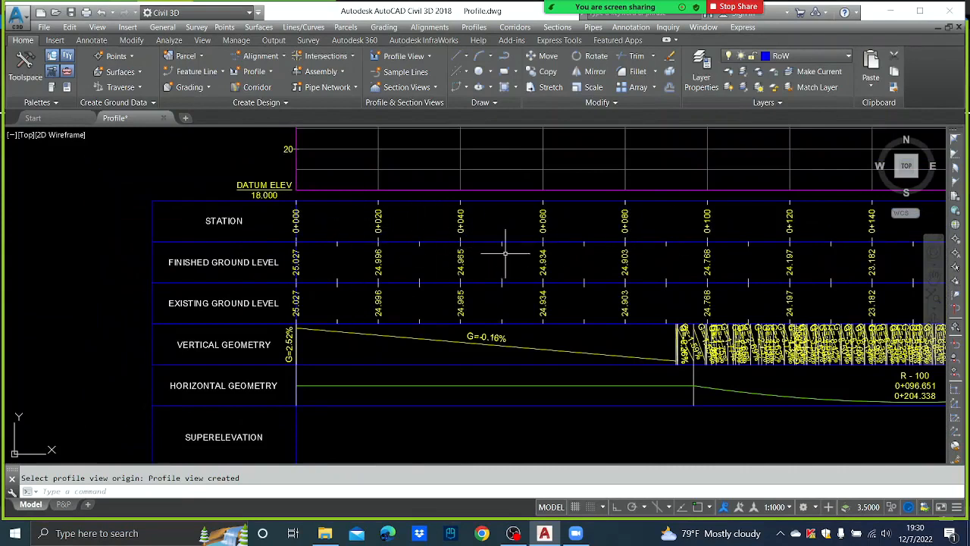
Select the profile view and the existing ground profile line in turn to tell the two objects apart
{"action": "left_click", "coordinate": [505, 201]}
{"action": "scroll", "coordinate": [511, 260], "scroll_direction": "down", "scroll_amount": 3}
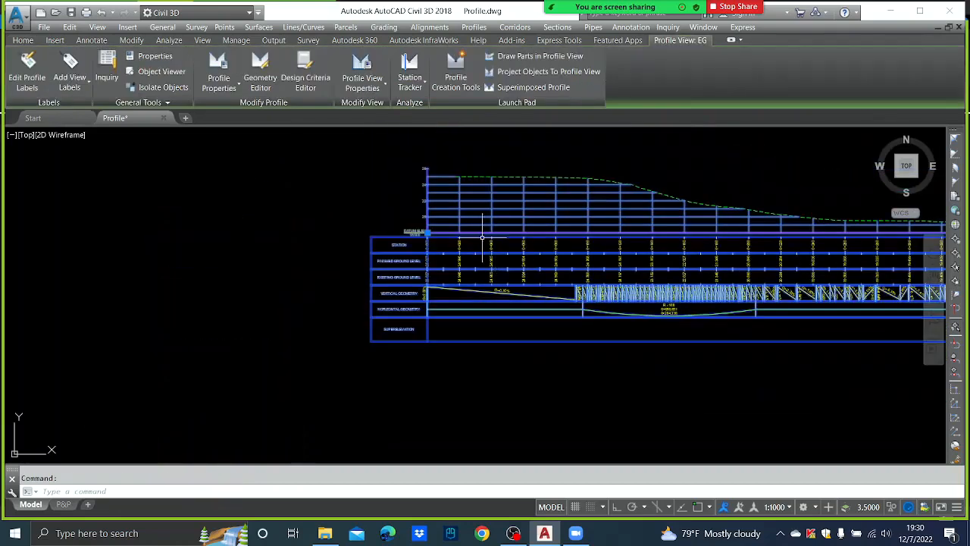
{"action": "left_click", "coordinate": [595, 312]}
{"action": "key", "text": "Escape"}
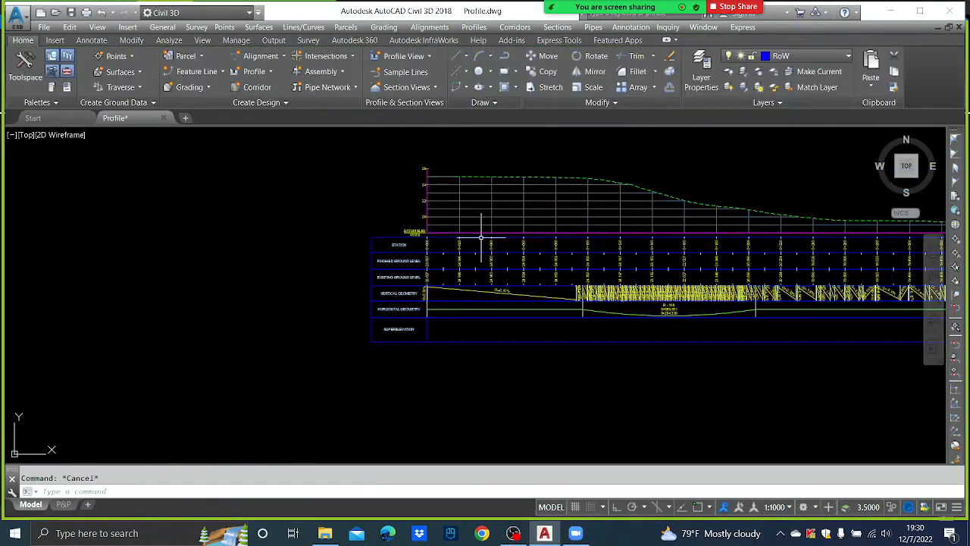
{"action": "left_click", "coordinate": [534, 179]}
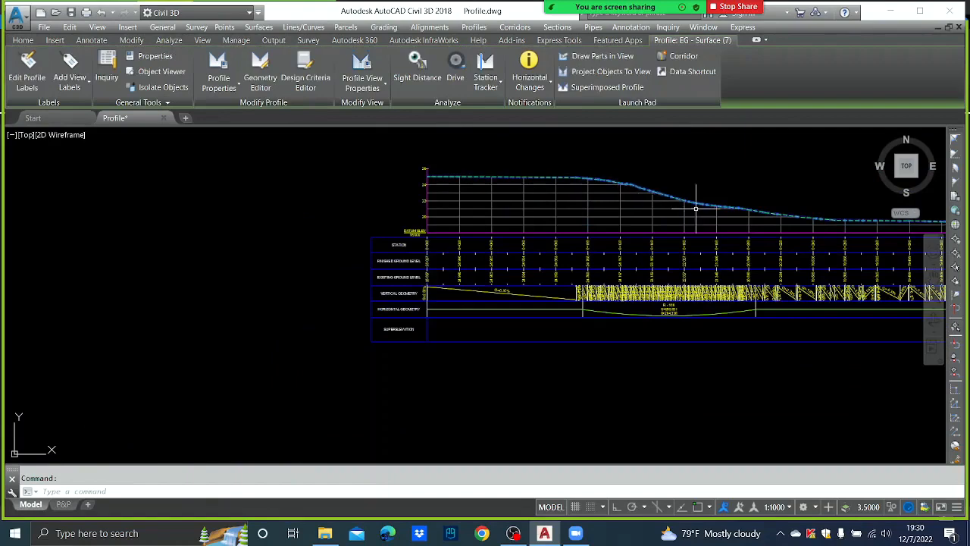
{"action": "key", "text": "Escape"}
Edit the profile view's style PV-STYLE-1000, setting the bottom horizontal axis major tick interval to 10 m
{"action": "left_click", "coordinate": [538, 204]}
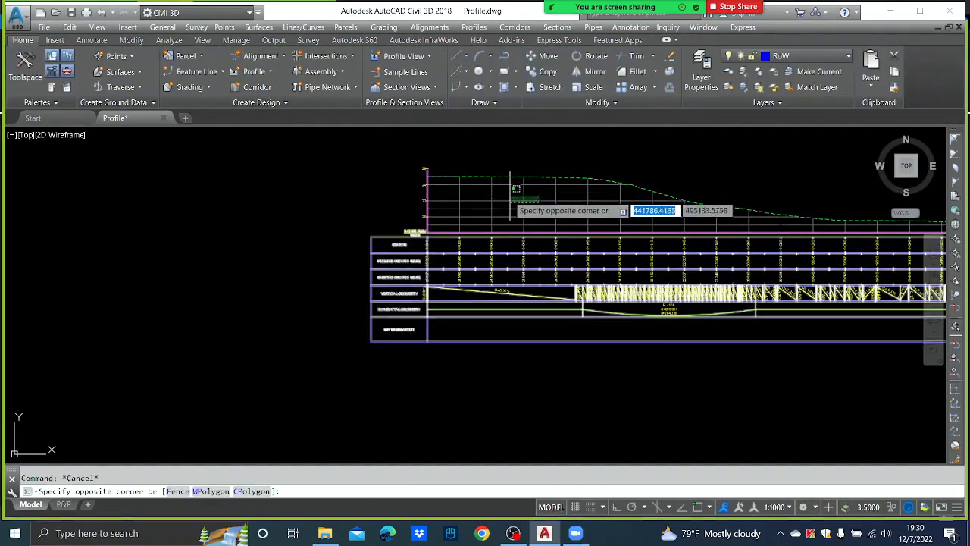
{"action": "left_click", "coordinate": [534, 214]}
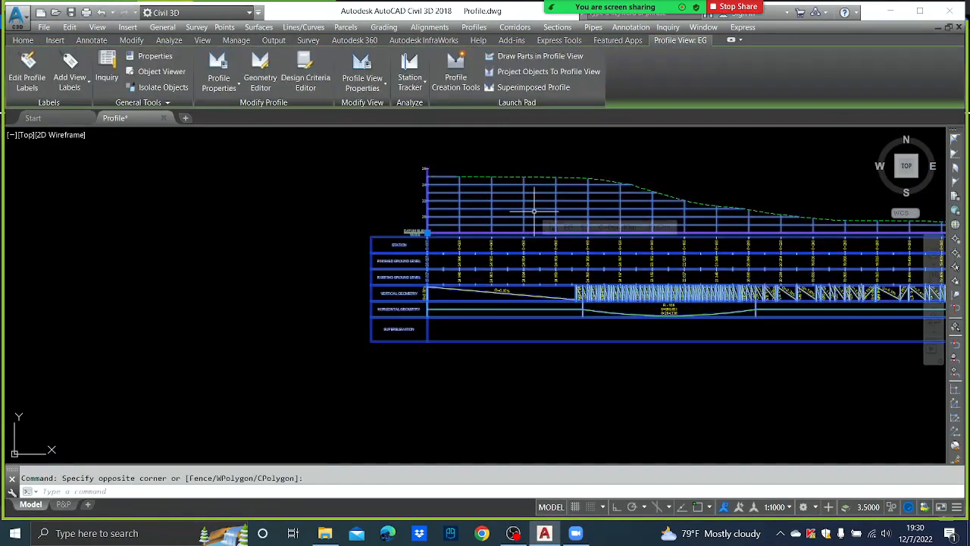
{"action": "right_click", "coordinate": [536, 214]}
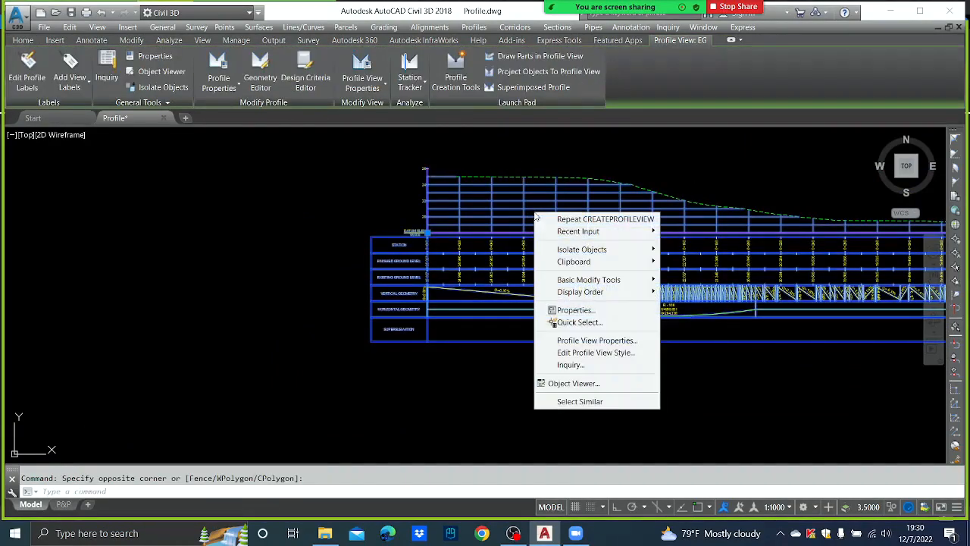
{"action": "left_click", "coordinate": [629, 353]}
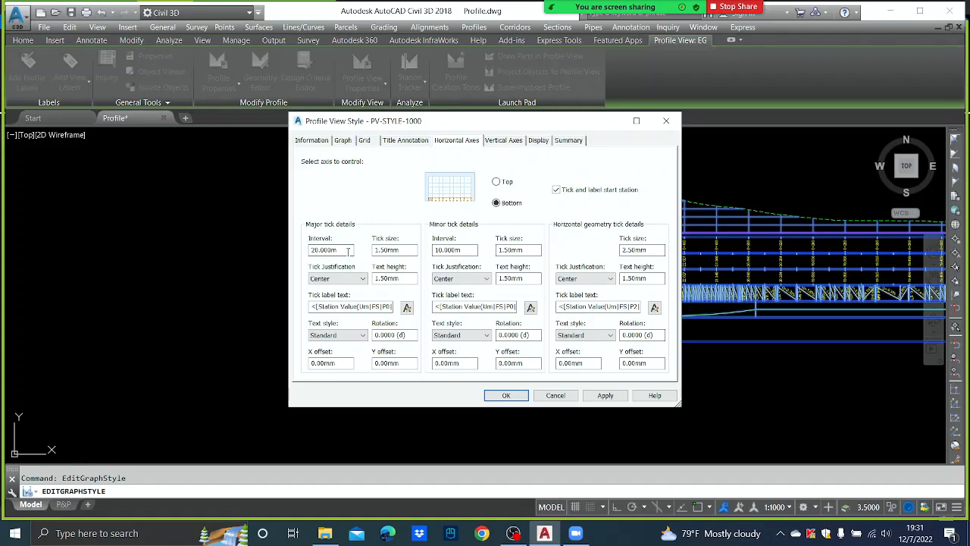
{"action": "left_click_drag", "start_coordinate": [348, 250], "coordinate": [281, 242]}
{"action": "type", "text": "10"}
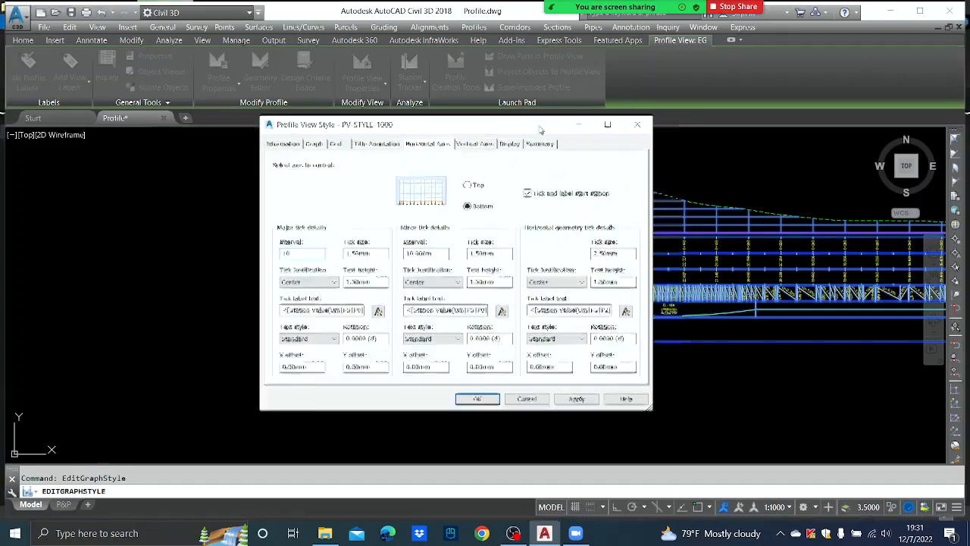
{"action": "left_click_drag", "start_coordinate": [622, 113], "coordinate": [265, 136]}
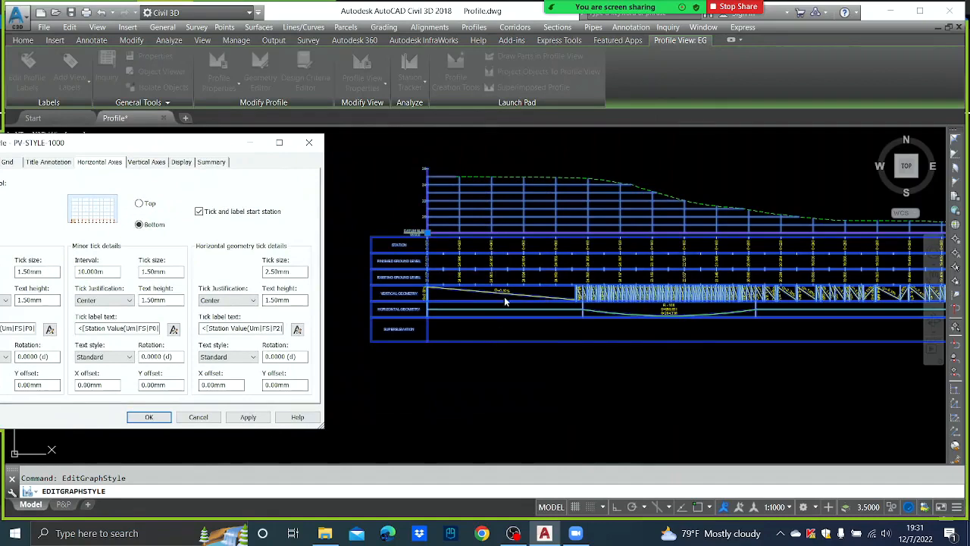
{"action": "left_click", "coordinate": [248, 417]}
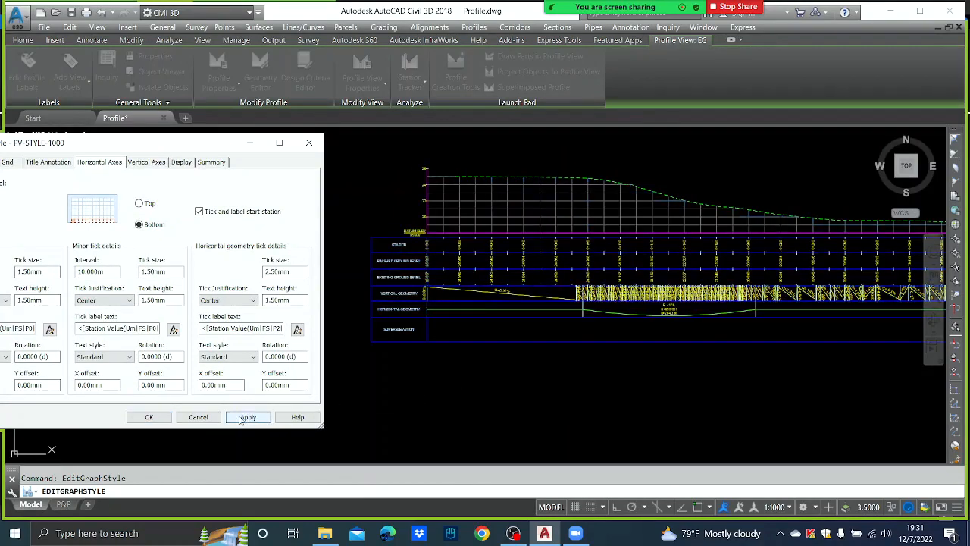
{"action": "left_click", "coordinate": [150, 417]}
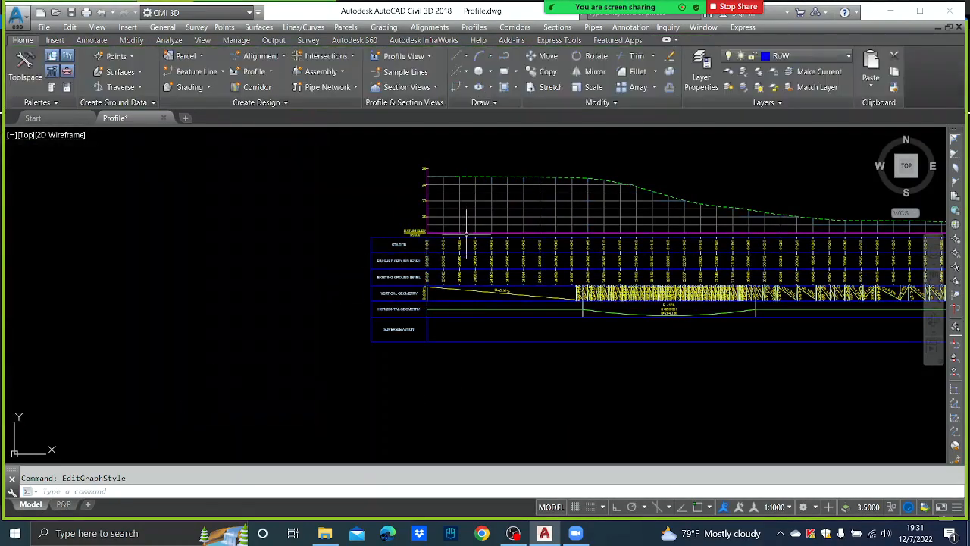
Inspect the station, ground level, geometry and superelevation bands near the start of the profile view at the 10 m interval
{"action": "scroll", "coordinate": [458, 246], "scroll_direction": "up", "scroll_amount": 5}
{"action": "middle_click_drag", "start_coordinate": [451, 260], "coordinate": [448, 336]}
{"action": "scroll", "coordinate": [451, 326], "scroll_direction": "down", "scroll_amount": 5}
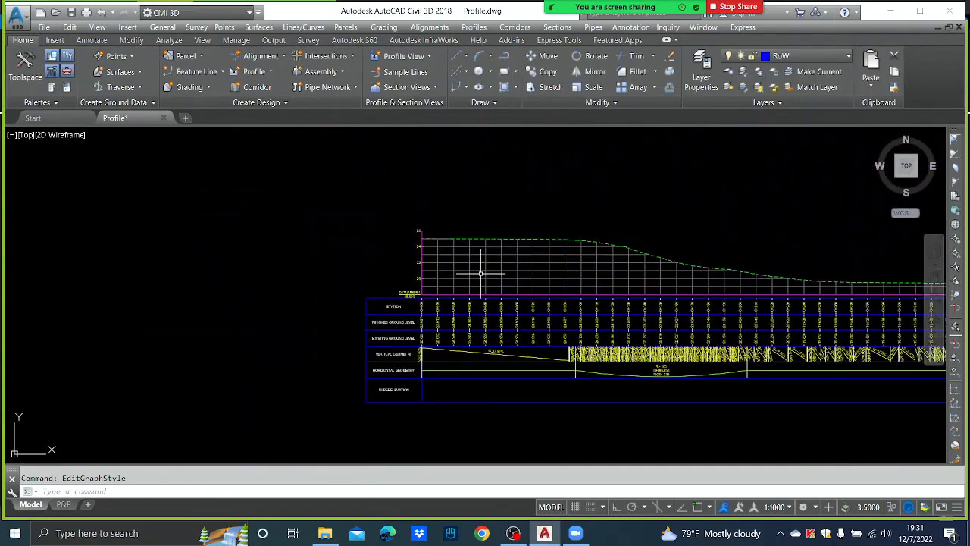
{"action": "mouse_move", "coordinate": [481, 273]}
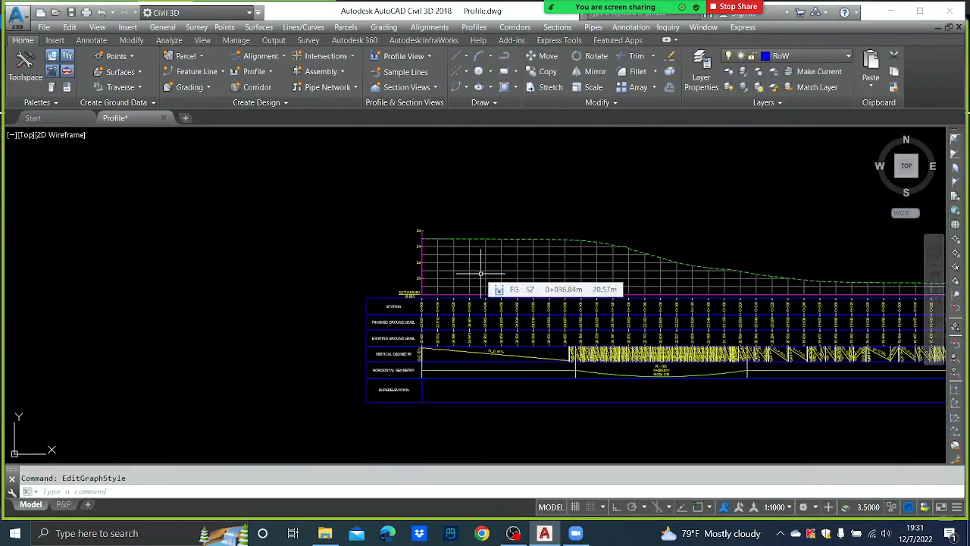
{"action": "scroll", "coordinate": [453, 346], "scroll_direction": "up", "scroll_amount": 4}
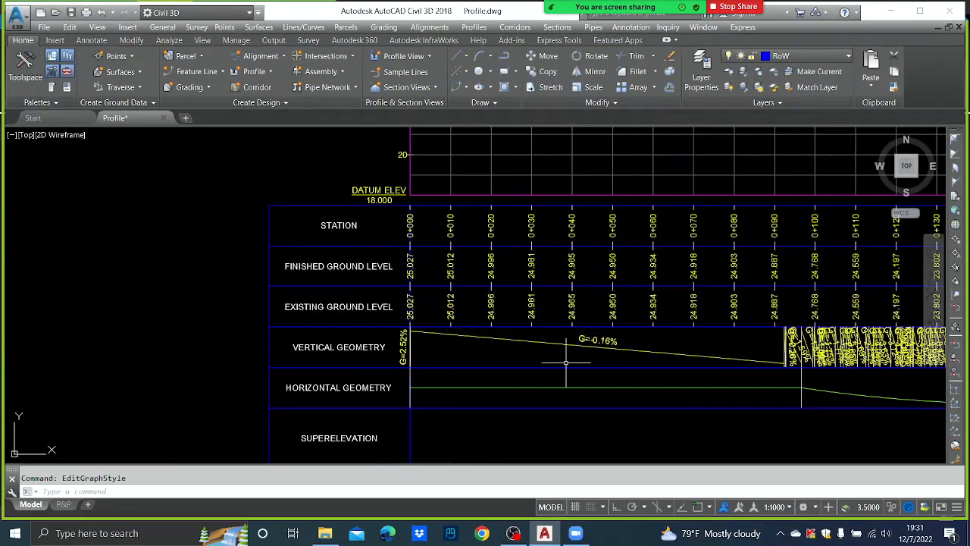
{"action": "scroll", "coordinate": [566, 363], "scroll_direction": "down", "scroll_amount": 4}
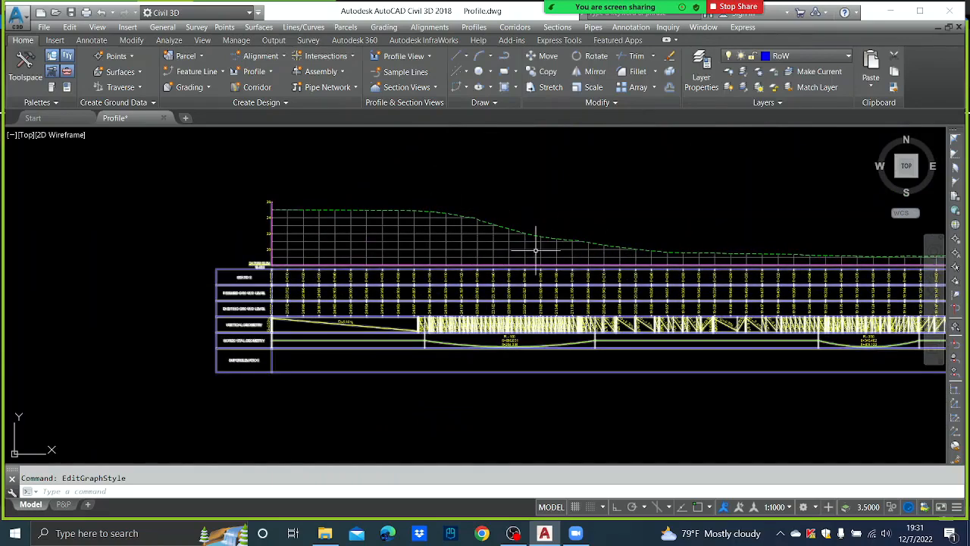
{"action": "scroll", "coordinate": [281, 357], "scroll_direction": "up", "scroll_amount": 2}
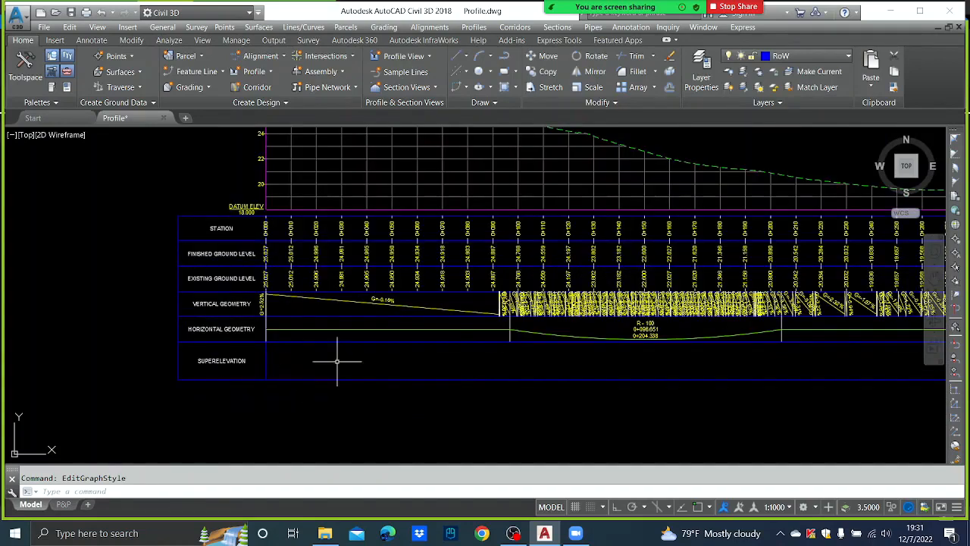
{"action": "scroll", "coordinate": [348, 359], "scroll_direction": "down", "scroll_amount": 2}
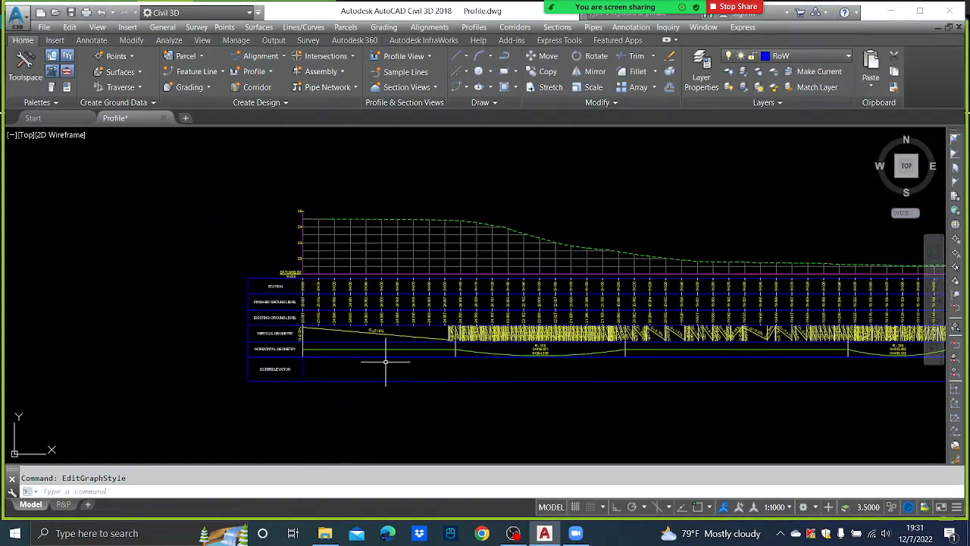
{"action": "mouse_move", "coordinate": [391, 373]}
{"action": "scroll", "coordinate": [472, 386], "scroll_direction": "up", "scroll_amount": 4}
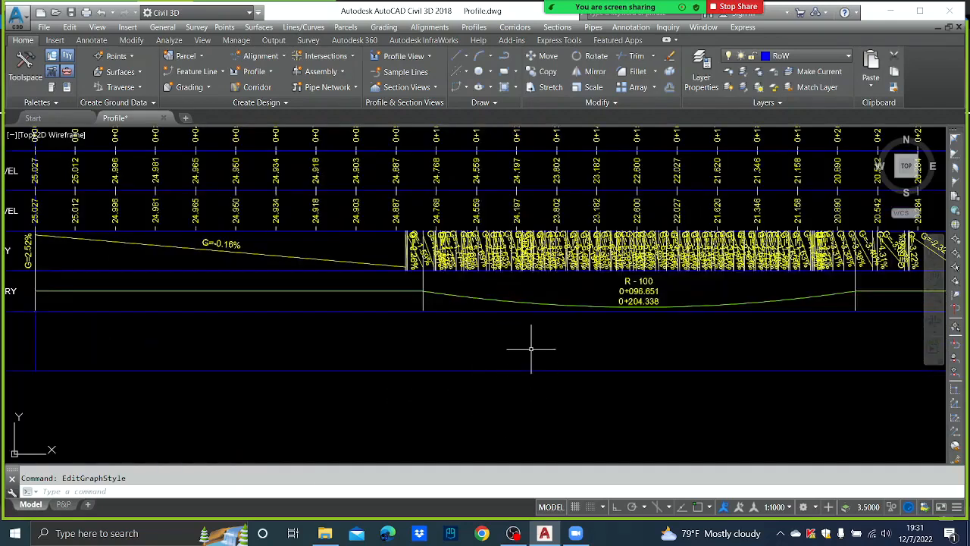
{"action": "mouse_move", "coordinate": [531, 349]}
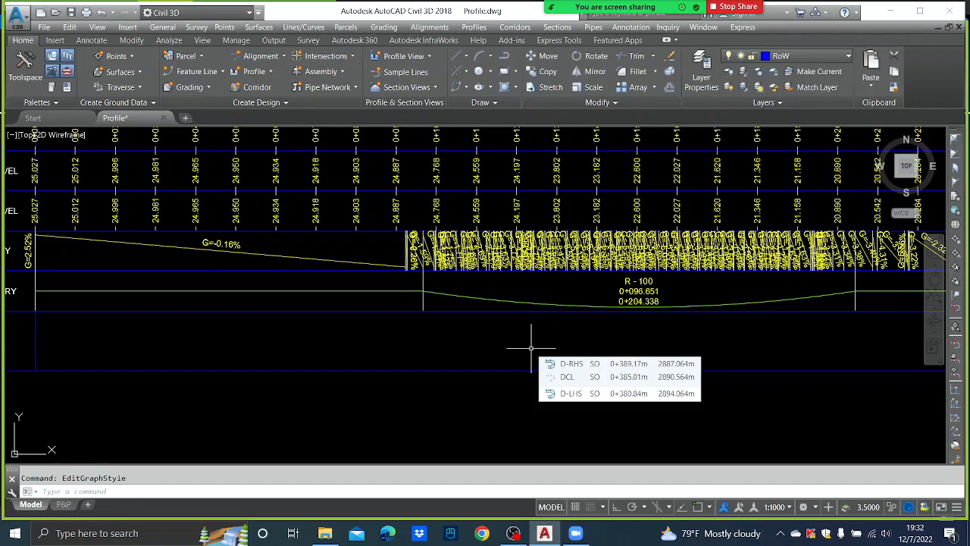
Follow the horizontal geometry band along the alignment, examining its straights, curve radii and curve start and end stations
{"action": "scroll", "coordinate": [502, 288], "scroll_direction": "down", "scroll_amount": 5}
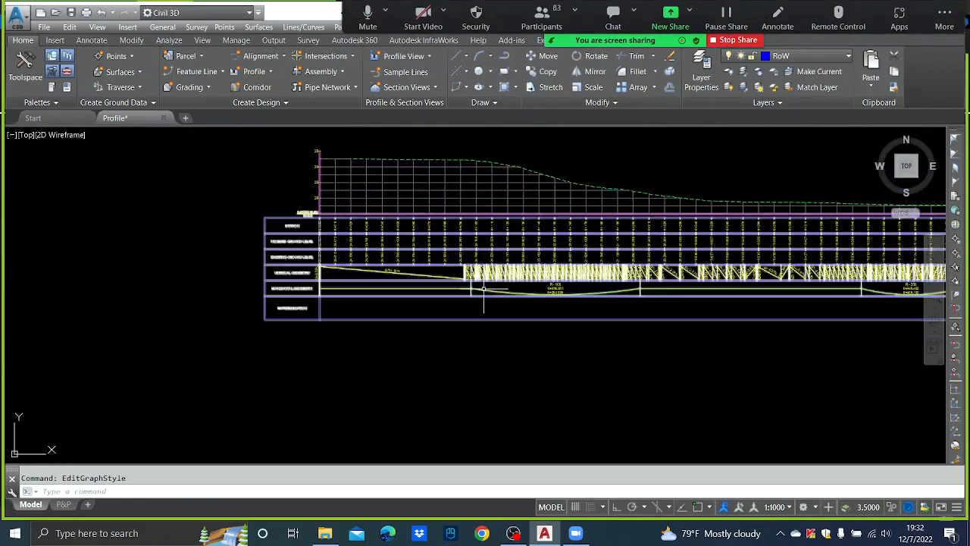
{"action": "scroll", "coordinate": [507, 303], "scroll_direction": "up", "scroll_amount": 7}
{"action": "scroll", "coordinate": [498, 296], "scroll_direction": "down", "scroll_amount": 2}
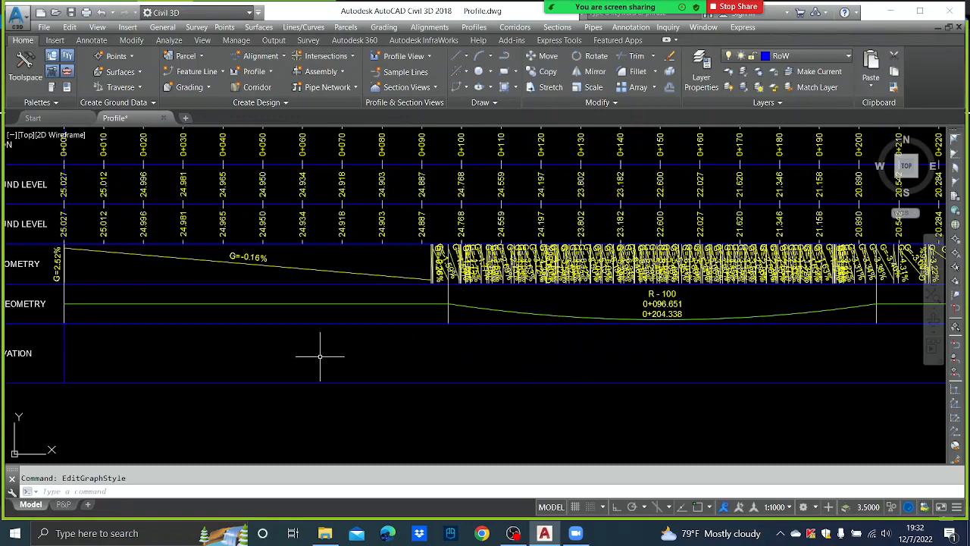
{"action": "mouse_move", "coordinate": [319, 356]}
{"action": "middle_click_drag", "start_coordinate": [428, 347], "coordinate": [344, 369]}
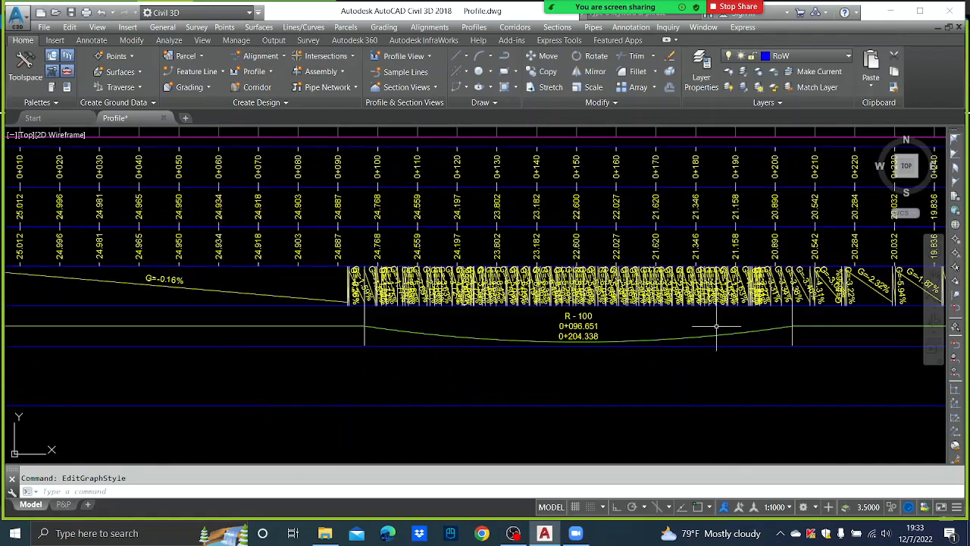
{"action": "middle_click_drag", "start_coordinate": [717, 330], "coordinate": [484, 358]}
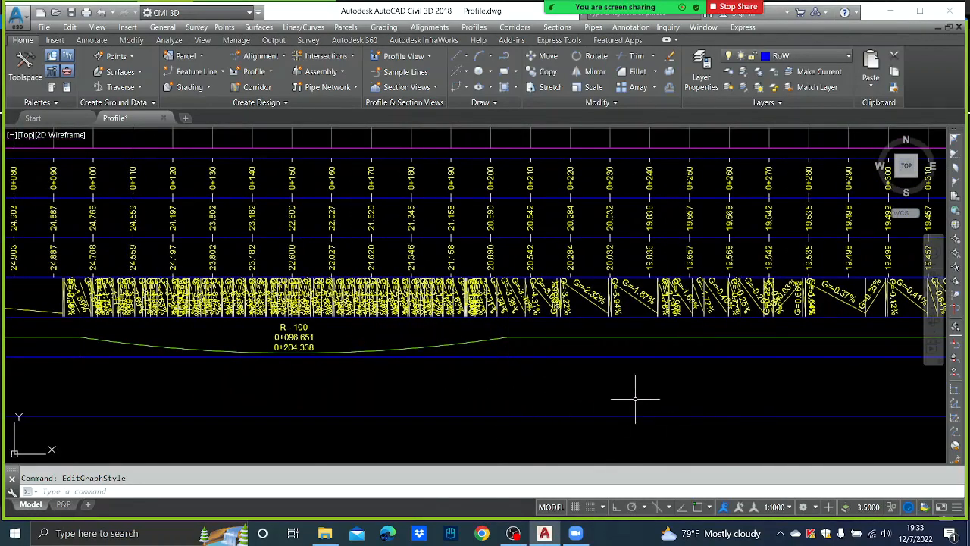
{"action": "middle_click_drag", "start_coordinate": [676, 389], "coordinate": [453, 374]}
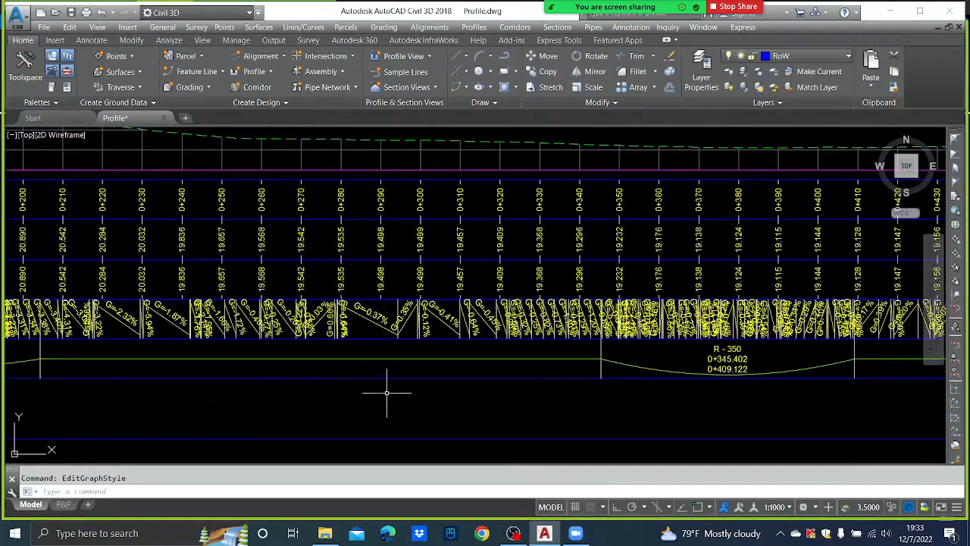
{"action": "middle_click_drag", "start_coordinate": [645, 375], "coordinate": [317, 380]}
{"action": "middle_click_drag", "start_coordinate": [674, 375], "coordinate": [246, 380]}
{"action": "middle_click_drag", "start_coordinate": [712, 370], "coordinate": [292, 358]}
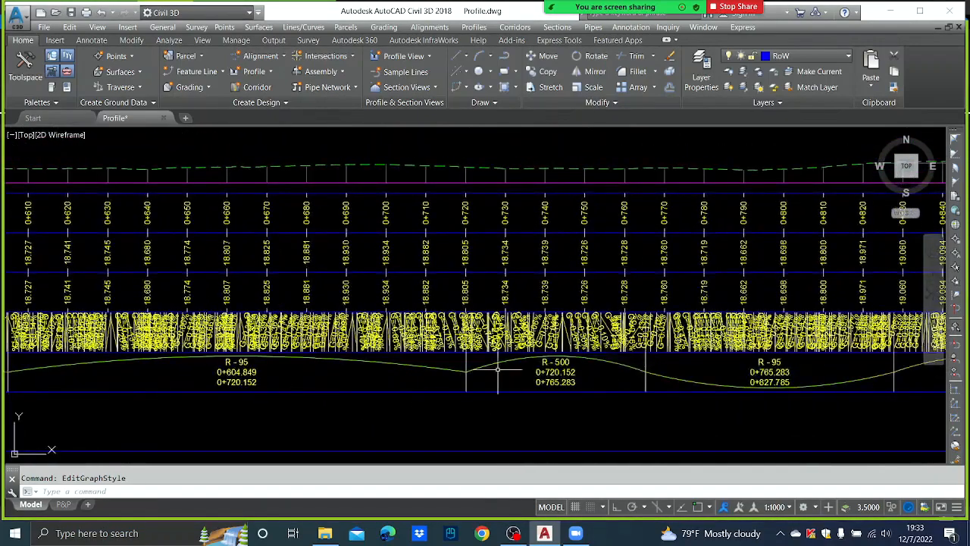
{"action": "middle_click_drag", "start_coordinate": [483, 374], "coordinate": [608, 346]}
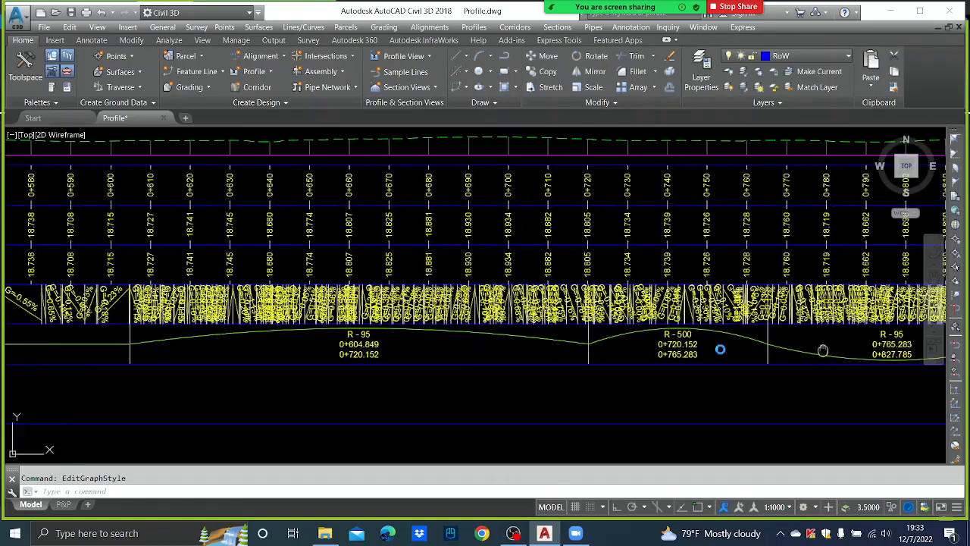
{"action": "middle_click_drag", "start_coordinate": [617, 353], "coordinate": [299, 353]}
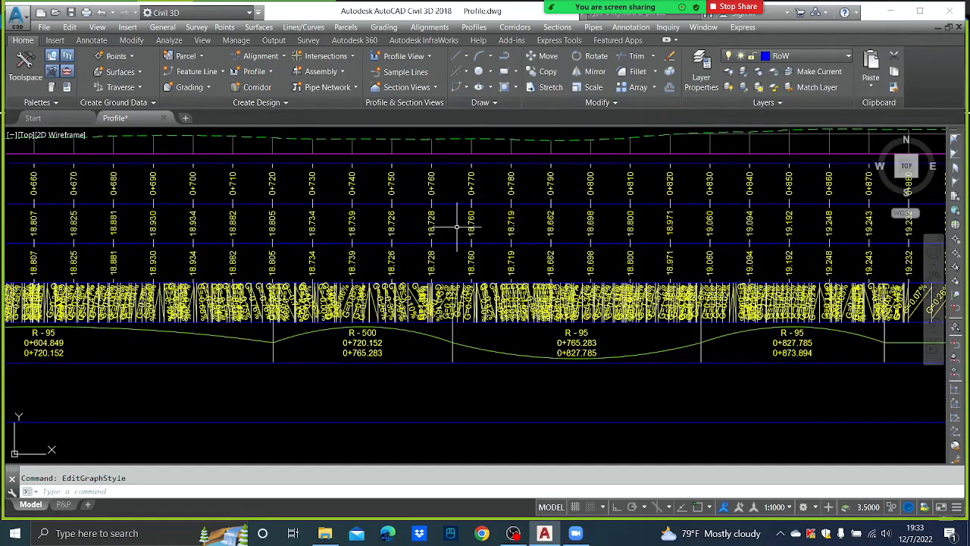
Show the Toolspace and locate the DCL alignment among the centerline alignments of Site Design
{"action": "left_click", "coordinate": [164, 29]}
{"action": "left_click", "coordinate": [179, 54]}
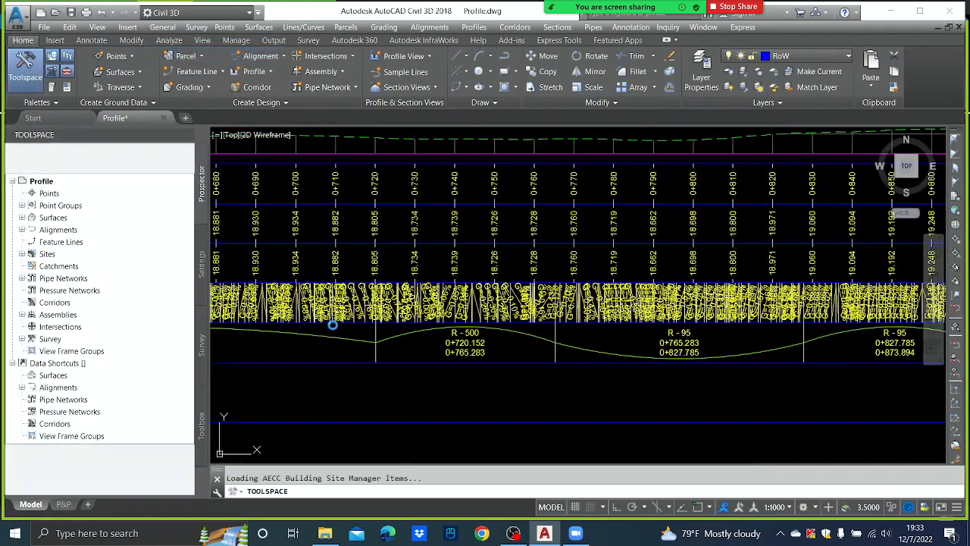
{"action": "left_click", "coordinate": [22, 231]}
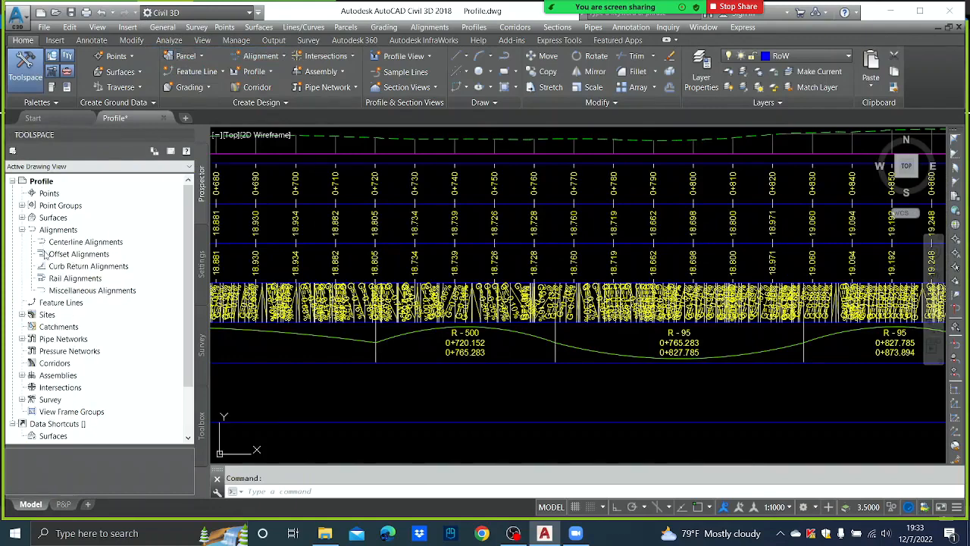
{"action": "left_click", "coordinate": [22, 315]}
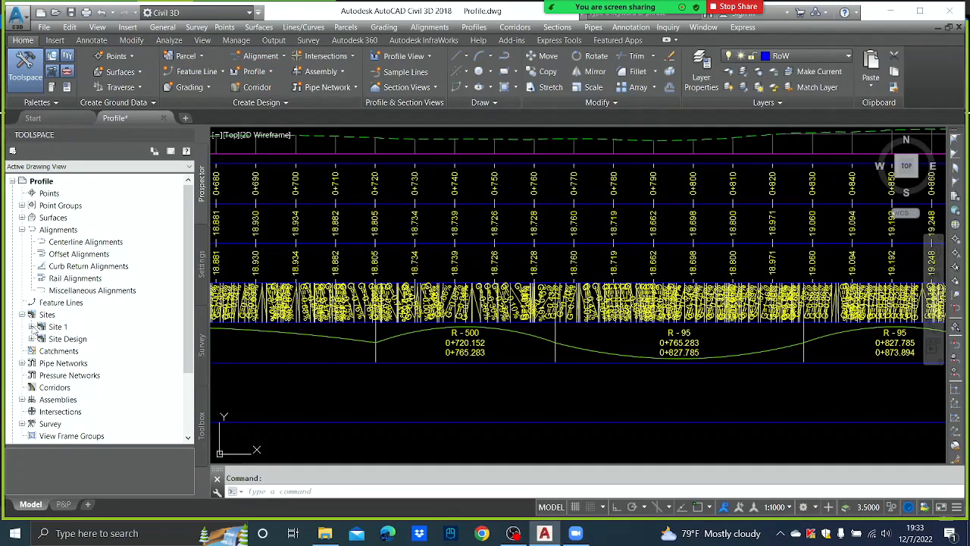
{"action": "left_click", "coordinate": [32, 340]}
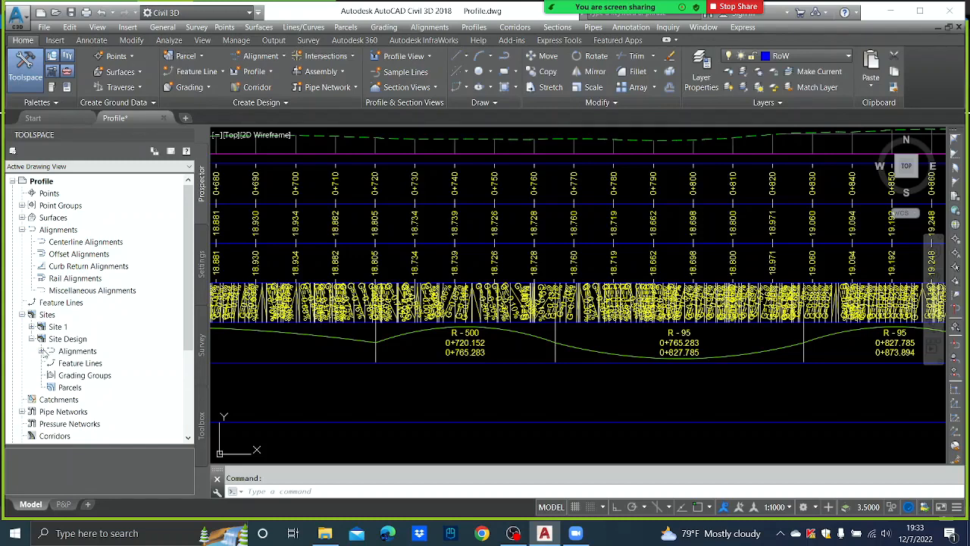
{"action": "left_click", "coordinate": [42, 351]}
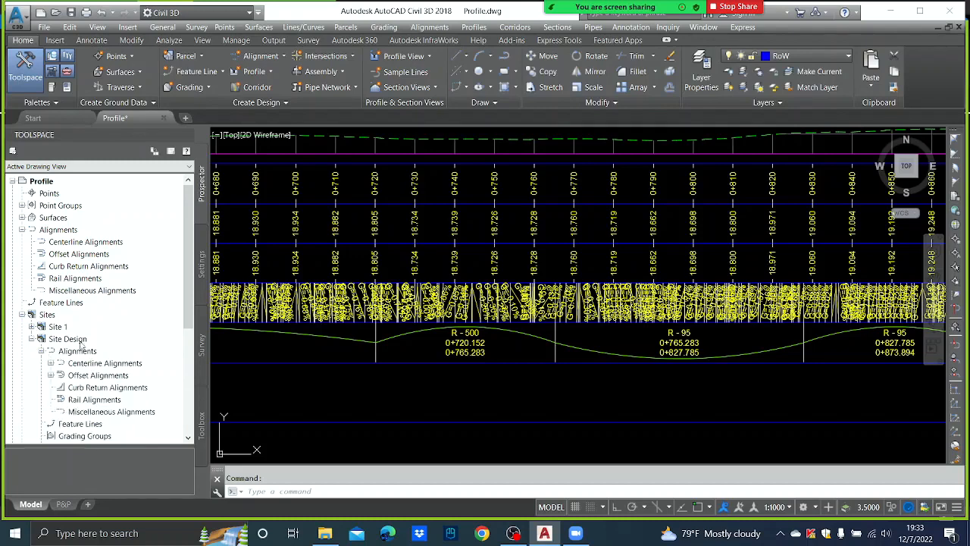
{"action": "left_click", "coordinate": [50, 363]}
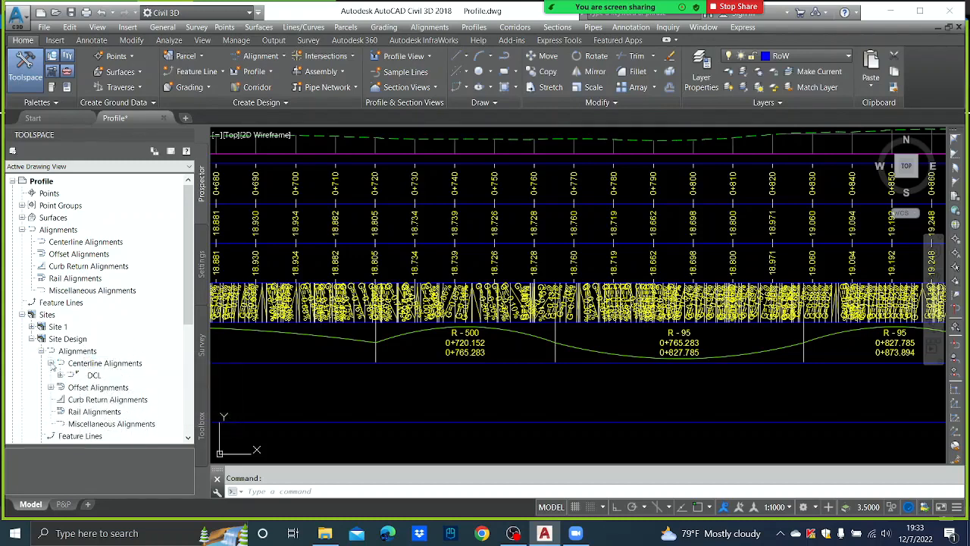
{"action": "left_click", "coordinate": [94, 376]}
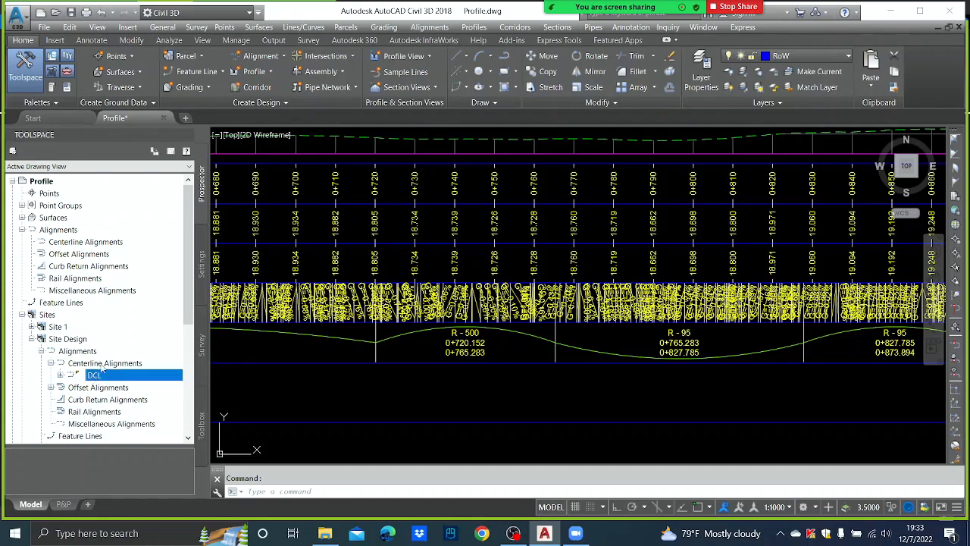
Start calculating superelevation for the DCL alignment, using an Undivided Crowned roadway with the Center Baseline pivot method
{"action": "right_click", "coordinate": [105, 365]}
{"action": "left_click", "coordinate": [96, 377]}
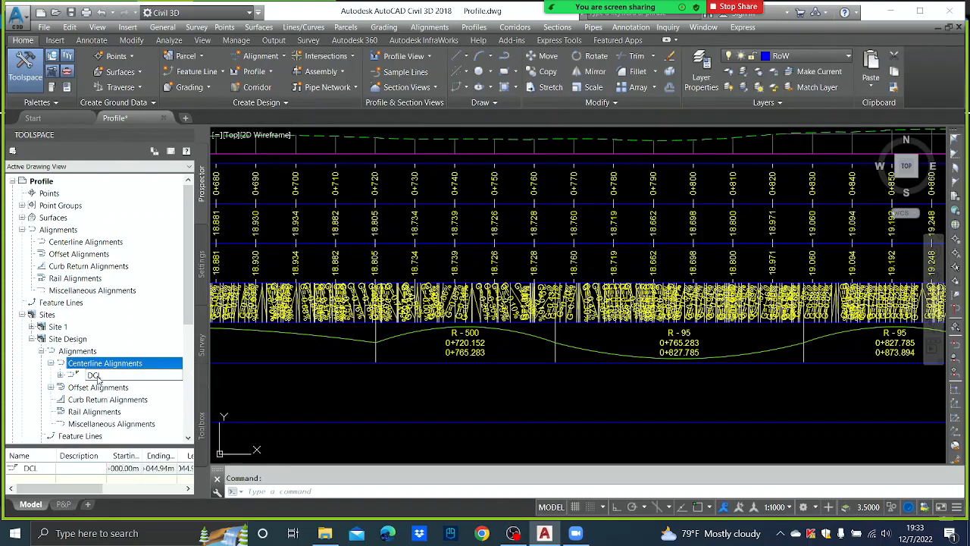
{"action": "left_click", "coordinate": [96, 376]}
{"action": "right_click", "coordinate": [98, 378]}
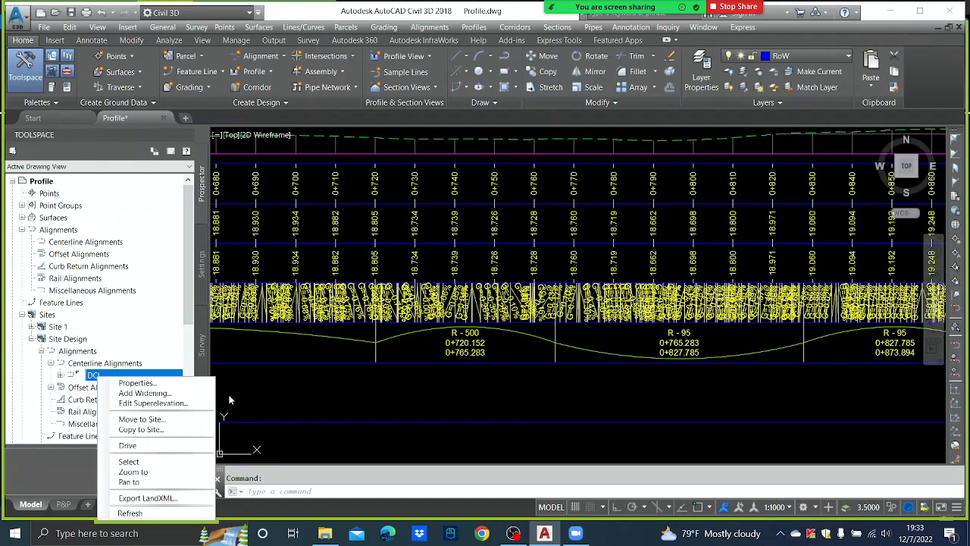
{"action": "left_click", "coordinate": [152, 403]}
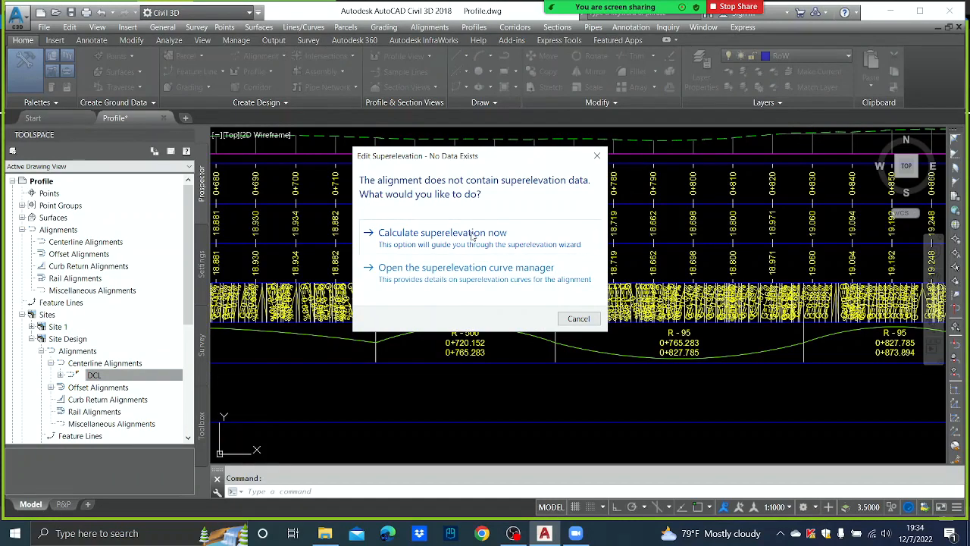
{"action": "left_click", "coordinate": [442, 233]}
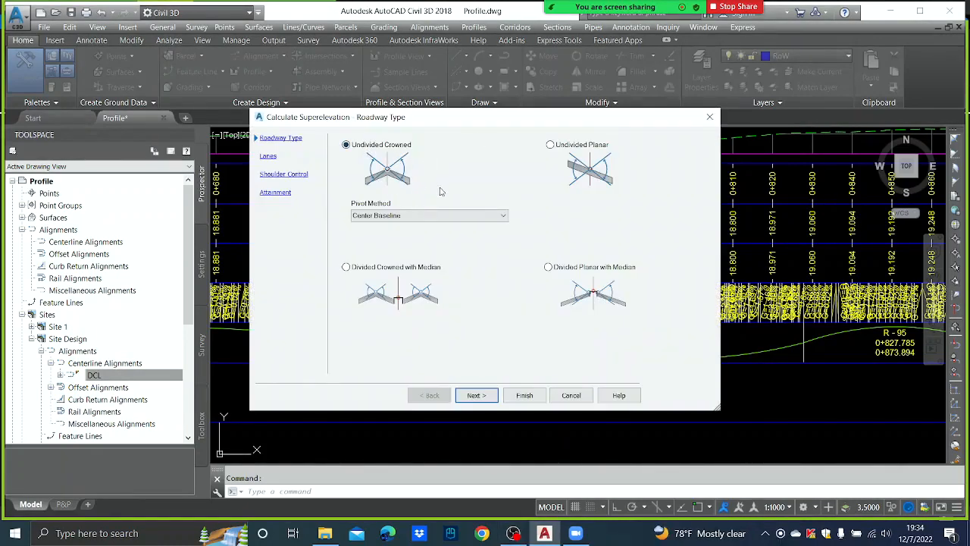
{"action": "left_click", "coordinate": [479, 397]}
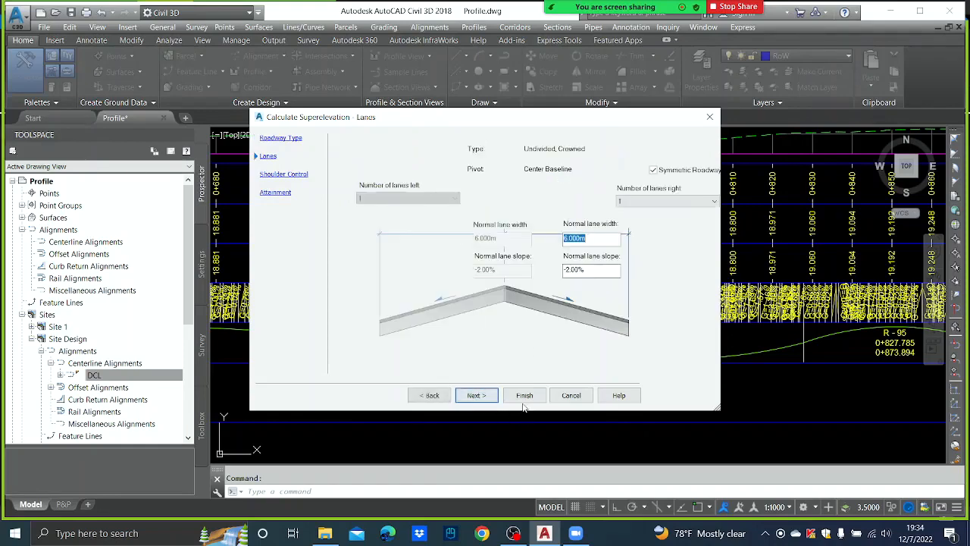
Set the symmetric roadway's normal lane width to 5 m and normal lane slope to -2.5%
{"action": "left_click", "coordinate": [590, 238]}
{"action": "left_click_drag", "start_coordinate": [589, 237], "coordinate": [448, 228]}
{"action": "type", "text": "5"}
{"action": "key", "text": "Tab"}
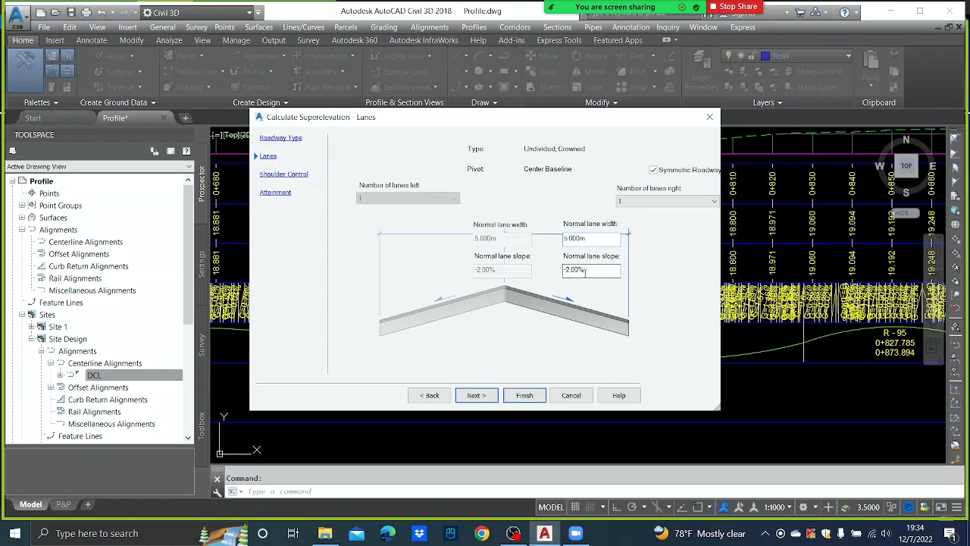
{"action": "type", "text": "-2.5"}
{"action": "left_click", "coordinate": [476, 395]}
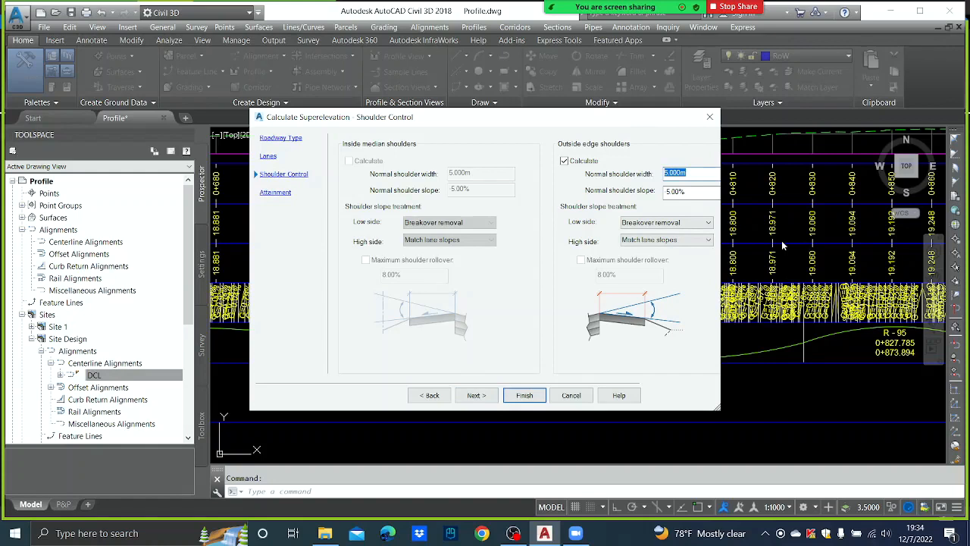
Set the outside edge shoulders' normal width to 2 m and adjust their normal slope
{"action": "type", "text": "2"}
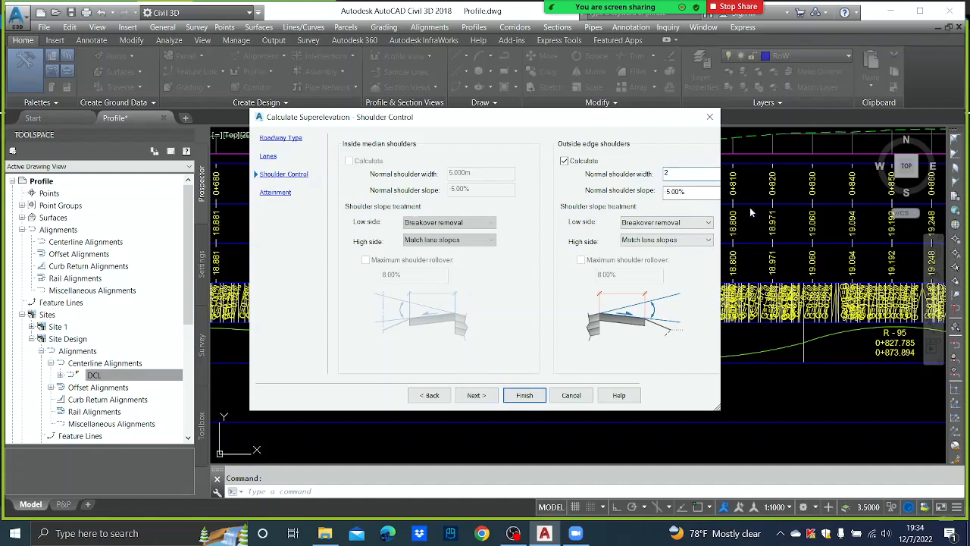
{"action": "key", "text": "Tab"}
{"action": "key", "text": "BackSpace"}
{"action": "left_click", "coordinate": [476, 396]}
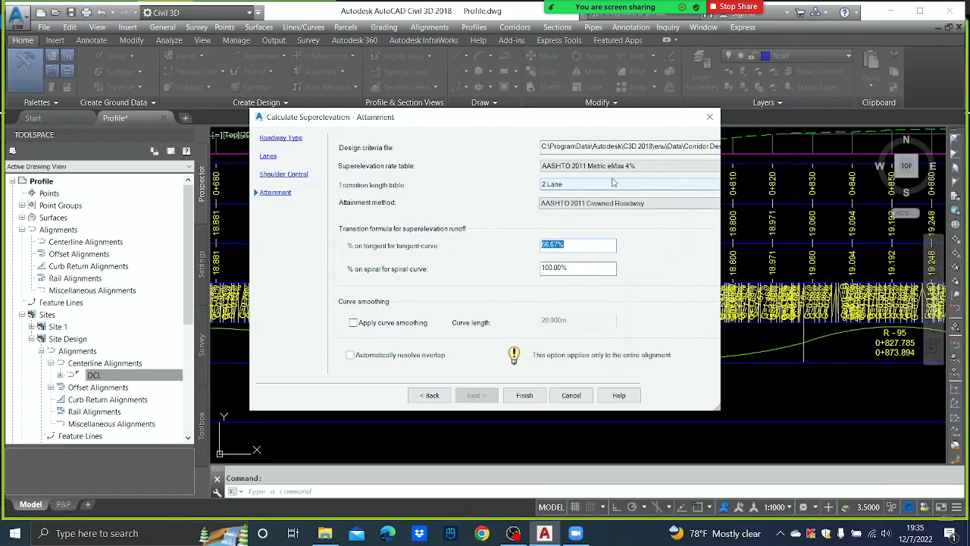
Use the AASHTO 2011 Metric eMax 4% superelevation rate table, finish the calculation and close the Panorama window
{"action": "left_click", "coordinate": [639, 168]}
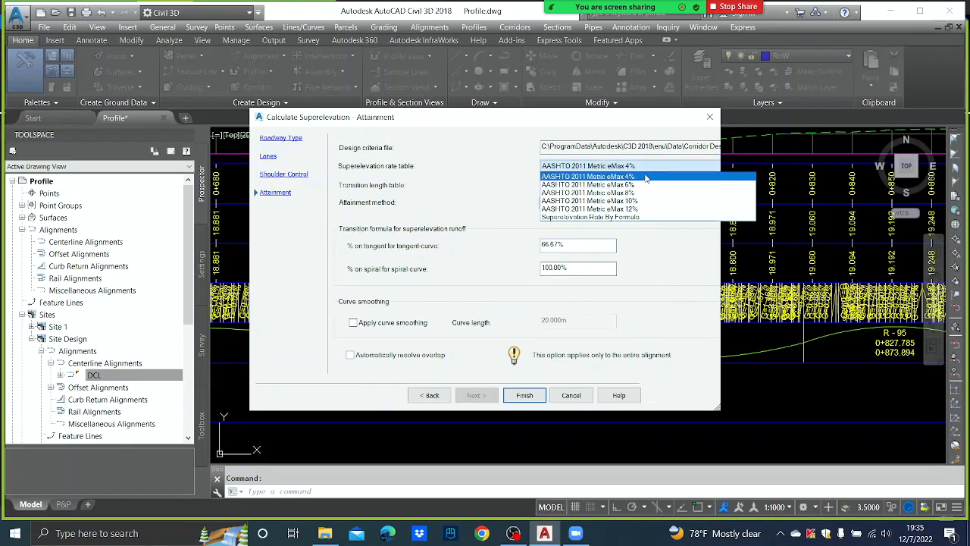
{"action": "left_click", "coordinate": [645, 177]}
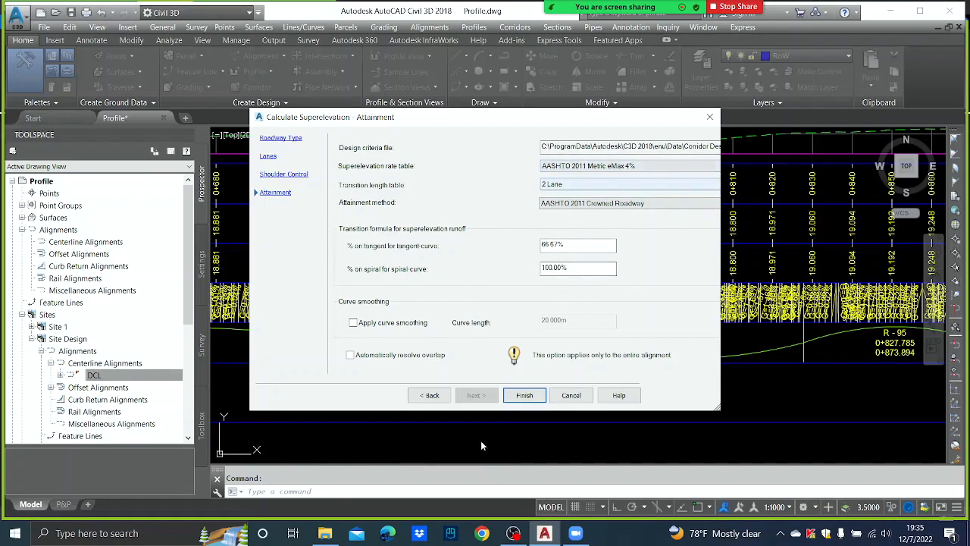
{"action": "left_click", "coordinate": [524, 395]}
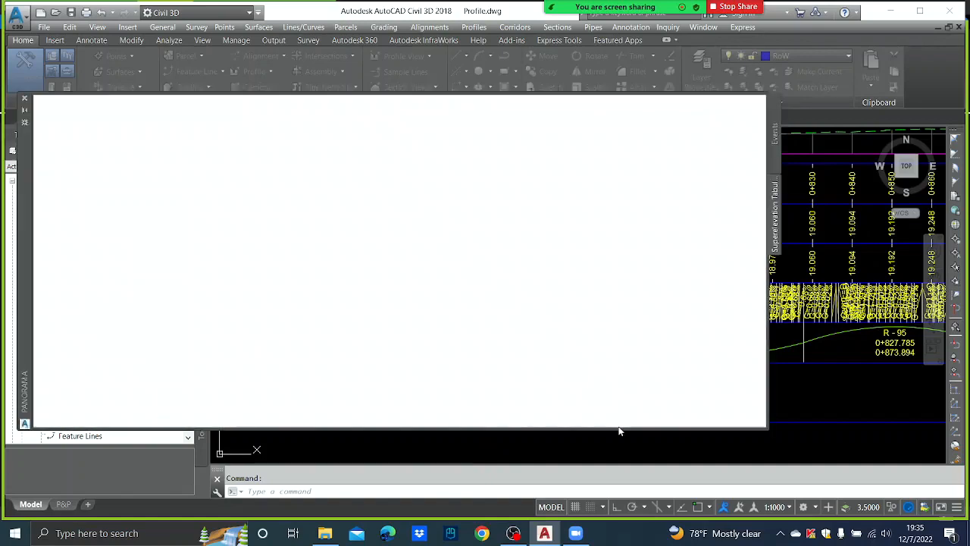
{"action": "left_click", "coordinate": [746, 102]}
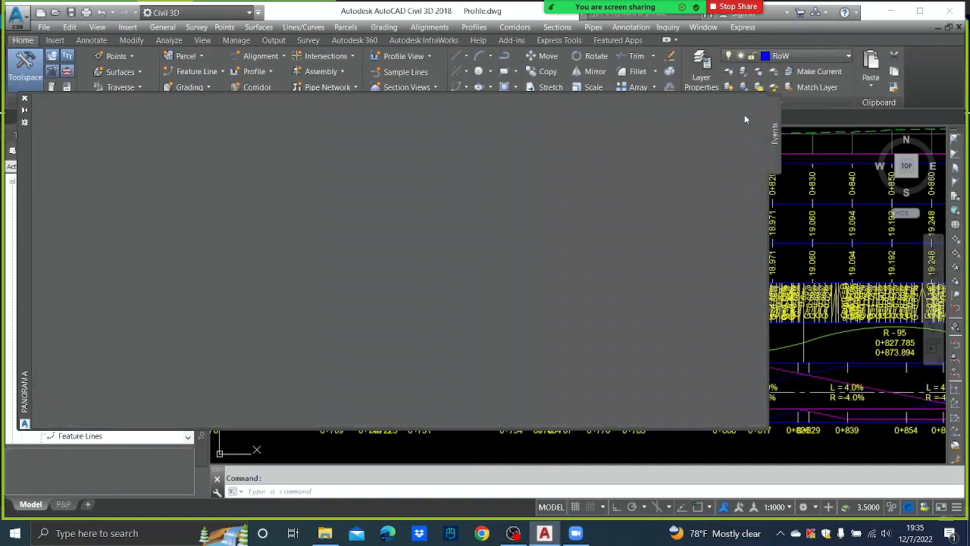
{"action": "left_click", "coordinate": [746, 101]}
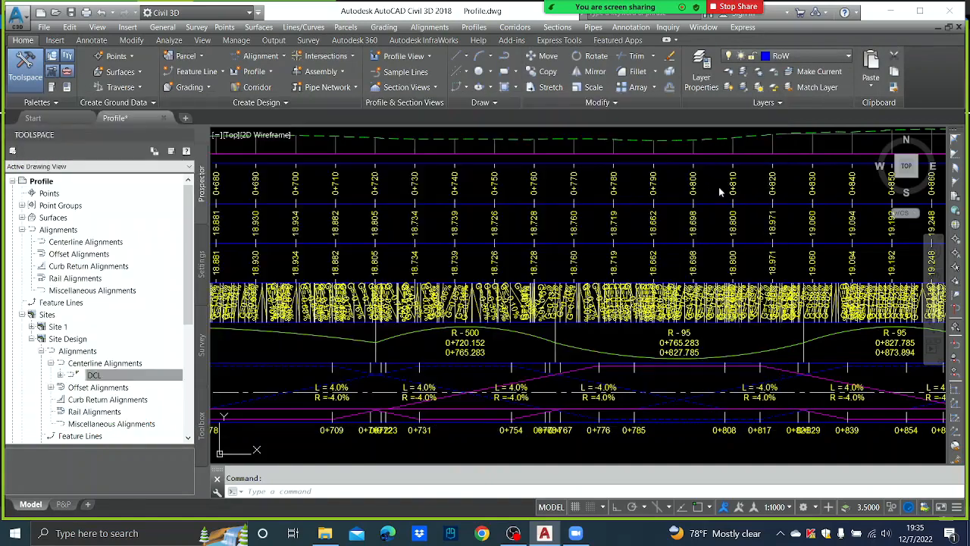
Examine the superelevation band along the first curves of the profile view, comparing cross slopes and transition stations
{"action": "scroll", "coordinate": [401, 352], "scroll_direction": "down", "scroll_amount": 3}
{"action": "scroll", "coordinate": [650, 292], "scroll_direction": "up", "scroll_amount": 6}
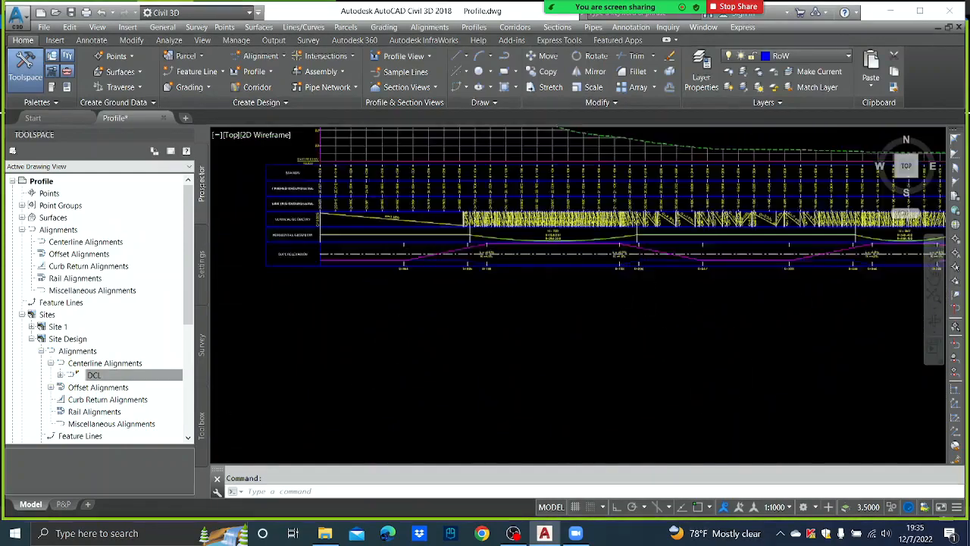
{"action": "scroll", "coordinate": [516, 237], "scroll_direction": "down", "scroll_amount": 2}
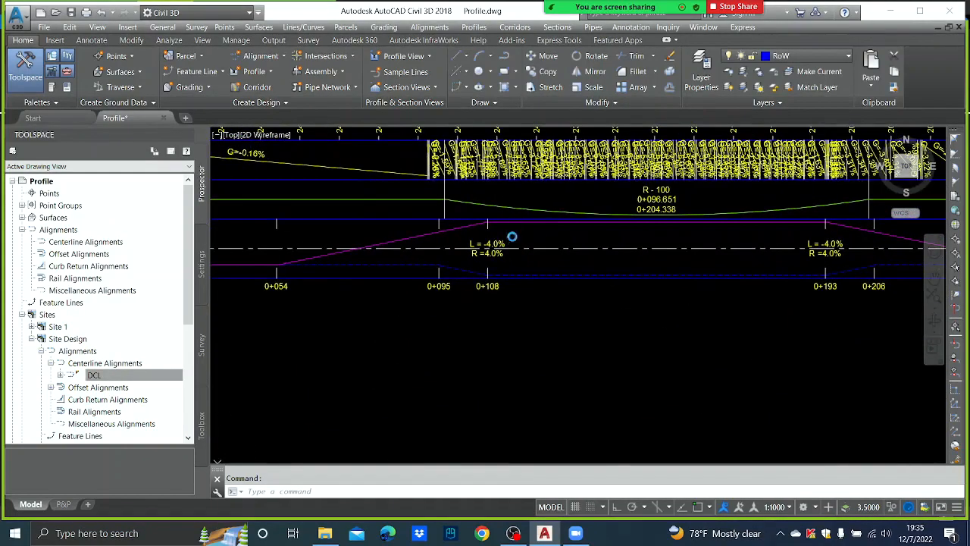
{"action": "middle_click_drag", "start_coordinate": [661, 238], "coordinate": [530, 233]}
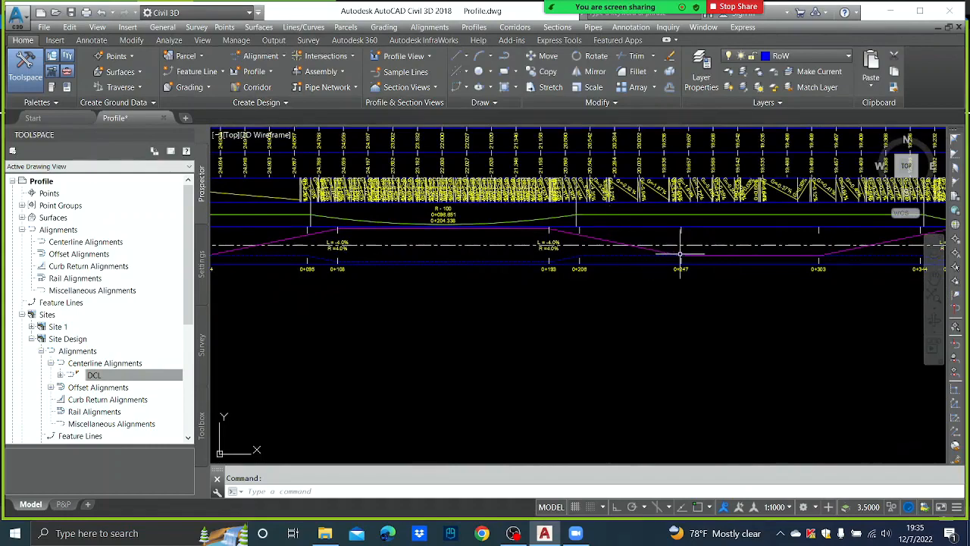
{"action": "middle_click_drag", "start_coordinate": [680, 253], "coordinate": [519, 254]}
{"action": "middle_click_drag", "start_coordinate": [623, 247], "coordinate": [411, 253]}
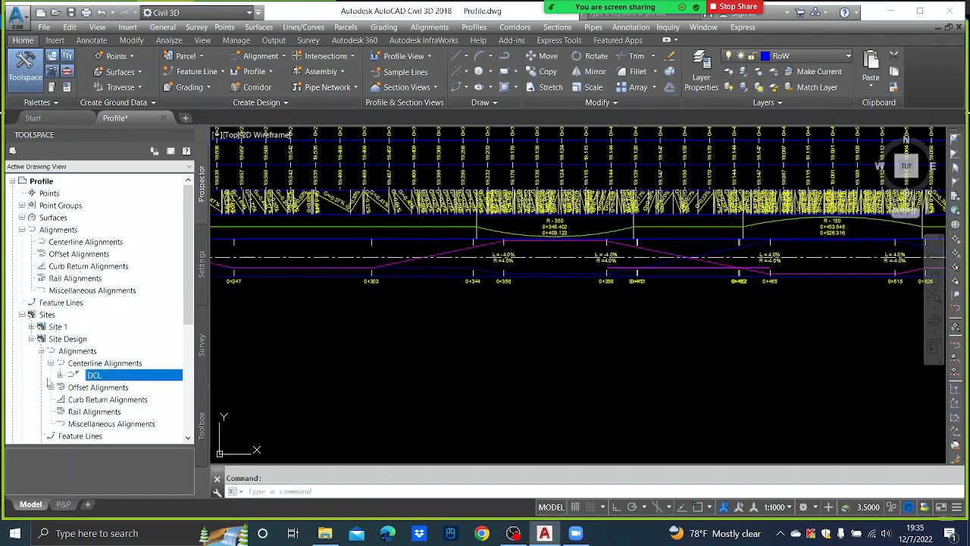
Change the design speed at station 0+000.00 in the DCL alignment's design criteria and accept the alignment properties
{"action": "right_click", "coordinate": [107, 376]}
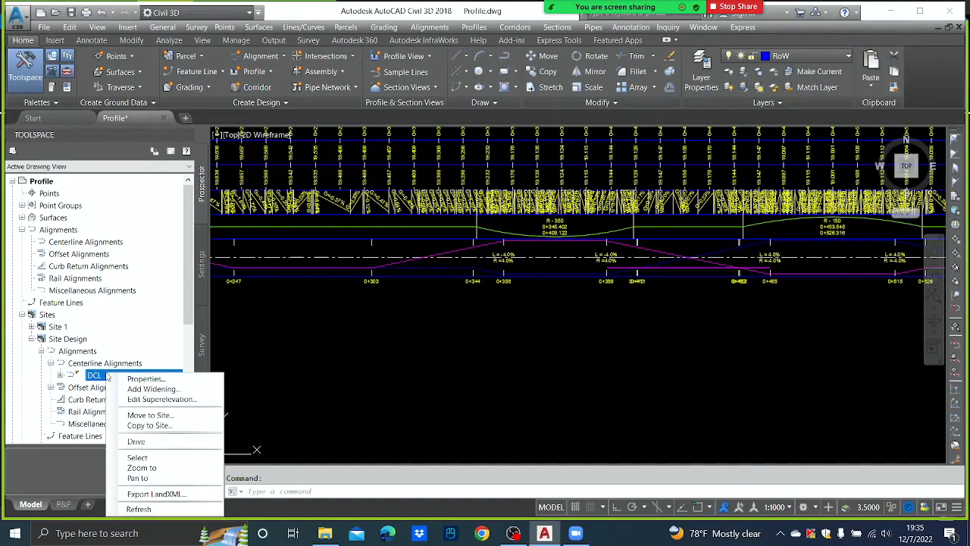
{"action": "left_click", "coordinate": [154, 381]}
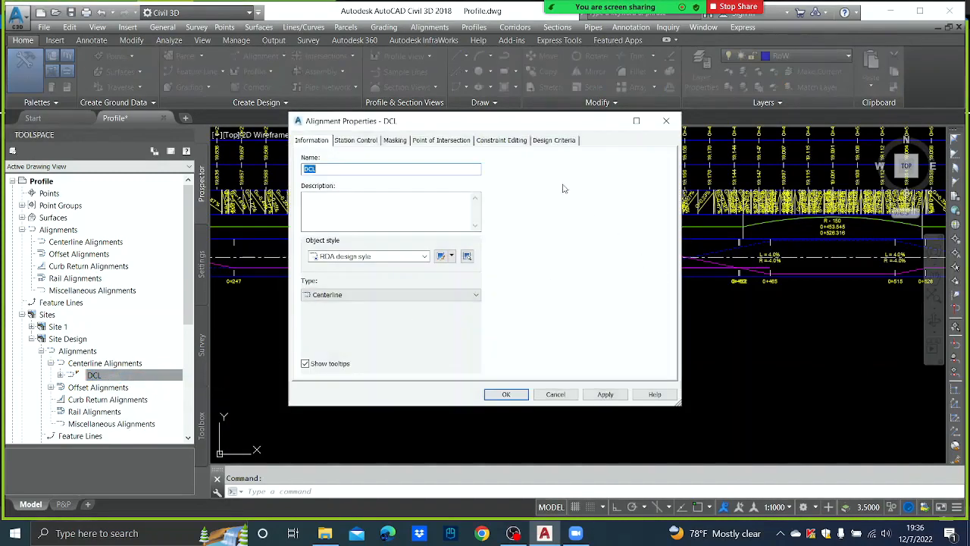
{"action": "left_click", "coordinate": [350, 141]}
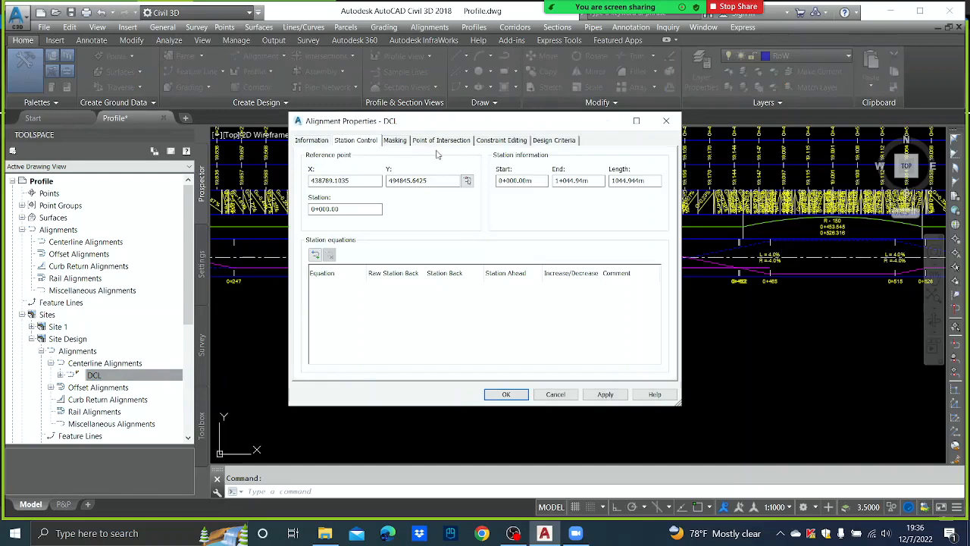
{"action": "left_click", "coordinate": [397, 142]}
{"action": "left_click", "coordinate": [429, 145]}
{"action": "left_click", "coordinate": [487, 146]}
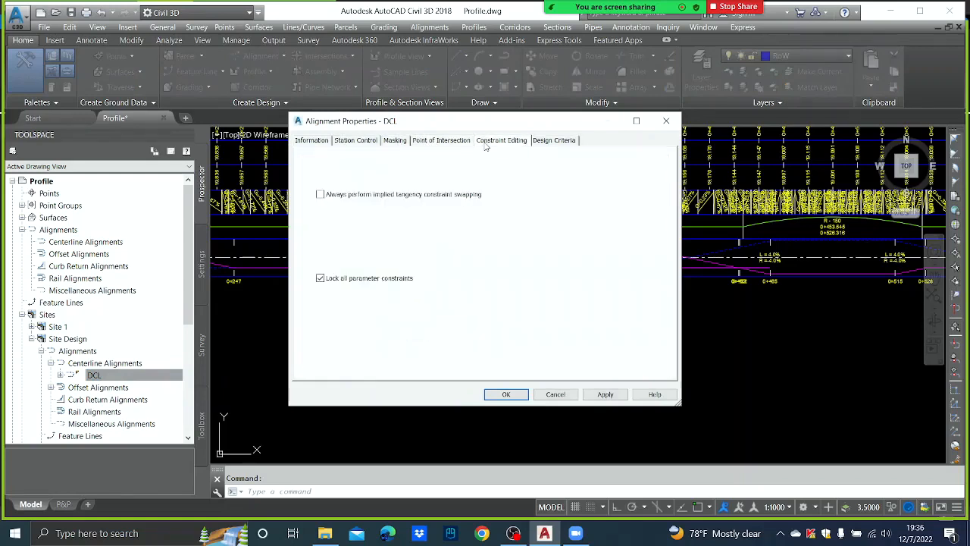
{"action": "left_click", "coordinate": [554, 141]}
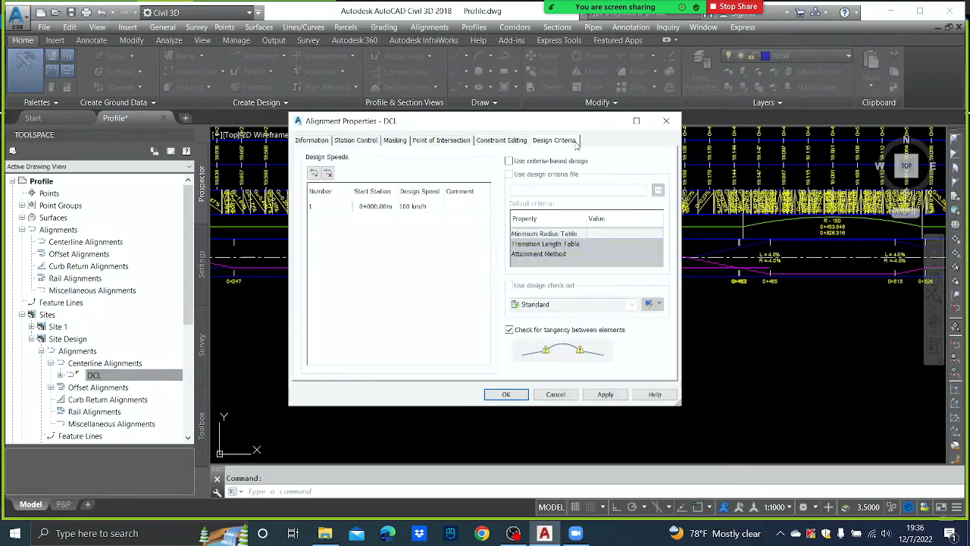
{"action": "left_click", "coordinate": [422, 208]}
{"action": "left_click", "coordinate": [423, 209]}
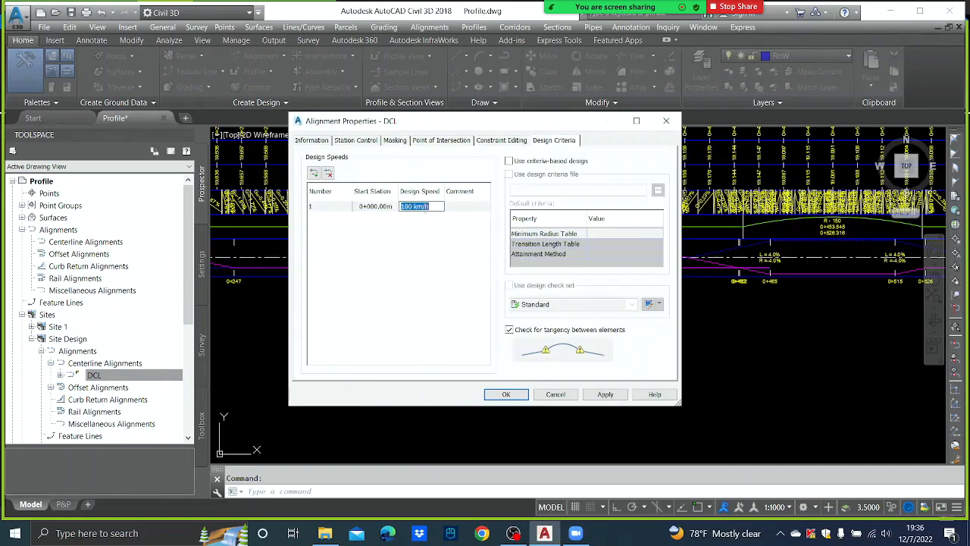
{"action": "type", "text": "5"}
{"action": "left_click", "coordinate": [522, 394]}
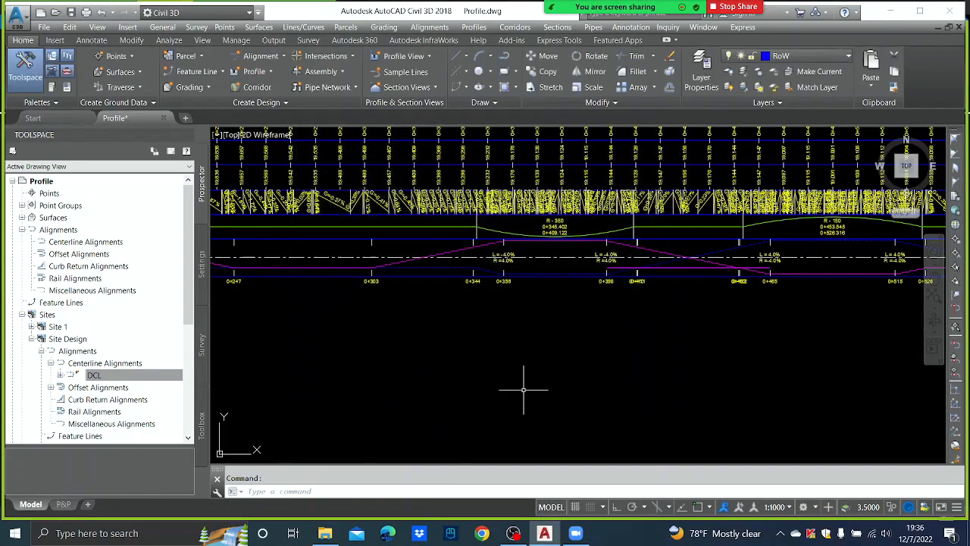
Open the superelevation curve manager for the DCL alignment and review Curve.1's details and superelevation criteria
{"action": "scroll", "coordinate": [485, 273], "scroll_direction": "down", "scroll_amount": 3}
{"action": "middle_click_drag", "start_coordinate": [314, 232], "coordinate": [732, 241]}
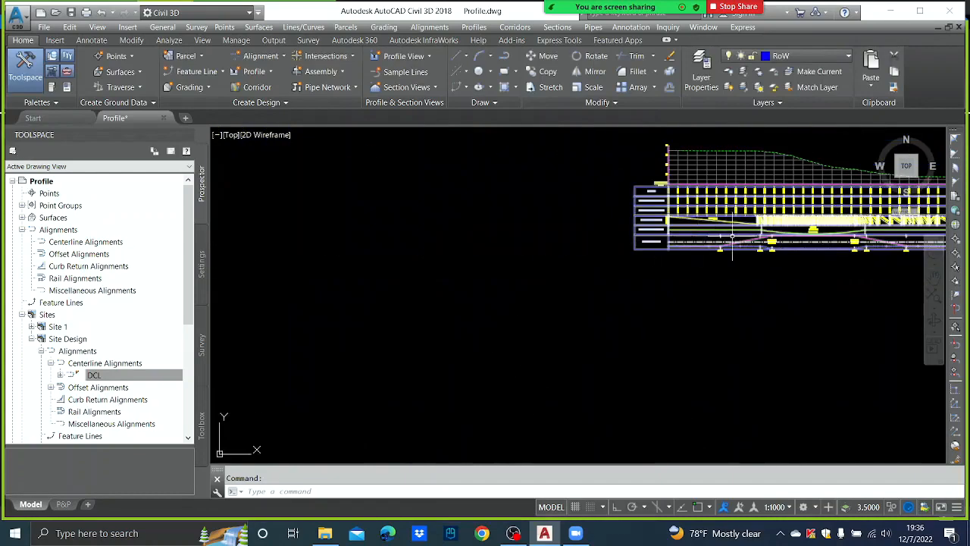
{"action": "scroll", "coordinate": [732, 241], "scroll_direction": "up", "scroll_amount": 5}
{"action": "left_click", "coordinate": [121, 375]}
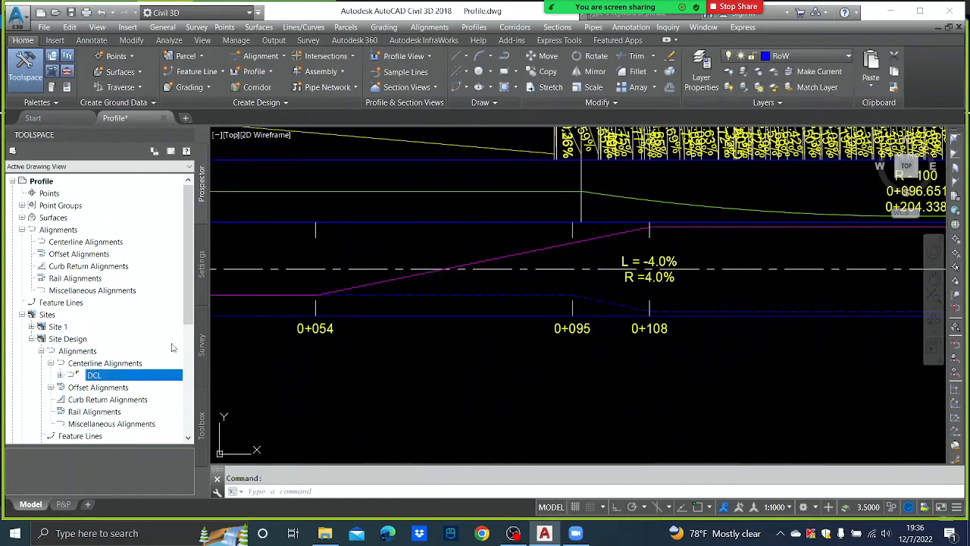
{"action": "right_click", "coordinate": [130, 375]}
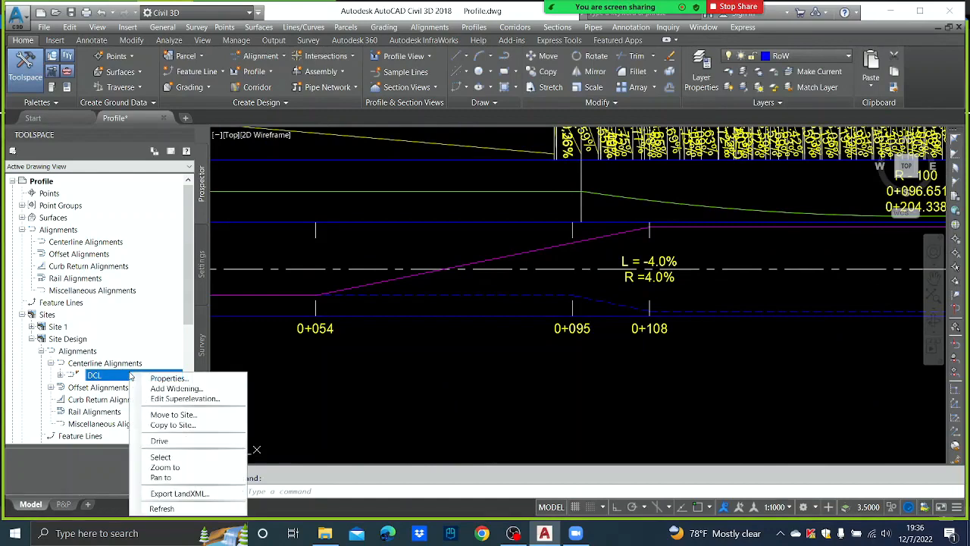
{"action": "left_click", "coordinate": [182, 399]}
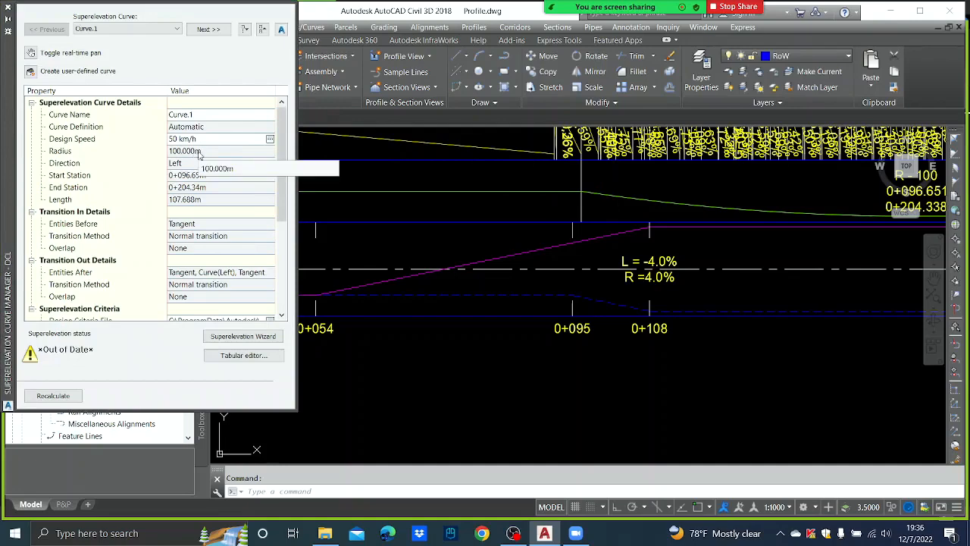
{"action": "left_click", "coordinate": [199, 151]}
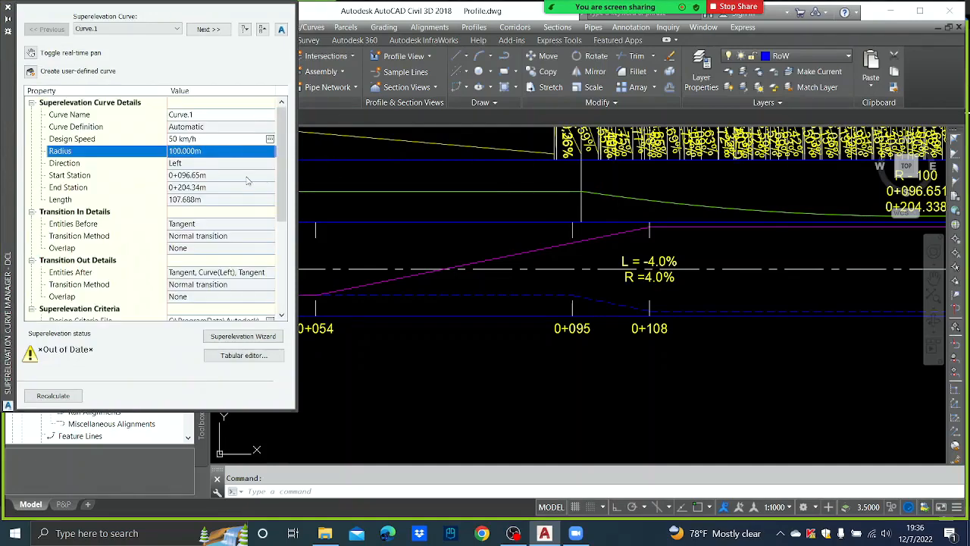
{"action": "left_click_drag", "start_coordinate": [280, 179], "coordinate": [276, 275]}
{"action": "left_click", "coordinate": [273, 271]}
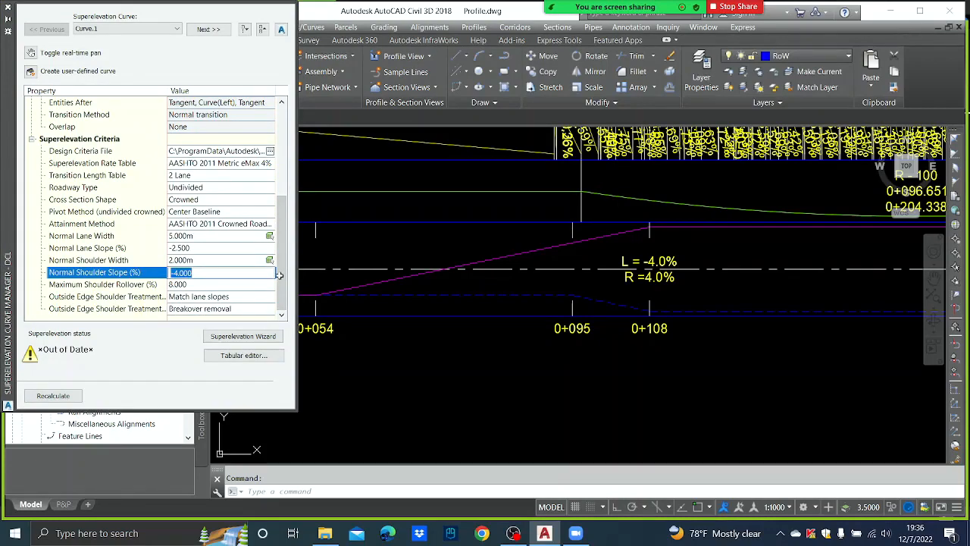
Recalculate the out-of-date superelevation while exiting the superelevation curve manager
{"action": "left_click_drag", "start_coordinate": [280, 275], "coordinate": [264, 355]}
{"action": "left_click", "coordinate": [264, 356]}
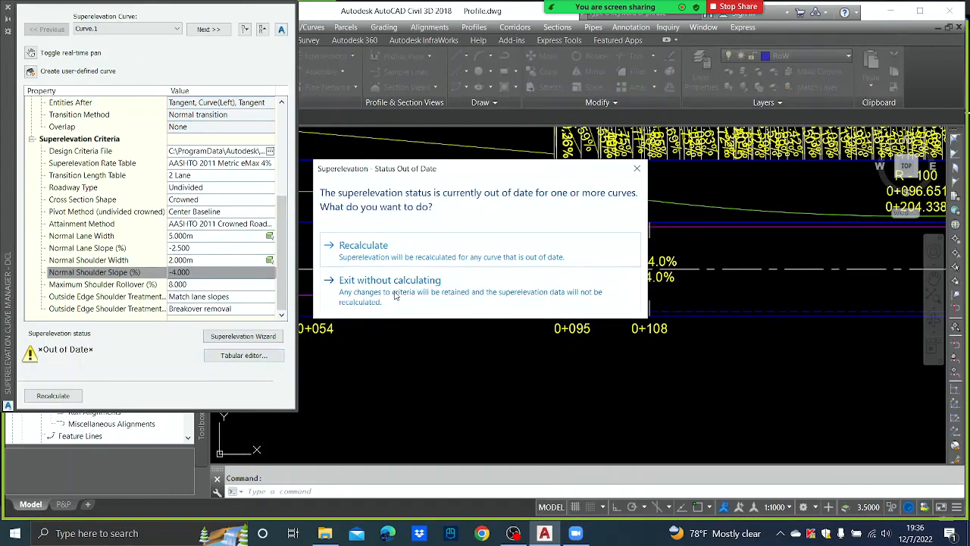
{"action": "left_click", "coordinate": [363, 247]}
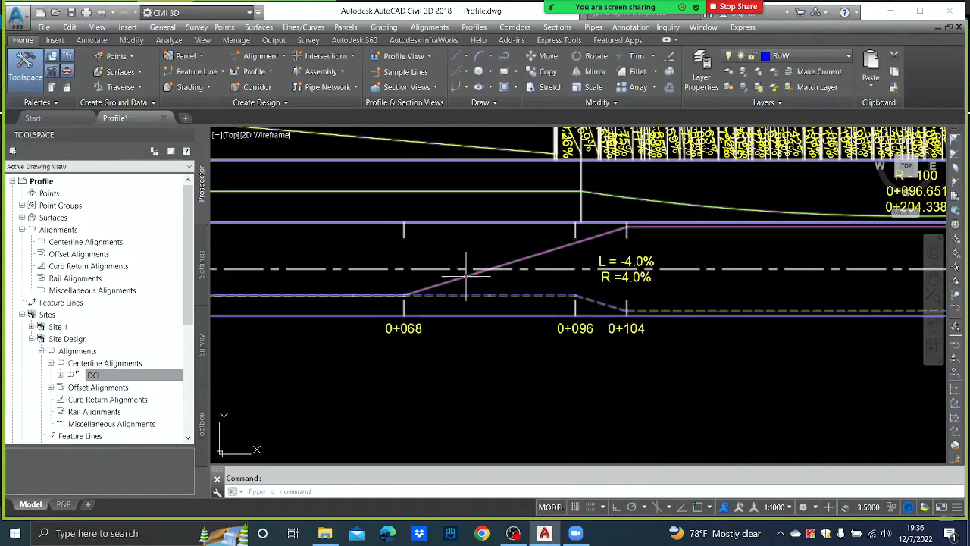
Close Toolspace and examine the recalculated superelevation band along the R-100, R-350 and R-150 curves, checking cross slopes and transition stations
{"action": "scroll", "coordinate": [595, 284], "scroll_direction": "down", "scroll_amount": 5}
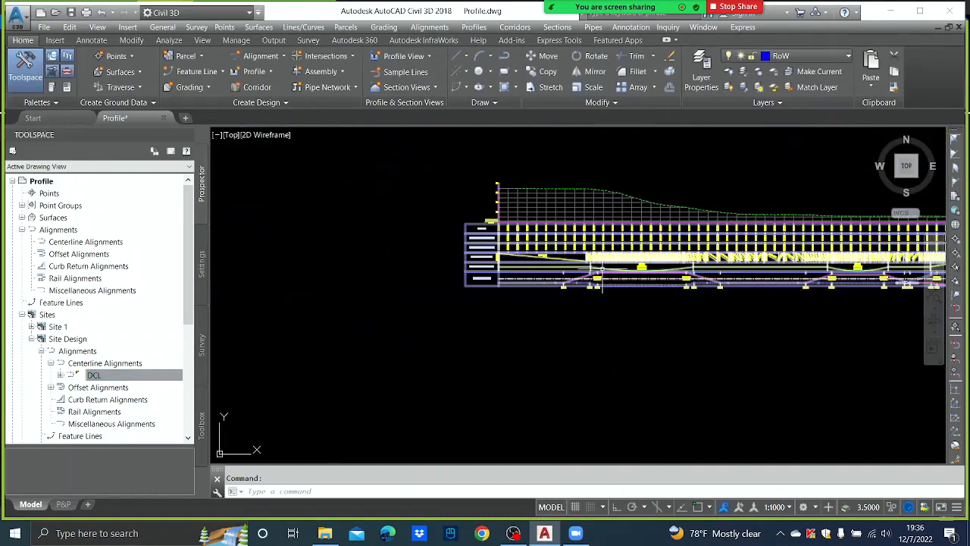
{"action": "scroll", "coordinate": [603, 285], "scroll_direction": "up", "scroll_amount": 7}
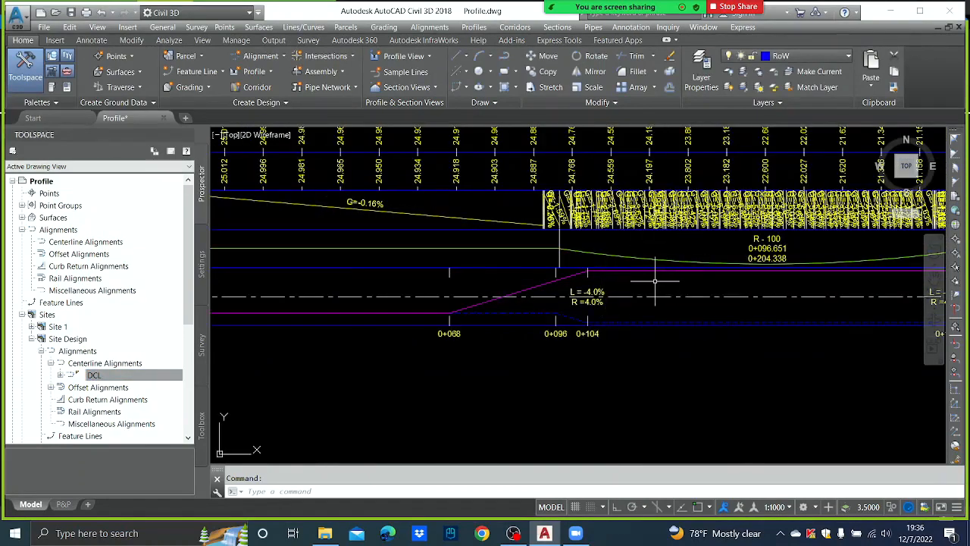
{"action": "mouse_move", "coordinate": [655, 281]}
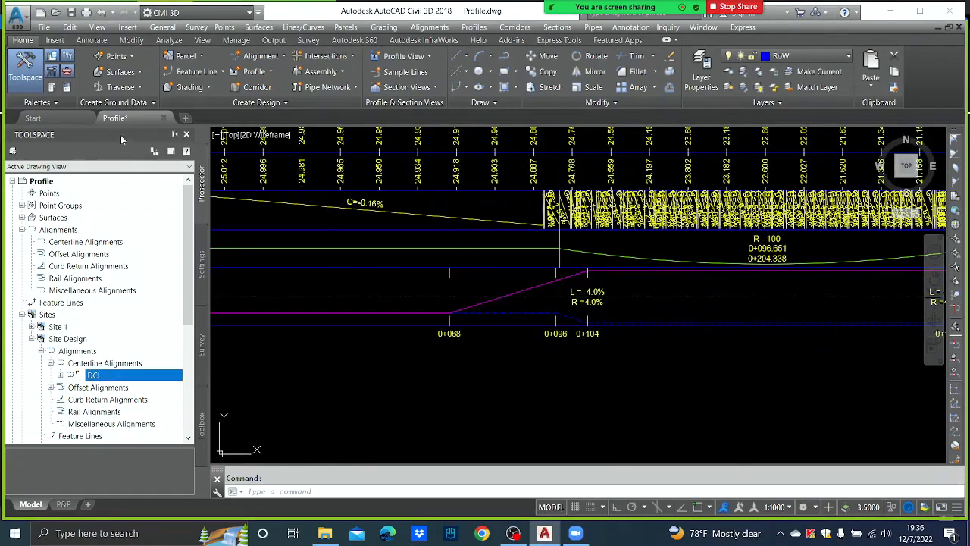
{"action": "left_click", "coordinate": [187, 135]}
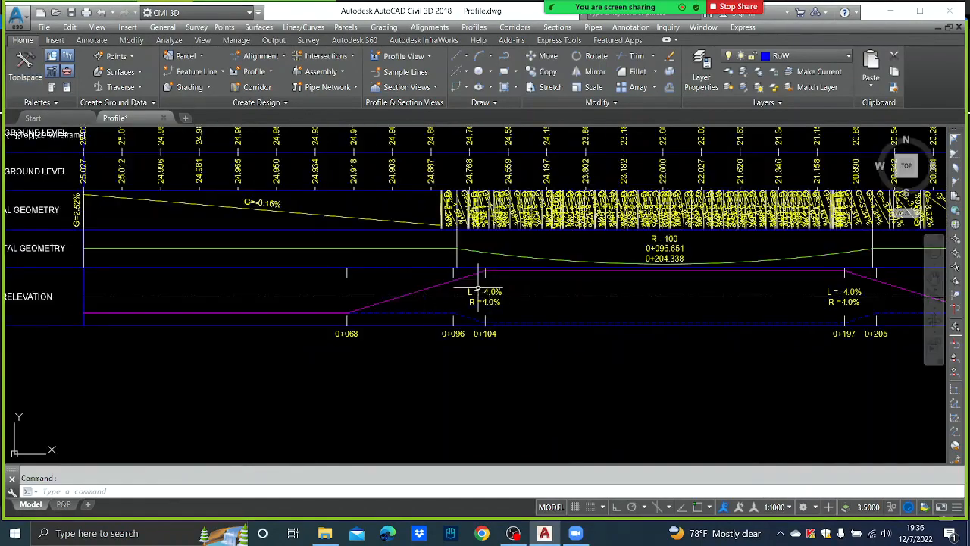
{"action": "scroll", "coordinate": [413, 292], "scroll_direction": "down", "scroll_amount": 5}
{"action": "scroll", "coordinate": [417, 300], "scroll_direction": "up", "scroll_amount": 6}
{"action": "scroll", "coordinate": [535, 265], "scroll_direction": "down", "scroll_amount": 3}
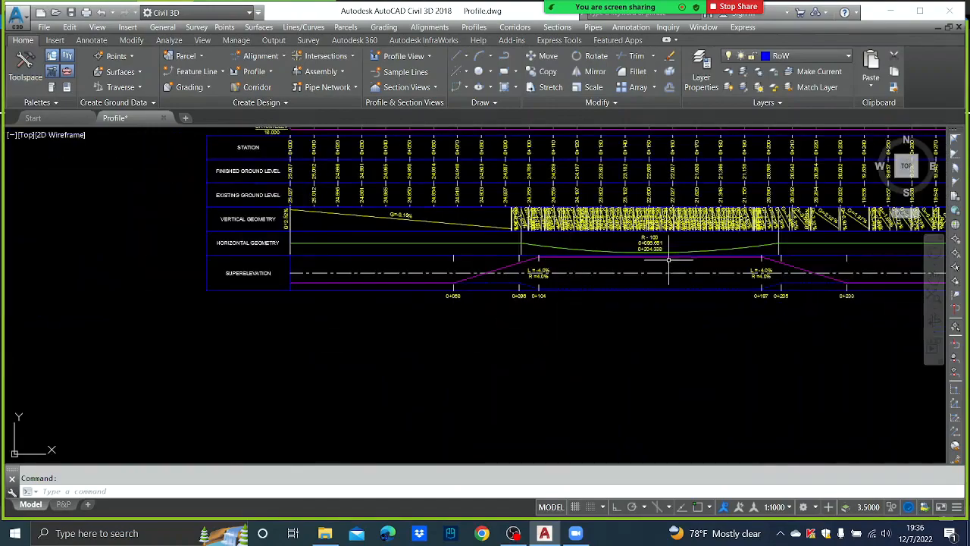
{"action": "middle_click_drag", "start_coordinate": [705, 275], "coordinate": [210, 302]}
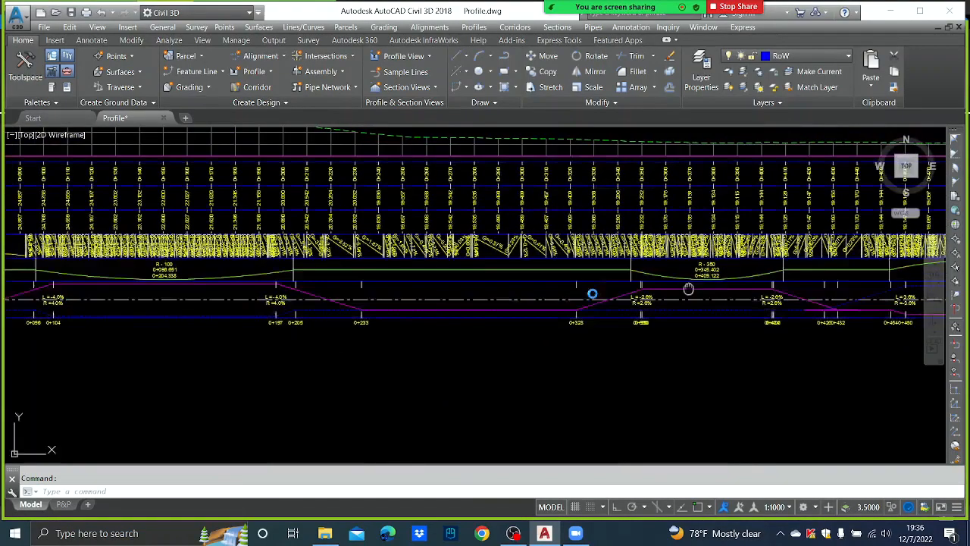
{"action": "middle_click_drag", "start_coordinate": [689, 290], "coordinate": [536, 299]}
{"action": "middle_click_drag", "start_coordinate": [692, 305], "coordinate": [673, 305]}
{"action": "scroll", "coordinate": [728, 317], "scroll_direction": "up", "scroll_amount": 5}
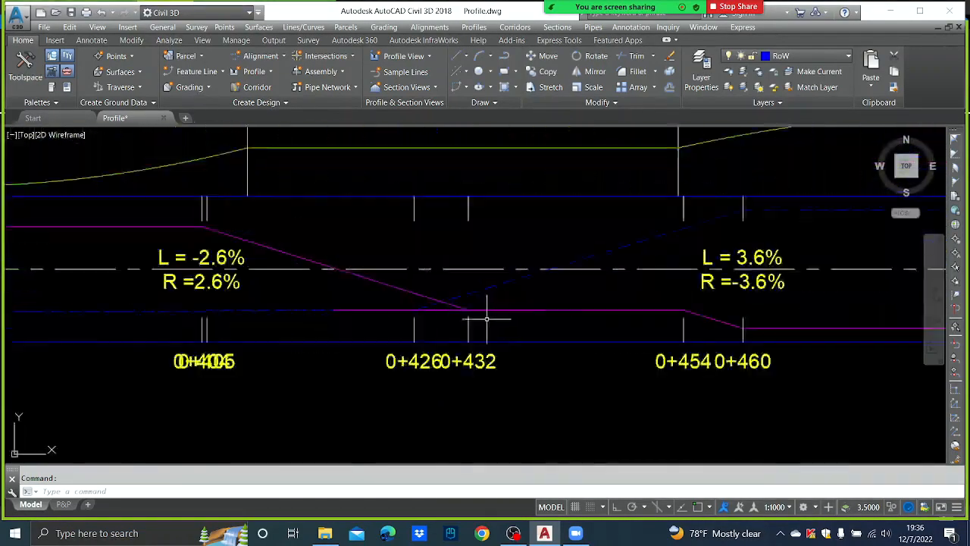
{"action": "scroll", "coordinate": [436, 307], "scroll_direction": "down", "scroll_amount": 2}
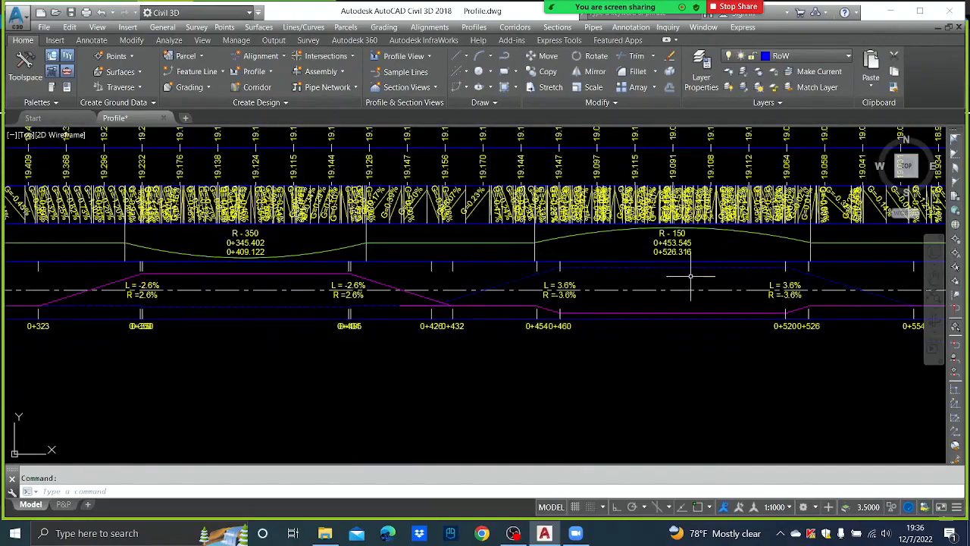
Examine the superelevation band over the remaining curves to the end of the profile view, and return to the first curve
{"action": "scroll", "coordinate": [691, 275], "scroll_direction": "down", "scroll_amount": 1}
{"action": "middle_click_drag", "start_coordinate": [749, 265], "coordinate": [486, 276]}
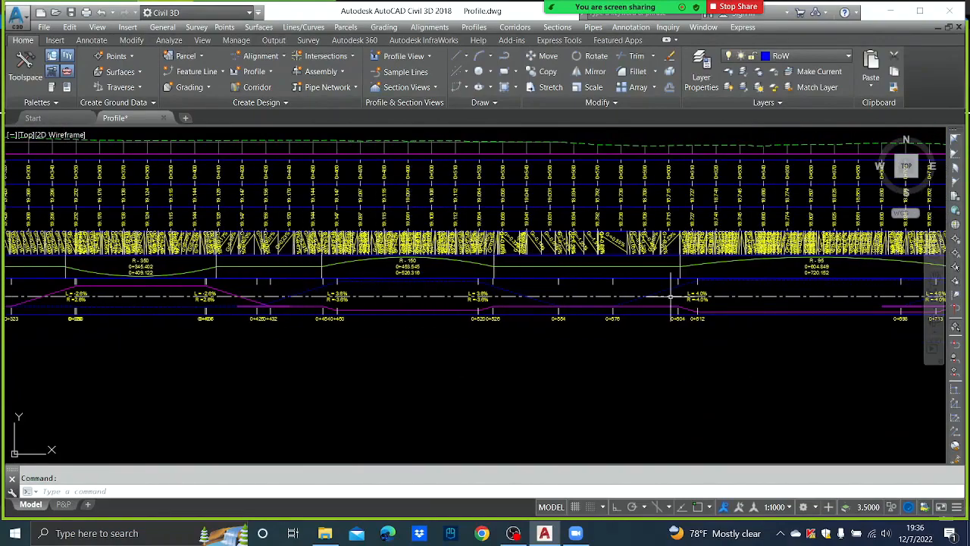
{"action": "middle_click_drag", "start_coordinate": [671, 297], "coordinate": [518, 307]}
{"action": "middle_click_drag", "start_coordinate": [624, 320], "coordinate": [559, 341]}
{"action": "scroll", "coordinate": [569, 334], "scroll_direction": "up", "scroll_amount": 6}
{"action": "scroll", "coordinate": [546, 322], "scroll_direction": "down", "scroll_amount": 1}
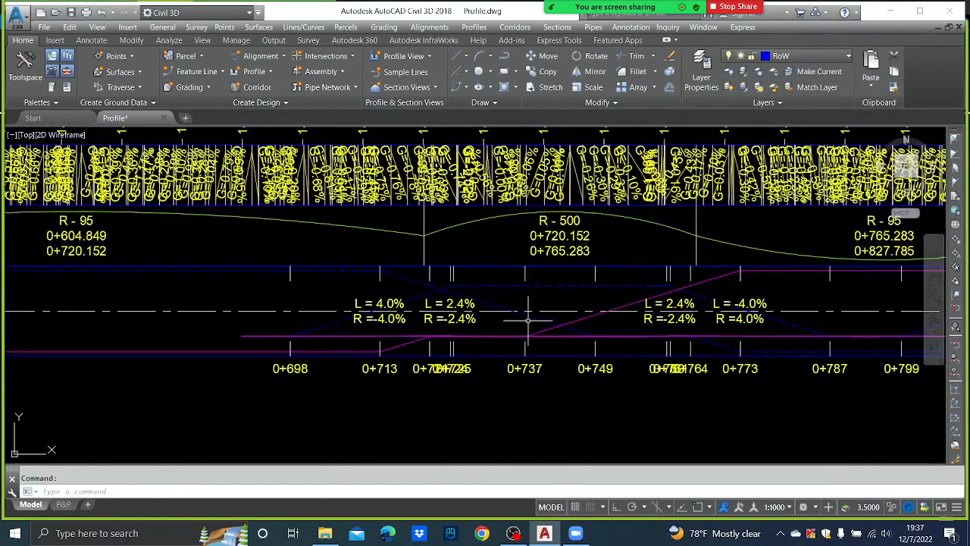
{"action": "scroll", "coordinate": [580, 315], "scroll_direction": "down", "scroll_amount": 5}
{"action": "scroll", "coordinate": [580, 313], "scroll_direction": "up", "scroll_amount": 3}
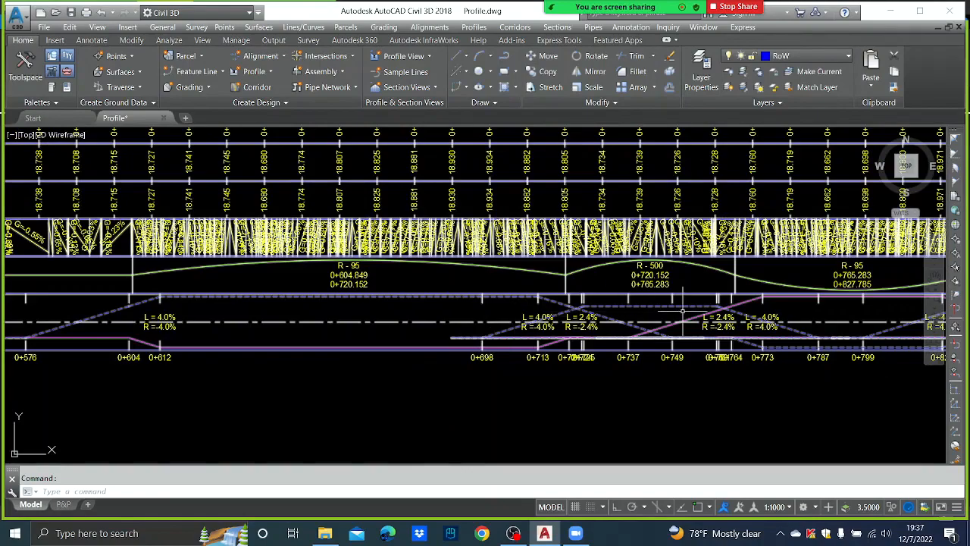
{"action": "middle_click_drag", "start_coordinate": [737, 345], "coordinate": [512, 364]}
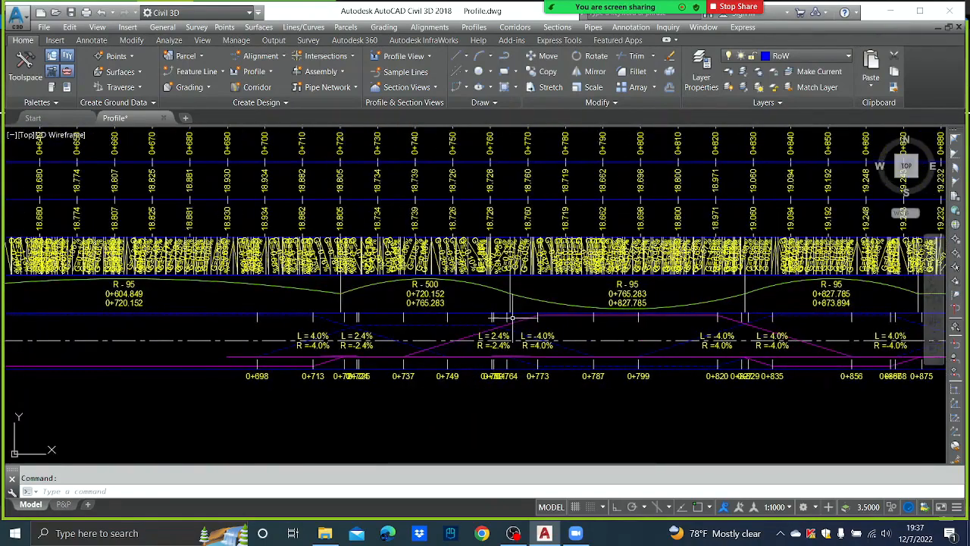
{"action": "middle_click_drag", "start_coordinate": [624, 303], "coordinate": [269, 301]}
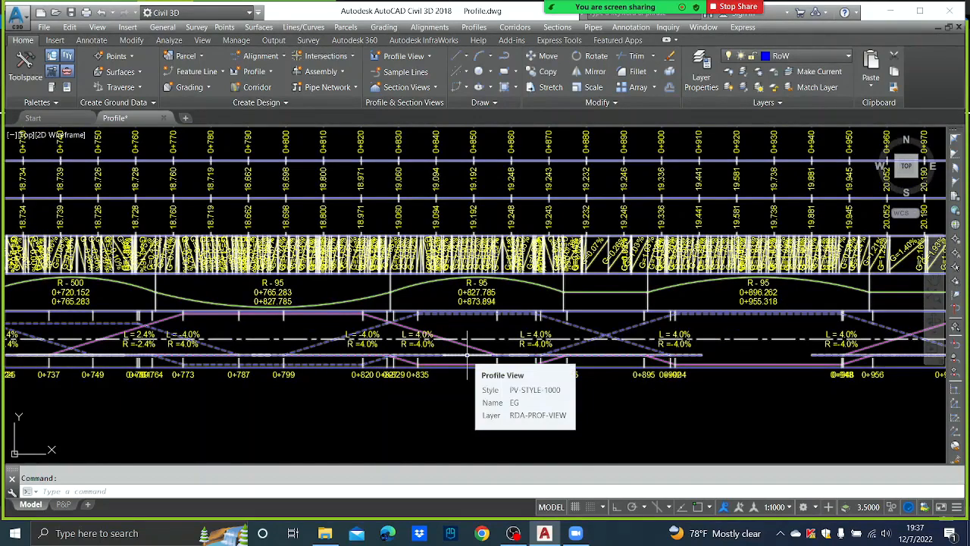
{"action": "scroll", "coordinate": [596, 307], "scroll_direction": "down", "scroll_amount": 3}
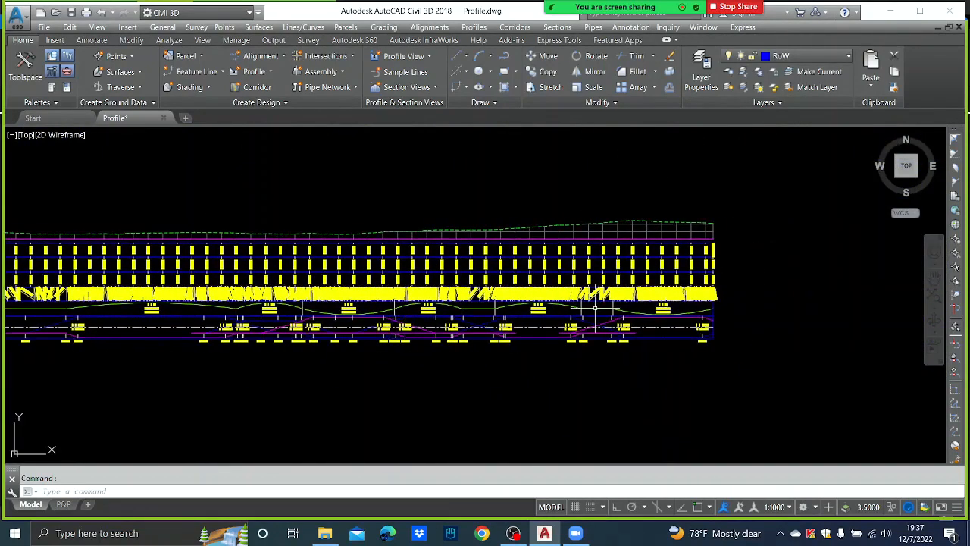
{"action": "scroll", "coordinate": [595, 308], "scroll_direction": "down", "scroll_amount": 2}
{"action": "middle_click_drag", "start_coordinate": [169, 368], "coordinate": [525, 308]}
{"action": "scroll", "coordinate": [500, 258], "scroll_direction": "up", "scroll_amount": 3}
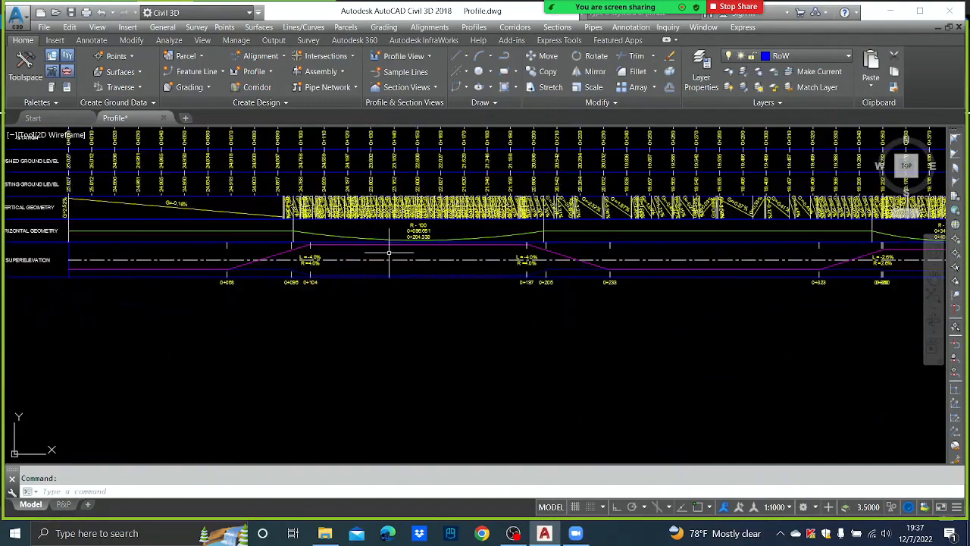
{"action": "middle_click_drag", "start_coordinate": [388, 252], "coordinate": [525, 265]}
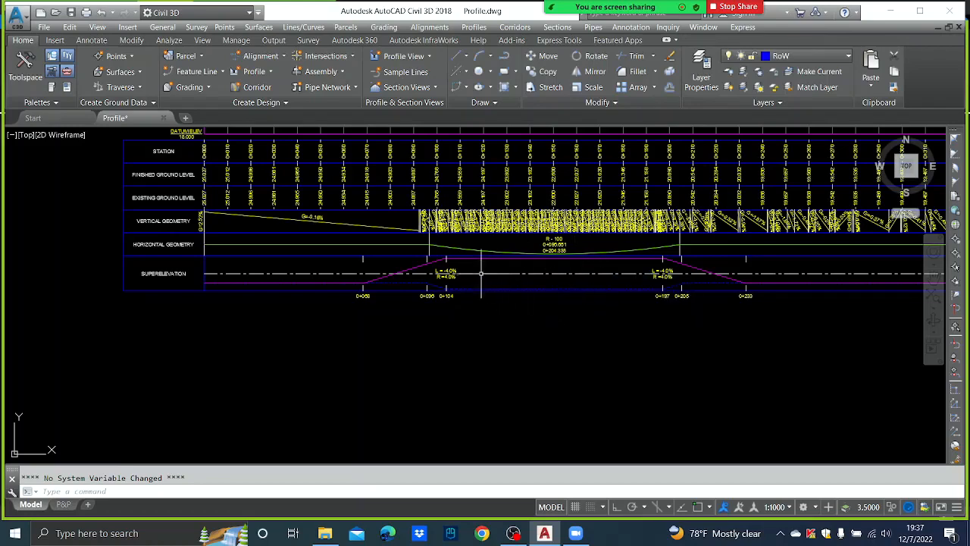
Reopen Toolspace and select the DCL alignment among the Site Design centerline alignments
{"action": "left_click", "coordinate": [163, 26]}
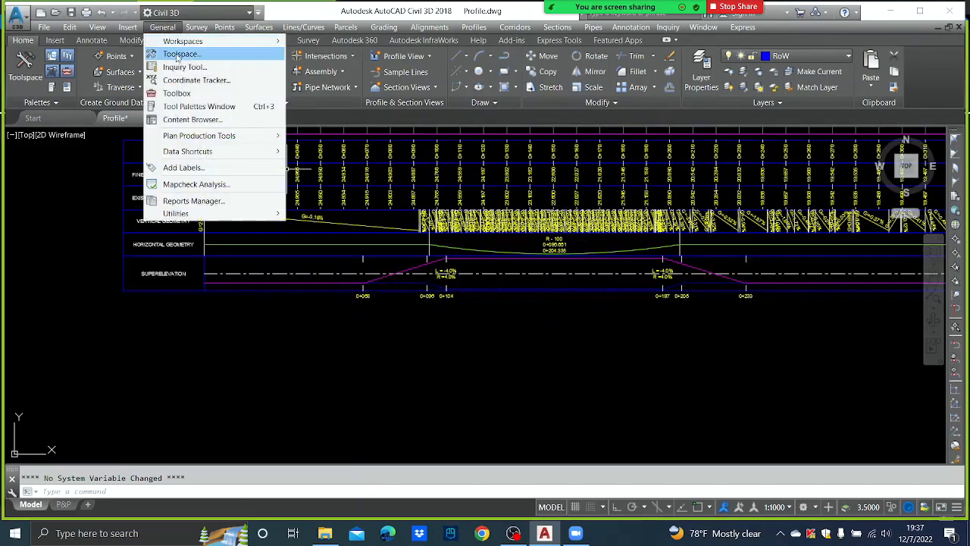
{"action": "left_click", "coordinate": [175, 48]}
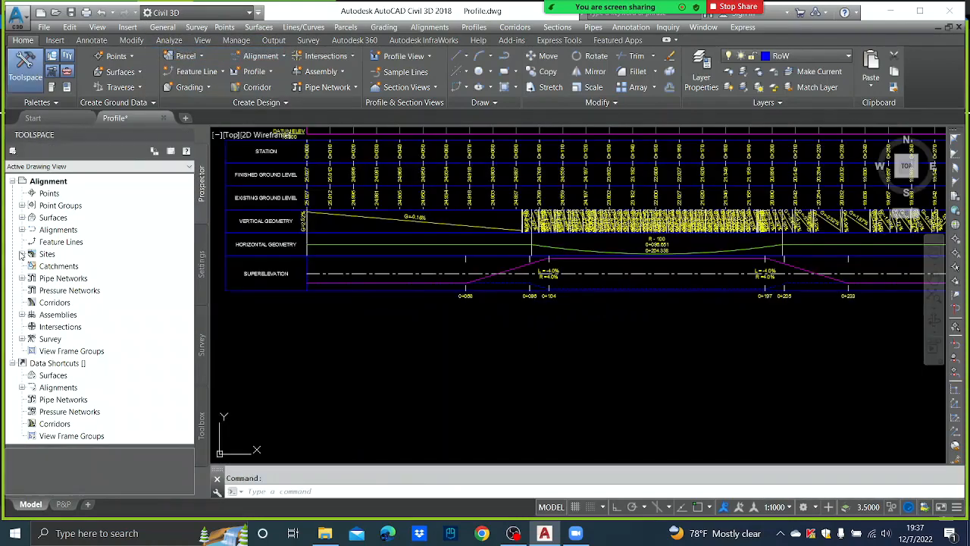
{"action": "left_click", "coordinate": [22, 254]}
{"action": "left_click", "coordinate": [32, 278]}
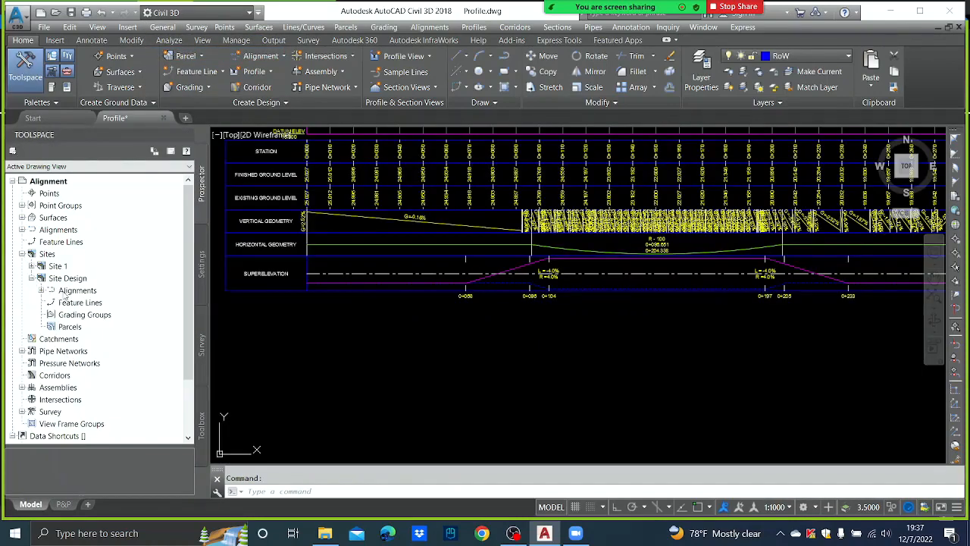
{"action": "left_click", "coordinate": [41, 290]}
{"action": "left_click", "coordinate": [51, 302]}
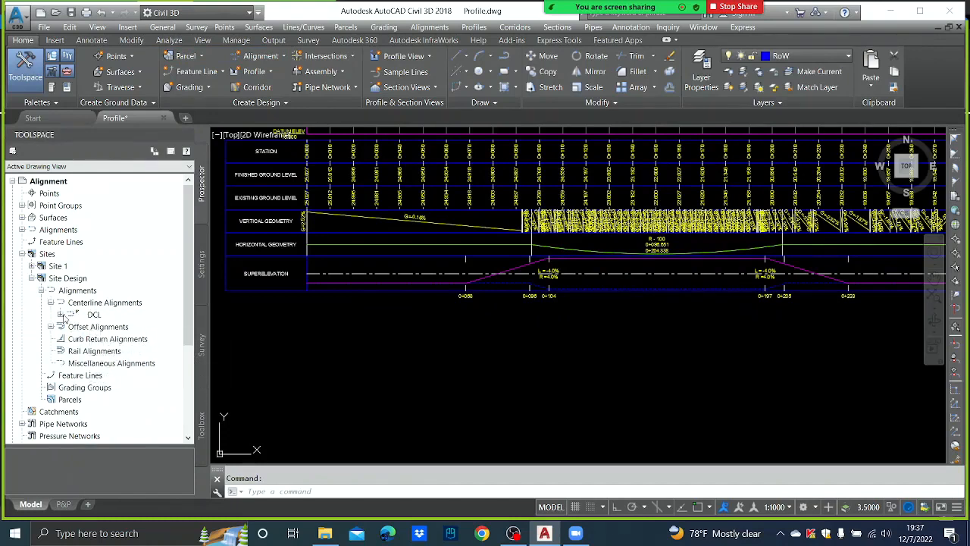
{"action": "left_click", "coordinate": [90, 315]}
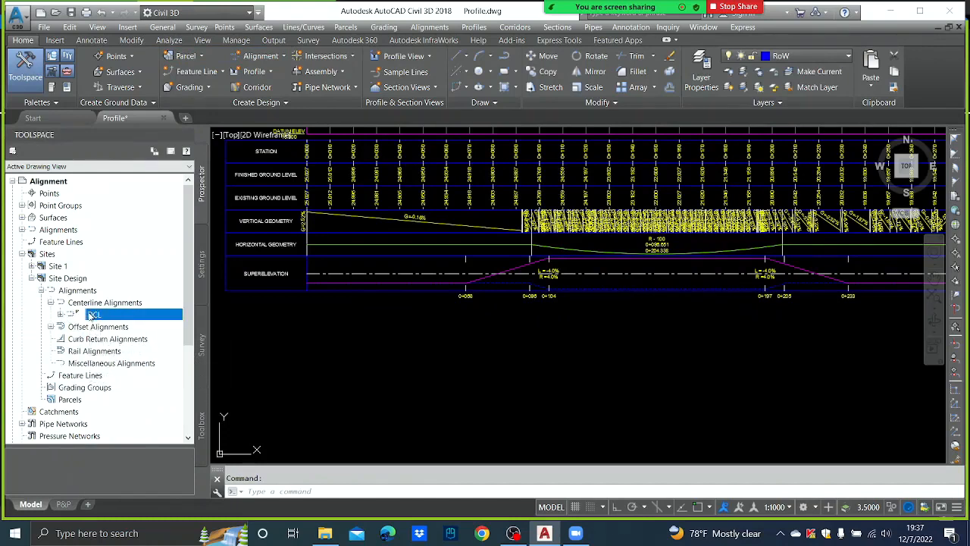
Open the DCL alignment's superelevation tabular editor and review the stations, slopes and overlaps from Curve.1 through Curve.3
{"action": "right_click", "coordinate": [90, 315]}
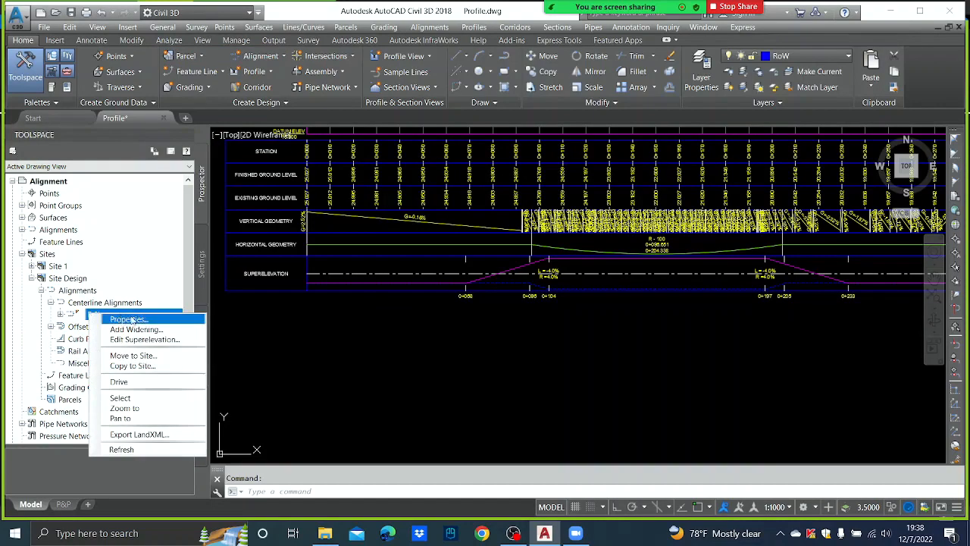
{"action": "left_click", "coordinate": [144, 340]}
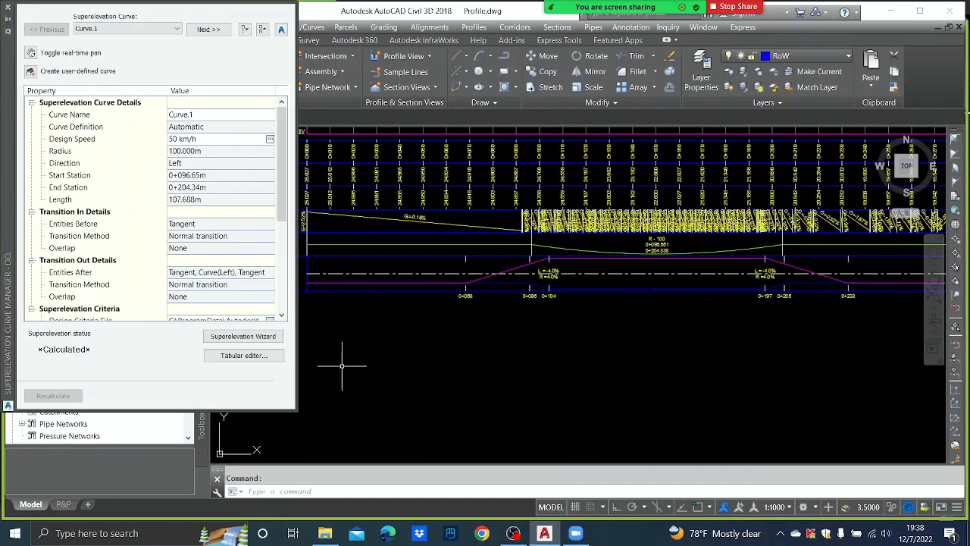
{"action": "left_click", "coordinate": [247, 356]}
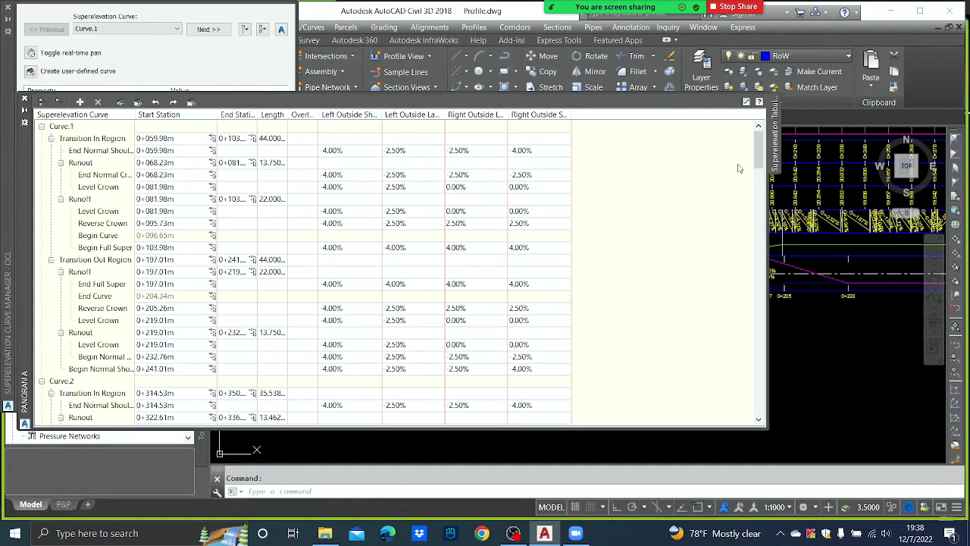
{"action": "left_click_drag", "start_coordinate": [757, 157], "coordinate": [758, 216]}
{"action": "scroll", "coordinate": [317, 165], "scroll_direction": "up", "scroll_amount": 1}
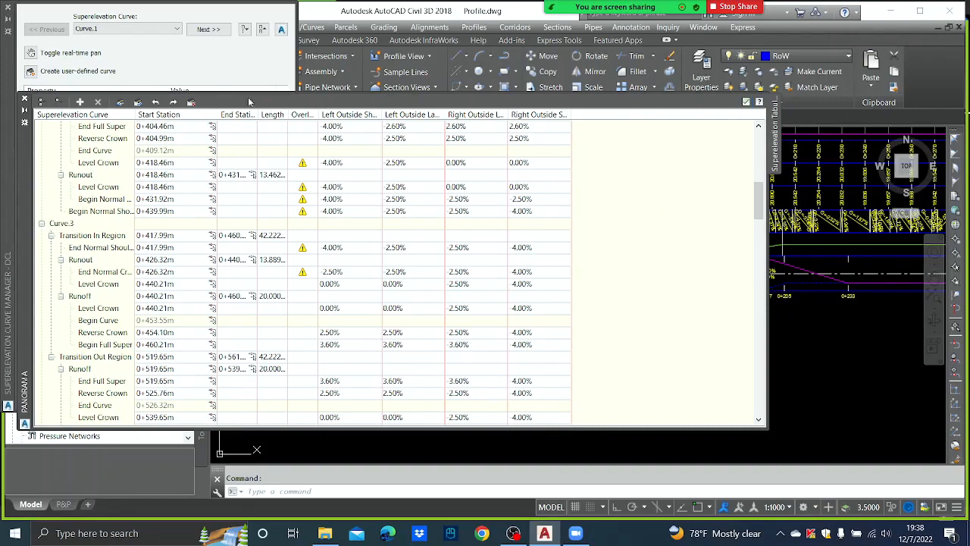
Clear the DCL alignment's superelevation data in the tabular editor, closing the editor and the curve manager
{"action": "left_click", "coordinate": [191, 102]}
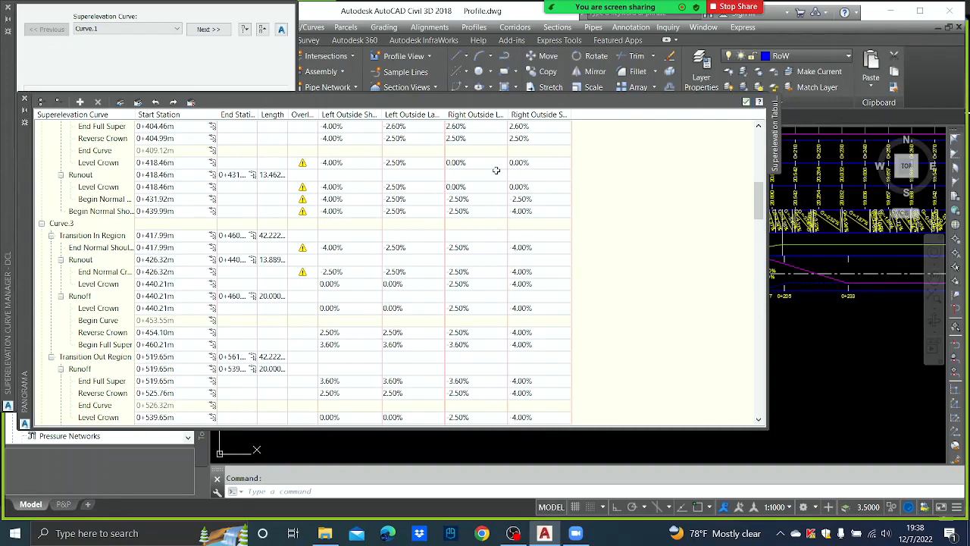
{"action": "left_click", "coordinate": [25, 99]}
{"action": "left_click", "coordinate": [8, 9]}
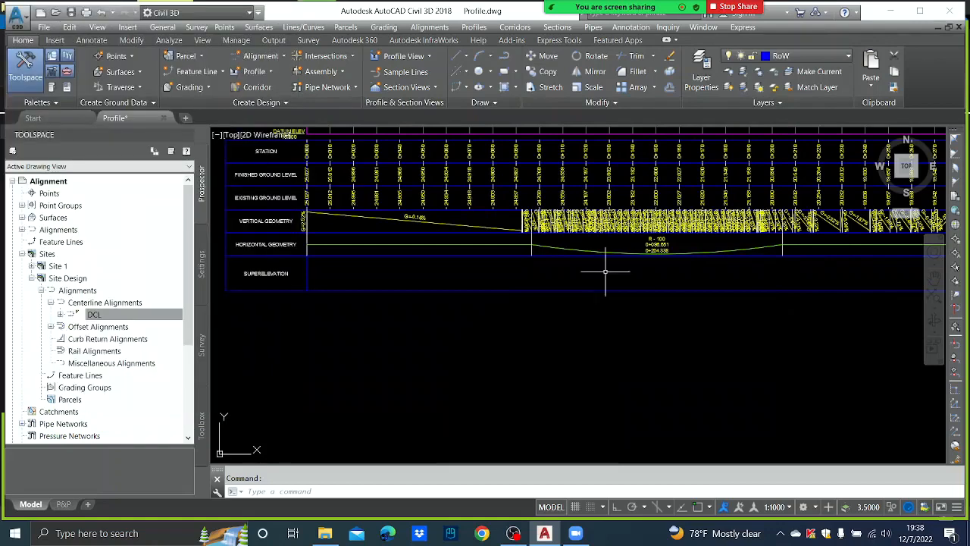
Examine the superelevation band along the profile view's start and beneath the first horizontal curve
{"action": "scroll", "coordinate": [607, 273], "scroll_direction": "down", "scroll_amount": 3}
{"action": "scroll", "coordinate": [667, 311], "scroll_direction": "up", "scroll_amount": 3}
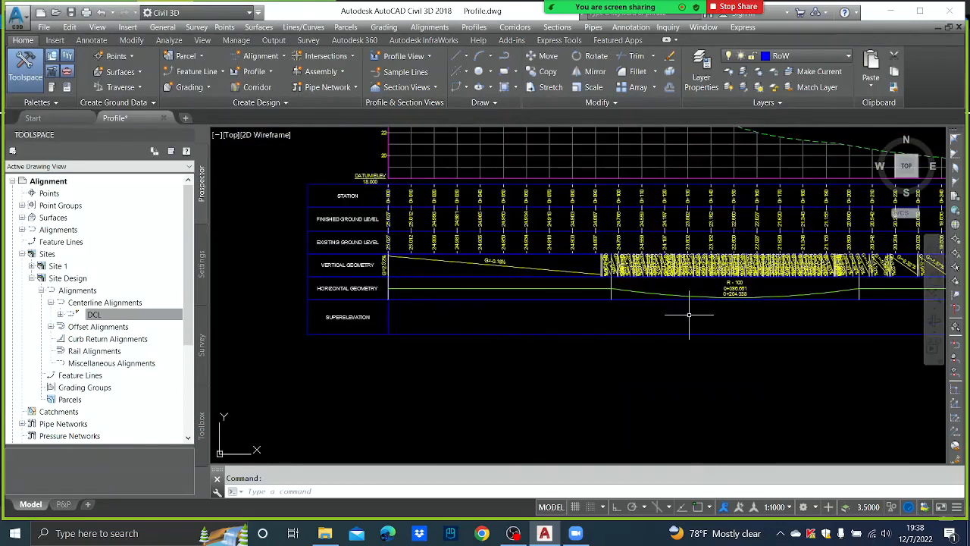
{"action": "mouse_move", "coordinate": [689, 314]}
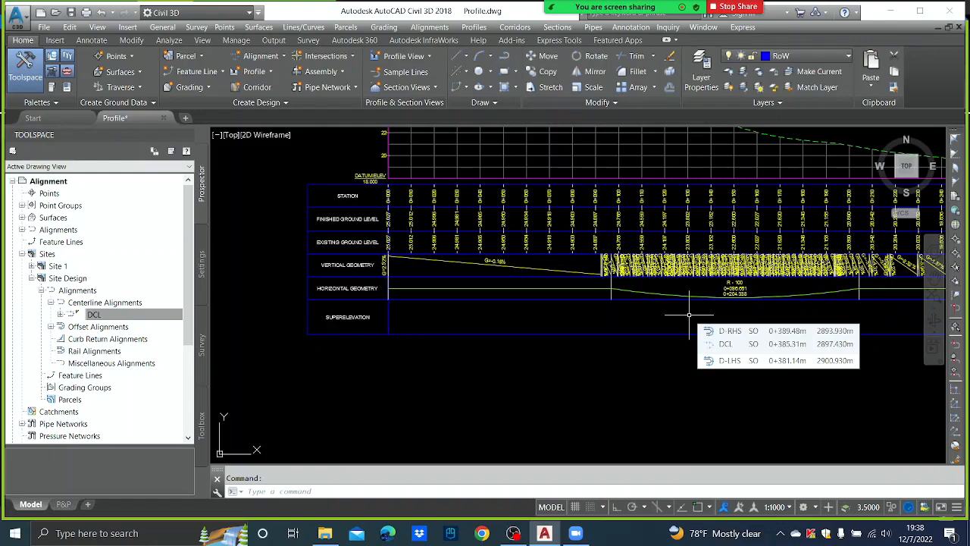
{"action": "left_click", "coordinate": [690, 314]}
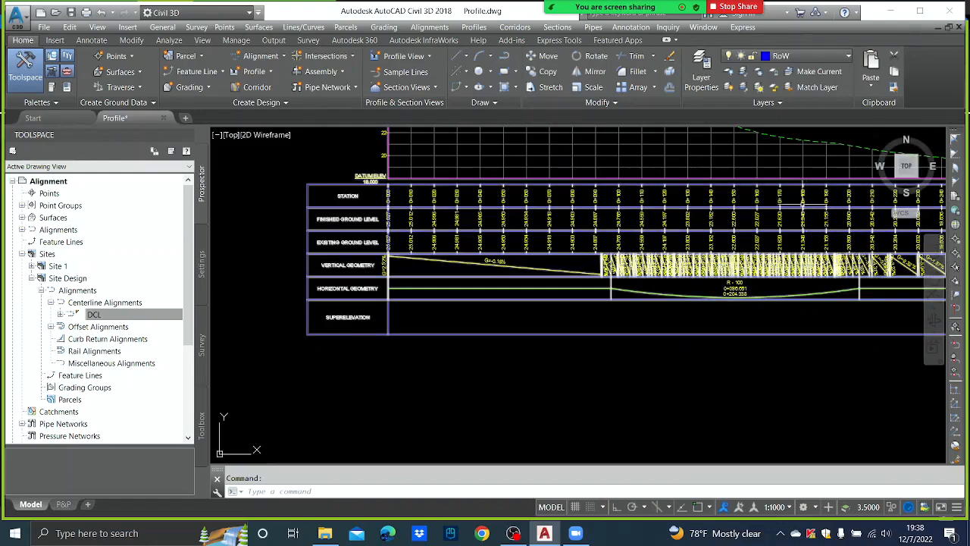
{"action": "scroll", "coordinate": [682, 256], "scroll_direction": "down", "scroll_amount": 2}
{"action": "scroll", "coordinate": [711, 271], "scroll_direction": "up", "scroll_amount": 3}
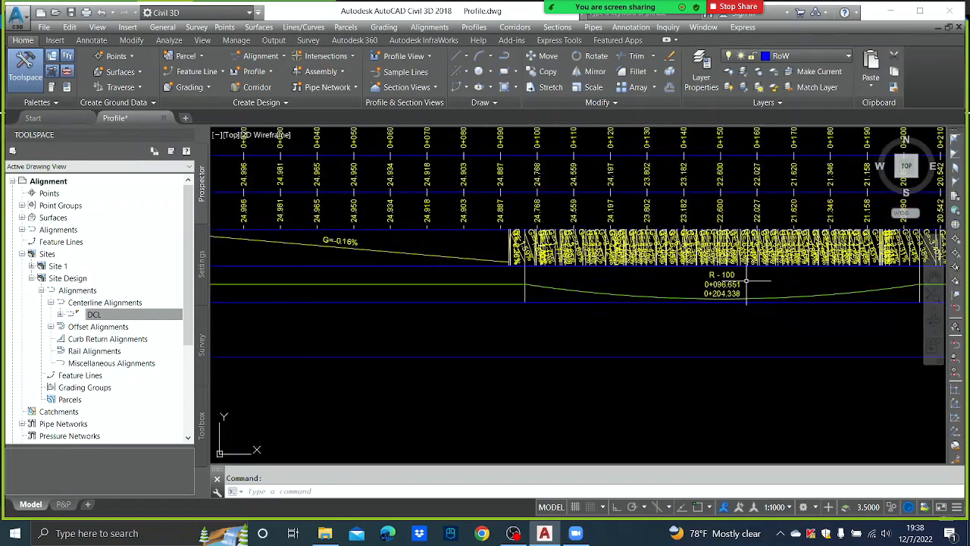
{"action": "scroll", "coordinate": [650, 296], "scroll_direction": "down", "scroll_amount": 2}
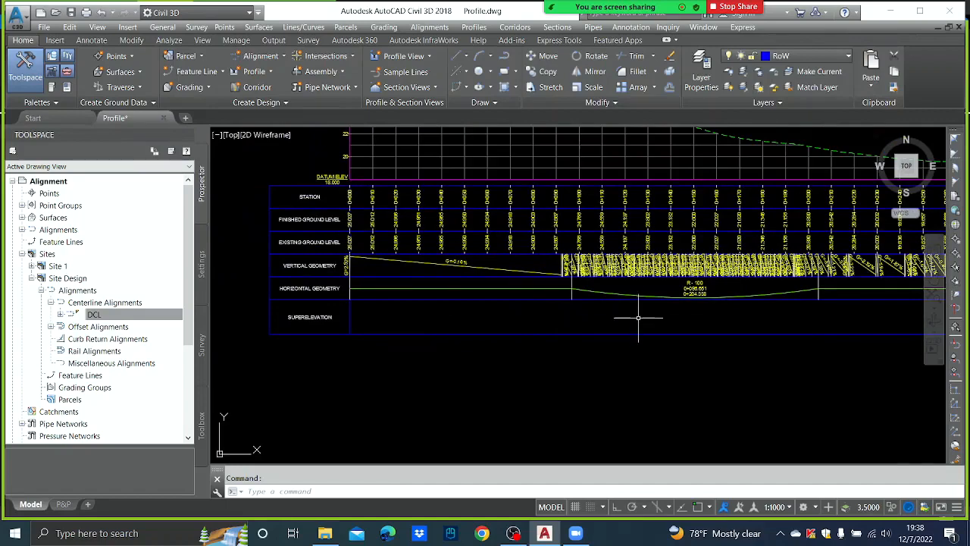
{"action": "scroll", "coordinate": [655, 308], "scroll_direction": "down", "scroll_amount": 2}
{"action": "middle_click_drag", "start_coordinate": [768, 301], "coordinate": [522, 296]}
{"action": "scroll", "coordinate": [636, 286], "scroll_direction": "up", "scroll_amount": 5}
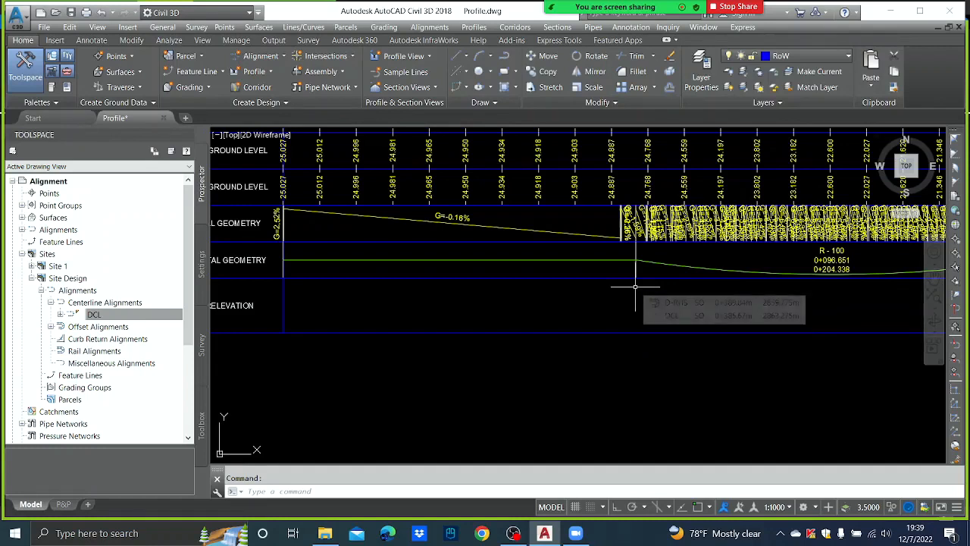
Open the superelevation curve manager for the DCL alignment and bring up its tabular editor
{"action": "left_click", "coordinate": [138, 316]}
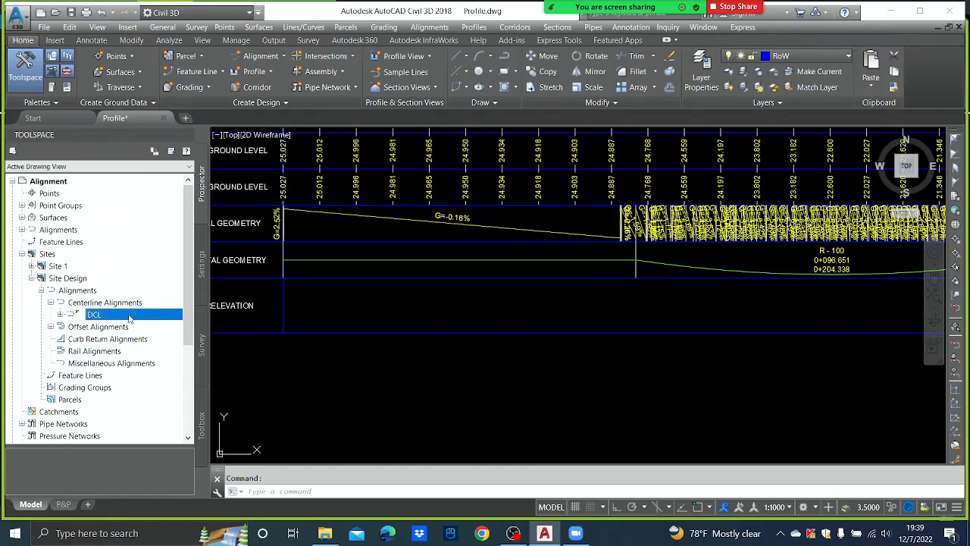
{"action": "right_click", "coordinate": [129, 318]}
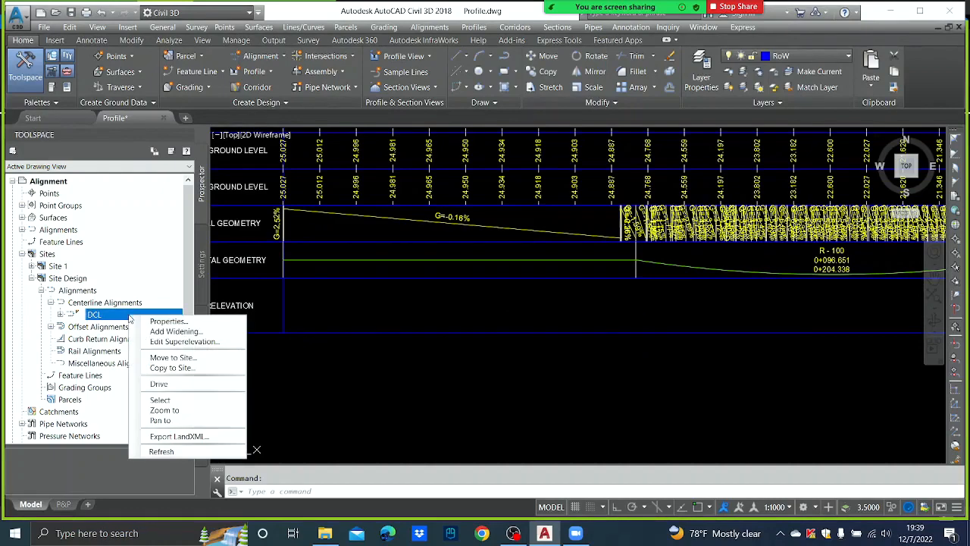
{"action": "left_click", "coordinate": [168, 342]}
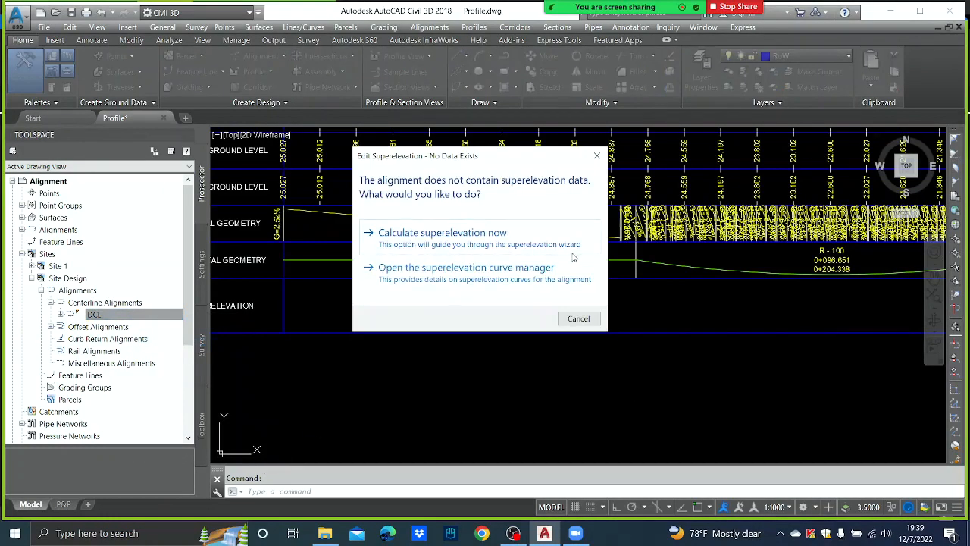
{"action": "left_click", "coordinate": [460, 278]}
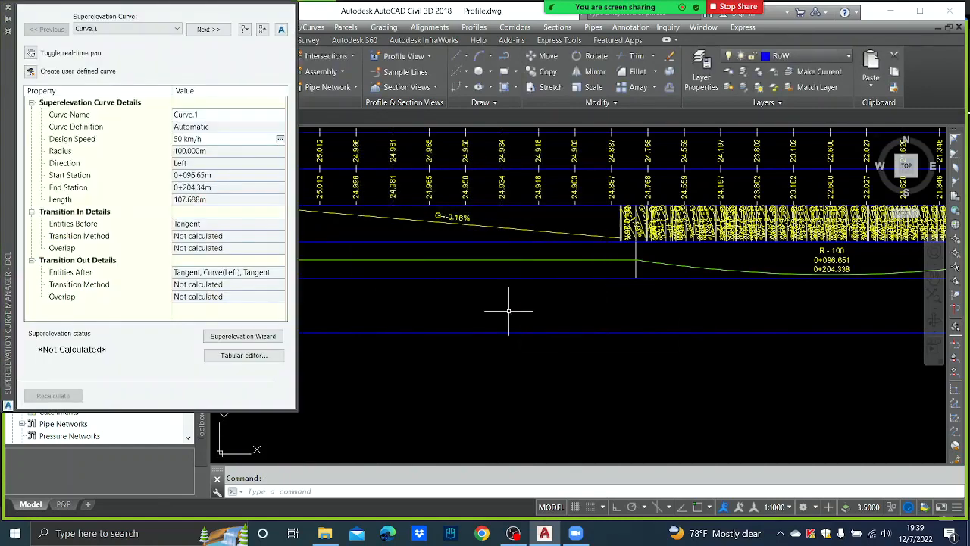
{"action": "left_click", "coordinate": [256, 361]}
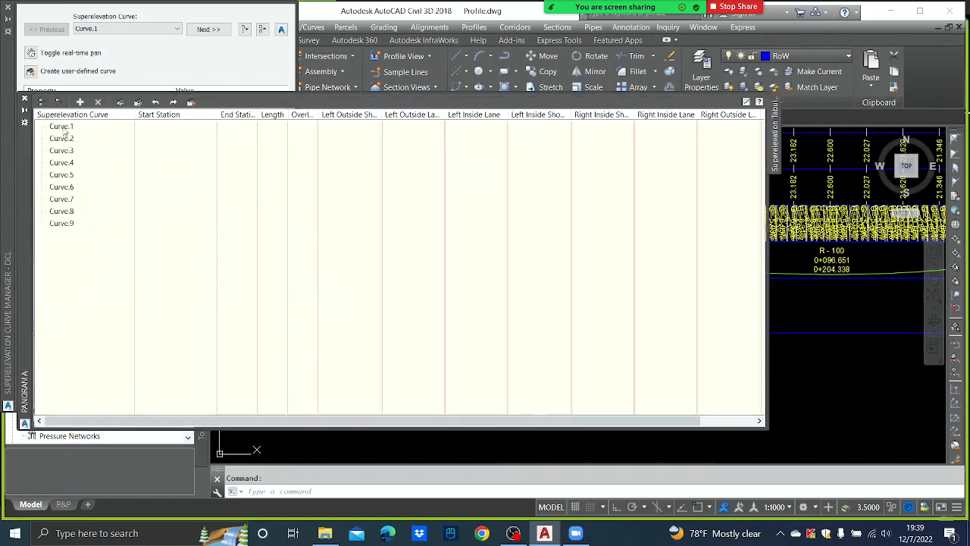
Add a manual superelevation station to Curve.1 at station 0 along the baseline and expand its transition-in region
{"action": "left_click", "coordinate": [64, 127]}
{"action": "right_click", "coordinate": [64, 129]}
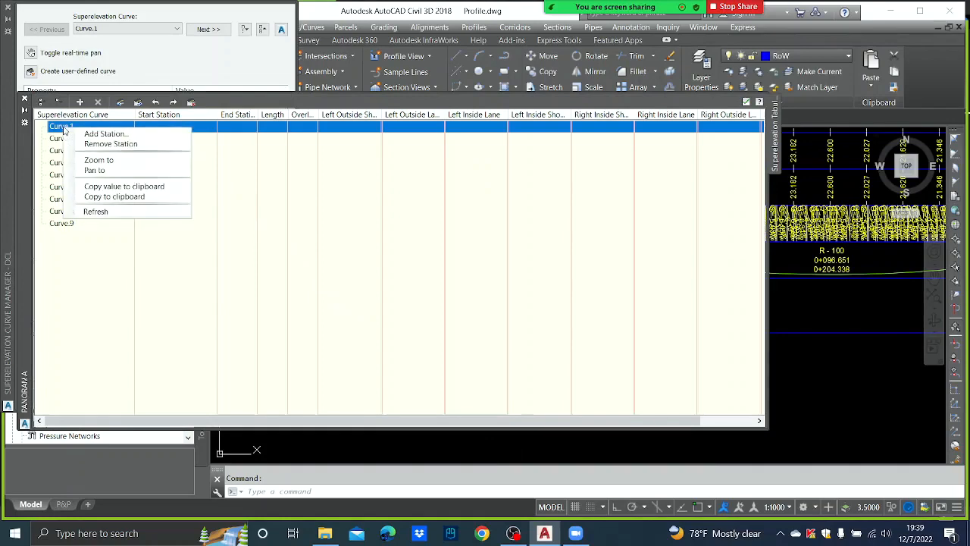
{"action": "left_click", "coordinate": [100, 133]}
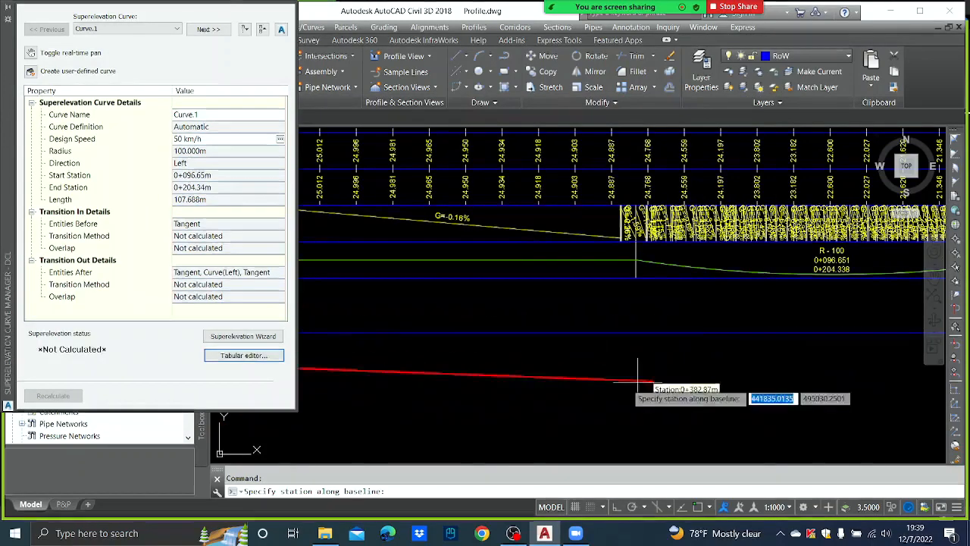
{"action": "middle_click_drag", "start_coordinate": [736, 311], "coordinate": [324, 325]}
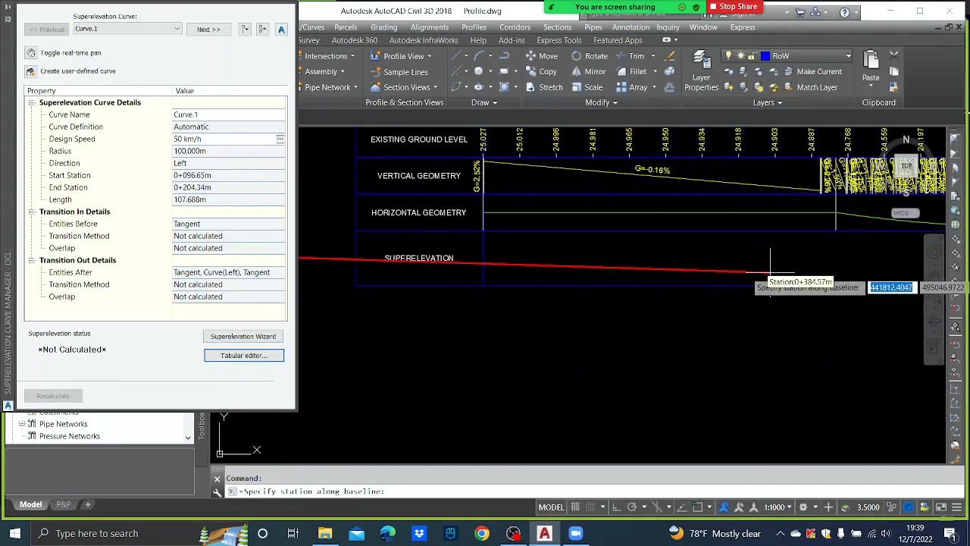
{"action": "scroll", "coordinate": [636, 330], "scroll_direction": "down", "scroll_amount": 3}
{"action": "scroll", "coordinate": [584, 262], "scroll_direction": "up", "scroll_amount": 4}
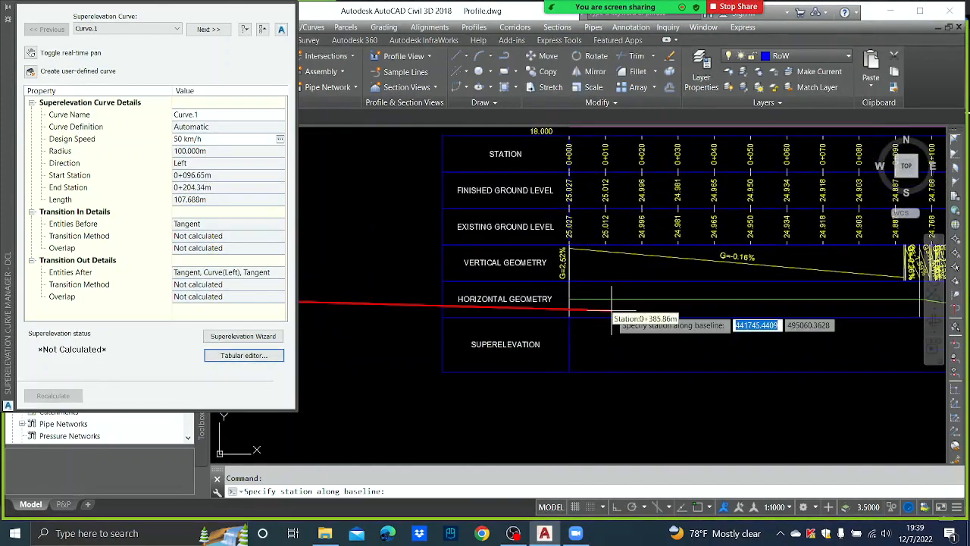
{"action": "scroll", "coordinate": [583, 174], "scroll_direction": "down", "scroll_amount": 5}
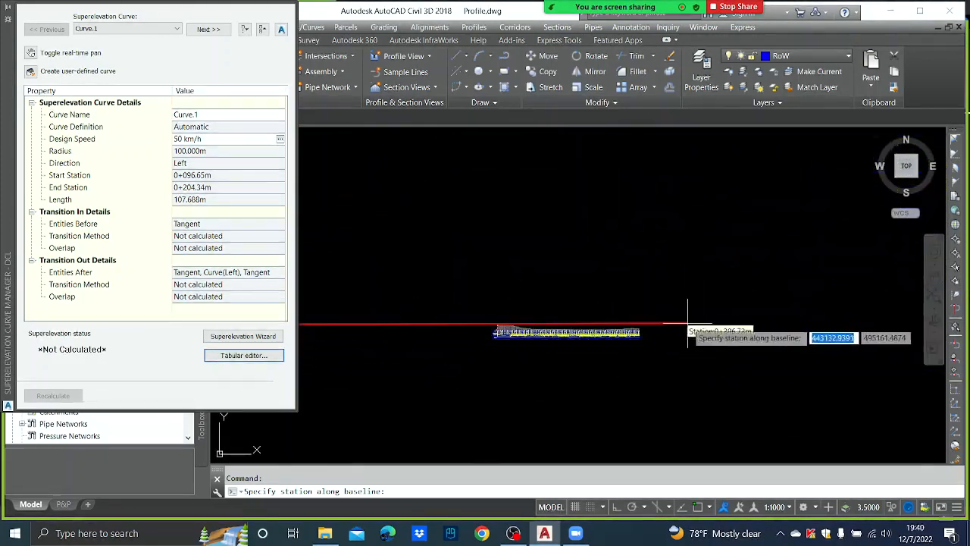
{"action": "scroll", "coordinate": [586, 335], "scroll_direction": "up", "scroll_amount": 5}
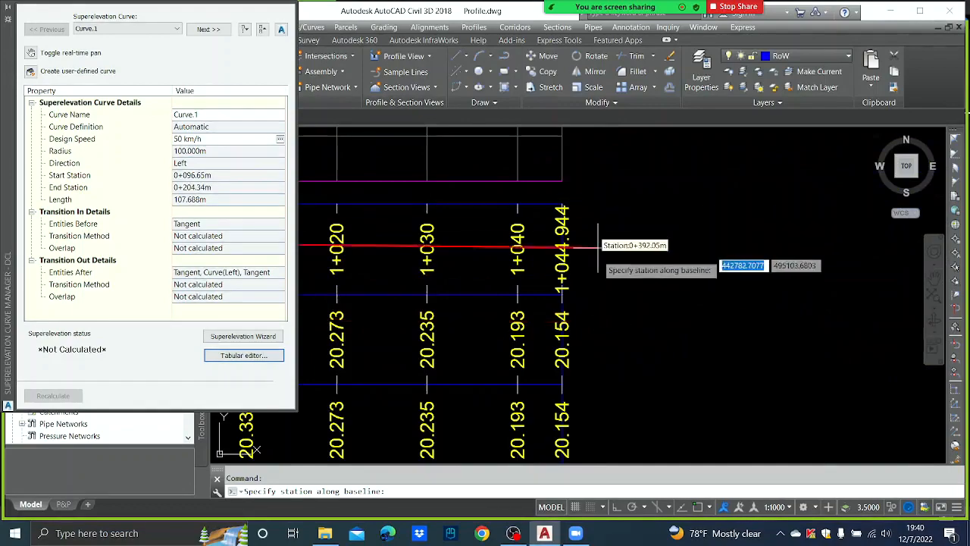
{"action": "scroll", "coordinate": [595, 334], "scroll_direction": "down", "scroll_amount": 4}
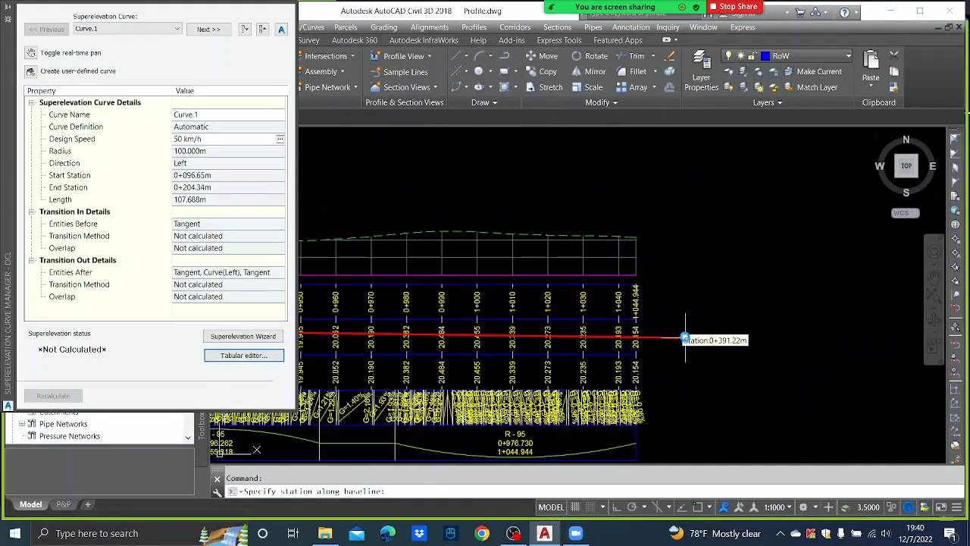
{"action": "scroll", "coordinate": [599, 339], "scroll_direction": "up", "scroll_amount": 2}
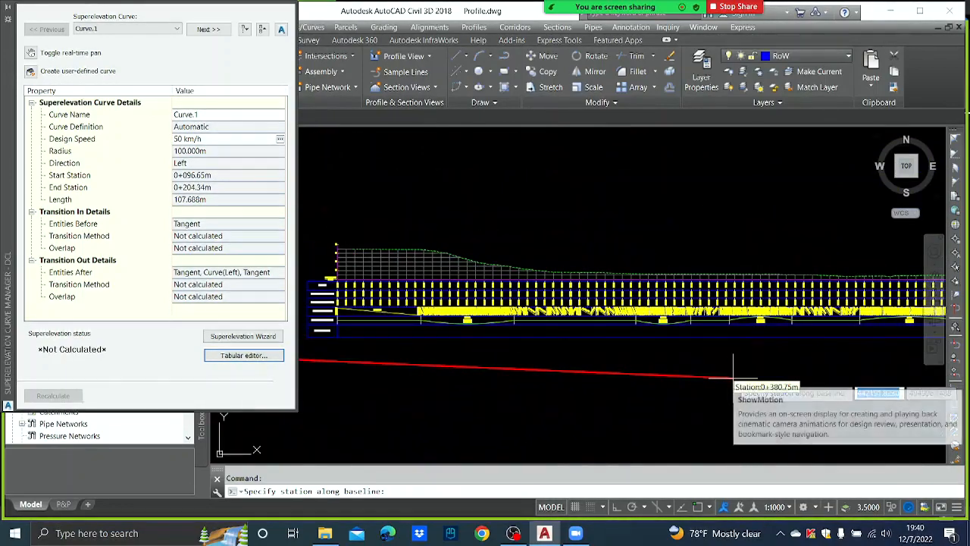
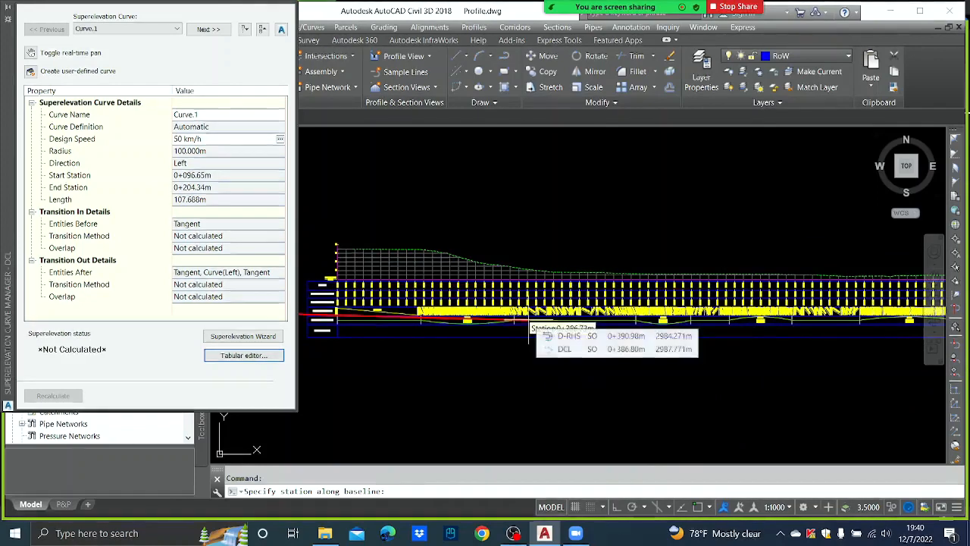
{"action": "middle_click_drag", "start_coordinate": [470, 352], "coordinate": [675, 330]}
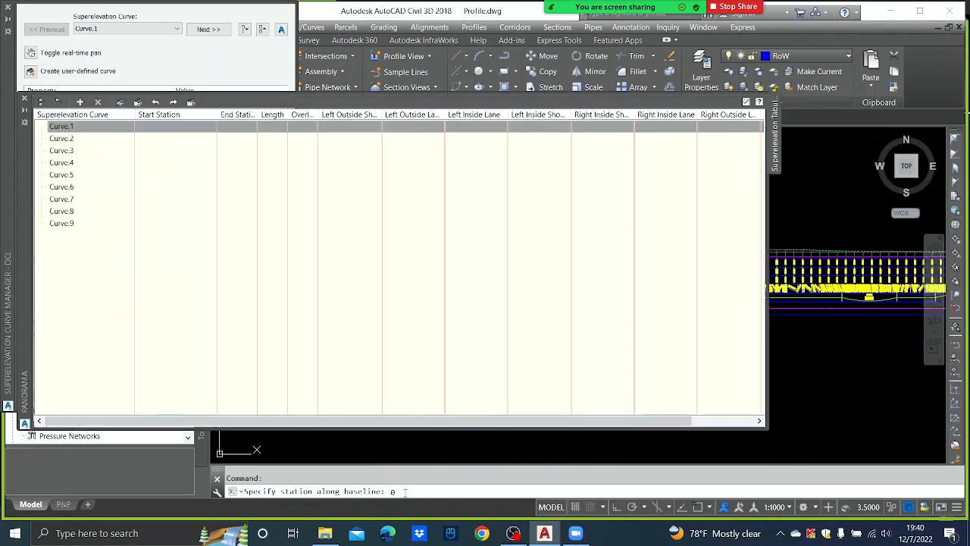
{"action": "left_click", "coordinate": [385, 132]}
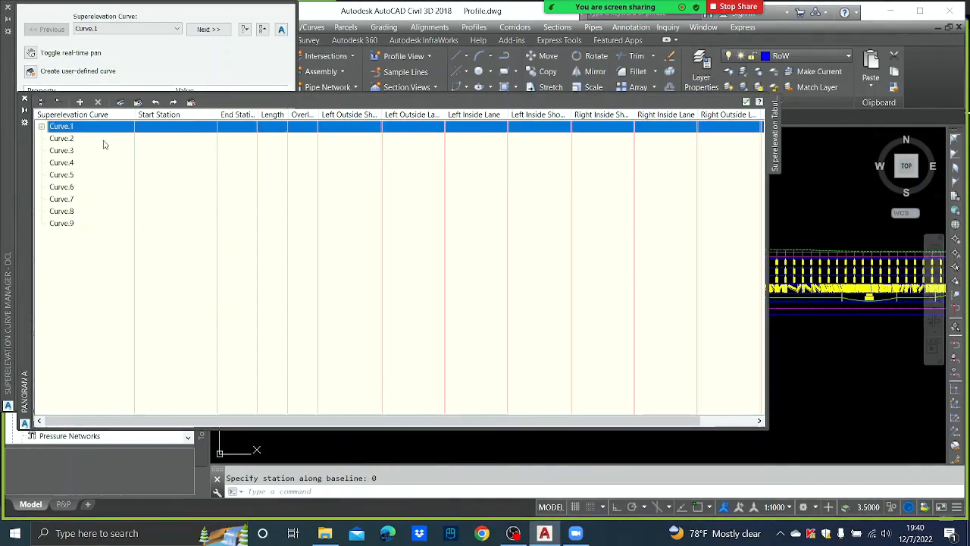
{"action": "left_click", "coordinate": [41, 126]}
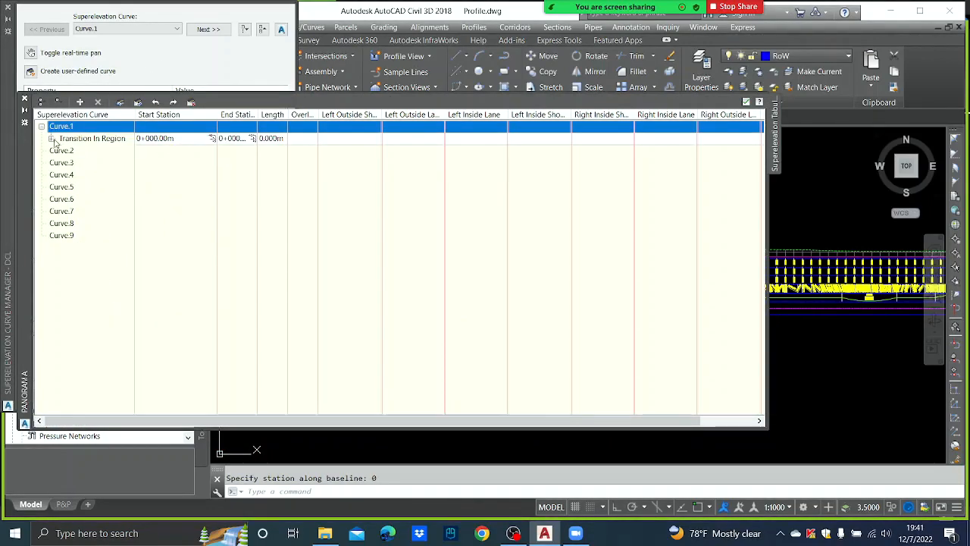
{"action": "left_click", "coordinate": [51, 139]}
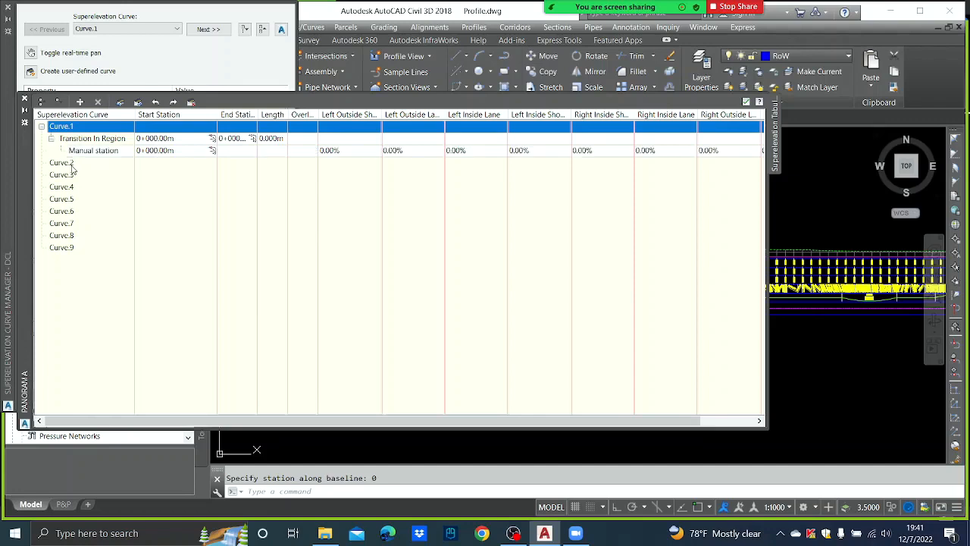
Assign the Begin Normal Crown critical station to Curve.1's manual station at 0+000
{"action": "left_click", "coordinate": [112, 151]}
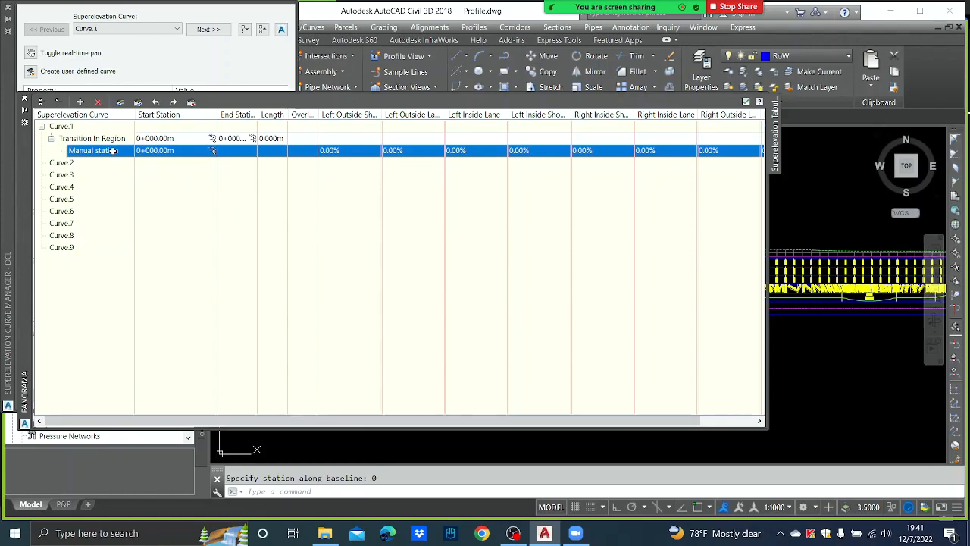
{"action": "right_click", "coordinate": [112, 151]}
{"action": "mouse_move", "coordinate": [169, 183]}
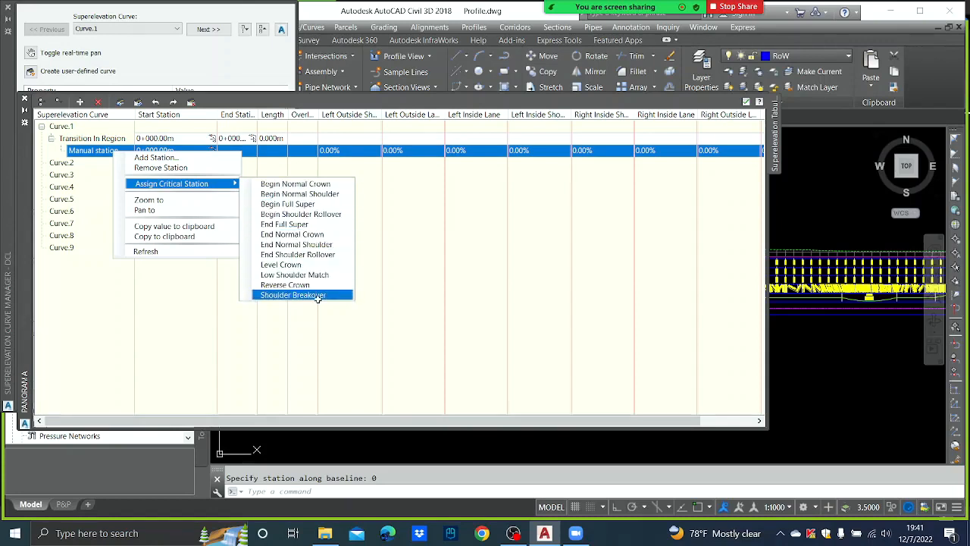
{"action": "left_click", "coordinate": [287, 184]}
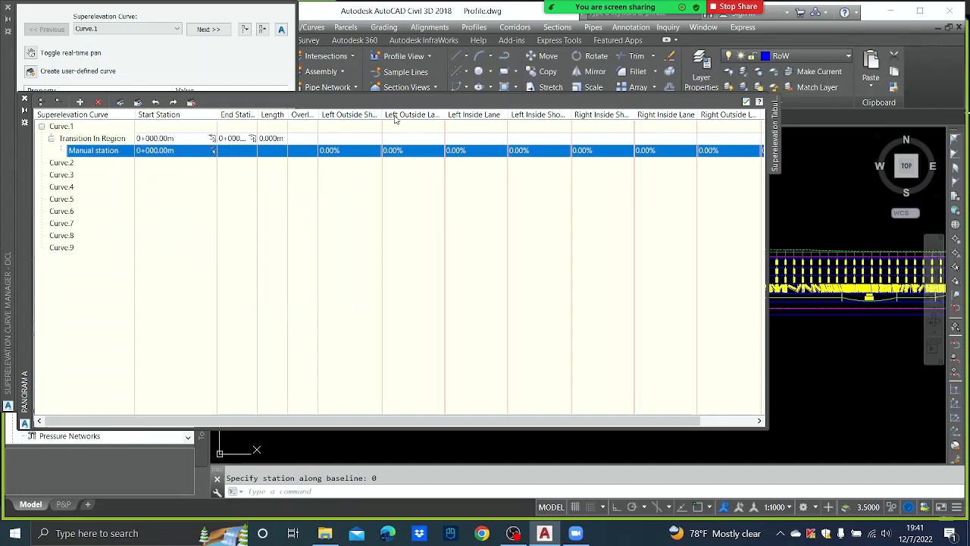
Try to set the 0+000 station's Left Outside Shoulder slope to -2.5% in the widened column, and close the tabular editor
{"action": "left_click_drag", "start_coordinate": [381, 114], "coordinate": [416, 115]}
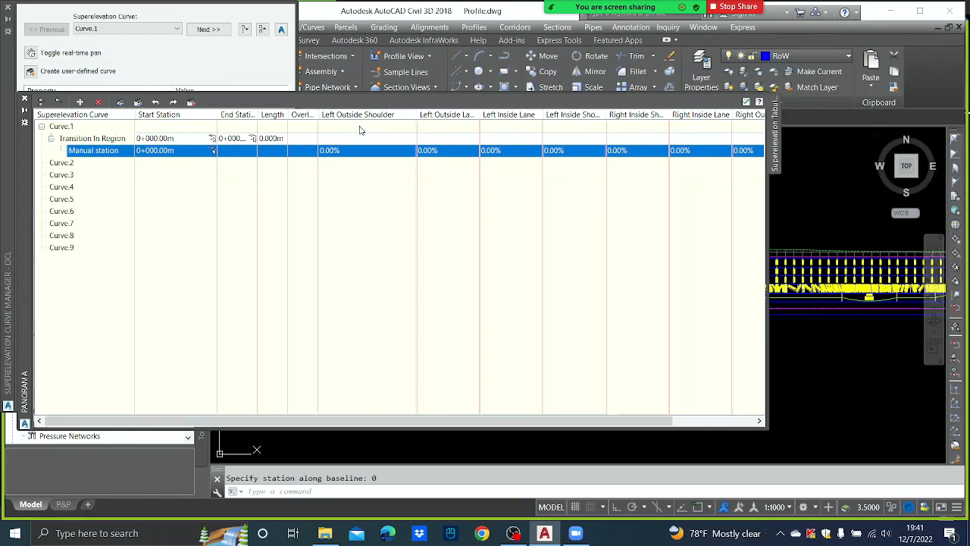
{"action": "left_click", "coordinate": [354, 151]}
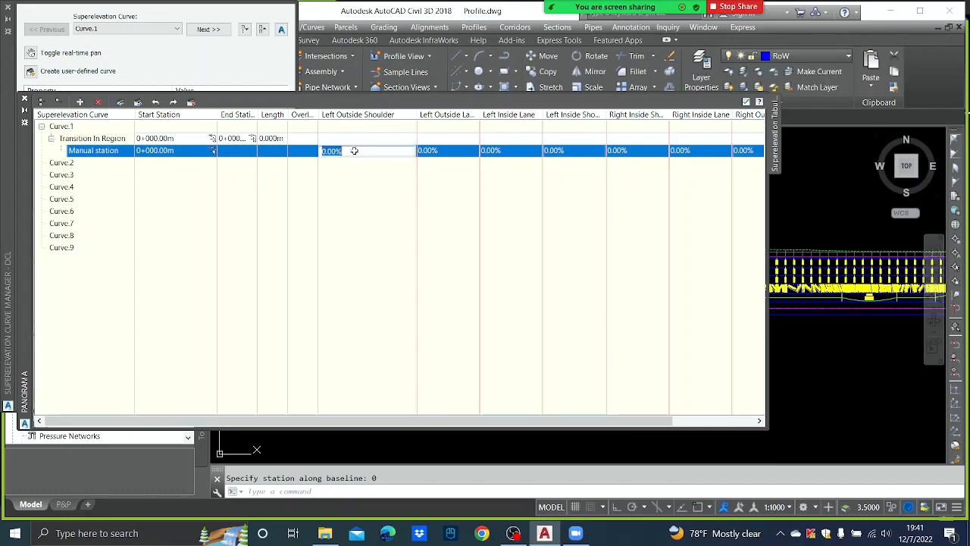
{"action": "type", "text": "-2.5"}
{"action": "left_click", "coordinate": [417, 235]}
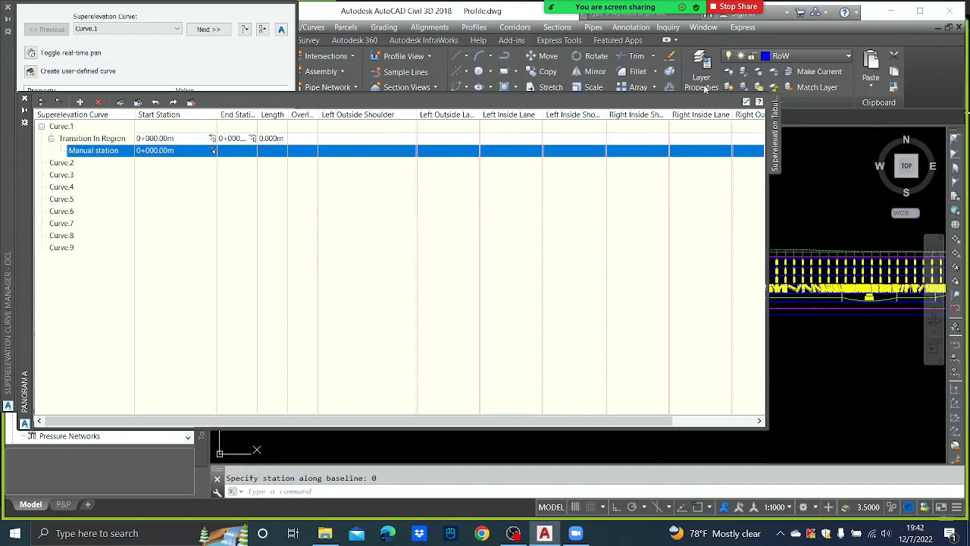
{"action": "left_click", "coordinate": [746, 101]}
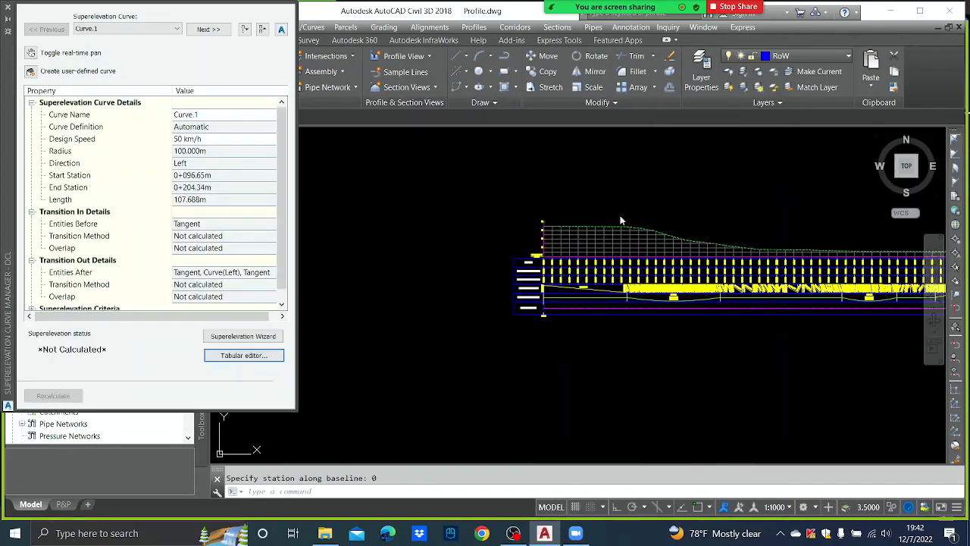
Reopen the tabular editor and set the Begin Normal Crown station's Left Outside Shoulder slope to -2.5%
{"action": "left_click", "coordinate": [282, 357]}
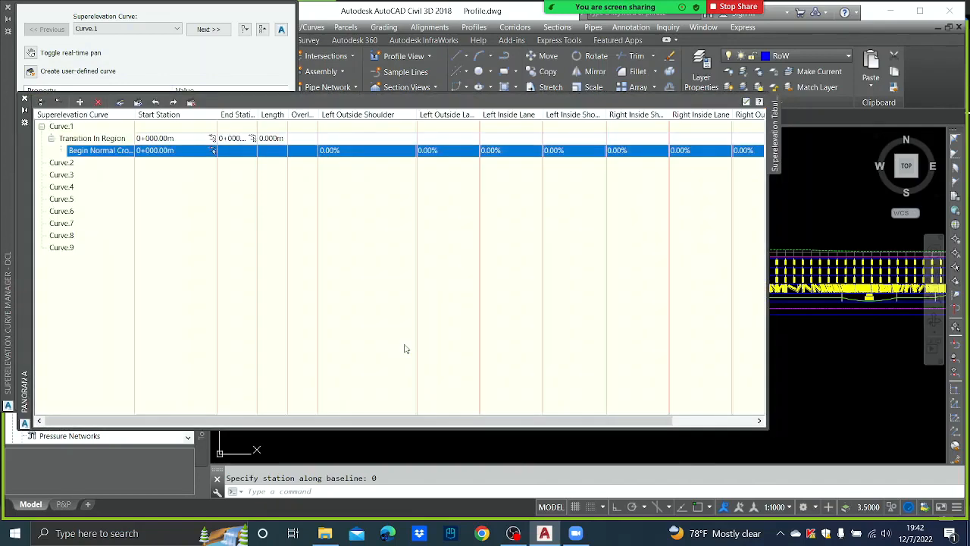
{"action": "left_click", "coordinate": [345, 149]}
{"action": "type", "text": "-"}
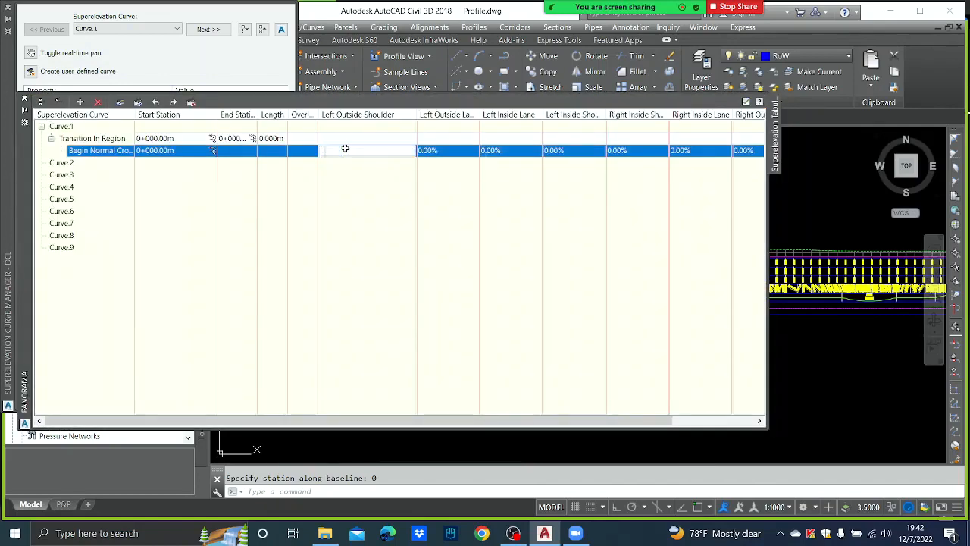
{"action": "type", "text": "2.5"}
{"action": "left_click", "coordinate": [386, 212]}
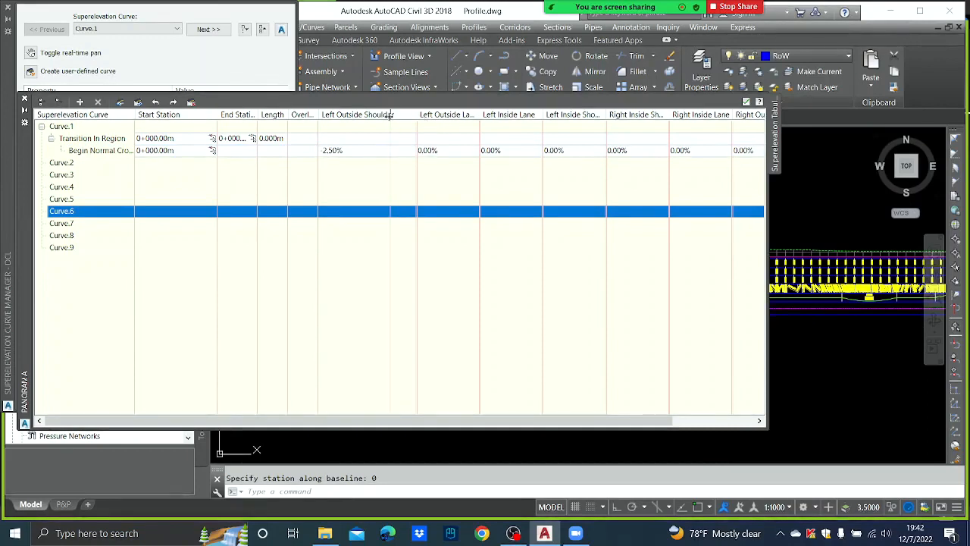
Narrow the left slope columns and set the Begin Normal Crown station's Left Outside Lane slope to -2.5%
{"action": "left_click_drag", "start_coordinate": [417, 115], "coordinate": [391, 115]}
{"action": "left_click_drag", "start_coordinate": [453, 114], "coordinate": [471, 115]}
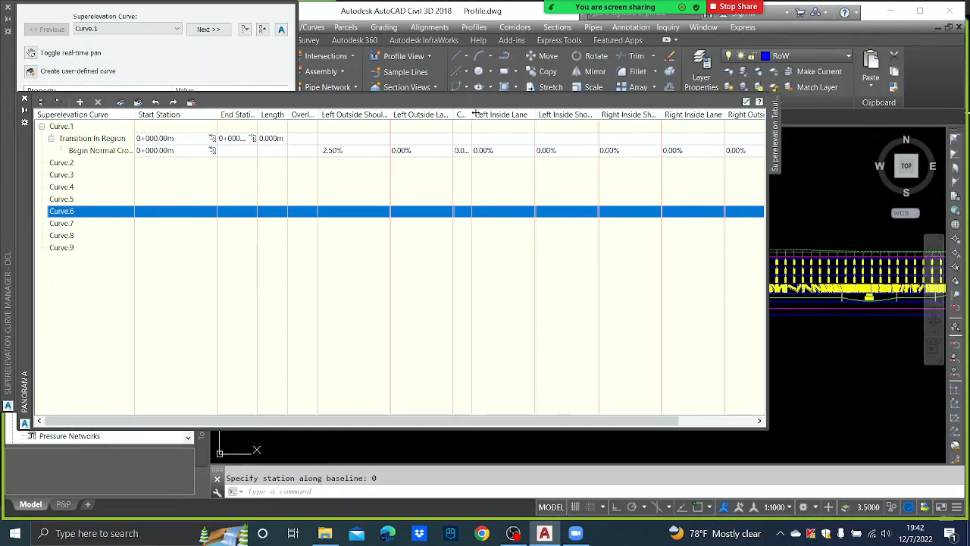
{"action": "left_click_drag", "start_coordinate": [473, 115], "coordinate": [452, 115]}
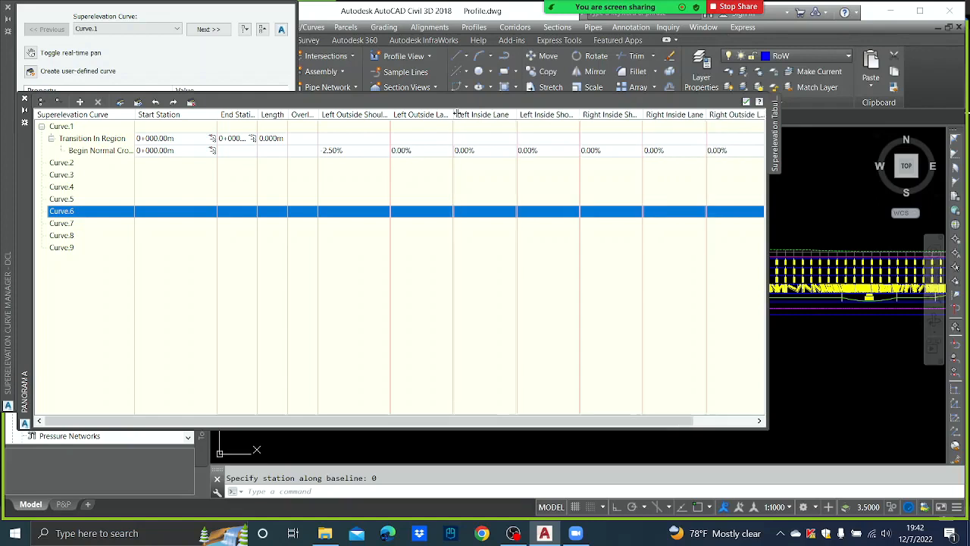
{"action": "left_click", "coordinate": [411, 150]}
{"action": "type", "text": "*"}
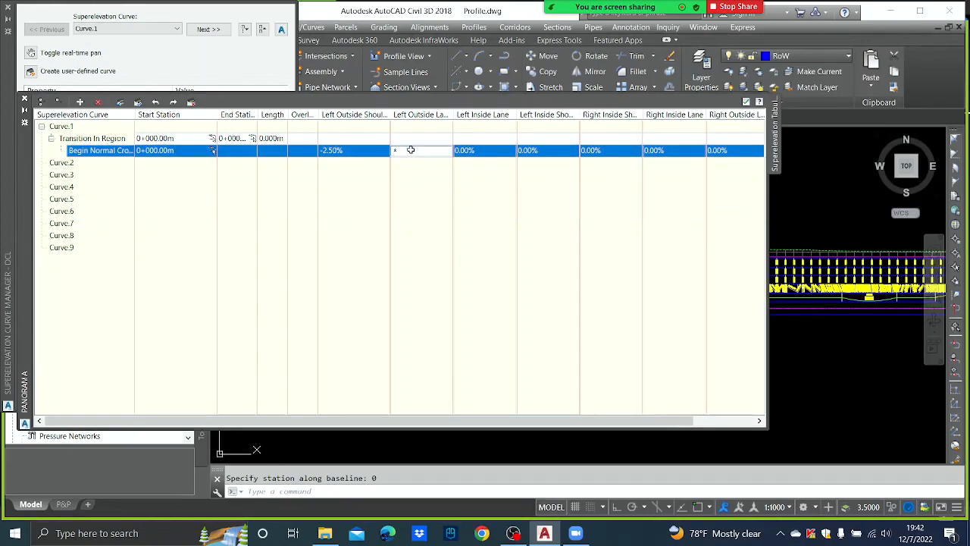
{"action": "type", "text": "2.5"}
{"action": "left_click", "coordinate": [488, 235]}
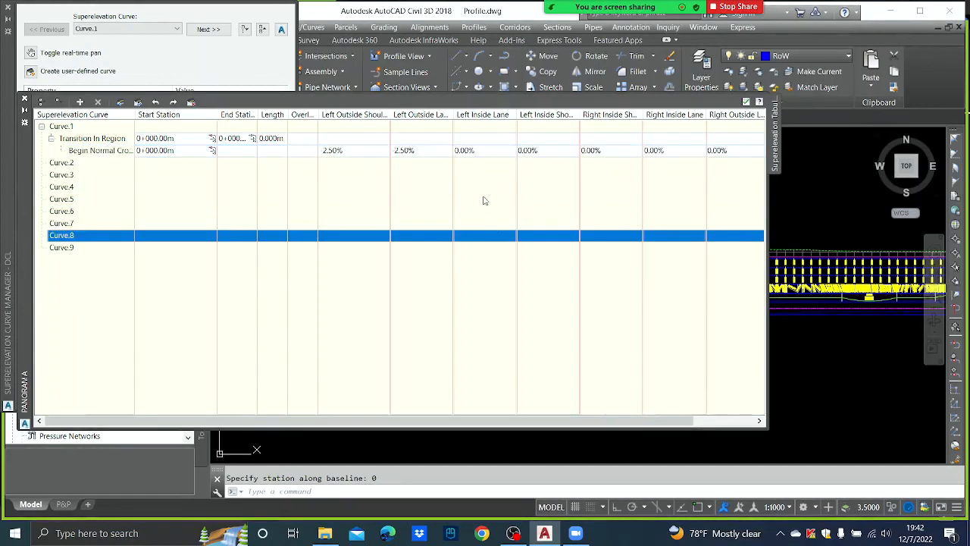
Set the Begin Normal Crown station's Left Inside Lane and Left Inside Shoulder slopes to -2.5%
{"action": "left_click", "coordinate": [475, 151]}
{"action": "type", "text": "-2.5"}
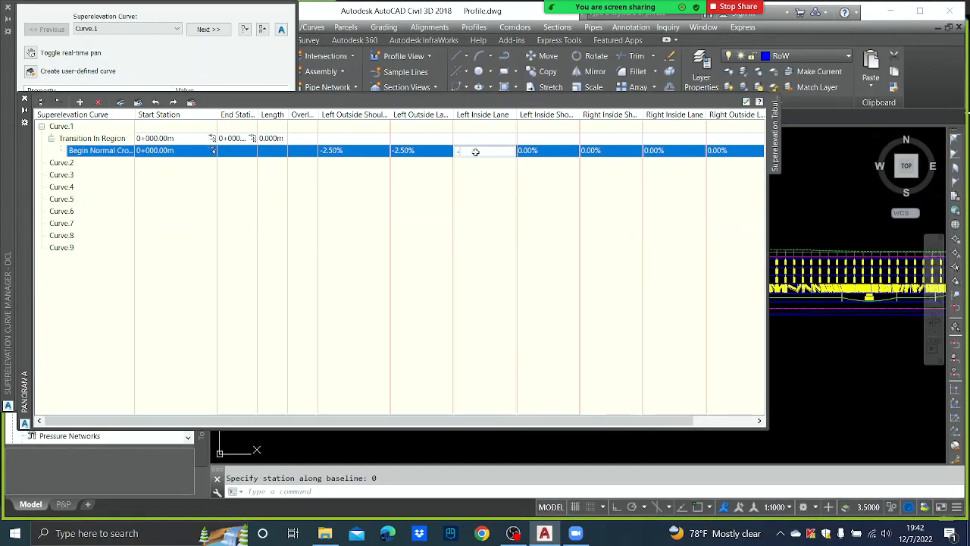
{"action": "left_click", "coordinate": [553, 155]}
{"action": "type", "text": "-2.5"}
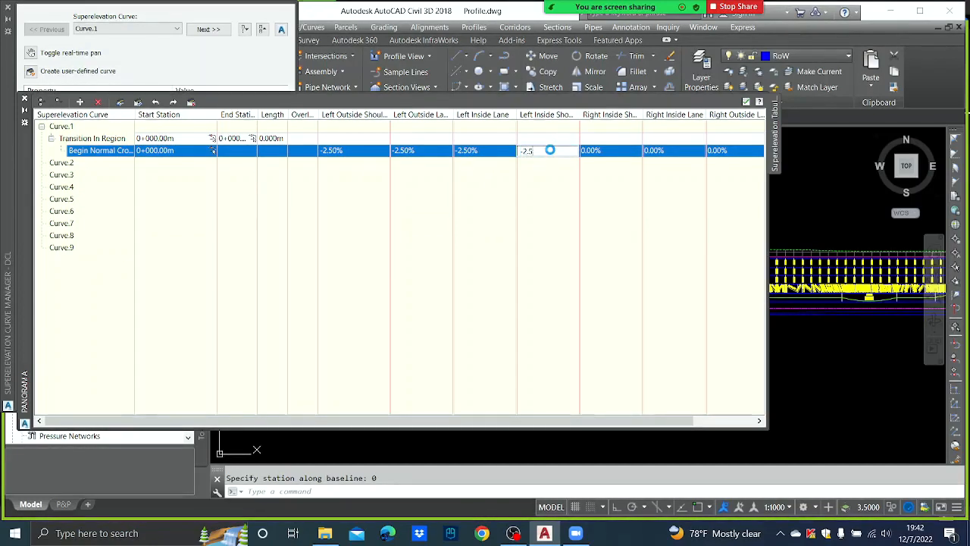
Copy the -2.50% slope into Begin Normal Crown's Right Inside Shoulder, Right Inside Lane and Right Outside Lane, and close the tabular editor
{"action": "left_click", "coordinate": [604, 151]}
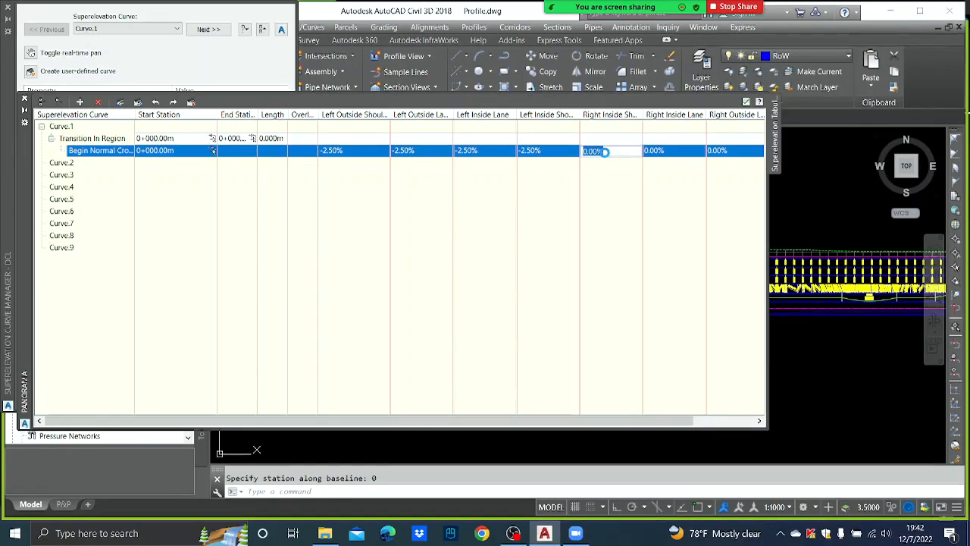
{"action": "left_click", "coordinate": [552, 156]}
{"action": "key", "text": "ctrl+c"}
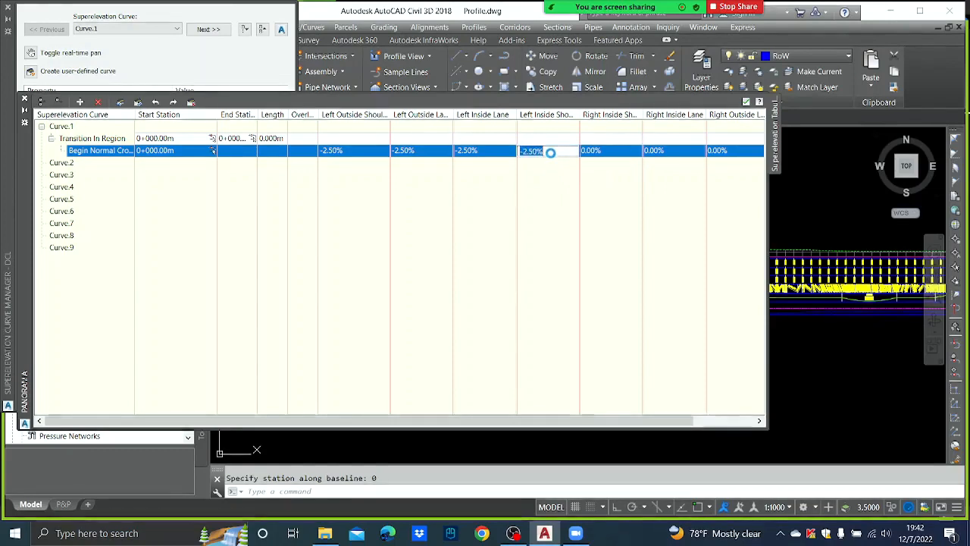
{"action": "left_click", "coordinate": [607, 150]}
{"action": "type", "text": "-2.50%"}
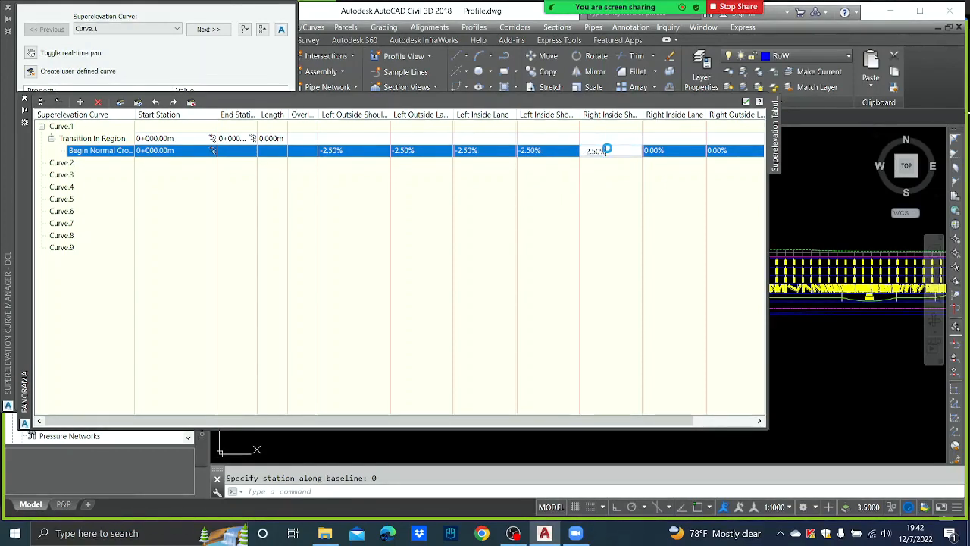
{"action": "left_click", "coordinate": [657, 150]}
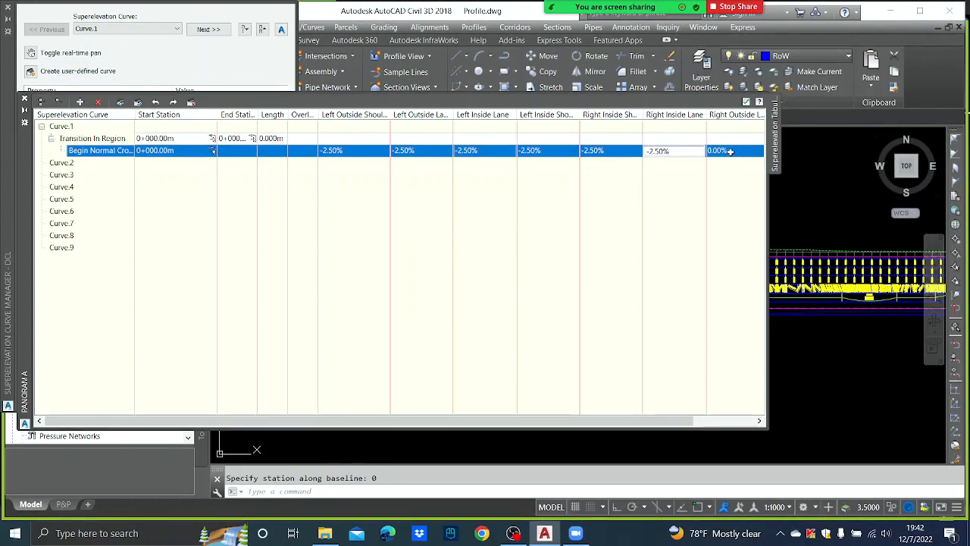
{"action": "left_click", "coordinate": [728, 151]}
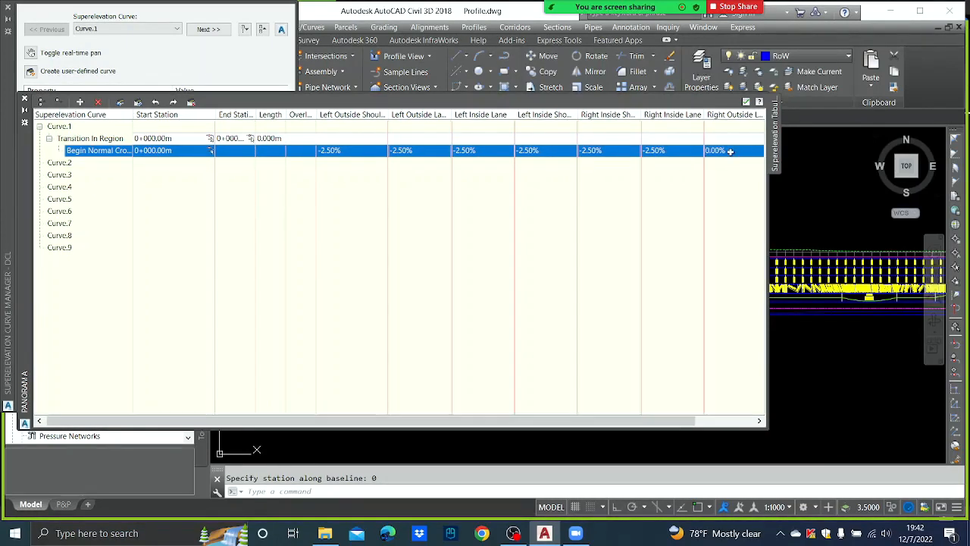
{"action": "key", "text": "ctrl+v"}
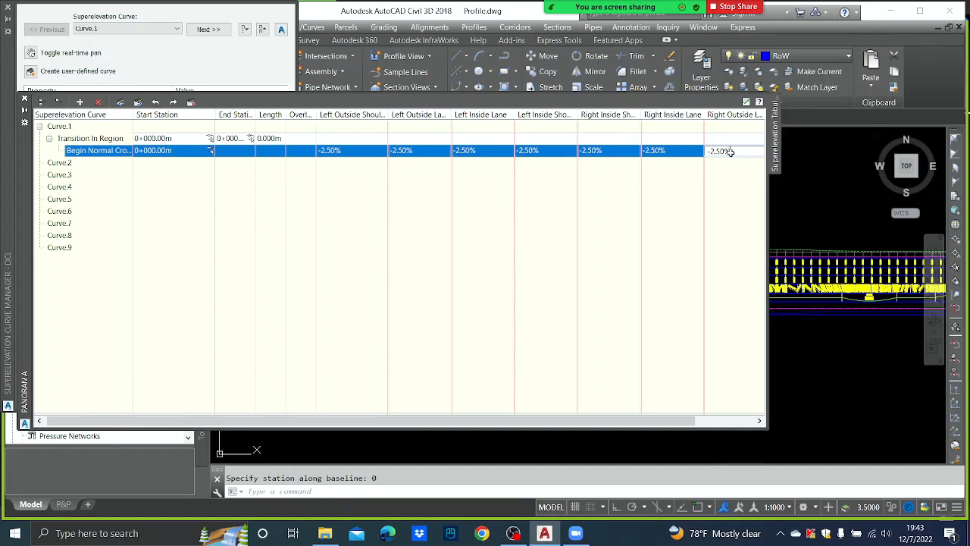
{"action": "left_click", "coordinate": [663, 296]}
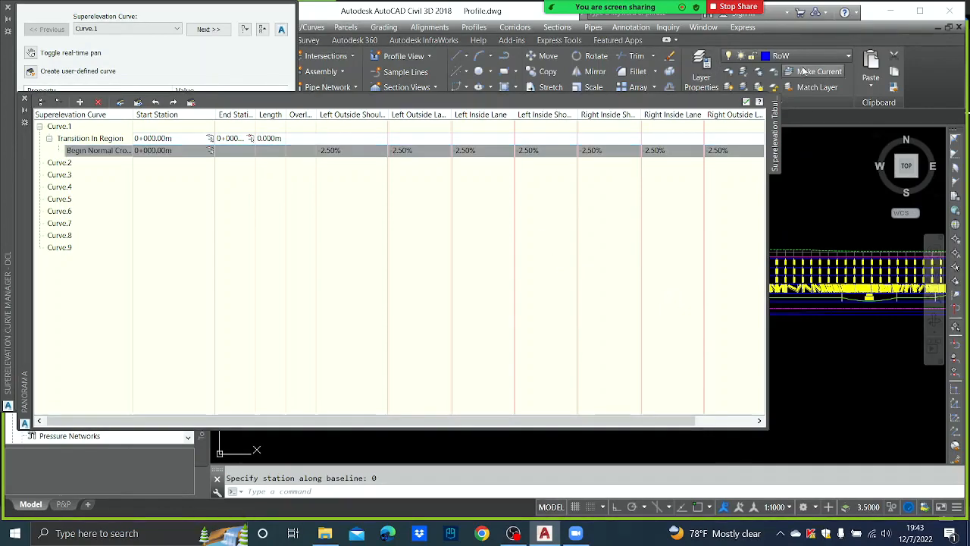
{"action": "left_click", "coordinate": [746, 101]}
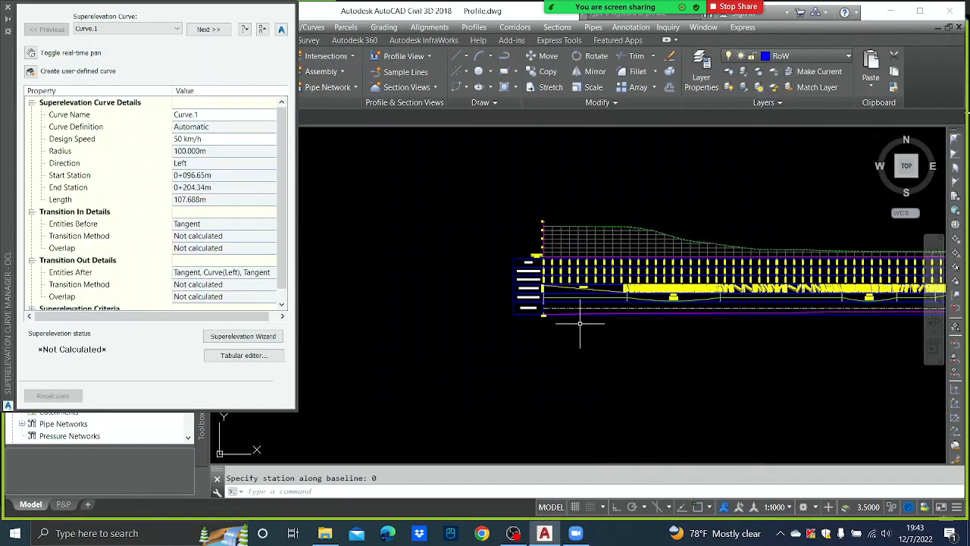
Check the end station in the profile view's bands and add a manual superelevation station to Curve.9 at 1044.94 along the baseline
{"action": "scroll", "coordinate": [546, 307], "scroll_direction": "up", "scroll_amount": 5}
{"action": "scroll", "coordinate": [503, 286], "scroll_direction": "down", "scroll_amount": 6}
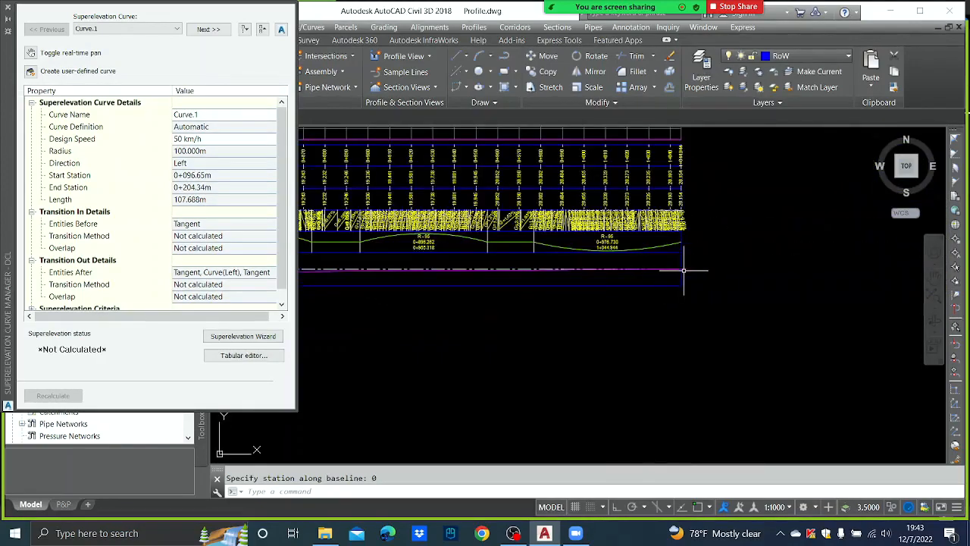
{"action": "middle_click_drag", "start_coordinate": [681, 256], "coordinate": [674, 301]}
{"action": "scroll", "coordinate": [673, 201], "scroll_direction": "up", "scroll_amount": 4}
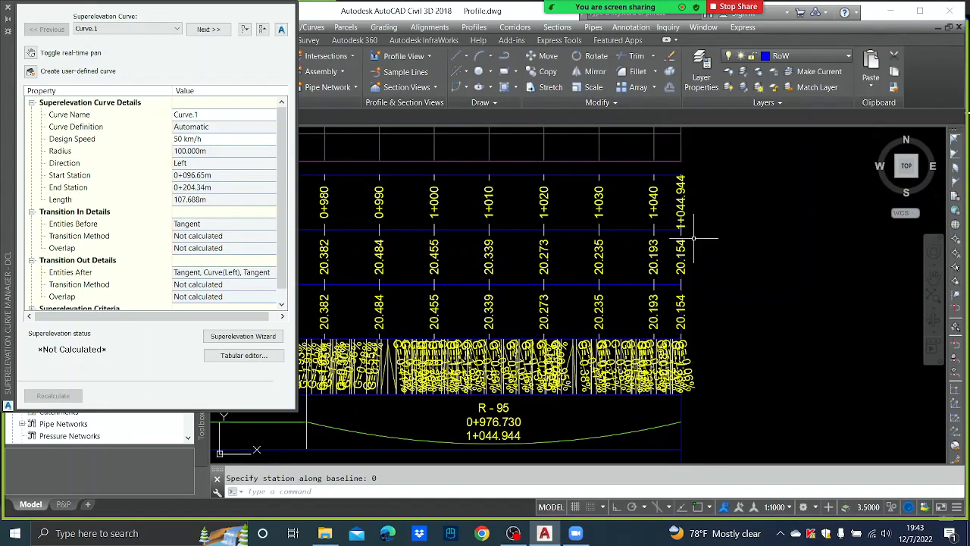
{"action": "left_click", "coordinate": [243, 355]}
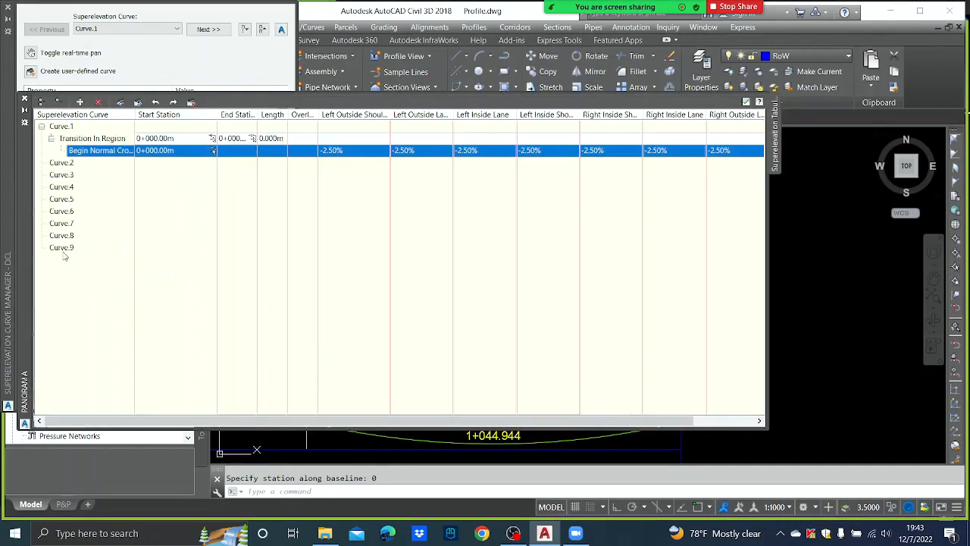
{"action": "left_click", "coordinate": [65, 254]}
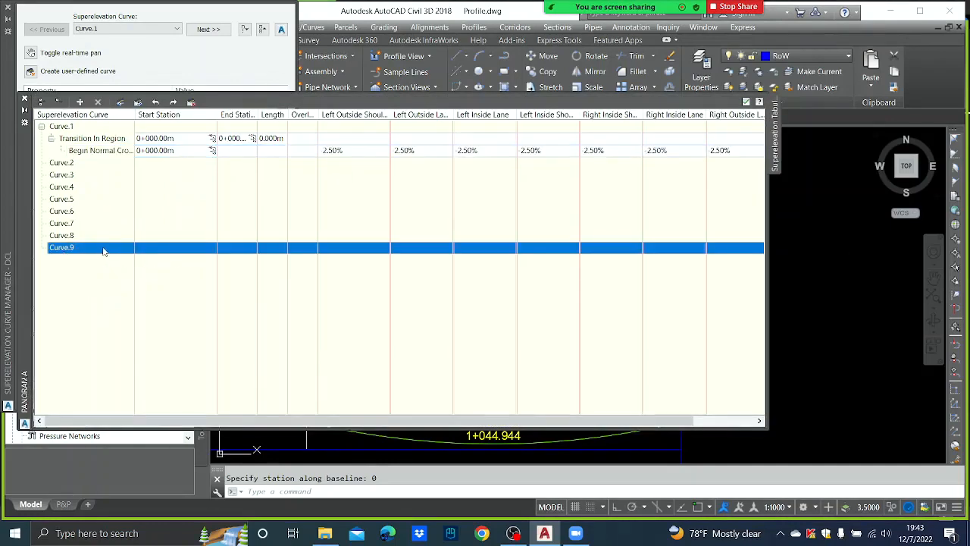
{"action": "right_click", "coordinate": [89, 252]}
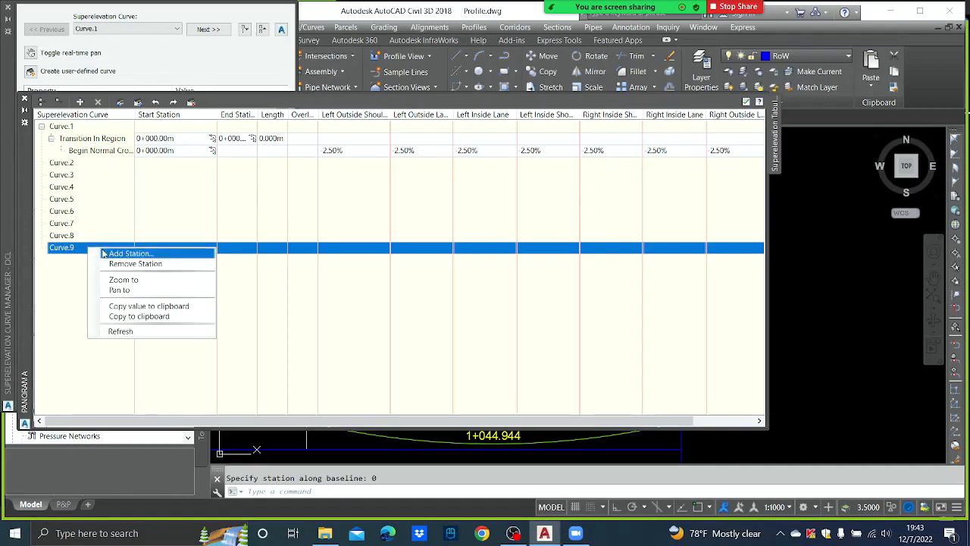
{"action": "left_click", "coordinate": [110, 254]}
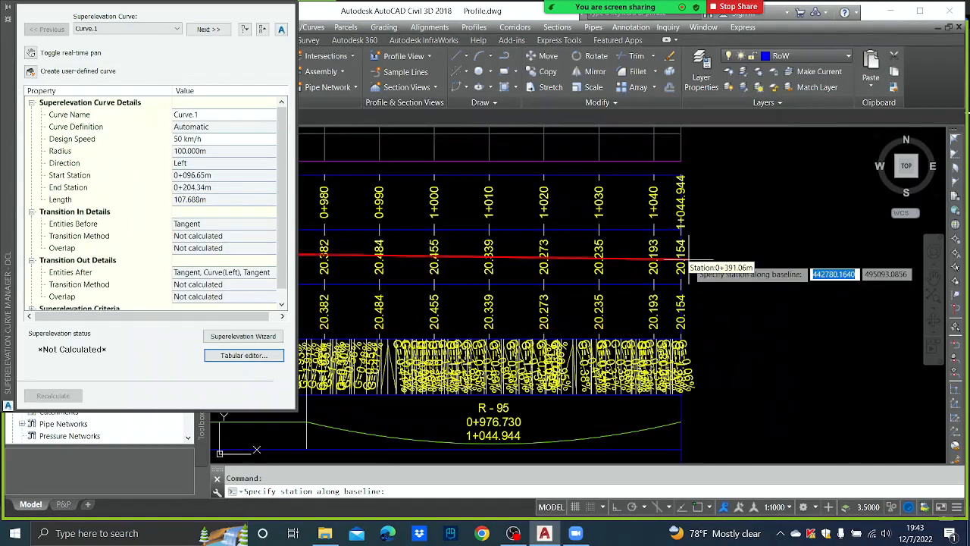
{"action": "type", "text": "1044"}
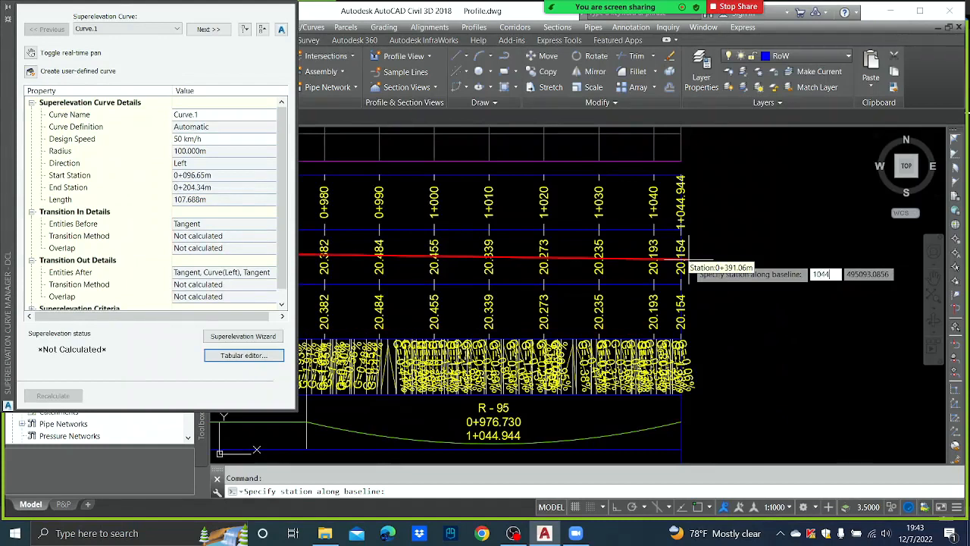
{"action": "type", "text": ".94"}
{"action": "key", "text": "Return"}
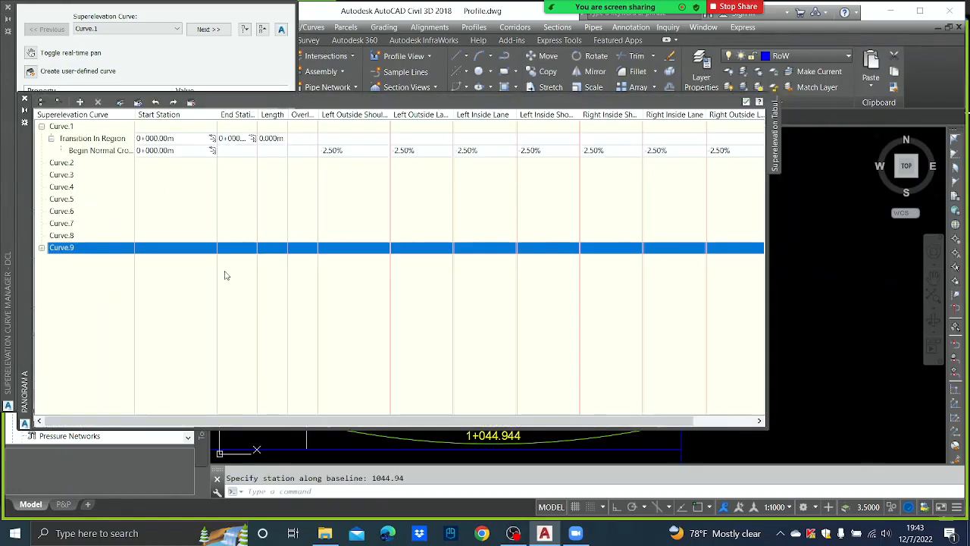
Expand Curve.9's transition-out region and assign the End Normal Crown critical station to its manual station at 1+044.94
{"action": "left_click", "coordinate": [41, 249]}
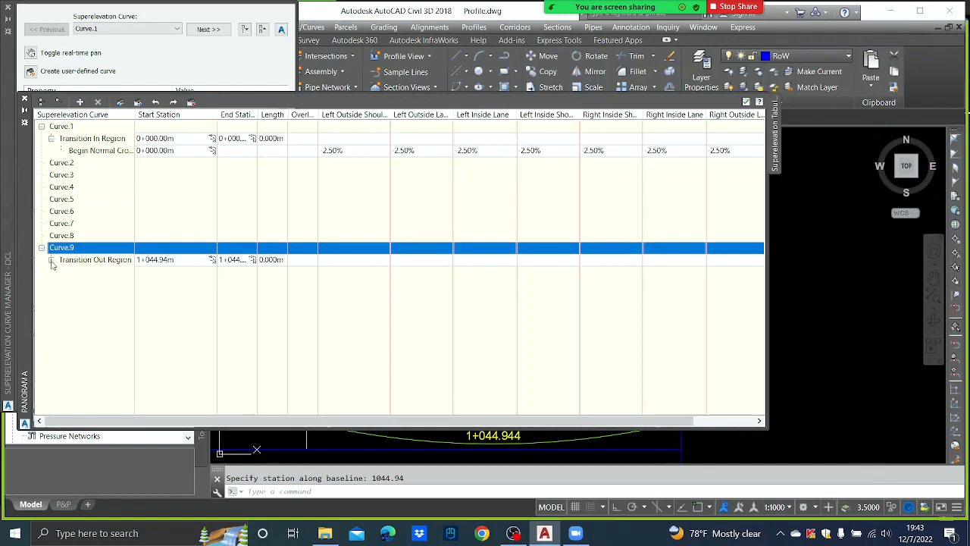
{"action": "left_click", "coordinate": [51, 260]}
{"action": "left_click", "coordinate": [93, 272]}
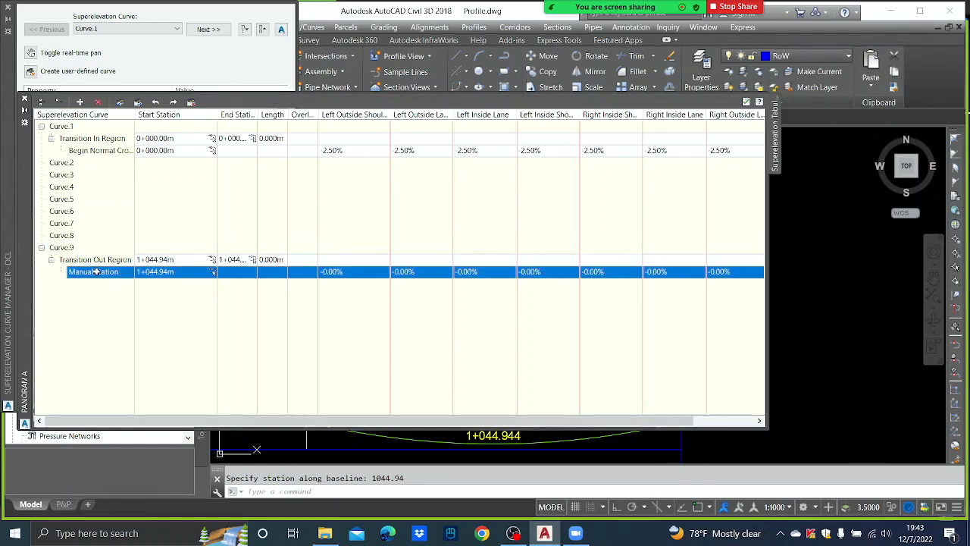
{"action": "right_click", "coordinate": [102, 272]}
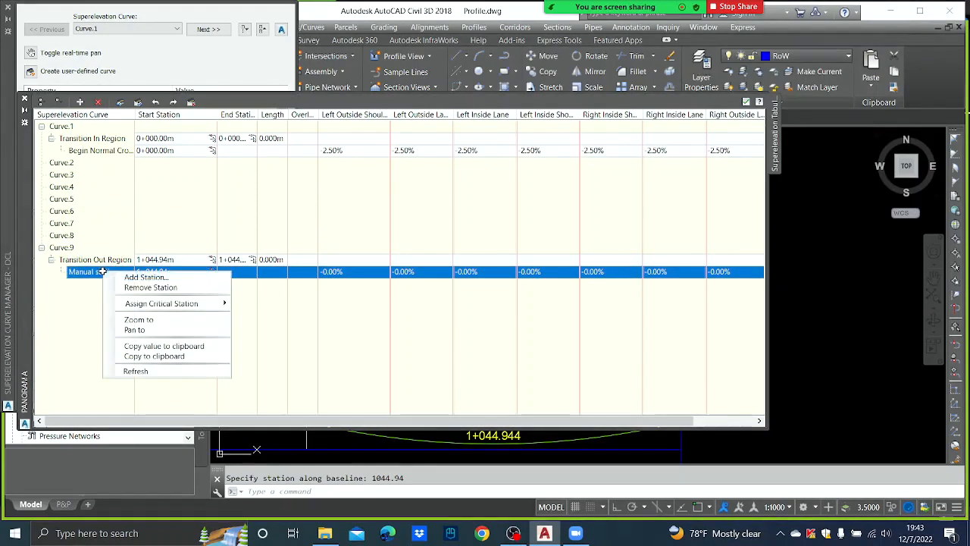
{"action": "mouse_move", "coordinate": [167, 303]}
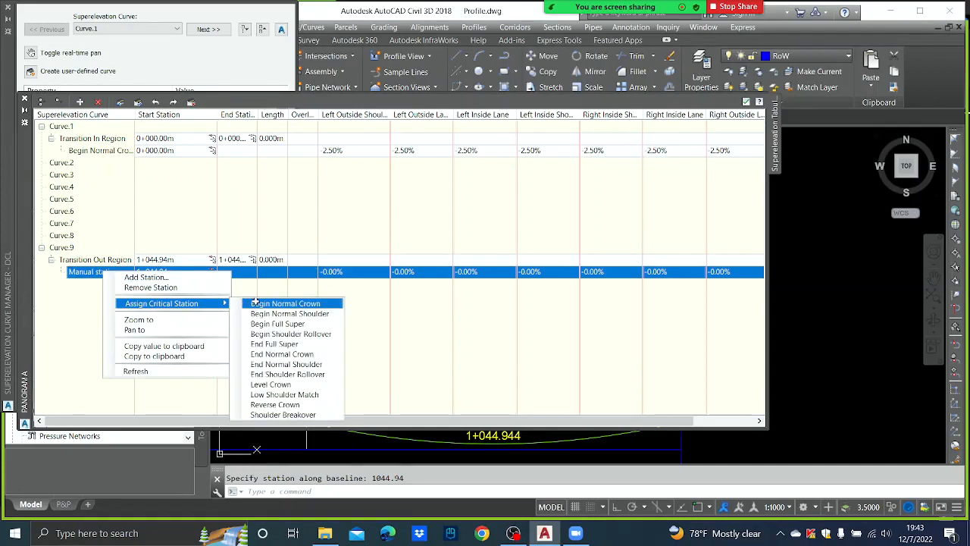
{"action": "left_click", "coordinate": [292, 356]}
Try to set the 1+044.94 station's Left Outside Shoulder slope to -2.5%, and close the tabular editor
{"action": "left_click", "coordinate": [343, 275]}
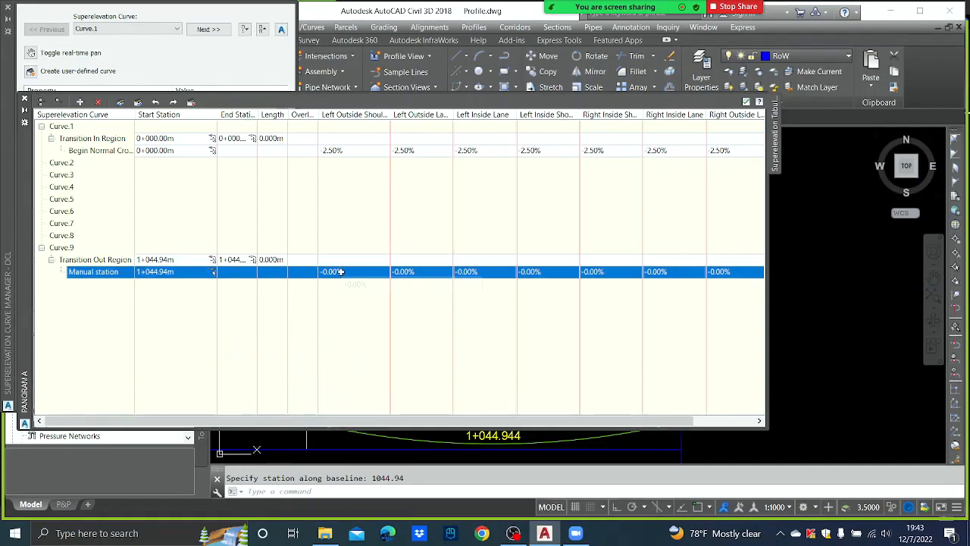
{"action": "type", "text": "-2.5"}
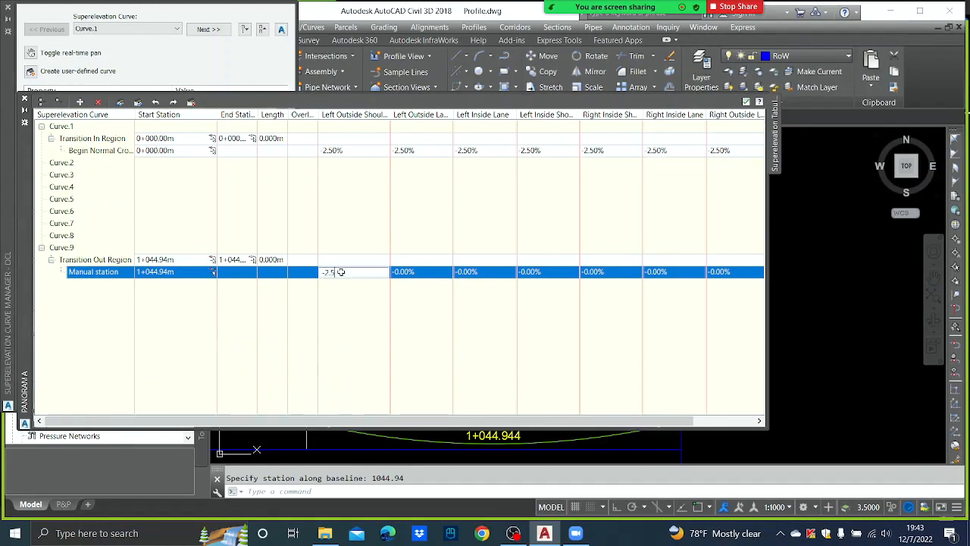
{"action": "left_click", "coordinate": [392, 368]}
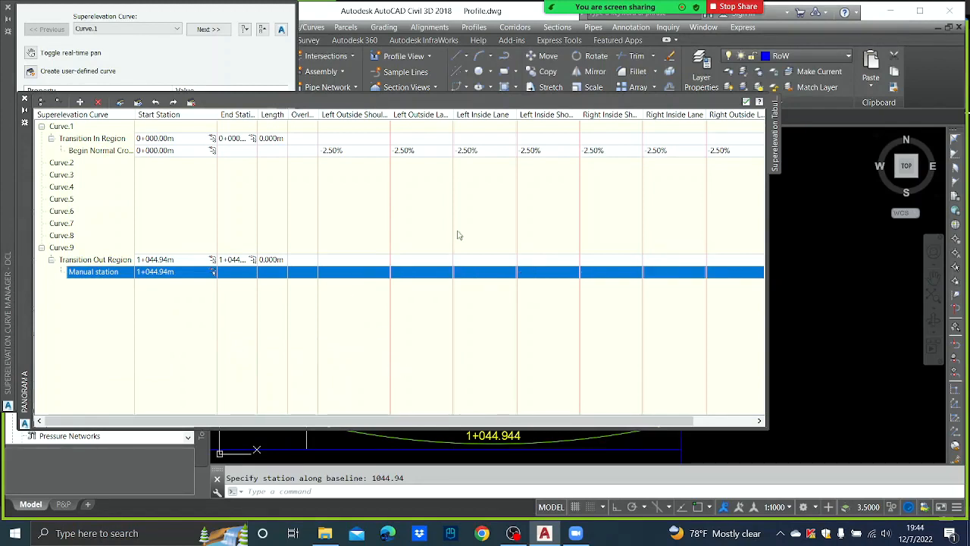
{"action": "left_click", "coordinate": [746, 102]}
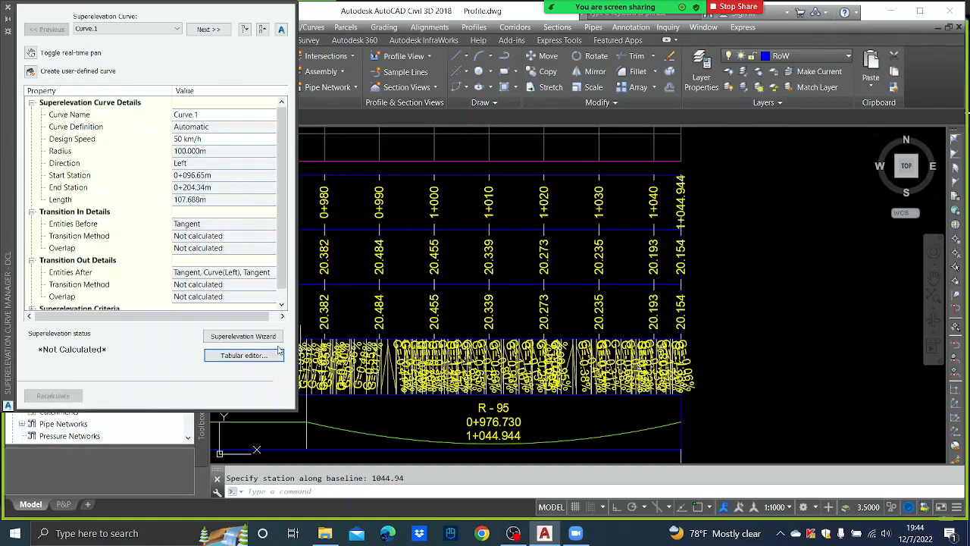
Reopen the tabular editor and set End Normal Crown's four left-side shoulder and lane slopes to -2.5%
{"action": "left_click", "coordinate": [257, 355]}
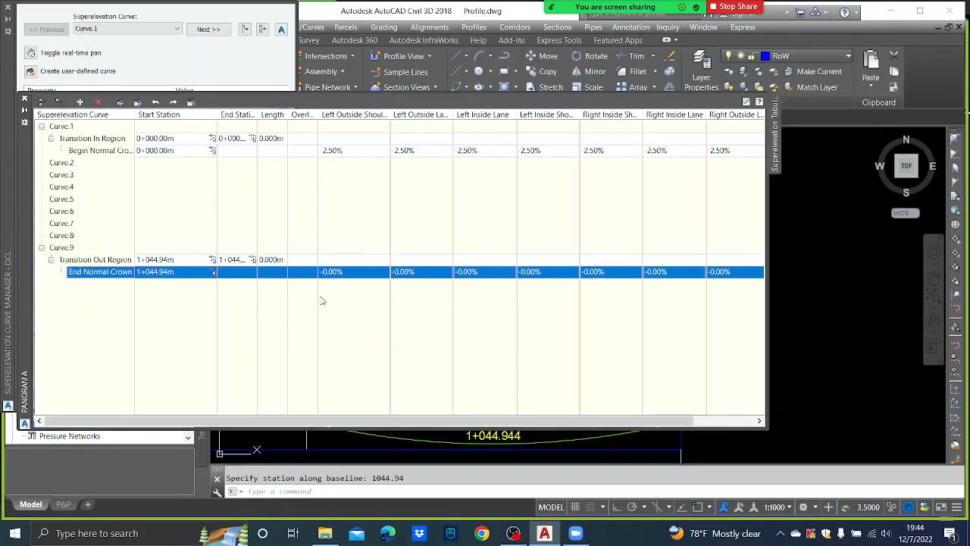
{"action": "left_click", "coordinate": [341, 270]}
{"action": "type", "text": "-2.5"}
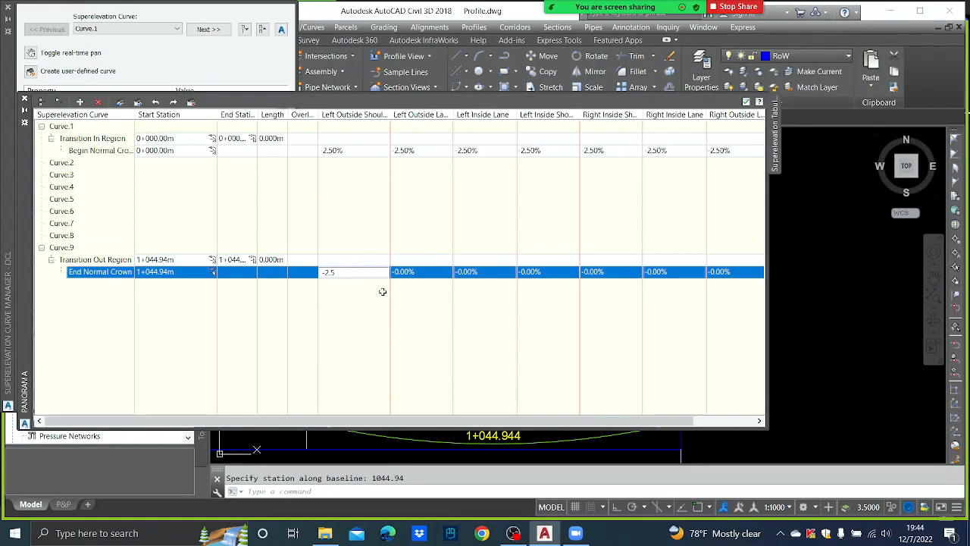
{"action": "key", "text": "ctrl+a"}
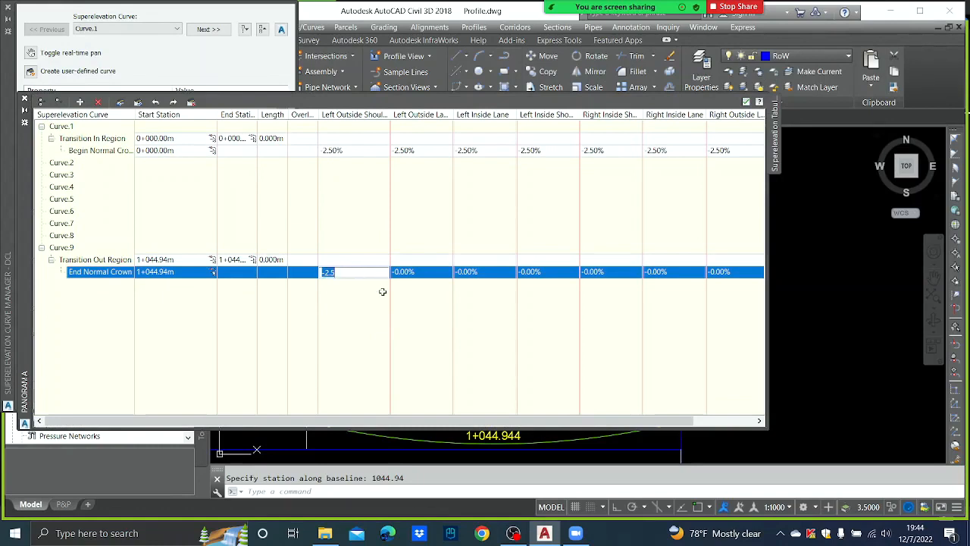
{"action": "left_click", "coordinate": [420, 272]}
{"action": "type", "text": "-2.5"}
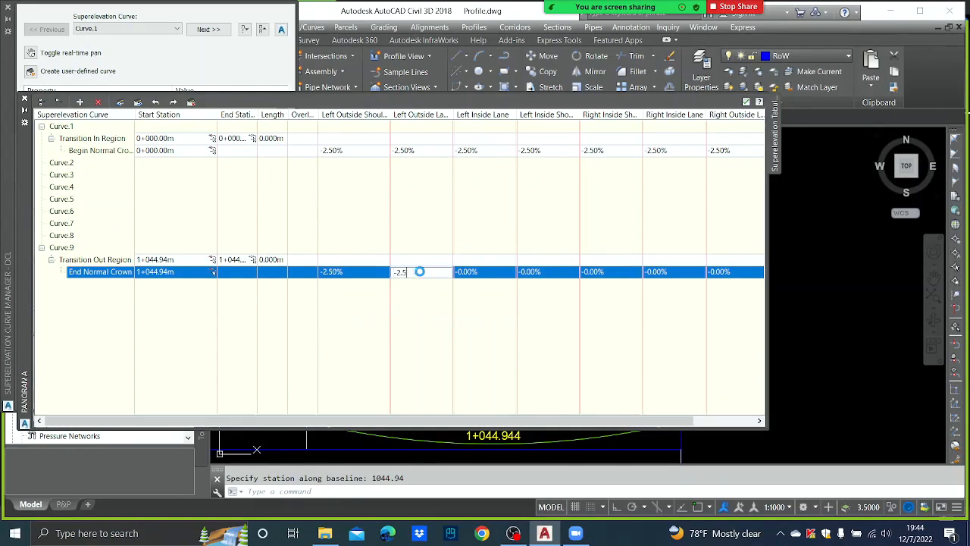
{"action": "left_click", "coordinate": [478, 270]}
{"action": "type", "text": "-2.5"}
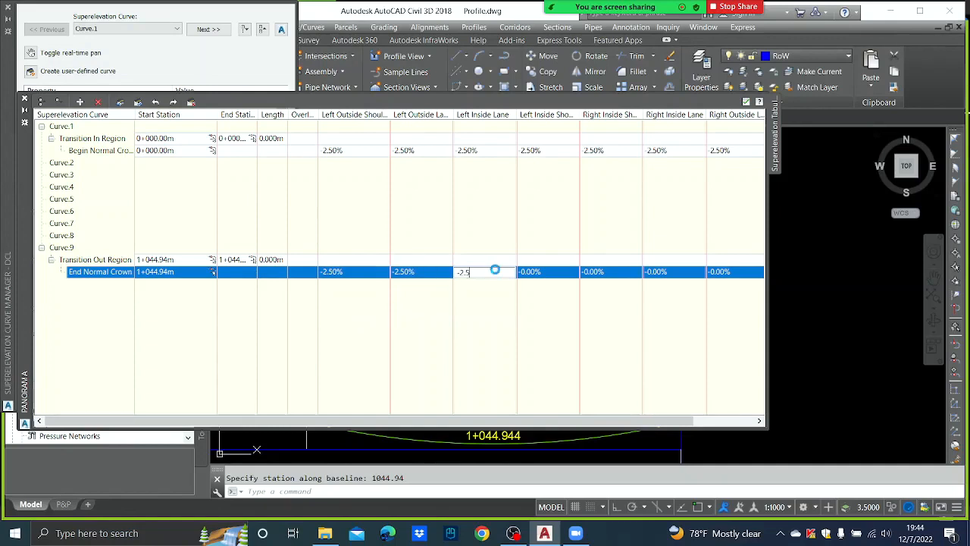
{"action": "left_click", "coordinate": [553, 271]}
{"action": "type", "text": "-2.5"}
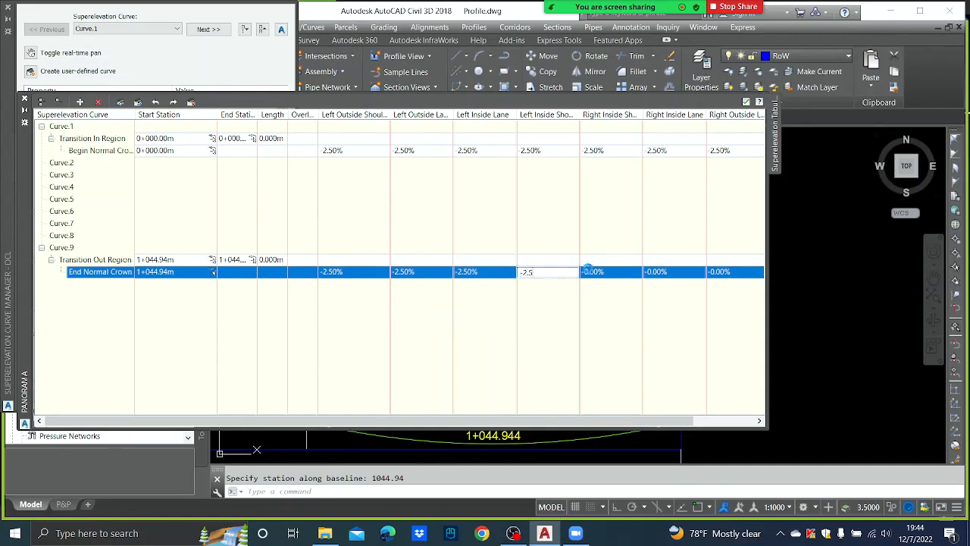
Set End Normal Crown's Right Inside Shoulder, Right Inside Lane and Right Outside Lane slopes to -2.5%
{"action": "left_click", "coordinate": [595, 270]}
{"action": "type", "text": "-2.5"}
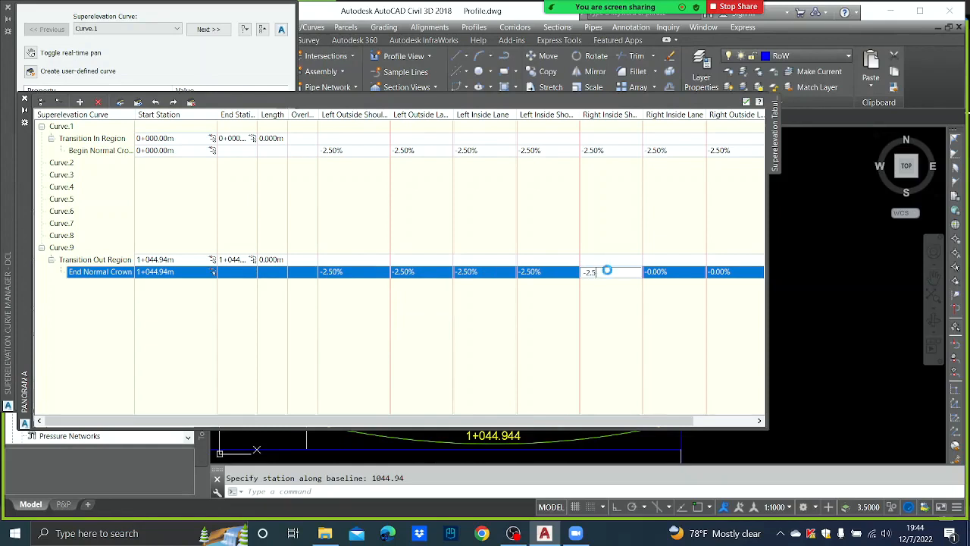
{"action": "left_click", "coordinate": [675, 271]}
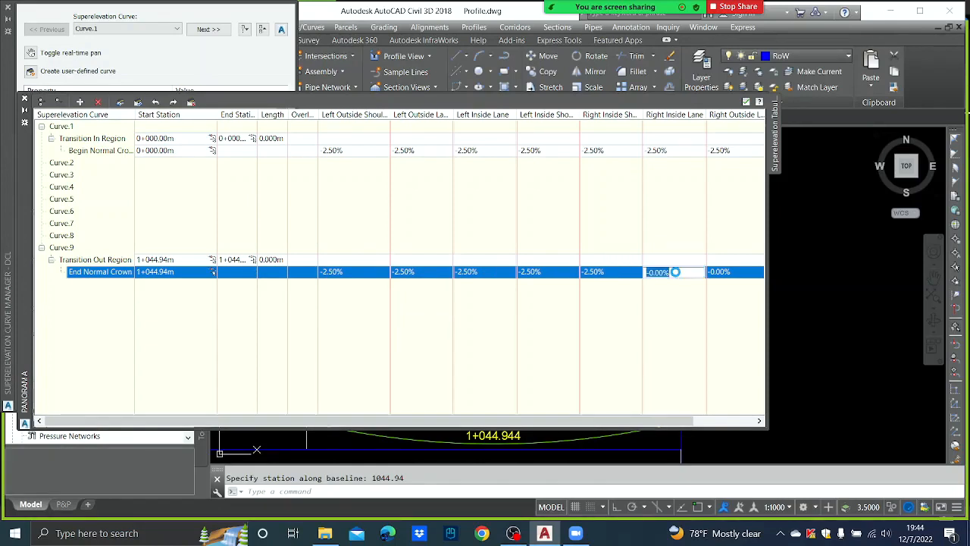
{"action": "type", "text": "-2.5"}
{"action": "left_click", "coordinate": [728, 271]}
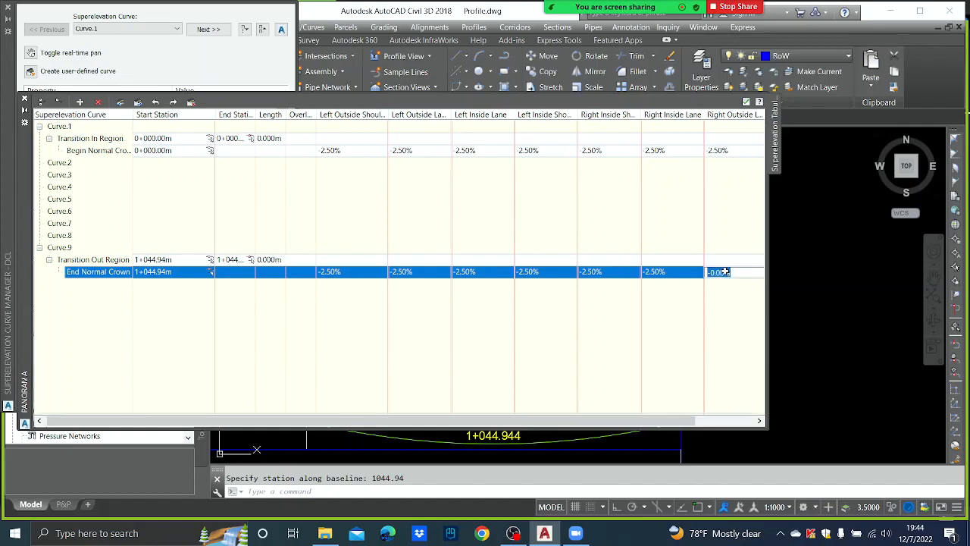
{"action": "type", "text": "-2.5"}
Set the Right Outside Shoulder slope to -2.5% for both Begin and End Normal Crown, and close the tabular editor
{"action": "left_click", "coordinate": [667, 421]}
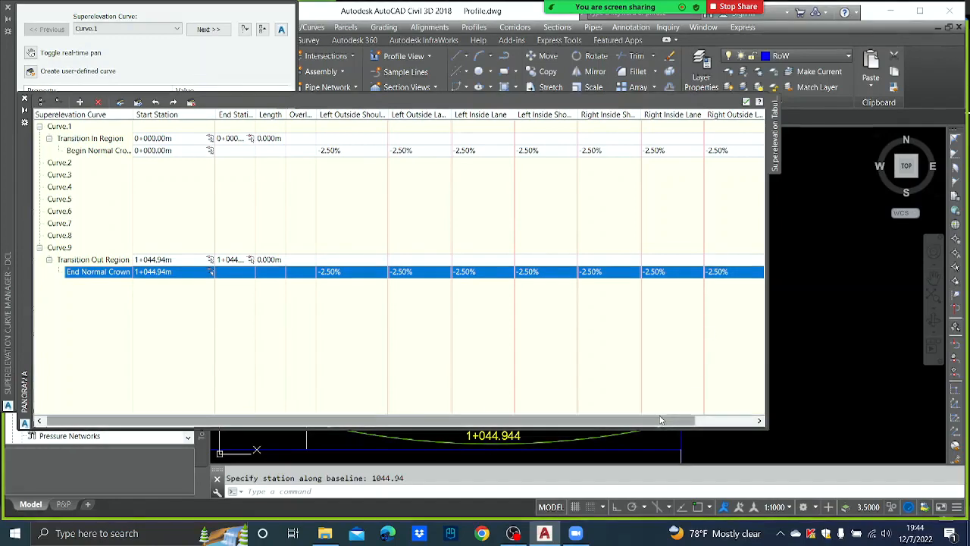
{"action": "left_click_drag", "start_coordinate": [660, 420], "coordinate": [718, 420]}
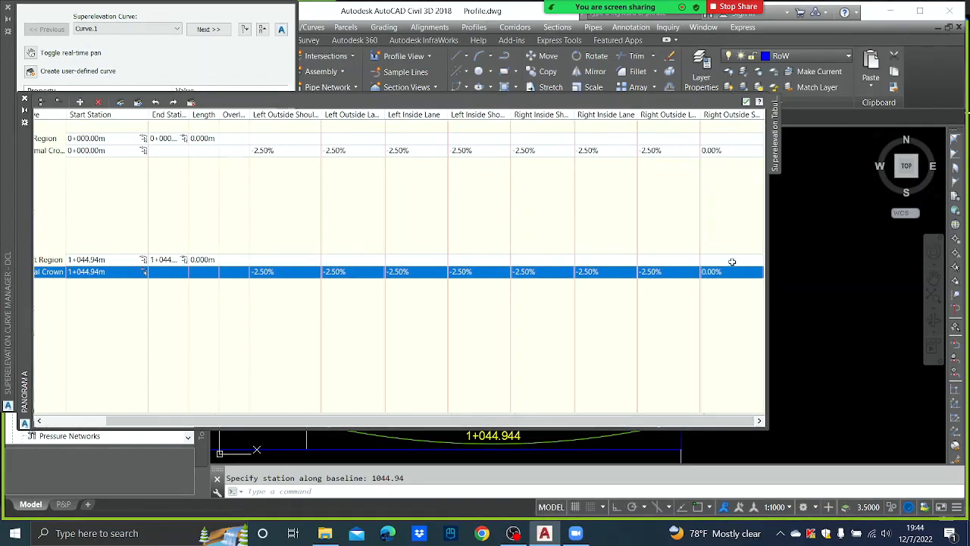
{"action": "left_click", "coordinate": [717, 152]}
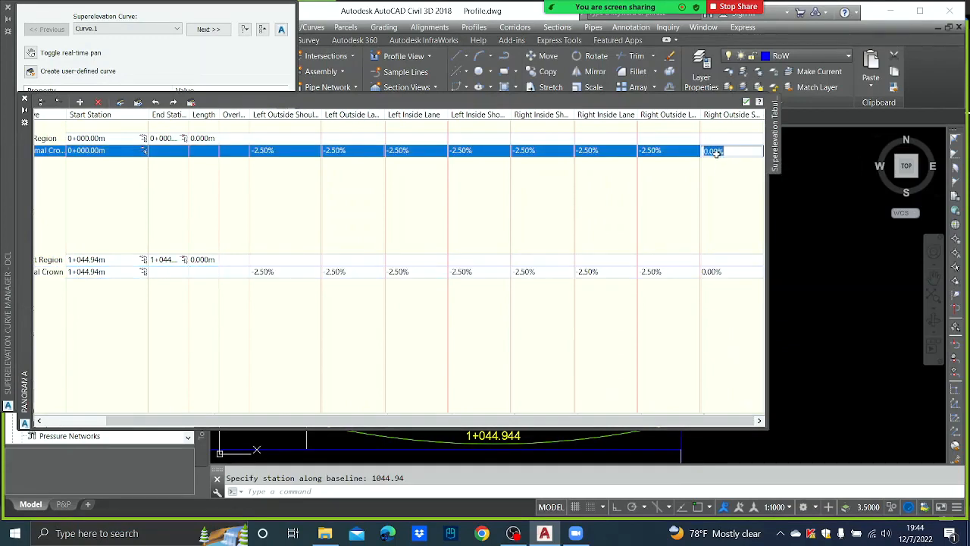
{"action": "type", "text": "-2.5"}
{"action": "left_click", "coordinate": [717, 273]}
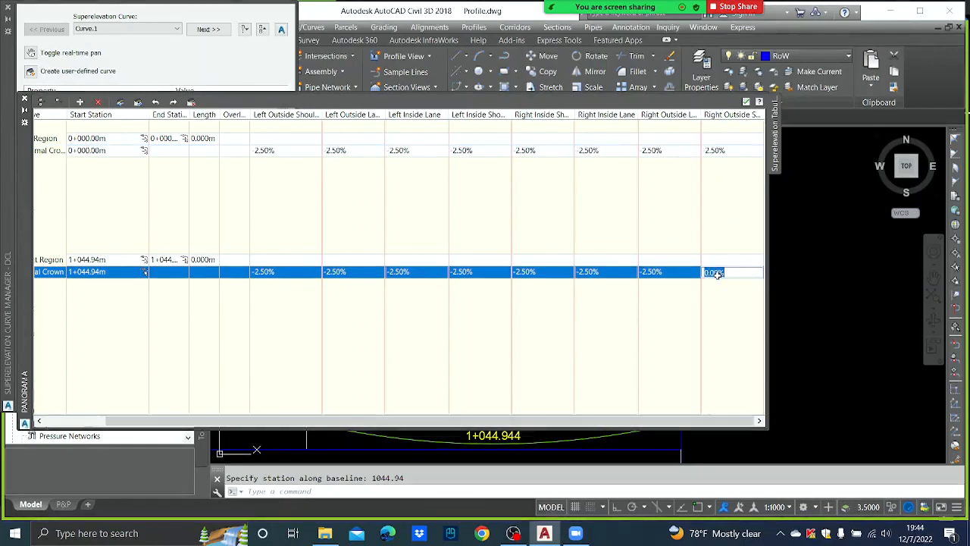
{"action": "type", "text": "-2.5"}
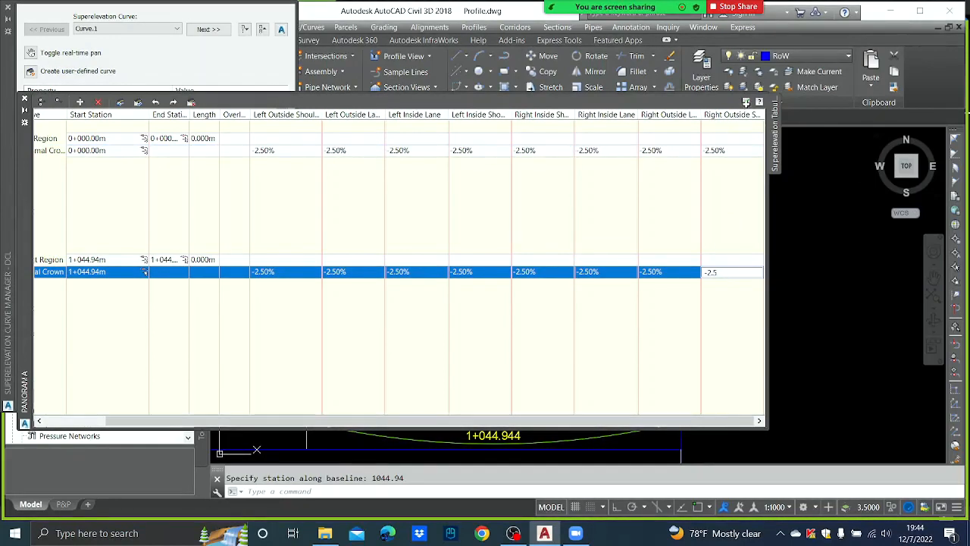
{"action": "left_click", "coordinate": [746, 103]}
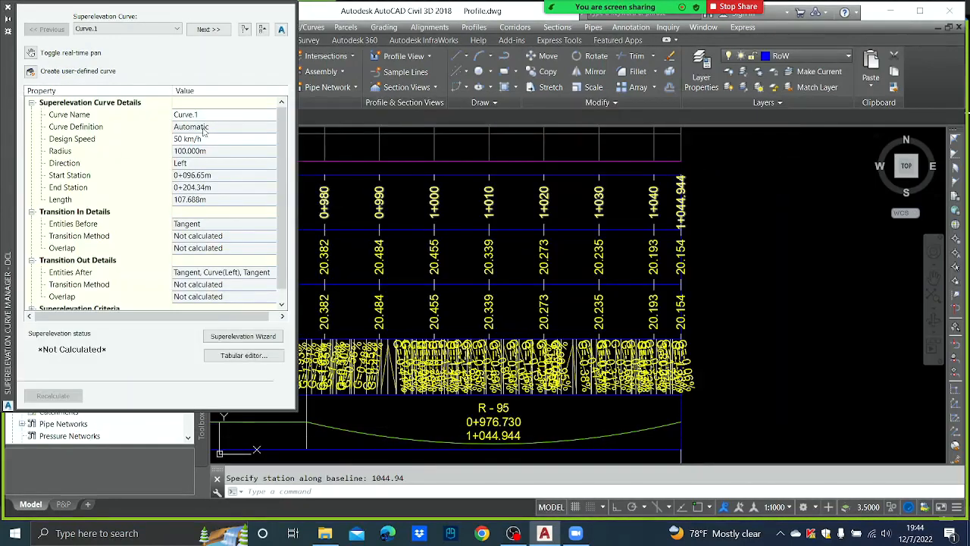
Examine the R-350 curve's start and end stations in the profile view's horizontal geometry band
{"action": "scroll", "coordinate": [591, 273], "scroll_direction": "down", "scroll_amount": 5}
{"action": "scroll", "coordinate": [603, 340], "scroll_direction": "up", "scroll_amount": 5}
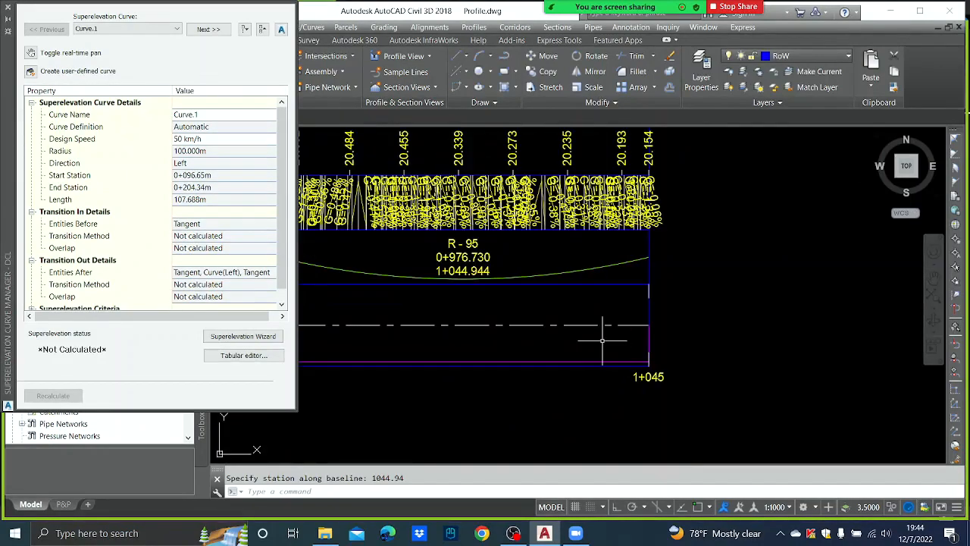
{"action": "scroll", "coordinate": [596, 333], "scroll_direction": "down", "scroll_amount": 6}
{"action": "middle_click_drag", "start_coordinate": [324, 347], "coordinate": [667, 321]}
{"action": "scroll", "coordinate": [599, 319], "scroll_direction": "up", "scroll_amount": 2}
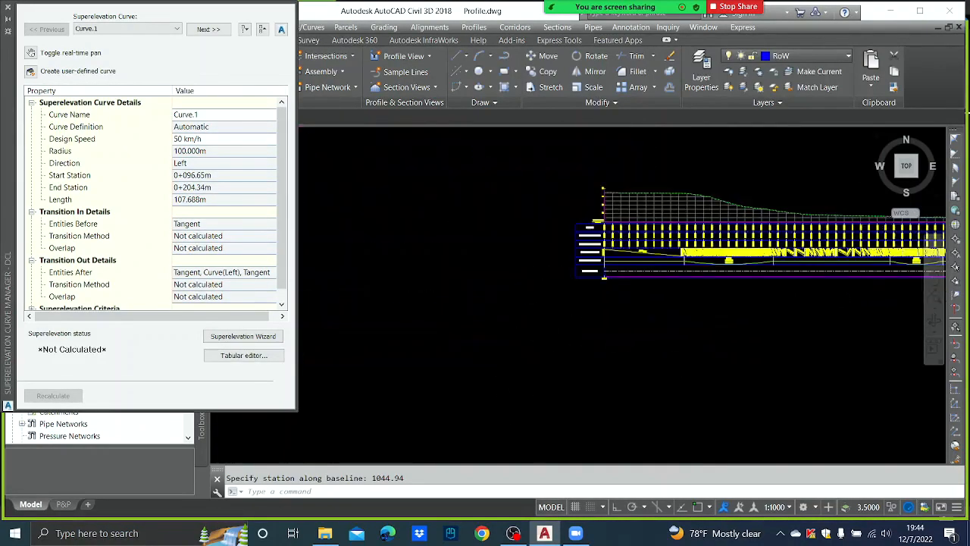
{"action": "scroll", "coordinate": [523, 308], "scroll_direction": "up", "scroll_amount": 3}
{"action": "scroll", "coordinate": [693, 269], "scroll_direction": "down", "scroll_amount": 2}
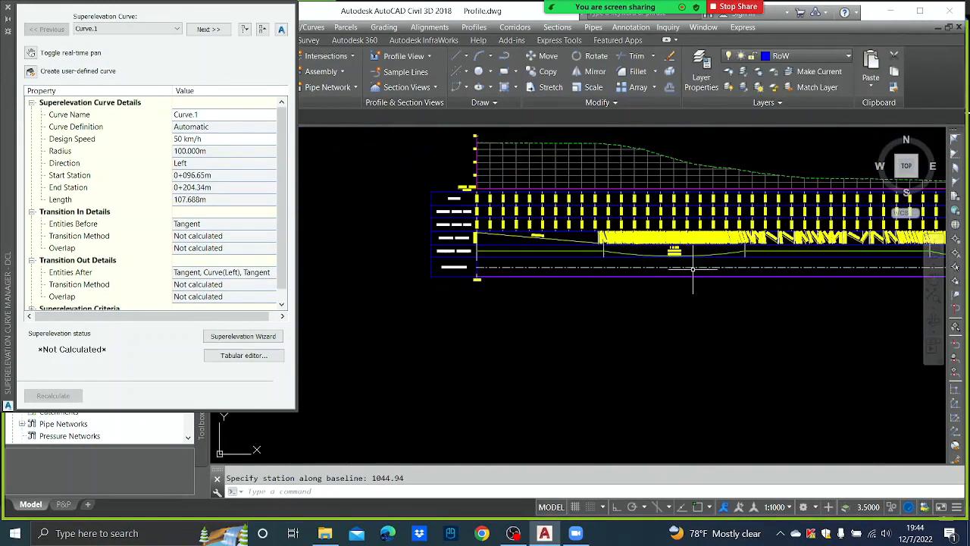
{"action": "scroll", "coordinate": [693, 269], "scroll_direction": "up", "scroll_amount": 6}
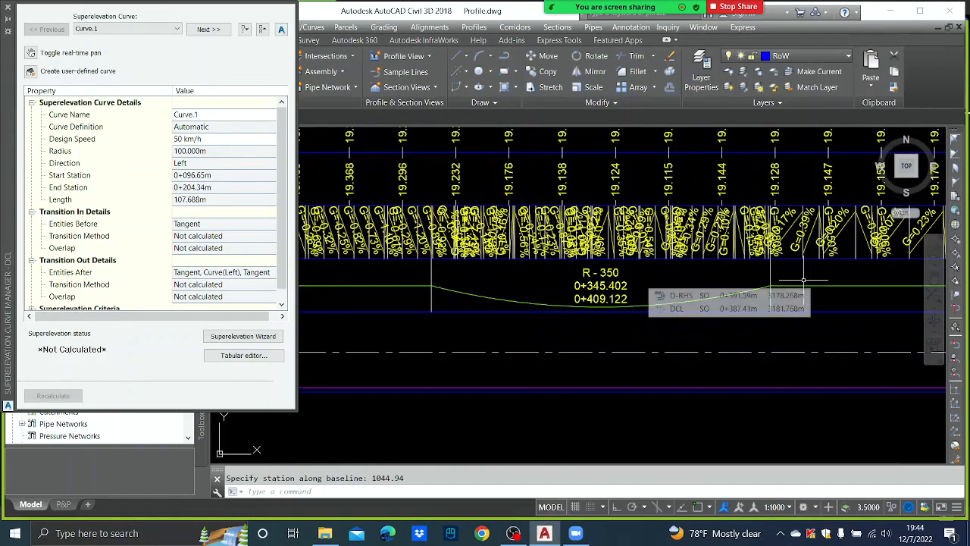
{"action": "scroll", "coordinate": [804, 280], "scroll_direction": "down", "scroll_amount": 5}
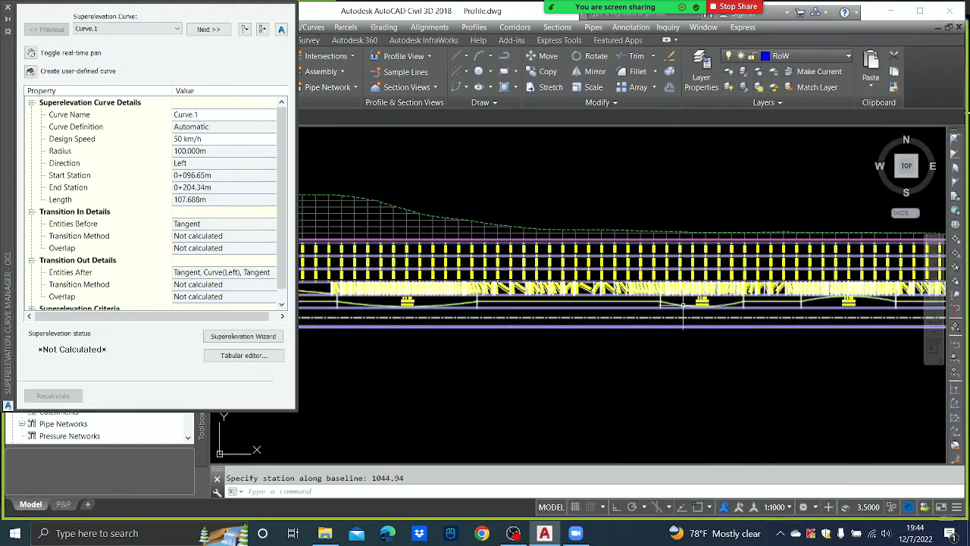
{"action": "scroll", "coordinate": [685, 296], "scroll_direction": "up", "scroll_amount": 3}
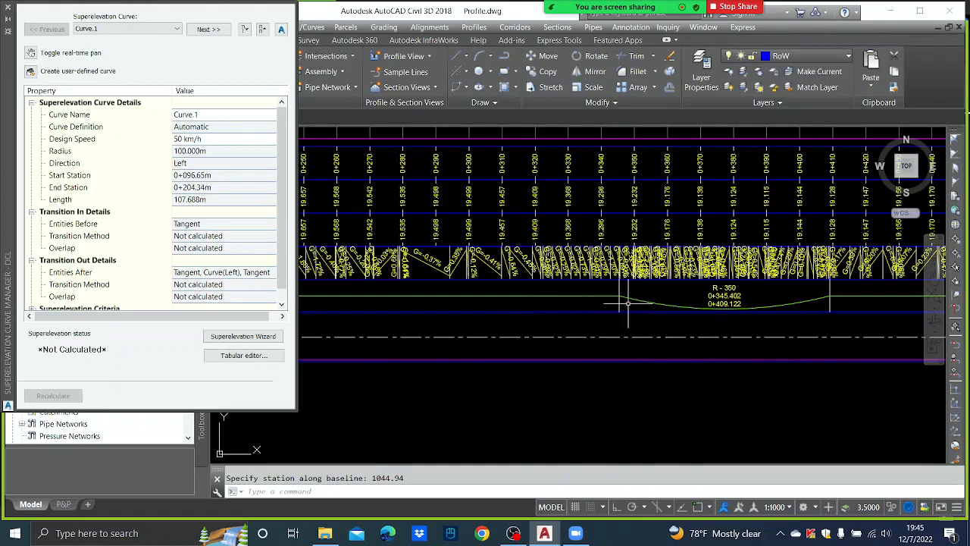
{"action": "scroll", "coordinate": [623, 294], "scroll_direction": "up", "scroll_amount": 4}
{"action": "scroll", "coordinate": [574, 289], "scroll_direction": "down", "scroll_amount": 3}
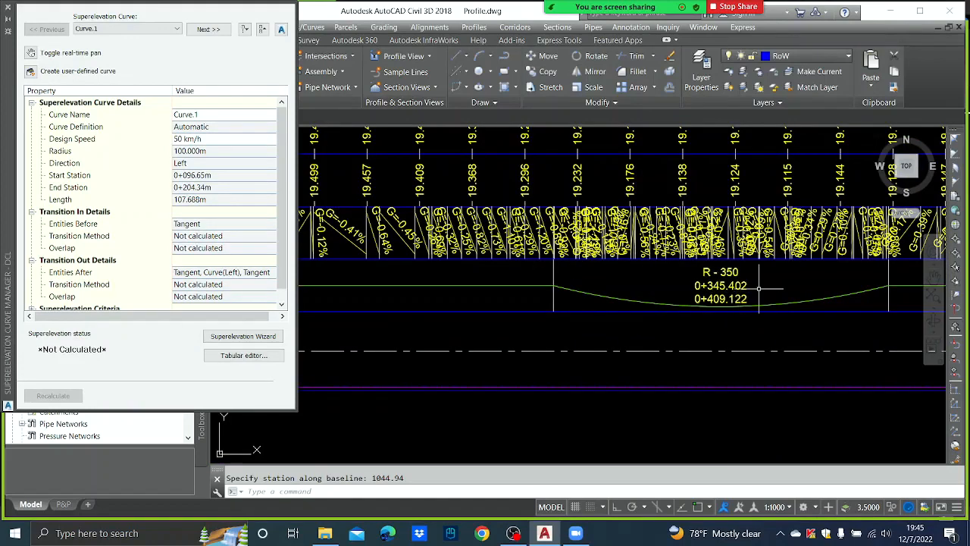
{"action": "mouse_move", "coordinate": [759, 289]}
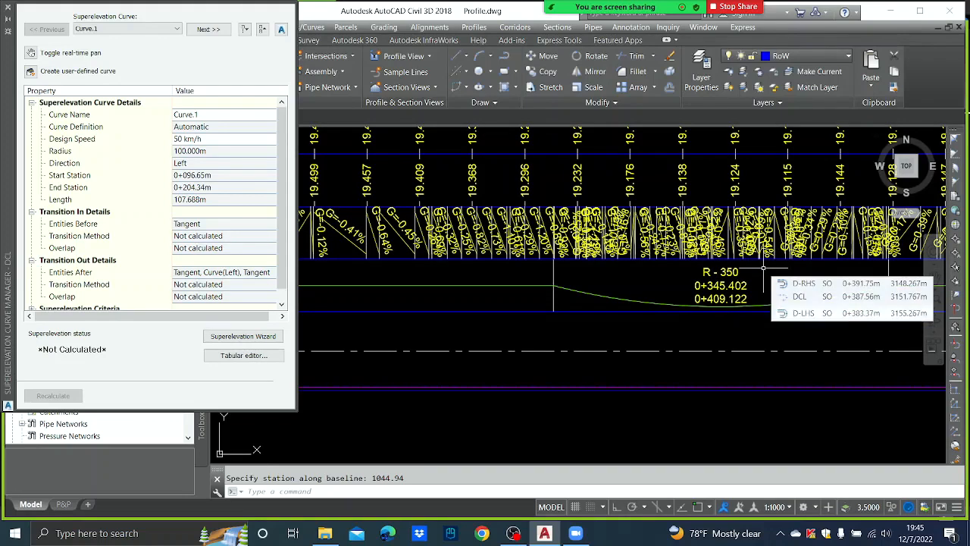
{"action": "scroll", "coordinate": [736, 262], "scroll_direction": "up", "scroll_amount": 2}
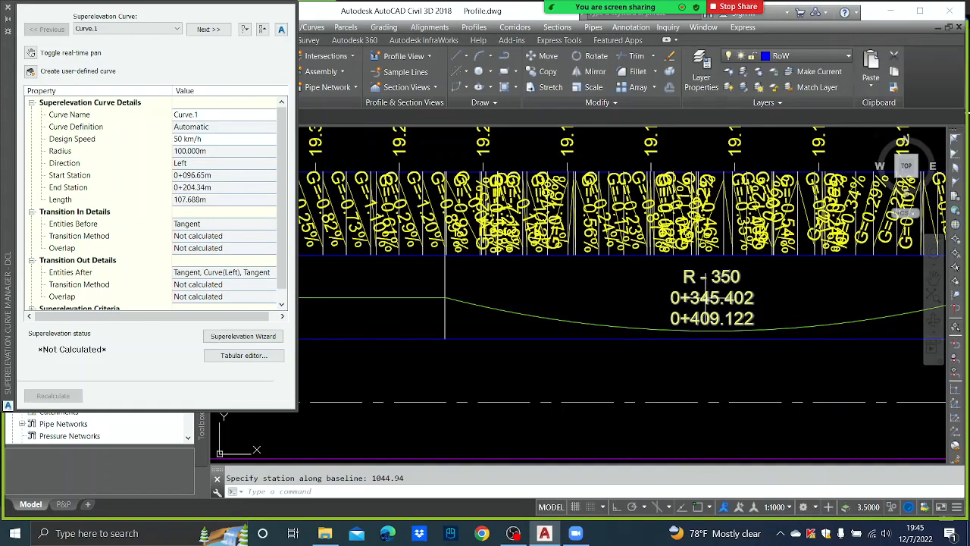
{"action": "scroll", "coordinate": [708, 299], "scroll_direction": "down", "scroll_amount": 1}
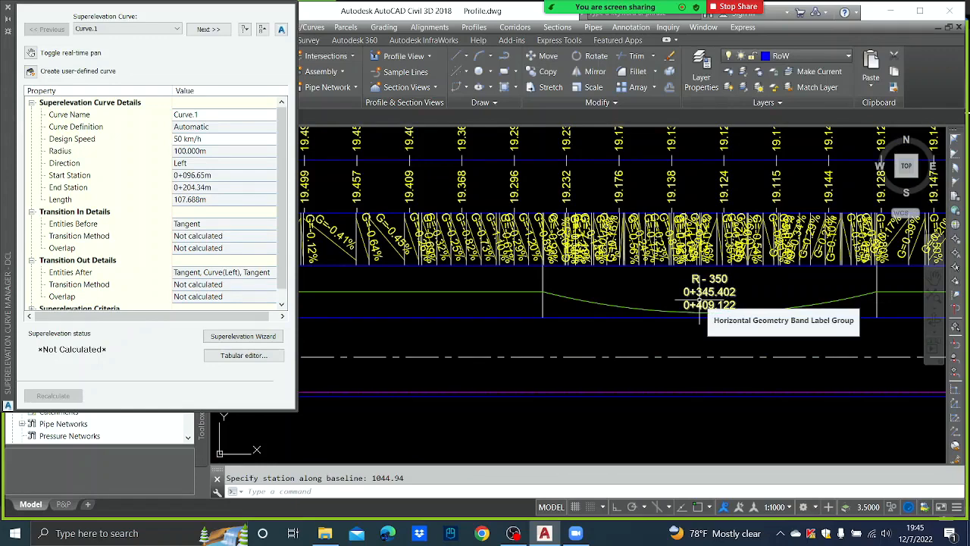
Reopen the tabular editor and add a manual superelevation station to Curve.3 at 329 along the baseline
{"action": "left_click", "coordinate": [245, 361]}
{"action": "left_click", "coordinate": [60, 176]}
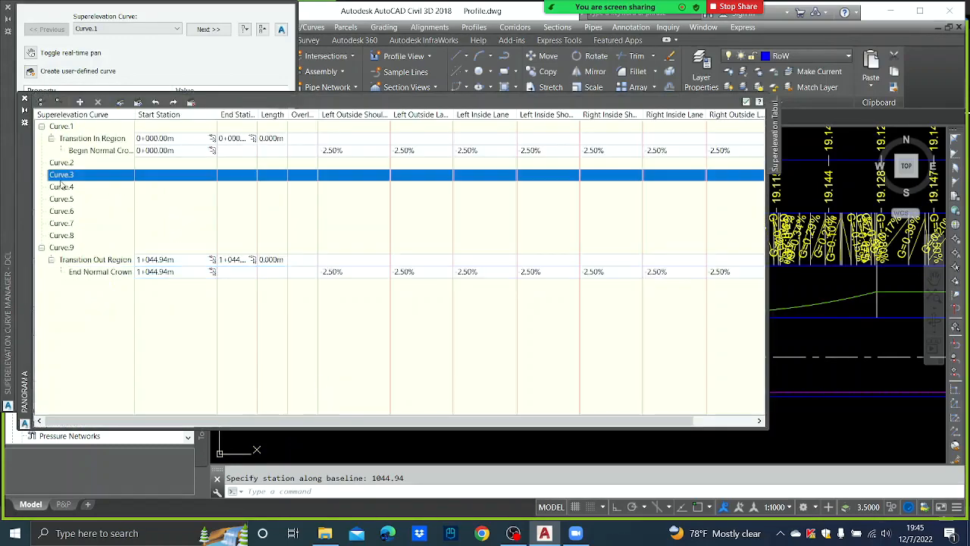
{"action": "right_click", "coordinate": [61, 176]}
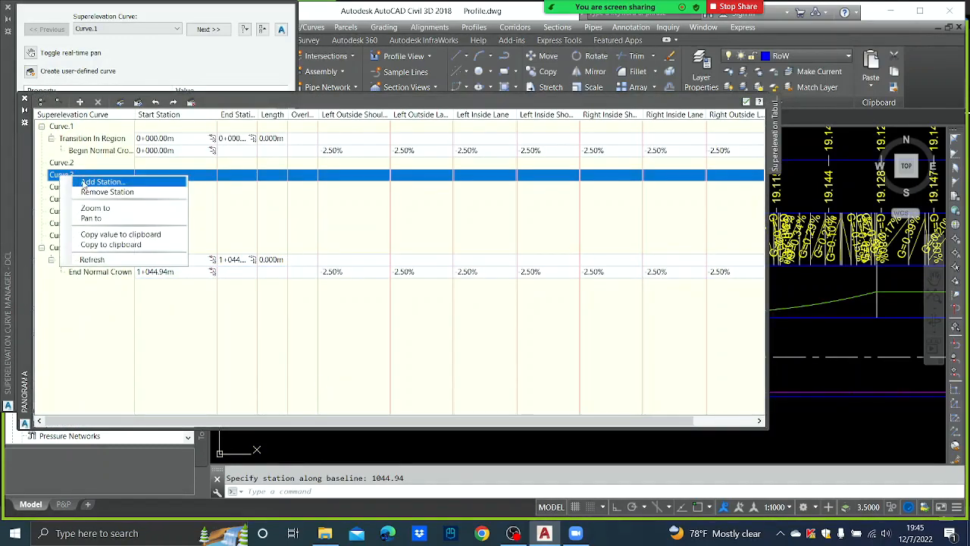
{"action": "left_click", "coordinate": [82, 182]}
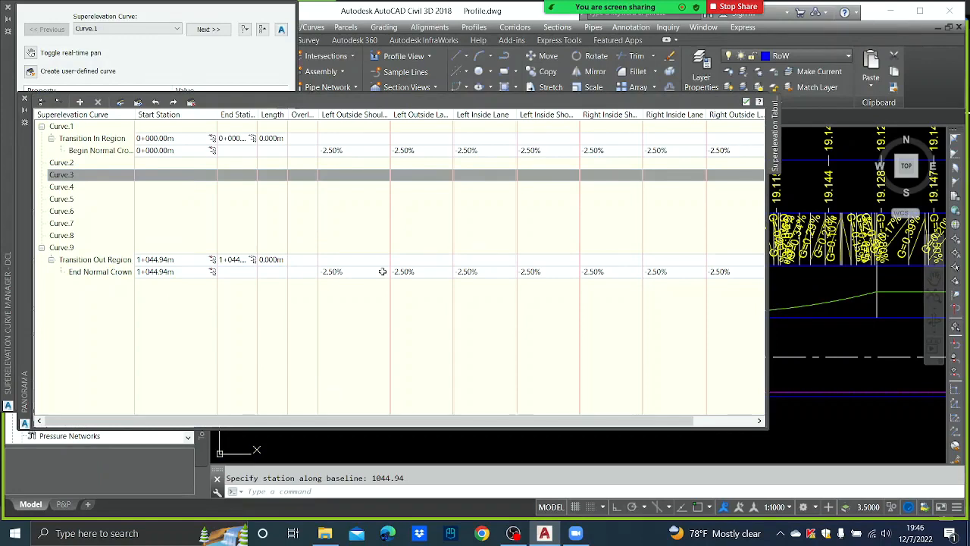
{"action": "type", "text": "3"}
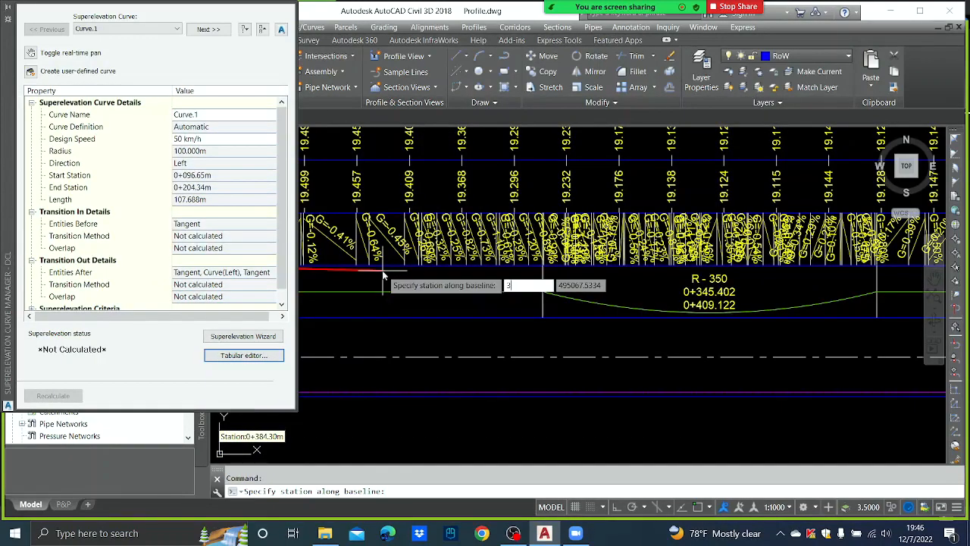
{"action": "type", "text": "2"}
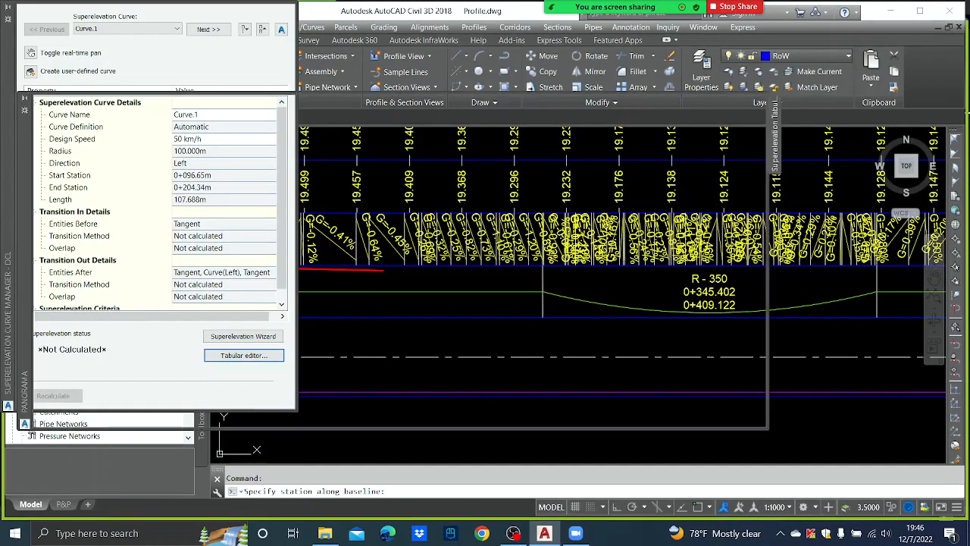
{"action": "key", "text": "Return"}
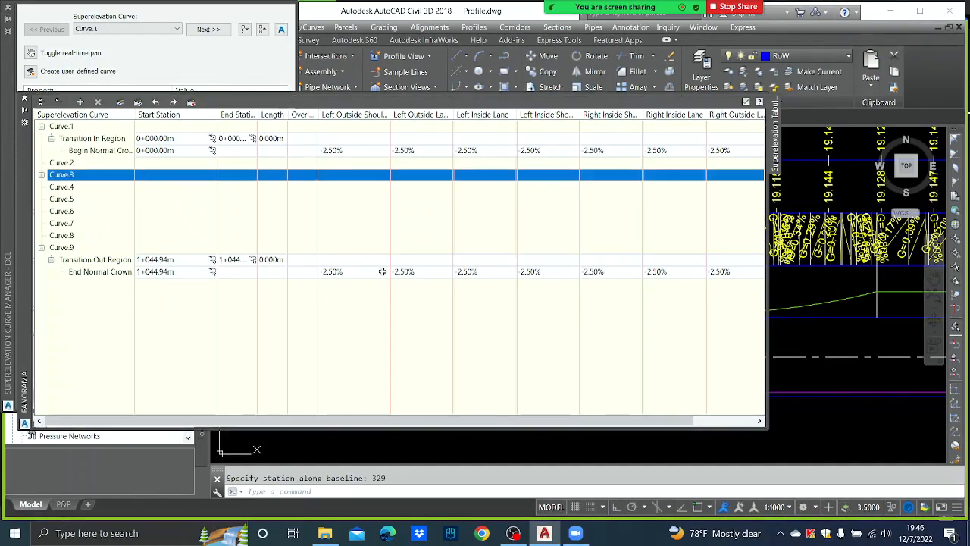
Assign the End Normal Crown critical station to Curve.3's manual station at 0+329 and close the tabular editor
{"action": "left_click", "coordinate": [42, 176]}
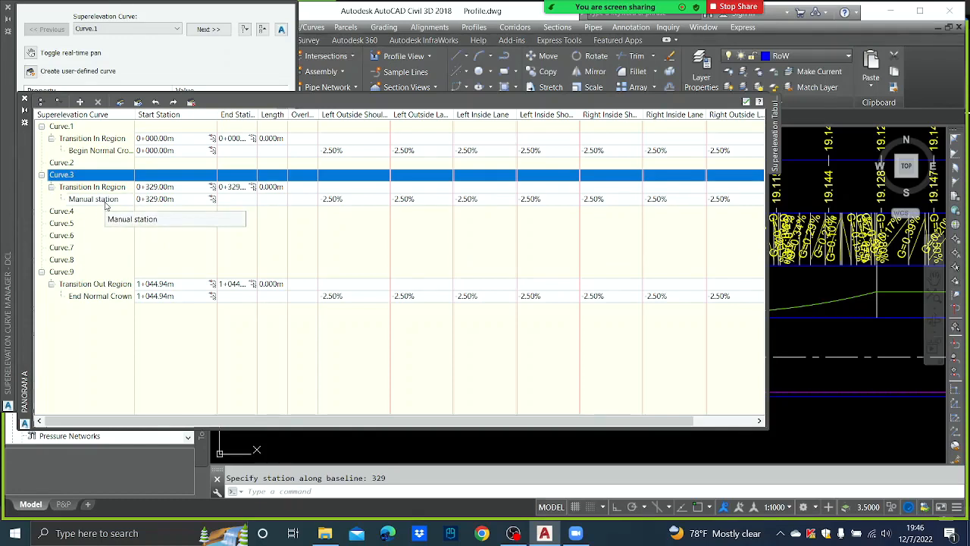
{"action": "left_click", "coordinate": [106, 202]}
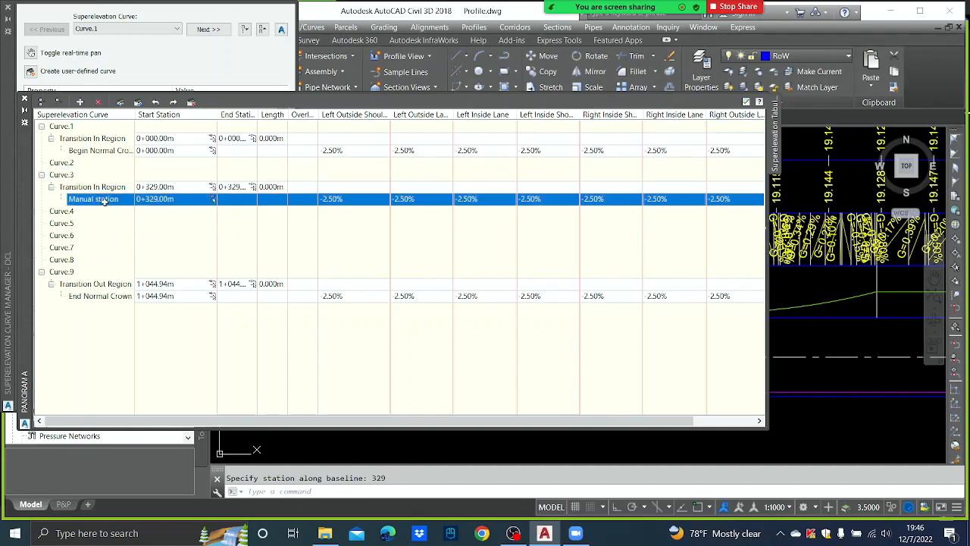
{"action": "right_click", "coordinate": [108, 201]}
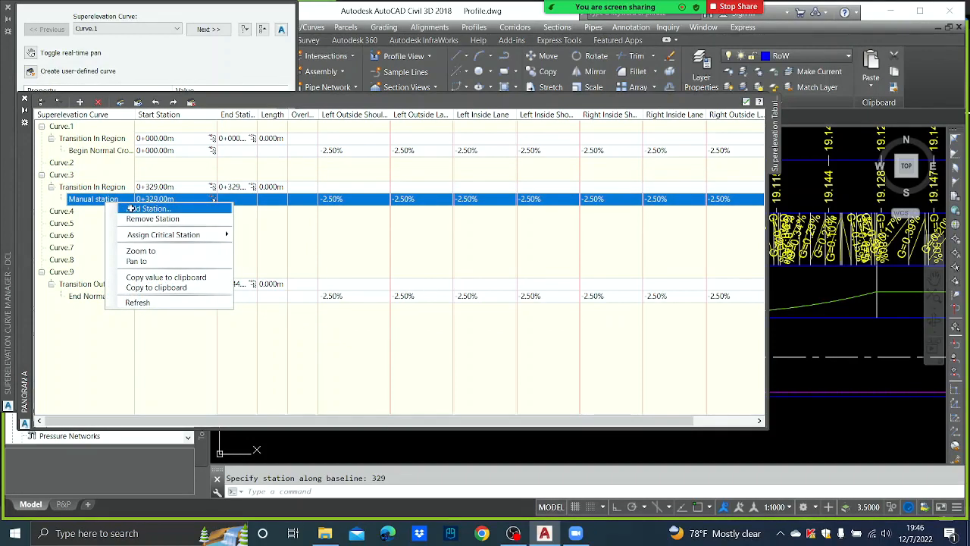
{"action": "mouse_move", "coordinate": [226, 234]}
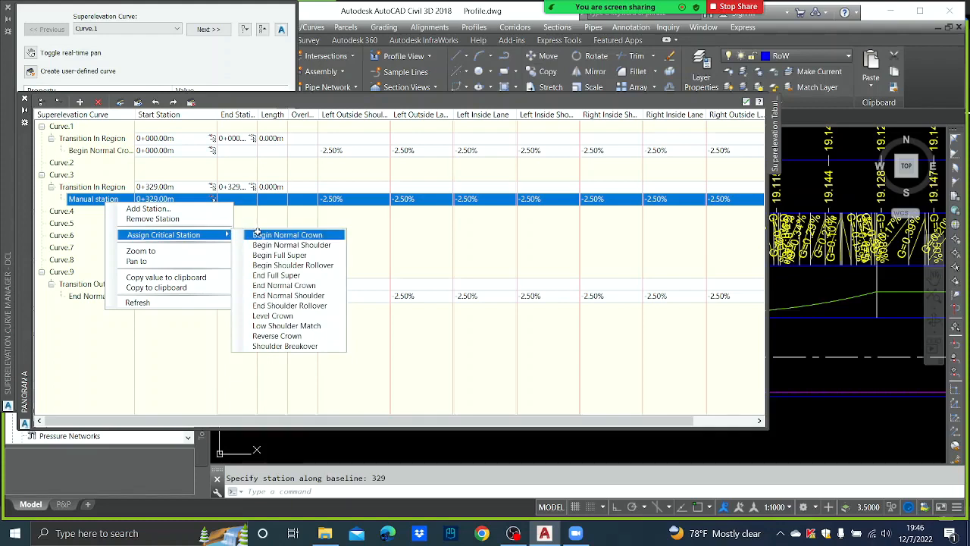
{"action": "left_click", "coordinate": [287, 285]}
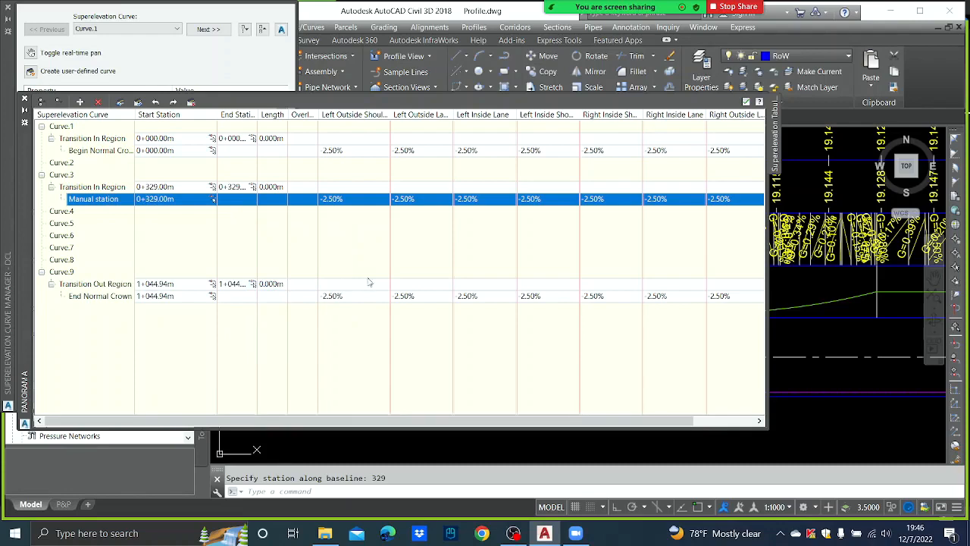
{"action": "mouse_move", "coordinate": [409, 420]}
{"action": "left_mouse_down"}
{"action": "mouse_move", "coordinate": [472, 428]}
{"action": "mouse_move", "coordinate": [468, 437]}
{"action": "mouse_move", "coordinate": [402, 437]}
{"action": "mouse_move", "coordinate": [391, 417]}
{"action": "left_mouse_up"}
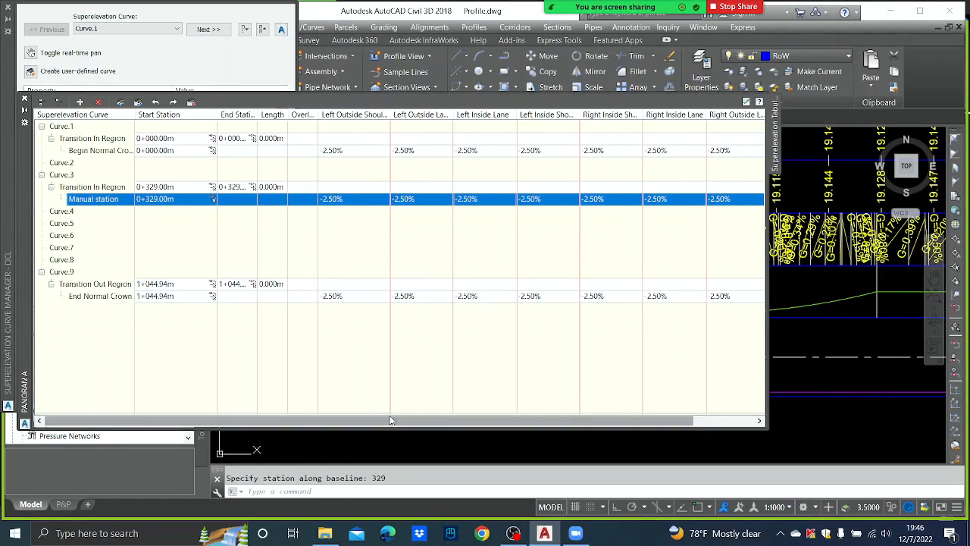
{"action": "left_click", "coordinate": [747, 102]}
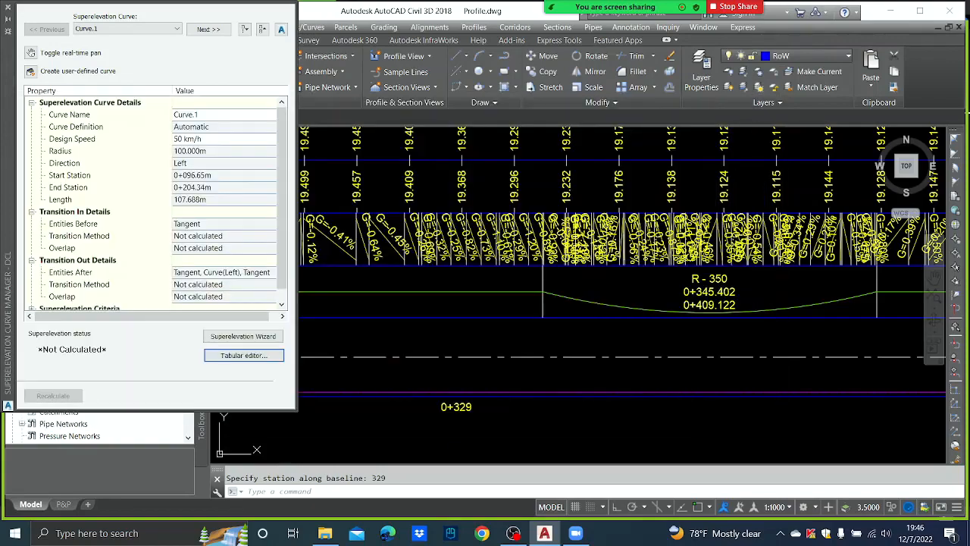
Reopen the tabular editor and add a manual superelevation station to Curve.3 at 353 along the baseline
{"action": "scroll", "coordinate": [551, 268], "scroll_direction": "down", "scroll_amount": 2}
{"action": "scroll", "coordinate": [513, 319], "scroll_direction": "up", "scroll_amount": 2}
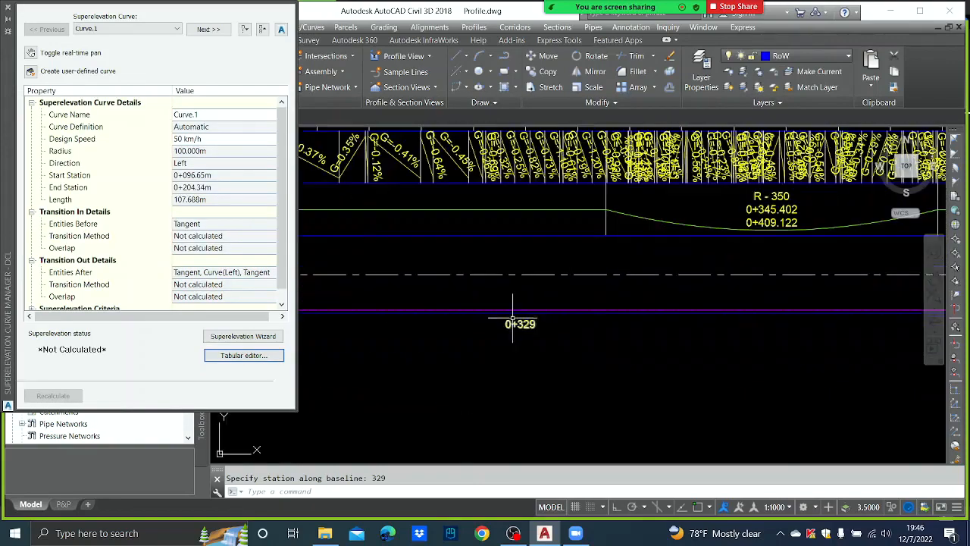
{"action": "middle_click_drag", "start_coordinate": [599, 288], "coordinate": [520, 303]}
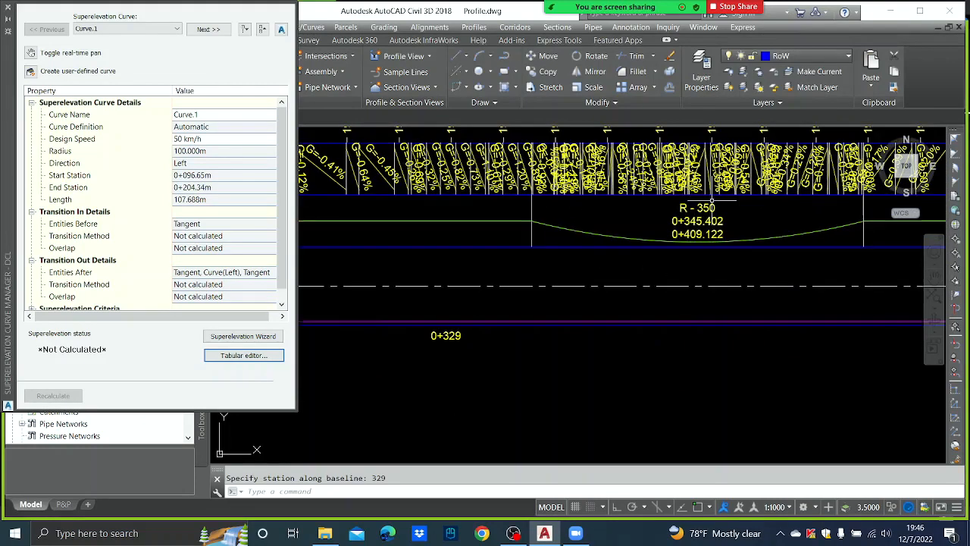
{"action": "left_click", "coordinate": [241, 355]}
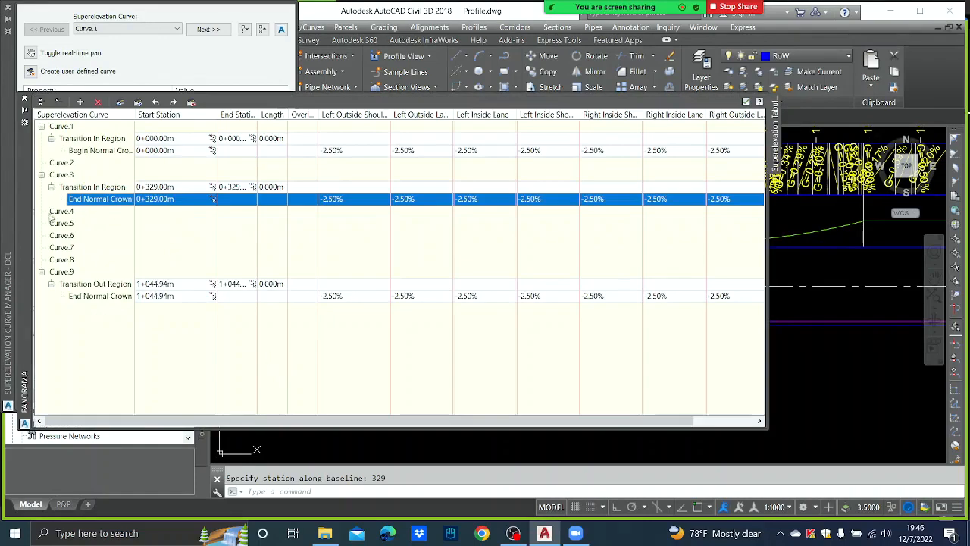
{"action": "right_click", "coordinate": [89, 206]}
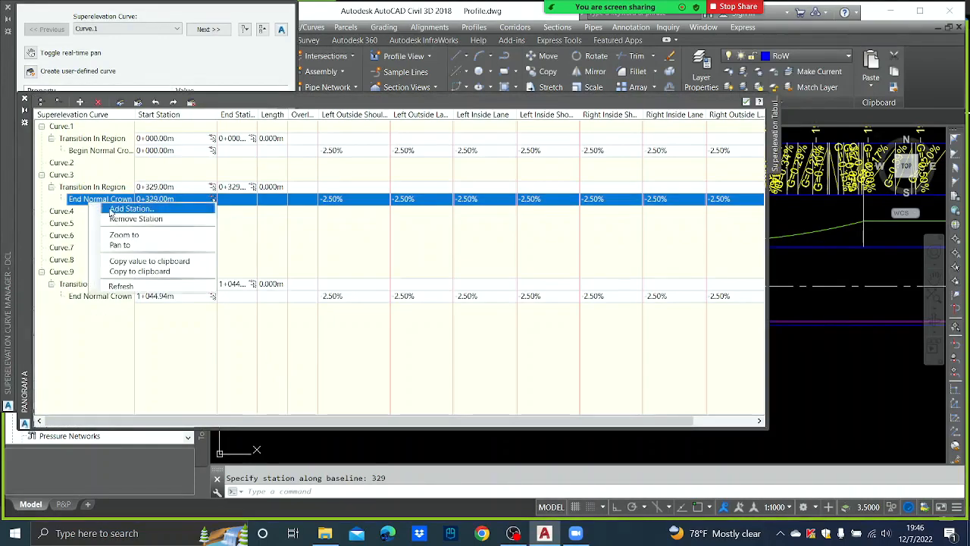
{"action": "left_click", "coordinate": [111, 212]}
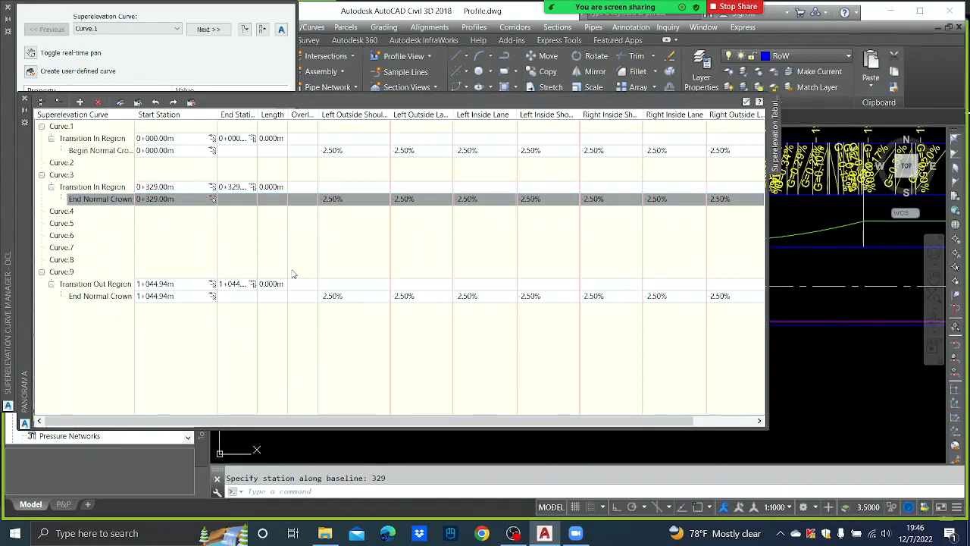
{"action": "key", "text": "Return"}
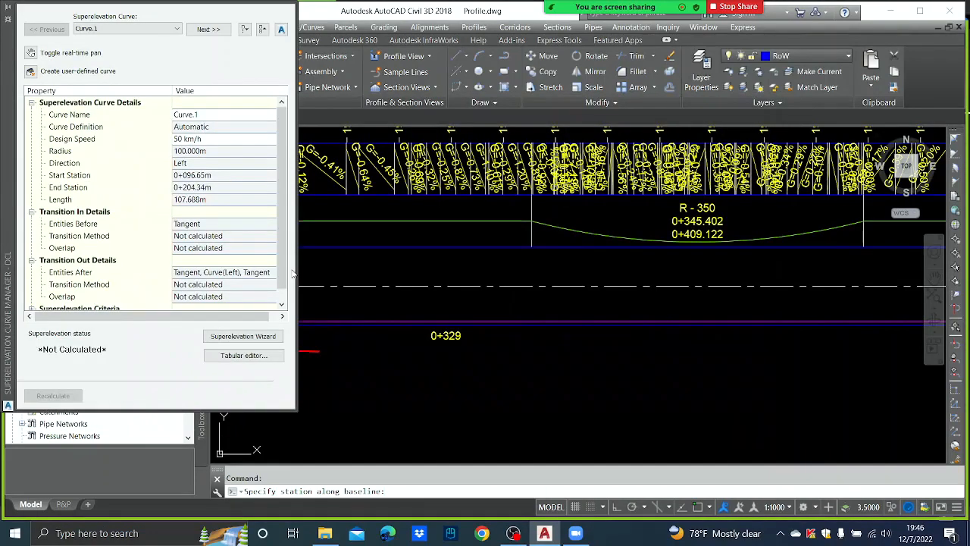
{"action": "type", "text": "353"}
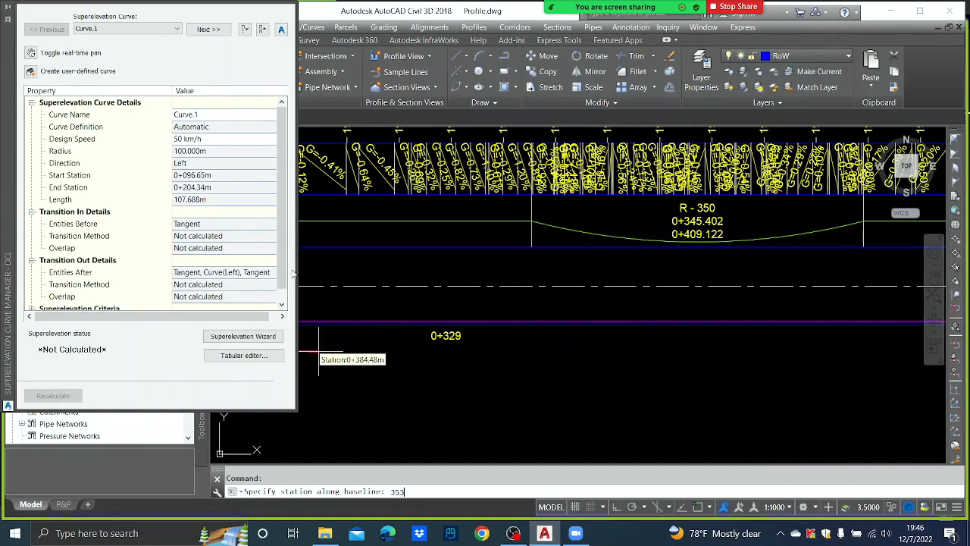
{"action": "key", "text": "Return"}
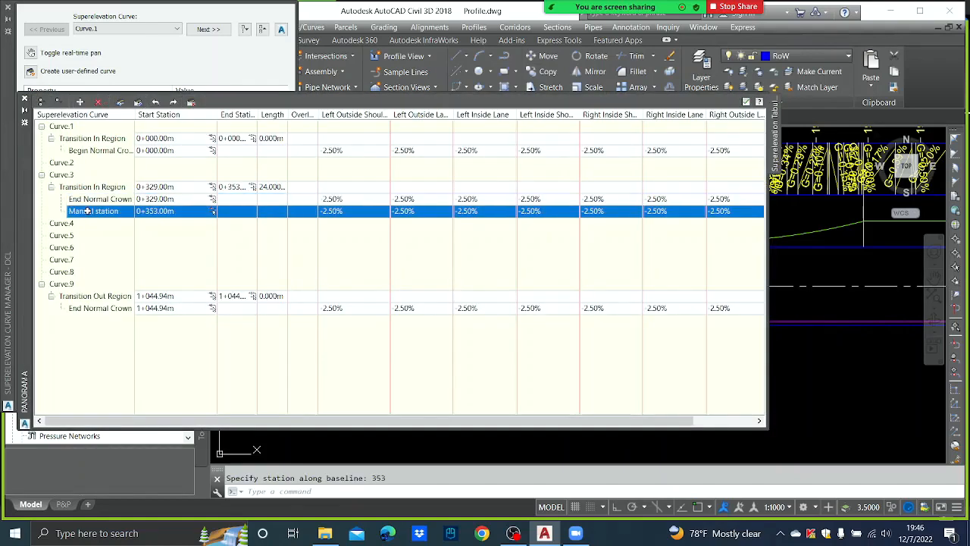
Assign the Begin Full Super critical station to Curve.3's manual station at 0+353 and close the tabular editor
{"action": "right_click", "coordinate": [88, 212]}
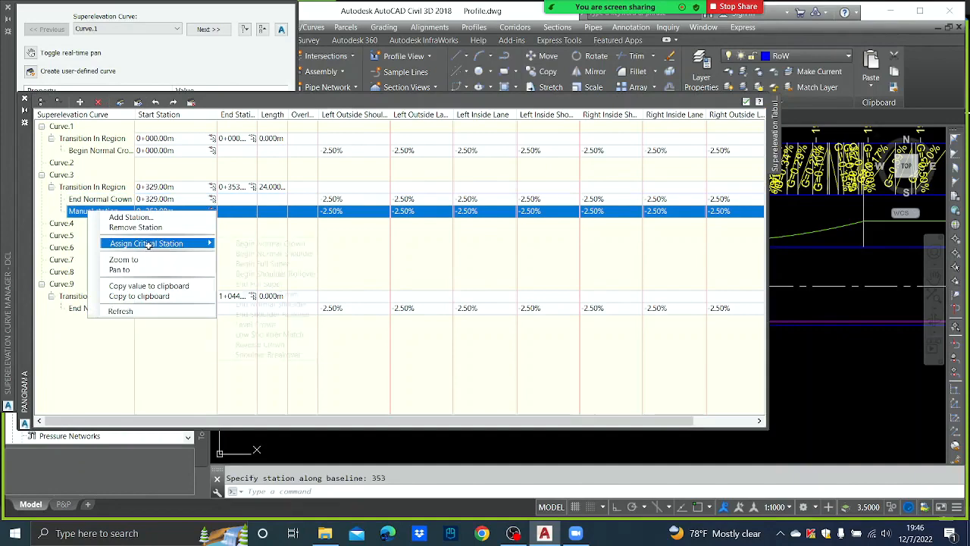
{"action": "mouse_move", "coordinate": [197, 243]}
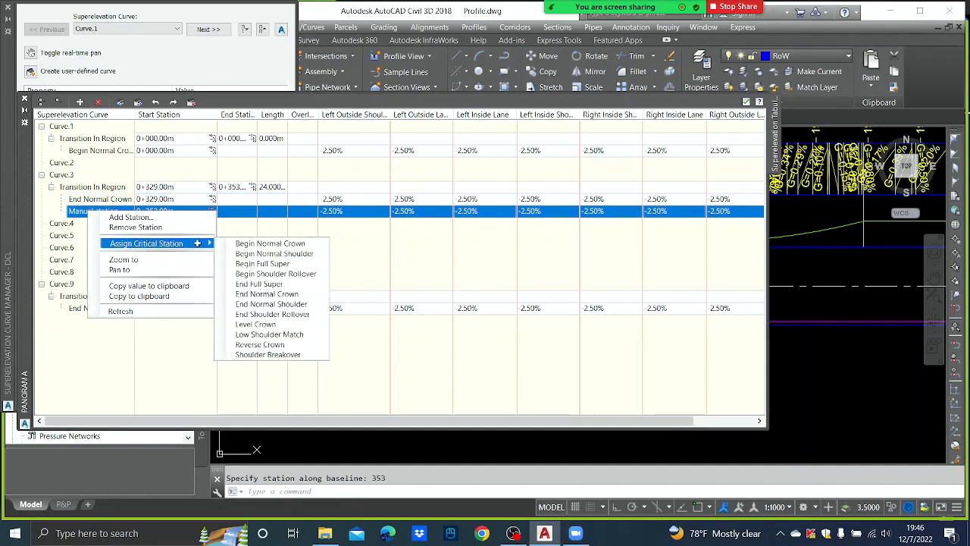
{"action": "left_click", "coordinate": [267, 263]}
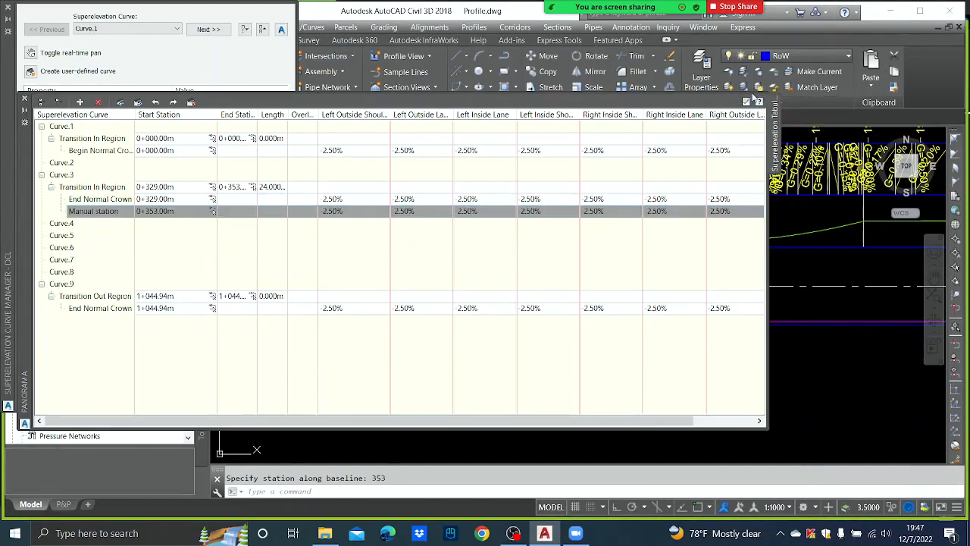
{"action": "left_click", "coordinate": [746, 103]}
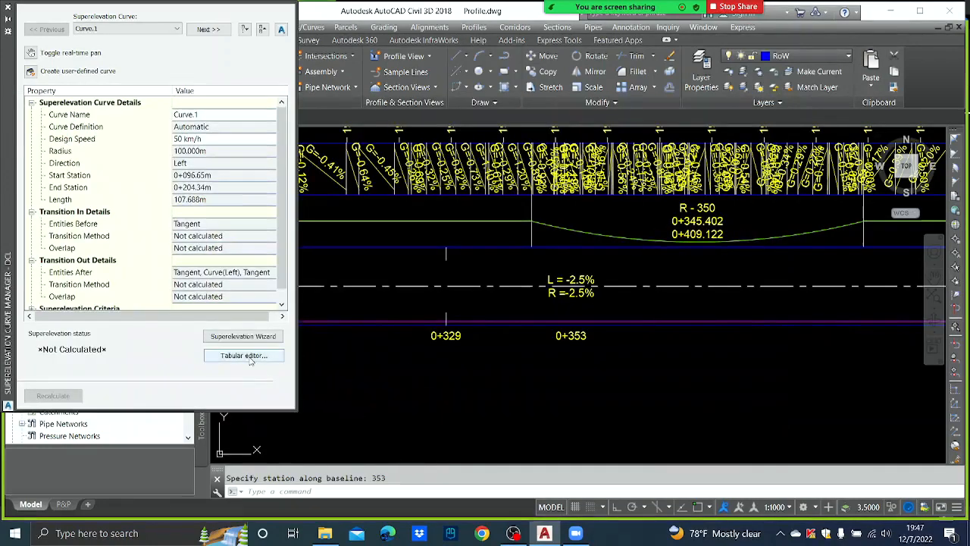
Reopen the tabular editor and move it clear of the profile view's R-350 curve and superelevation band
{"action": "left_click", "coordinate": [246, 358]}
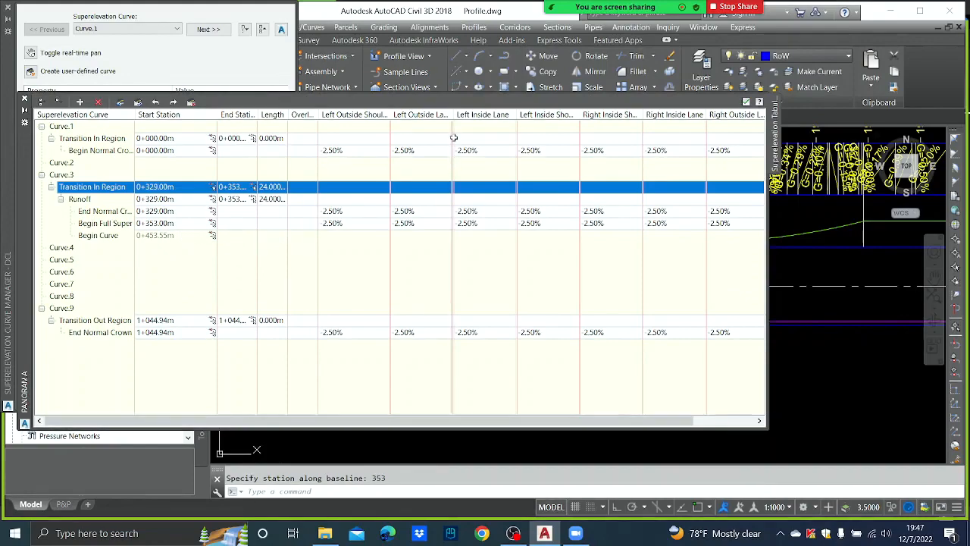
{"action": "mouse_move", "coordinate": [22, 170]}
{"action": "left_mouse_down"}
{"action": "mouse_move", "coordinate": [63, 235]}
{"action": "mouse_move", "coordinate": [218, 345]}
{"action": "mouse_move", "coordinate": [269, 403]}
{"action": "left_mouse_up"}
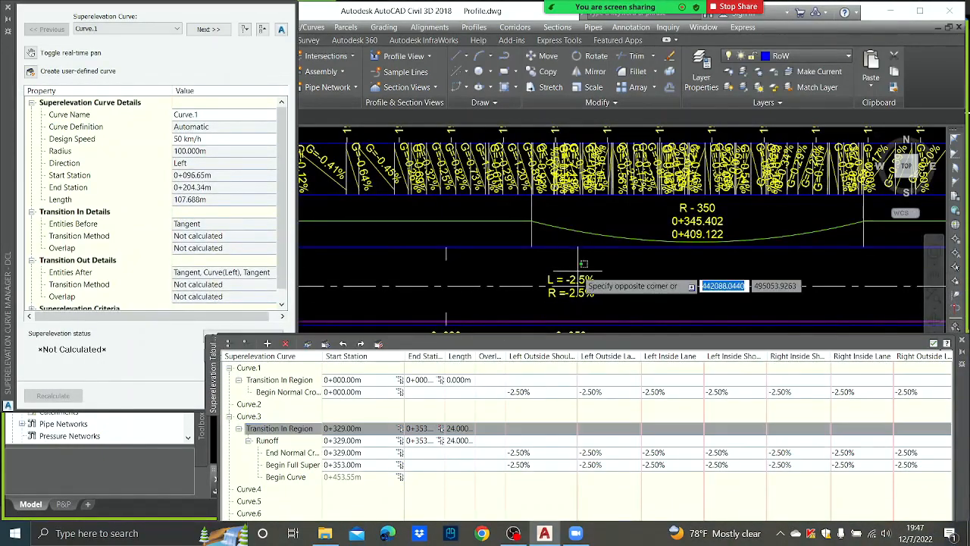
{"action": "middle_click_drag", "start_coordinate": [554, 256], "coordinate": [516, 202]}
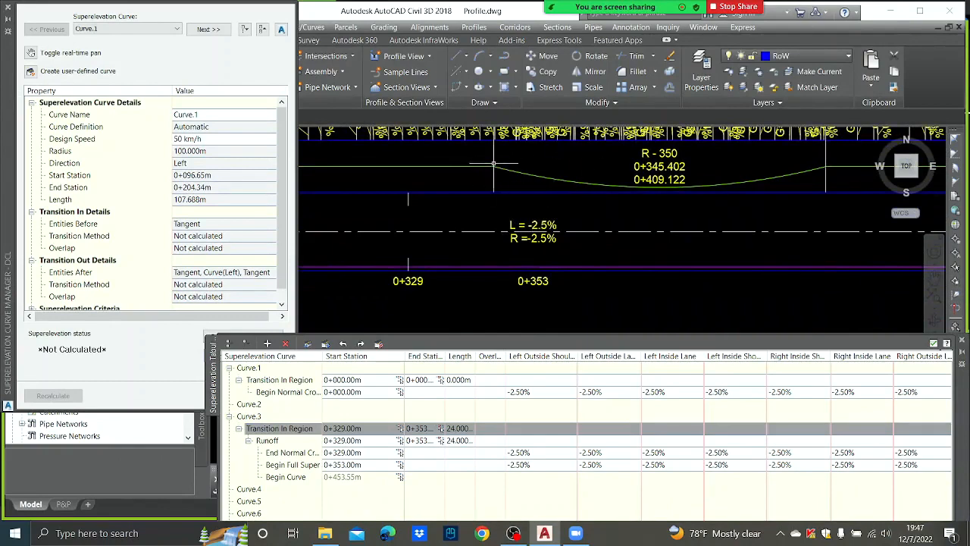
{"action": "middle_click_drag", "start_coordinate": [570, 201], "coordinate": [565, 234]}
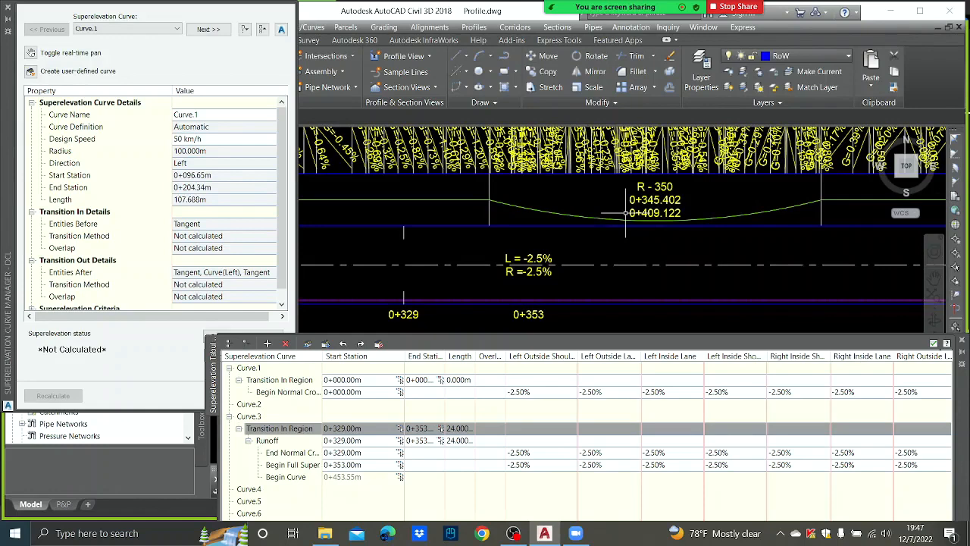
Set the Right Inside Shoulder slope of Curve.3's Begin Full Super station to 2.5%
{"action": "left_click", "coordinate": [796, 466]}
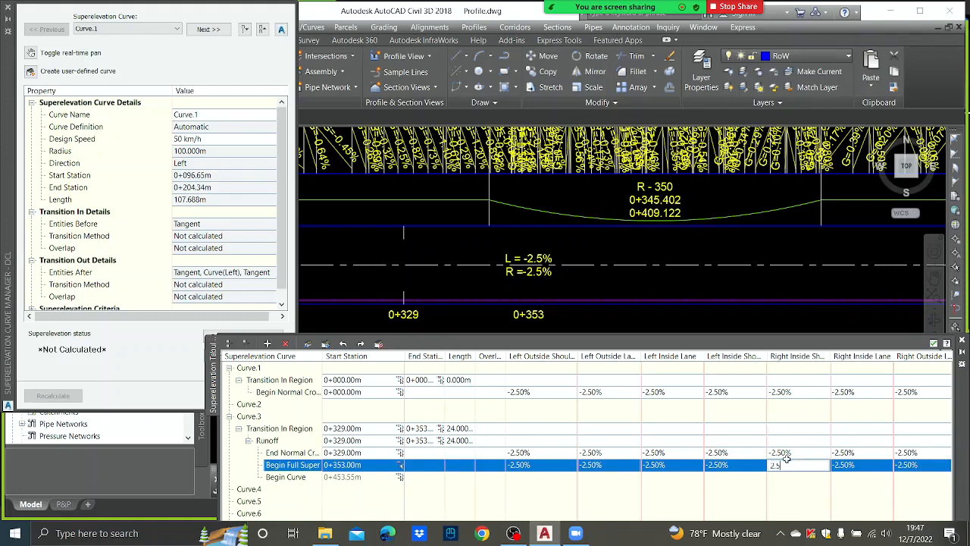
{"action": "type", "text": "2.5"}
{"action": "left_click", "coordinate": [711, 499]}
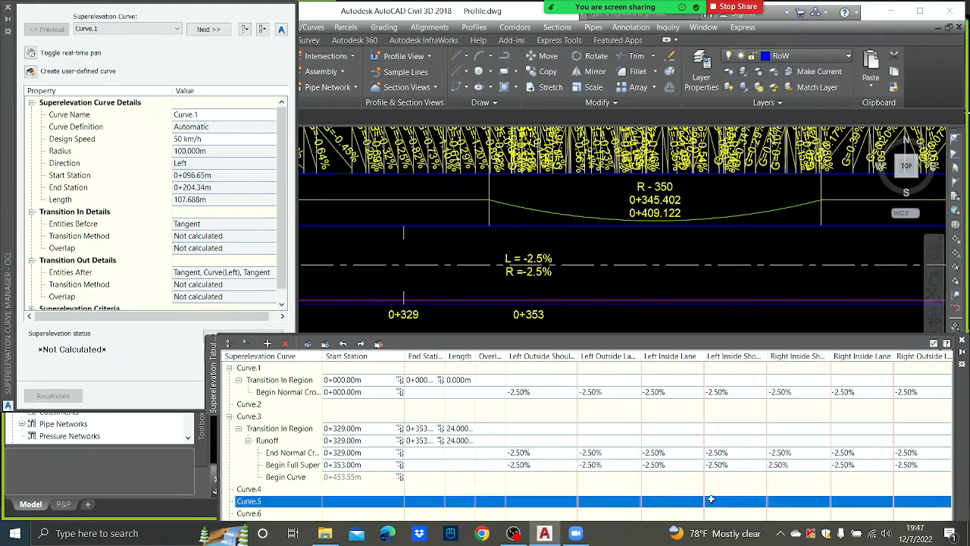
{"action": "left_click", "coordinate": [782, 465]}
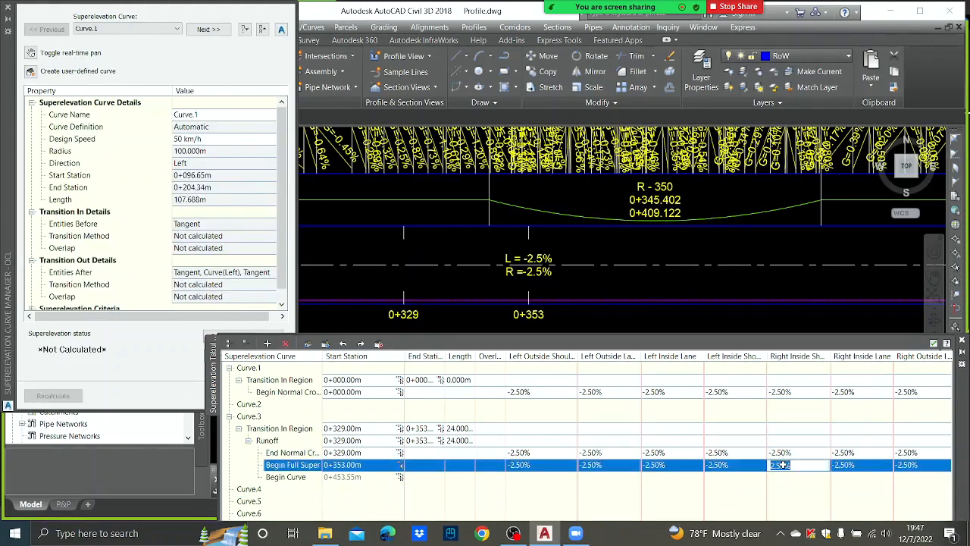
{"action": "left_click", "coordinate": [702, 348]}
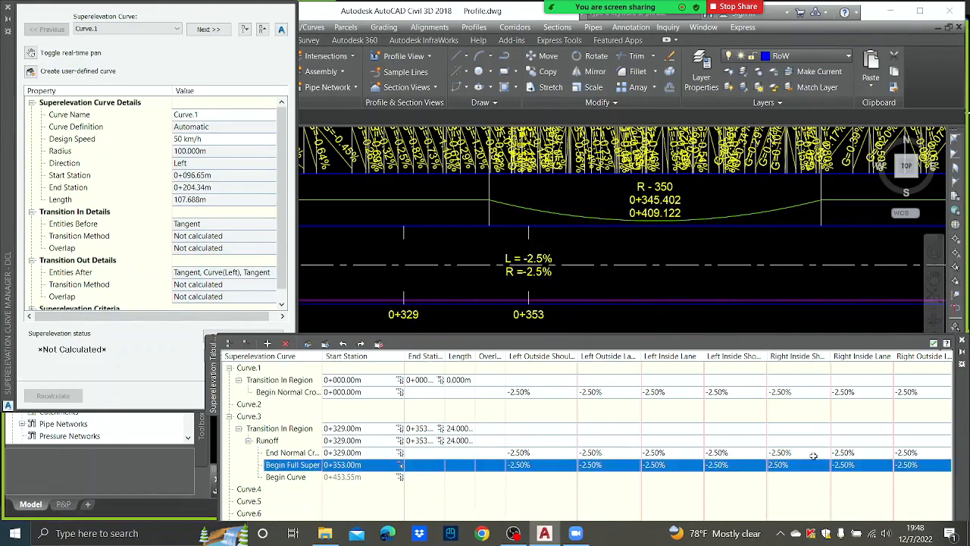
Set Begin Full Super's Right Inside Lane and Right Outside Lane slopes to 2.5%, closing the superelevation curve manager and the tabular editor
{"action": "double_click", "coordinate": [851, 454]}
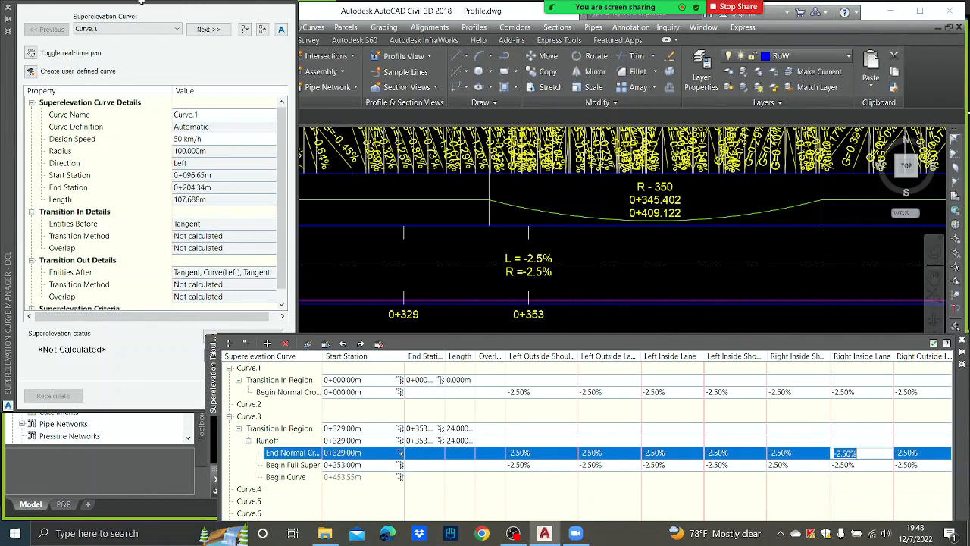
{"action": "left_click", "coordinate": [9, 7]}
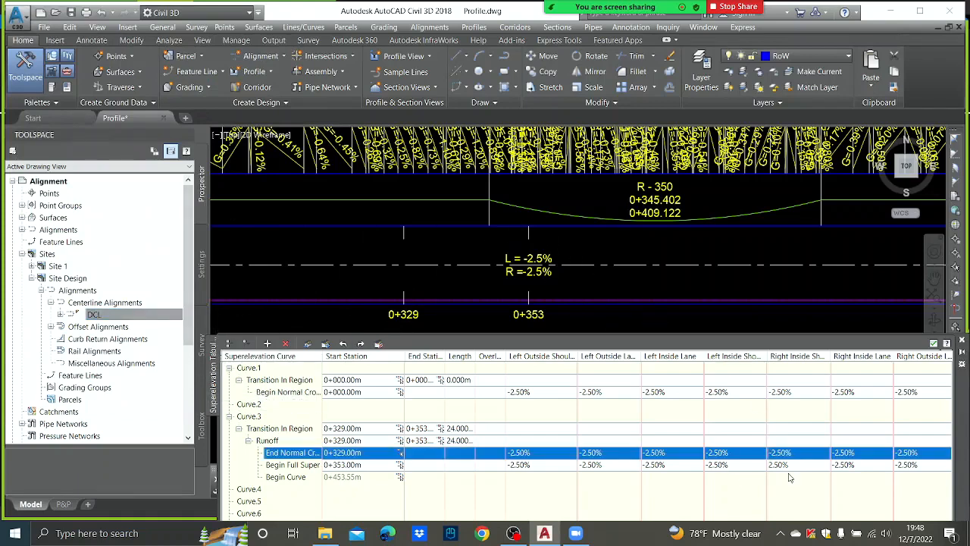
{"action": "double_click", "coordinate": [868, 466]}
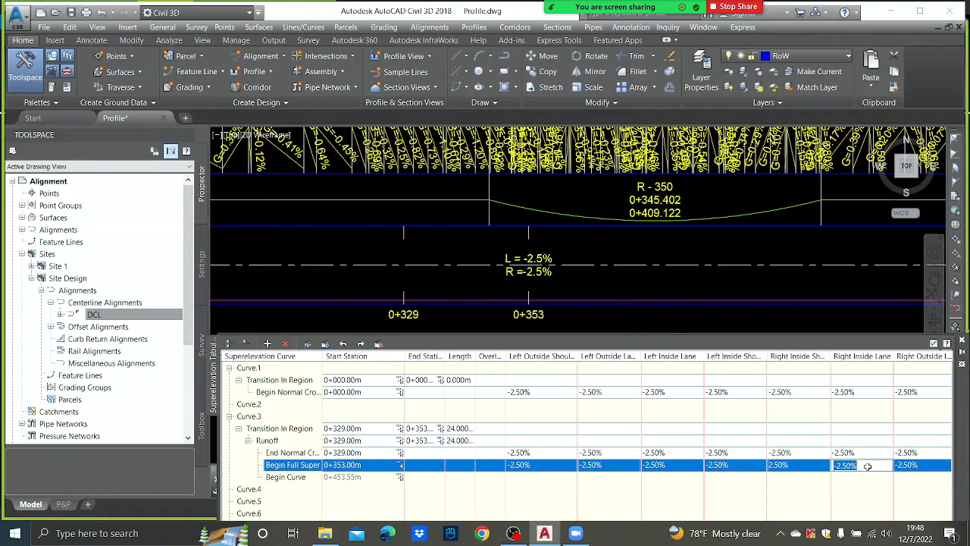
{"action": "left_click", "coordinate": [906, 465]}
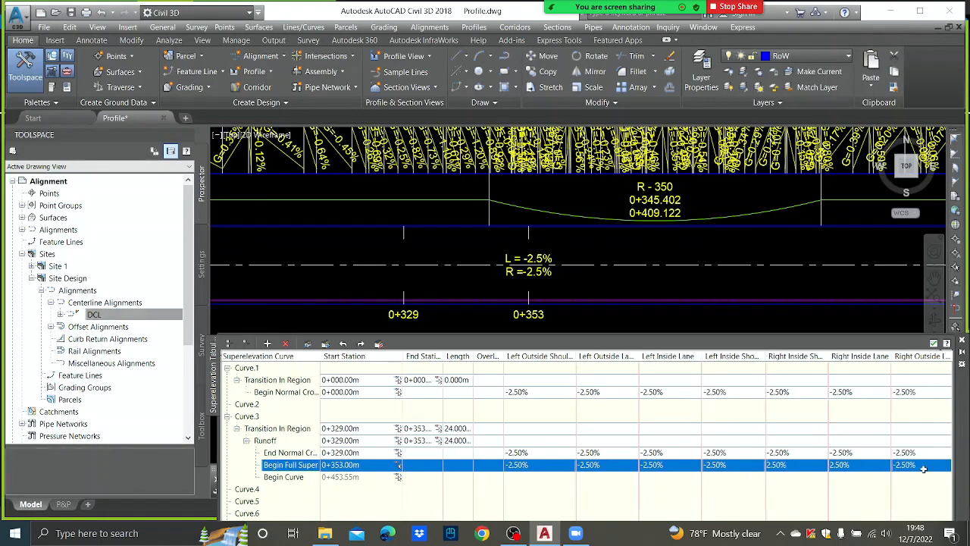
{"action": "double_click", "coordinate": [915, 466]}
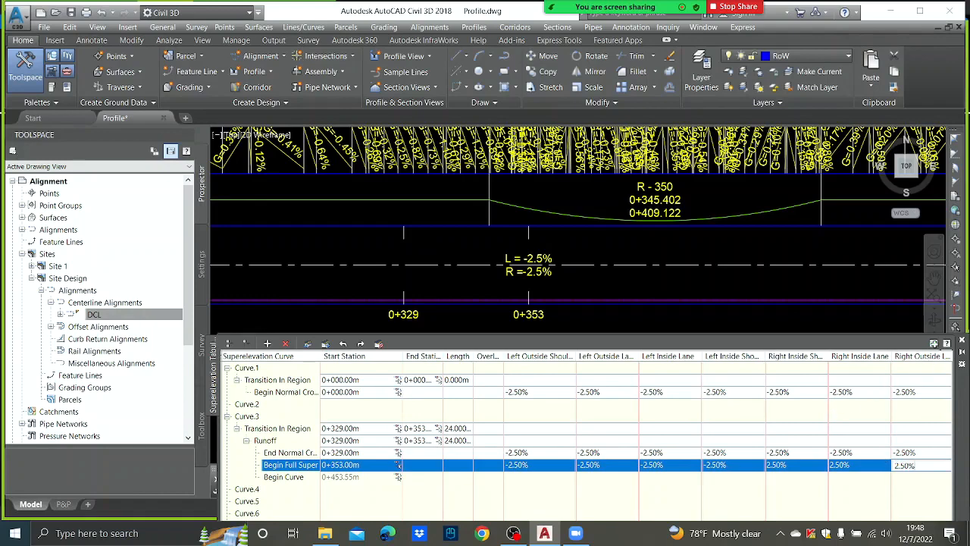
{"action": "left_click", "coordinate": [961, 340]}
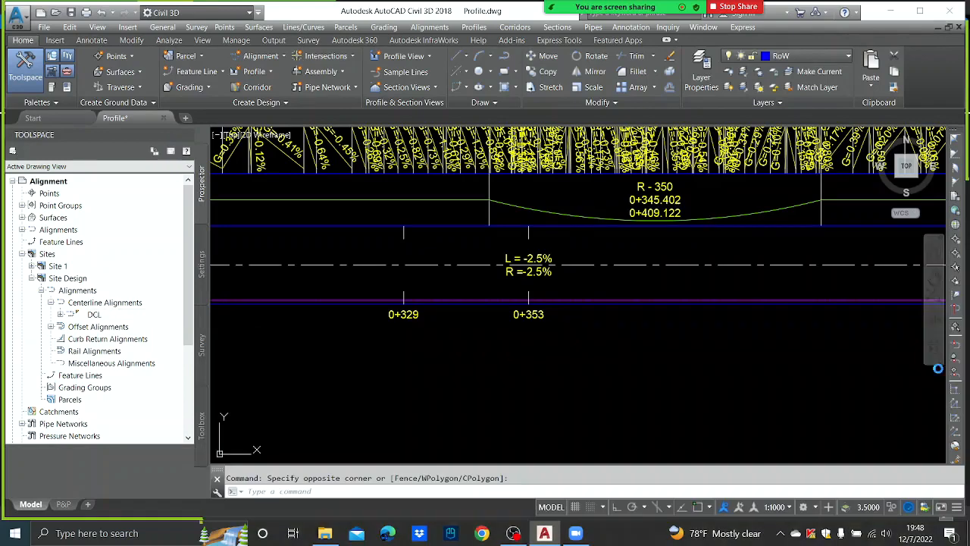
Reopen the superelevation curve manager for the DCL alignment and open its tabular editor
{"action": "right_click", "coordinate": [134, 322]}
{"action": "left_click", "coordinate": [241, 344]}
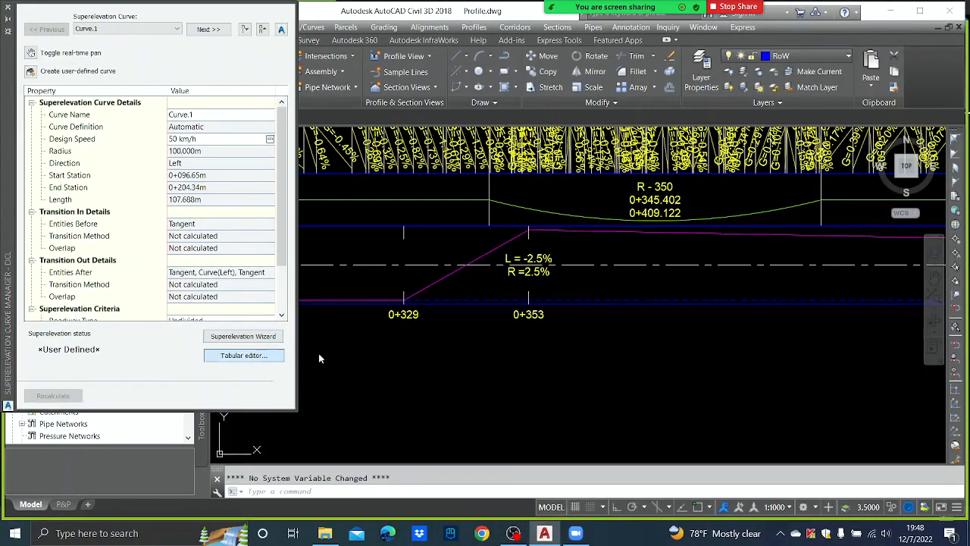
{"action": "left_click", "coordinate": [244, 355]}
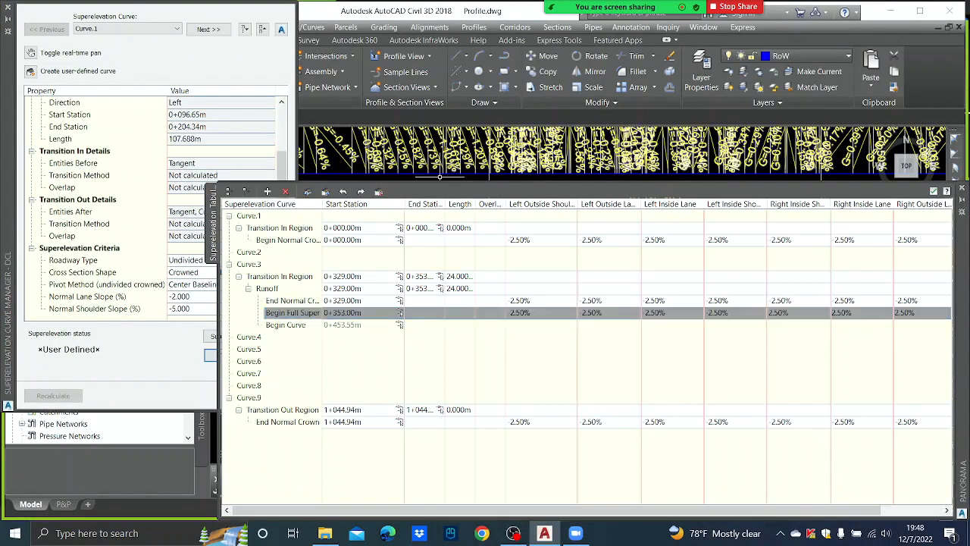
Set the Right Outside Shoulder slope of Curve.3's Begin Full Super station to 2.5% and close the tabular editor
{"action": "left_click", "coordinate": [798, 311]}
{"action": "left_click_drag", "start_coordinate": [731, 508], "coordinate": [791, 510]}
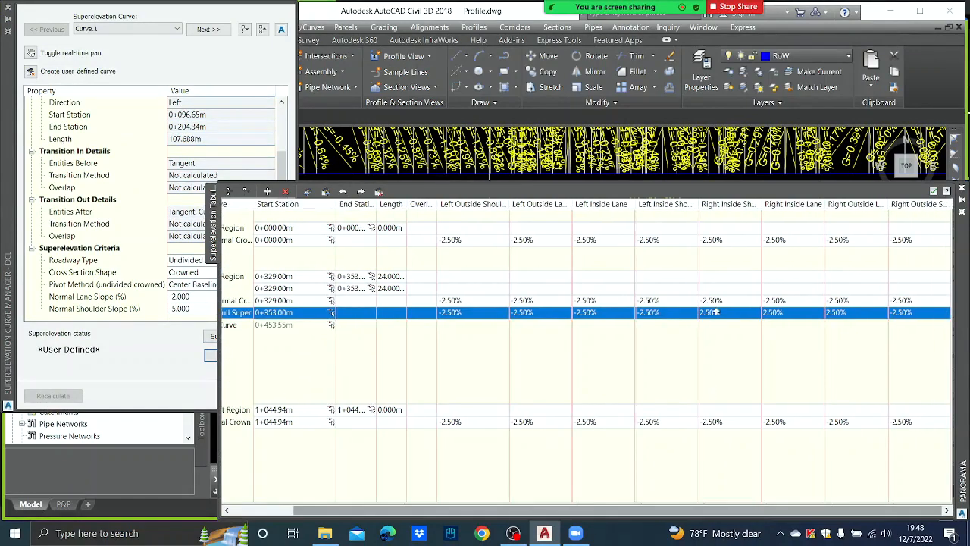
{"action": "left_click", "coordinate": [902, 313]}
{"action": "key", "text": "Return"}
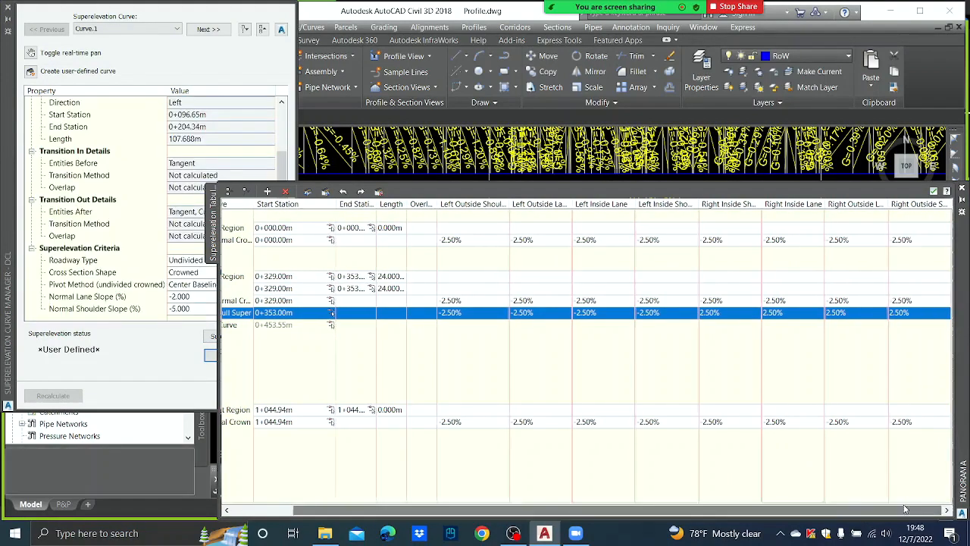
{"action": "left_click", "coordinate": [934, 192]}
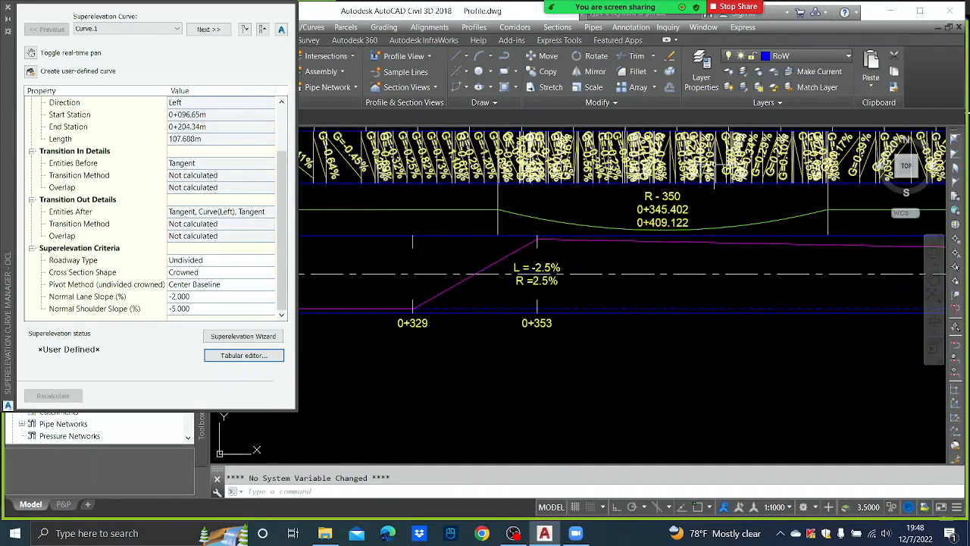
Reopen the tabular editor and add a manual station at 0+401 to Curve.3 from the Begin Full Super row
{"action": "scroll", "coordinate": [690, 226], "scroll_direction": "down", "scroll_amount": 2}
{"action": "scroll", "coordinate": [696, 225], "scroll_direction": "up", "scroll_amount": 4}
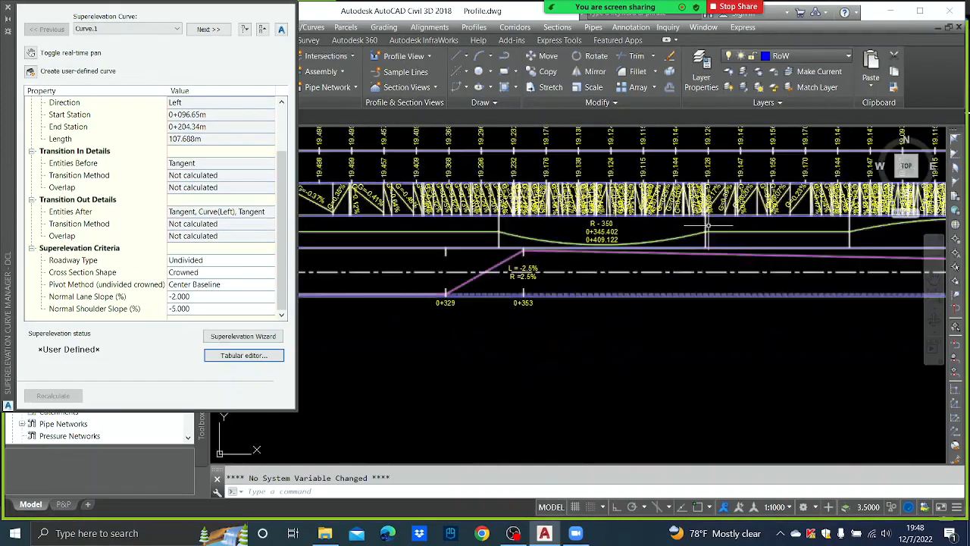
{"action": "scroll", "coordinate": [534, 256], "scroll_direction": "down", "scroll_amount": 2}
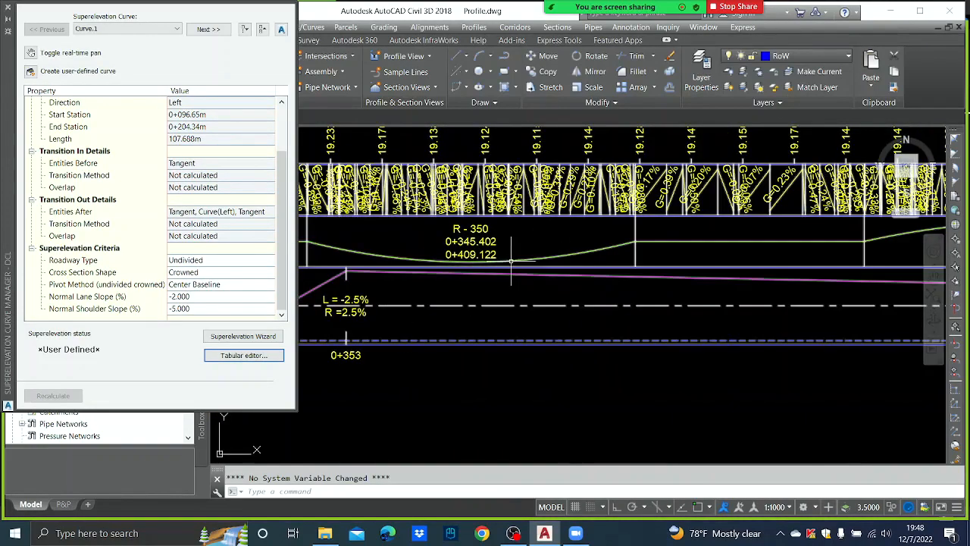
{"action": "left_click", "coordinate": [267, 355]}
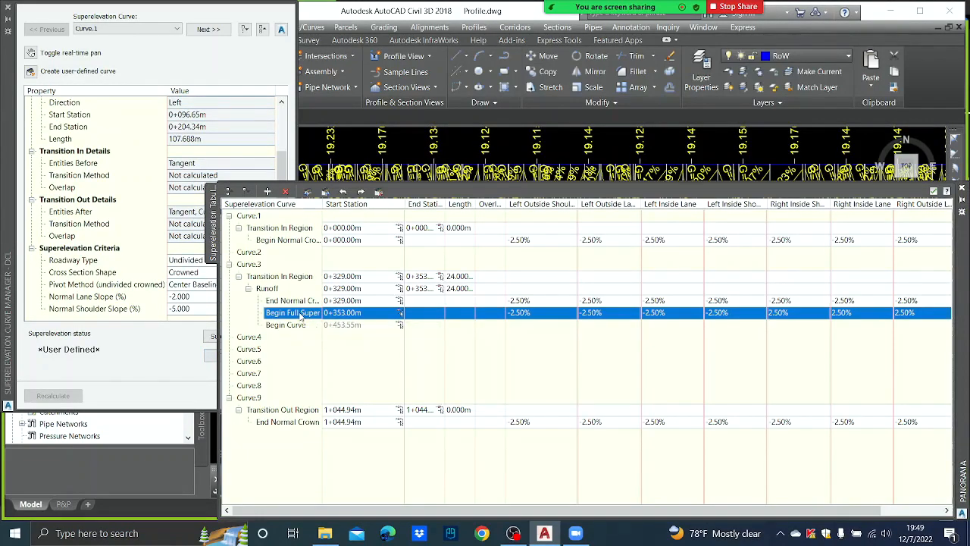
{"action": "right_click", "coordinate": [302, 317]}
{"action": "left_click", "coordinate": [321, 321]}
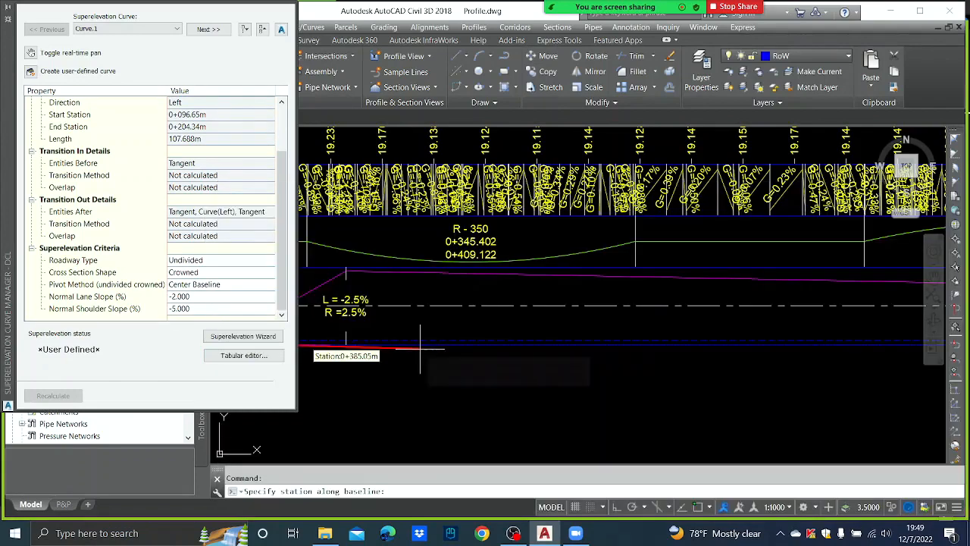
{"action": "type", "text": "401"}
{"action": "key", "text": "Return"}
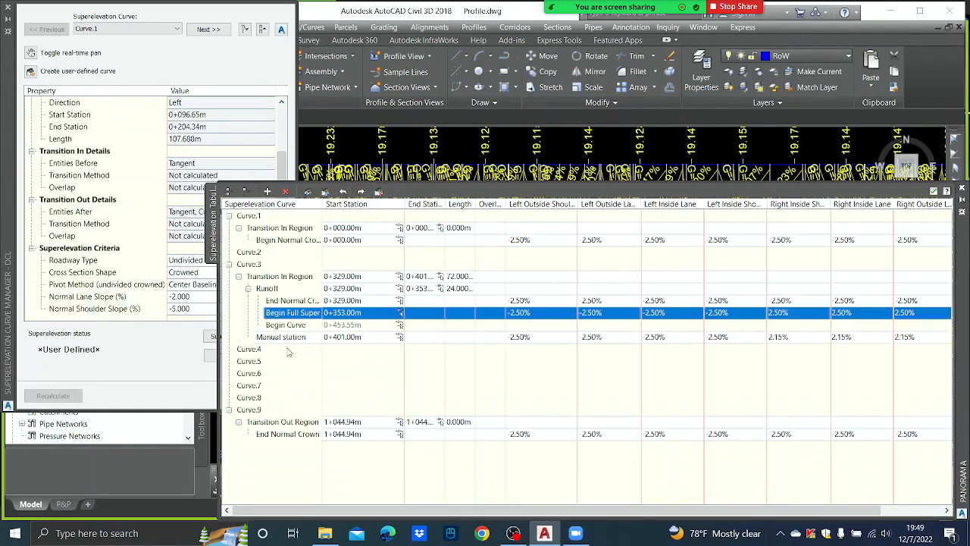
Assign the manual station at 0+401 as Curve.3's End Full Super critical station
{"action": "right_click", "coordinate": [285, 338]}
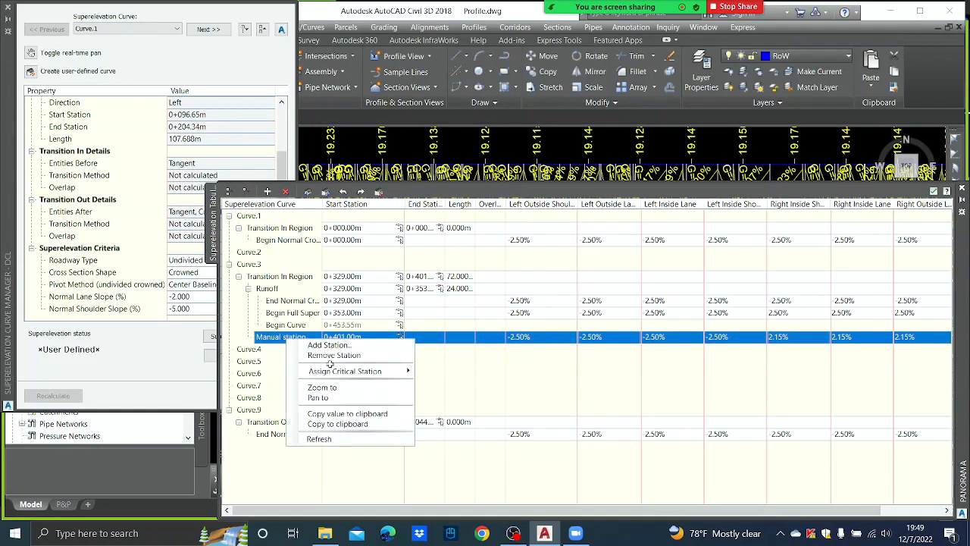
{"action": "mouse_move", "coordinate": [345, 371]}
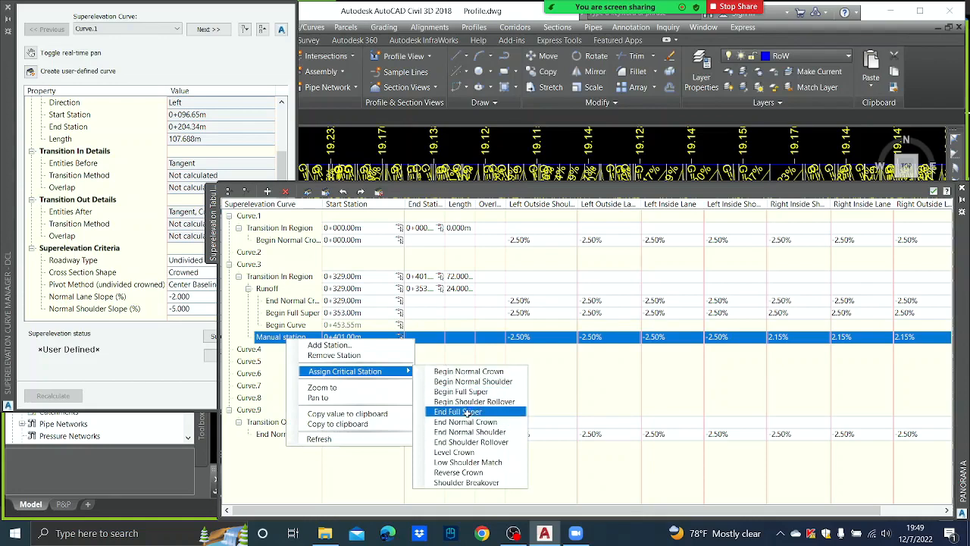
{"action": "left_click", "coordinate": [466, 422]}
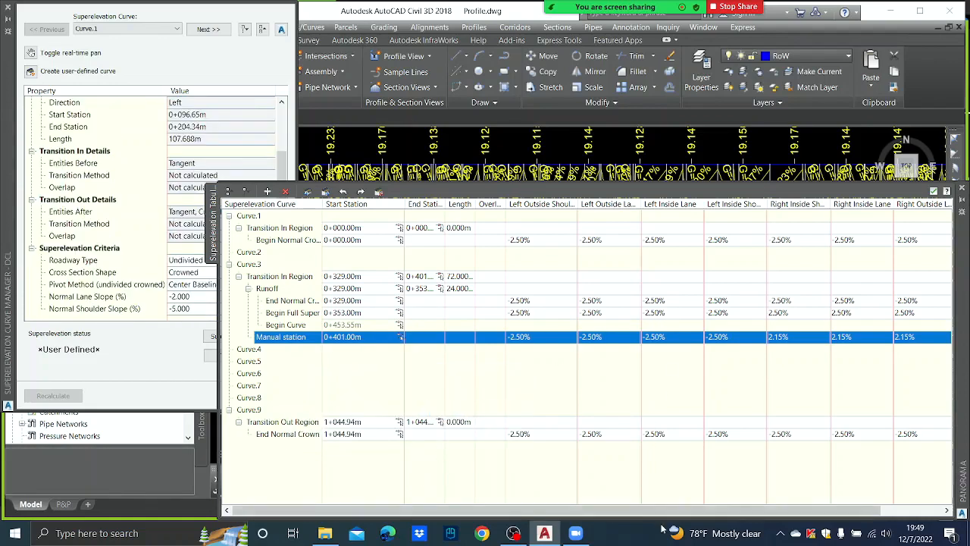
{"action": "left_click_drag", "start_coordinate": [719, 510], "coordinate": [783, 514]}
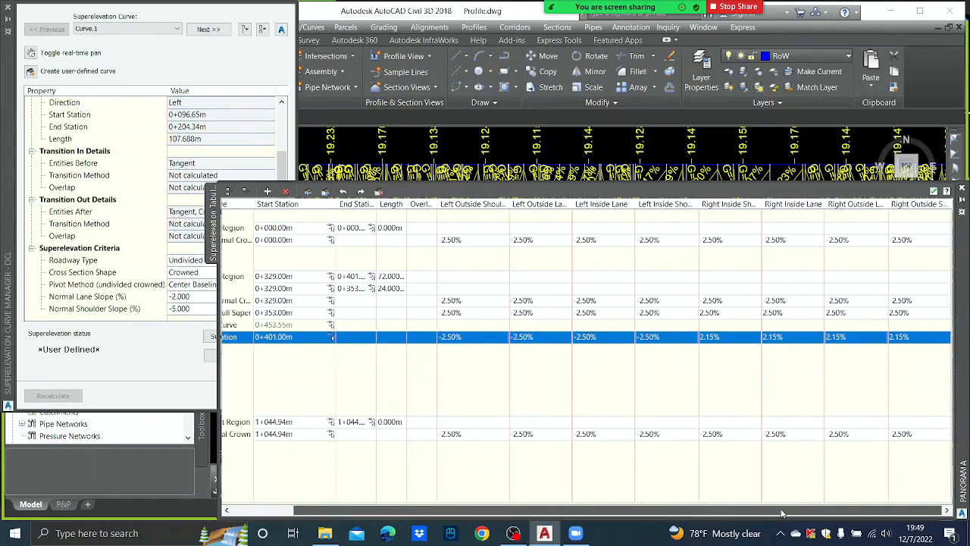
{"action": "double_click", "coordinate": [715, 313]}
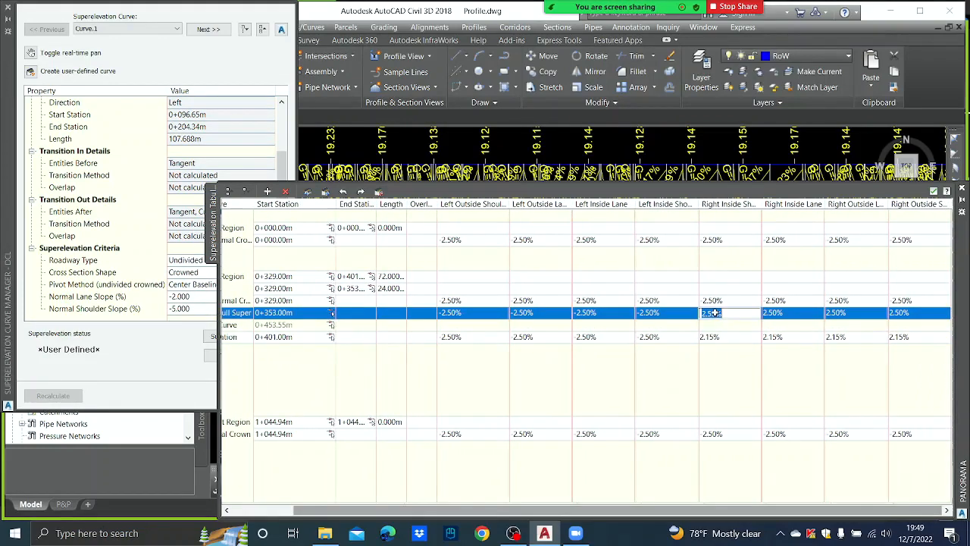
{"action": "double_click", "coordinate": [726, 337]}
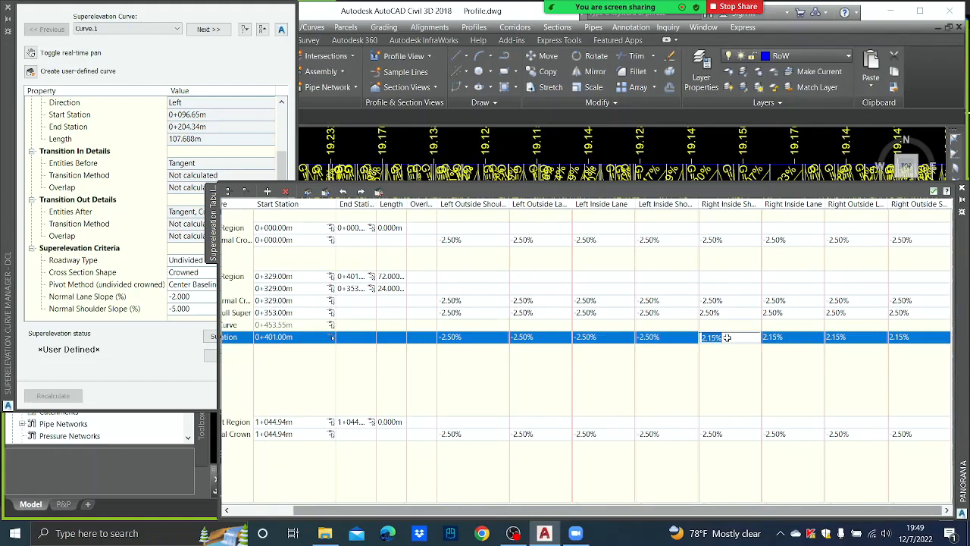
{"action": "left_click", "coordinate": [777, 339]}
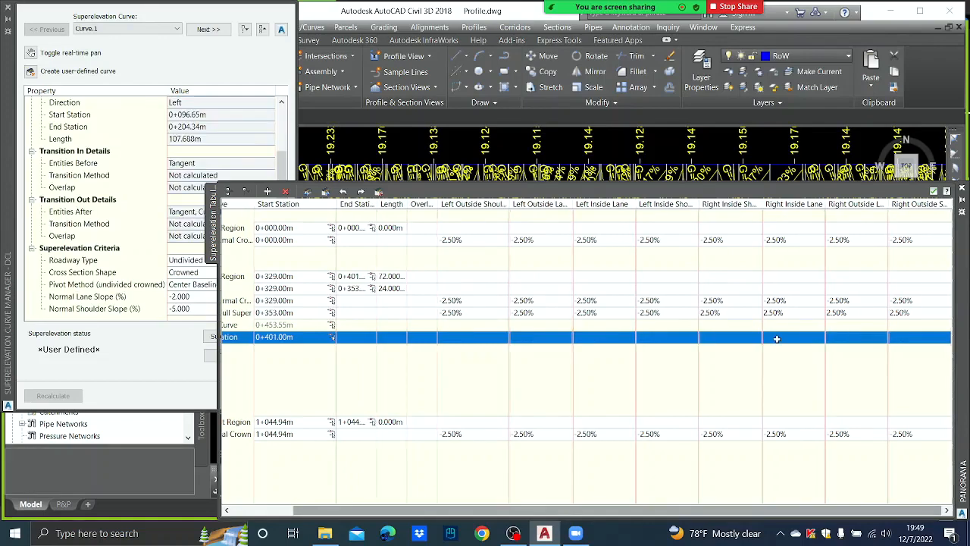
Reopen the tabular editor and set End Full Super's Right Inside Shoulder and Right Inside Lane slopes to 2.50%
{"action": "left_click", "coordinate": [931, 192]}
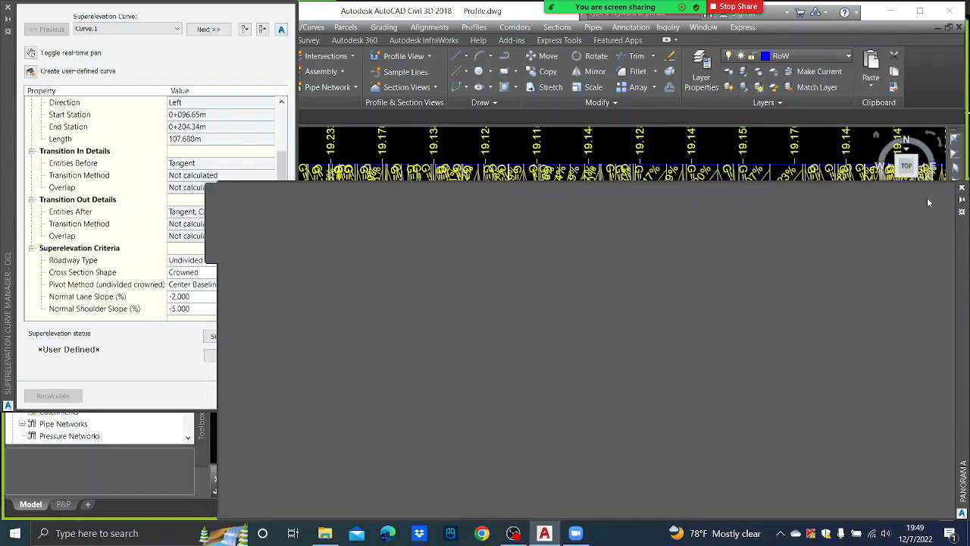
{"action": "left_click", "coordinate": [243, 354]}
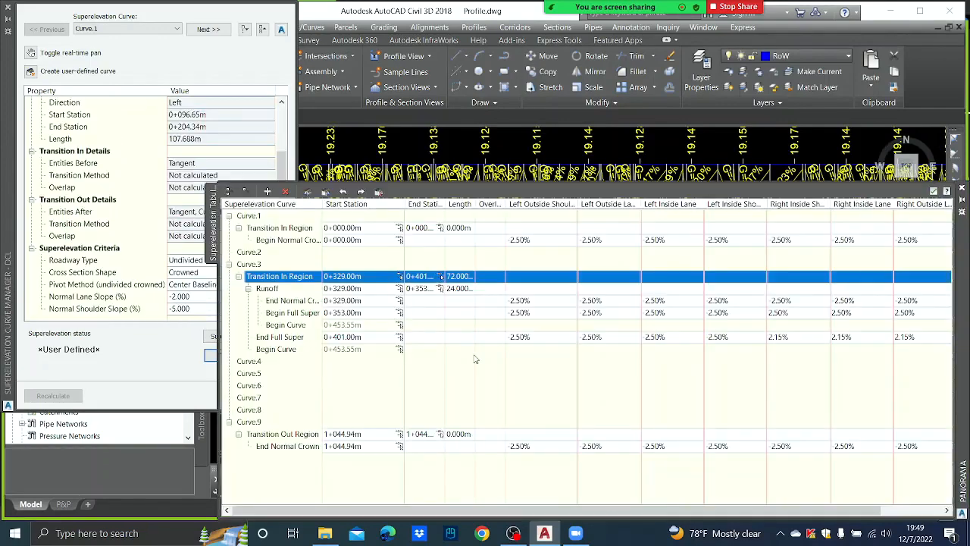
{"action": "left_click_drag", "start_coordinate": [789, 510], "coordinate": [826, 510]}
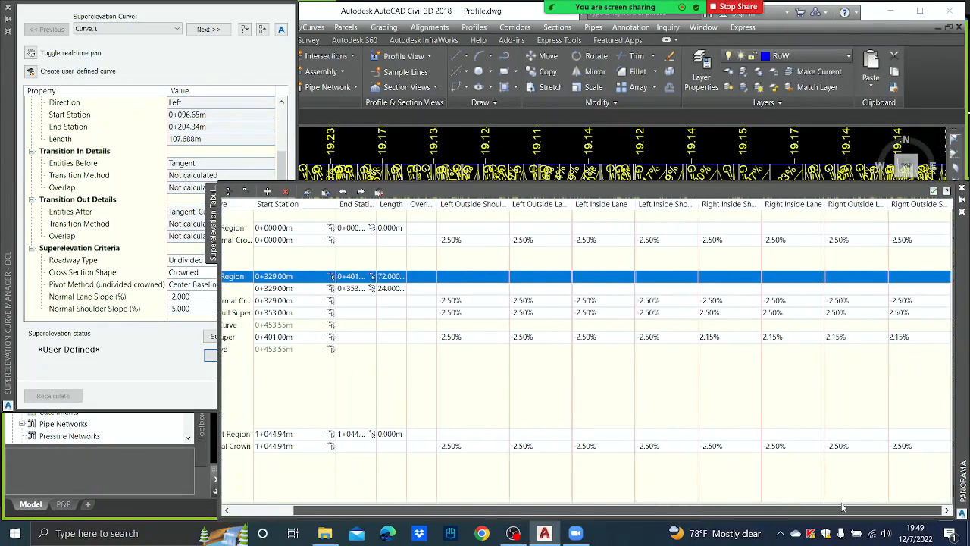
{"action": "double_click", "coordinate": [719, 339]}
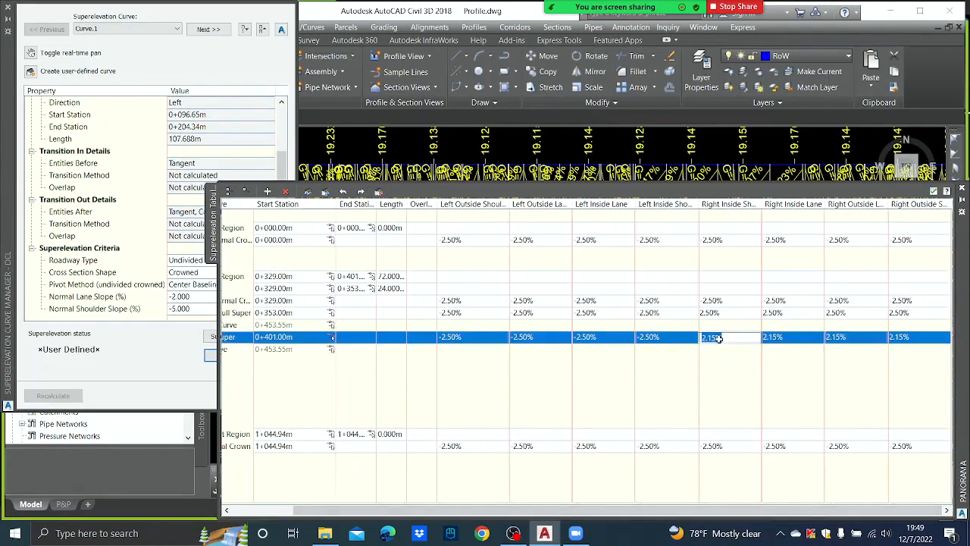
{"action": "type", "text": "2.50%"}
{"action": "left_click", "coordinate": [773, 339]}
{"action": "double_click", "coordinate": [775, 339]}
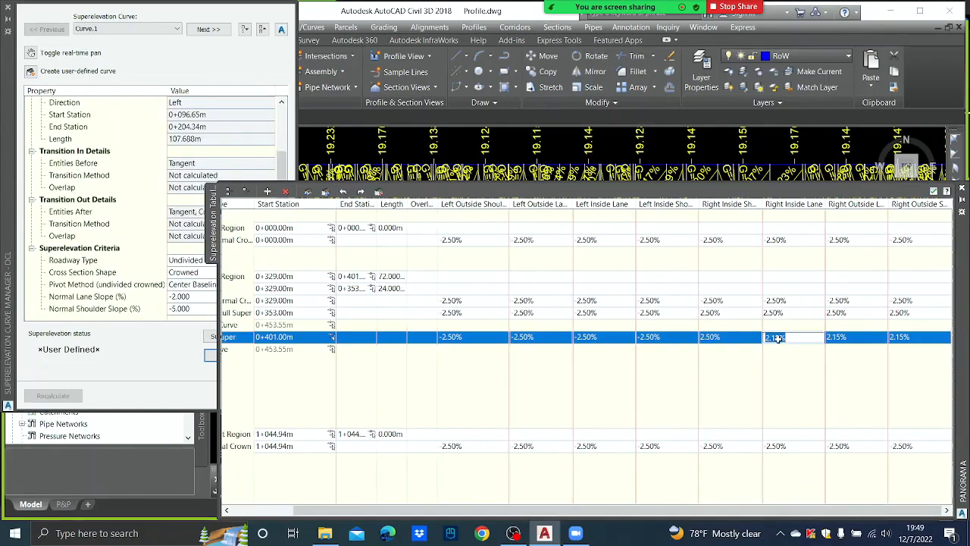
{"action": "type", "text": "2.50%"}
Set End Full Super's Right Outside Lane and Right Outside Shoulder slopes to 2.50%, closing the tabular editor
{"action": "double_click", "coordinate": [847, 339]}
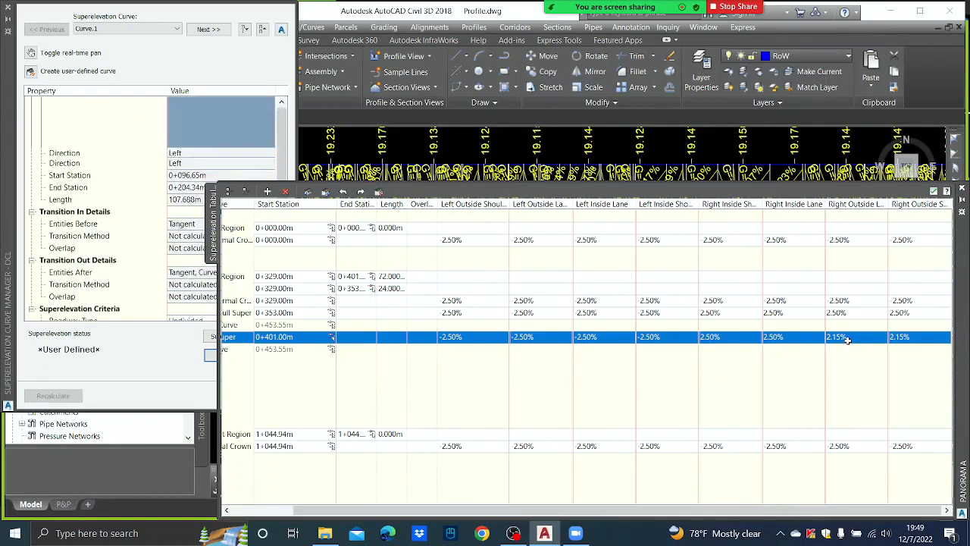
{"action": "type", "text": "2.50%"}
{"action": "double_click", "coordinate": [905, 337]}
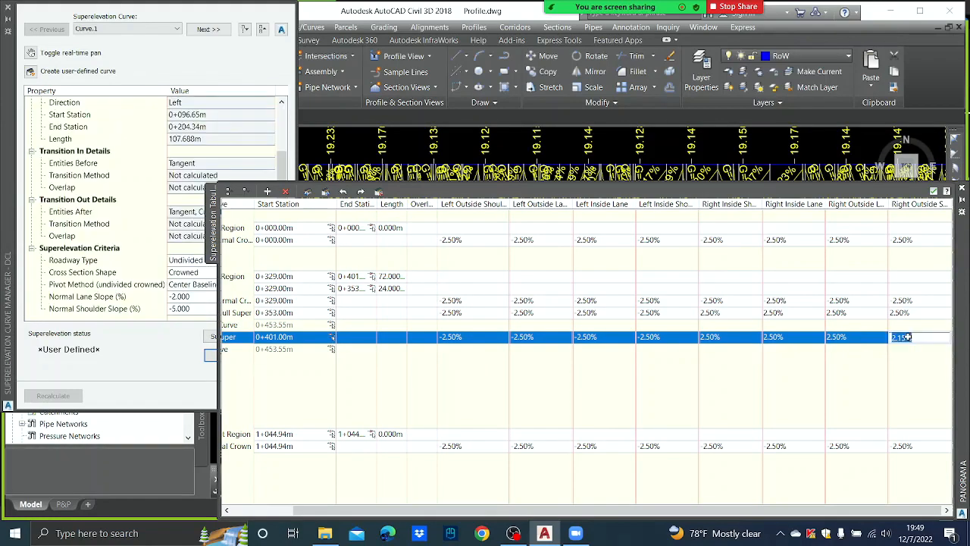
{"action": "type", "text": "2.50%"}
{"action": "left_click", "coordinate": [934, 191]}
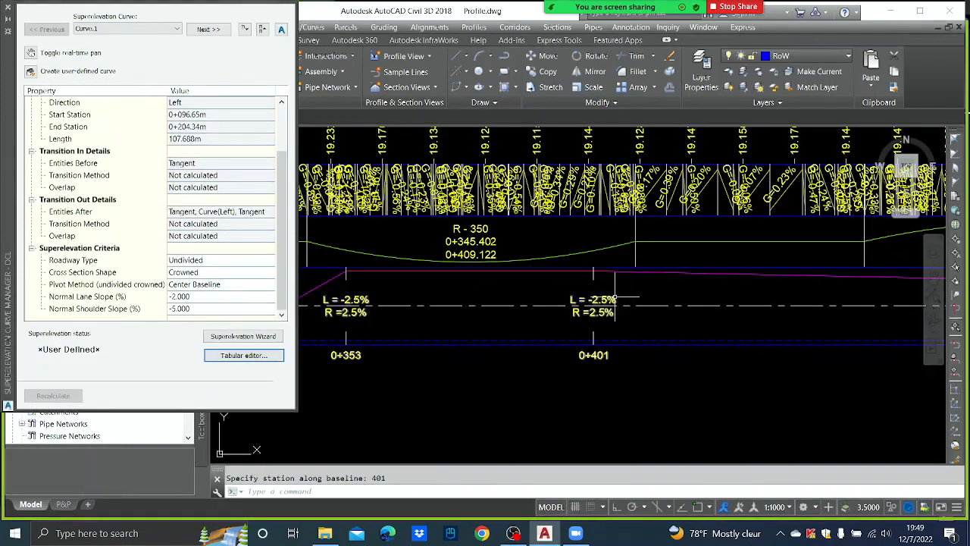
Reopen the tabular editor and add a manual station at 0+425 to Curve.3 from the End Full Super row
{"action": "scroll", "coordinate": [634, 277], "scroll_direction": "down", "scroll_amount": 2}
{"action": "scroll", "coordinate": [635, 277], "scroll_direction": "up", "scroll_amount": 3}
{"action": "scroll", "coordinate": [629, 281], "scroll_direction": "down", "scroll_amount": 1}
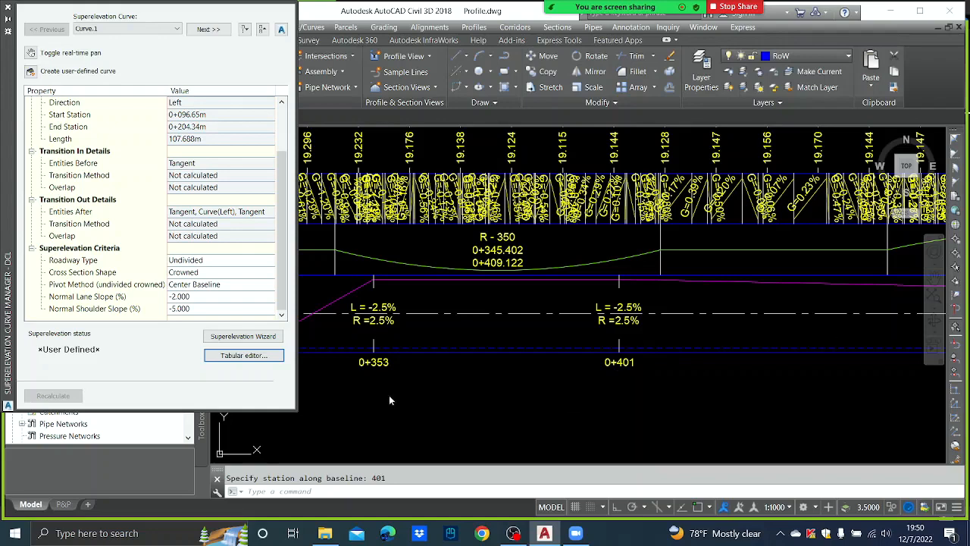
{"action": "left_click", "coordinate": [257, 356]}
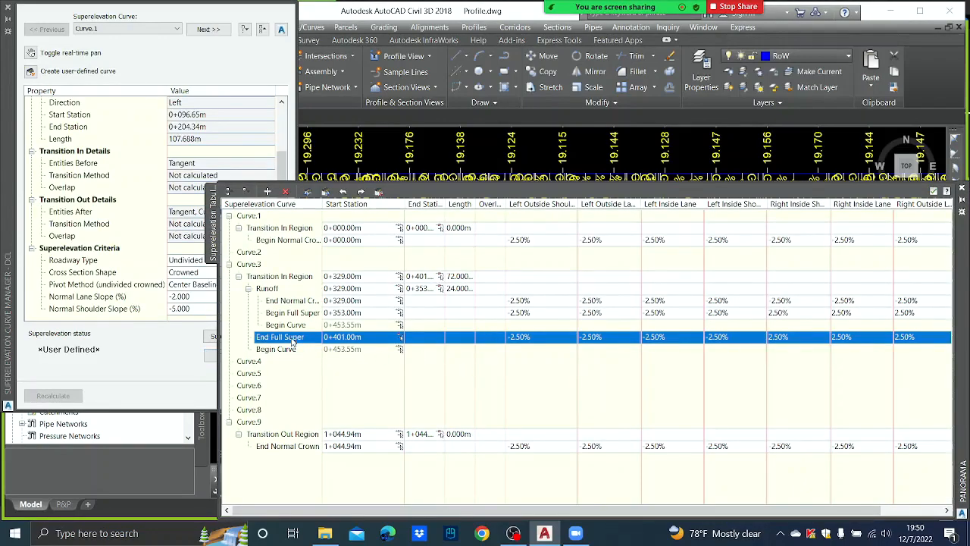
{"action": "right_click", "coordinate": [293, 343]}
{"action": "left_click", "coordinate": [334, 345]}
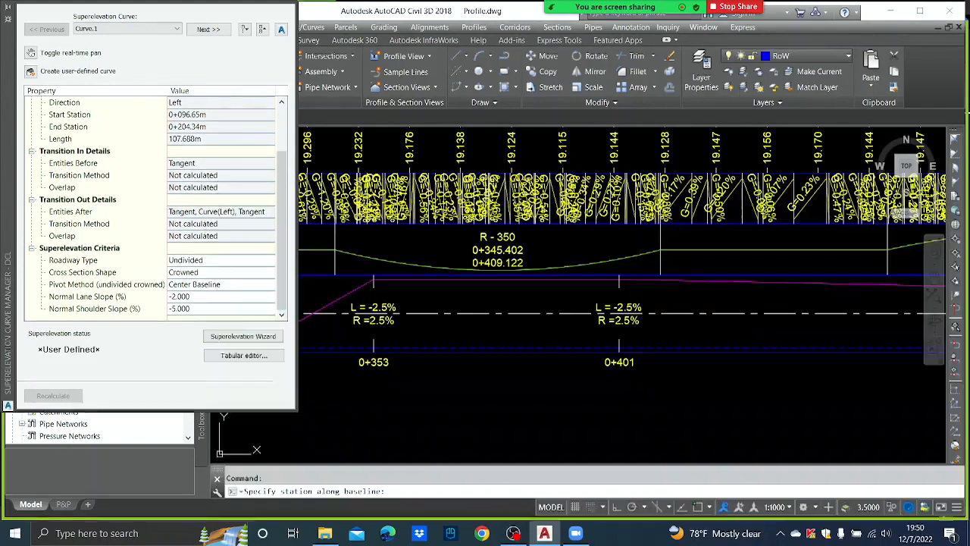
{"action": "type", "text": "425"}
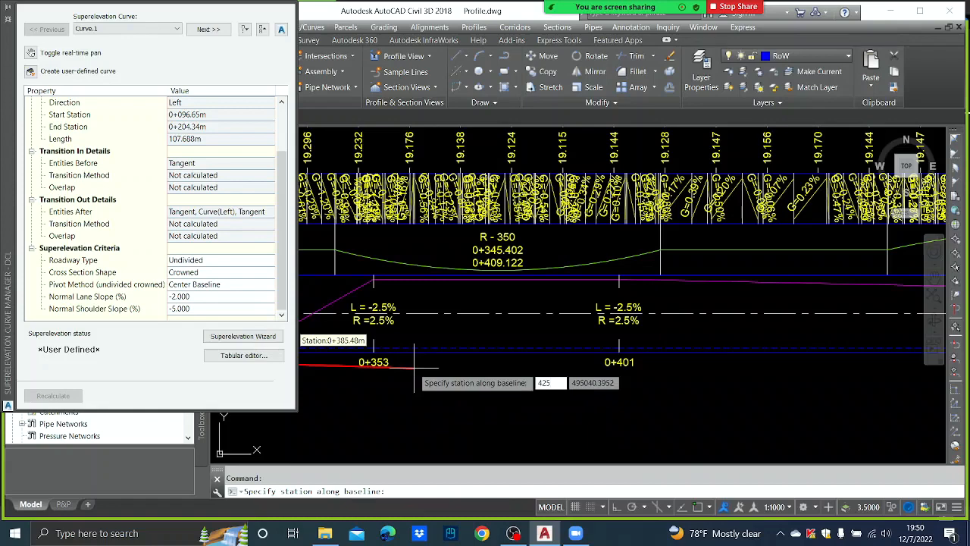
{"action": "key", "text": "Return"}
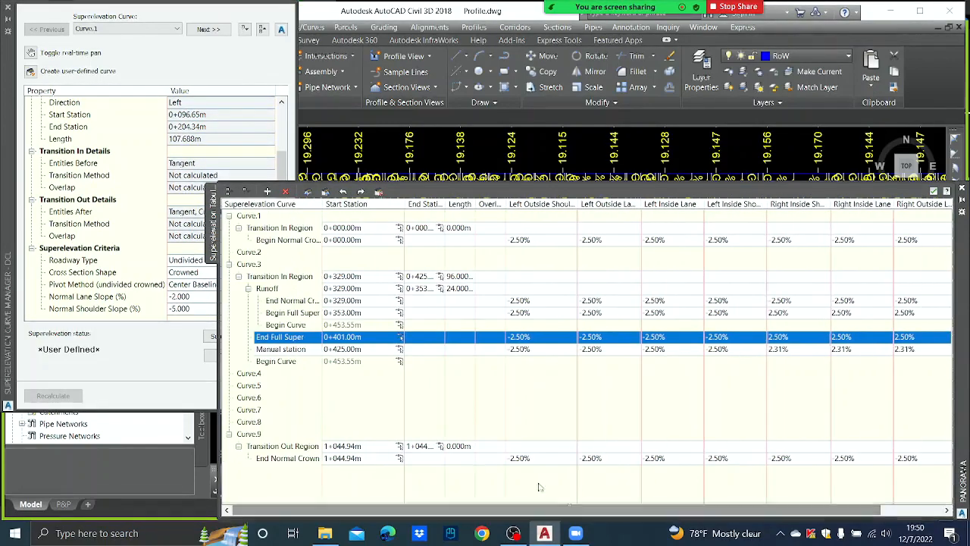
Assign the manual station at 0+425 as a Begin Normal Crown critical station and reopen the tabular editor at its right-side slope columns
{"action": "left_click", "coordinate": [296, 354]}
{"action": "right_click", "coordinate": [307, 350]}
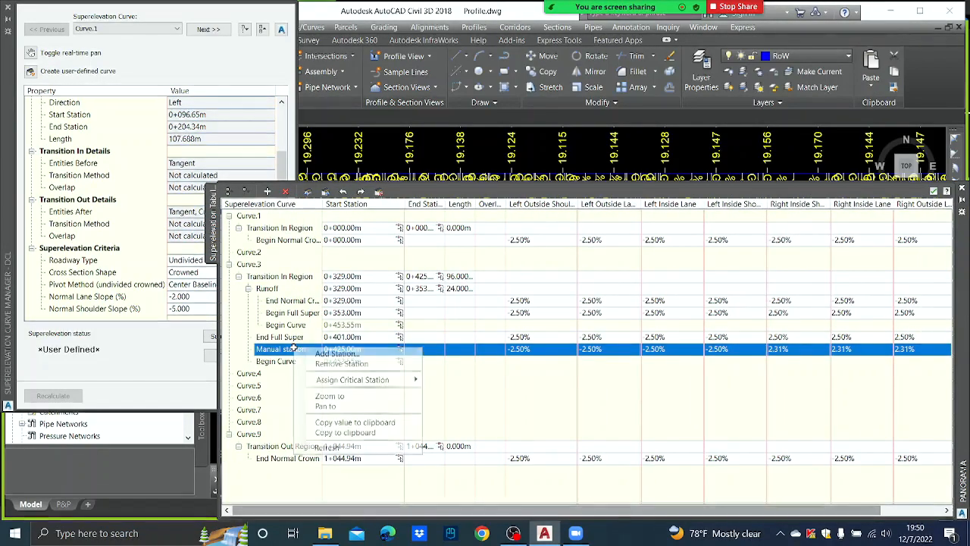
{"action": "mouse_move", "coordinate": [335, 381]}
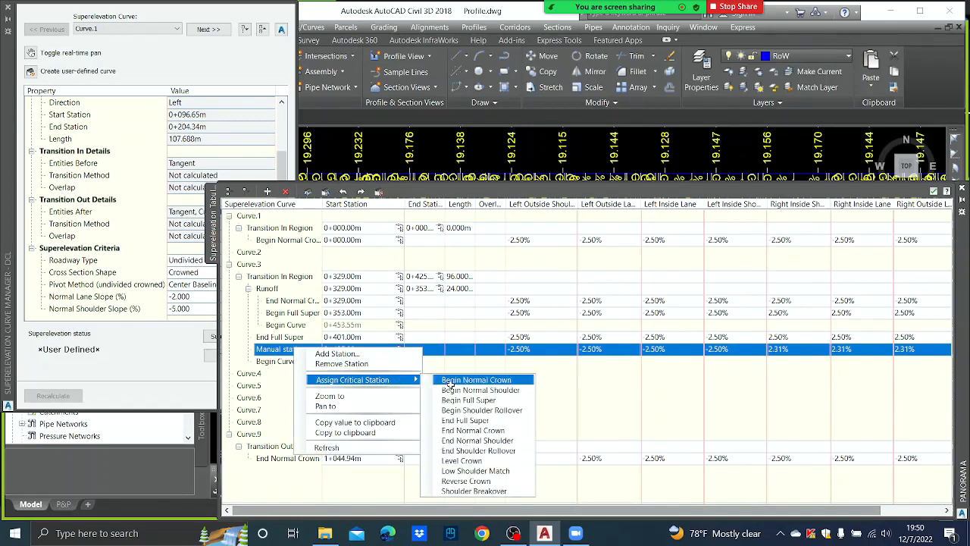
{"action": "left_click", "coordinate": [451, 381]}
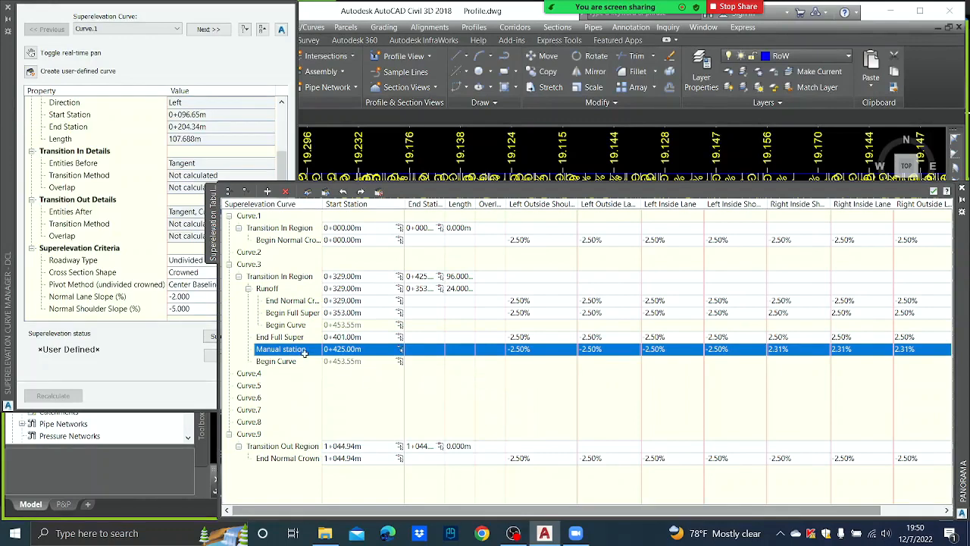
{"action": "left_click", "coordinate": [933, 191]}
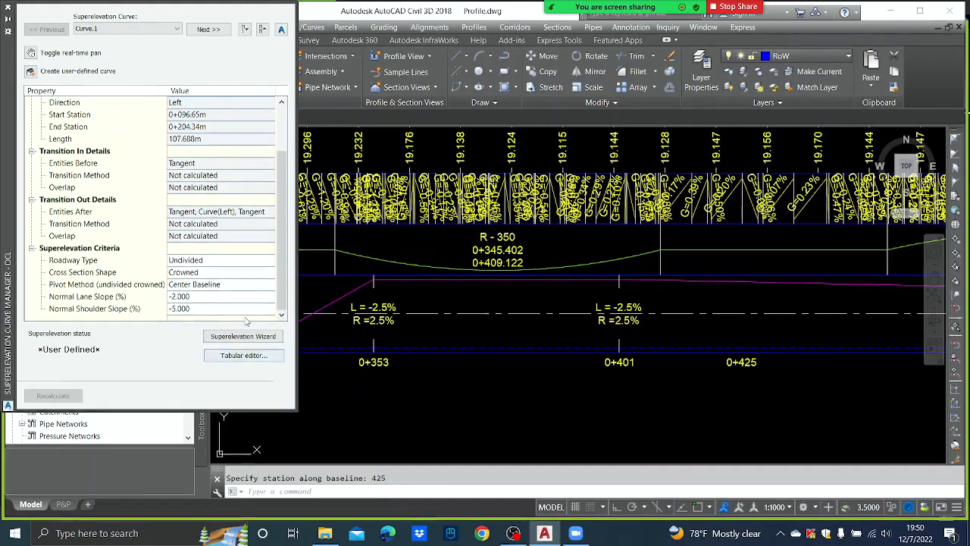
{"action": "left_click", "coordinate": [248, 354]}
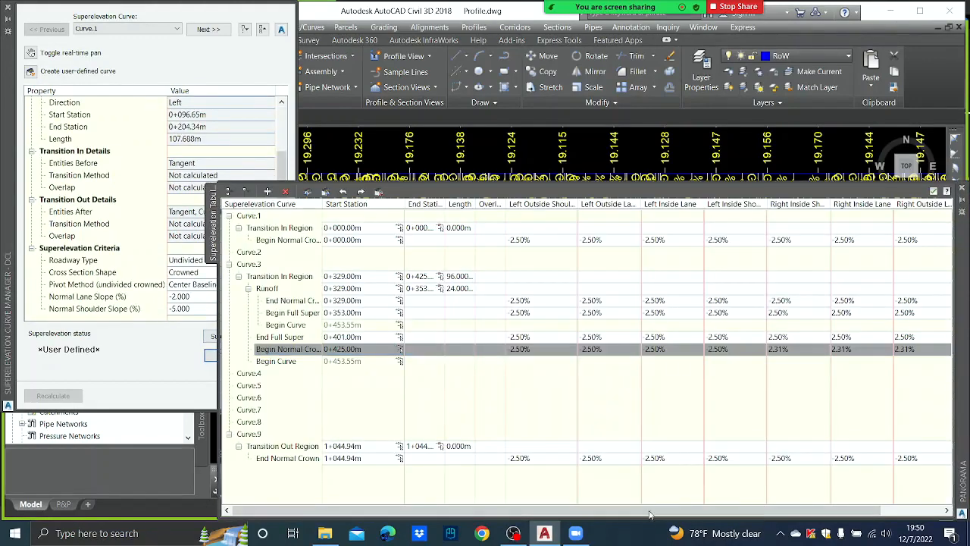
{"action": "left_click_drag", "start_coordinate": [650, 510], "coordinate": [778, 511]}
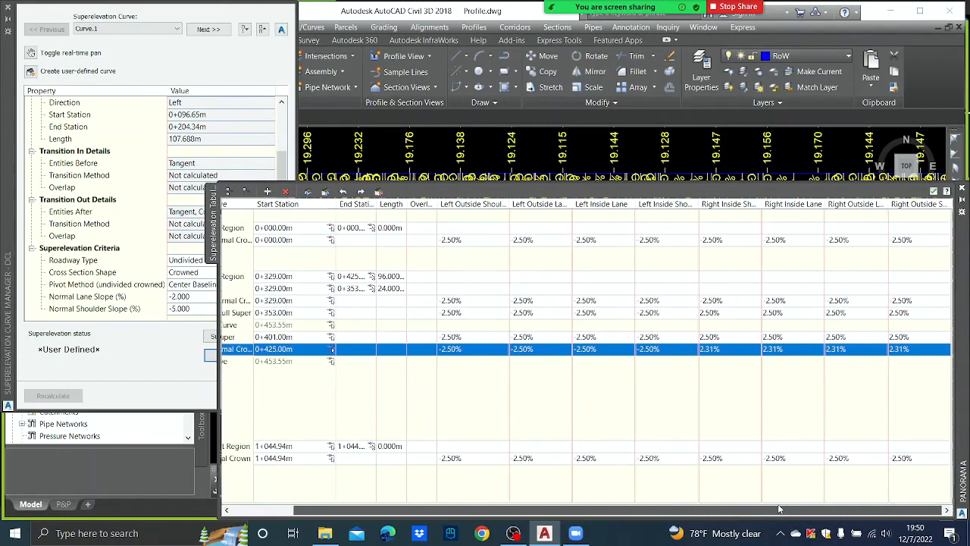
Copy the -2.50% slope at station 0+425.00 into that row's right inside shoulder and right inside lane
{"action": "left_click", "coordinate": [680, 349]}
{"action": "key", "text": "ctrl+c"}
{"action": "left_click", "coordinate": [733, 349]}
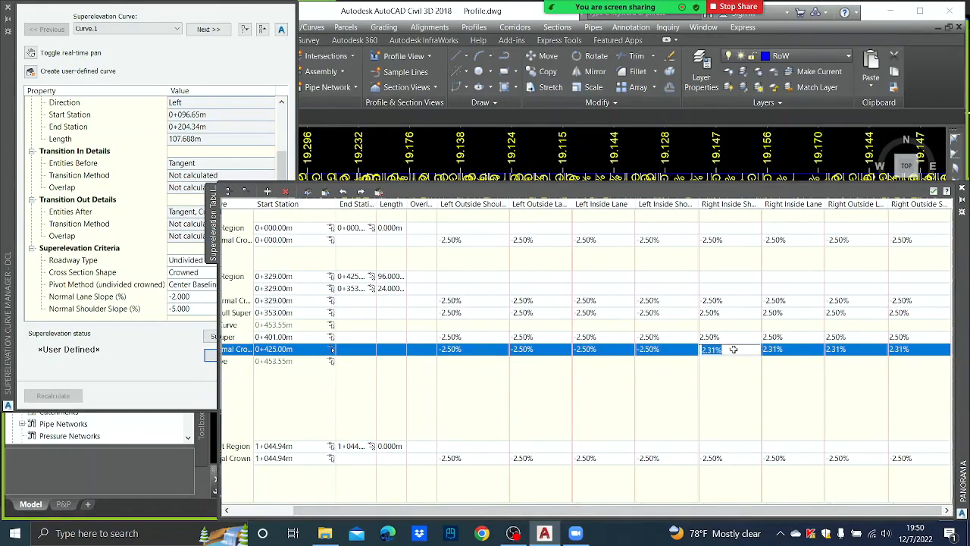
{"action": "key", "text": "ctrl+v"}
{"action": "left_click", "coordinate": [785, 351]}
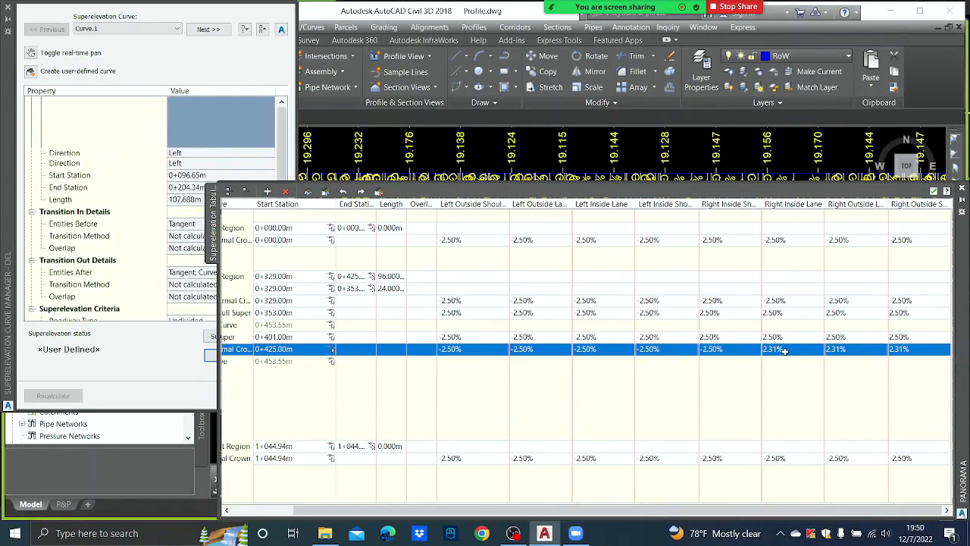
{"action": "left_click", "coordinate": [786, 350]}
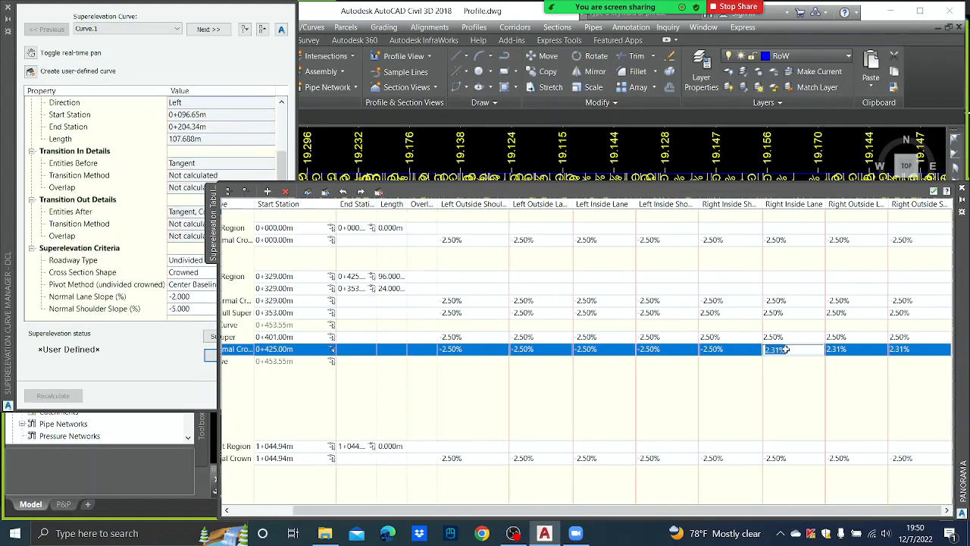
{"action": "key", "text": "ctrl+v"}
Set the right outside lane and right outside shoulder slopes at 0+425.00 to -2.50% and close the superelevation table
{"action": "left_click", "coordinate": [836, 349]}
{"action": "key", "text": "ctrl+v"}
{"action": "left_click", "coordinate": [903, 355]}
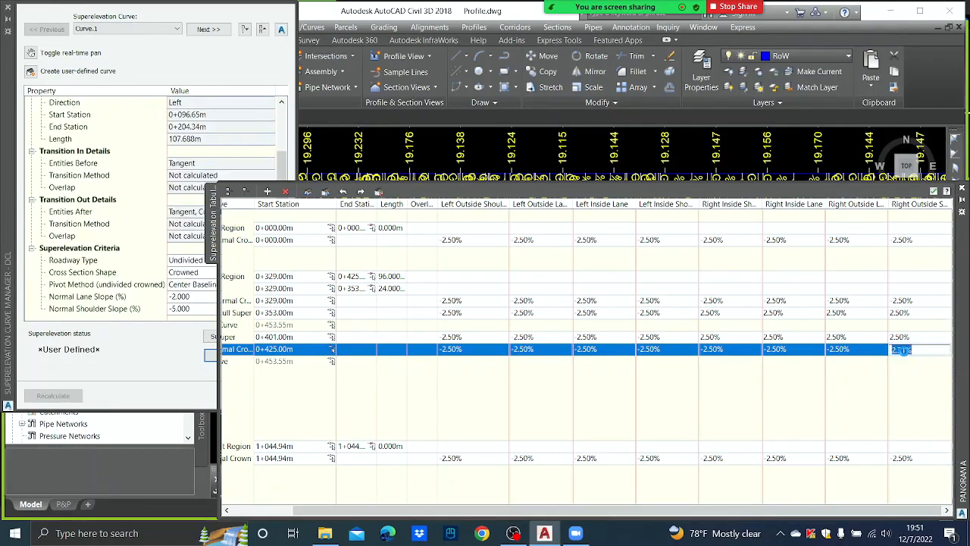
{"action": "key", "text": "ctrl+v"}
{"action": "left_click", "coordinate": [850, 255]}
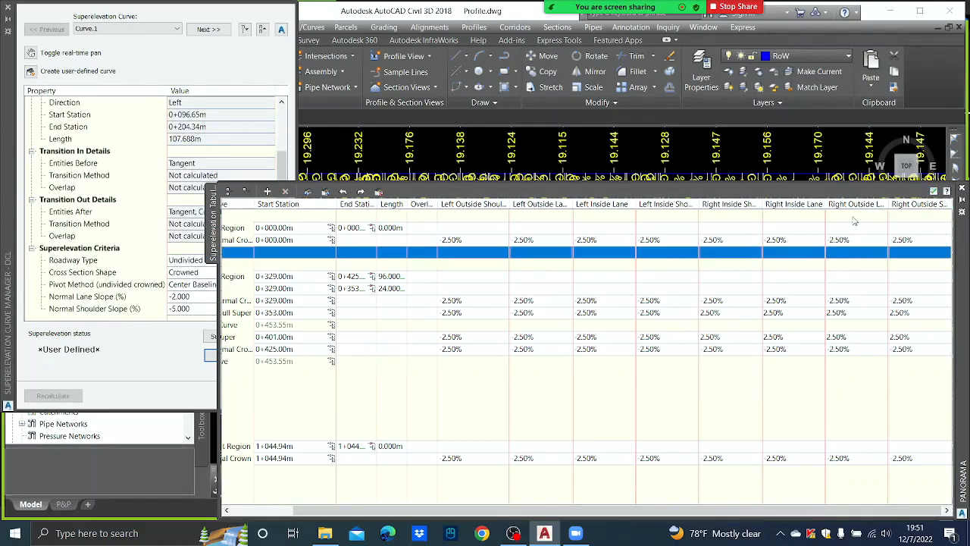
{"action": "left_click", "coordinate": [935, 192]}
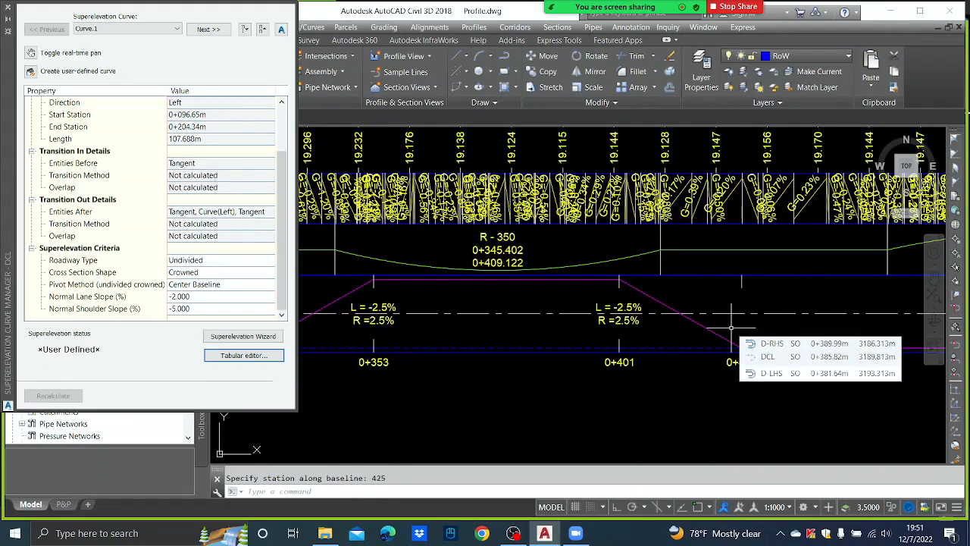
Check the superelevation diagram around the R-350 curve and close the Superelevation Curve Manager
{"action": "scroll", "coordinate": [682, 314], "scroll_direction": "down", "scroll_amount": 2}
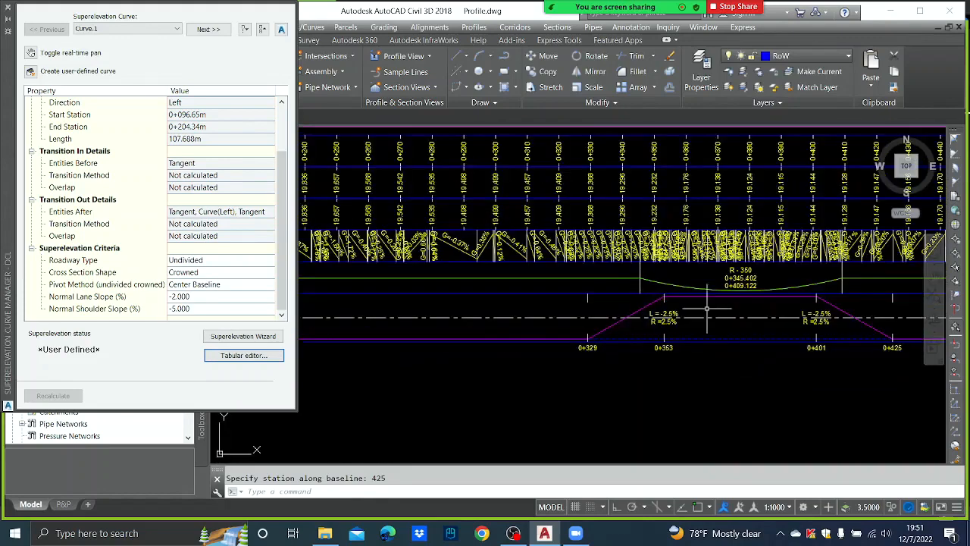
{"action": "scroll", "coordinate": [622, 300], "scroll_direction": "up", "scroll_amount": 1}
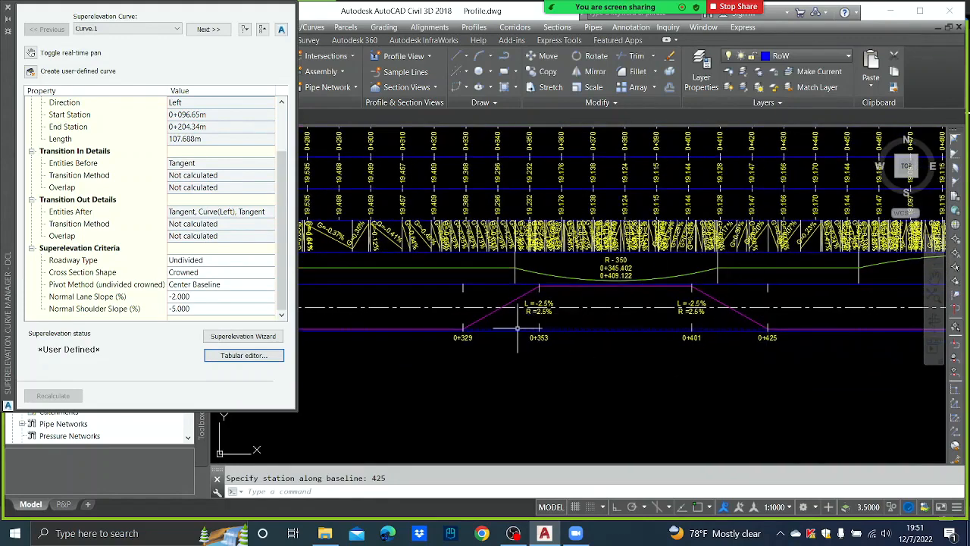
{"action": "scroll", "coordinate": [600, 347], "scroll_direction": "down", "scroll_amount": 1}
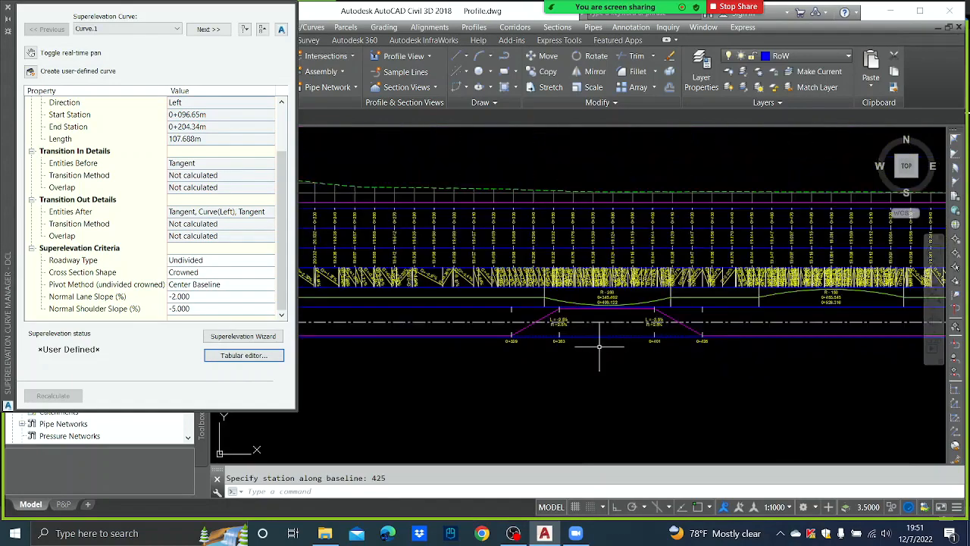
{"action": "middle_click_drag", "start_coordinate": [734, 336], "coordinate": [532, 305]}
{"action": "scroll", "coordinate": [570, 301], "scroll_direction": "up", "scroll_amount": 1}
{"action": "scroll", "coordinate": [599, 311], "scroll_direction": "down", "scroll_amount": 3}
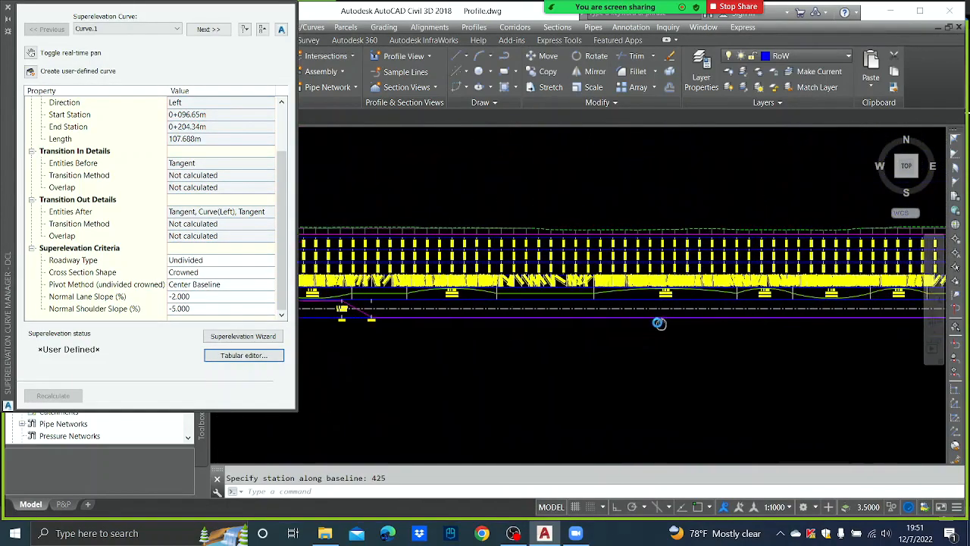
{"action": "scroll", "coordinate": [715, 308], "scroll_direction": "up", "scroll_amount": 1}
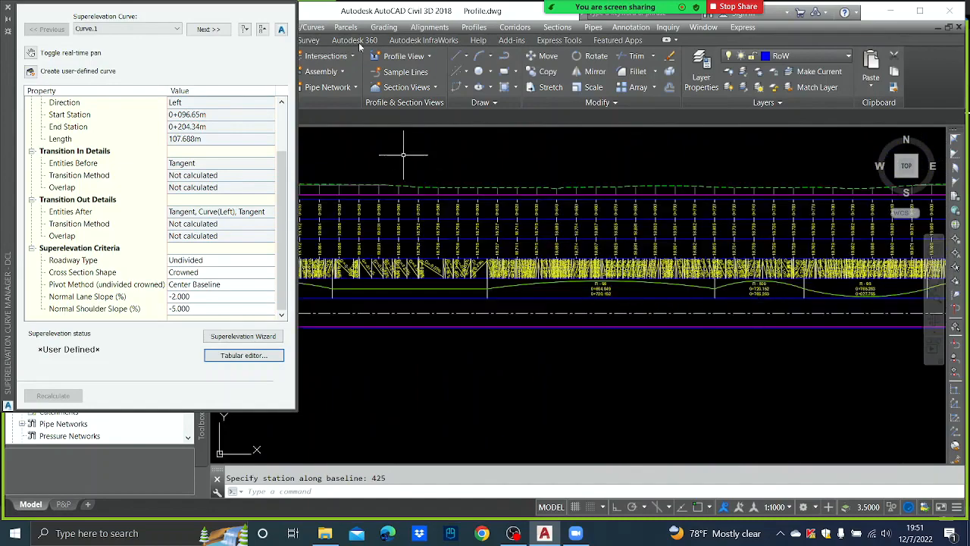
{"action": "left_click", "coordinate": [7, 30]}
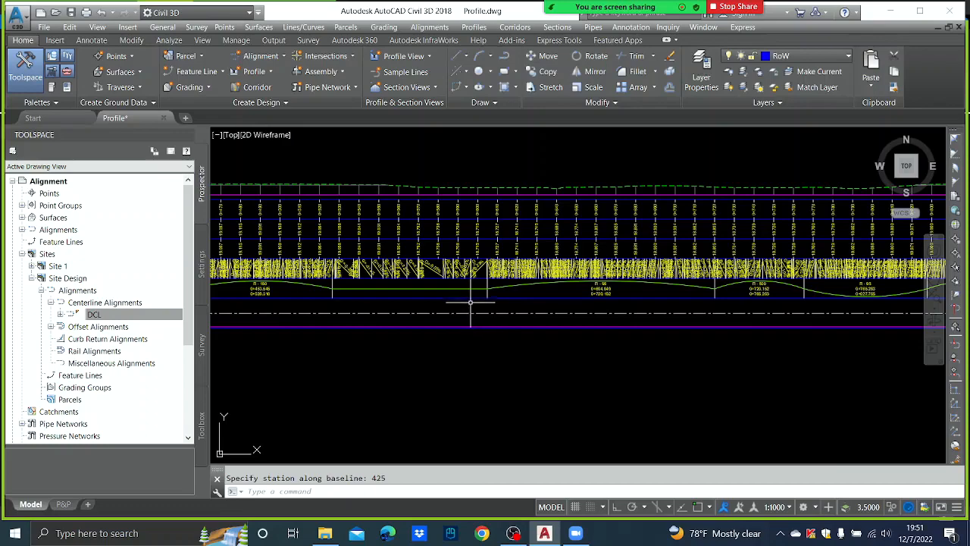
Examine the horizontal geometry and superelevation bands along the R-95 and R-500 curves beyond station 0+600
{"action": "scroll", "coordinate": [677, 304], "scroll_direction": "up", "scroll_amount": 1}
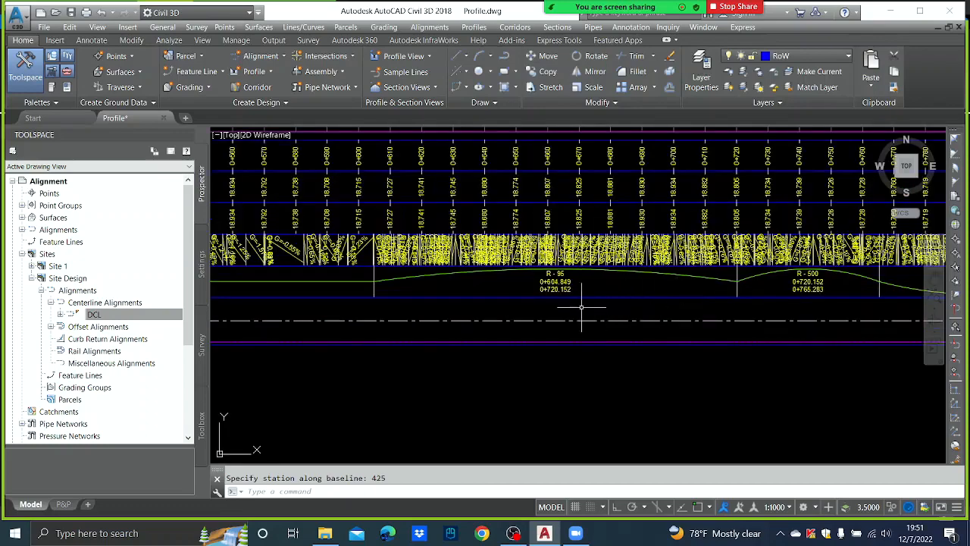
{"action": "middle_click_drag", "start_coordinate": [544, 316], "coordinate": [547, 339]}
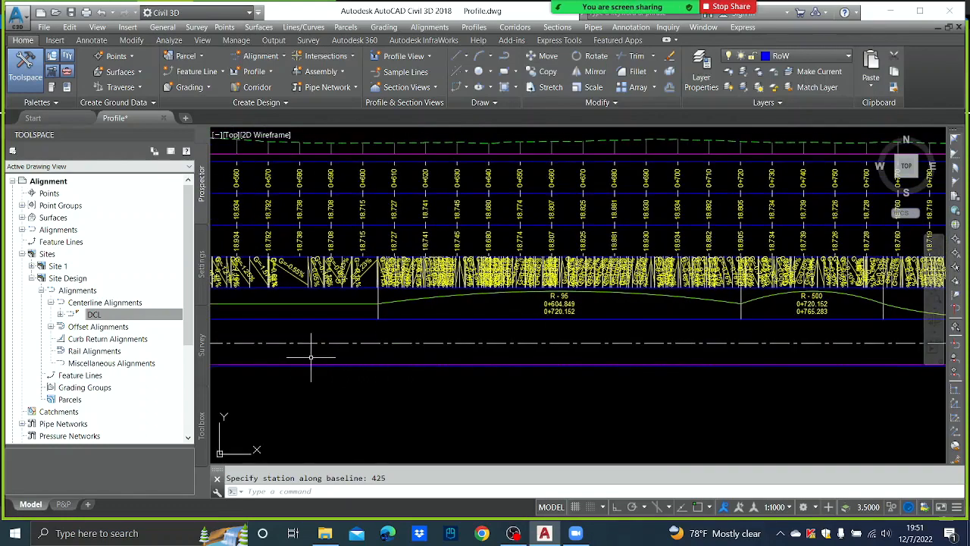
{"action": "mouse_move", "coordinate": [285, 357]}
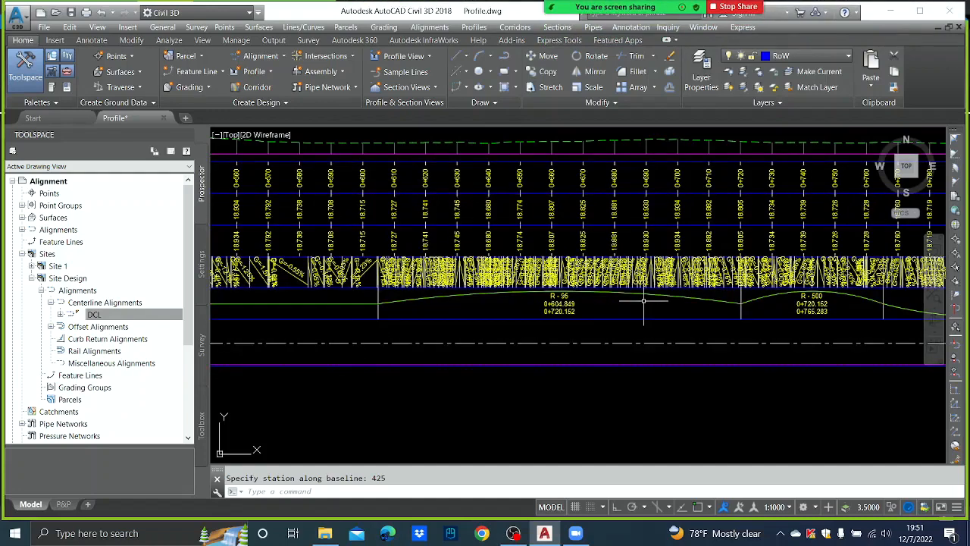
{"action": "mouse_move", "coordinate": [643, 301]}
{"action": "middle_click_drag", "start_coordinate": [676, 326], "coordinate": [431, 337]}
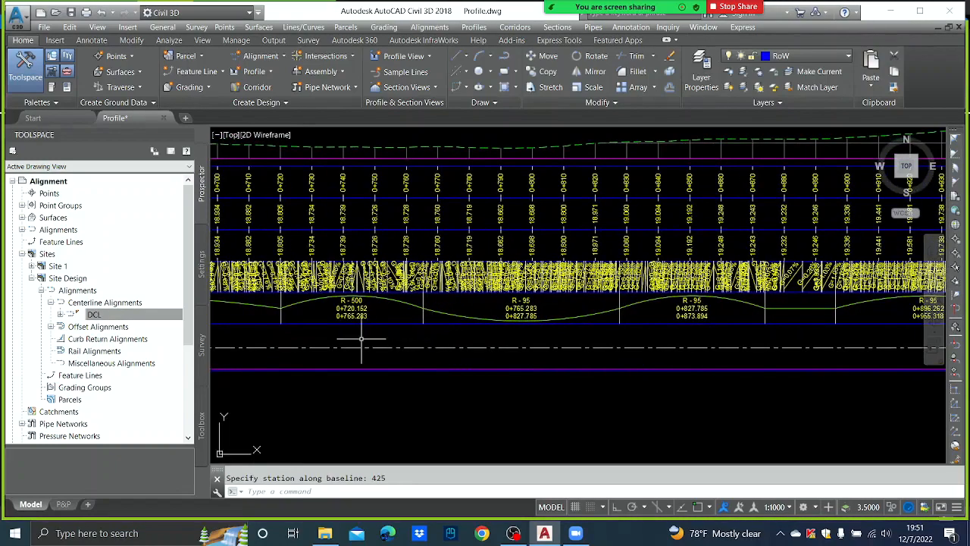
{"action": "middle_click_drag", "start_coordinate": [364, 341], "coordinate": [612, 335]}
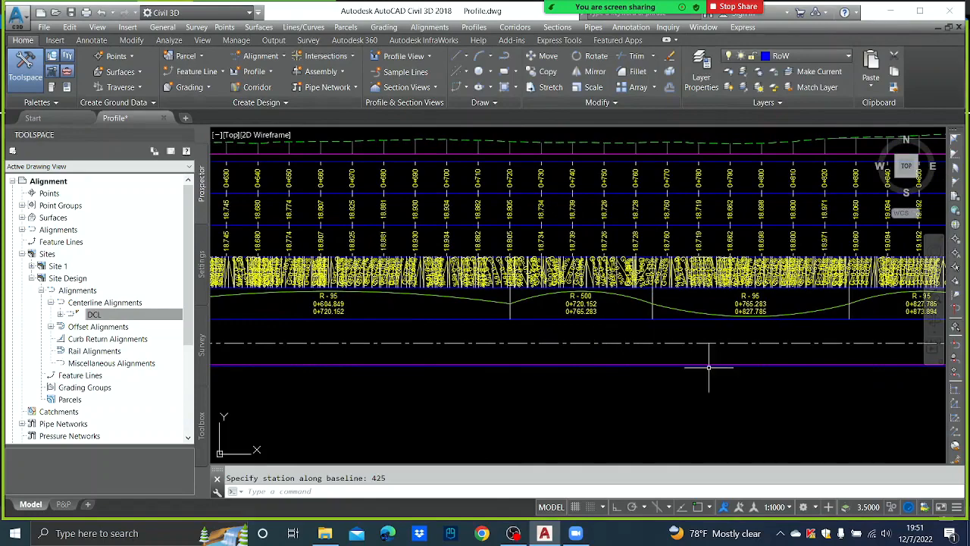
{"action": "scroll", "coordinate": [619, 364], "scroll_direction": "down", "scroll_amount": 2}
{"action": "middle_click_drag", "start_coordinate": [394, 390], "coordinate": [784, 319]}
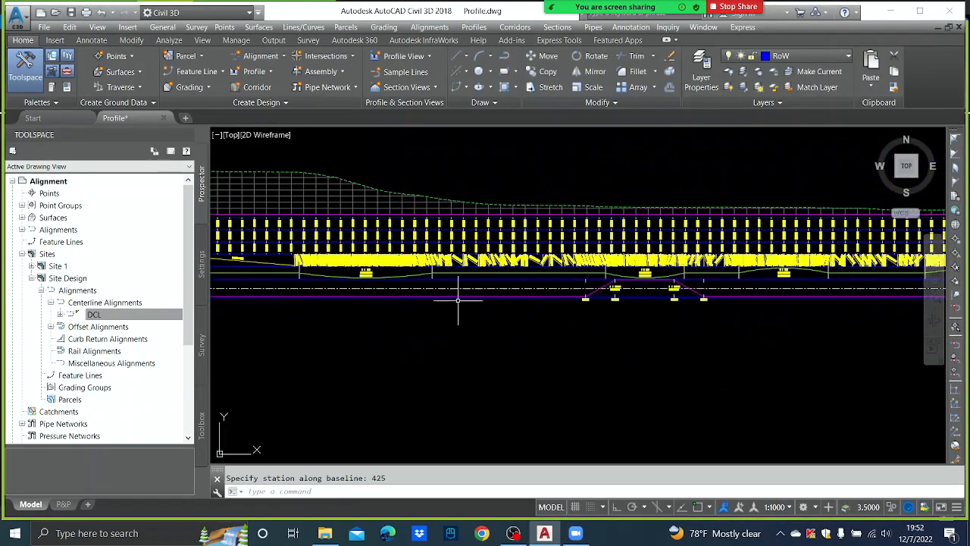
Compare the superelevation transitions from 0+329 to 0+425 with the superelevation band along the R-95 curve
{"action": "scroll", "coordinate": [624, 291], "scroll_direction": "up", "scroll_amount": 5}
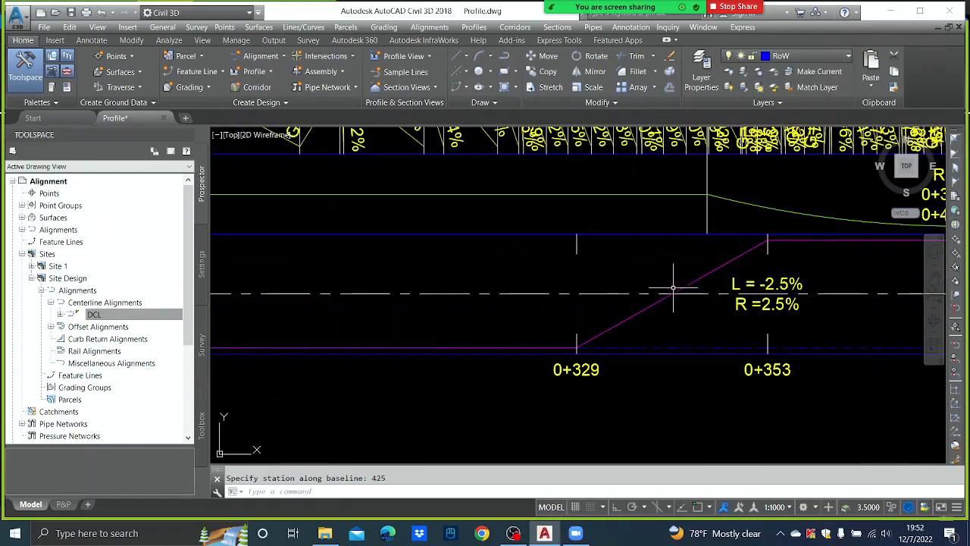
{"action": "scroll", "coordinate": [667, 318], "scroll_direction": "down", "scroll_amount": 3}
{"action": "scroll", "coordinate": [665, 313], "scroll_direction": "down", "scroll_amount": 3}
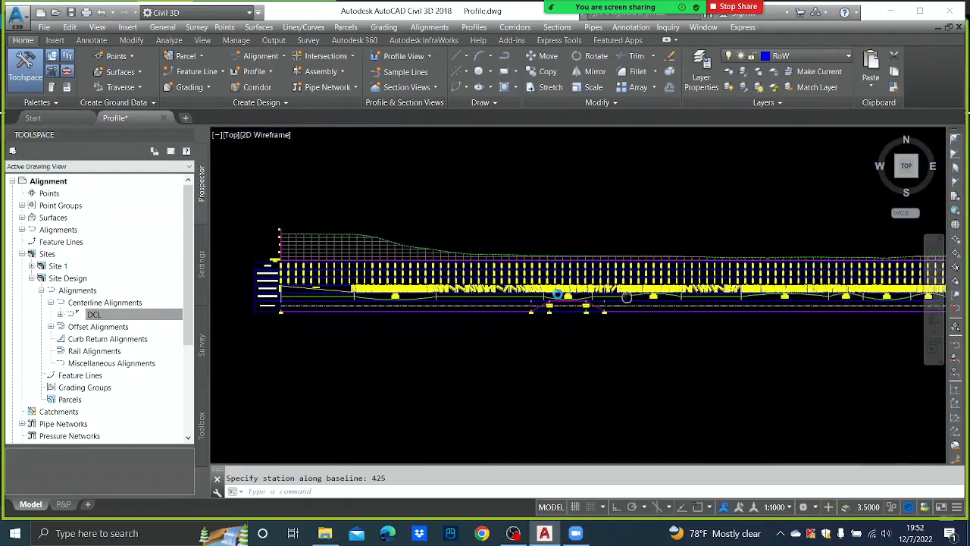
{"action": "scroll", "coordinate": [595, 318], "scroll_direction": "up", "scroll_amount": 5}
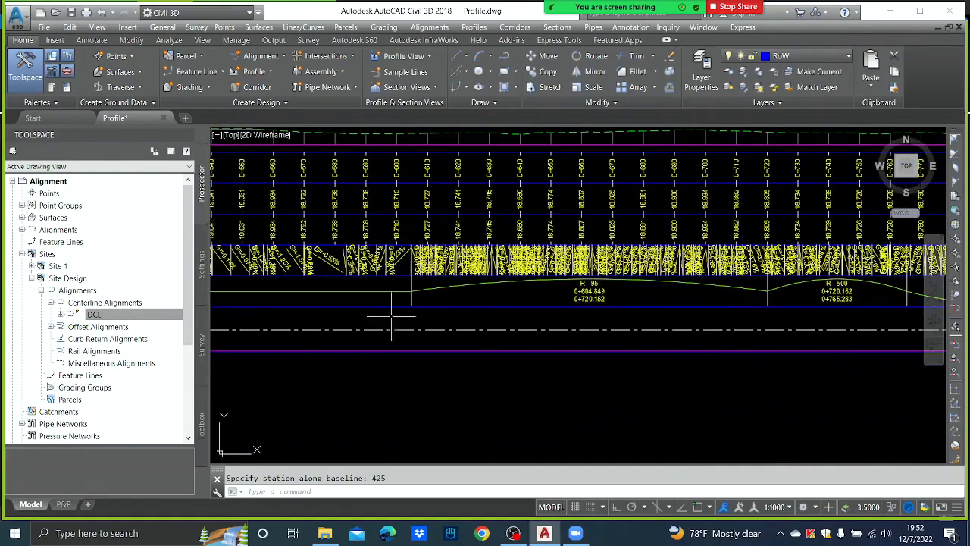
{"action": "middle_click_drag", "start_coordinate": [672, 324], "coordinate": [465, 317]}
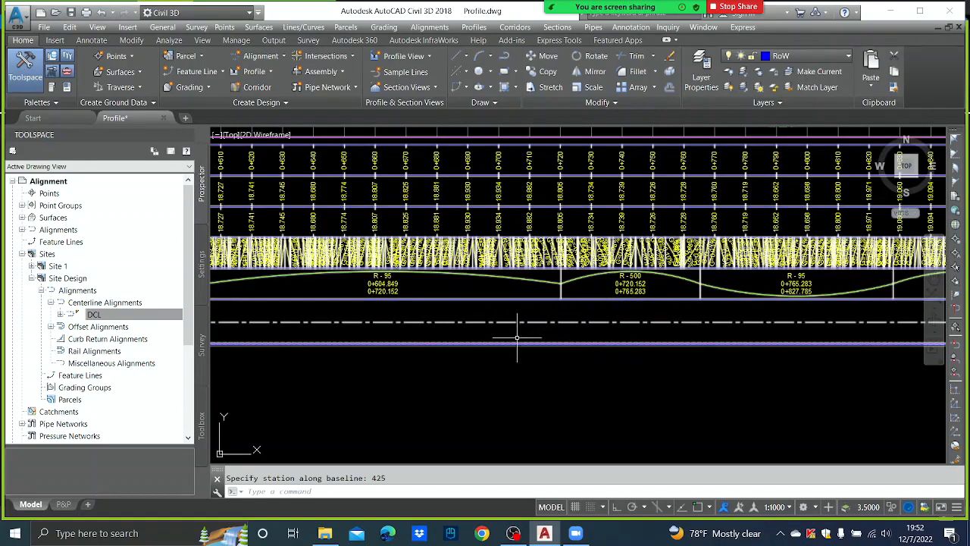
{"action": "scroll", "coordinate": [618, 311], "scroll_direction": "down", "scroll_amount": 3}
{"action": "scroll", "coordinate": [594, 263], "scroll_direction": "up", "scroll_amount": 4}
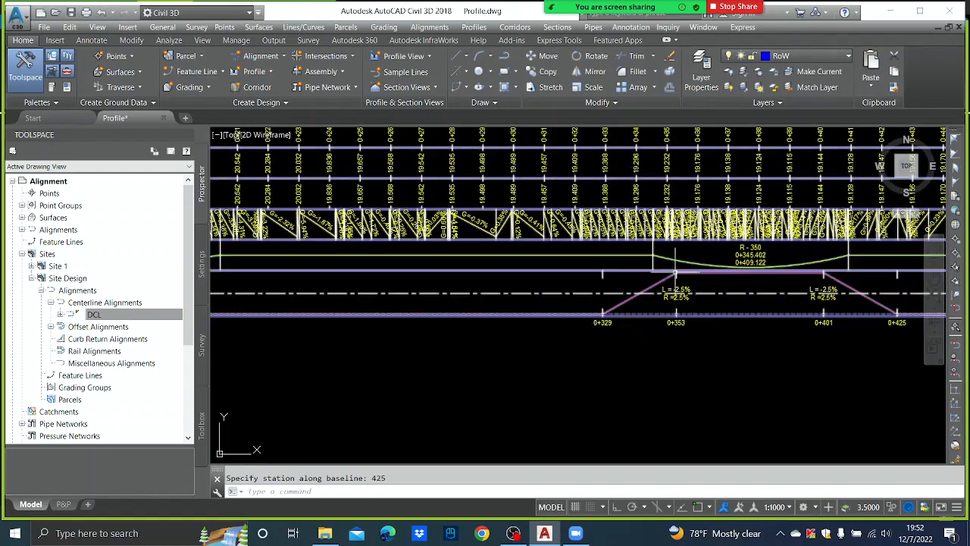
{"action": "middle_click_drag", "start_coordinate": [860, 294], "coordinate": [674, 301]}
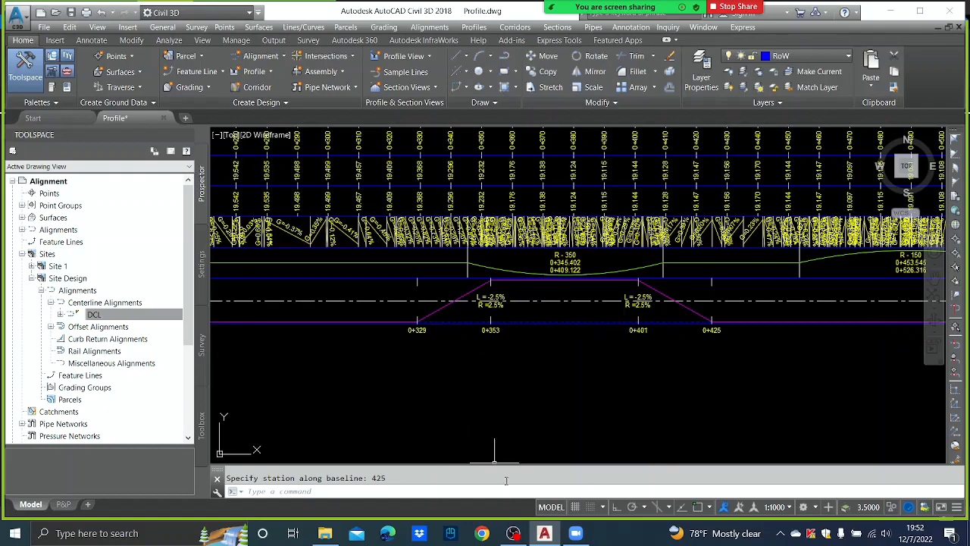
Save the drawing and close the Toolspace to give the profile view more room
{"action": "mouse_move", "coordinate": [664, 17]}
{"action": "key", "text": "ctrl+s"}
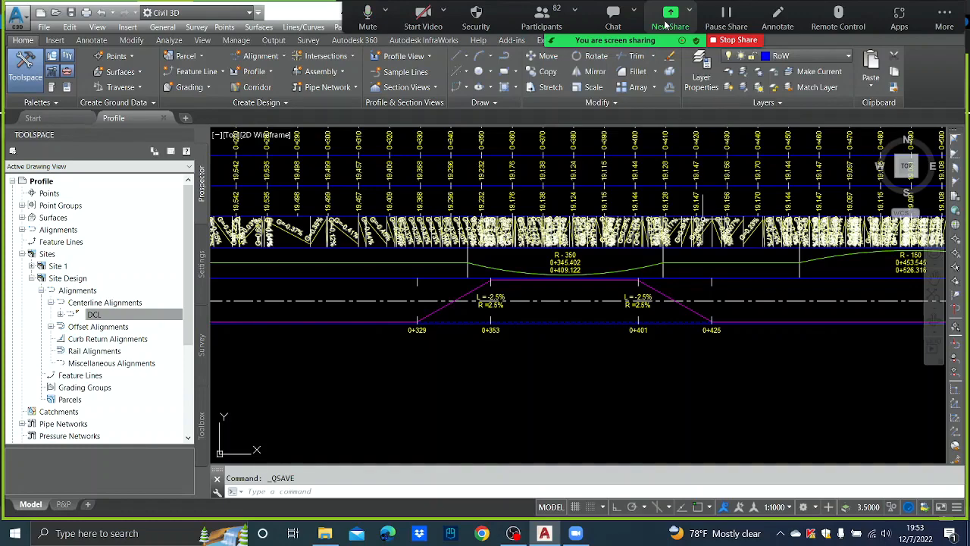
{"action": "scroll", "coordinate": [599, 294], "scroll_direction": "down", "scroll_amount": 4}
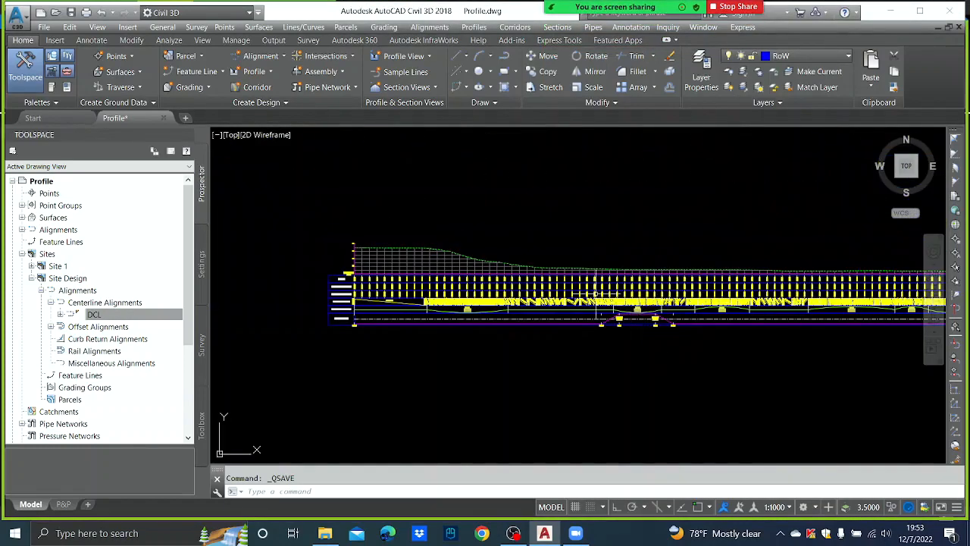
{"action": "scroll", "coordinate": [540, 271], "scroll_direction": "up", "scroll_amount": 3}
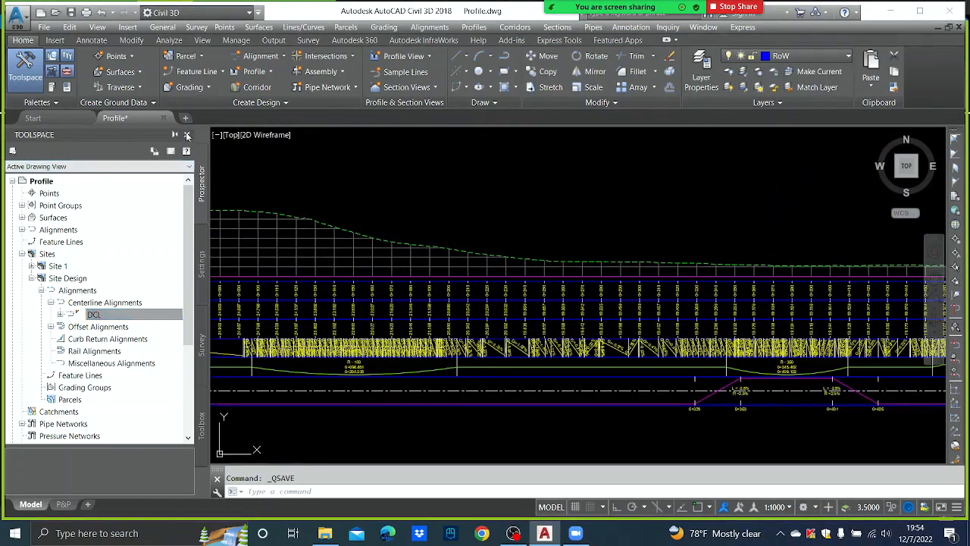
{"action": "left_click", "coordinate": [185, 134]}
{"action": "scroll", "coordinate": [455, 223], "scroll_direction": "down", "scroll_amount": 3}
{"action": "scroll", "coordinate": [341, 206], "scroll_direction": "up", "scroll_amount": 3}
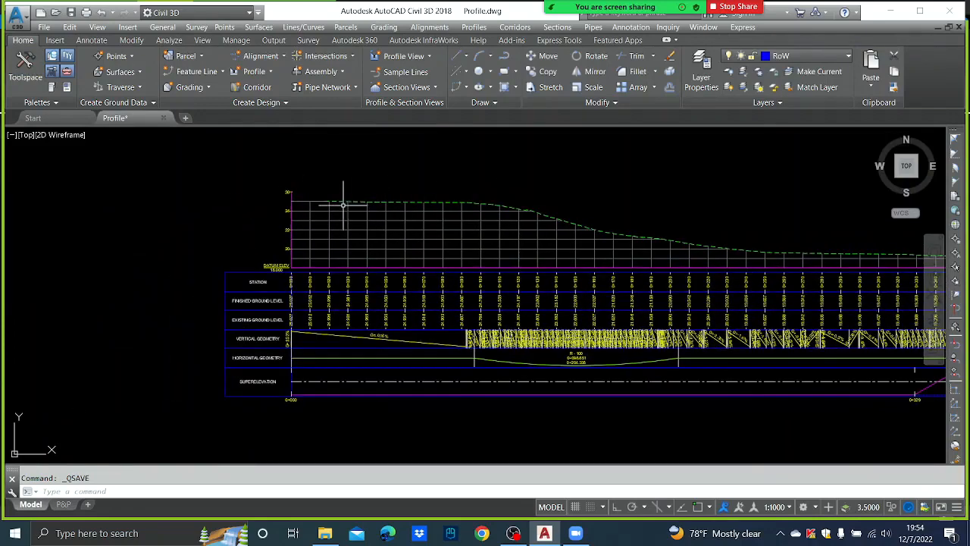
{"action": "middle_click_drag", "start_coordinate": [737, 259], "coordinate": [670, 264]}
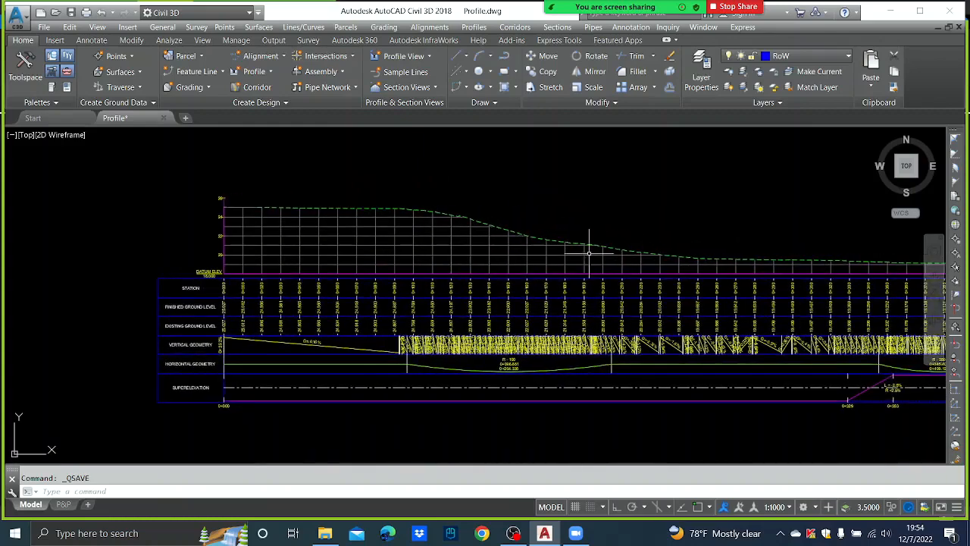
{"action": "mouse_move", "coordinate": [702, 263]}
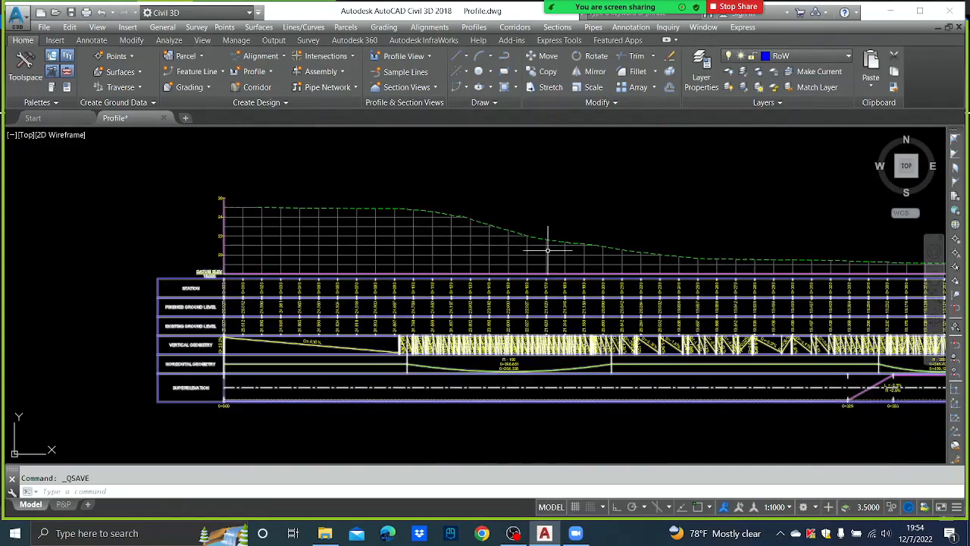
{"action": "mouse_move", "coordinate": [547, 248]}
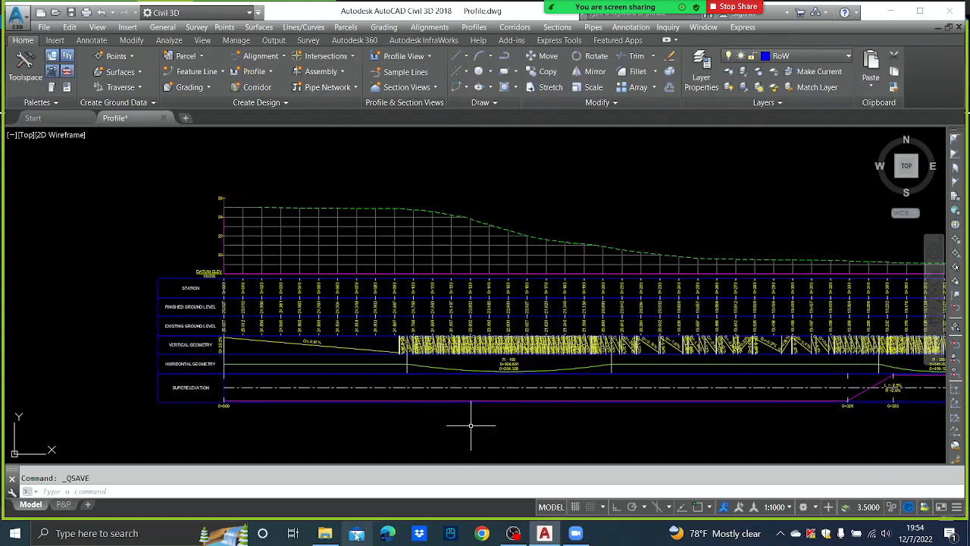
Switch to File Explorer and browse drive D: to the Education folder inside the instructor's personal folder
{"action": "left_click", "coordinate": [331, 535]}
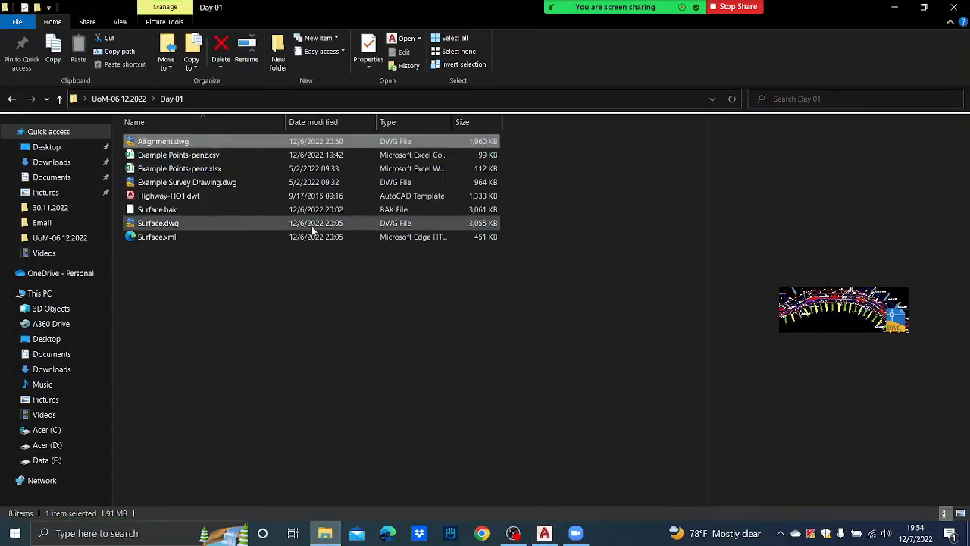
{"action": "left_click", "coordinate": [13, 99]}
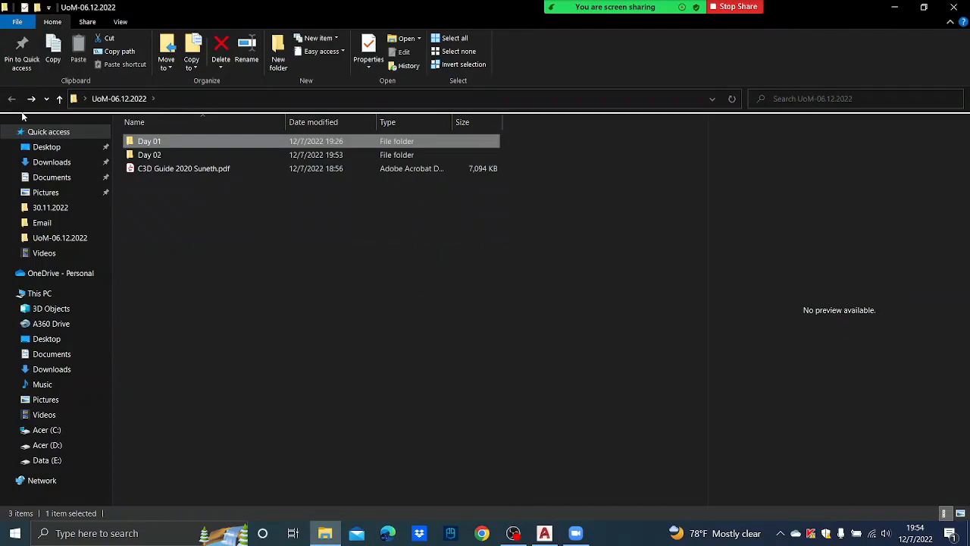
{"action": "left_click", "coordinate": [48, 446]}
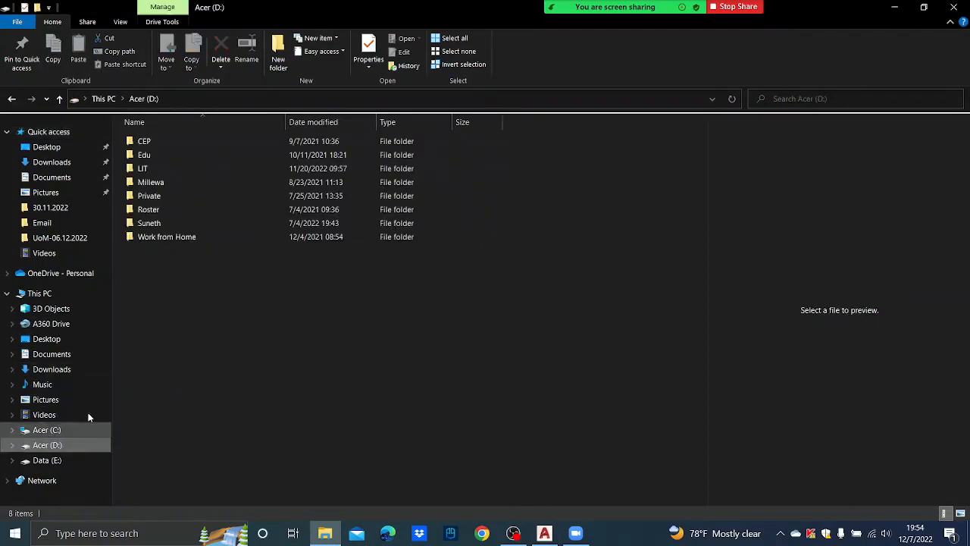
{"action": "double_click", "coordinate": [150, 223]}
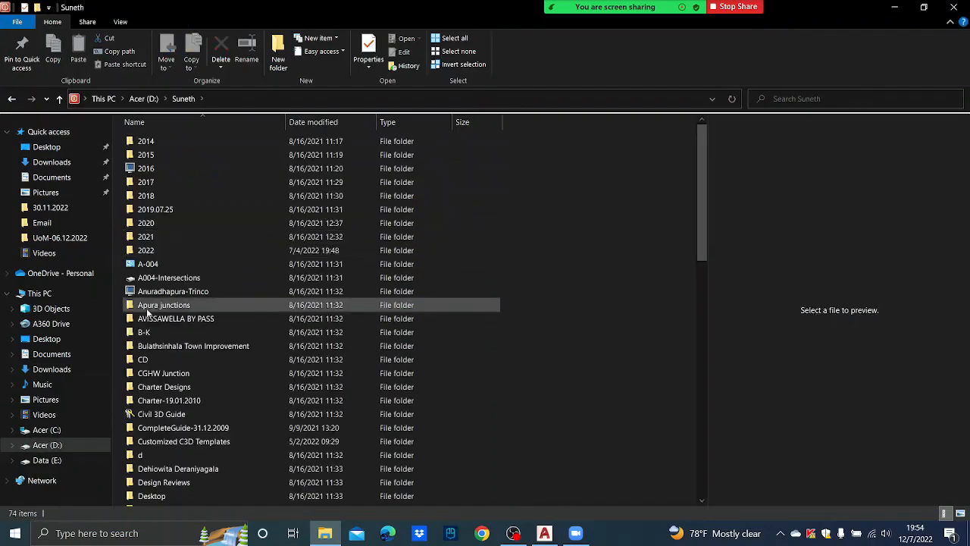
{"action": "left_click", "coordinate": [151, 319]}
{"action": "scroll", "coordinate": [149, 319], "scroll_direction": "down", "scroll_amount": 8}
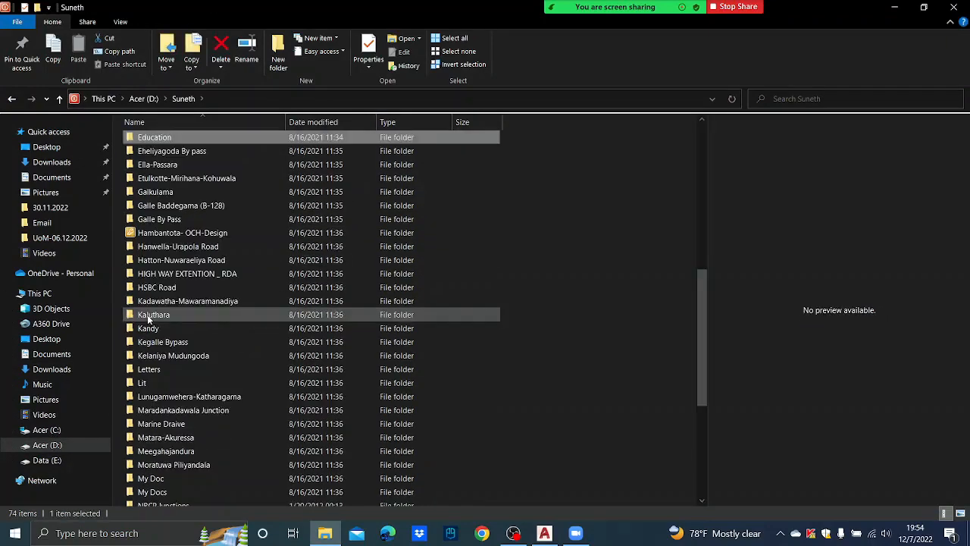
{"action": "double_click", "coordinate": [154, 140]}
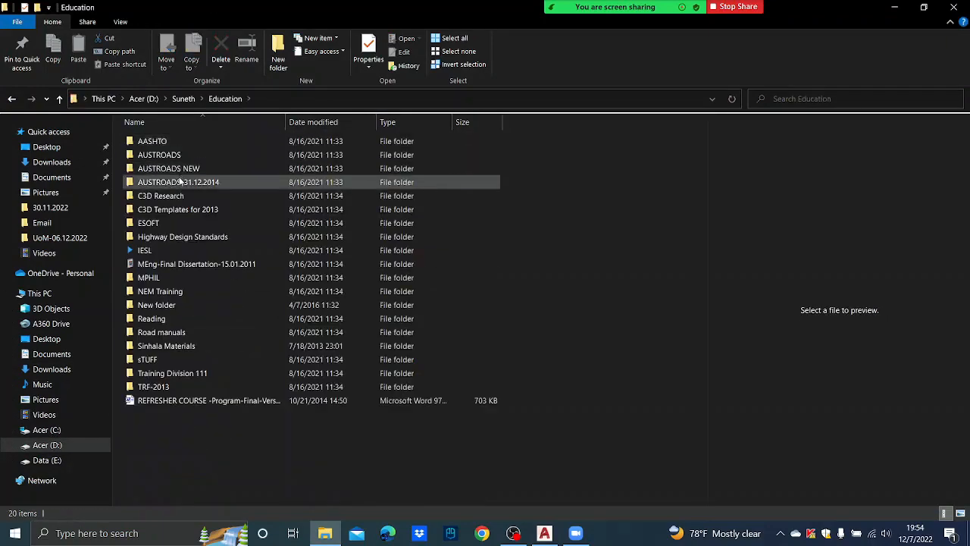
Open 4-Vertical Alignment.pdf from the Lecture Notes of IESL's H-3-Geometric Designof Highways folder under Highway and view it at 100%
{"action": "double_click", "coordinate": [162, 255]}
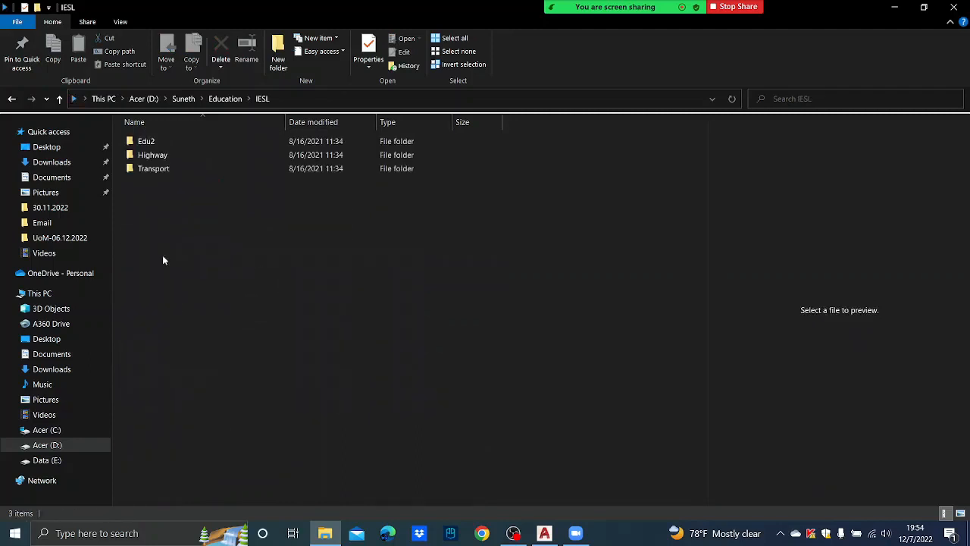
{"action": "double_click", "coordinate": [159, 161]}
{"action": "left_click", "coordinate": [170, 170]}
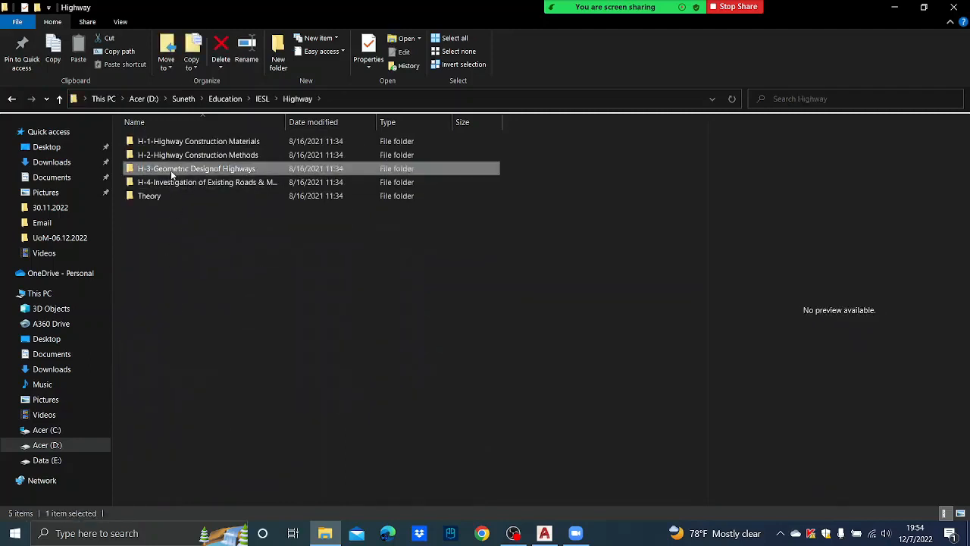
{"action": "double_click", "coordinate": [170, 170]}
{"action": "double_click", "coordinate": [156, 156]}
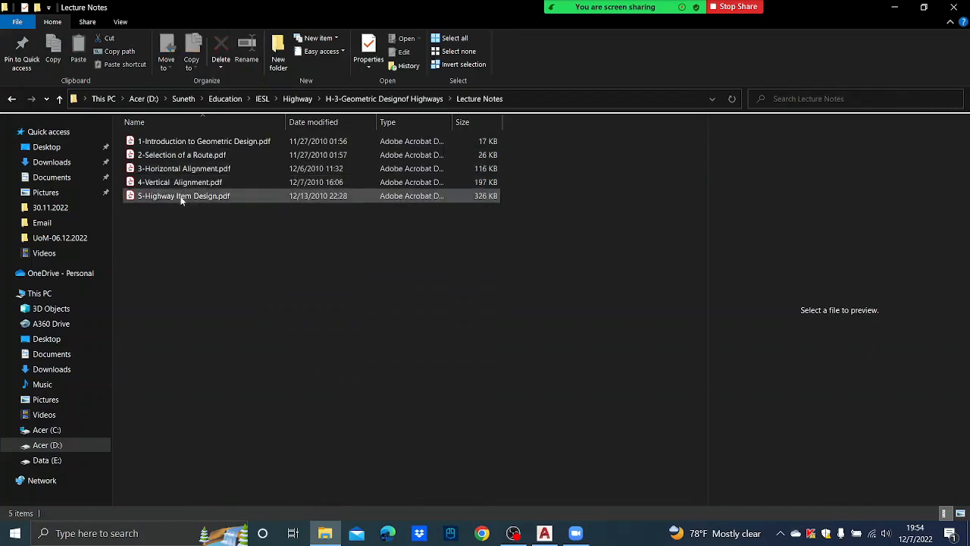
{"action": "double_click", "coordinate": [208, 183]}
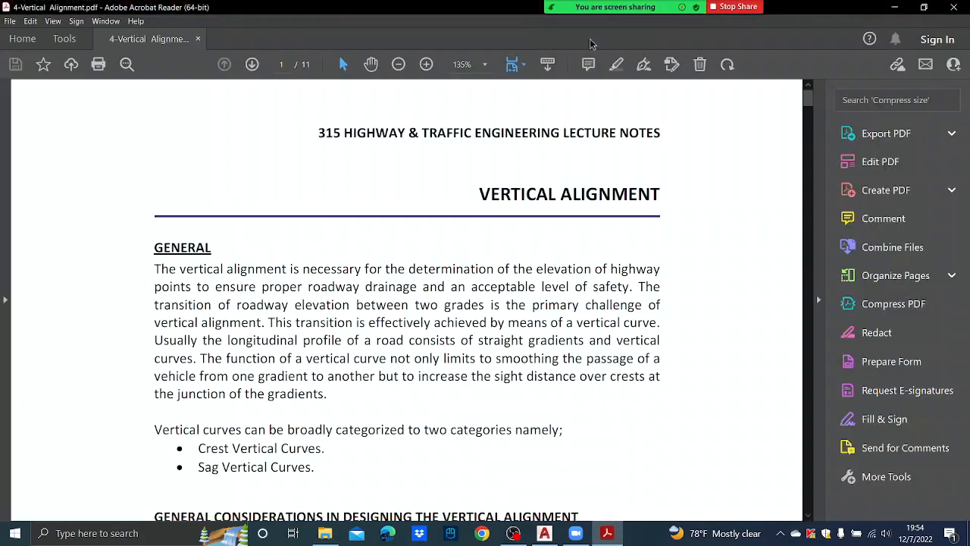
{"action": "type", "text": "100"}
{"action": "key", "text": "Return"}
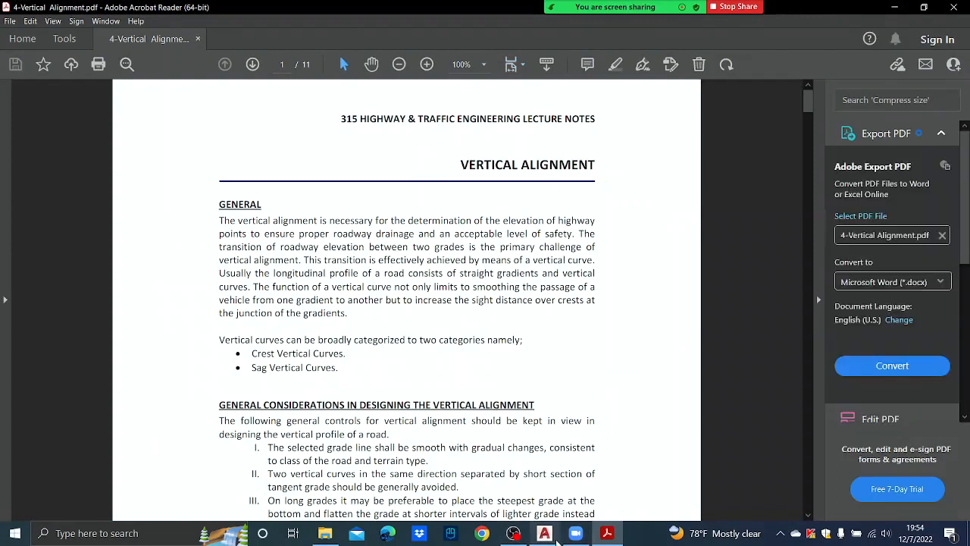
Switch the Zoom screen share to the 4-Vertical Alignment.pdf window
{"action": "mouse_move", "coordinate": [618, 4]}
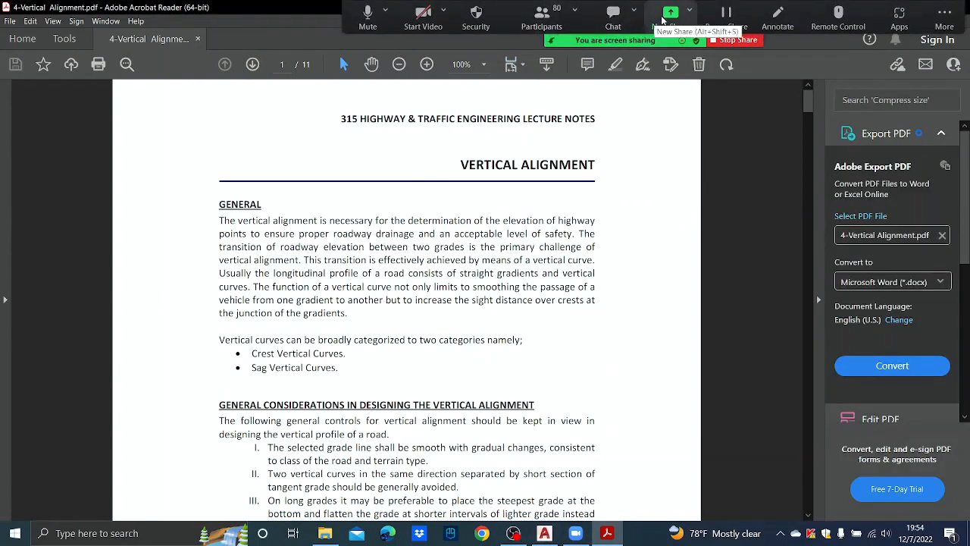
{"action": "left_click", "coordinate": [670, 15]}
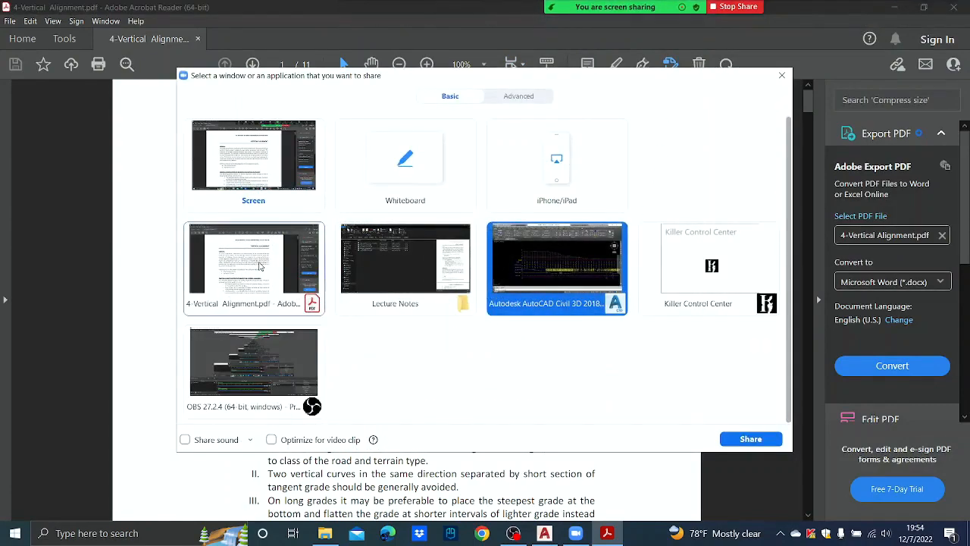
{"action": "left_click", "coordinate": [254, 262]}
{"action": "left_click", "coordinate": [750, 438]}
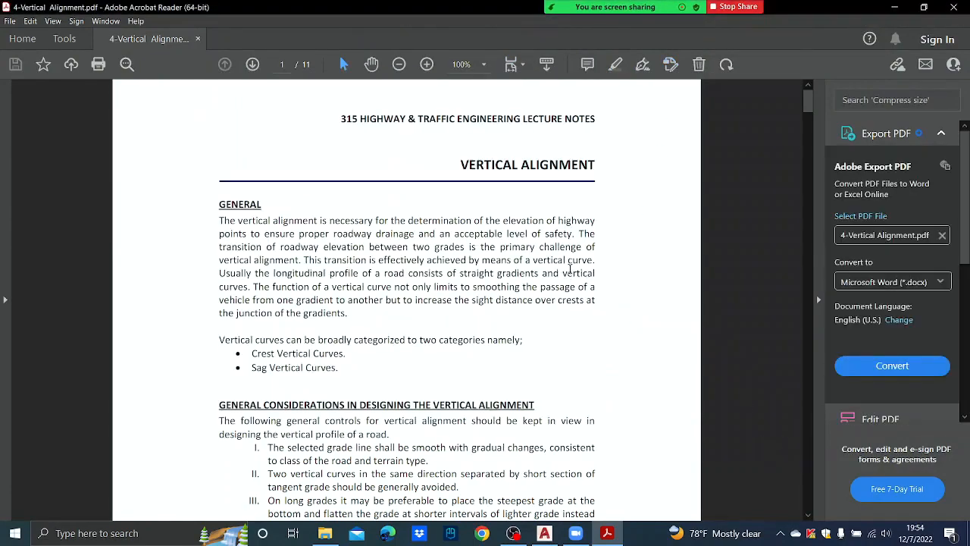
Read the crest vertical curve notes, including the K-value formula and the sight distance, appearance, comfort and drainage criteria
{"action": "scroll", "coordinate": [580, 257], "scroll_direction": "down", "scroll_amount": 10}
{"action": "scroll", "coordinate": [581, 257], "scroll_direction": "down", "scroll_amount": 5}
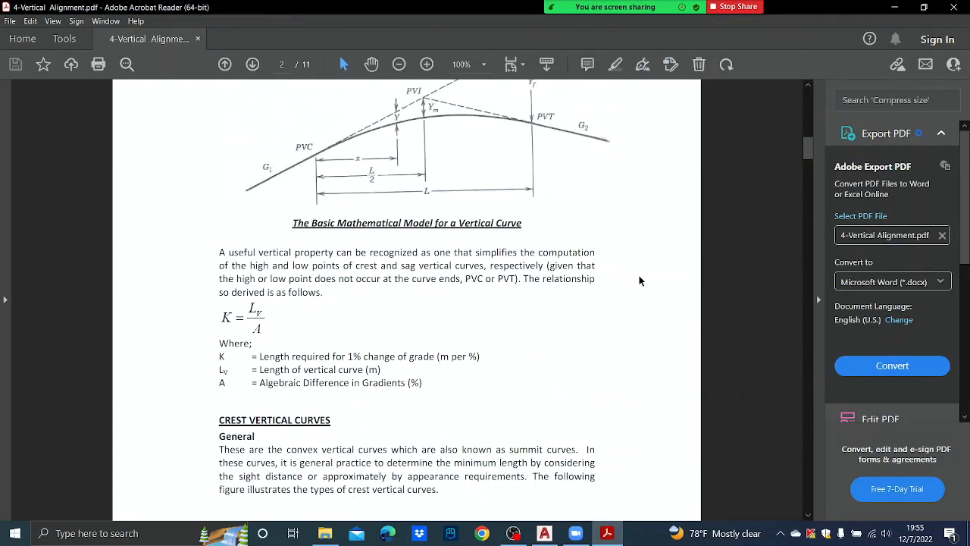
{"action": "scroll", "coordinate": [608, 279], "scroll_direction": "down", "scroll_amount": 4}
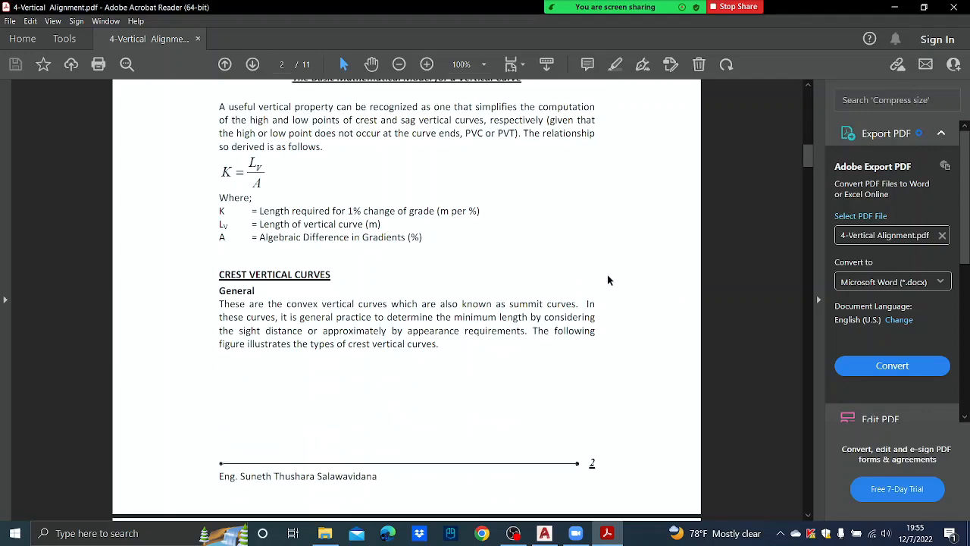
{"action": "scroll", "coordinate": [607, 280], "scroll_direction": "down", "scroll_amount": 5}
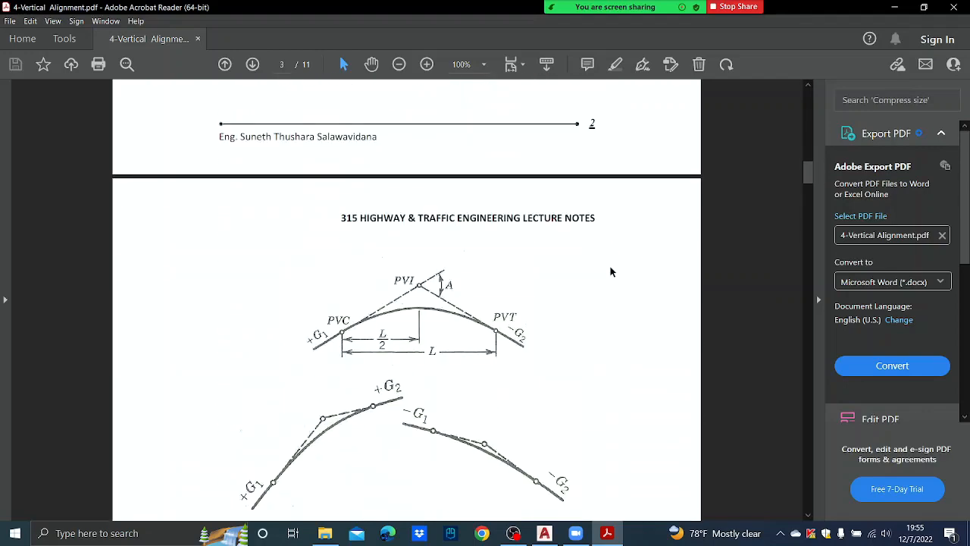
{"action": "scroll", "coordinate": [609, 271], "scroll_direction": "down", "scroll_amount": 18}
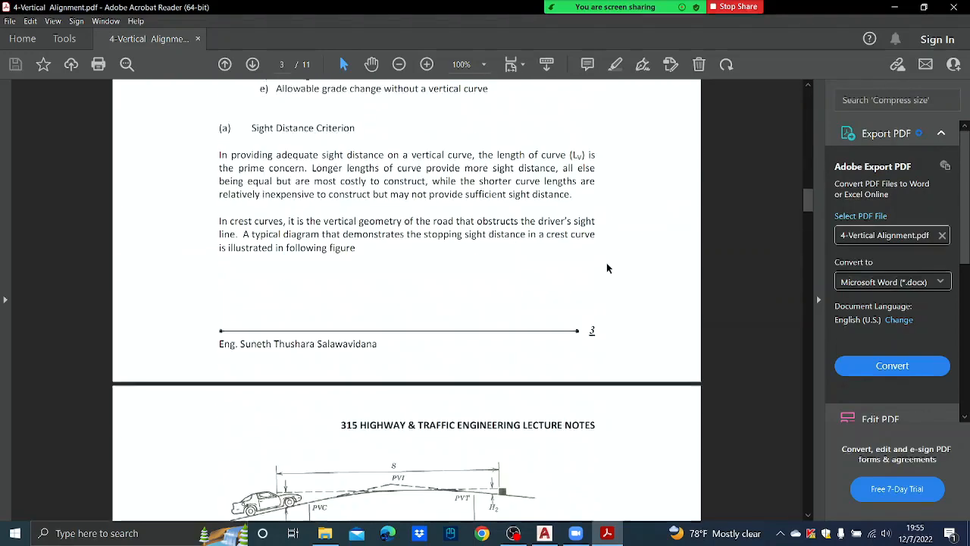
{"action": "scroll", "coordinate": [608, 267], "scroll_direction": "down", "scroll_amount": 2}
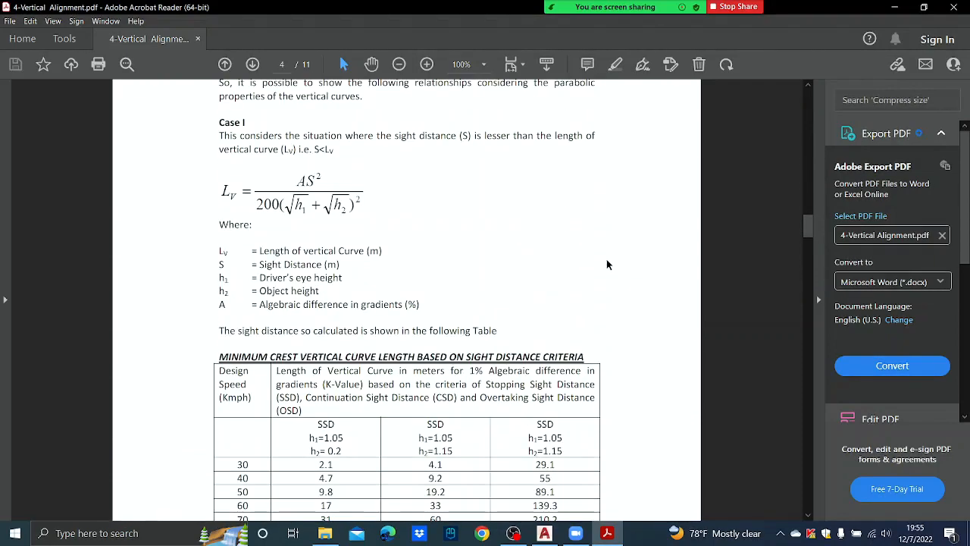
{"action": "scroll", "coordinate": [608, 265], "scroll_direction": "down", "scroll_amount": 3}
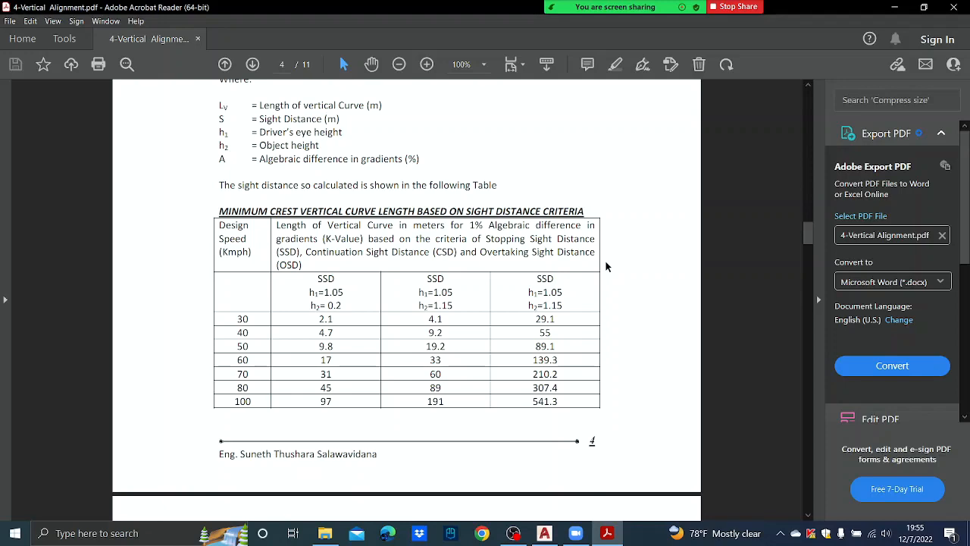
{"action": "scroll", "coordinate": [477, 307], "scroll_direction": "down", "scroll_amount": 3}
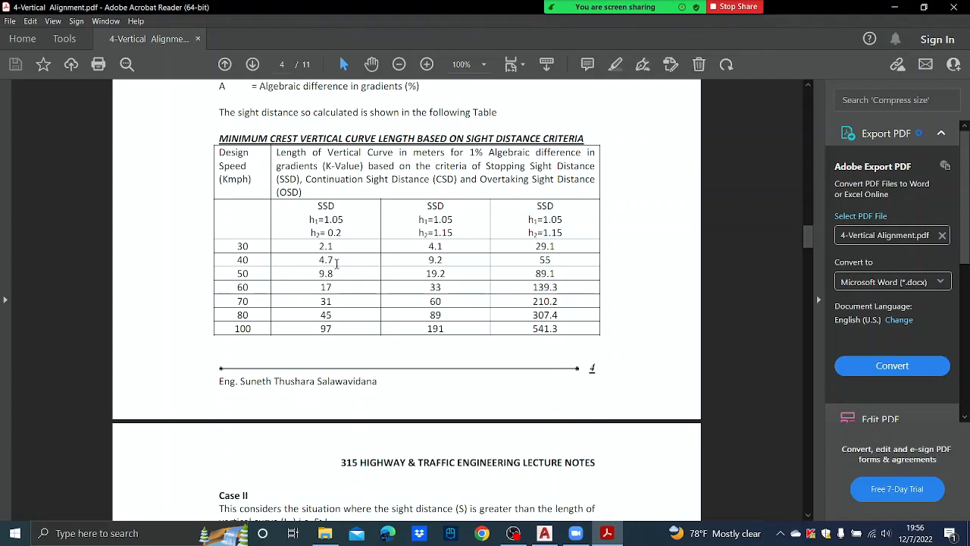
{"action": "scroll", "coordinate": [356, 255], "scroll_direction": "down", "scroll_amount": 10}
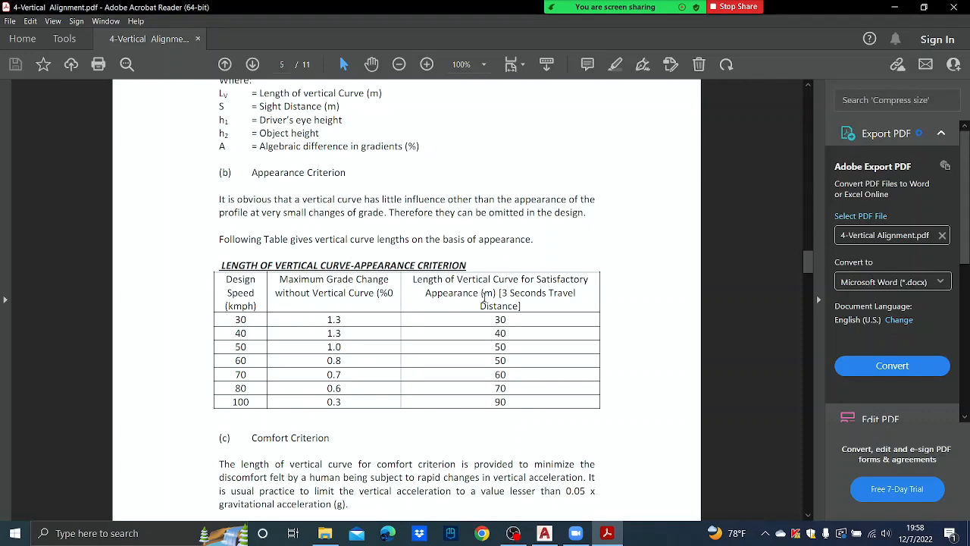
{"action": "scroll", "coordinate": [488, 338], "scroll_direction": "down", "scroll_amount": 15}
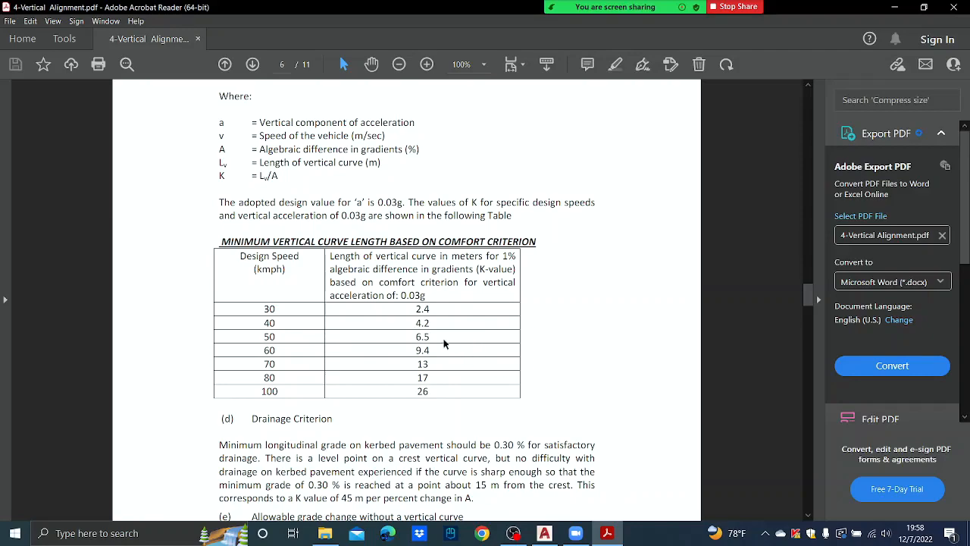
{"action": "scroll", "coordinate": [440, 322], "scroll_direction": "down", "scroll_amount": 10}
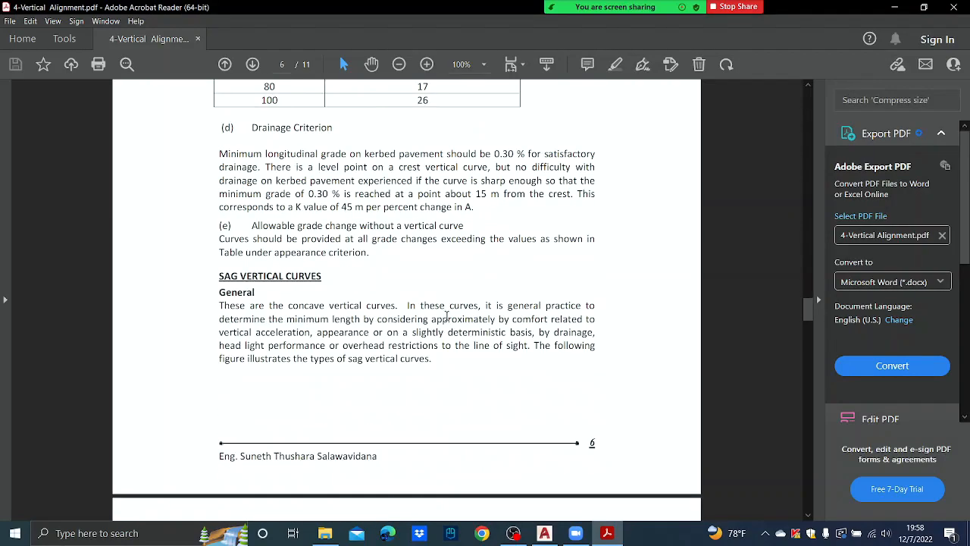
Review the sag vertical curve criteria, including the minimum curve length table based on the head light criterion
{"action": "scroll", "coordinate": [447, 321], "scroll_direction": "down", "scroll_amount": 20}
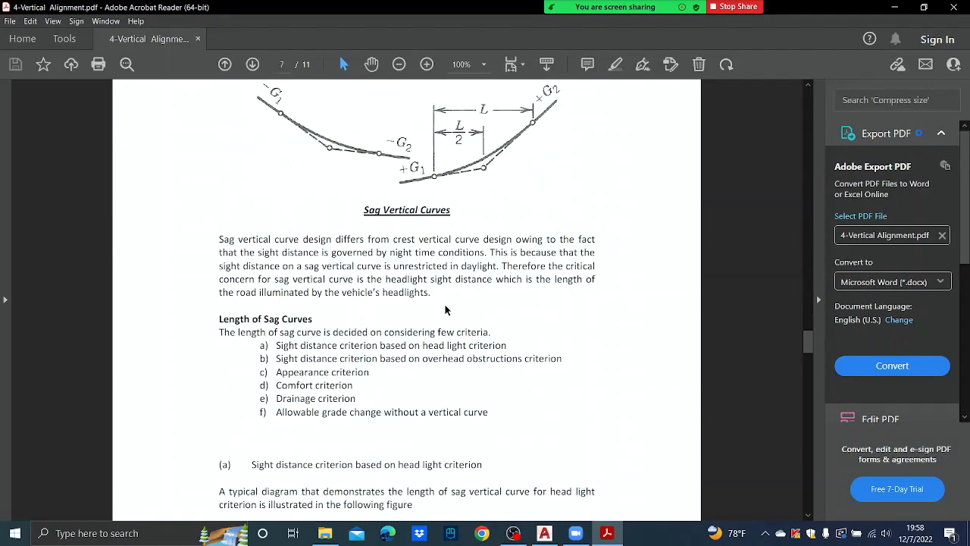
{"action": "scroll", "coordinate": [446, 311], "scroll_direction": "down", "scroll_amount": 15}
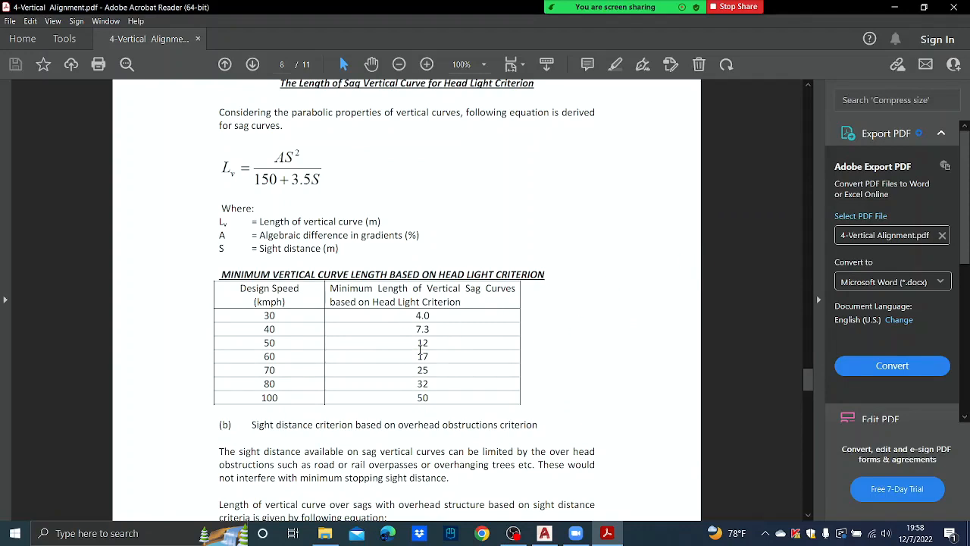
{"action": "scroll", "coordinate": [405, 298], "scroll_direction": "up", "scroll_amount": 2}
{"action": "scroll", "coordinate": [404, 298], "scroll_direction": "up", "scroll_amount": 20}
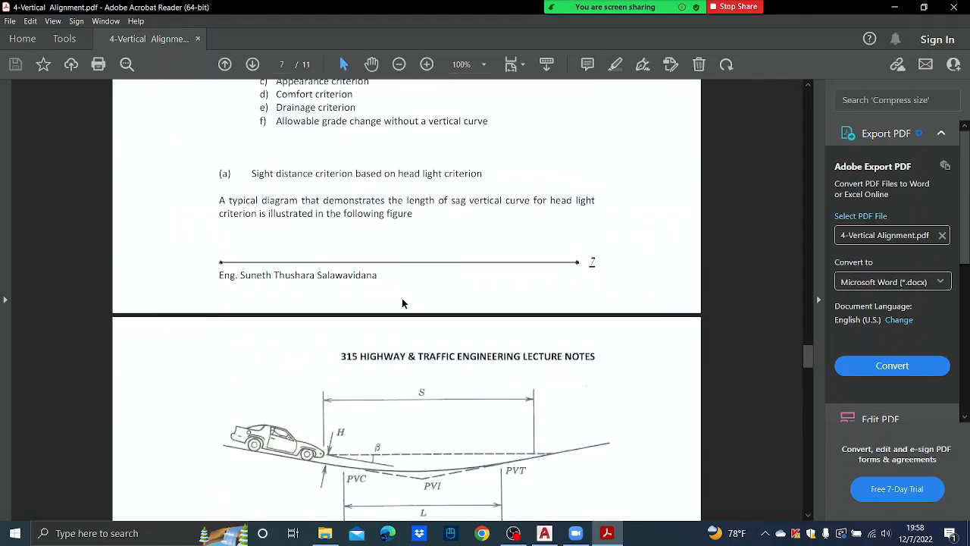
{"action": "scroll", "coordinate": [445, 272], "scroll_direction": "down", "scroll_amount": 20}
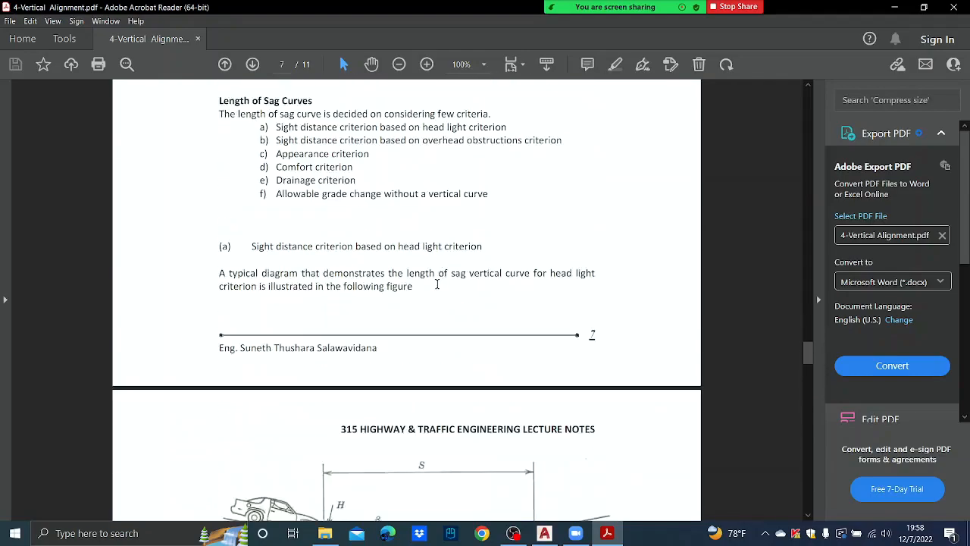
{"action": "scroll", "coordinate": [446, 272], "scroll_direction": "down", "scroll_amount": 18}
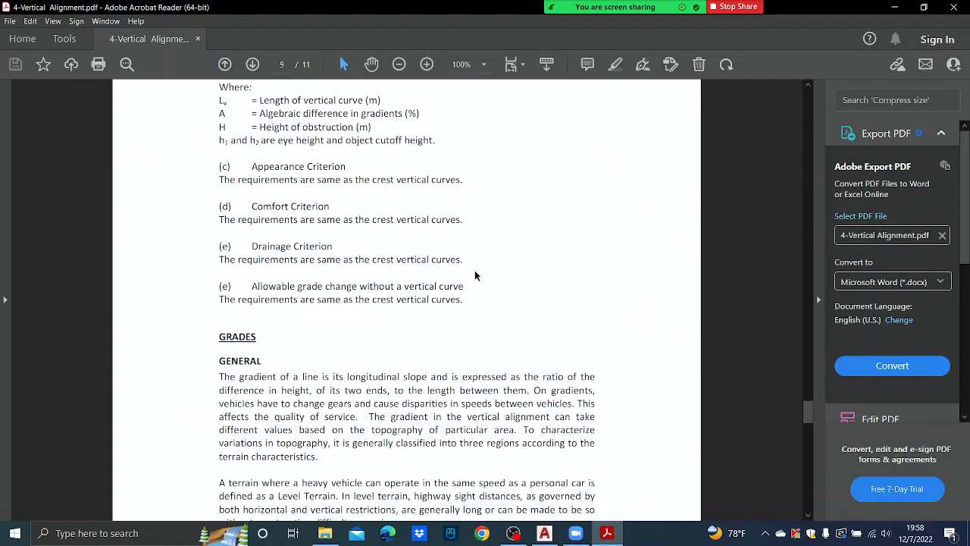
{"action": "scroll", "coordinate": [473, 273], "scroll_direction": "up", "scroll_amount": 15}
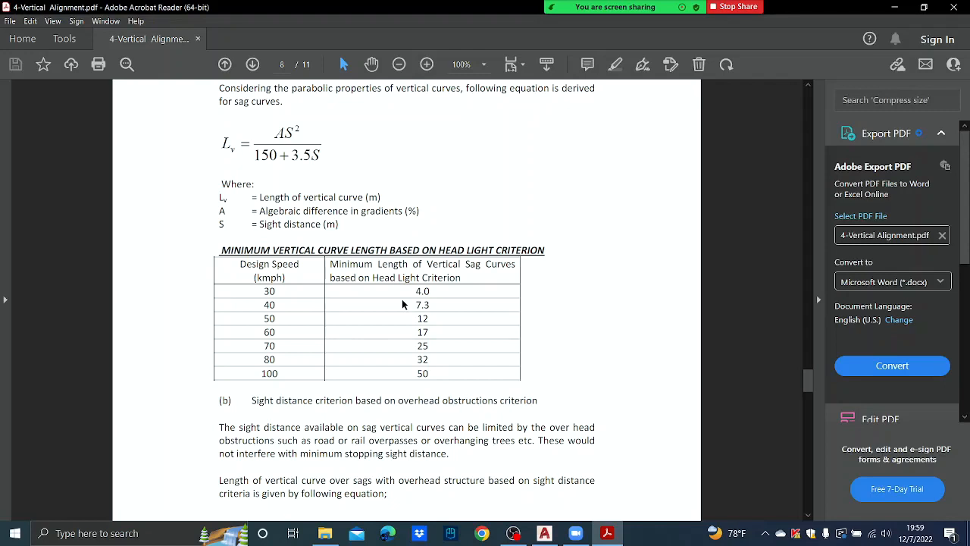
Switch the Zoom screen share back to the AutoCAD Civil 3D window with the Profile.dwg drawing
{"action": "mouse_move", "coordinate": [563, 25]}
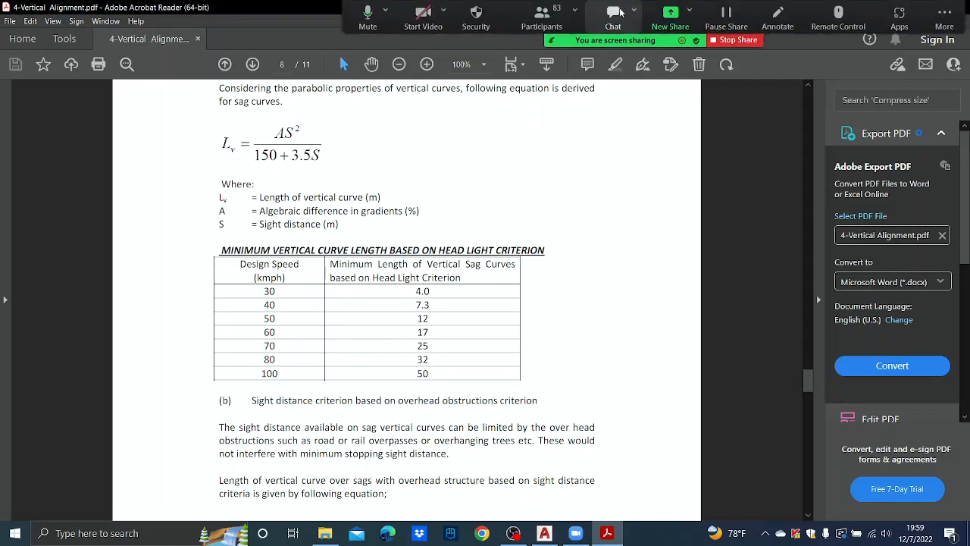
{"action": "left_click", "coordinate": [670, 16]}
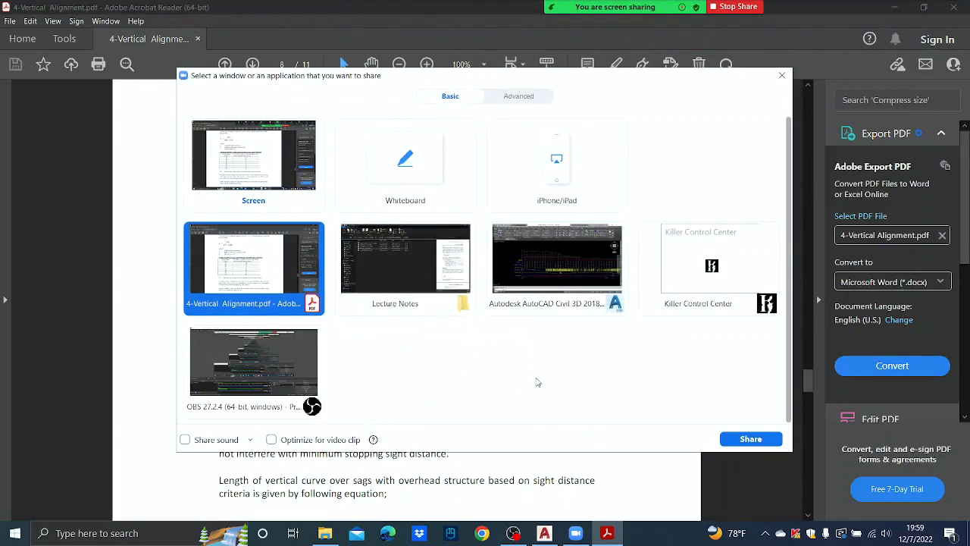
{"action": "left_click", "coordinate": [553, 272]}
{"action": "left_click", "coordinate": [751, 439]}
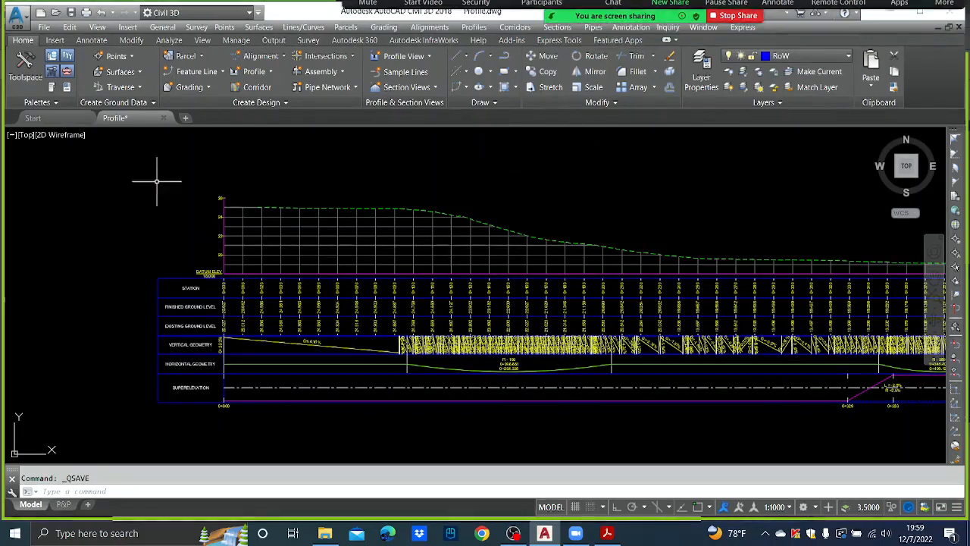
Start a new layout profile in the DCL profile view and name it FG
{"action": "left_click", "coordinate": [474, 28]}
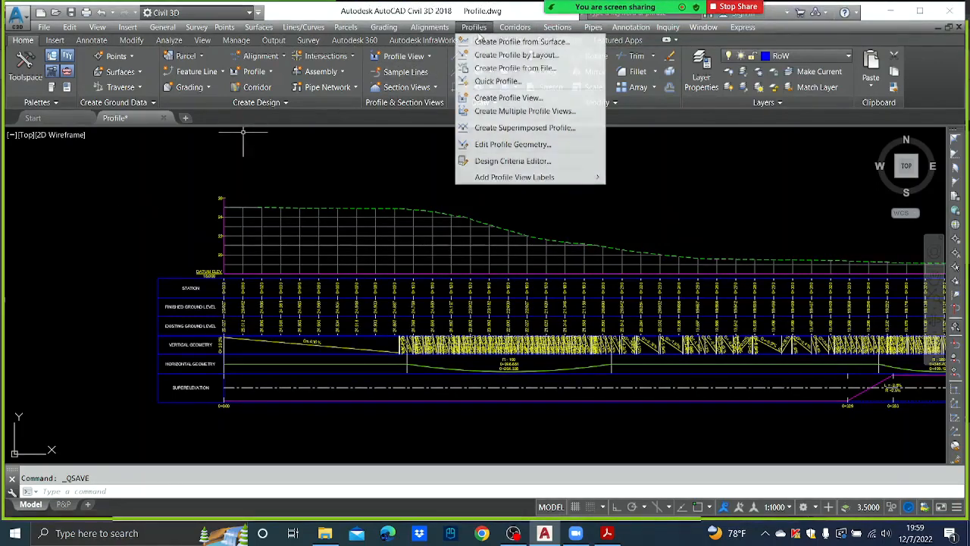
{"action": "left_click", "coordinate": [533, 57]}
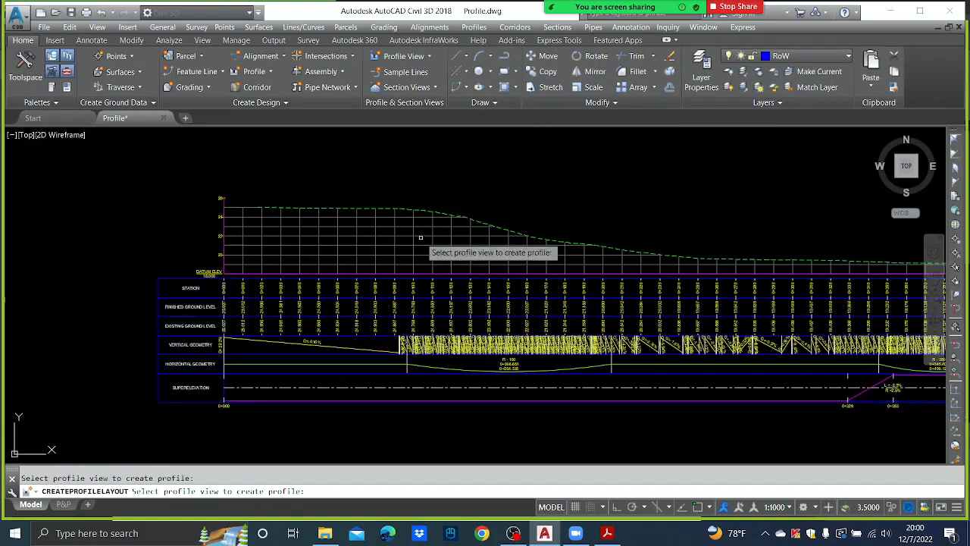
{"action": "left_click", "coordinate": [427, 240]}
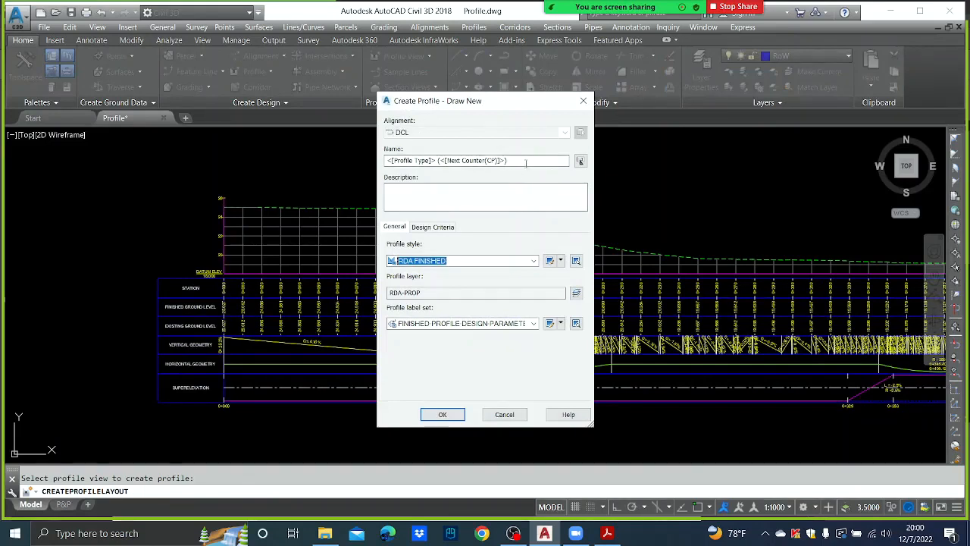
{"action": "left_click_drag", "start_coordinate": [525, 161], "coordinate": [360, 176]}
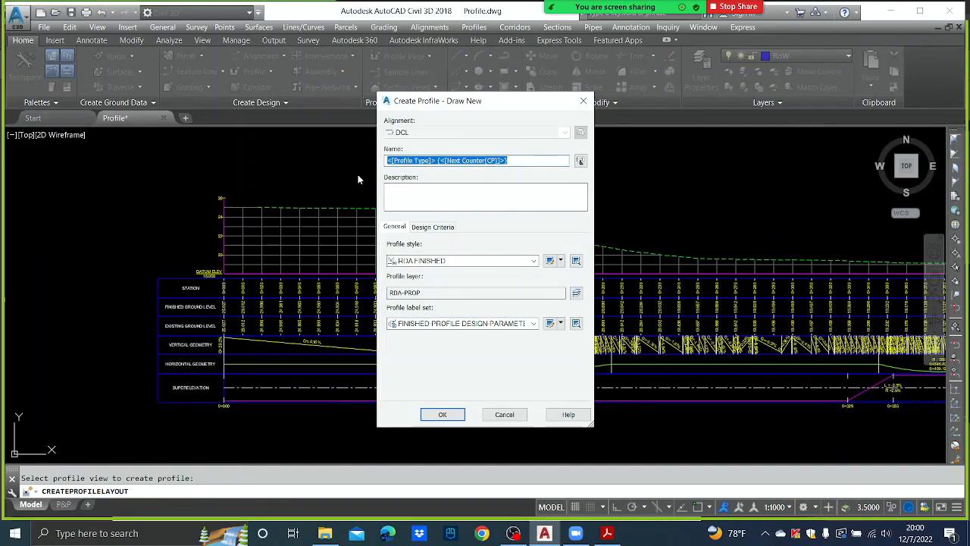
{"action": "type", "text": "FG"}
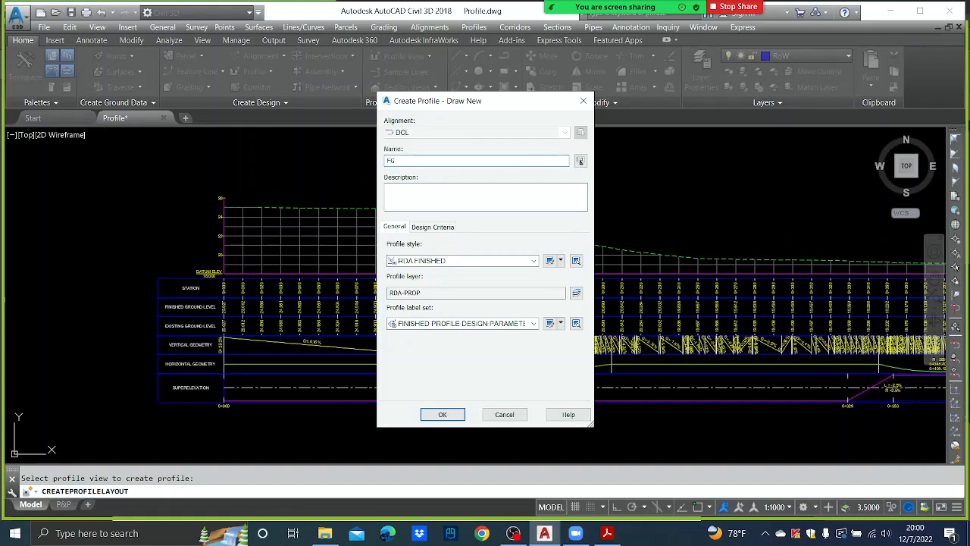
Create the profile with the RDA FINISHED style and the FINISHED-PROFILE-DESIGN-PARAMETERS- 2 label set
{"action": "left_click", "coordinate": [486, 261]}
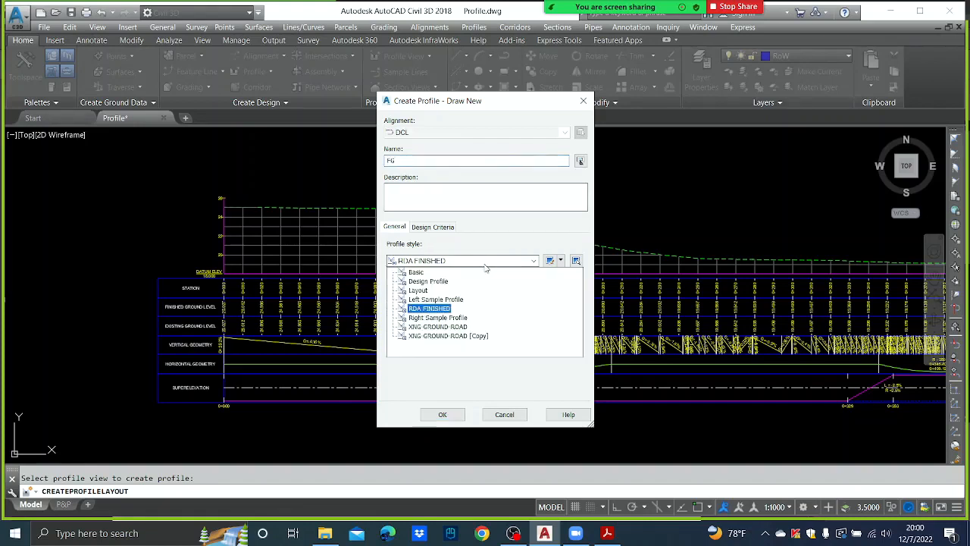
{"action": "left_click", "coordinate": [443, 309]}
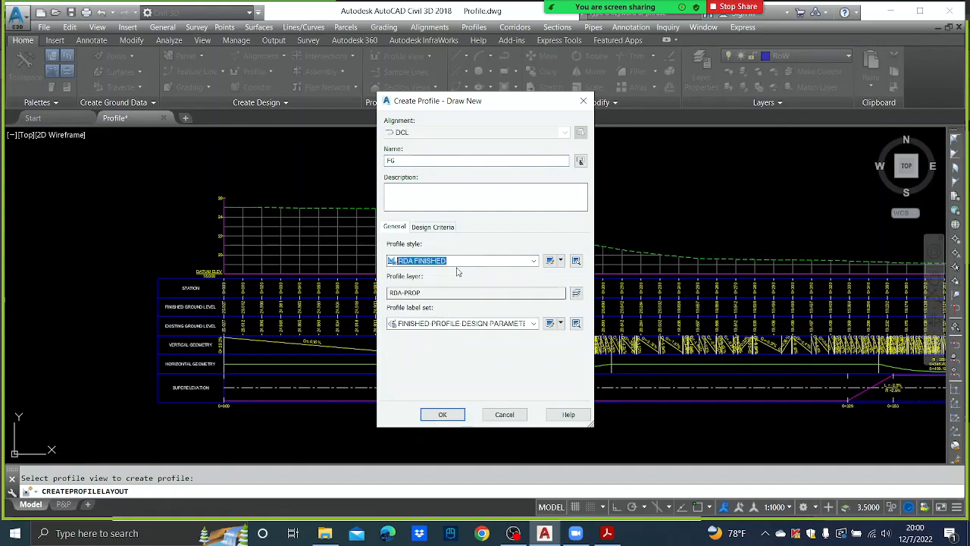
{"action": "left_click", "coordinate": [561, 261]}
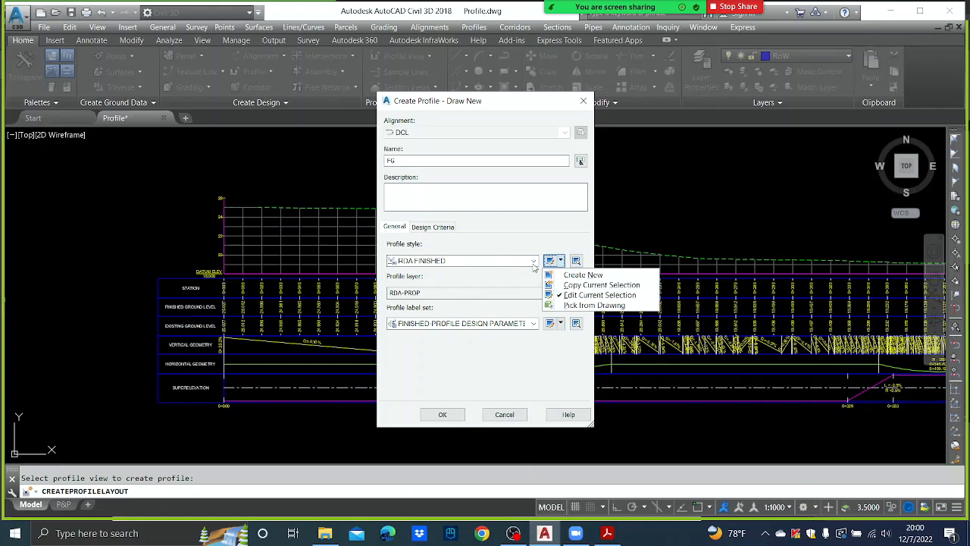
{"action": "left_click", "coordinate": [521, 278]}
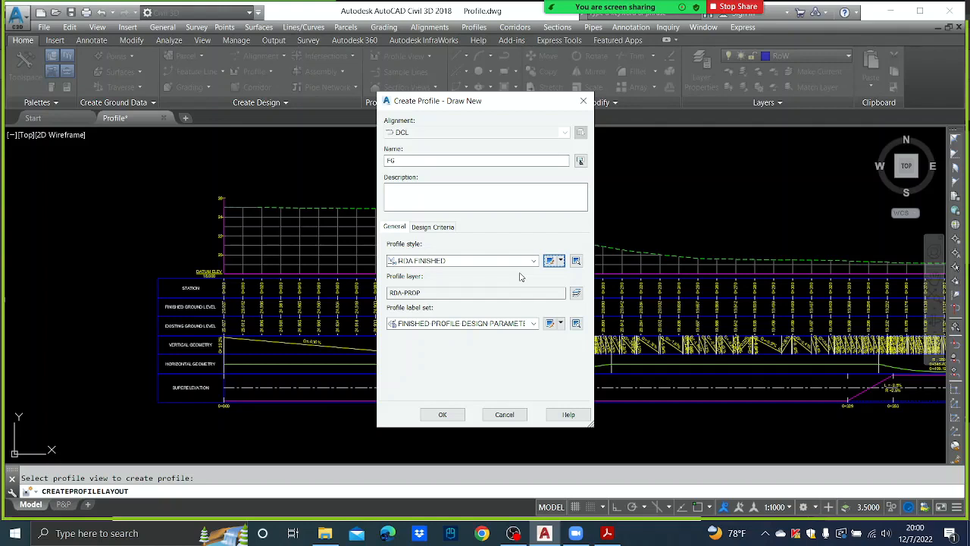
{"action": "left_click", "coordinate": [535, 324]}
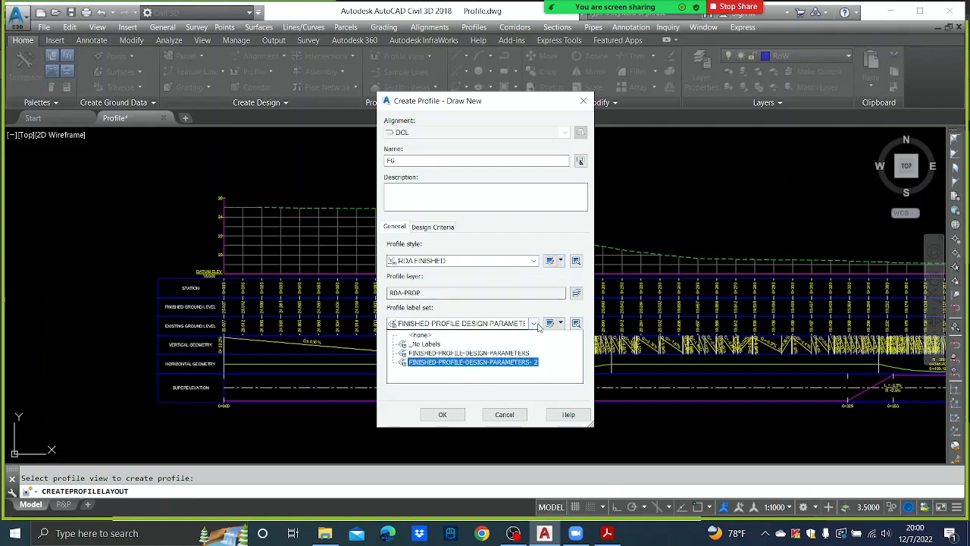
{"action": "left_click", "coordinate": [483, 363]}
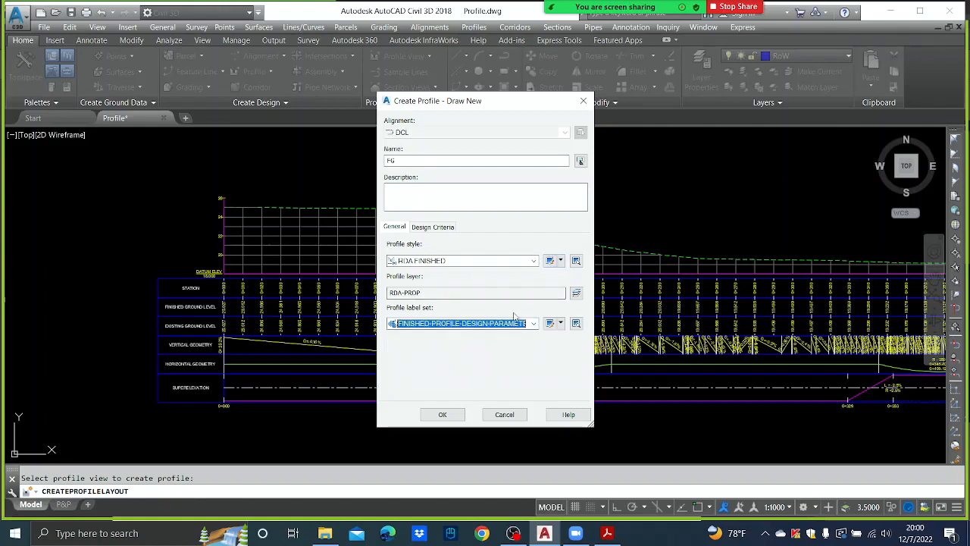
{"action": "left_click", "coordinate": [446, 414]}
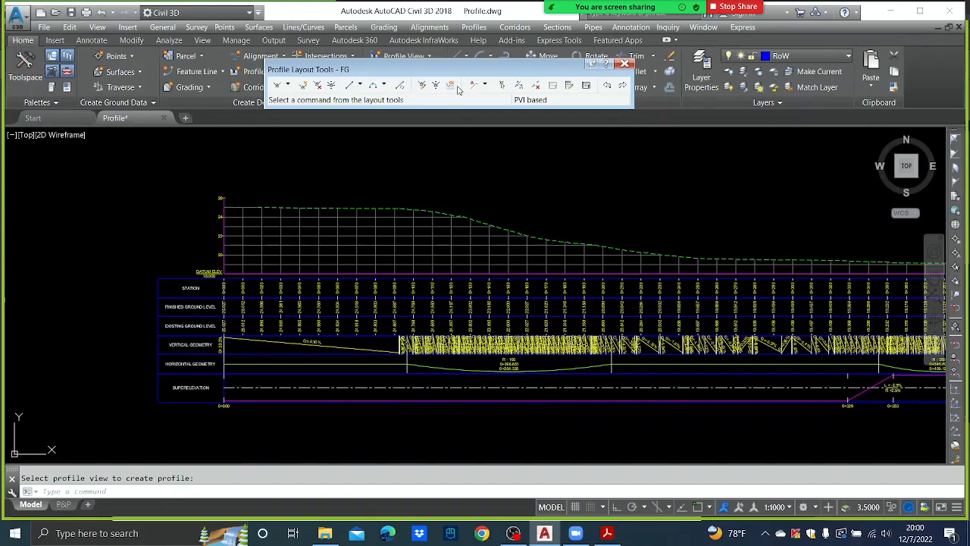
Start drawing tangents without curves from the existing ground's endpoint at 0+000 to a PVI near station 0+120, slightly above existing ground
{"action": "left_click", "coordinate": [289, 84]}
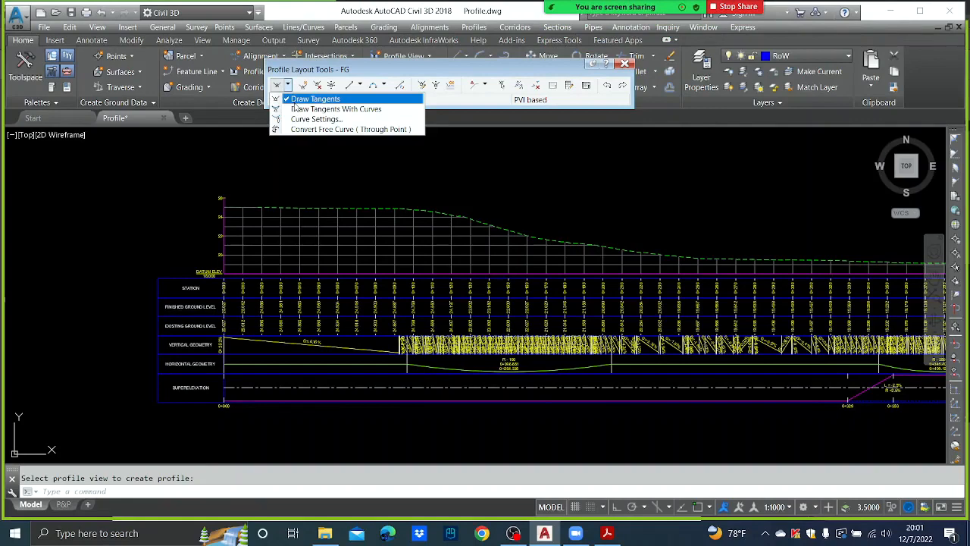
{"action": "left_click", "coordinate": [300, 100]}
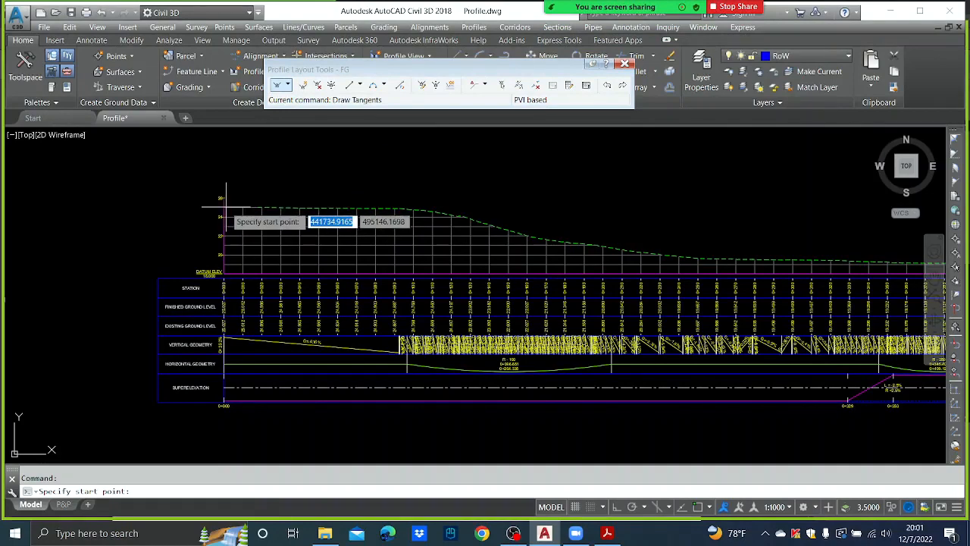
{"action": "key", "text": "F3"}
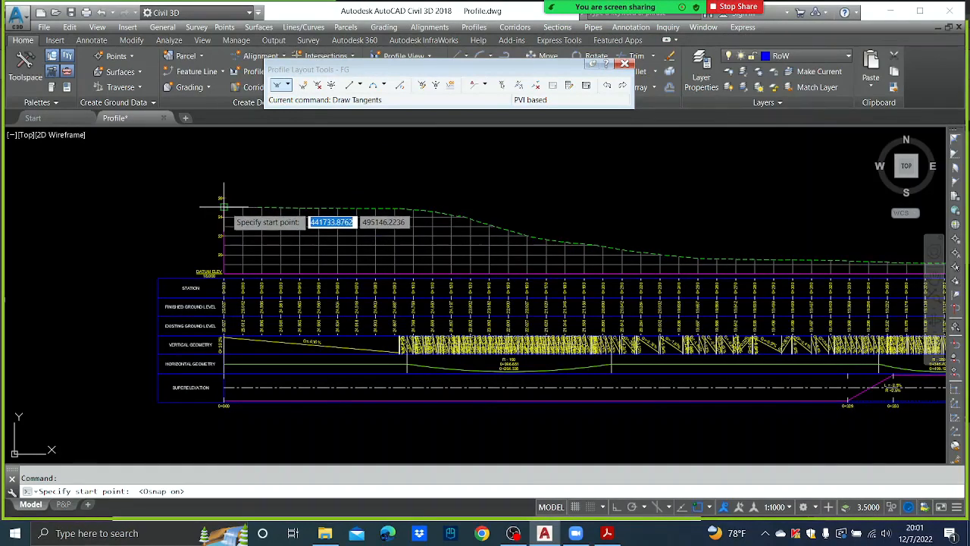
{"action": "left_click", "coordinate": [223, 207]}
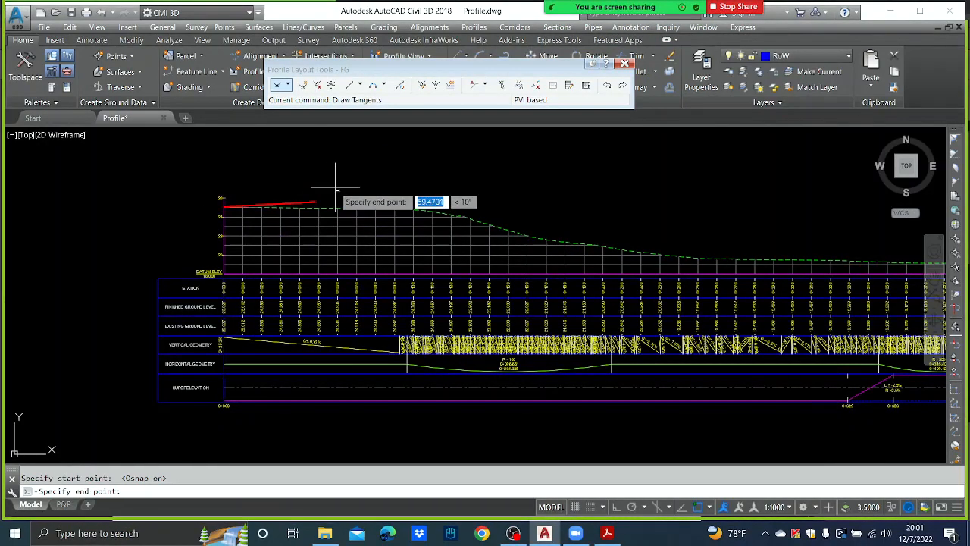
{"action": "key", "text": "F3"}
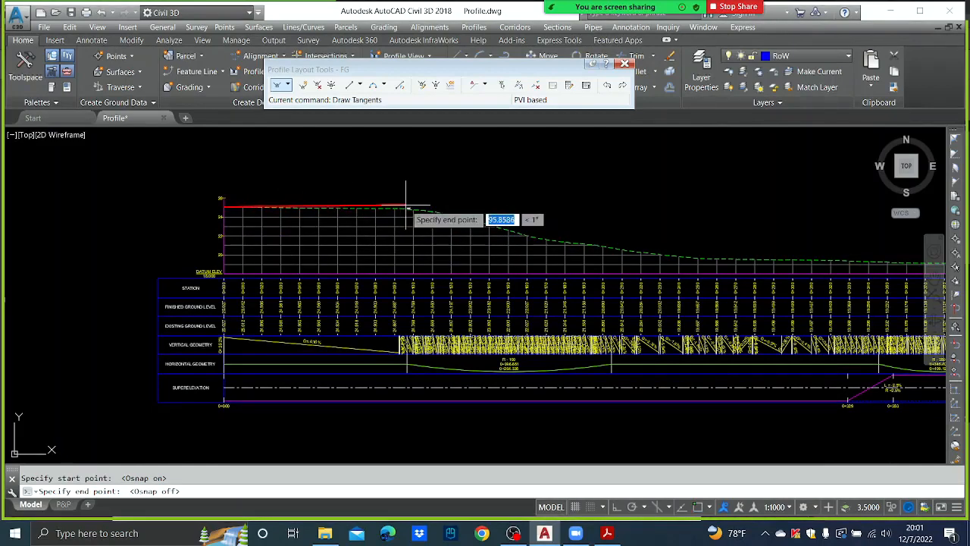
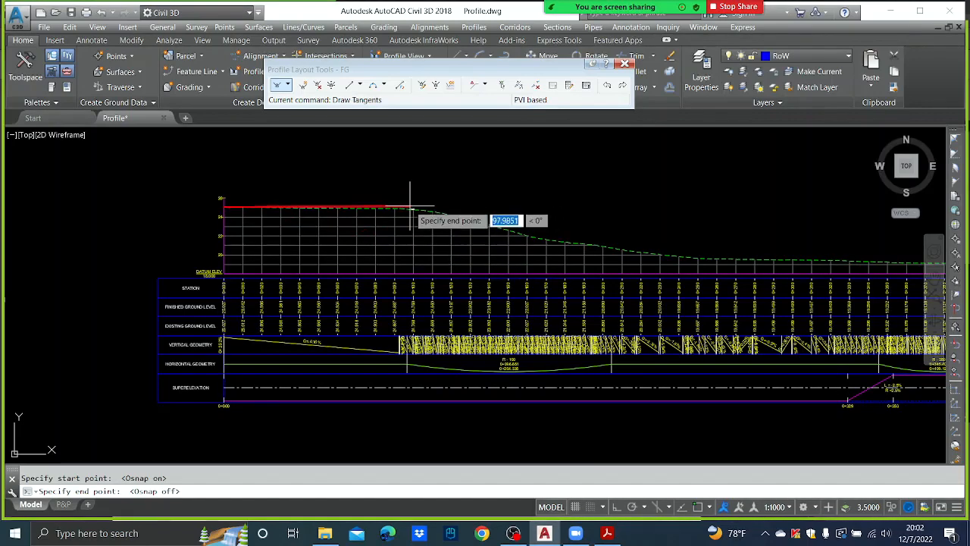
{"action": "left_click", "coordinate": [421, 204]}
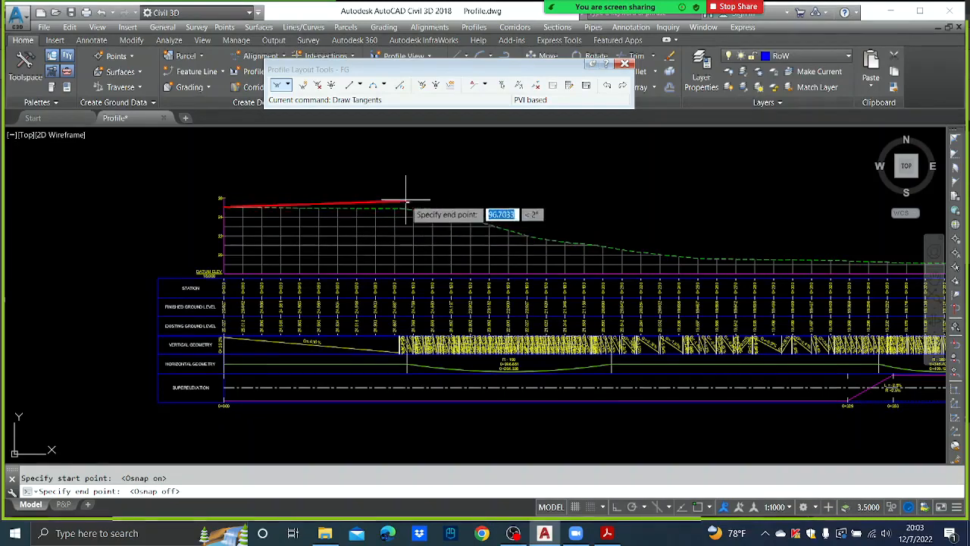
{"action": "scroll", "coordinate": [319, 225], "scroll_direction": "up", "scroll_amount": 2}
{"action": "middle_click_drag", "start_coordinate": [314, 227], "coordinate": [383, 234]}
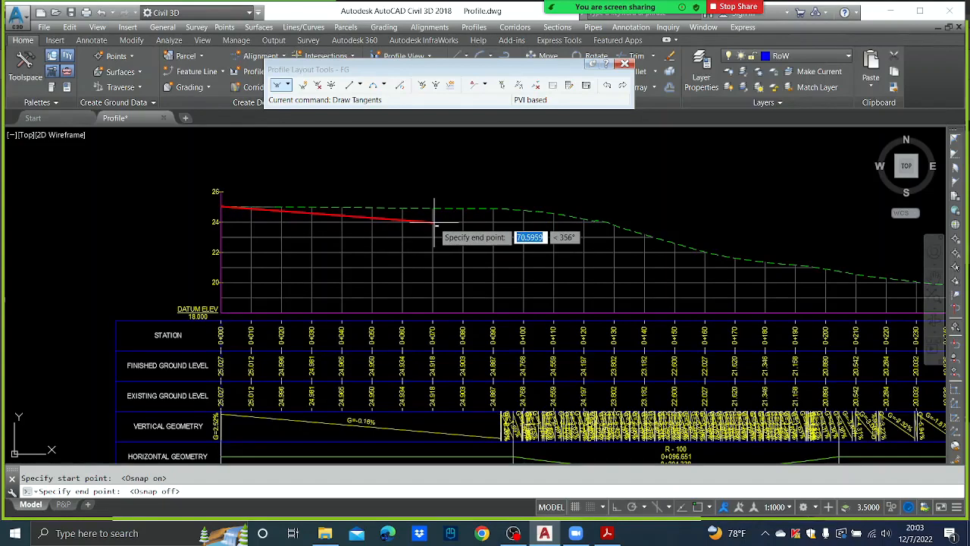
{"action": "left_click", "coordinate": [584, 215]}
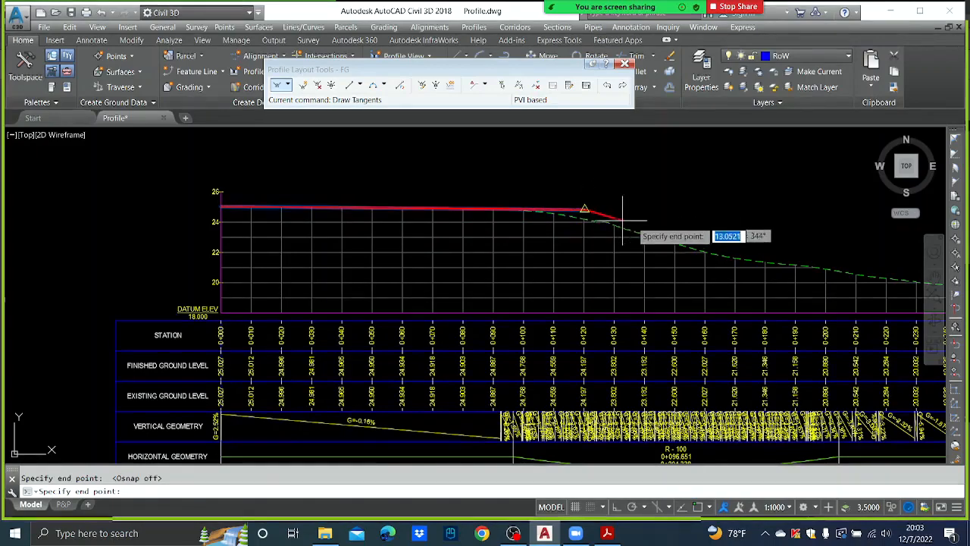
Continue the FG tangents down the slope with PVIs near stations 0+170, 0+233 and 0+290, following existing ground
{"action": "middle_click_drag", "start_coordinate": [623, 219], "coordinate": [466, 216]}
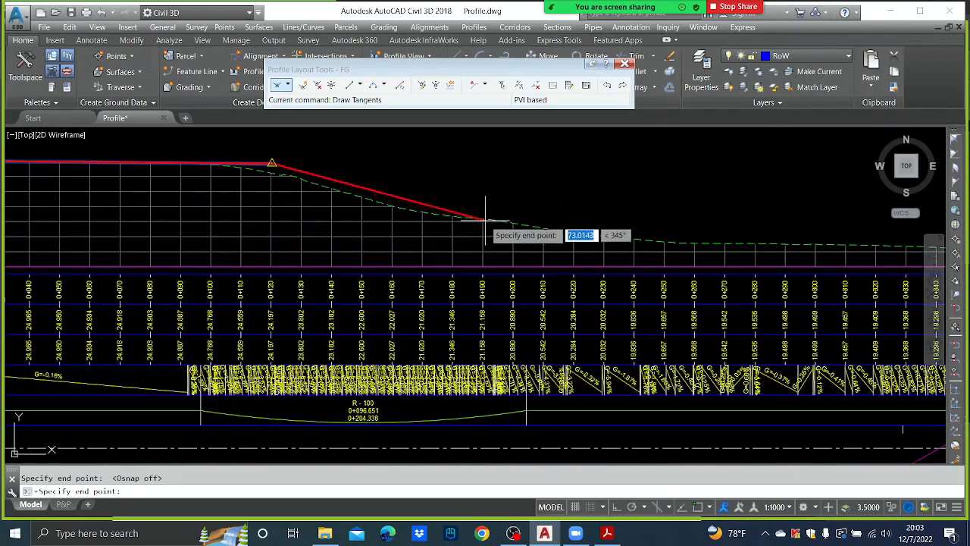
{"action": "left_click", "coordinate": [427, 219]}
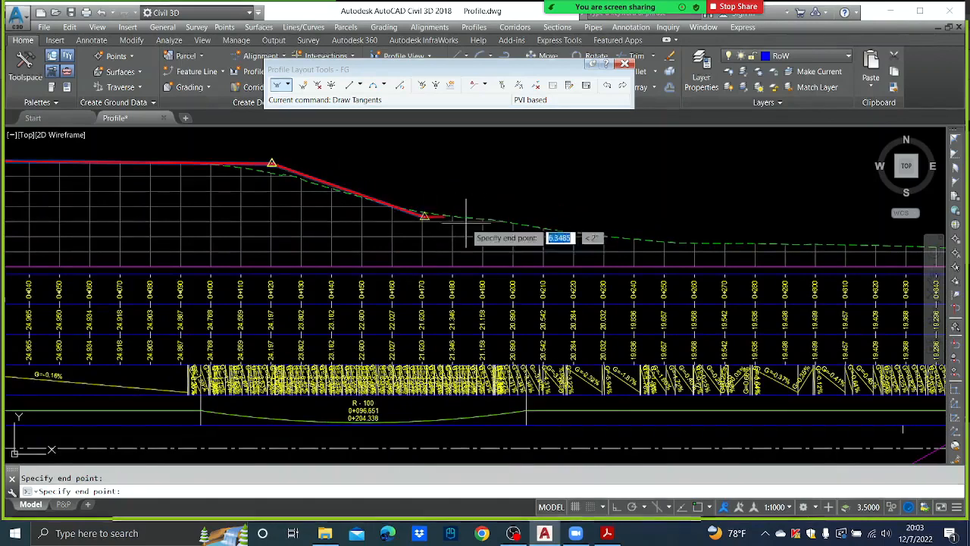
{"action": "left_click", "coordinate": [615, 237]}
{"action": "middle_click_drag", "start_coordinate": [713, 238], "coordinate": [440, 236]}
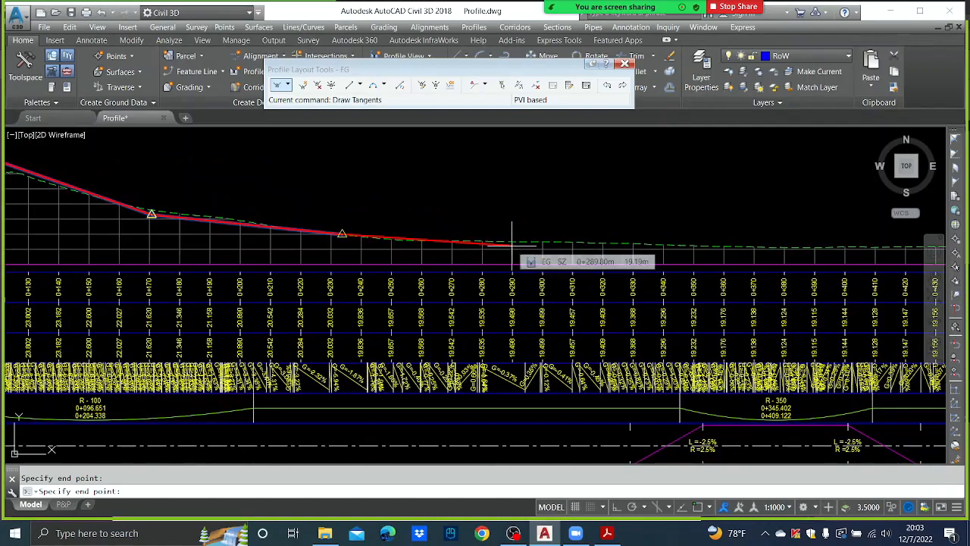
{"action": "left_click", "coordinate": [513, 245]}
Extend the FG tangents along the flat ground with PVIs near stations 0+375, 0+463, 0+540 and 0+605
{"action": "middle_click_drag", "start_coordinate": [743, 257], "coordinate": [601, 275]}
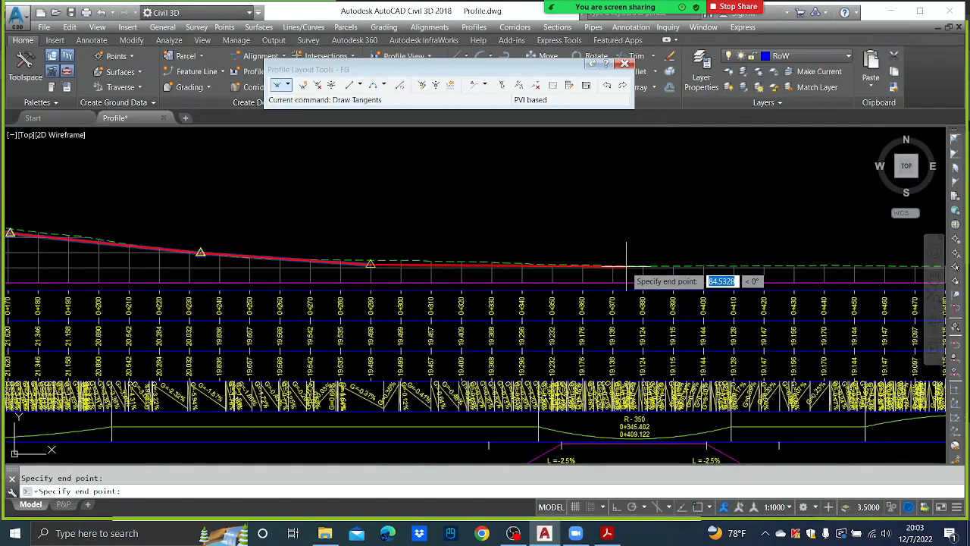
{"action": "left_click", "coordinate": [626, 265]}
{"action": "middle_click_drag", "start_coordinate": [769, 271], "coordinate": [541, 265]}
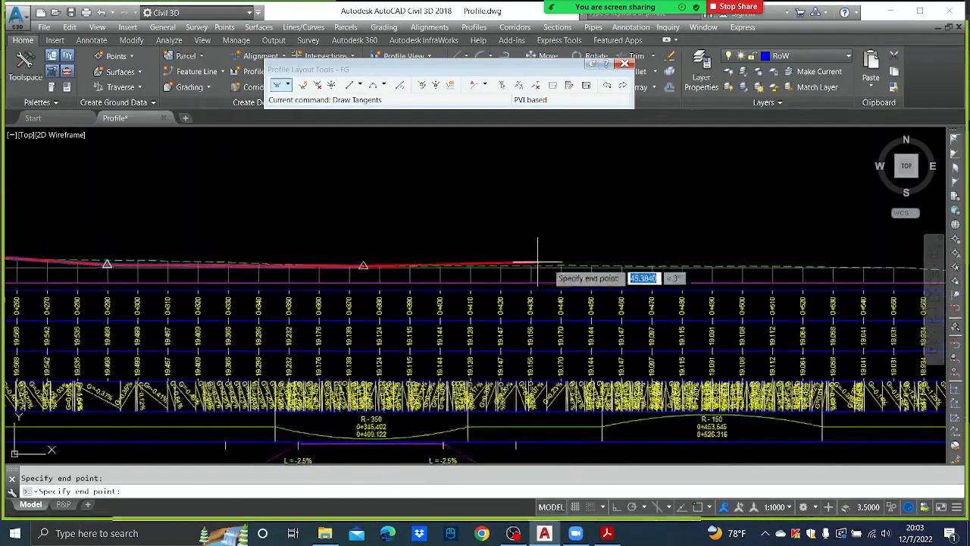
{"action": "left_click", "coordinate": [631, 265]}
{"action": "middle_click_drag", "start_coordinate": [861, 265], "coordinate": [539, 265]}
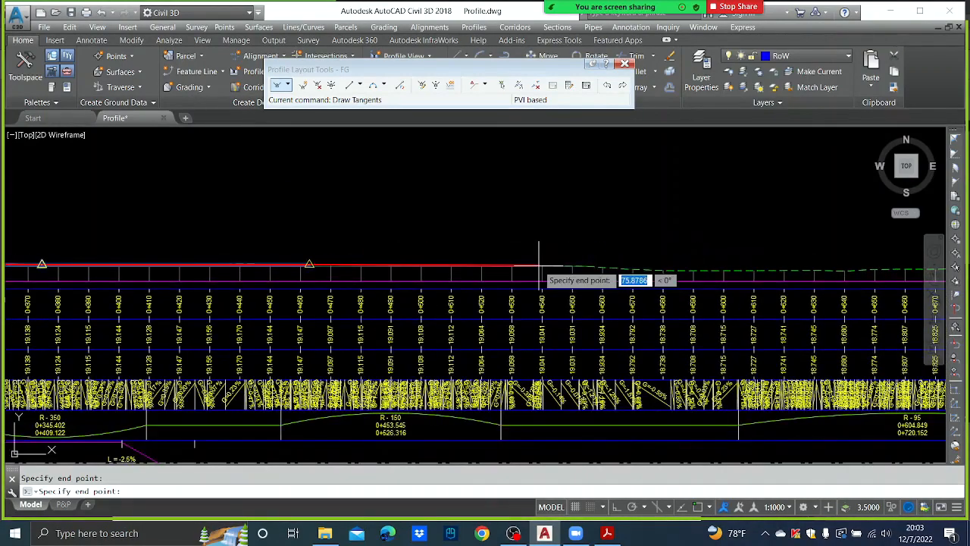
{"action": "left_click", "coordinate": [539, 266]}
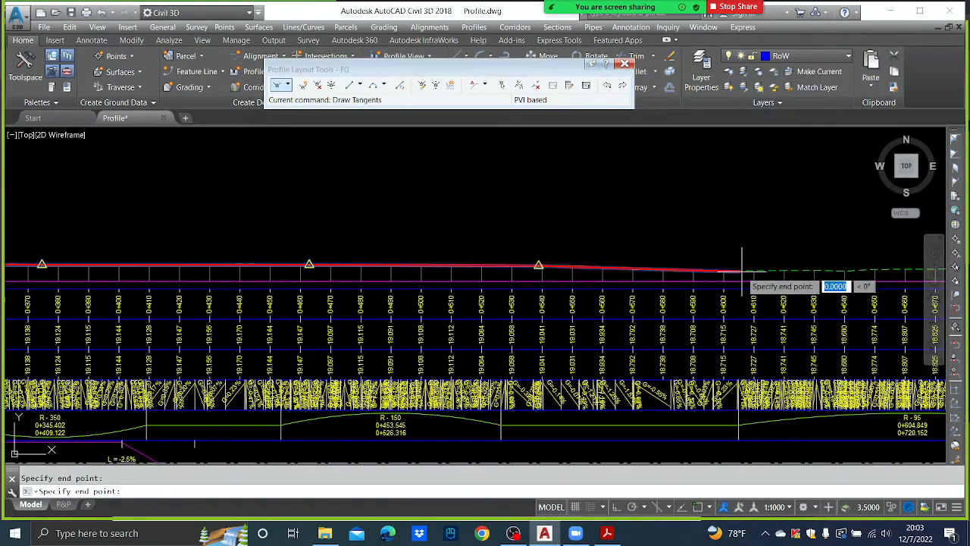
Add FG tangent PVIs near stations 0+695, 0+764 and 0+825, following the rises and dips of existing ground
{"action": "middle_click_drag", "start_coordinate": [809, 249], "coordinate": [434, 254]}
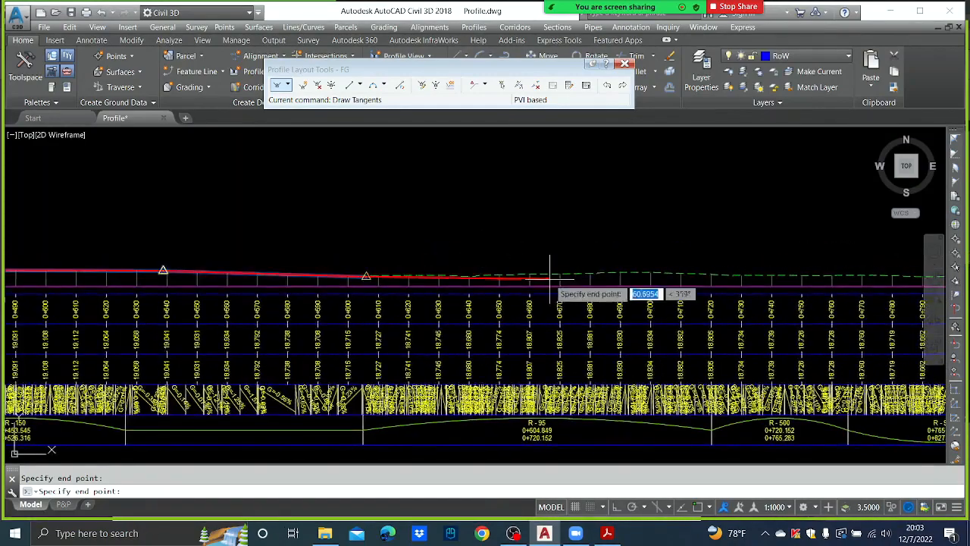
{"action": "left_click", "coordinate": [637, 271]}
{"action": "middle_click_drag", "start_coordinate": [714, 275], "coordinate": [452, 273]}
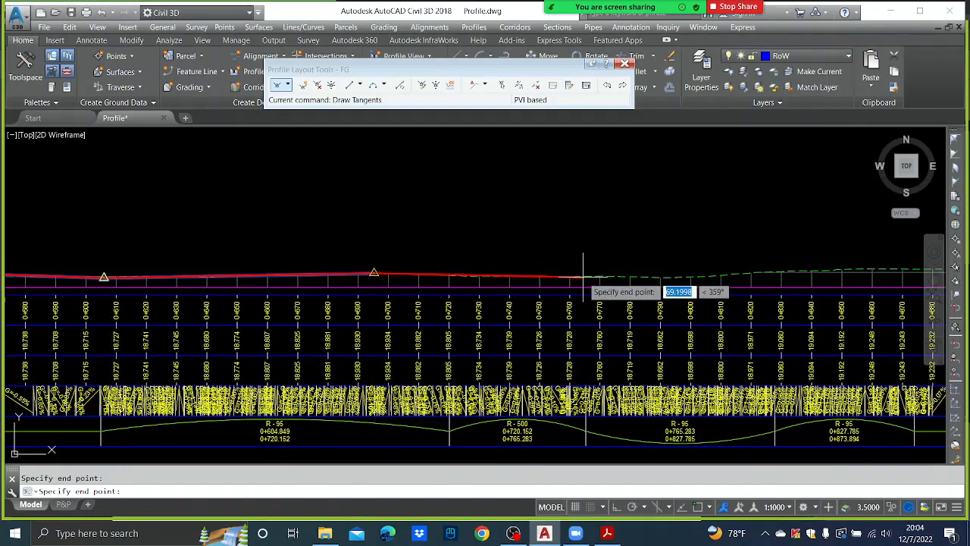
{"action": "middle_click_drag", "start_coordinate": [748, 278], "coordinate": [620, 282]}
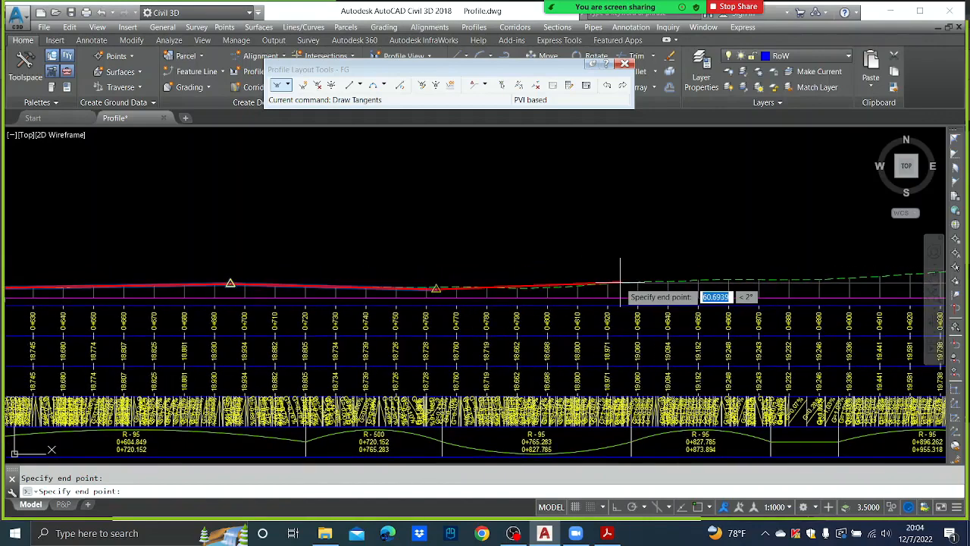
{"action": "left_click", "coordinate": [621, 282]}
Finish the FG tangents with PVIs near stations 0+903 and 0+991, ending at the existing ground's endpoint at 1+044.944
{"action": "middle_click_drag", "start_coordinate": [721, 278], "coordinate": [486, 302]}
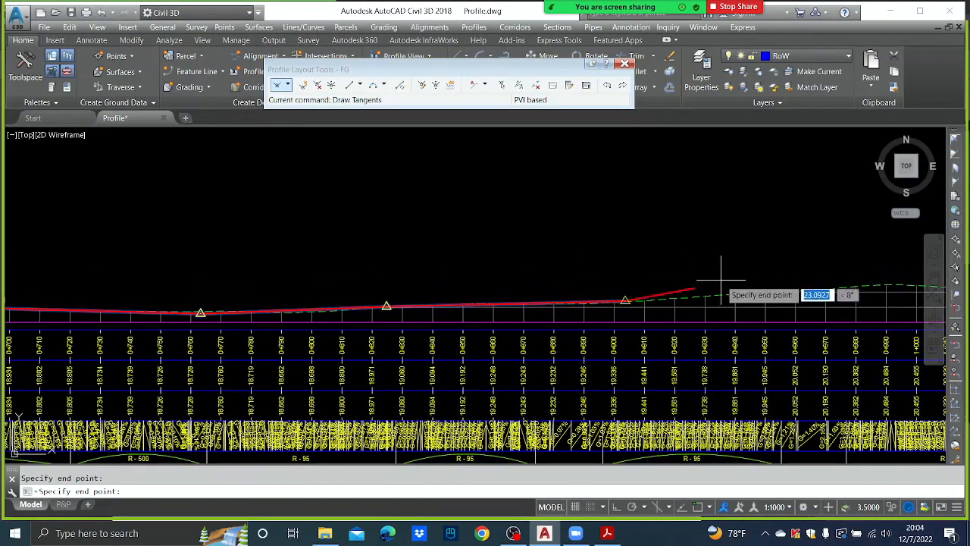
{"action": "middle_click_drag", "start_coordinate": [766, 257], "coordinate": [555, 262]}
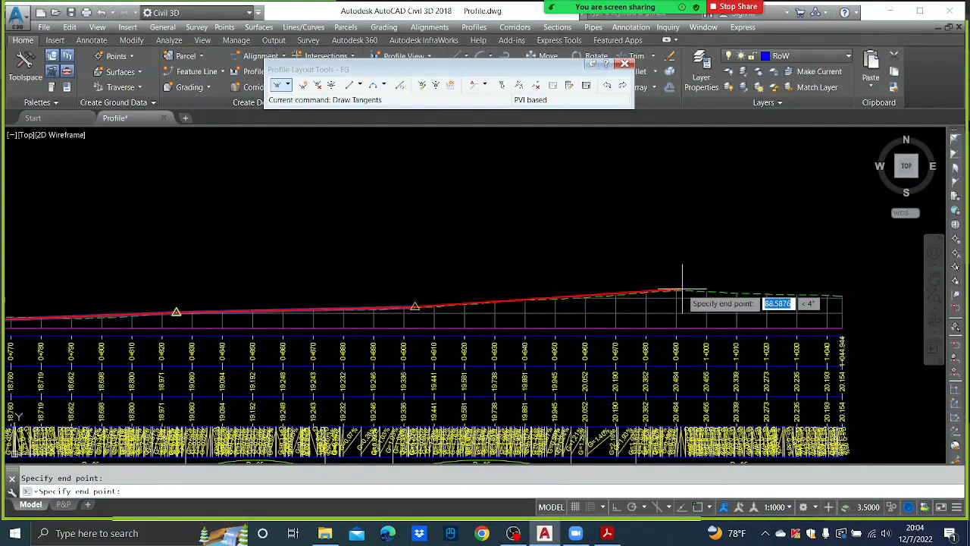
{"action": "left_click", "coordinate": [682, 289]}
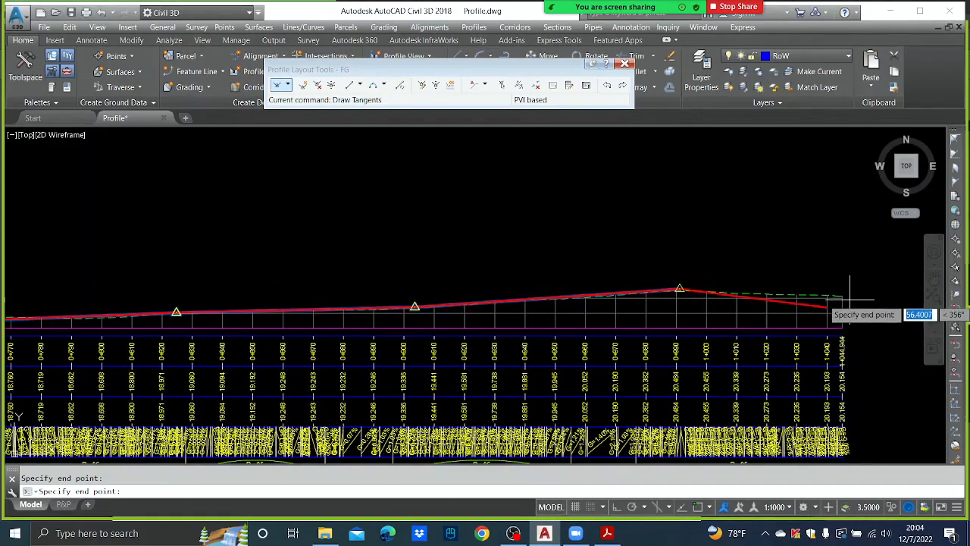
{"action": "key", "text": "F3"}
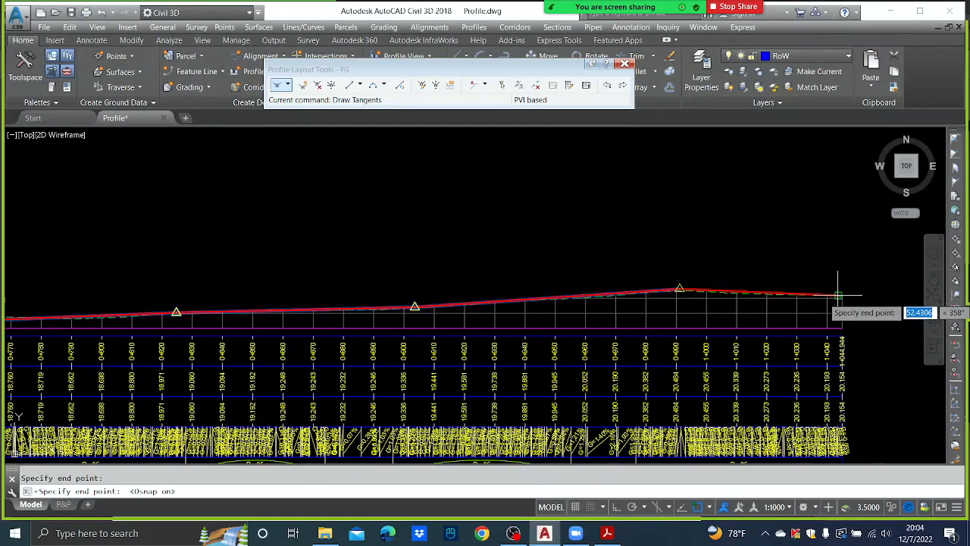
{"action": "left_click", "coordinate": [843, 297]}
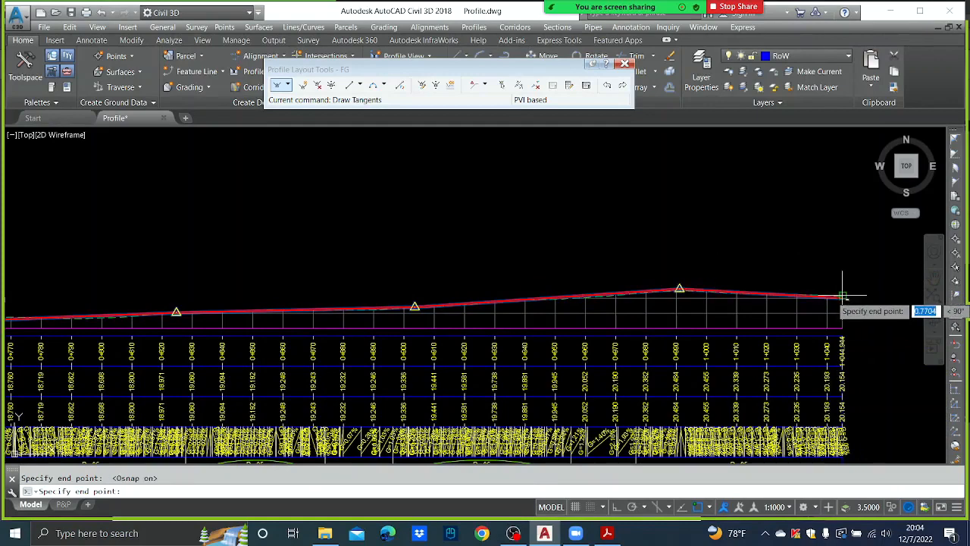
{"action": "key", "text": "Return"}
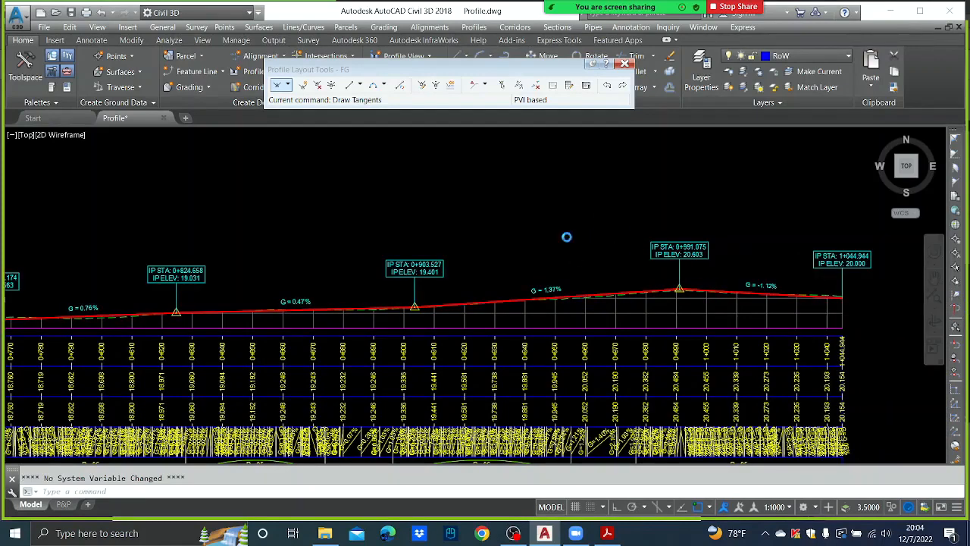
Display the FG profile layout parameters and set the first PVI's station to 0+000
{"action": "scroll", "coordinate": [453, 305], "scroll_direction": "down", "scroll_amount": 3}
{"action": "scroll", "coordinate": [292, 251], "scroll_direction": "up", "scroll_amount": 5}
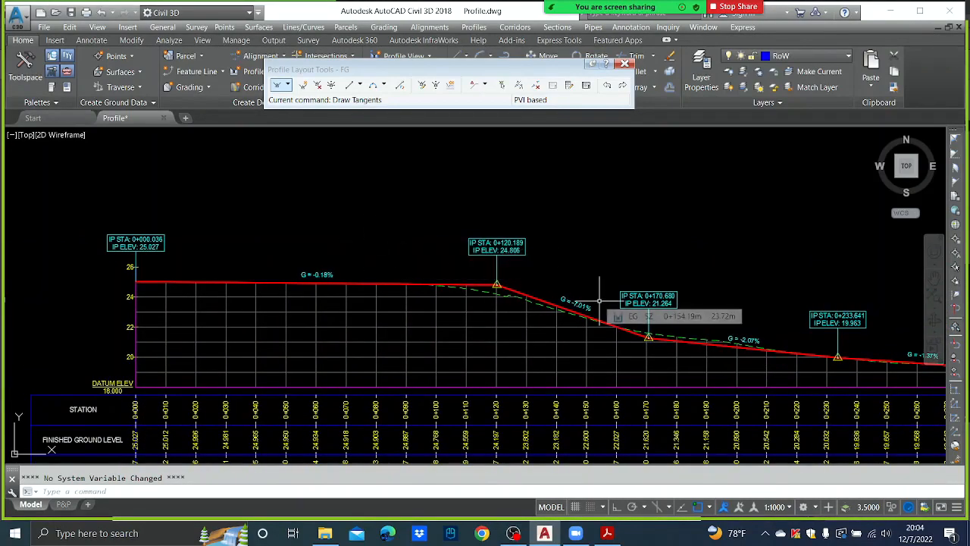
{"action": "left_click", "coordinate": [568, 86]}
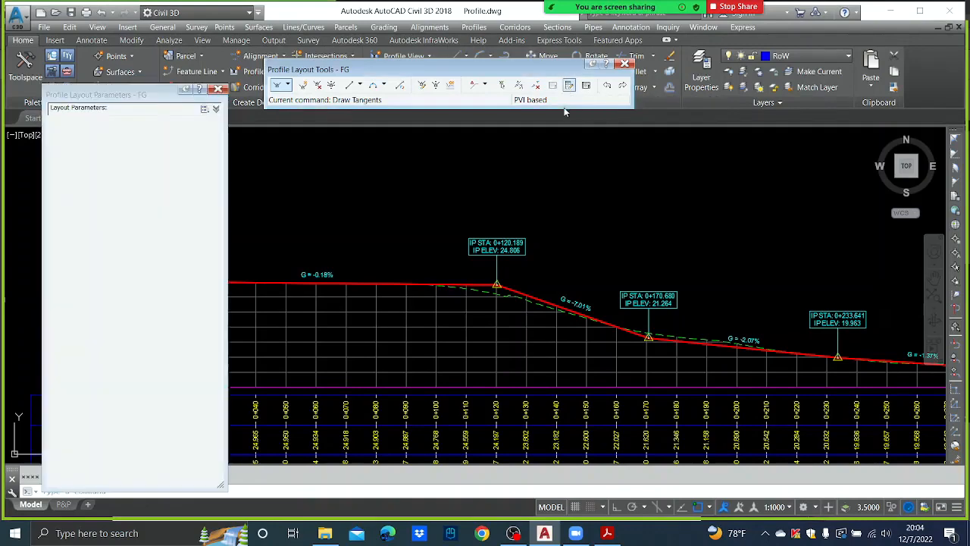
{"action": "middle_click_drag", "start_coordinate": [338, 269], "coordinate": [601, 245]}
{"action": "scroll", "coordinate": [384, 244], "scroll_direction": "up", "scroll_amount": 5}
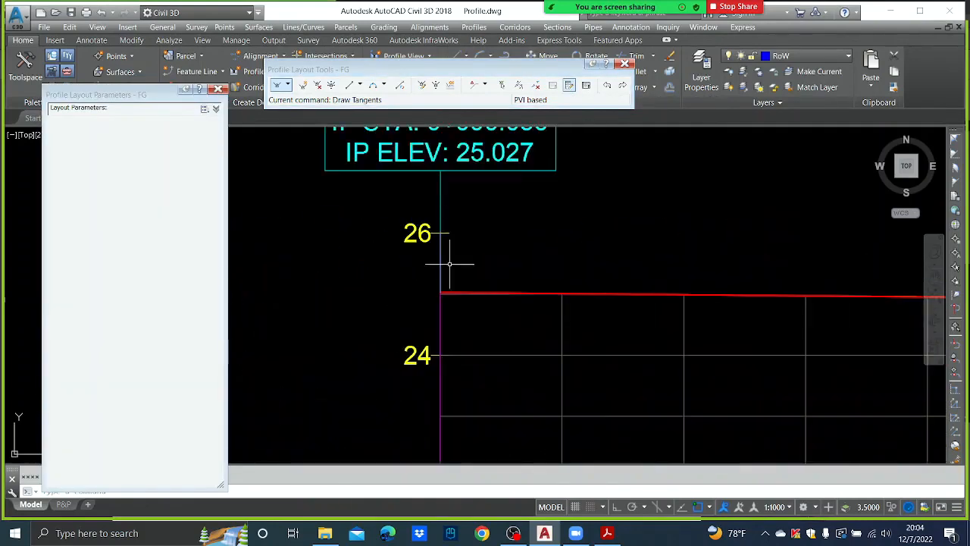
{"action": "middle_click_drag", "start_coordinate": [481, 260], "coordinate": [461, 310]}
{"action": "scroll", "coordinate": [518, 192], "scroll_direction": "down", "scroll_amount": 2}
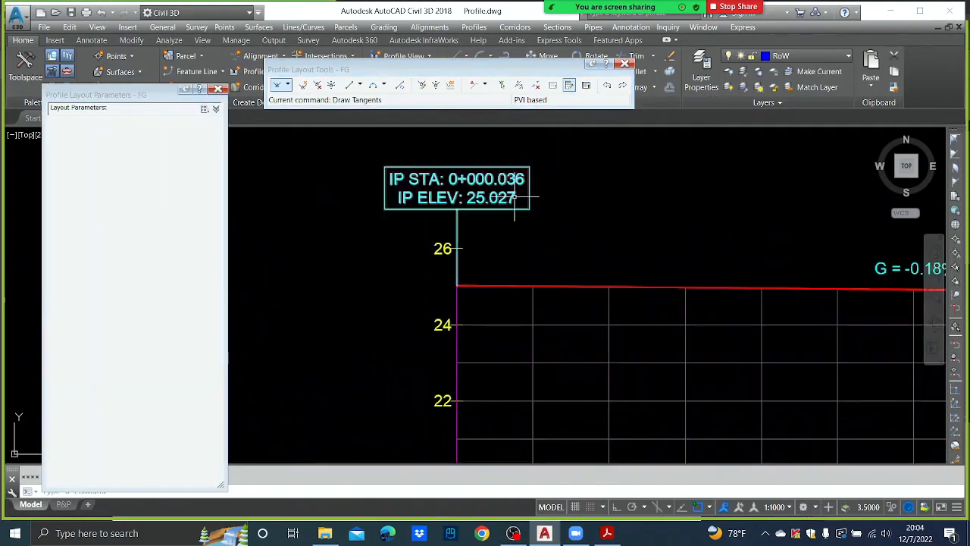
{"action": "left_click", "coordinate": [501, 85]}
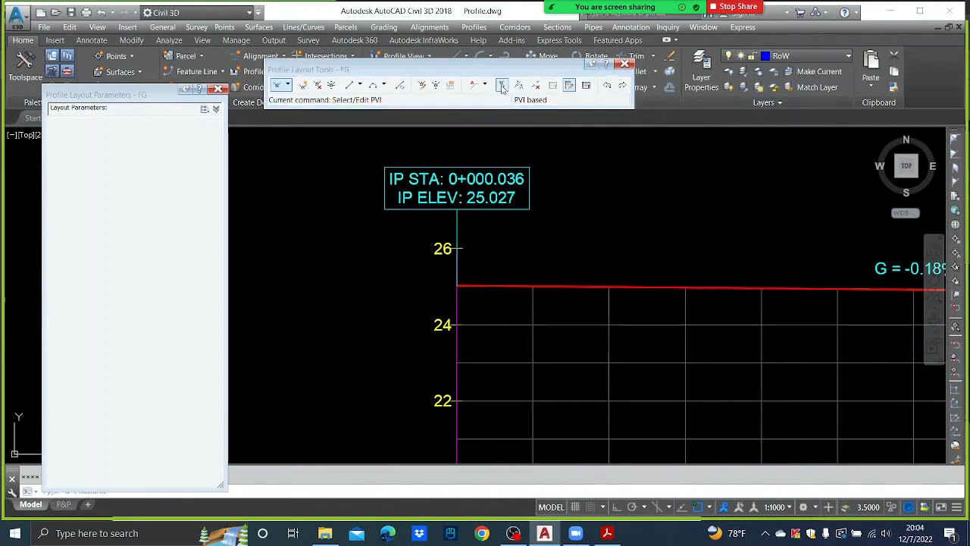
{"action": "left_click", "coordinate": [458, 287]}
{"action": "left_click", "coordinate": [181, 209]}
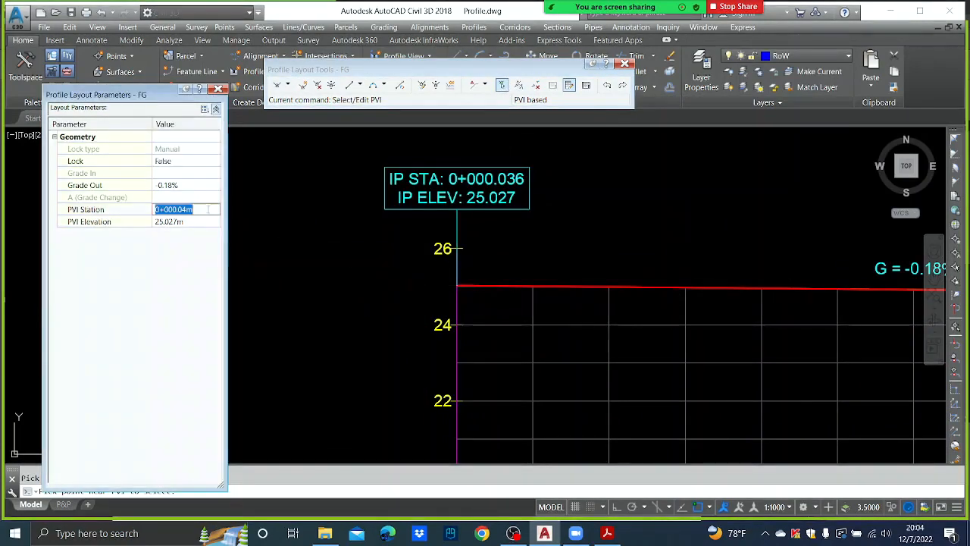
{"action": "type", "text": "0"}
{"action": "key", "text": "Return"}
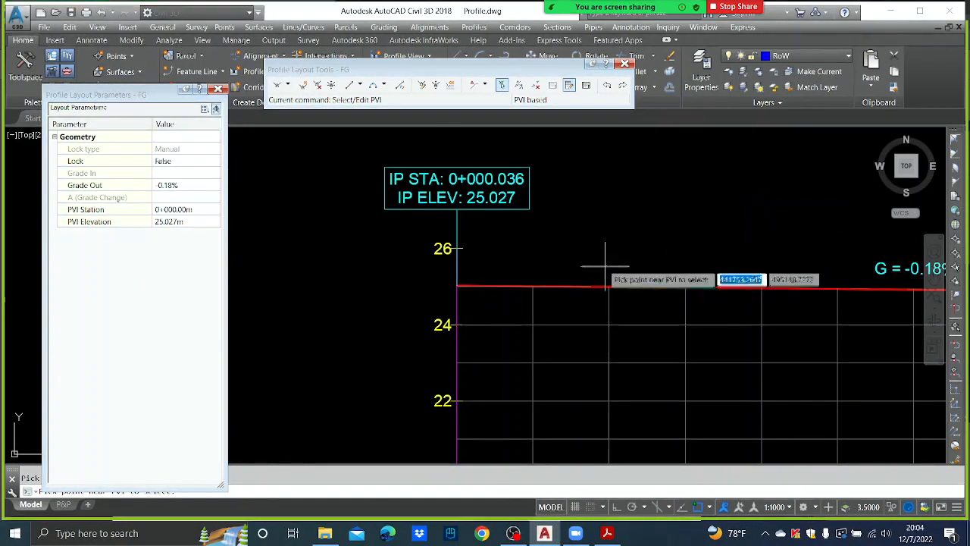
Examine the finished and existing ground levels at the start of the profile view and the first tangent's grade label
{"action": "scroll", "coordinate": [524, 248], "scroll_direction": "down", "scroll_amount": 2}
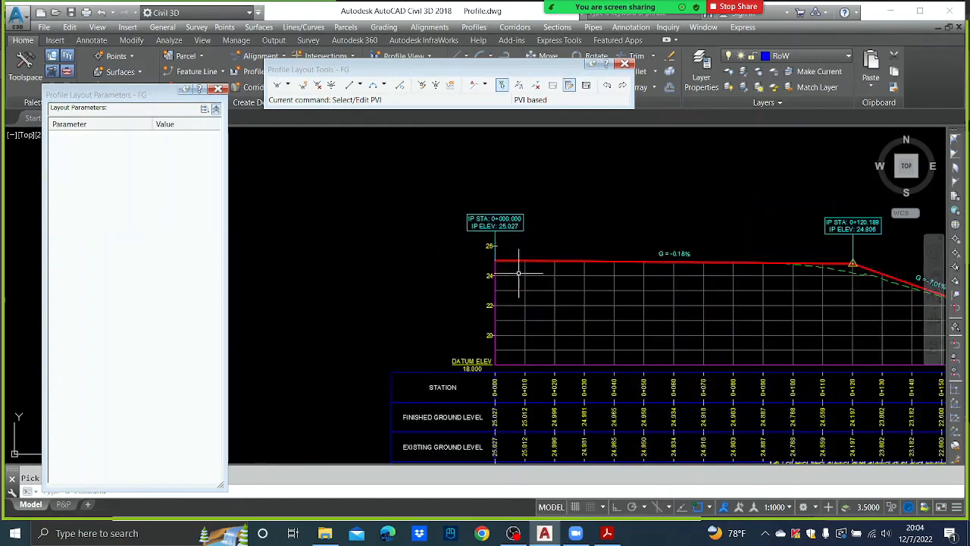
{"action": "scroll", "coordinate": [508, 403], "scroll_direction": "up", "scroll_amount": 2}
{"action": "middle_click_drag", "start_coordinate": [504, 441], "coordinate": [498, 317]}
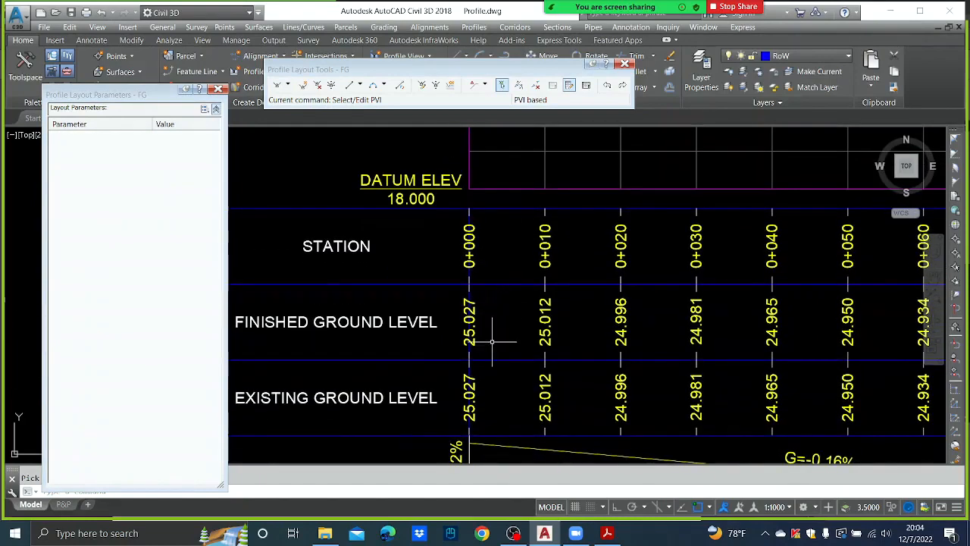
{"action": "scroll", "coordinate": [493, 357], "scroll_direction": "down", "scroll_amount": 3}
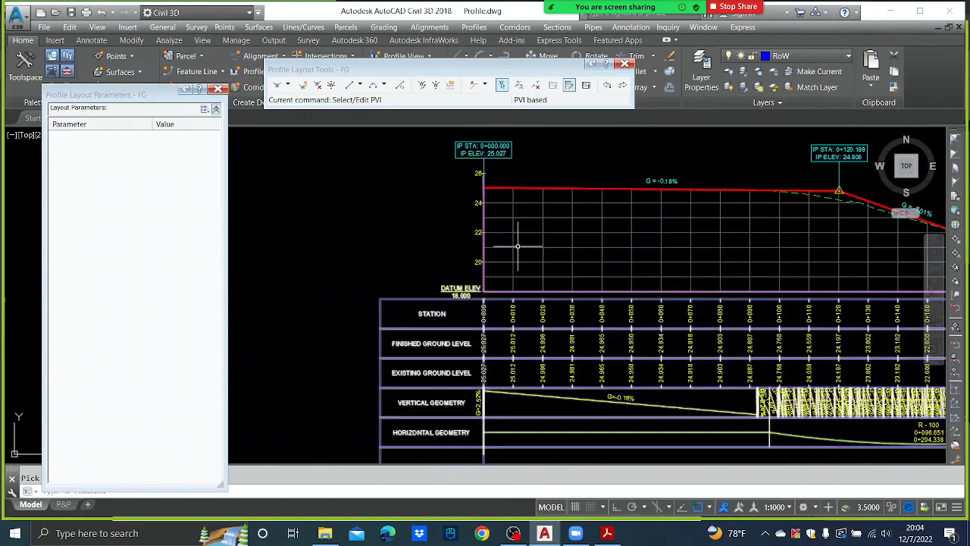
{"action": "scroll", "coordinate": [515, 245], "scroll_direction": "up", "scroll_amount": 3}
{"action": "middle_click_drag", "start_coordinate": [498, 163], "coordinate": [442, 232]}
{"action": "scroll", "coordinate": [529, 277], "scroll_direction": "down", "scroll_amount": 2}
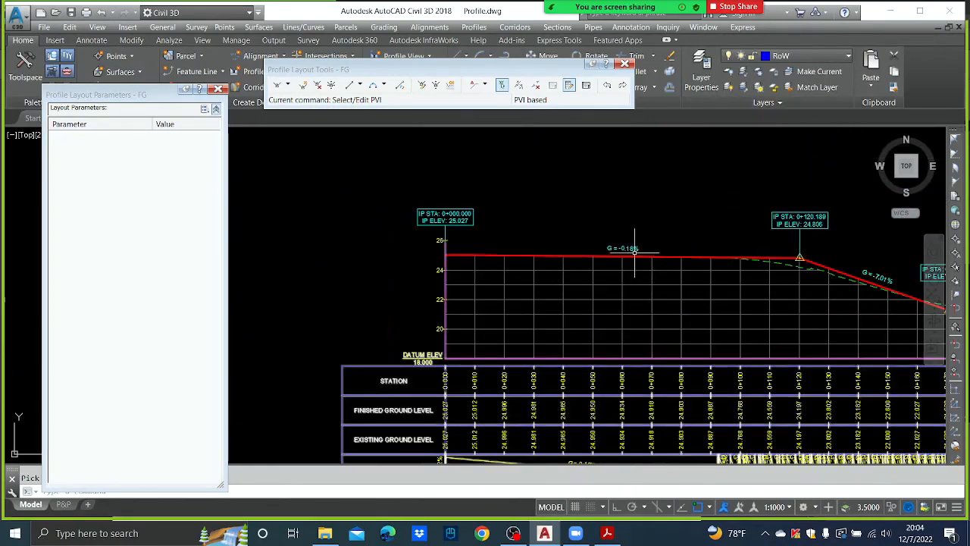
{"action": "scroll", "coordinate": [637, 247], "scroll_direction": "up", "scroll_amount": 2}
{"action": "mouse_move", "coordinate": [636, 247]}
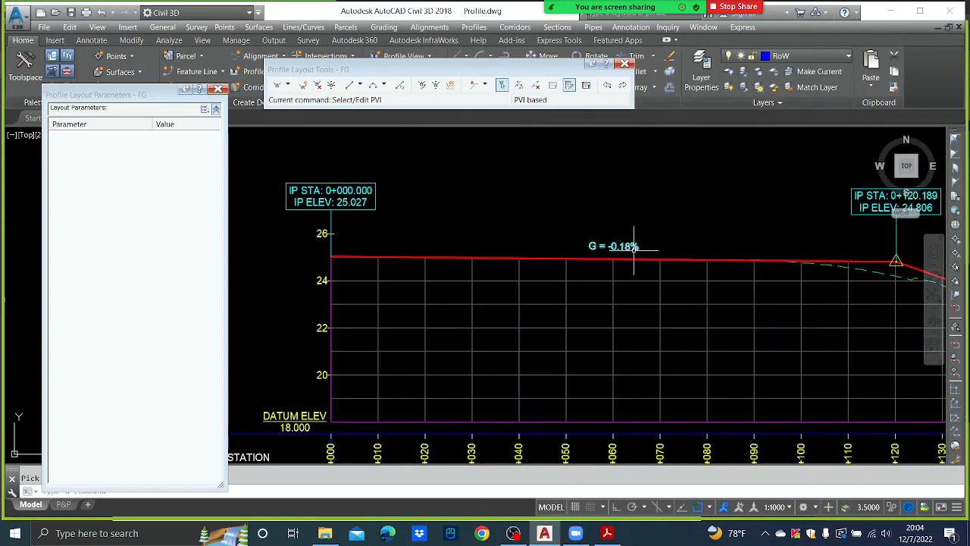
Set the outgoing grade of the PVI at station 0+000 to -0.30%
{"action": "left_click", "coordinate": [502, 85]}
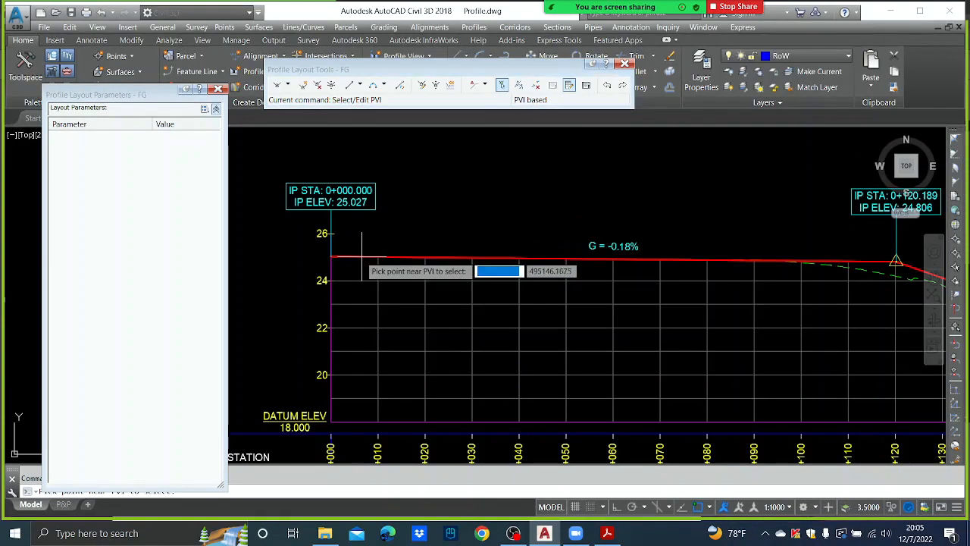
{"action": "left_click", "coordinate": [334, 258]}
{"action": "left_click", "coordinate": [186, 185]}
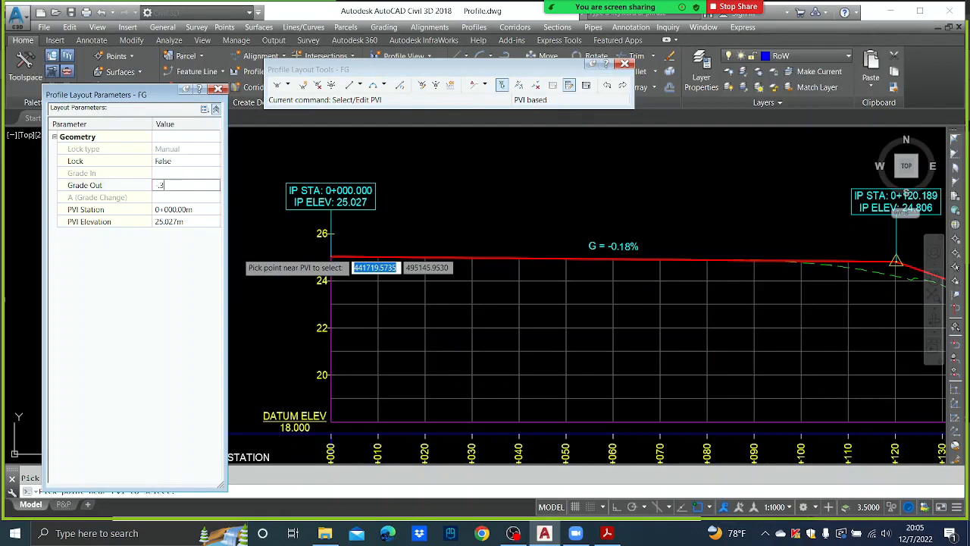
{"action": "type", "text": ".3"}
{"action": "key", "text": "Return"}
{"action": "left_click", "coordinate": [186, 186]}
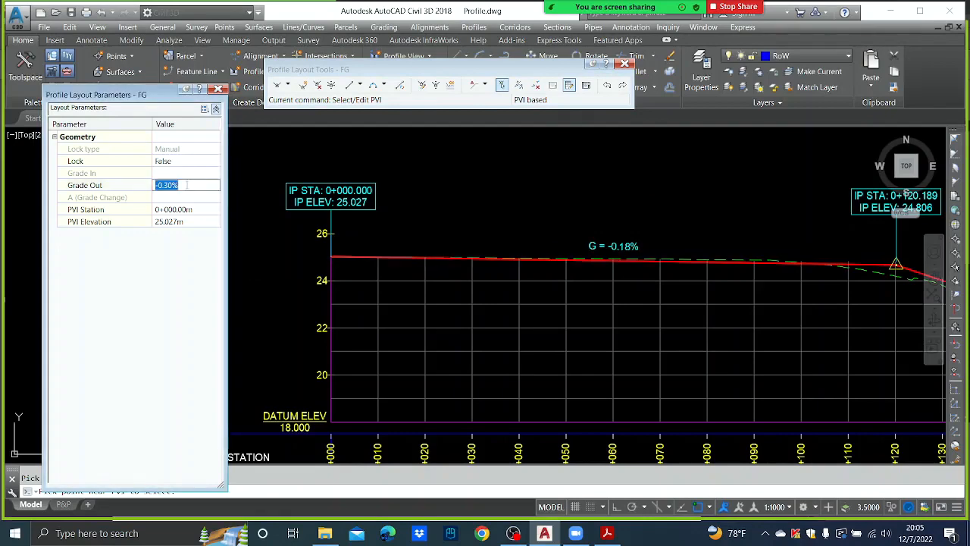
{"action": "right_click", "coordinate": [186, 188]}
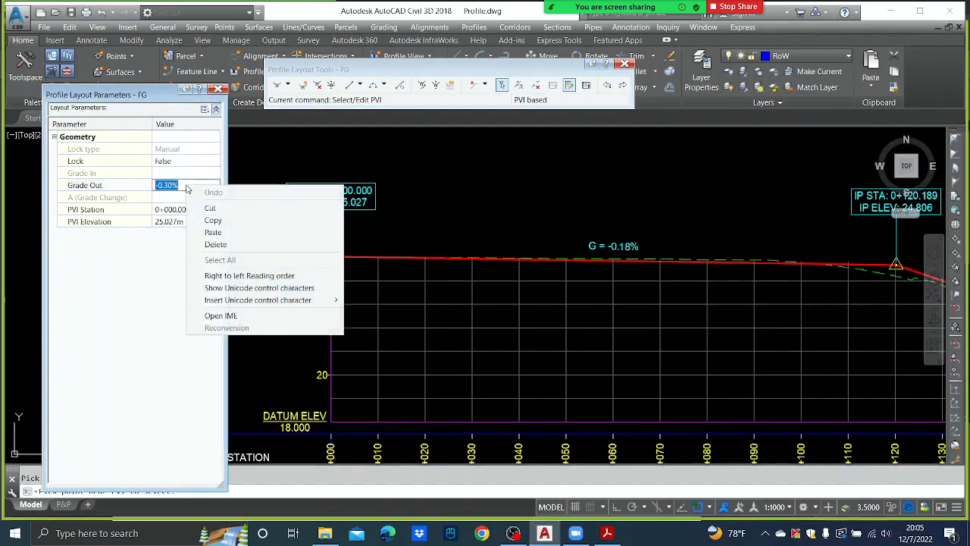
{"action": "left_click", "coordinate": [477, 210]}
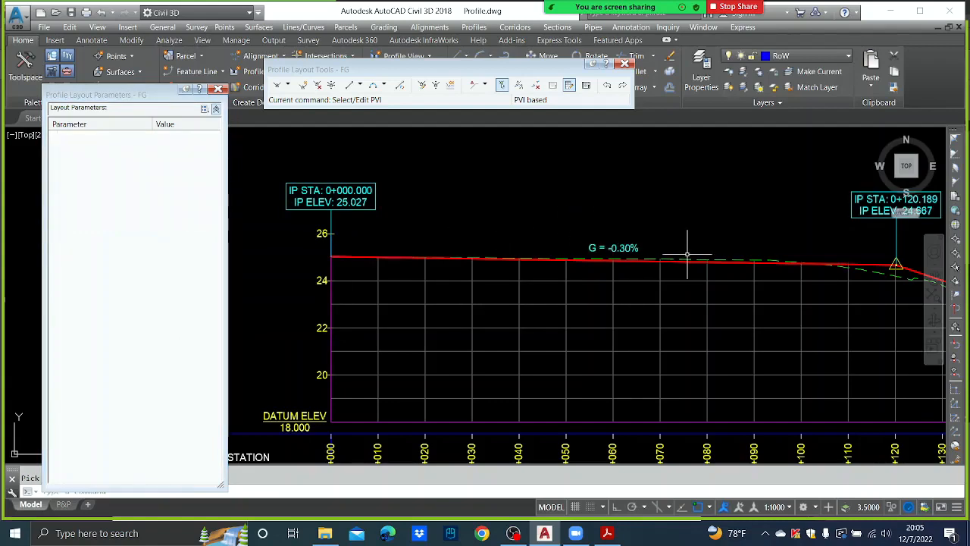
Insert a new PVI on the first FG tangent at station 0+040
{"action": "middle_click_drag", "start_coordinate": [689, 256], "coordinate": [562, 248]}
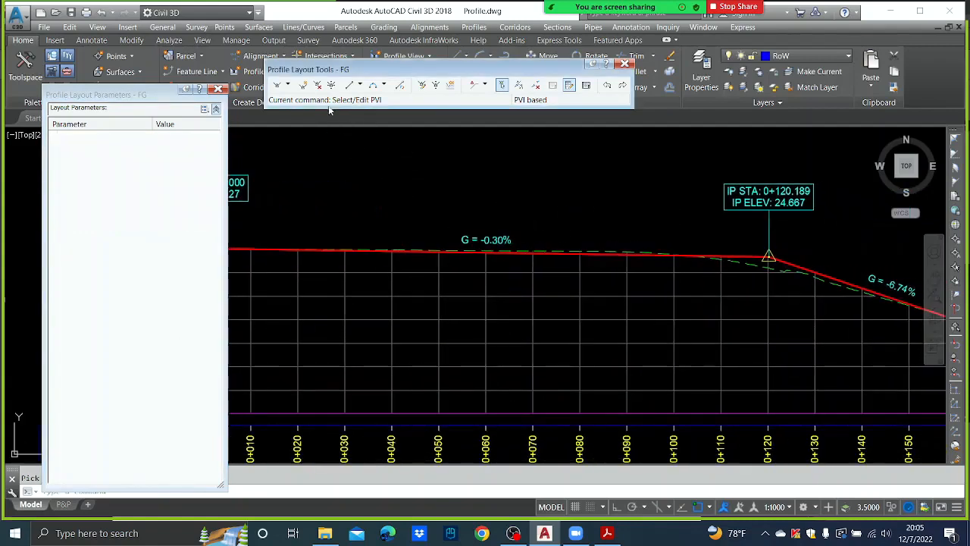
{"action": "left_click", "coordinate": [303, 85]}
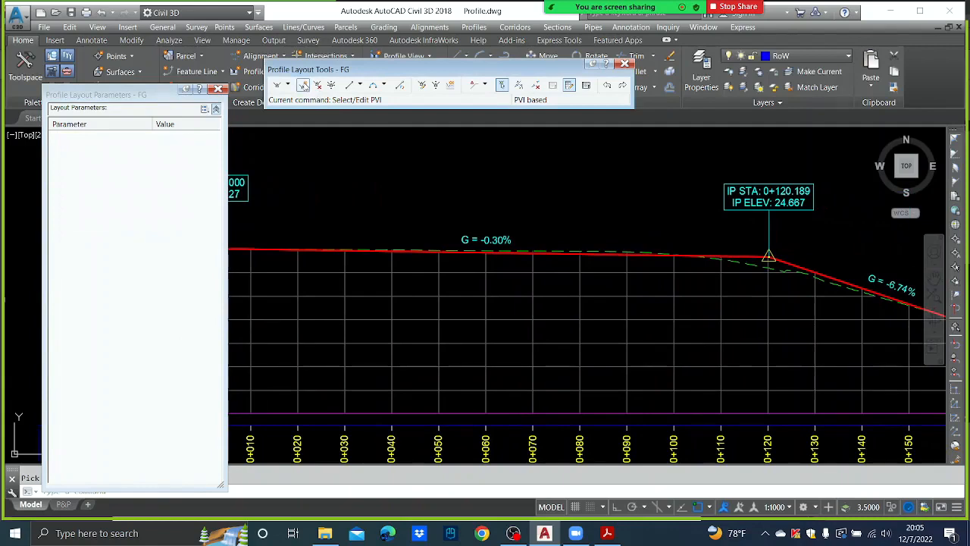
{"action": "scroll", "coordinate": [394, 250], "scroll_direction": "up", "scroll_amount": 2}
{"action": "left_click", "coordinate": [387, 252]}
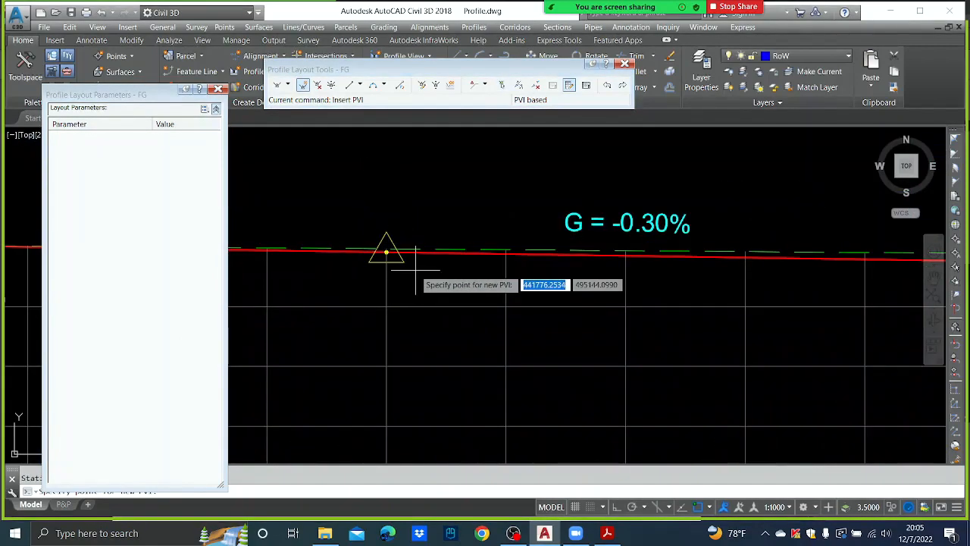
{"action": "scroll", "coordinate": [429, 266], "scroll_direction": "down", "scroll_amount": 3}
{"action": "middle_click_drag", "start_coordinate": [651, 243], "coordinate": [589, 252]}
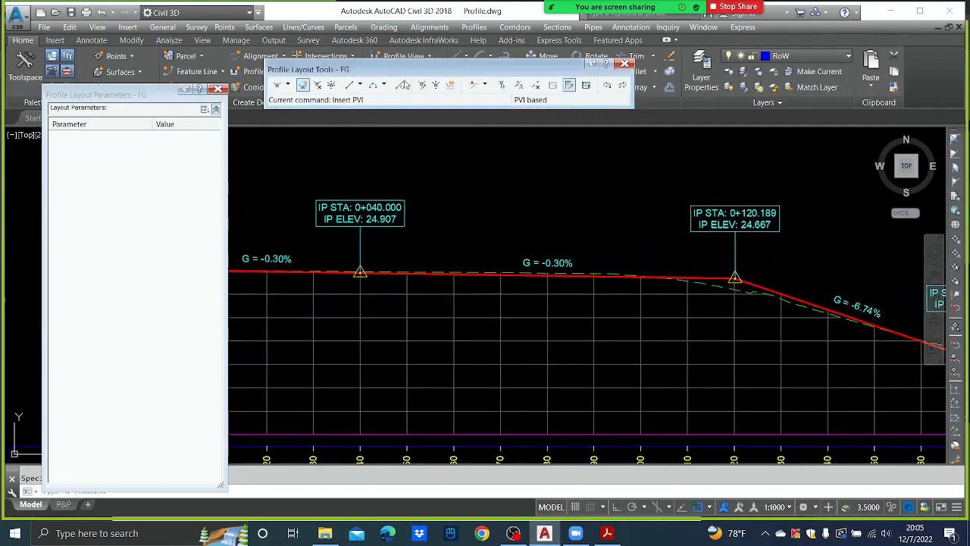
Set the outgoing grade of the PVI at station 0+040 to 0.30%
{"action": "left_click", "coordinate": [501, 86]}
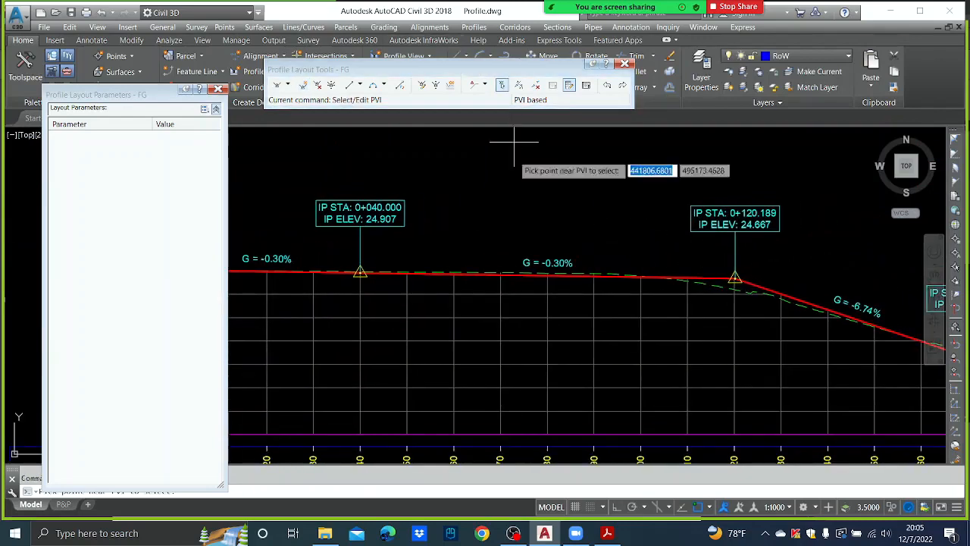
{"action": "left_click", "coordinate": [360, 271]}
{"action": "left_click", "coordinate": [185, 185]}
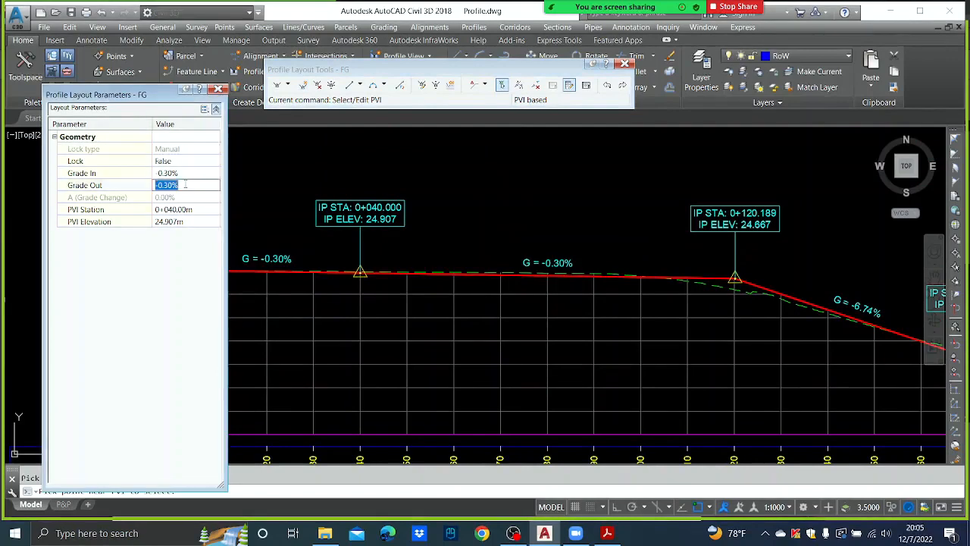
{"action": "type", "text": ".3"}
{"action": "key", "text": "Return"}
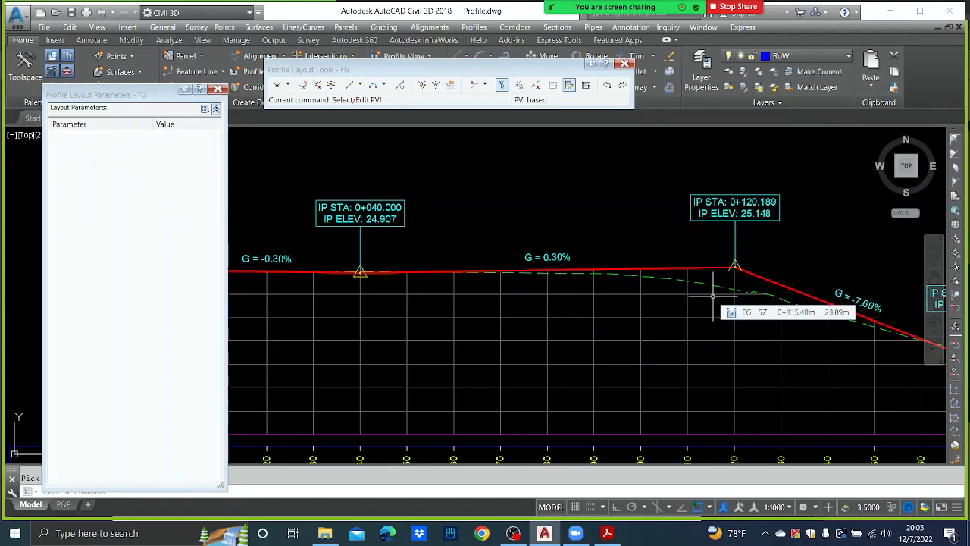
Add a 50 m PVI-based free vertical parabola at the PVI at station 0+040
{"action": "middle_click_drag", "start_coordinate": [372, 280], "coordinate": [537, 296]}
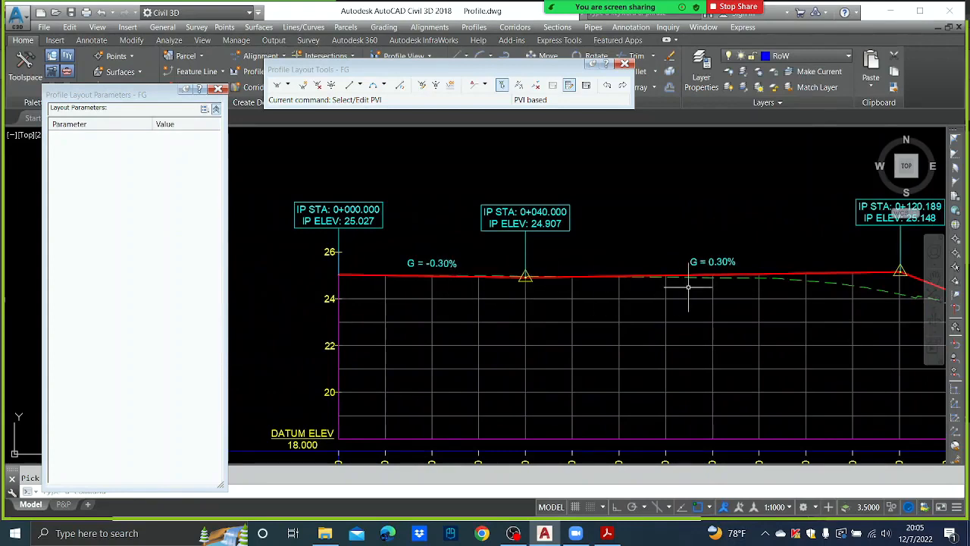
{"action": "left_click", "coordinate": [385, 86]}
{"action": "mouse_move", "coordinate": [413, 194]}
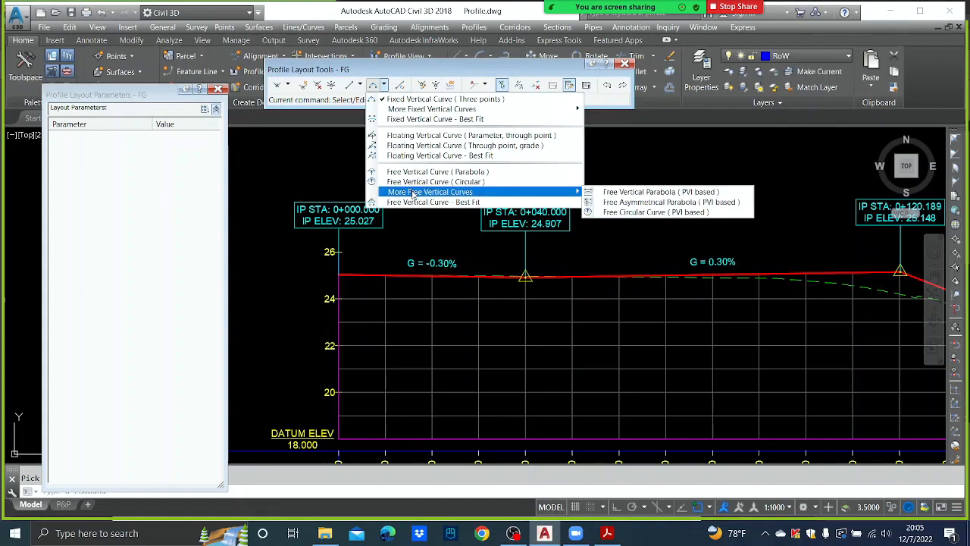
{"action": "left_click", "coordinate": [635, 193]}
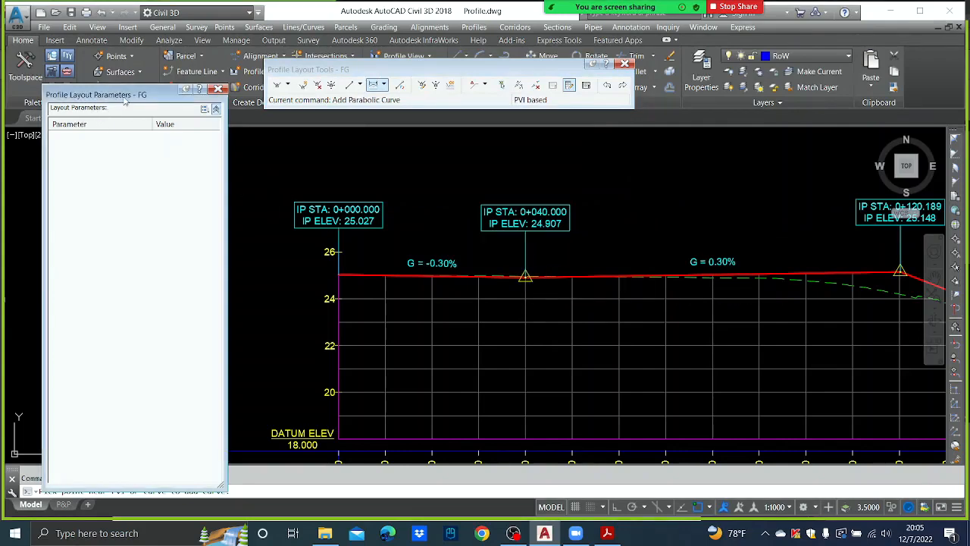
{"action": "left_click_drag", "start_coordinate": [124, 99], "coordinate": [111, 25]}
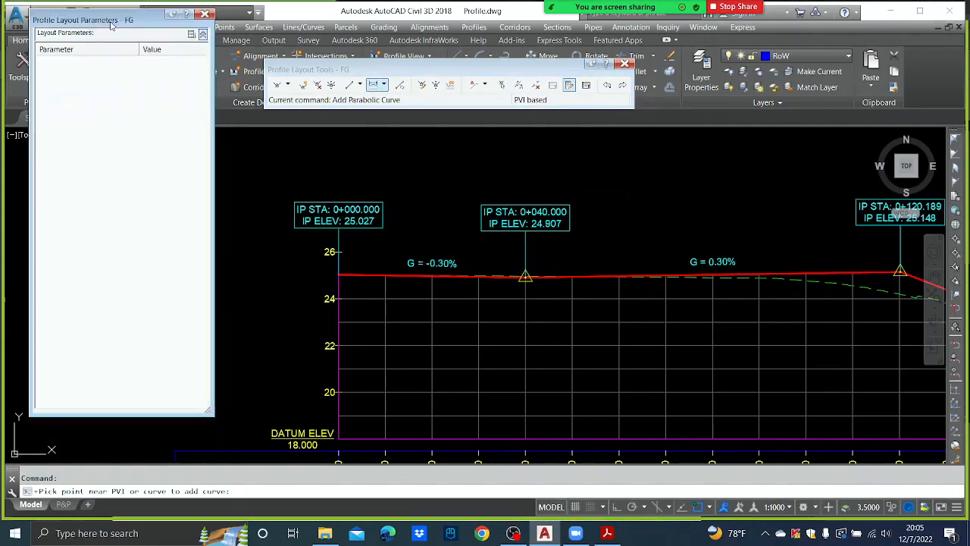
{"action": "left_click", "coordinate": [521, 276]}
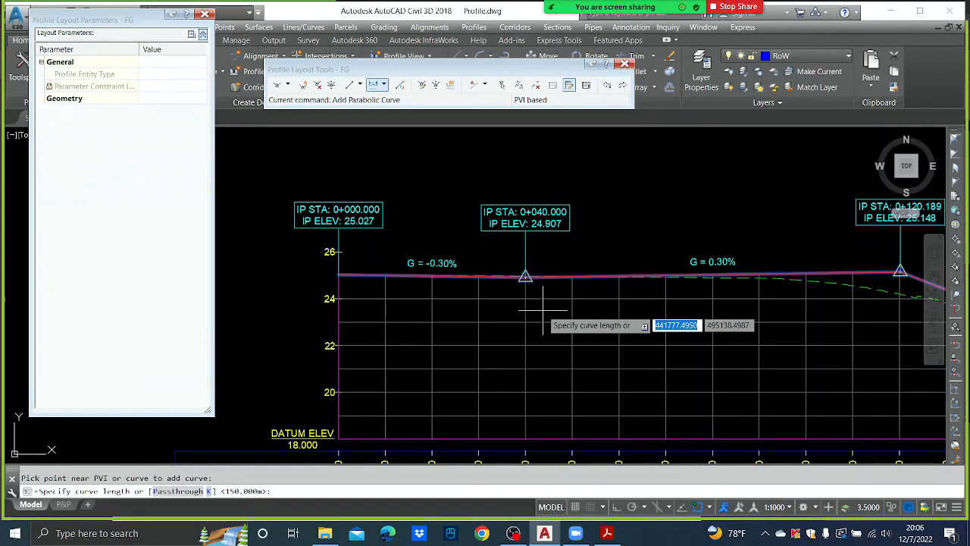
{"action": "type", "text": "5.0"}
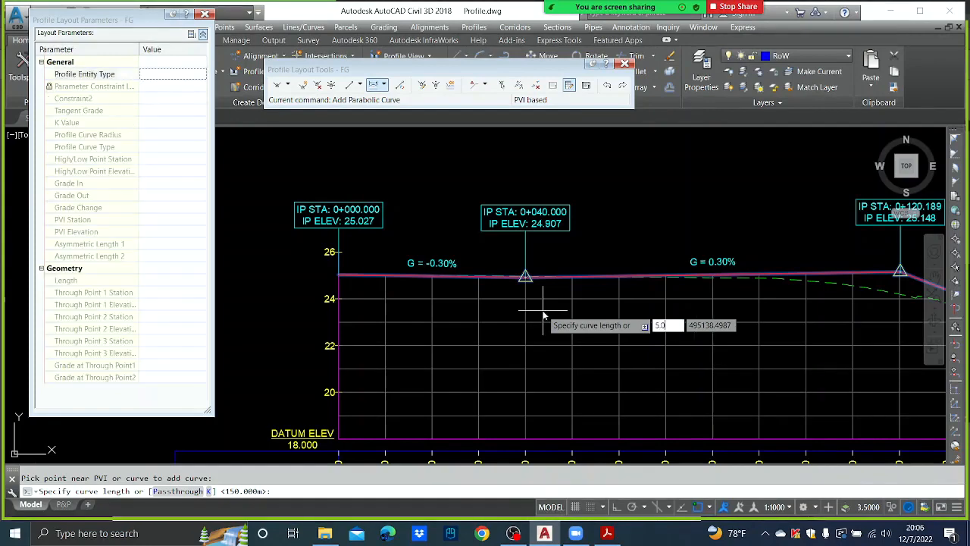
{"action": "key", "text": "Return"}
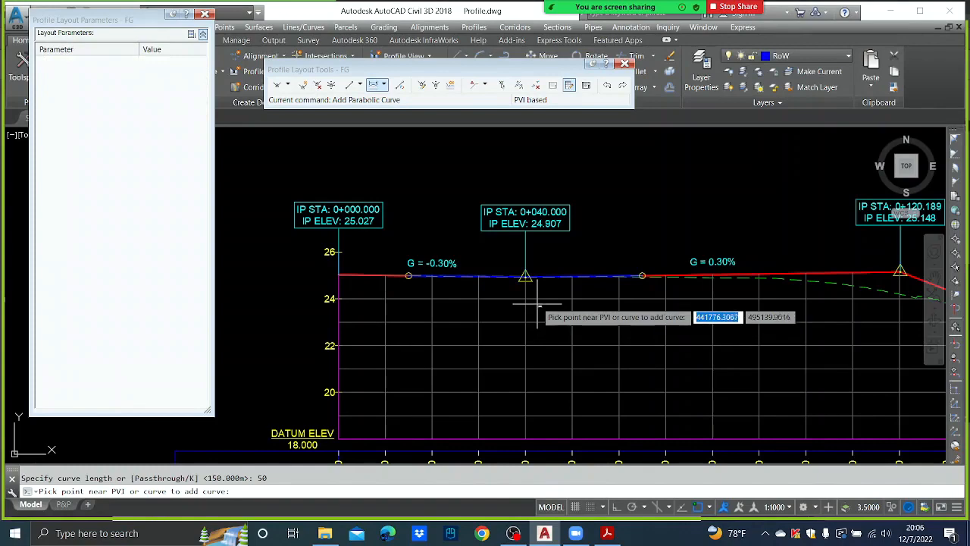
{"action": "key", "text": "Return"}
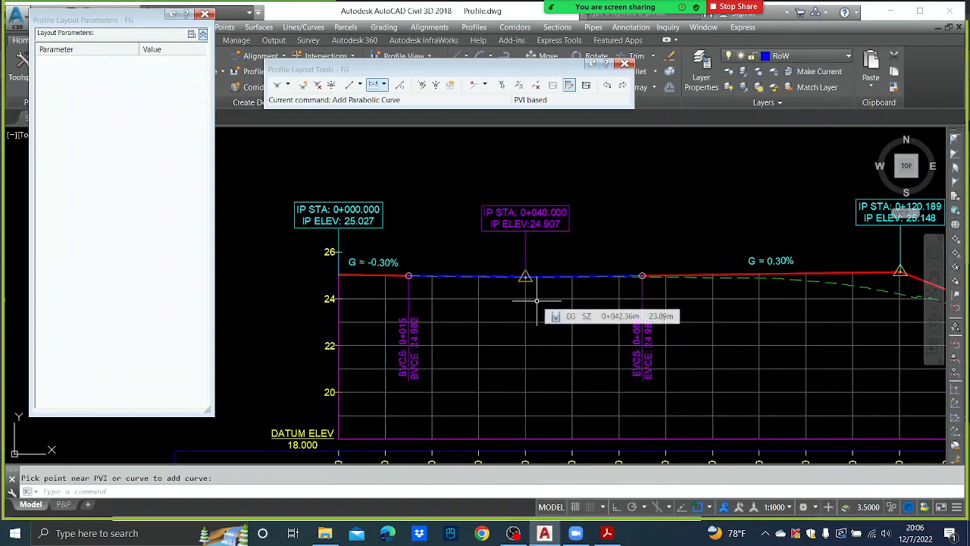
{"action": "scroll", "coordinate": [610, 267], "scroll_direction": "down", "scroll_amount": 2}
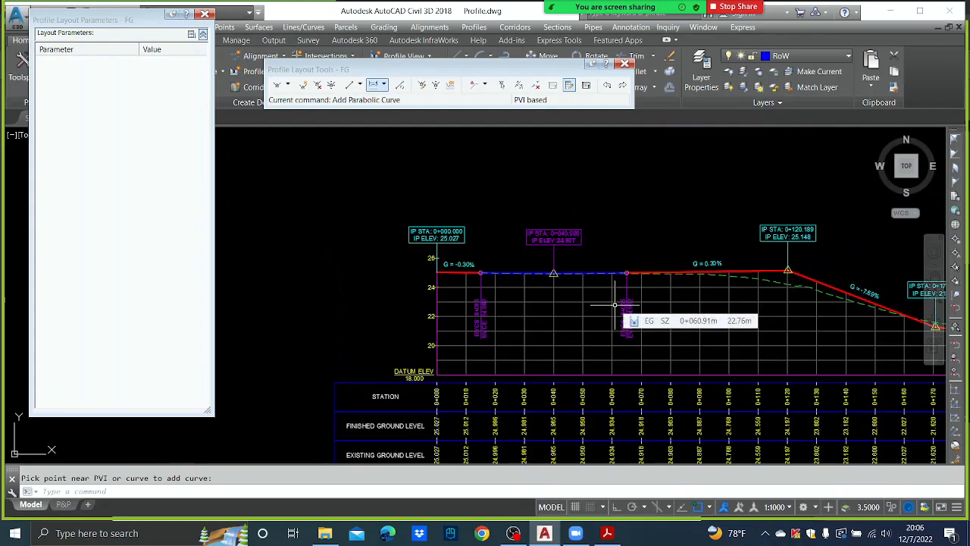
{"action": "middle_click_drag", "start_coordinate": [774, 271], "coordinate": [590, 239]}
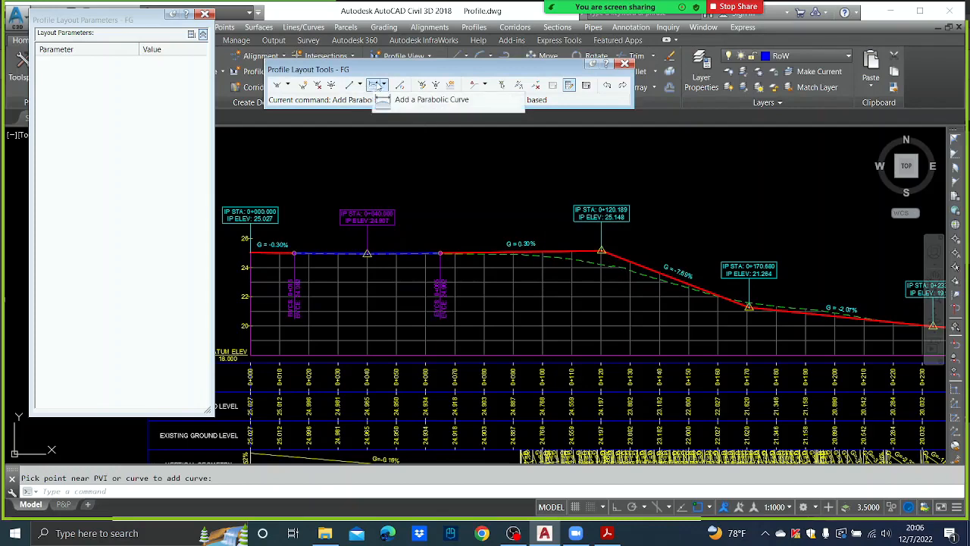
{"action": "left_click", "coordinate": [383, 85]}
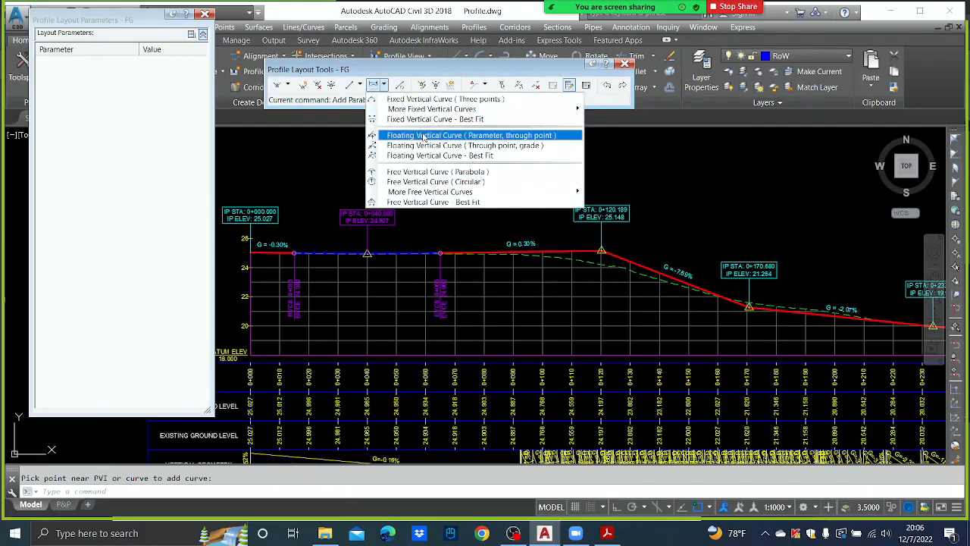
{"action": "mouse_move", "coordinate": [434, 194]}
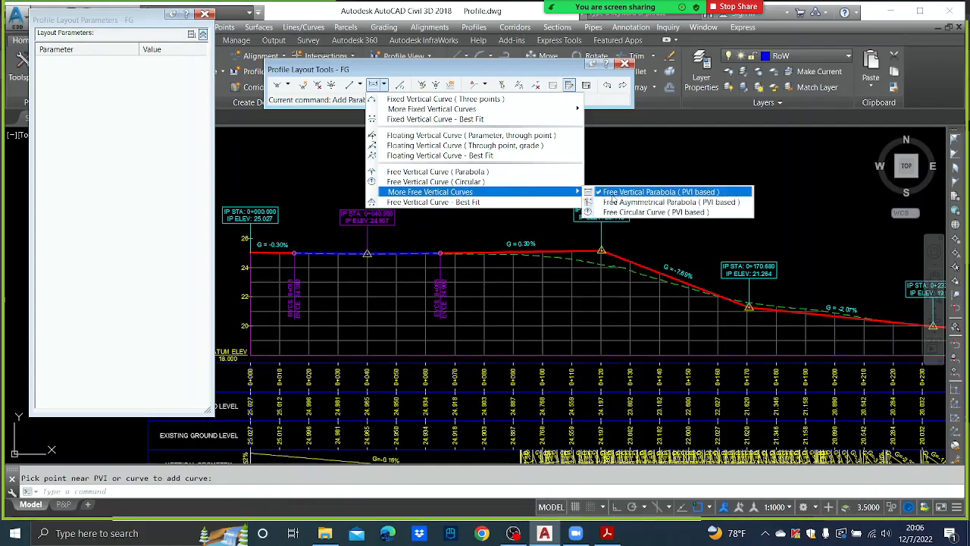
{"action": "left_click", "coordinate": [637, 193]}
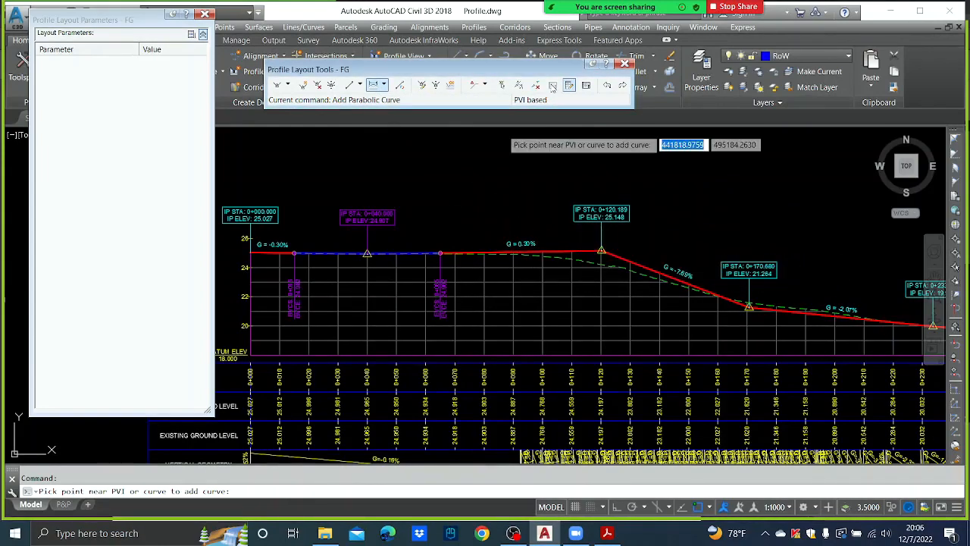
{"action": "key", "text": "Escape"}
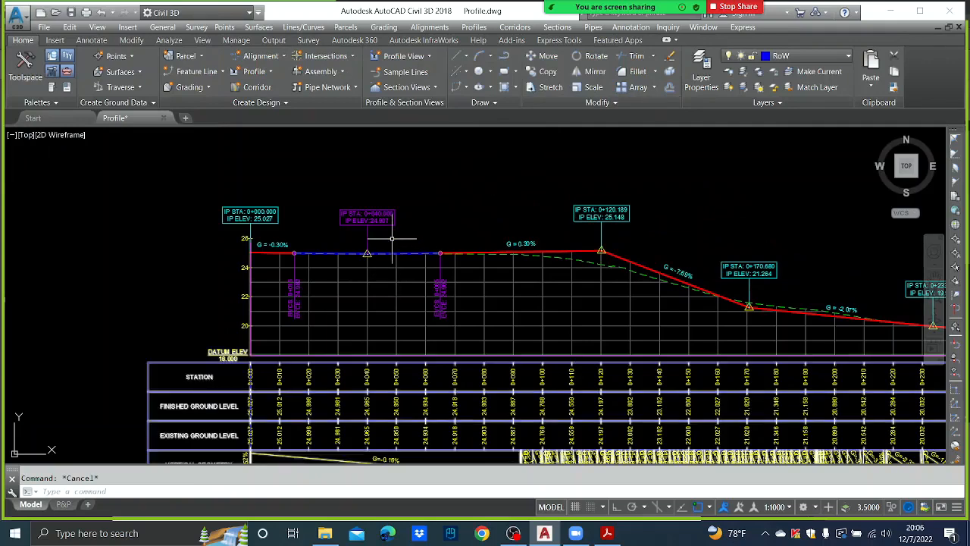
Reopen the FG profile for geometry editing with its layout parameters displayed
{"action": "scroll", "coordinate": [383, 240], "scroll_direction": "up", "scroll_amount": 3}
{"action": "scroll", "coordinate": [372, 238], "scroll_direction": "down", "scroll_amount": 2}
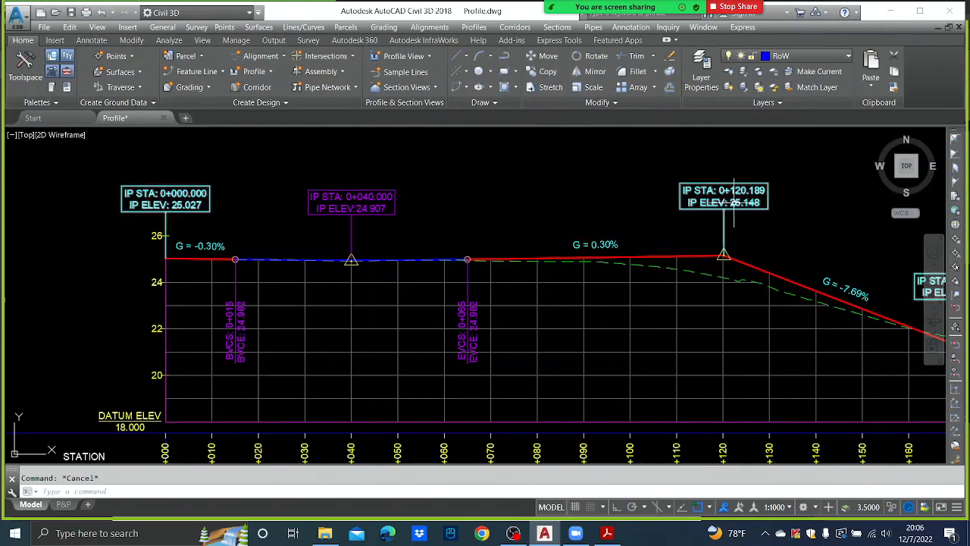
{"action": "scroll", "coordinate": [694, 257], "scroll_direction": "up", "scroll_amount": 2}
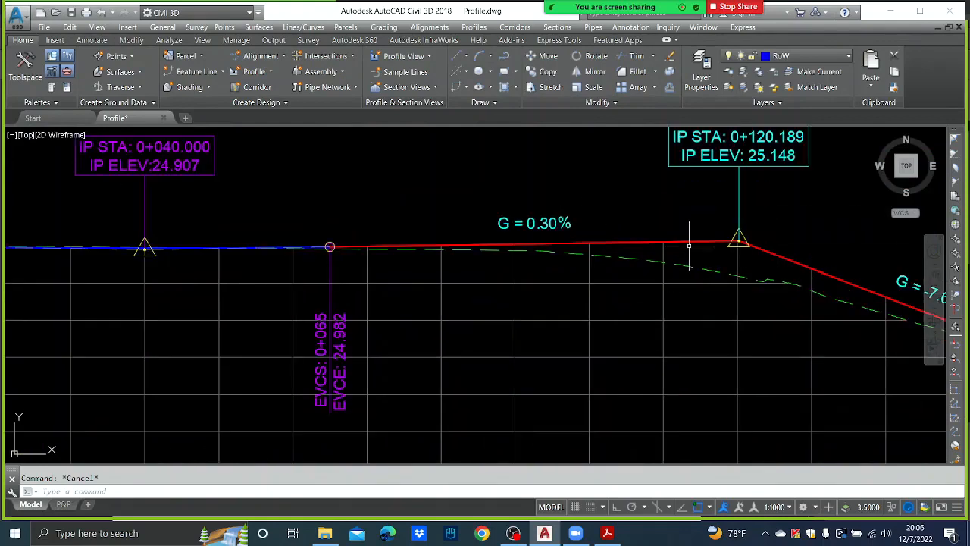
{"action": "scroll", "coordinate": [689, 244], "scroll_direction": "down", "scroll_amount": 2}
{"action": "left_click", "coordinate": [689, 244]}
{"action": "right_click", "coordinate": [671, 233]}
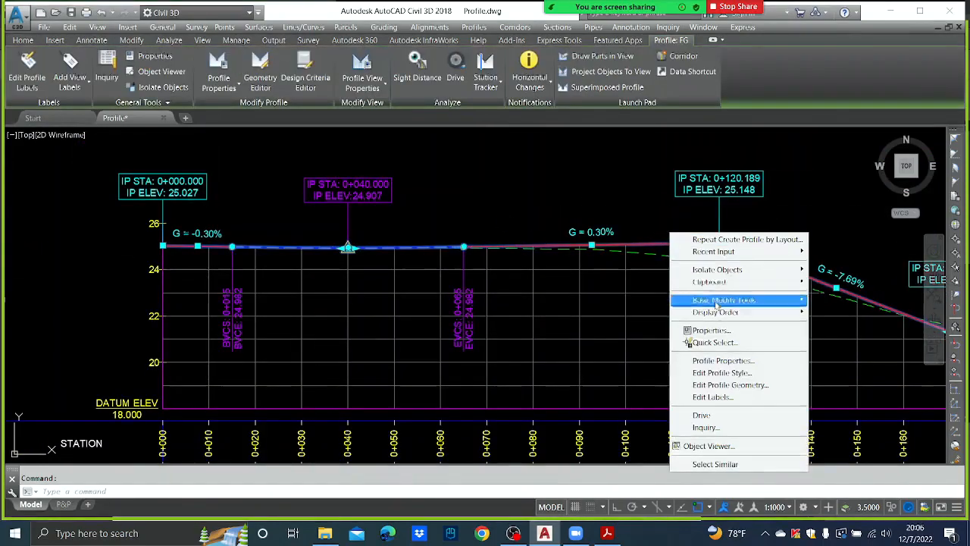
{"action": "left_click", "coordinate": [727, 385]}
{"action": "left_click", "coordinate": [570, 86]}
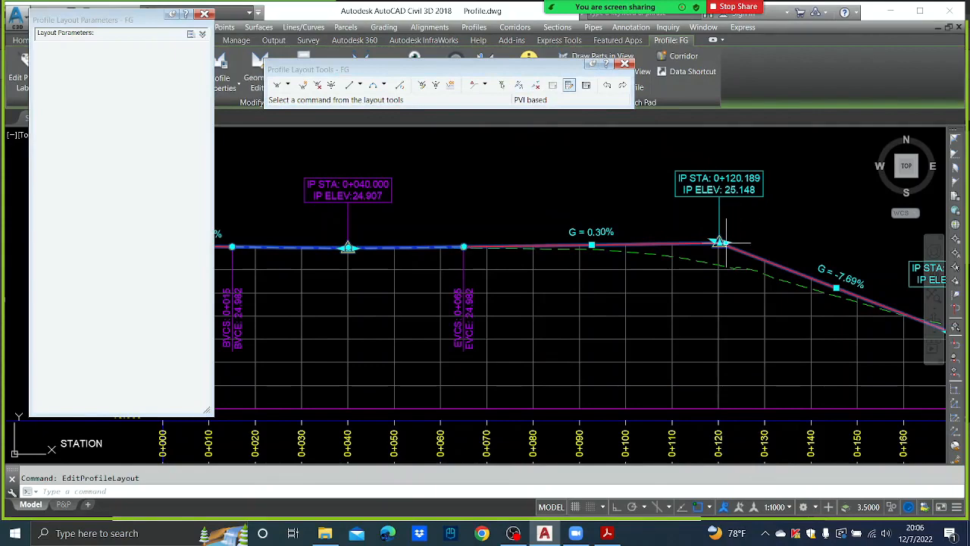
Set the station of the PVI at 0+120.189 to 0+120
{"action": "left_click", "coordinate": [500, 86]}
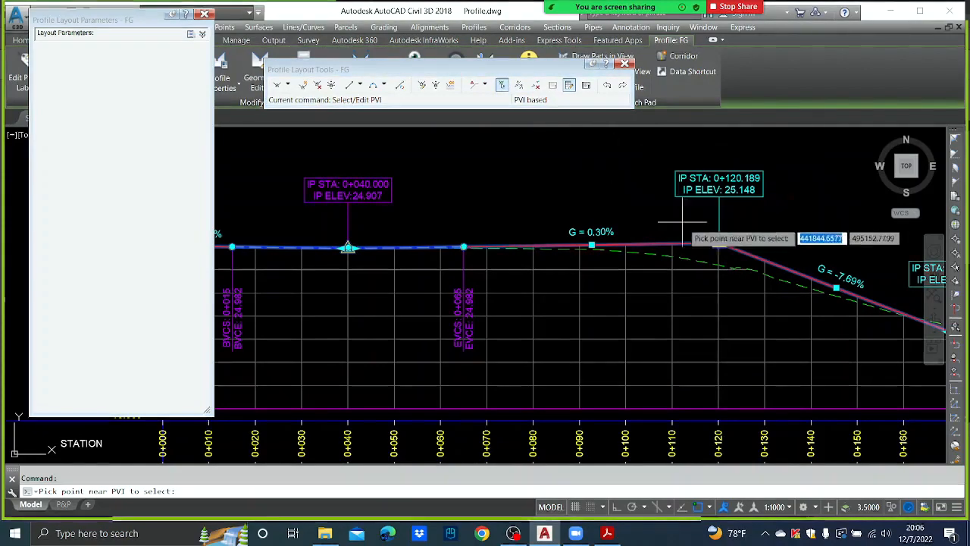
{"action": "left_click", "coordinate": [717, 241]}
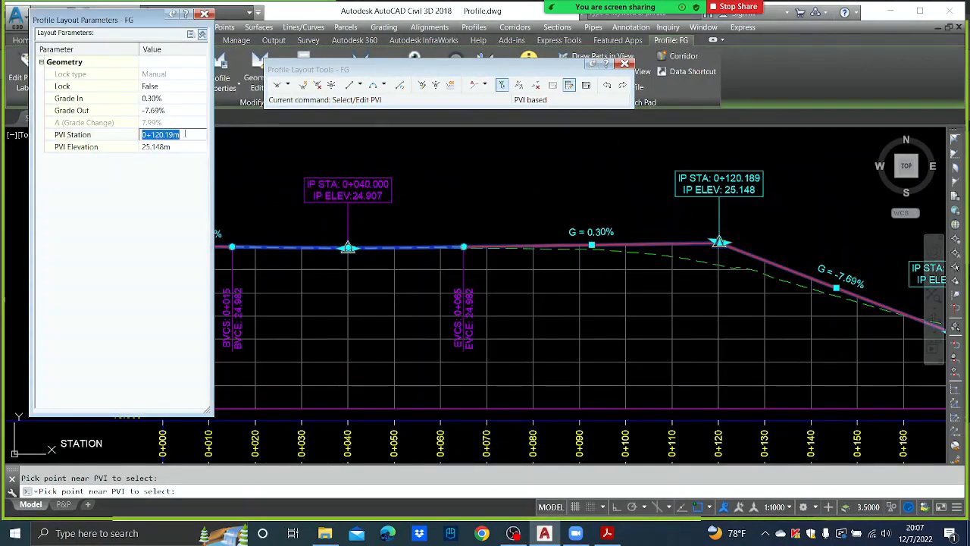
{"action": "type", "text": "120"}
{"action": "key", "text": "Return"}
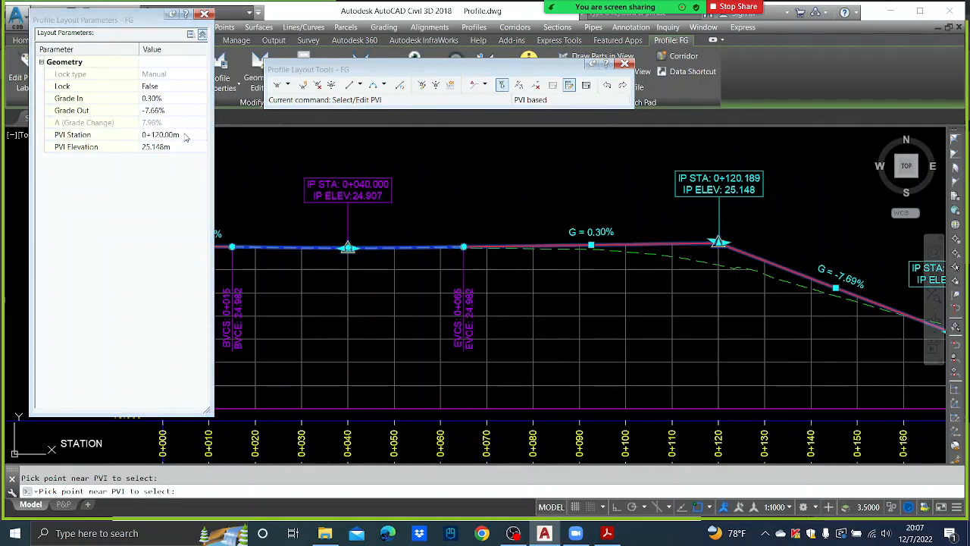
{"action": "key", "text": "Escape"}
{"action": "key", "text": "Escape"}
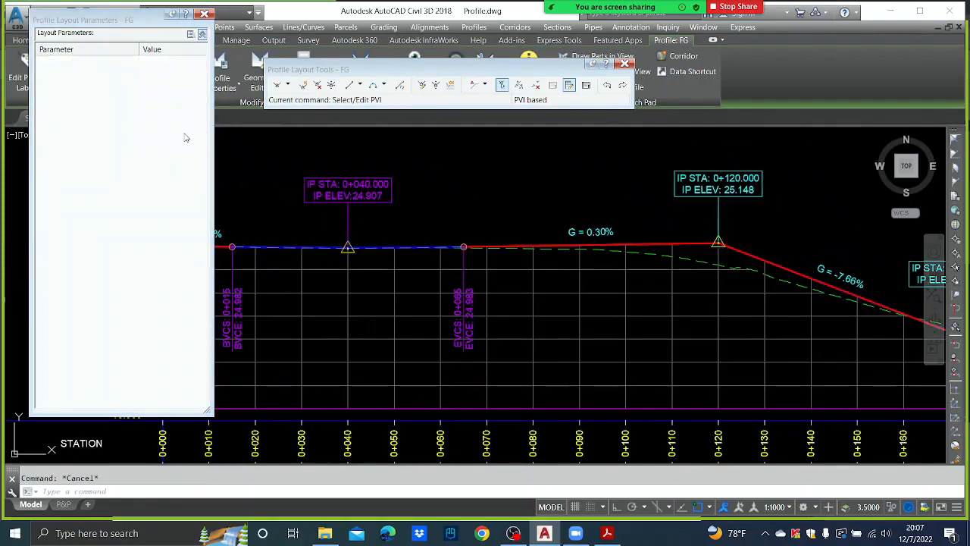
Add a 50 m PVI-based free vertical parabola at the PVI at station 0+120
{"action": "left_click", "coordinate": [385, 85]}
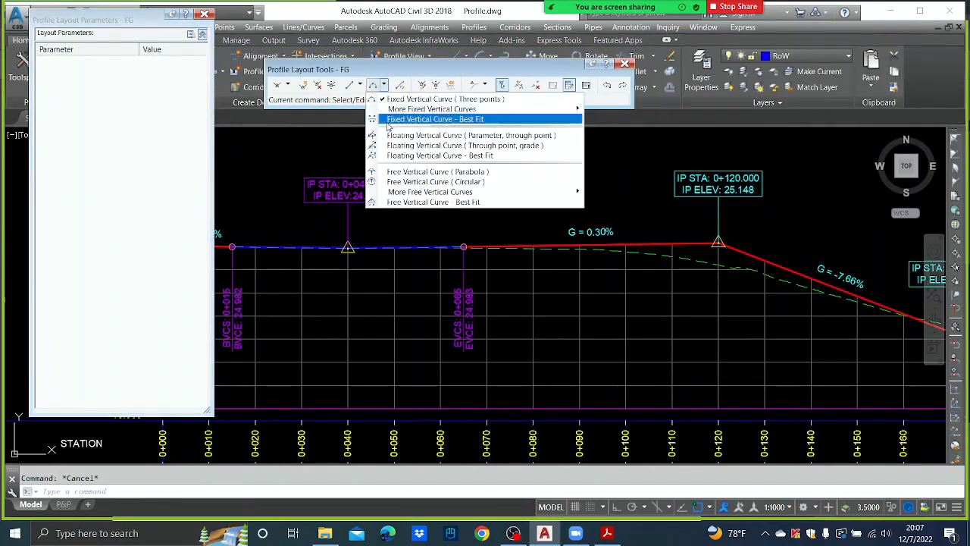
{"action": "mouse_move", "coordinate": [485, 192]}
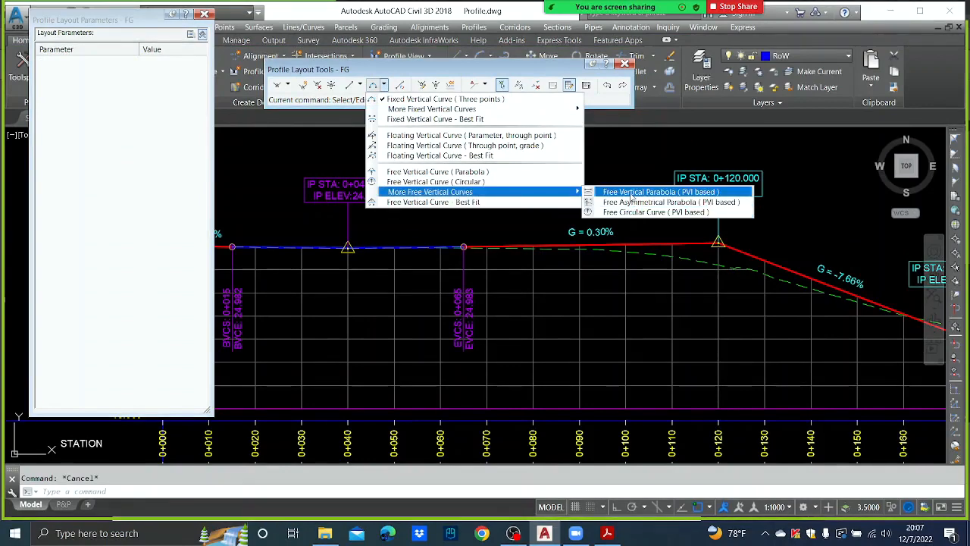
{"action": "left_click", "coordinate": [653, 192]}
{"action": "left_click", "coordinate": [718, 244]}
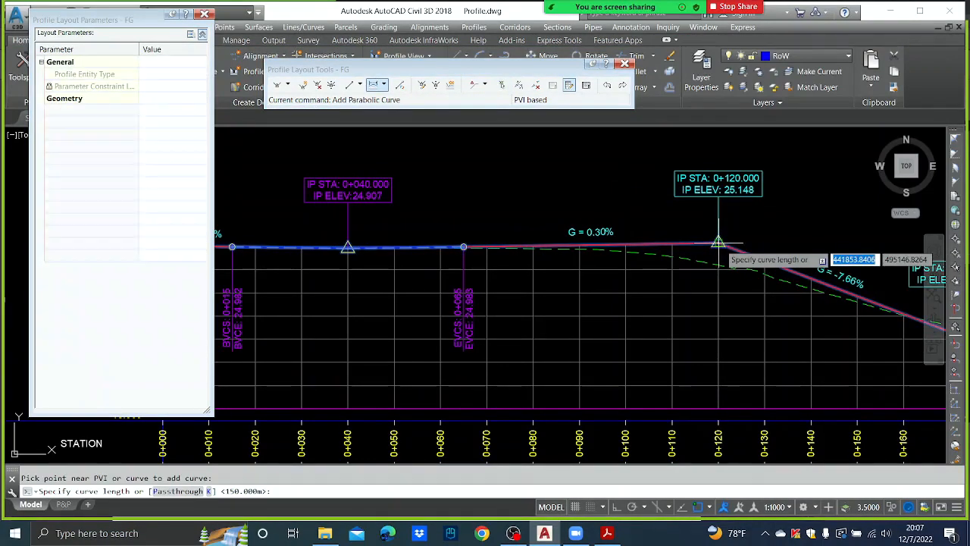
{"action": "type", "text": "50"}
{"action": "key", "text": "Return"}
{"action": "key", "text": "Escape"}
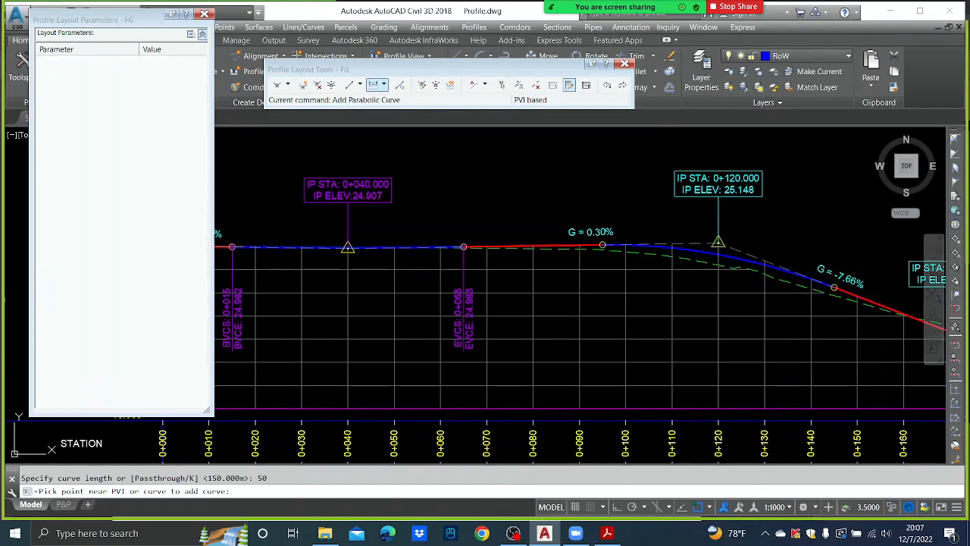
Turn object snap off and move the PVI at 0+170.680 to about station 0+170.75, elevation 21.22
{"action": "scroll", "coordinate": [690, 228], "scroll_direction": "down", "scroll_amount": 4}
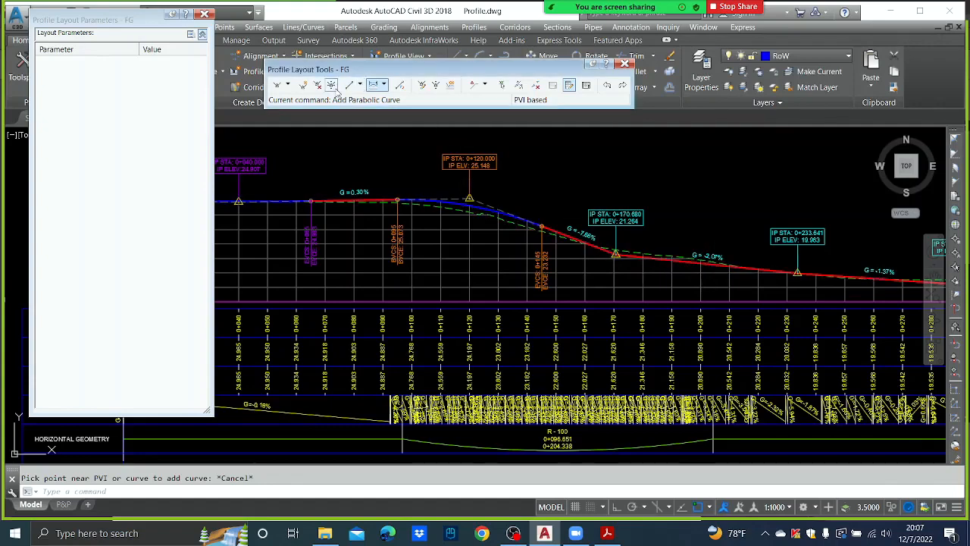
{"action": "left_click", "coordinate": [331, 85]}
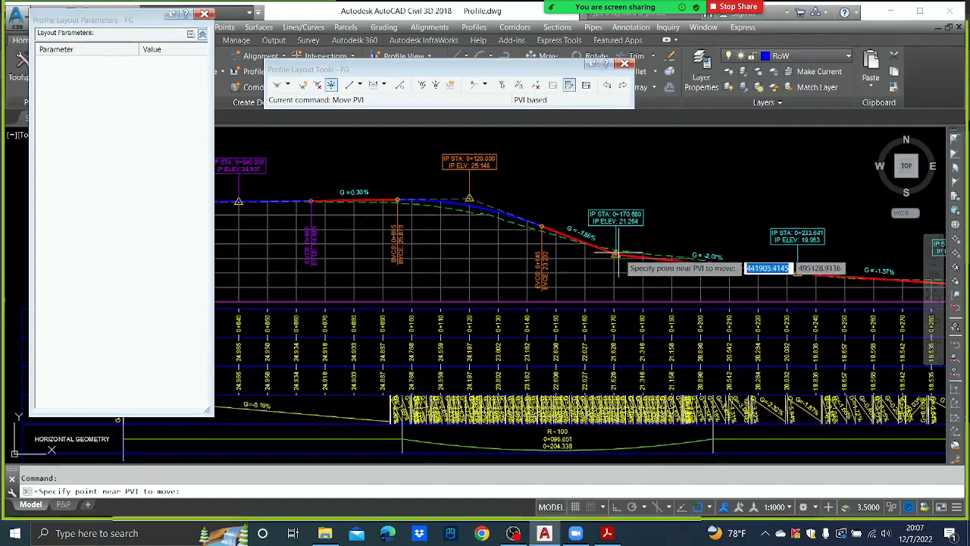
{"action": "scroll", "coordinate": [629, 254], "scroll_direction": "up", "scroll_amount": 4}
{"action": "left_click", "coordinate": [619, 254]}
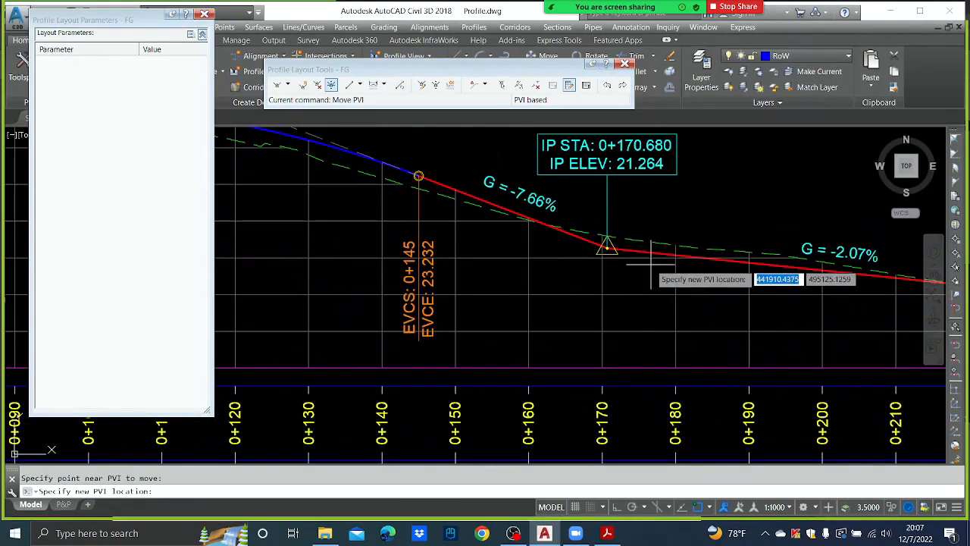
{"action": "key", "text": "F3"}
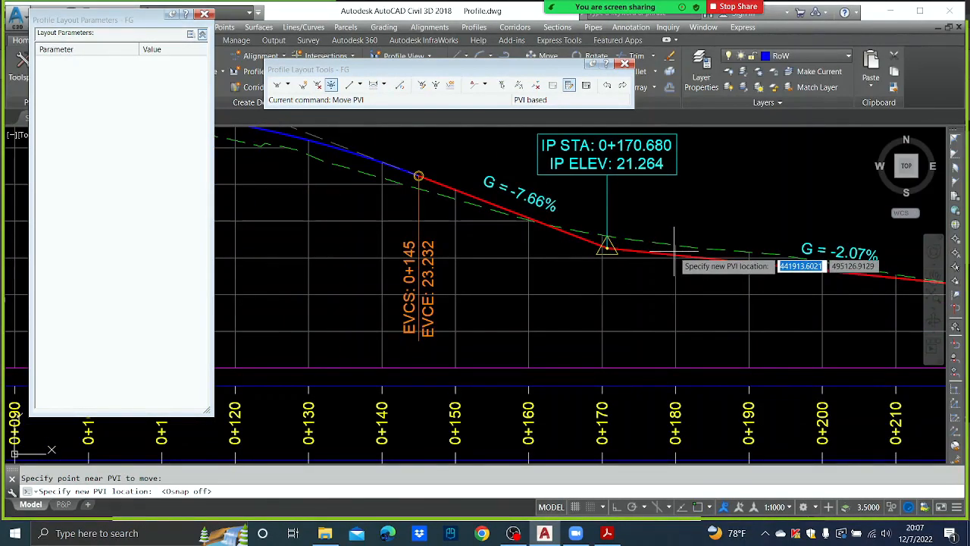
{"action": "left_click", "coordinate": [674, 248]}
{"action": "left_click", "coordinate": [675, 249]}
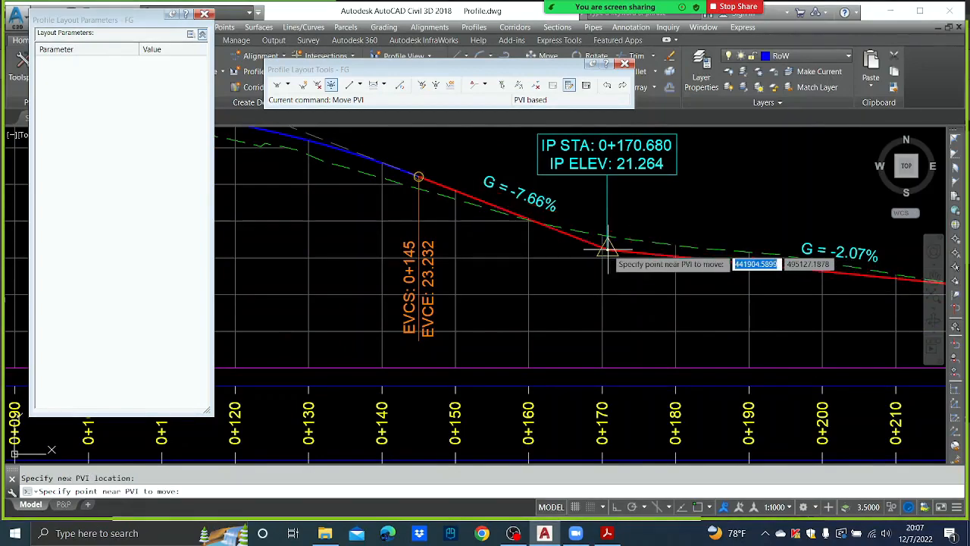
{"action": "left_click", "coordinate": [607, 247]}
Delete the PVI at station 0+233.641 from the FG profile
{"action": "scroll", "coordinate": [606, 248], "scroll_direction": "down", "scroll_amount": 5}
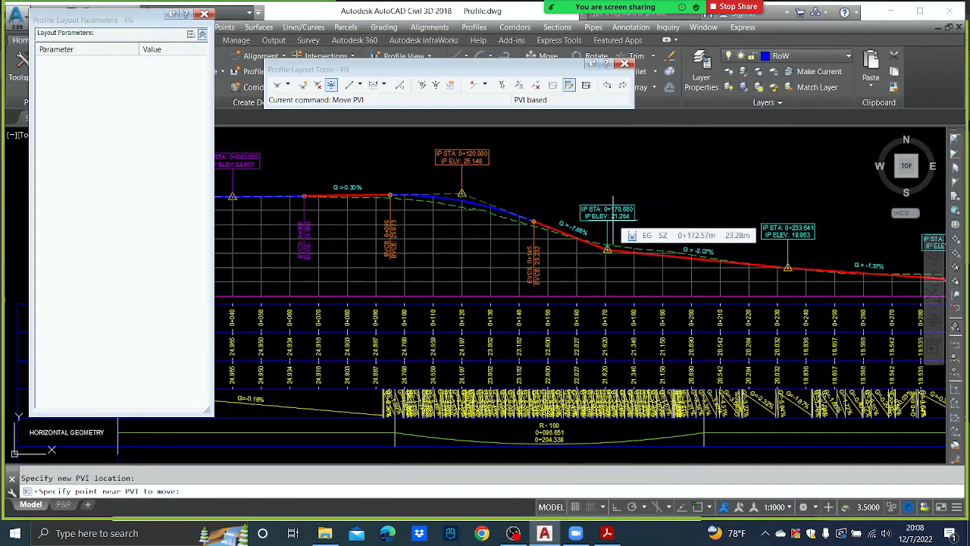
{"action": "middle_click_drag", "start_coordinate": [642, 220], "coordinate": [457, 220]}
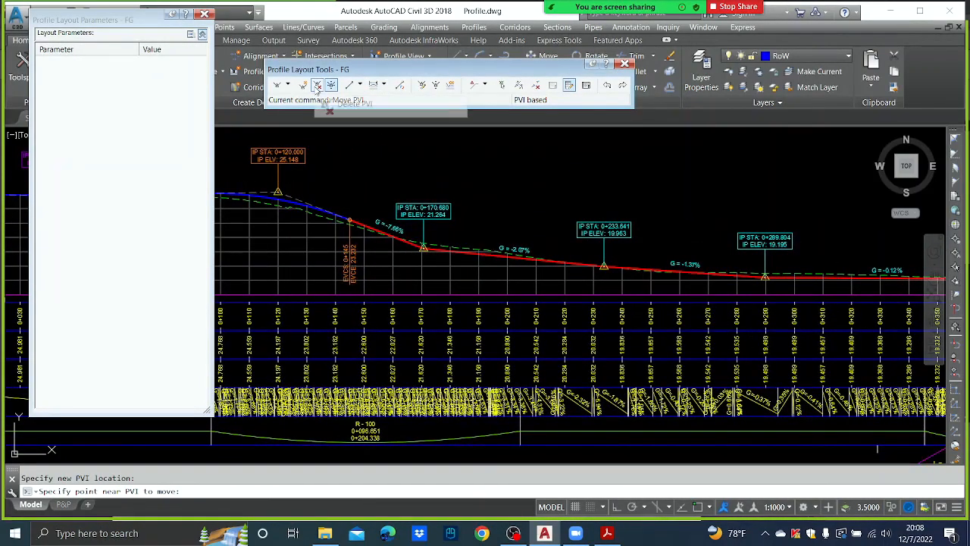
{"action": "left_click", "coordinate": [317, 85]}
{"action": "left_click", "coordinate": [607, 269]}
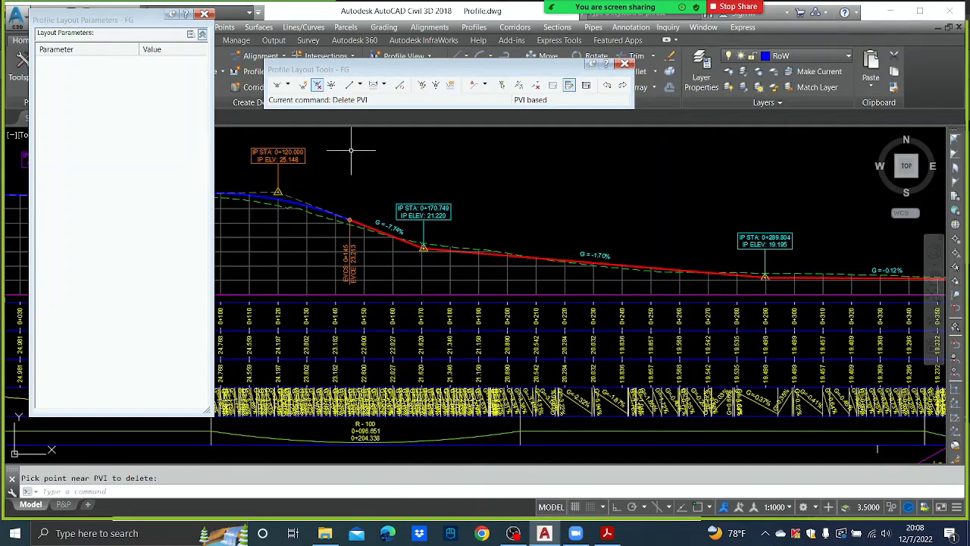
{"action": "middle_click_drag", "start_coordinate": [319, 148], "coordinate": [513, 147]}
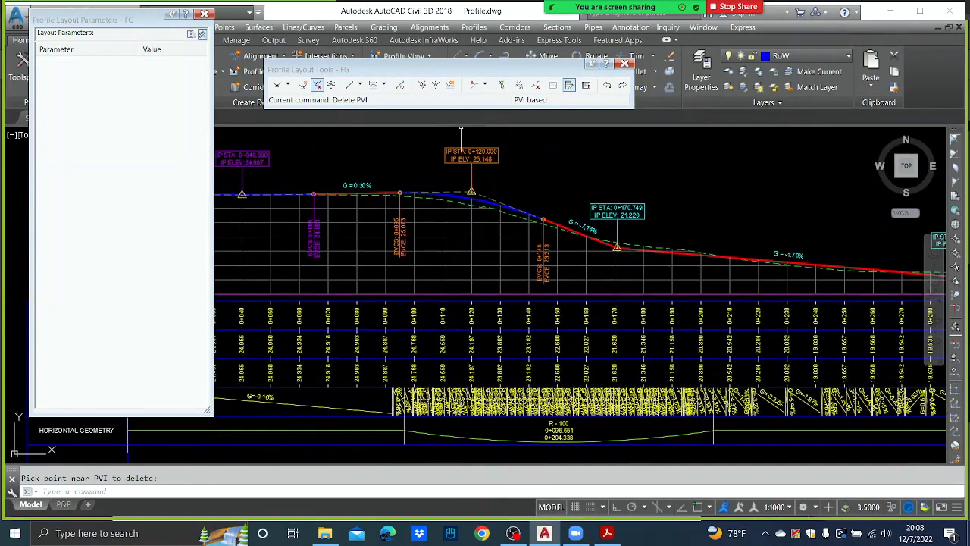
Set the profile curve length at the PVI at station 0+120 to 80 m
{"action": "left_click", "coordinate": [500, 85]}
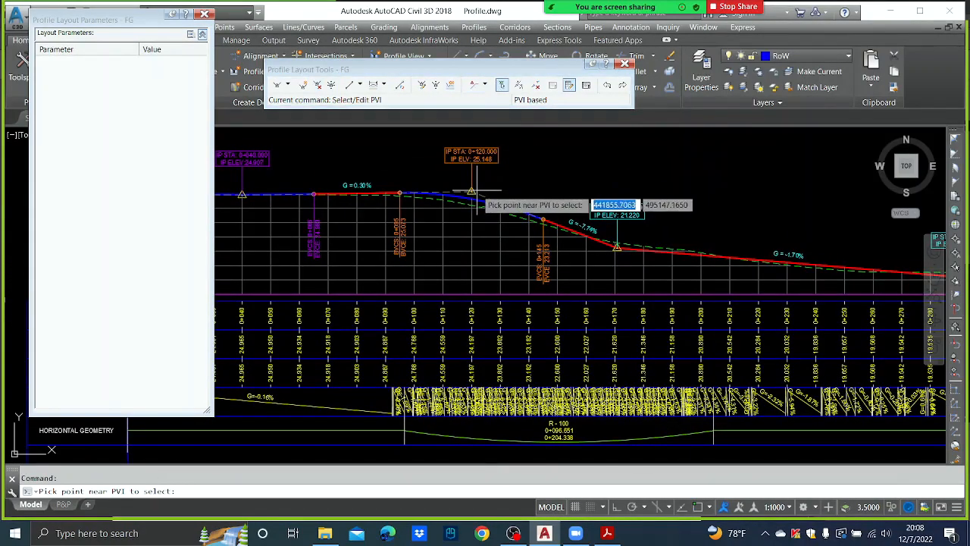
{"action": "left_click", "coordinate": [476, 193]}
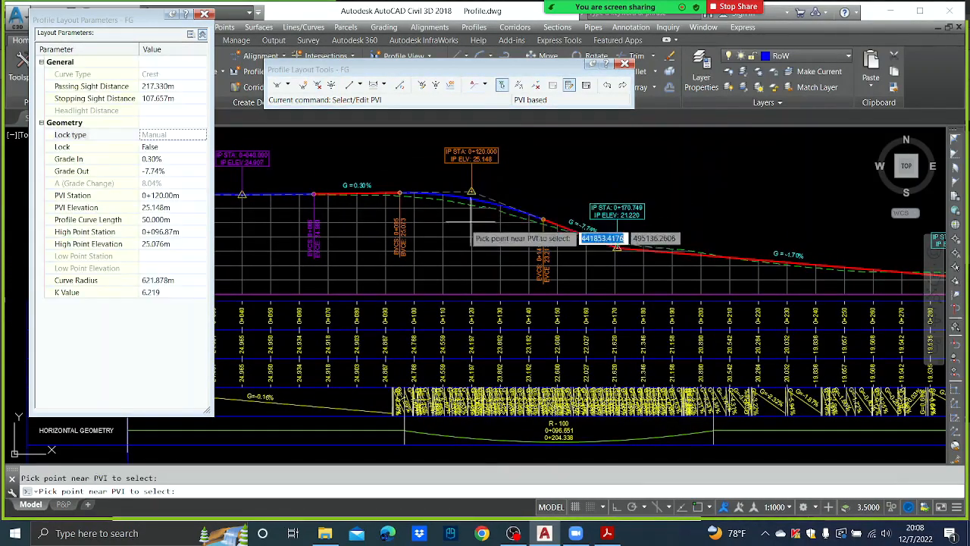
{"action": "left_click", "coordinate": [170, 221]}
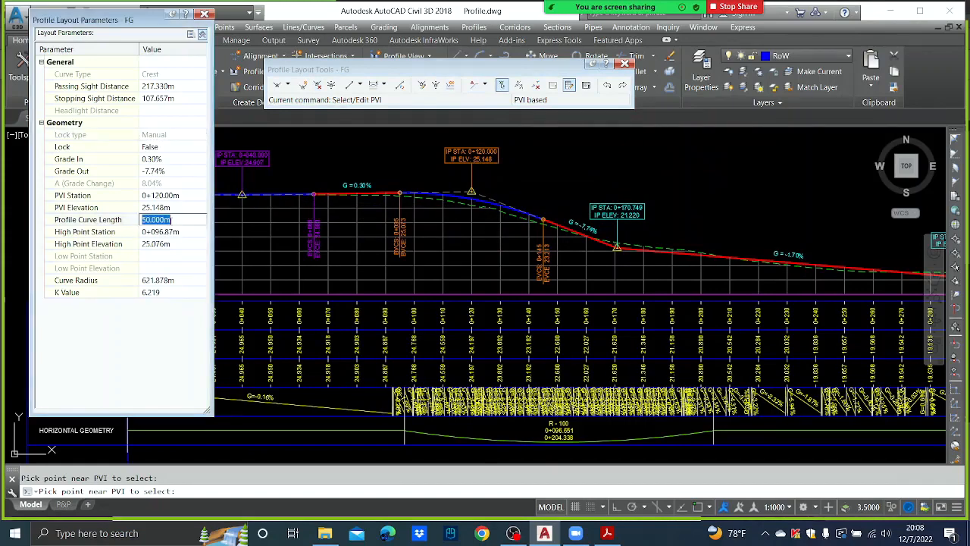
{"action": "type", "text": "80"}
{"action": "key", "text": "Return"}
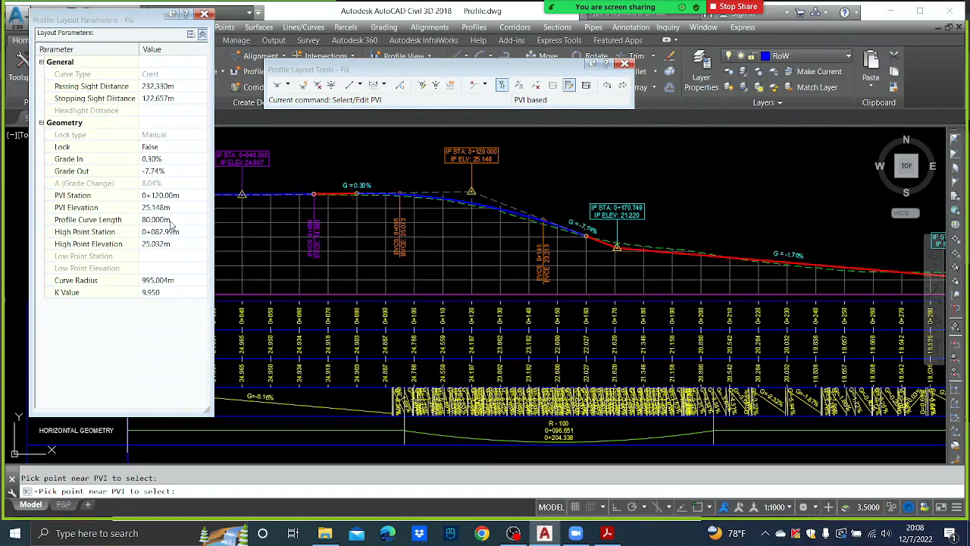
{"action": "right_click", "coordinate": [171, 224]}
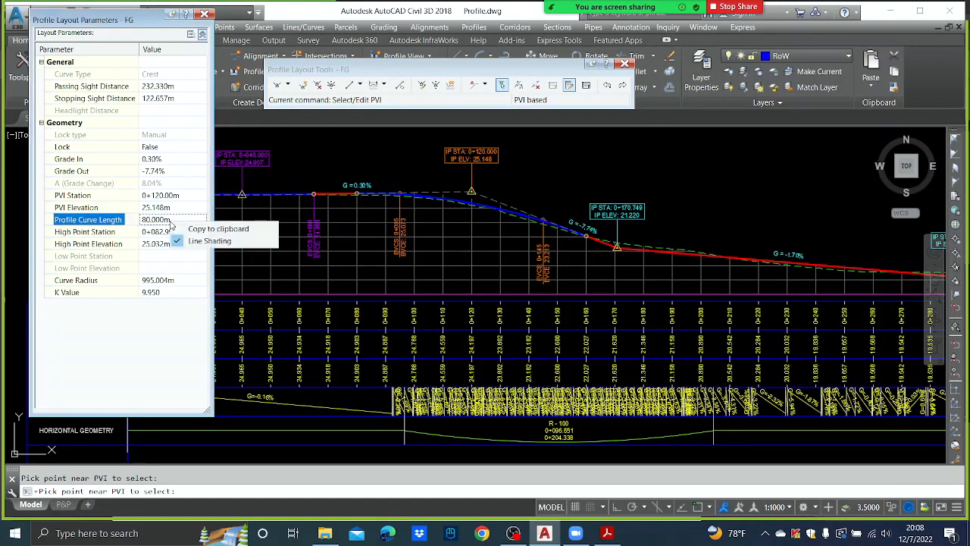
{"action": "left_click", "coordinate": [458, 274]}
{"action": "key", "text": "Escape"}
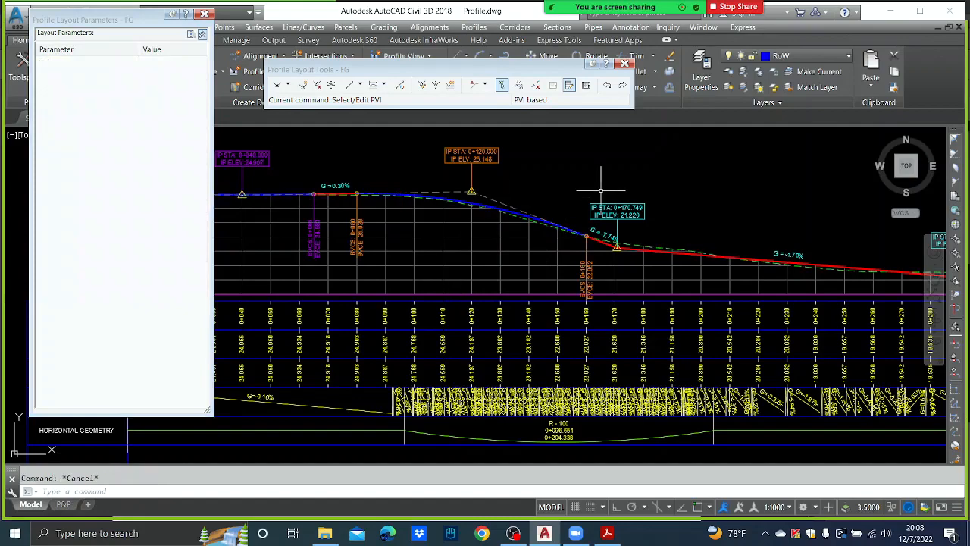
Move the PVI at station 0+170.749 to about station 0+177.35, elevation 20.92
{"action": "middle_click_drag", "start_coordinate": [599, 190], "coordinate": [465, 188]}
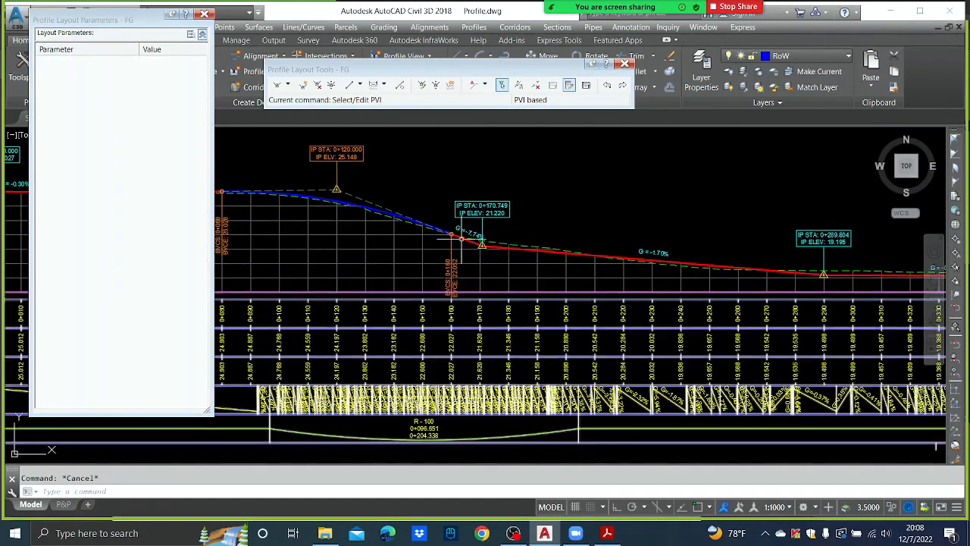
{"action": "left_click", "coordinate": [332, 85]}
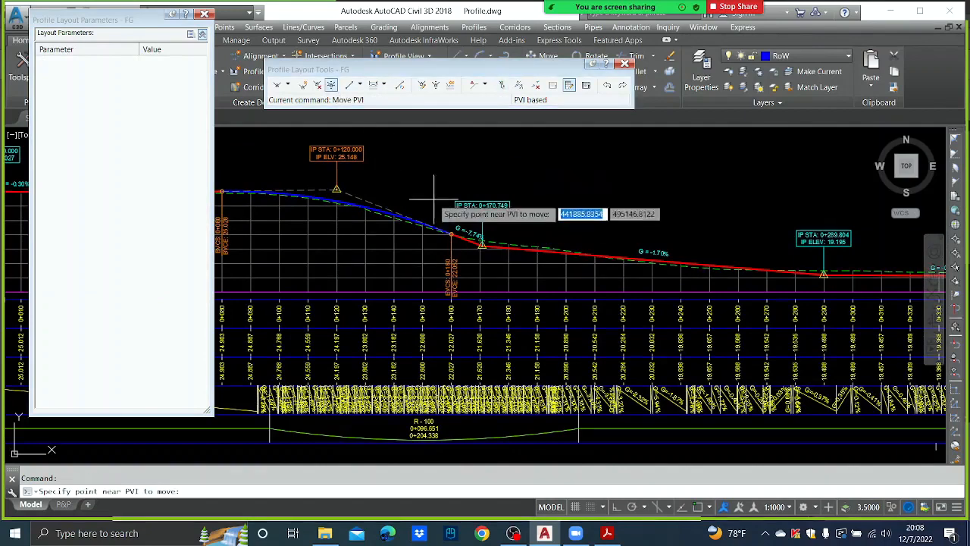
{"action": "left_click", "coordinate": [483, 246]}
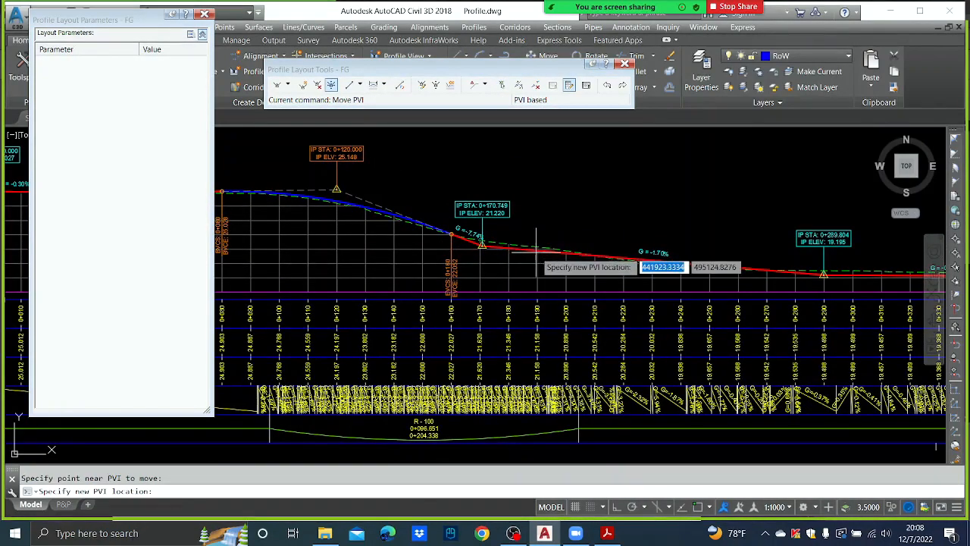
{"action": "left_click", "coordinate": [513, 247]}
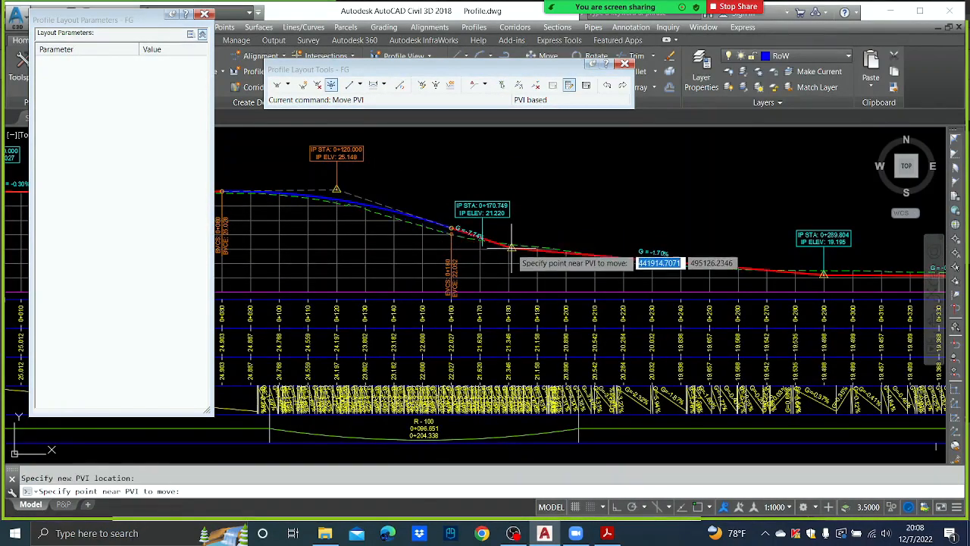
{"action": "left_click", "coordinate": [512, 249]}
{"action": "left_click", "coordinate": [501, 249]}
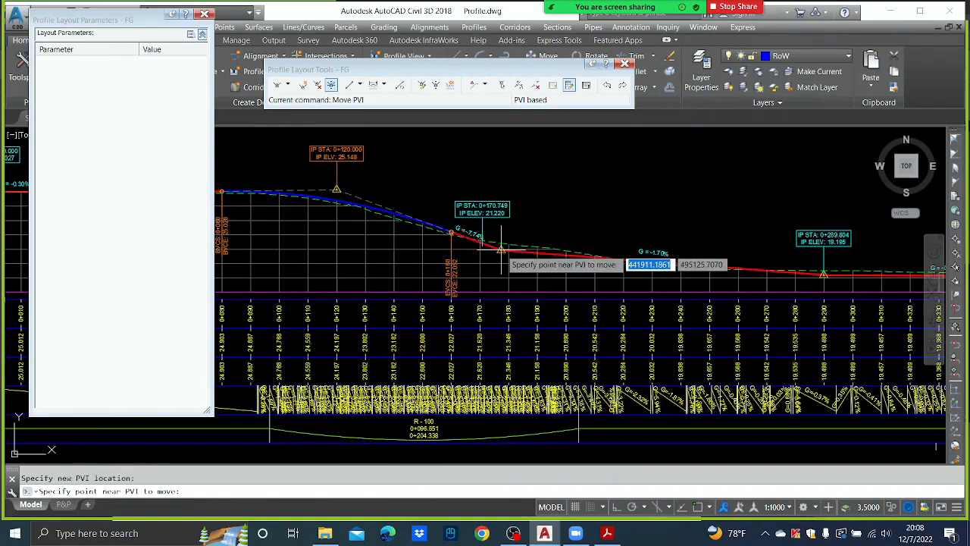
{"action": "key", "text": "Escape"}
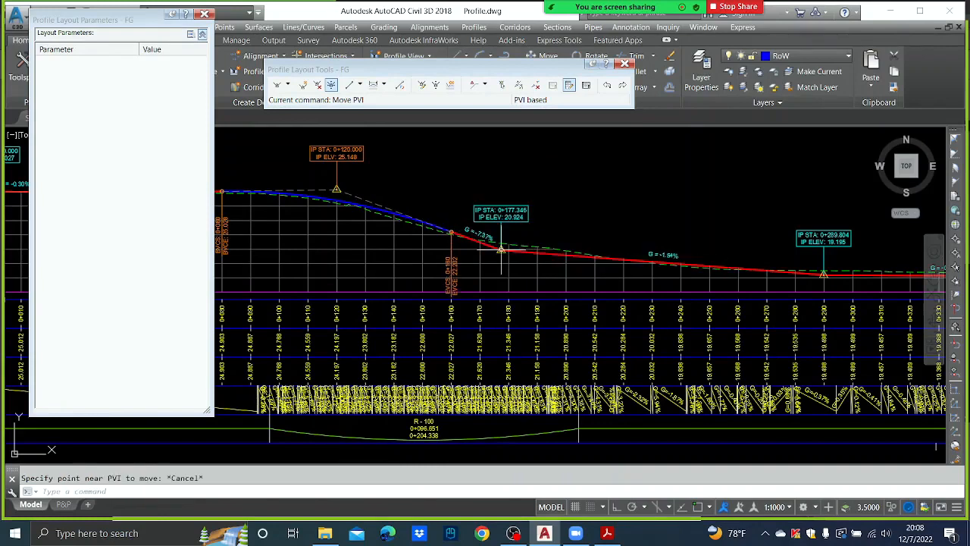
Set the profile curve length at the PVI at station 0+120 to 50 m
{"action": "left_click", "coordinate": [502, 86]}
{"action": "left_click", "coordinate": [338, 190]}
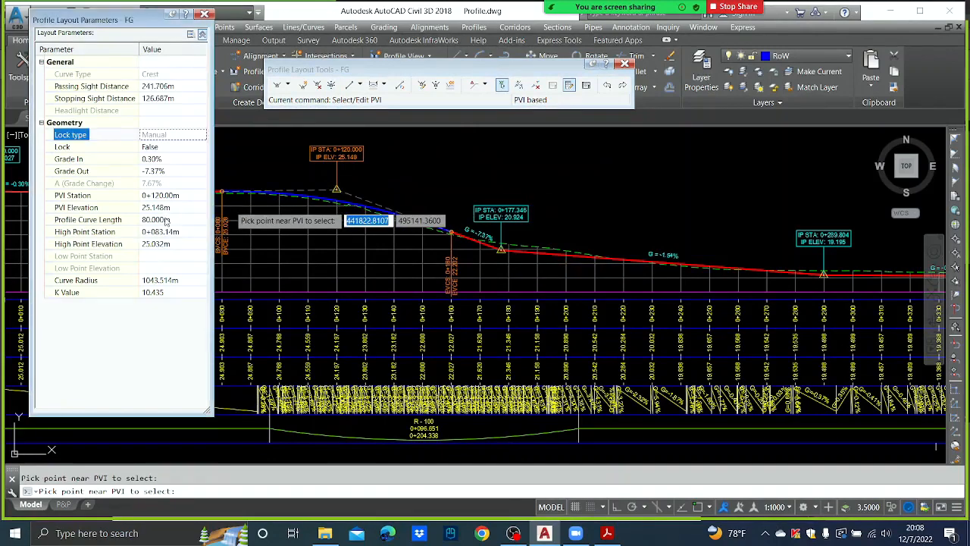
{"action": "key", "text": "Return"}
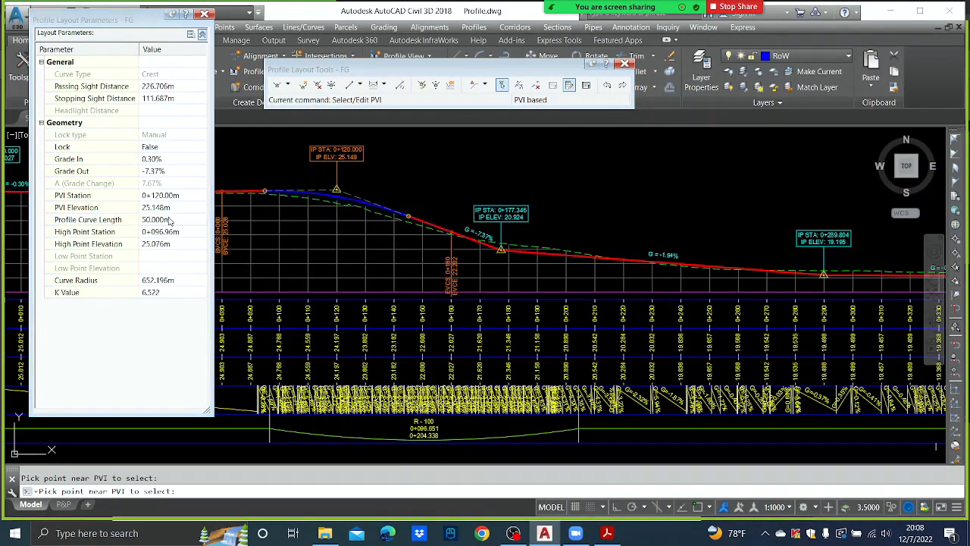
{"action": "key", "text": "Escape"}
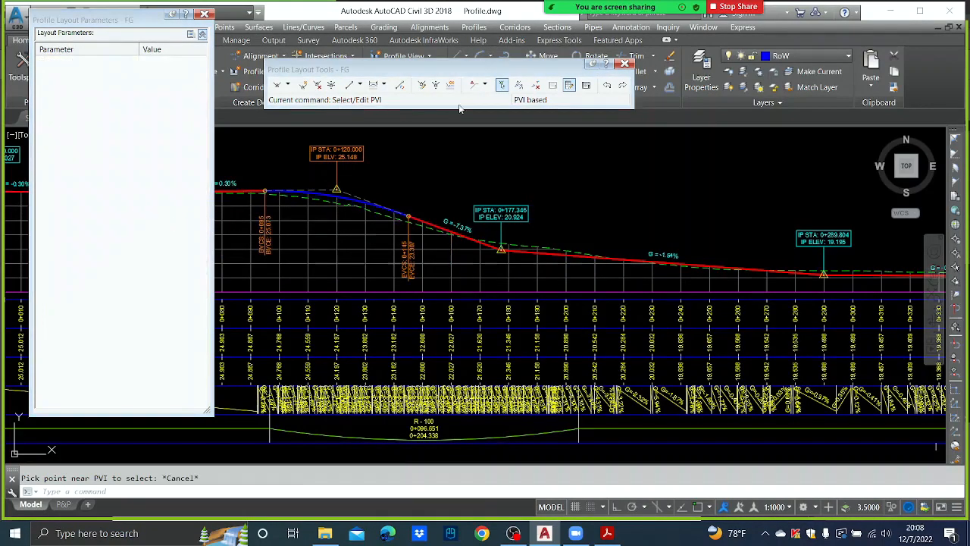
Set the station of the PVI at 0+177.346 to 0+170
{"action": "left_click", "coordinate": [501, 86]}
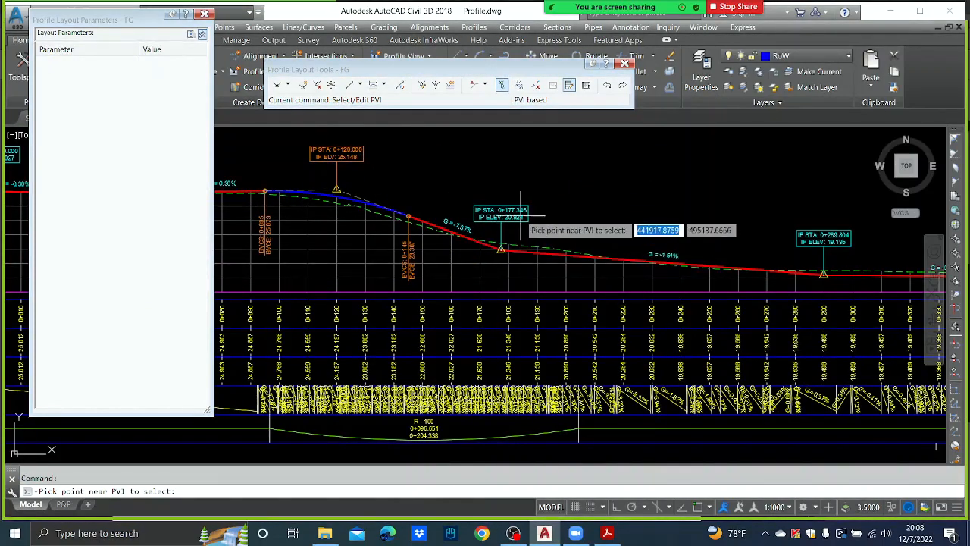
{"action": "left_click", "coordinate": [501, 251]}
{"action": "left_click", "coordinate": [162, 134]}
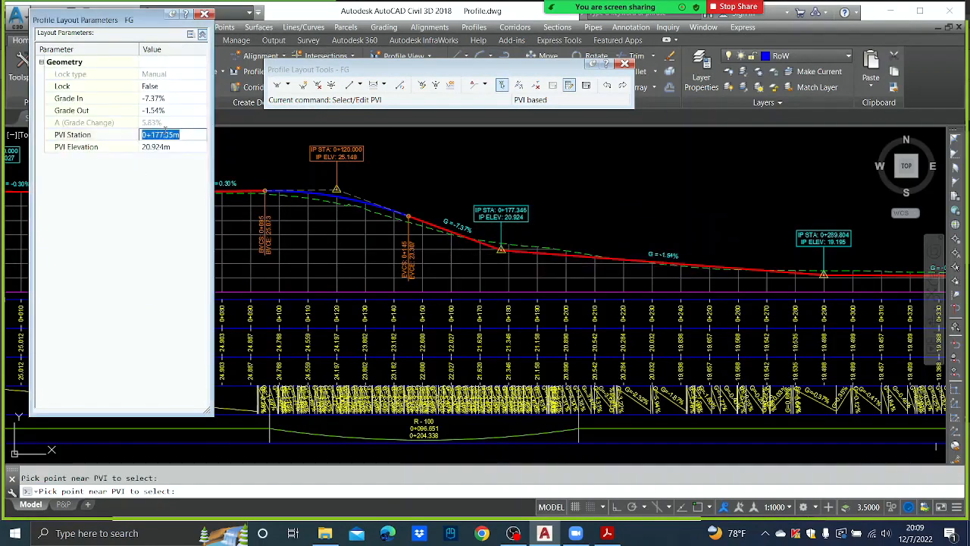
{"action": "key", "text": "Return"}
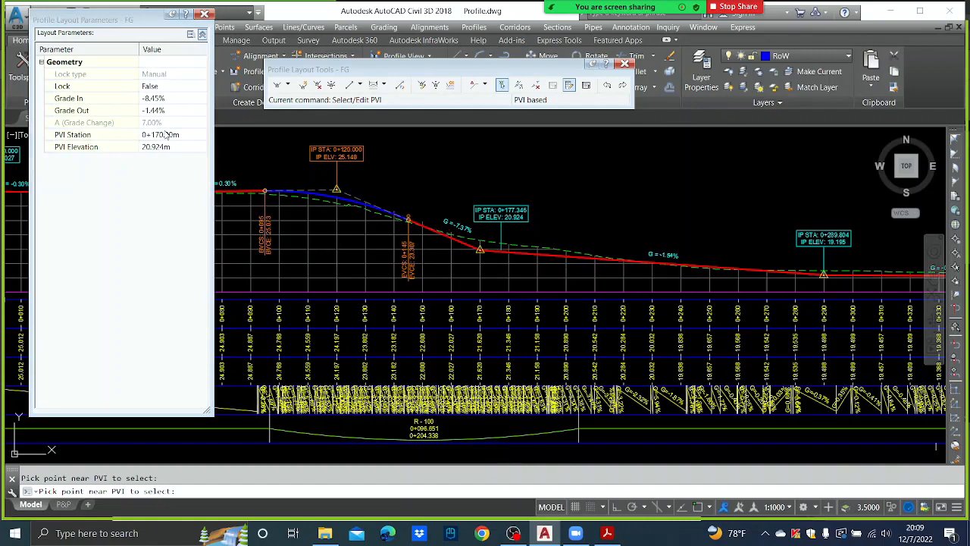
{"action": "left_click", "coordinate": [416, 145]}
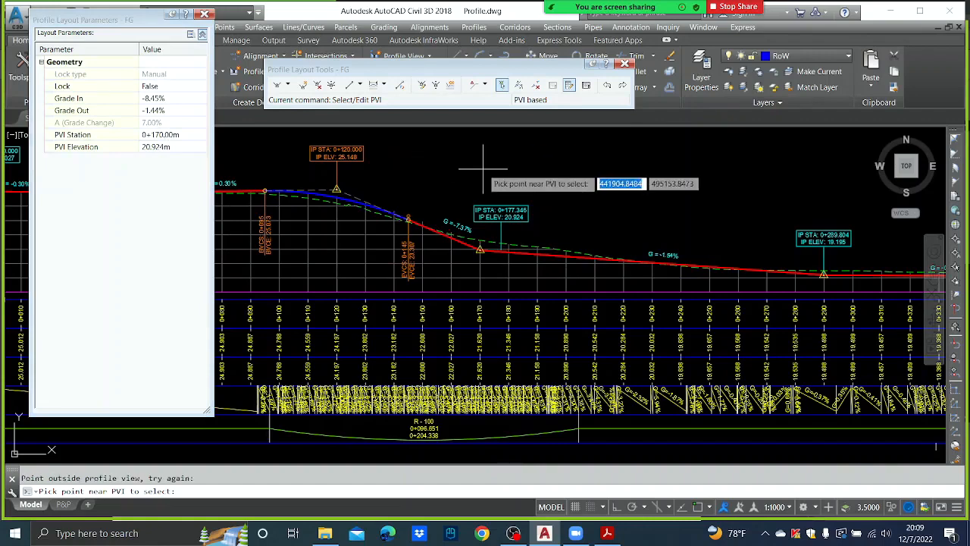
{"action": "key", "text": "Escape"}
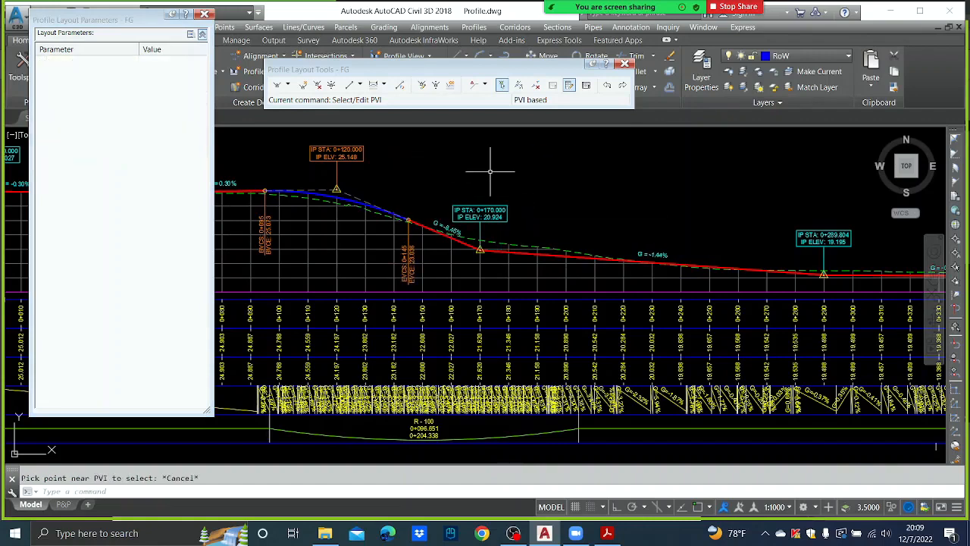
Set the elevation of the PVI at station 0+120 to 25 m, then lower it to 24.8 m
{"action": "left_click", "coordinate": [504, 87]}
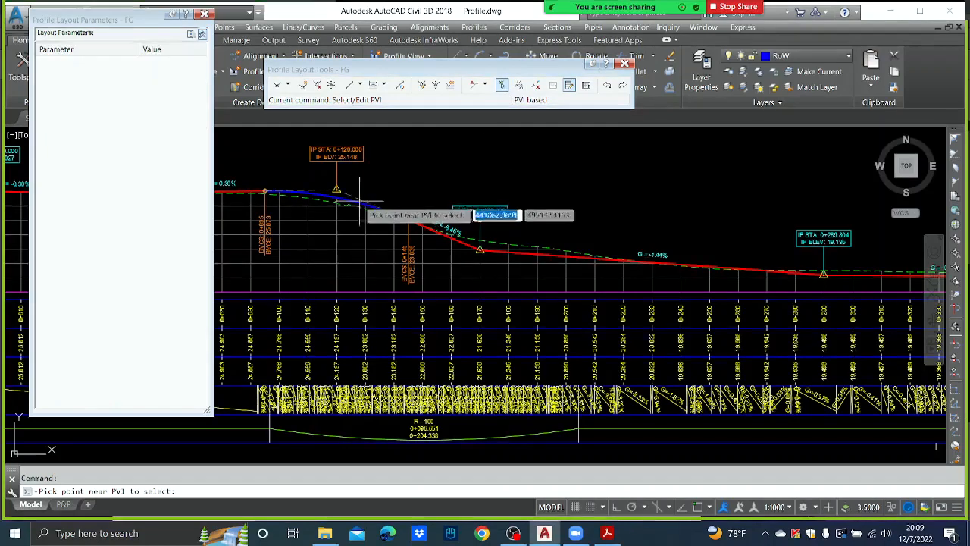
{"action": "left_click", "coordinate": [338, 189]}
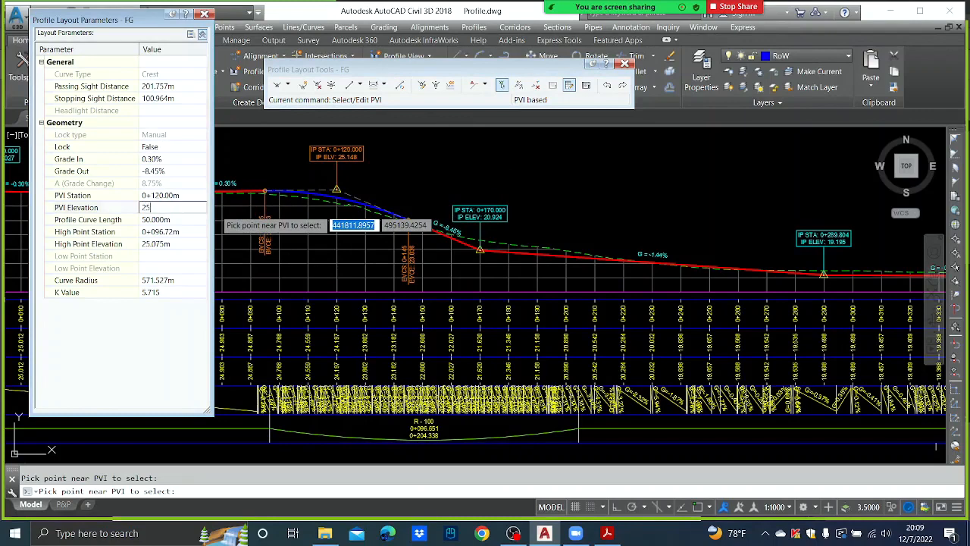
{"action": "type", "text": "25"}
{"action": "key", "text": "Return"}
{"action": "left_click", "coordinate": [187, 207]}
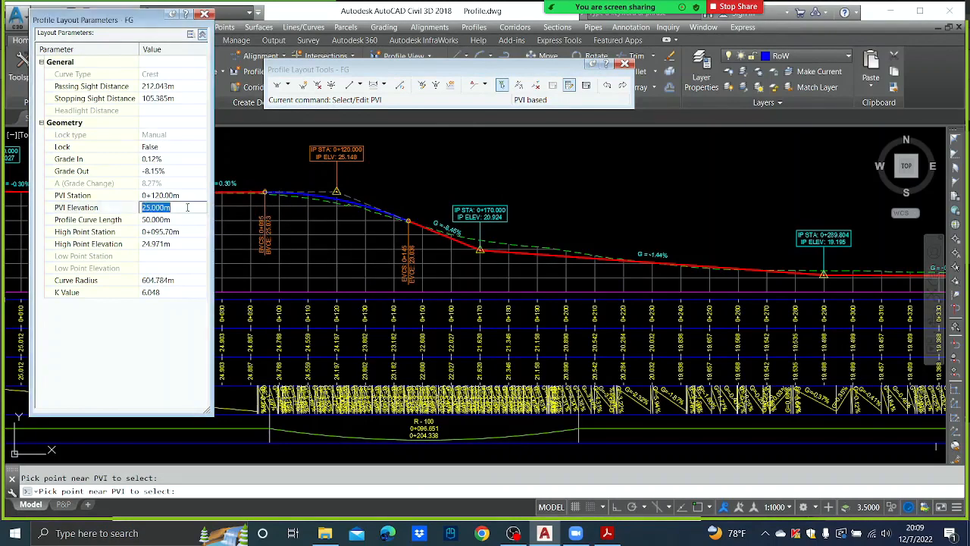
{"action": "type", "text": "24.8"}
{"action": "key", "text": "Return"}
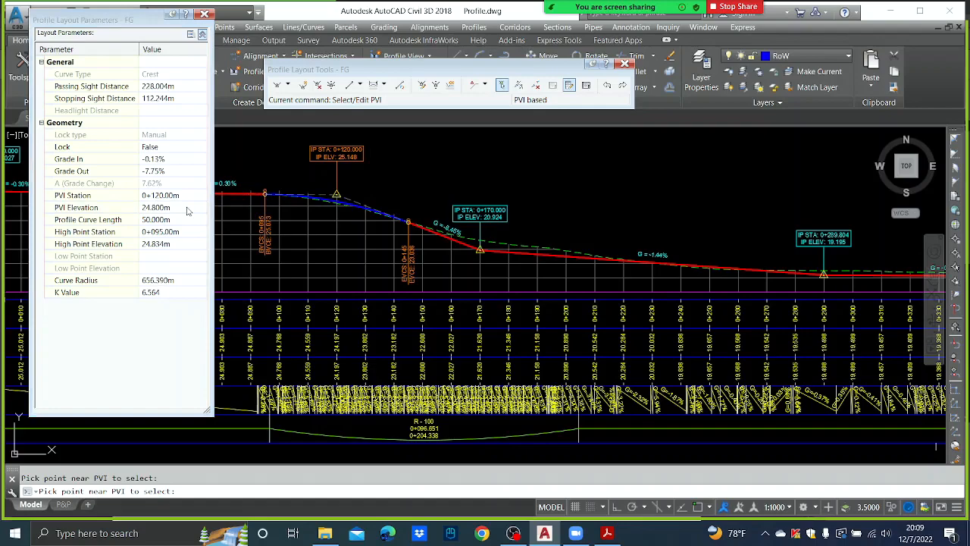
{"action": "key", "text": "Escape"}
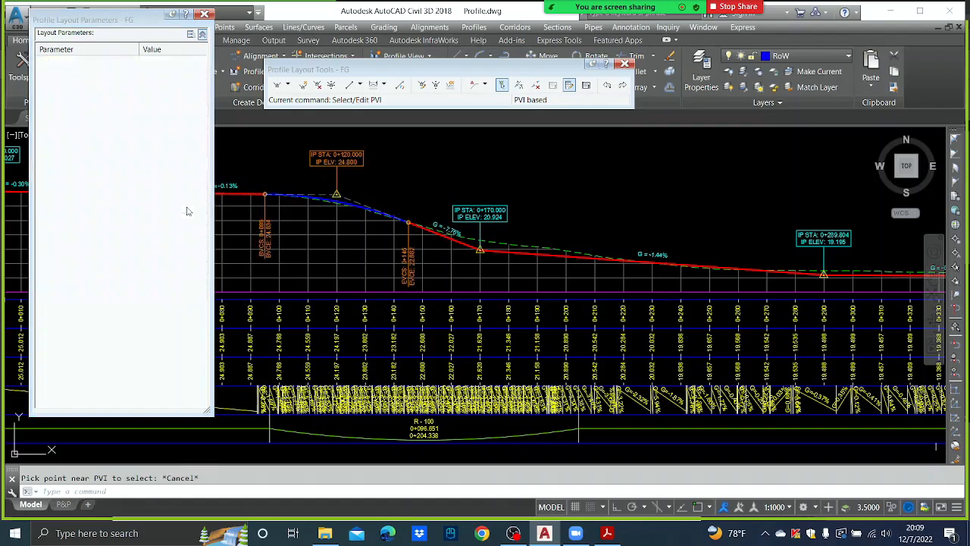
{"action": "left_click", "coordinate": [331, 84]}
{"action": "middle_click_drag", "start_coordinate": [434, 219], "coordinate": [614, 203]}
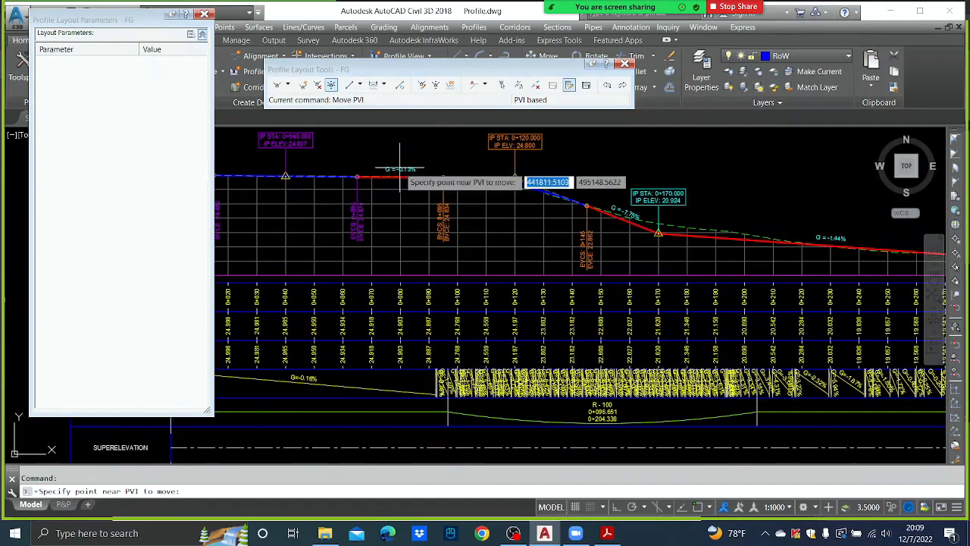
{"action": "left_click", "coordinate": [451, 167]}
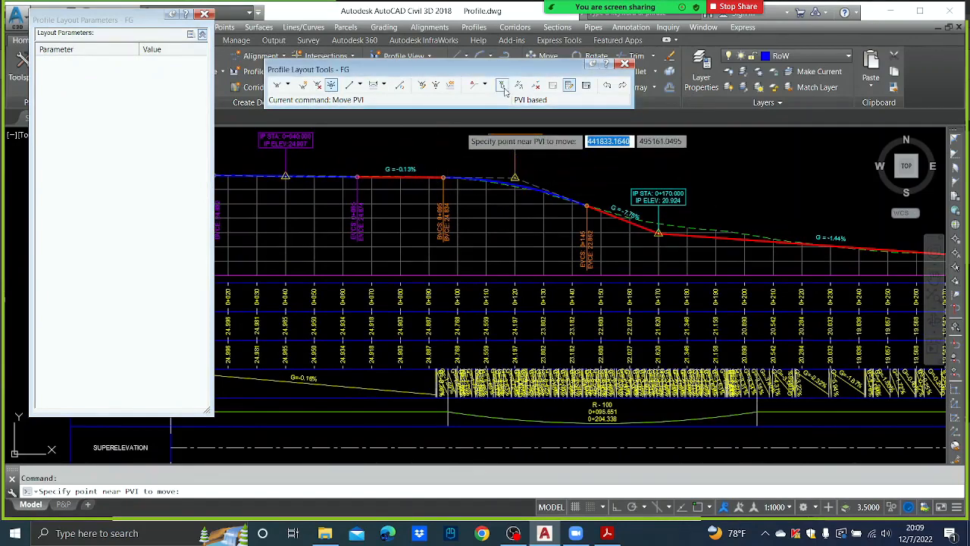
Set the outgoing grade of the PVI at station 0+040 to 0.30%
{"action": "left_click", "coordinate": [501, 85]}
{"action": "left_click", "coordinate": [250, 176]}
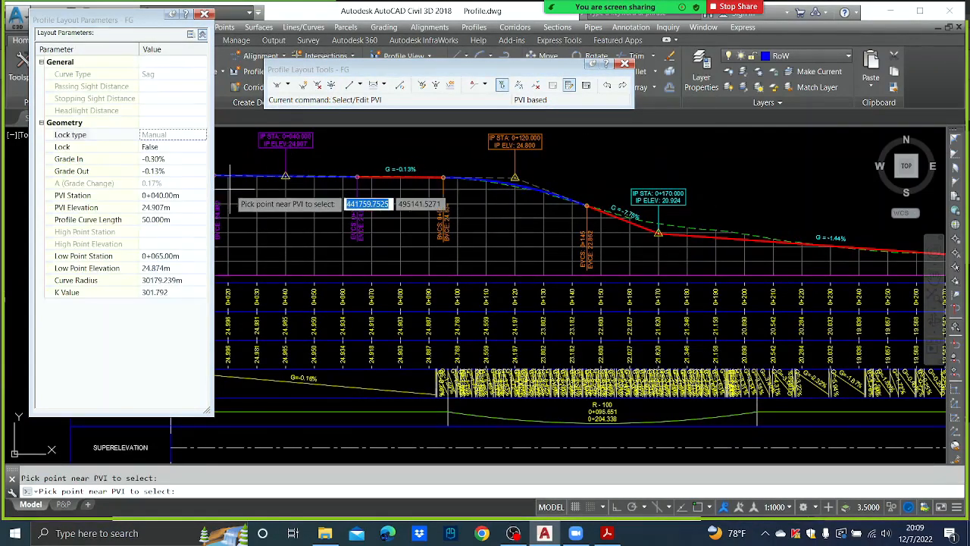
{"action": "left_click", "coordinate": [160, 171]}
{"action": "type", "text": "0.3"}
{"action": "key", "text": "Return"}
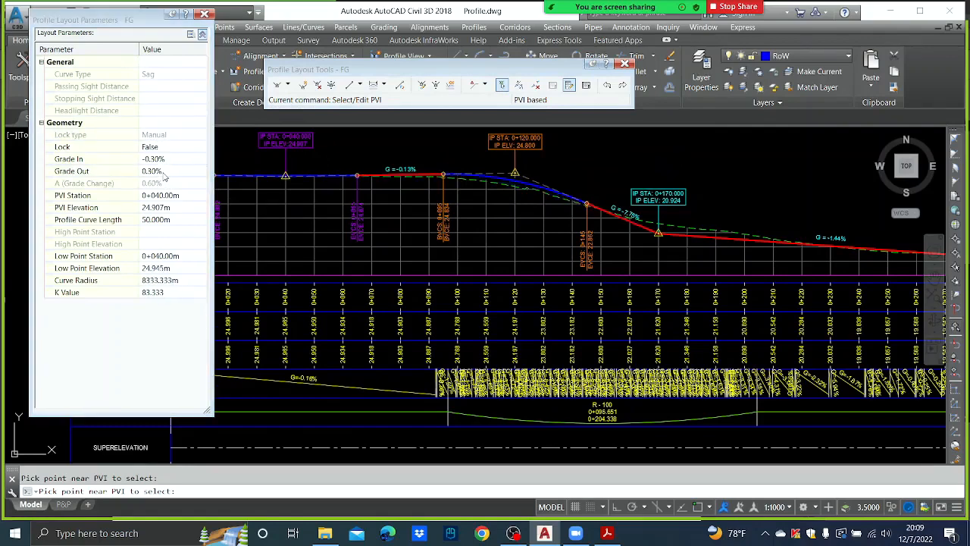
{"action": "key", "text": "Escape"}
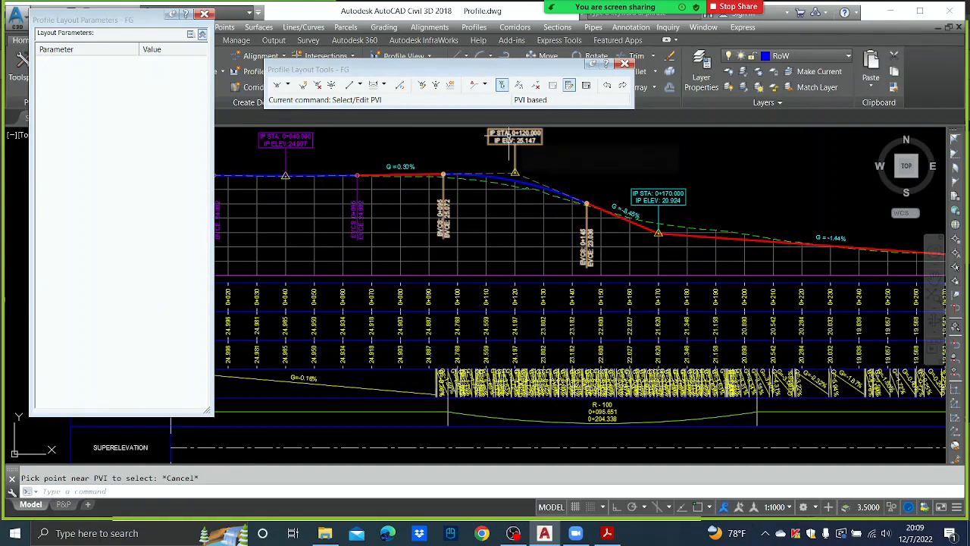
{"action": "mouse_move", "coordinate": [509, 143]}
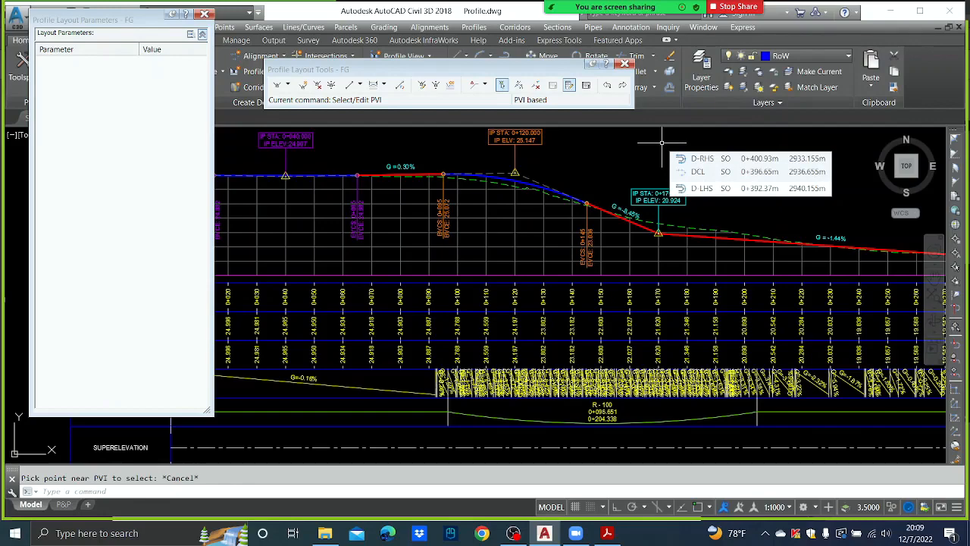
{"action": "key", "text": "Escape"}
{"action": "middle_click_drag", "start_coordinate": [502, 302], "coordinate": [817, 260]}
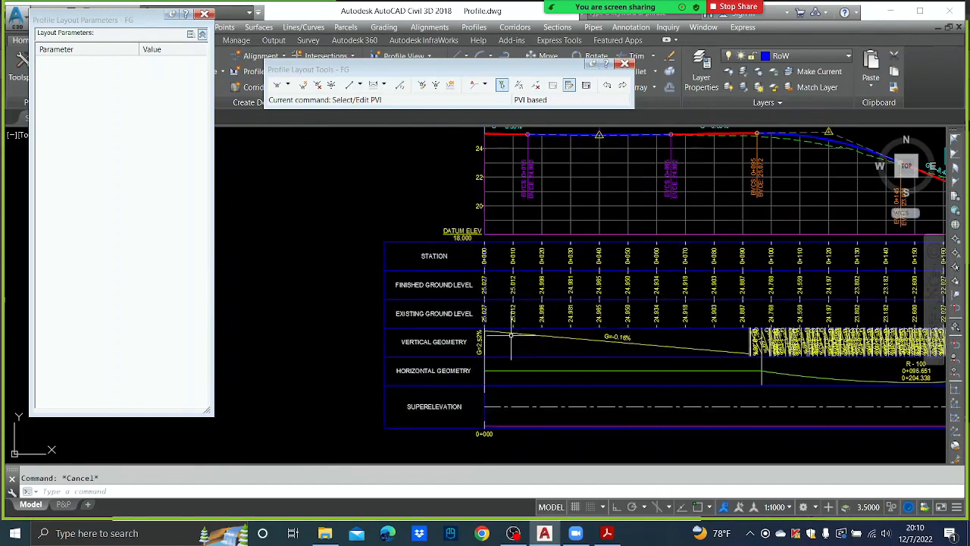
{"action": "middle_click_drag", "start_coordinate": [691, 309], "coordinate": [566, 345]}
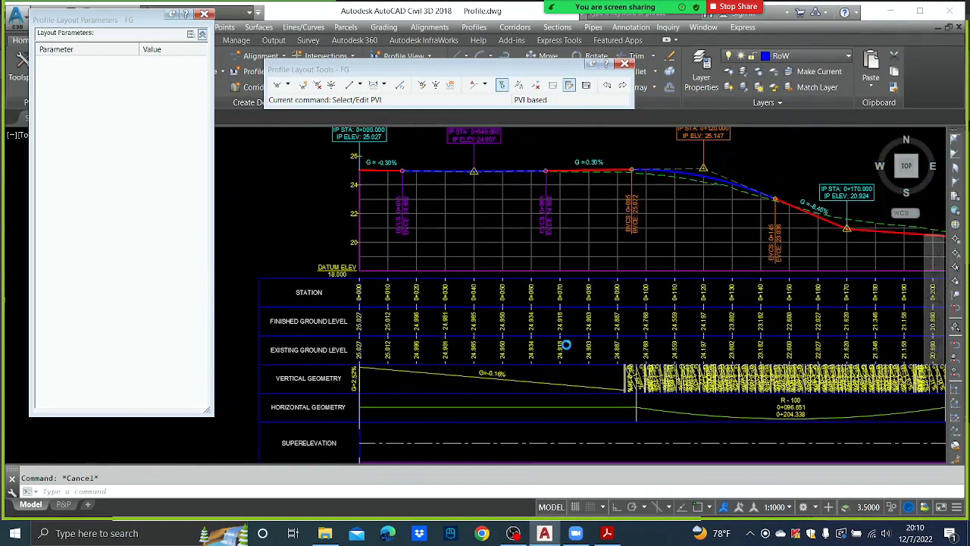
{"action": "scroll", "coordinate": [557, 326], "scroll_direction": "down", "scroll_amount": 3}
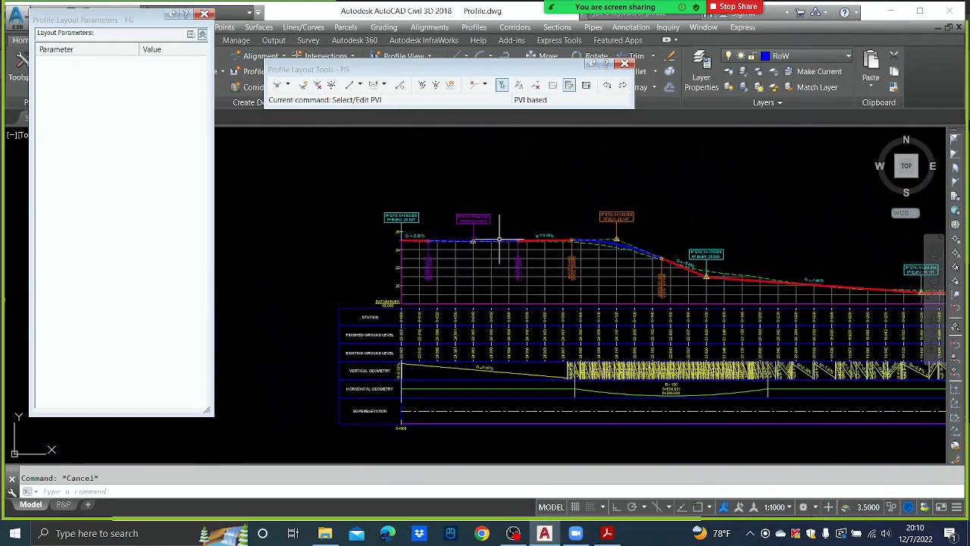
{"action": "scroll", "coordinate": [500, 239], "scroll_direction": "up", "scroll_amount": 2}
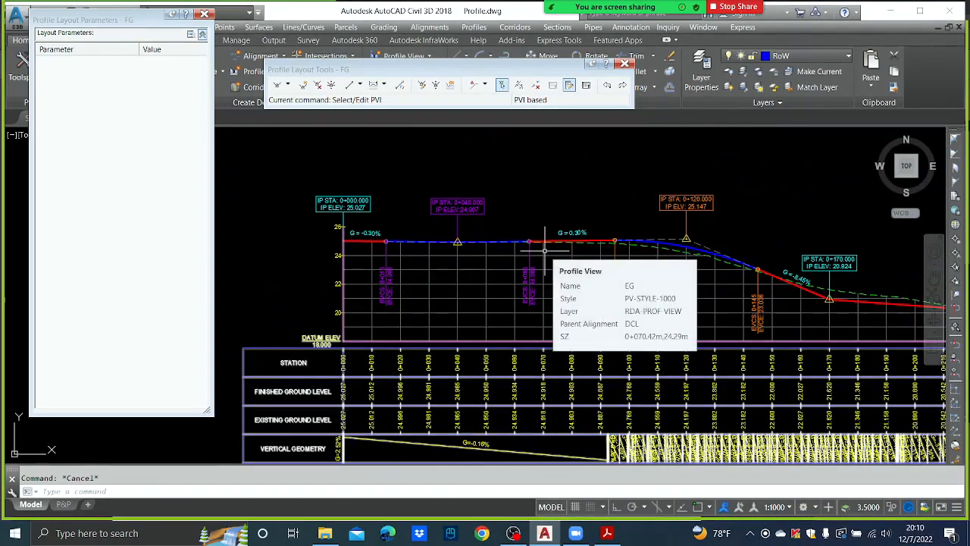
Open the band settings in the properties of the EG profile view
{"action": "scroll", "coordinate": [532, 292], "scroll_direction": "down", "scroll_amount": 2}
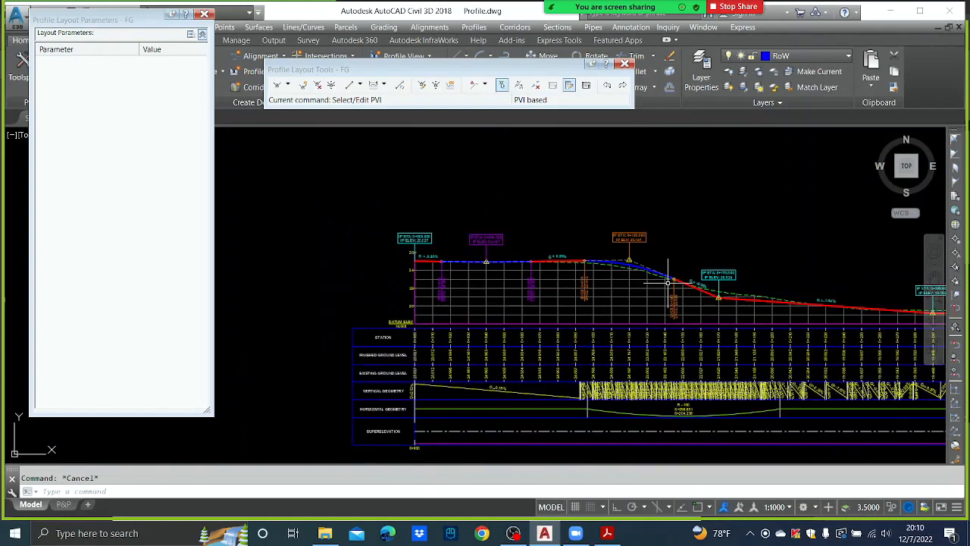
{"action": "left_click", "coordinate": [561, 280]}
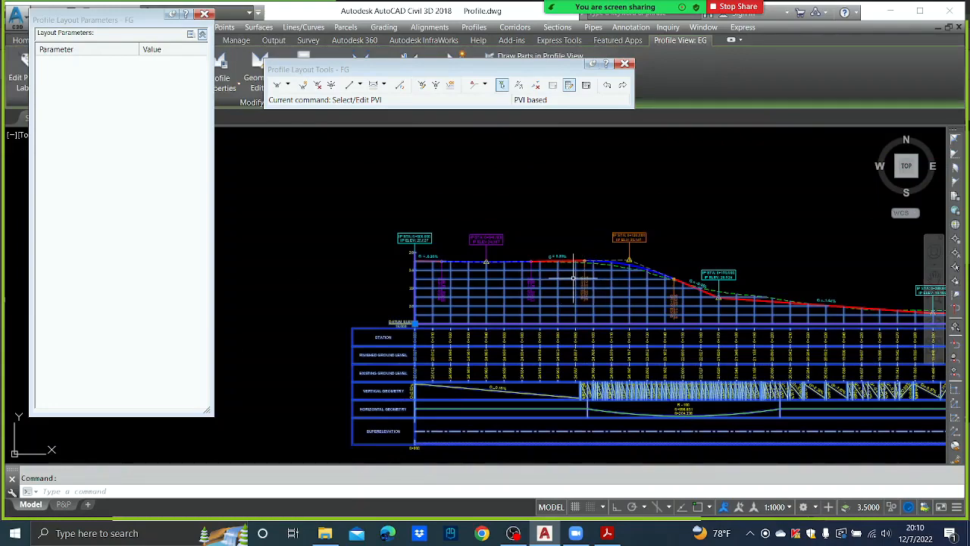
{"action": "right_click", "coordinate": [575, 284]}
{"action": "left_click", "coordinate": [623, 408]}
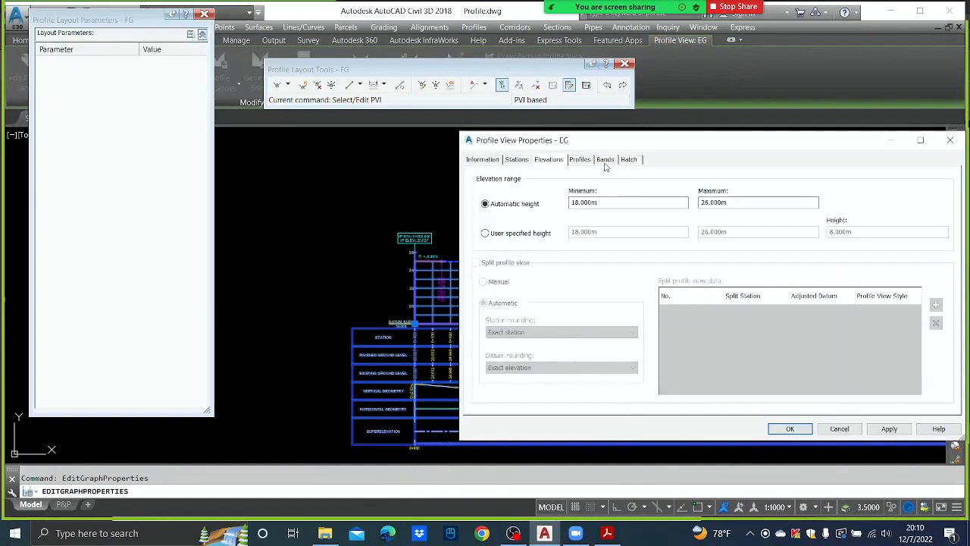
{"action": "left_click", "coordinate": [605, 159]}
{"action": "left_click_drag", "start_coordinate": [693, 150], "coordinate": [535, 138]}
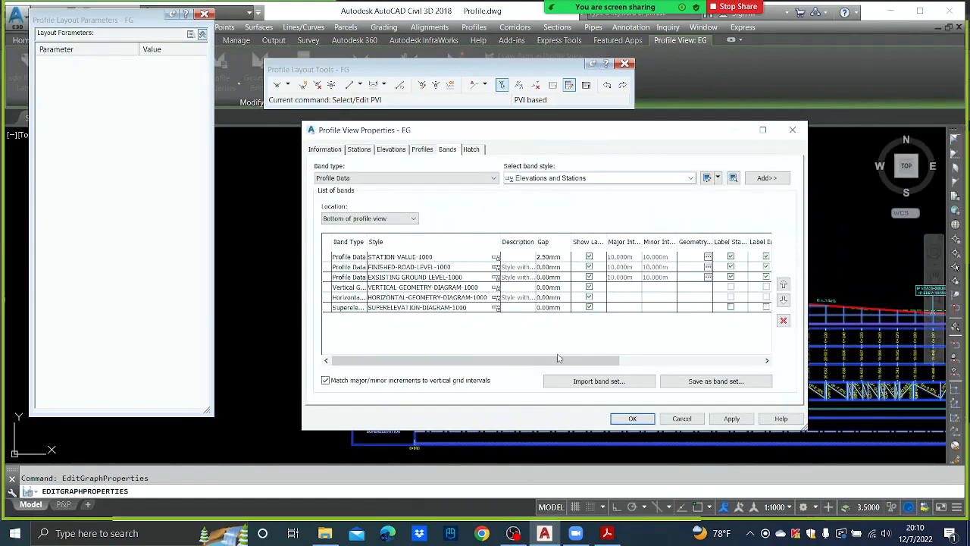
Assign FG as both Profile1 and Profile2 of the FINISHED-ROAD-LEVEL-1000 band
{"action": "left_click_drag", "start_coordinate": [554, 365], "coordinate": [678, 365]}
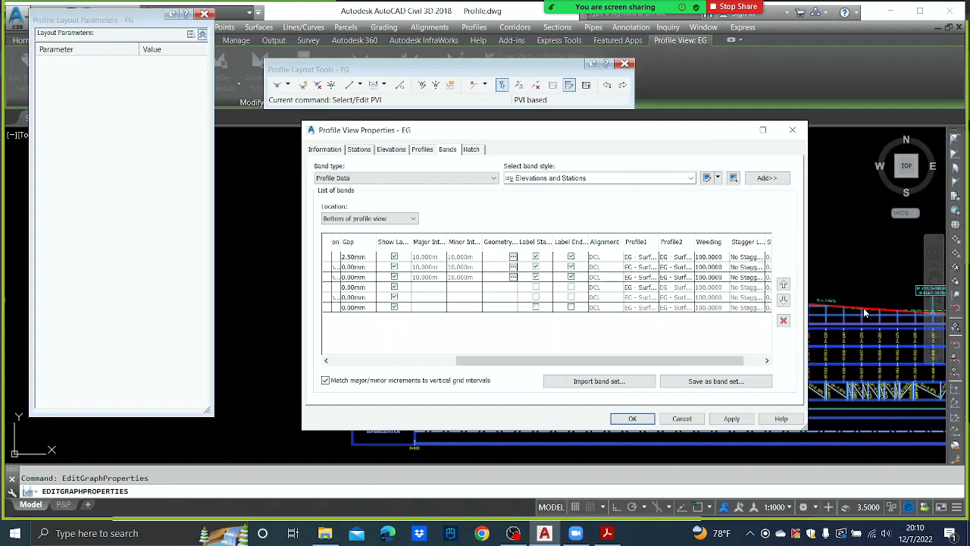
{"action": "left_click_drag", "start_coordinate": [675, 354], "coordinate": [495, 374]}
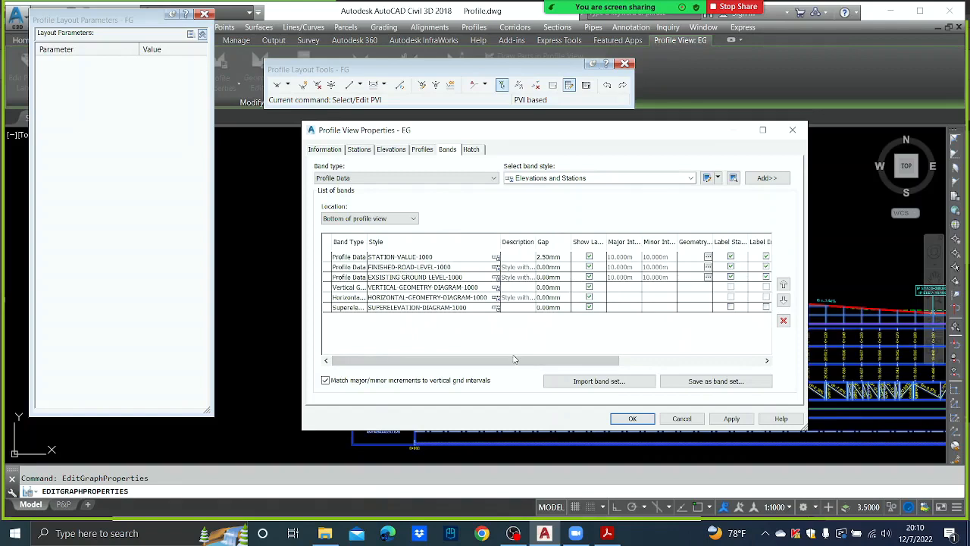
{"action": "left_click_drag", "start_coordinate": [514, 360], "coordinate": [655, 360]}
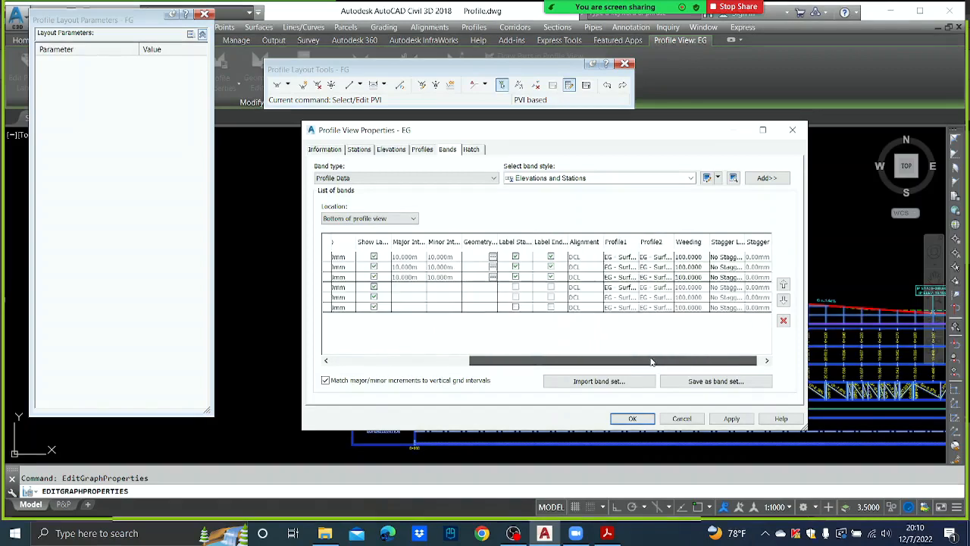
{"action": "left_click", "coordinate": [624, 271]}
{"action": "left_click", "coordinate": [624, 271]}
{"action": "left_click", "coordinate": [610, 289]}
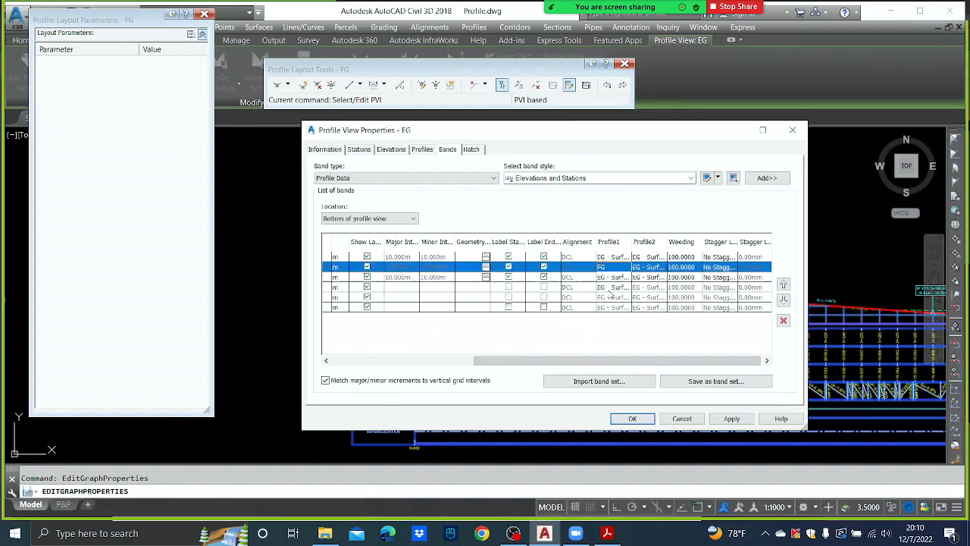
{"action": "left_click", "coordinate": [650, 268]}
{"action": "left_click", "coordinate": [650, 269]}
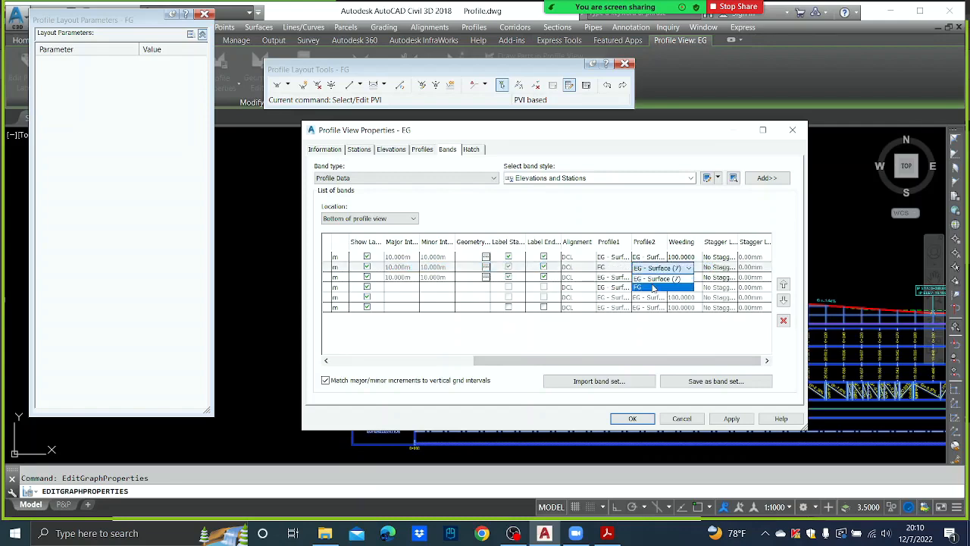
{"action": "left_click", "coordinate": [653, 288]}
Assign FG as Profile1 of the VERTICAL-GEOMETRY-DIAGRAM-1000 band and apply the profile view properties
{"action": "mouse_move", "coordinate": [645, 361]}
{"action": "left_mouse_down"}
{"action": "mouse_move", "coordinate": [503, 360]}
{"action": "mouse_move", "coordinate": [631, 361]}
{"action": "left_mouse_up"}
{"action": "left_click", "coordinate": [445, 277]}
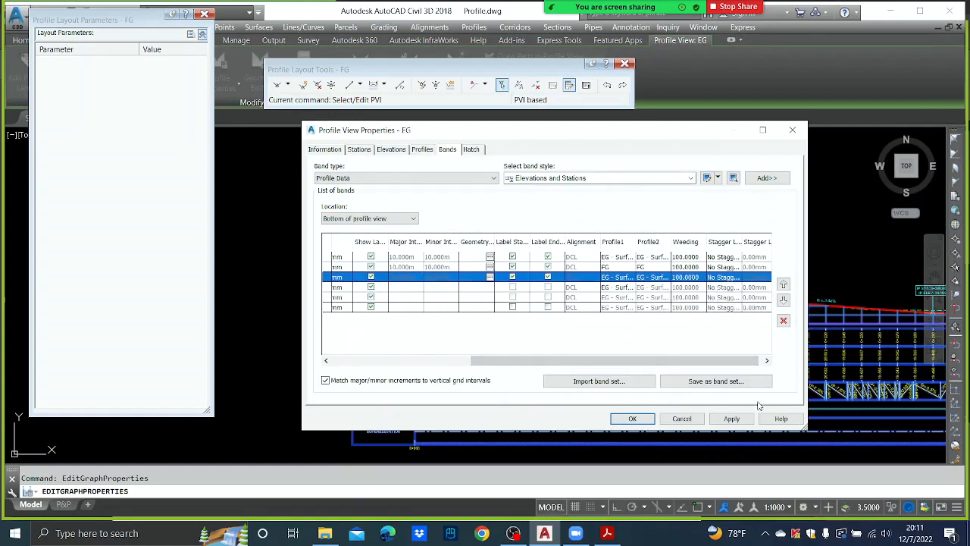
{"action": "left_click_drag", "start_coordinate": [719, 362], "coordinate": [561, 361]}
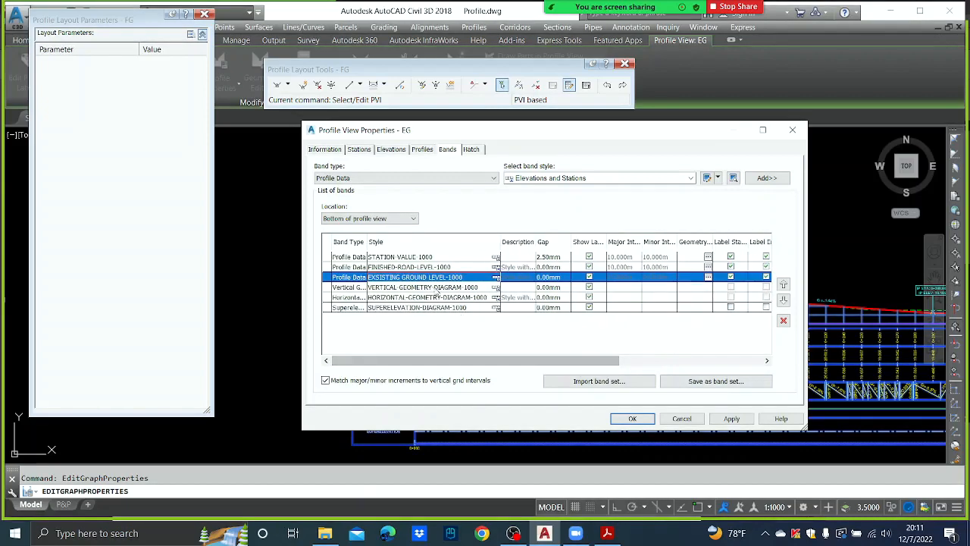
{"action": "left_click", "coordinate": [435, 287]}
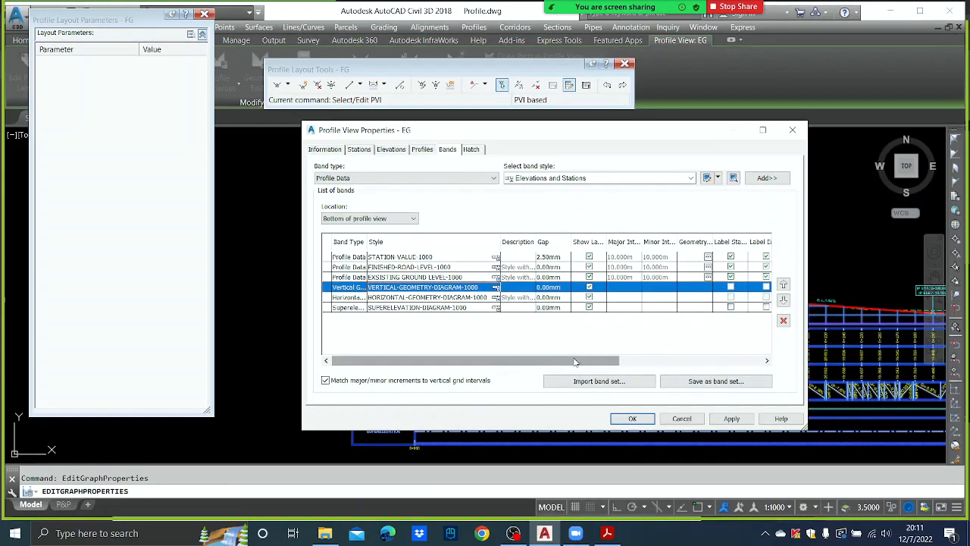
{"action": "left_click", "coordinate": [661, 359]}
{"action": "left_click", "coordinate": [650, 293]}
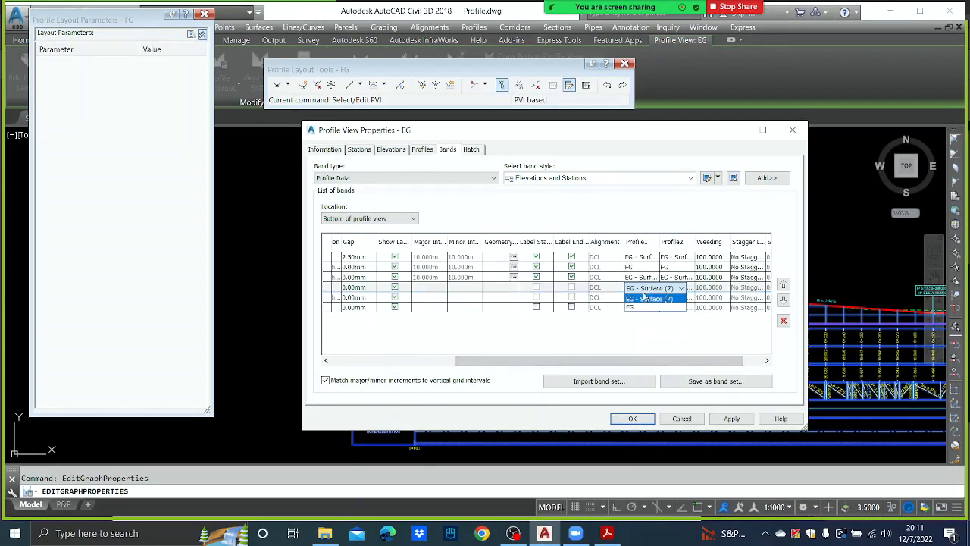
{"action": "left_click", "coordinate": [651, 307]}
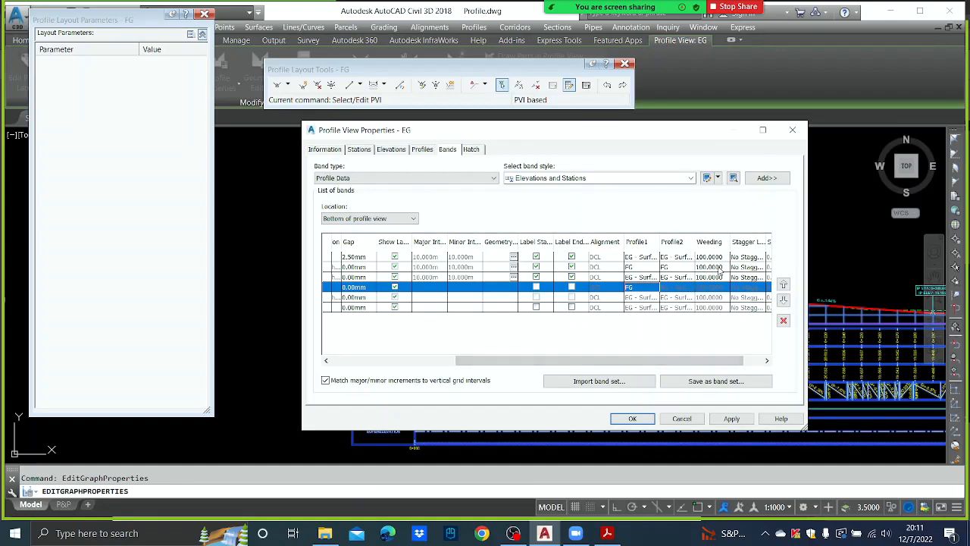
{"action": "left_click", "coordinate": [731, 420]}
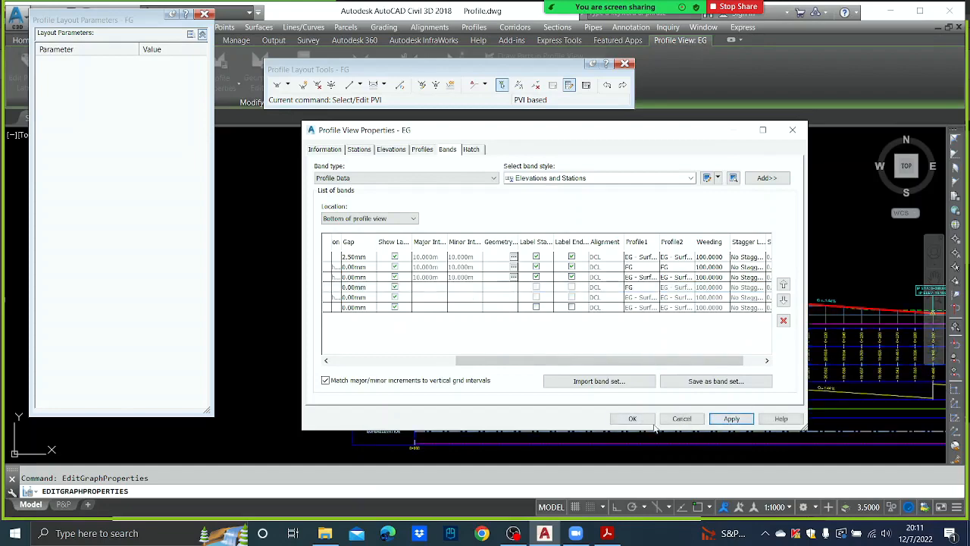
{"action": "left_click", "coordinate": [644, 418]}
Examine the finished ground, existing ground and vertical geometry bands together with the curve labels along the profile view
{"action": "scroll", "coordinate": [654, 421], "scroll_direction": "up", "scroll_amount": 5}
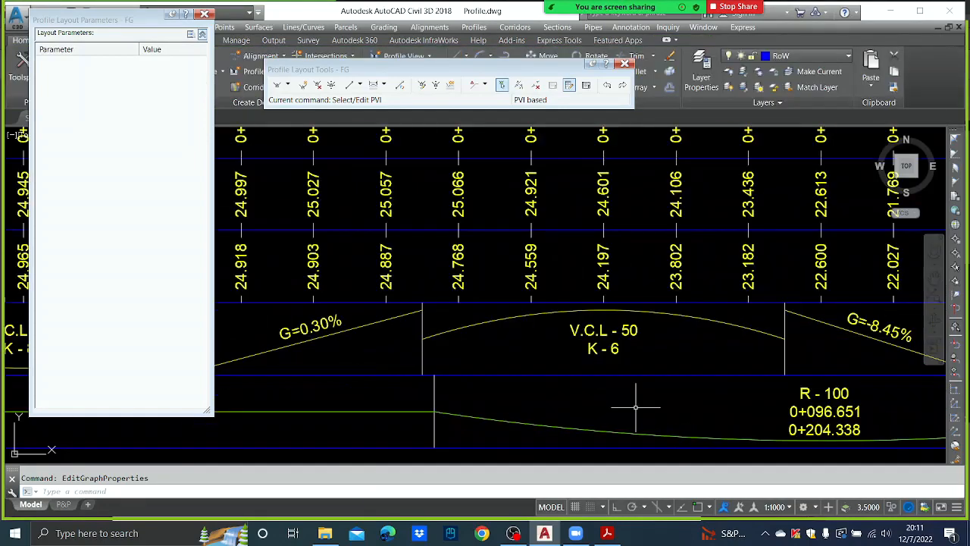
{"action": "scroll", "coordinate": [628, 405], "scroll_direction": "down", "scroll_amount": 3}
{"action": "middle_click_drag", "start_coordinate": [521, 339], "coordinate": [569, 335]}
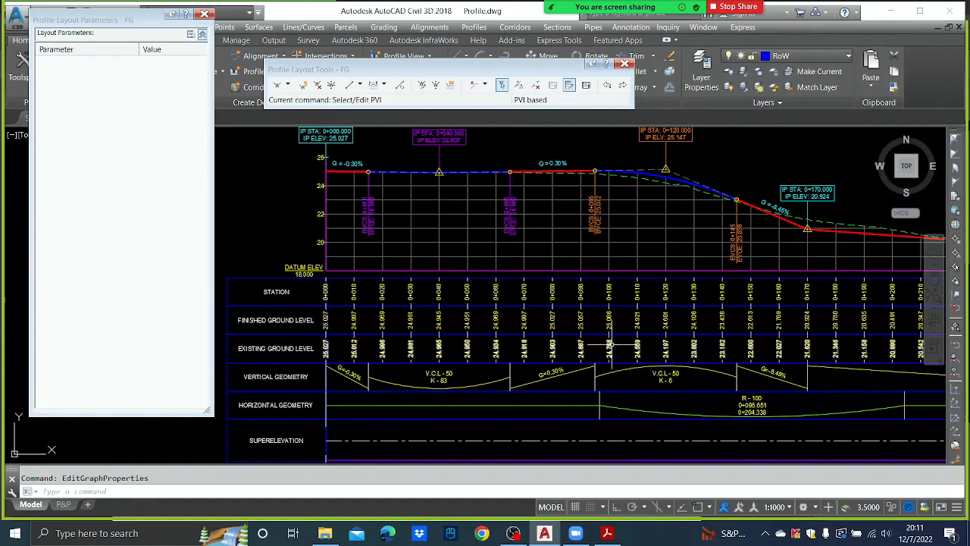
{"action": "scroll", "coordinate": [353, 323], "scroll_direction": "up", "scroll_amount": 4}
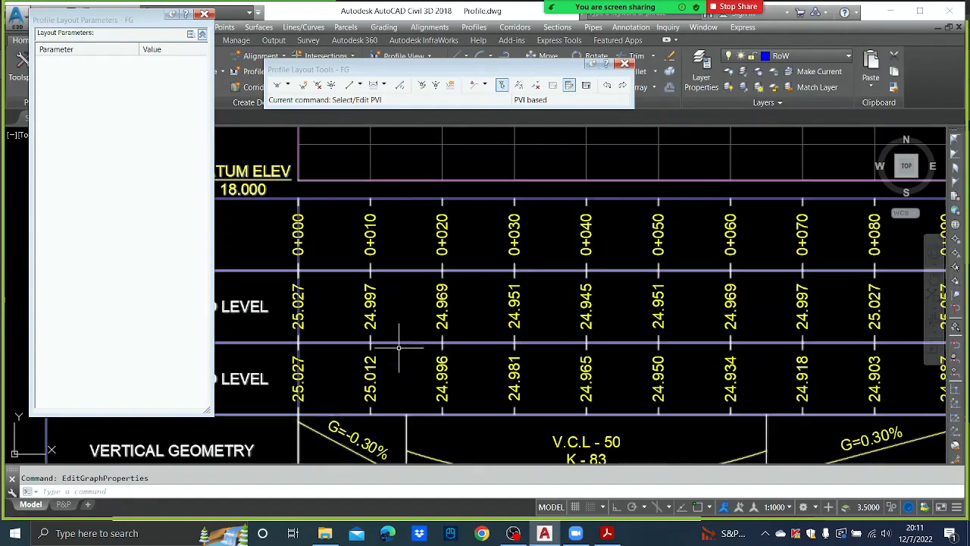
{"action": "scroll", "coordinate": [401, 341], "scroll_direction": "down", "scroll_amount": 2}
{"action": "middle_click_drag", "start_coordinate": [494, 339], "coordinate": [531, 332]}
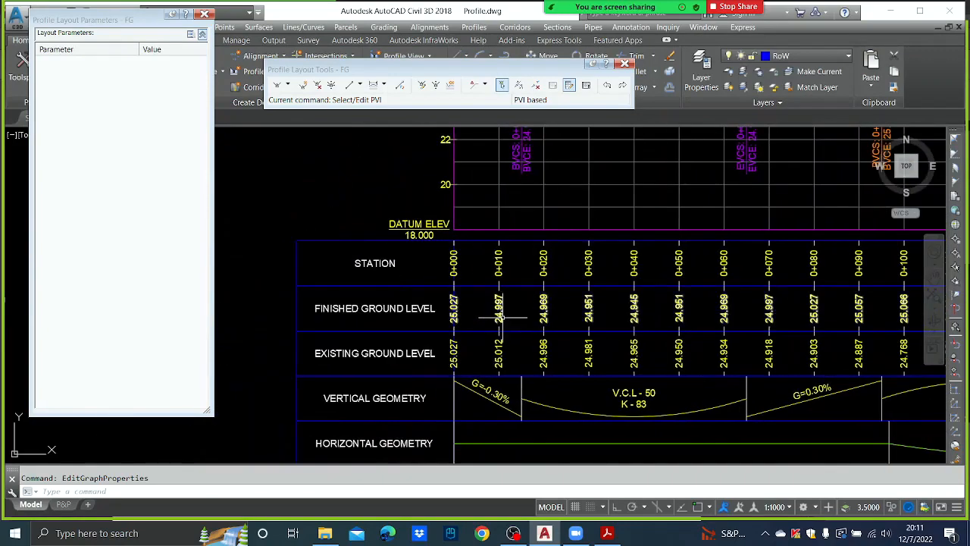
{"action": "scroll", "coordinate": [529, 322], "scroll_direction": "up", "scroll_amount": 2}
{"action": "scroll", "coordinate": [526, 316], "scroll_direction": "down", "scroll_amount": 2}
{"action": "scroll", "coordinate": [527, 316], "scroll_direction": "down", "scroll_amount": 2}
{"action": "scroll", "coordinate": [497, 236], "scroll_direction": "up", "scroll_amount": 7}
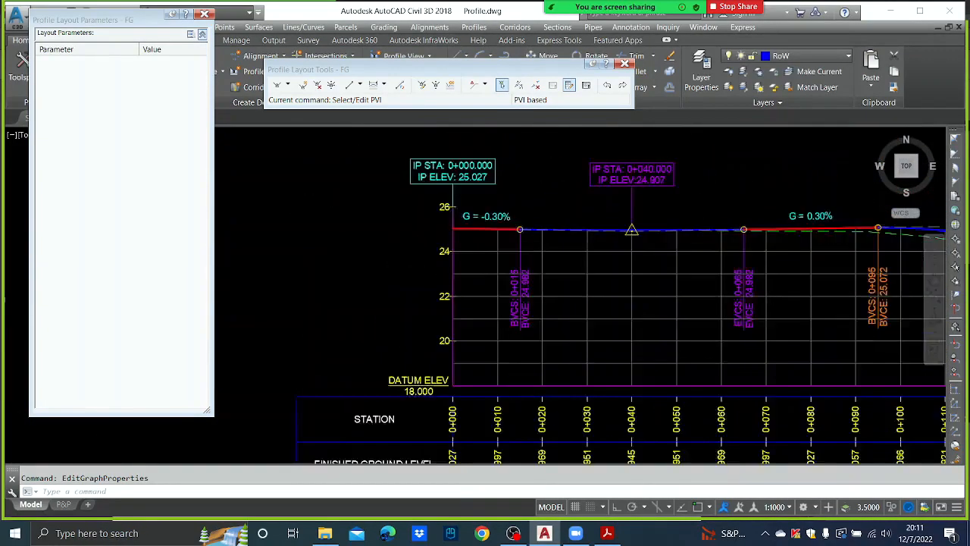
{"action": "scroll", "coordinate": [550, 231], "scroll_direction": "down", "scroll_amount": 7}
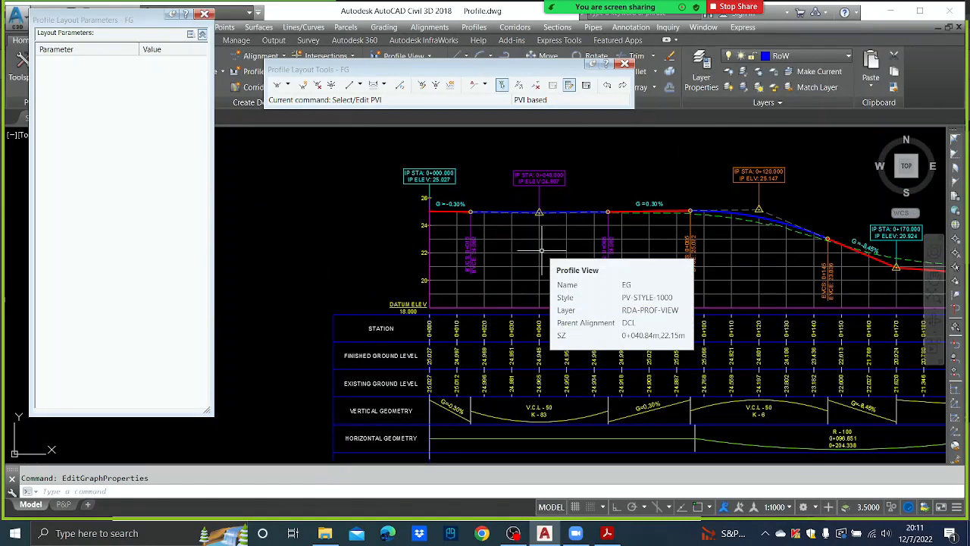
{"action": "middle_click_drag", "start_coordinate": [599, 217], "coordinate": [472, 205]}
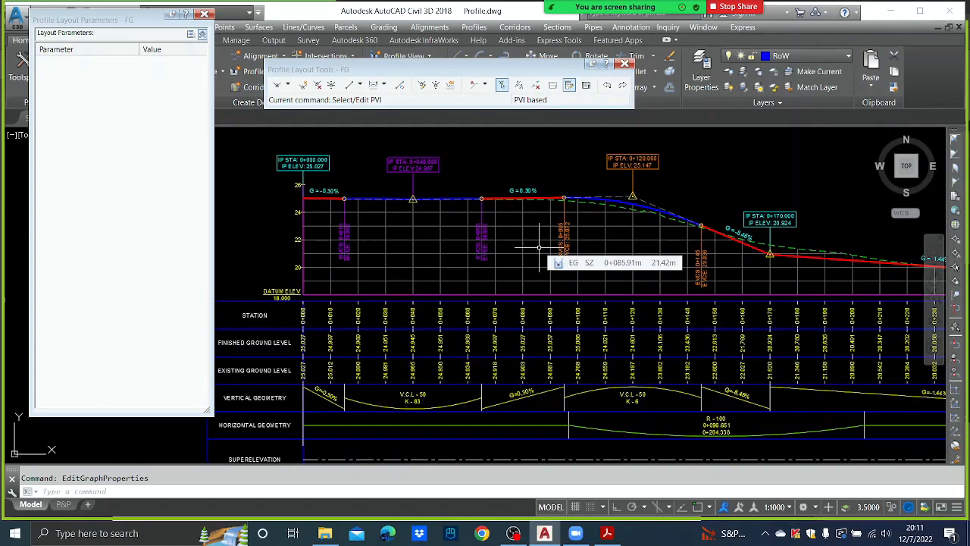
{"action": "scroll", "coordinate": [585, 277], "scroll_direction": "up", "scroll_amount": 5}
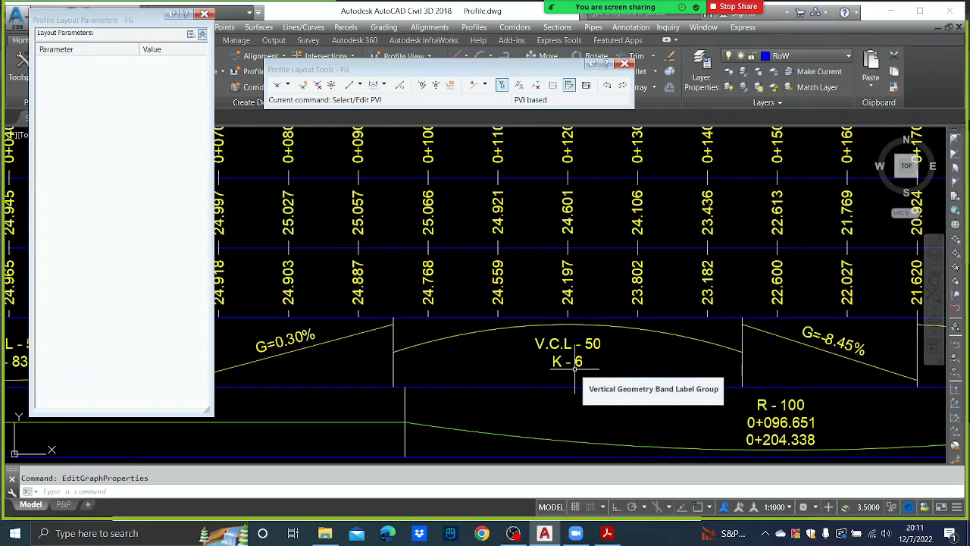
{"action": "scroll", "coordinate": [576, 367], "scroll_direction": "down", "scroll_amount": 5}
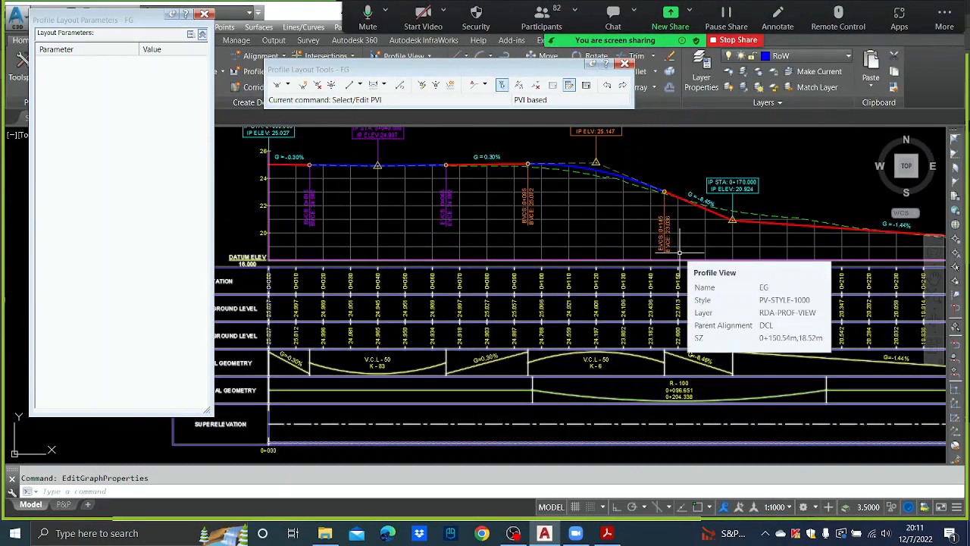
Set the profile curve length at the PVI at station 0+120 to 80 m
{"action": "left_click", "coordinate": [502, 85]}
{"action": "left_click", "coordinate": [596, 168]}
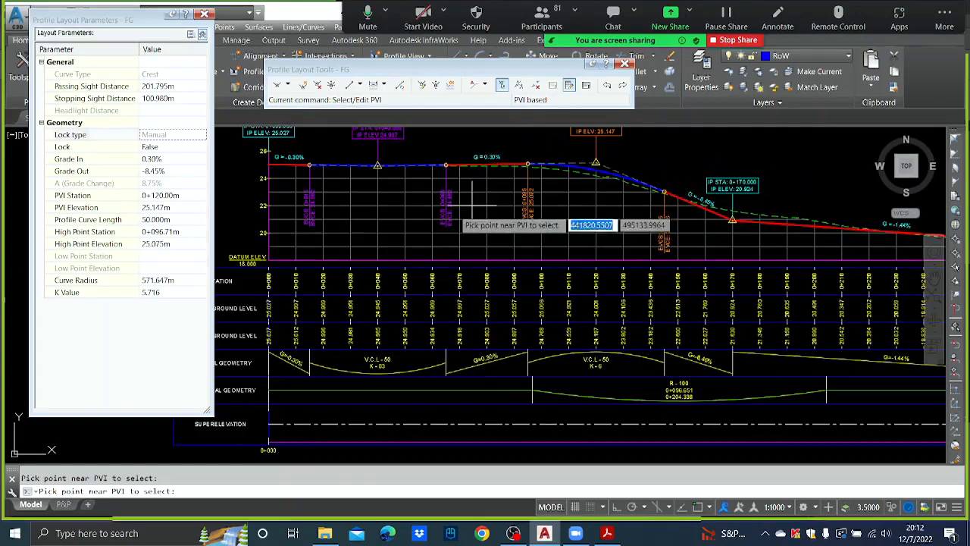
{"action": "left_click", "coordinate": [173, 219]}
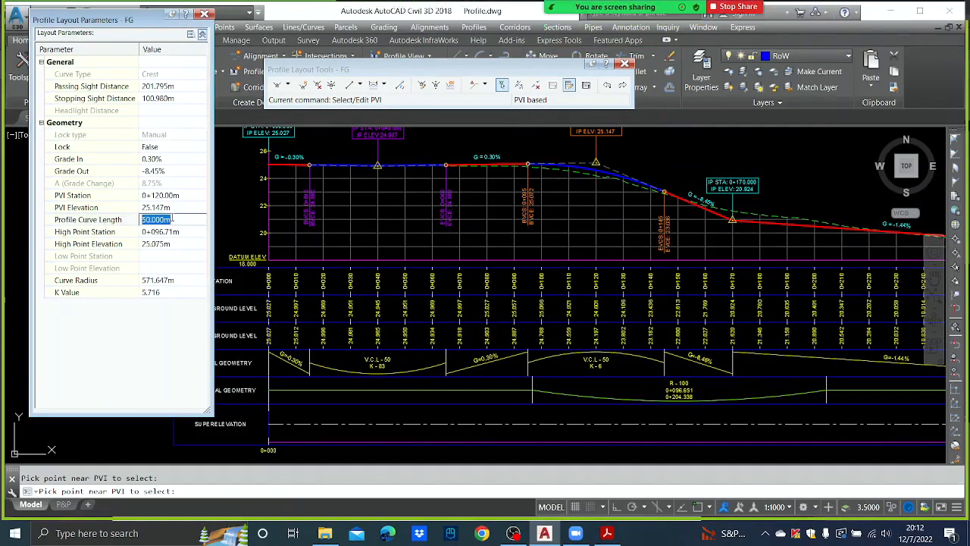
{"action": "type", "text": "80"}
{"action": "key", "text": "Return"}
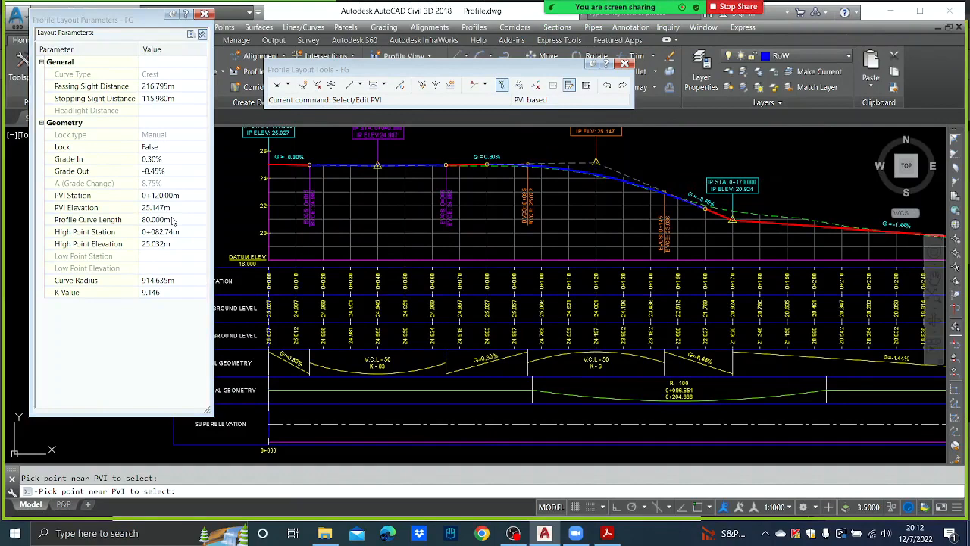
{"action": "right_click", "coordinate": [173, 220]}
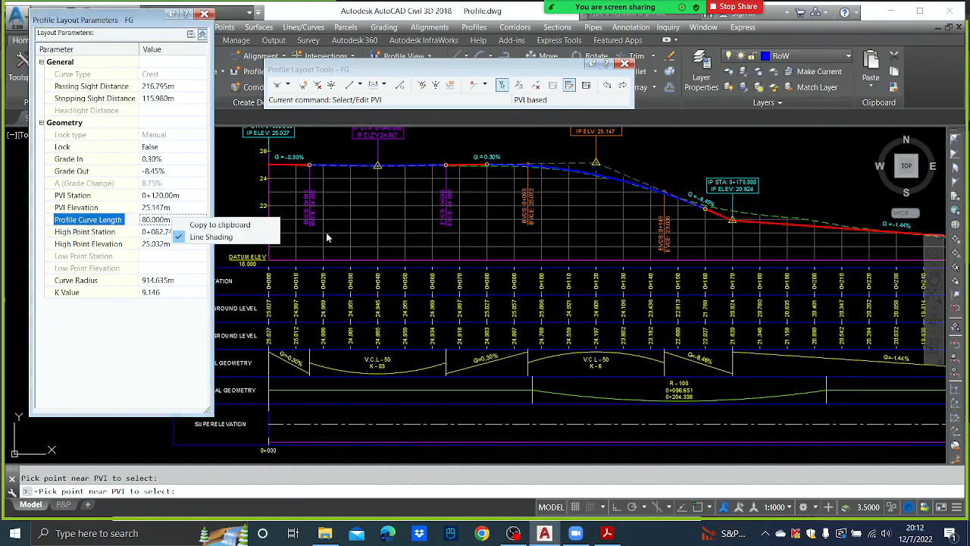
{"action": "key", "text": "Escape"}
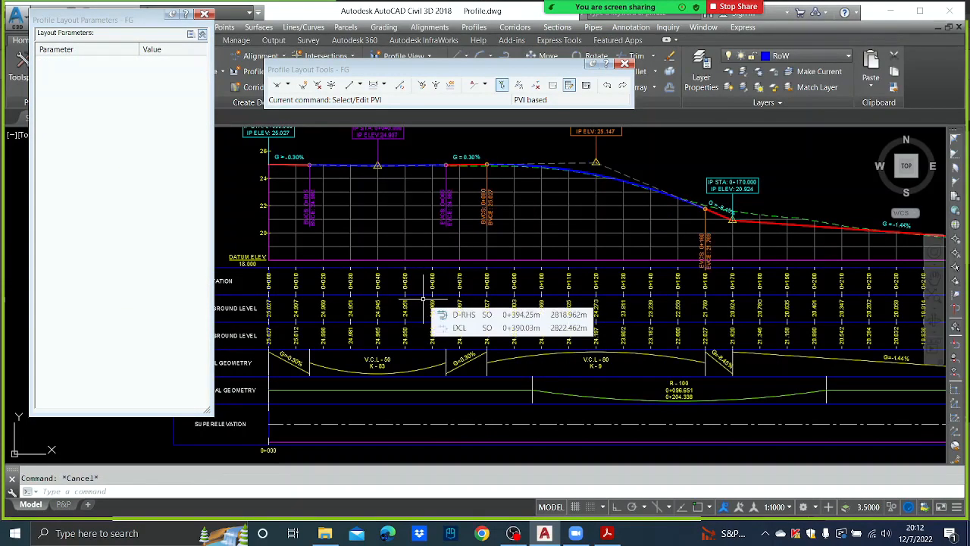
Delete the PVI at station 0+170 from the FG profile
{"action": "left_click", "coordinate": [316, 85]}
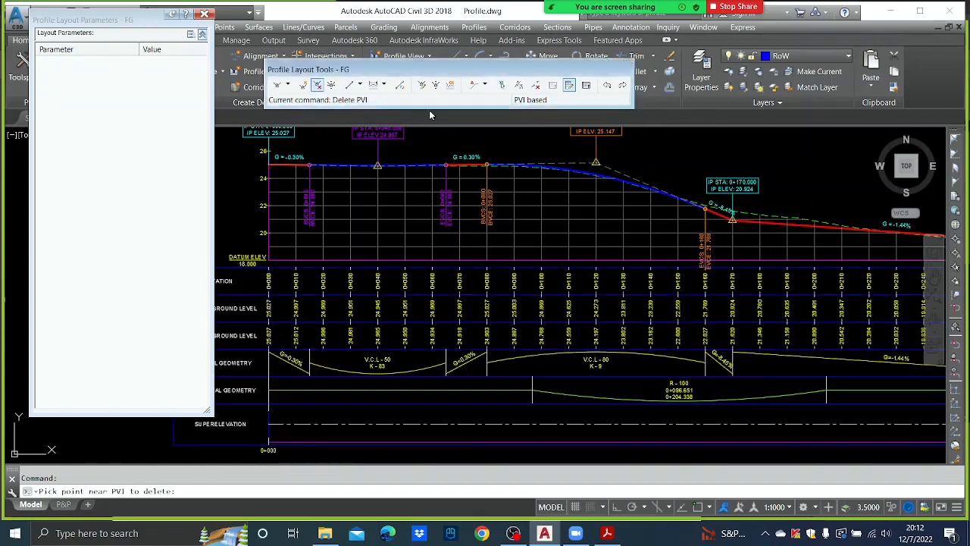
{"action": "left_click", "coordinate": [732, 220]}
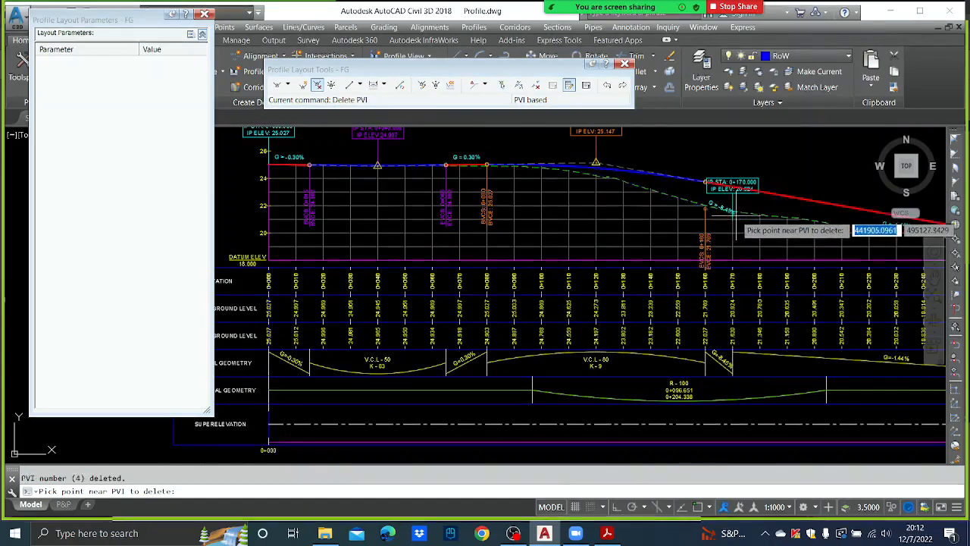
{"action": "key", "text": "Escape"}
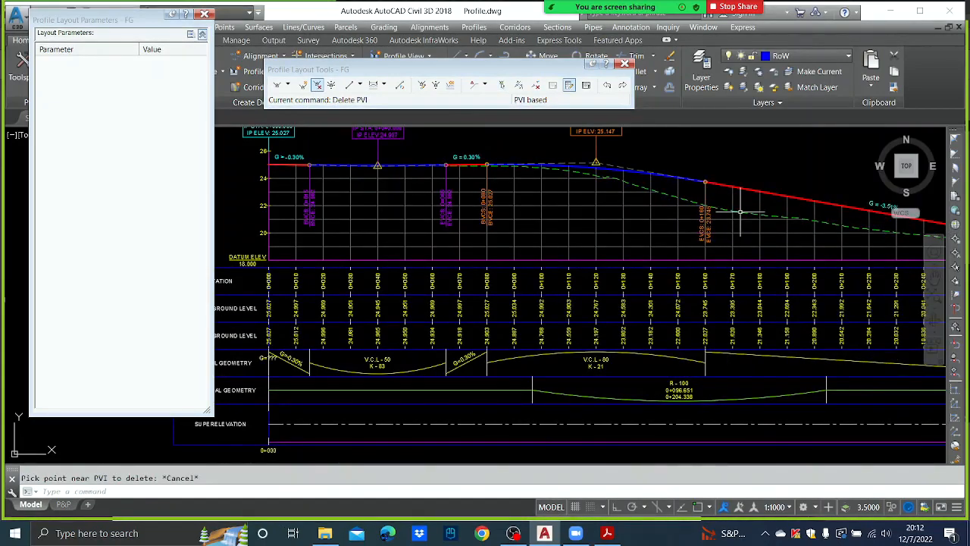
Insert a PVI in the FG profile at about station 0+210 and elevation 20.4 m
{"action": "left_click", "coordinate": [302, 85]}
{"action": "middle_click_drag", "start_coordinate": [625, 172], "coordinate": [383, 148]}
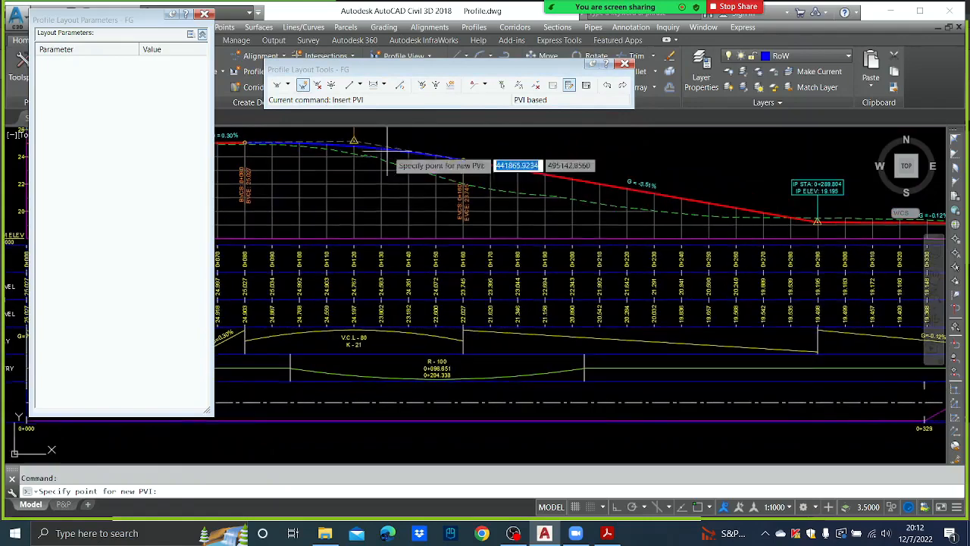
{"action": "left_click", "coordinate": [601, 204]}
{"action": "key", "text": "Escape"}
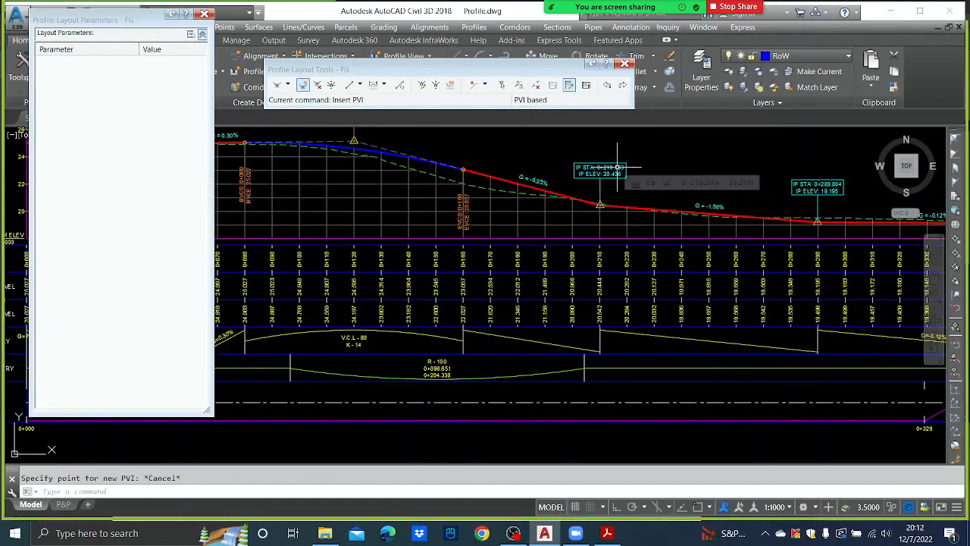
{"action": "middle_click_drag", "start_coordinate": [618, 167], "coordinate": [724, 243]}
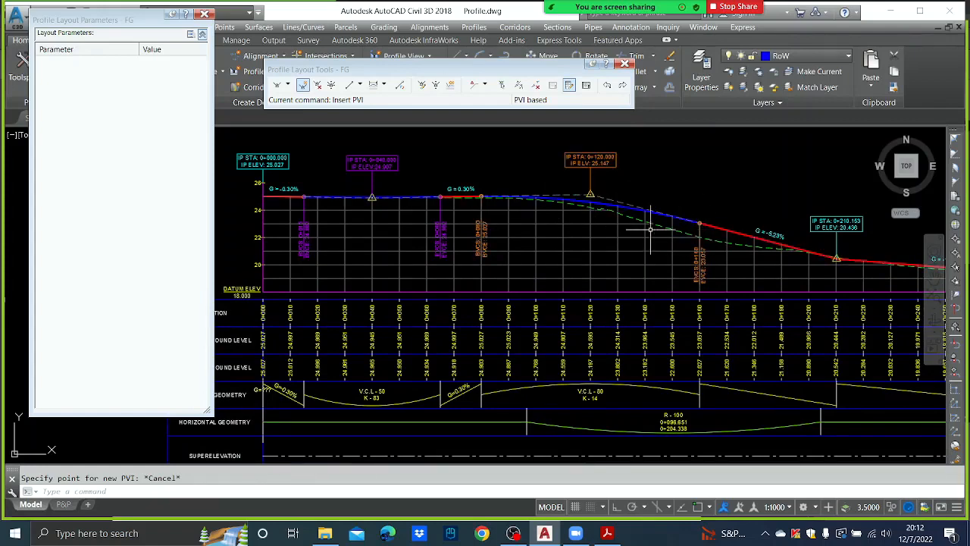
Add an Elevations and Stations profile data band to the bottom of the profile view, keeping the default geometry points to label
{"action": "mouse_move", "coordinate": [613, 6]}
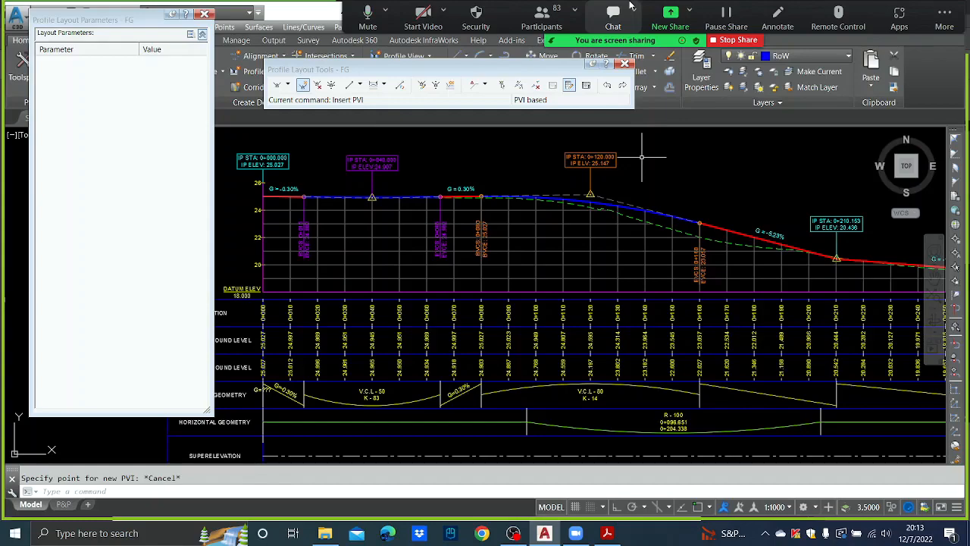
{"action": "scroll", "coordinate": [621, 204], "scroll_direction": "down", "scroll_amount": 3}
{"action": "scroll", "coordinate": [620, 190], "scroll_direction": "up", "scroll_amount": 2}
{"action": "middle_click_drag", "start_coordinate": [620, 209], "coordinate": [599, 228]}
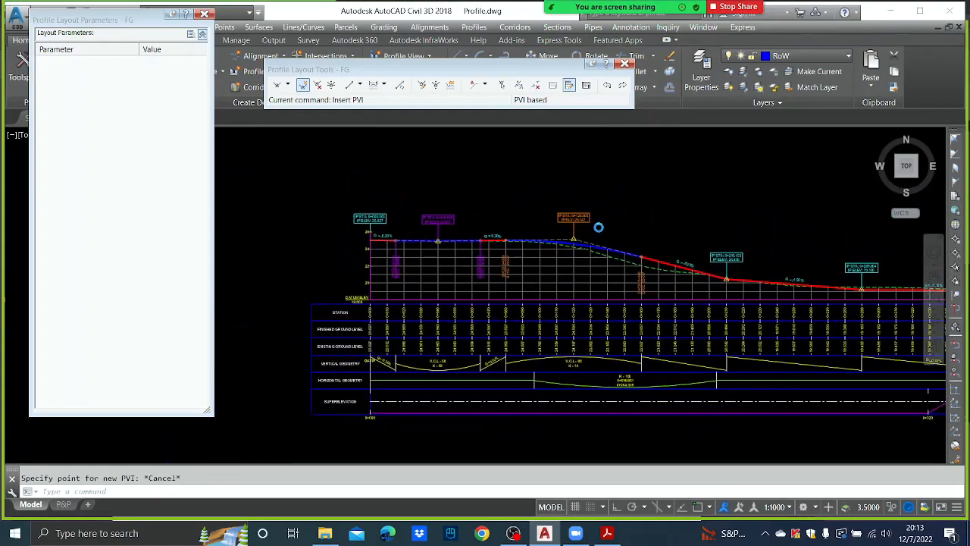
{"action": "left_click", "coordinate": [537, 266]}
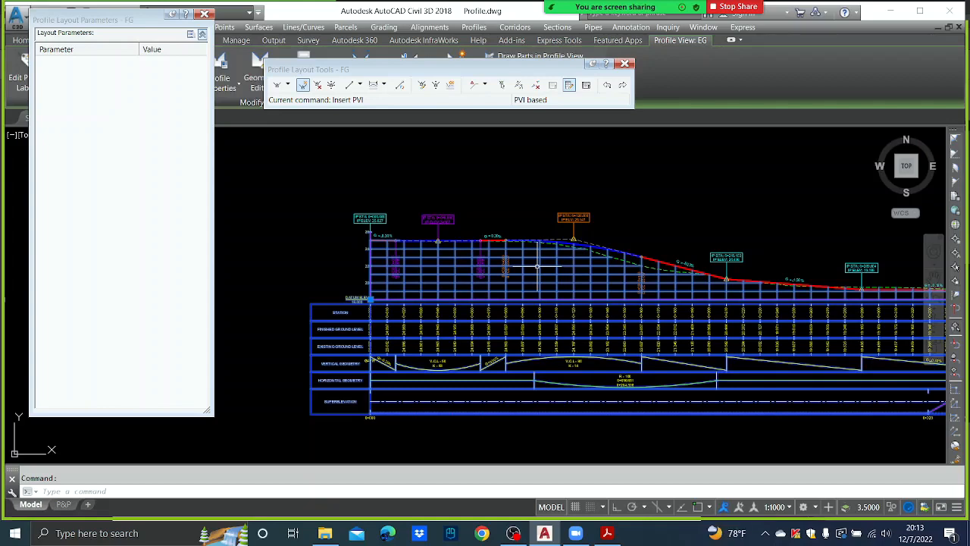
{"action": "right_click", "coordinate": [537, 266]}
{"action": "left_click", "coordinate": [646, 397]}
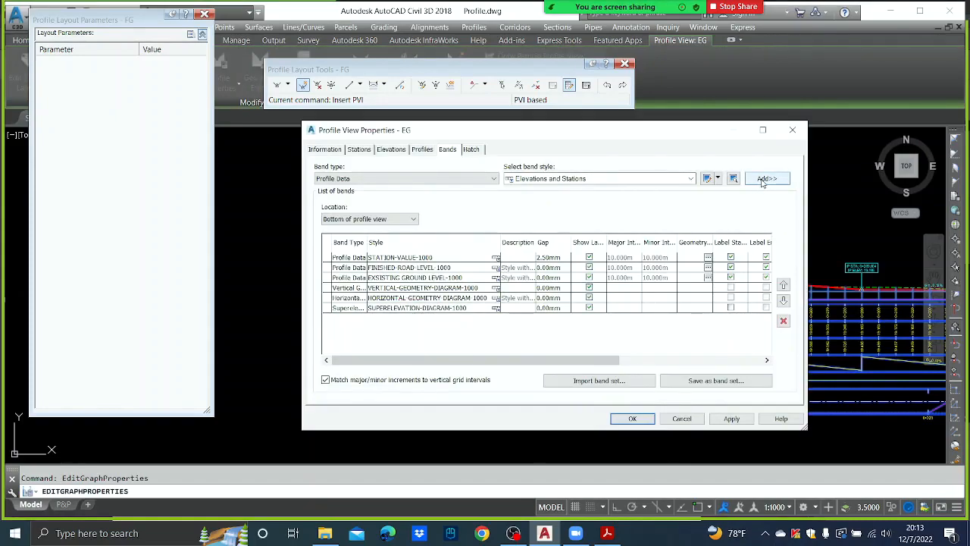
{"action": "left_click", "coordinate": [764, 179]}
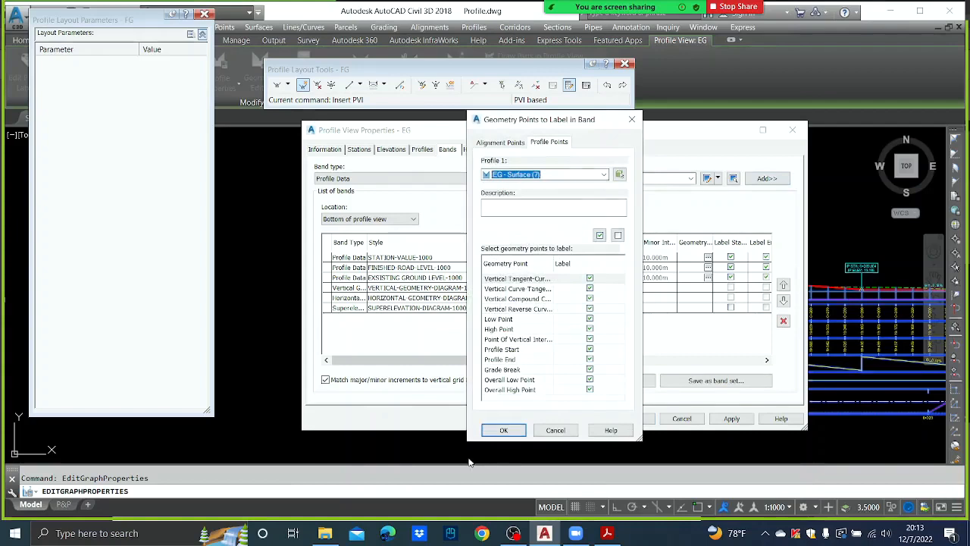
{"action": "left_click", "coordinate": [503, 430]}
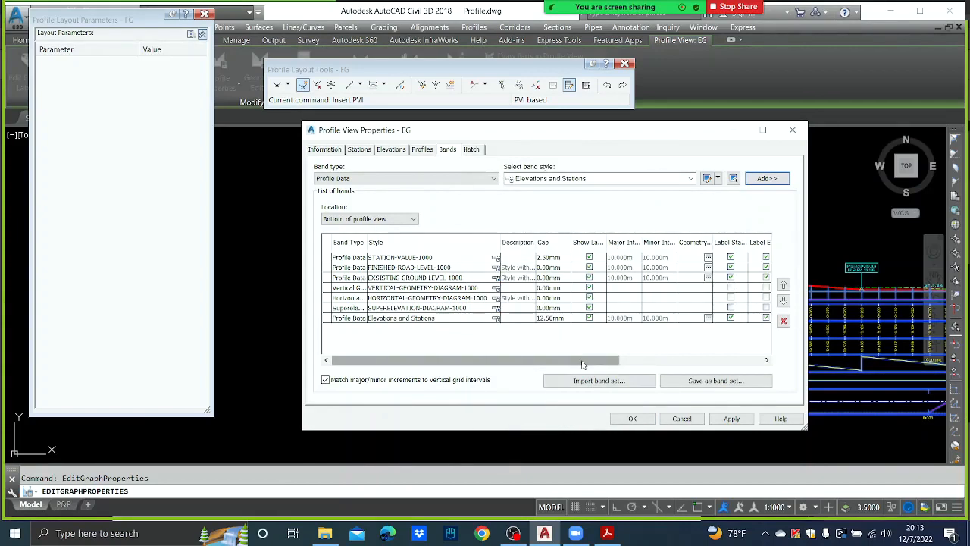
Set the gap of the Elevations and Stations band to -100 mm
{"action": "left_click_drag", "start_coordinate": [583, 365], "coordinate": [607, 363]}
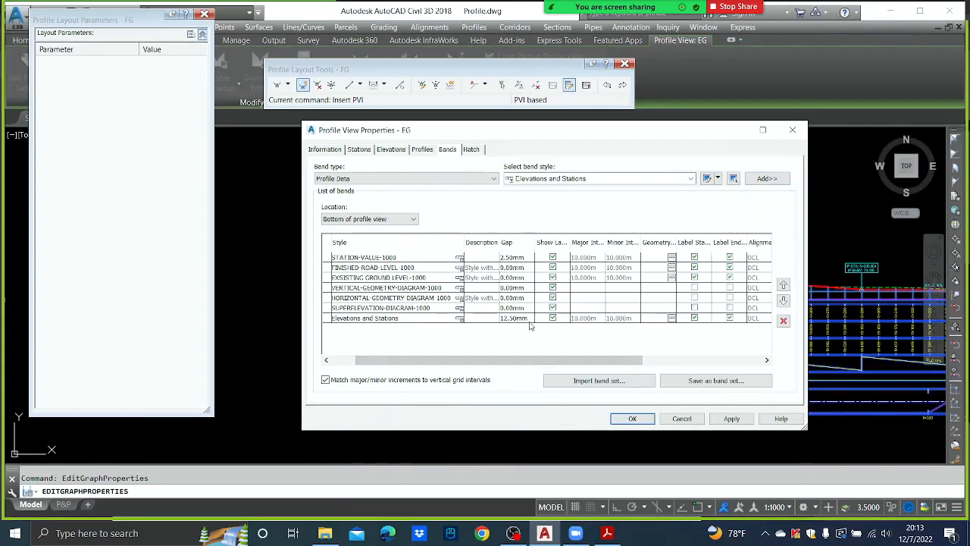
{"action": "left_click", "coordinate": [530, 319]}
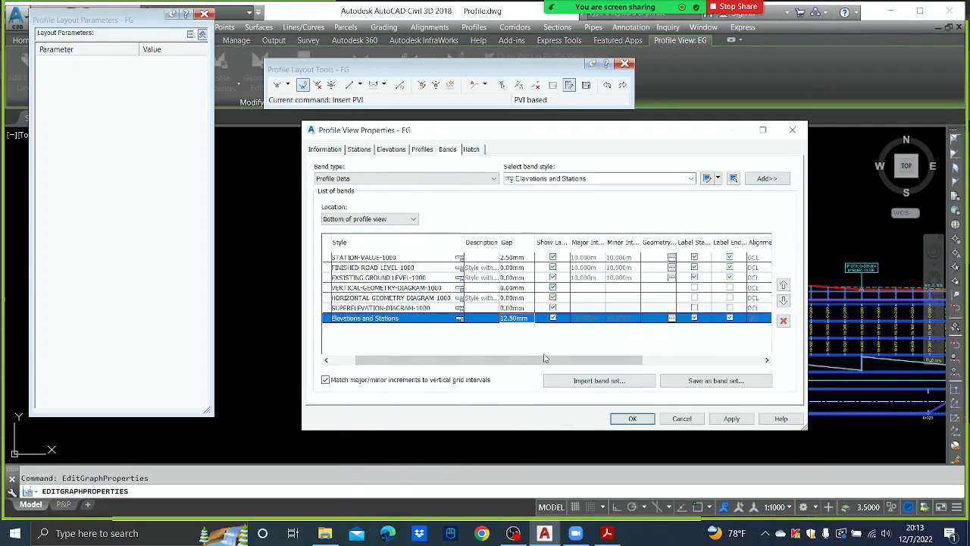
{"action": "left_click", "coordinate": [521, 319]}
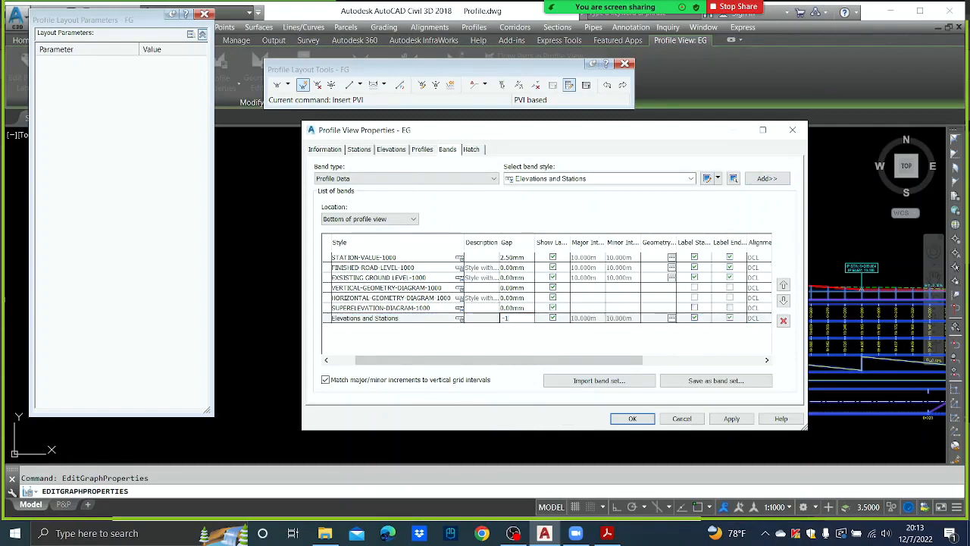
{"action": "key", "text": "Return"}
Assign FG as Profile1 of the Elevations and Stations band and apply the profile view properties
{"action": "left_click_drag", "start_coordinate": [523, 359], "coordinate": [642, 360]}
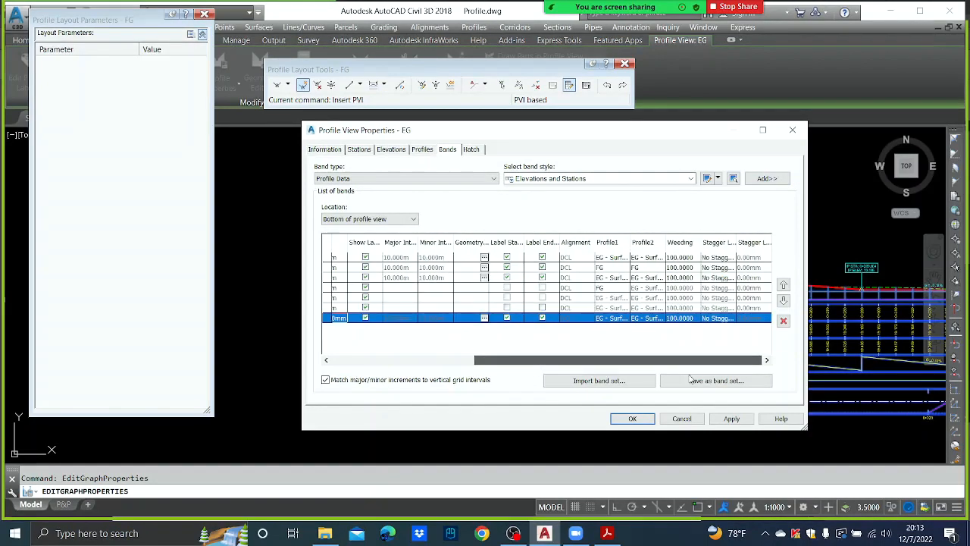
{"action": "left_click", "coordinate": [621, 322]}
{"action": "left_click", "coordinate": [610, 334]}
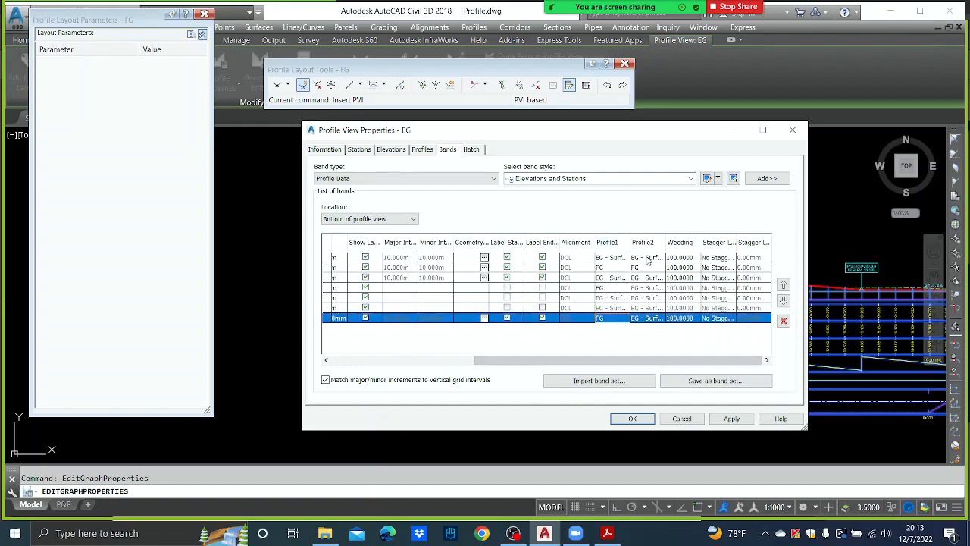
{"action": "left_click", "coordinate": [732, 420]}
{"action": "left_click", "coordinate": [632, 419]}
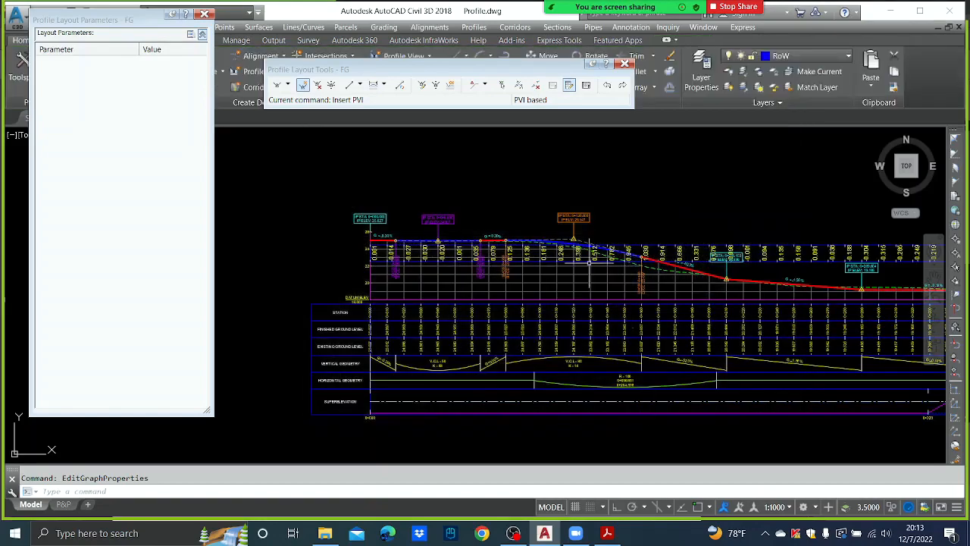
Change the gap of the Elevations and Stations band to -120 mm in the profile view properties
{"action": "scroll", "coordinate": [410, 261], "scroll_direction": "up", "scroll_amount": 4}
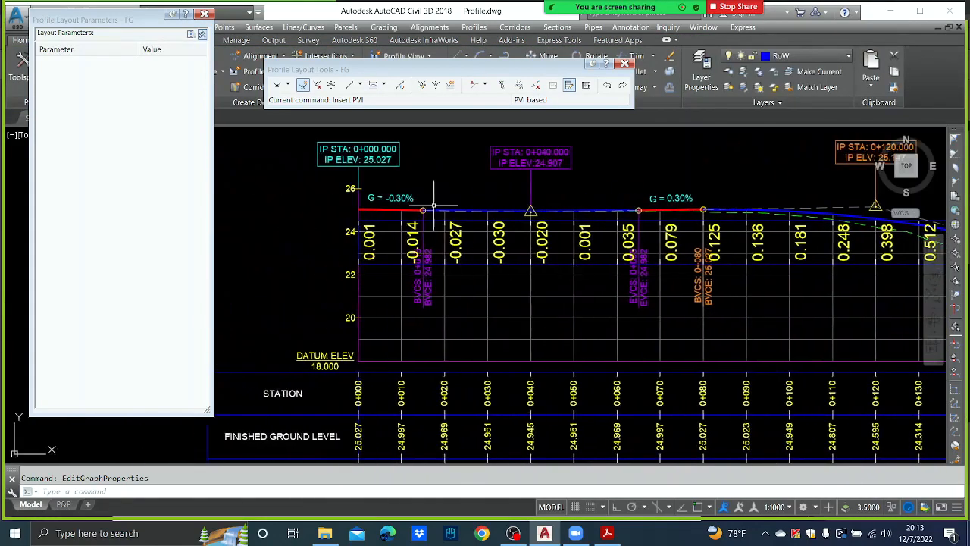
{"action": "scroll", "coordinate": [516, 257], "scroll_direction": "down", "scroll_amount": 4}
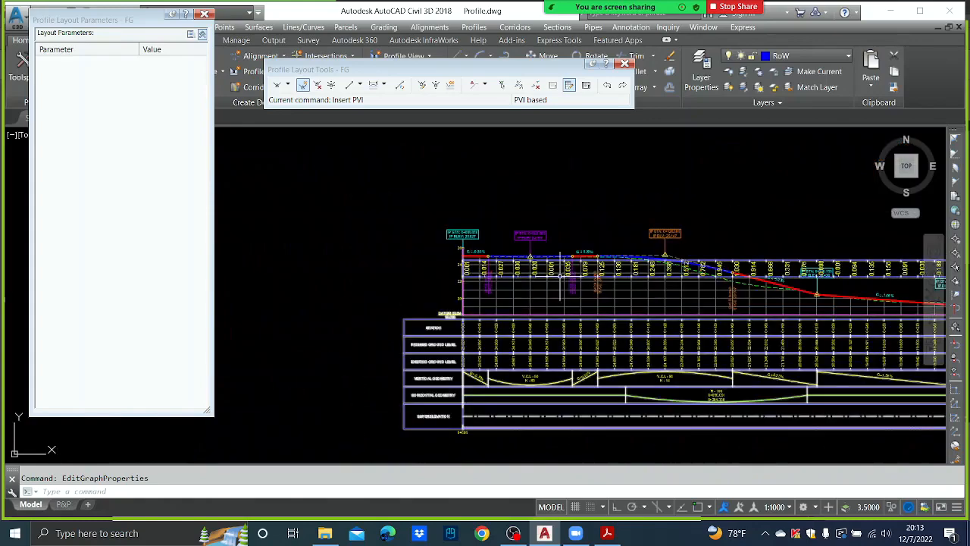
{"action": "scroll", "coordinate": [536, 292], "scroll_direction": "up", "scroll_amount": 2}
{"action": "left_click", "coordinate": [535, 287]}
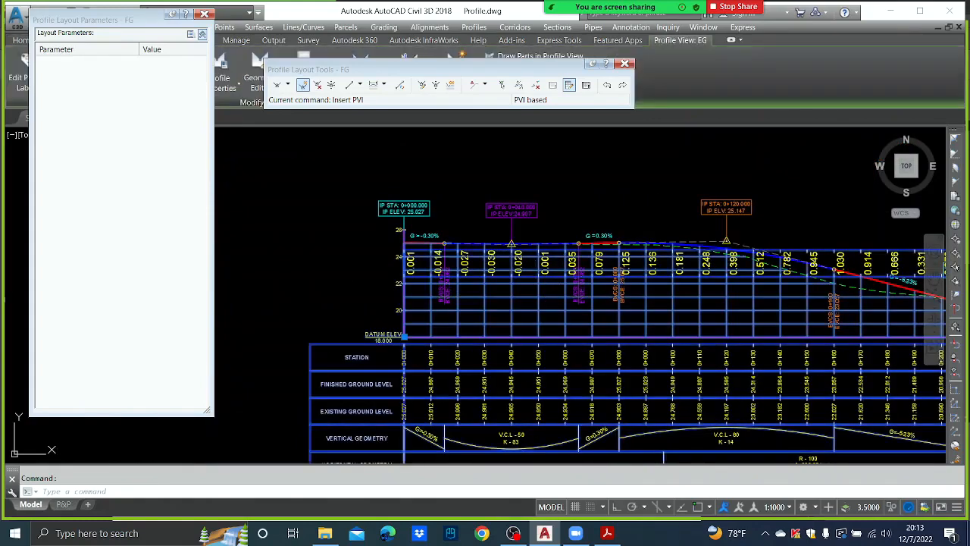
{"action": "right_click", "coordinate": [535, 286]}
{"action": "left_click", "coordinate": [598, 414]}
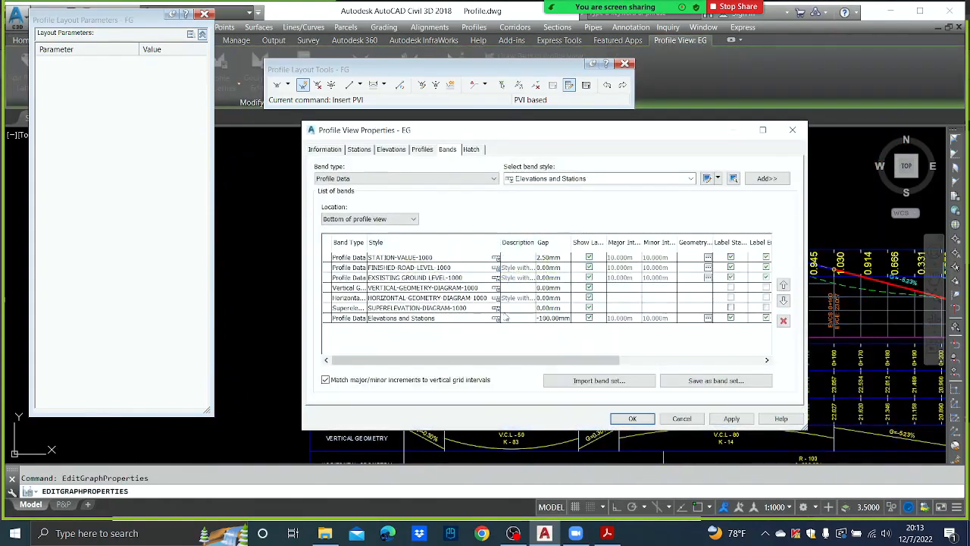
{"action": "left_click", "coordinate": [558, 321]}
{"action": "left_click", "coordinate": [559, 321]}
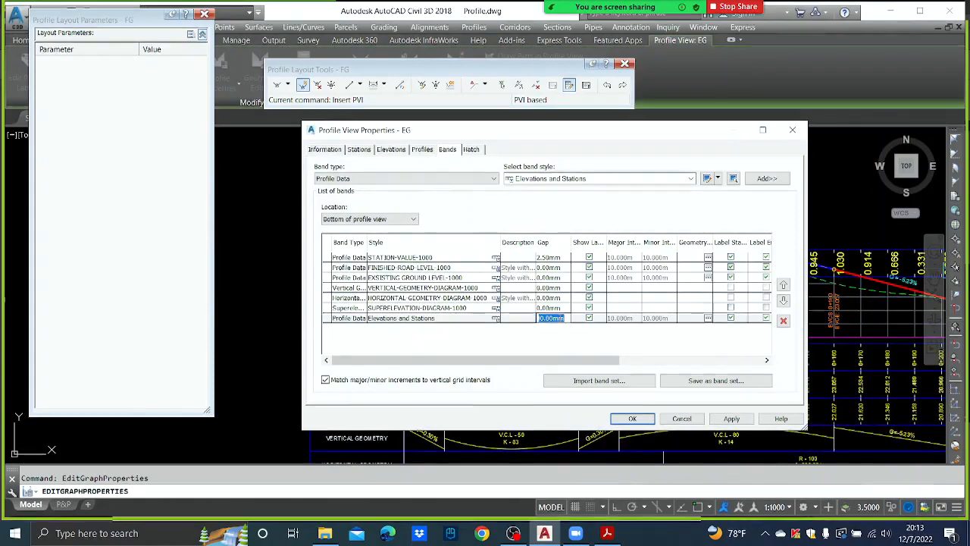
{"action": "type", "text": "-120"}
{"action": "left_click", "coordinate": [743, 422]}
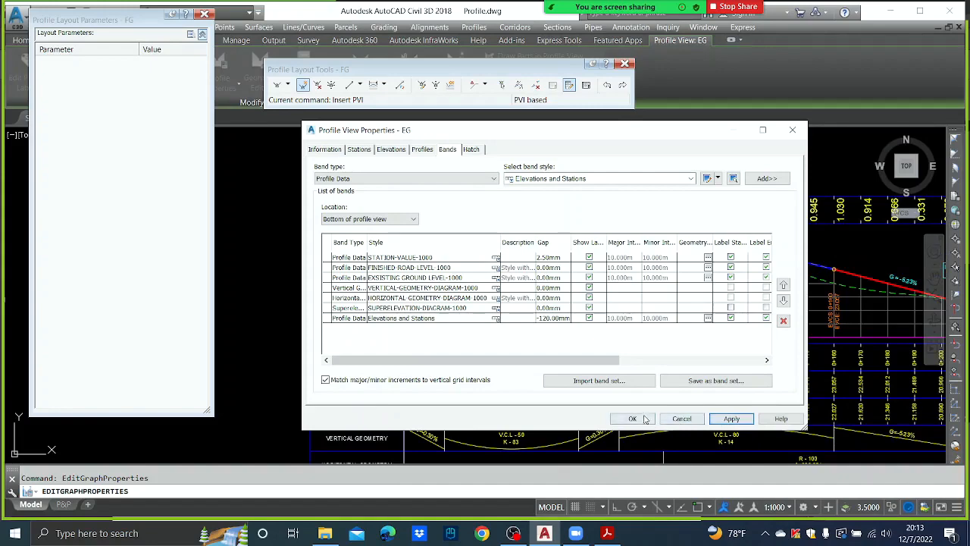
{"action": "left_click", "coordinate": [632, 418]}
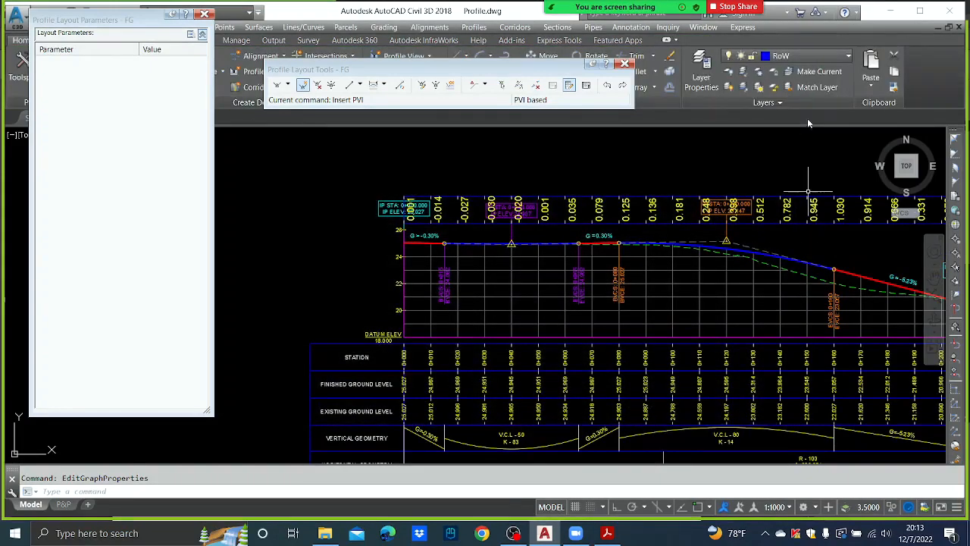
Set the gap of the Elevations and Stations band to -130 mm so it clears the PVI labels above the profile
{"action": "scroll", "coordinate": [451, 217], "scroll_direction": "up", "scroll_amount": 2}
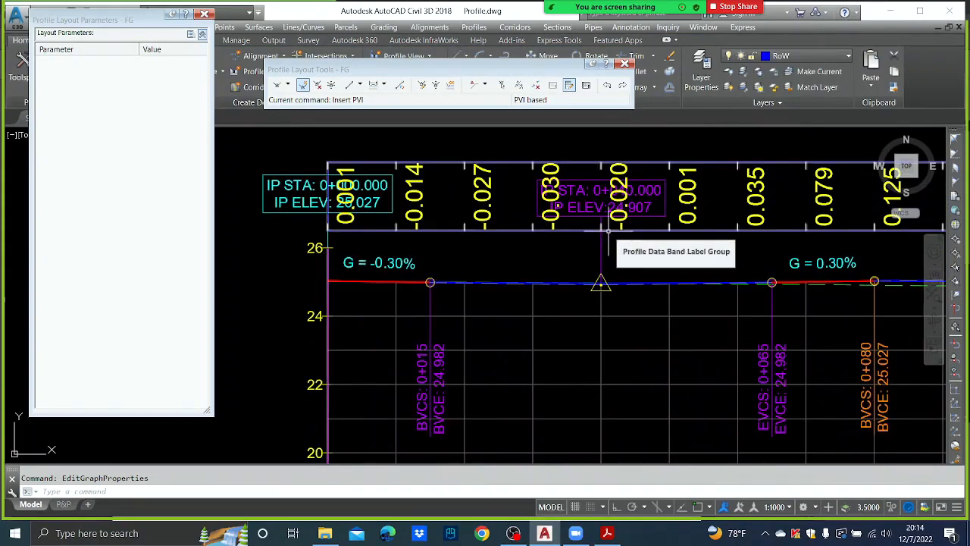
{"action": "scroll", "coordinate": [603, 228], "scroll_direction": "down", "scroll_amount": 2}
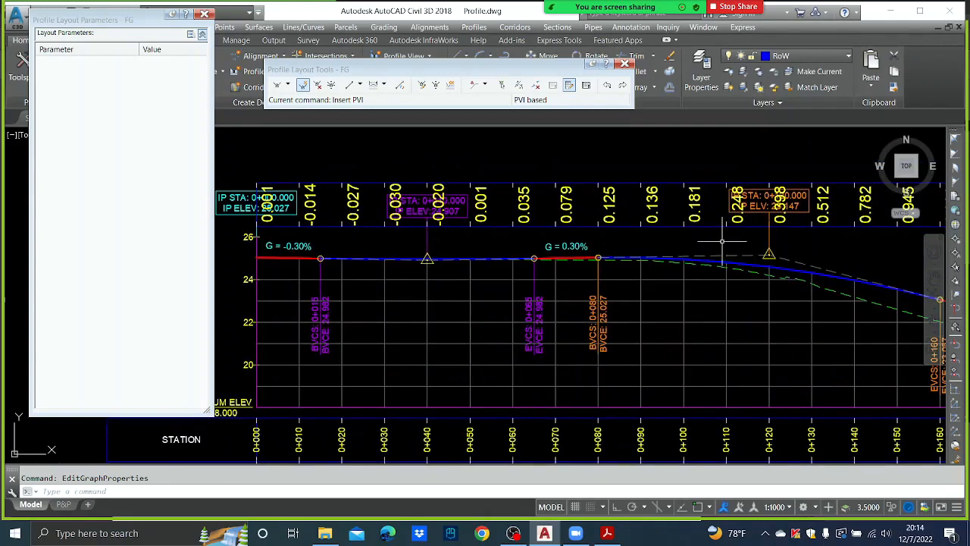
{"action": "left_click", "coordinate": [669, 280]}
{"action": "right_click", "coordinate": [663, 279]}
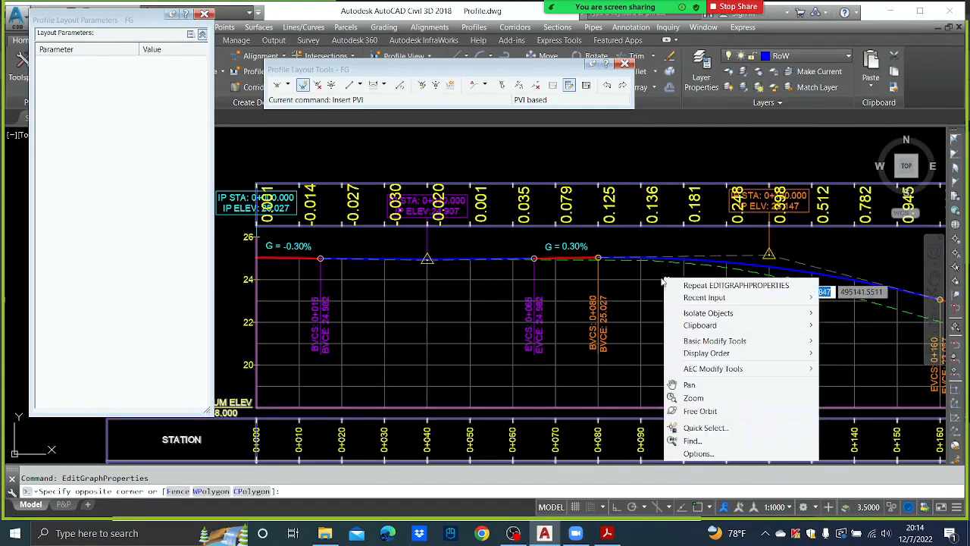
{"action": "left_click", "coordinate": [664, 279]}
{"action": "right_click", "coordinate": [658, 280]}
{"action": "left_click", "coordinate": [713, 408]}
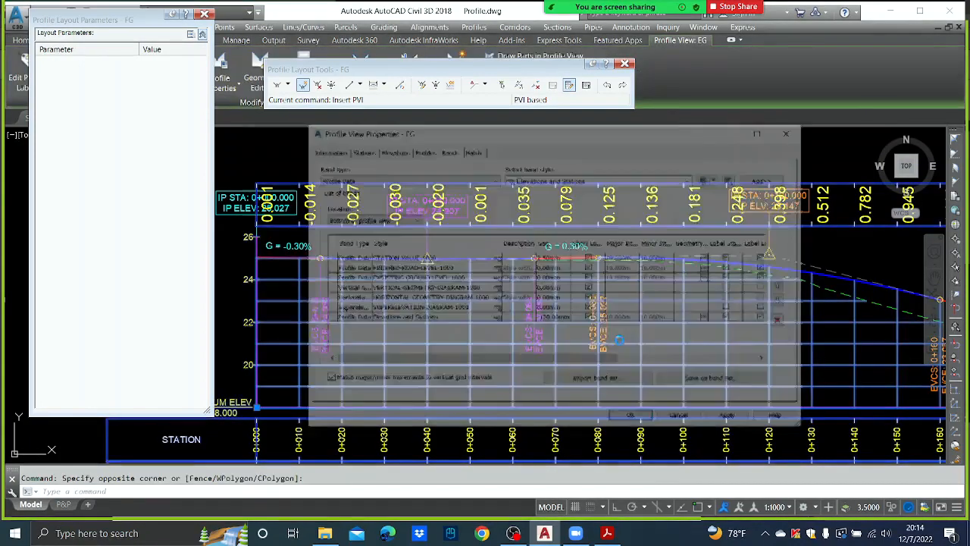
{"action": "left_click", "coordinate": [568, 318]}
{"action": "left_click", "coordinate": [567, 318]}
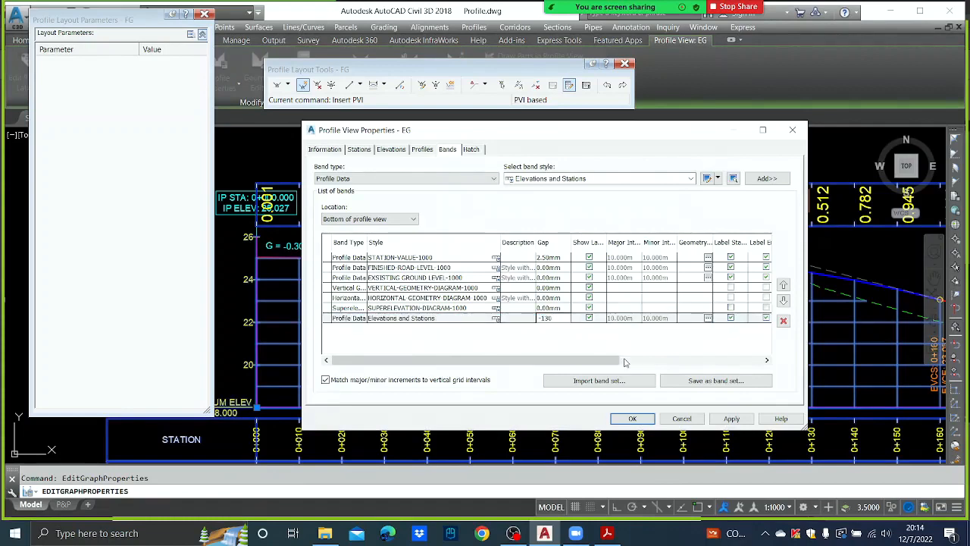
{"action": "left_click", "coordinate": [731, 418]}
{"action": "left_click", "coordinate": [633, 418]}
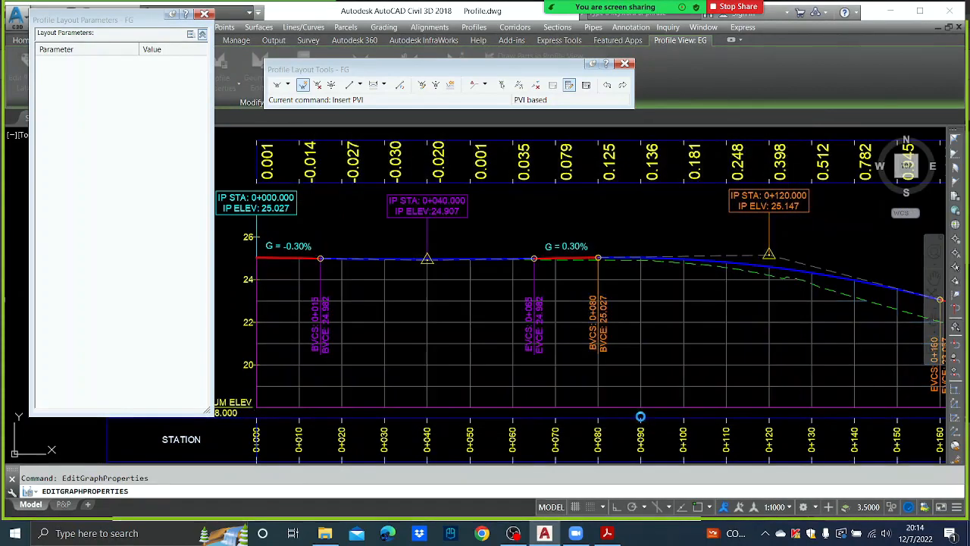
Move the FG profile's PVI at station 0+120 to station 105
{"action": "mouse_move", "coordinate": [705, 330]}
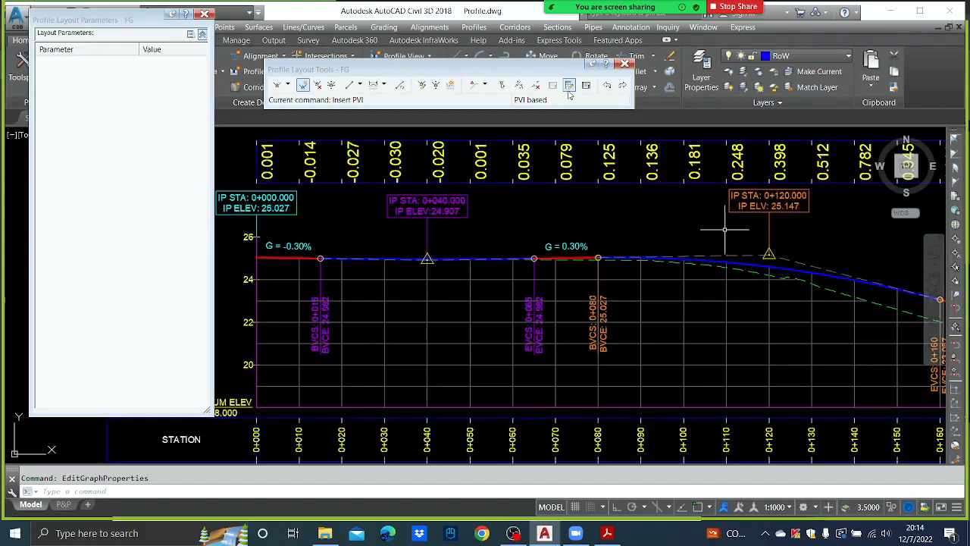
{"action": "left_click", "coordinate": [502, 85]}
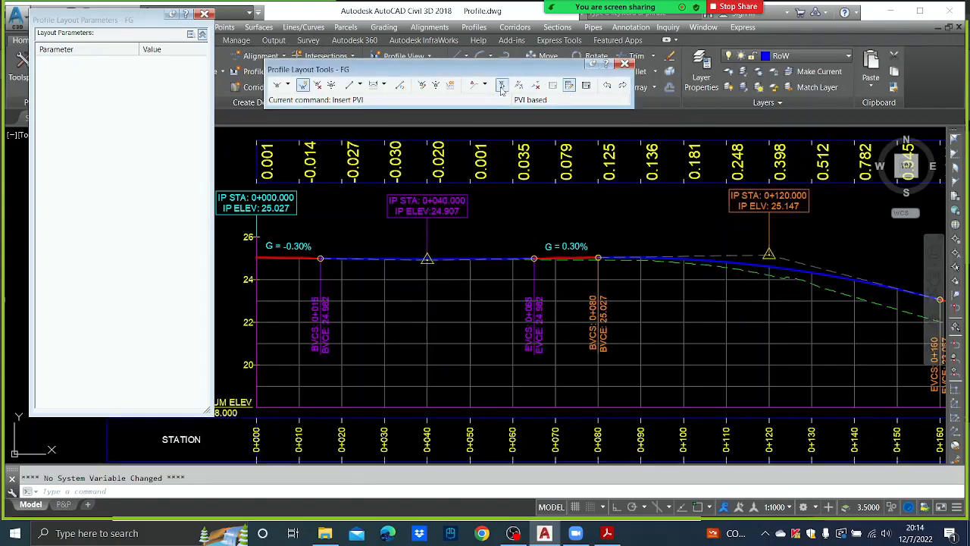
{"action": "left_click", "coordinate": [758, 262]}
{"action": "left_click", "coordinate": [185, 198]}
{"action": "type", "text": "1"}
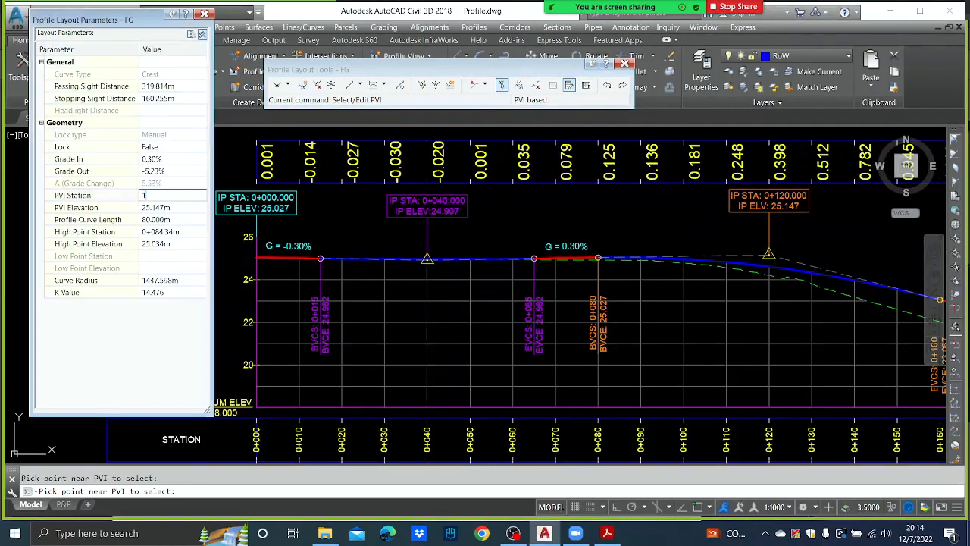
{"action": "type", "text": "05"}
{"action": "key", "text": "Return"}
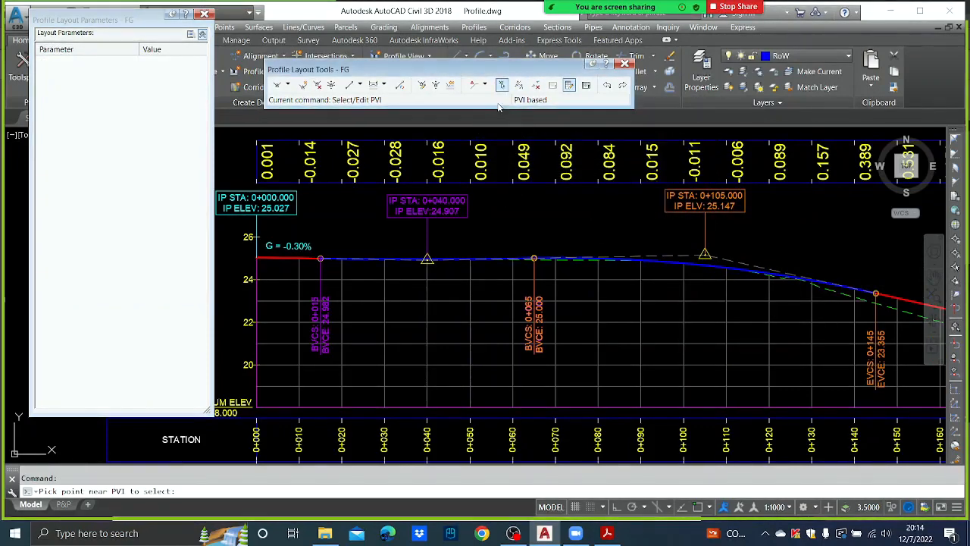
Examine the layout parameters of the PVIs at stations 0+040 and 0+210, along with the level differences and bands between them
{"action": "left_click", "coordinate": [434, 260]}
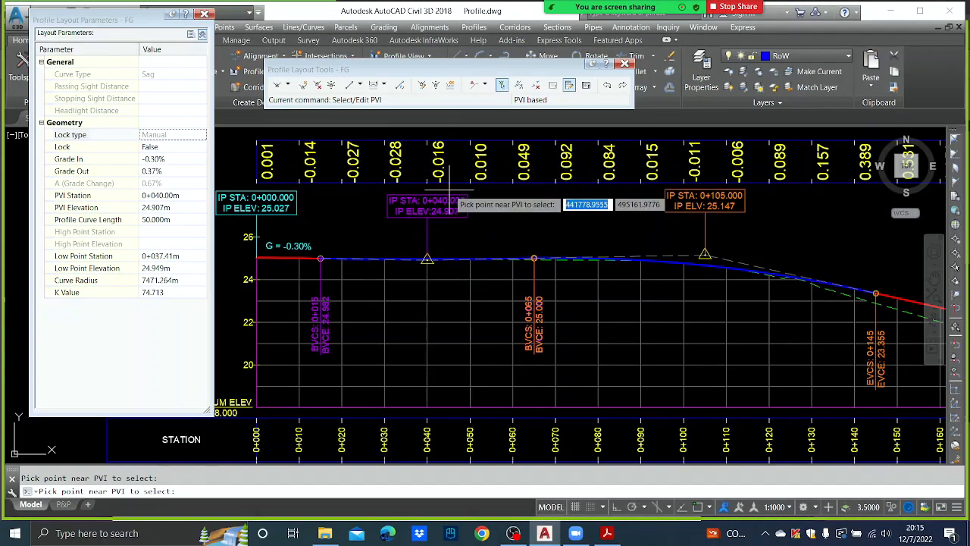
{"action": "middle_click_drag", "start_coordinate": [745, 199], "coordinate": [548, 215]}
{"action": "middle_click_drag", "start_coordinate": [751, 306], "coordinate": [605, 269]}
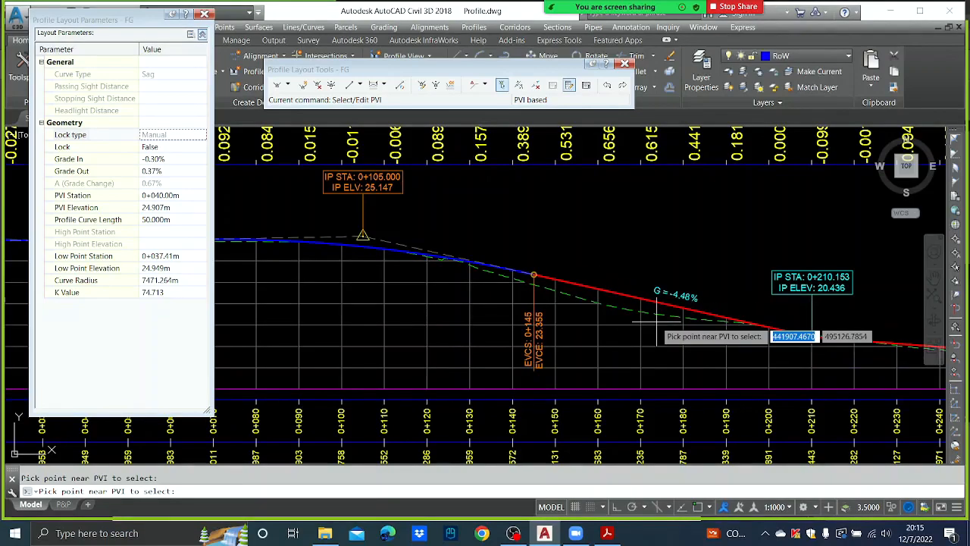
{"action": "scroll", "coordinate": [667, 317], "scroll_direction": "down", "scroll_amount": 2}
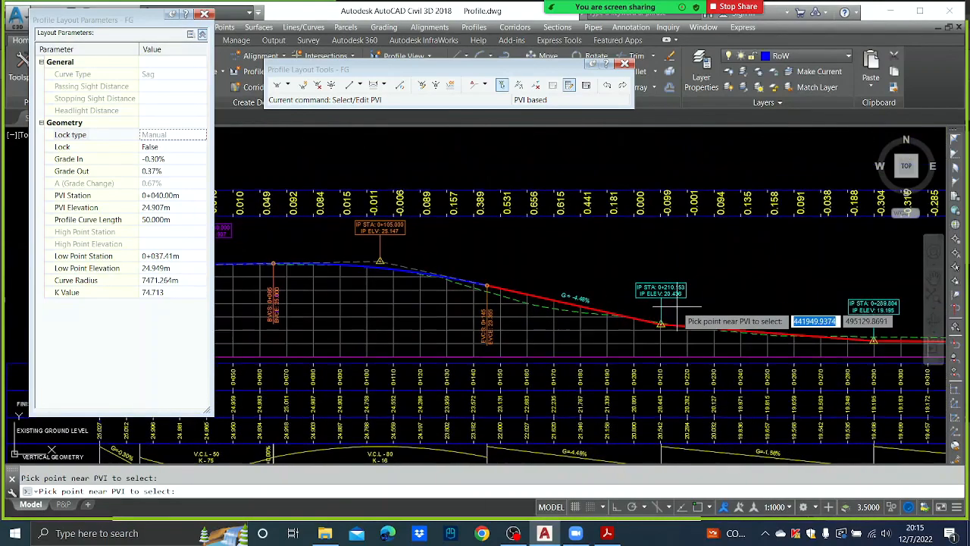
{"action": "scroll", "coordinate": [872, 318], "scroll_direction": "up", "scroll_amount": 2}
{"action": "left_click", "coordinate": [502, 86]}
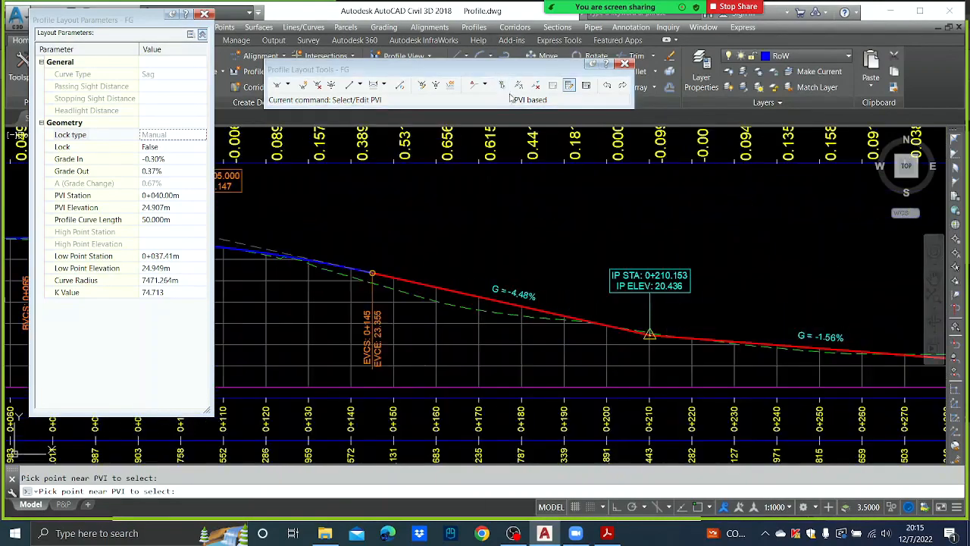
{"action": "left_click", "coordinate": [658, 333]}
{"action": "middle_click_drag", "start_coordinate": [351, 366], "coordinate": [589, 283]}
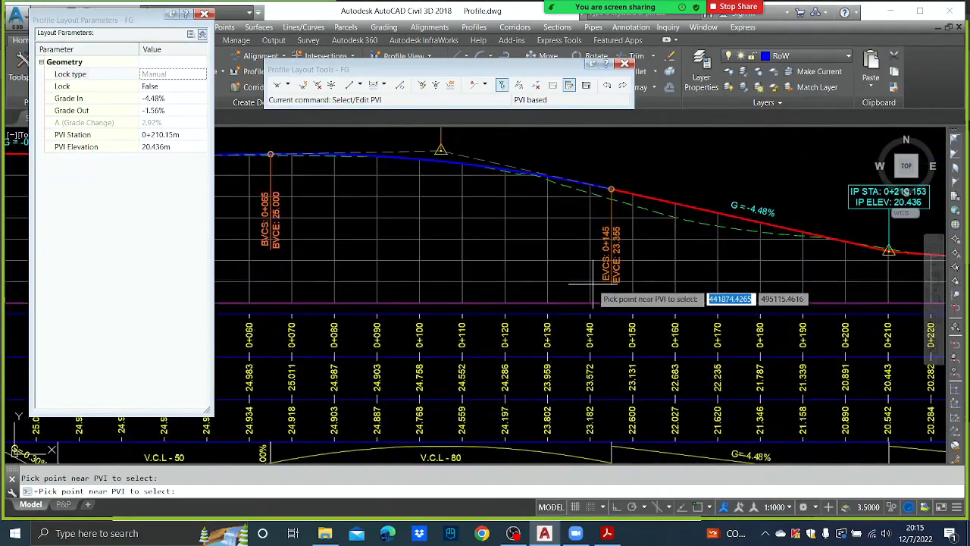
{"action": "scroll", "coordinate": [589, 283], "scroll_direction": "down", "scroll_amount": 2}
{"action": "scroll", "coordinate": [503, 398], "scroll_direction": "up", "scroll_amount": 2}
{"action": "scroll", "coordinate": [531, 396], "scroll_direction": "down", "scroll_amount": 4}
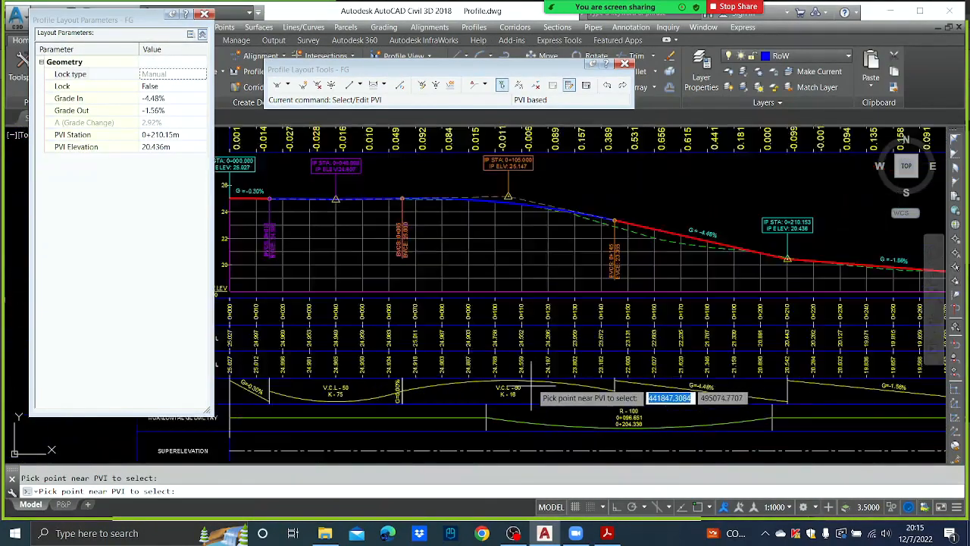
Set the station of the selected PVI, at the lower end of the long downhill grade, to 210
{"action": "scroll", "coordinate": [440, 400], "scroll_direction": "up", "scroll_amount": 5}
{"action": "scroll", "coordinate": [425, 388], "scroll_direction": "down", "scroll_amount": 4}
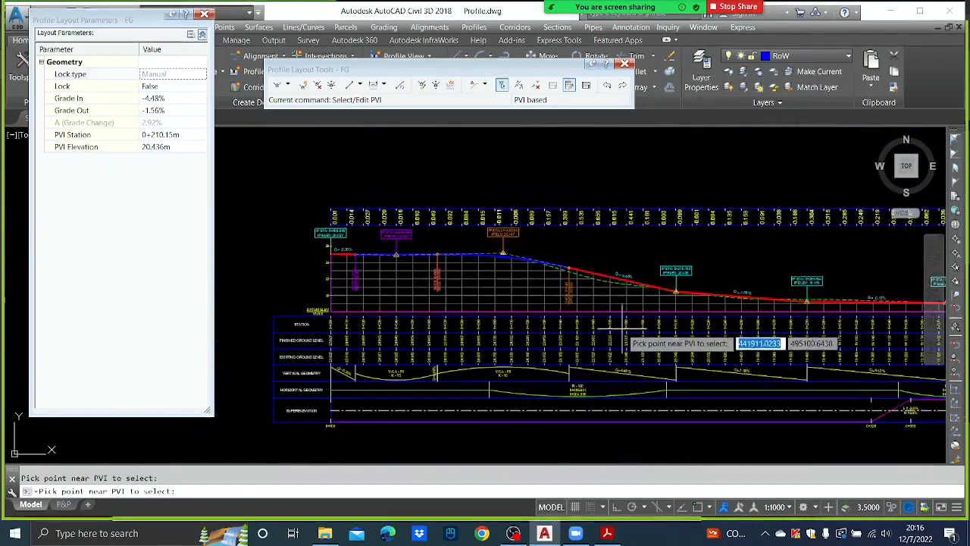
{"action": "scroll", "coordinate": [542, 303], "scroll_direction": "up", "scroll_amount": 3}
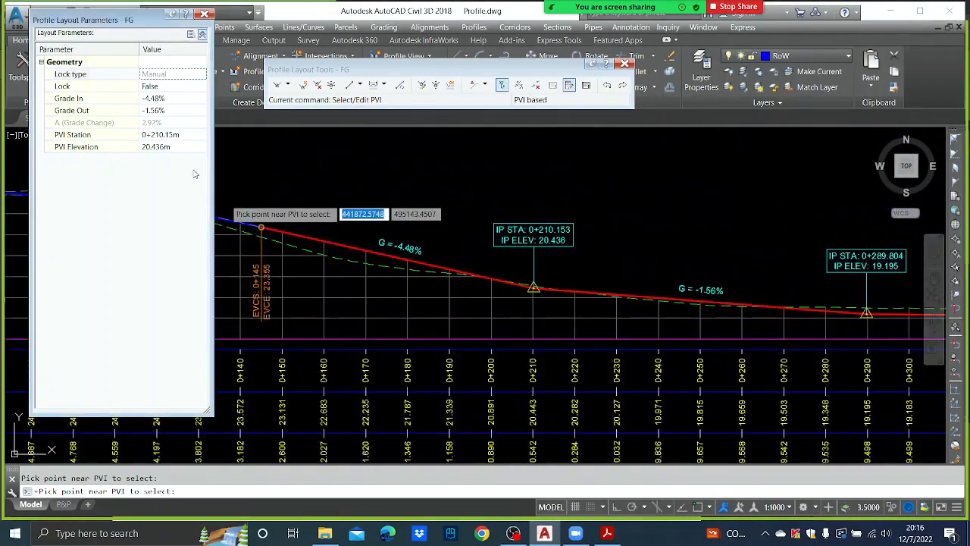
{"action": "left_click", "coordinate": [186, 134]}
{"action": "type", "text": "210"}
{"action": "key", "text": "Return"}
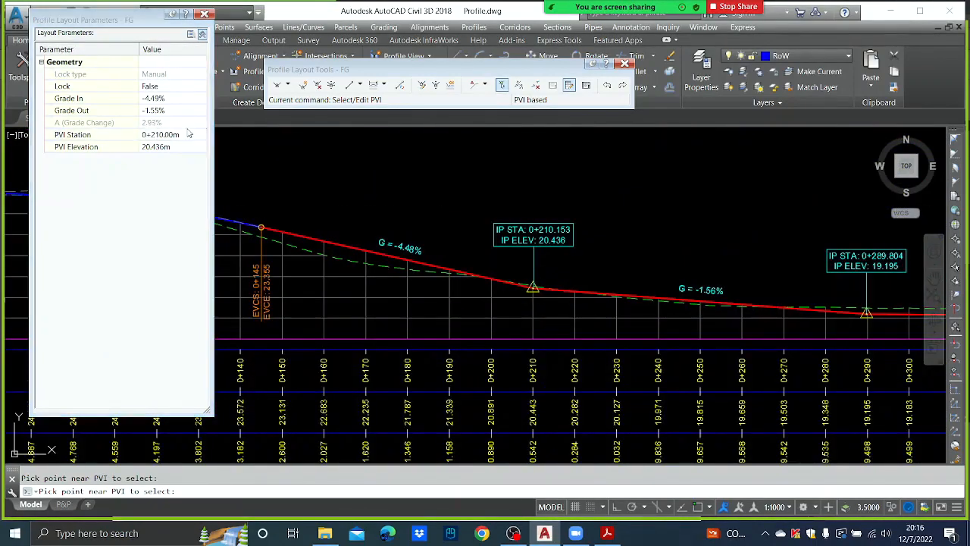
{"action": "right_click", "coordinate": [189, 133]}
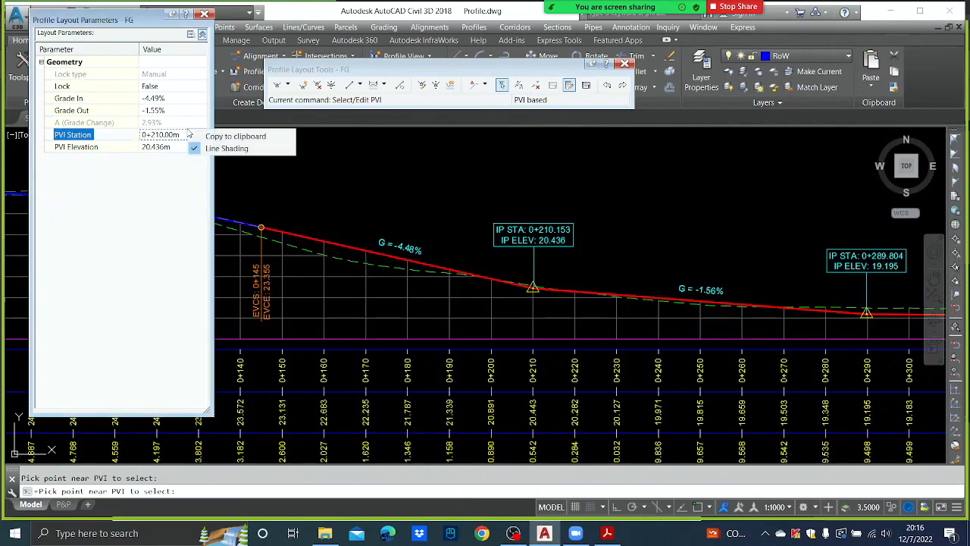
{"action": "key", "text": "Return"}
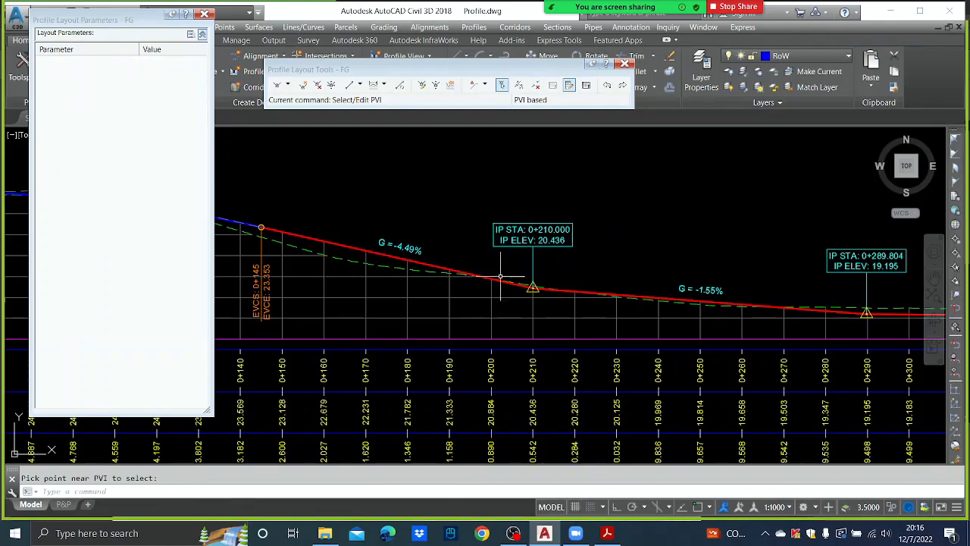
Add a parabolic vertical curve 50 m long at the FG profile's PVI at station 0+210
{"action": "left_click", "coordinate": [372, 86]}
{"action": "left_click", "coordinate": [533, 287]}
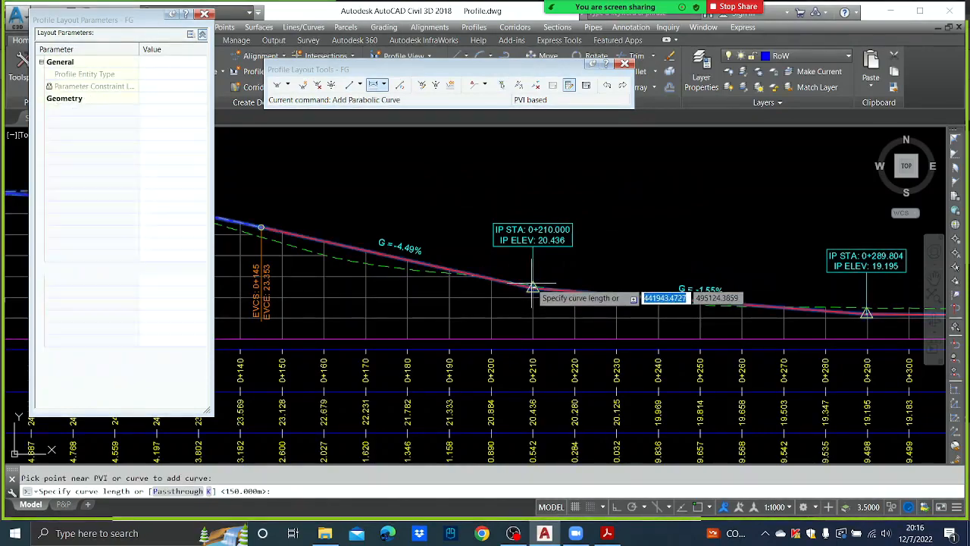
{"action": "type", "text": "50"}
{"action": "key", "text": "Return"}
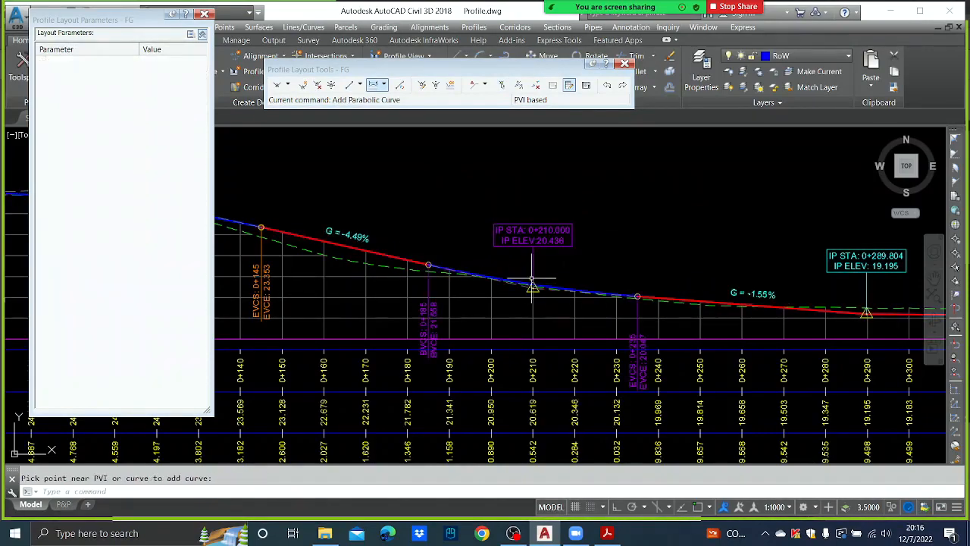
Reapply the EG profile view's properties without changes to refresh the curve label in the vertical geometry band
{"action": "scroll", "coordinate": [533, 279], "scroll_direction": "down", "scroll_amount": 2}
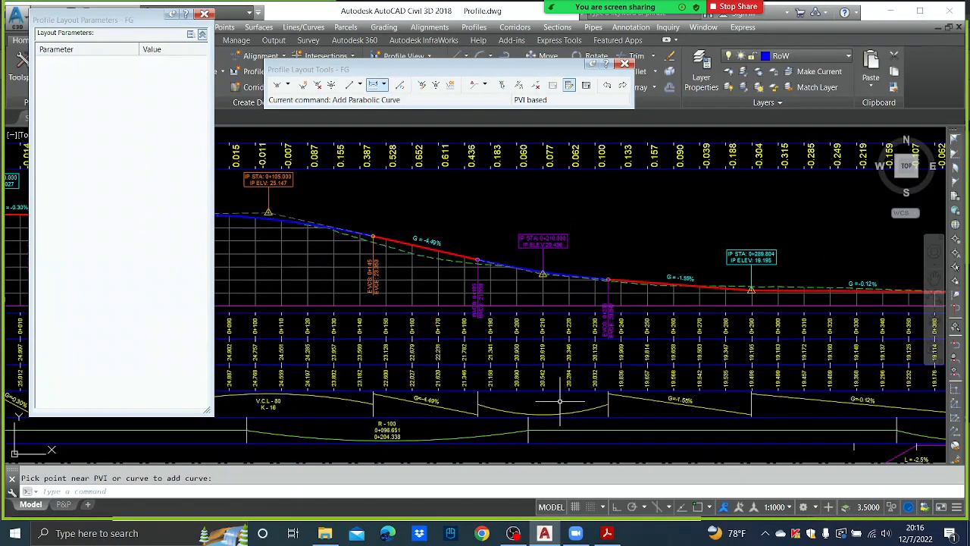
{"action": "middle_click_drag", "start_coordinate": [560, 400], "coordinate": [558, 357]}
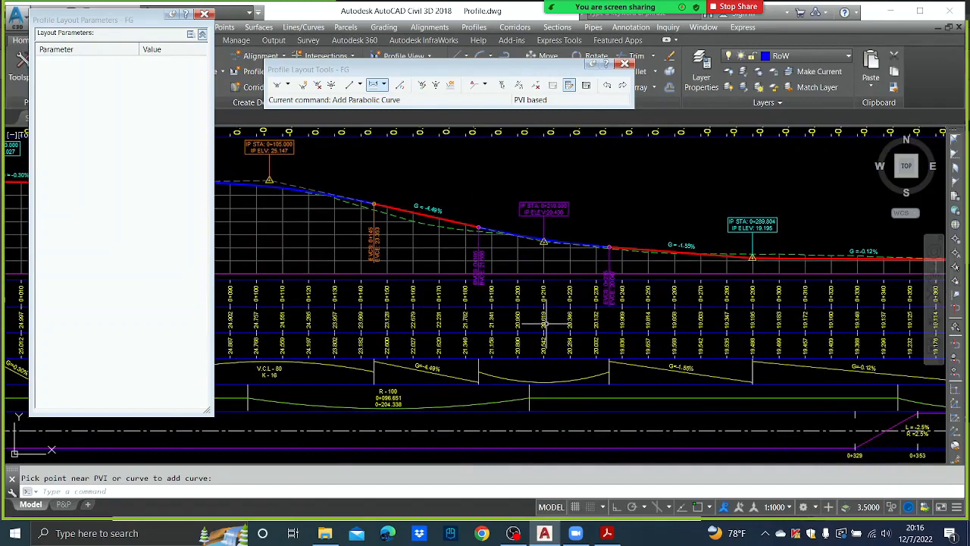
{"action": "left_click", "coordinate": [518, 260]}
{"action": "right_click", "coordinate": [516, 261]}
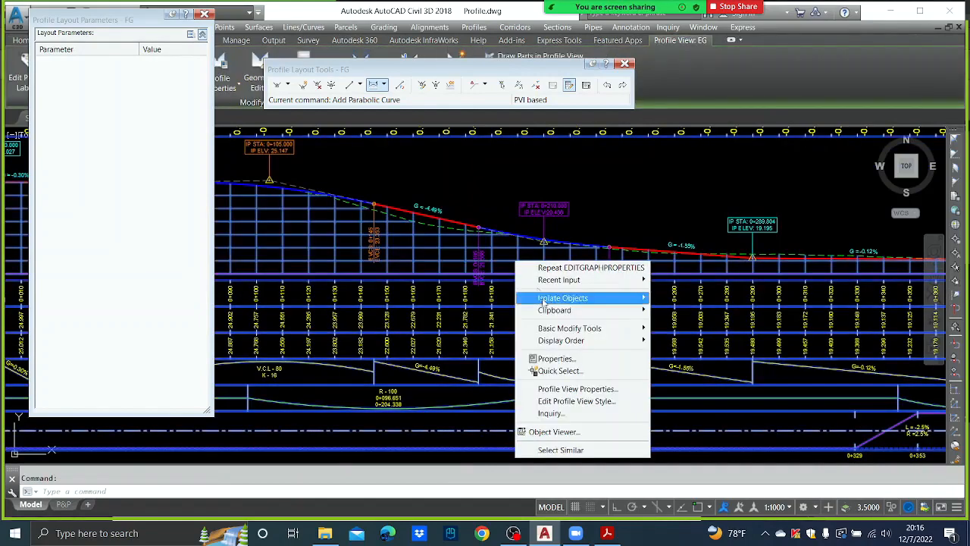
{"action": "left_click", "coordinate": [573, 388]}
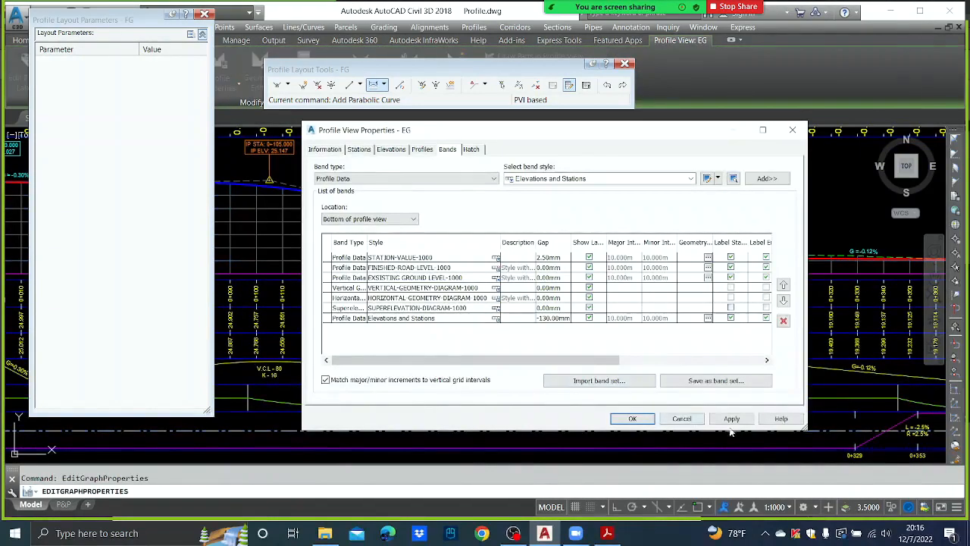
{"action": "left_click", "coordinate": [633, 419]}
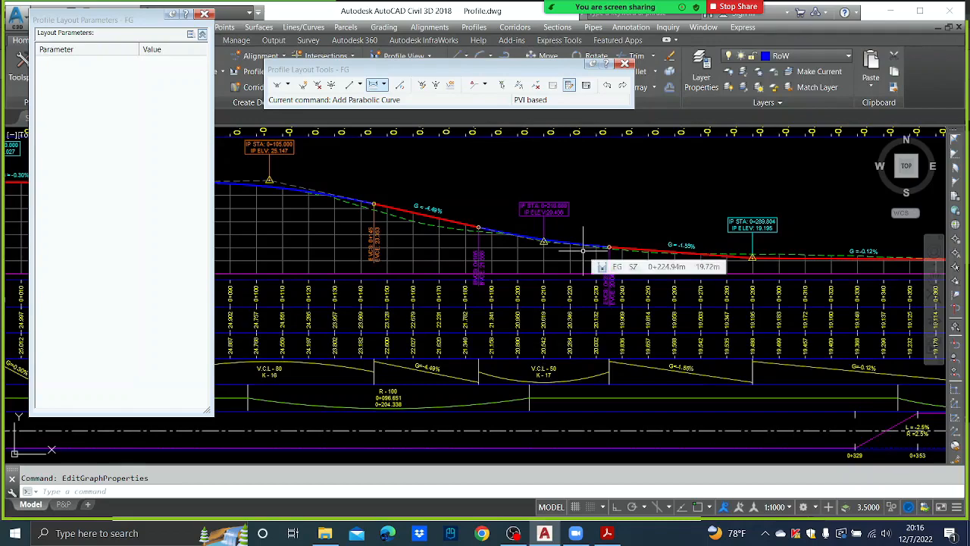
Delete the FG profile's PVIs at stations 0+289.804 and 0+374.501
{"action": "middle_click_drag", "start_coordinate": [715, 217], "coordinate": [559, 235]}
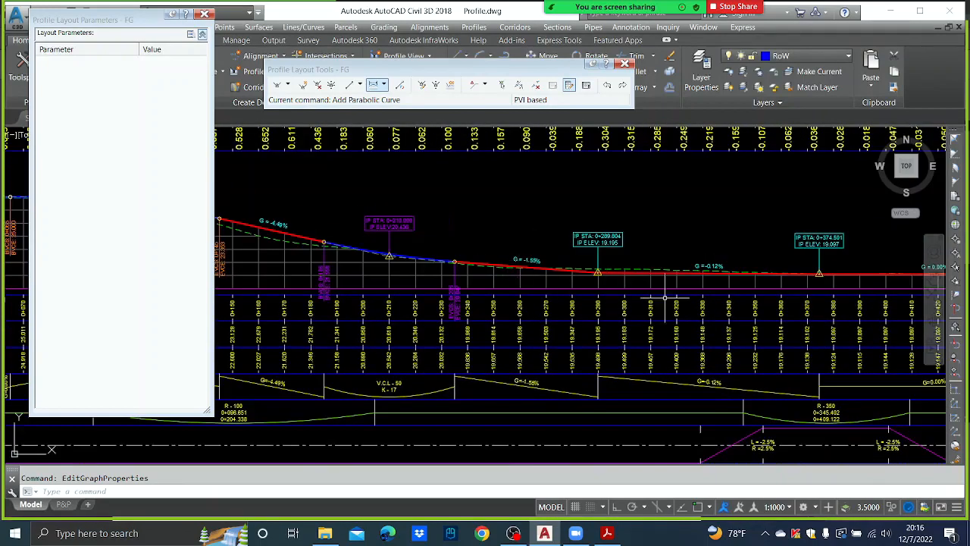
{"action": "left_click", "coordinate": [317, 84]}
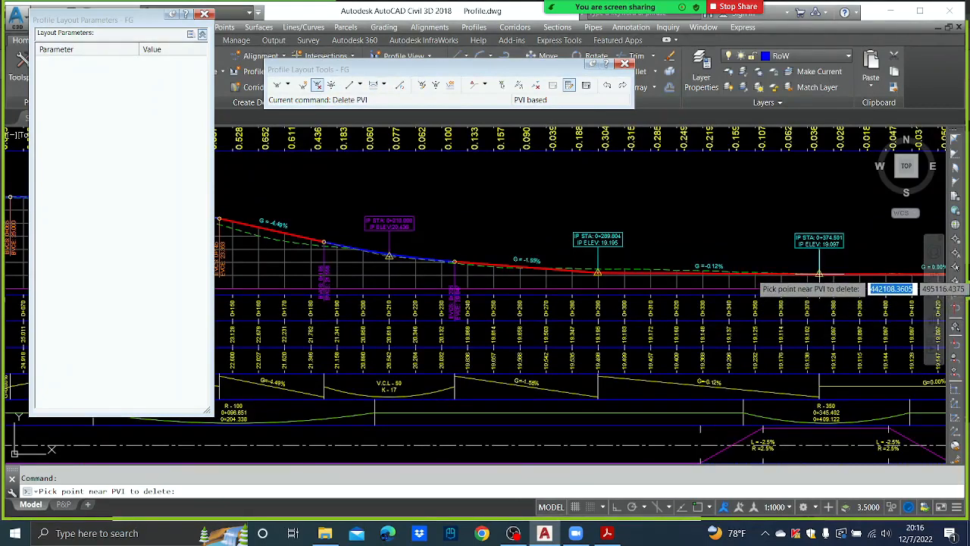
{"action": "left_click", "coordinate": [820, 273]}
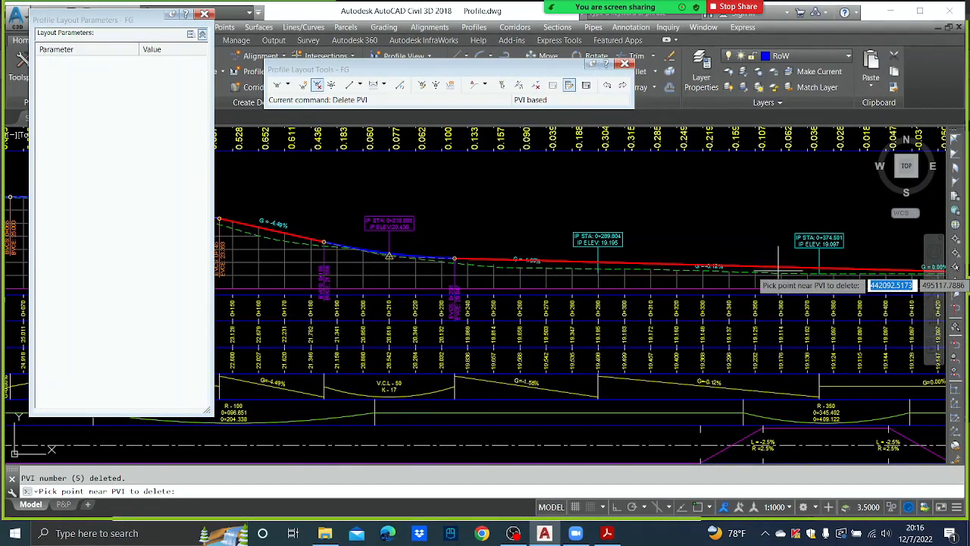
{"action": "key", "text": "Return"}
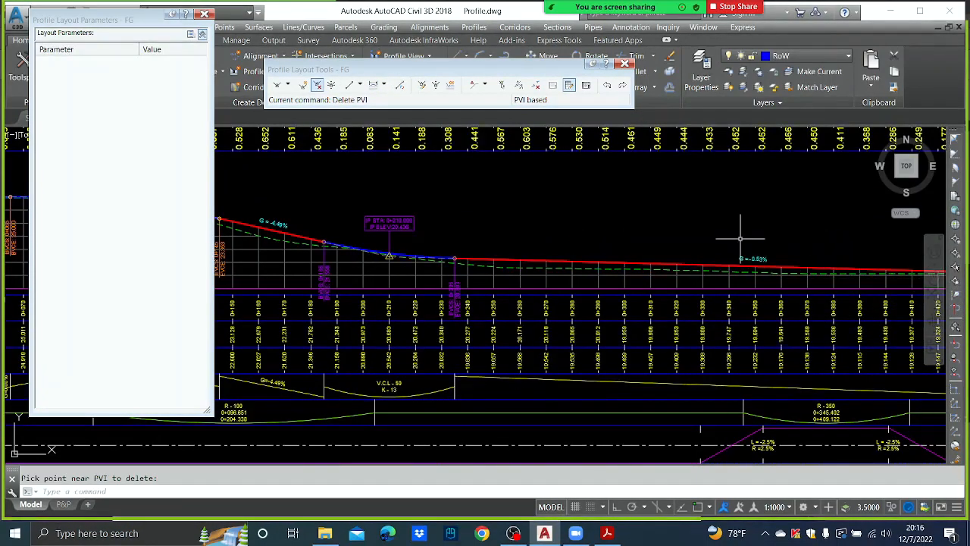
Insert two FG PVIs, at about station 0+279.46 with elevation 19.42 m and about station 0+359.86 with elevation 19.53 m
{"action": "left_click", "coordinate": [303, 84]}
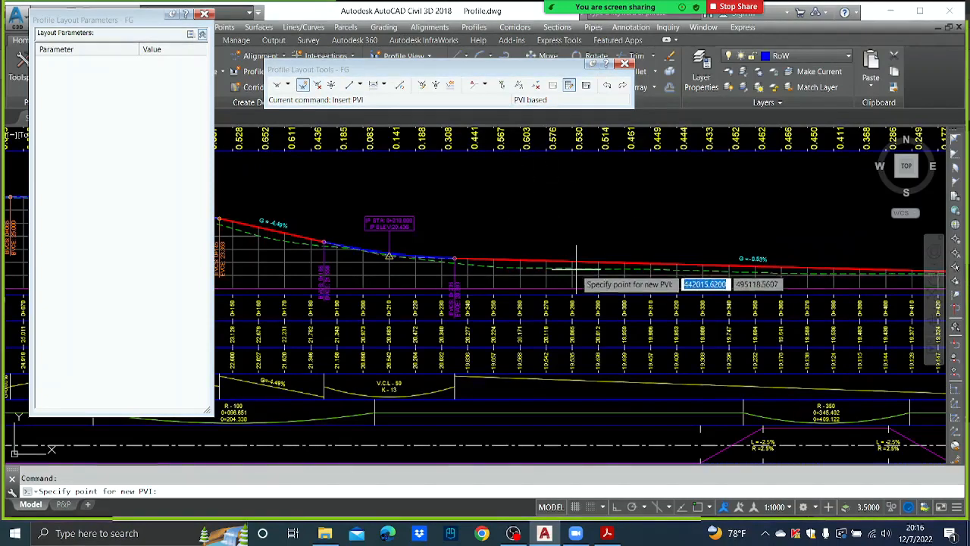
{"action": "left_click", "coordinate": [572, 268]}
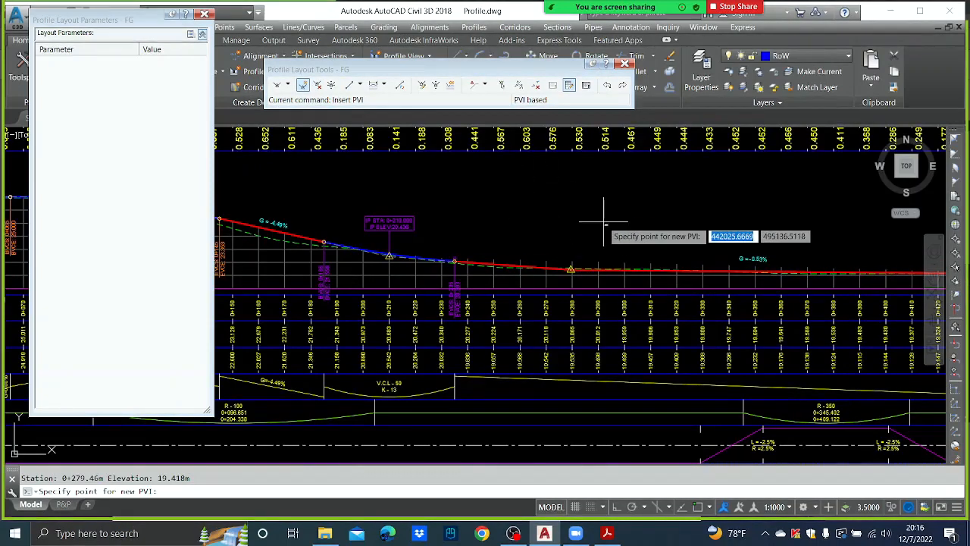
{"action": "key", "text": "Return"}
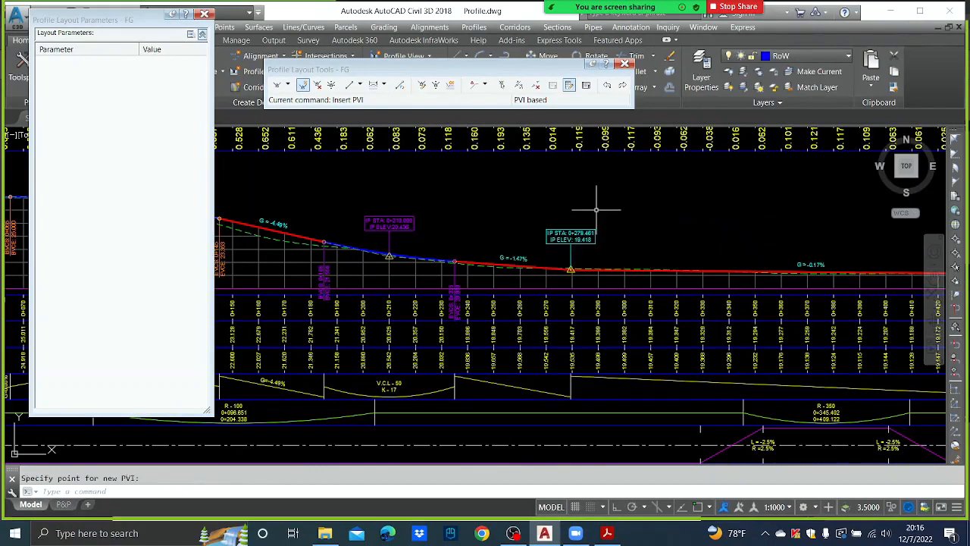
{"action": "middle_click_drag", "start_coordinate": [715, 227], "coordinate": [585, 220]}
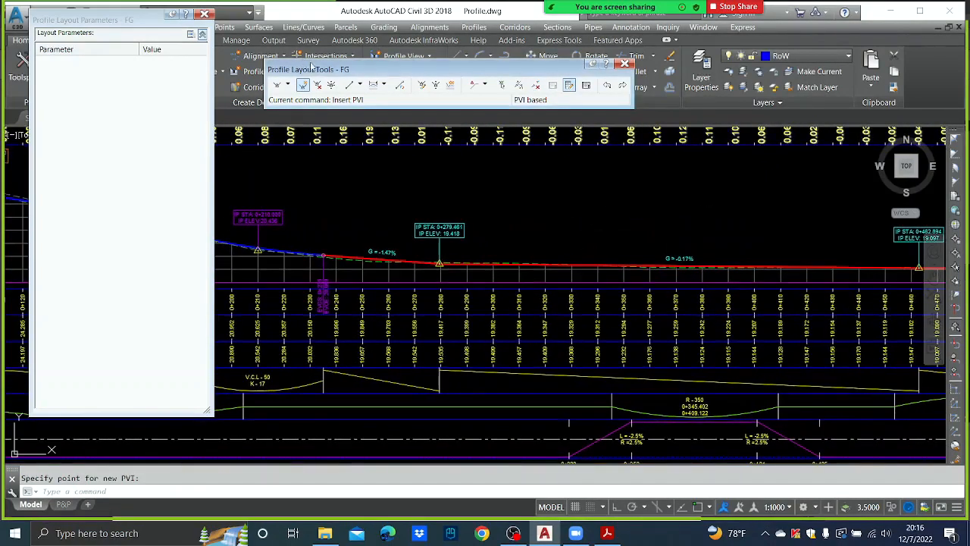
{"action": "left_click", "coordinate": [303, 86]}
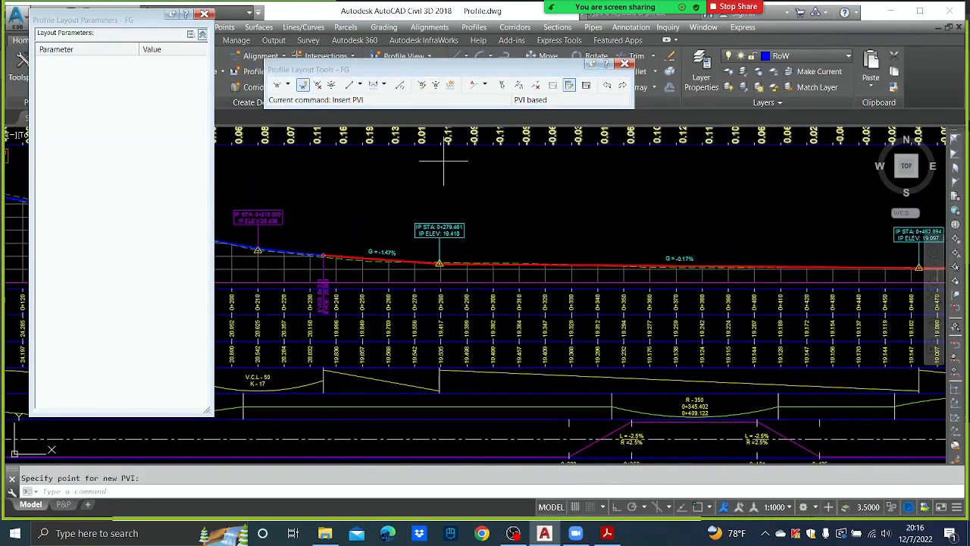
{"action": "left_click", "coordinate": [649, 265]}
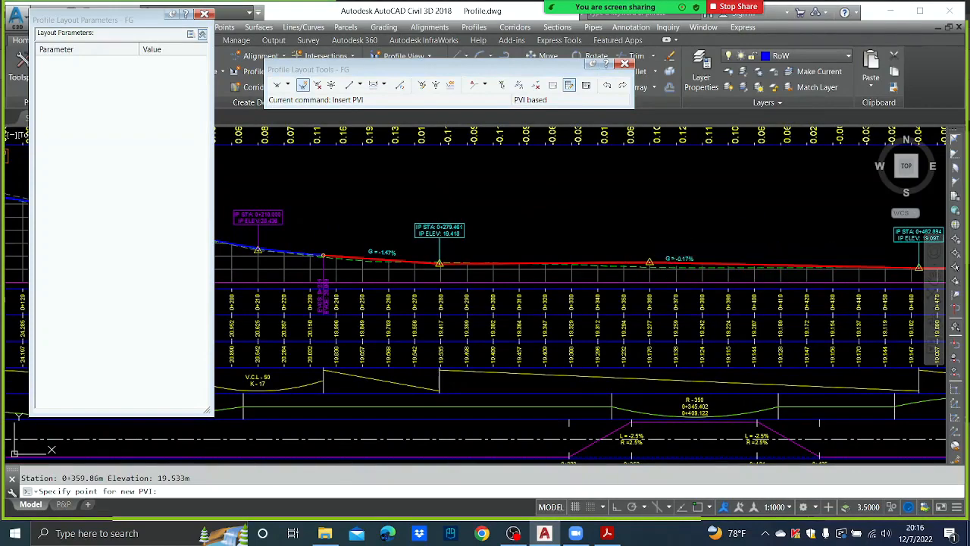
Set the Grade Out of the PVI at station 0+279.46 to 0.3%
{"action": "left_click", "coordinate": [502, 84]}
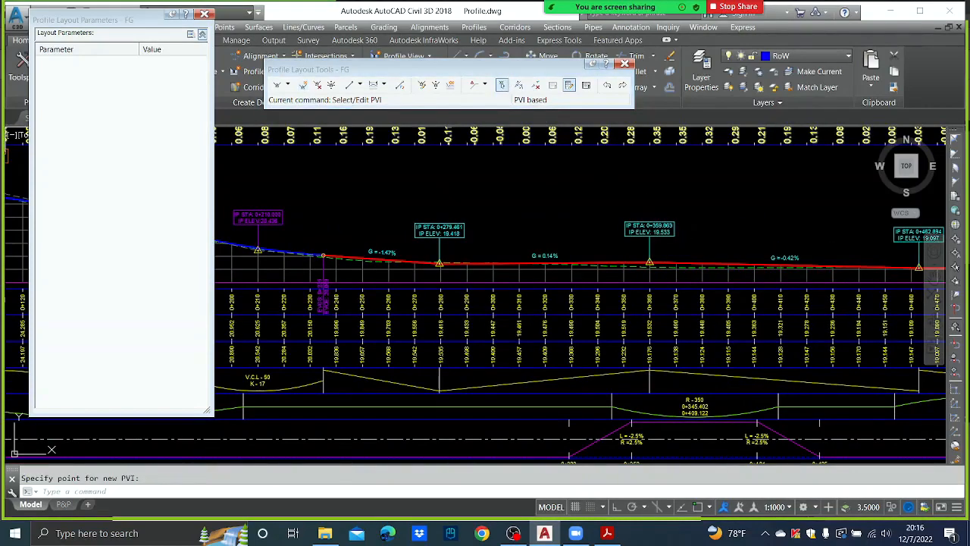
{"action": "left_click", "coordinate": [440, 266]}
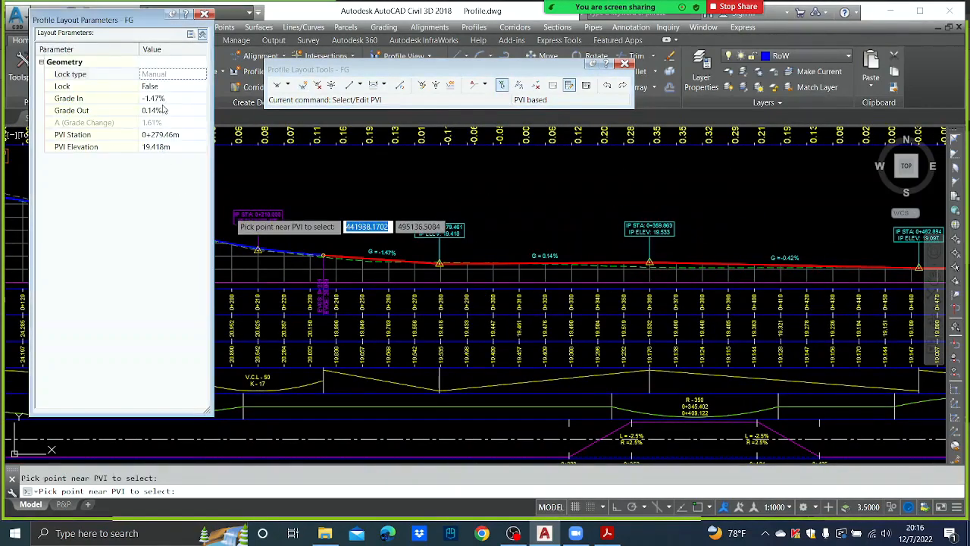
{"action": "type", "text": ".3"}
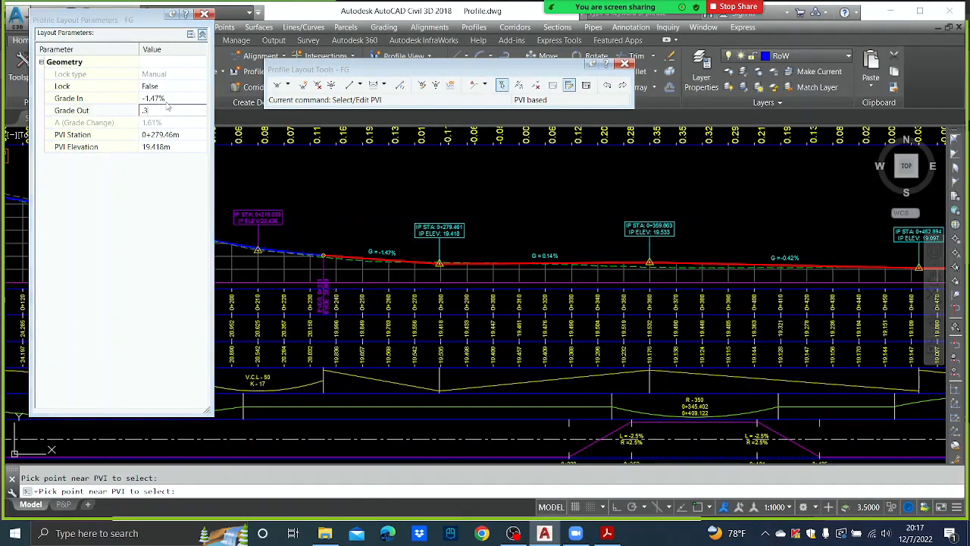
{"action": "right_click", "coordinate": [174, 102]}
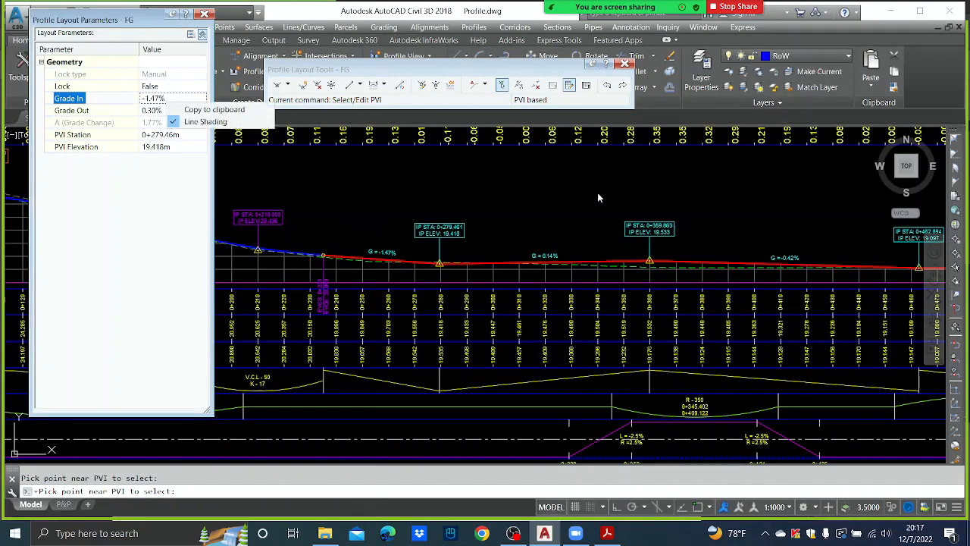
{"action": "key", "text": "Escape"}
{"action": "key", "text": "Escape"}
Move the PVI at station 0+462.894 back to about station 0+423.65 at an elevation of about 18.99 m
{"action": "middle_click_drag", "start_coordinate": [655, 216], "coordinate": [530, 213]}
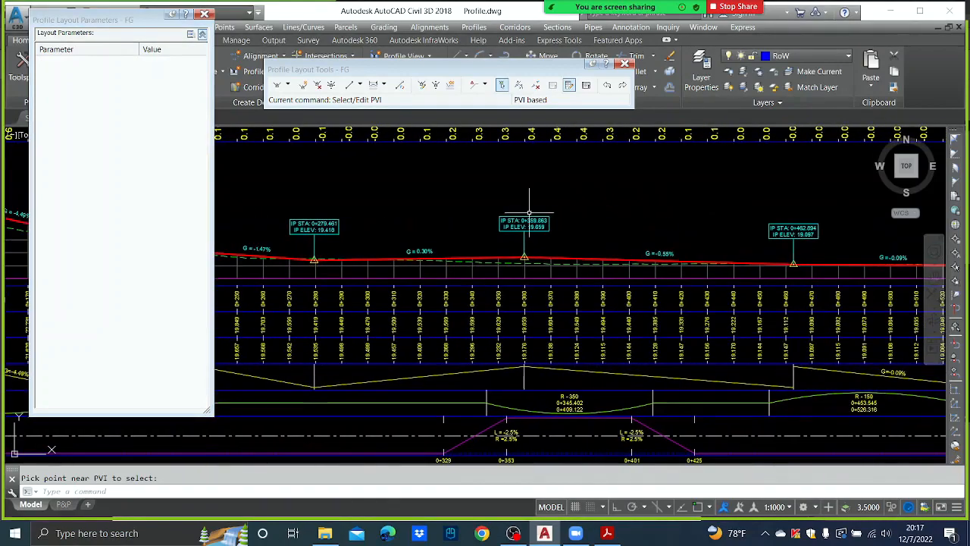
{"action": "left_click", "coordinate": [501, 84]}
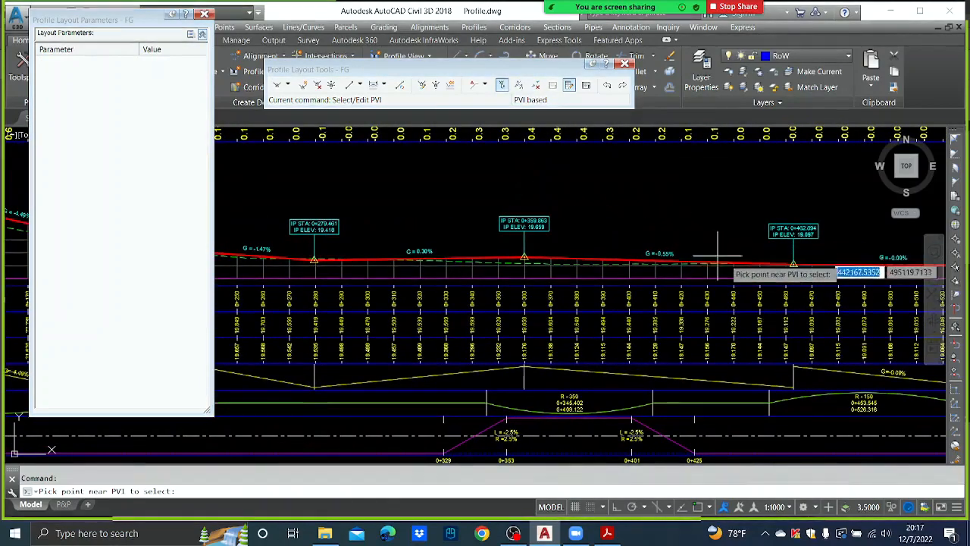
{"action": "left_click", "coordinate": [330, 84]}
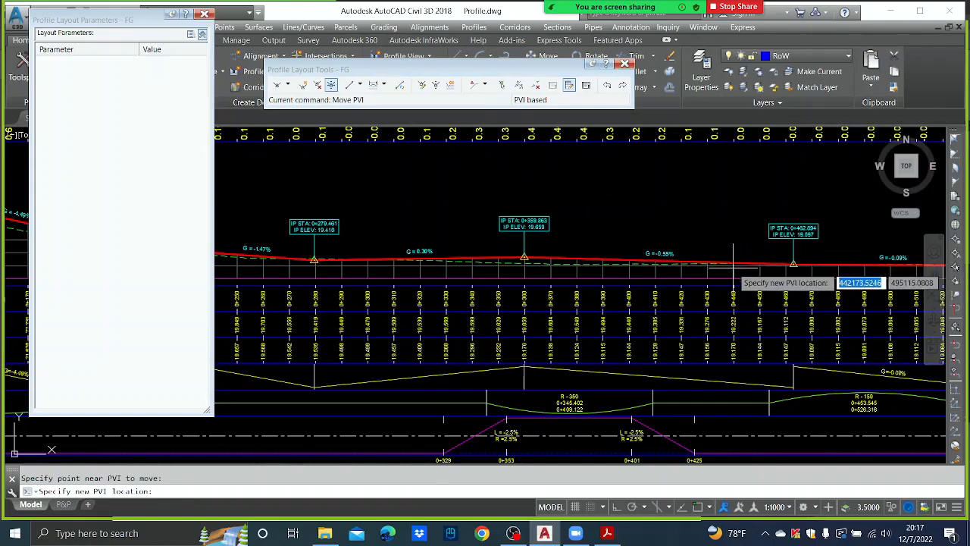
{"action": "left_click", "coordinate": [759, 266]}
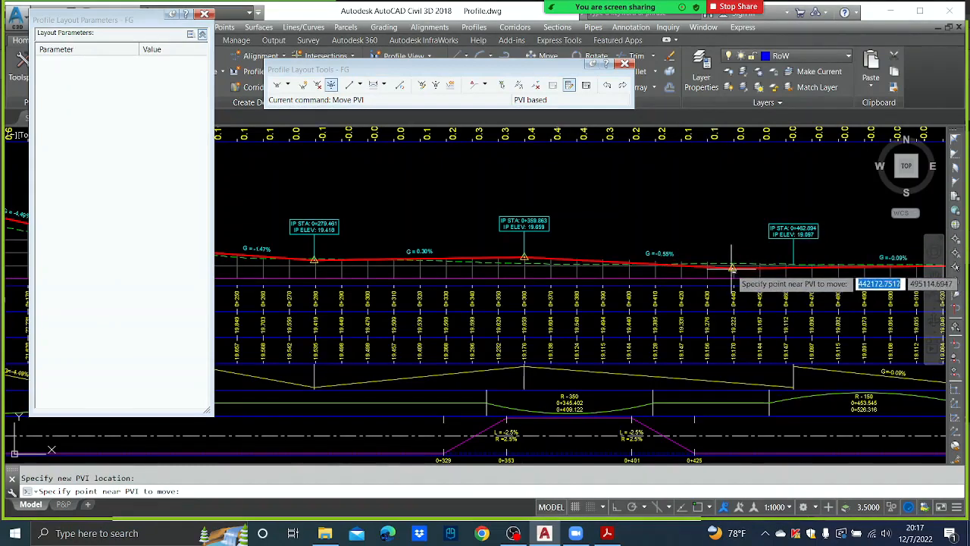
{"action": "left_click", "coordinate": [729, 269]}
{"action": "left_click", "coordinate": [712, 267]}
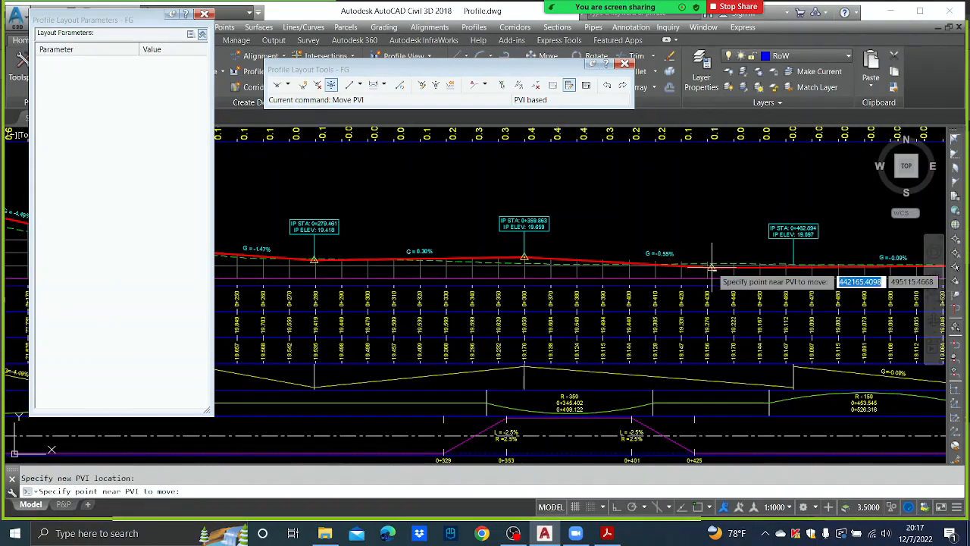
{"action": "left_click", "coordinate": [691, 267]}
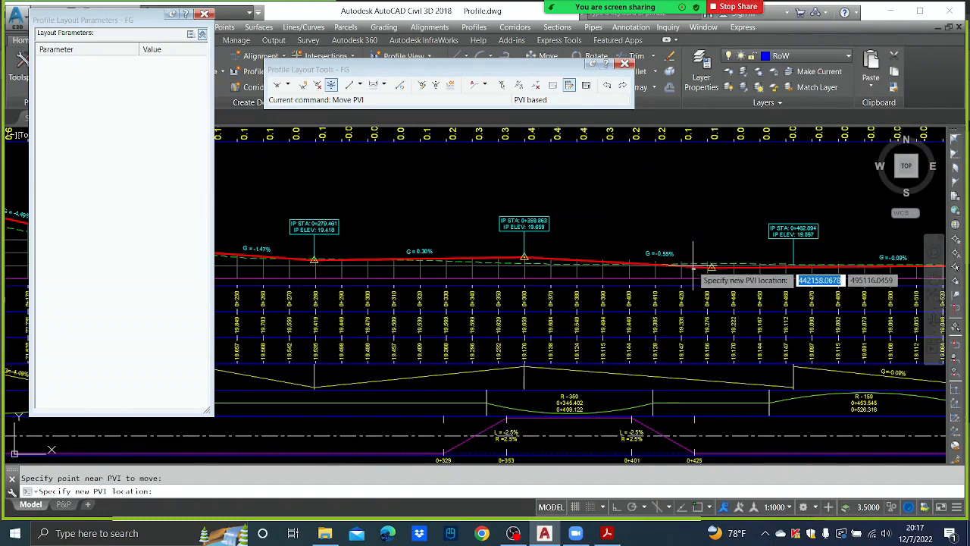
{"action": "left_click", "coordinate": [691, 265]}
{"action": "key", "text": "Escape"}
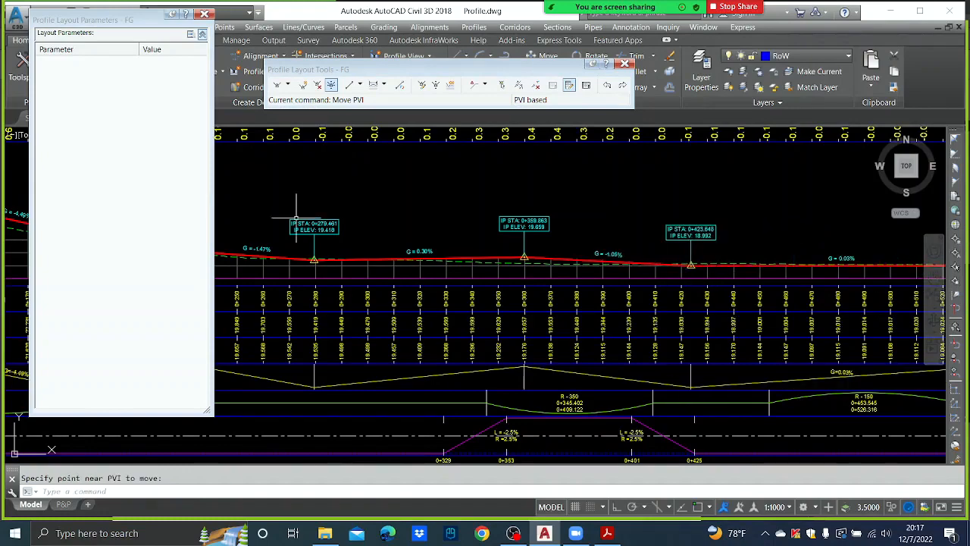
Set the station of the FG PVI at 0+279.461 to 0+280.00
{"action": "middle_click_drag", "start_coordinate": [289, 214], "coordinate": [546, 205]}
{"action": "scroll", "coordinate": [584, 261], "scroll_direction": "up", "scroll_amount": 2}
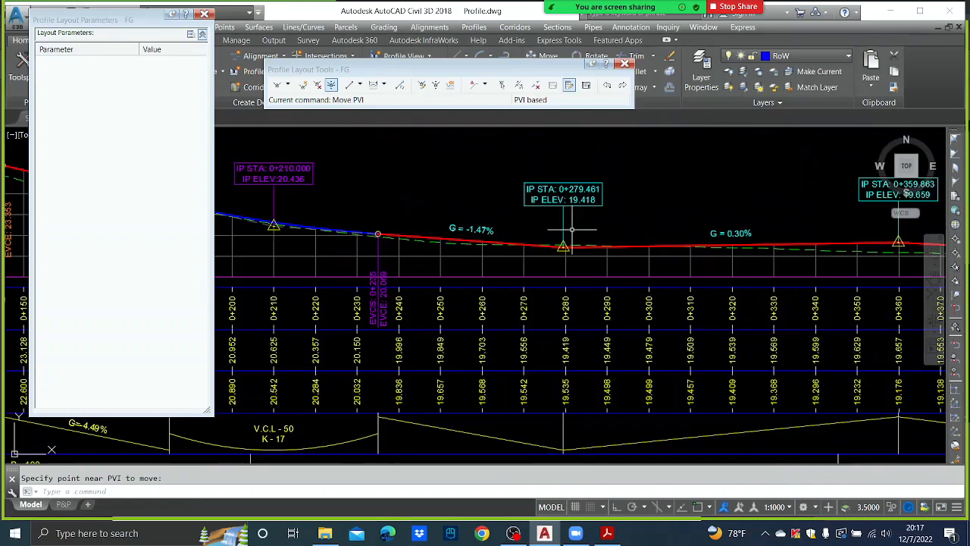
{"action": "left_click", "coordinate": [503, 86]}
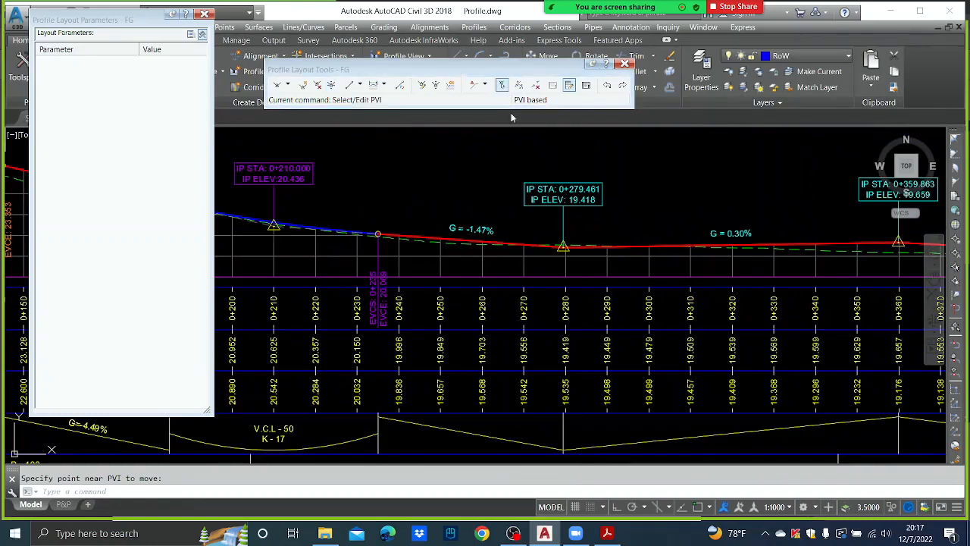
{"action": "left_click", "coordinate": [565, 244]}
{"action": "left_click", "coordinate": [179, 135]}
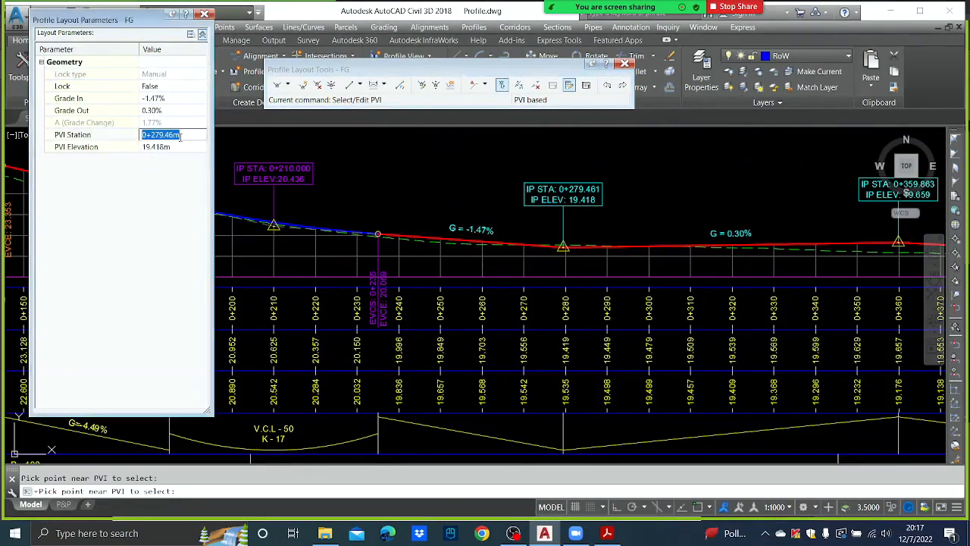
{"action": "key", "text": "Return"}
{"action": "right_click", "coordinate": [182, 139]}
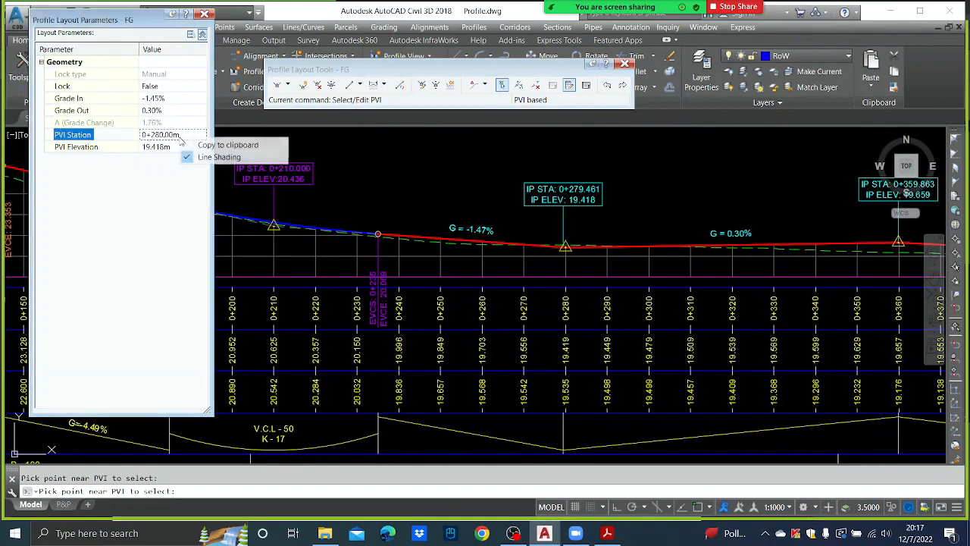
{"action": "left_click", "coordinate": [674, 245]}
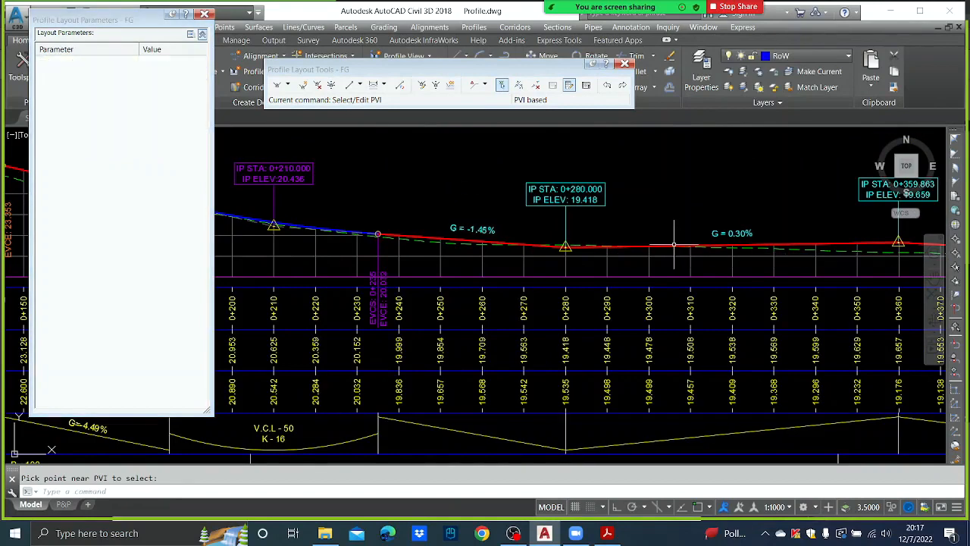
Add a 50 m long parabolic vertical curve at the FG PVI at station 0+280
{"action": "left_click", "coordinate": [373, 84]}
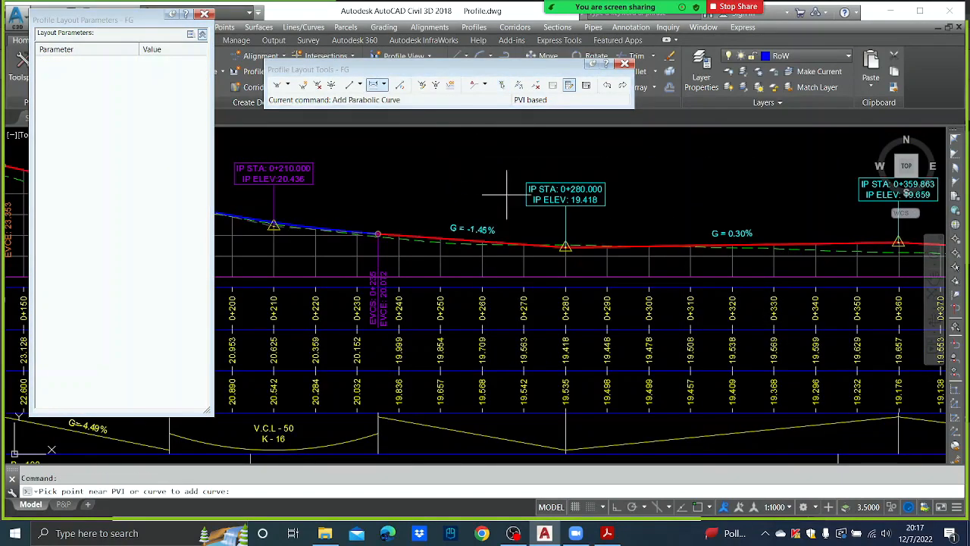
{"action": "left_click", "coordinate": [566, 247]}
{"action": "type", "text": "50"}
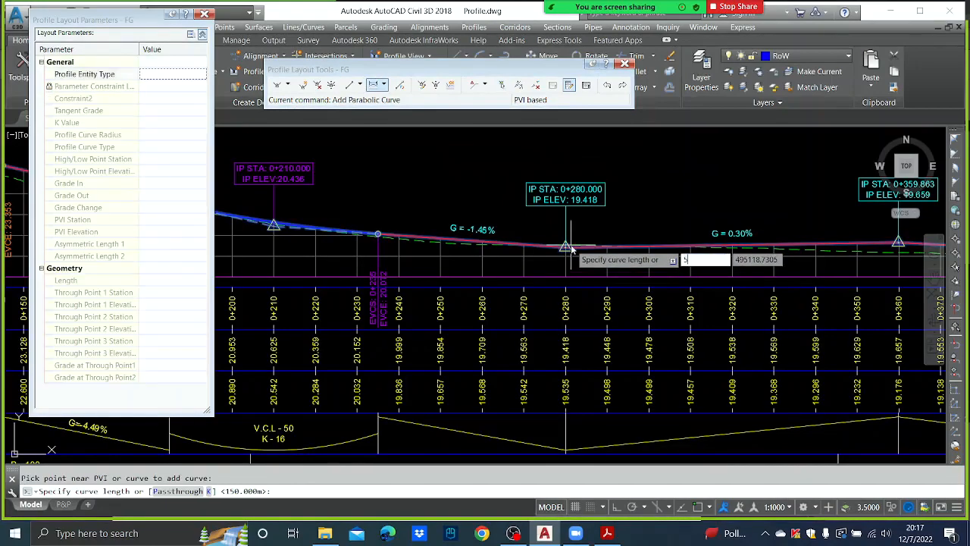
{"action": "key", "text": "Return"}
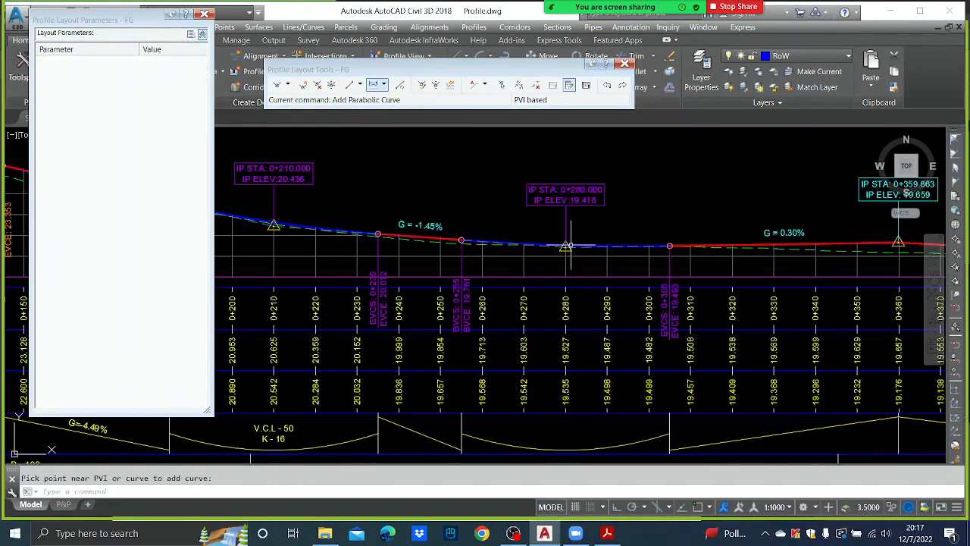
{"action": "key", "text": "Escape"}
Reapply the EG profile view's properties to refresh the vertical geometry band
{"action": "left_click", "coordinate": [518, 257]}
{"action": "right_click", "coordinate": [518, 258]}
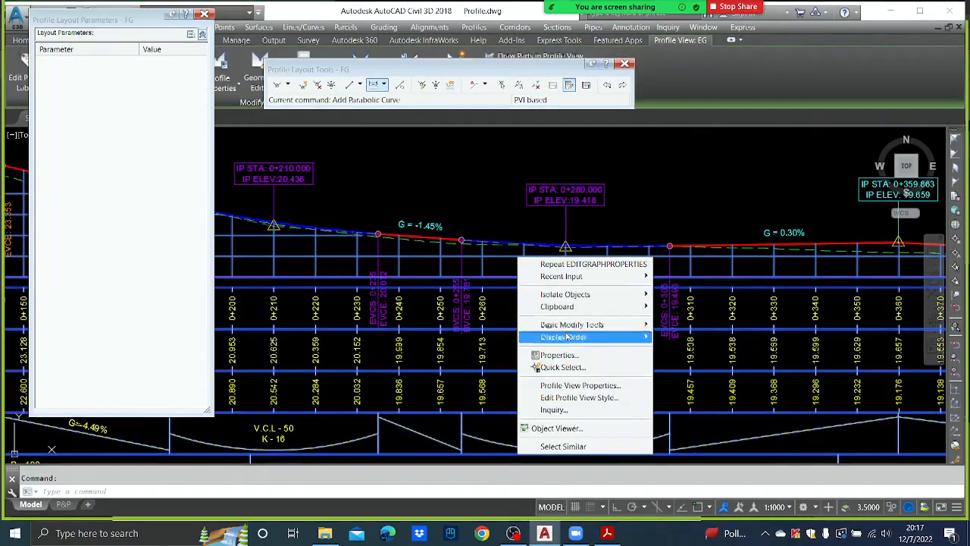
{"action": "left_click", "coordinate": [580, 385]}
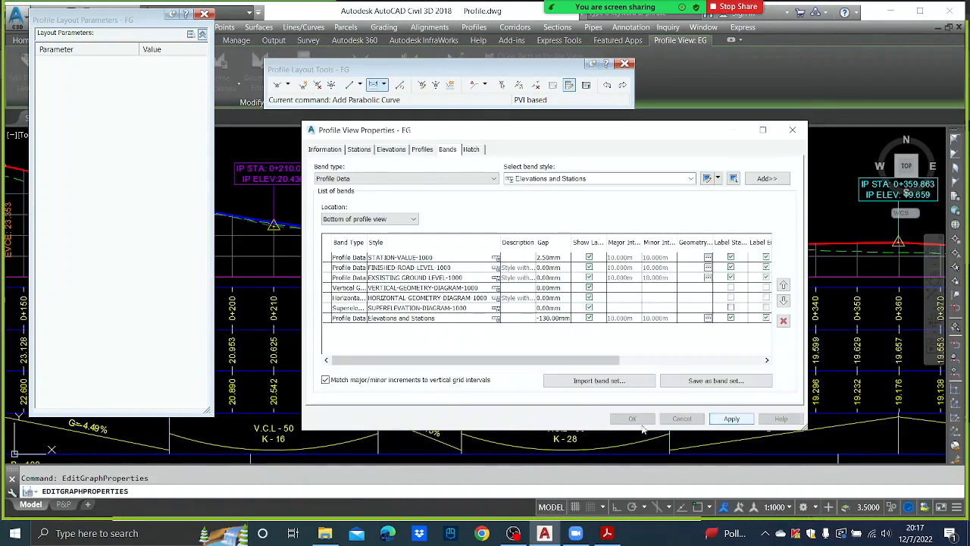
{"action": "left_click", "coordinate": [637, 420]}
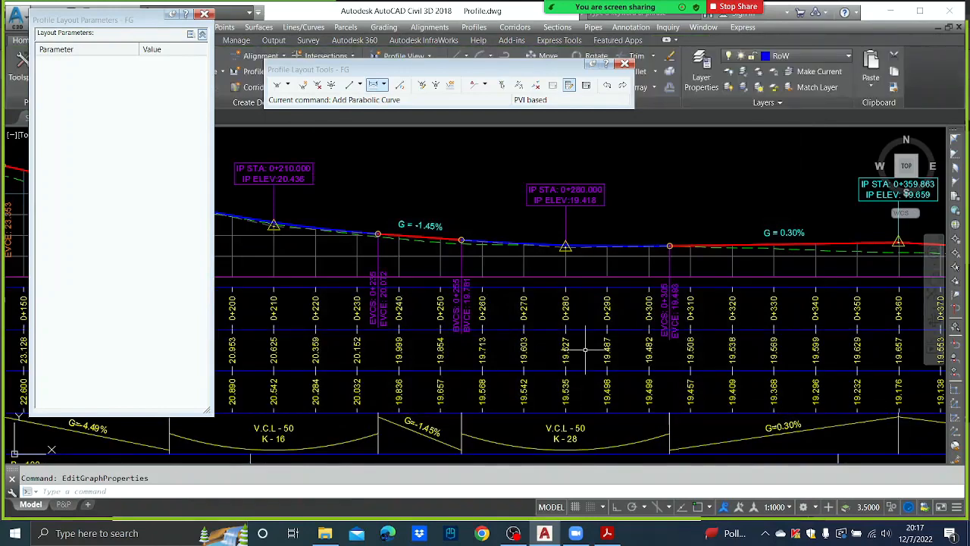
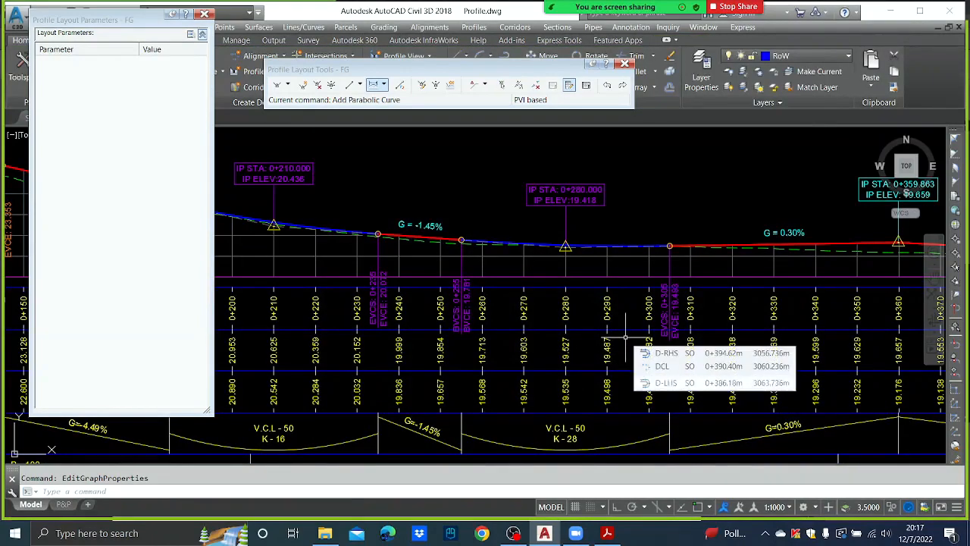
Set the station of the FG PVI at 0+359.863 to 360
{"action": "middle_click_drag", "start_coordinate": [683, 282], "coordinate": [441, 293]}
{"action": "middle_click_drag", "start_coordinate": [781, 272], "coordinate": [625, 273]}
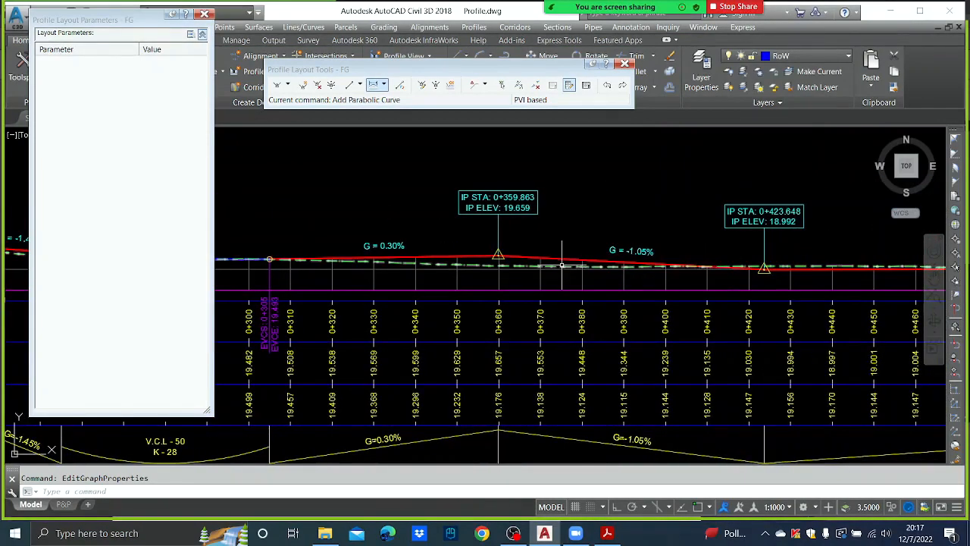
{"action": "left_click", "coordinate": [374, 85]}
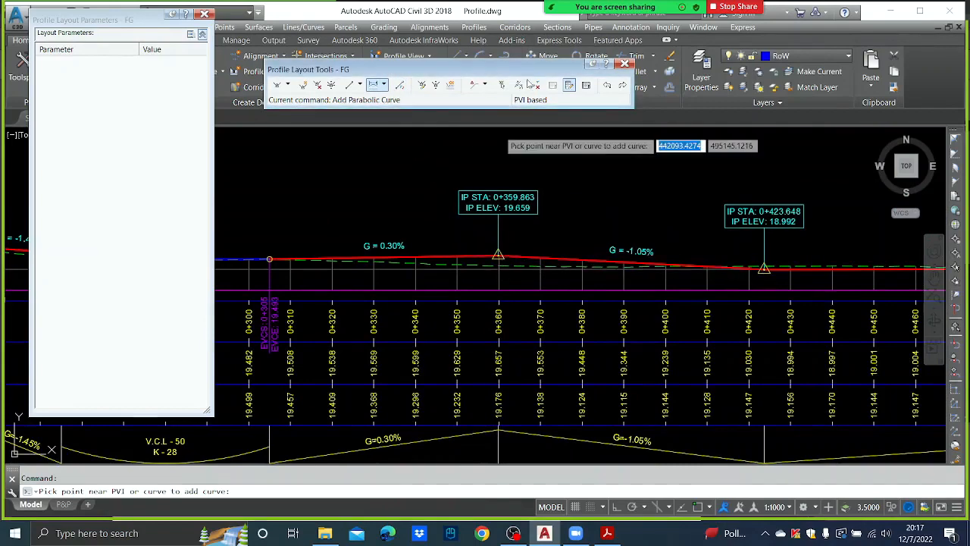
{"action": "left_click", "coordinate": [502, 86]}
{"action": "left_click", "coordinate": [498, 256]}
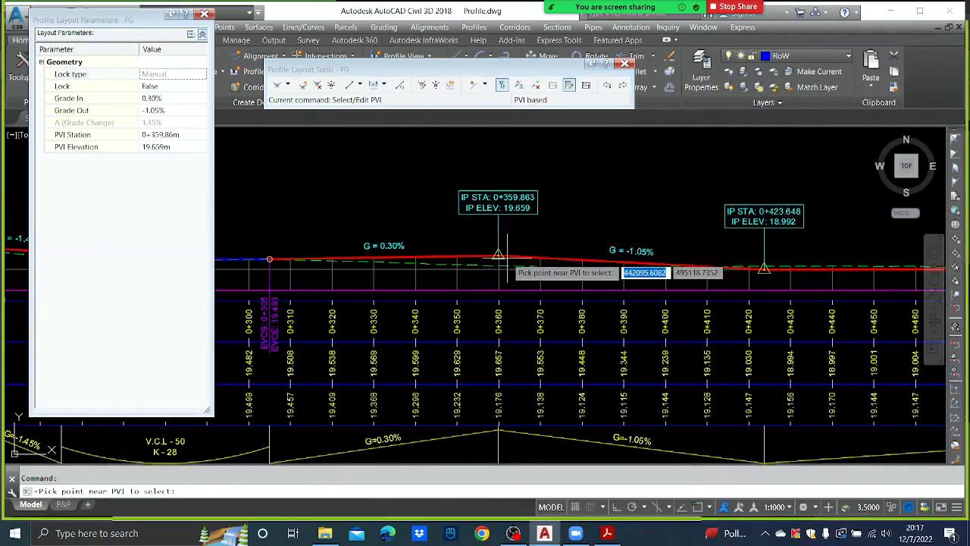
{"action": "left_click", "coordinate": [163, 134]}
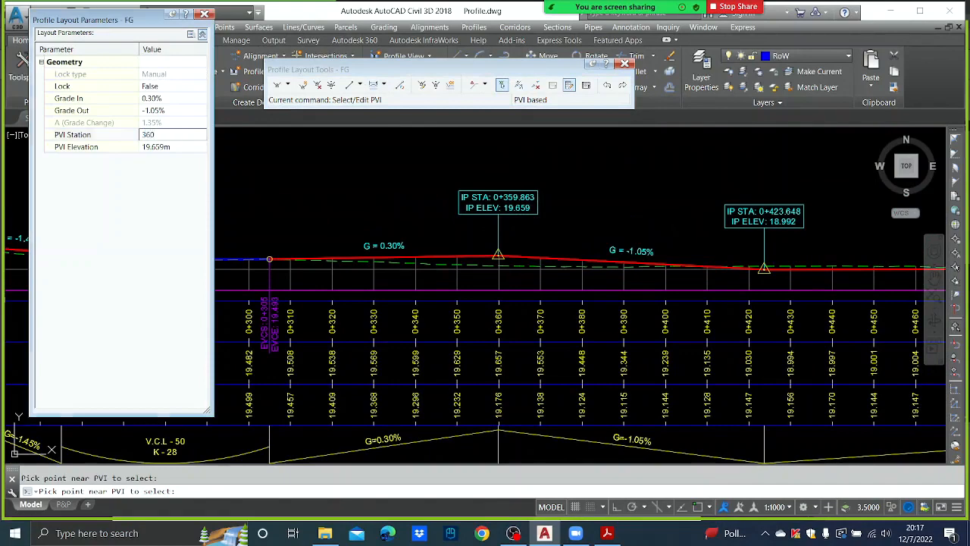
{"action": "type", "text": "360"}
{"action": "key", "text": "Return"}
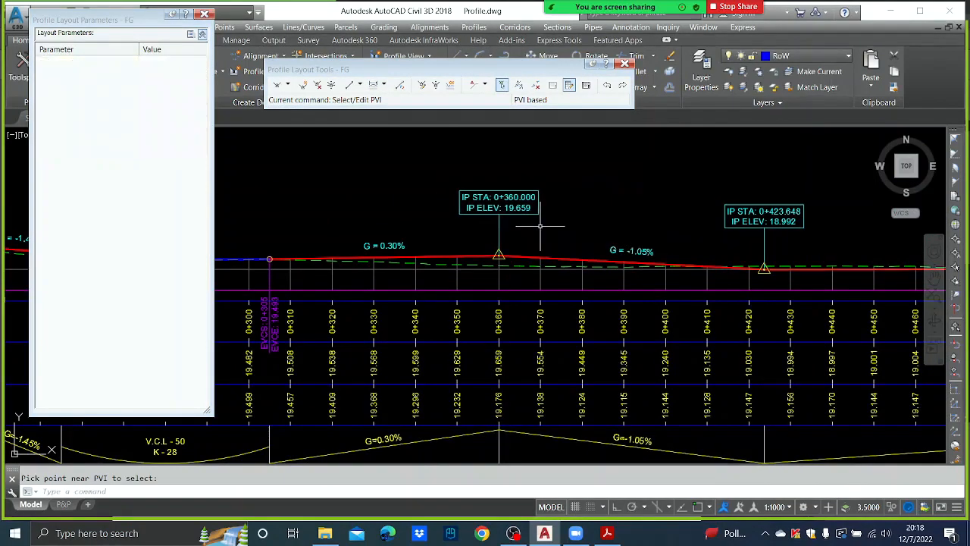
Add a 50 m long parabolic vertical curve at the FG PVI at station 0+360
{"action": "left_click", "coordinate": [374, 84]}
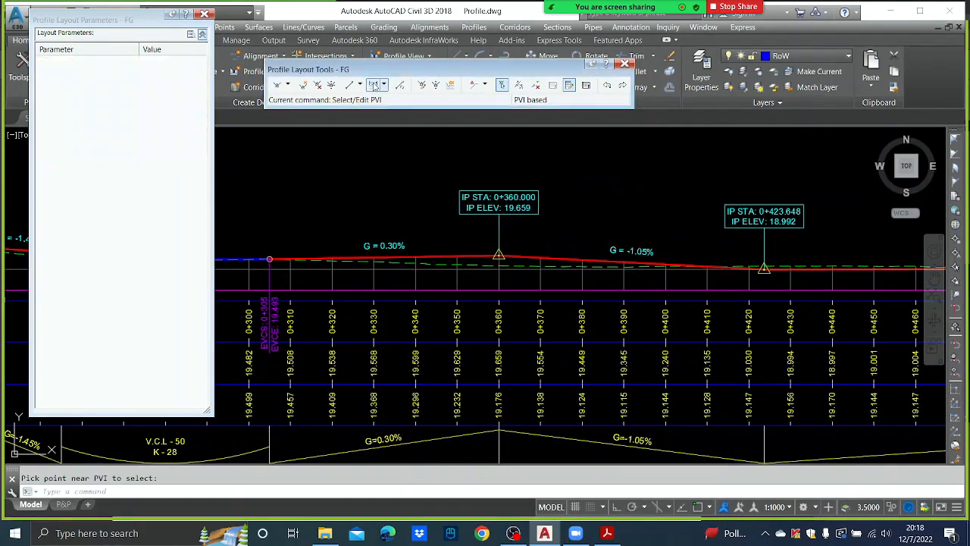
{"action": "left_click", "coordinate": [498, 256]}
{"action": "type", "text": "50"}
{"action": "key", "text": "Return"}
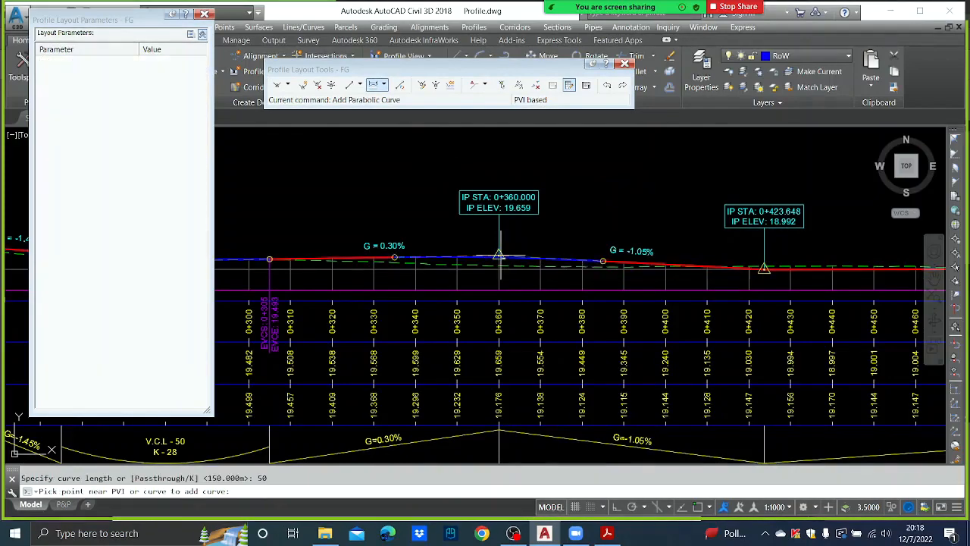
Move the FG PVI at station 0+423.648 to about station 0+430.12 at an elevation of about 18.88 m
{"action": "scroll", "coordinate": [531, 275], "scroll_direction": "down", "scroll_amount": 2}
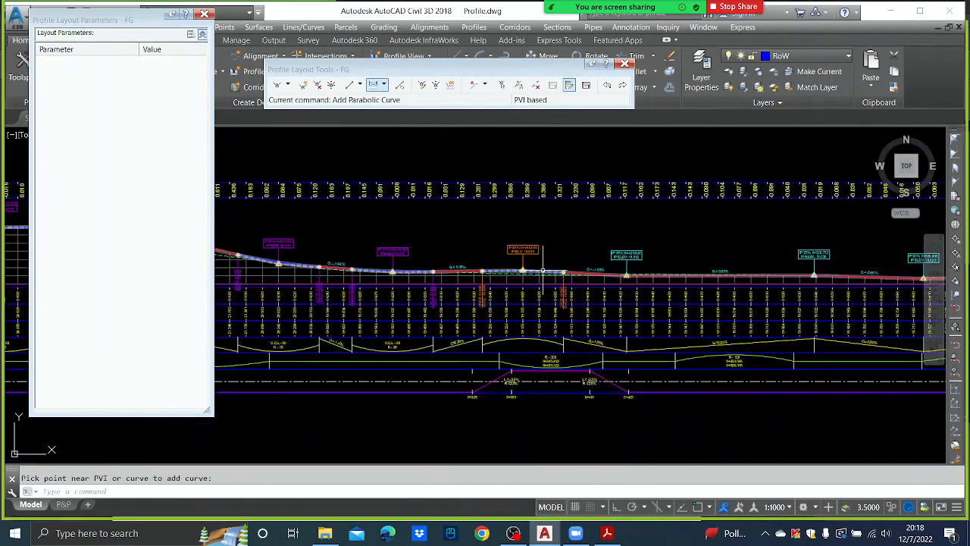
{"action": "scroll", "coordinate": [521, 271], "scroll_direction": "up", "scroll_amount": 2}
{"action": "scroll", "coordinate": [520, 272], "scroll_direction": "down", "scroll_amount": 2}
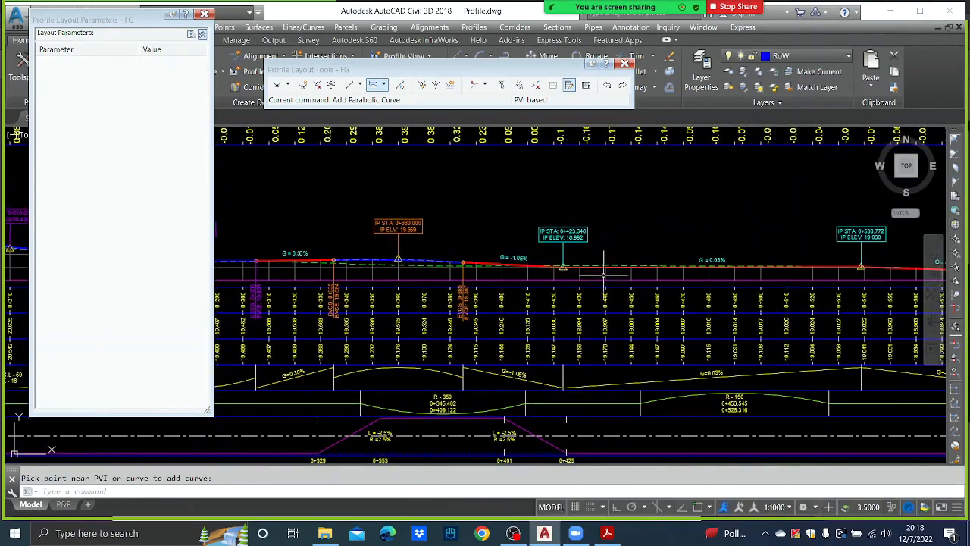
{"action": "scroll", "coordinate": [623, 271], "scroll_direction": "up", "scroll_amount": 2}
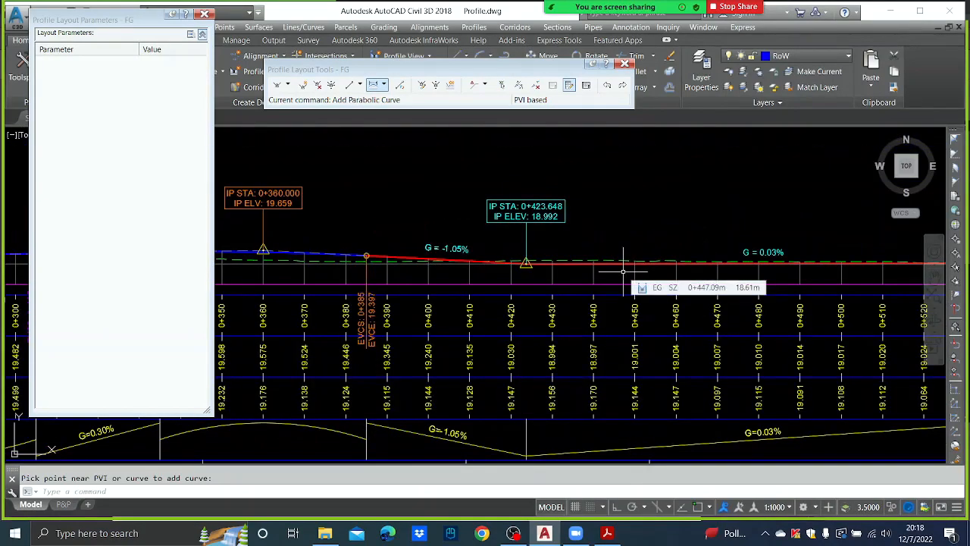
{"action": "middle_click_drag", "start_coordinate": [647, 221], "coordinate": [595, 237]}
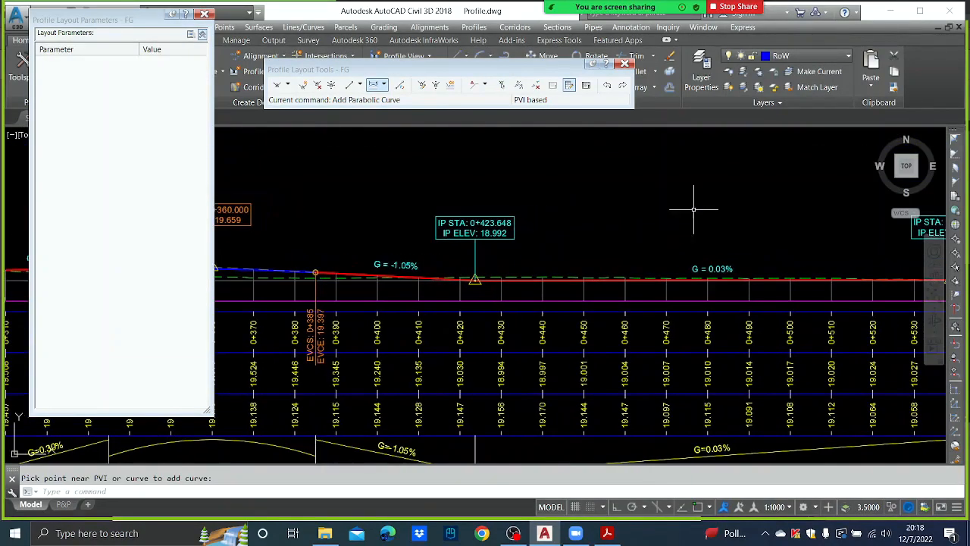
{"action": "middle_click_drag", "start_coordinate": [680, 214], "coordinate": [506, 226]}
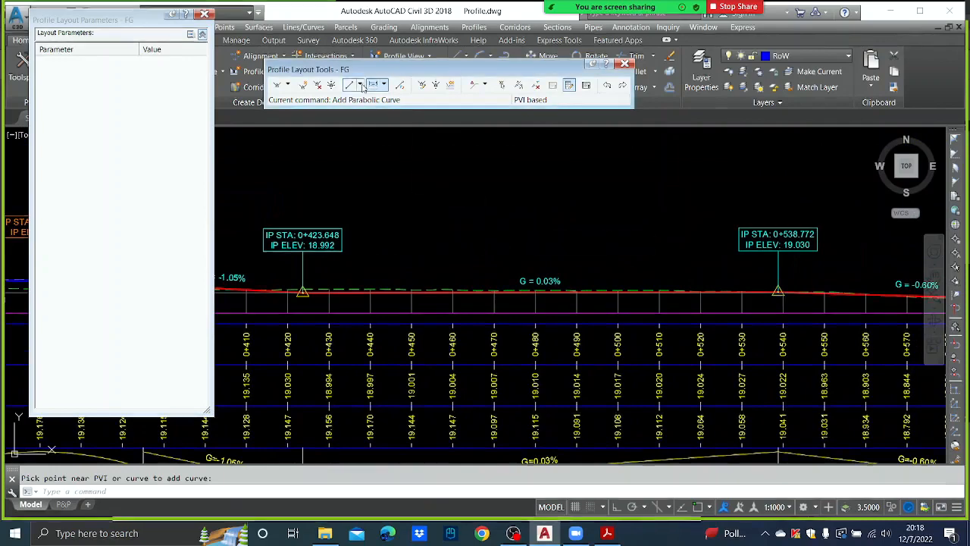
{"action": "left_click", "coordinate": [330, 84]}
{"action": "left_click", "coordinate": [305, 292]}
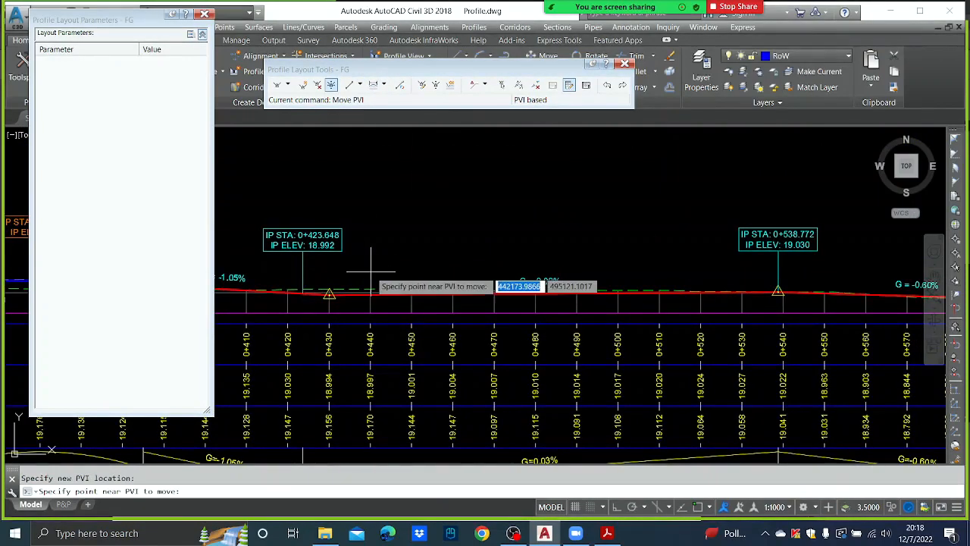
{"action": "left_click", "coordinate": [329, 294]}
Insert an FG PVI at about station 0+483.44 with an elevation of about 19.22 m
{"action": "left_click", "coordinate": [303, 84]}
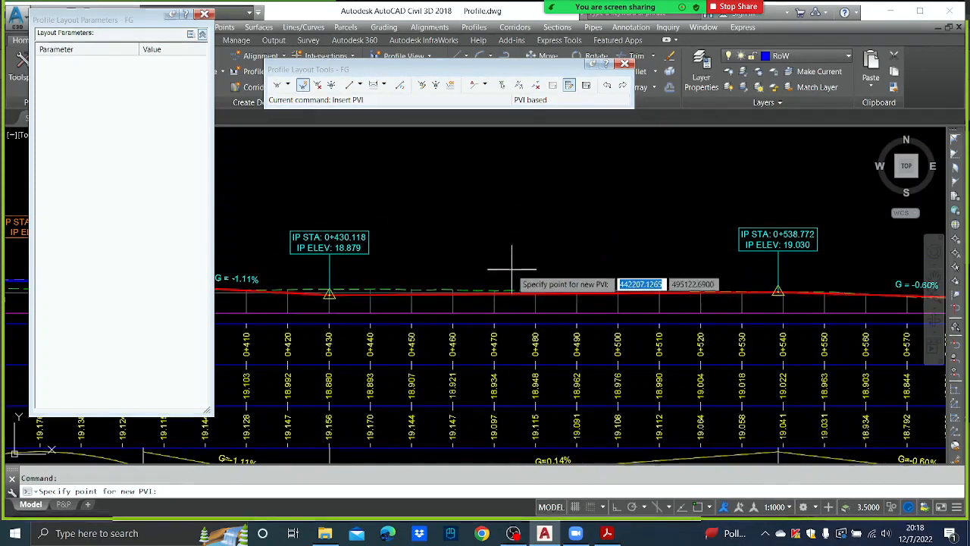
{"action": "left_click", "coordinate": [550, 291]}
{"action": "middle_click_drag", "start_coordinate": [347, 244], "coordinate": [508, 233]}
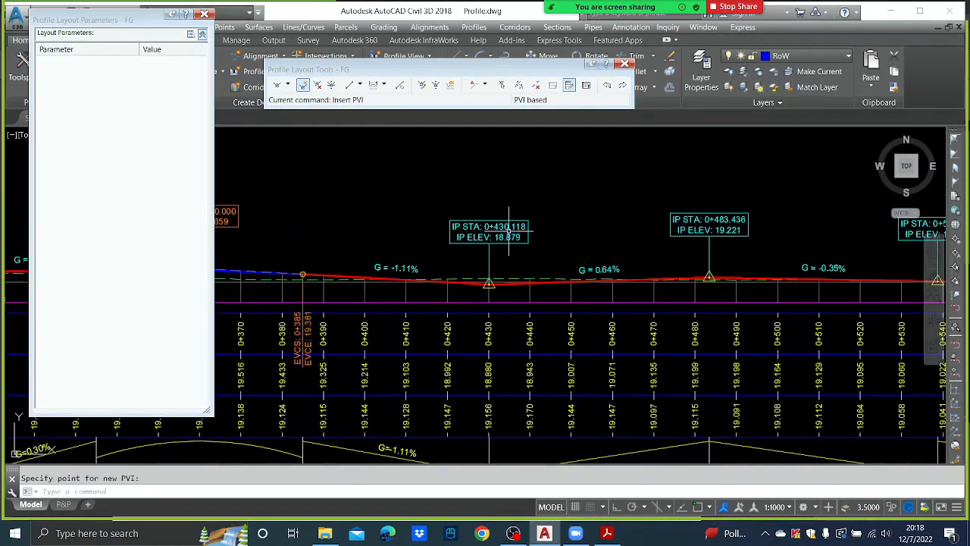
Set the station of the FG PVI at 0+430.118 to 430
{"action": "scroll", "coordinate": [485, 262], "scroll_direction": "down", "scroll_amount": 2}
{"action": "scroll", "coordinate": [459, 250], "scroll_direction": "up", "scroll_amount": 4}
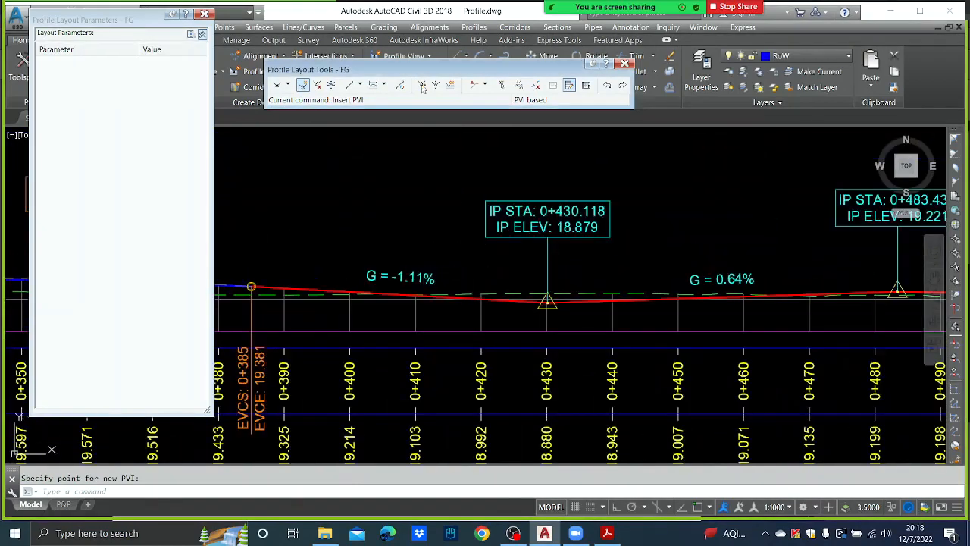
{"action": "left_click", "coordinate": [373, 85]}
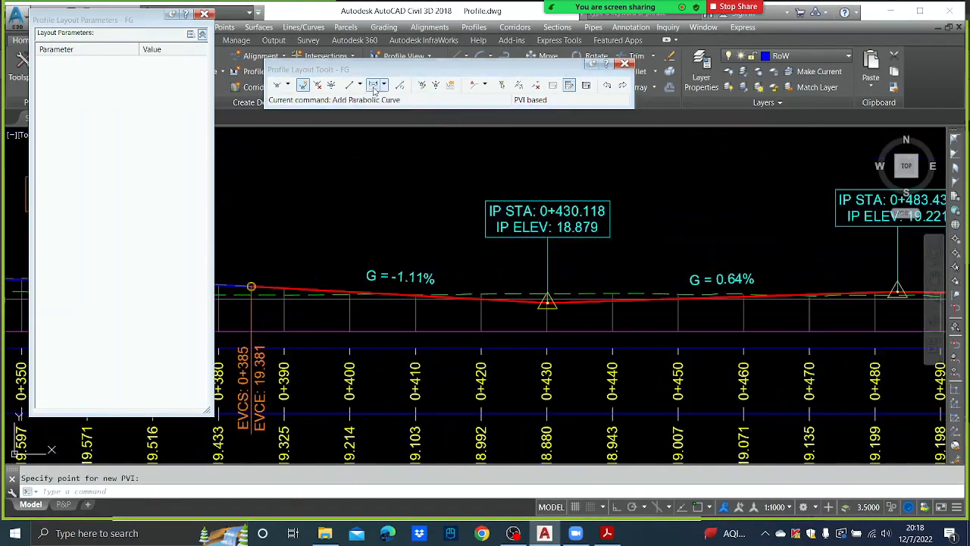
{"action": "left_click", "coordinate": [501, 85]}
{"action": "left_click", "coordinate": [548, 303]}
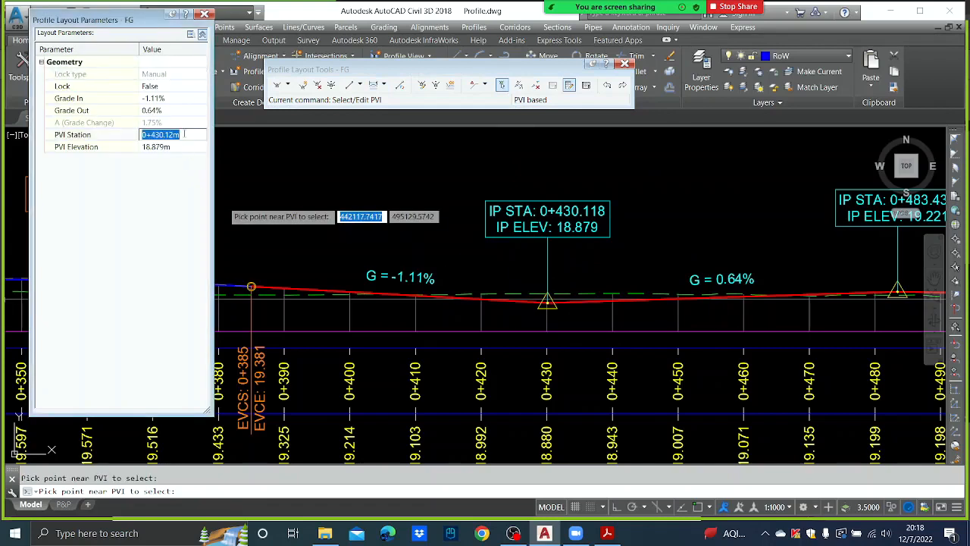
{"action": "type", "text": "430"}
{"action": "key", "text": "Return"}
{"action": "right_click", "coordinate": [185, 136]}
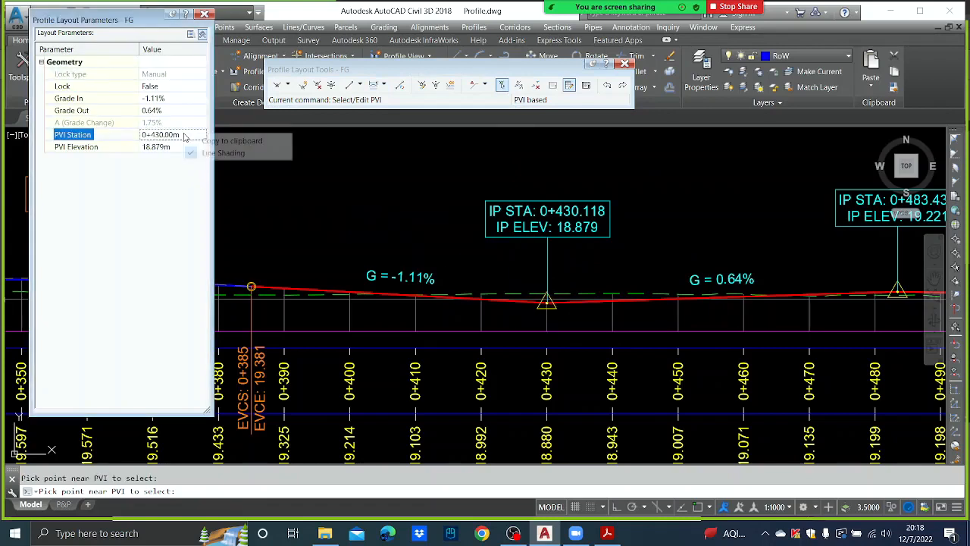
{"action": "right_click", "coordinate": [479, 239]}
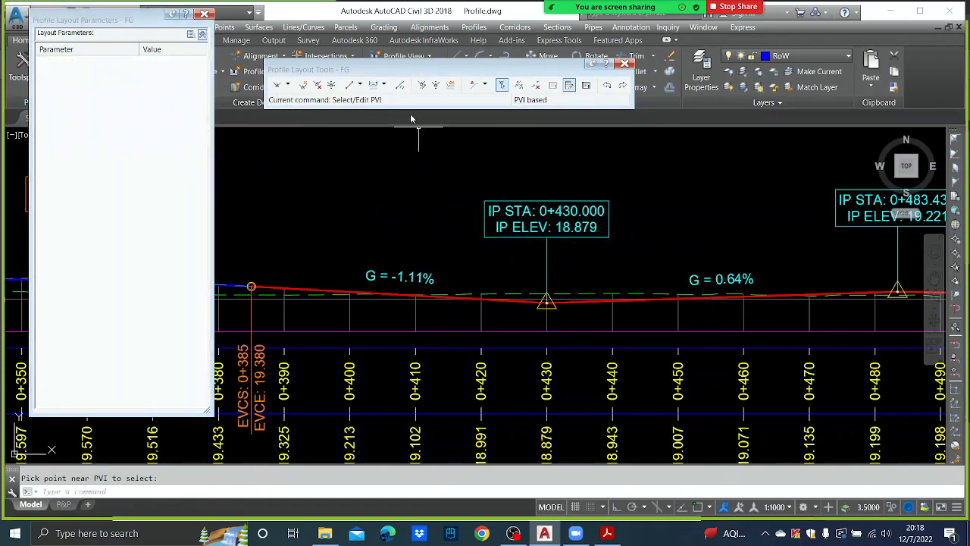
Add a 50 m long parabolic vertical curve at the FG PVI at station 0+430
{"action": "left_click", "coordinate": [373, 85]}
{"action": "left_click", "coordinate": [548, 301]}
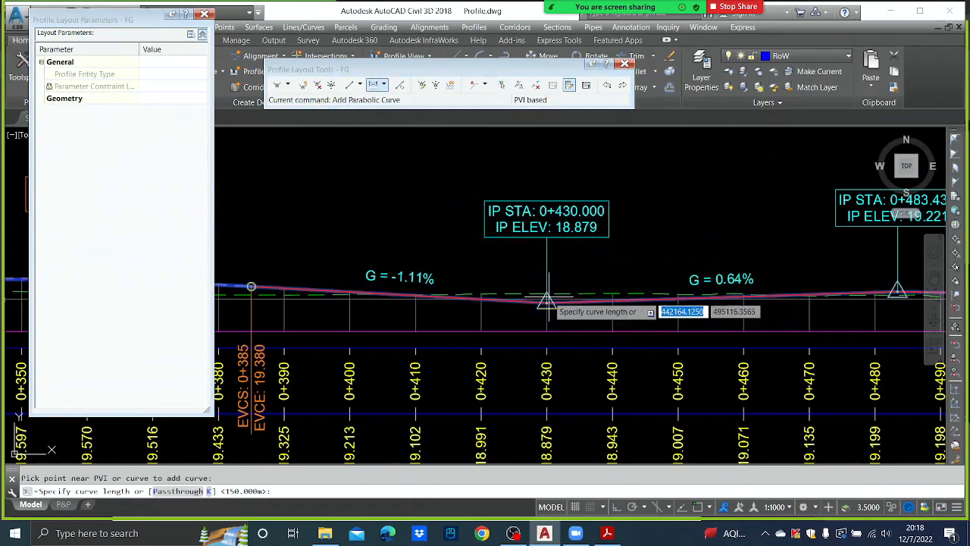
{"action": "type", "text": "50"}
{"action": "key", "text": "Return"}
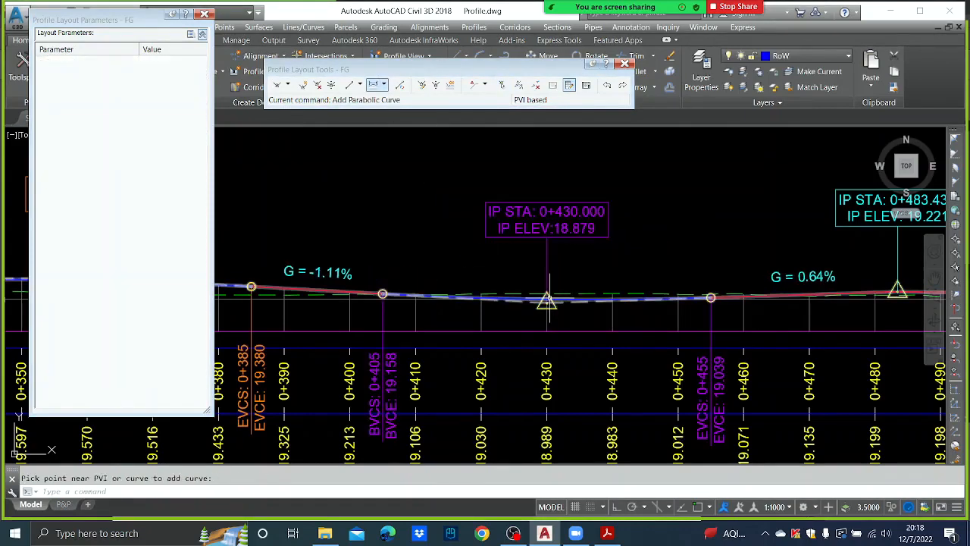
{"action": "middle_click_drag", "start_coordinate": [740, 248], "coordinate": [629, 252]}
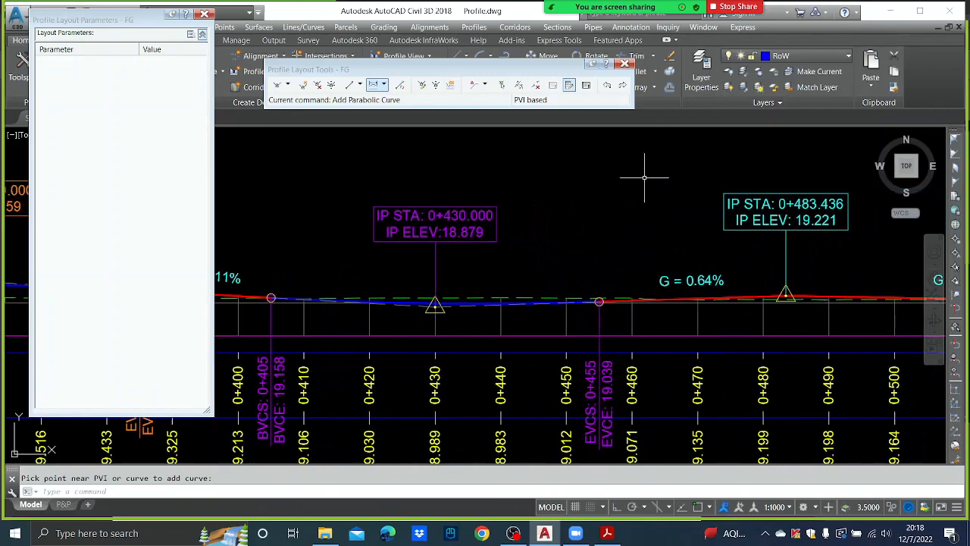
Set the station of the FG PVI at 0+483.436 to 480
{"action": "left_click", "coordinate": [501, 86]}
{"action": "left_click", "coordinate": [784, 297]}
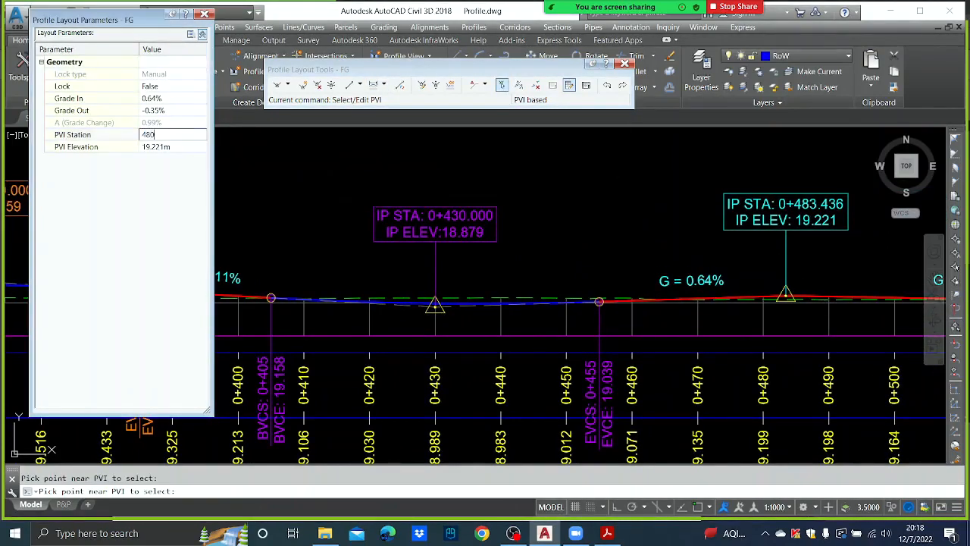
{"action": "type", "text": "480"}
{"action": "key", "text": "Return"}
{"action": "right_click", "coordinate": [192, 140]}
{"action": "left_click", "coordinate": [440, 225]}
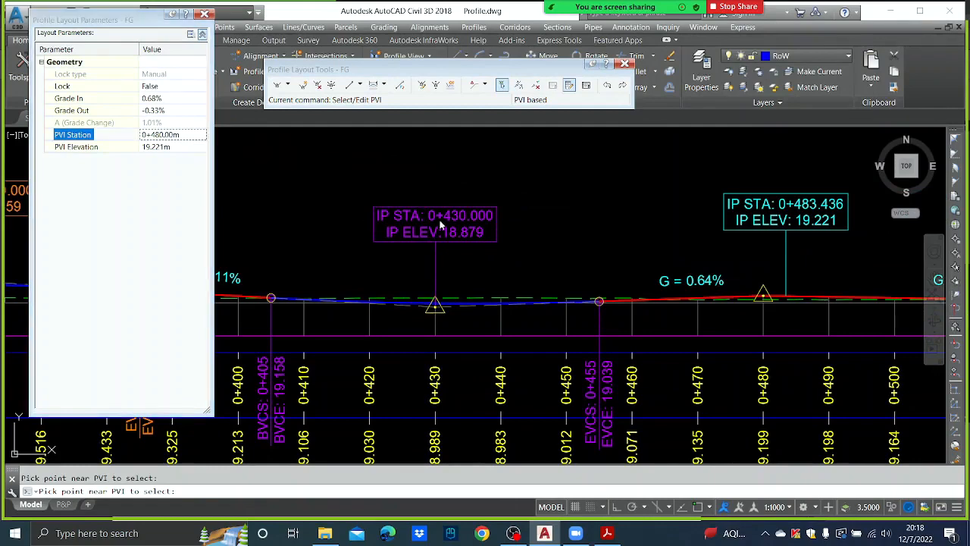
{"action": "key", "text": "Return"}
Set the incoming grade of the FG PVI at station 0+480 to 0.3%
{"action": "left_click", "coordinate": [504, 85]}
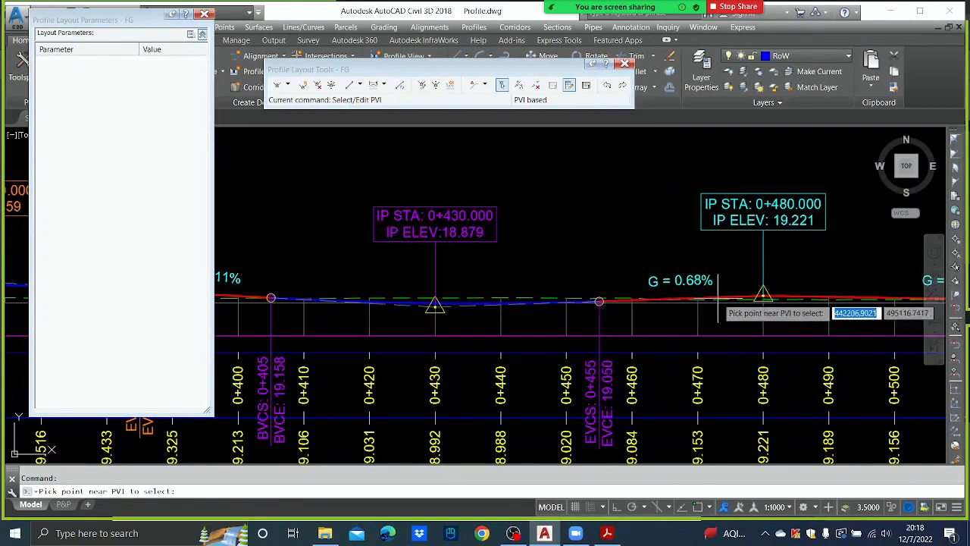
{"action": "middle_click_drag", "start_coordinate": [763, 294], "coordinate": [830, 291]}
{"action": "left_click", "coordinate": [830, 290]}
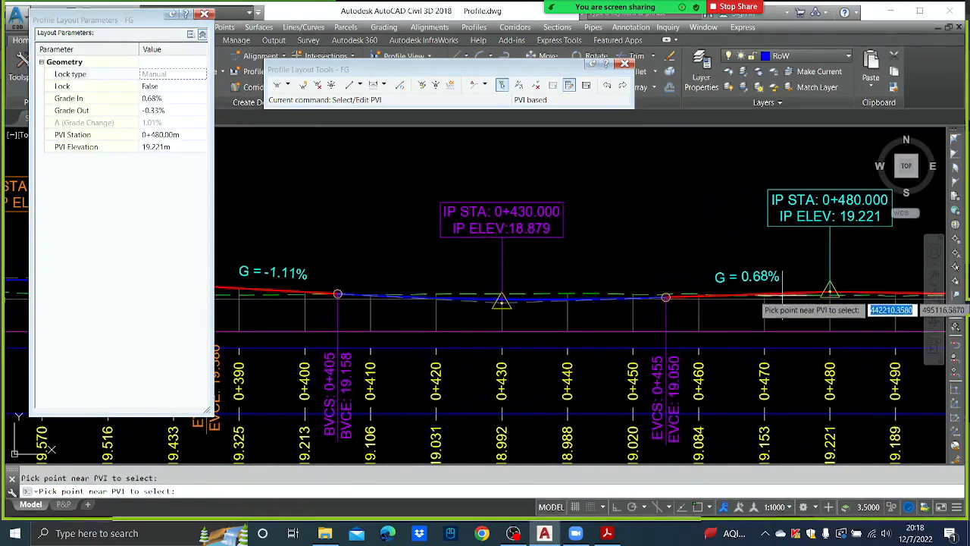
{"action": "left_click", "coordinate": [167, 99]}
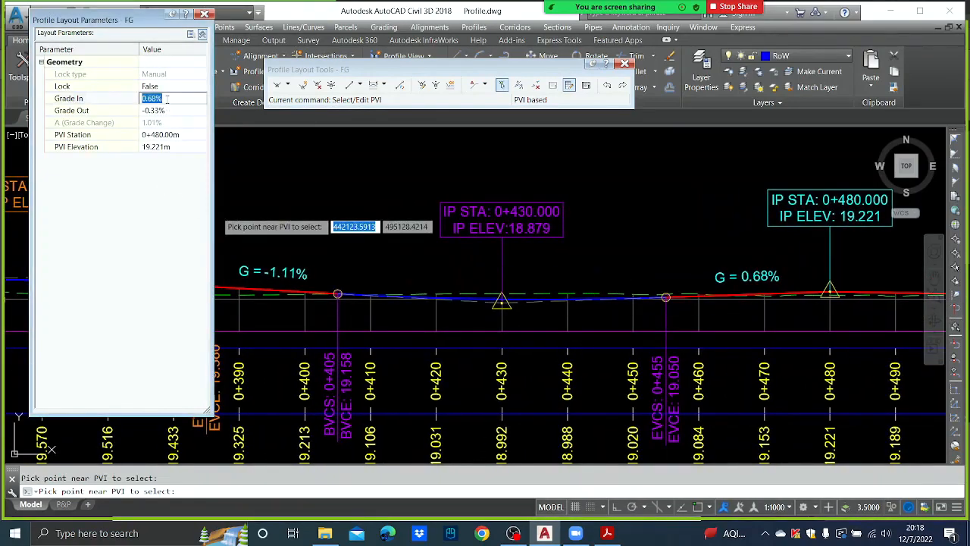
{"action": "type", "text": ".3"}
{"action": "key", "text": "Return"}
{"action": "right_click", "coordinate": [167, 102]}
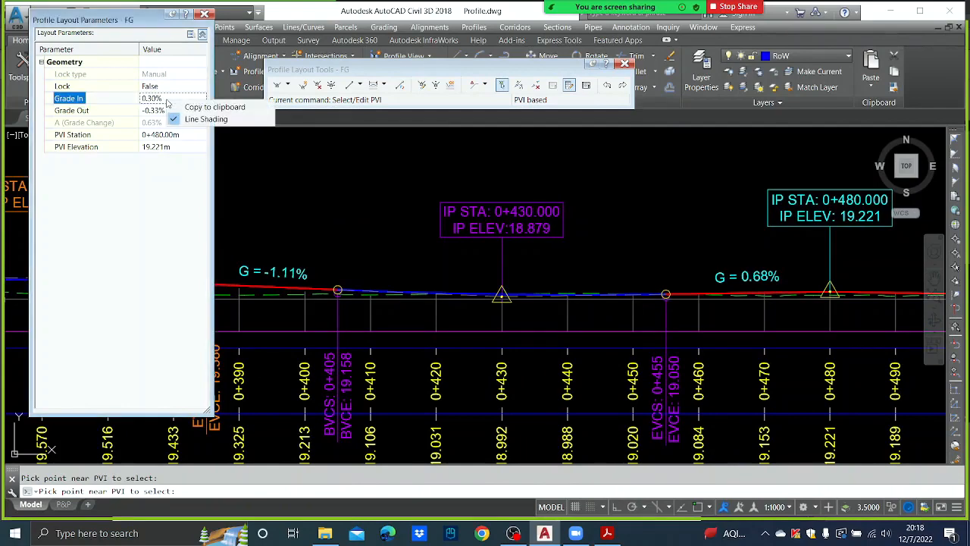
{"action": "right_click", "coordinate": [480, 238]}
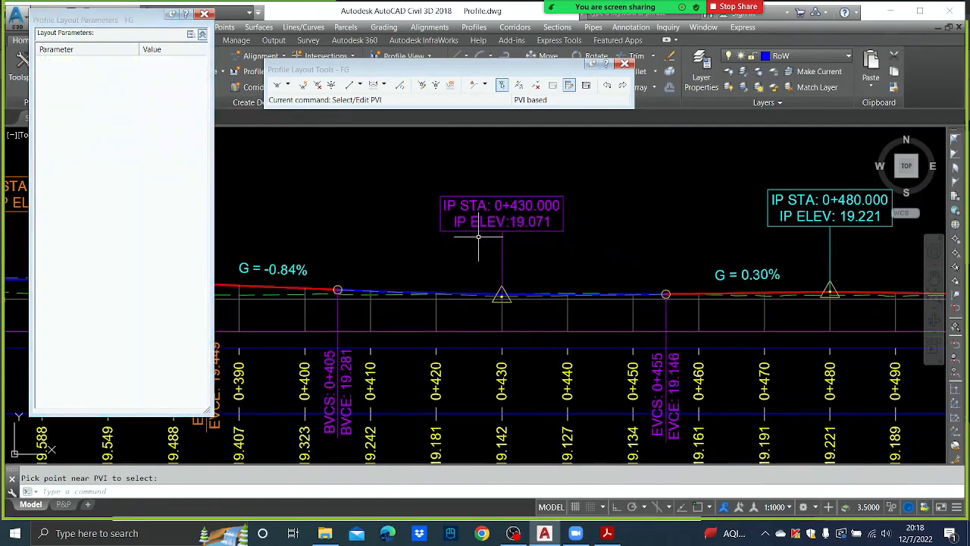
Add a 50 m long parabolic vertical curve at the FG PVI at station 0+480
{"action": "middle_click_drag", "start_coordinate": [409, 248], "coordinate": [721, 282]}
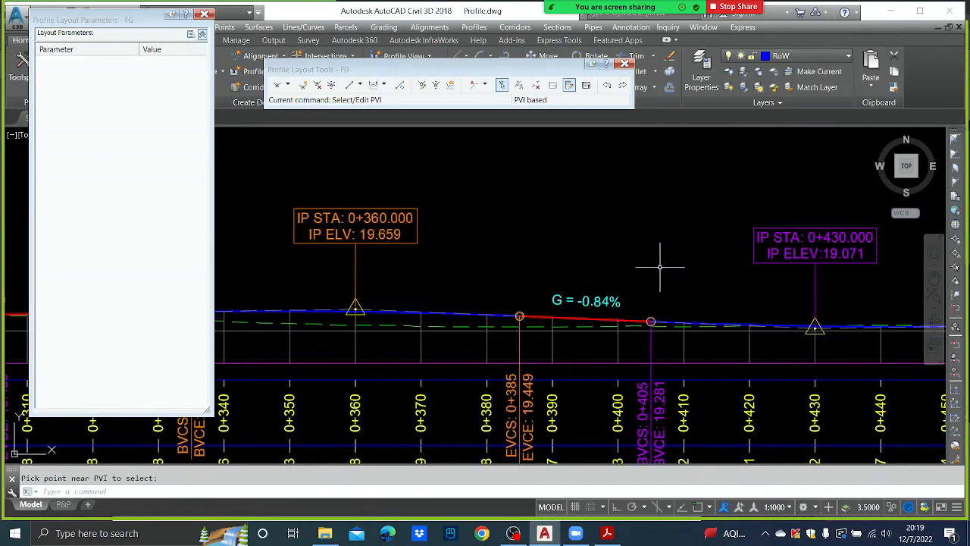
{"action": "scroll", "coordinate": [660, 266], "scroll_direction": "down", "scroll_amount": 4}
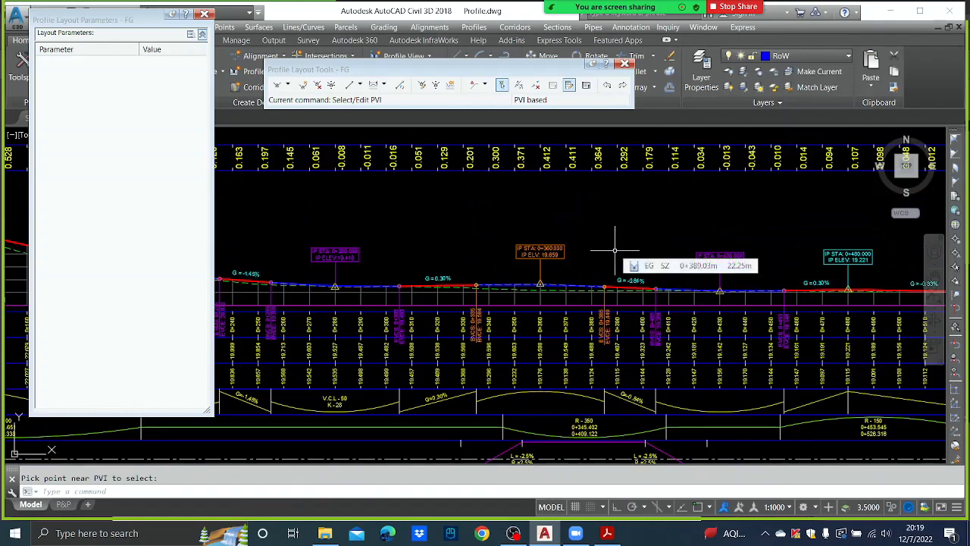
{"action": "middle_click_drag", "start_coordinate": [677, 256], "coordinate": [418, 243]}
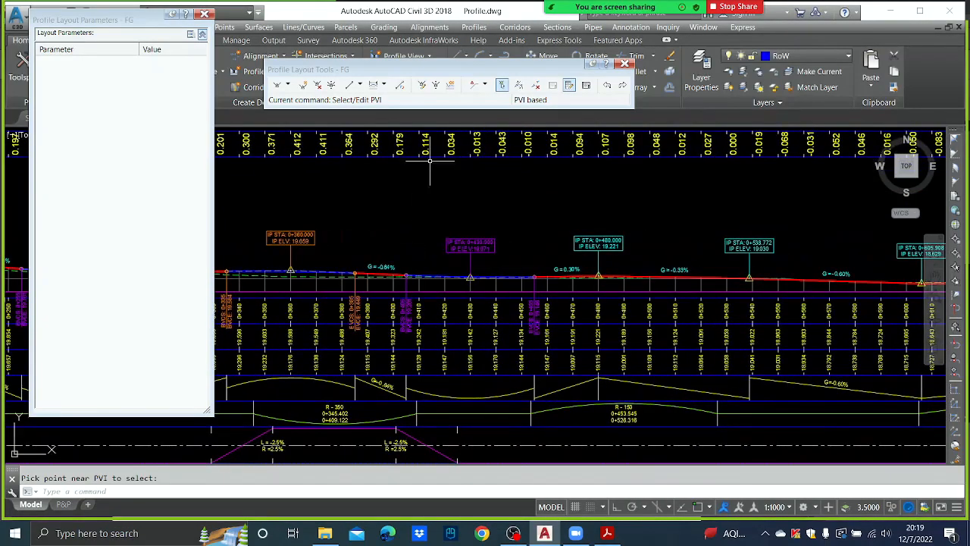
{"action": "left_click", "coordinate": [501, 89]}
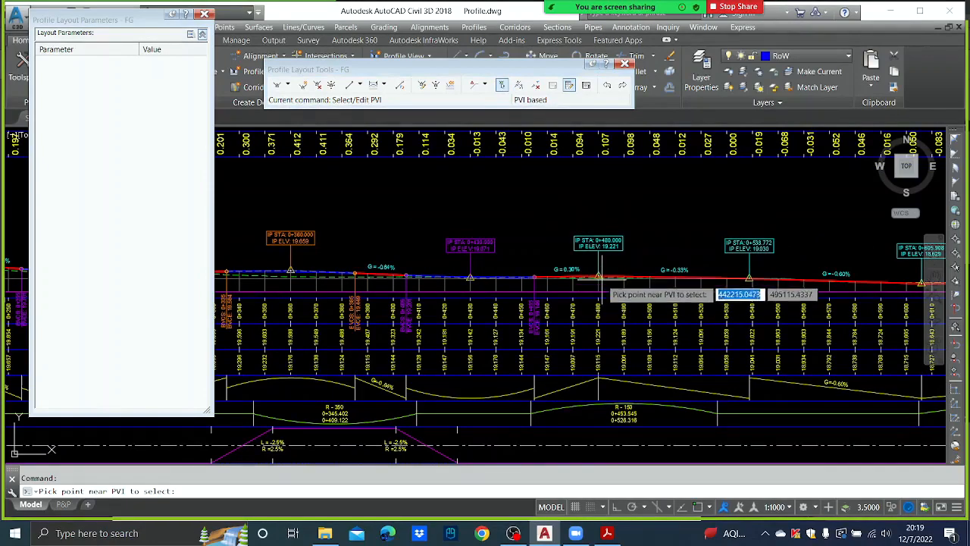
{"action": "left_click", "coordinate": [599, 290]}
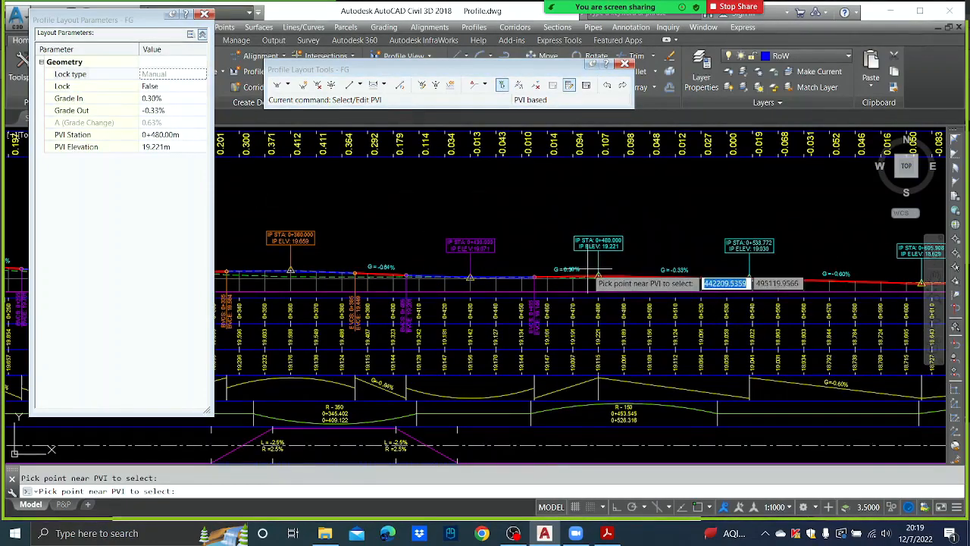
{"action": "left_click", "coordinate": [374, 85]}
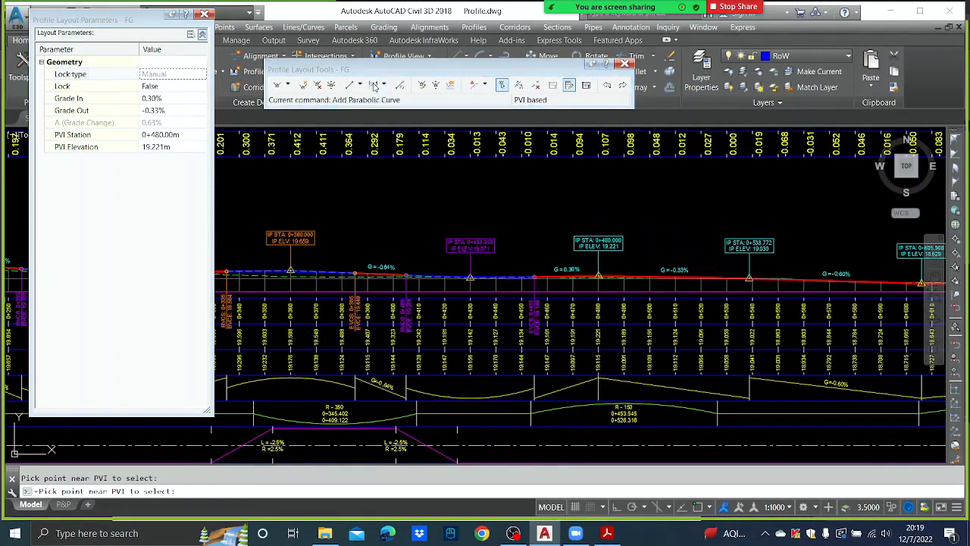
{"action": "left_click", "coordinate": [602, 275]}
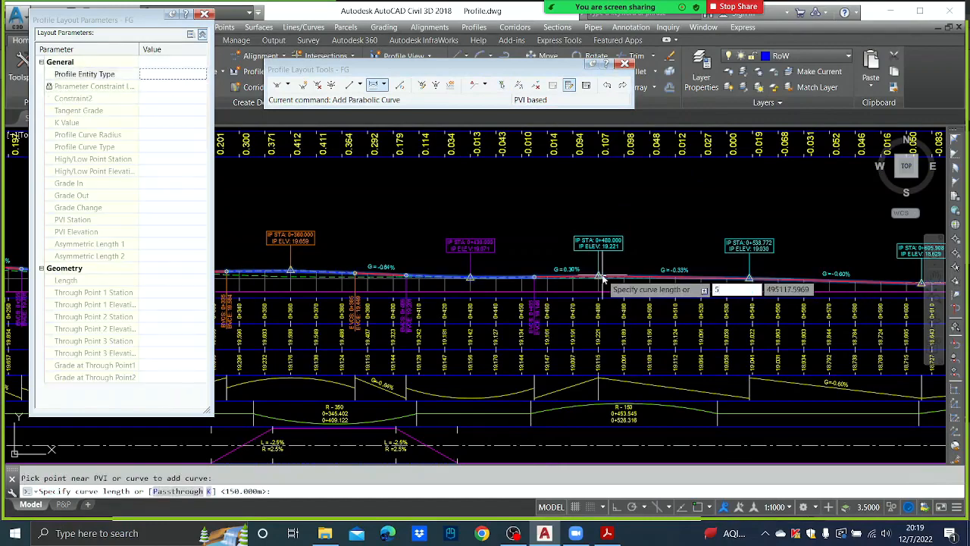
{"action": "type", "text": "50"}
{"action": "key", "text": "Return"}
{"action": "key", "text": "Return"}
Set the station of the FG PVI at 0+538.772 to 540
{"action": "middle_click_drag", "start_coordinate": [797, 294], "coordinate": [596, 295]}
{"action": "scroll", "coordinate": [552, 283], "scroll_direction": "up", "scroll_amount": 2}
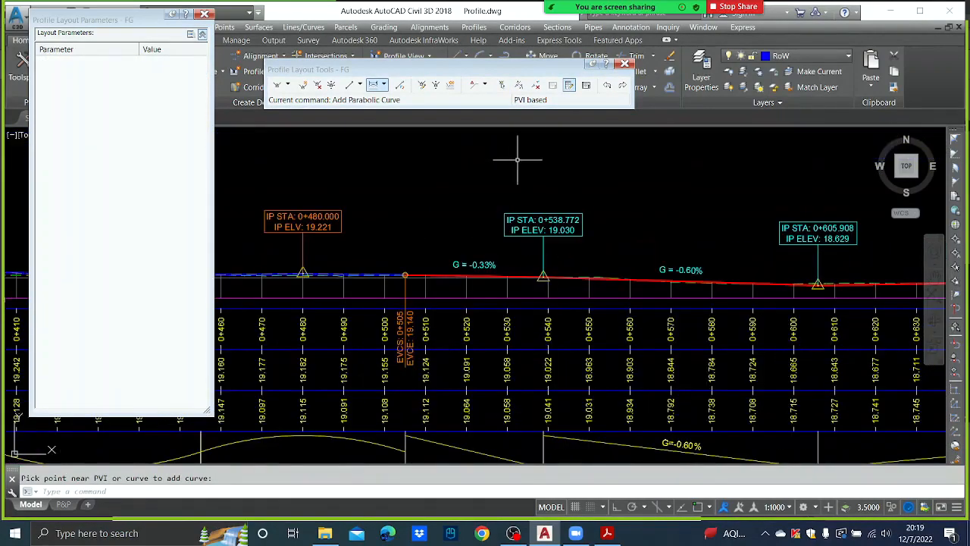
{"action": "left_click", "coordinate": [502, 85]}
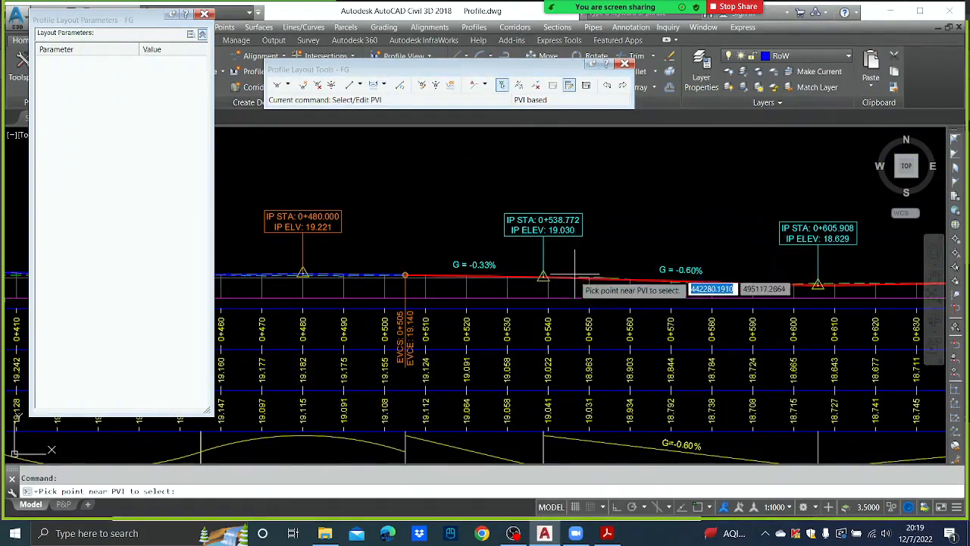
{"action": "left_click", "coordinate": [545, 275]}
{"action": "left_click", "coordinate": [172, 135]}
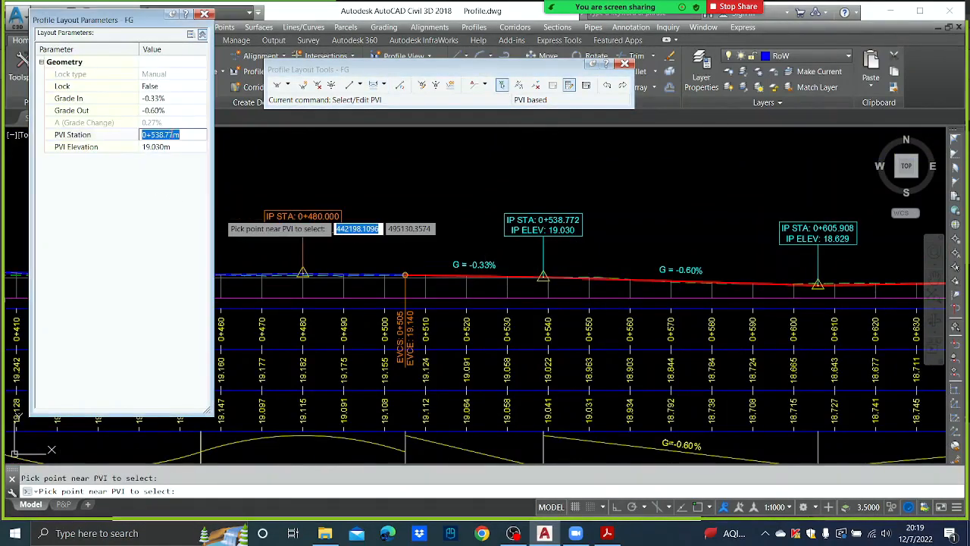
{"action": "type", "text": "540"}
{"action": "right_click", "coordinate": [173, 136]}
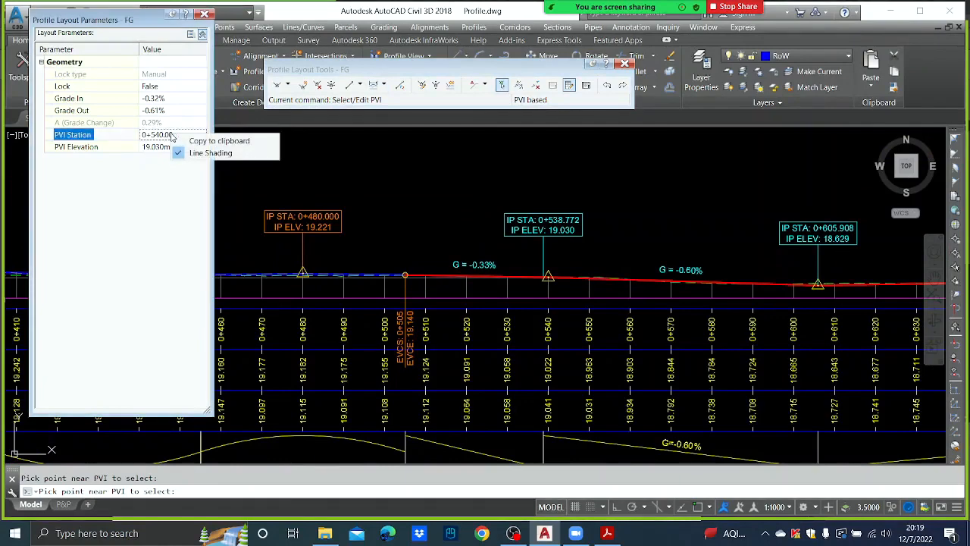
{"action": "left_click", "coordinate": [631, 292]}
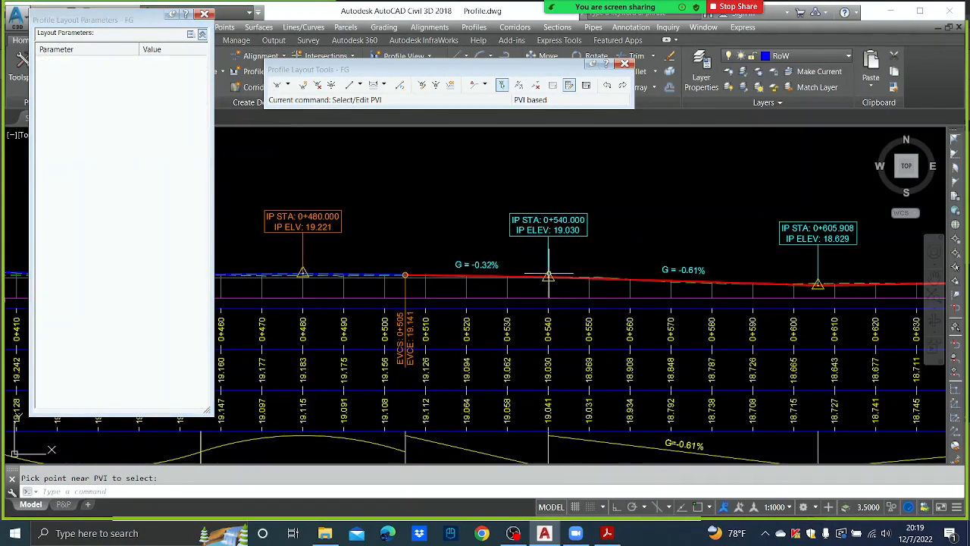
Add a 50 m long parabolic vertical curve at the FG PVI at station 0+540
{"action": "left_click", "coordinate": [374, 85]}
{"action": "left_click", "coordinate": [550, 279]}
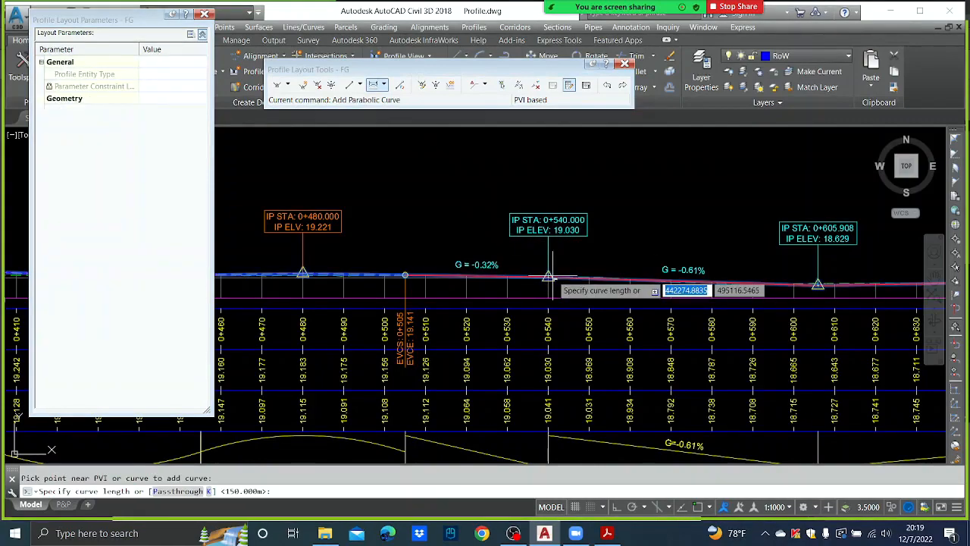
{"action": "type", "text": "50"}
{"action": "key", "text": "Return"}
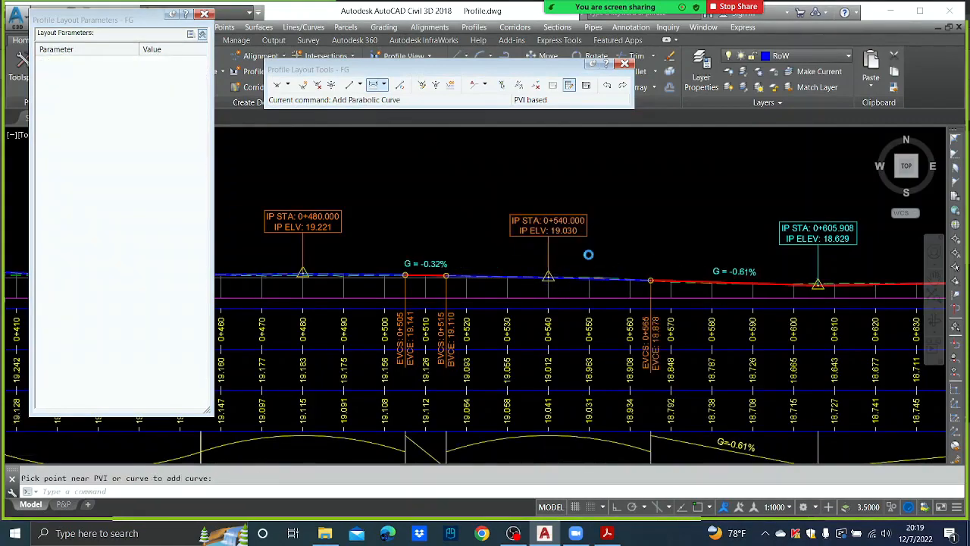
Set the station of the FG PVI at 0+605.908 to 610
{"action": "scroll", "coordinate": [588, 254], "scroll_direction": "down", "scroll_amount": 3}
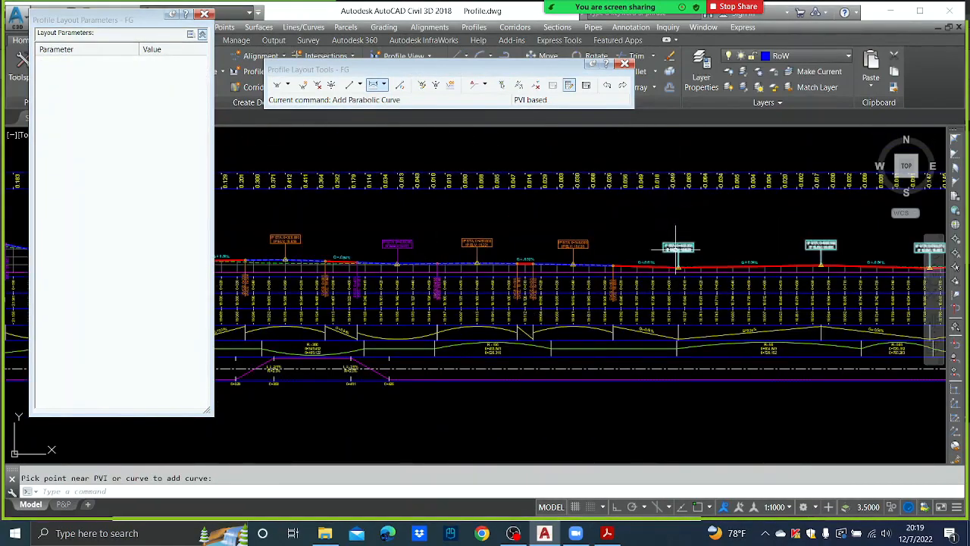
{"action": "scroll", "coordinate": [677, 246], "scroll_direction": "up", "scroll_amount": 3}
{"action": "middle_click_drag", "start_coordinate": [743, 234], "coordinate": [558, 251]}
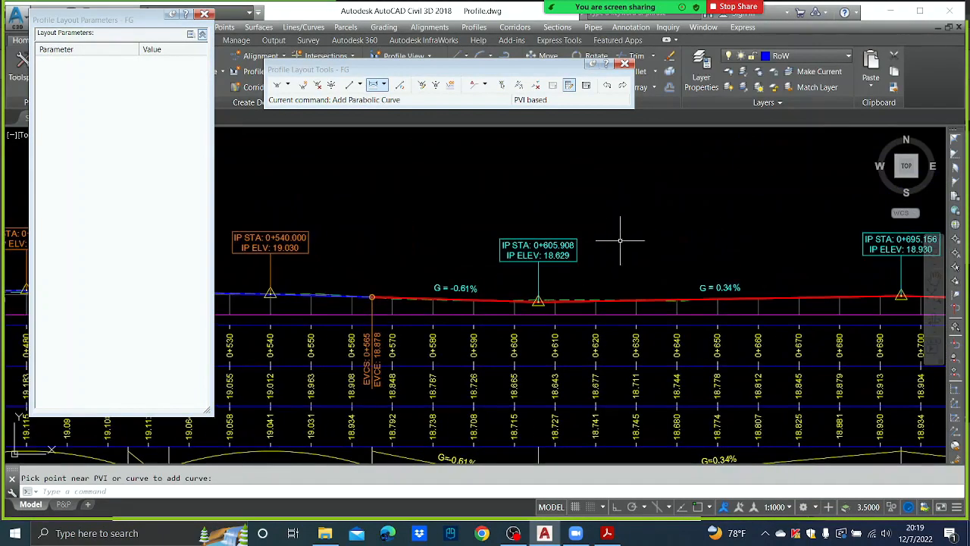
{"action": "left_click", "coordinate": [503, 88]}
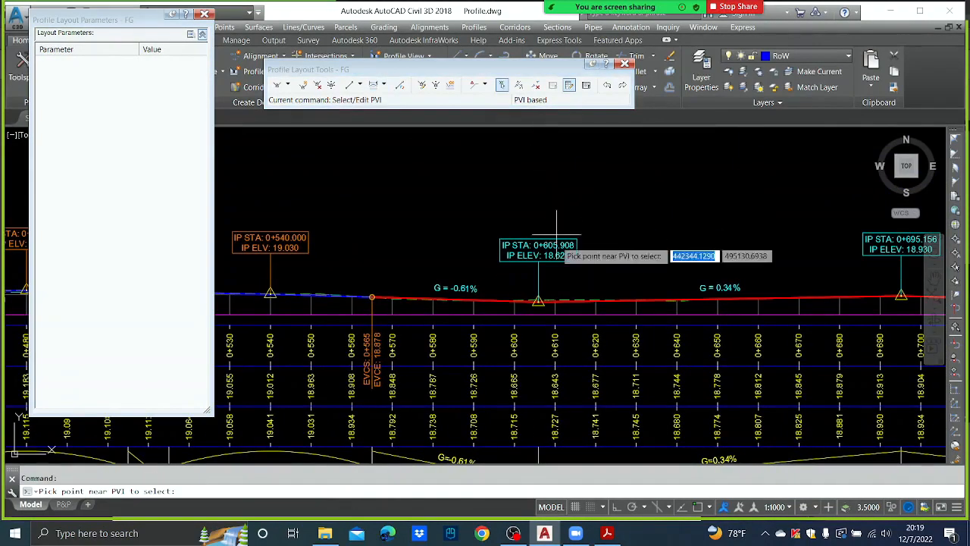
{"action": "left_click", "coordinate": [538, 301]}
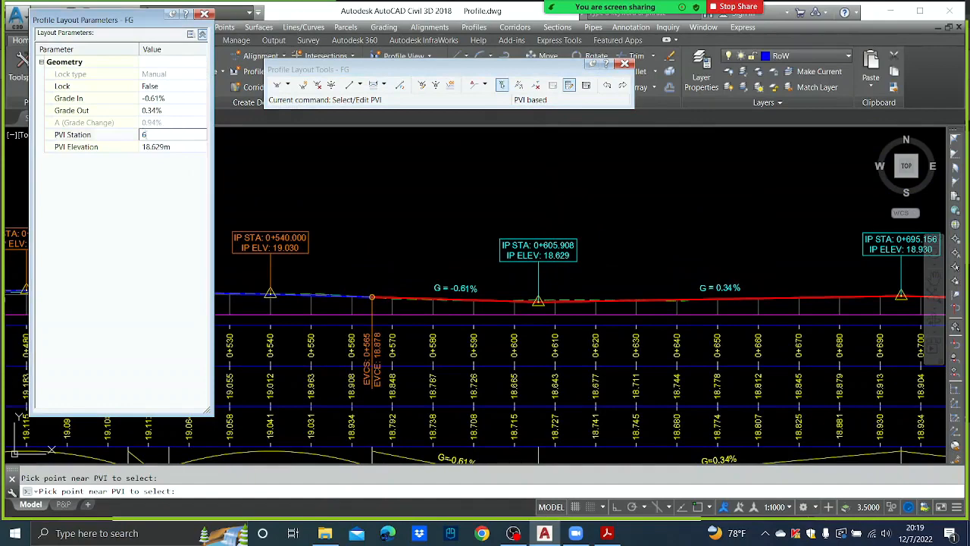
{"action": "type", "text": "610"}
{"action": "key", "text": "Return"}
{"action": "right_click", "coordinate": [182, 138]}
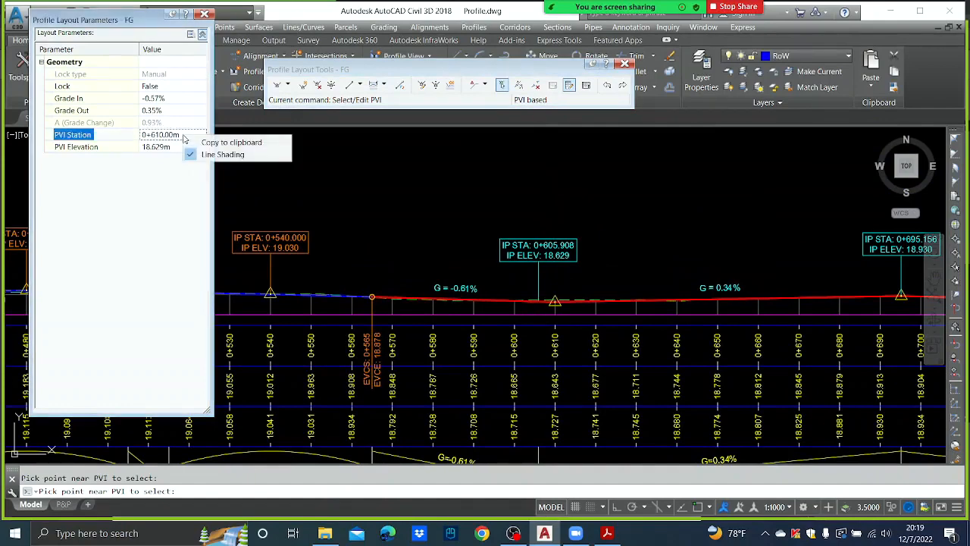
{"action": "key", "text": "Escape"}
{"action": "key", "text": "Escape"}
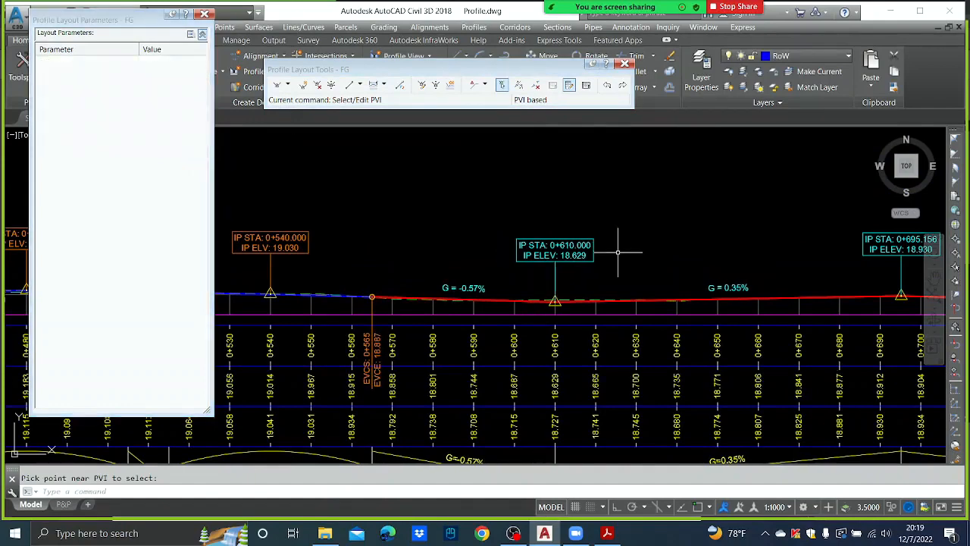
Start adding a parabolic vertical curve at the FG PVI at station 0+610
{"action": "left_click", "coordinate": [373, 86]}
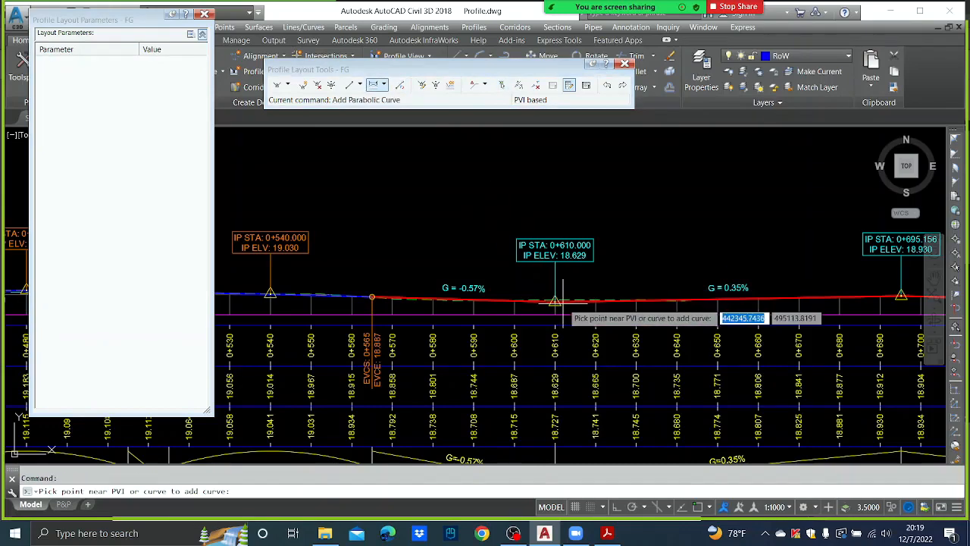
Add a 50 m parabolic curve at the PVI at station 0+610 of the FG profile
{"action": "left_click", "coordinate": [555, 302]}
{"action": "type", "text": "50"}
{"action": "key", "text": "Return"}
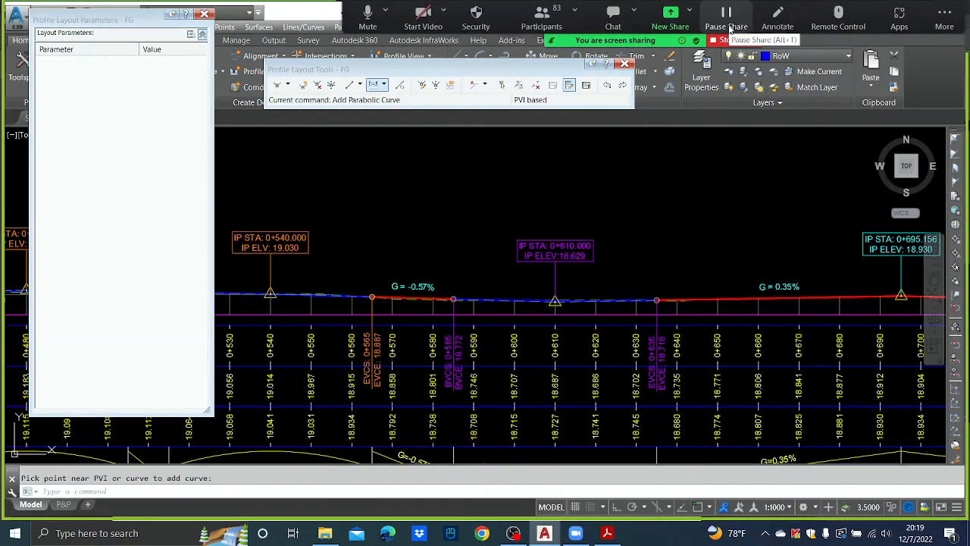
Set the station of the PVI following 0+610 on the FG profile to 0+695.00
{"action": "middle_click_drag", "start_coordinate": [731, 235], "coordinate": [418, 232]}
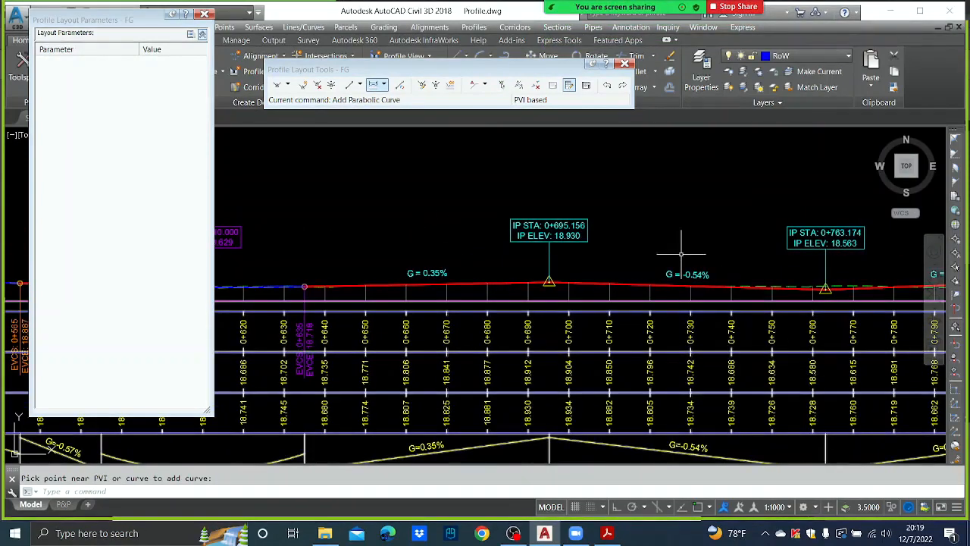
{"action": "left_click", "coordinate": [374, 85]}
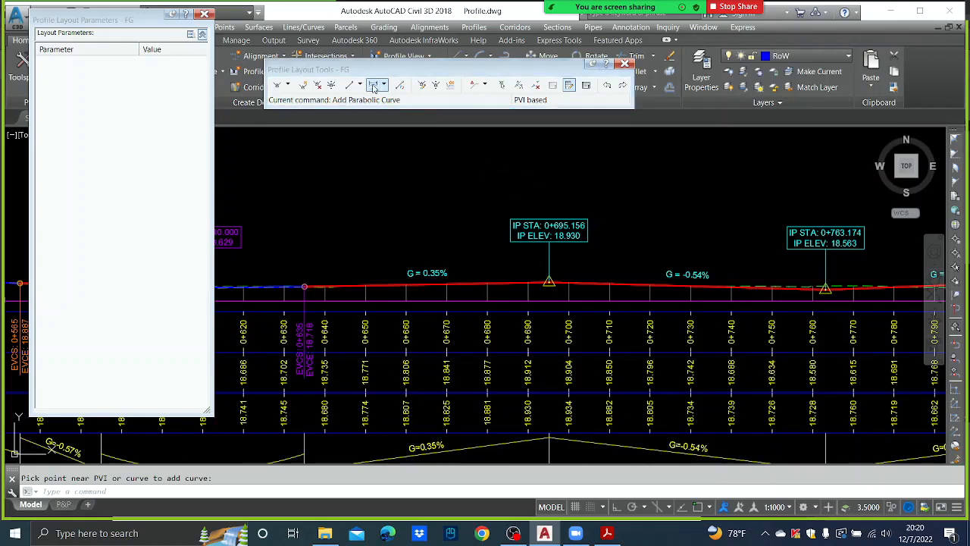
{"action": "left_click", "coordinate": [502, 85]}
{"action": "left_click", "coordinate": [549, 285]}
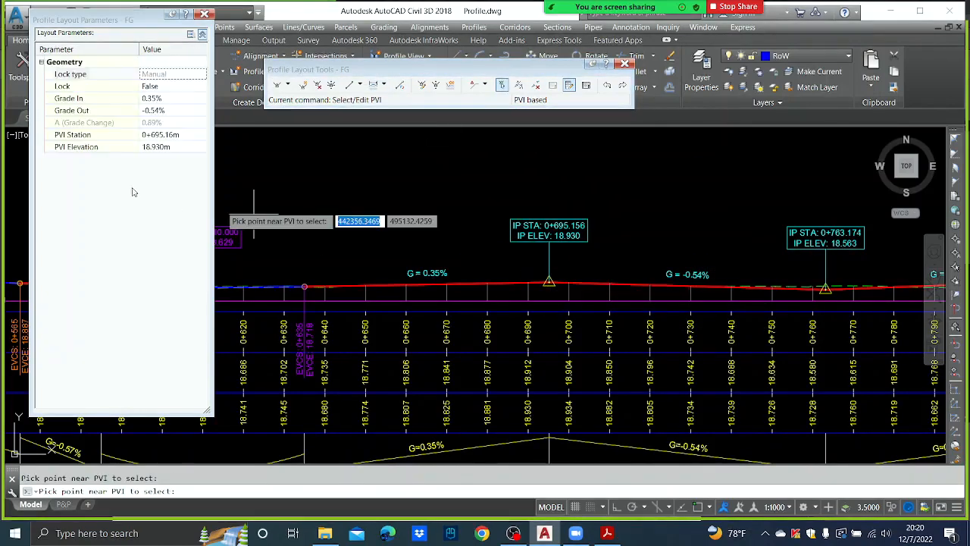
{"action": "left_click", "coordinate": [153, 135]}
{"action": "type", "text": "695.8"}
{"action": "key", "text": "Return"}
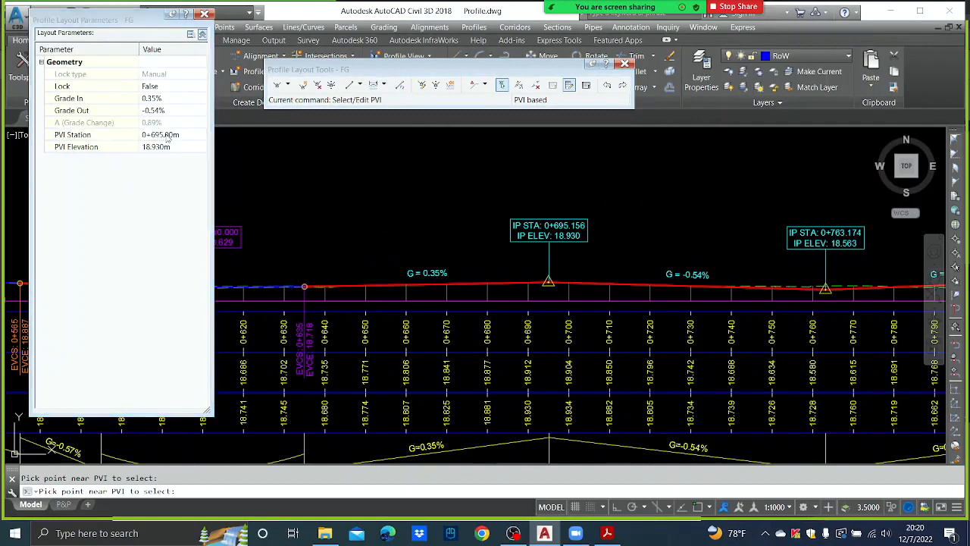
{"action": "key", "text": "Escape"}
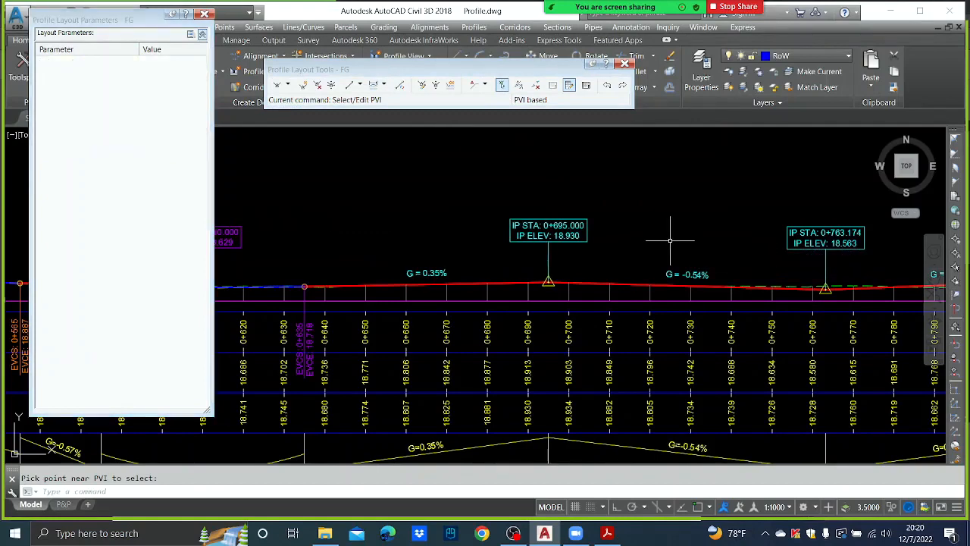
Add a 50 m parabolic curve at the PVI at station 0+695 of the FG profile
{"action": "left_click", "coordinate": [372, 87]}
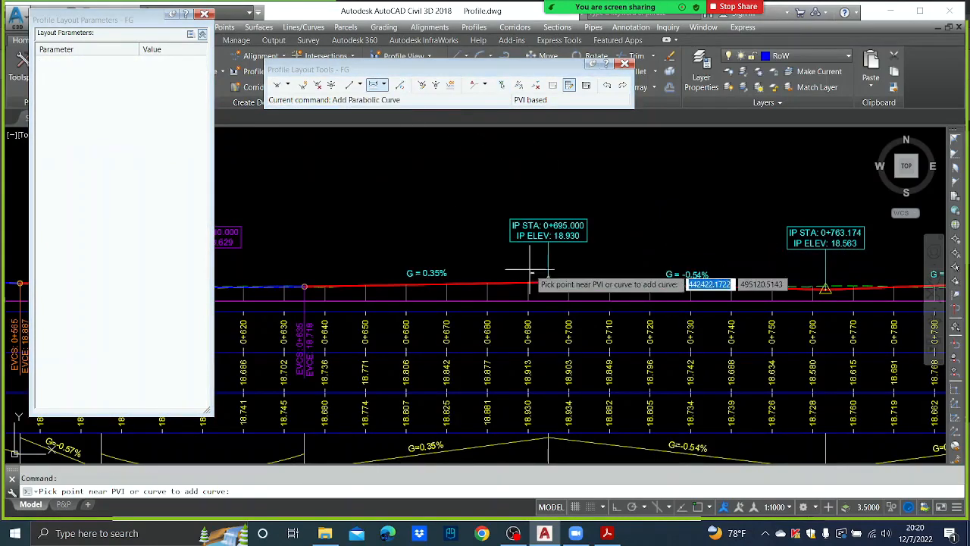
{"action": "left_click", "coordinate": [548, 282]}
{"action": "type", "text": "50"}
{"action": "key", "text": "Return"}
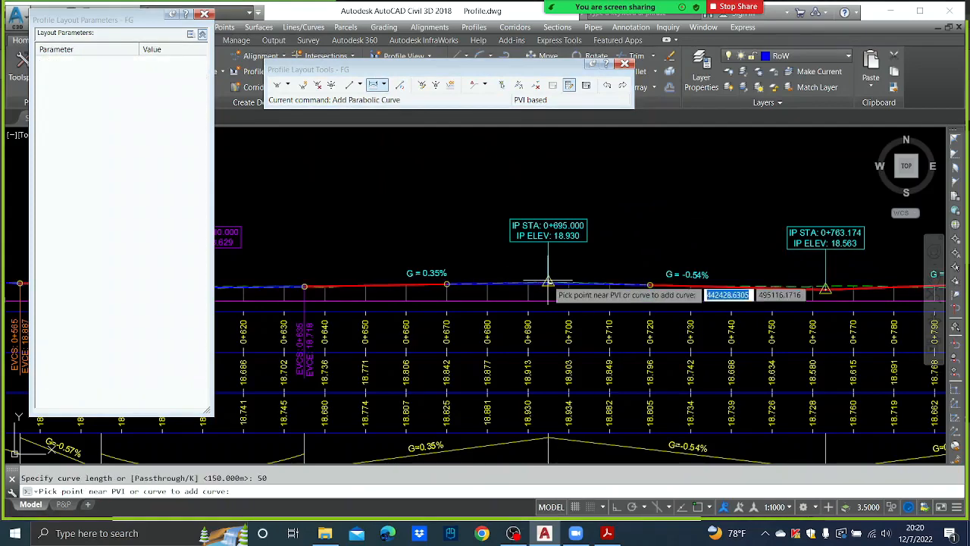
Set the station of the PVI following 0+695 on the FG profile to 0+760.00
{"action": "middle_click_drag", "start_coordinate": [643, 264], "coordinate": [416, 267]}
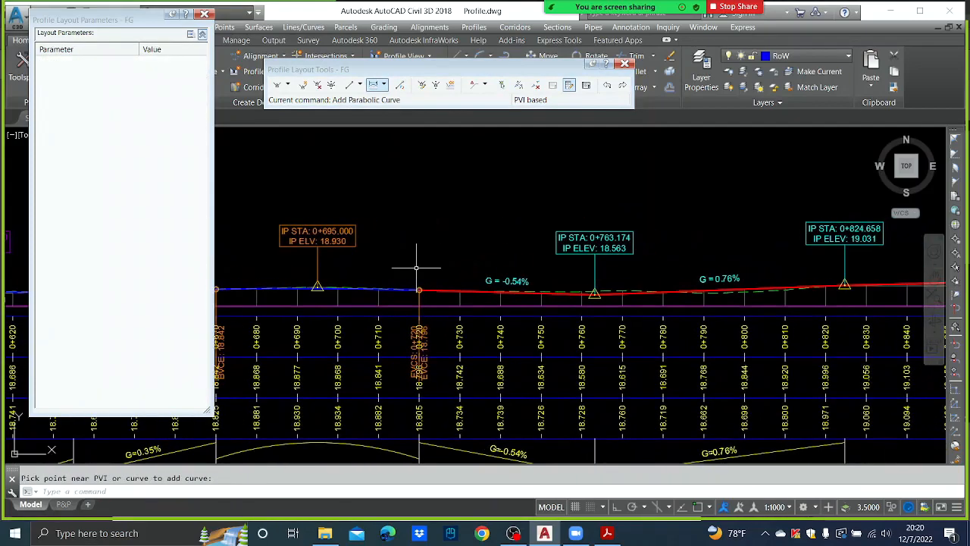
{"action": "left_click", "coordinate": [502, 85]}
{"action": "left_click", "coordinate": [595, 296]}
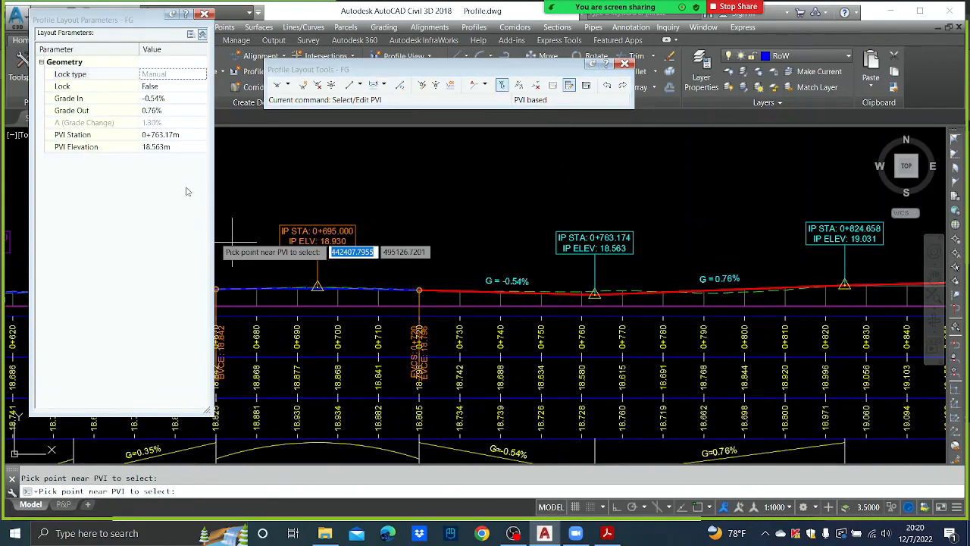
{"action": "left_click", "coordinate": [175, 135]}
{"action": "type", "text": "76"}
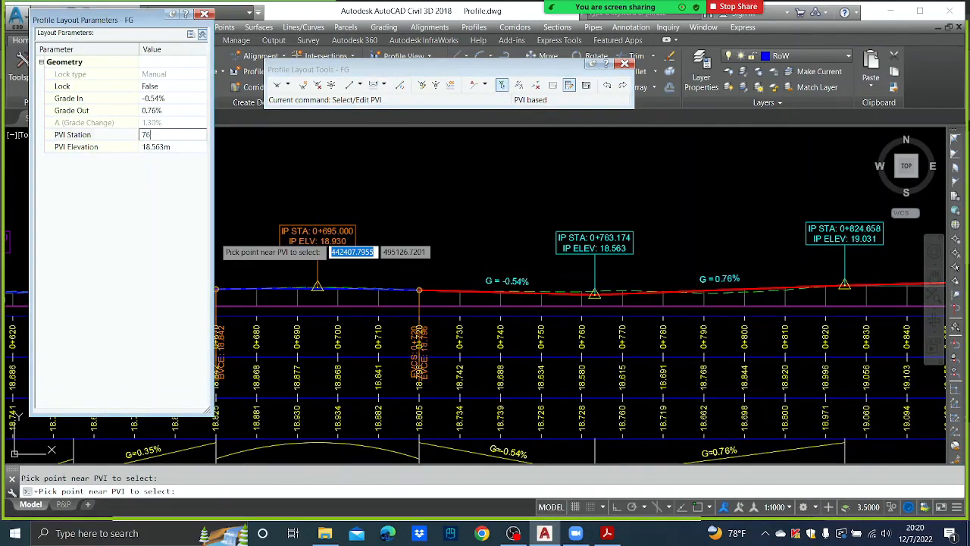
{"action": "type", "text": "0"}
{"action": "key", "text": "Return"}
{"action": "right_click", "coordinate": [187, 135]}
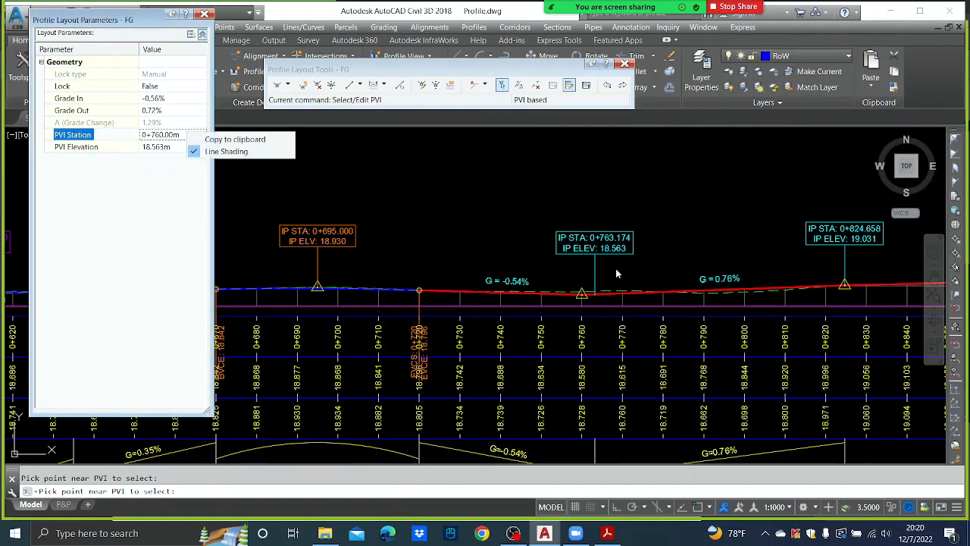
{"action": "key", "text": "Escape"}
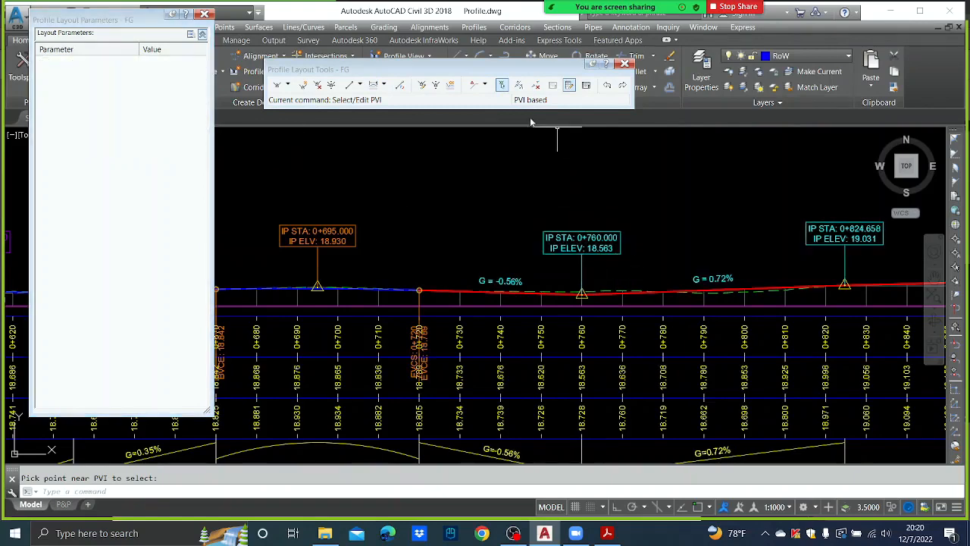
Add a 50 m parabolic curve at the PVI at station 0+760 of the FG profile
{"action": "left_click", "coordinate": [372, 85]}
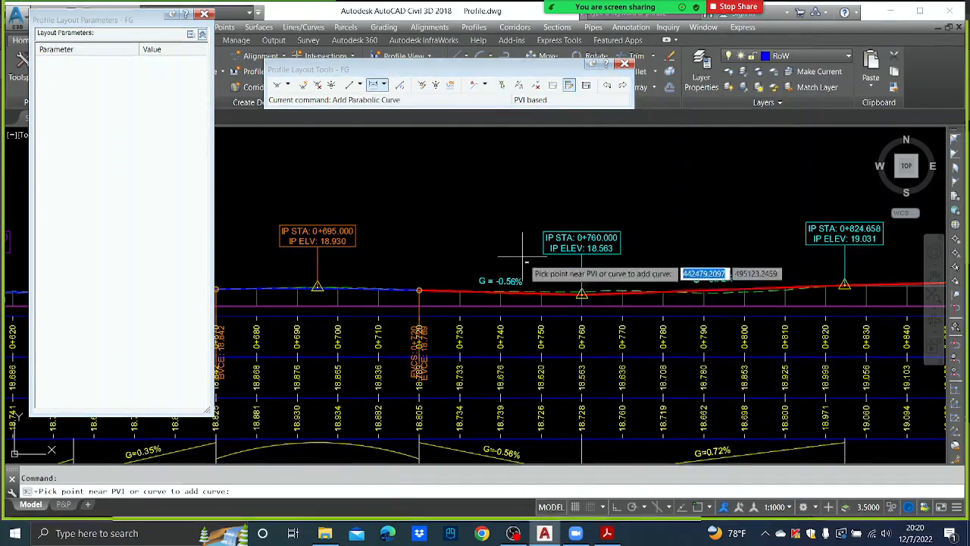
{"action": "left_click", "coordinate": [586, 293]}
{"action": "type", "text": "50"}
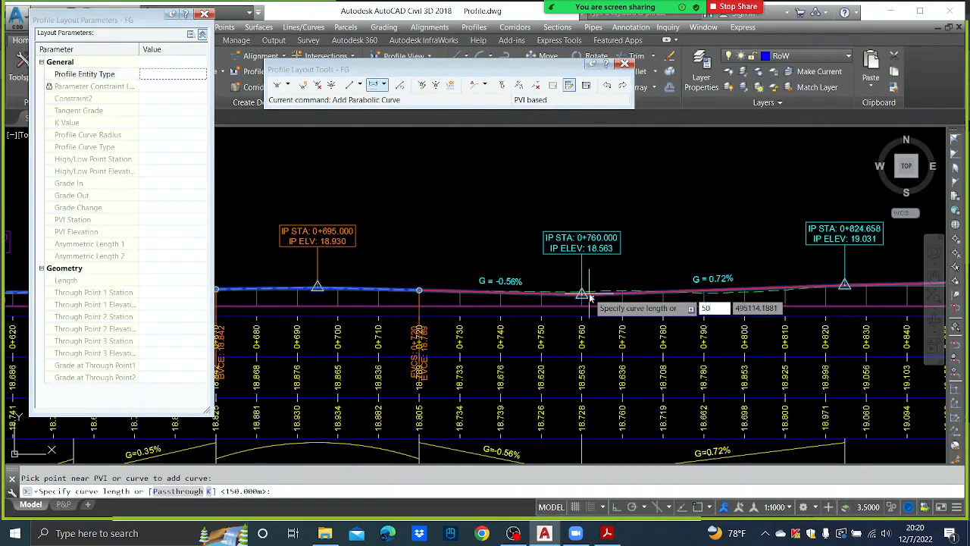
{"action": "key", "text": "Return"}
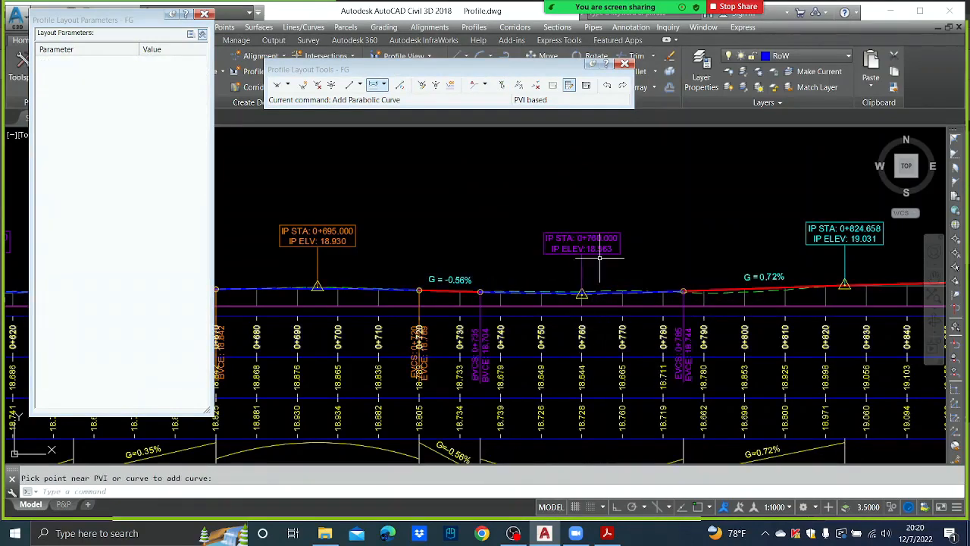
Set the station of the PVI following 0+760 on the FG profile to 0+820.00
{"action": "middle_click_drag", "start_coordinate": [691, 266], "coordinate": [476, 282]}
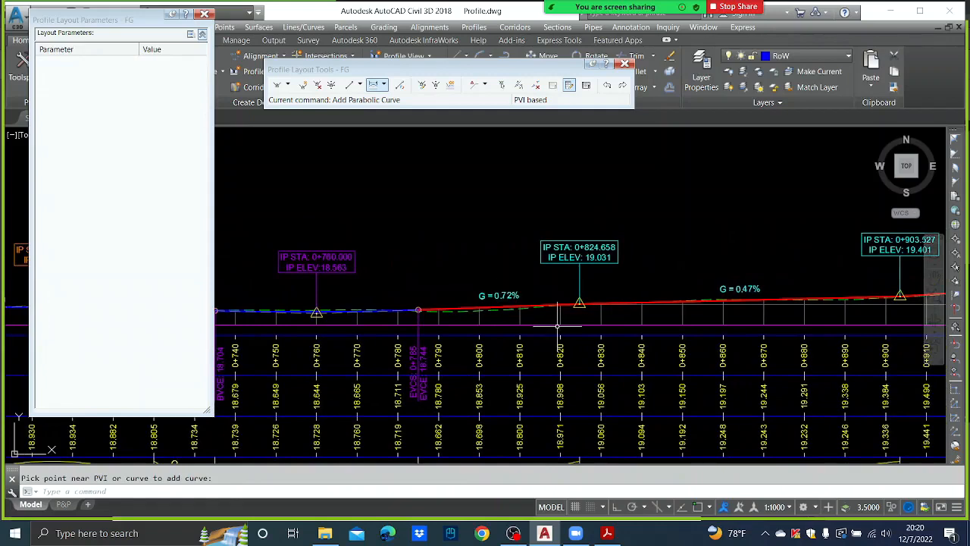
{"action": "middle_click_drag", "start_coordinate": [617, 310], "coordinate": [550, 310]}
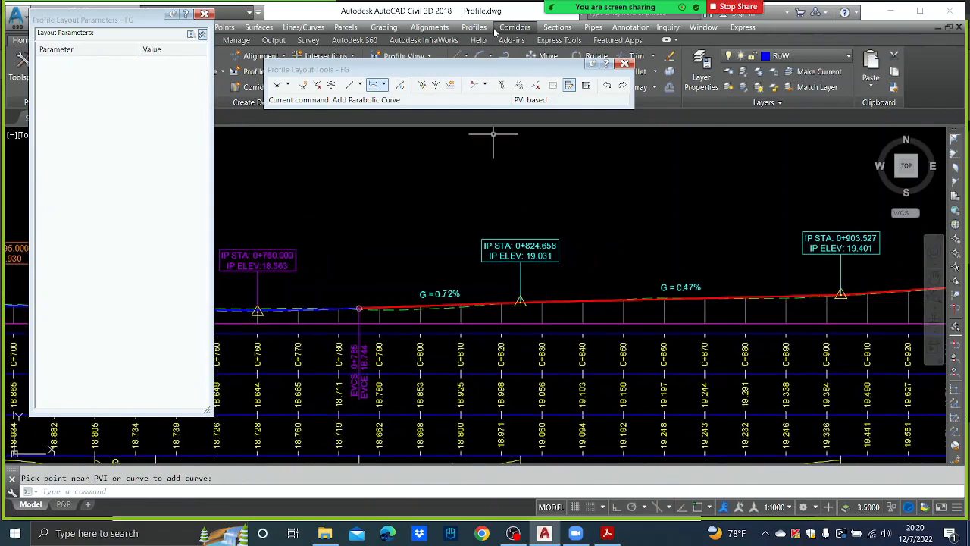
{"action": "left_click", "coordinate": [502, 85]}
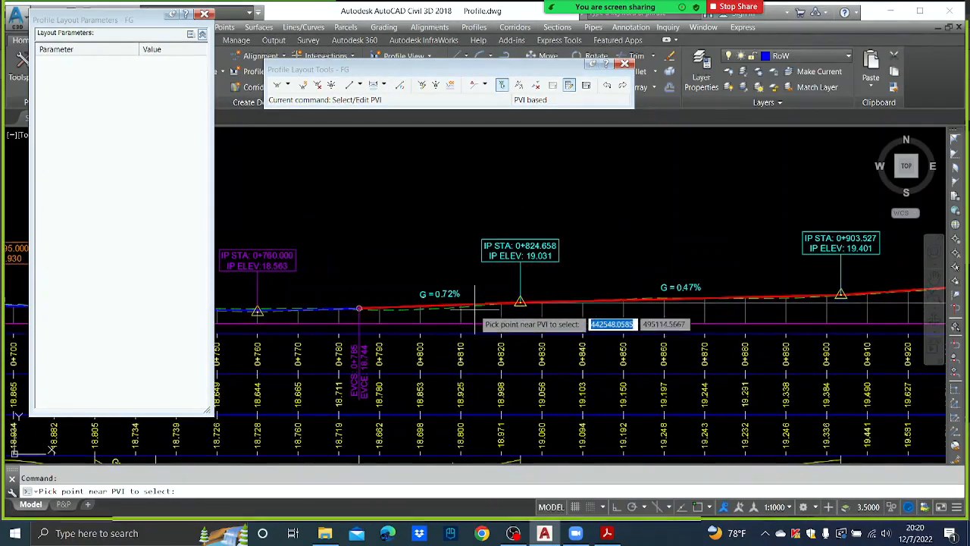
{"action": "left_click", "coordinate": [520, 302]}
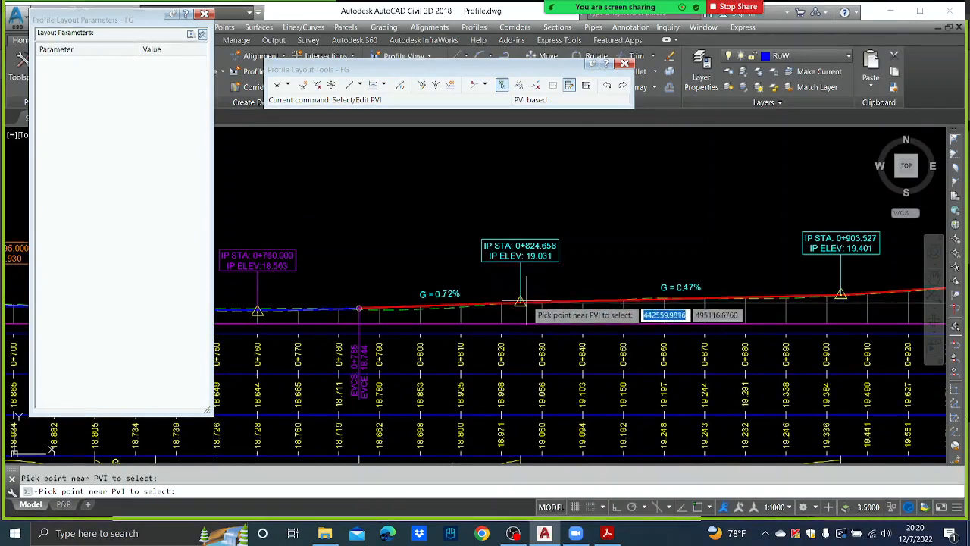
{"action": "left_click", "coordinate": [184, 147]}
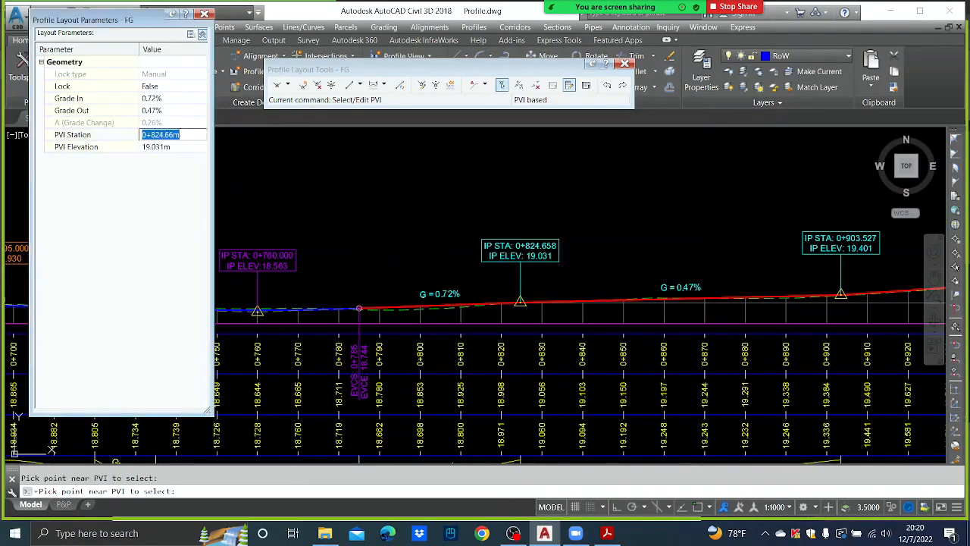
{"action": "type", "text": "820"}
{"action": "key", "text": "Return"}
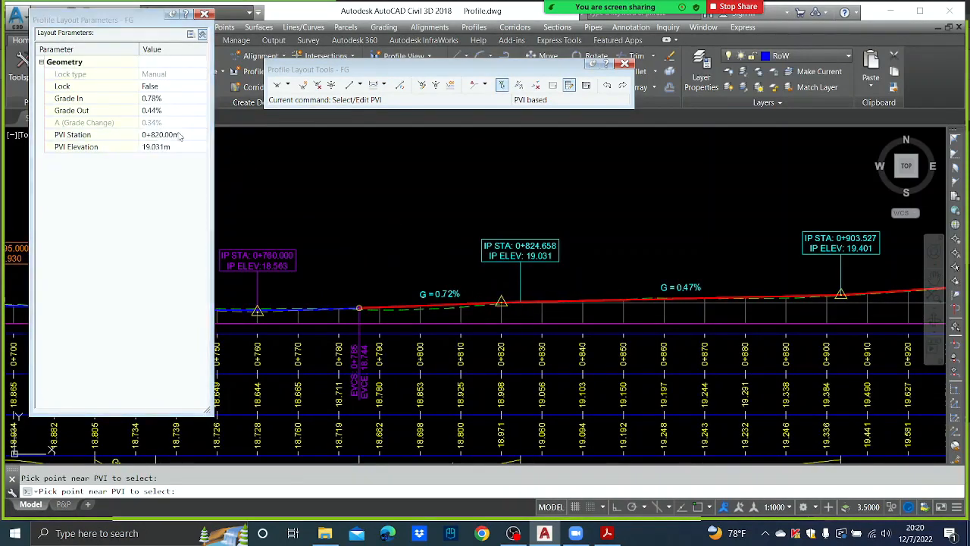
{"action": "right_click", "coordinate": [180, 136]}
{"action": "left_click", "coordinate": [591, 261]}
{"action": "key", "text": "Escape"}
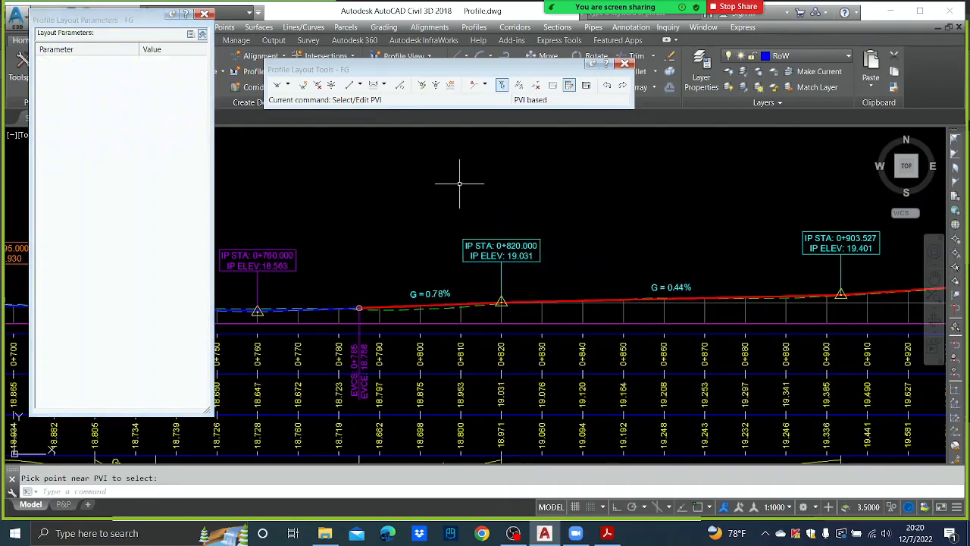
Add a 50 m parabolic curve at the PVI at station 0+820 of the FG profile
{"action": "left_click", "coordinate": [375, 86]}
{"action": "left_click", "coordinate": [505, 303]}
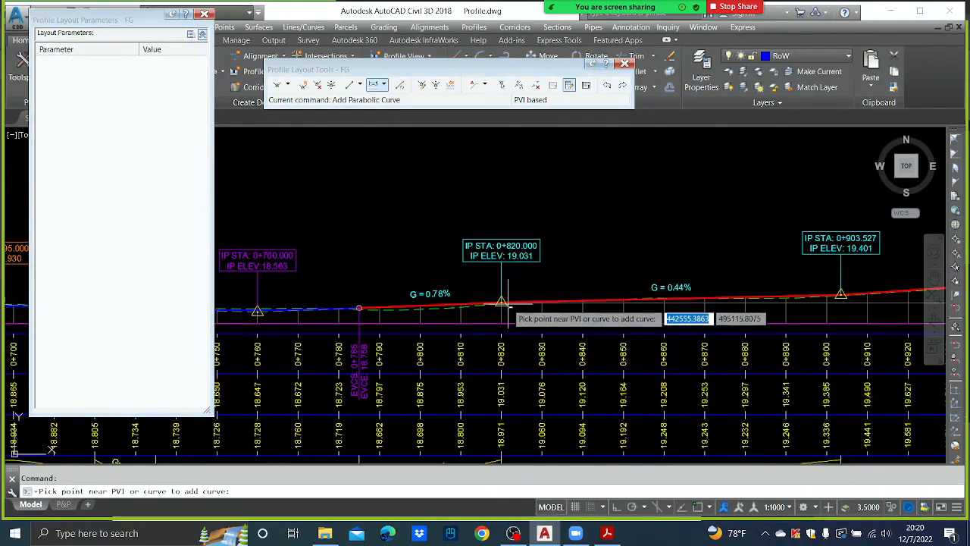
{"action": "type", "text": "50"}
{"action": "key", "text": "Return"}
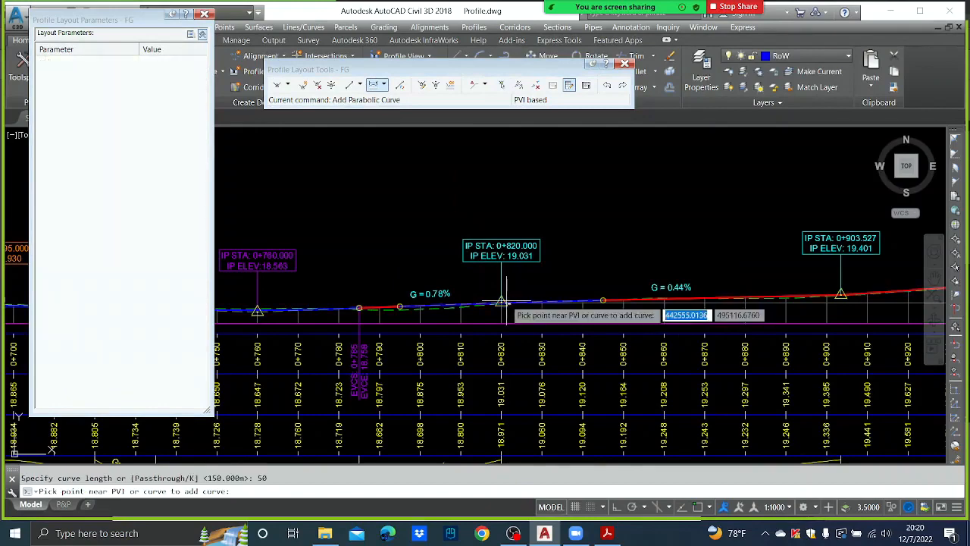
{"action": "key", "text": "Escape"}
Set the station of the PVI following 0+820 on the FG profile to 0+900.00
{"action": "middle_click_drag", "start_coordinate": [768, 239], "coordinate": [548, 245]}
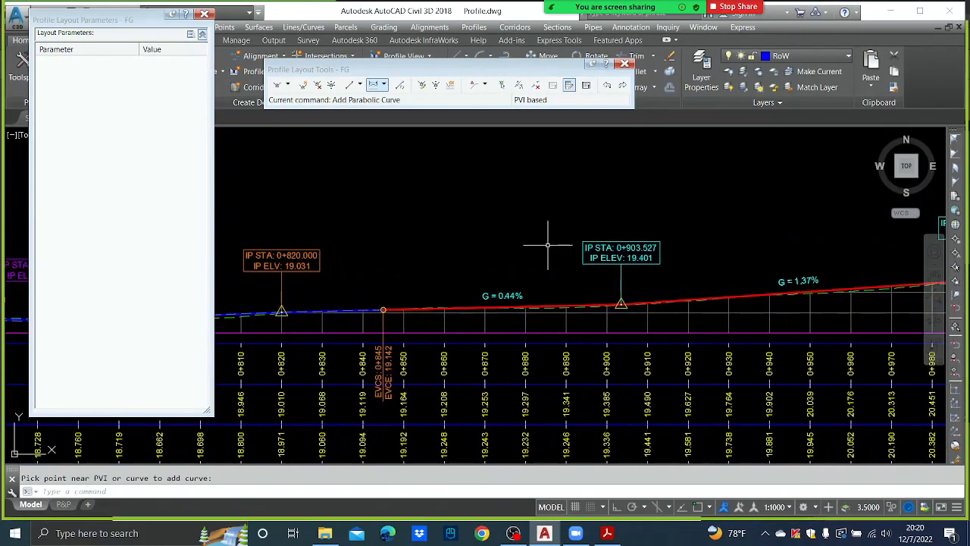
{"action": "left_click", "coordinate": [501, 84]}
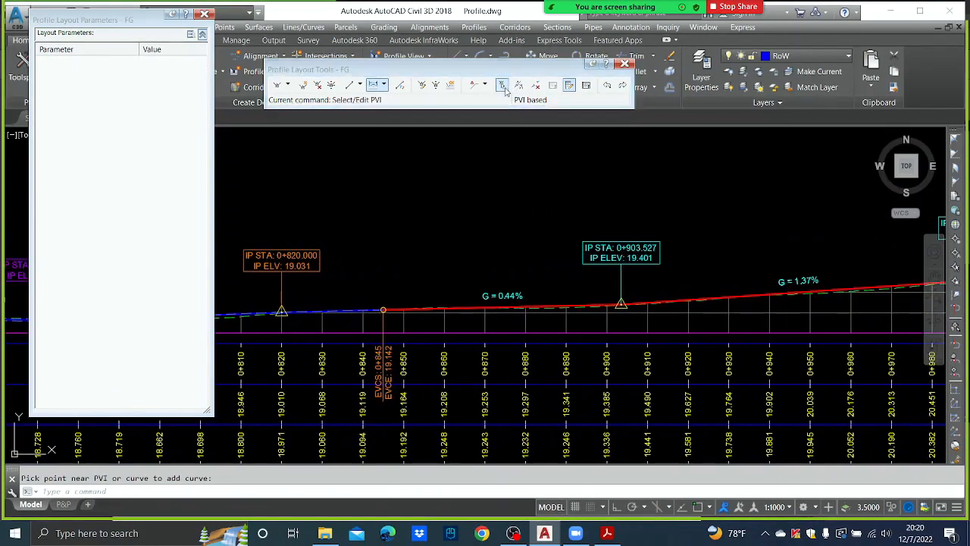
{"action": "left_click", "coordinate": [621, 304]}
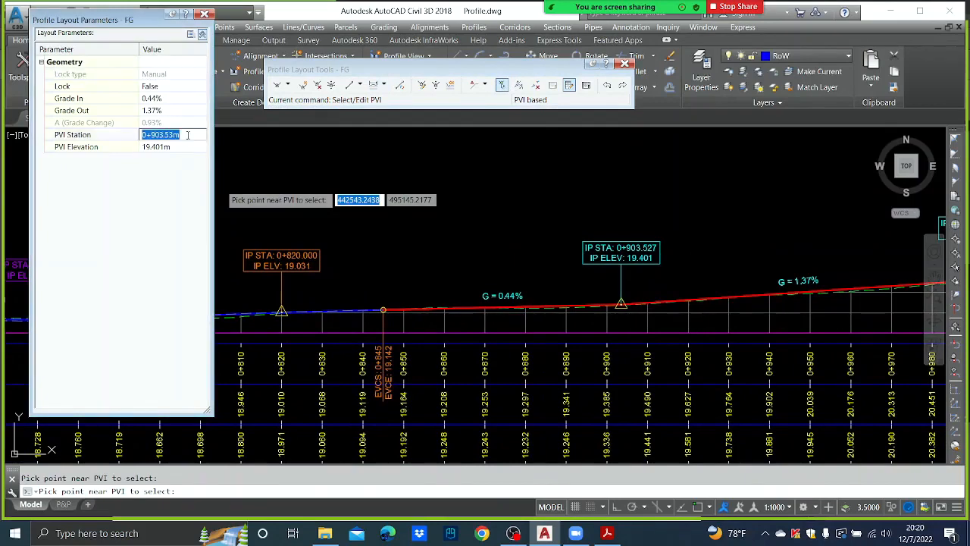
{"action": "type", "text": "900"}
{"action": "key", "text": "Return"}
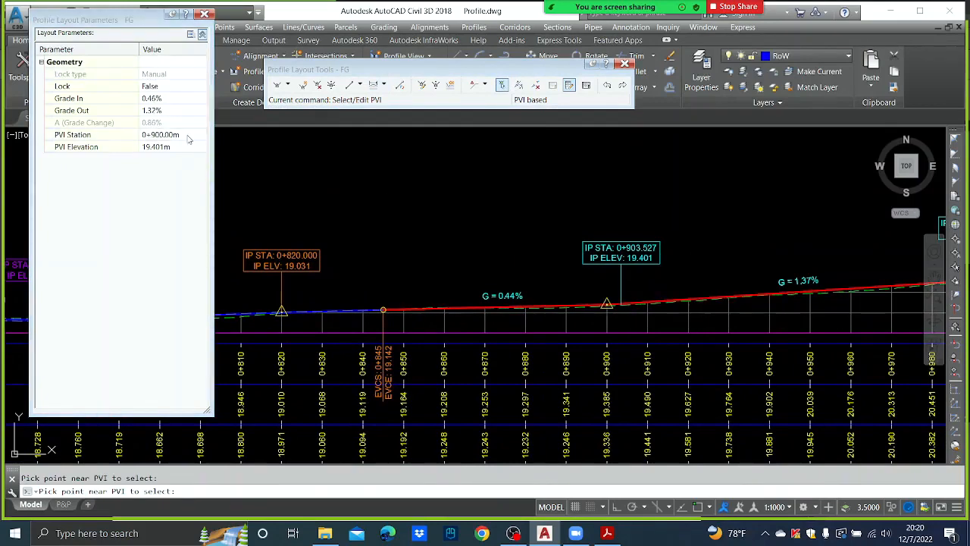
{"action": "key", "text": "Escape"}
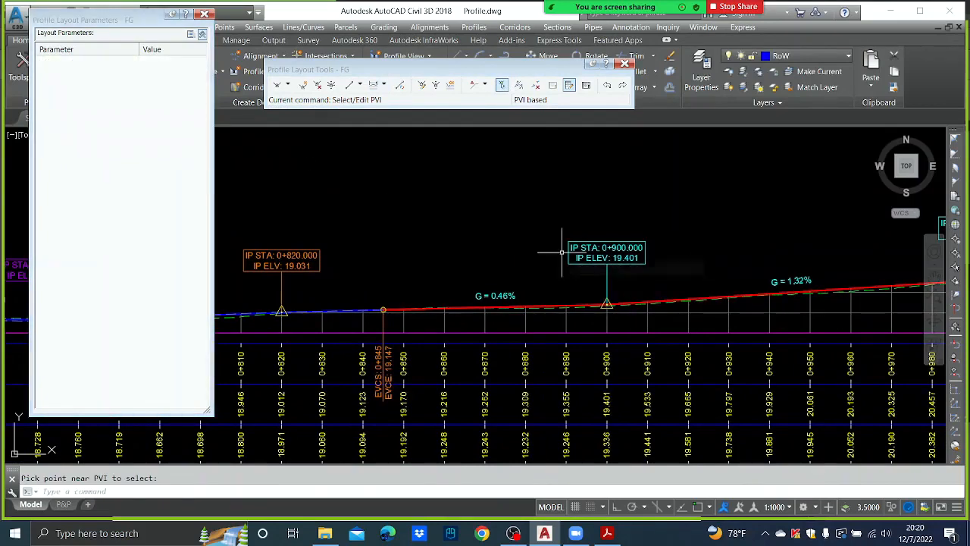
Add a 50 m parabolic curve at the PVI at station 0+900 of the FG profile
{"action": "left_click", "coordinate": [374, 84]}
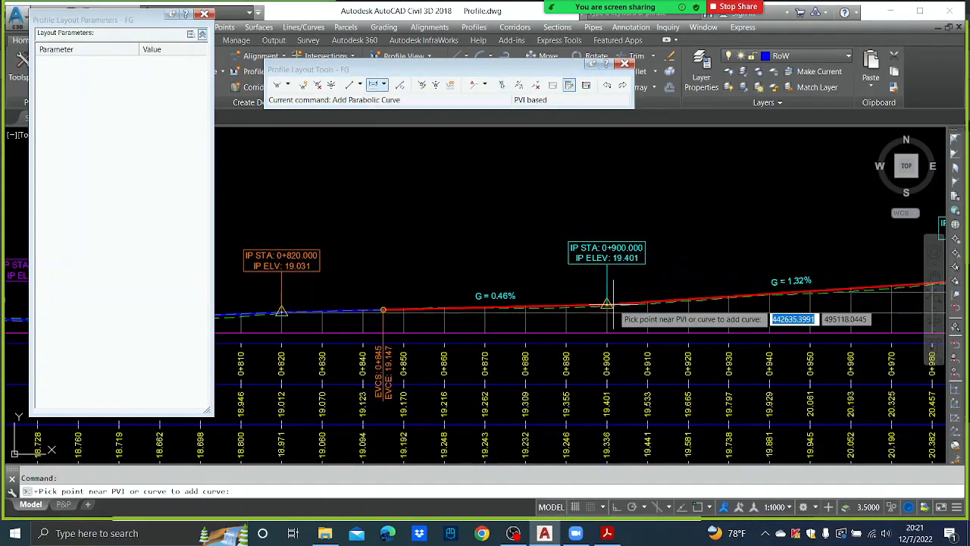
{"action": "left_click", "coordinate": [614, 303]}
{"action": "type", "text": "50"}
{"action": "key", "text": "Return"}
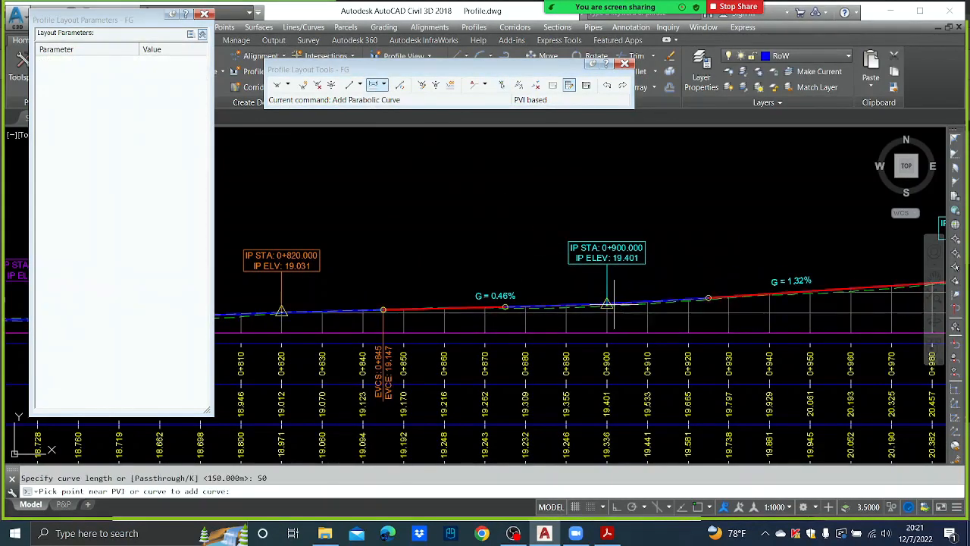
Set the station of the PVI following 0+900 on the FG profile to 0+990.00
{"action": "middle_click_drag", "start_coordinate": [658, 268], "coordinate": [451, 279]}
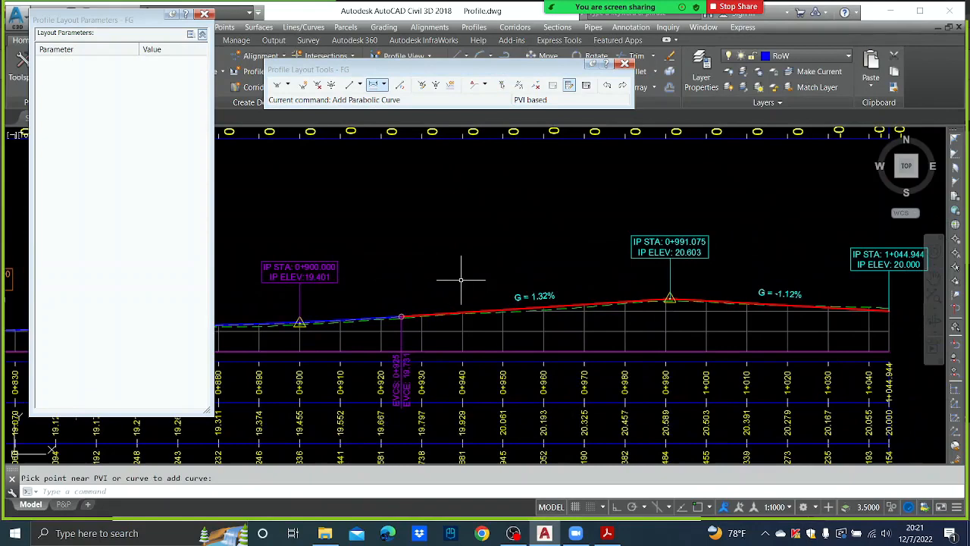
{"action": "left_click", "coordinate": [502, 84]}
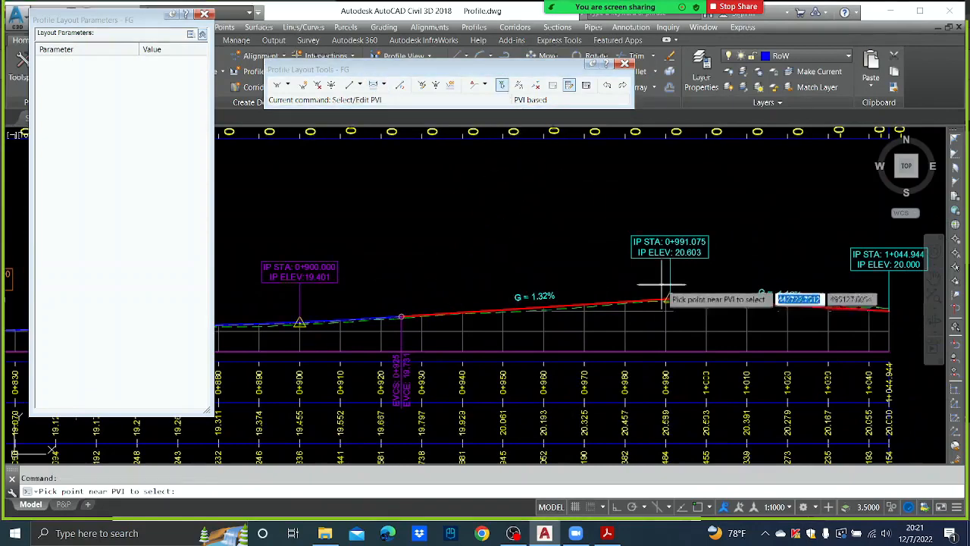
{"action": "left_click", "coordinate": [667, 299]}
{"action": "left_click", "coordinate": [192, 134]}
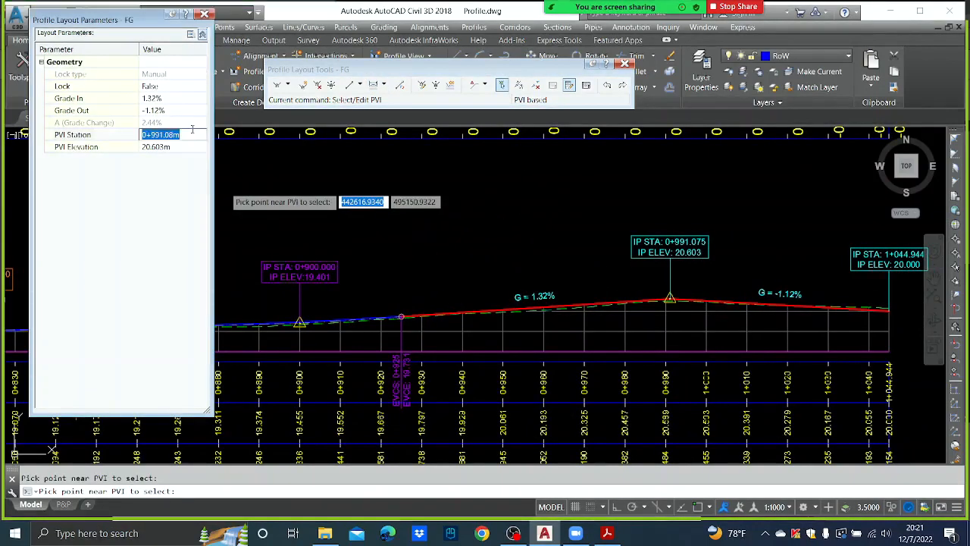
{"action": "type", "text": "990"}
{"action": "key", "text": "Return"}
{"action": "right_click", "coordinate": [191, 131]}
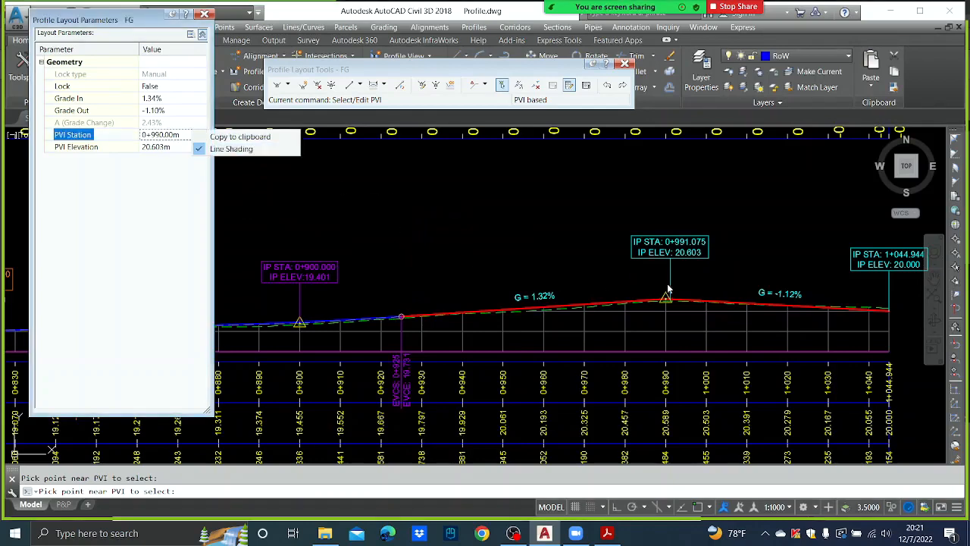
{"action": "left_click", "coordinate": [668, 287]}
{"action": "key", "text": "Escape"}
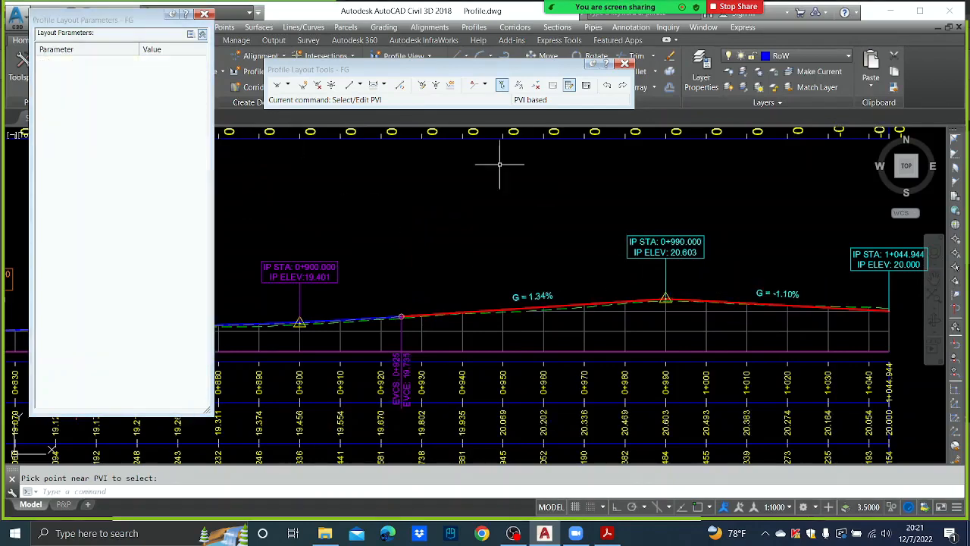
Add a 50 m parabolic curve at the PVI at station 0+990 of the FG profile
{"action": "left_click", "coordinate": [374, 85]}
{"action": "left_click", "coordinate": [666, 301]}
{"action": "type", "text": "50"}
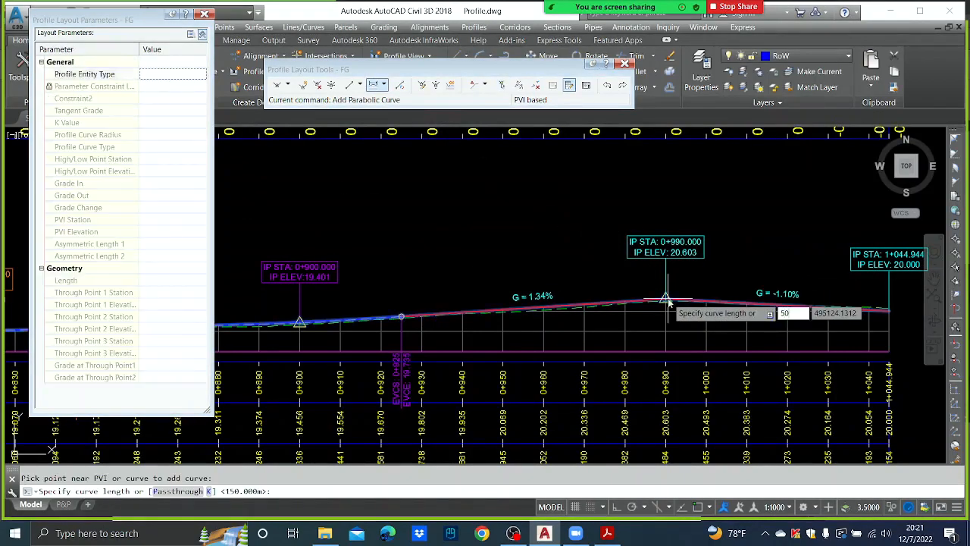
{"action": "key", "text": "Return"}
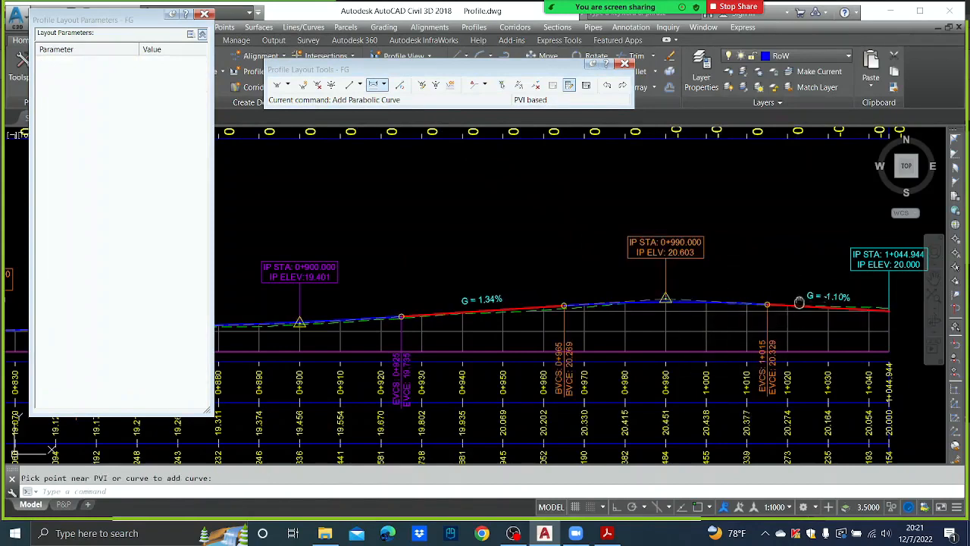
Set the elevation of the FG profile's end PVI at station 1+044.944 to 20.154 m
{"action": "middle_click_drag", "start_coordinate": [799, 303], "coordinate": [630, 291]}
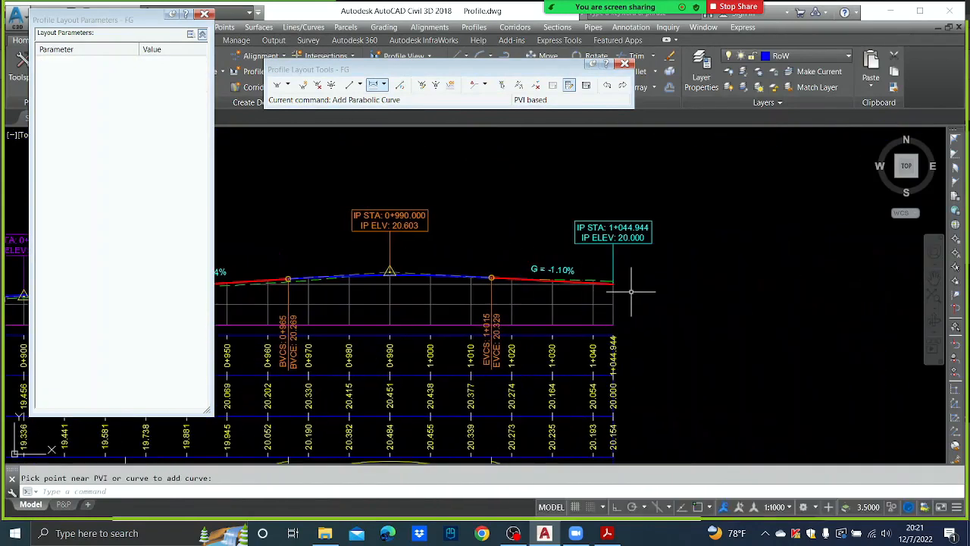
{"action": "left_click", "coordinate": [501, 84]}
{"action": "left_click", "coordinate": [652, 299]}
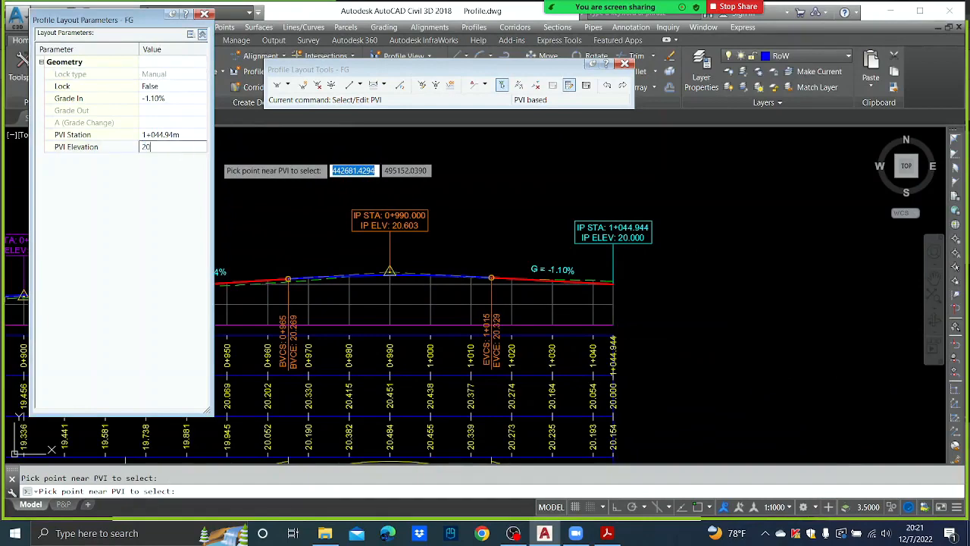
{"action": "key", "text": "Return"}
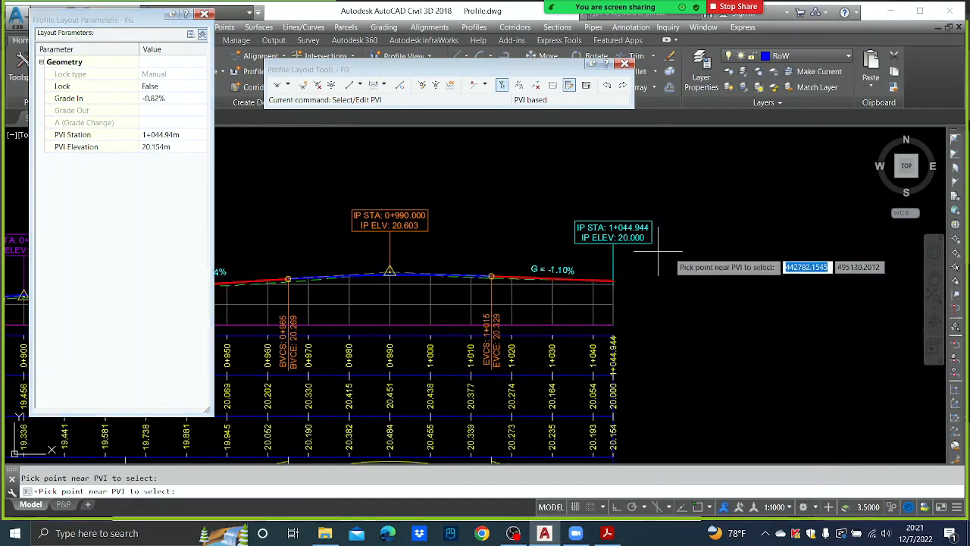
{"action": "key", "text": "Return"}
Reapply the band settings in the FG profile view's properties to refresh the band labels
{"action": "scroll", "coordinate": [664, 260], "scroll_direction": "down", "scroll_amount": 6}
{"action": "scroll", "coordinate": [536, 341], "scroll_direction": "up", "scroll_amount": 4}
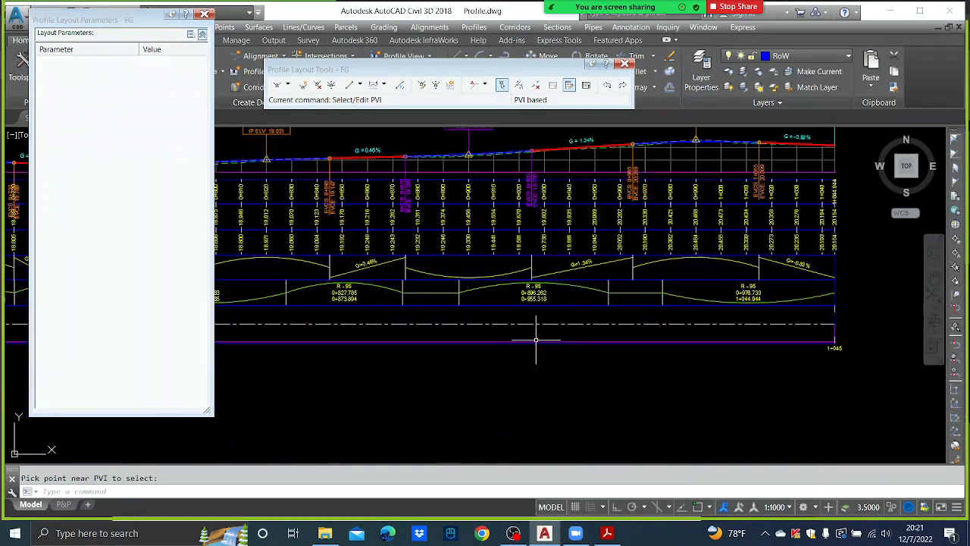
{"action": "left_click", "coordinate": [554, 187]}
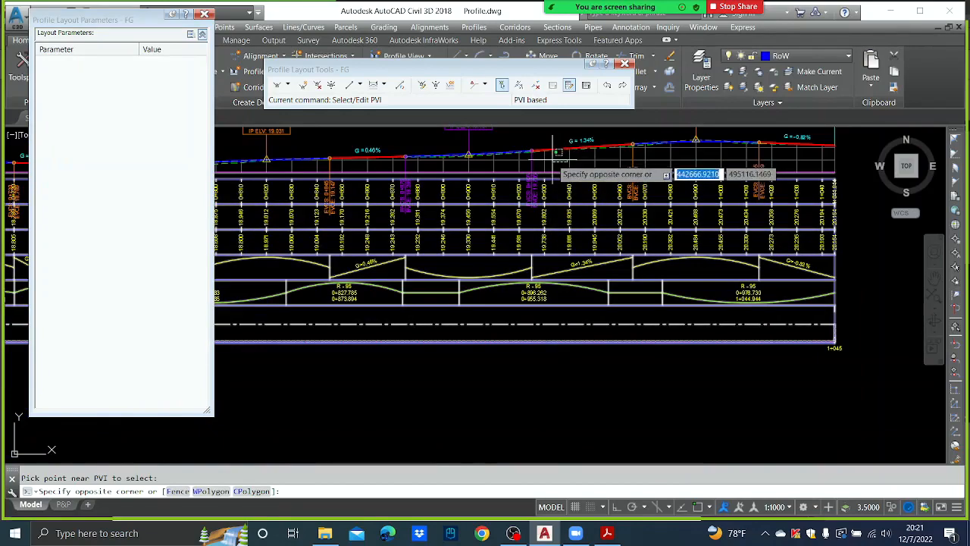
{"action": "left_click", "coordinate": [553, 156]}
{"action": "right_click", "coordinate": [553, 156]}
{"action": "left_click", "coordinate": [610, 286]}
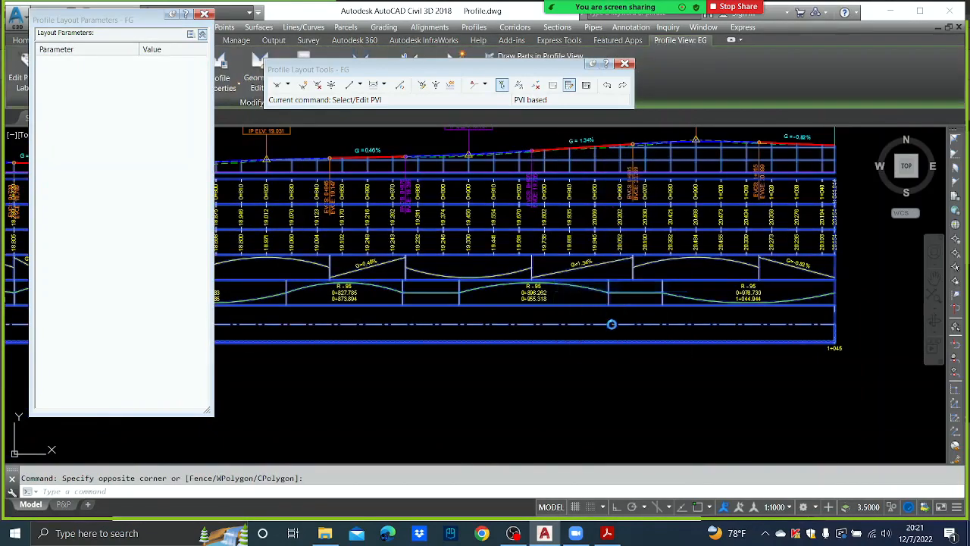
{"action": "left_click", "coordinate": [731, 421]}
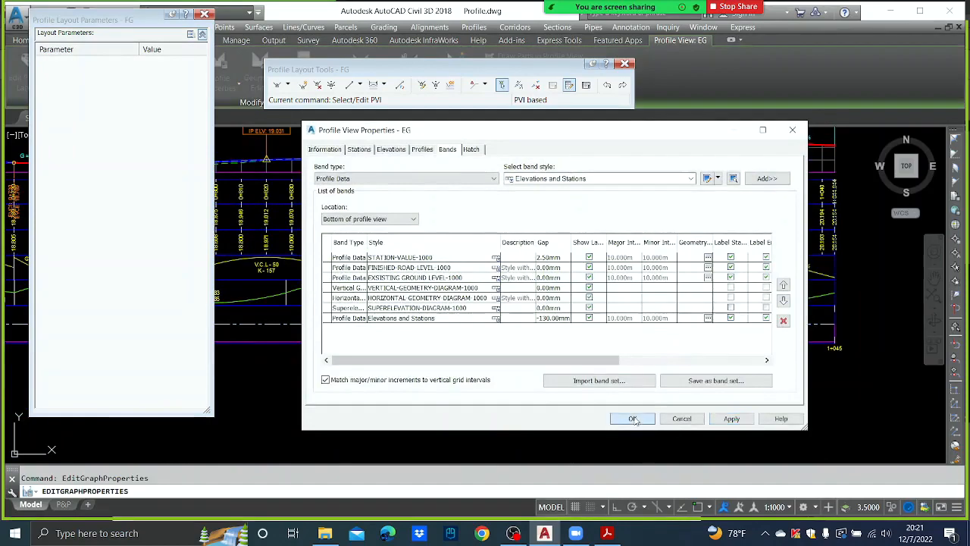
{"action": "left_click", "coordinate": [634, 420]}
Examine the curve lengths, K values and grades in the vertical geometry band along the whole FG profile view
{"action": "scroll", "coordinate": [609, 304], "scroll_direction": "down", "scroll_amount": 5}
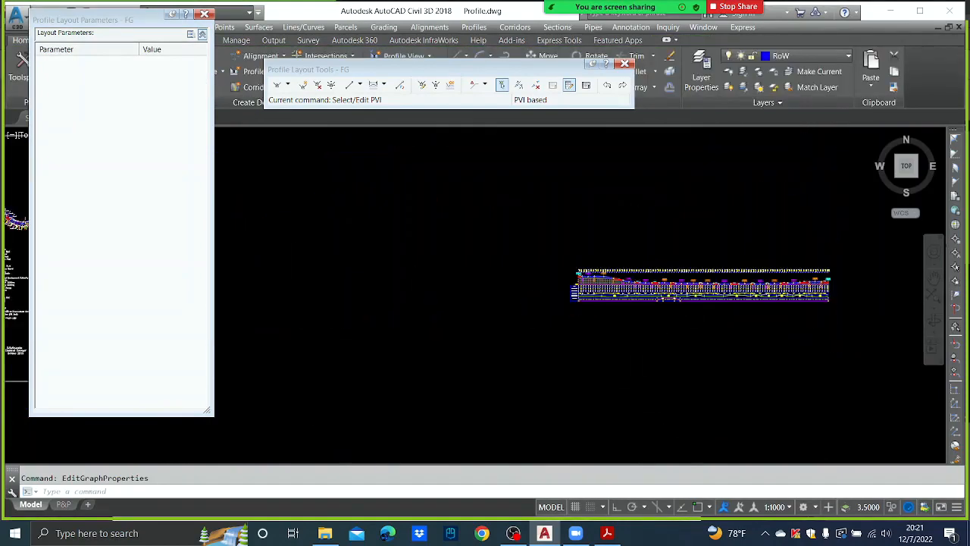
{"action": "scroll", "coordinate": [568, 271], "scroll_direction": "up", "scroll_amount": 10}
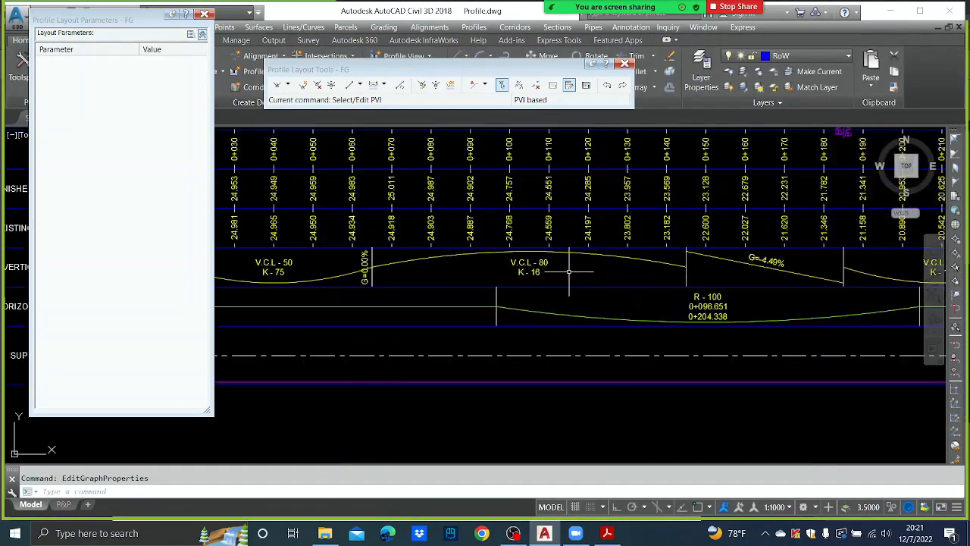
{"action": "middle_click_drag", "start_coordinate": [569, 272], "coordinate": [510, 266]}
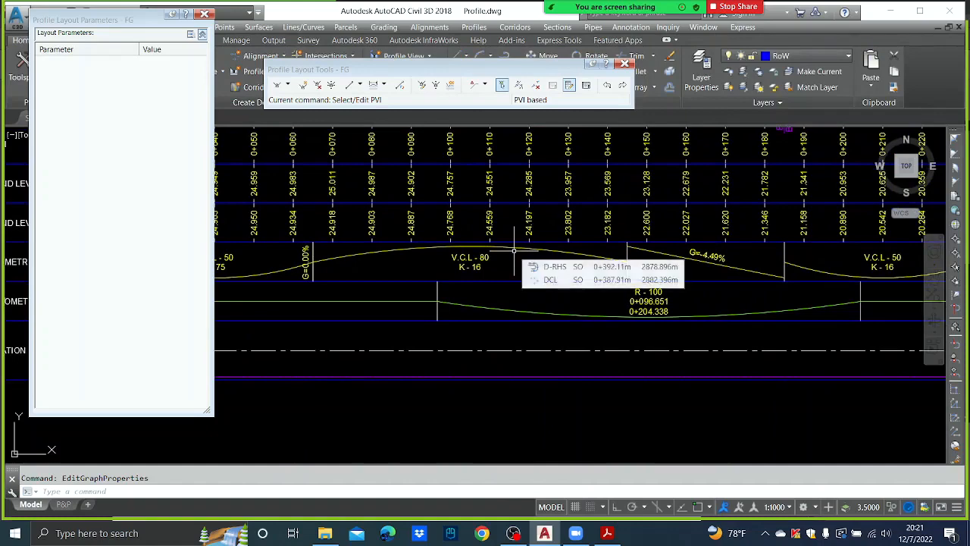
{"action": "middle_click_drag", "start_coordinate": [655, 291], "coordinate": [439, 294]}
{"action": "middle_click_drag", "start_coordinate": [625, 267], "coordinate": [475, 265]}
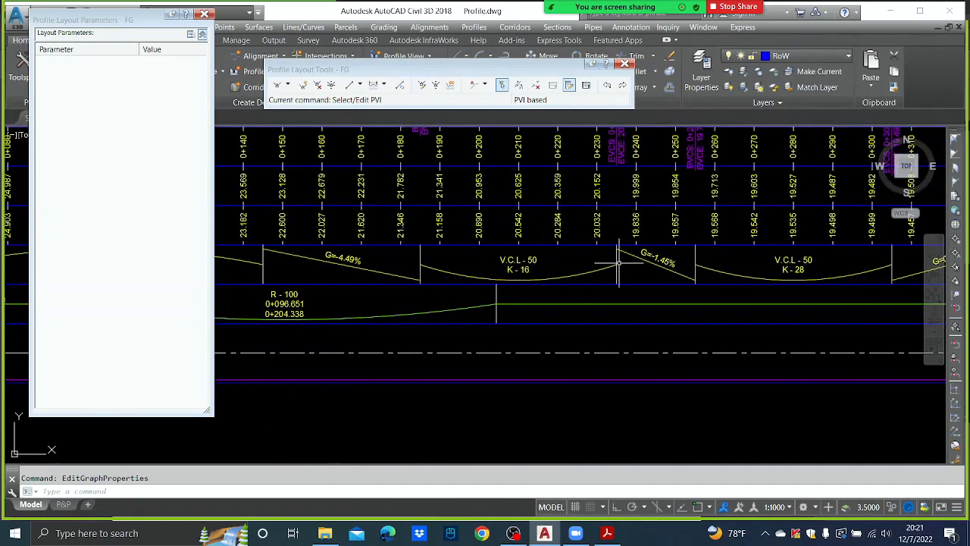
{"action": "middle_click_drag", "start_coordinate": [618, 263], "coordinate": [468, 265]}
{"action": "mouse_move", "coordinate": [642, 287]}
{"action": "middle_mouse_down"}
{"action": "mouse_move", "coordinate": [409, 304]}
{"action": "mouse_move", "coordinate": [565, 301]}
{"action": "mouse_move", "coordinate": [554, 298]}
{"action": "middle_mouse_up"}
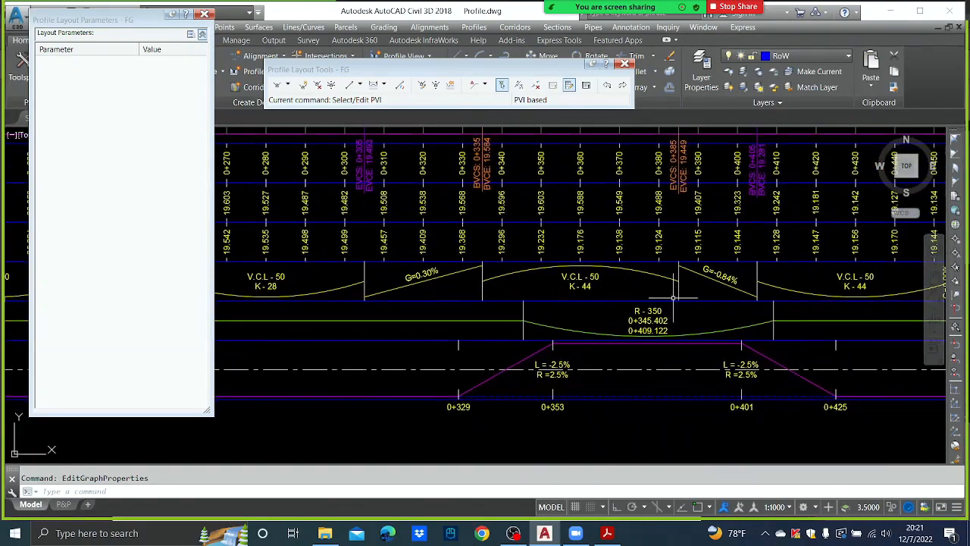
{"action": "middle_click_drag", "start_coordinate": [673, 297], "coordinate": [494, 296]}
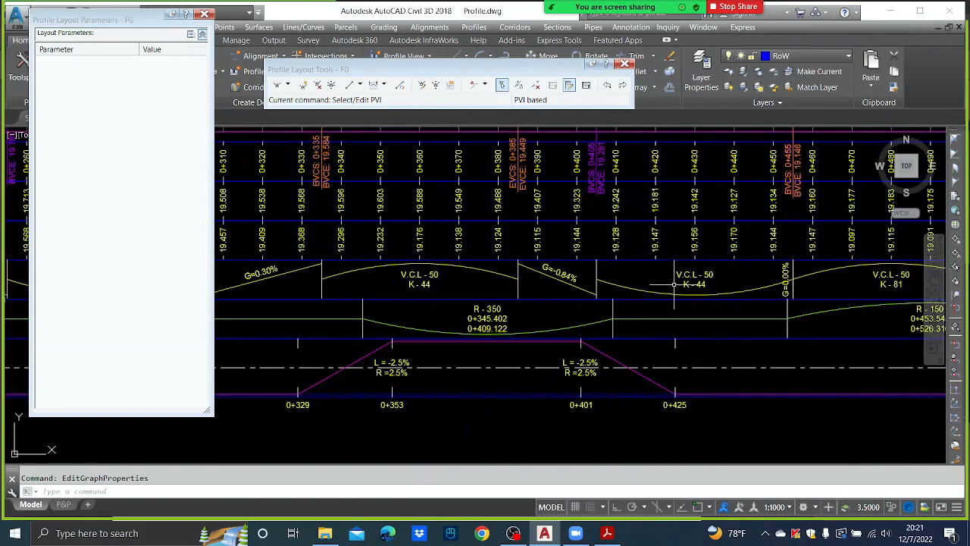
{"action": "middle_click_drag", "start_coordinate": [674, 284], "coordinate": [558, 278]}
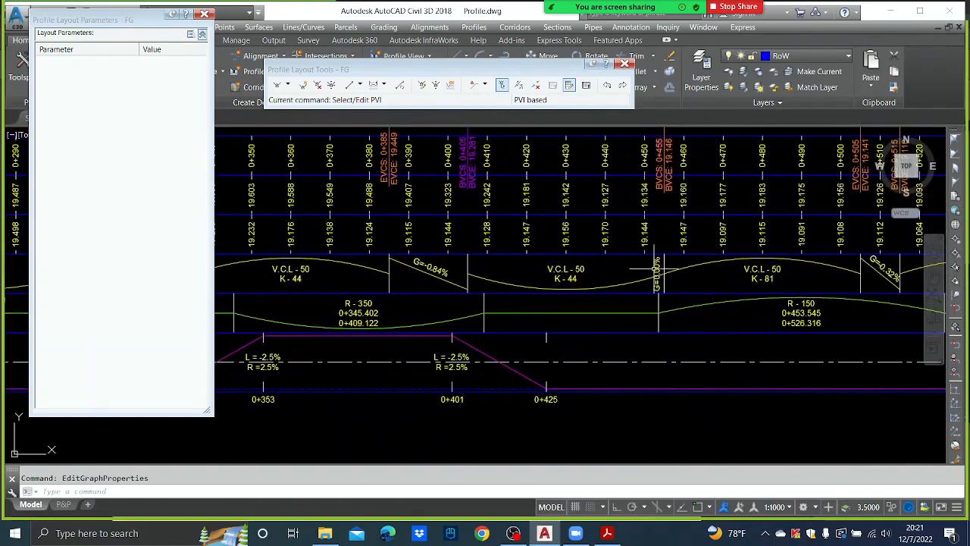
{"action": "middle_click_drag", "start_coordinate": [804, 273], "coordinate": [656, 278]}
{"action": "middle_click_drag", "start_coordinate": [719, 282], "coordinate": [658, 307]}
{"action": "middle_click_drag", "start_coordinate": [764, 307], "coordinate": [612, 310]}
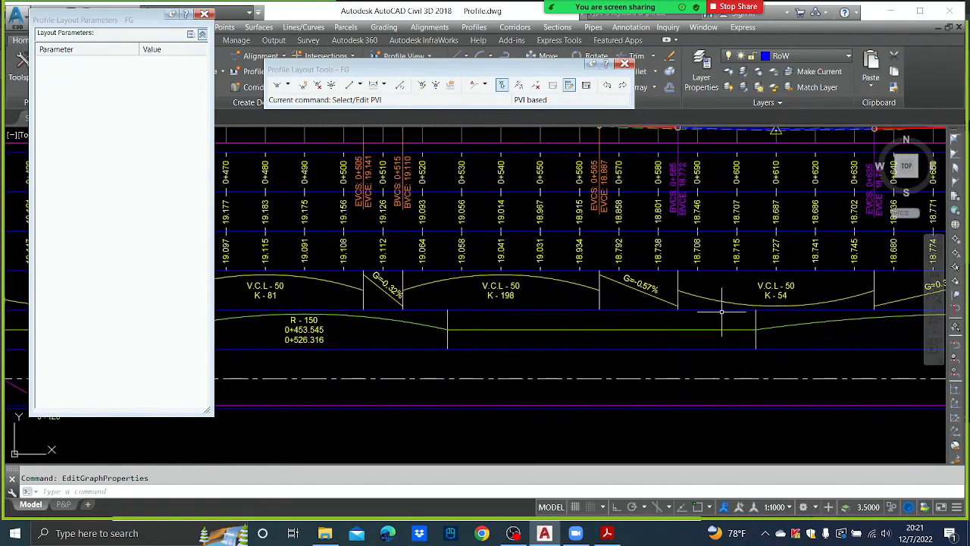
{"action": "middle_click_drag", "start_coordinate": [813, 302], "coordinate": [603, 307]}
{"action": "middle_click_drag", "start_coordinate": [922, 296], "coordinate": [602, 300]}
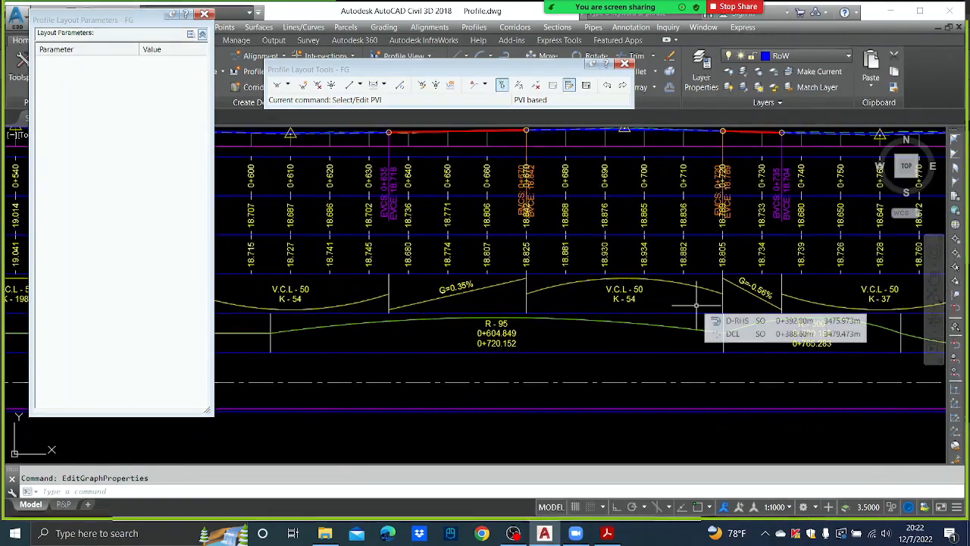
{"action": "middle_click_drag", "start_coordinate": [686, 306], "coordinate": [403, 309]}
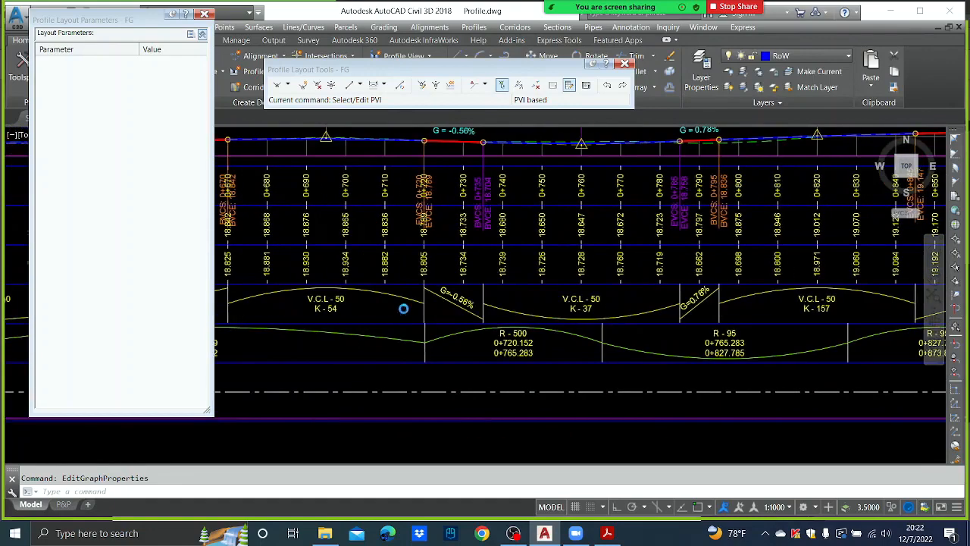
{"action": "middle_click_drag", "start_coordinate": [729, 309], "coordinate": [451, 307]}
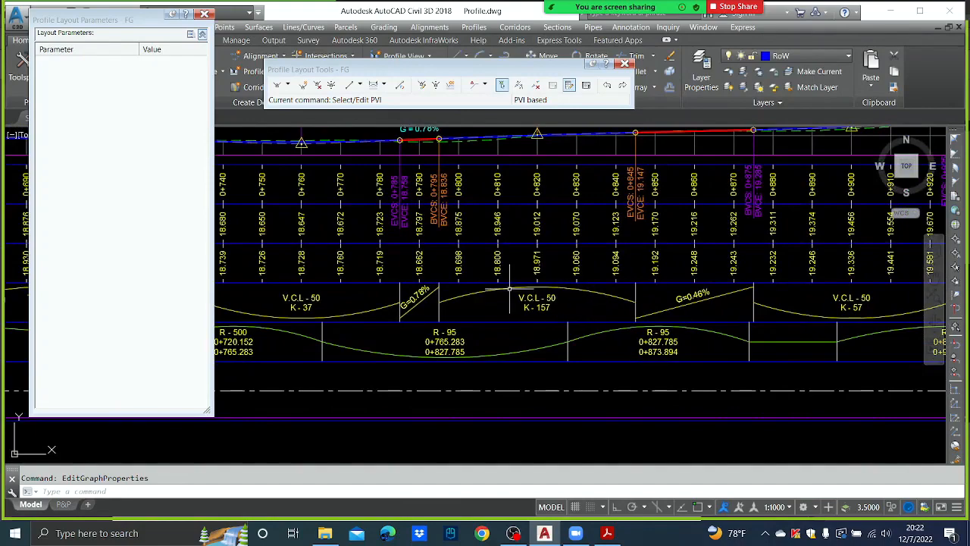
{"action": "middle_click_drag", "start_coordinate": [661, 302], "coordinate": [376, 302]}
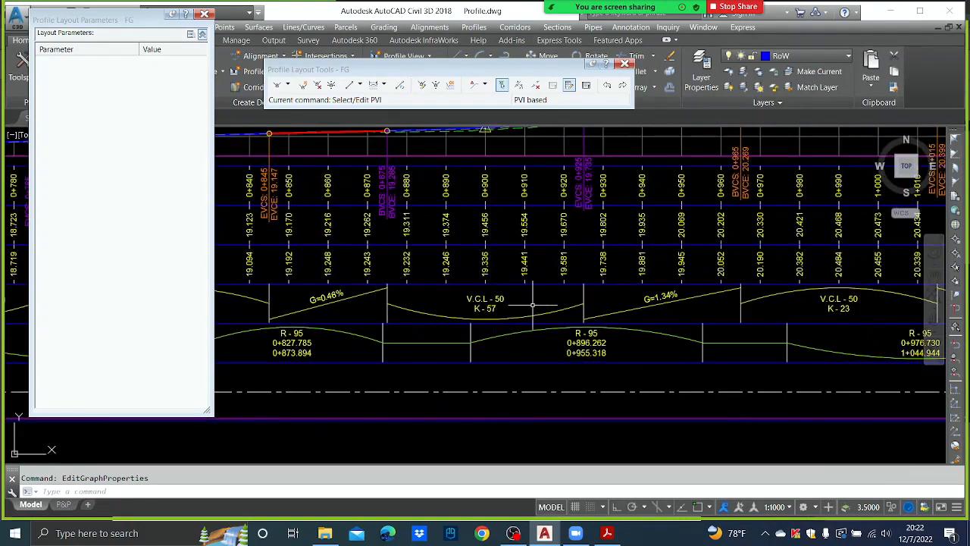
{"action": "middle_click_drag", "start_coordinate": [741, 328], "coordinate": [522, 326]}
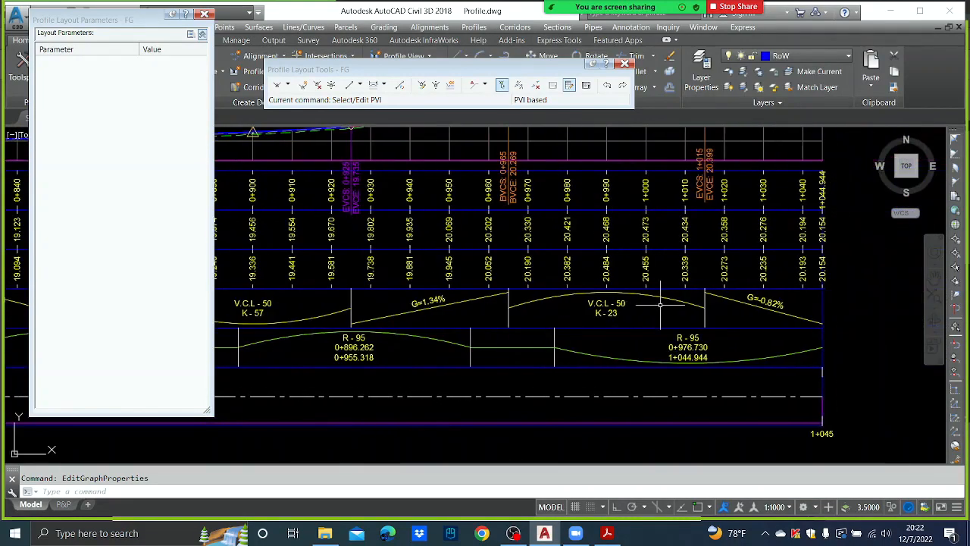
Set the elevation of the PVI at station 0+210 on the FG profile to 20.35 m
{"action": "scroll", "coordinate": [736, 326], "scroll_direction": "down", "scroll_amount": 10}
{"action": "scroll", "coordinate": [416, 283], "scroll_direction": "up", "scroll_amount": 10}
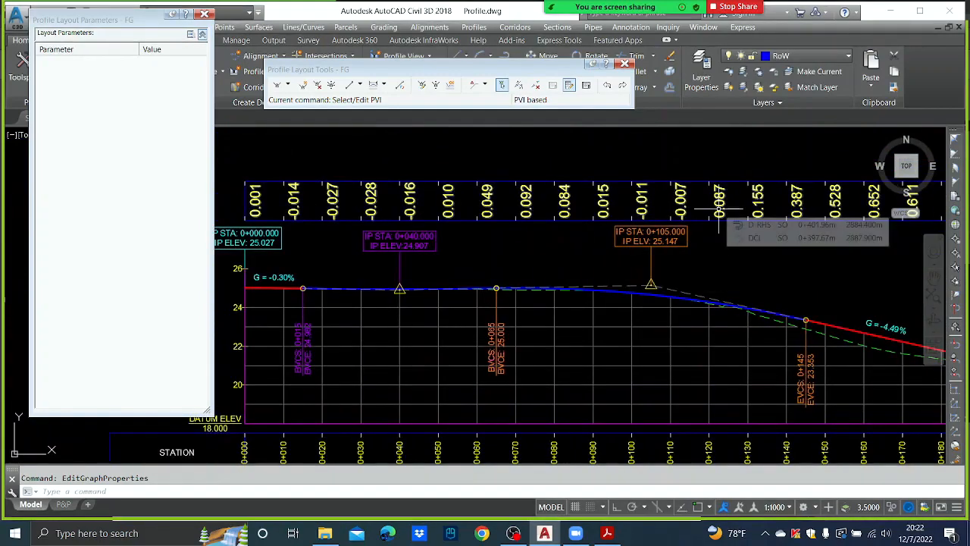
{"action": "left_click", "coordinate": [501, 85]}
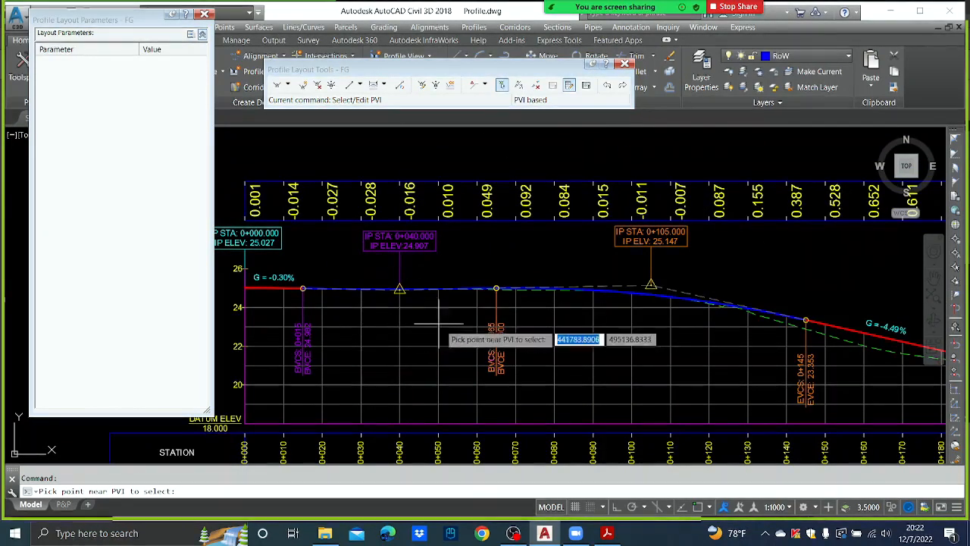
{"action": "middle_click_drag", "start_coordinate": [763, 326], "coordinate": [515, 329]}
{"action": "middle_click_drag", "start_coordinate": [647, 338], "coordinate": [443, 327]}
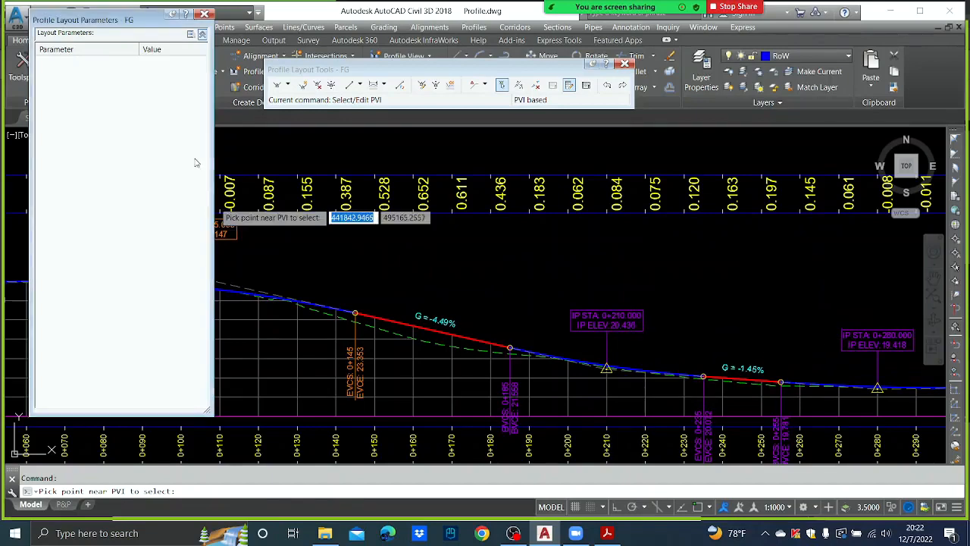
{"action": "left_click", "coordinate": [607, 367]}
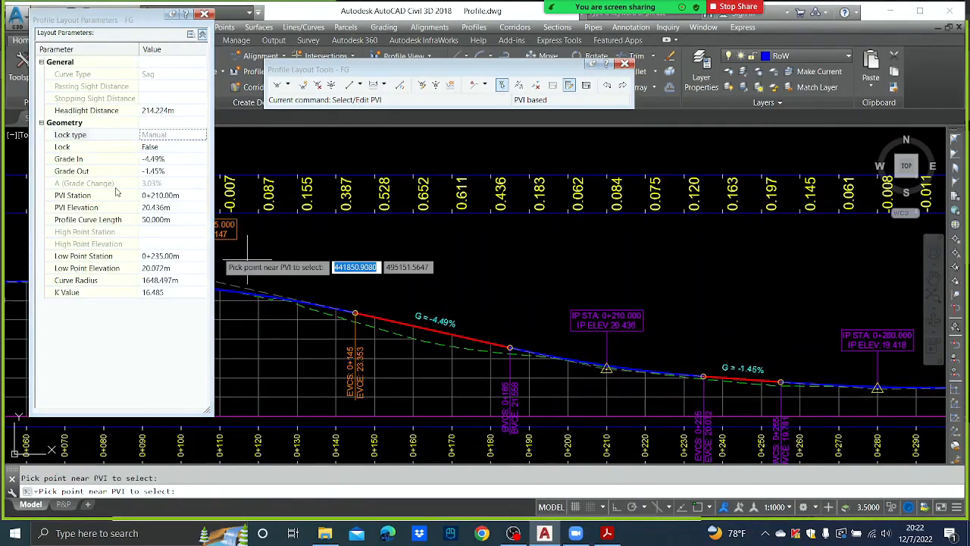
{"action": "left_click", "coordinate": [165, 210]}
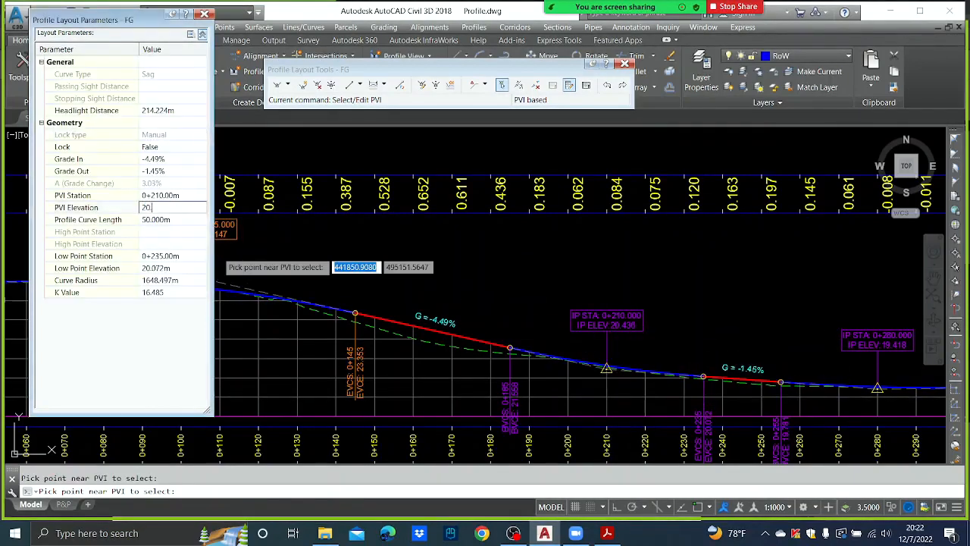
{"action": "type", "text": "20.35"}
{"action": "key", "text": "Return"}
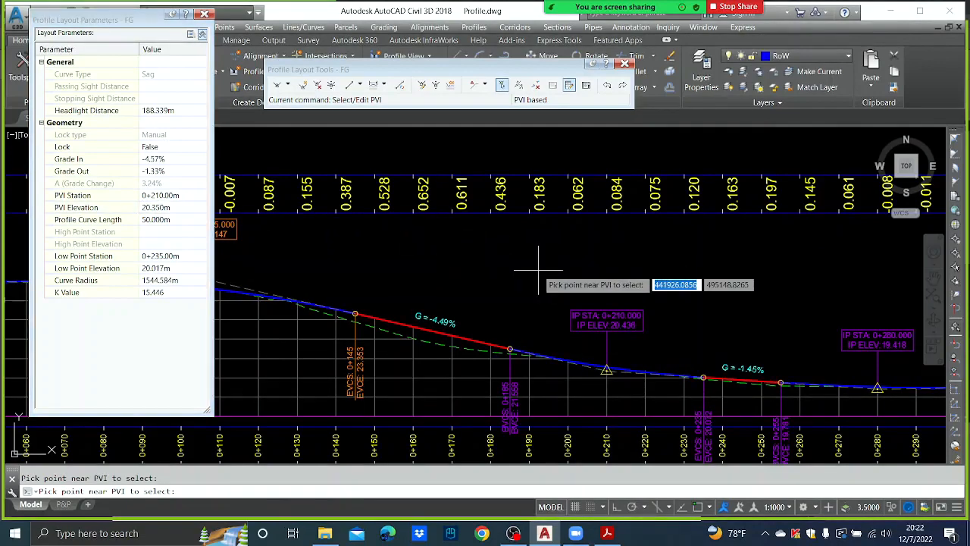
{"action": "key", "text": "Escape"}
{"action": "middle_click_drag", "start_coordinate": [628, 437], "coordinate": [593, 244]}
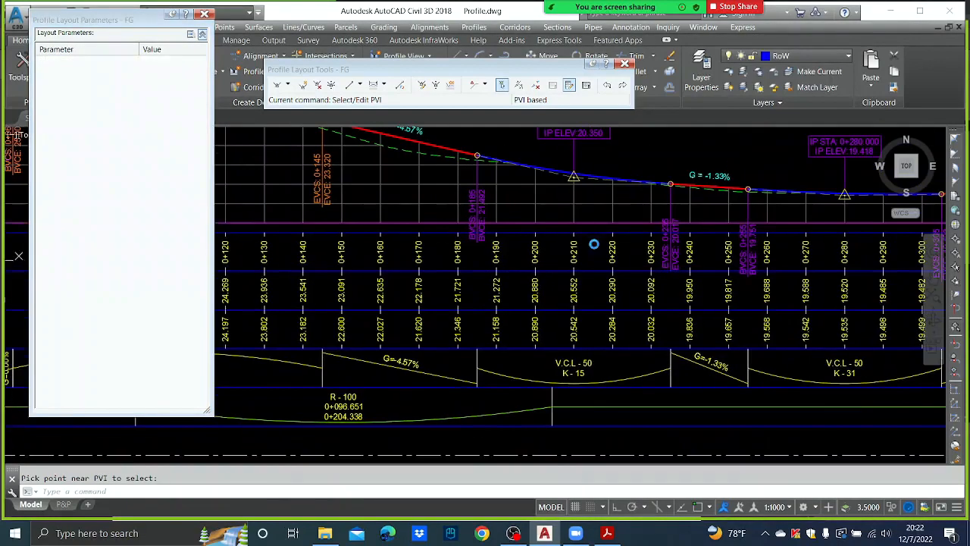
{"action": "middle_click_drag", "start_coordinate": [597, 288], "coordinate": [585, 338]}
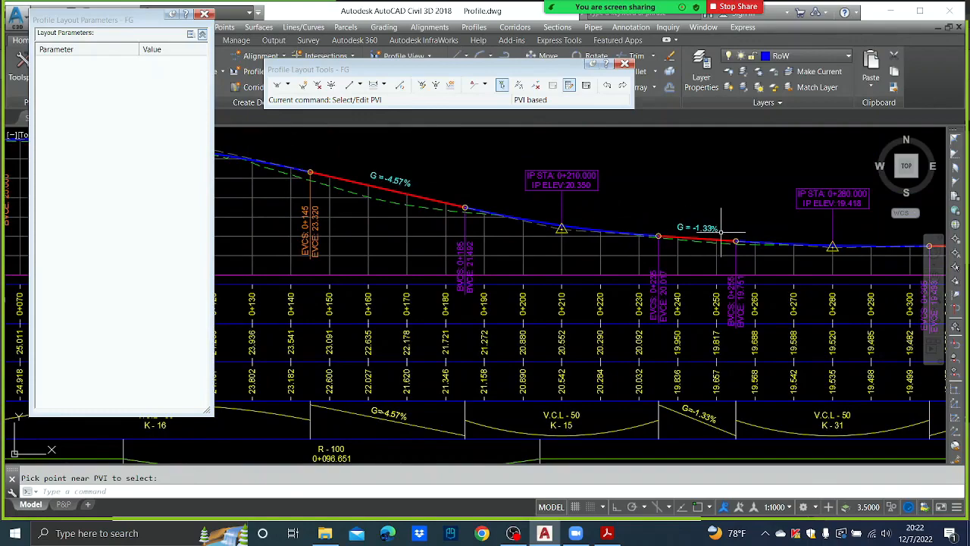
Examine the elevation differences between the FG profile and existing ground from about station 0+130 to 0+540
{"action": "middle_click_drag", "start_coordinate": [733, 234], "coordinate": [692, 385]}
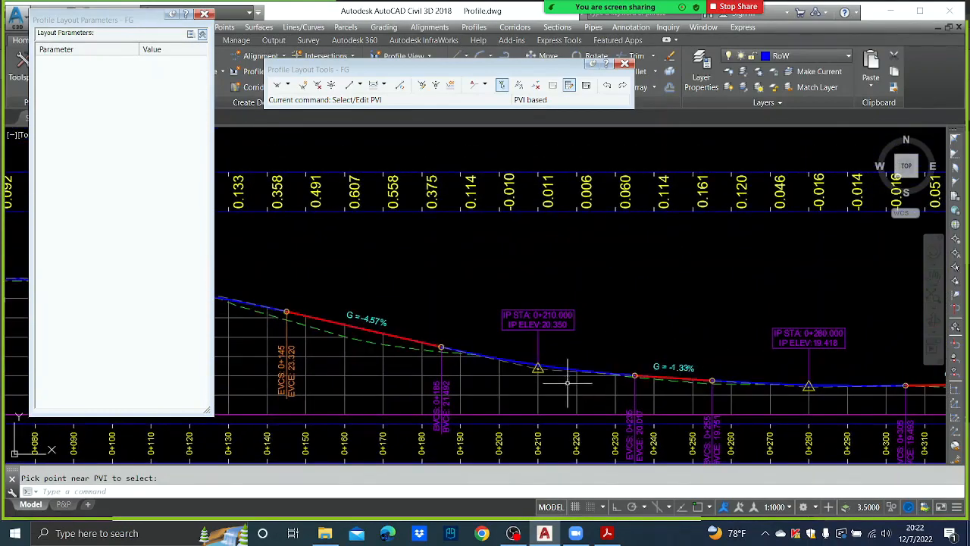
{"action": "middle_click_drag", "start_coordinate": [578, 366], "coordinate": [580, 328]}
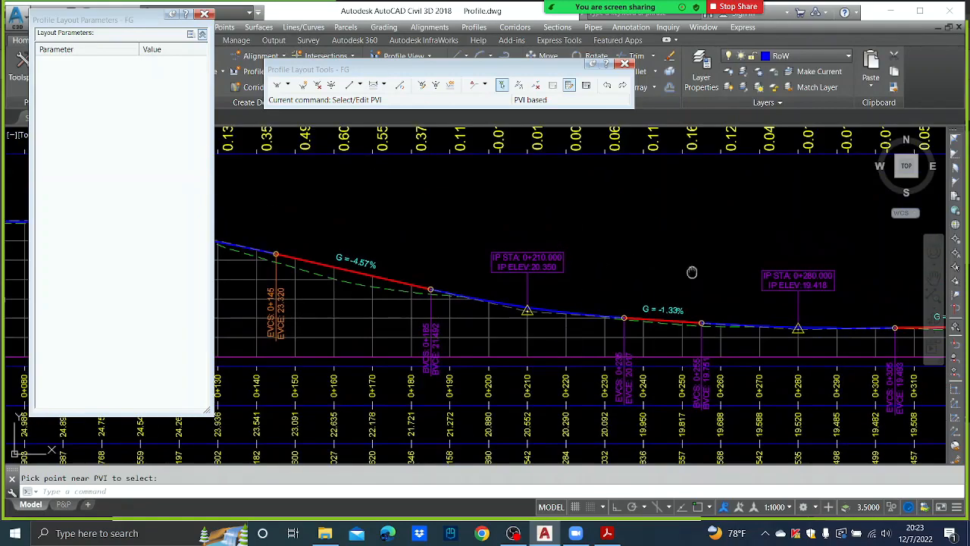
{"action": "middle_click_drag", "start_coordinate": [692, 272], "coordinate": [617, 271]}
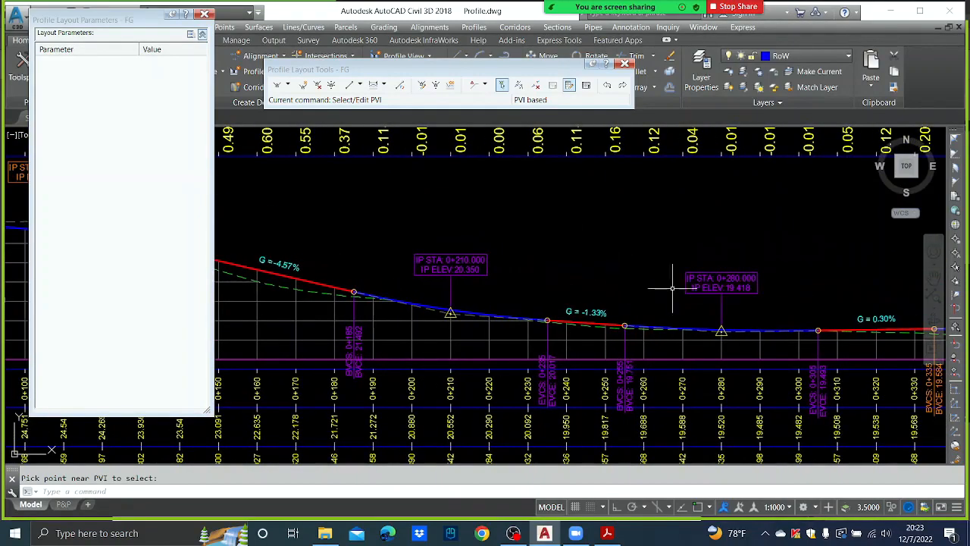
{"action": "middle_click_drag", "start_coordinate": [724, 256], "coordinate": [582, 202]}
{"action": "scroll", "coordinate": [597, 209], "scroll_direction": "down", "scroll_amount": 1}
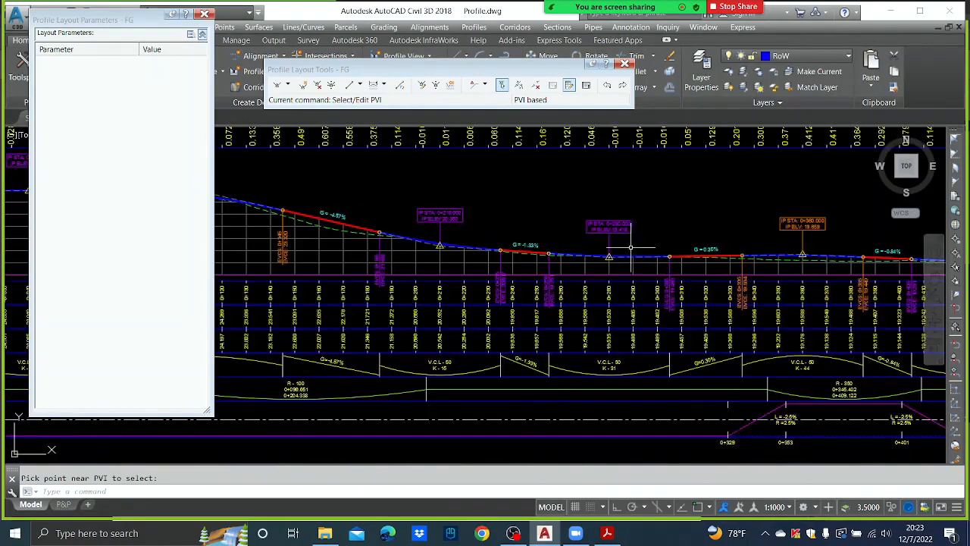
{"action": "scroll", "coordinate": [631, 212], "scroll_direction": "up", "scroll_amount": 1}
{"action": "middle_click_drag", "start_coordinate": [631, 222], "coordinate": [592, 293]}
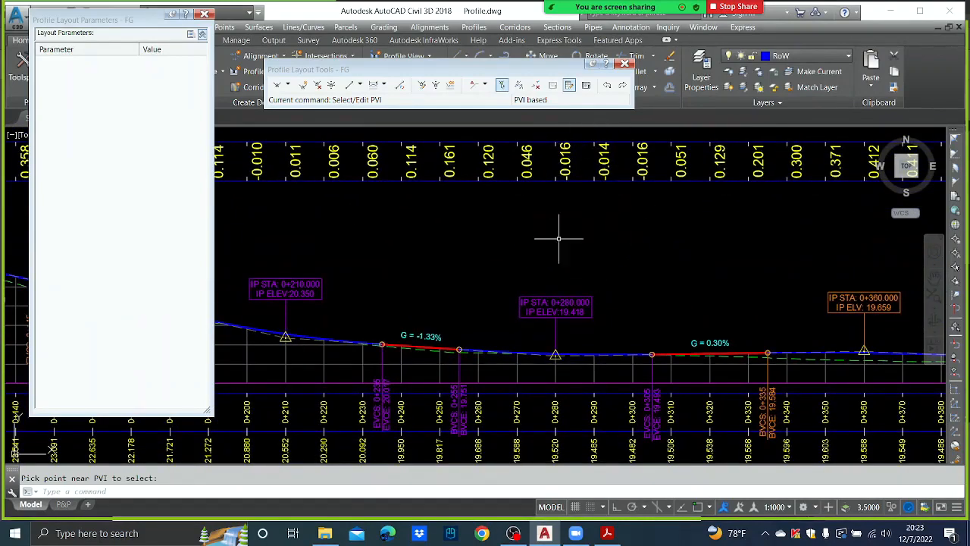
{"action": "middle_click_drag", "start_coordinate": [736, 238], "coordinate": [531, 217]}
{"action": "middle_click_drag", "start_coordinate": [682, 321], "coordinate": [639, 340]}
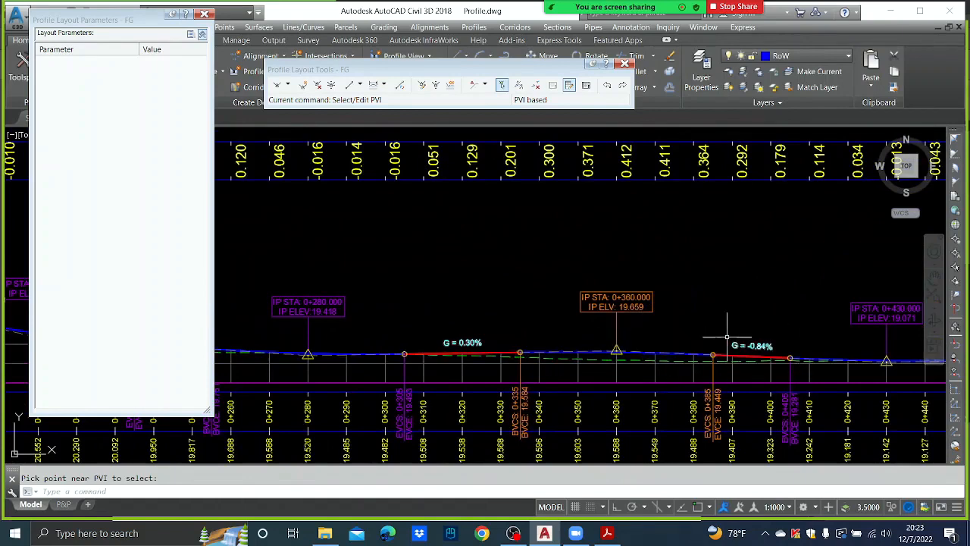
{"action": "middle_click_drag", "start_coordinate": [775, 331], "coordinate": [662, 331]}
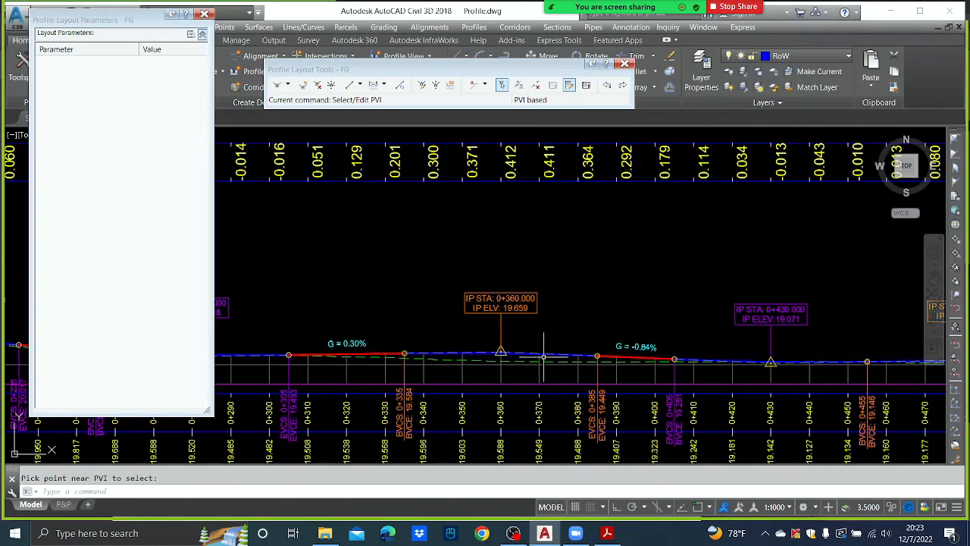
{"action": "middle_click_drag", "start_coordinate": [667, 347], "coordinate": [598, 350]}
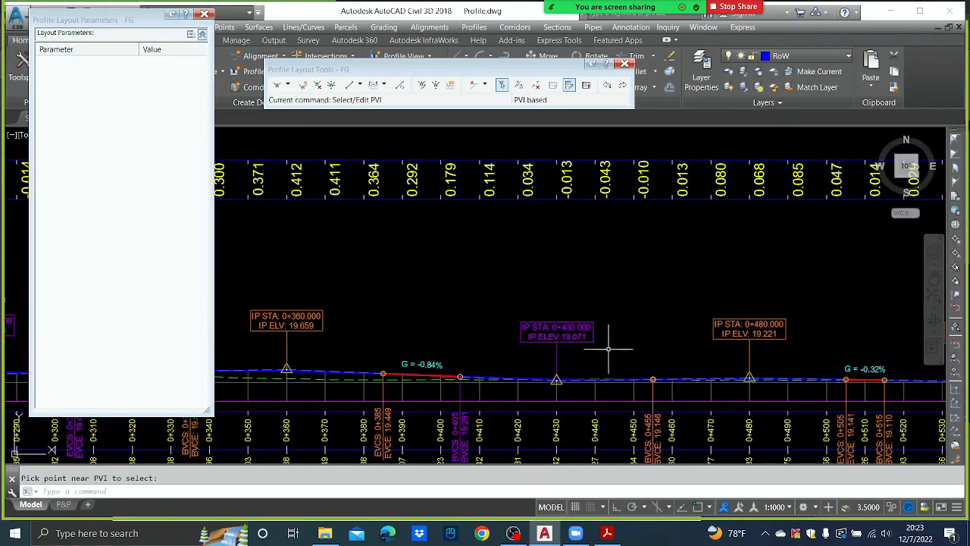
{"action": "middle_click_drag", "start_coordinate": [650, 256], "coordinate": [564, 251]}
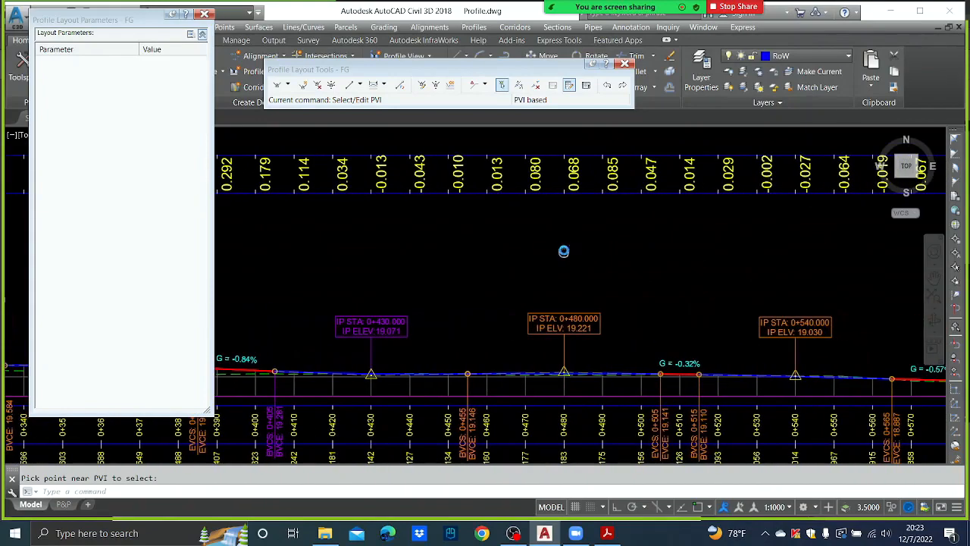
{"action": "middle_click_drag", "start_coordinate": [602, 325], "coordinate": [599, 263]}
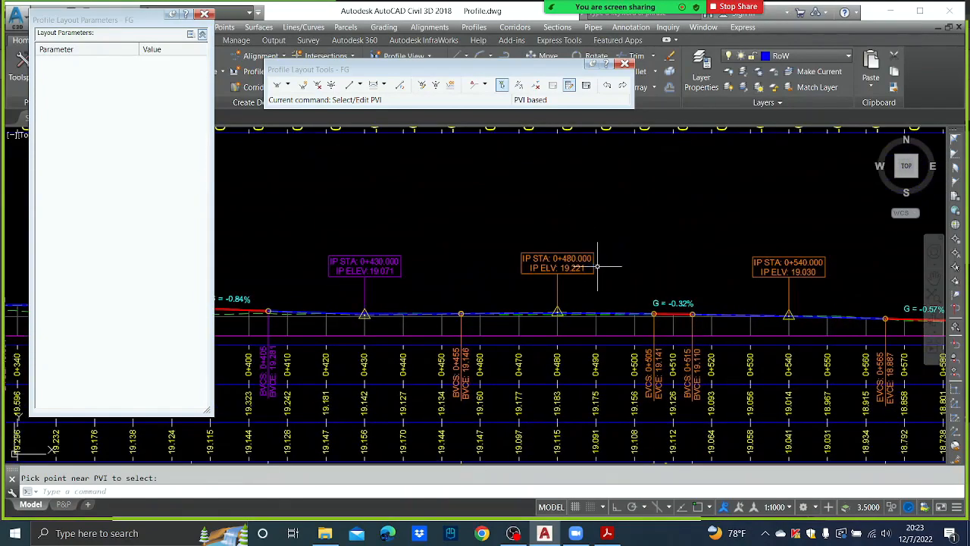
Inspect the grades, elevation and curve parameters of the FG profile's PVI at station 0+480
{"action": "left_click", "coordinate": [507, 87]}
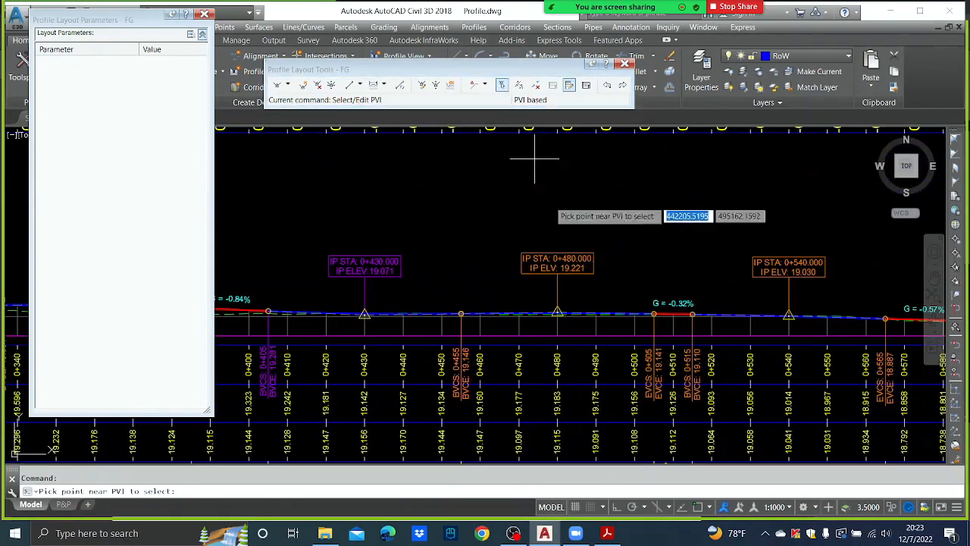
{"action": "middle_click_drag", "start_coordinate": [535, 158], "coordinate": [570, 228]}
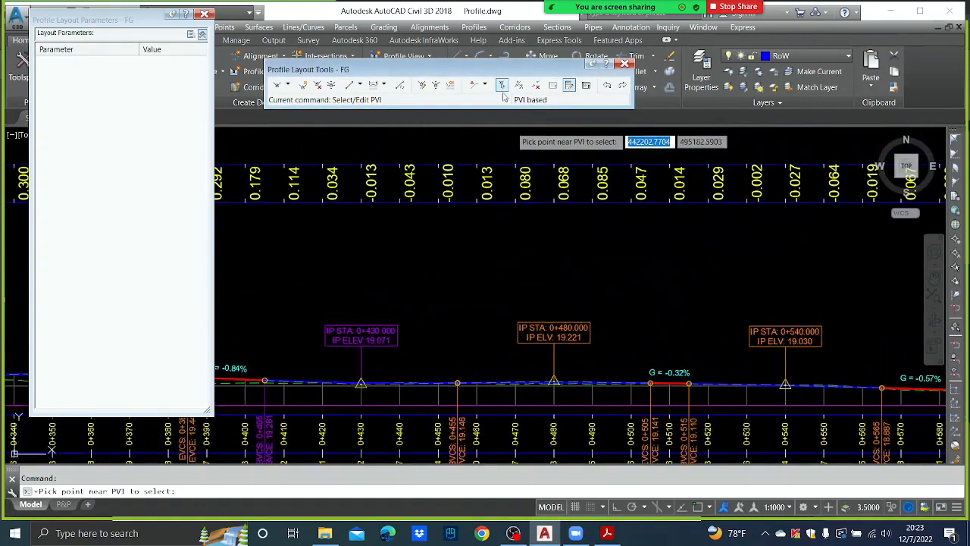
{"action": "left_click", "coordinate": [559, 376]}
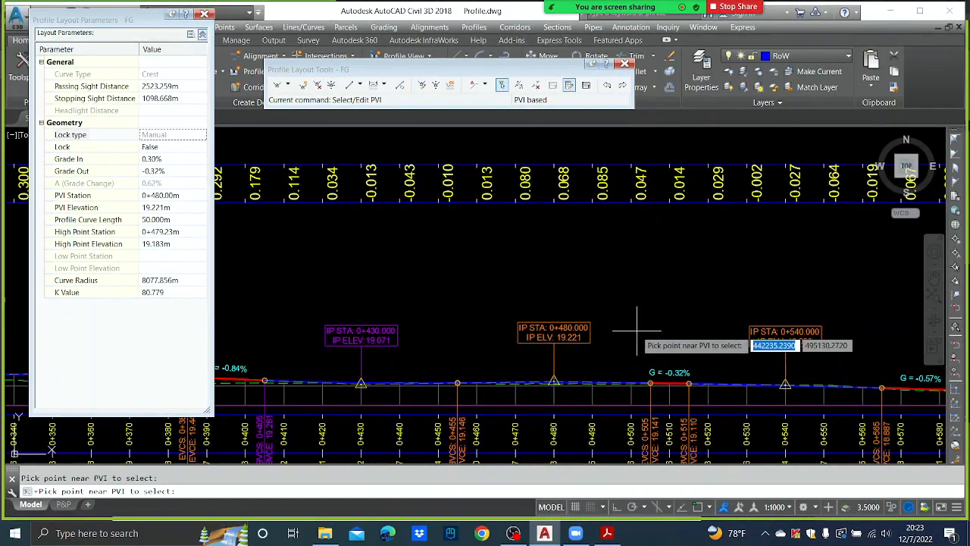
{"action": "key", "text": "Escape"}
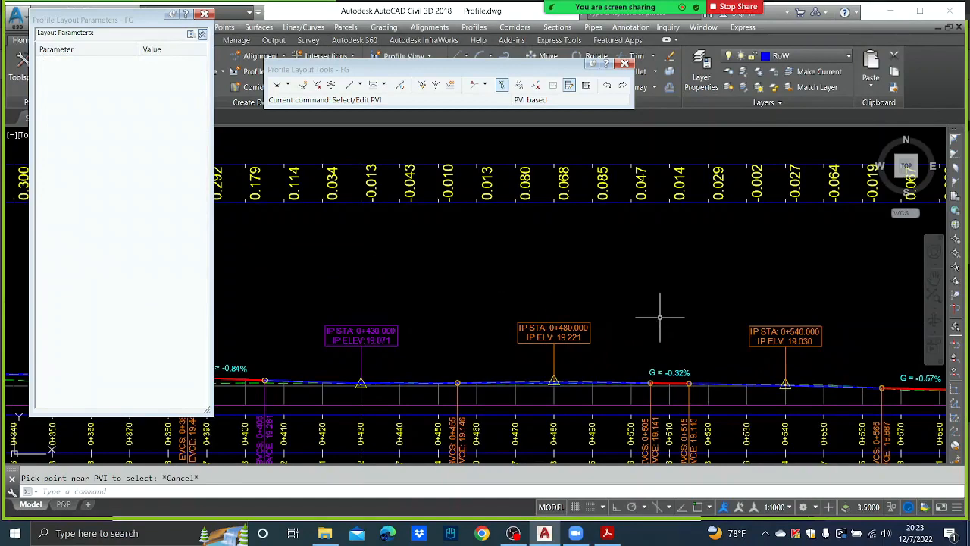
{"action": "scroll", "coordinate": [714, 291], "scroll_direction": "down", "scroll_amount": 2}
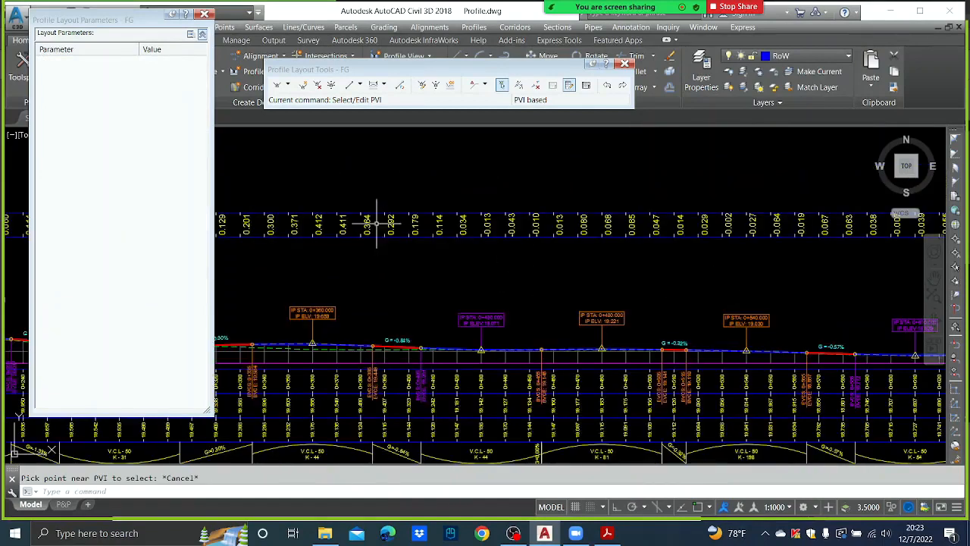
{"action": "scroll", "coordinate": [758, 315], "scroll_direction": "down", "scroll_amount": 2}
{"action": "scroll", "coordinate": [653, 294], "scroll_direction": "up", "scroll_amount": 4}
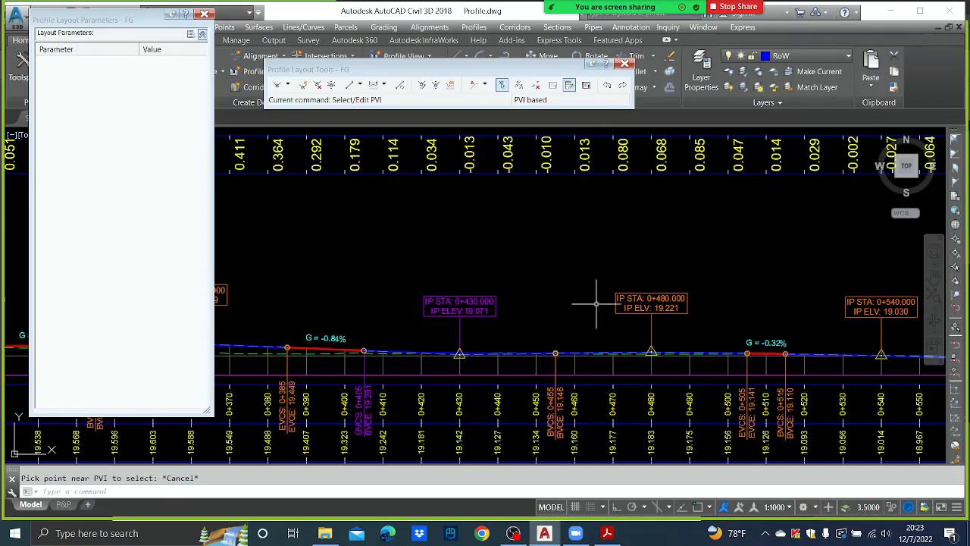
{"action": "type", "text": "pan"}
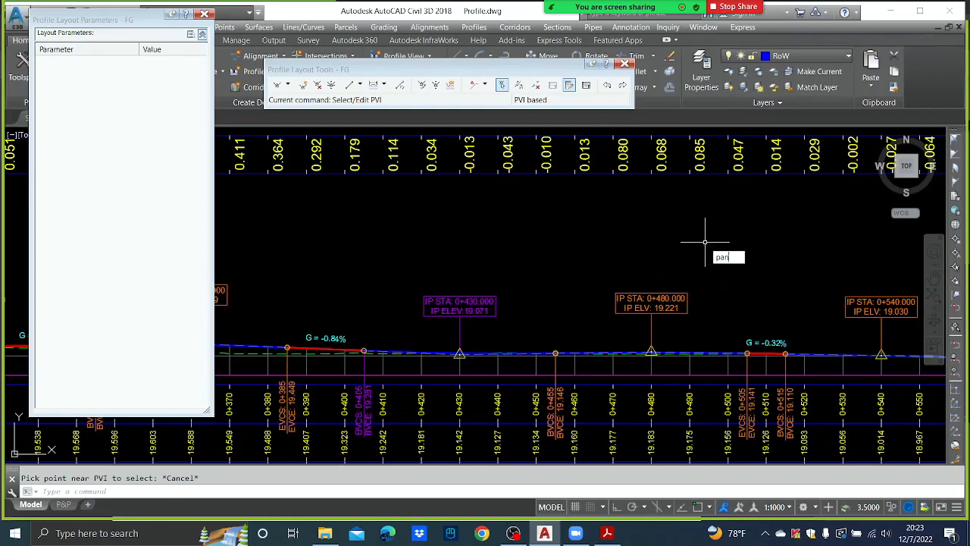
{"action": "key", "text": "Return"}
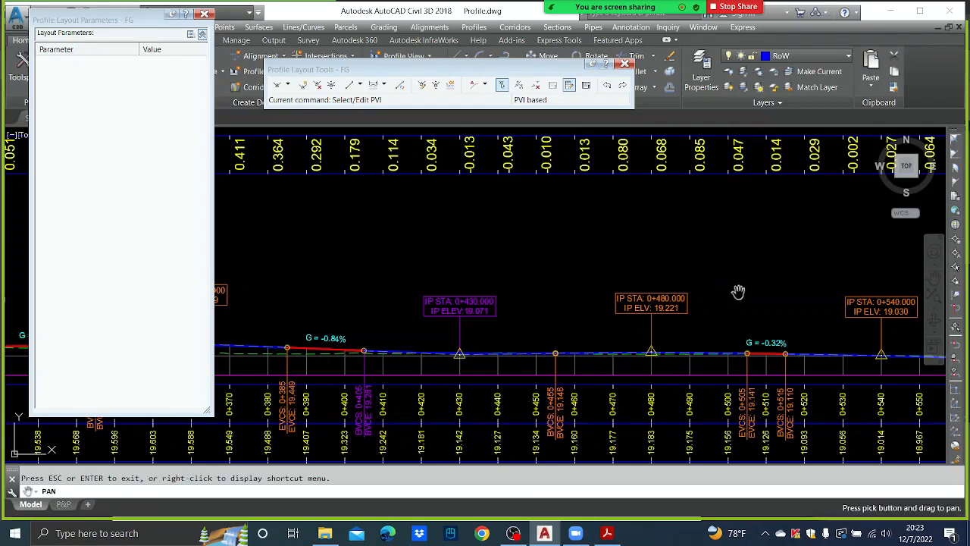
{"action": "left_click_drag", "start_coordinate": [739, 291], "coordinate": [610, 309]}
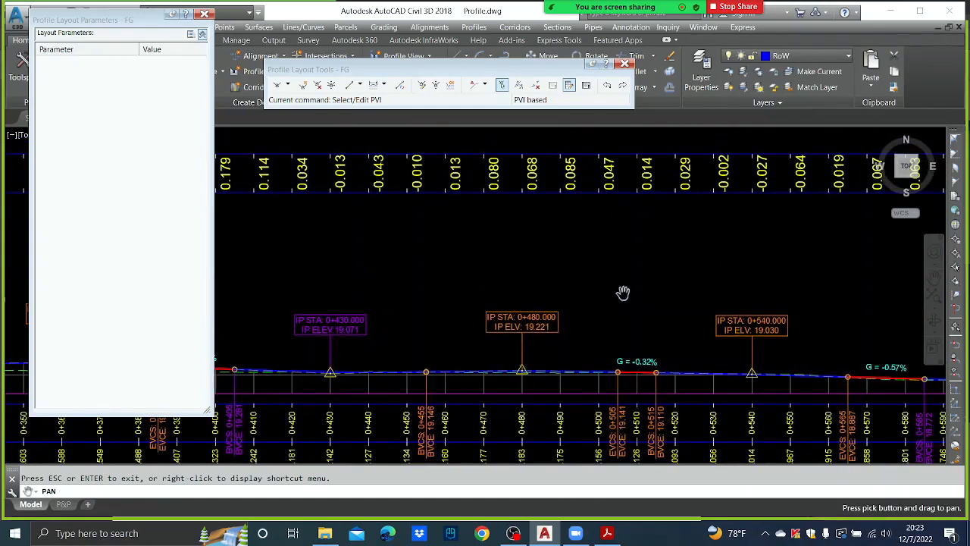
{"action": "left_click", "coordinate": [502, 85]}
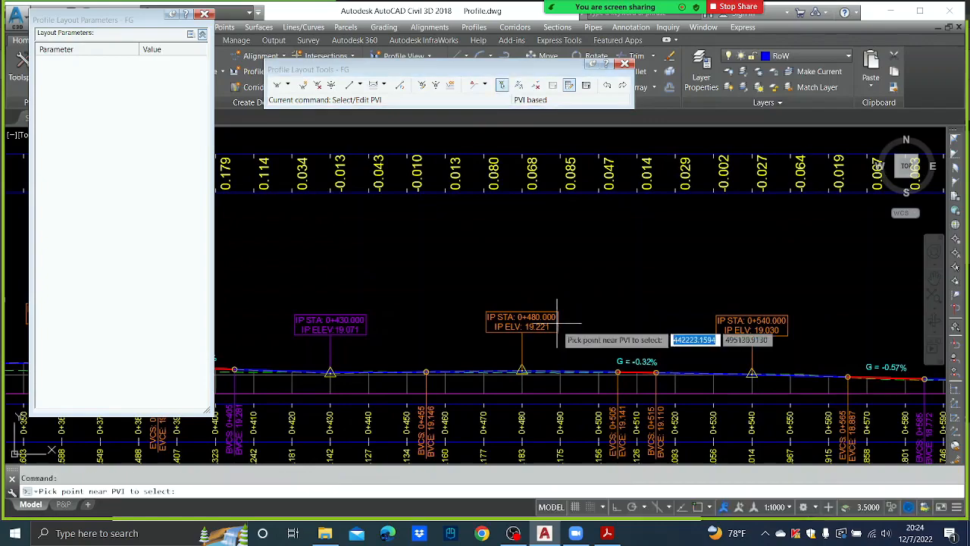
{"action": "left_click", "coordinate": [538, 369]}
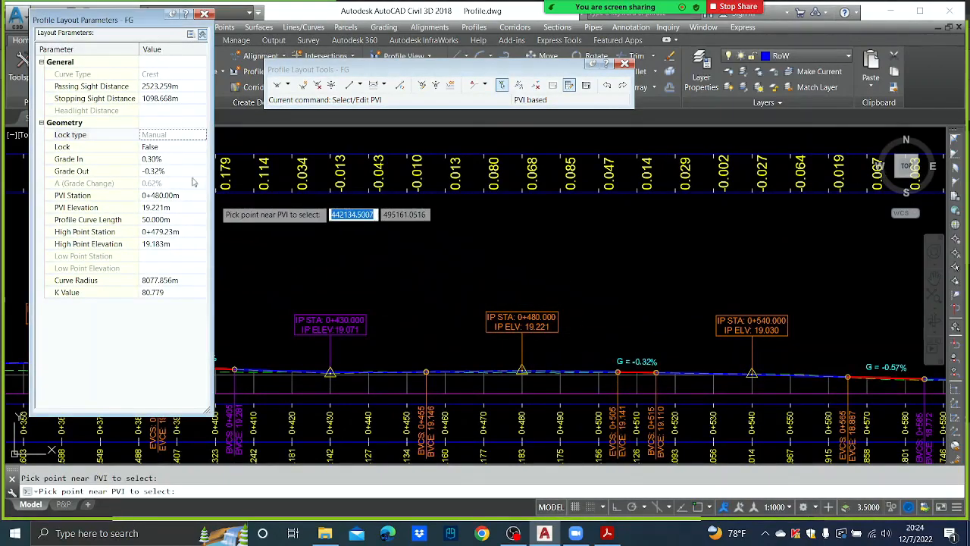
Set the elevation of the PVI at station 0+540 on the FG profile to 19.06 m
{"action": "middle_click_drag", "start_coordinate": [740, 306], "coordinate": [529, 312]}
{"action": "left_click", "coordinate": [543, 381]}
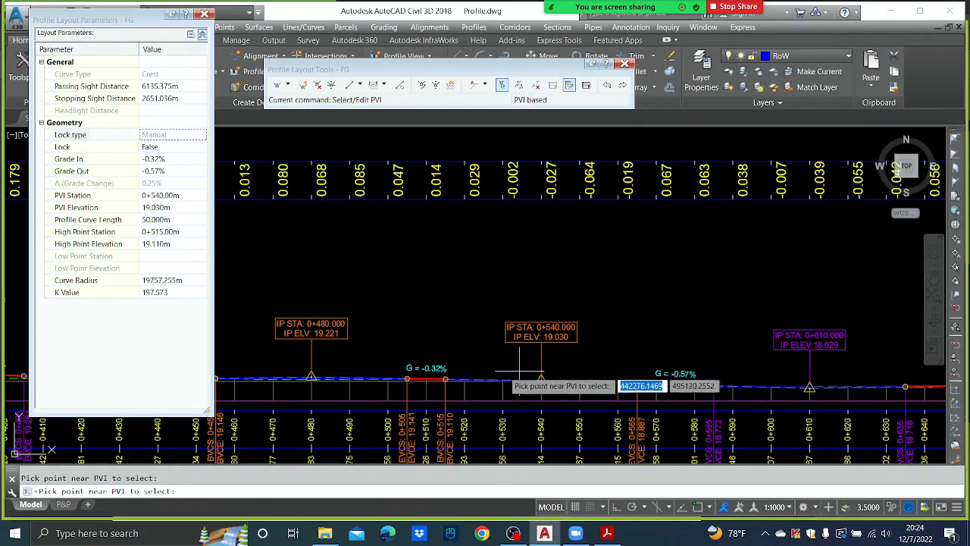
{"action": "left_click", "coordinate": [159, 207]}
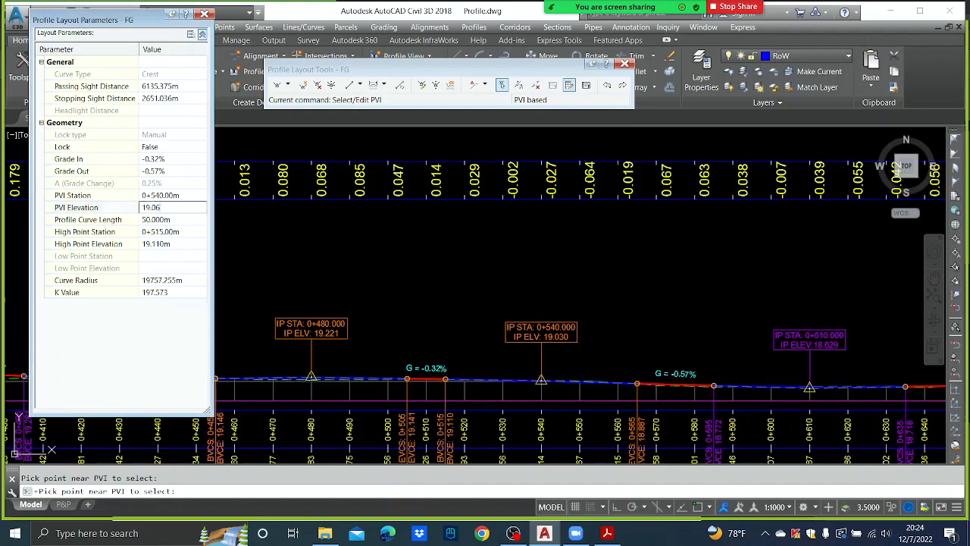
{"action": "key", "text": "Return"}
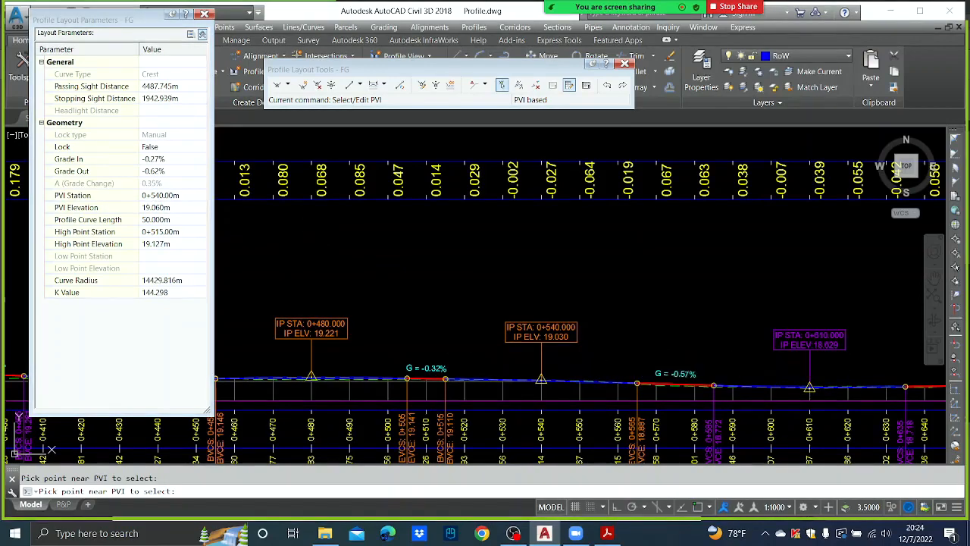
Set the outgoing grade of the PVI at station 0+480 on the FG profile to -0.3%
{"action": "left_click", "coordinate": [502, 85]}
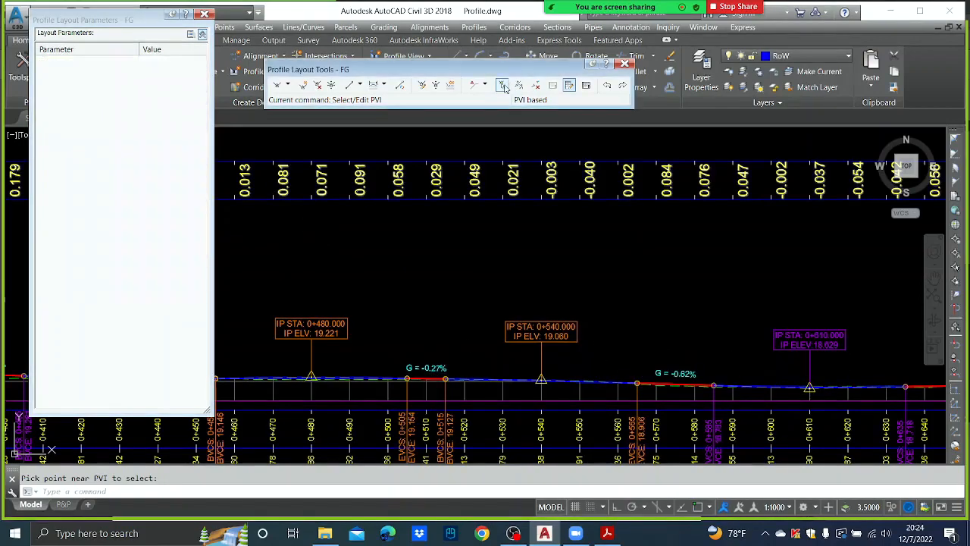
{"action": "left_click", "coordinate": [316, 378]}
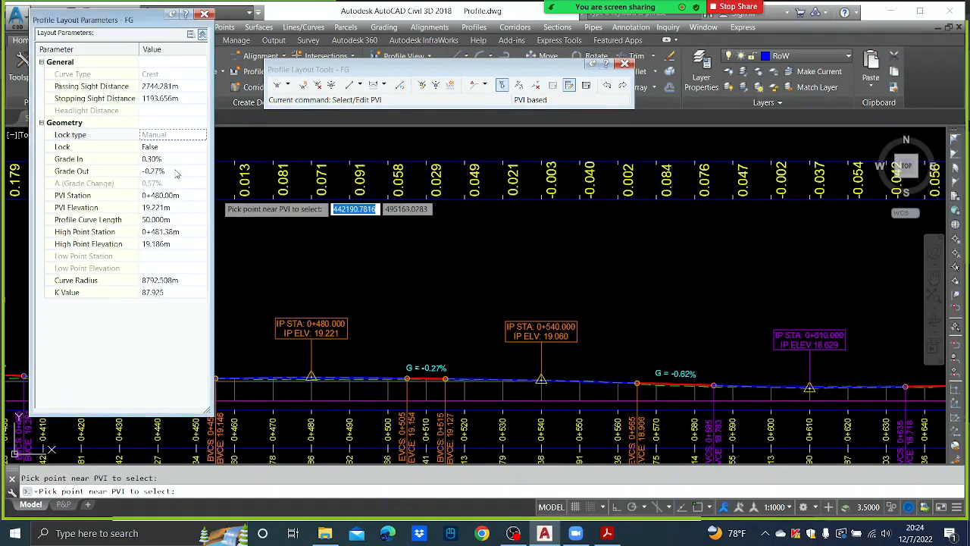
{"action": "left_click", "coordinate": [176, 171]}
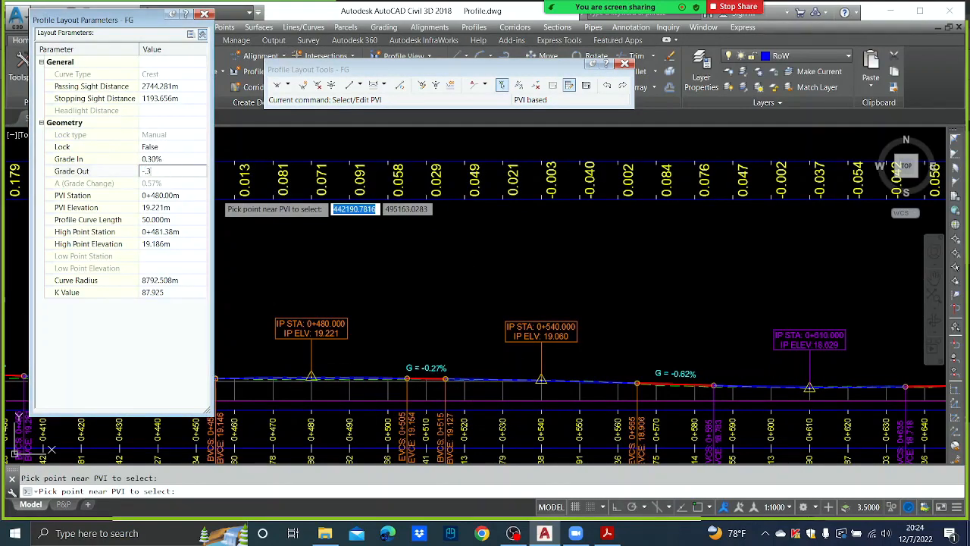
{"action": "type", "text": "-.3"}
{"action": "key", "text": "Return"}
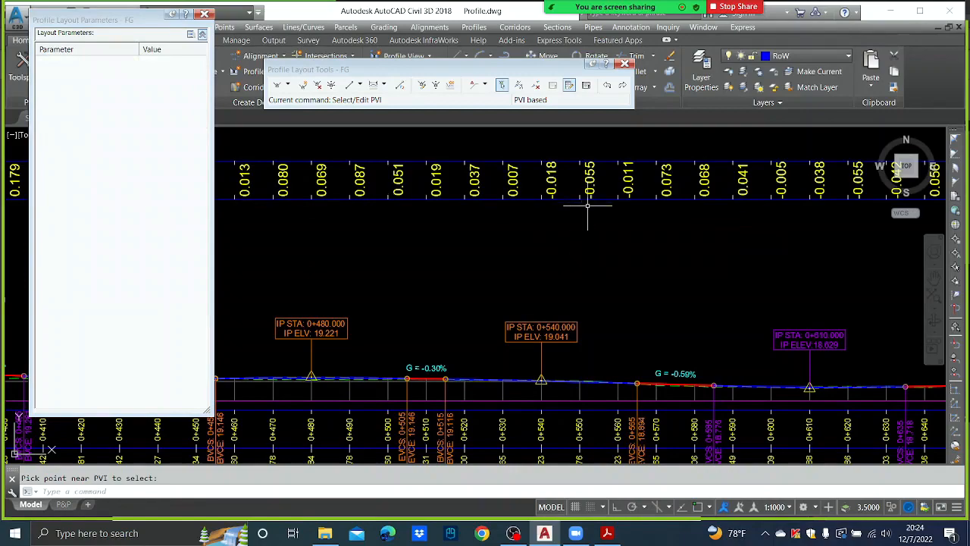
Set the elevation of the PVI at station 0+610 on the FG profile to 18.68 m
{"action": "middle_click_drag", "start_coordinate": [683, 252], "coordinate": [517, 252]}
{"action": "middle_click_drag", "start_coordinate": [656, 255], "coordinate": [577, 242]}
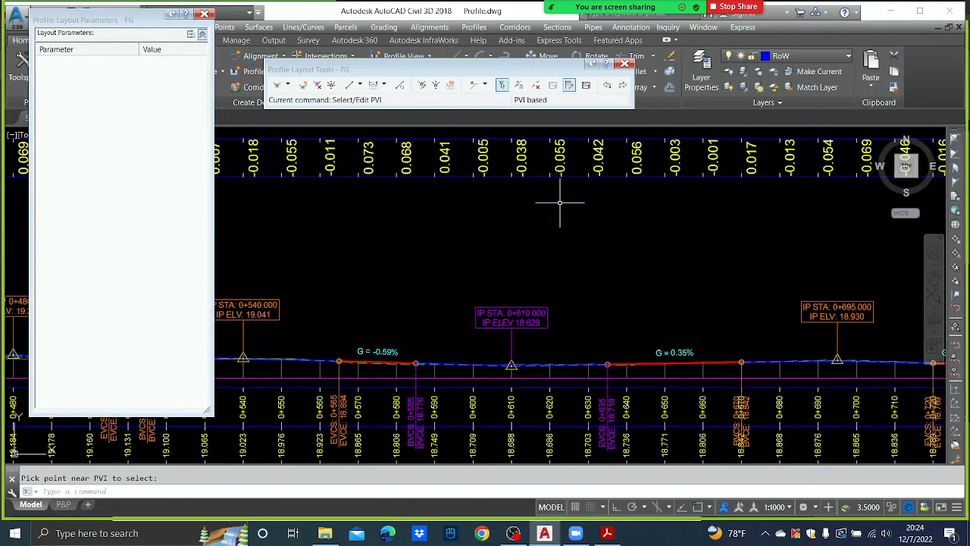
{"action": "left_click", "coordinate": [503, 85]}
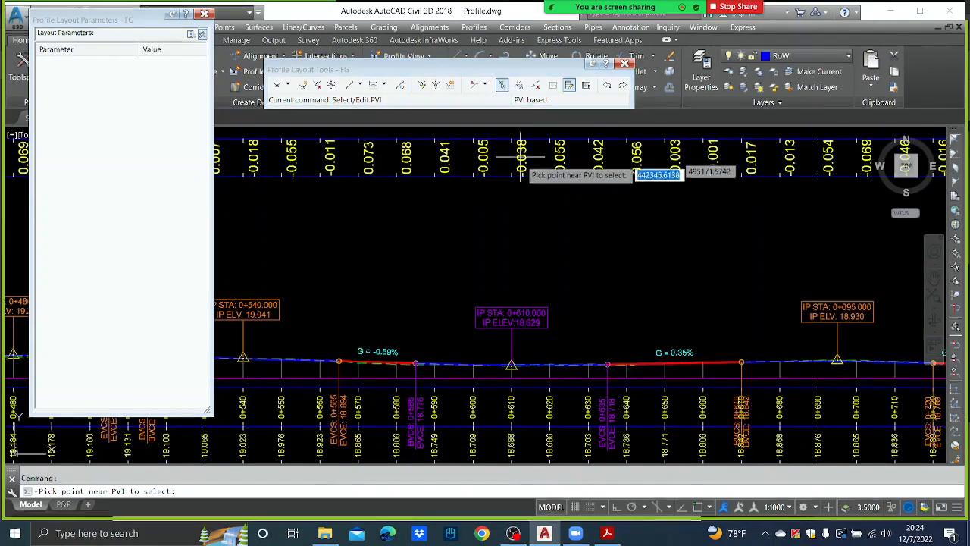
{"action": "left_click", "coordinate": [512, 367]}
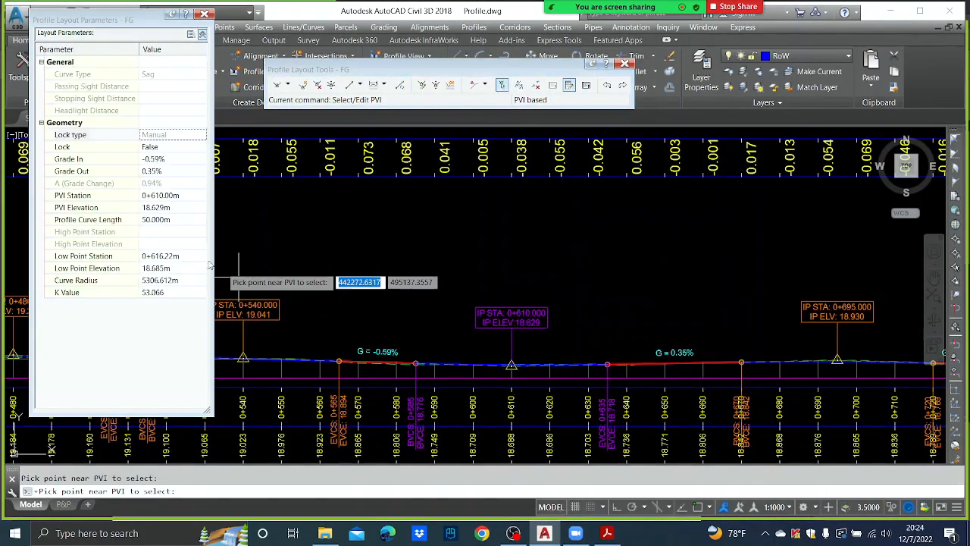
{"action": "left_click", "coordinate": [156, 209]}
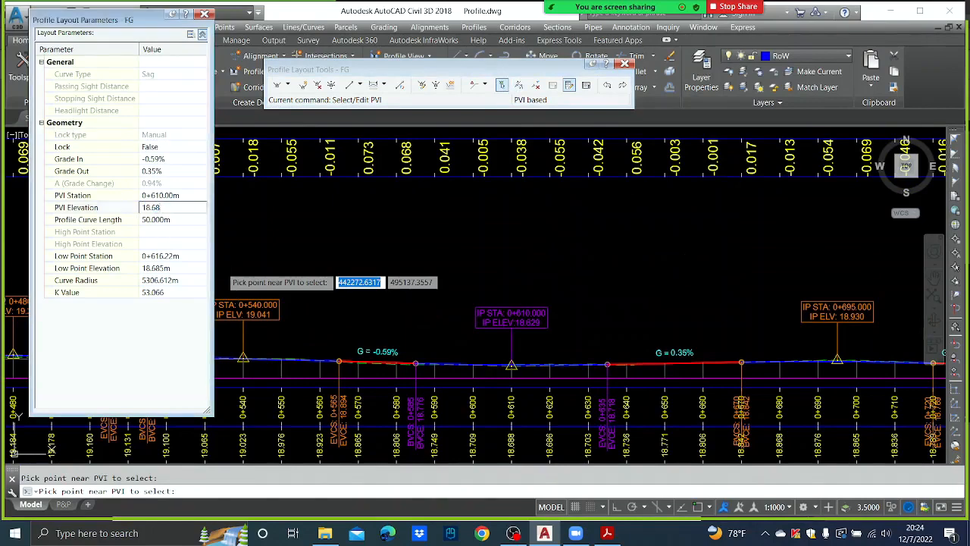
{"action": "type", "text": "18.68"}
{"action": "key", "text": "Return"}
{"action": "right_click", "coordinate": [196, 201]}
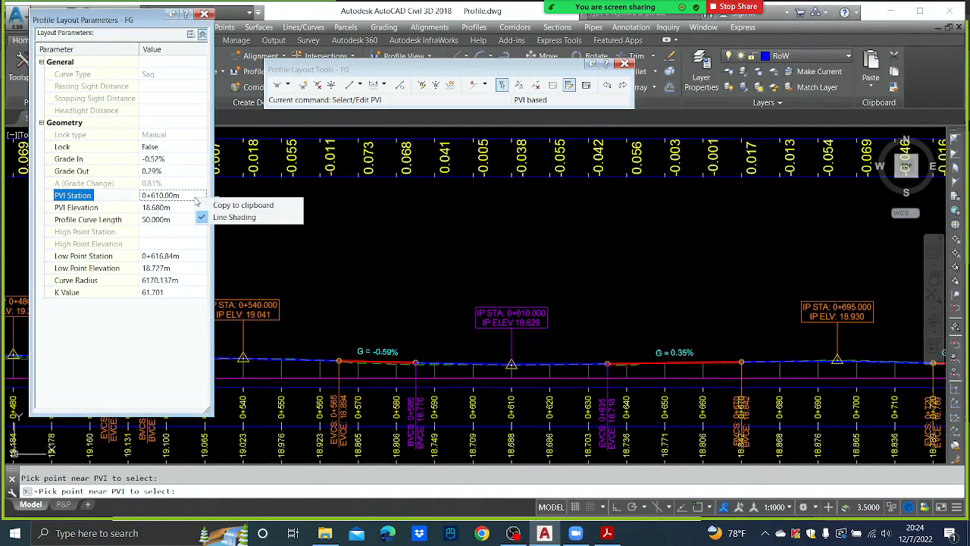
{"action": "left_click", "coordinate": [685, 271]}
{"action": "key", "text": "Escape"}
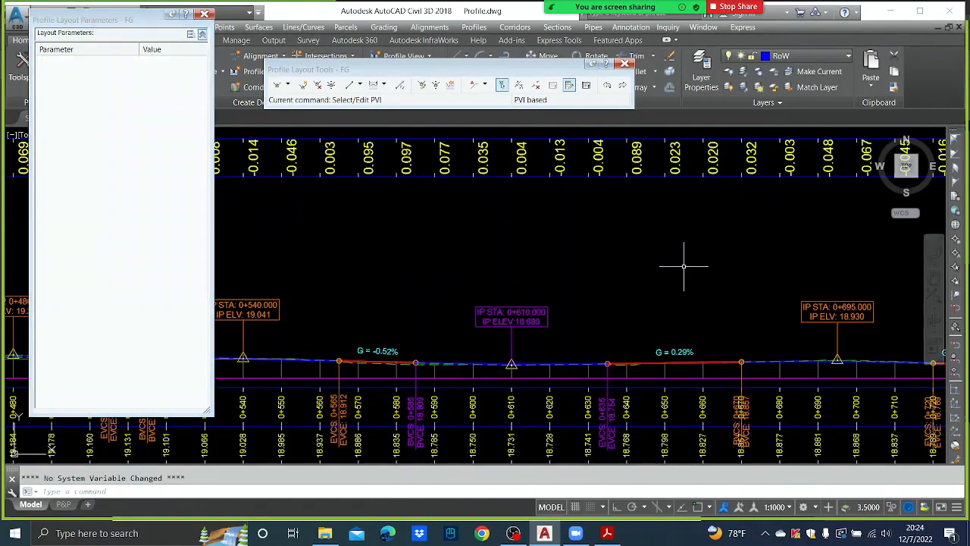
Set the incoming grade of the PVI at station 0+695 on the FG profile to 0.3%
{"action": "left_click", "coordinate": [502, 86]}
{"action": "left_click", "coordinate": [837, 360]}
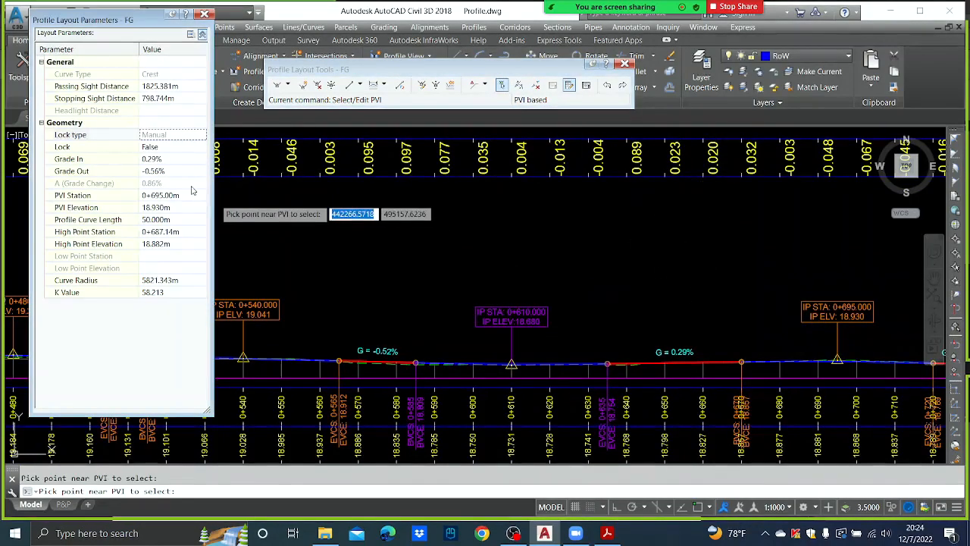
{"action": "left_click", "coordinate": [173, 159]}
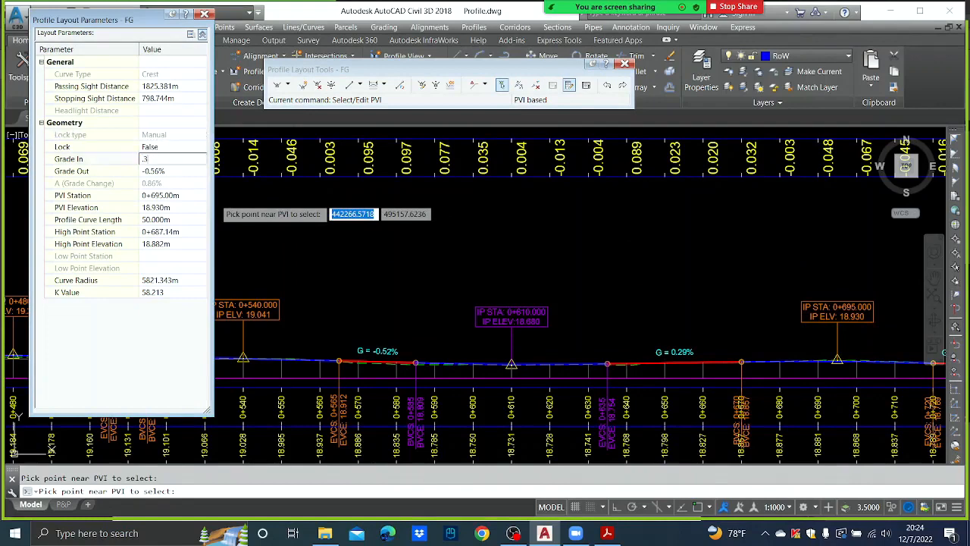
{"action": "key", "text": "Return"}
{"action": "right_click", "coordinate": [172, 160]}
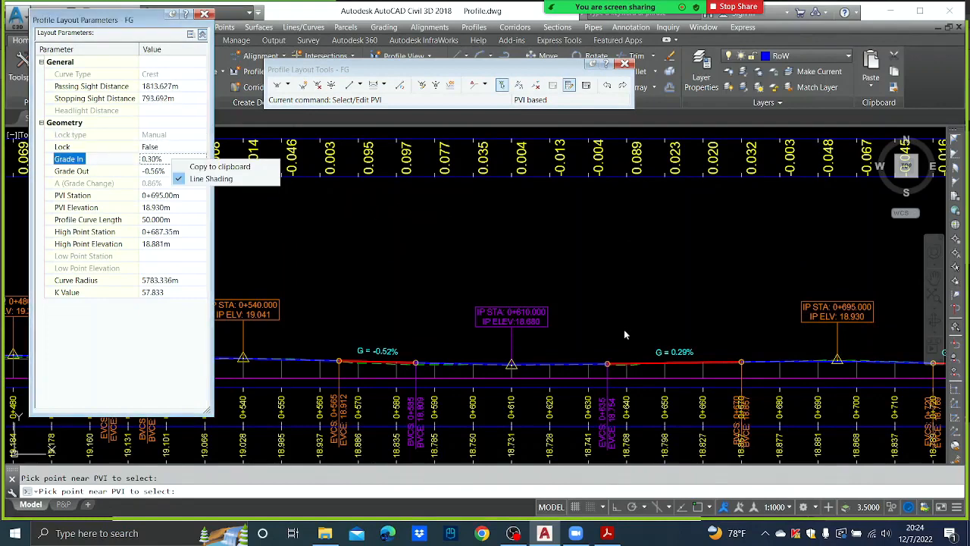
{"action": "key", "text": "Escape"}
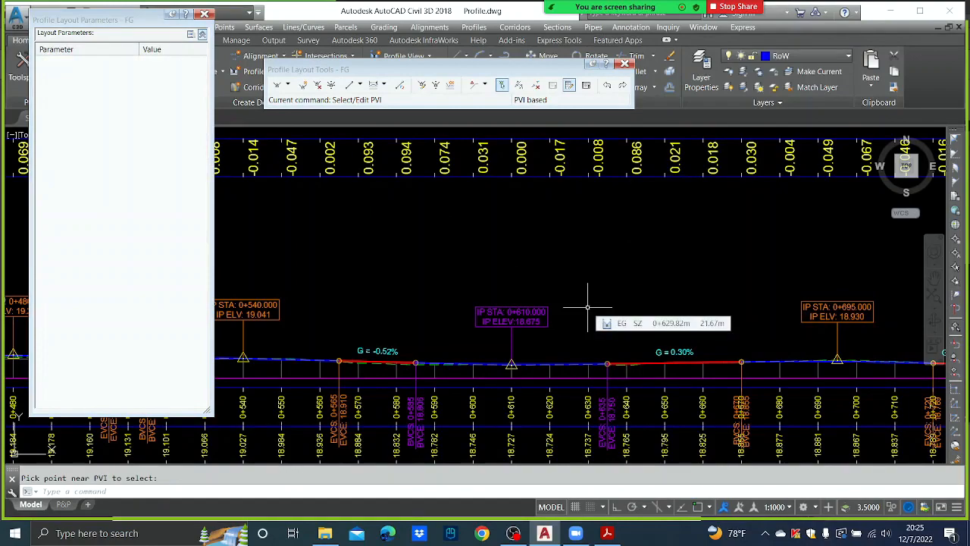
Set the elevation of the PVI at station 0+760 on the FG profile to 18.65 m
{"action": "middle_click_drag", "start_coordinate": [682, 273], "coordinate": [467, 274]}
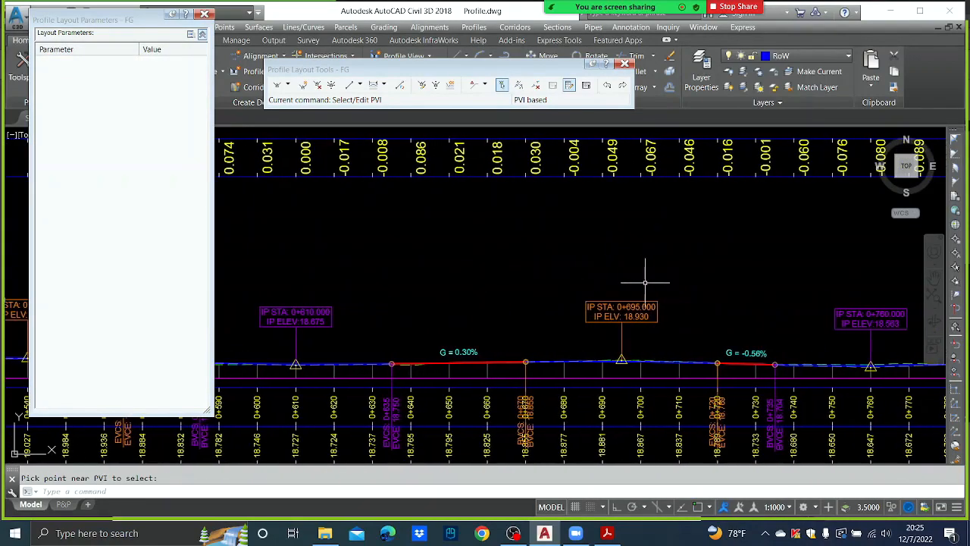
{"action": "middle_click_drag", "start_coordinate": [650, 284], "coordinate": [502, 302]}
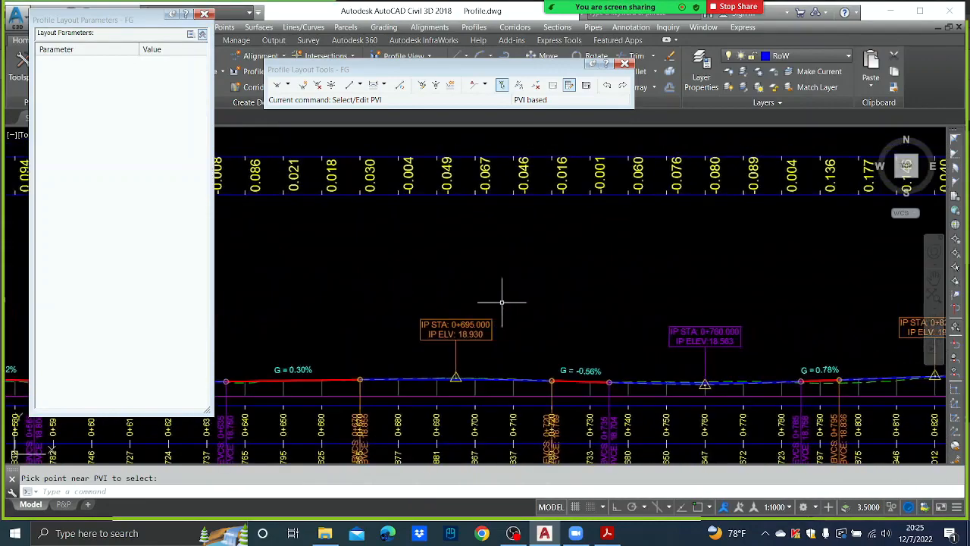
{"action": "middle_click_drag", "start_coordinate": [639, 298], "coordinate": [588, 302]}
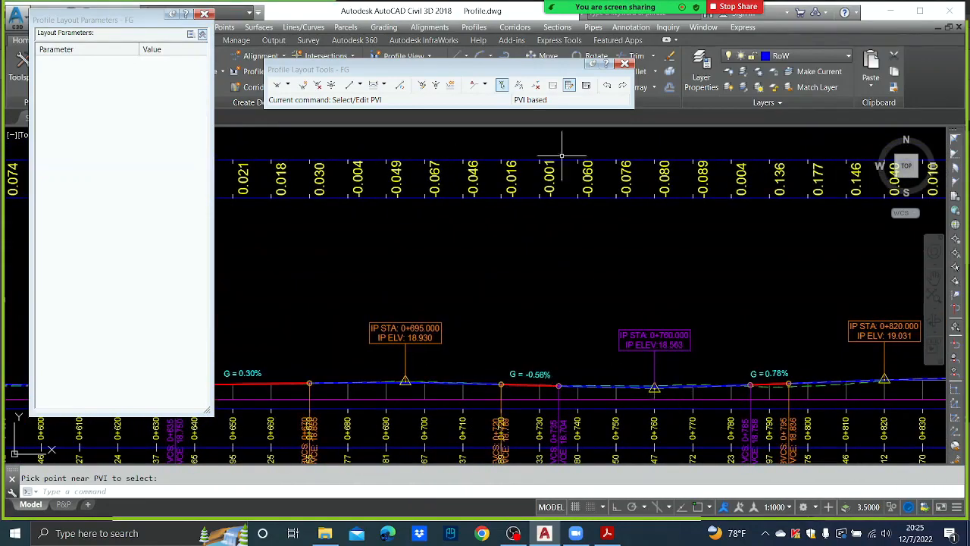
{"action": "left_click", "coordinate": [501, 85]}
{"action": "left_click", "coordinate": [668, 404]}
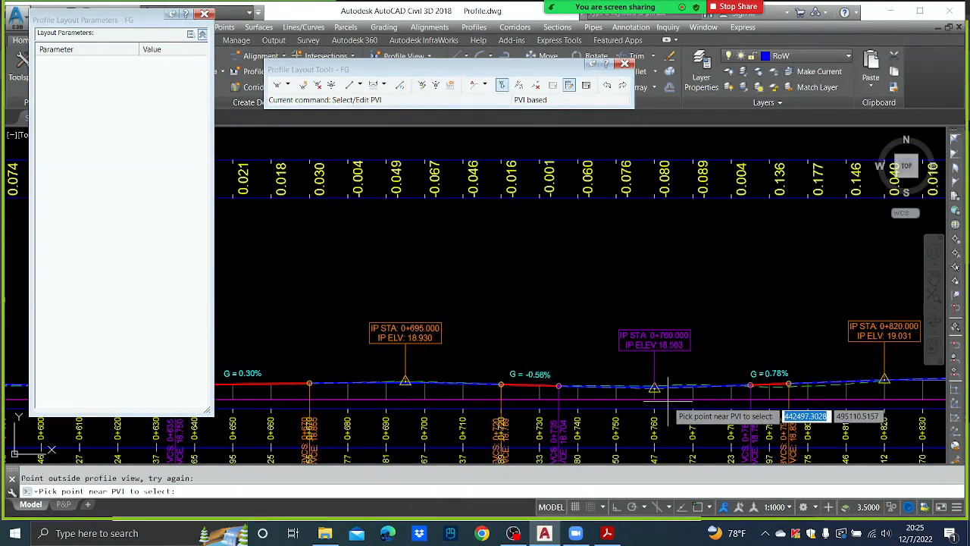
{"action": "left_click", "coordinate": [655, 386]}
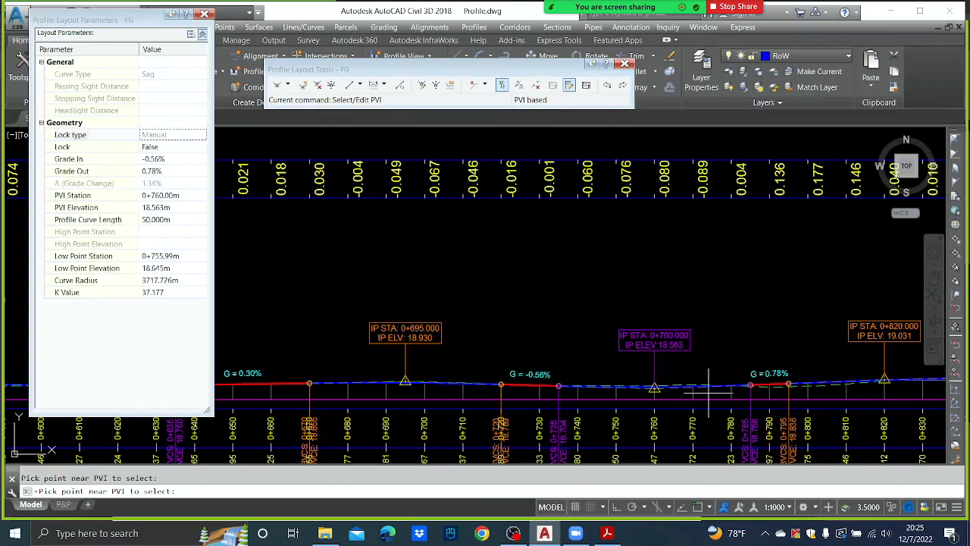
{"action": "left_click", "coordinate": [156, 207]}
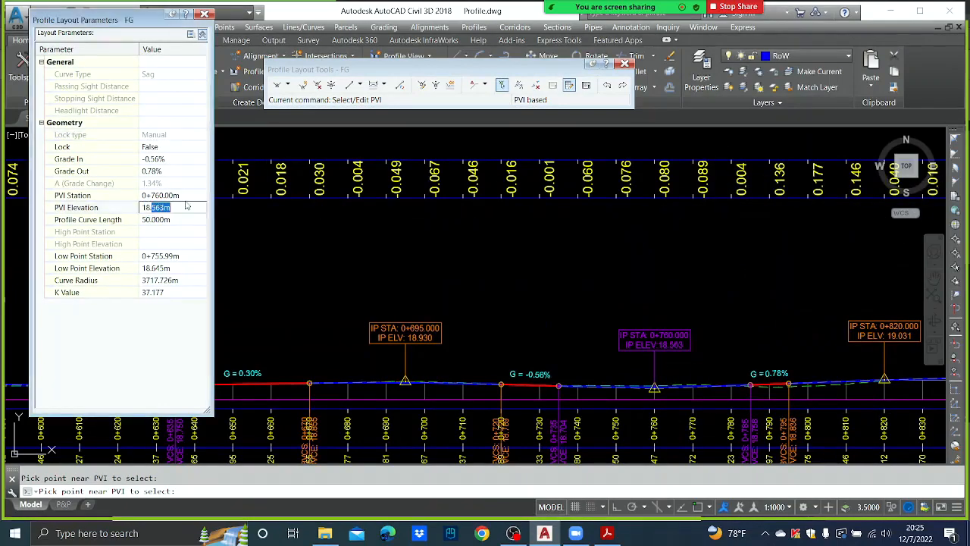
{"action": "type", "text": "18.65"}
{"action": "key", "text": "Return"}
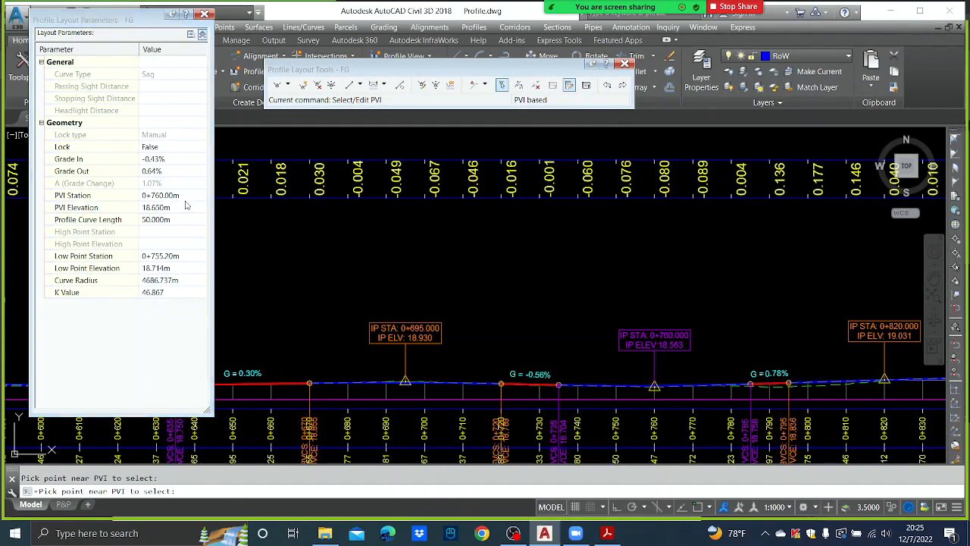
{"action": "right_click", "coordinate": [187, 200]}
{"action": "right_click", "coordinate": [702, 363]}
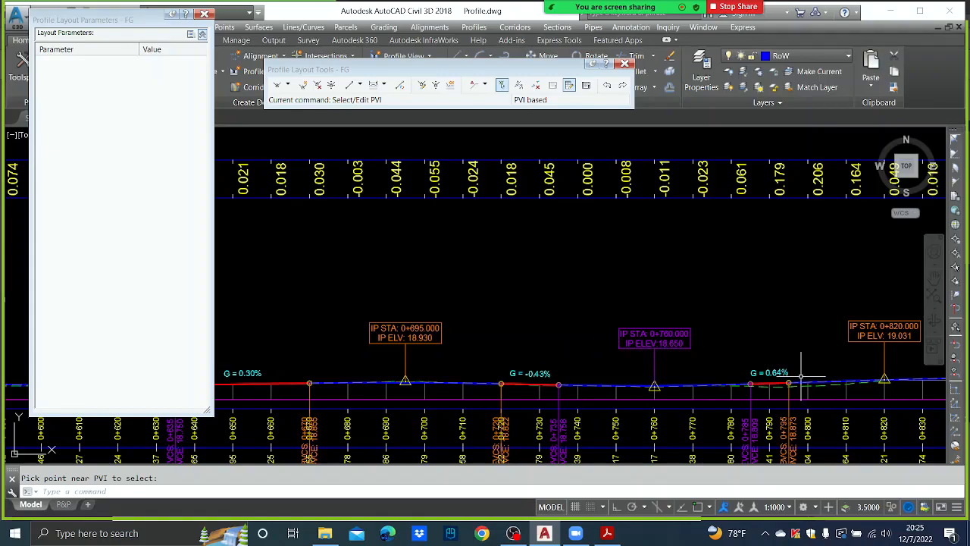
Set the elevation of the PVI at station 0+900 on the FG profile to 19.3 m
{"action": "mouse_move", "coordinate": [664, 296]}
{"action": "middle_mouse_down"}
{"action": "mouse_move", "coordinate": [655, 142]}
{"action": "mouse_move", "coordinate": [677, 223]}
{"action": "mouse_move", "coordinate": [647, 303]}
{"action": "mouse_move", "coordinate": [610, 322]}
{"action": "middle_mouse_up"}
{"action": "middle_click_drag", "start_coordinate": [773, 277], "coordinate": [586, 289]}
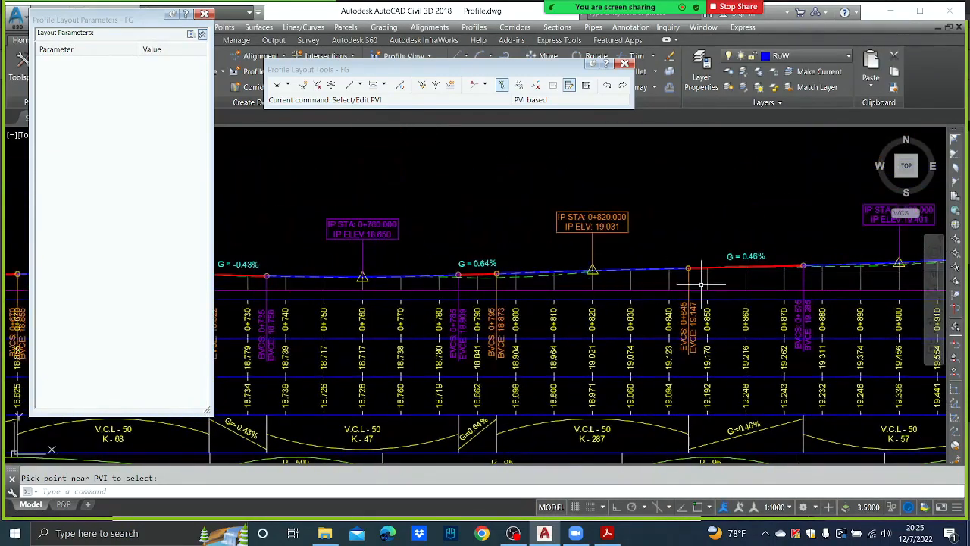
{"action": "middle_click_drag", "start_coordinate": [771, 285], "coordinate": [542, 286]}
{"action": "mouse_move", "coordinate": [686, 279]}
{"action": "middle_mouse_down"}
{"action": "mouse_move", "coordinate": [641, 333]}
{"action": "mouse_move", "coordinate": [639, 366]}
{"action": "middle_mouse_up"}
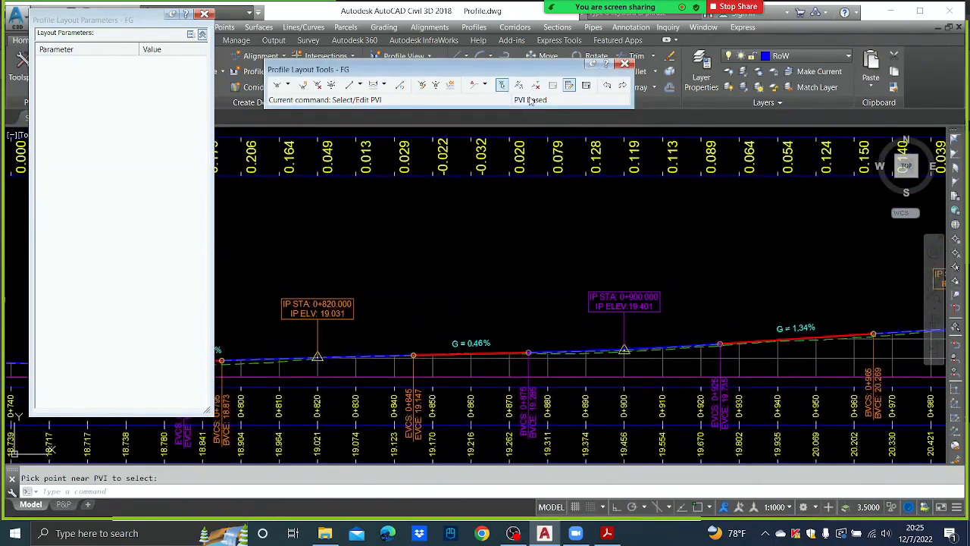
{"action": "left_click", "coordinate": [501, 84]}
{"action": "left_click", "coordinate": [637, 350]}
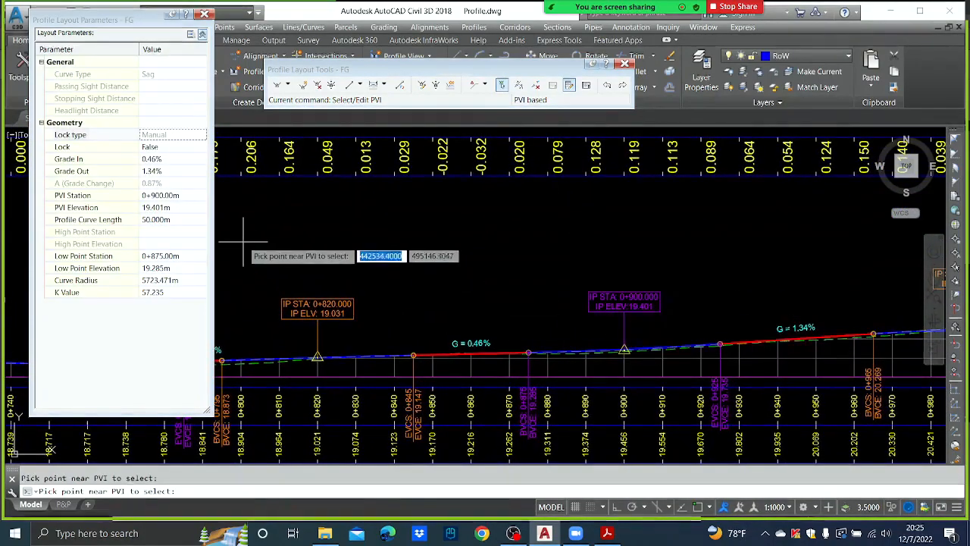
{"action": "left_click", "coordinate": [164, 208]}
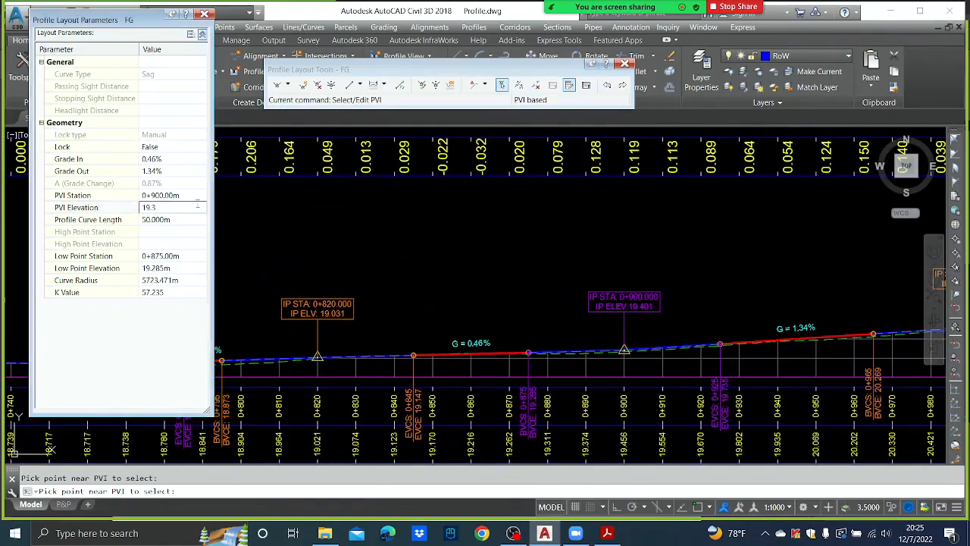
{"action": "type", "text": "19.3"}
{"action": "key", "text": "Return"}
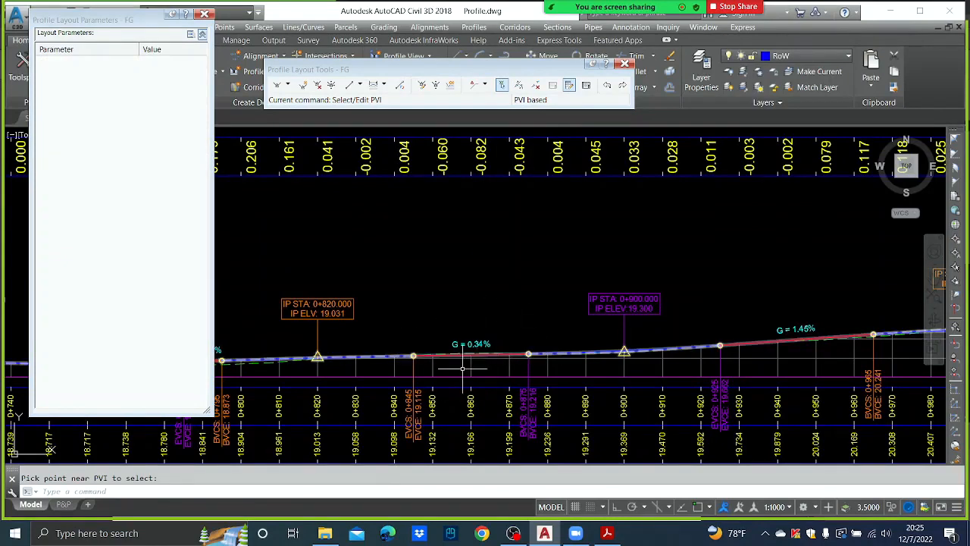
Examine how the FG profile fits the existing ground from station 0+780 to its end at 1+044.944
{"action": "middle_click_drag", "start_coordinate": [418, 318], "coordinate": [485, 325]}
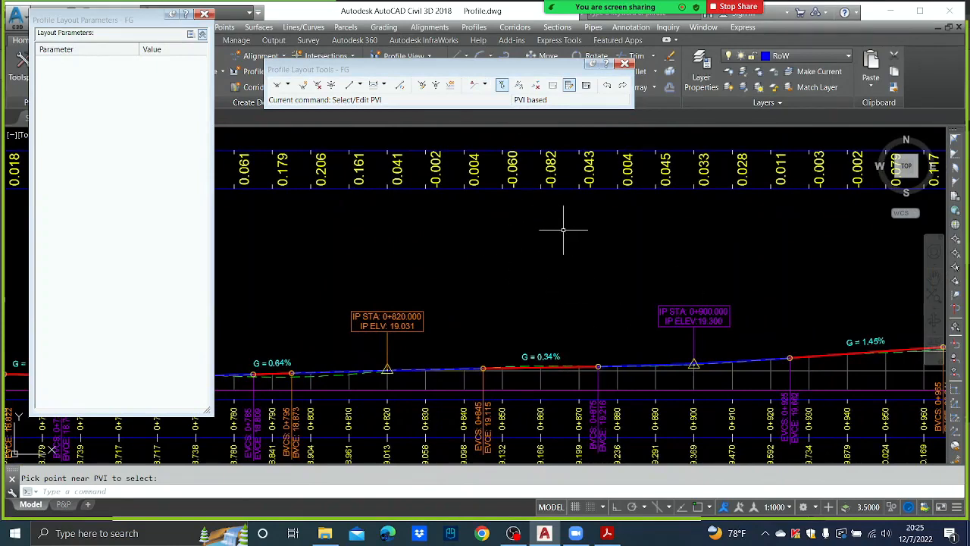
{"action": "middle_click_drag", "start_coordinate": [695, 289], "coordinate": [743, 266]}
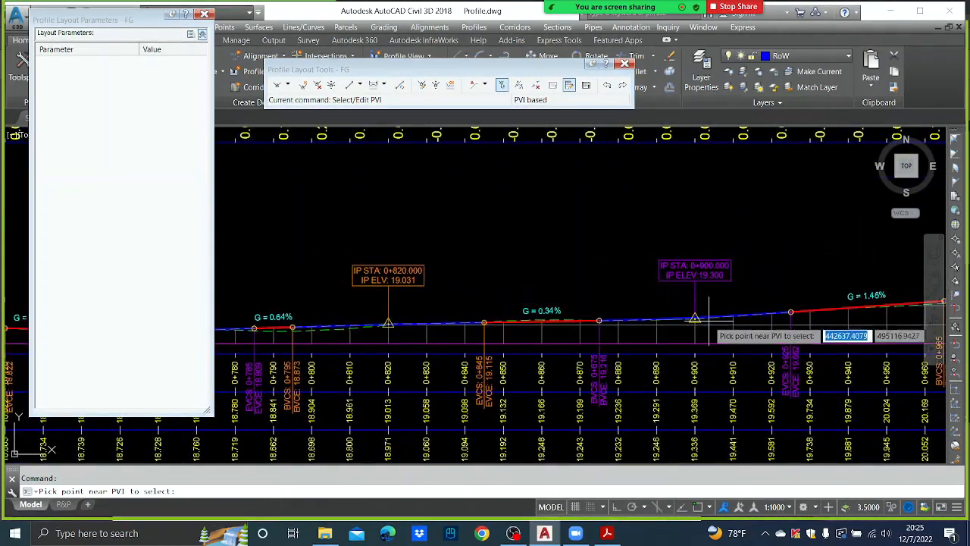
{"action": "middle_click_drag", "start_coordinate": [668, 253], "coordinate": [487, 260]}
{"action": "middle_click_drag", "start_coordinate": [726, 250], "coordinate": [489, 257]}
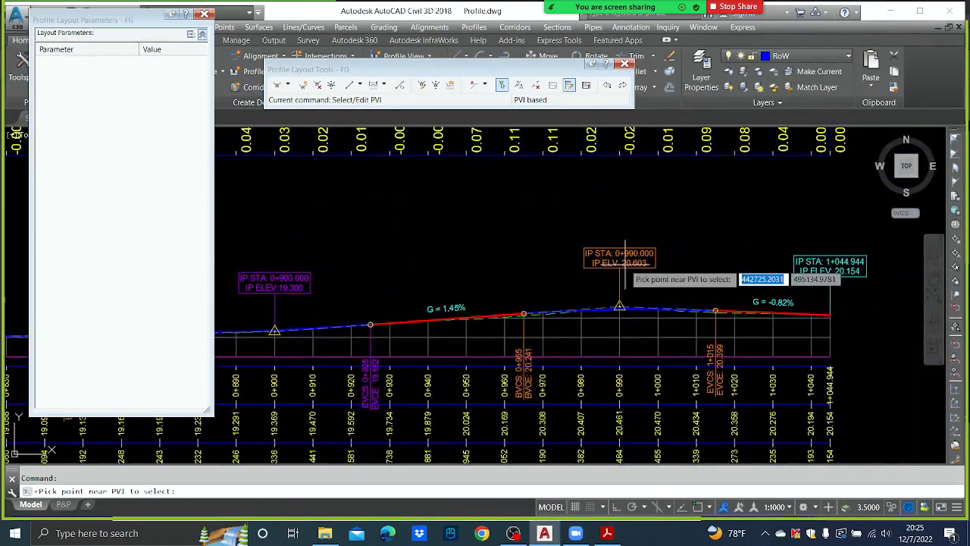
{"action": "middle_click_drag", "start_coordinate": [627, 268], "coordinate": [604, 311]}
{"action": "middle_click_drag", "start_coordinate": [602, 360], "coordinate": [606, 300]}
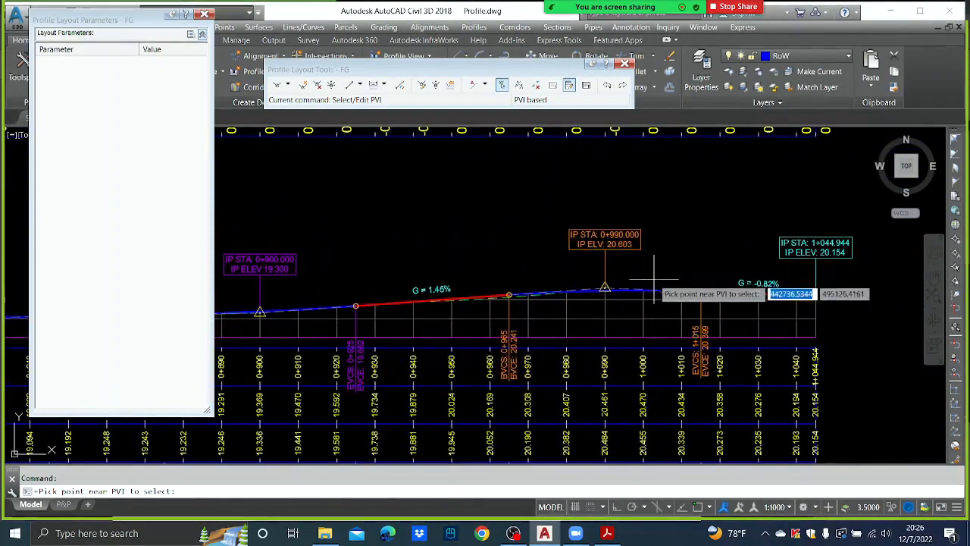
{"action": "scroll", "coordinate": [620, 311], "scroll_direction": "down", "scroll_amount": 5}
{"action": "key", "text": "Escape"}
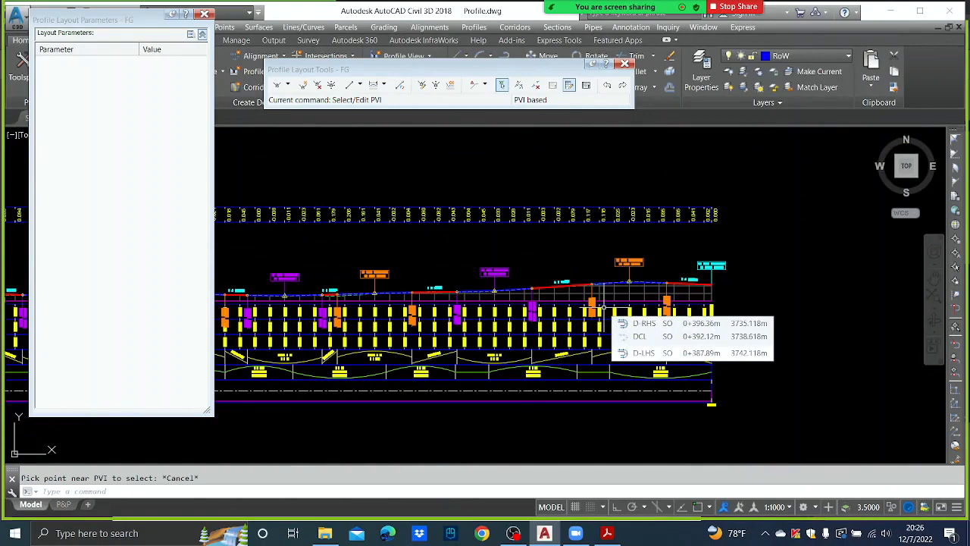
Raise all PVIs of the FG profile by 0.3 m over its full station range
{"action": "scroll", "coordinate": [752, 266], "scroll_direction": "down", "scroll_amount": 2}
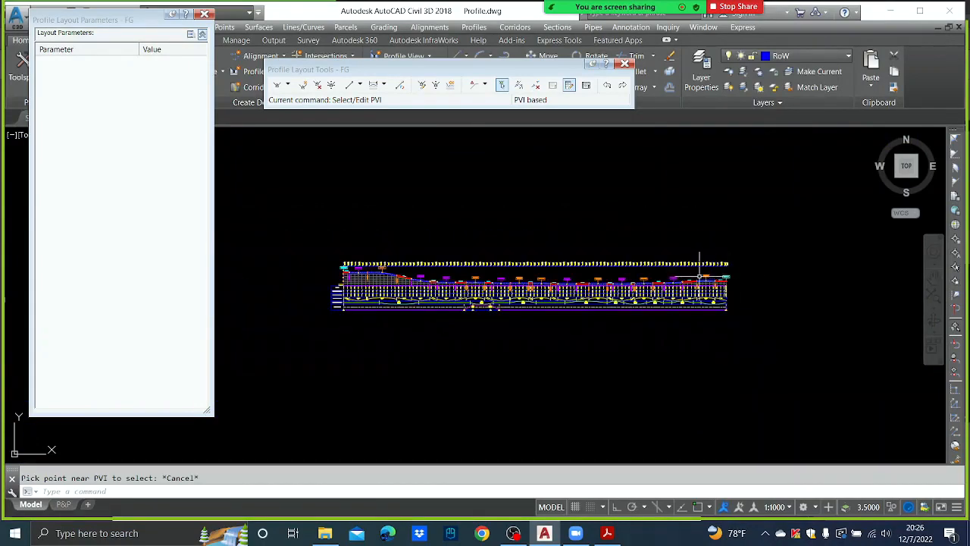
{"action": "scroll", "coordinate": [435, 323], "scroll_direction": "up", "scroll_amount": 2}
{"action": "scroll", "coordinate": [436, 323], "scroll_direction": "up", "scroll_amount": 3}
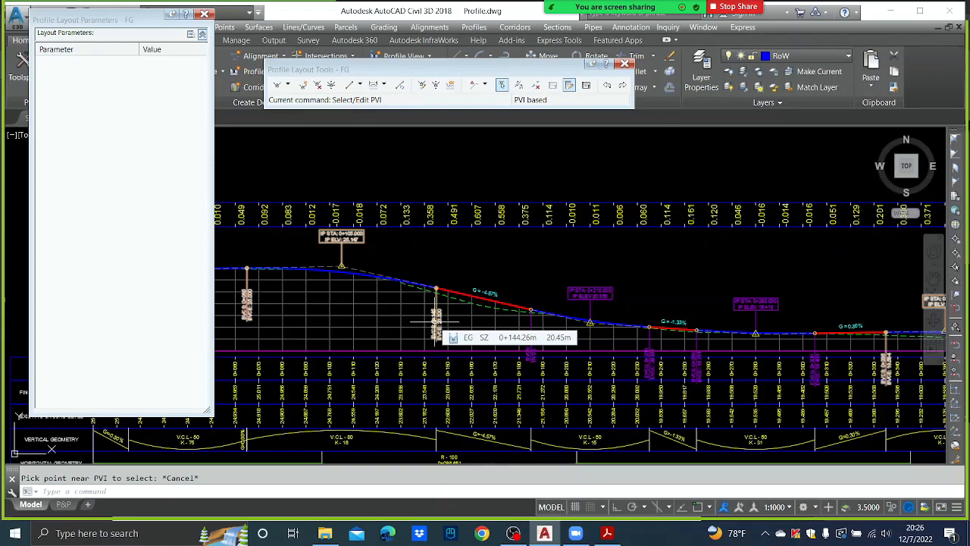
{"action": "scroll", "coordinate": [467, 141], "scroll_direction": "down", "scroll_amount": 5}
{"action": "scroll", "coordinate": [424, 206], "scroll_direction": "up", "scroll_amount": 5}
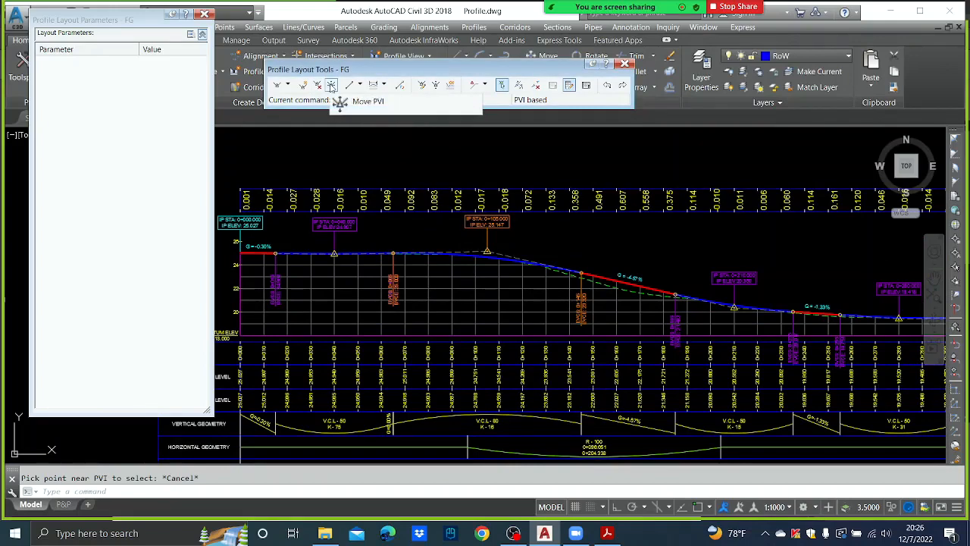
{"action": "left_click", "coordinate": [436, 86]}
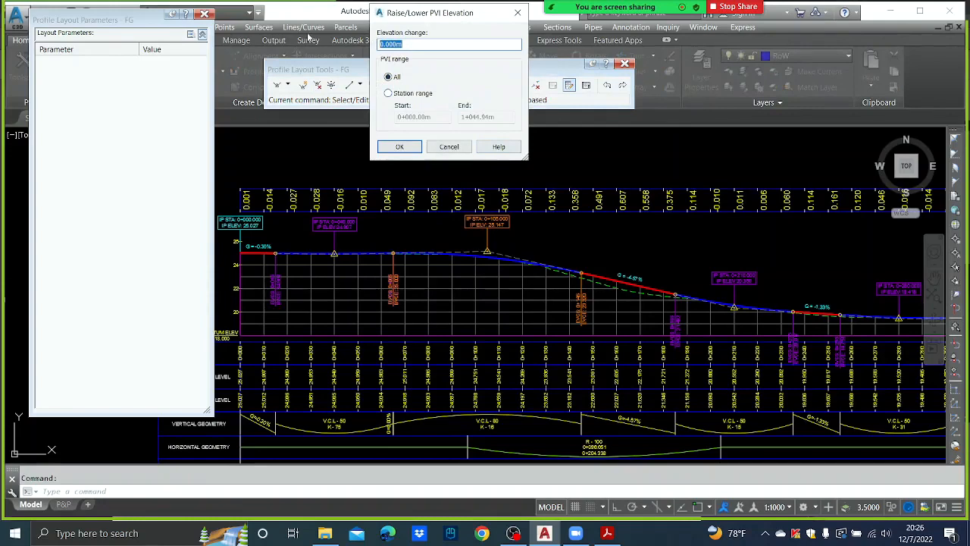
{"action": "type", "text": "0.3"}
{"action": "left_click", "coordinate": [406, 147]}
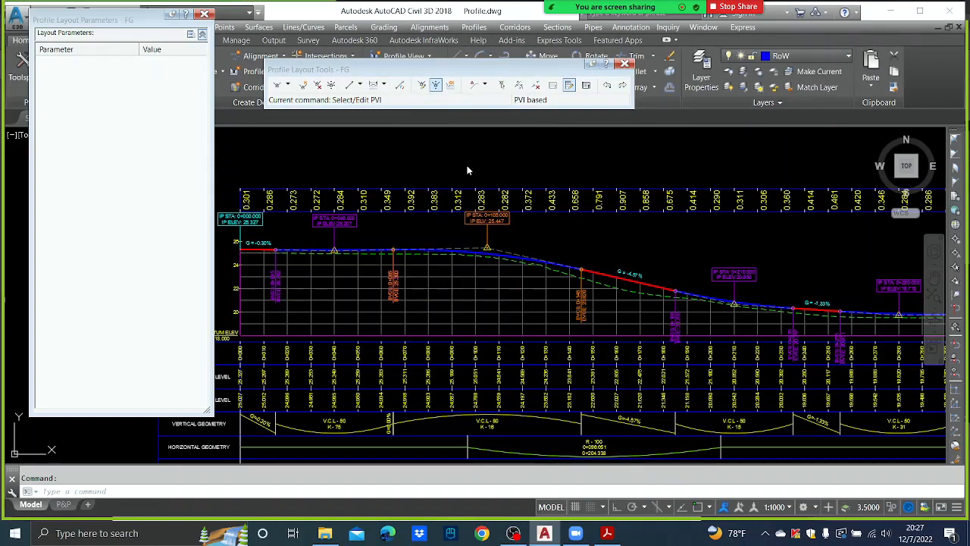
{"action": "key", "text": "Escape"}
{"action": "middle_click_drag", "start_coordinate": [674, 241], "coordinate": [573, 241]}
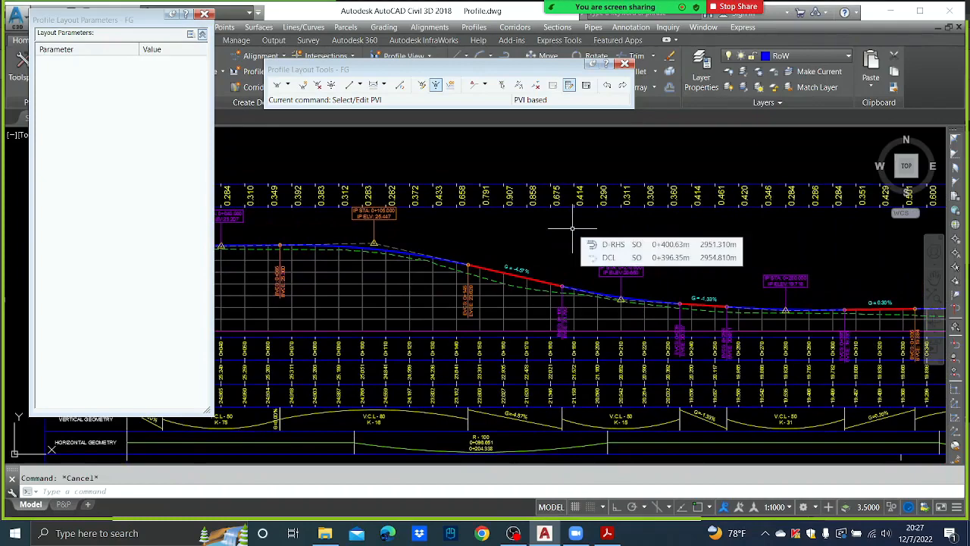
{"action": "scroll", "coordinate": [572, 227], "scroll_direction": "down", "scroll_amount": 6}
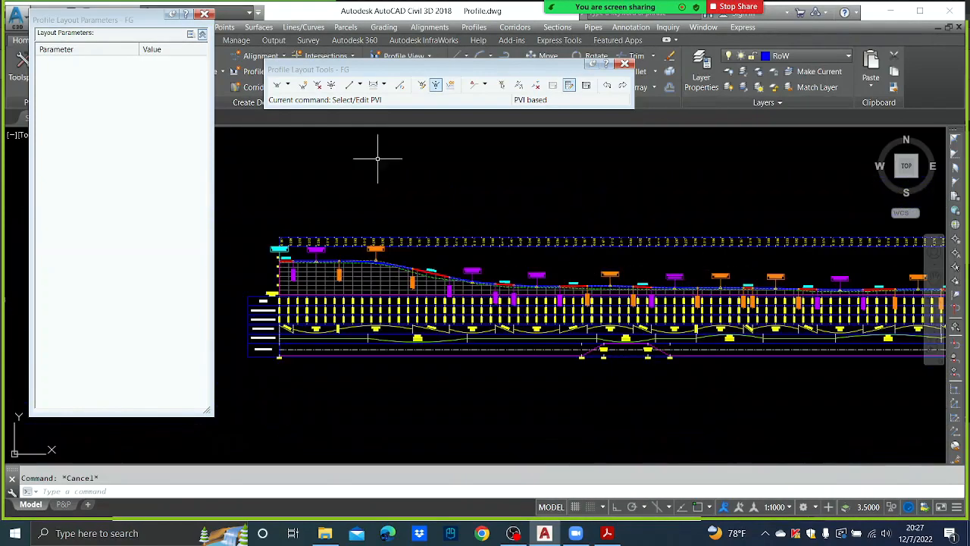
Save the drawing and close the profile layout parameters and the FG profile layout tools
{"action": "left_click", "coordinate": [204, 14]}
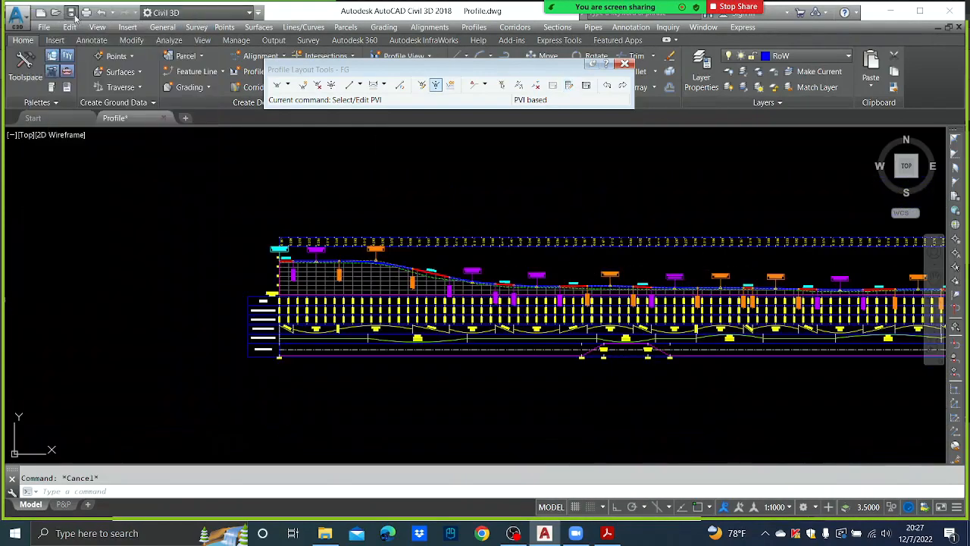
{"action": "key", "text": "ctrl+s"}
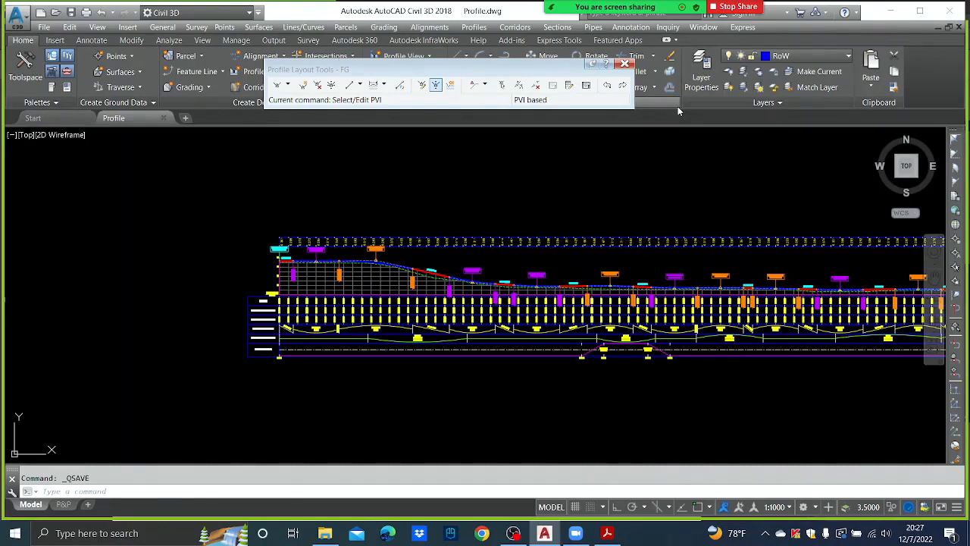
{"action": "left_click", "coordinate": [625, 63]}
{"action": "key", "text": "Escape"}
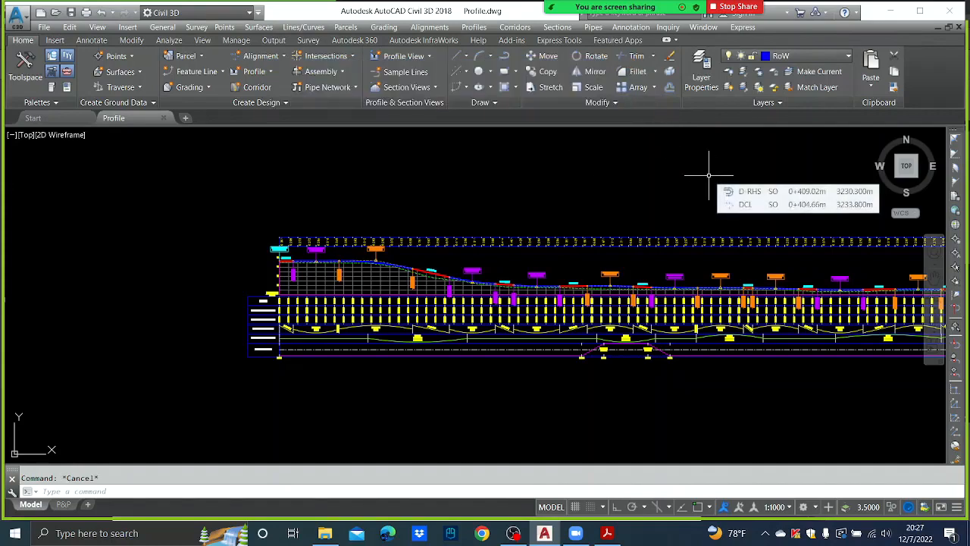
Start offset alignments from the DCL alignment in the road plan, with one 5 m offset on each side over its full length
{"action": "scroll", "coordinate": [750, 270], "scroll_direction": "down", "scroll_amount": 4}
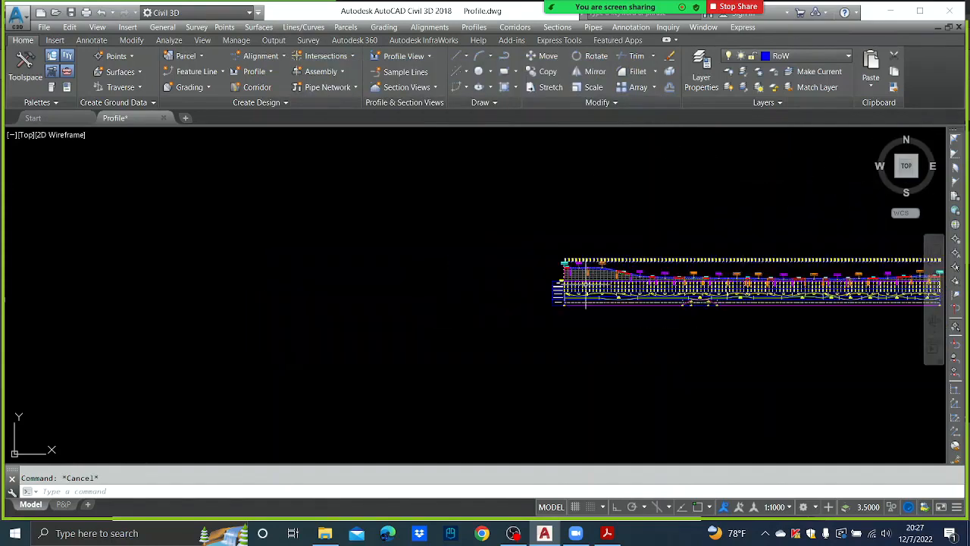
{"action": "scroll", "coordinate": [586, 289], "scroll_direction": "down", "scroll_amount": 3}
{"action": "scroll", "coordinate": [448, 275], "scroll_direction": "up", "scroll_amount": 6}
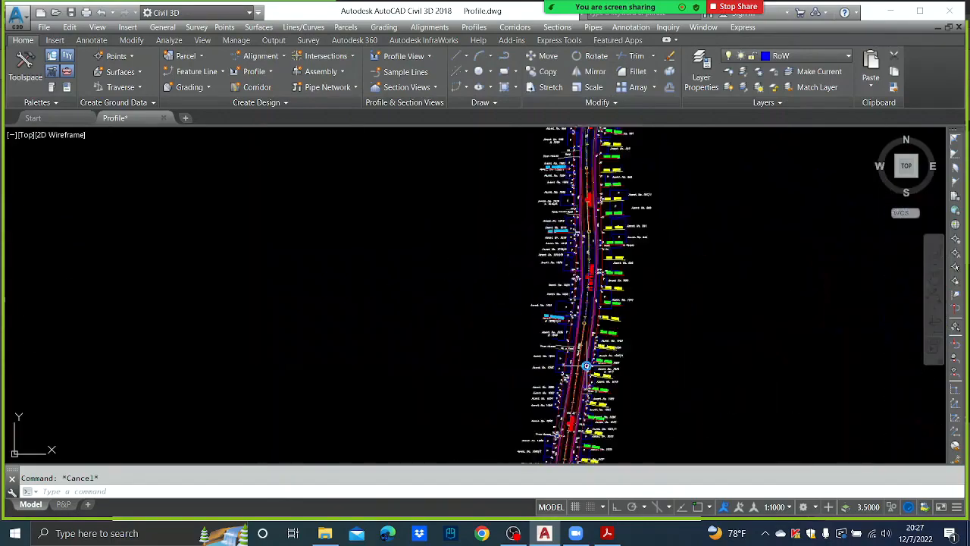
{"action": "scroll", "coordinate": [586, 367], "scroll_direction": "up", "scroll_amount": 7}
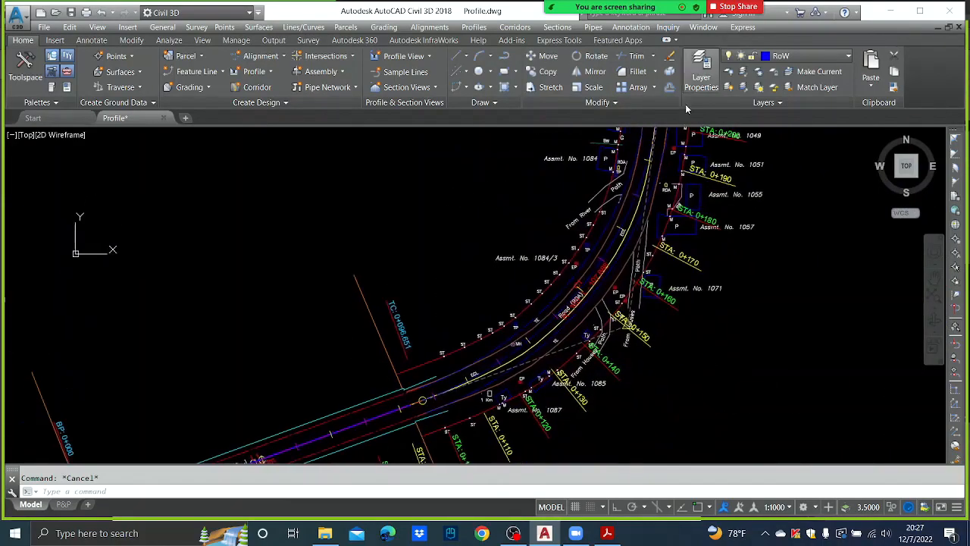
{"action": "scroll", "coordinate": [584, 329], "scroll_direction": "up", "scroll_amount": 4}
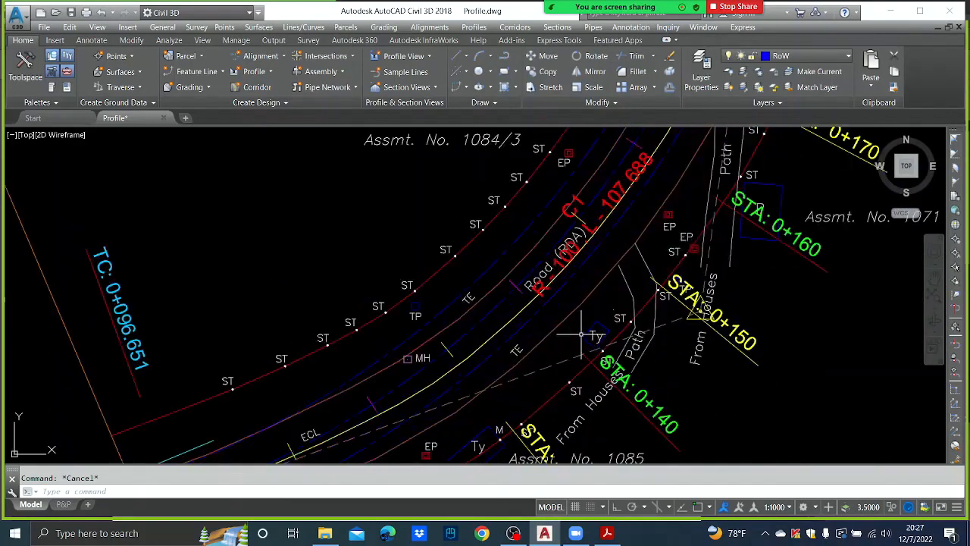
{"action": "left_click", "coordinate": [503, 301]}
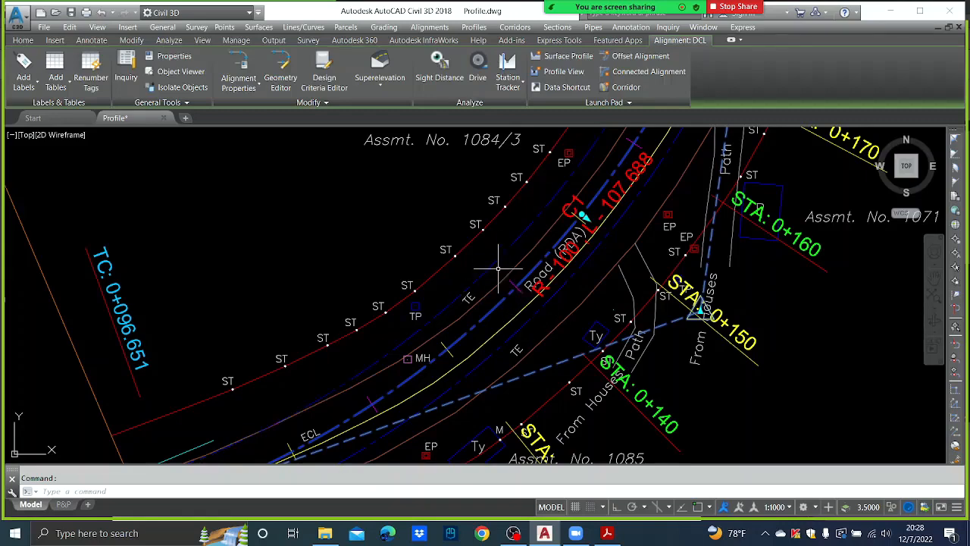
{"action": "mouse_move", "coordinate": [502, 251]}
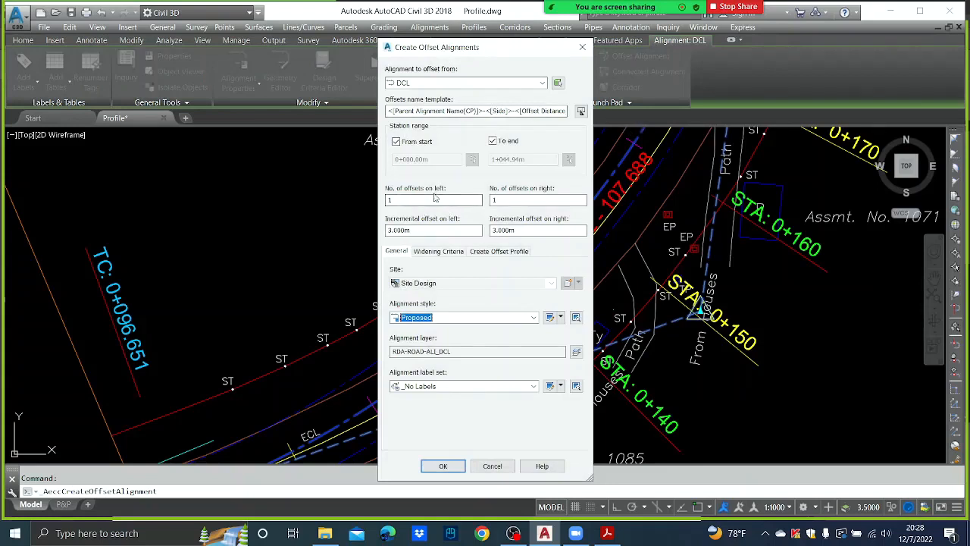
{"action": "left_click", "coordinate": [517, 200]}
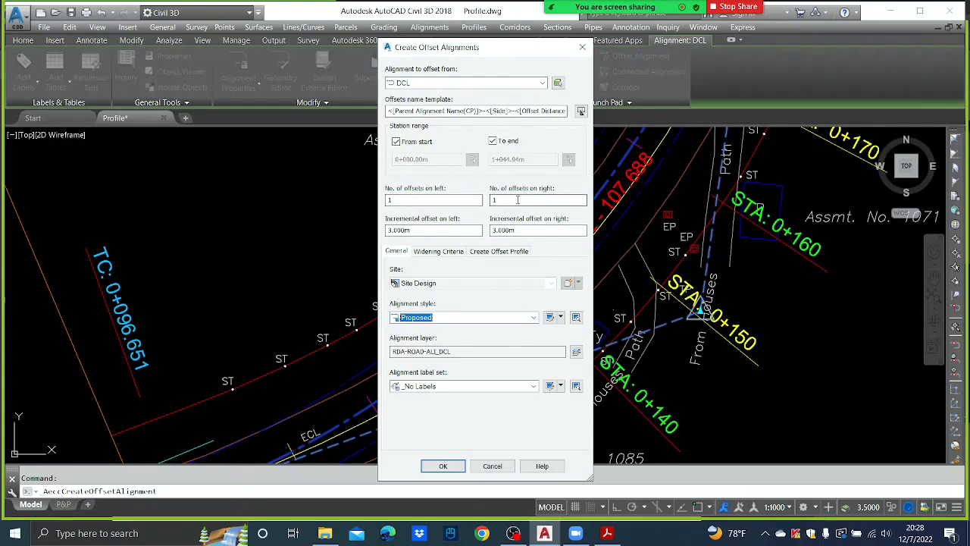
{"action": "left_click", "coordinate": [429, 231]}
{"action": "left_click_drag", "start_coordinate": [429, 230], "coordinate": [387, 230]}
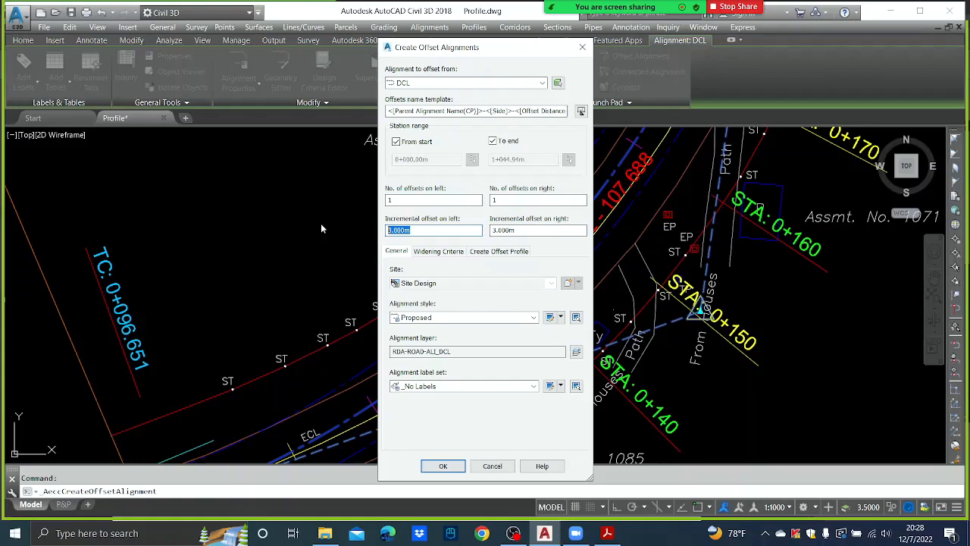
{"action": "type", "text": "5"}
{"action": "key", "text": "Tab"}
{"action": "type", "text": "5"}
Assign the RDA design syle alignment style, keep _No Labels as the label set, and create the offset alignments
{"action": "left_click", "coordinate": [467, 318]}
{"action": "left_click", "coordinate": [435, 364]}
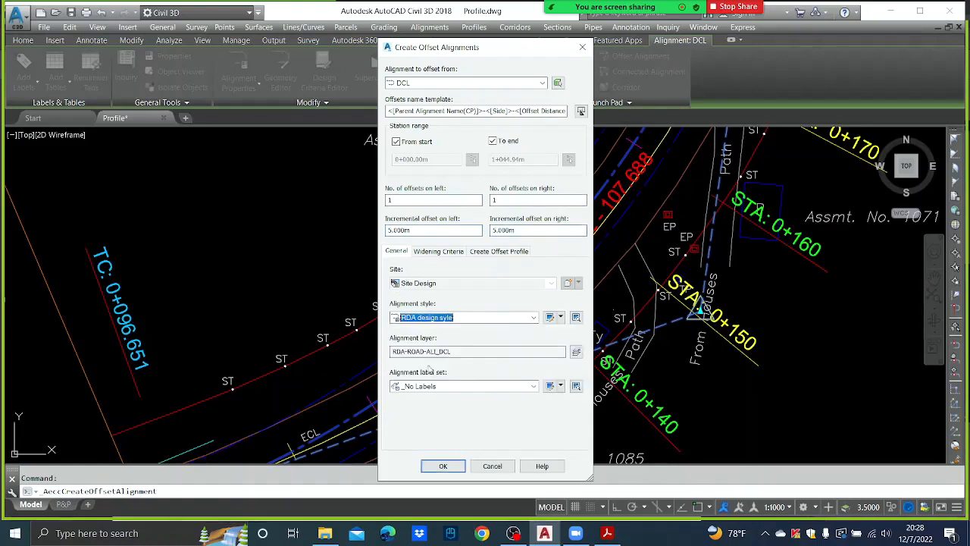
{"action": "left_click", "coordinate": [476, 387]}
{"action": "left_click", "coordinate": [476, 386]}
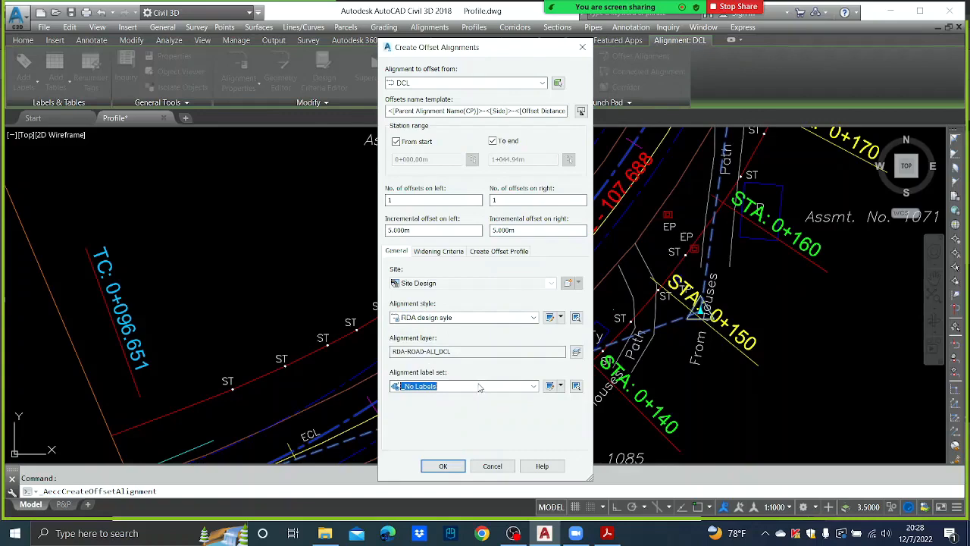
{"action": "left_click", "coordinate": [457, 466]}
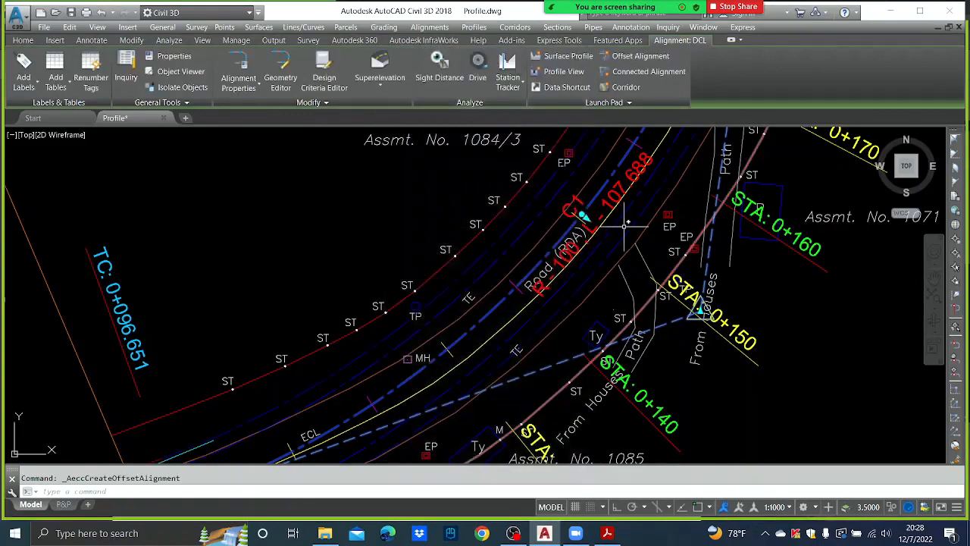
{"action": "key", "text": "Escape"}
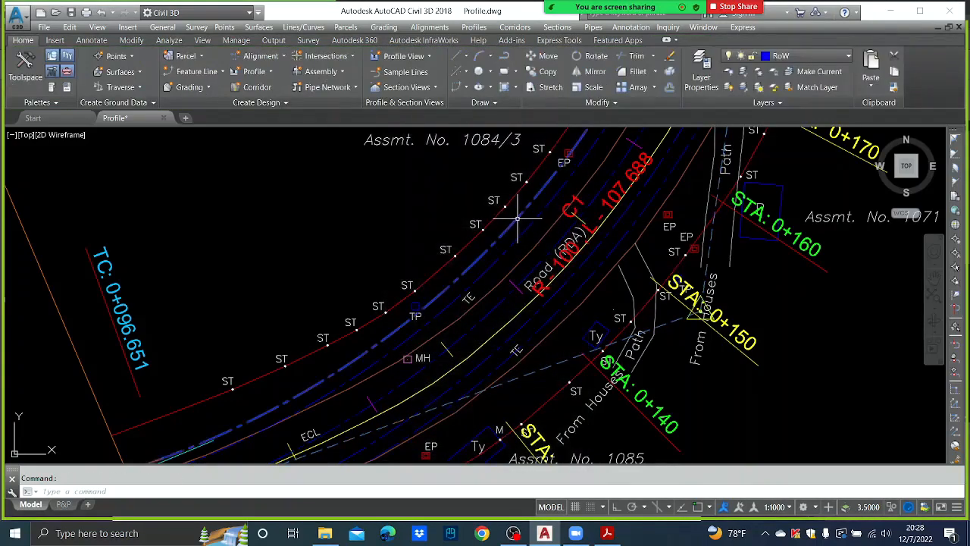
{"action": "left_click", "coordinate": [519, 219]}
{"action": "right_click", "coordinate": [472, 189]}
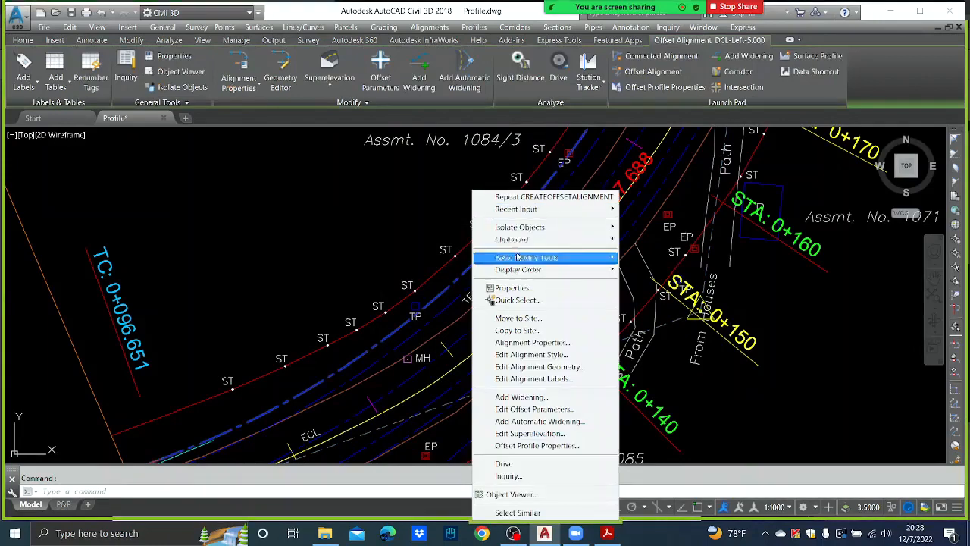
{"action": "left_click", "coordinate": [537, 341]}
{"action": "left_click", "coordinate": [311, 140]}
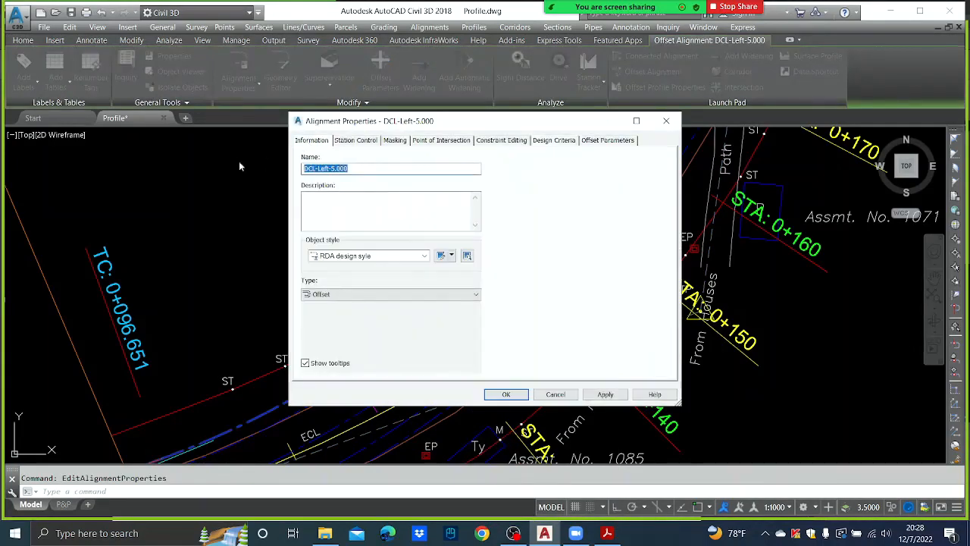
{"action": "left_click", "coordinate": [522, 395]}
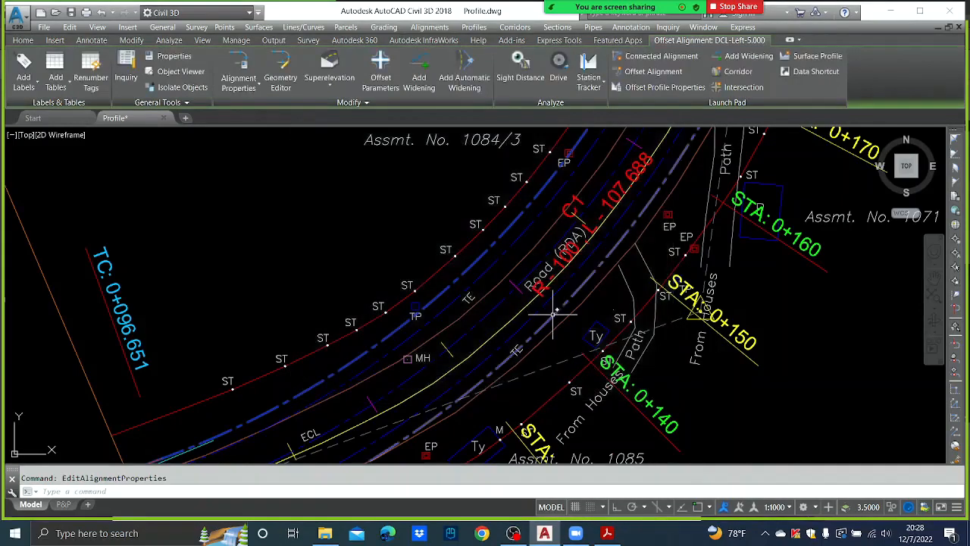
{"action": "key", "text": "Escape"}
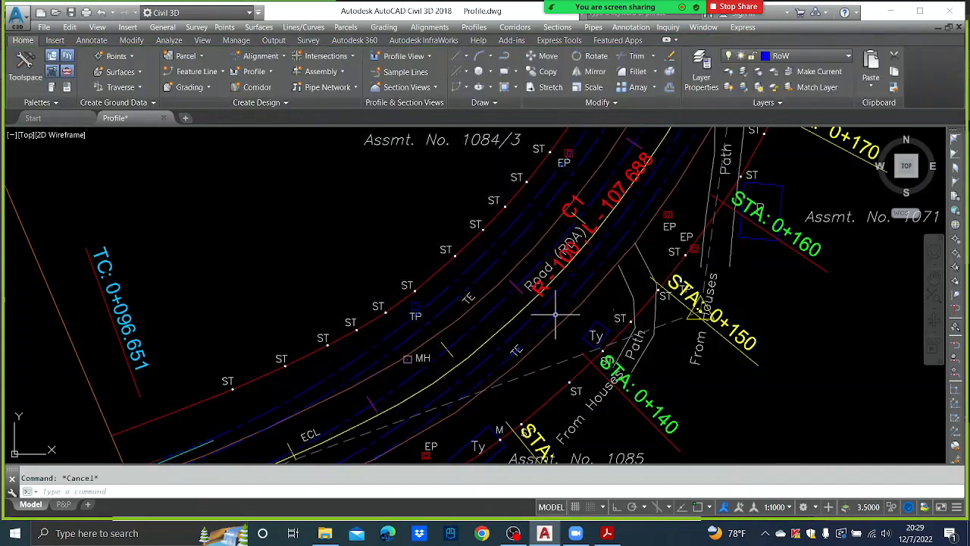
{"action": "left_click", "coordinate": [557, 309]}
{"action": "right_click", "coordinate": [558, 310]}
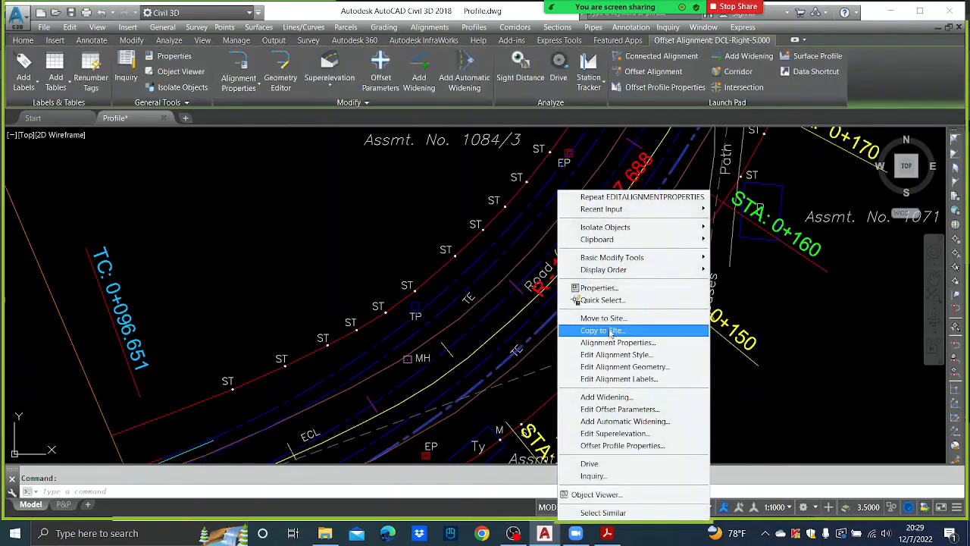
{"action": "left_click", "coordinate": [612, 344]}
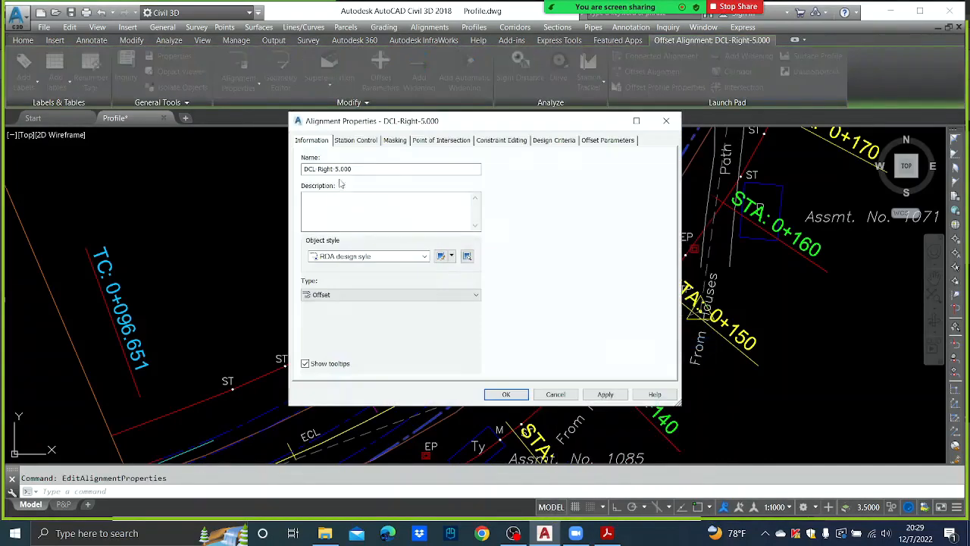
{"action": "left_click", "coordinate": [666, 120]}
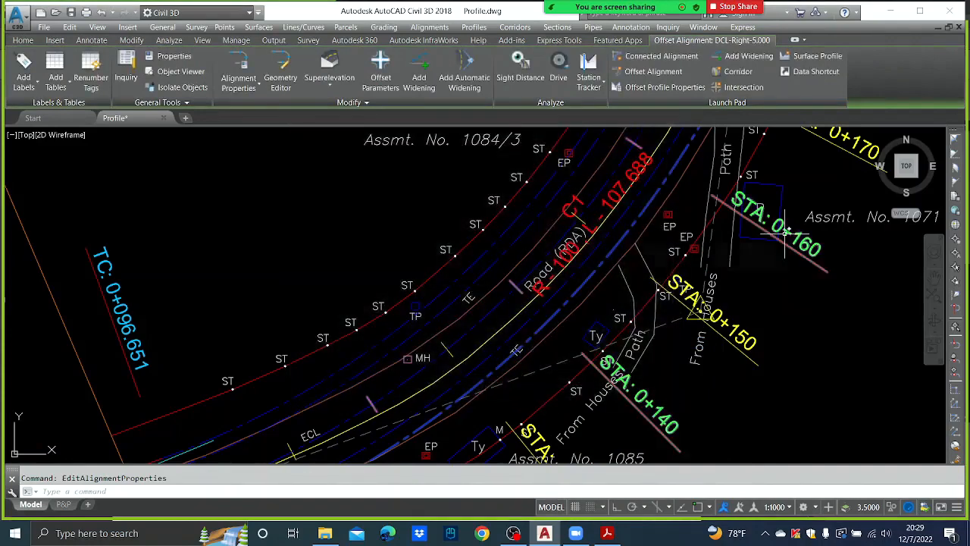
{"action": "left_click", "coordinate": [509, 225]}
{"action": "right_click", "coordinate": [509, 226]}
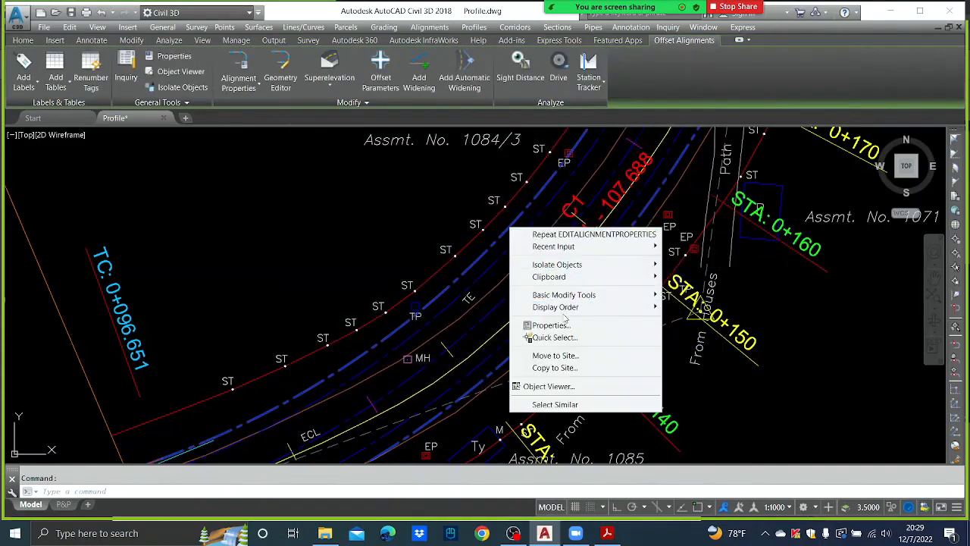
{"action": "key", "text": "Escape"}
{"action": "key", "text": "Escape"}
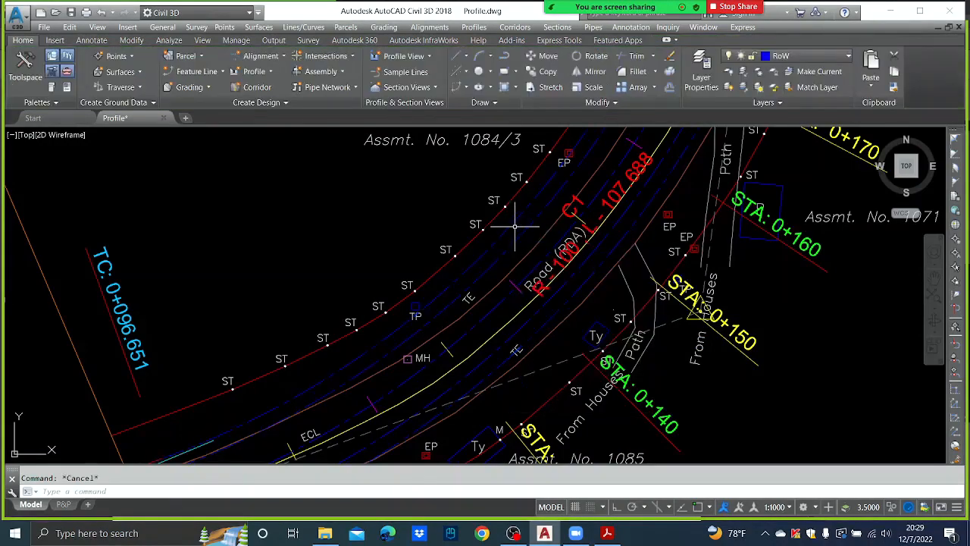
Rename the left 5 m offset alignment of DCL as H-LHS in its alignment properties
{"action": "left_click", "coordinate": [511, 223]}
{"action": "right_click", "coordinate": [513, 224]}
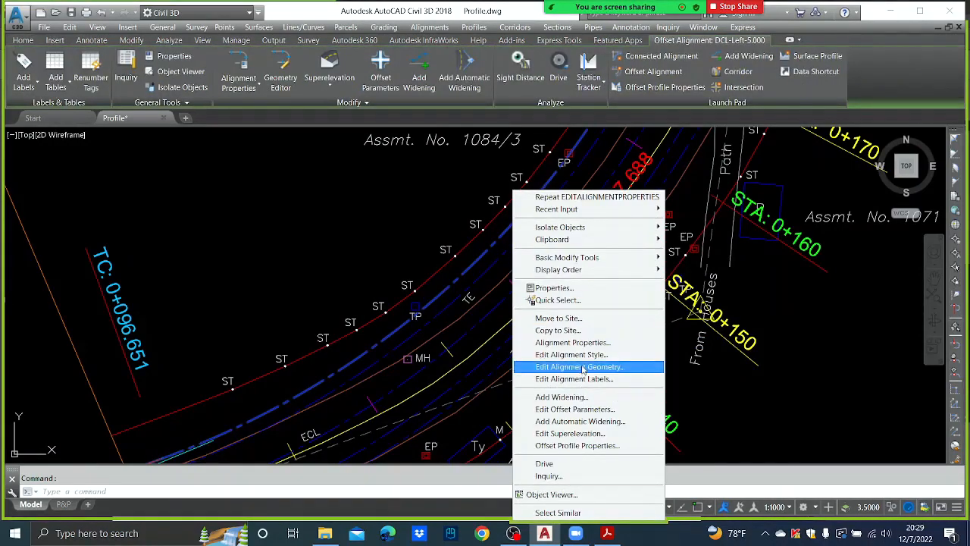
{"action": "left_click", "coordinate": [570, 342]}
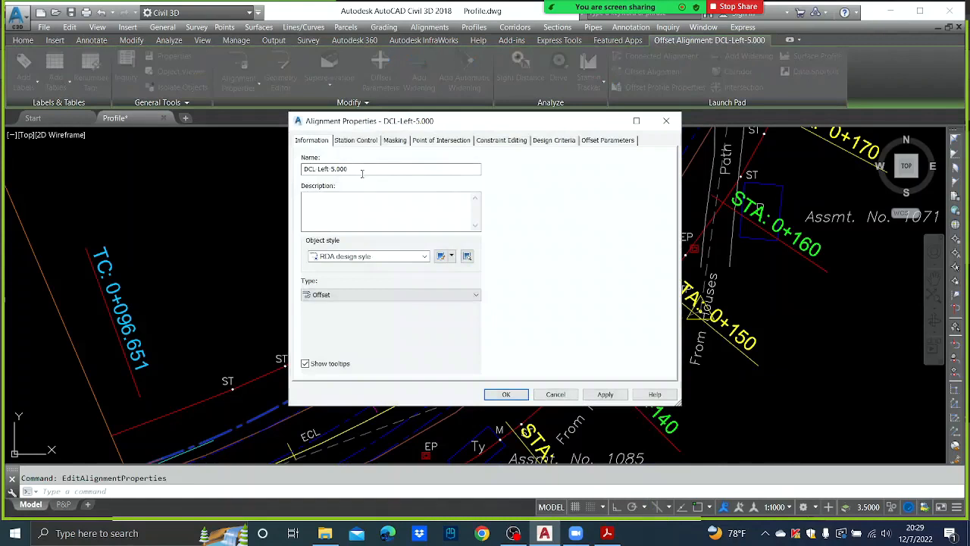
{"action": "left_click_drag", "start_coordinate": [362, 169], "coordinate": [156, 136]}
{"action": "type", "text": "II LHS"}
{"action": "left_click", "coordinate": [606, 395]}
{"action": "left_click", "coordinate": [506, 395]}
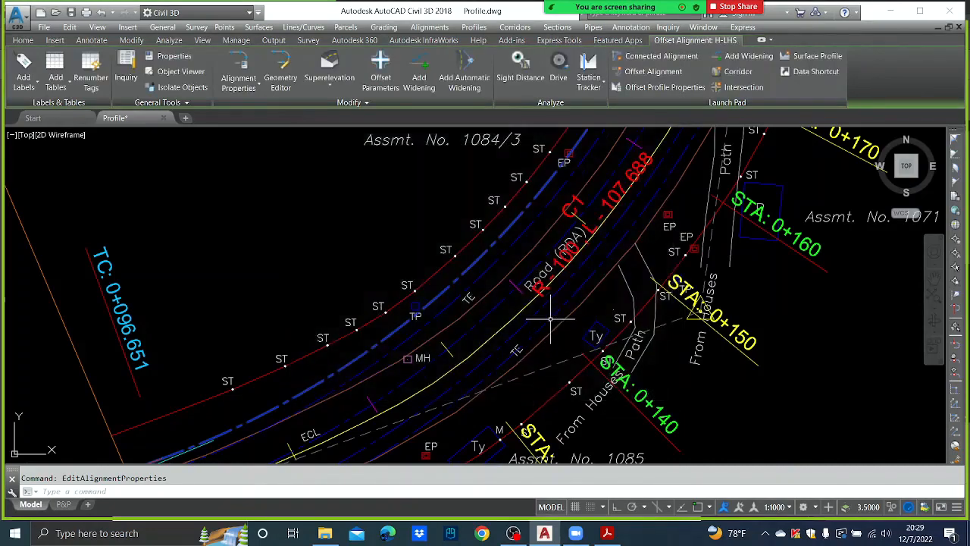
{"action": "key", "text": "Escape"}
Rename the right 5 m offset alignment of DCL as H-RHS in its alignment properties
{"action": "left_click", "coordinate": [550, 318]}
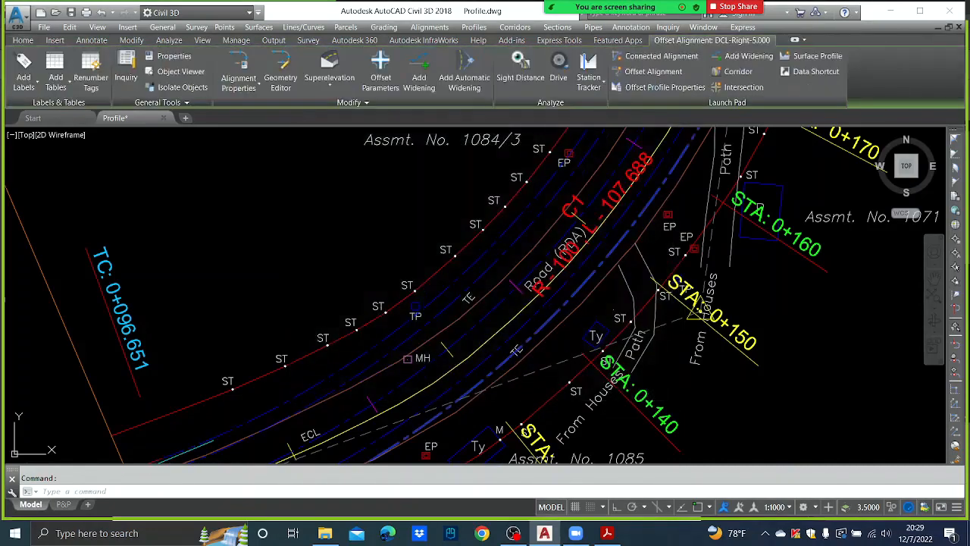
{"action": "right_click", "coordinate": [551, 318]}
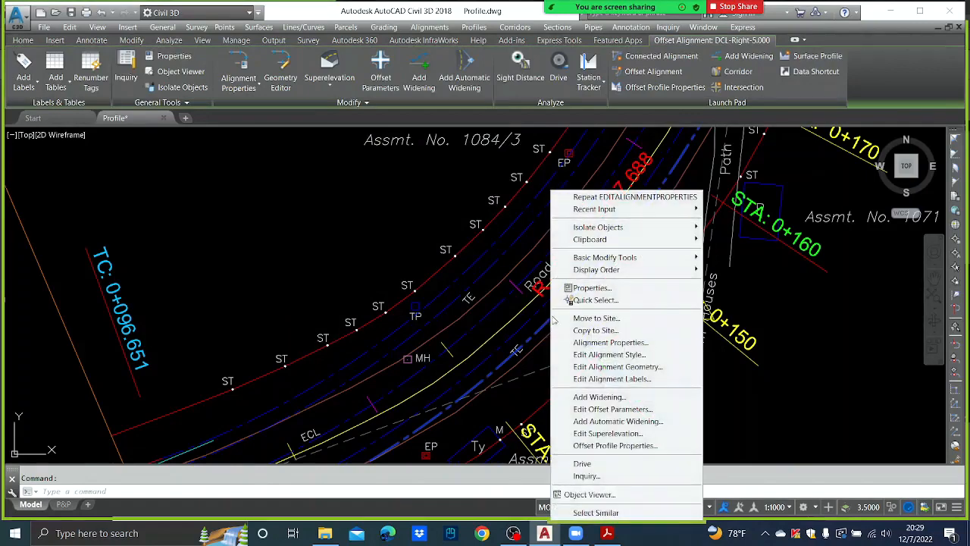
{"action": "left_click", "coordinate": [603, 343]}
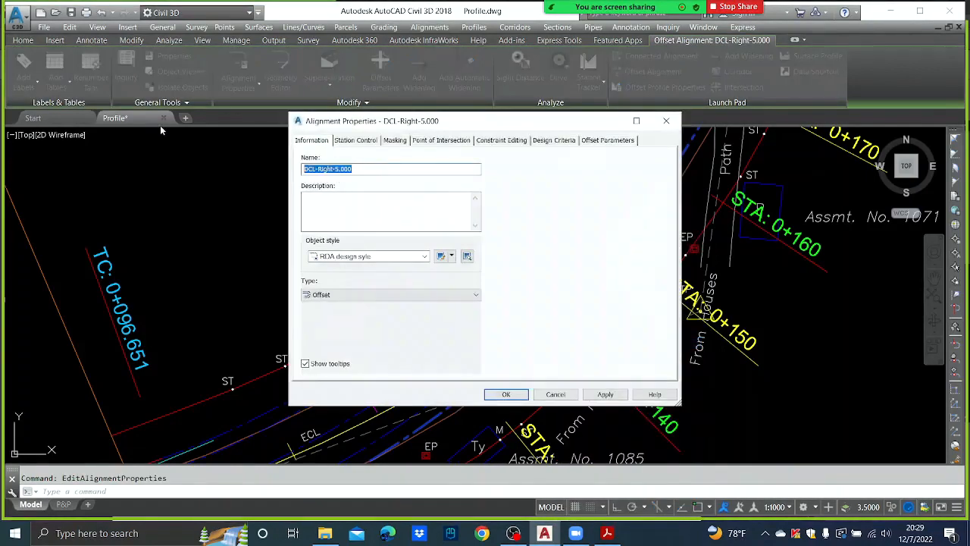
{"action": "type", "text": "H-RHS"}
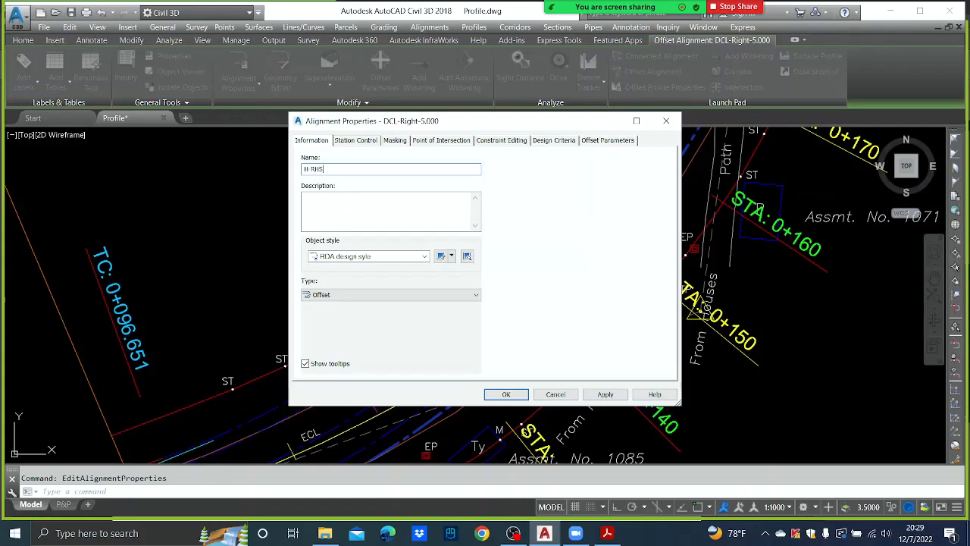
{"action": "left_click", "coordinate": [605, 395]}
{"action": "left_click", "coordinate": [507, 394]}
Look over the offset alignments along the road plan and save the drawing
{"action": "scroll", "coordinate": [526, 260], "scroll_direction": "down", "scroll_amount": 6}
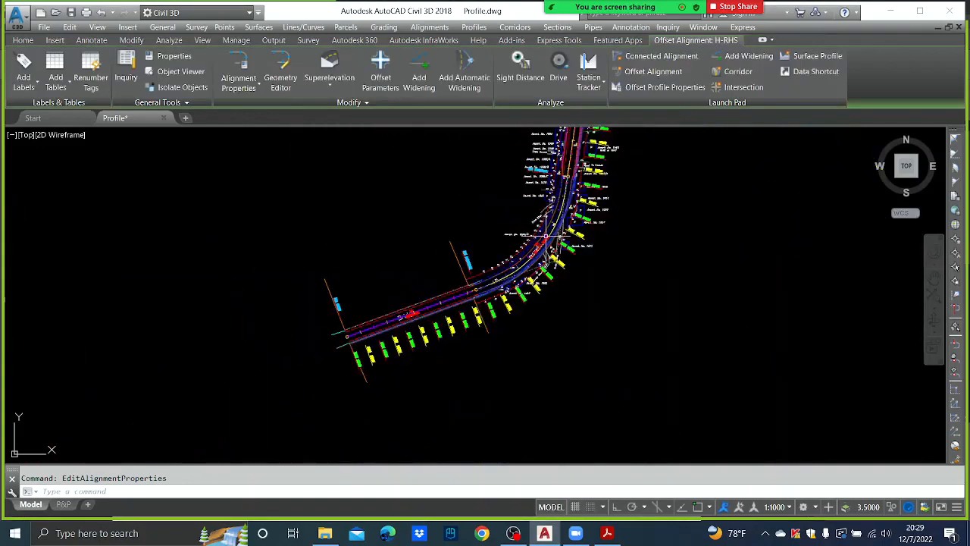
{"action": "mouse_move", "coordinate": [554, 262]}
{"action": "middle_mouse_down"}
{"action": "mouse_move", "coordinate": [509, 352]}
{"action": "mouse_move", "coordinate": [542, 270]}
{"action": "mouse_move", "coordinate": [429, 265]}
{"action": "middle_mouse_up"}
{"action": "scroll", "coordinate": [523, 305], "scroll_direction": "down", "scroll_amount": 3}
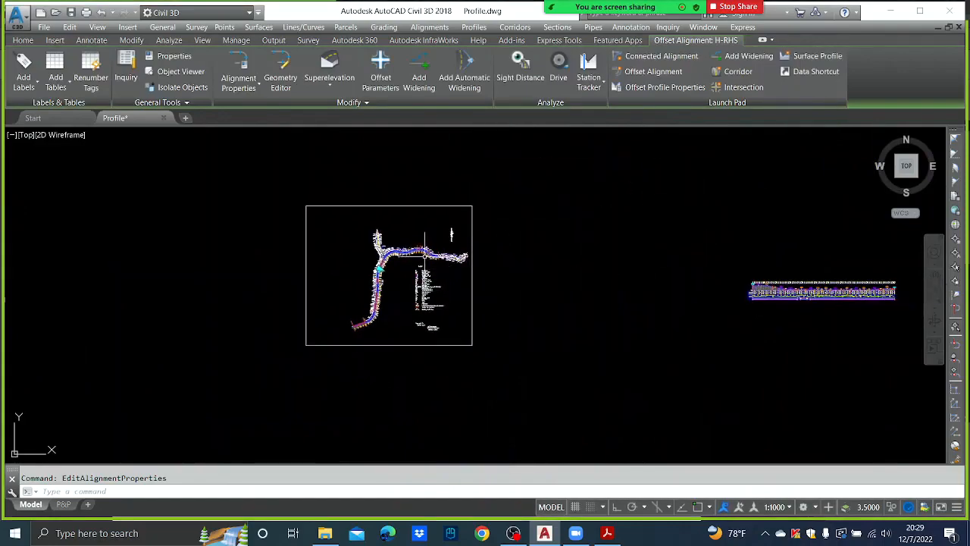
{"action": "scroll", "coordinate": [413, 252], "scroll_direction": "up", "scroll_amount": 3}
{"action": "scroll", "coordinate": [322, 260], "scroll_direction": "up", "scroll_amount": 3}
{"action": "middle_click_drag", "start_coordinate": [331, 256], "coordinate": [404, 236]}
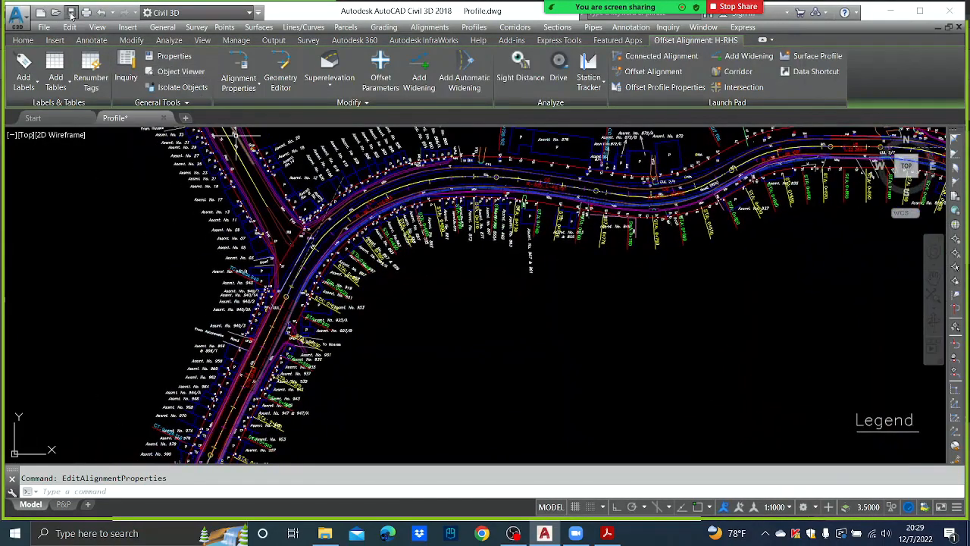
{"action": "key", "text": "ctrl+s"}
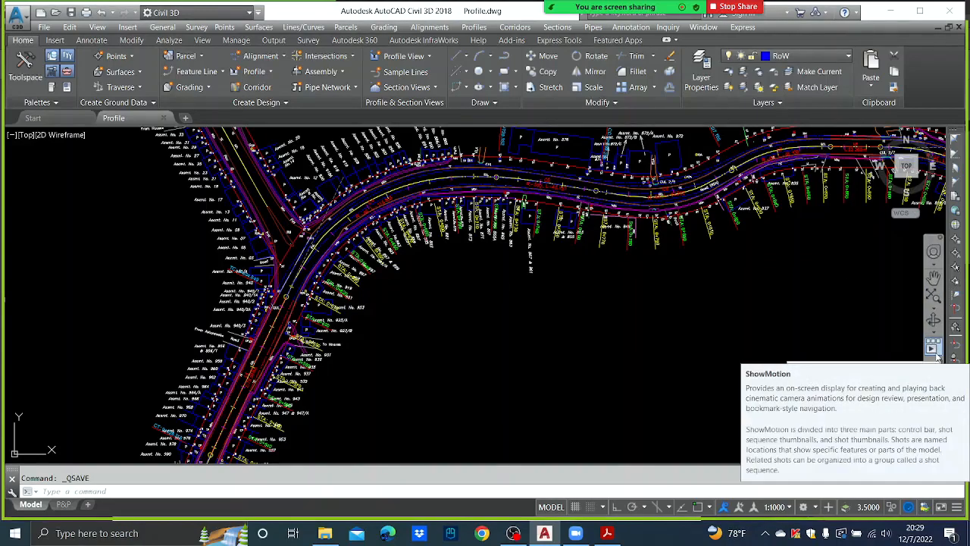
Open the drawing BT-CSS-0-1.dwg from the Day 02 folder
{"action": "left_click", "coordinate": [44, 26]}
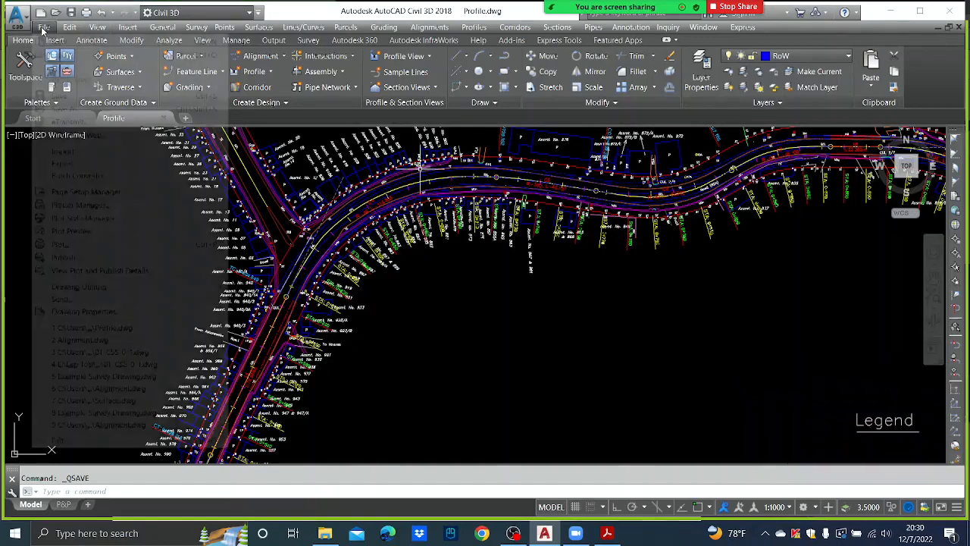
{"action": "left_click", "coordinate": [60, 55]}
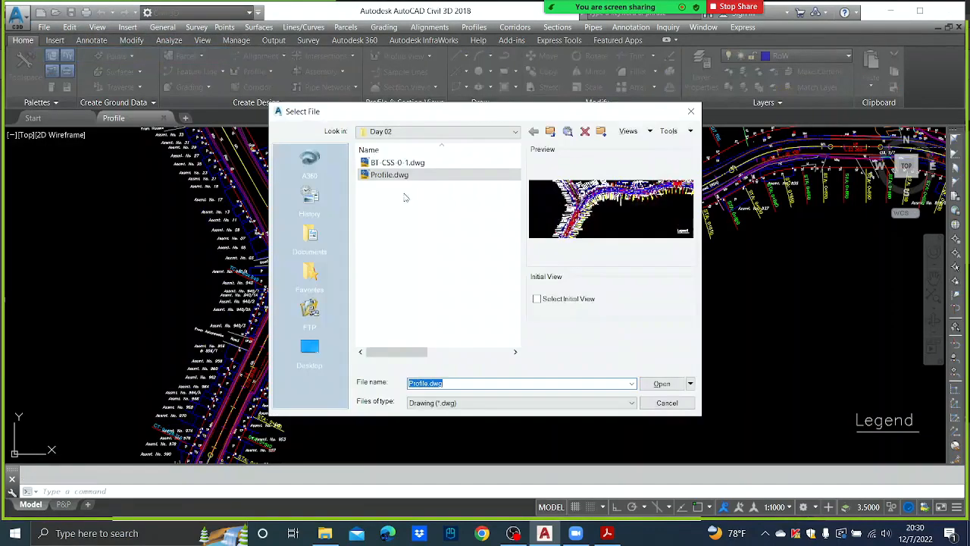
{"action": "left_click", "coordinate": [388, 162]}
{"action": "left_click", "coordinate": [662, 383]}
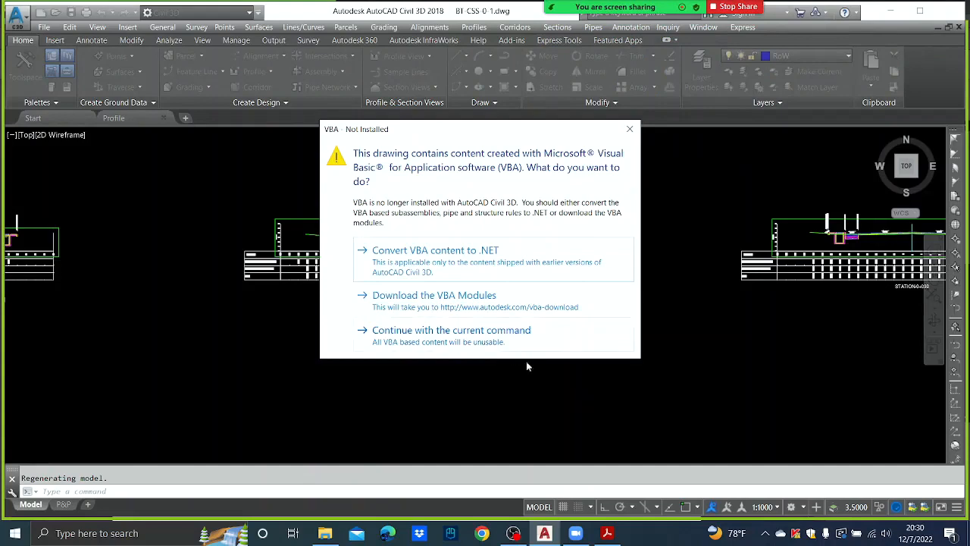
Finish opening the drawing by continuing without converting the VBA content and ignoring the unresolved reference files
{"action": "left_click", "coordinate": [415, 338]}
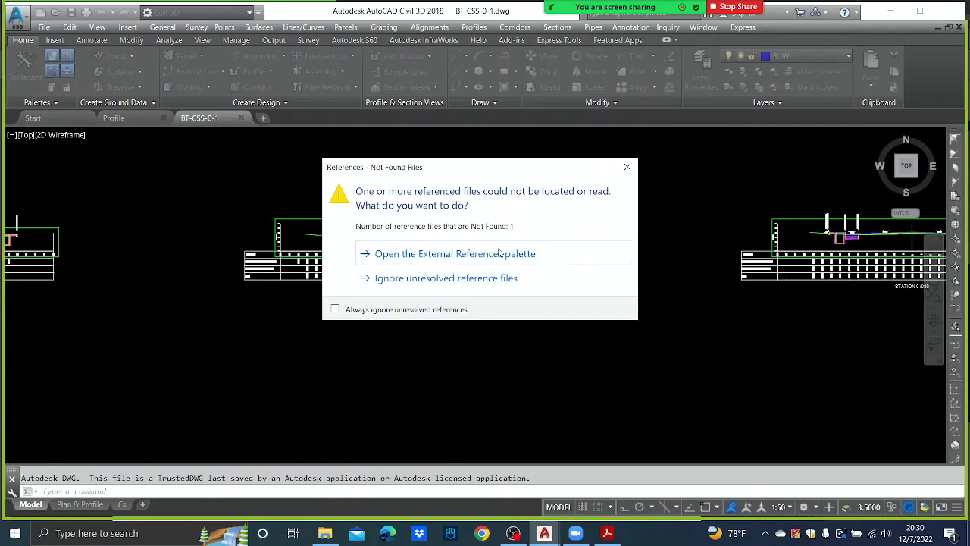
{"action": "left_click", "coordinate": [459, 278]}
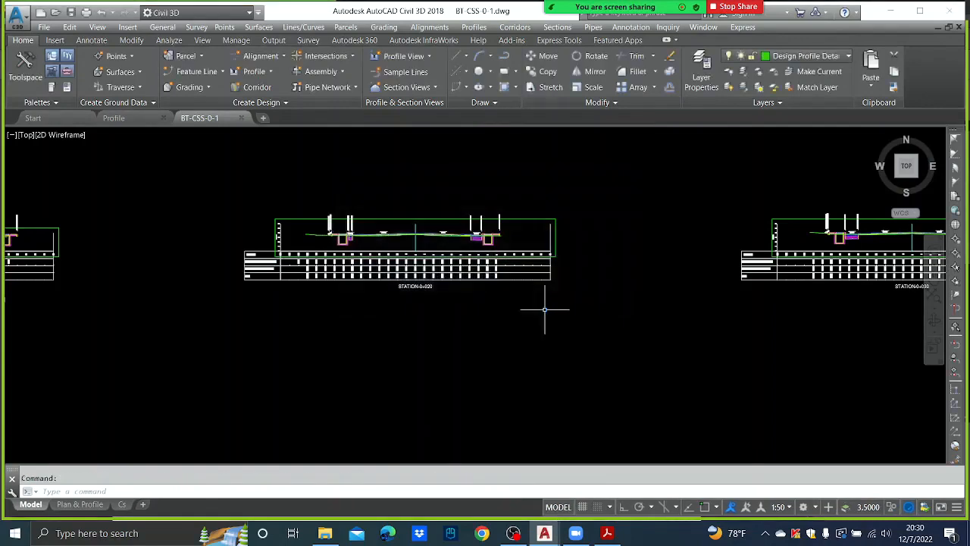
Examine the cross section at station 0+230, including its pavement layers, side drains, crossfall slopes and offset level labels
{"action": "scroll", "coordinate": [566, 234], "scroll_direction": "down", "scroll_amount": 5}
{"action": "scroll", "coordinate": [452, 250], "scroll_direction": "up", "scroll_amount": 4}
{"action": "middle_click_drag", "start_coordinate": [533, 317], "coordinate": [470, 462]}
{"action": "scroll", "coordinate": [717, 294], "scroll_direction": "up", "scroll_amount": 4}
{"action": "middle_click_drag", "start_coordinate": [743, 256], "coordinate": [470, 184]}
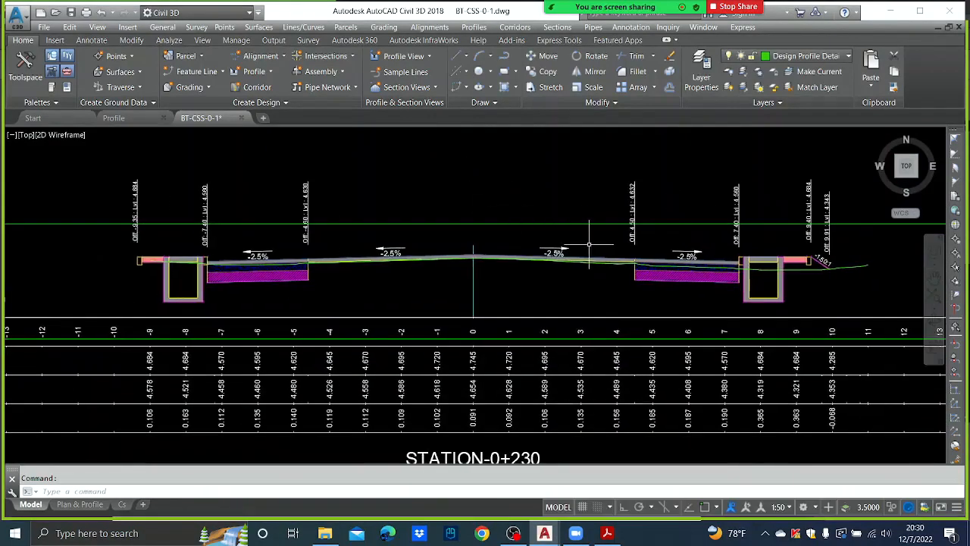
{"action": "scroll", "coordinate": [515, 247], "scroll_direction": "down", "scroll_amount": 2}
{"action": "scroll", "coordinate": [515, 246], "scroll_direction": "up", "scroll_amount": 4}
{"action": "scroll", "coordinate": [563, 231], "scroll_direction": "down", "scroll_amount": 4}
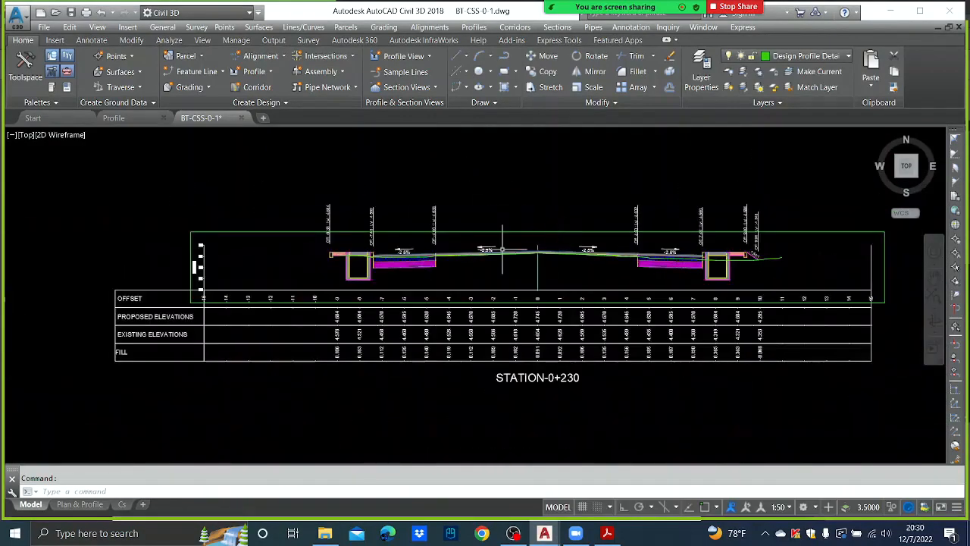
{"action": "scroll", "coordinate": [461, 250], "scroll_direction": "up", "scroll_amount": 1}
{"action": "scroll", "coordinate": [461, 250], "scroll_direction": "up", "scroll_amount": 2}
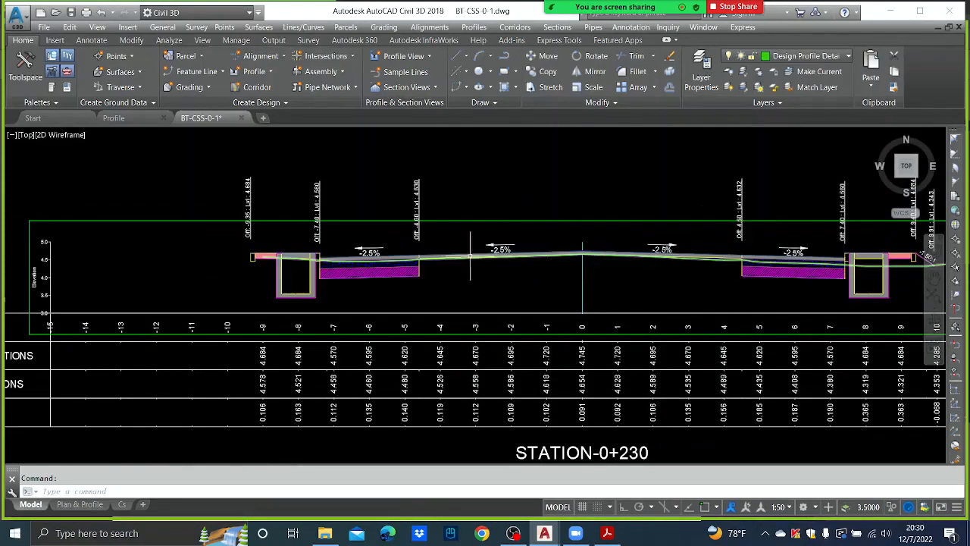
{"action": "scroll", "coordinate": [705, 254], "scroll_direction": "up", "scroll_amount": 4}
{"action": "scroll", "coordinate": [683, 260], "scroll_direction": "down", "scroll_amount": 3}
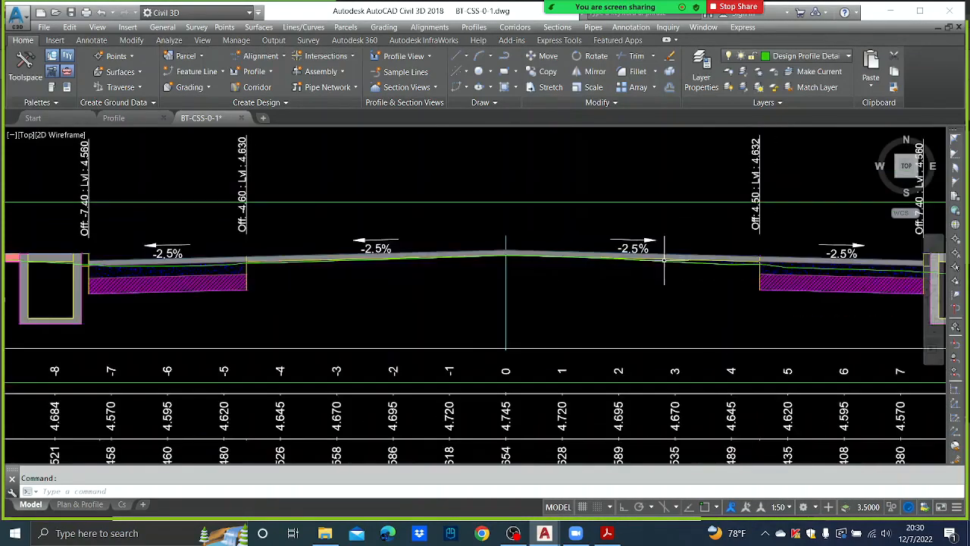
{"action": "middle_click_drag", "start_coordinate": [175, 263], "coordinate": [422, 261]}
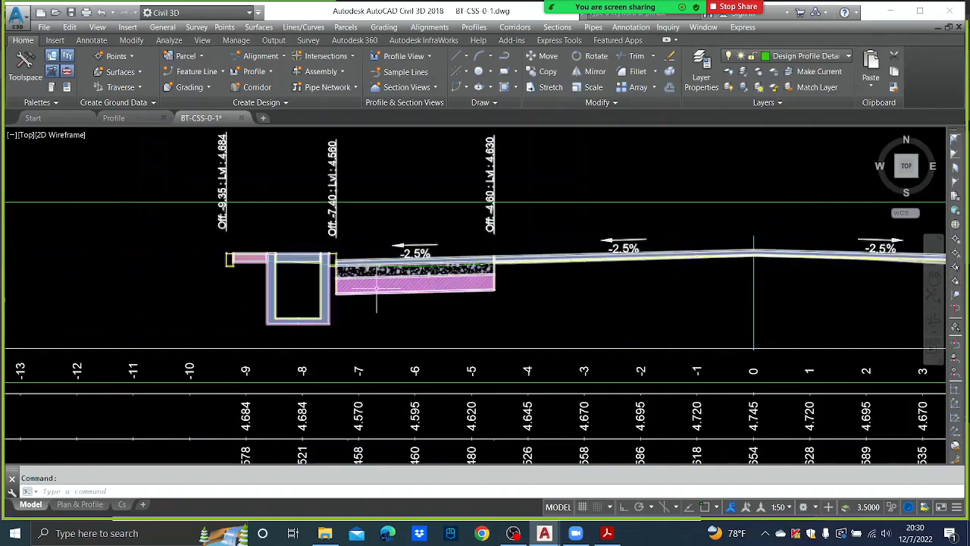
{"action": "middle_click_drag", "start_coordinate": [377, 287], "coordinate": [387, 339]}
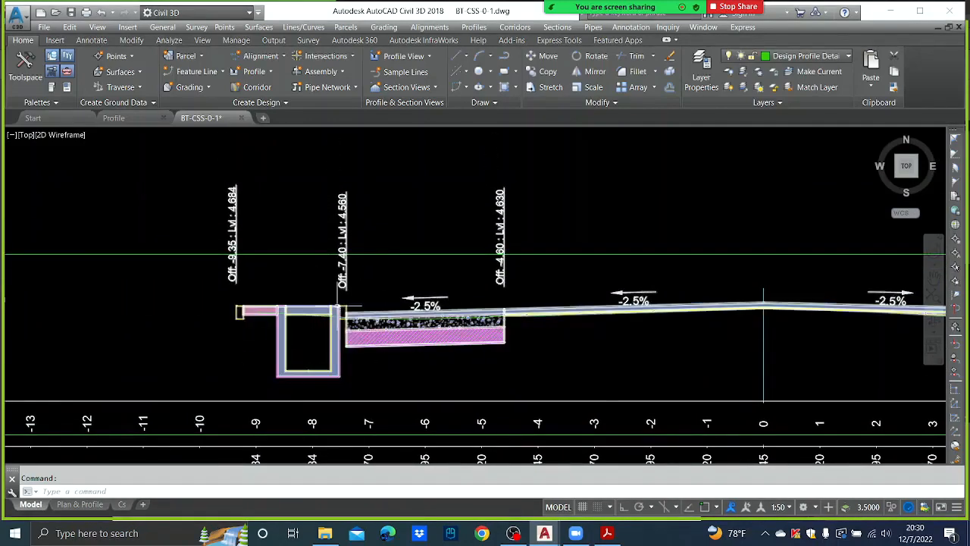
Inspect the cross section at station 0+580, following the pavement layers from the centreline to the side drain at positive offsets
{"action": "scroll", "coordinate": [338, 300], "scroll_direction": "down", "scroll_amount": 6}
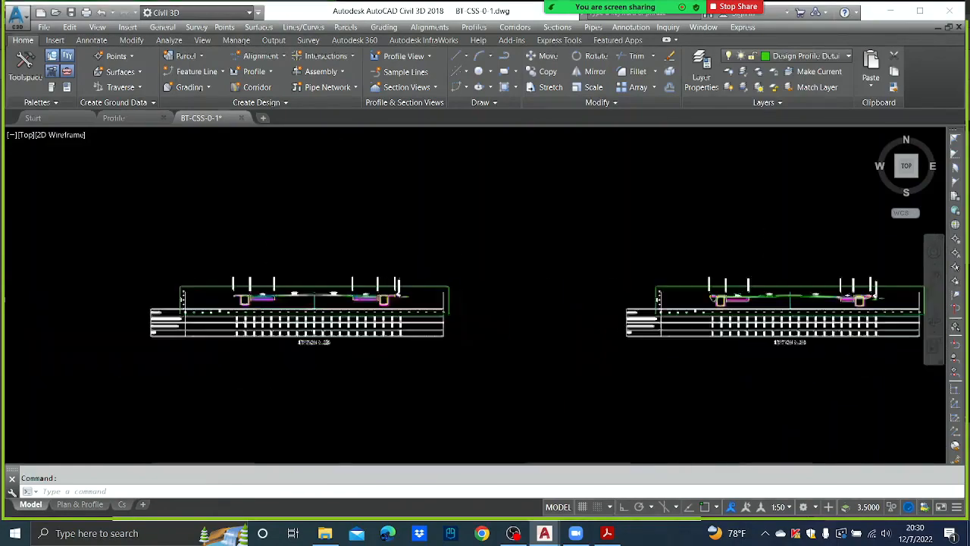
{"action": "scroll", "coordinate": [481, 353], "scroll_direction": "down", "scroll_amount": 3}
{"action": "scroll", "coordinate": [538, 271], "scroll_direction": "up", "scroll_amount": 10}
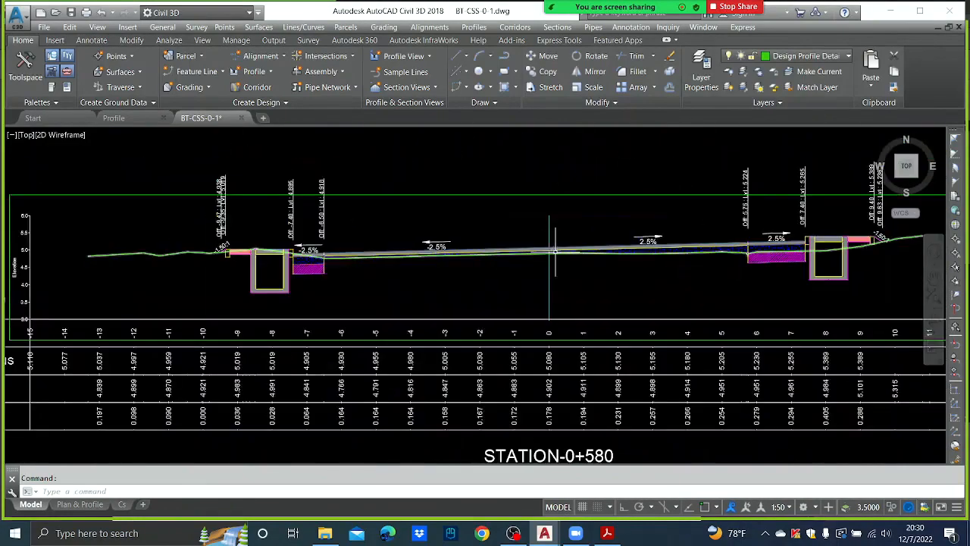
{"action": "scroll", "coordinate": [556, 250], "scroll_direction": "up", "scroll_amount": 3}
{"action": "middle_click_drag", "start_coordinate": [650, 265], "coordinate": [508, 275]}
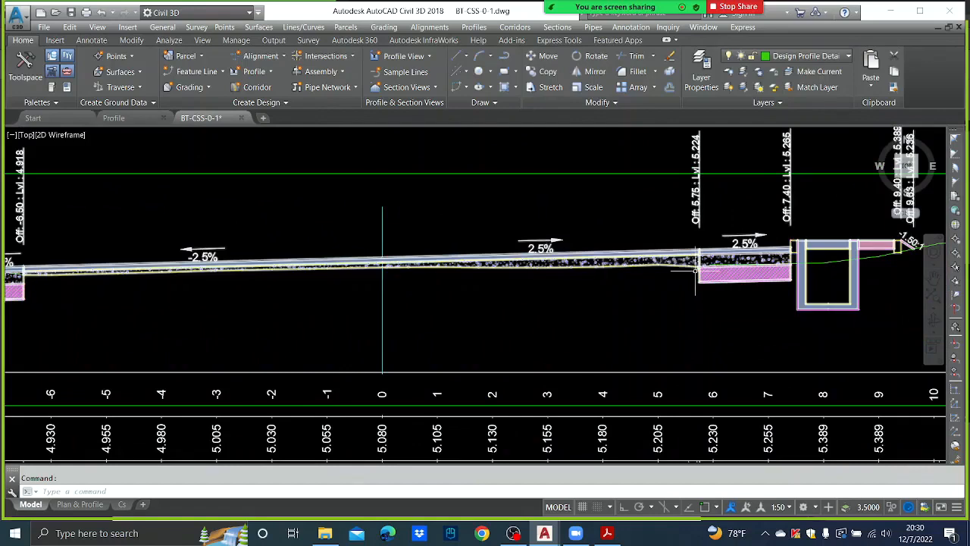
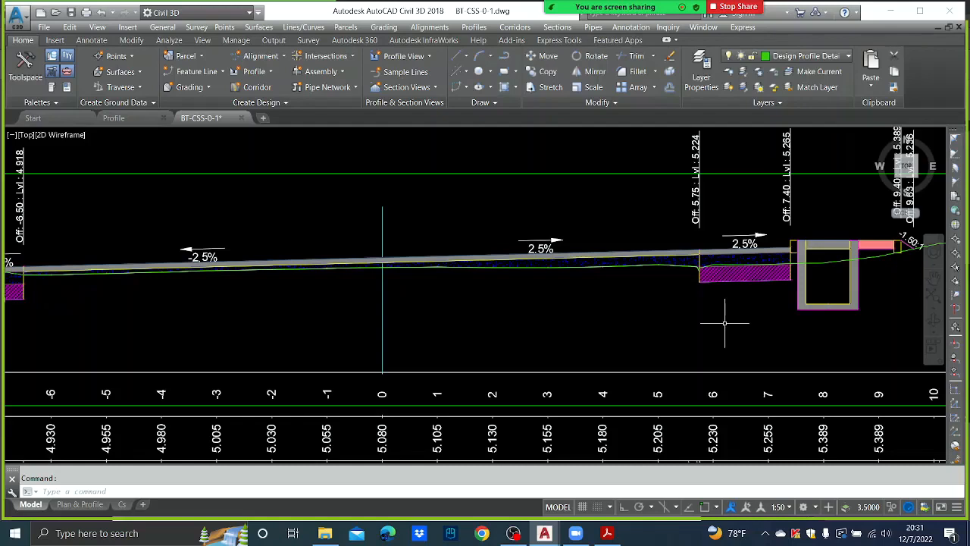
Select all cross sections and other objects in model space and erase them
{"action": "scroll", "coordinate": [589, 222], "scroll_direction": "down", "scroll_amount": 10}
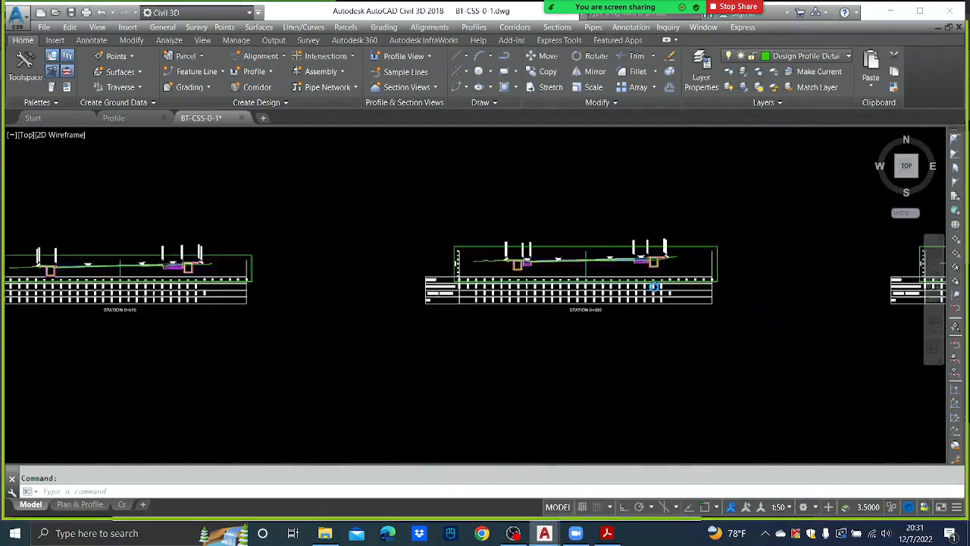
{"action": "scroll", "coordinate": [641, 282], "scroll_direction": "down", "scroll_amount": 5}
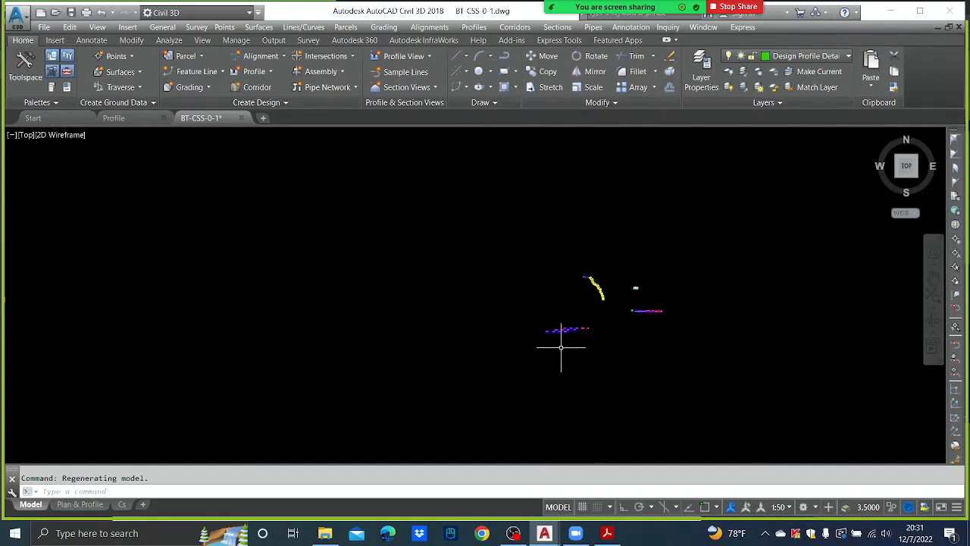
{"action": "left_click", "coordinate": [743, 410]}
{"action": "left_click", "coordinate": [433, 219]}
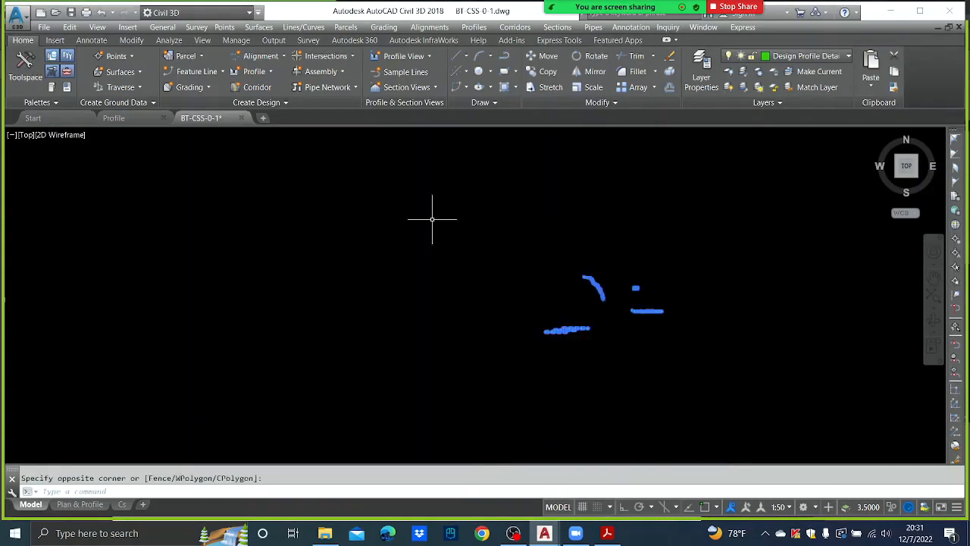
{"action": "left_click", "coordinate": [466, 228]}
{"action": "left_click", "coordinate": [738, 413]}
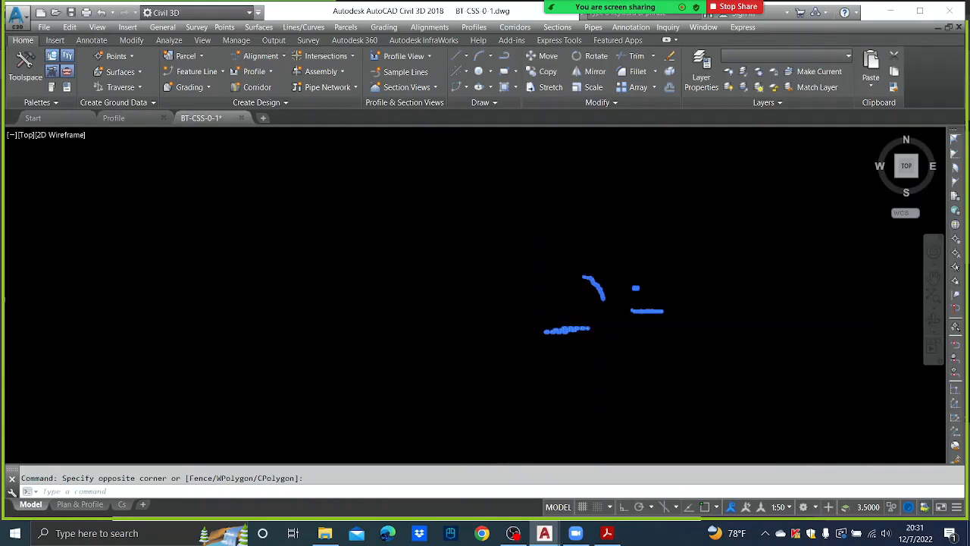
{"action": "key", "text": "Delete"}
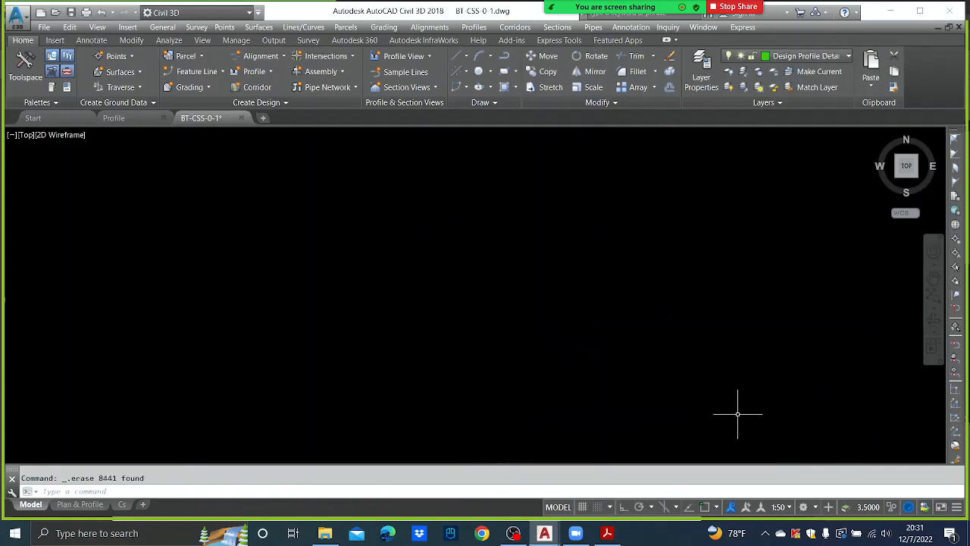
Show the Toolspace, expand the drawing's point groups and surfaces, and dismiss the event viewer
{"action": "left_click", "coordinate": [162, 27]}
{"action": "left_click", "coordinate": [178, 54]}
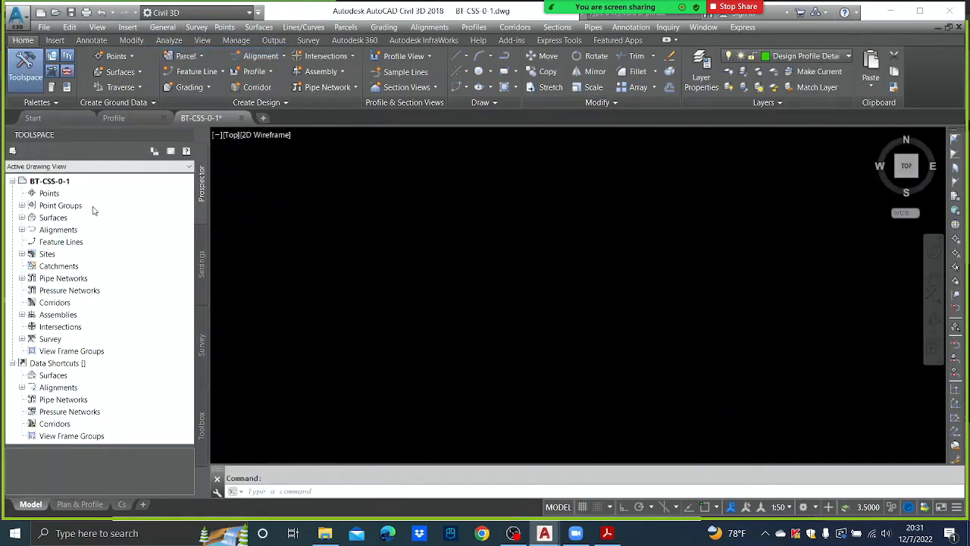
{"action": "left_click", "coordinate": [22, 206]}
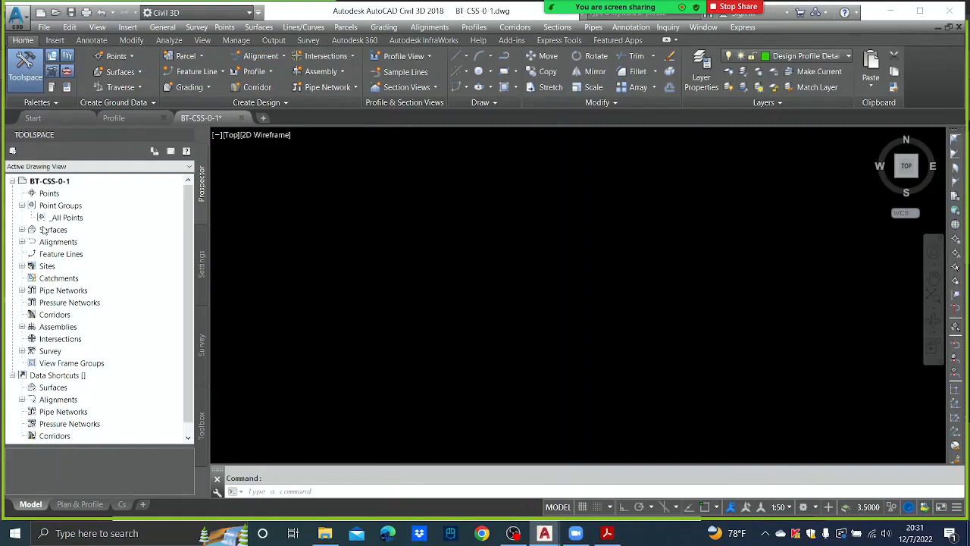
{"action": "left_click", "coordinate": [22, 230]}
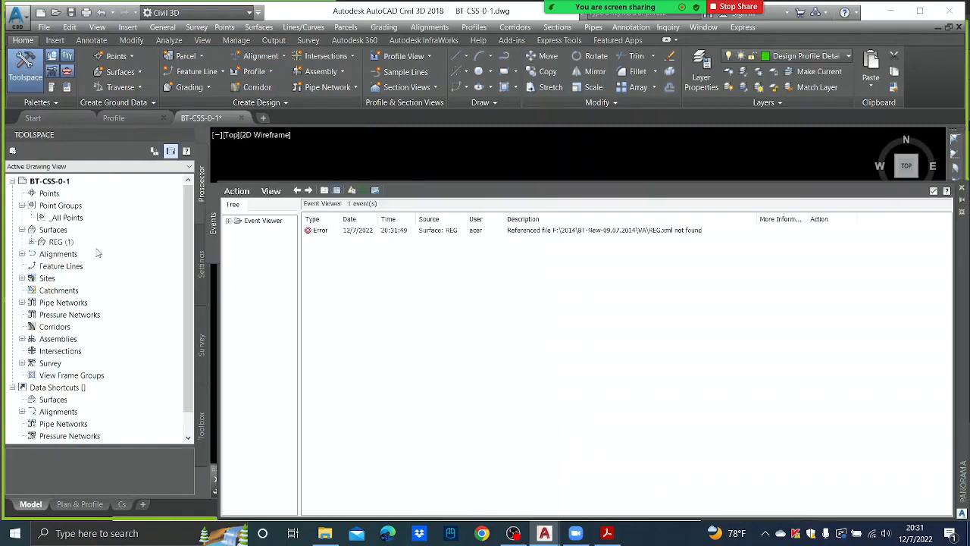
{"action": "left_click", "coordinate": [934, 190]}
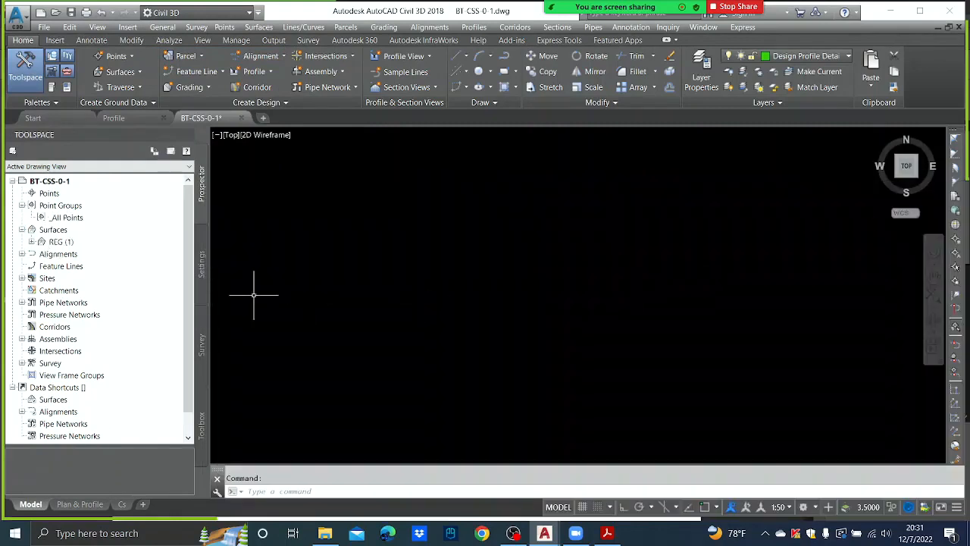
Delete the surface REG (1) from the drawing and confirm the deletion
{"action": "left_click", "coordinate": [67, 242]}
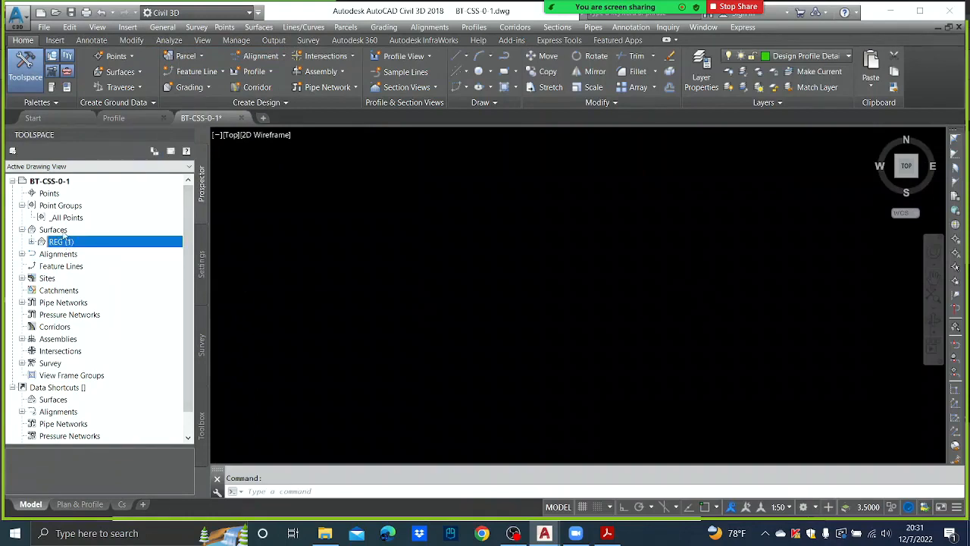
{"action": "right_click", "coordinate": [65, 231]}
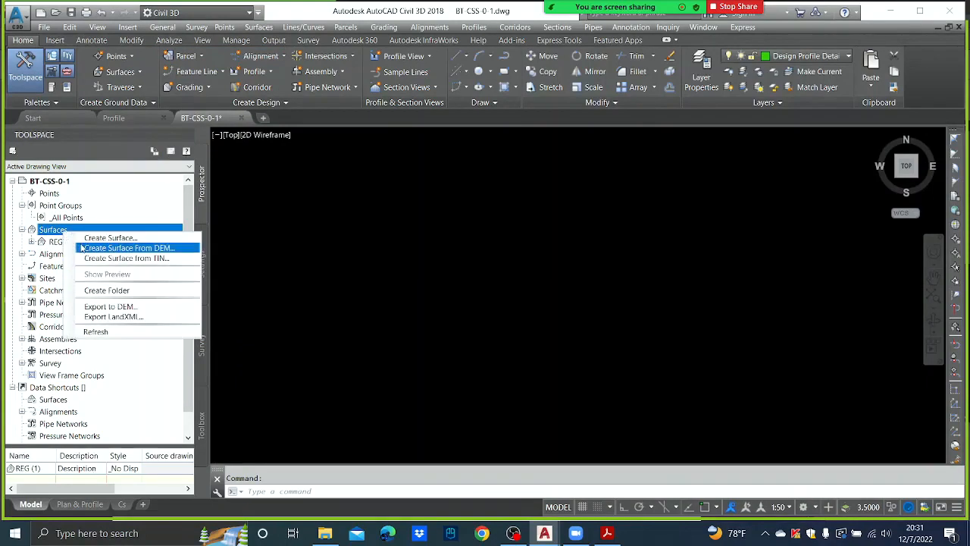
{"action": "left_click", "coordinate": [57, 242]}
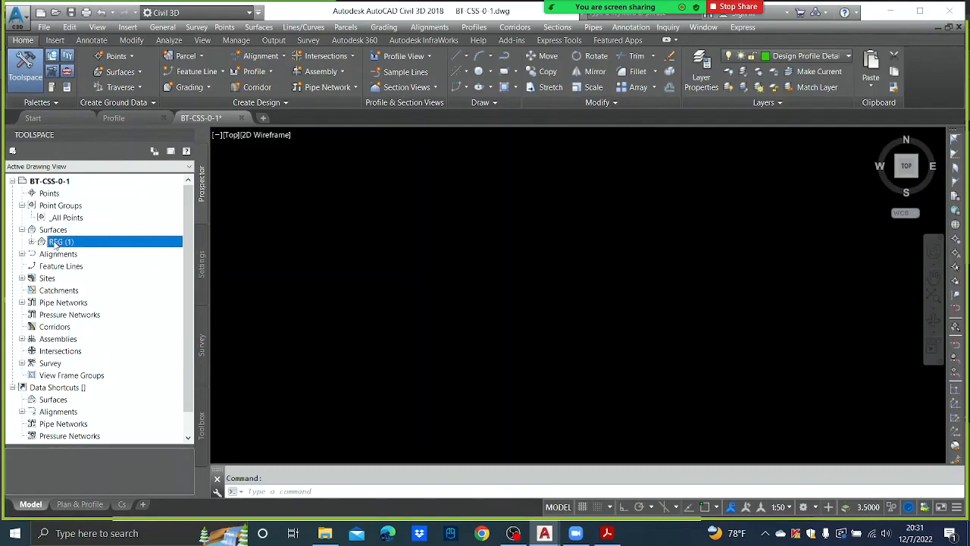
{"action": "right_click", "coordinate": [56, 242]}
{"action": "left_click", "coordinate": [99, 356]}
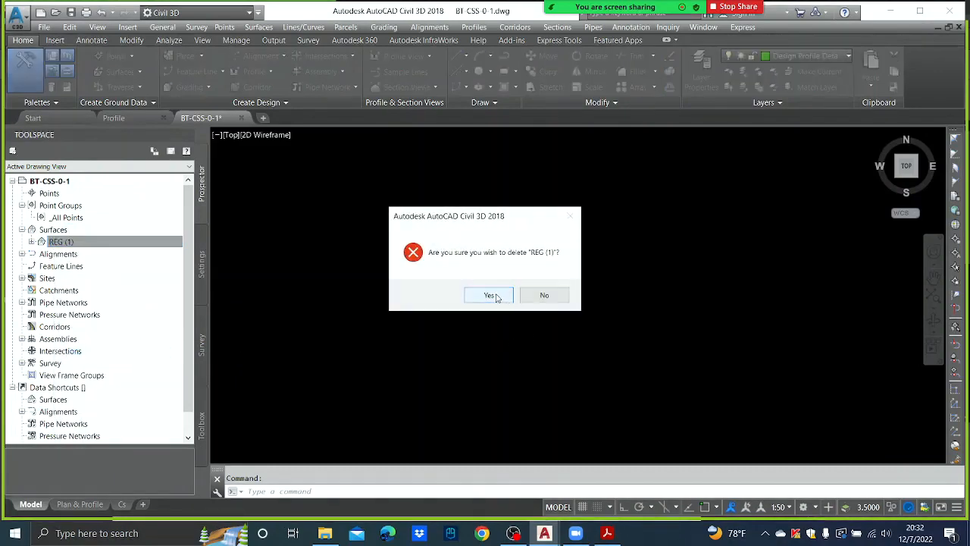
{"action": "left_click", "coordinate": [497, 295]}
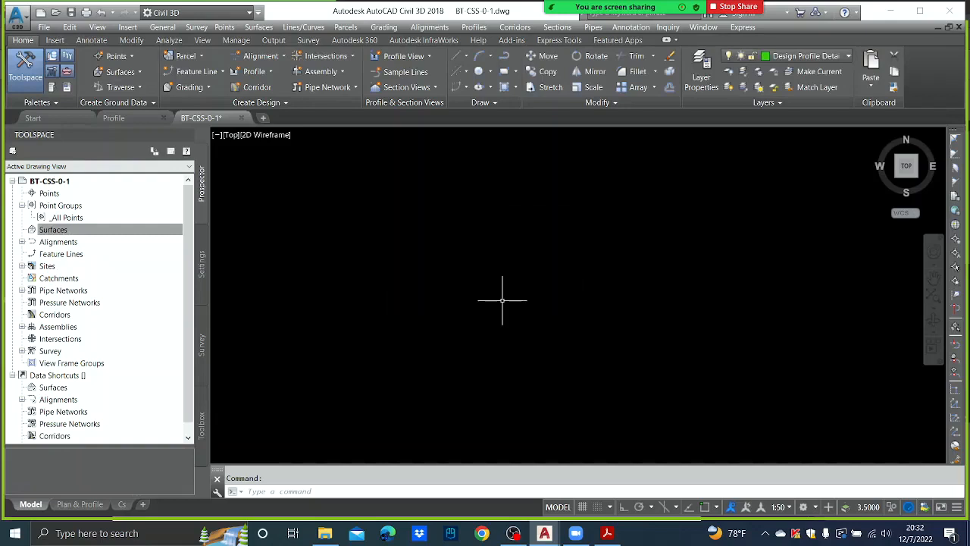
Delete Site 1 and Site 1|2 from the drawing's sites, confirming each deletion
{"action": "left_click", "coordinate": [23, 241]}
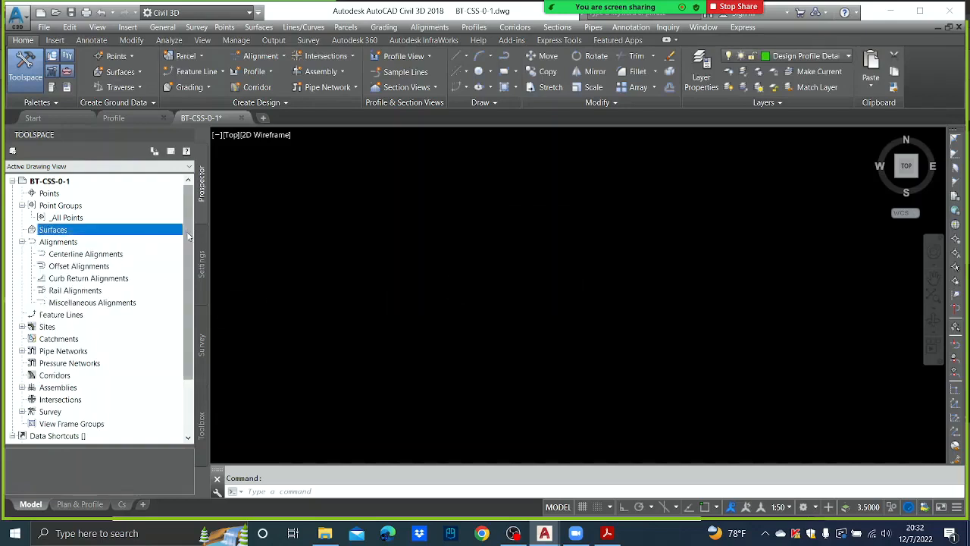
{"action": "scroll", "coordinate": [183, 279], "scroll_direction": "down", "scroll_amount": 2}
{"action": "left_click", "coordinate": [22, 266]}
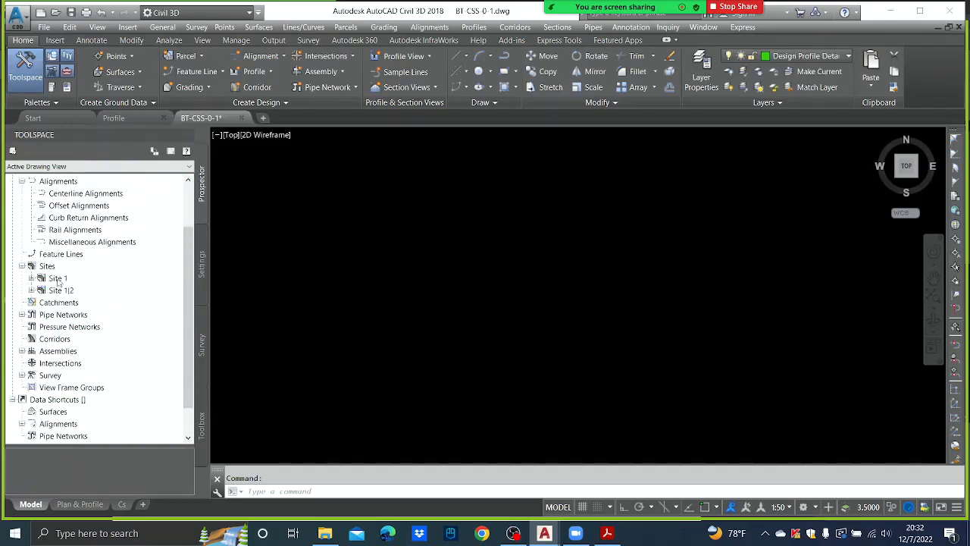
{"action": "right_click", "coordinate": [59, 279]}
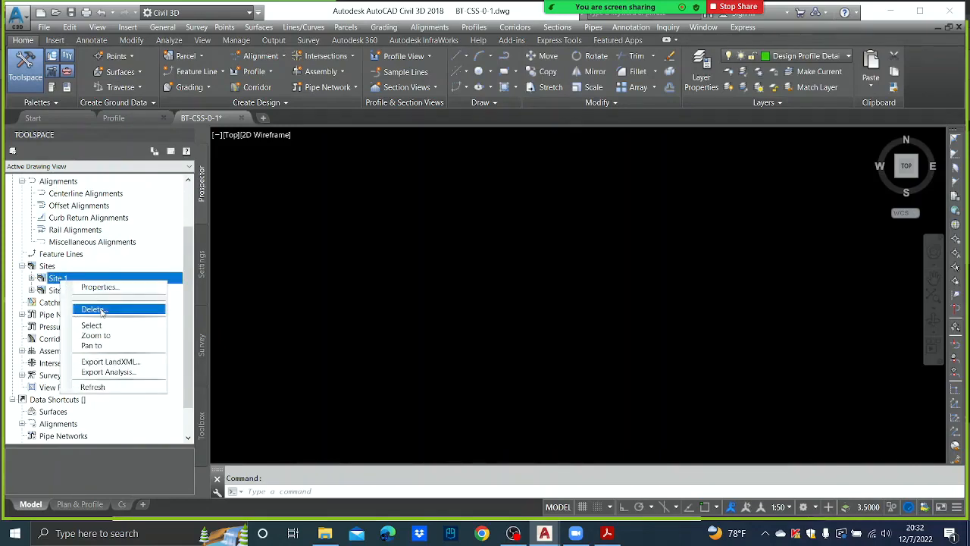
{"action": "left_click", "coordinate": [94, 308]}
{"action": "left_click", "coordinate": [494, 297]}
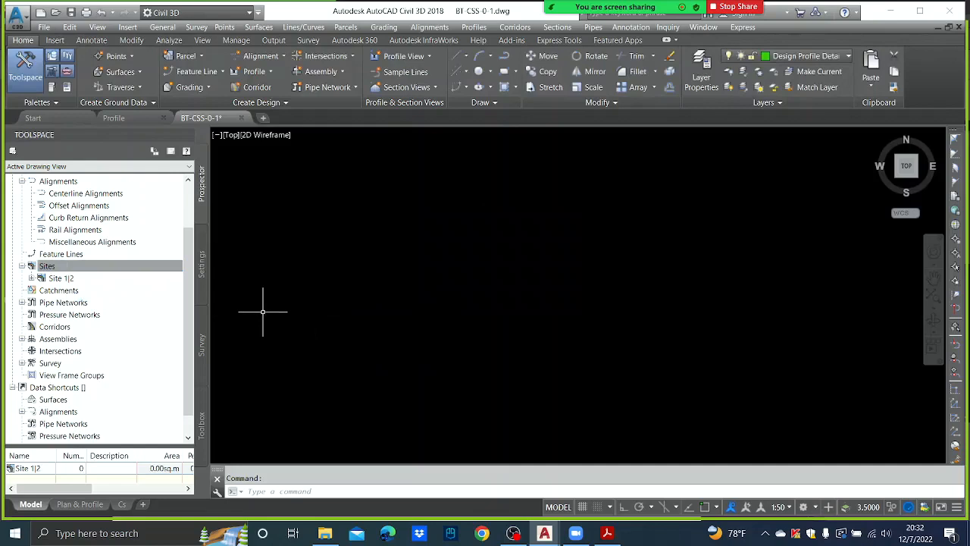
{"action": "right_click", "coordinate": [67, 278]}
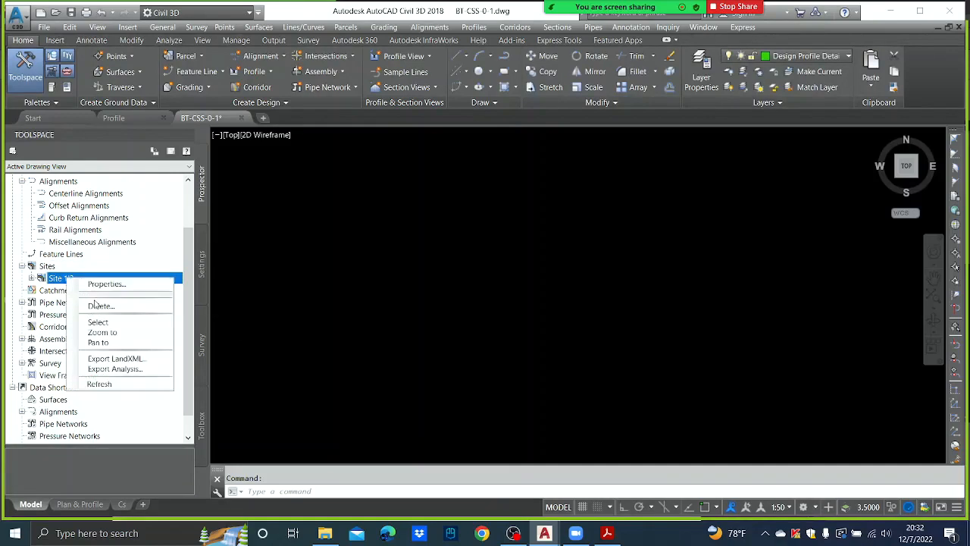
{"action": "left_click", "coordinate": [96, 306]}
{"action": "left_click", "coordinate": [489, 296]}
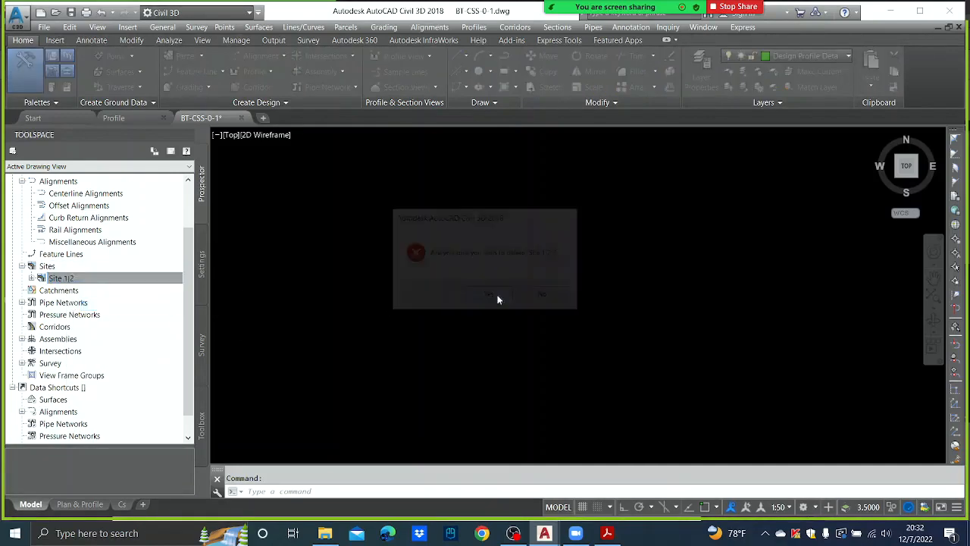
Check the drawing's pipe networks, assemblies and survey collections for leftover objects
{"action": "left_click", "coordinate": [23, 291]}
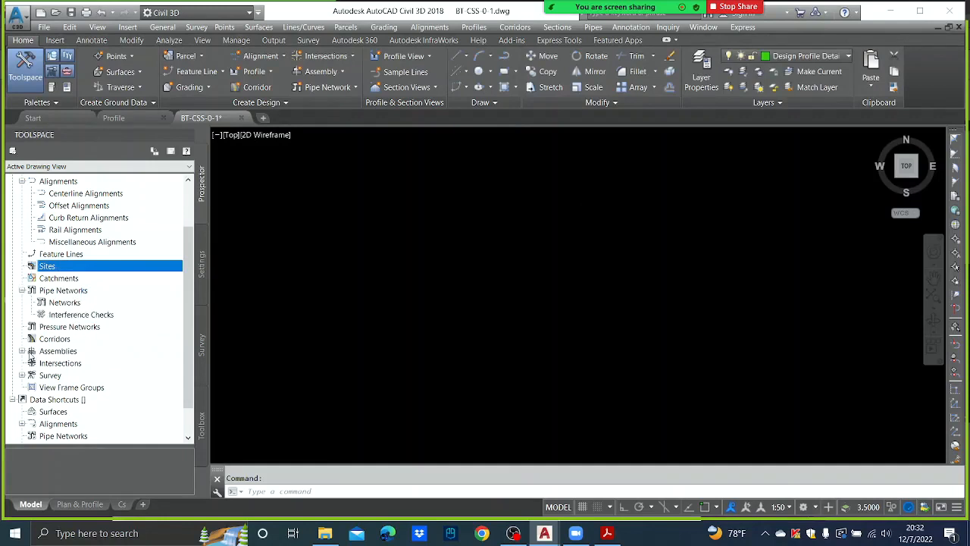
{"action": "left_click", "coordinate": [22, 351]}
{"action": "scroll", "coordinate": [152, 303], "scroll_direction": "down", "scroll_amount": 2}
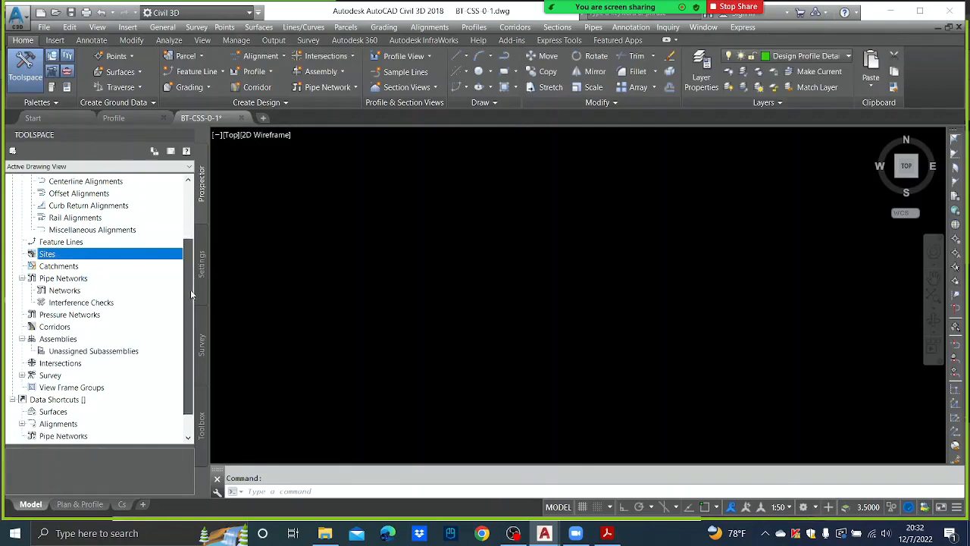
{"action": "left_click", "coordinate": [22, 339]}
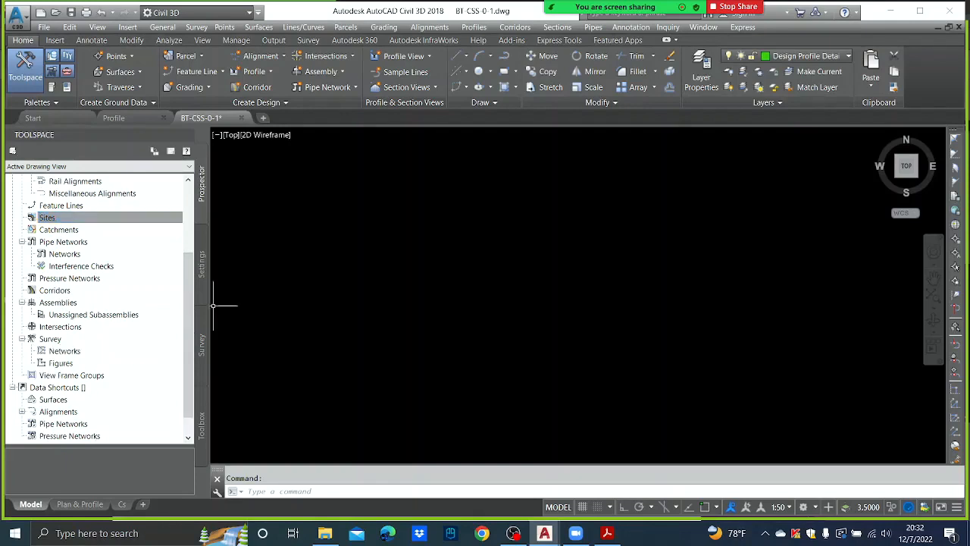
Purge all unused items from the cleared drawing, including nested items, confirming the purge for every item at once
{"action": "left_click", "coordinate": [320, 492]}
{"action": "type", "text": "purge"}
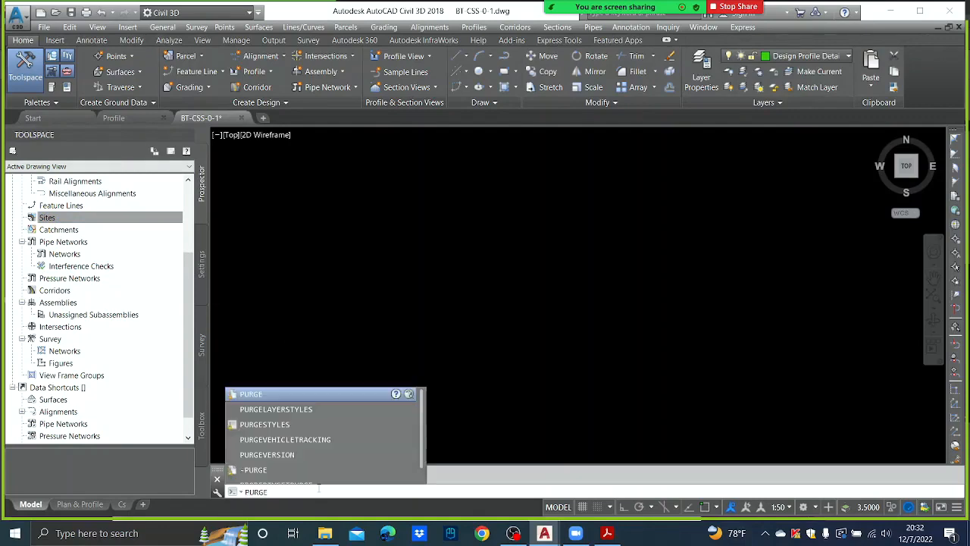
{"action": "key", "text": "Return"}
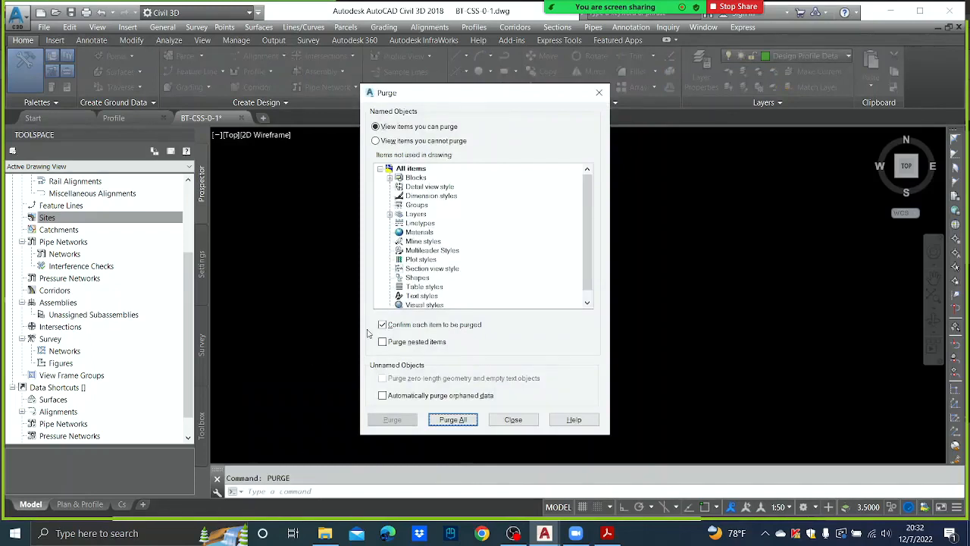
{"action": "left_click", "coordinate": [384, 343]}
{"action": "left_click", "coordinate": [453, 420]}
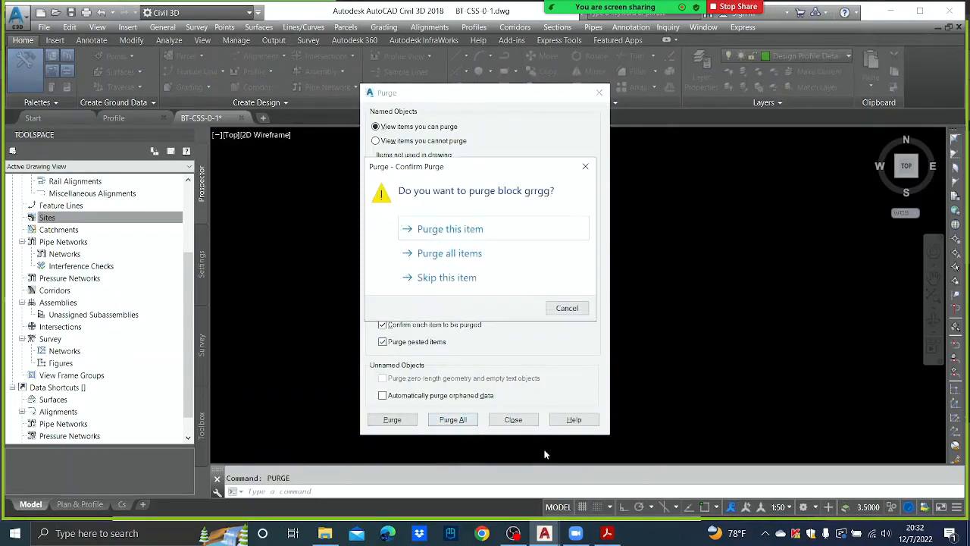
{"action": "left_click", "coordinate": [452, 255]}
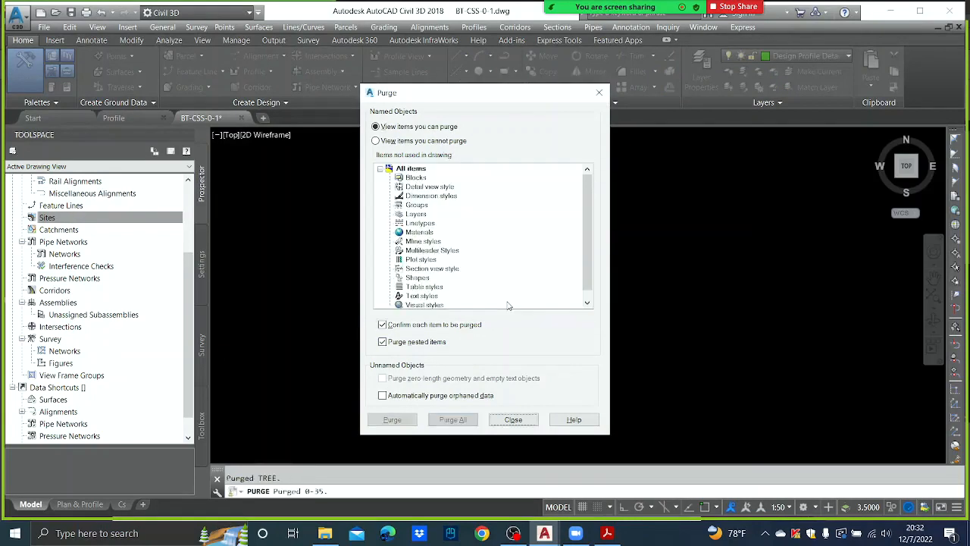
{"action": "left_click", "coordinate": [514, 419]}
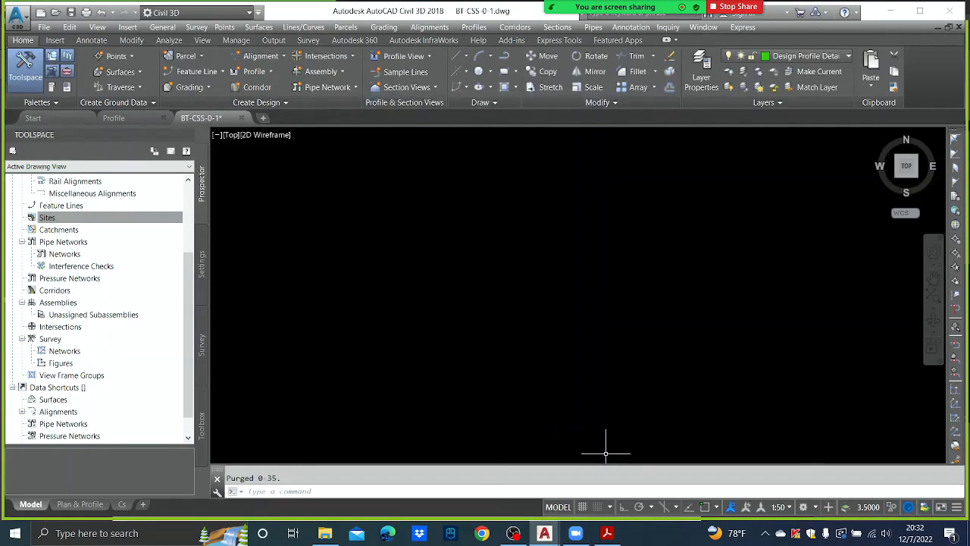
Save the cleared drawing as an AutoCAD drawing template named CSS in the UoM template folder, and close it
{"action": "left_click", "coordinate": [43, 29]}
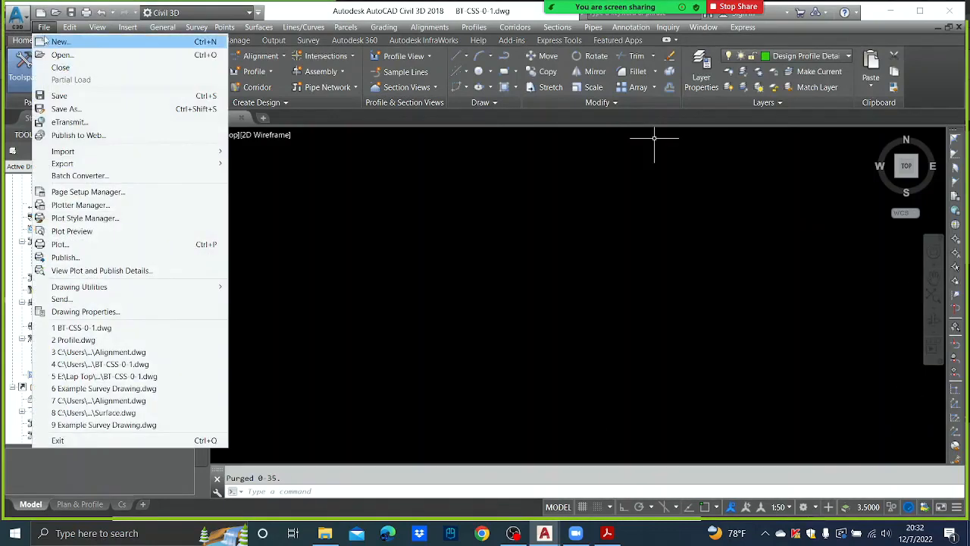
{"action": "left_click", "coordinate": [60, 109]}
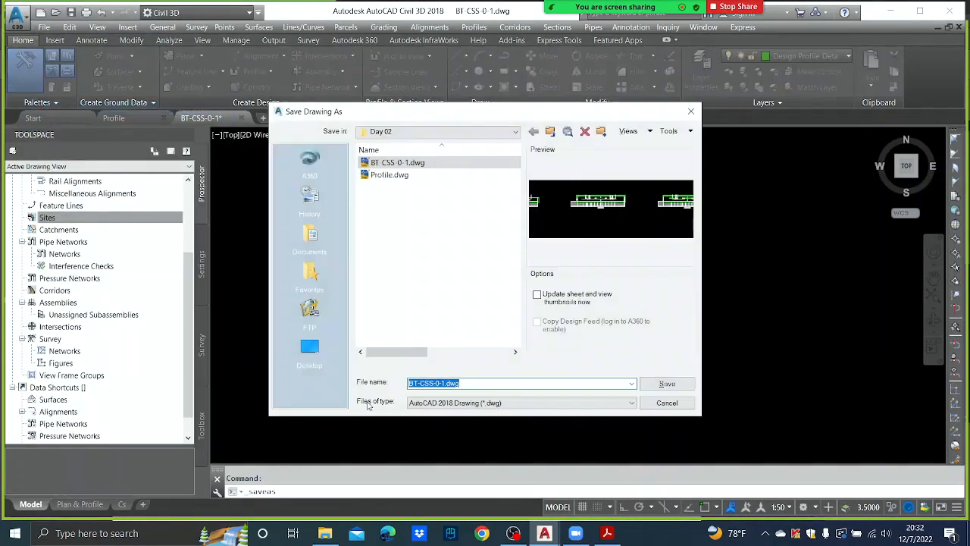
{"action": "left_click", "coordinate": [621, 404]}
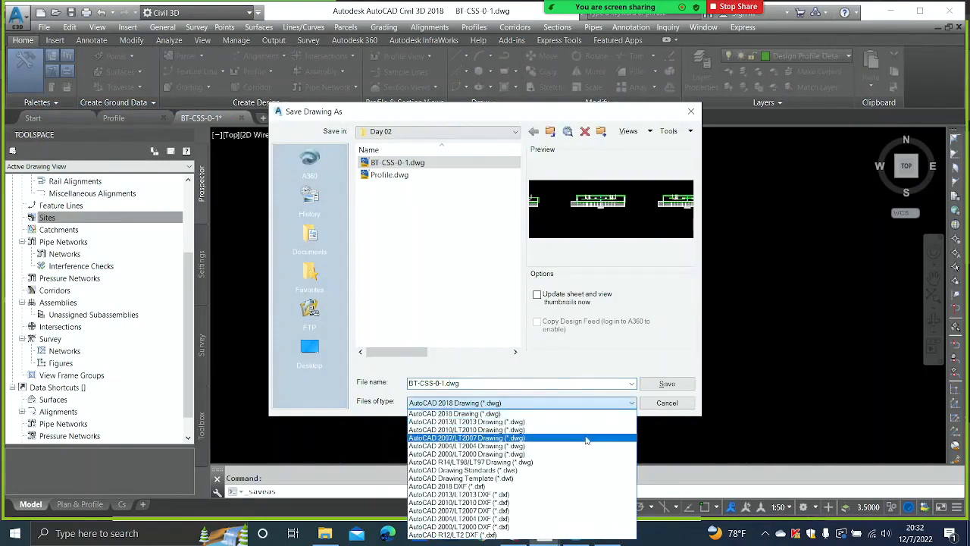
{"action": "left_click", "coordinate": [561, 479]}
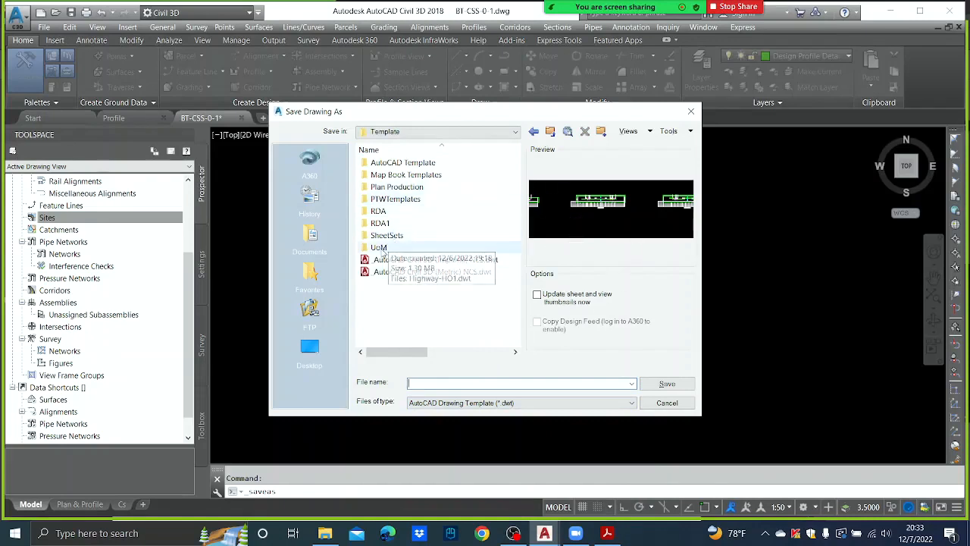
{"action": "double_click", "coordinate": [383, 248]}
{"action": "left_click", "coordinate": [457, 384]}
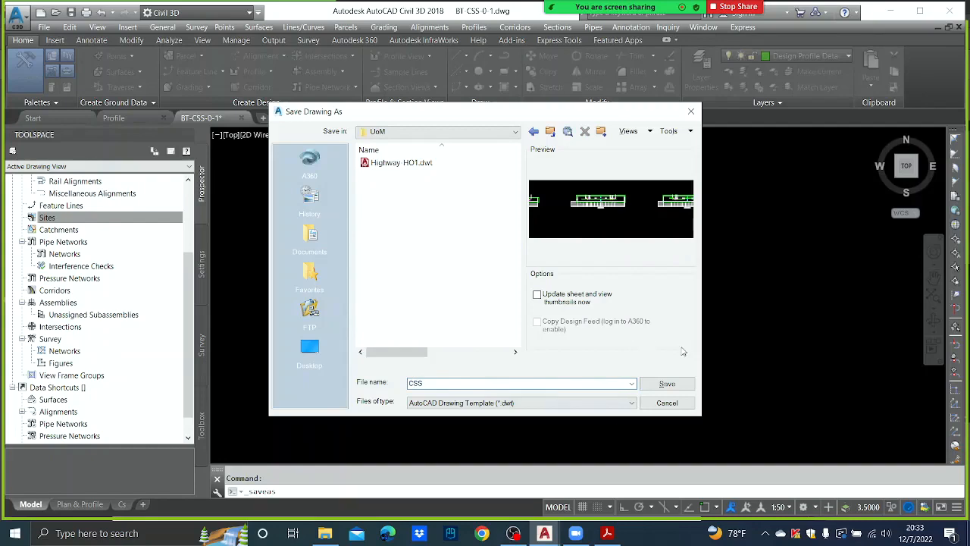
{"action": "type", "text": "CSS"}
{"action": "left_click", "coordinate": [668, 384]}
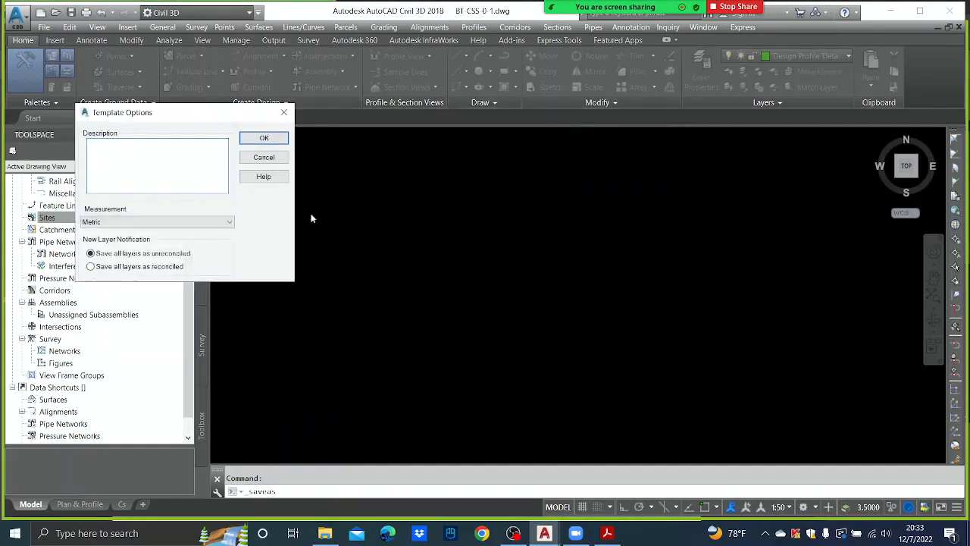
{"action": "left_click", "coordinate": [274, 142]}
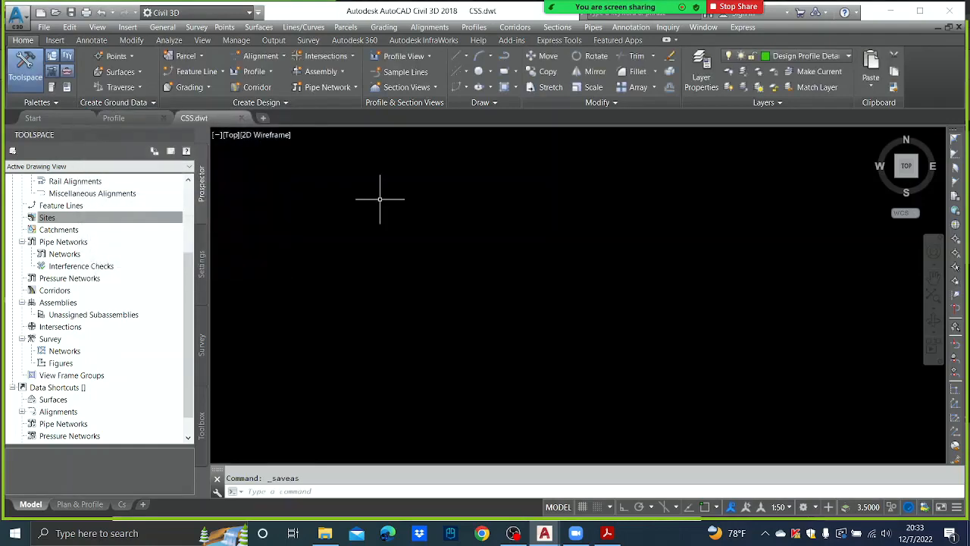
{"action": "left_click", "coordinate": [241, 119]}
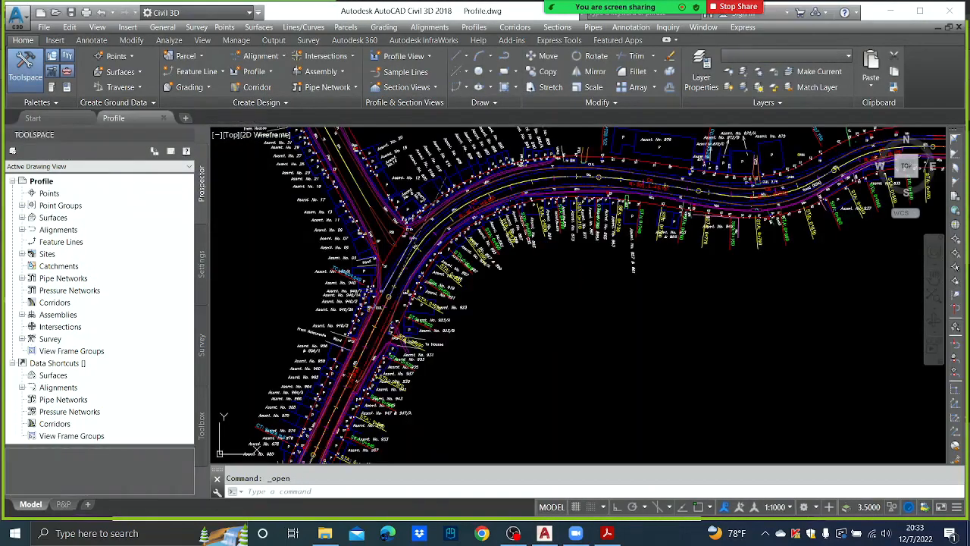
Create a new drawing from the CSS.dwt template in the UoM folder, continuing without the VBA content
{"action": "mouse_move", "coordinate": [574, 273]}
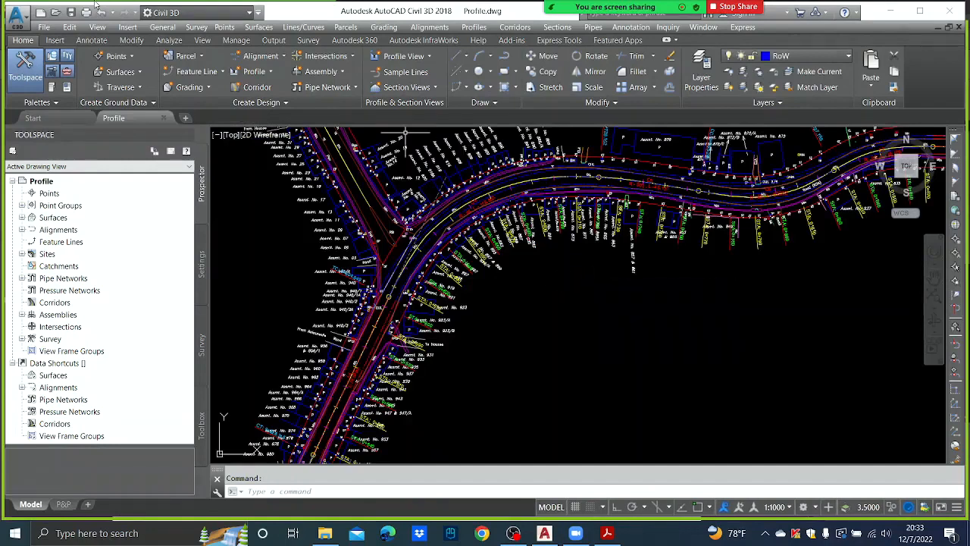
{"action": "left_click", "coordinate": [45, 28]}
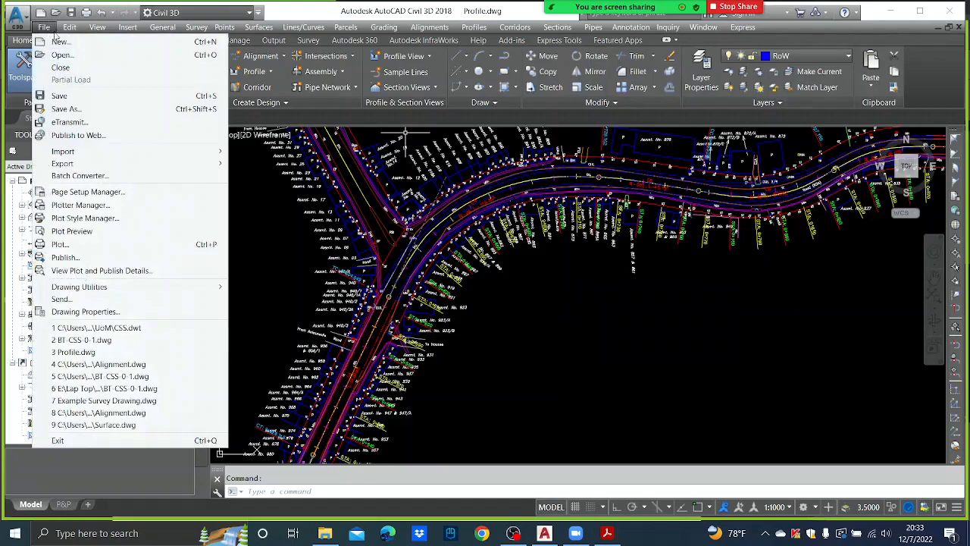
{"action": "left_click", "coordinate": [59, 41]}
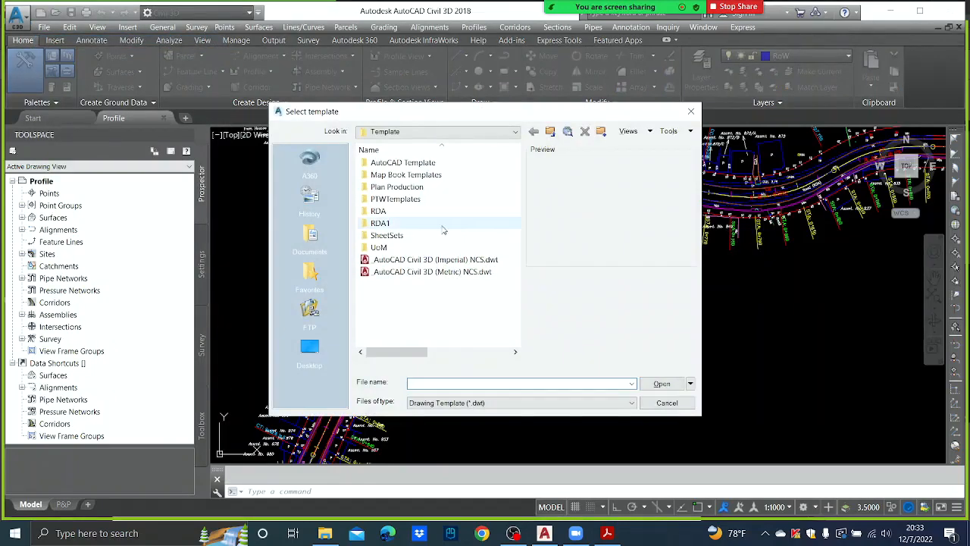
{"action": "left_click", "coordinate": [384, 251]}
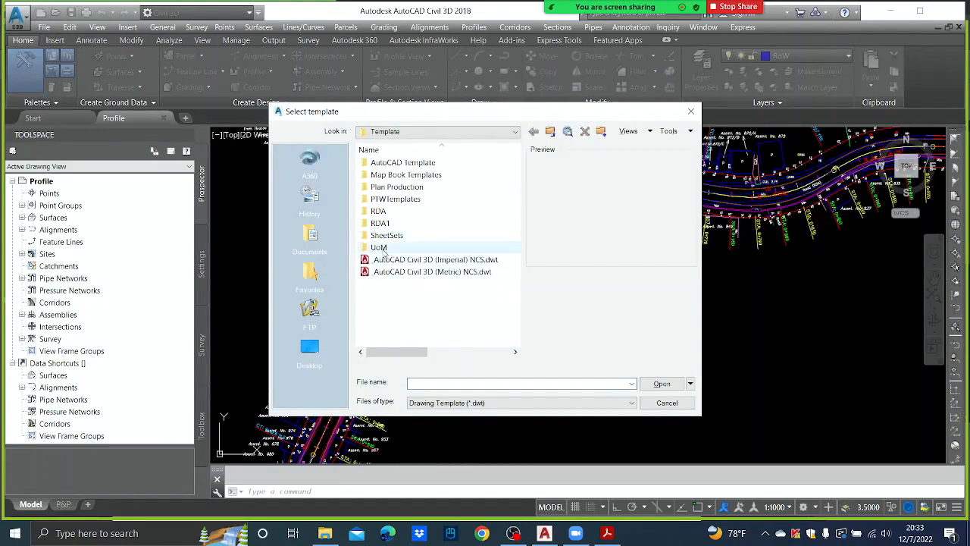
{"action": "double_click", "coordinate": [379, 248]}
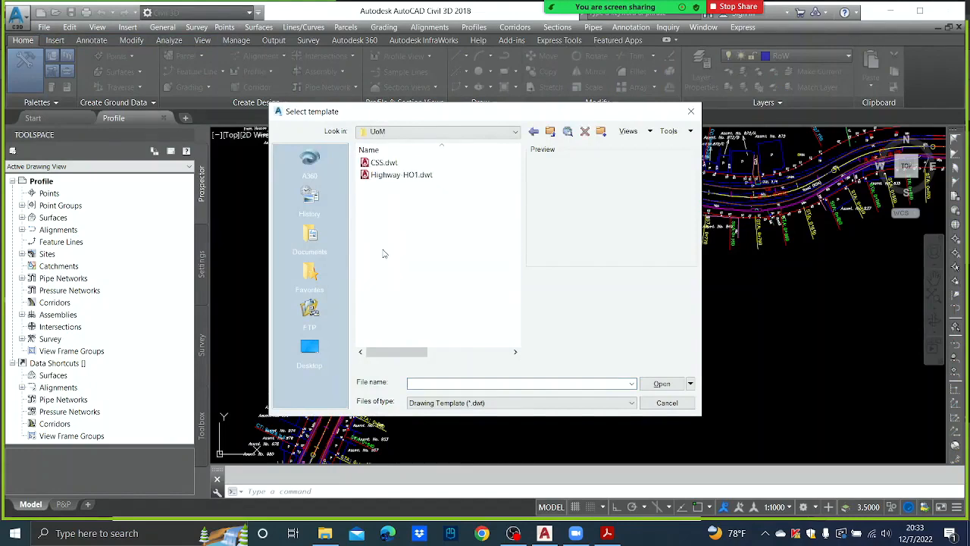
{"action": "left_click", "coordinate": [398, 164]}
{"action": "left_click", "coordinate": [661, 384]}
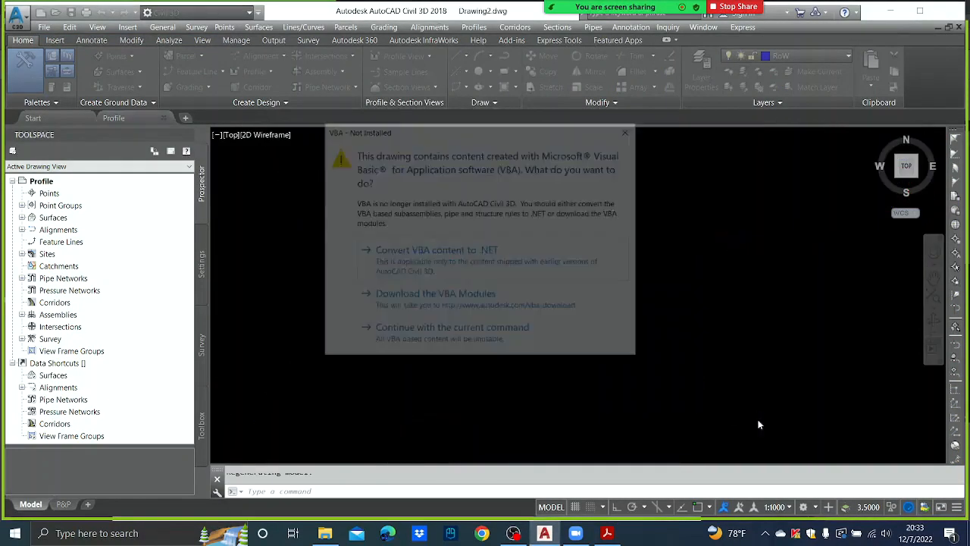
{"action": "left_click", "coordinate": [441, 331]}
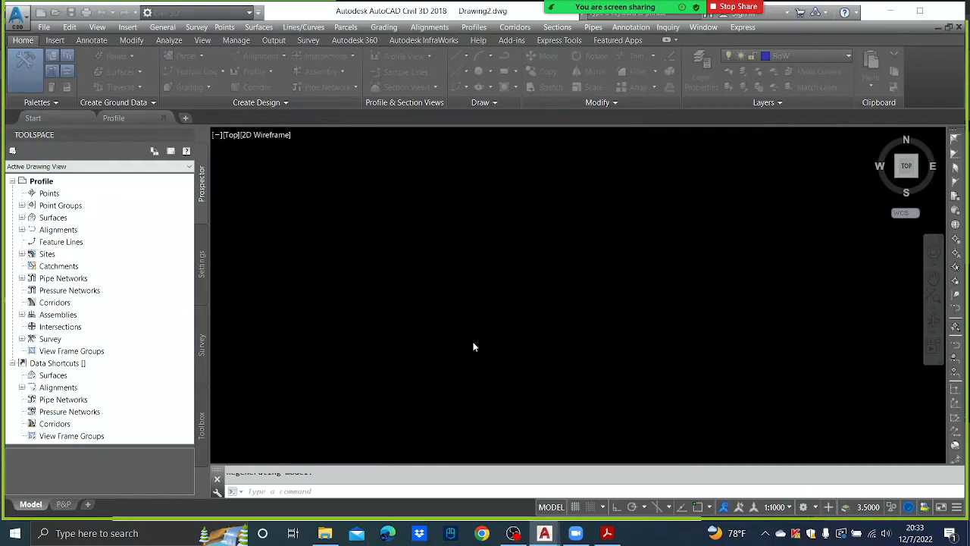
Save the new drawing as CSS in the Day 02 folder of UoM-06.12.2022 on the Desktop
{"action": "left_click", "coordinate": [46, 29]}
{"action": "left_click", "coordinate": [68, 106]}
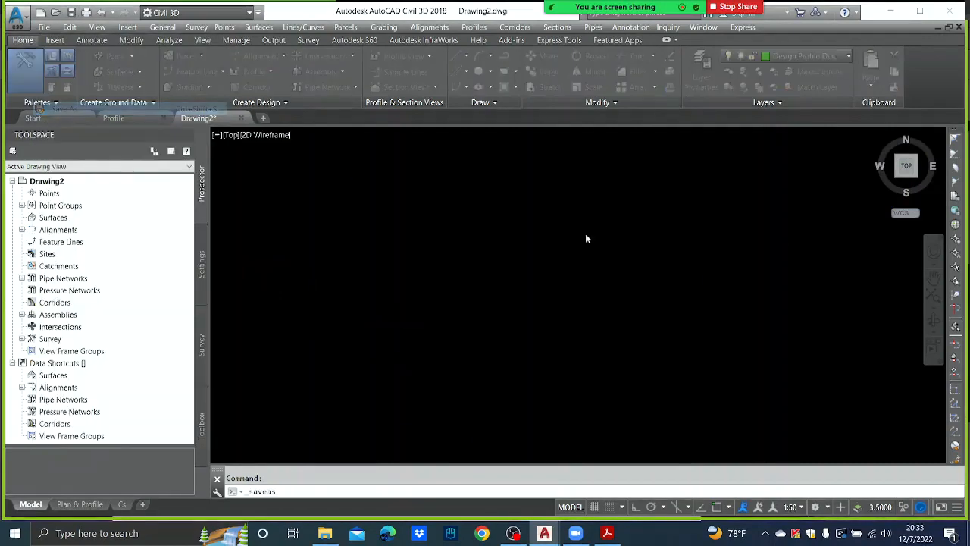
{"action": "left_click", "coordinate": [516, 132]}
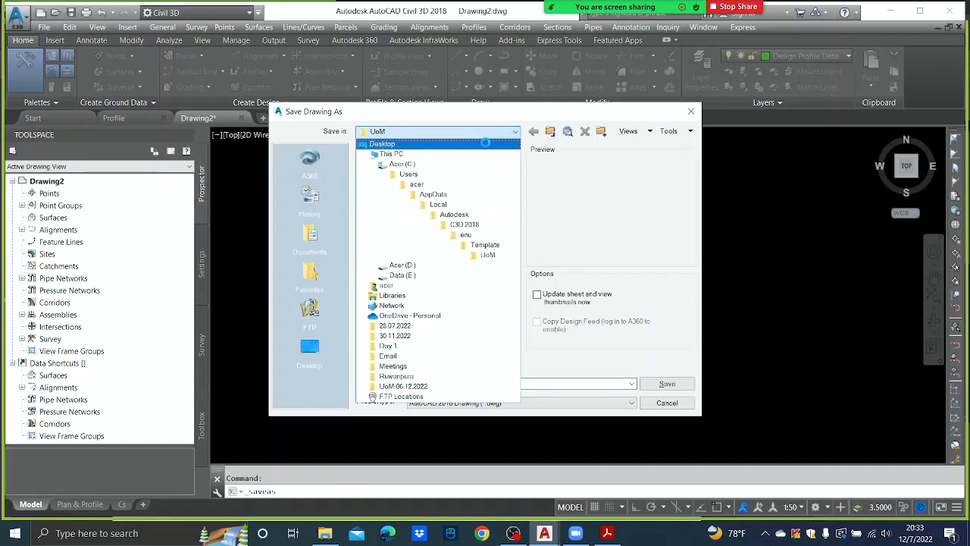
{"action": "left_click", "coordinate": [485, 144]}
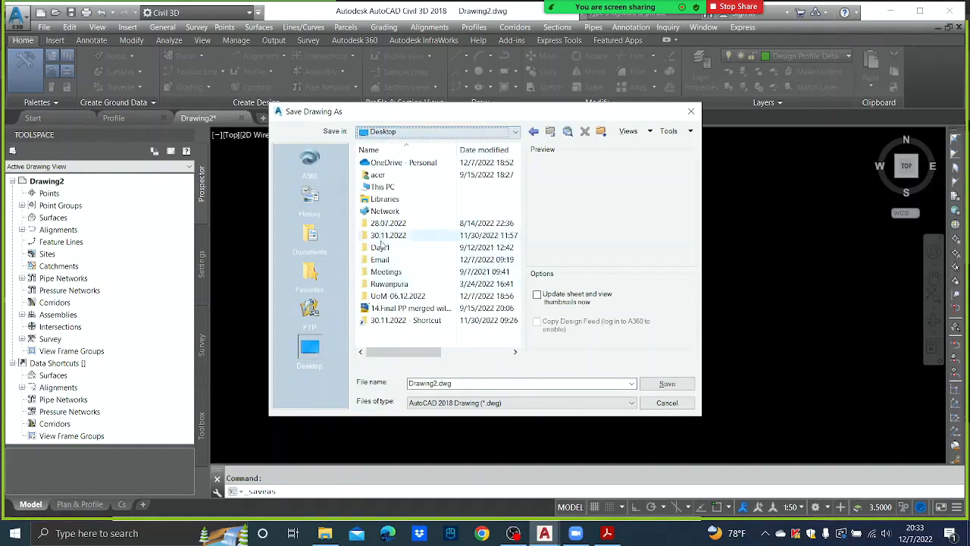
{"action": "double_click", "coordinate": [384, 297]}
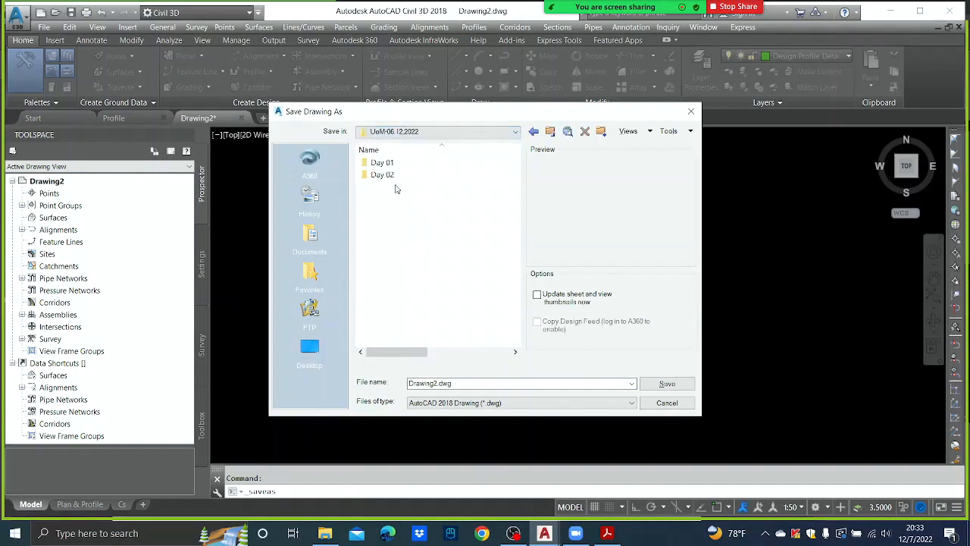
{"action": "double_click", "coordinate": [380, 174]}
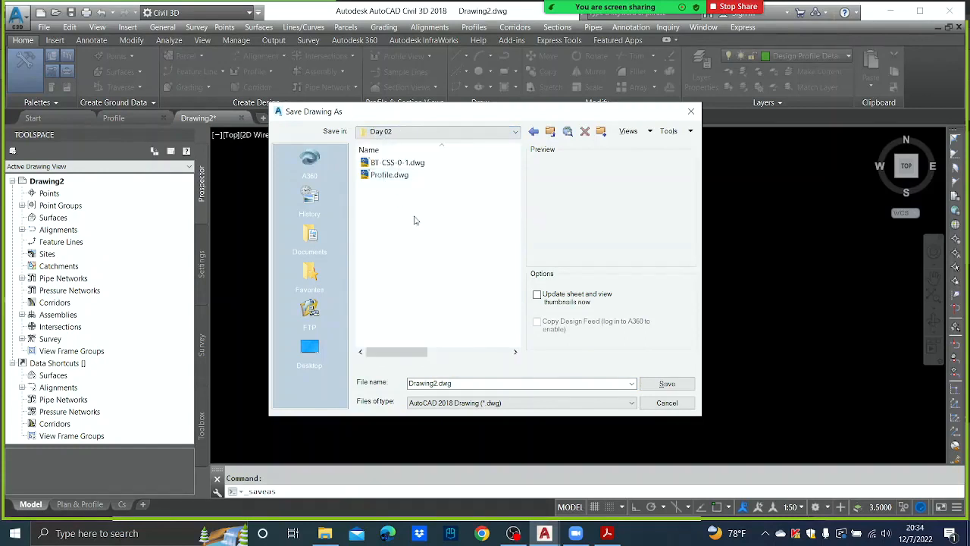
{"action": "left_click", "coordinate": [459, 383]}
{"action": "type", "text": "CSS"}
{"action": "left_click", "coordinate": [666, 384]}
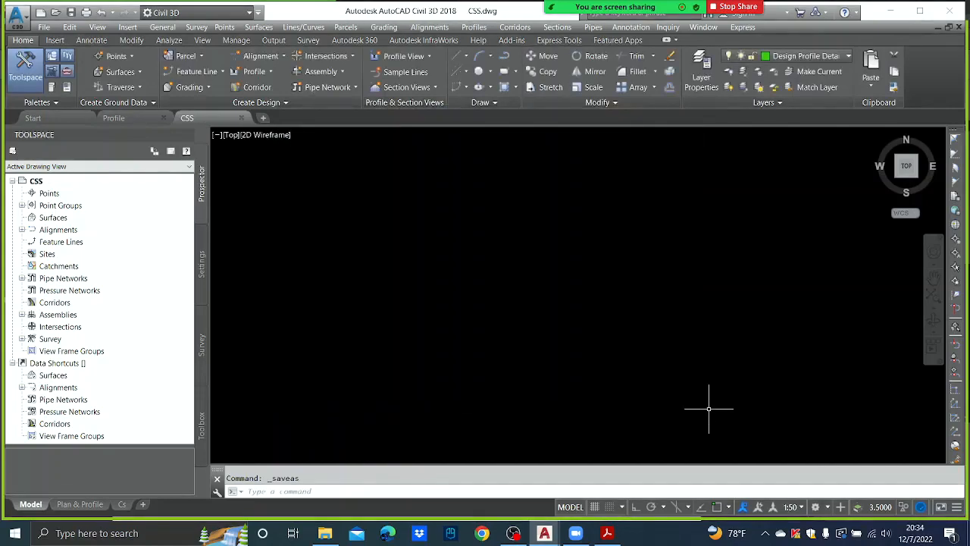
Switch to the Profile drawing, dismiss the event viewer, and find the EG surface among its surfaces
{"action": "left_click", "coordinate": [117, 118]}
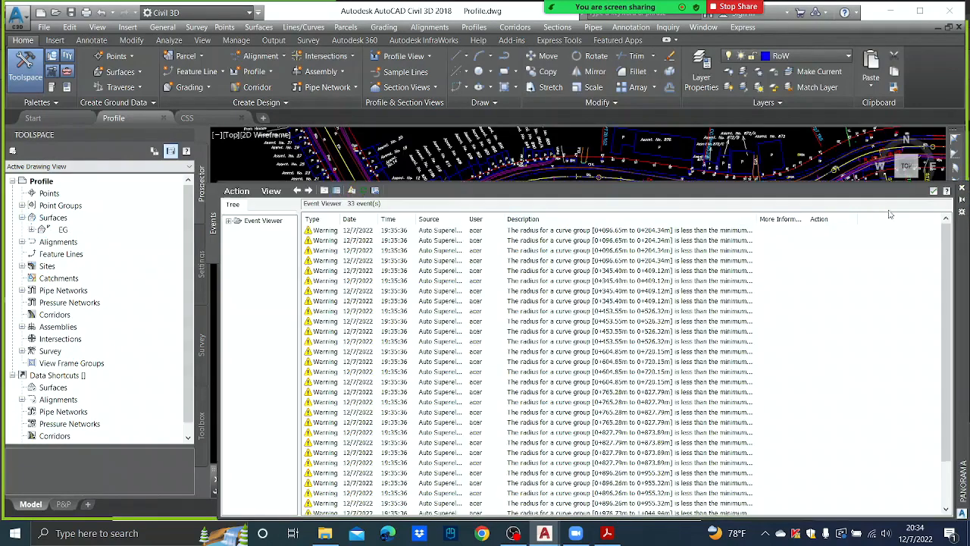
{"action": "left_click", "coordinate": [934, 192]}
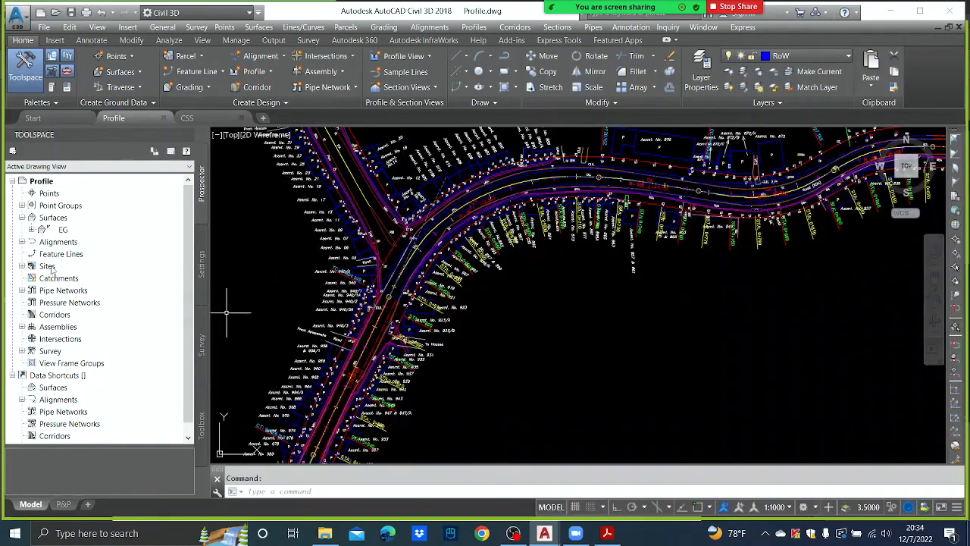
{"action": "left_click", "coordinate": [63, 230]}
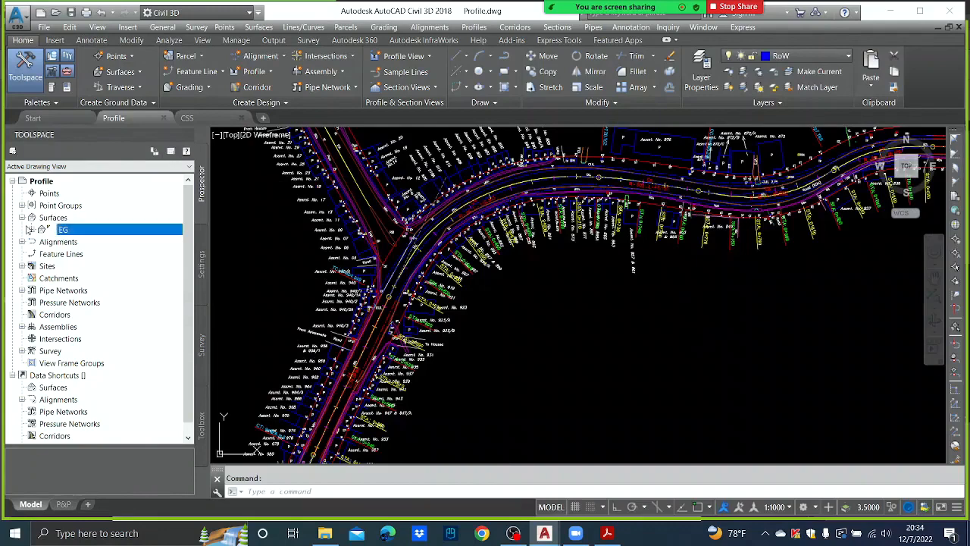
{"action": "right_click", "coordinate": [68, 206]}
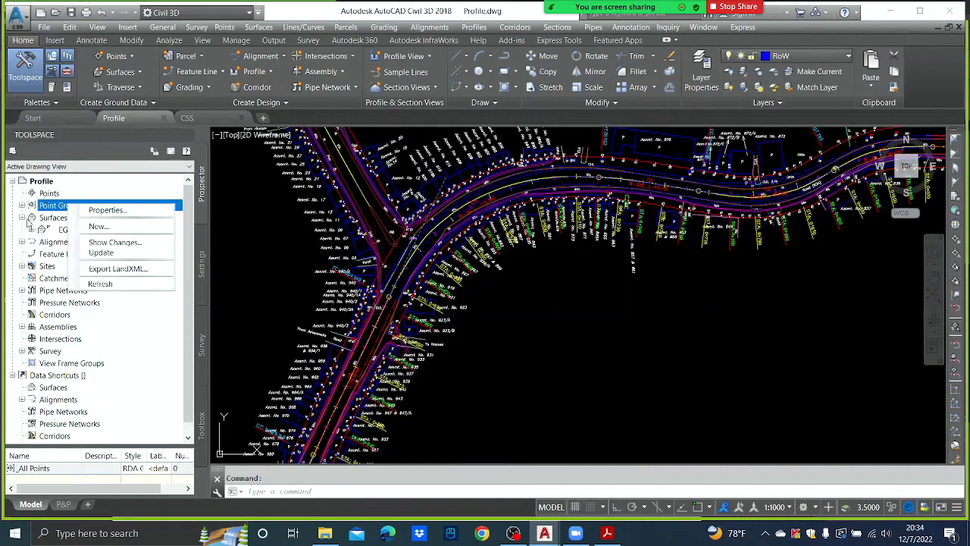
Set the surface style of the EG surface to the Contours points and Triangles style and apply it
{"action": "left_click", "coordinate": [63, 231]}
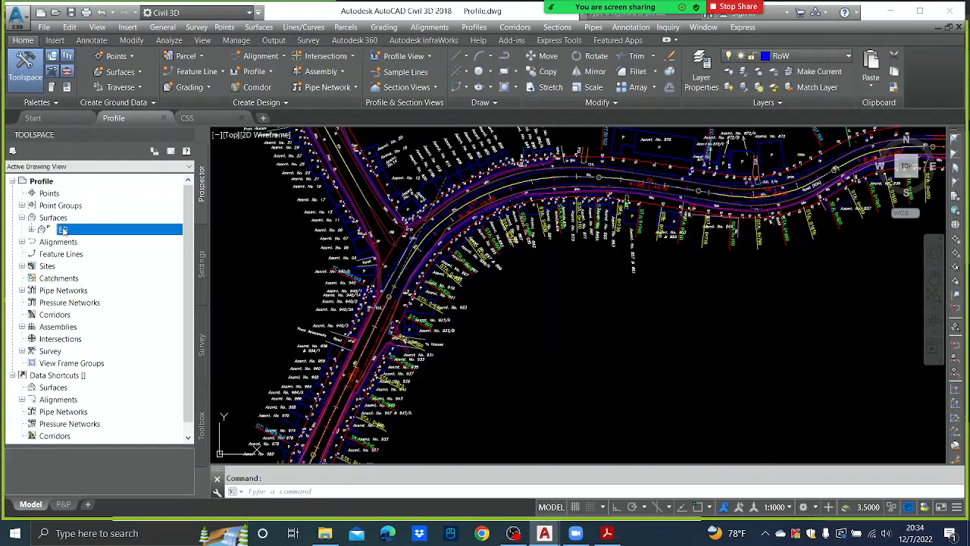
{"action": "right_click", "coordinate": [64, 230]}
{"action": "left_click", "coordinate": [91, 233]}
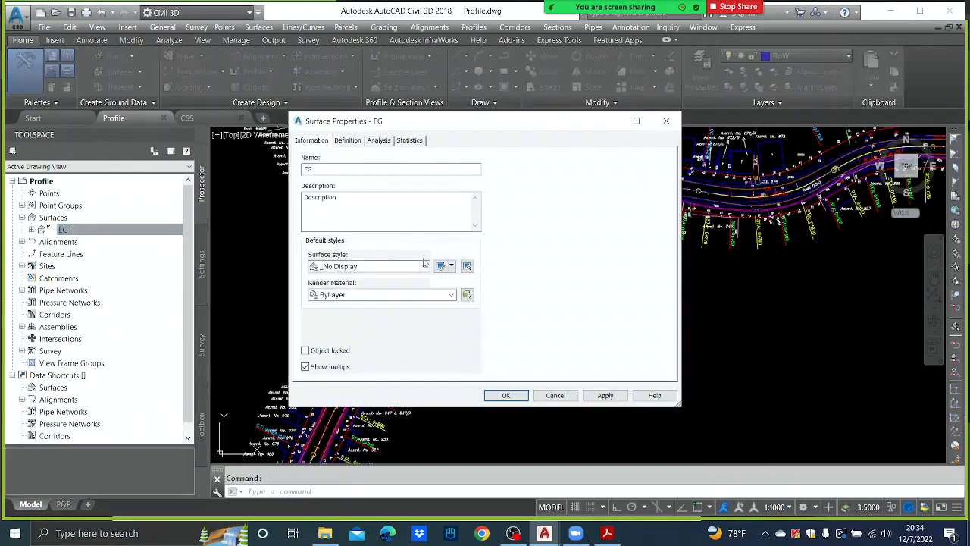
{"action": "left_click", "coordinate": [417, 266]}
{"action": "left_click", "coordinate": [425, 370]}
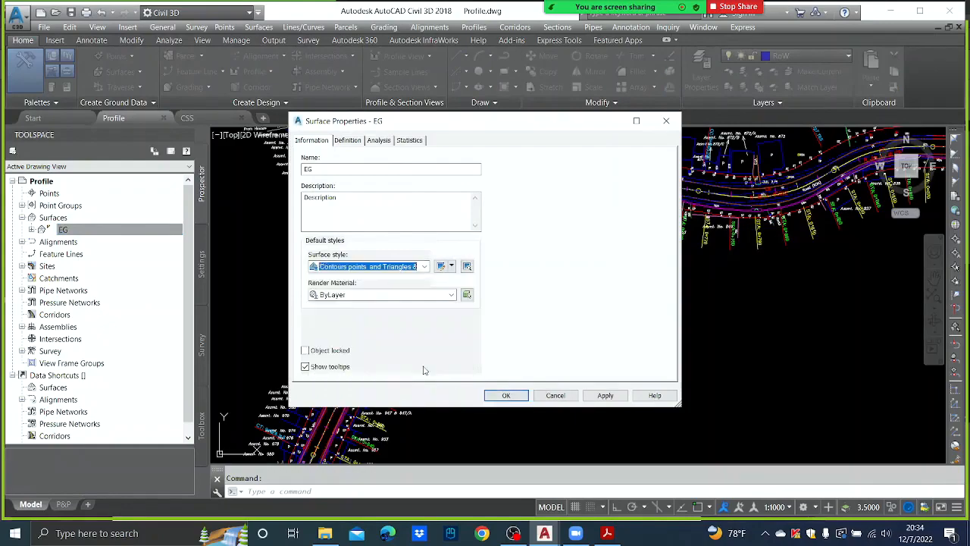
{"action": "left_click", "coordinate": [607, 395]}
{"action": "left_click", "coordinate": [507, 395]}
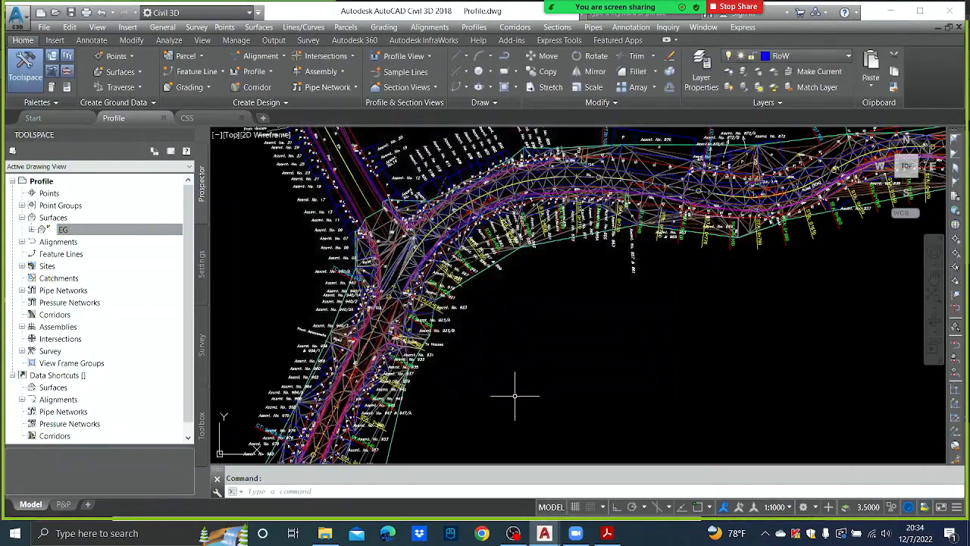
Select all objects in the Profile drawing with a crossing window and copy them to the clipboard
{"action": "left_click", "coordinate": [717, 397]}
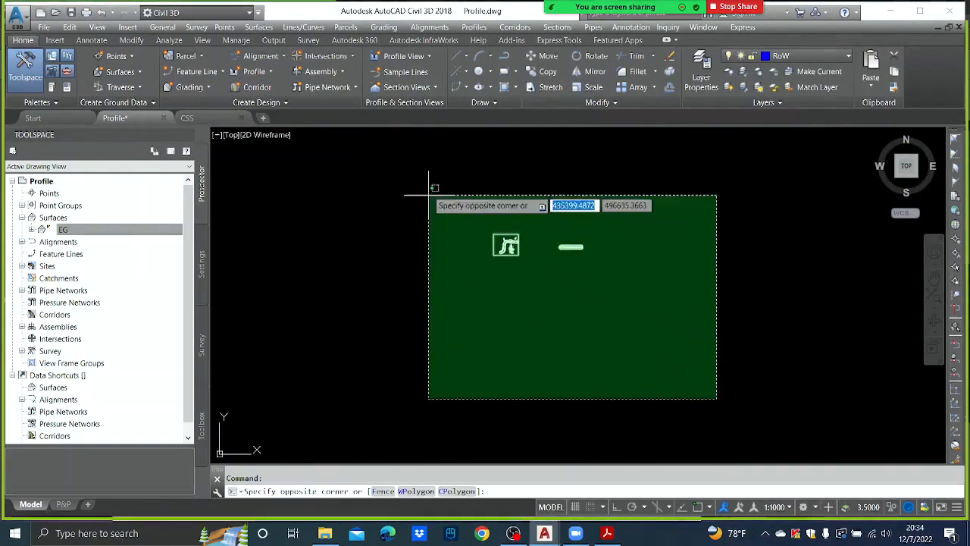
{"action": "left_click", "coordinate": [398, 169]}
{"action": "left_click", "coordinate": [396, 169]}
{"action": "left_click", "coordinate": [728, 383]}
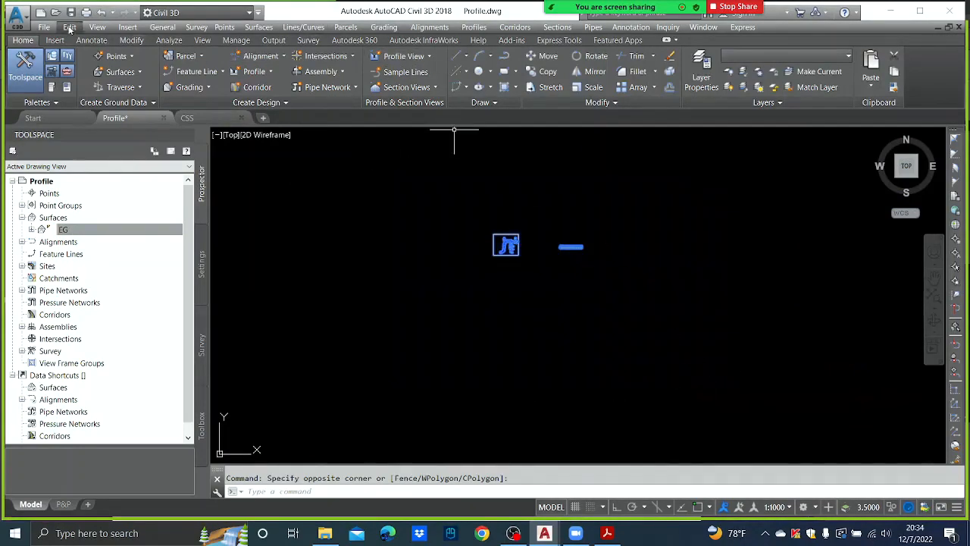
{"action": "left_click", "coordinate": [97, 28]}
{"action": "mouse_move", "coordinate": [74, 30]}
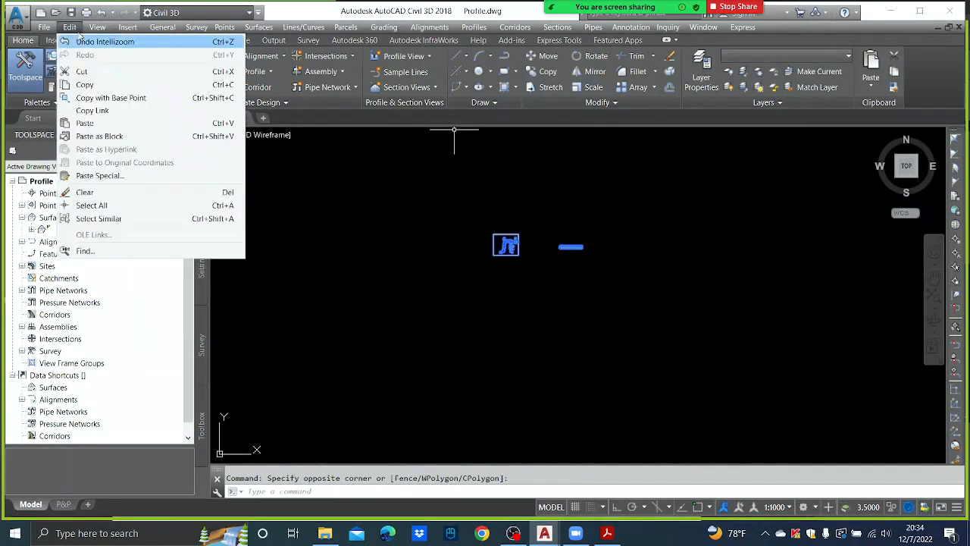
{"action": "left_click", "coordinate": [86, 83]}
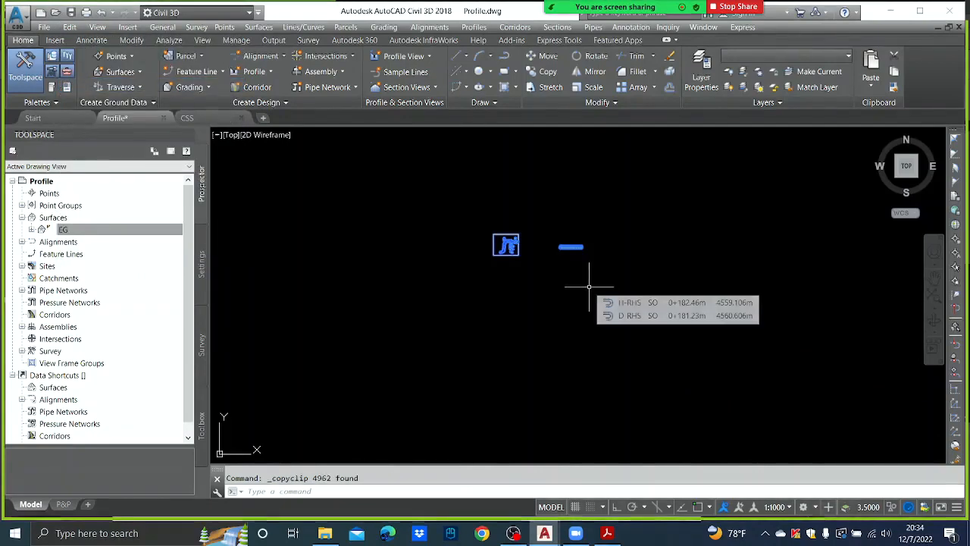
Switch to the CSS drawing, paste the copied objects to their original coordinates, and inspect the pasted plan
{"action": "left_click", "coordinate": [203, 118]}
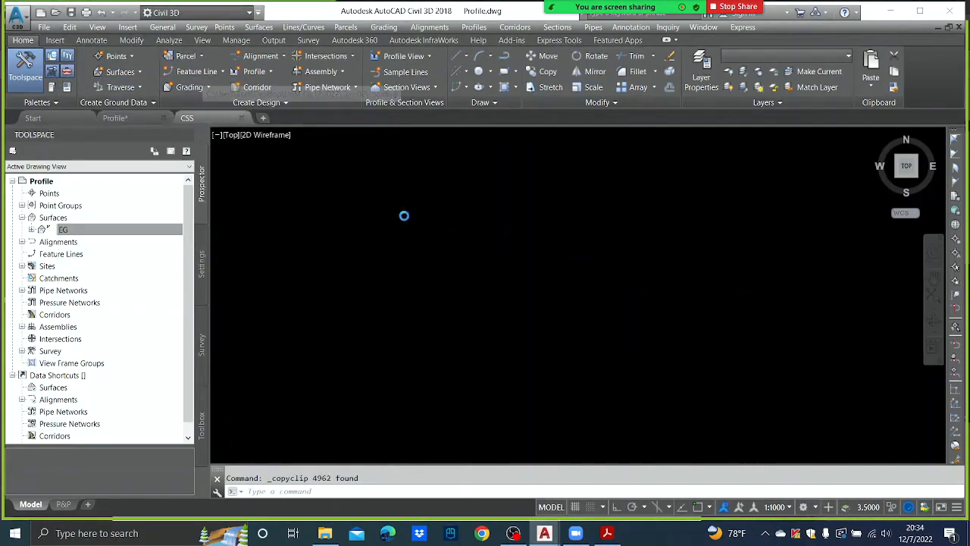
{"action": "left_click", "coordinate": [70, 27]}
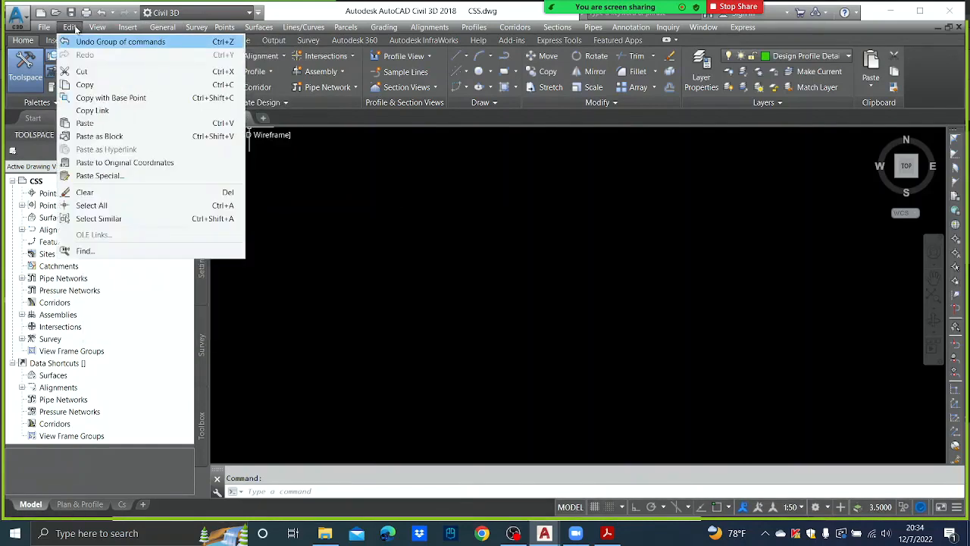
{"action": "left_click", "coordinate": [147, 162]}
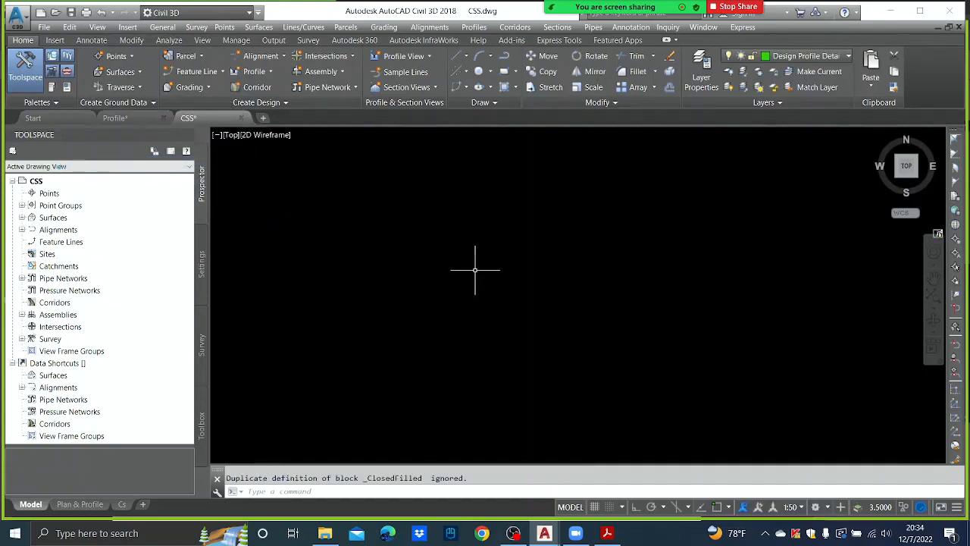
{"action": "scroll", "coordinate": [693, 284], "scroll_direction": "up", "scroll_amount": 8}
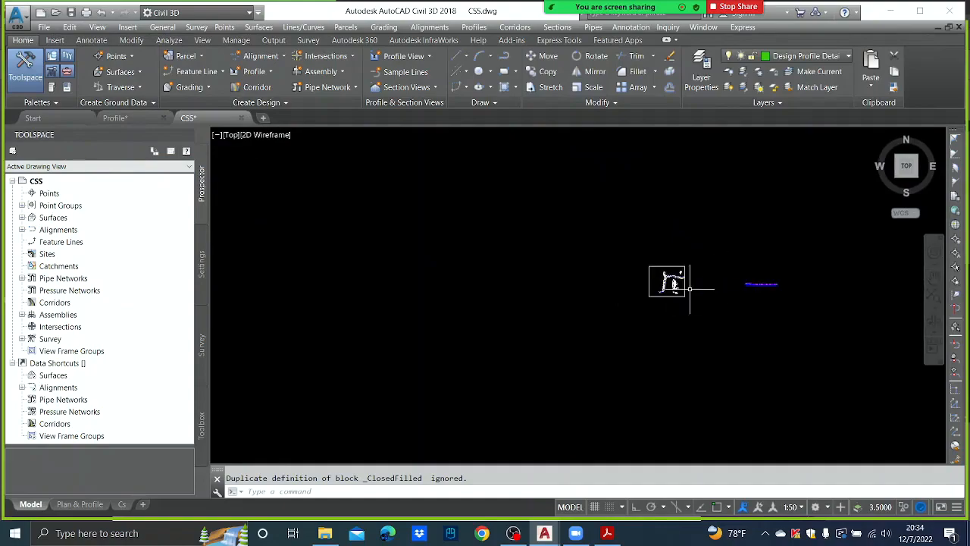
{"action": "scroll", "coordinate": [637, 239], "scroll_direction": "up", "scroll_amount": 3}
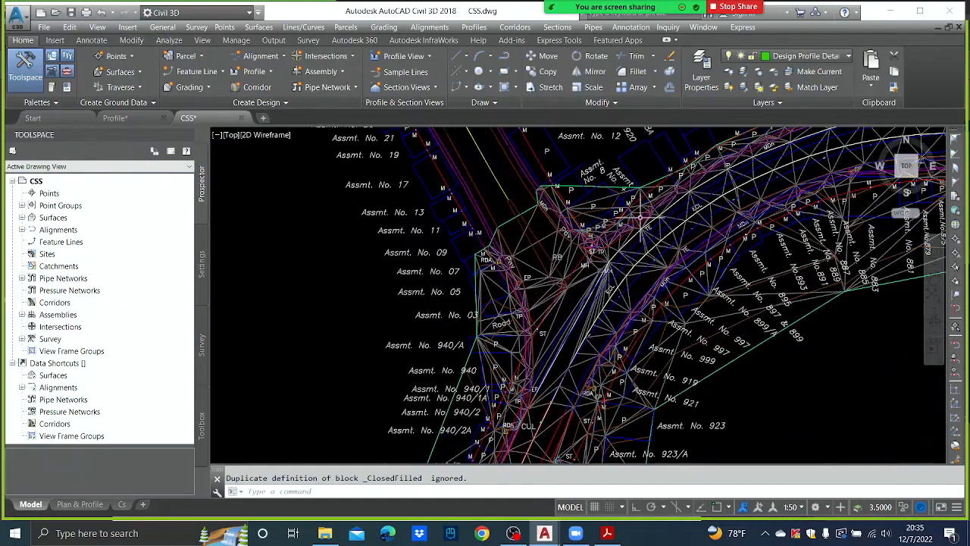
{"action": "scroll", "coordinate": [606, 228], "scroll_direction": "down", "scroll_amount": 8}
{"action": "scroll", "coordinate": [549, 218], "scroll_direction": "down", "scroll_amount": 1}
{"action": "middle_click_drag", "start_coordinate": [708, 224], "coordinate": [480, 230]}
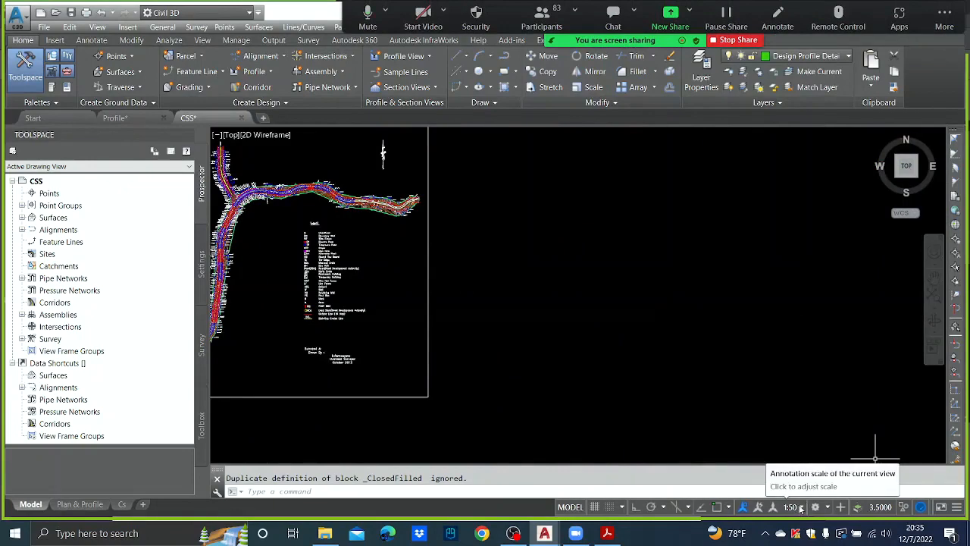
Return to the Profile drawing and set the EG surface's style to _No Display in its surface properties
{"action": "key", "text": "ctrl+Tab"}
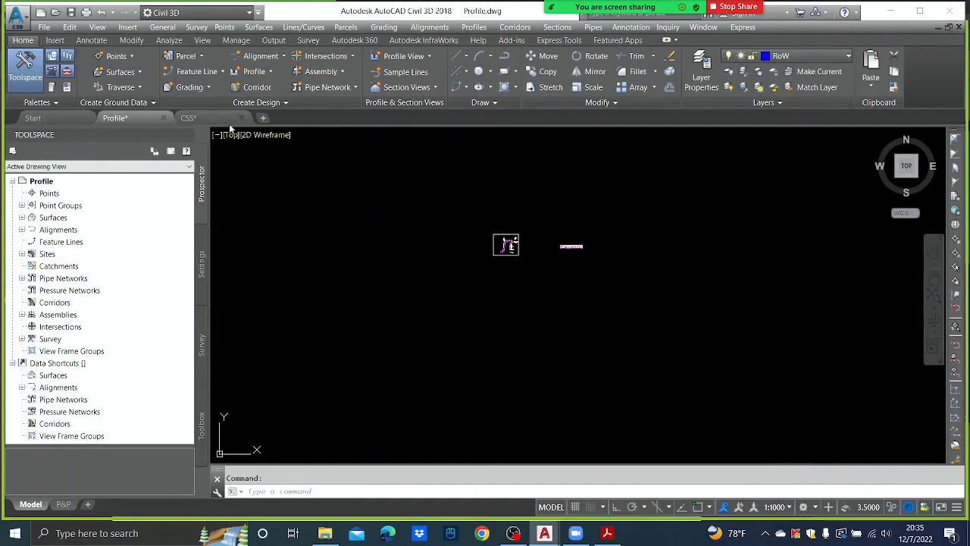
{"action": "left_click", "coordinate": [190, 118]}
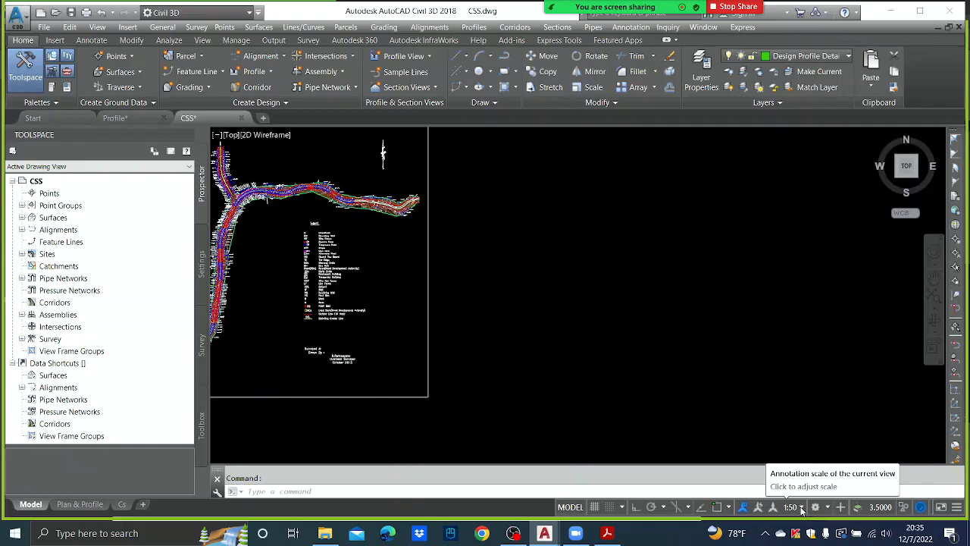
{"action": "left_click", "coordinate": [129, 123]}
{"action": "scroll", "coordinate": [508, 235], "scroll_direction": "up", "scroll_amount": 10}
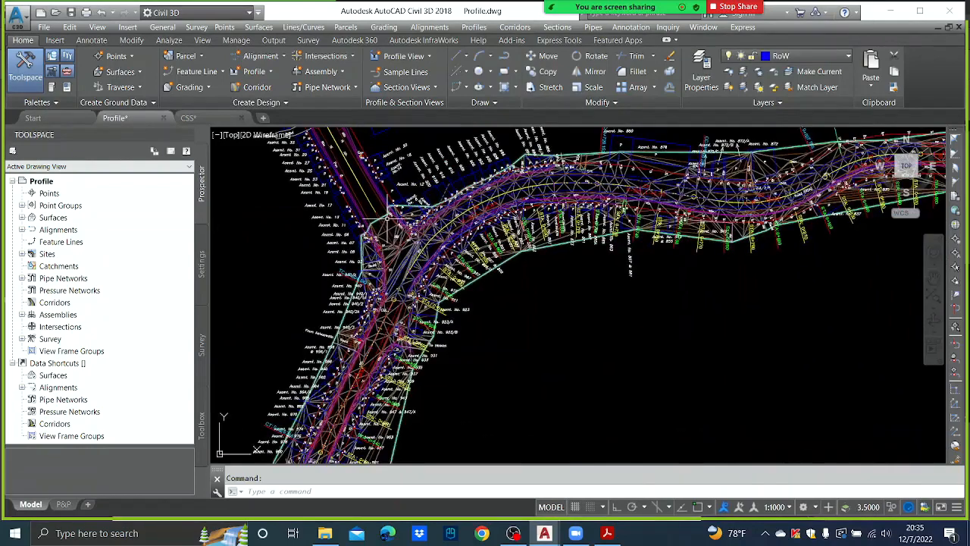
{"action": "left_click", "coordinate": [388, 220]}
{"action": "right_click", "coordinate": [388, 222]}
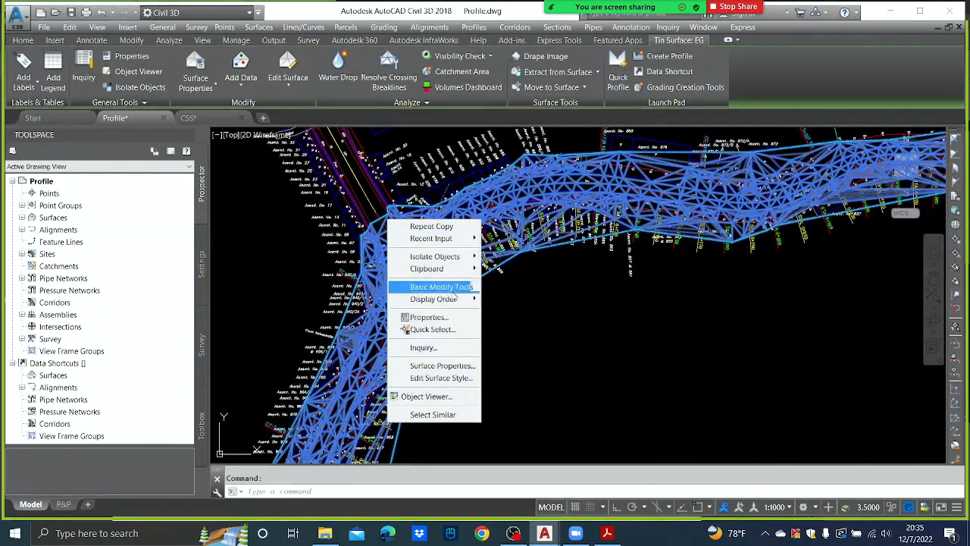
{"action": "left_click", "coordinate": [444, 365]}
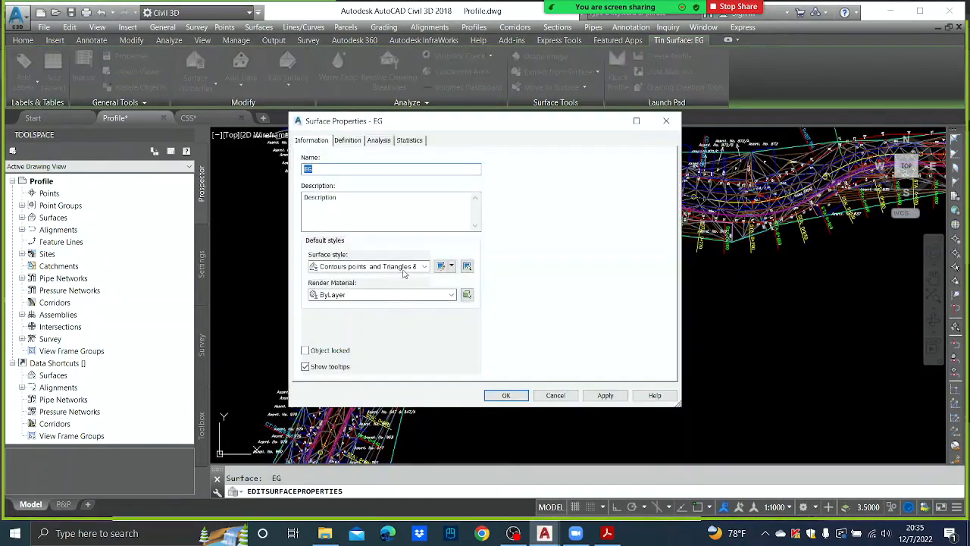
{"action": "left_click", "coordinate": [376, 266]}
{"action": "left_click", "coordinate": [357, 277]}
{"action": "left_click", "coordinate": [605, 395]}
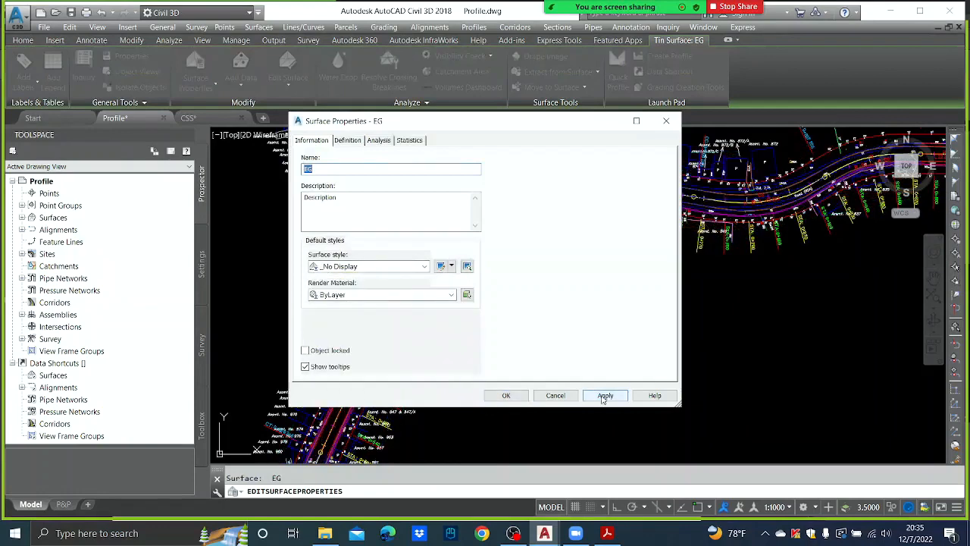
{"action": "left_click", "coordinate": [507, 395]}
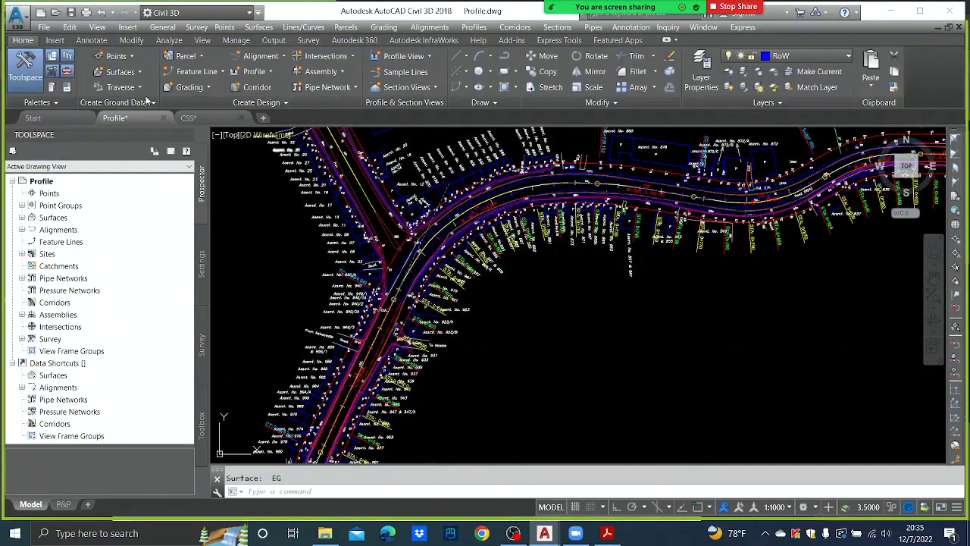
Save the Profile drawing under its current name and dismiss the message
{"action": "left_click", "coordinate": [69, 13]}
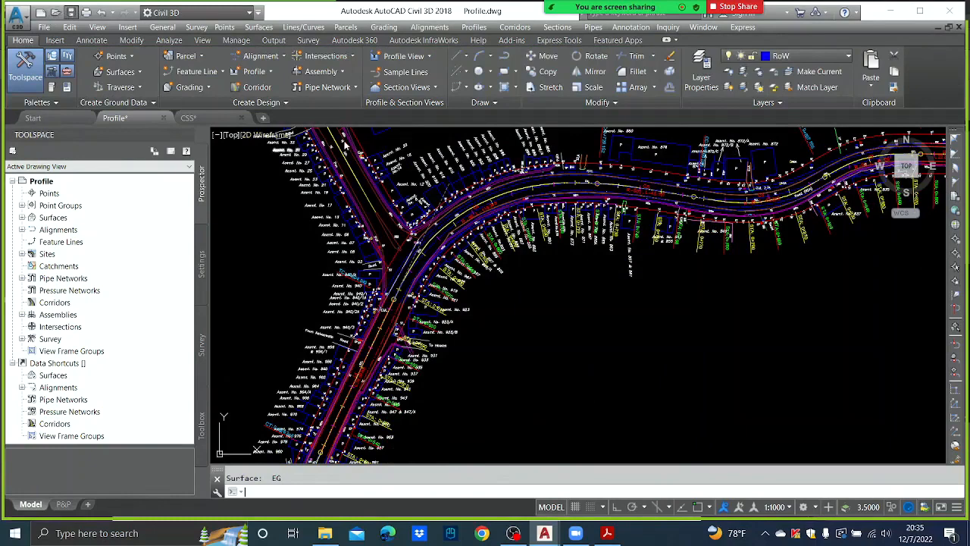
{"action": "left_click", "coordinate": [548, 294]}
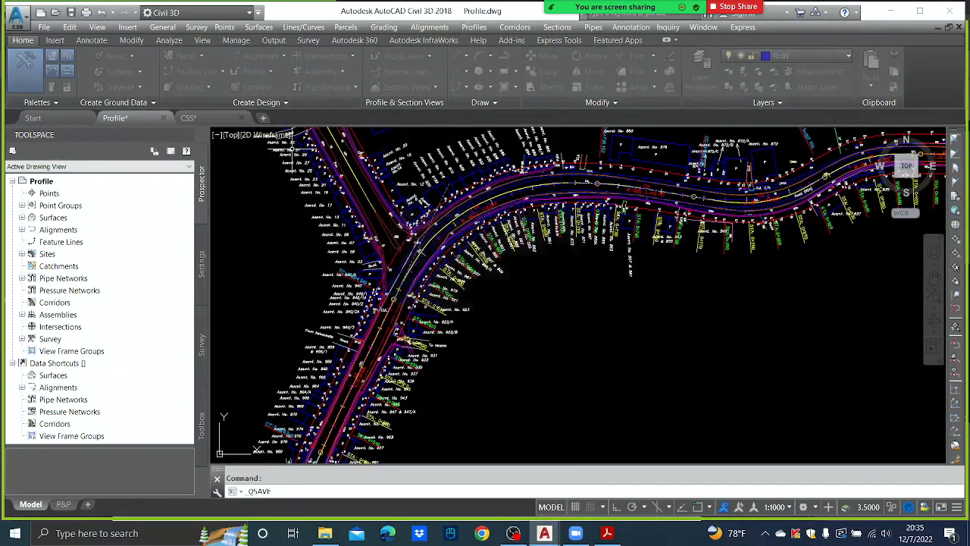
{"action": "left_click", "coordinate": [70, 13]}
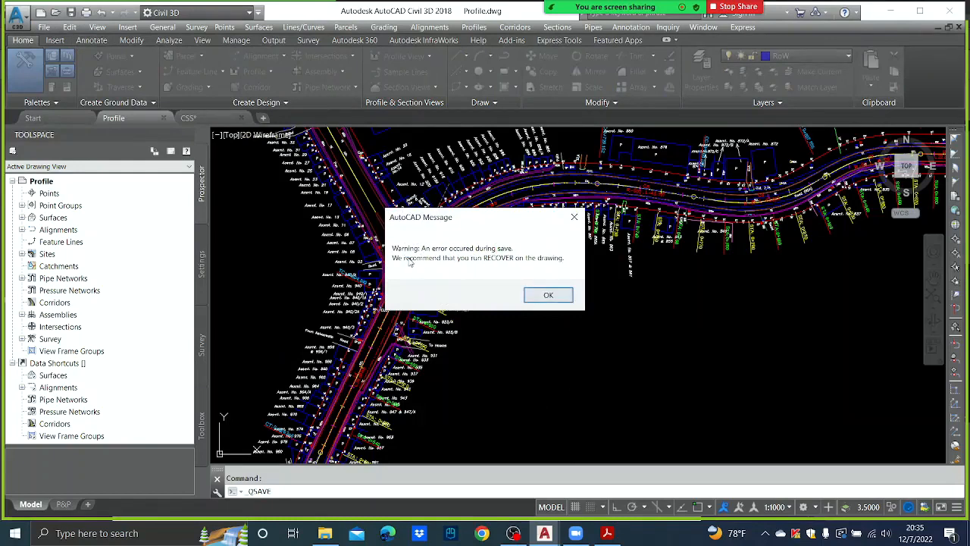
{"action": "left_click", "coordinate": [556, 295]}
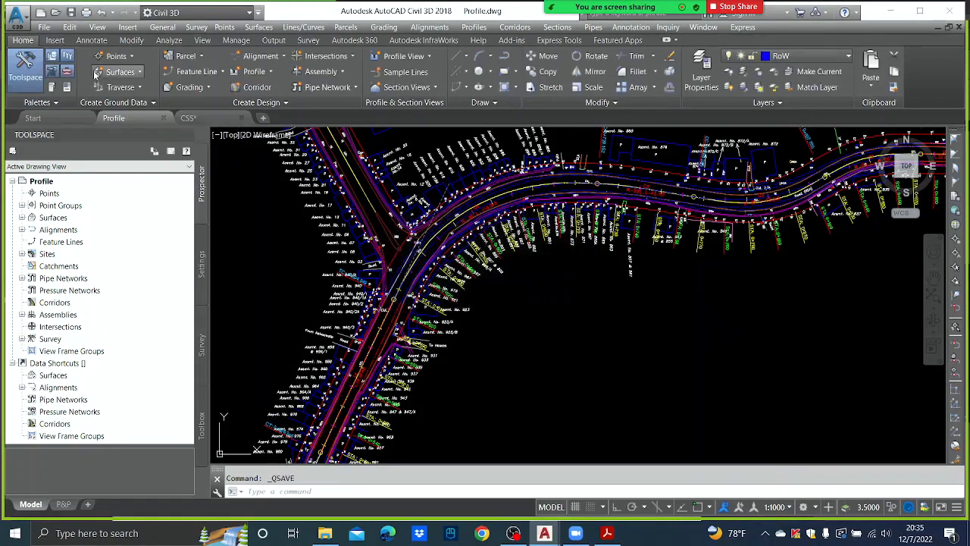
Save the Profile drawing as Profile2 in the Day 02 folder, dismiss the message, and close the drawing
{"action": "left_click", "coordinate": [44, 27]}
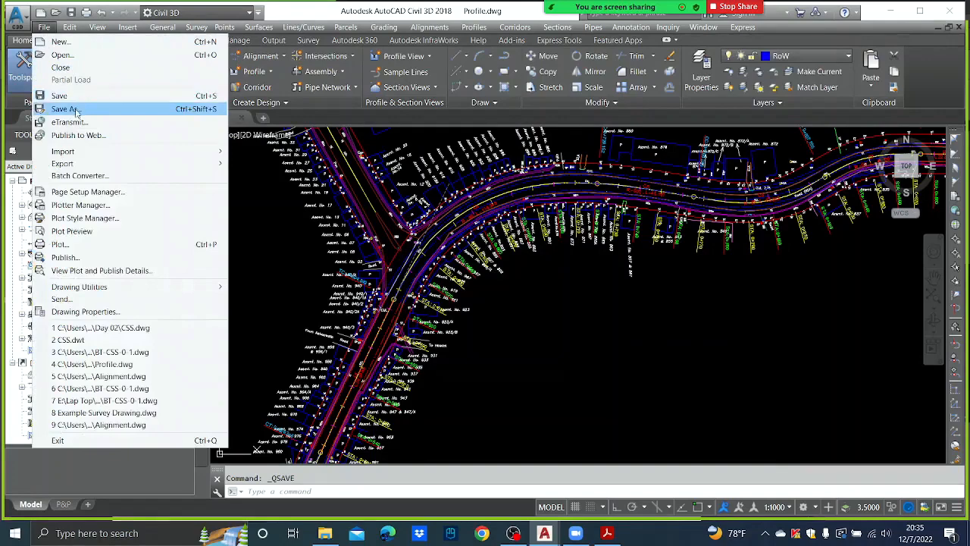
{"action": "left_click", "coordinate": [64, 109]}
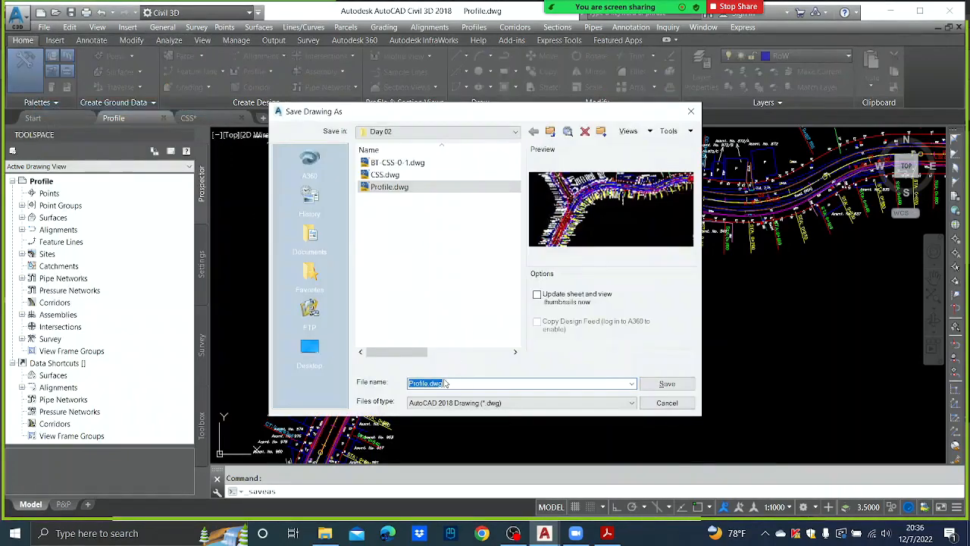
{"action": "left_click", "coordinate": [447, 382]}
{"action": "key", "text": "BackSpace"}
{"action": "key", "text": "BackSpace"}
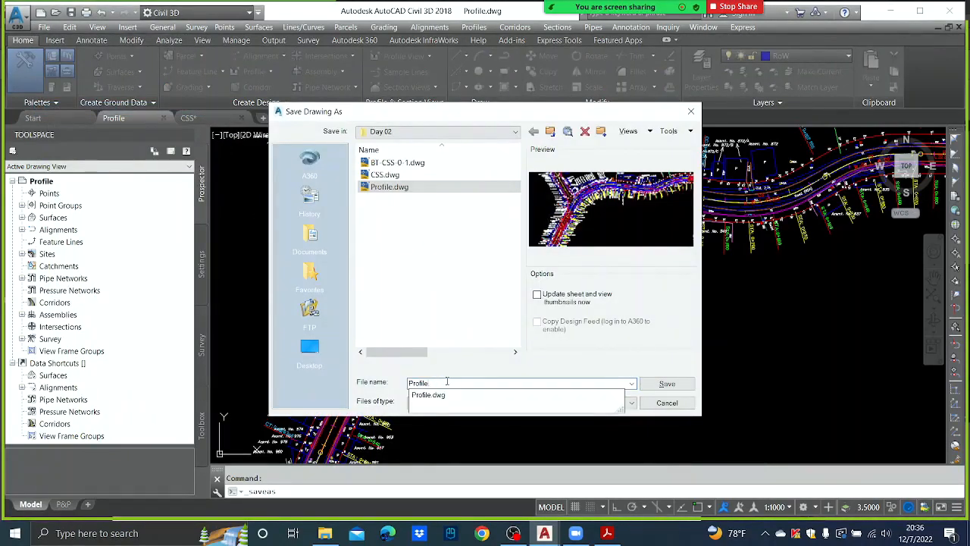
{"action": "type", "text": "2"}
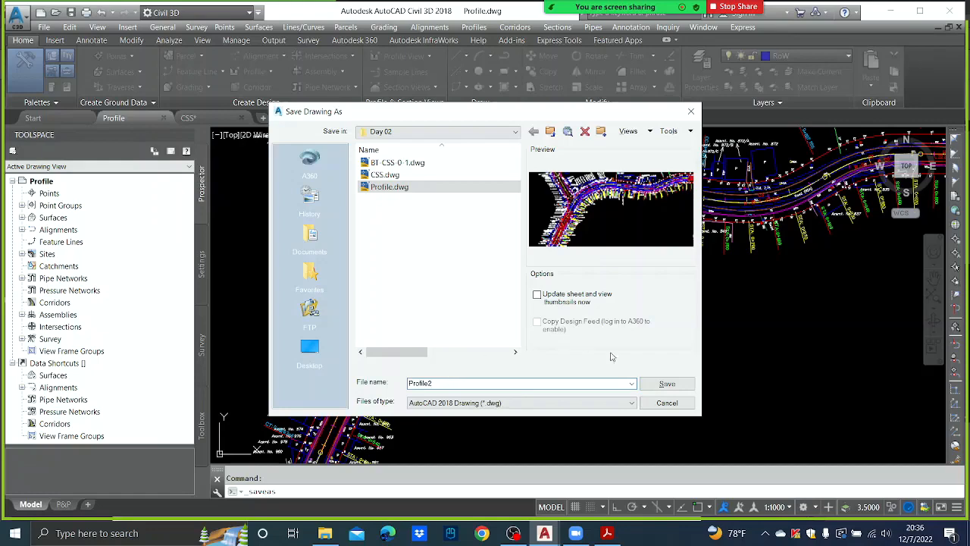
{"action": "left_click", "coordinate": [669, 385]}
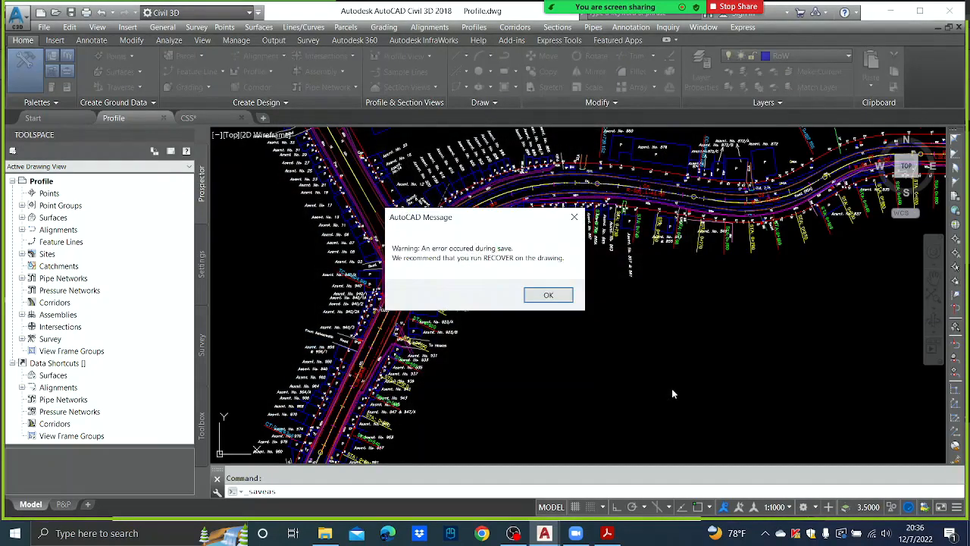
{"action": "left_click", "coordinate": [548, 295]}
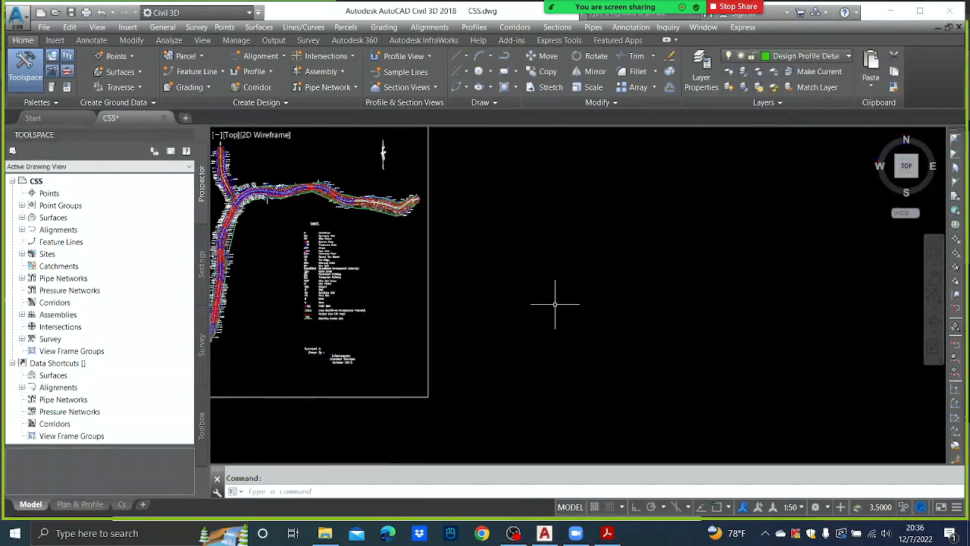
{"action": "scroll", "coordinate": [434, 268], "scroll_direction": "up", "scroll_amount": 3}
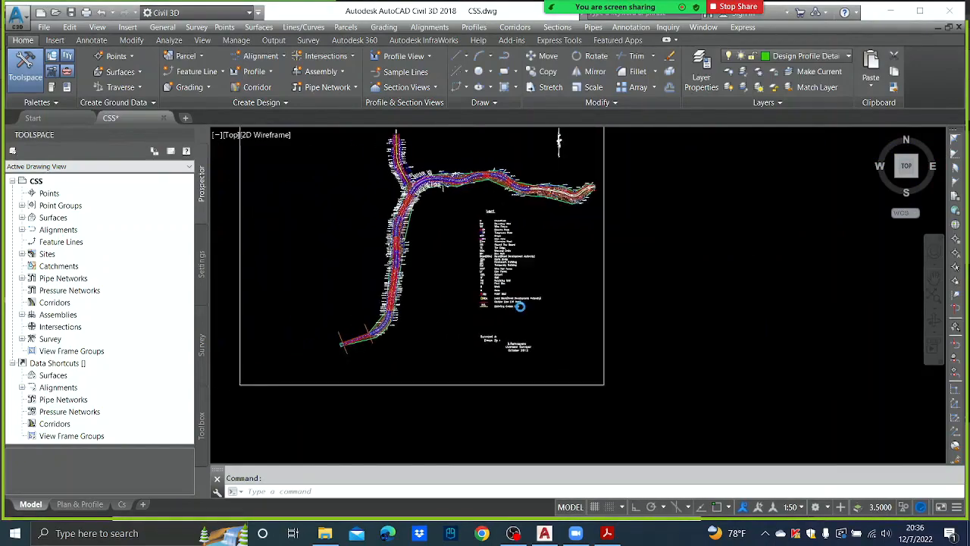
{"action": "scroll", "coordinate": [396, 252], "scroll_direction": "up", "scroll_amount": 4}
{"action": "scroll", "coordinate": [397, 251], "scroll_direction": "up", "scroll_amount": 2}
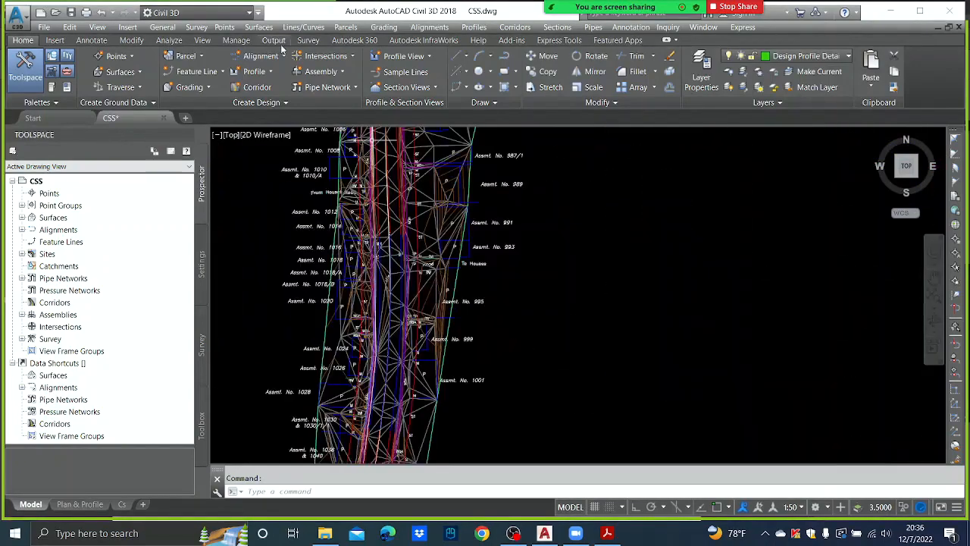
{"action": "scroll", "coordinate": [533, 265], "scroll_direction": "down", "scroll_amount": 6}
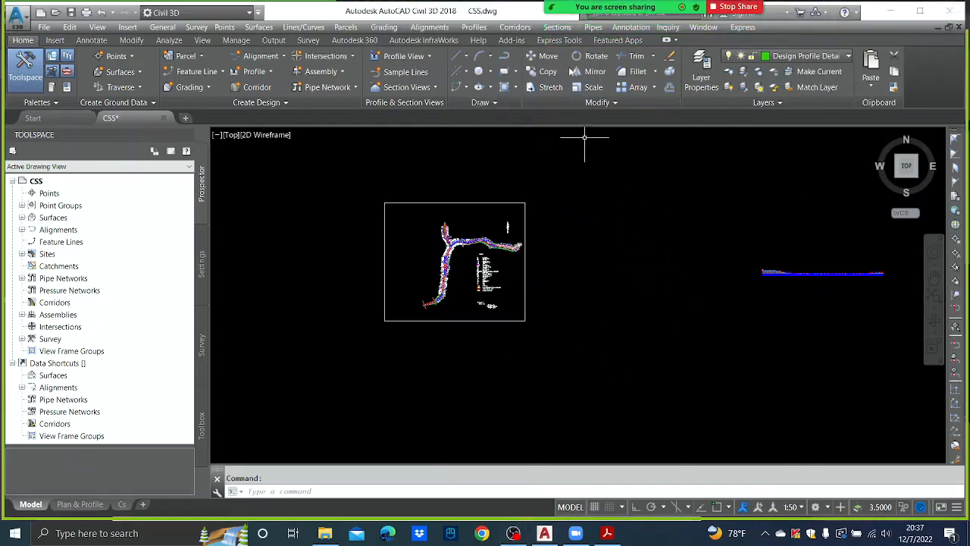
Create an assembly named CSS as an Undivided Crowned Road, with the RDA Assembly style and the RDA FINISHED-A9 code set style
{"action": "left_click", "coordinate": [559, 28]}
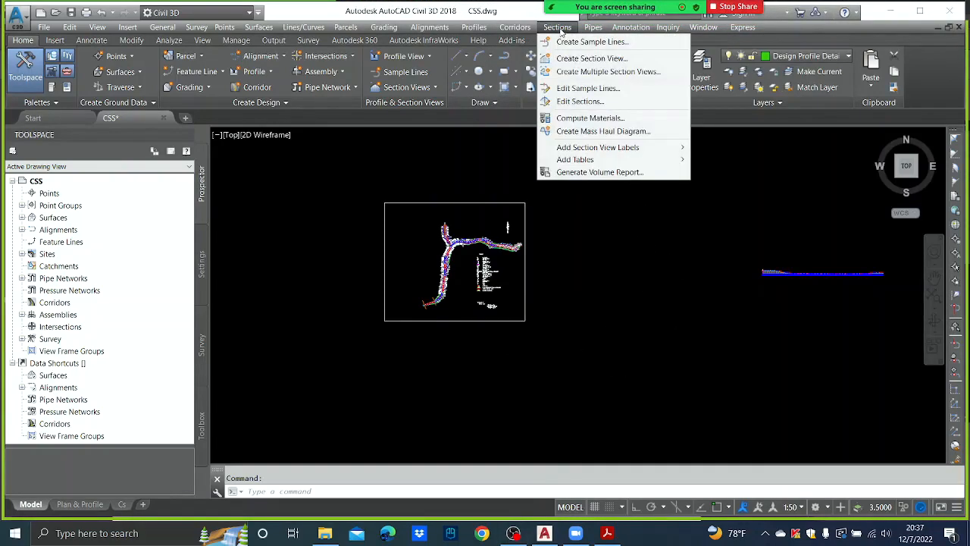
{"action": "mouse_move", "coordinate": [516, 28]}
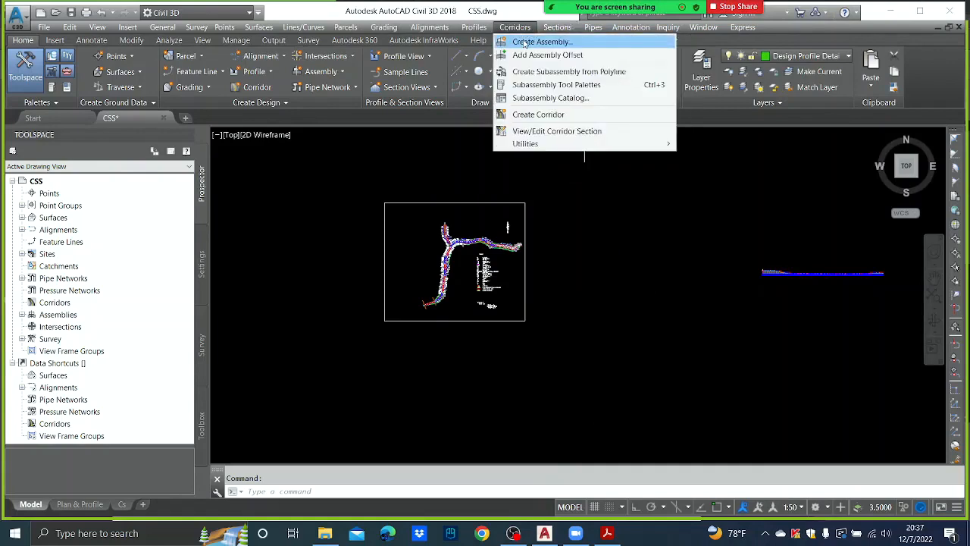
{"action": "left_click", "coordinate": [524, 44]}
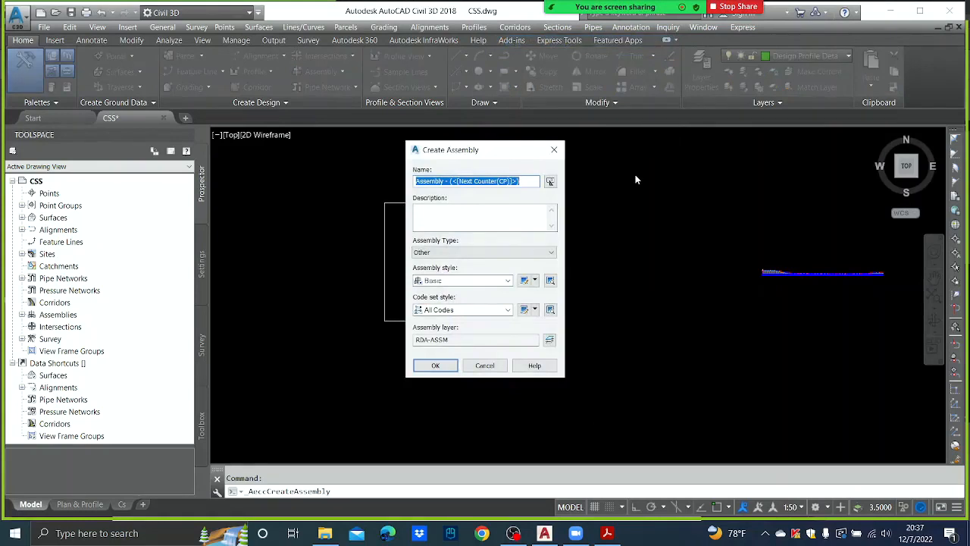
{"action": "type", "text": "CSS"}
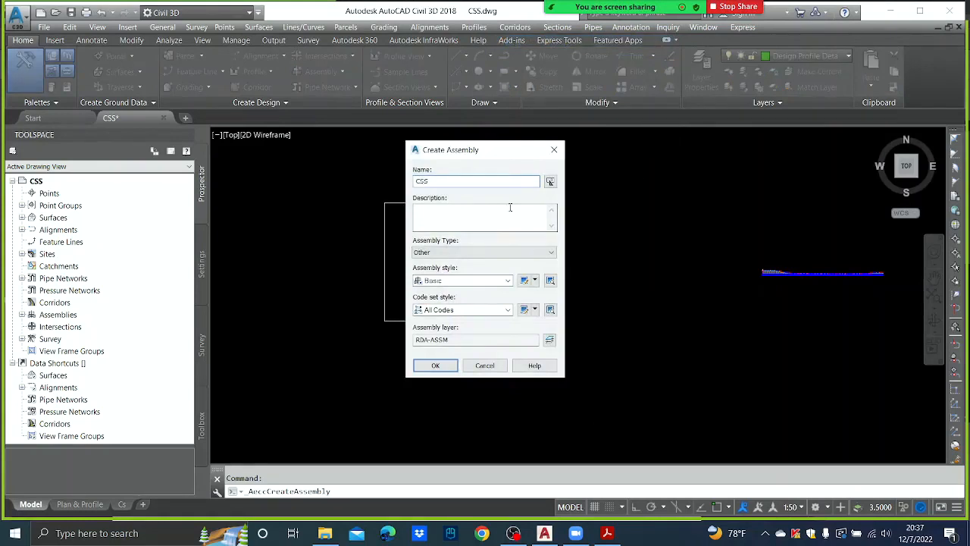
{"action": "left_click", "coordinate": [508, 252]}
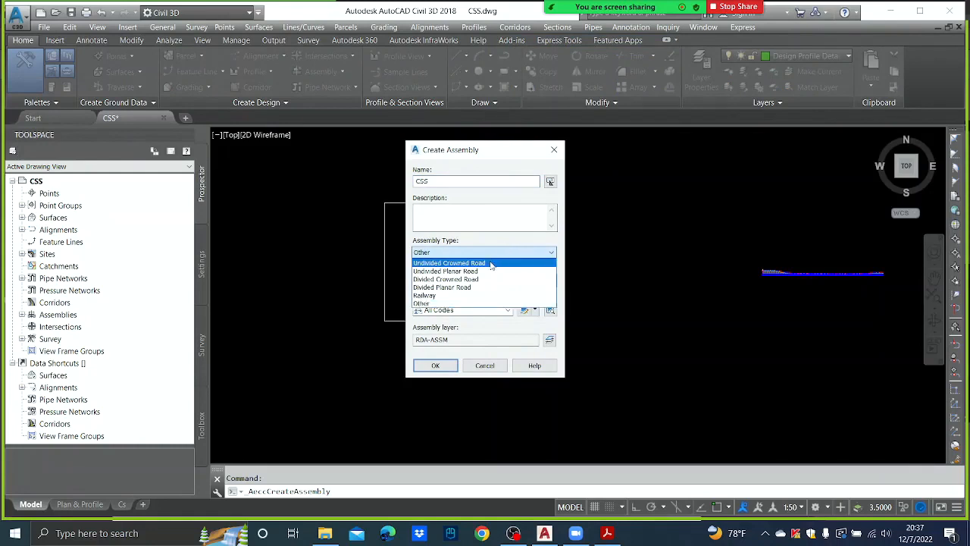
{"action": "left_click", "coordinate": [492, 263]}
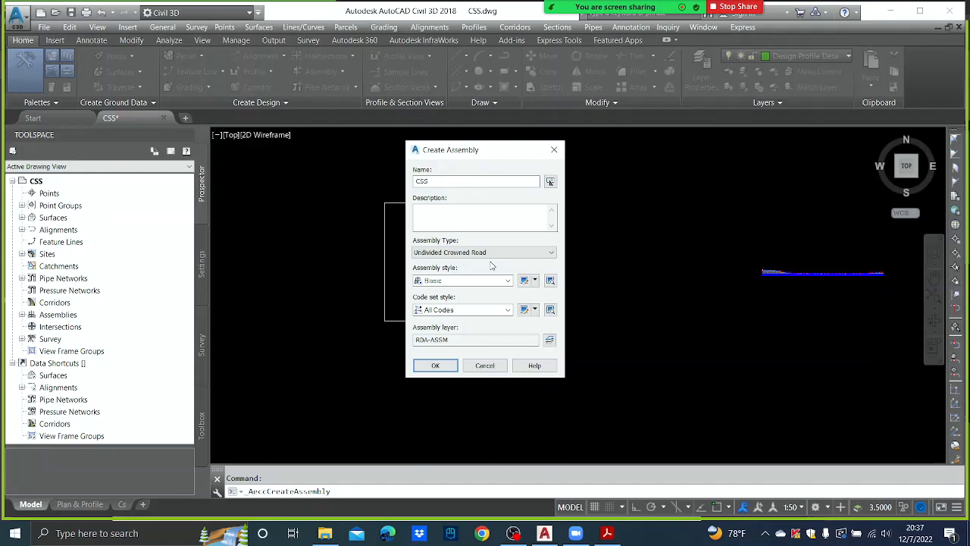
{"action": "left_click", "coordinate": [502, 280]}
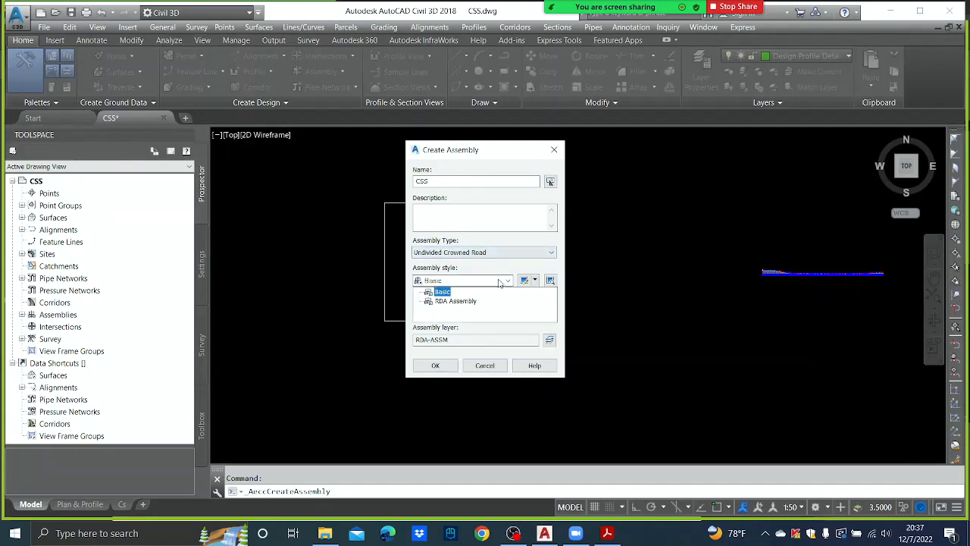
{"action": "left_click", "coordinate": [462, 302]}
{"action": "left_click", "coordinate": [485, 310]}
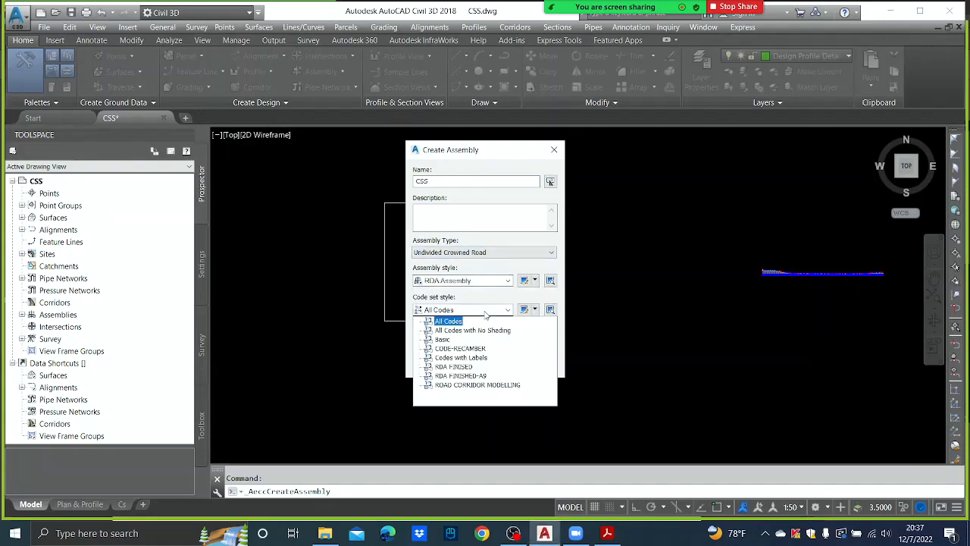
{"action": "left_click", "coordinate": [476, 377]}
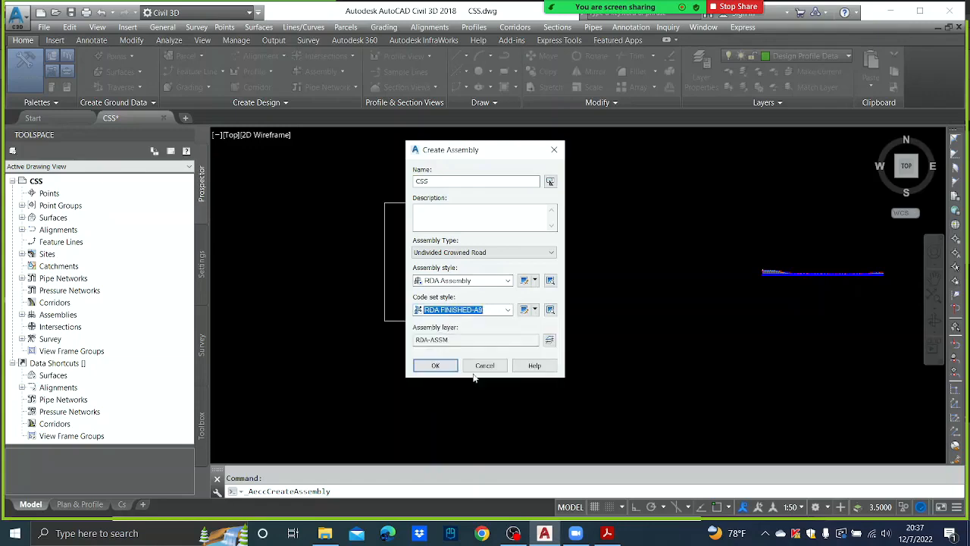
{"action": "left_click", "coordinate": [435, 365]}
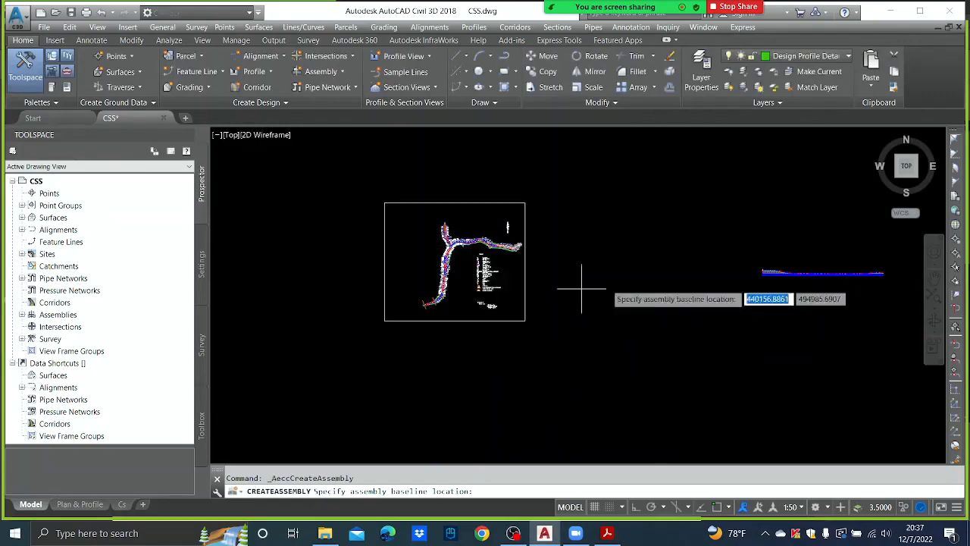
Place the CSS assembly's baseline in the empty space just left of the profile view
{"action": "scroll", "coordinate": [747, 273], "scroll_direction": "up", "scroll_amount": 3}
{"action": "middle_click_drag", "start_coordinate": [748, 268], "coordinate": [548, 267]}
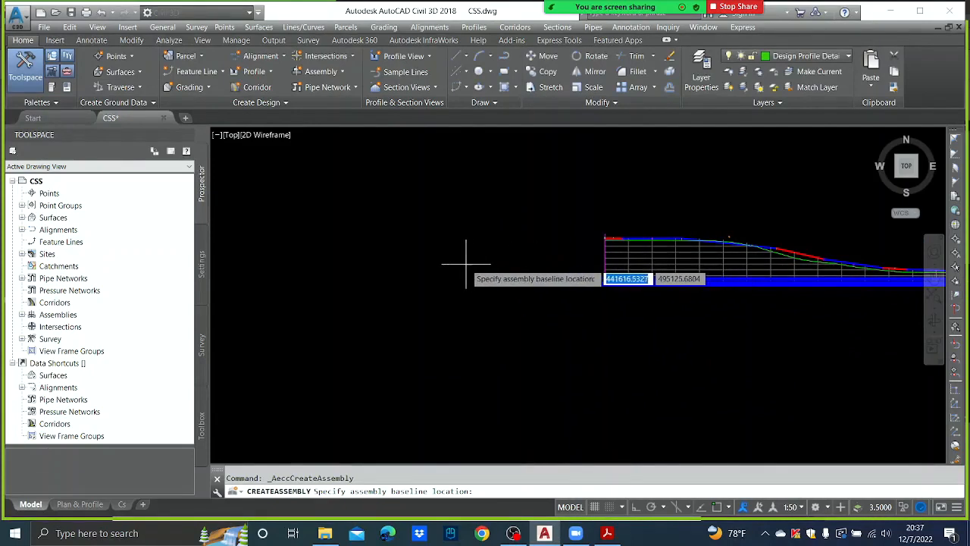
{"action": "middle_click_drag", "start_coordinate": [482, 269], "coordinate": [552, 268]}
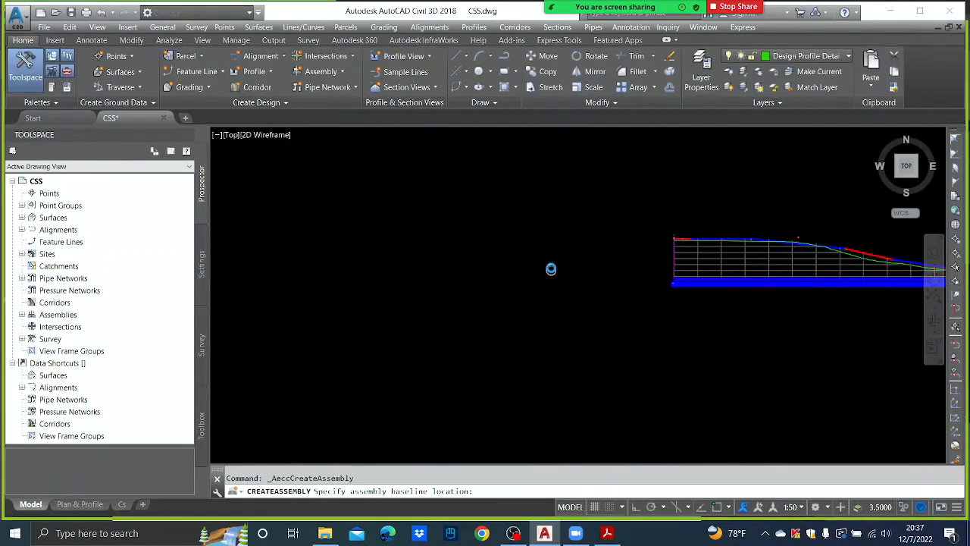
{"action": "left_click", "coordinate": [513, 268]}
{"action": "scroll", "coordinate": [562, 266], "scroll_direction": "down", "scroll_amount": 5}
{"action": "scroll", "coordinate": [560, 259], "scroll_direction": "down", "scroll_amount": 2}
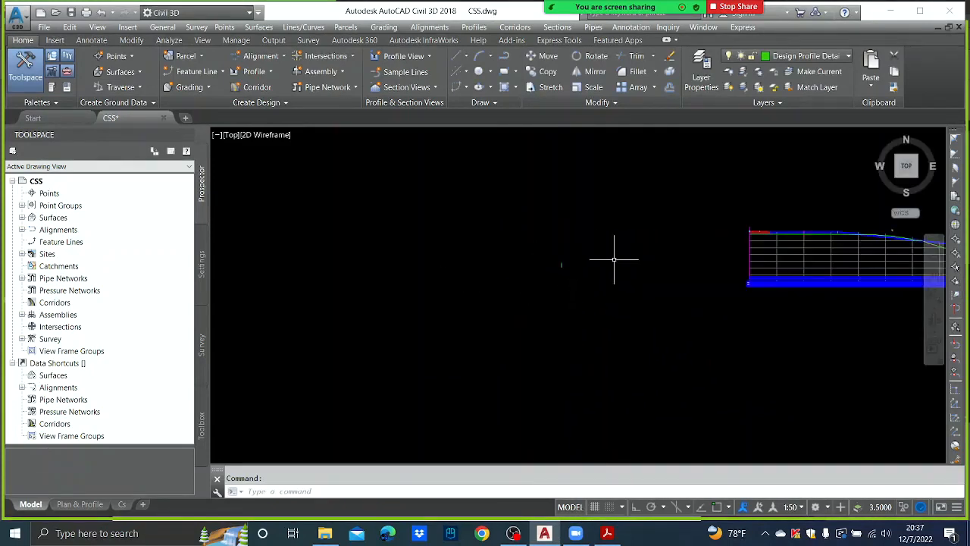
Draw a large marker circle centred on the assembly baseline, reaching almost to the start of the profile view
{"action": "type", "text": "c"}
{"action": "key", "text": "Return"}
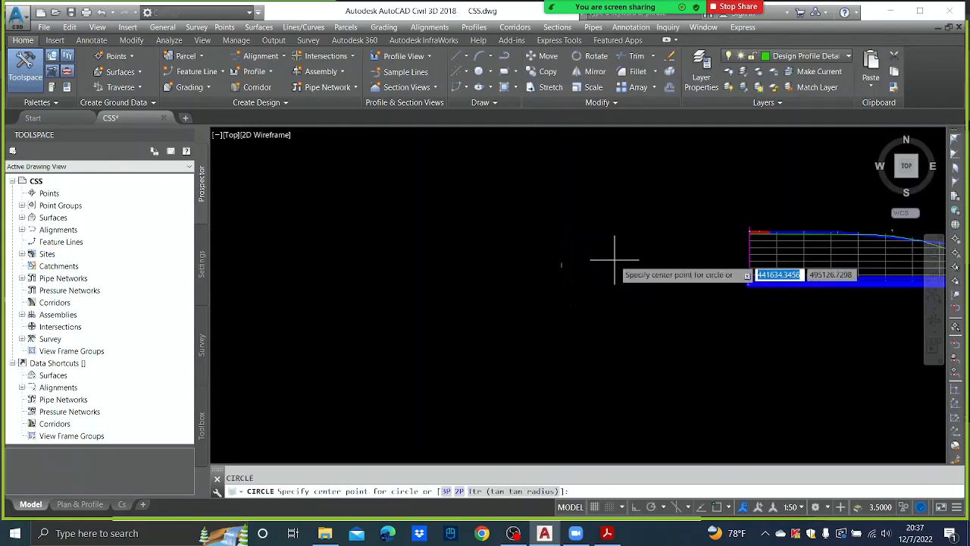
{"action": "left_click", "coordinate": [558, 265]}
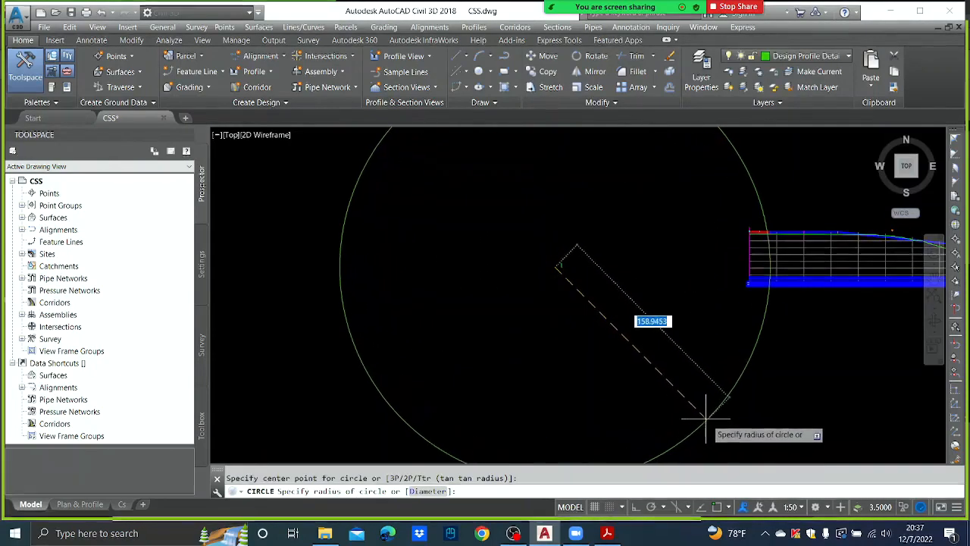
{"action": "left_click", "coordinate": [684, 404]}
{"action": "scroll", "coordinate": [567, 330], "scroll_direction": "down", "scroll_amount": 2}
{"action": "scroll", "coordinate": [554, 316], "scroll_direction": "down", "scroll_amount": 2}
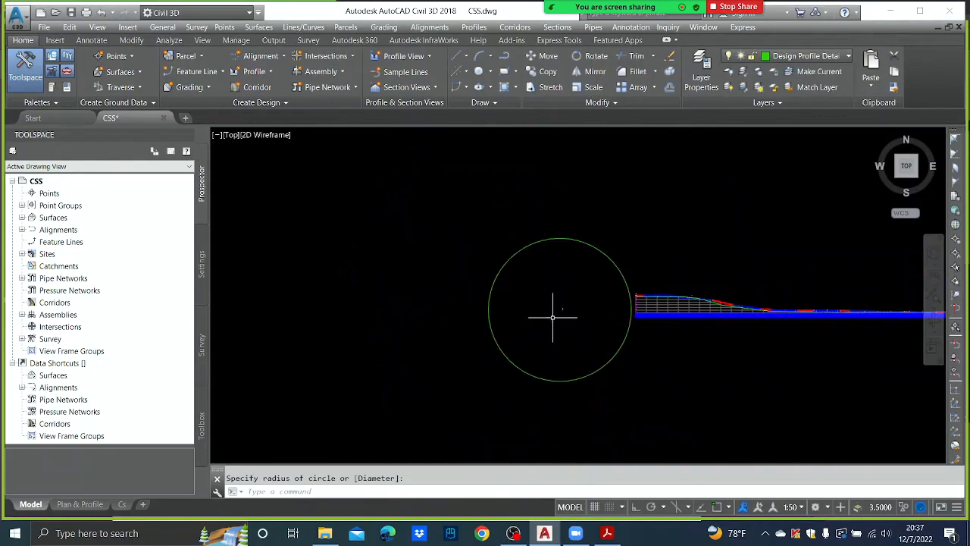
{"action": "scroll", "coordinate": [689, 275], "scroll_direction": "up", "scroll_amount": 5}
{"action": "scroll", "coordinate": [602, 327], "scroll_direction": "down", "scroll_amount": 5}
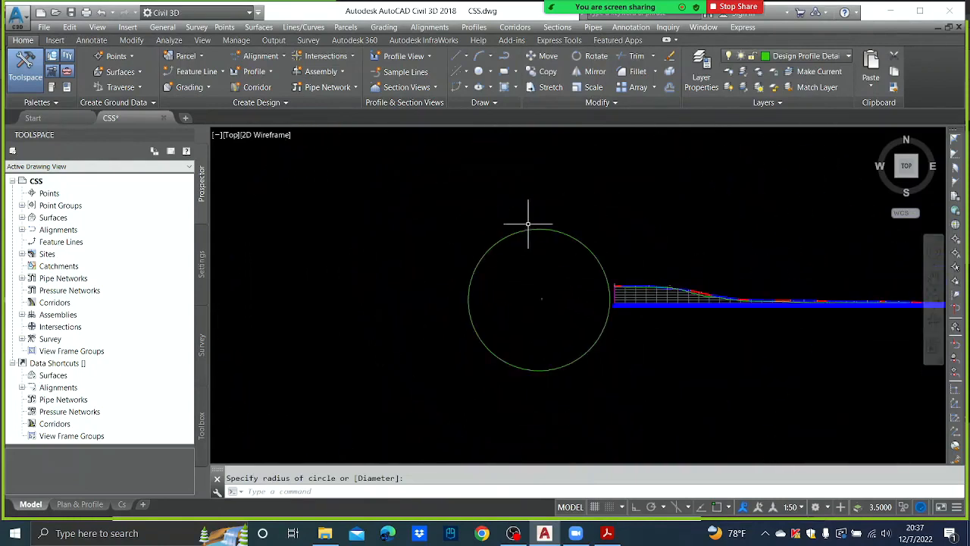
Hide the Toolspace to free drawing space around the assembly baseline
{"action": "scroll", "coordinate": [550, 300], "scroll_direction": "up", "scroll_amount": 5}
{"action": "scroll", "coordinate": [528, 316], "scroll_direction": "up", "scroll_amount": 9}
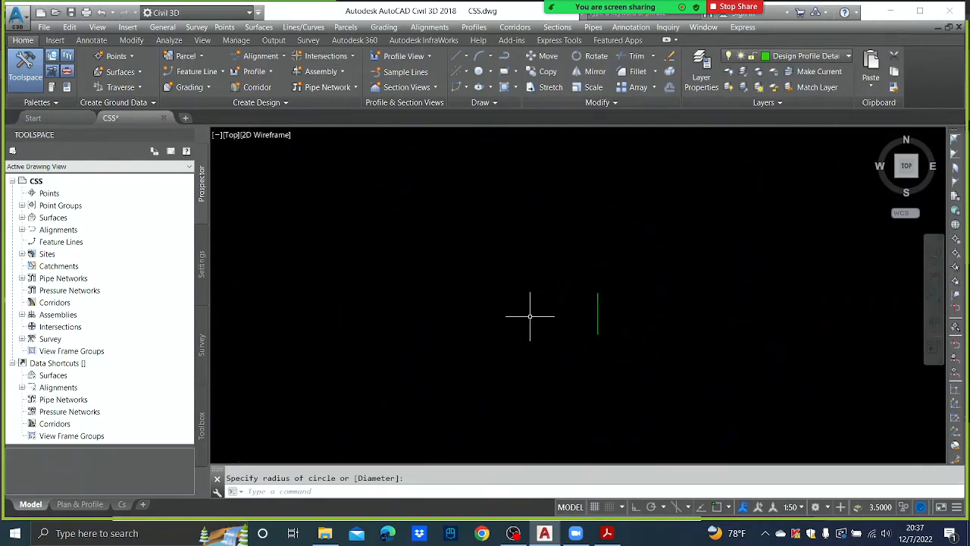
{"action": "middle_click_drag", "start_coordinate": [554, 288], "coordinate": [653, 301]}
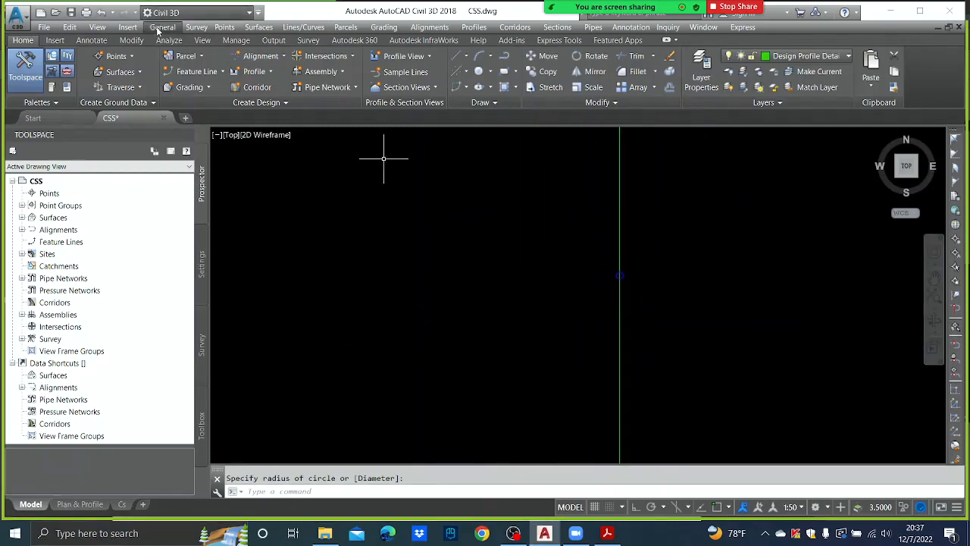
{"action": "left_click", "coordinate": [188, 134]}
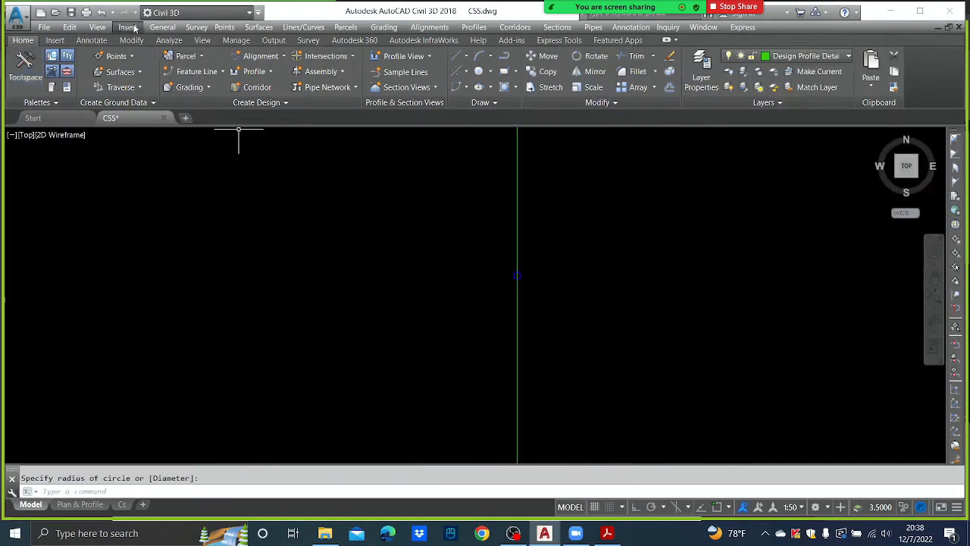
{"action": "middle_click_drag", "start_coordinate": [319, 173], "coordinate": [508, 190]}
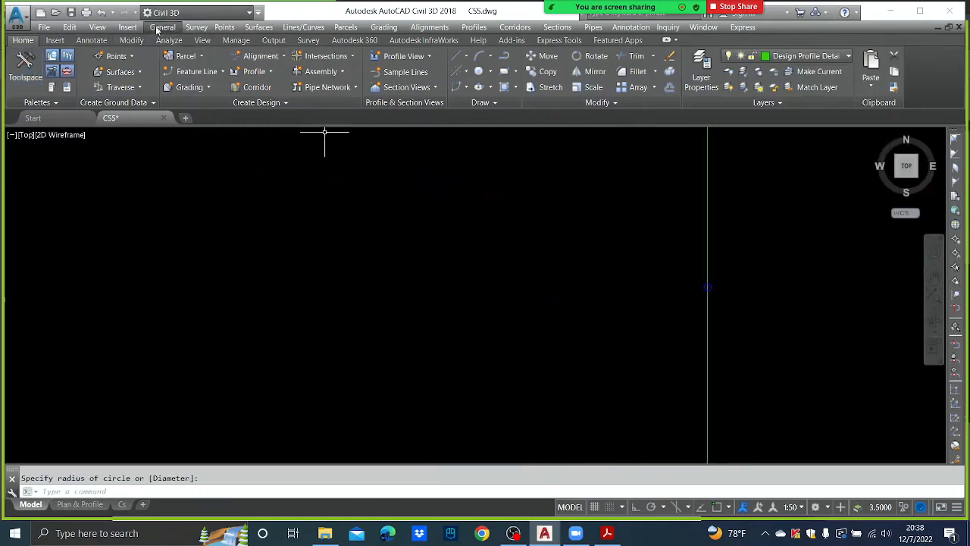
Open the Civil metric subassembly tool palettes, display the Rehab set, and enlarge the palette to show all its subassemblies
{"action": "left_click", "coordinate": [163, 27]}
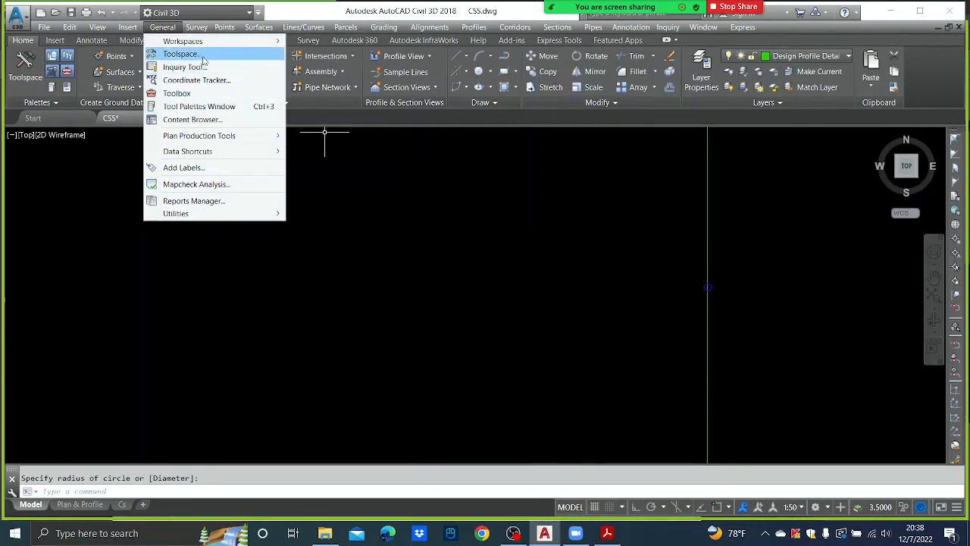
{"action": "left_click", "coordinate": [198, 107]}
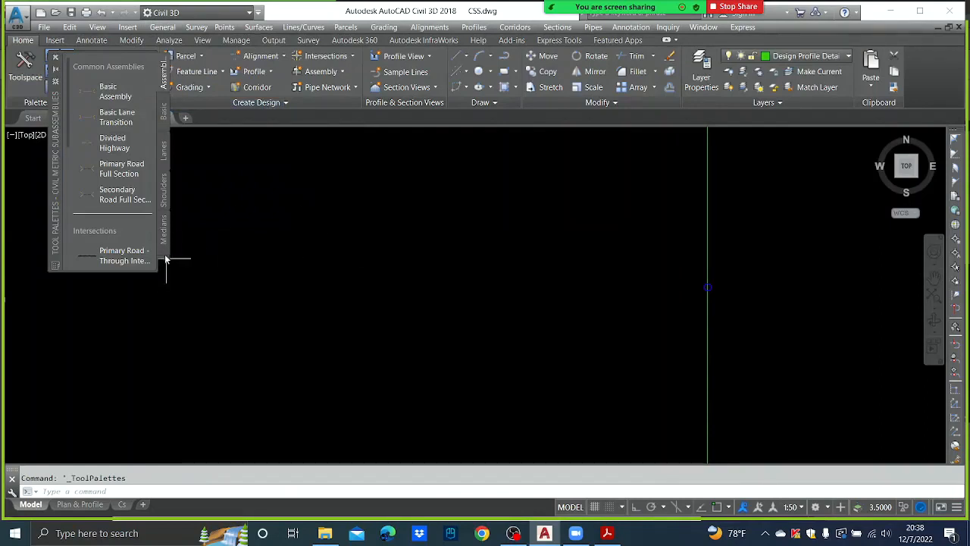
{"action": "left_click", "coordinate": [165, 255]}
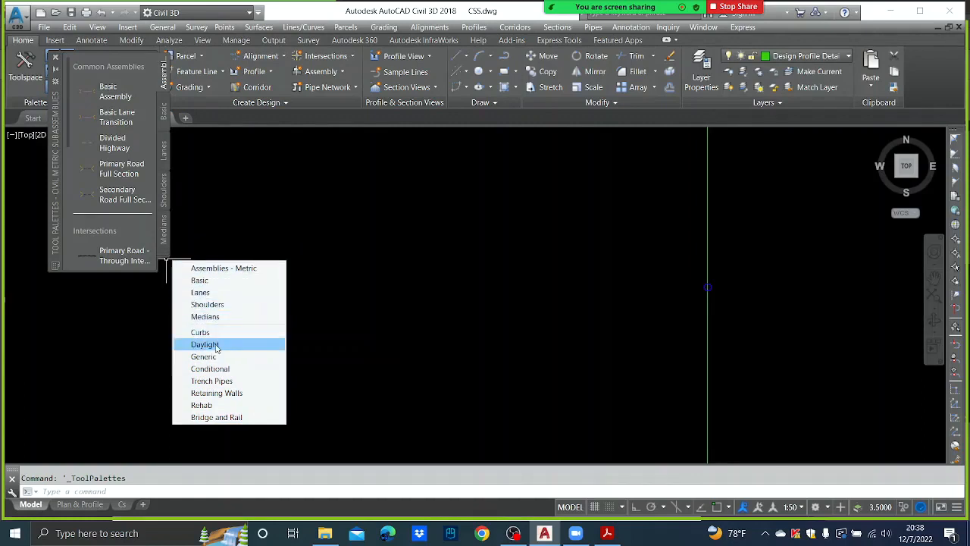
{"action": "left_click", "coordinate": [216, 417]}
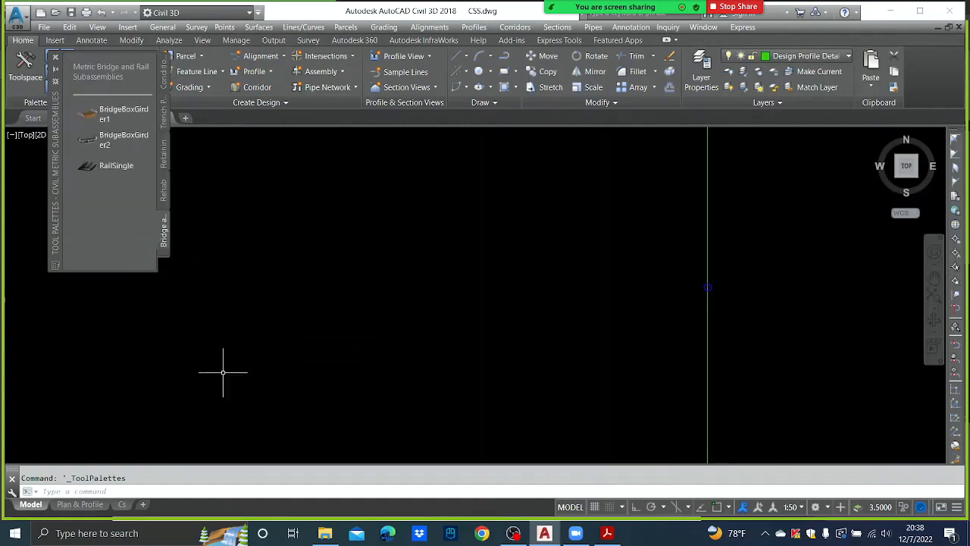
{"action": "left_click", "coordinate": [163, 190]}
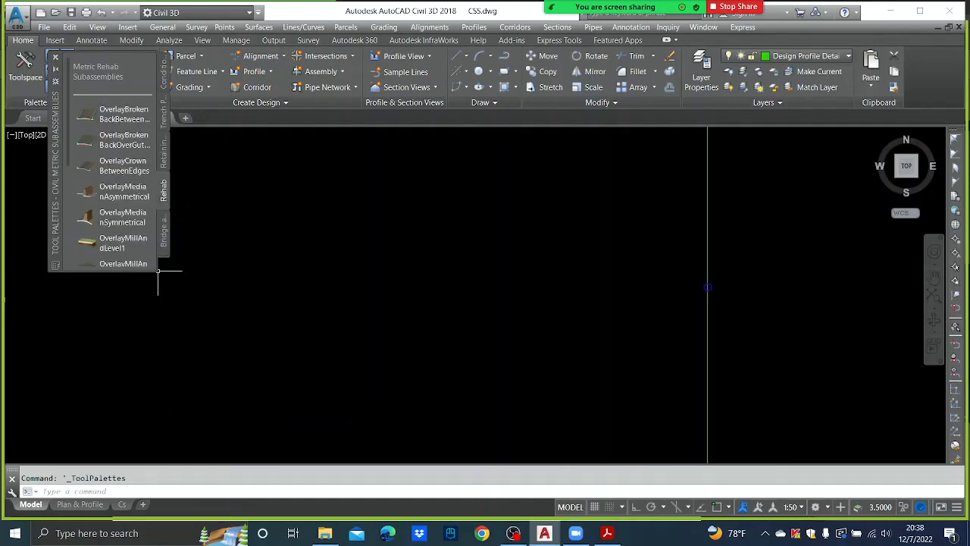
{"action": "left_click_drag", "start_coordinate": [159, 271], "coordinate": [203, 440]}
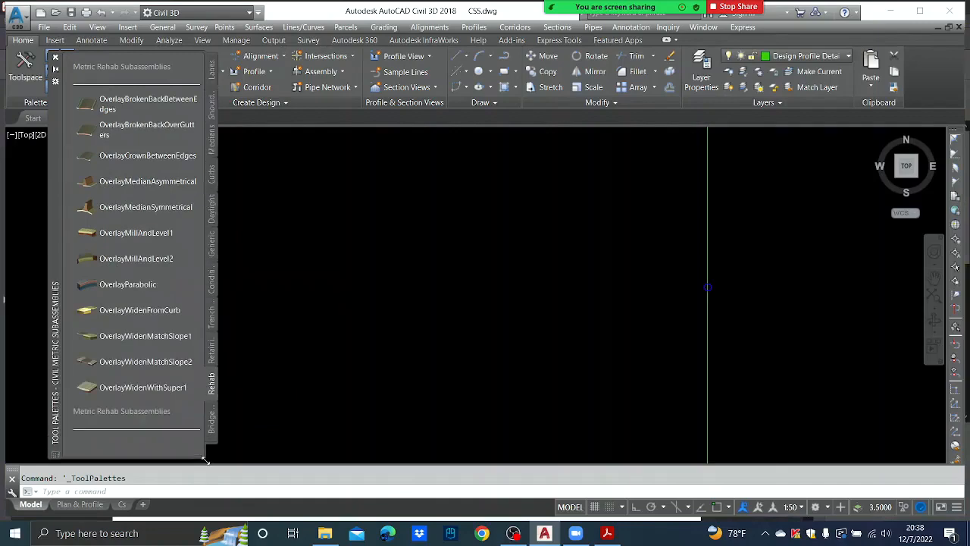
Attach the OverlayMillAndLevel2 subassembly to the CSS assembly's baseline marker and end the command
{"action": "left_click", "coordinate": [138, 262]}
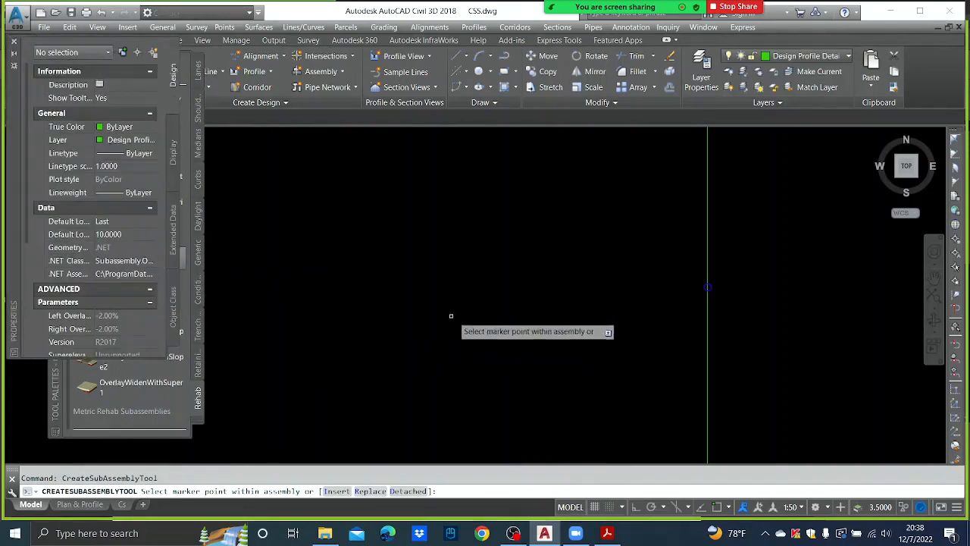
{"action": "left_click", "coordinate": [710, 285]}
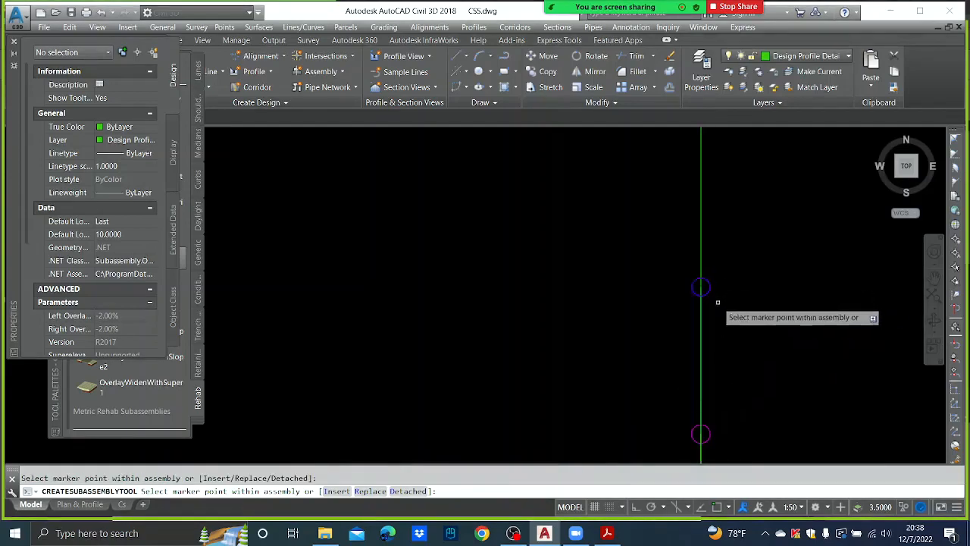
{"action": "scroll", "coordinate": [633, 302], "scroll_direction": "down", "scroll_amount": 5}
{"action": "key", "text": "Escape"}
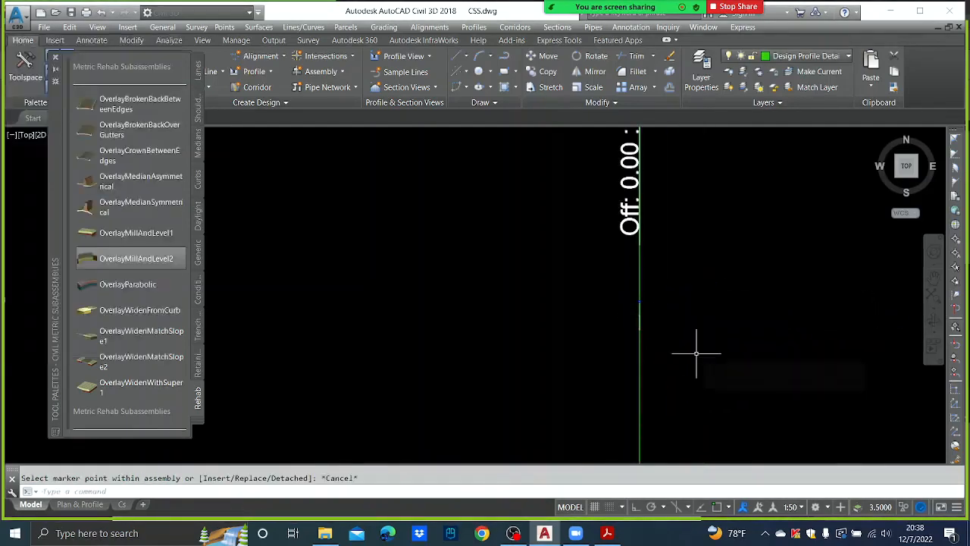
{"action": "scroll", "coordinate": [644, 315], "scroll_direction": "up", "scroll_amount": 5}
{"action": "scroll", "coordinate": [614, 296], "scroll_direction": "up", "scroll_amount": 2}
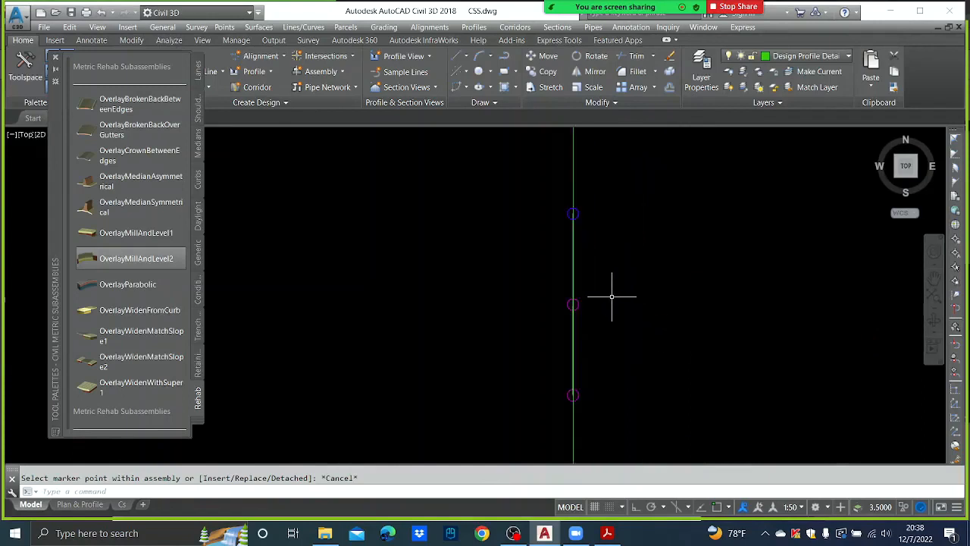
Open the OverlayMillAndLevel2 subassembly's parameters and set the left and right sample point offsets to -3.5 m and 3.5 m
{"action": "left_click", "coordinate": [574, 213]}
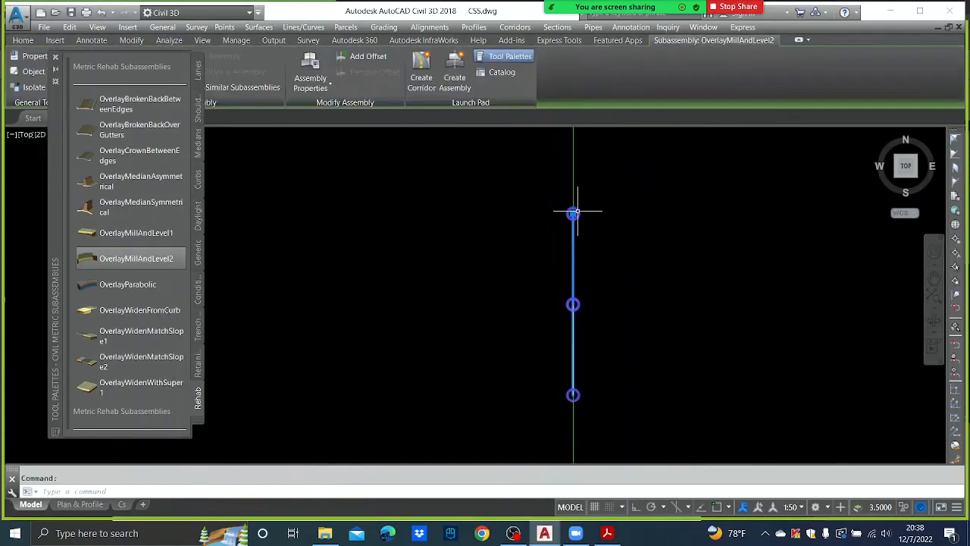
{"action": "right_click", "coordinate": [577, 213]}
{"action": "left_click", "coordinate": [712, 341]}
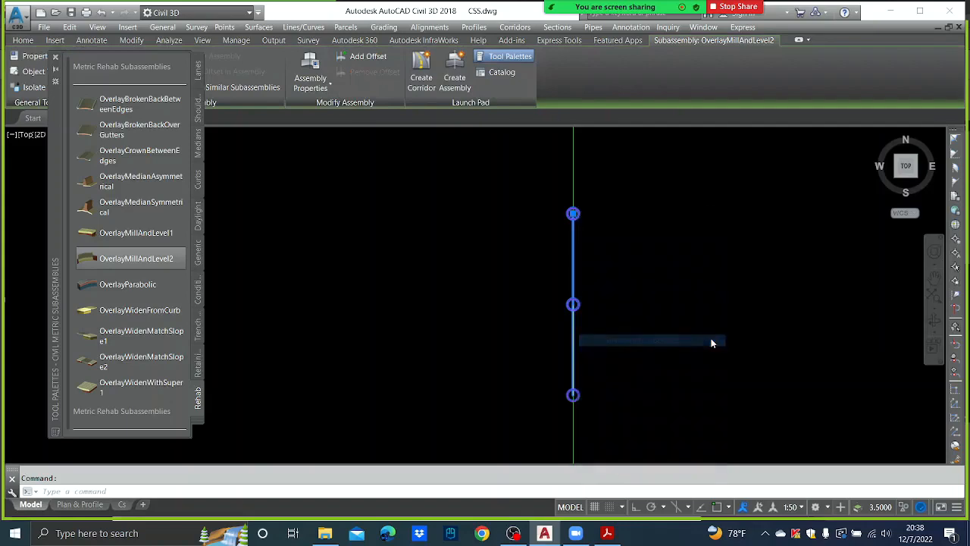
{"action": "left_click", "coordinate": [362, 143]}
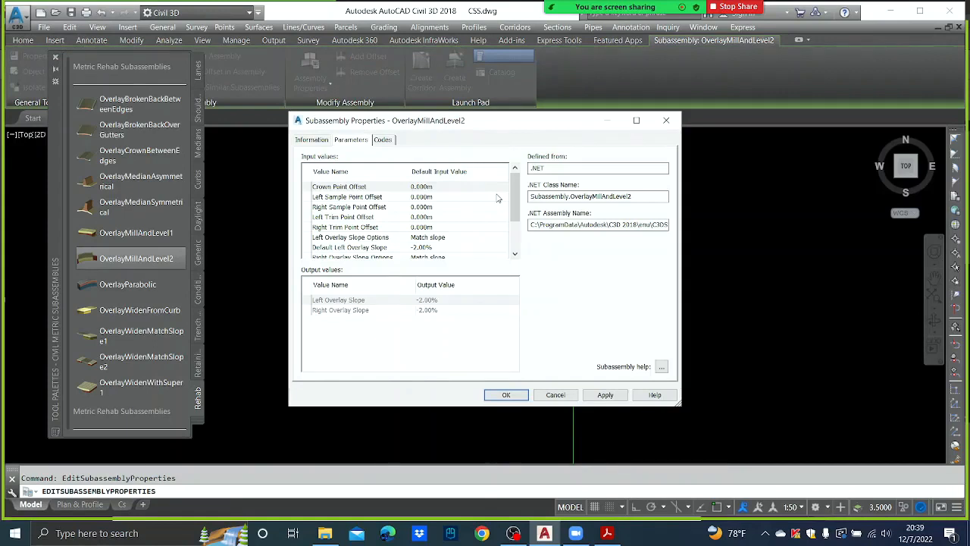
{"action": "left_click", "coordinate": [456, 198]}
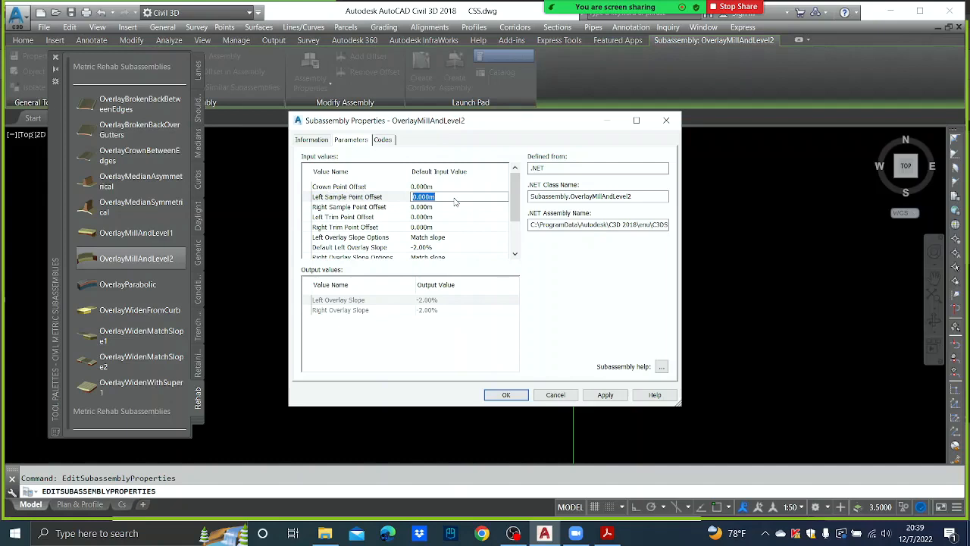
{"action": "type", "text": "-3.5"}
{"action": "left_click", "coordinate": [445, 208]}
{"action": "type", "text": "3"}
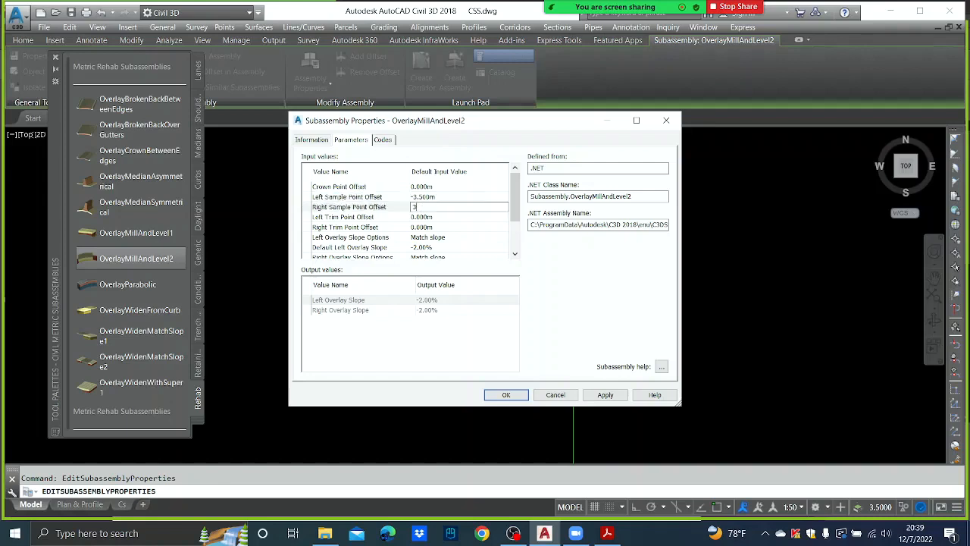
{"action": "type", "text": ".5"}
Set the left trim point offset to -2.5 m and the right trim point offset to 2.5 m
{"action": "left_click", "coordinate": [441, 217]}
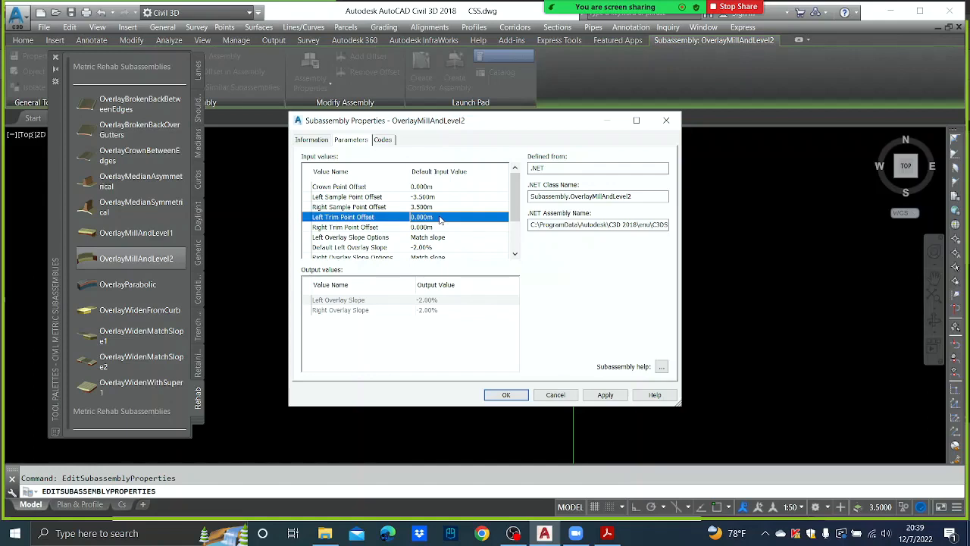
{"action": "left_click", "coordinate": [440, 219]}
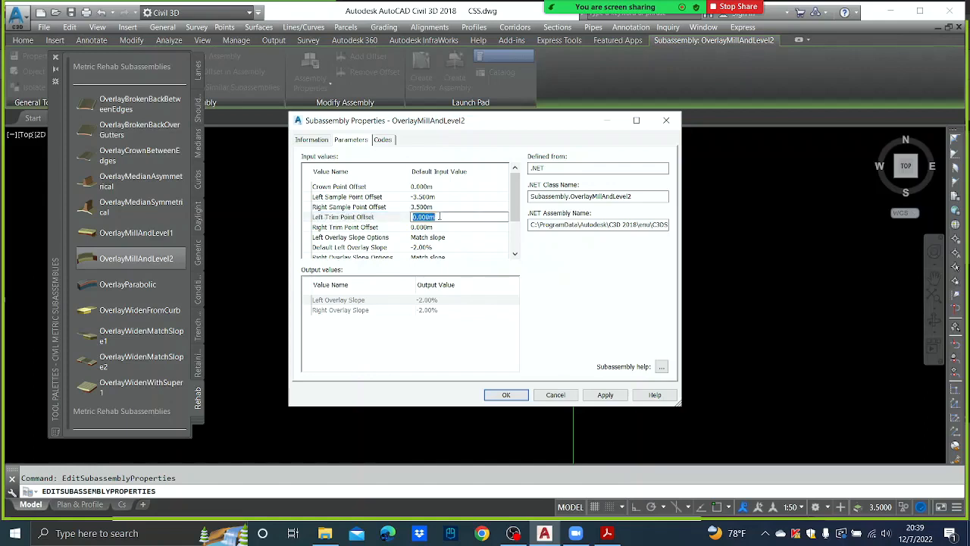
{"action": "type", "text": "-2.5"}
{"action": "left_click", "coordinate": [447, 229]}
{"action": "left_click", "coordinate": [448, 227]}
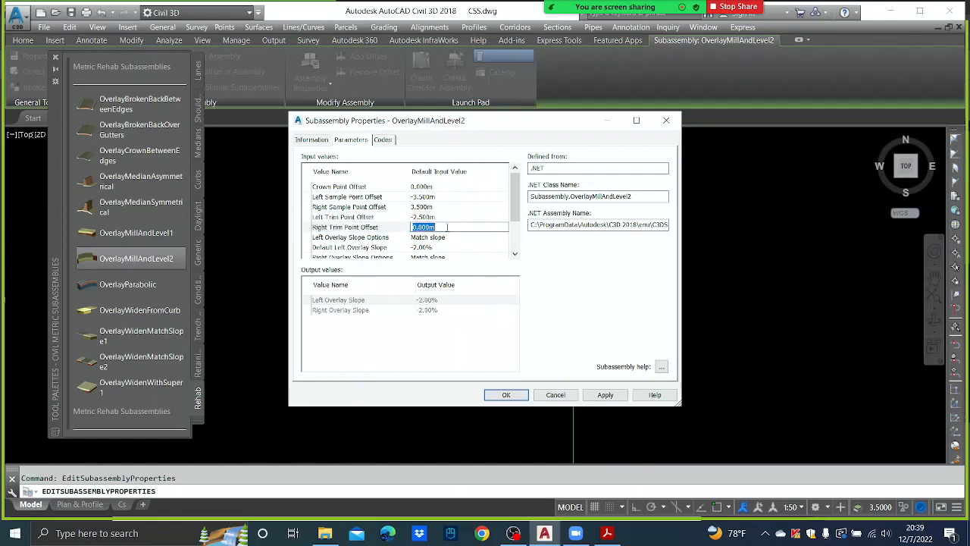
{"action": "type", "text": "2.5"}
Set the left overlay slope option to Outside lane superelevation and the default left overlay slope to -2.5%
{"action": "left_click", "coordinate": [452, 237]}
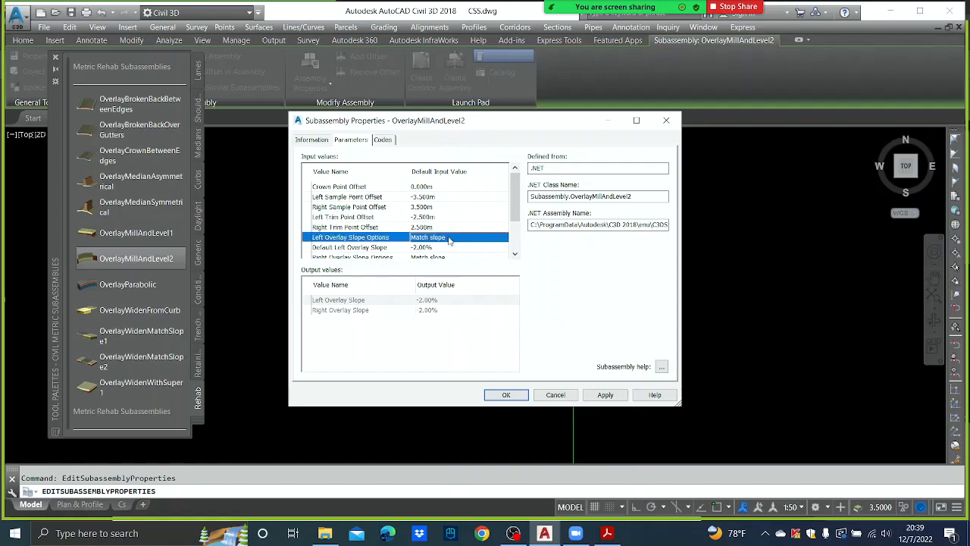
{"action": "left_click", "coordinate": [452, 237]}
{"action": "left_click", "coordinate": [474, 258]}
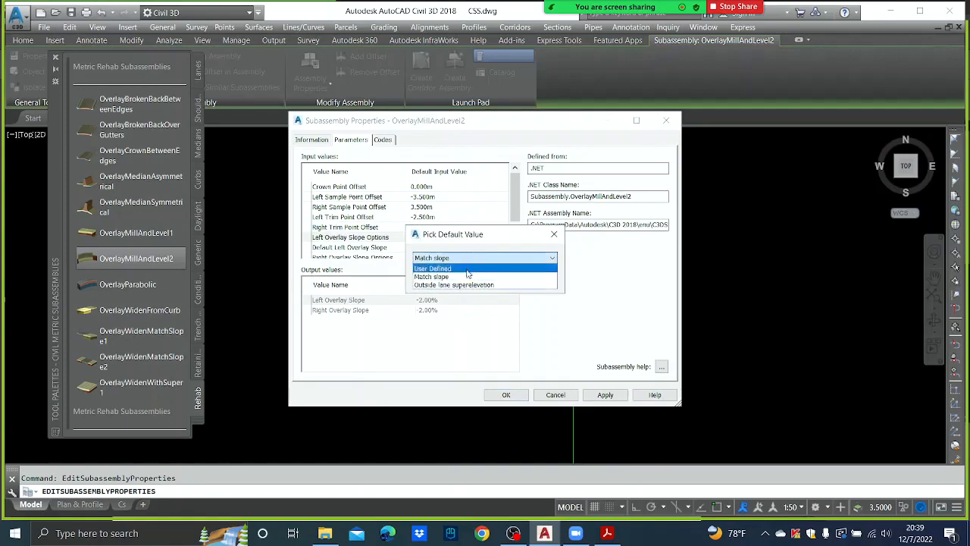
{"action": "left_click", "coordinate": [467, 285]}
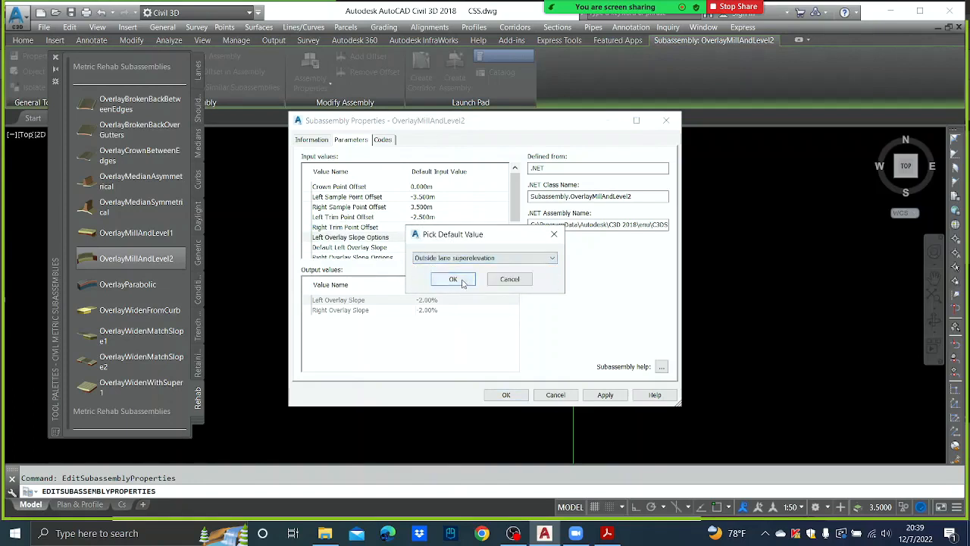
{"action": "left_click", "coordinate": [456, 279]}
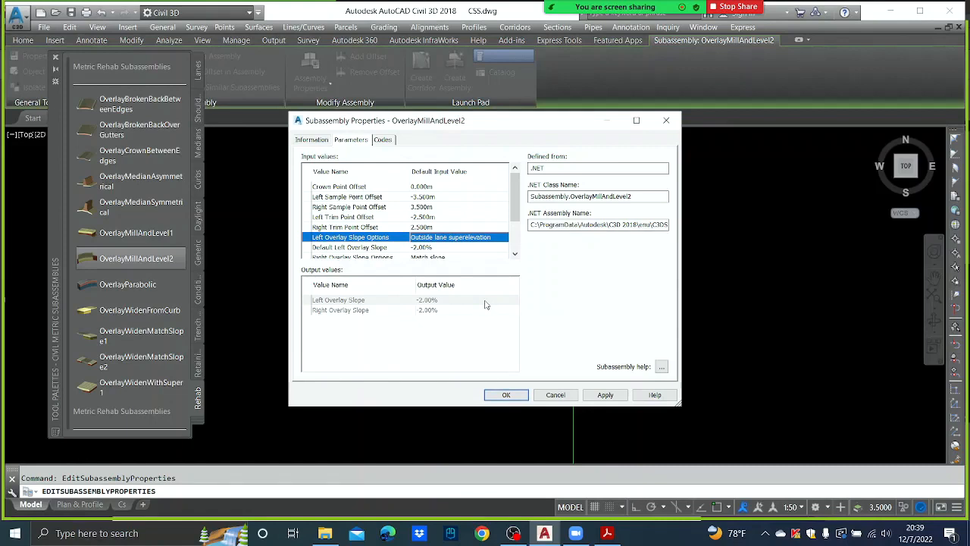
{"action": "left_click_drag", "start_coordinate": [515, 205], "coordinate": [517, 226]}
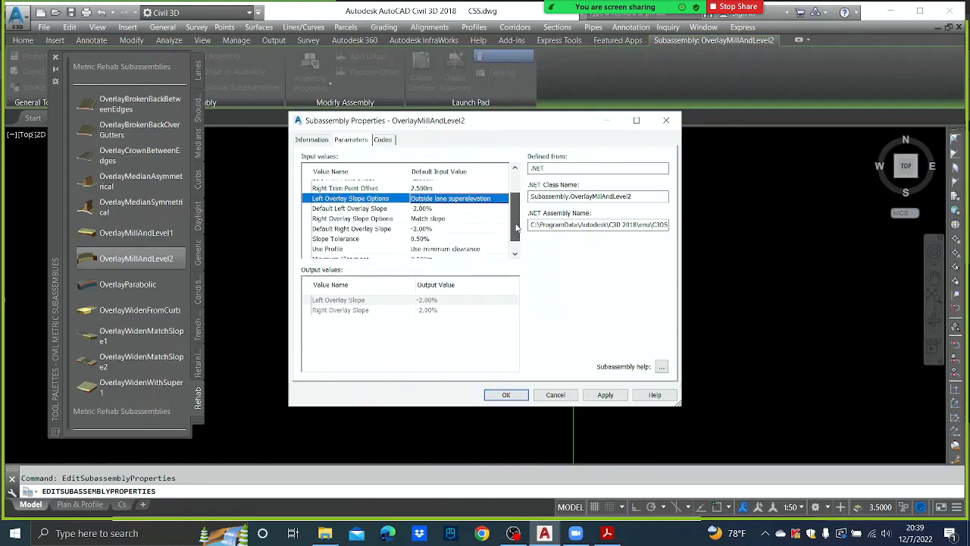
{"action": "double_click", "coordinate": [437, 209]}
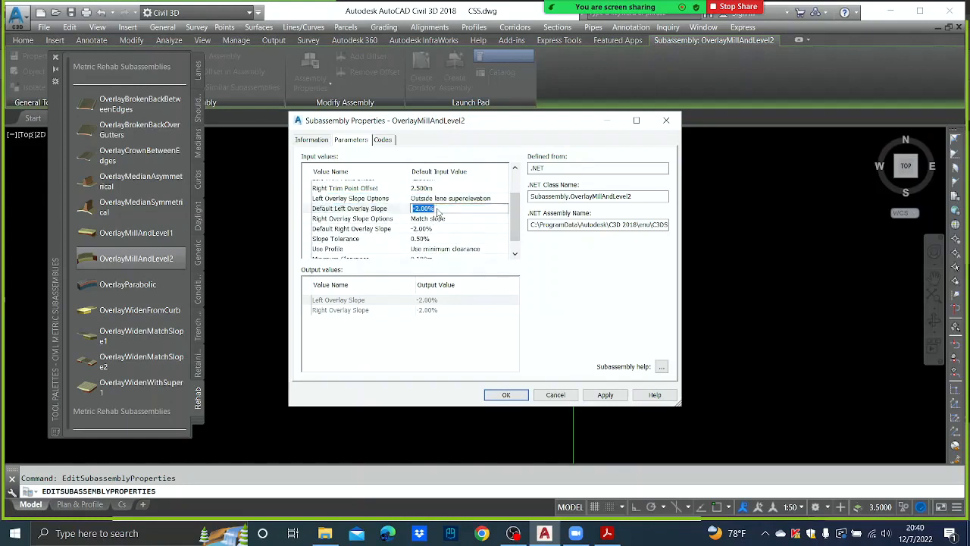
{"action": "type", "text": "2.5"}
Set the right overlay slope option to Outside lane superelevation and the default right overlay slope to -2.5%
{"action": "left_click", "coordinate": [449, 219]}
{"action": "left_click", "coordinate": [449, 218]}
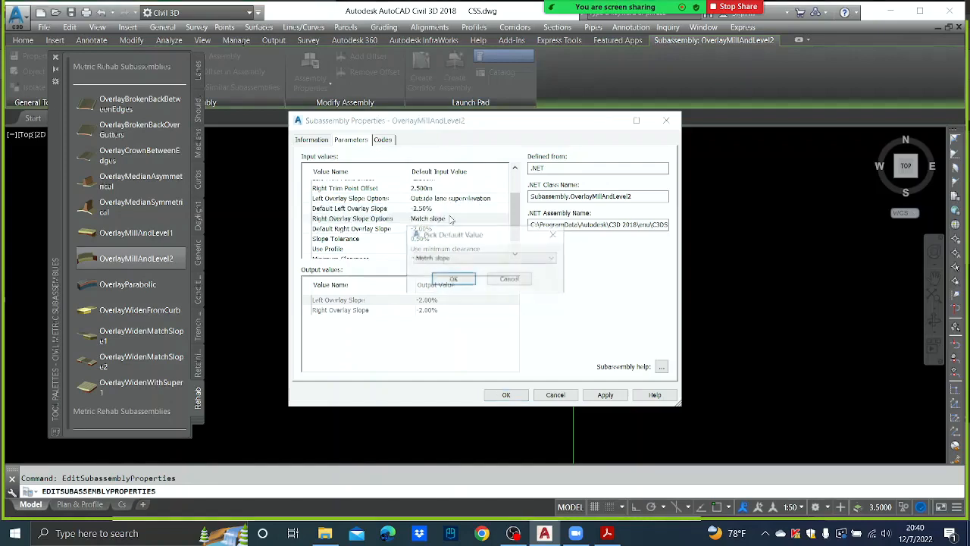
{"action": "left_click", "coordinate": [466, 257]}
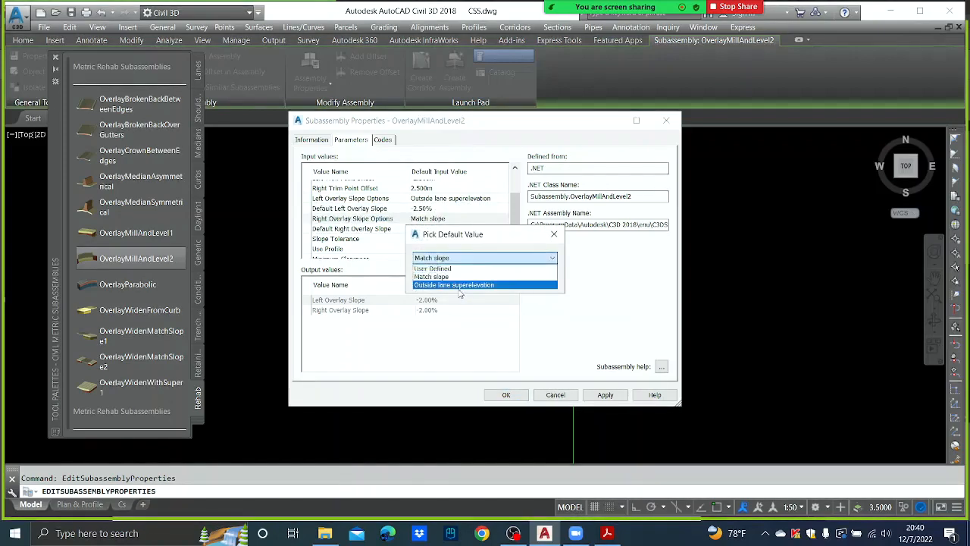
{"action": "left_click", "coordinate": [461, 288]}
{"action": "left_click", "coordinate": [453, 281]}
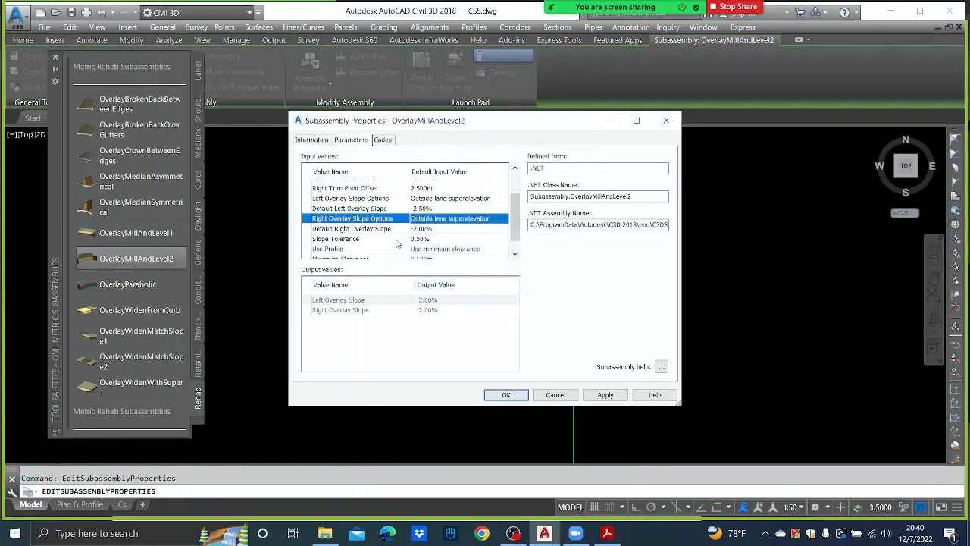
{"action": "double_click", "coordinate": [433, 229]}
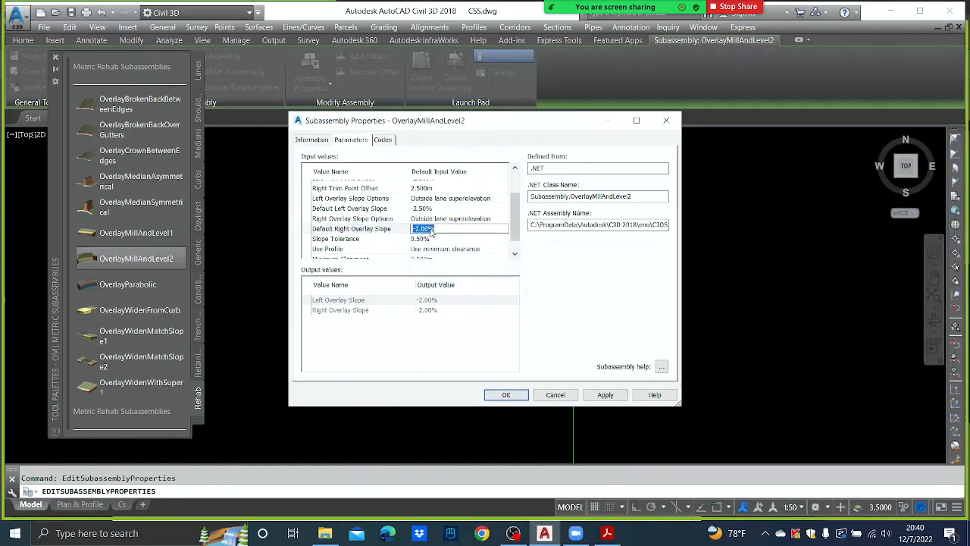
{"action": "type", "text": "-2.5"}
Set the overlay subassembly's slope tolerance to 0%
{"action": "left_click_drag", "start_coordinate": [515, 231], "coordinate": [514, 249]}
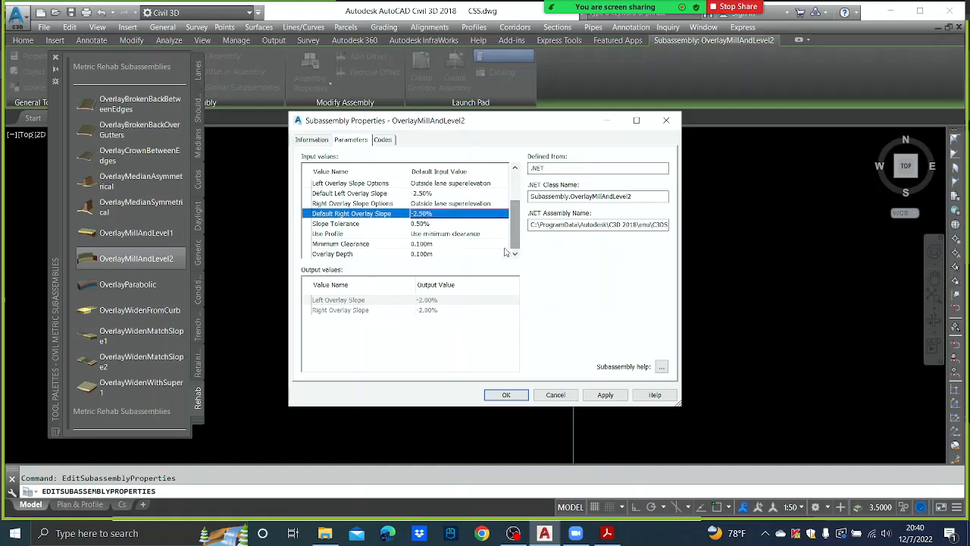
{"action": "double_click", "coordinate": [431, 224]}
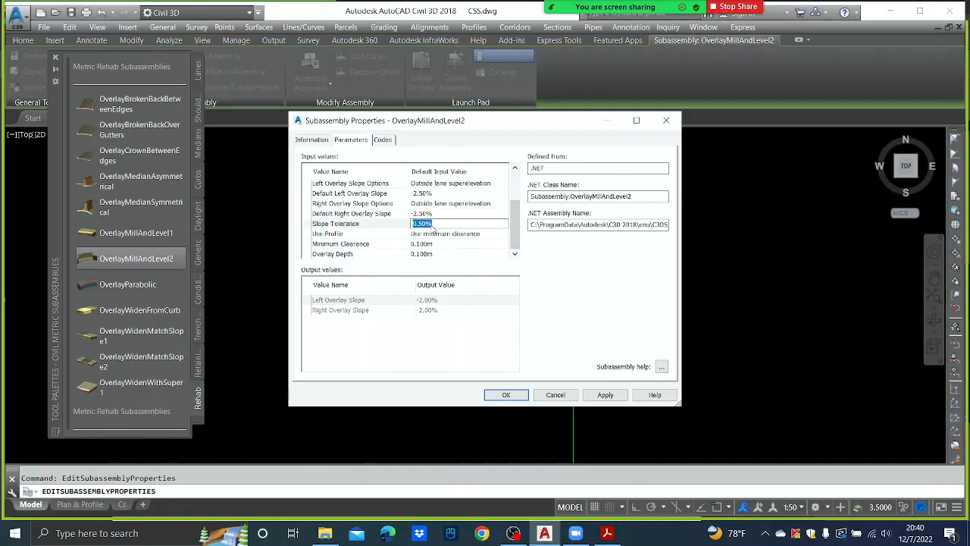
{"action": "type", "text": "0"}
Change the subassembly's Use Profile parameter to the Use profile option
{"action": "left_click", "coordinate": [370, 235]}
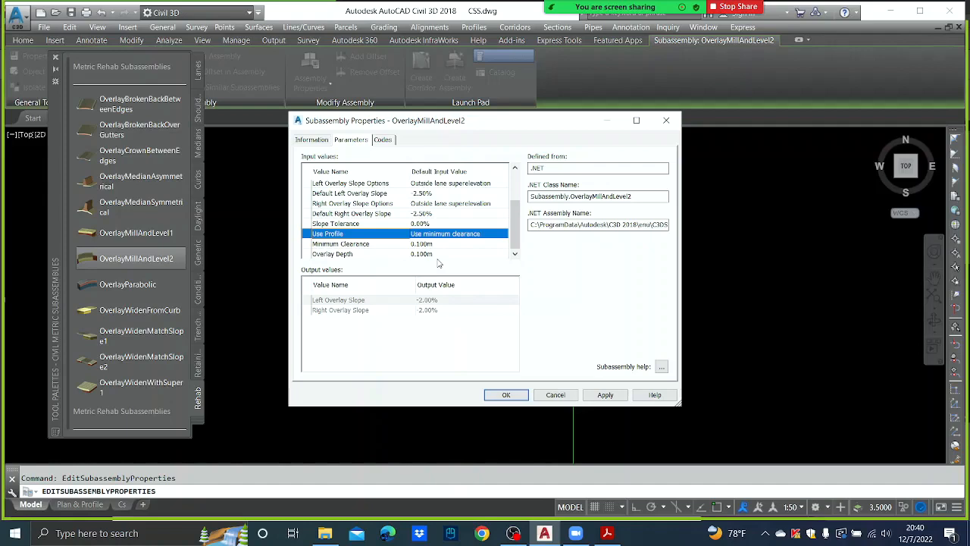
{"action": "left_click", "coordinate": [455, 234]}
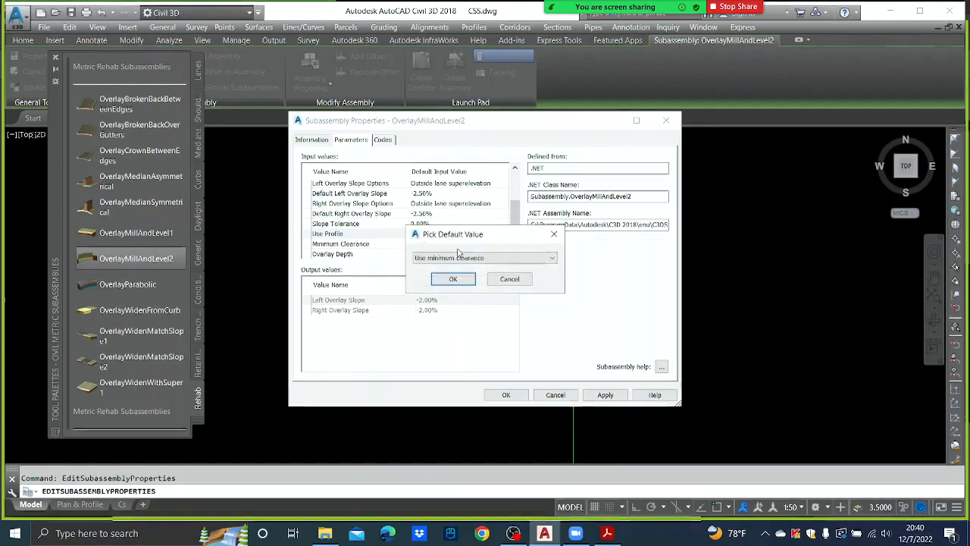
{"action": "left_click", "coordinate": [476, 258]}
{"action": "left_click", "coordinate": [449, 272]}
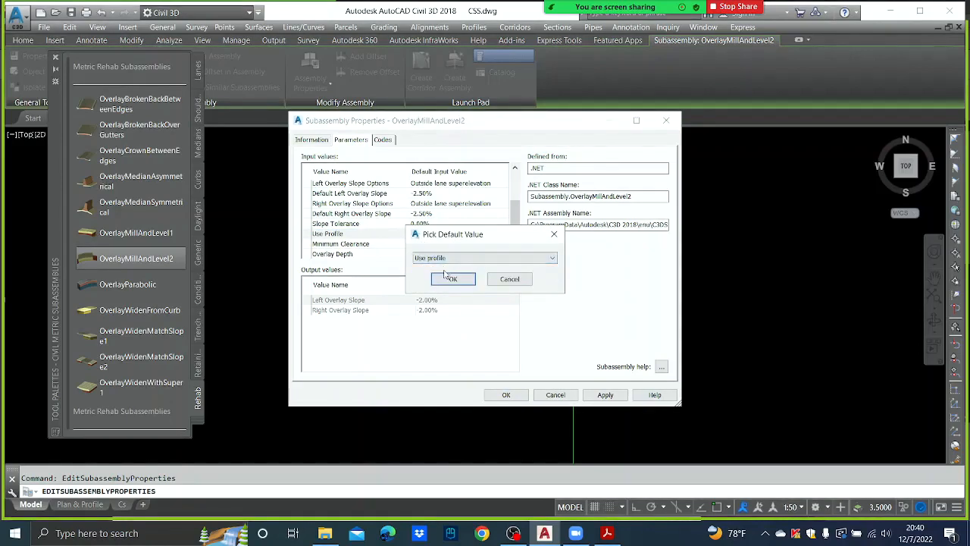
{"action": "left_click", "coordinate": [454, 279]}
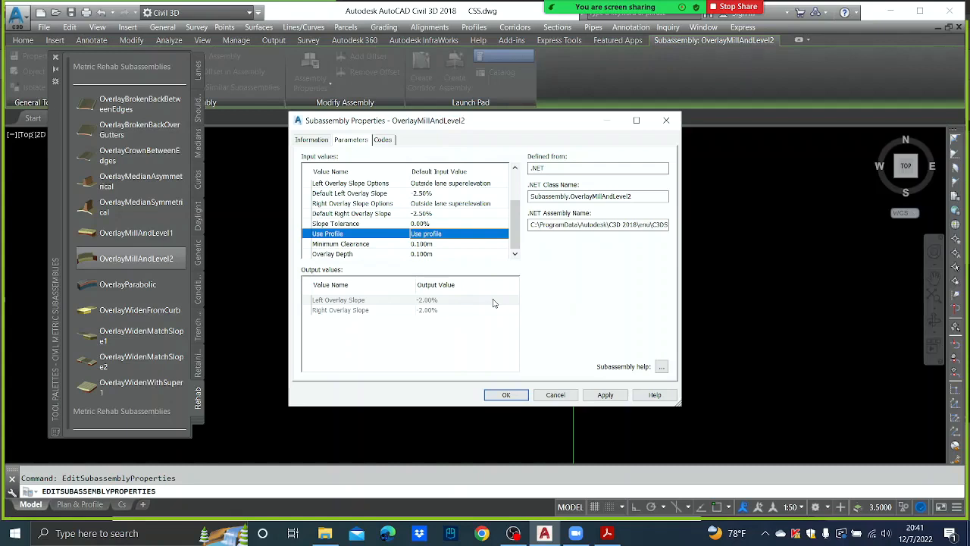
{"action": "double_click", "coordinate": [456, 238]}
{"action": "left_click", "coordinate": [481, 261]}
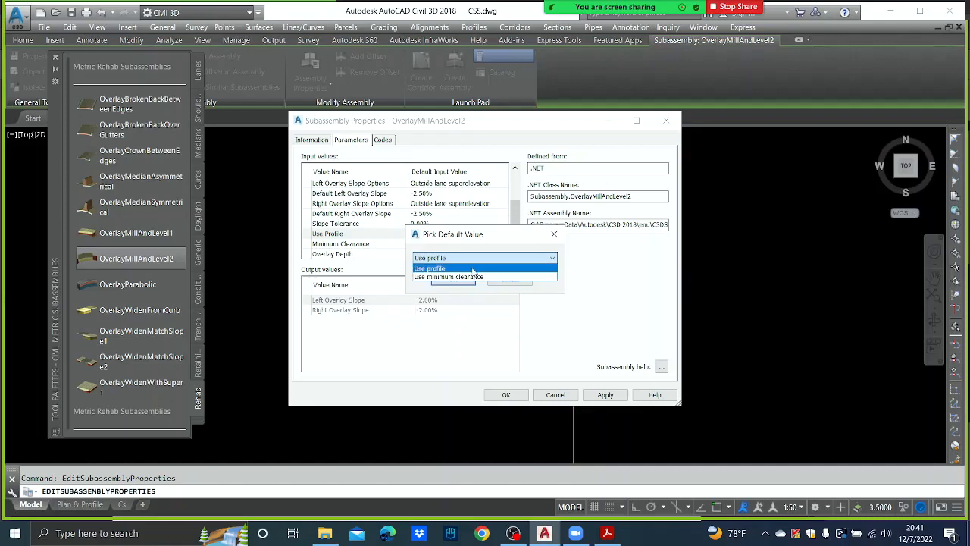
{"action": "left_click", "coordinate": [474, 270]}
{"action": "left_click", "coordinate": [454, 280]}
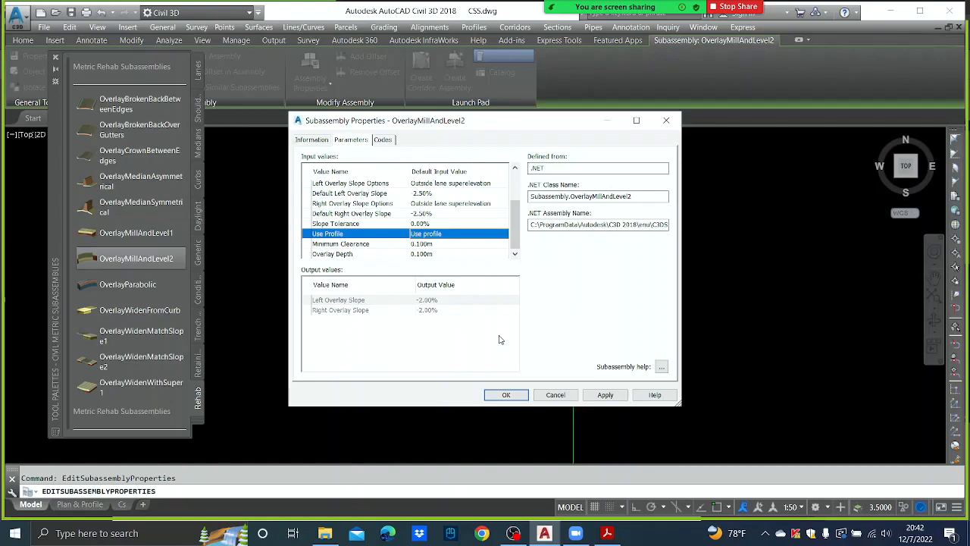
Set the minimum clearance to 0.2 m and apply the parameters to the OverlayMillAndLevel2 subassembly
{"action": "left_click", "coordinate": [448, 244]}
{"action": "type", "text": "0.2"}
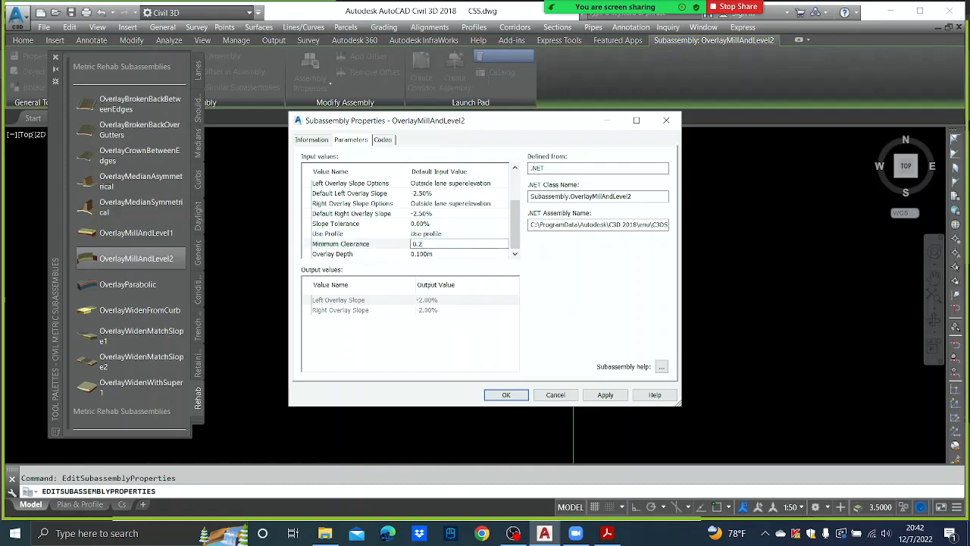
{"action": "left_click", "coordinate": [440, 258]}
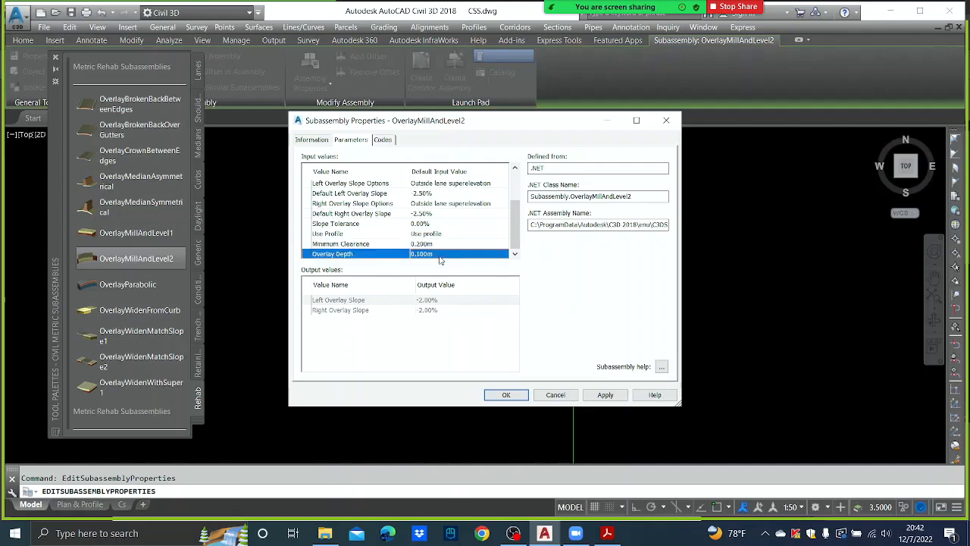
{"action": "left_click", "coordinate": [605, 395]}
{"action": "left_click", "coordinate": [507, 395]}
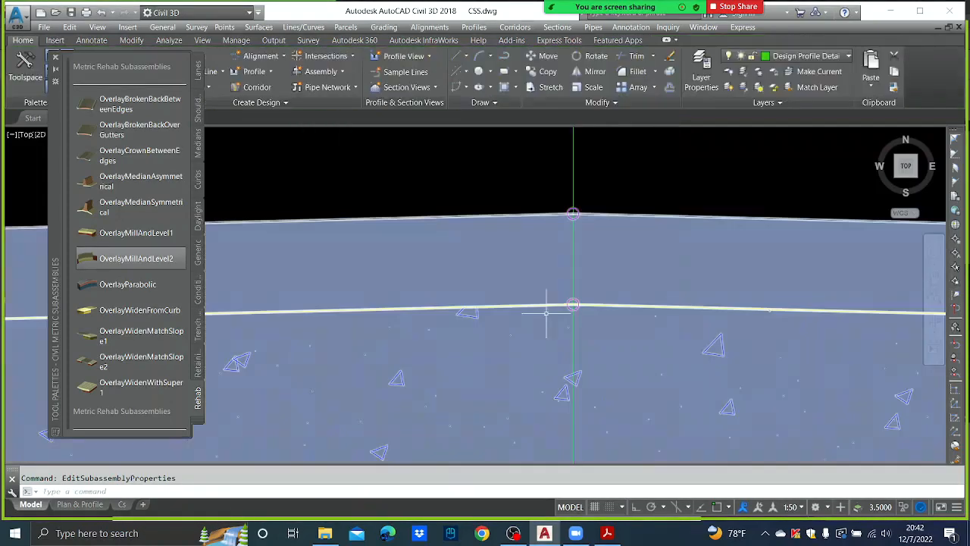
Examine the updated overlay cross section with its crossfall labels and its offset and level labels
{"action": "scroll", "coordinate": [607, 296], "scroll_direction": "up", "scroll_amount": 8}
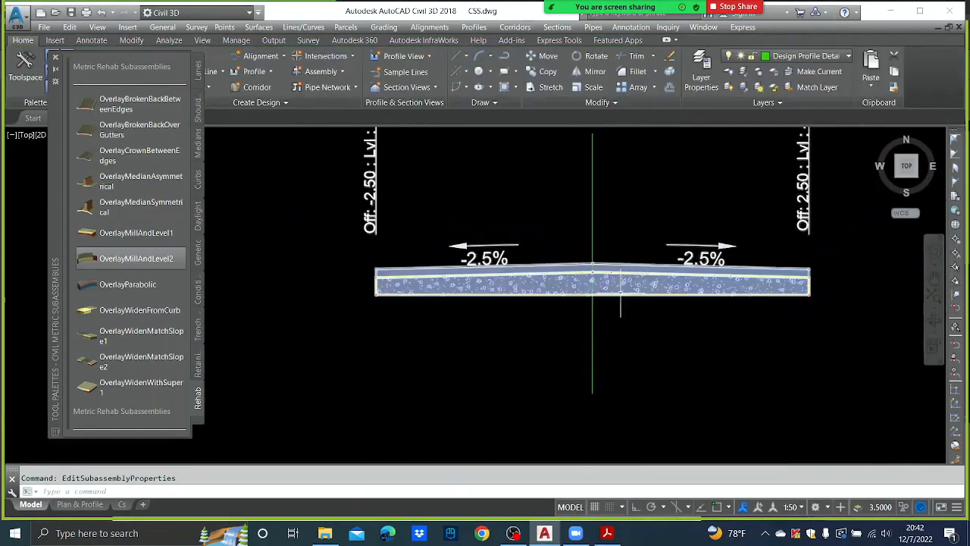
{"action": "middle_click_drag", "start_coordinate": [614, 301], "coordinate": [599, 340]}
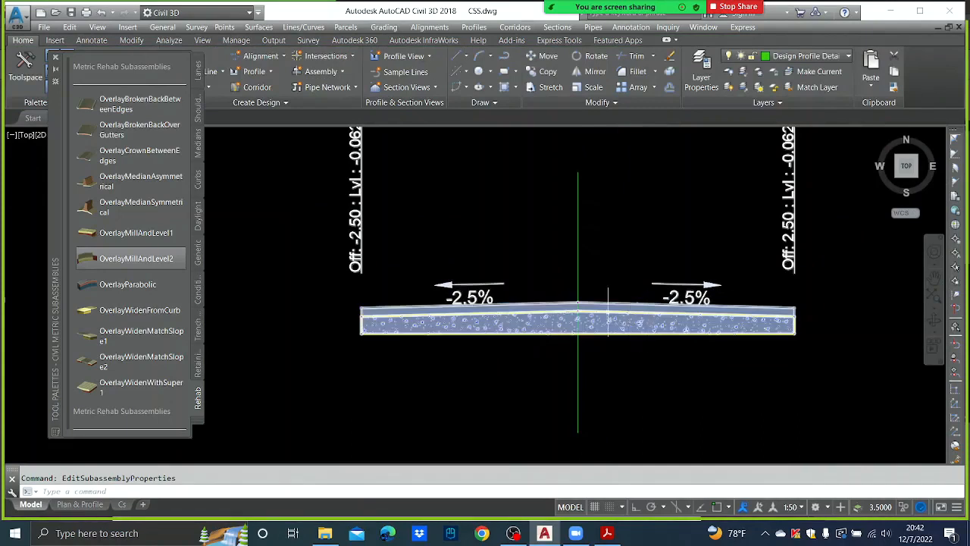
{"action": "scroll", "coordinate": [641, 296], "scroll_direction": "down", "scroll_amount": 2}
{"action": "middle_click_drag", "start_coordinate": [654, 295], "coordinate": [619, 304]}
{"action": "mouse_move", "coordinate": [620, 303]}
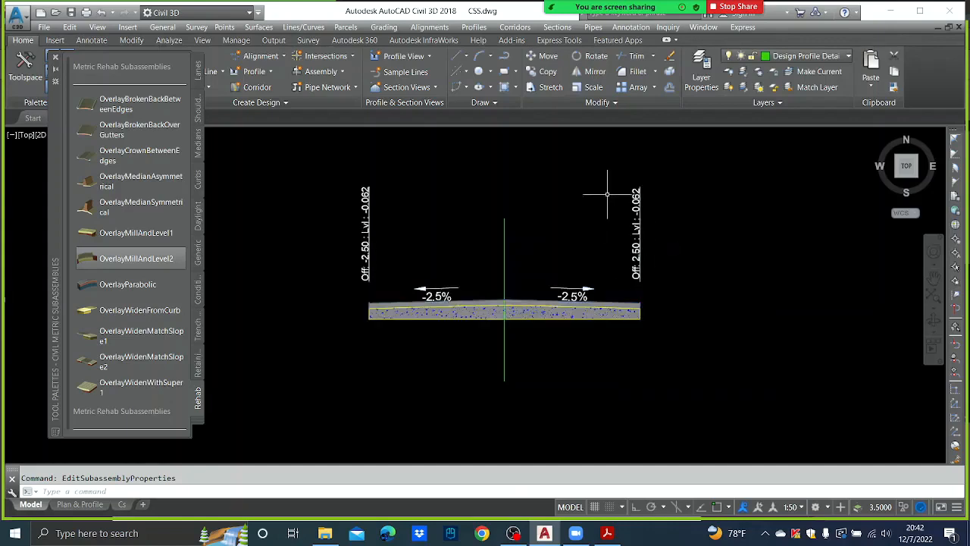
{"action": "scroll", "coordinate": [636, 296], "scroll_direction": "up", "scroll_amount": 4}
{"action": "scroll", "coordinate": [640, 294], "scroll_direction": "down", "scroll_amount": 4}
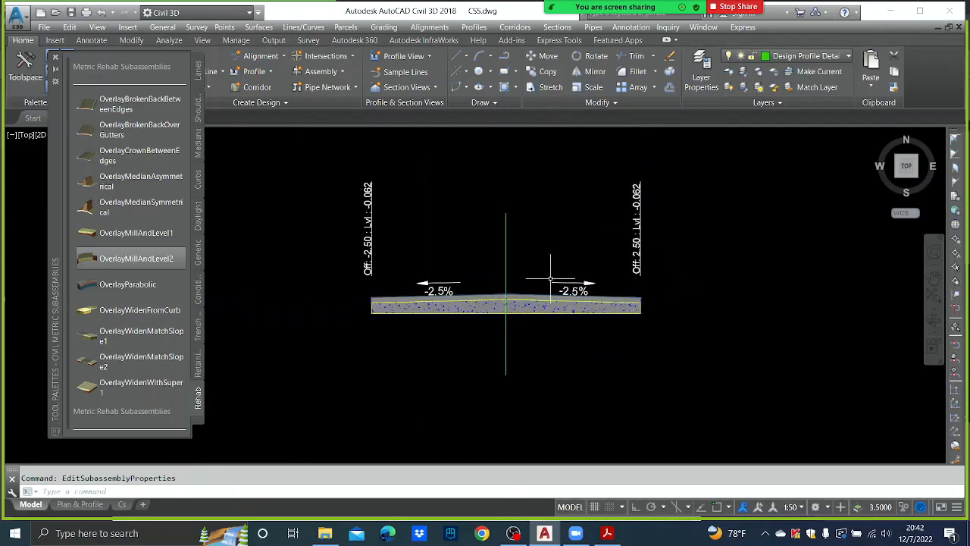
Attach a LaneOutsideSuperMultiLayer subassembly to the upper right edge of the overlay section
{"action": "mouse_move", "coordinate": [621, 3]}
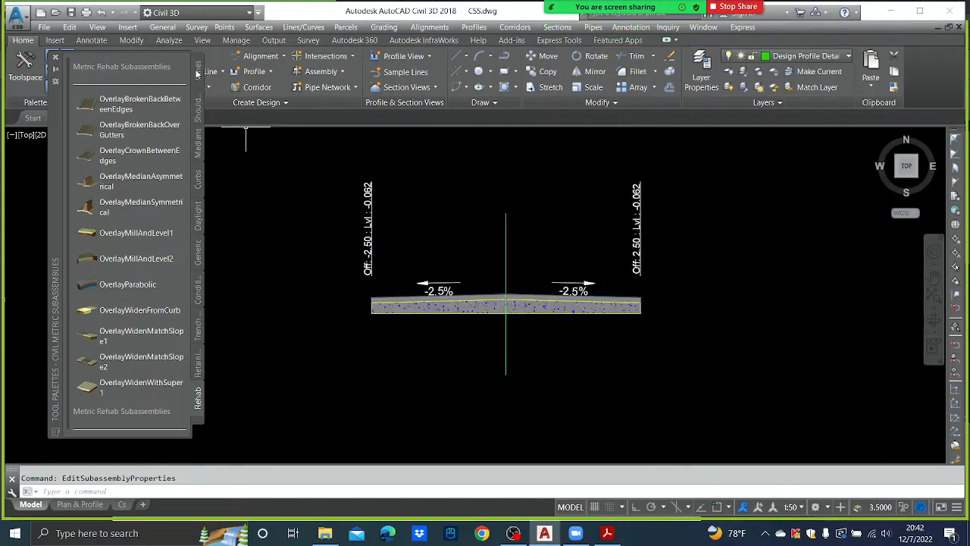
{"action": "left_click", "coordinate": [198, 71]}
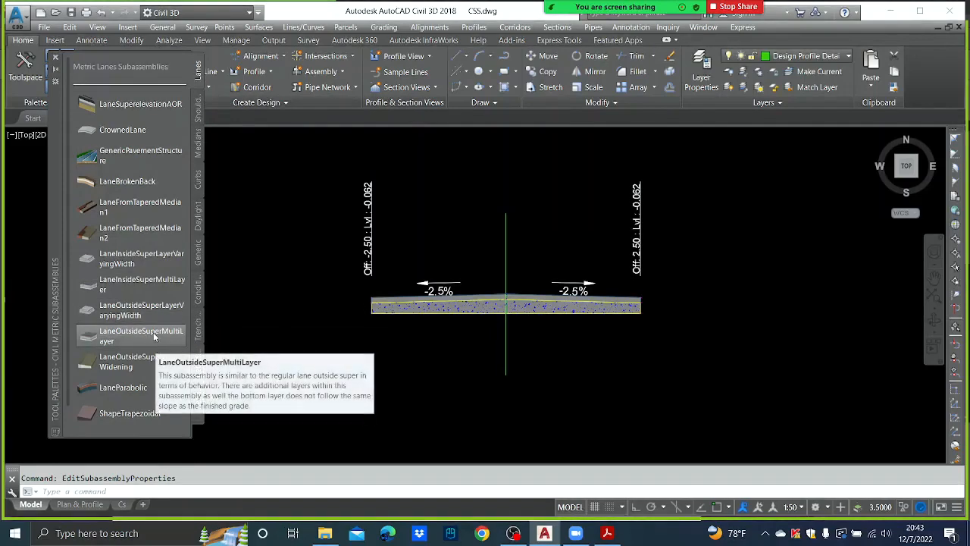
{"action": "left_click", "coordinate": [154, 336]}
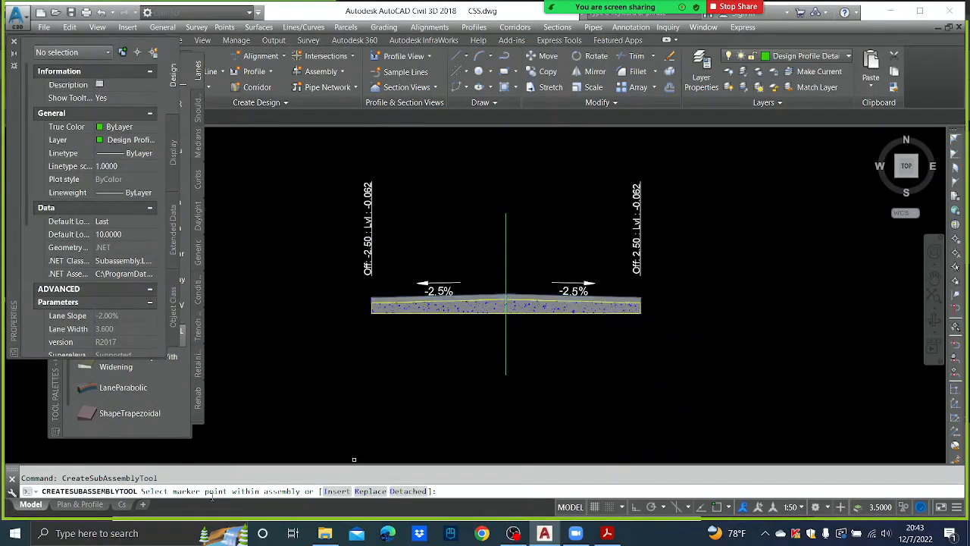
{"action": "scroll", "coordinate": [641, 301], "scroll_direction": "up", "scroll_amount": 7}
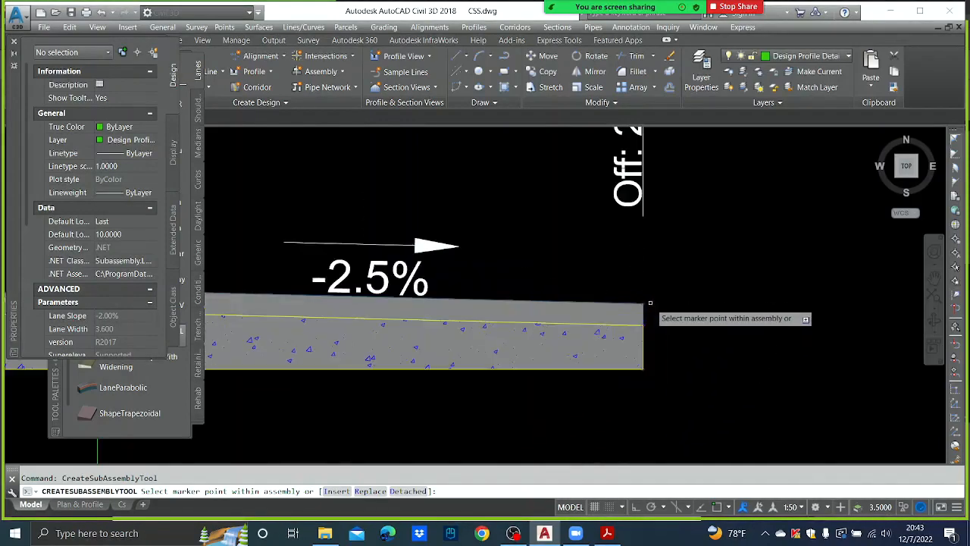
{"action": "scroll", "coordinate": [622, 305], "scroll_direction": "down", "scroll_amount": 3}
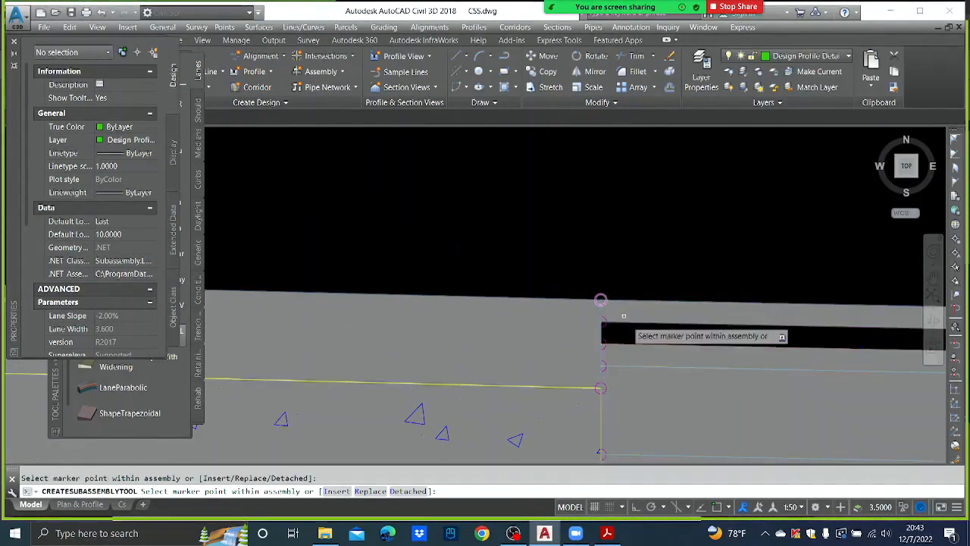
{"action": "scroll", "coordinate": [627, 317], "scroll_direction": "down", "scroll_amount": 8}
{"action": "key", "text": "Escape"}
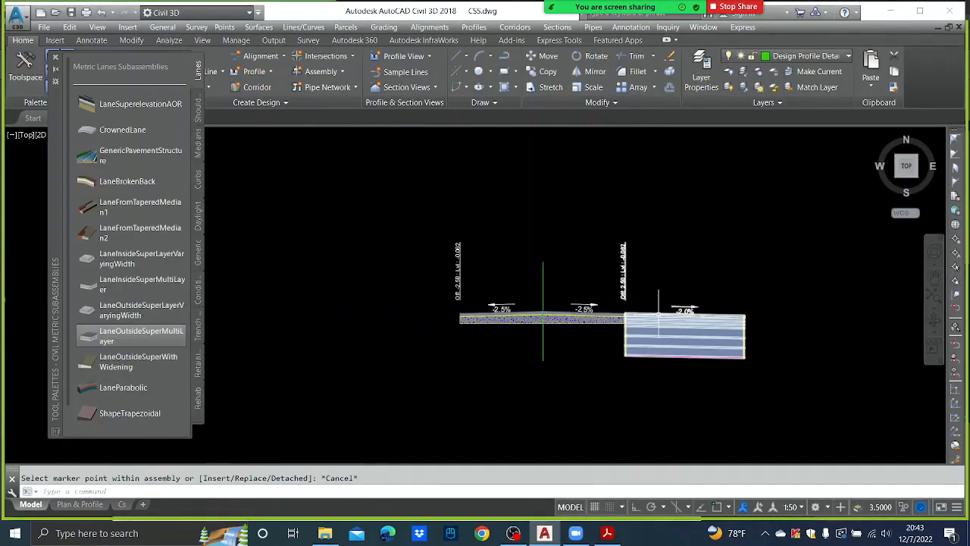
Rename the new lane subassembly as LaneOutsideSuperMultiLayer-R in its subassembly properties
{"action": "left_click", "coordinate": [659, 314]}
{"action": "right_click", "coordinate": [659, 314]}
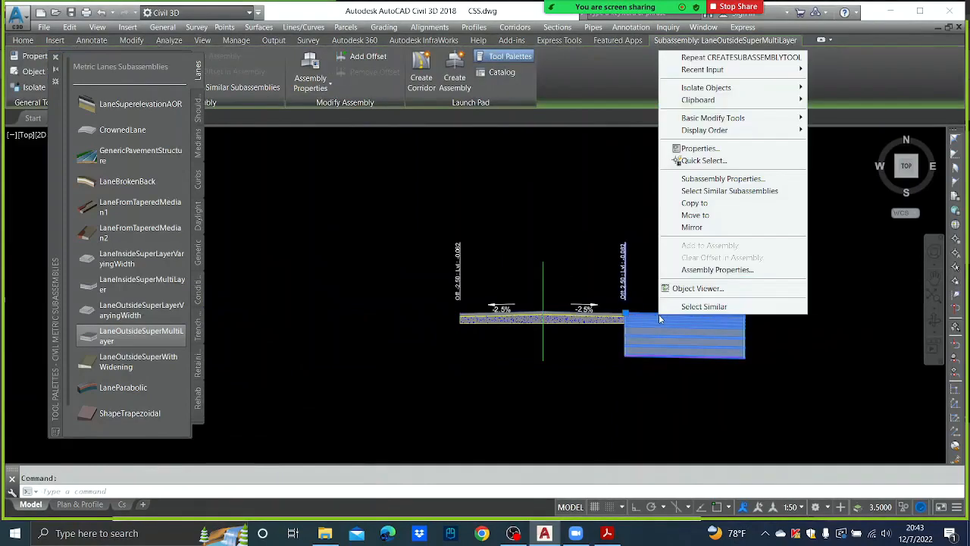
{"action": "left_click", "coordinate": [724, 182]}
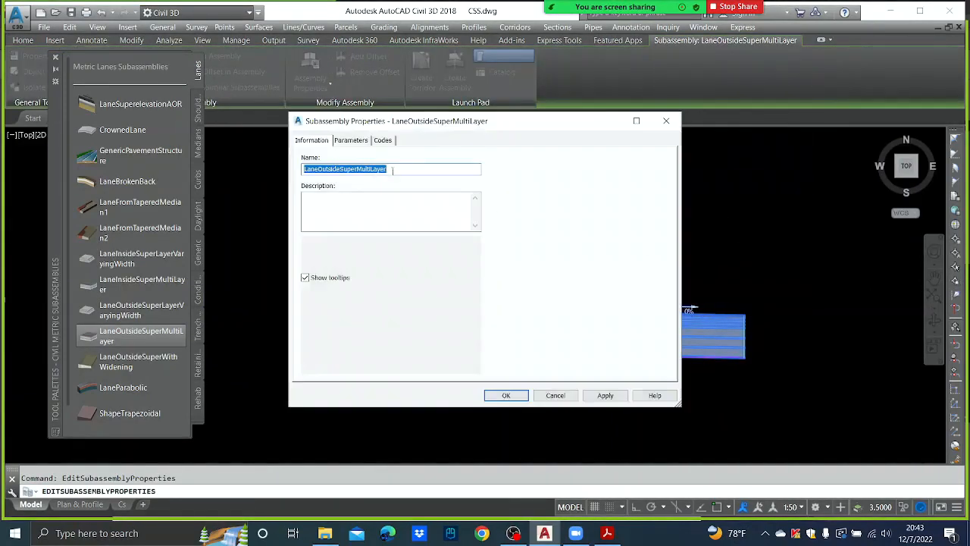
{"action": "left_click", "coordinate": [394, 169]}
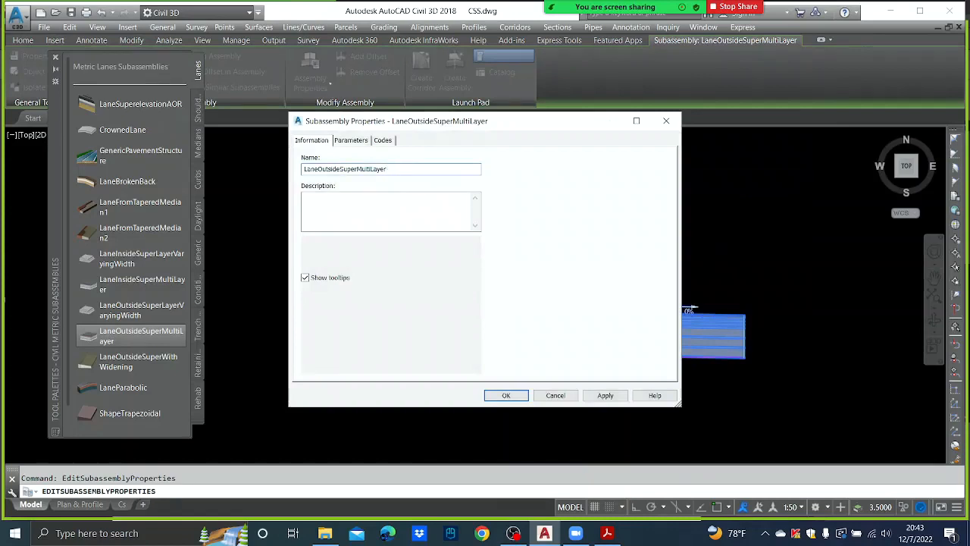
Change the lane subassembly's Insertion Point parameter to Edge of Travel Way
{"action": "left_click", "coordinate": [340, 140]}
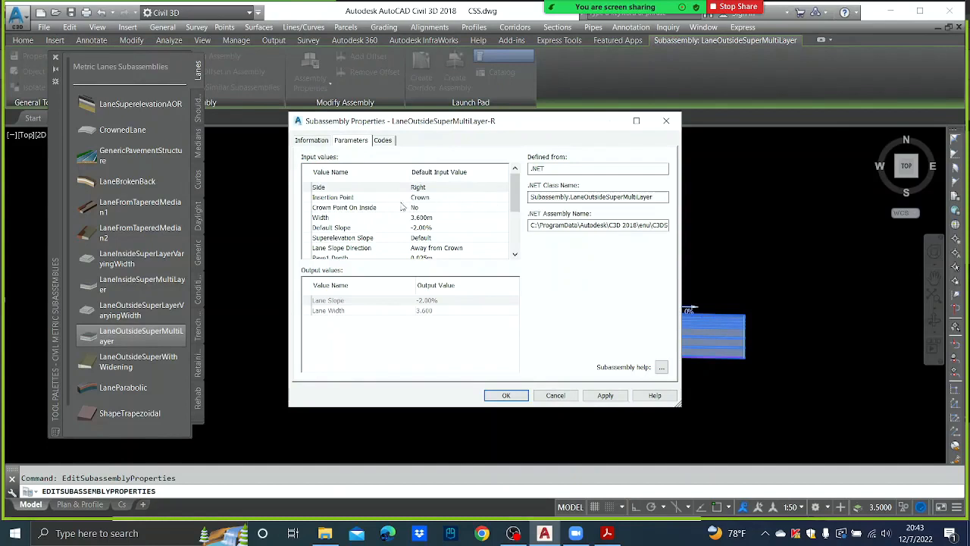
{"action": "double_click", "coordinate": [488, 198]}
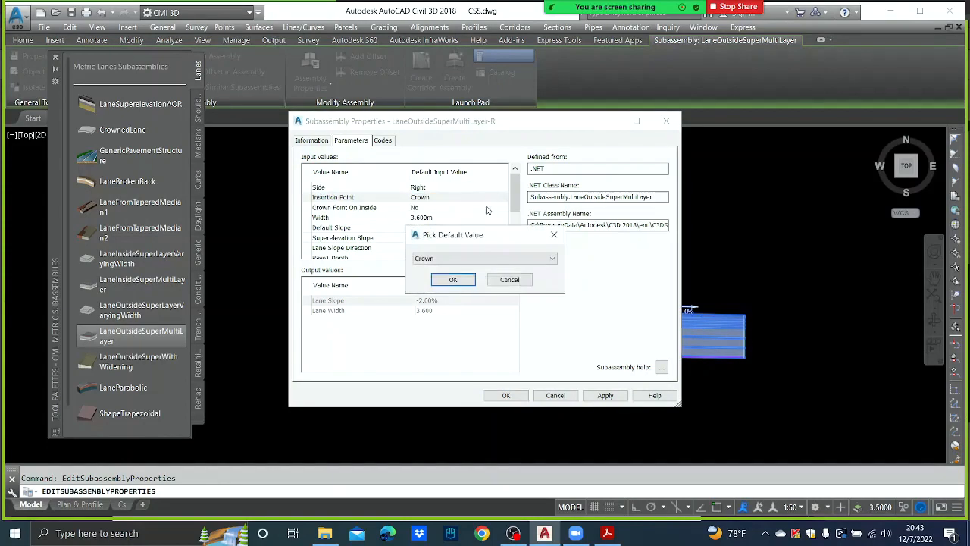
{"action": "left_click", "coordinate": [467, 259]}
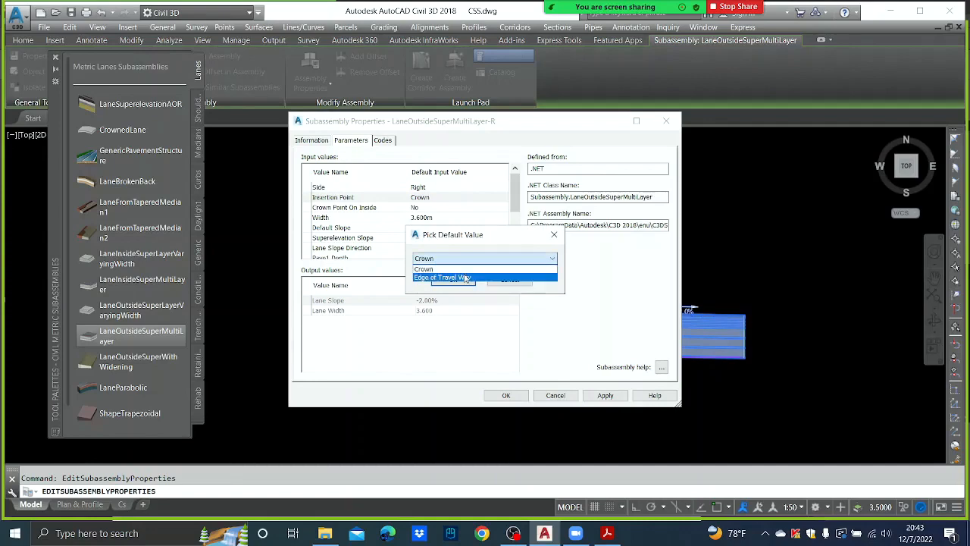
{"action": "left_click", "coordinate": [470, 277]}
{"action": "left_click", "coordinate": [455, 279]}
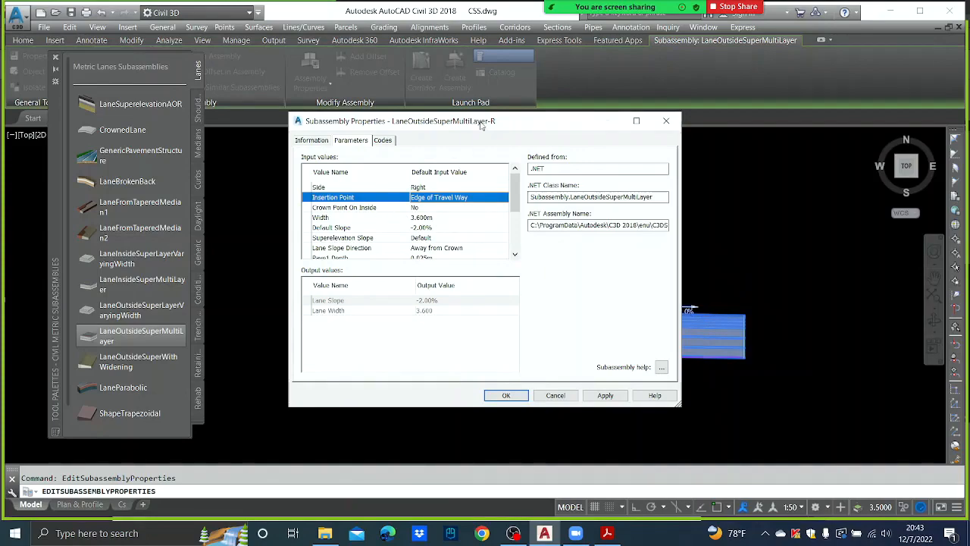
{"action": "mouse_move", "coordinate": [481, 126]}
{"action": "left_mouse_down"}
{"action": "mouse_move", "coordinate": [425, 141]}
{"action": "mouse_move", "coordinate": [405, 363]}
{"action": "mouse_move", "coordinate": [412, 331]}
{"action": "left_mouse_up"}
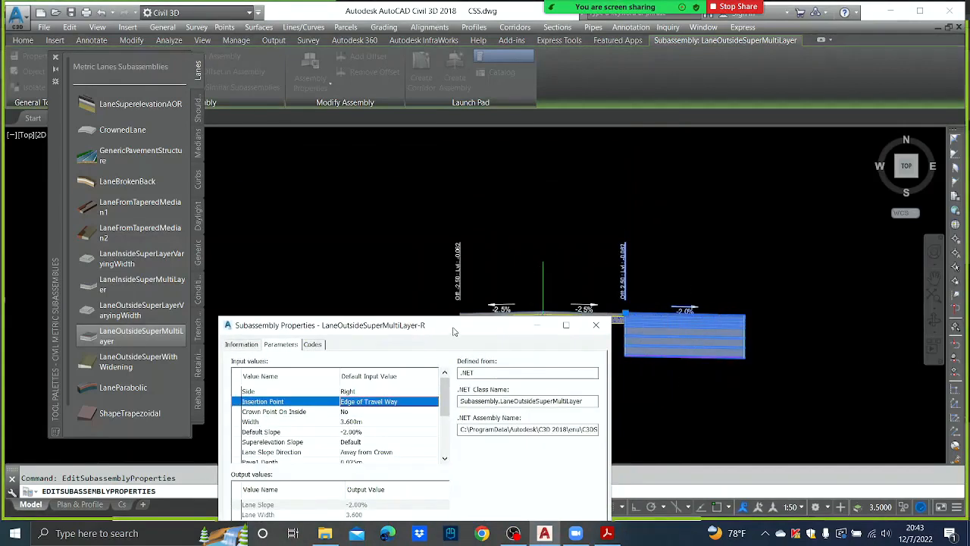
{"action": "left_click_drag", "start_coordinate": [454, 331], "coordinate": [391, 222]}
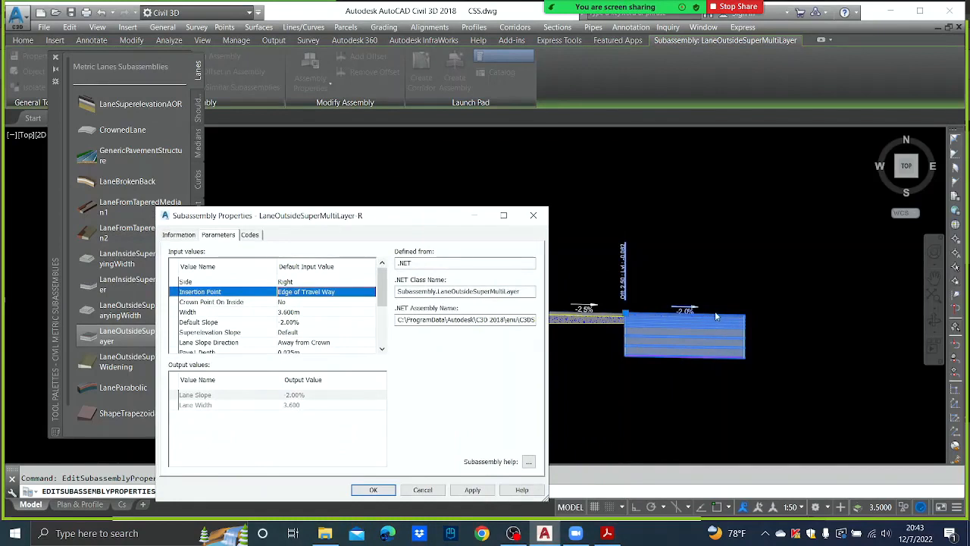
Set the right lane's width to 1.0 m and its default slope to -2.5%
{"action": "left_click", "coordinate": [310, 315]}
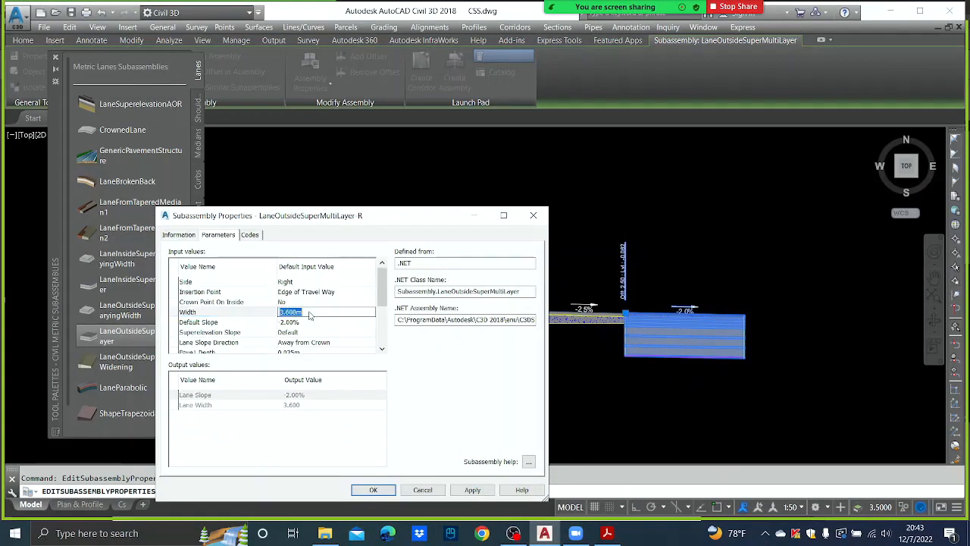
{"action": "type", "text": "1.0"}
{"action": "left_click", "coordinate": [296, 321]}
{"action": "key", "text": "BackSpace"}
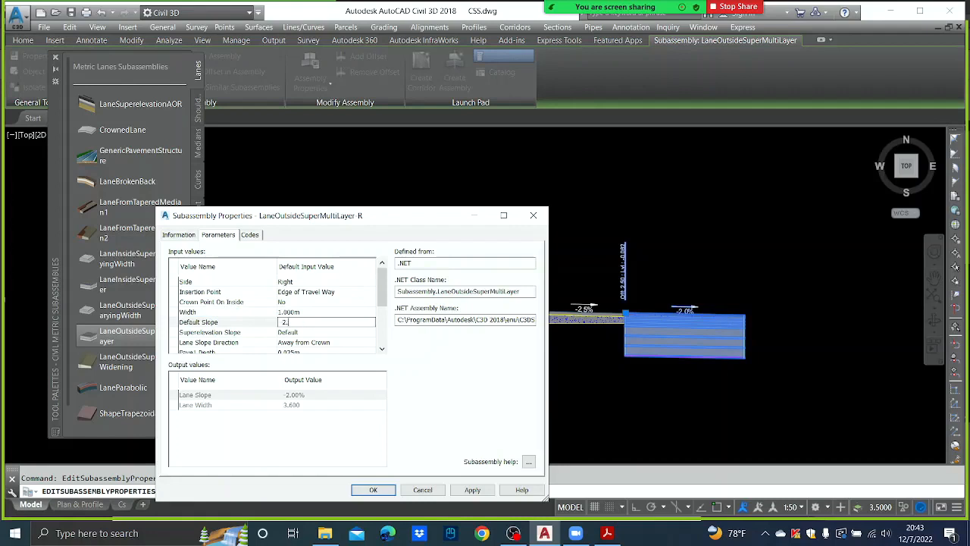
{"action": "type", "text": "2.5"}
Set the right lane's Superelevation Slope parameter to Right Outside Lane
{"action": "left_click", "coordinate": [308, 332]}
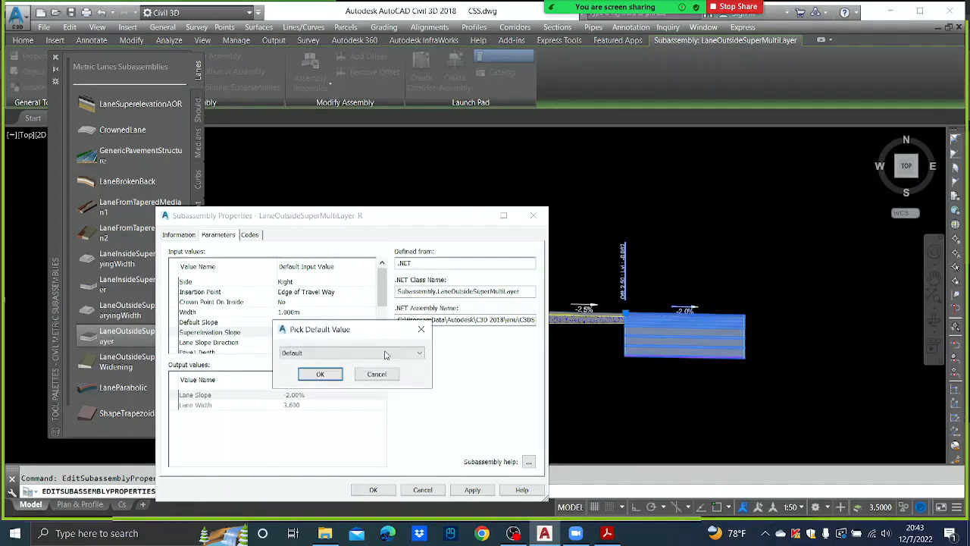
{"action": "left_click", "coordinate": [387, 354]}
{"action": "left_click", "coordinate": [363, 380]}
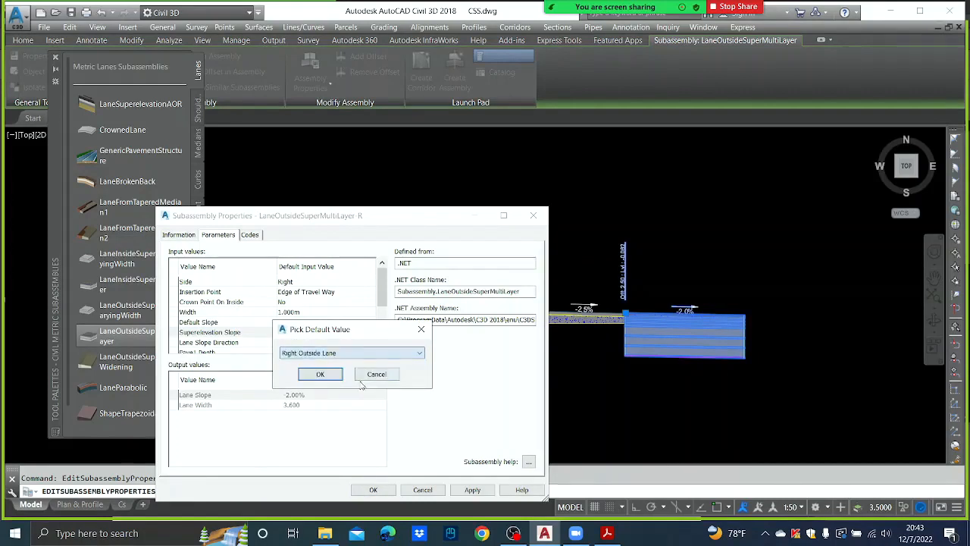
{"action": "left_click", "coordinate": [319, 373]}
Set the right lane's Pave1 depth to 0.040 m, Pave2 depth to 0.060 m and Pave3 depth to 0
{"action": "left_click_drag", "start_coordinate": [382, 298], "coordinate": [382, 324]}
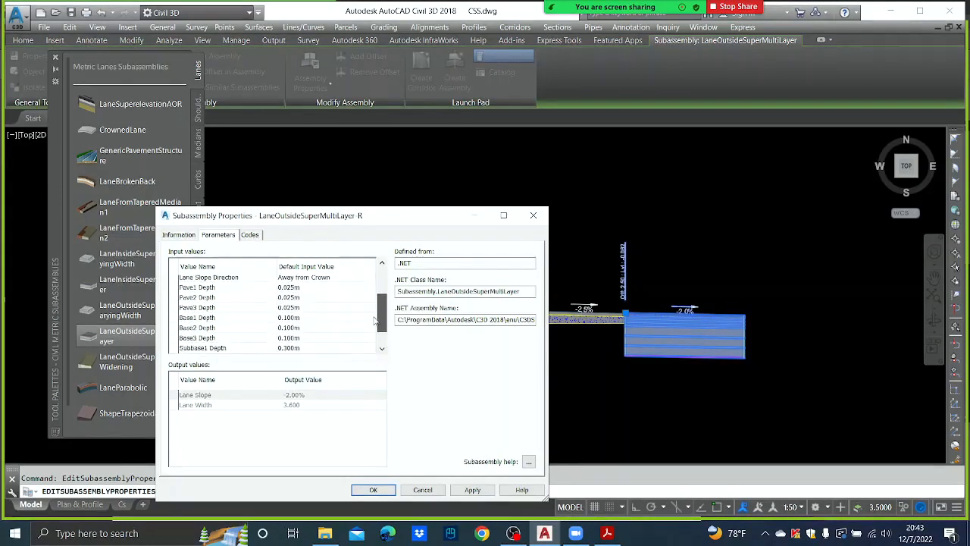
{"action": "left_click", "coordinate": [371, 317]}
{"action": "scroll", "coordinate": [382, 323], "scroll_direction": "up", "scroll_amount": 2}
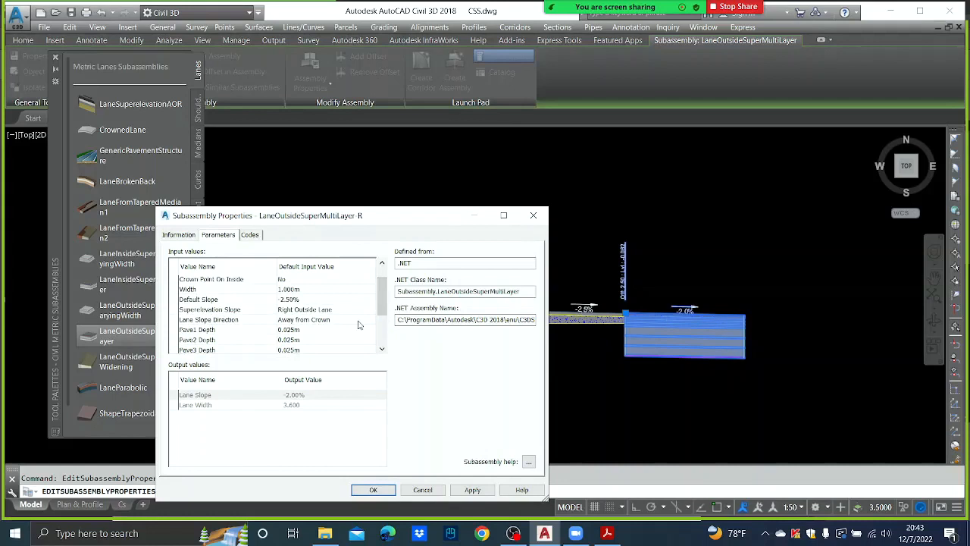
{"action": "double_click", "coordinate": [321, 334]}
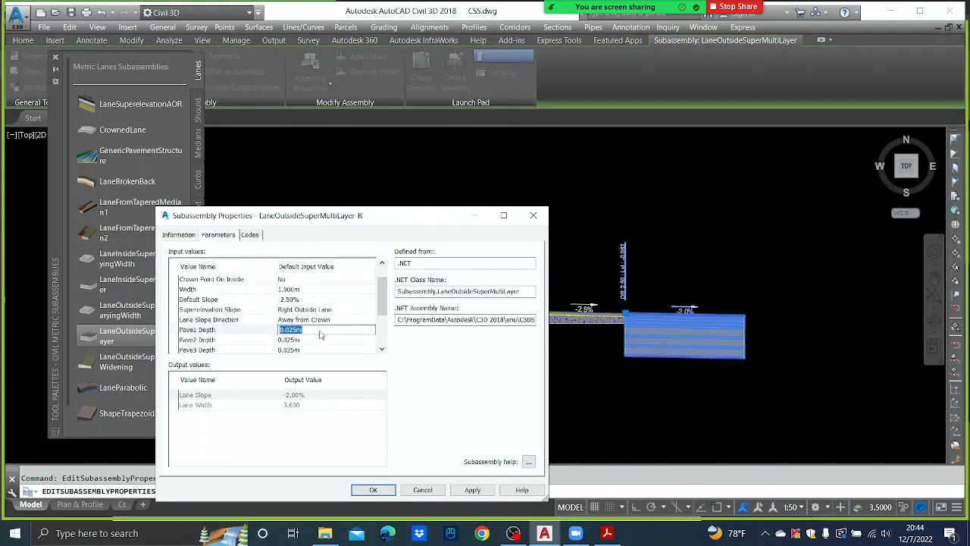
{"action": "type", "text": "0."}
{"action": "left_click", "coordinate": [321, 340]}
{"action": "type", "text": "0."}
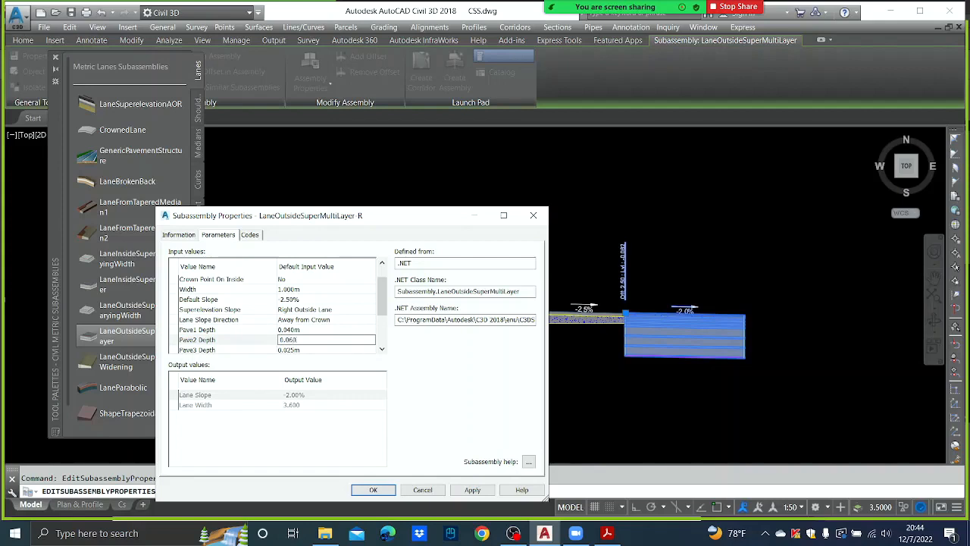
{"action": "scroll", "coordinate": [304, 301], "scroll_direction": "down", "scroll_amount": 2}
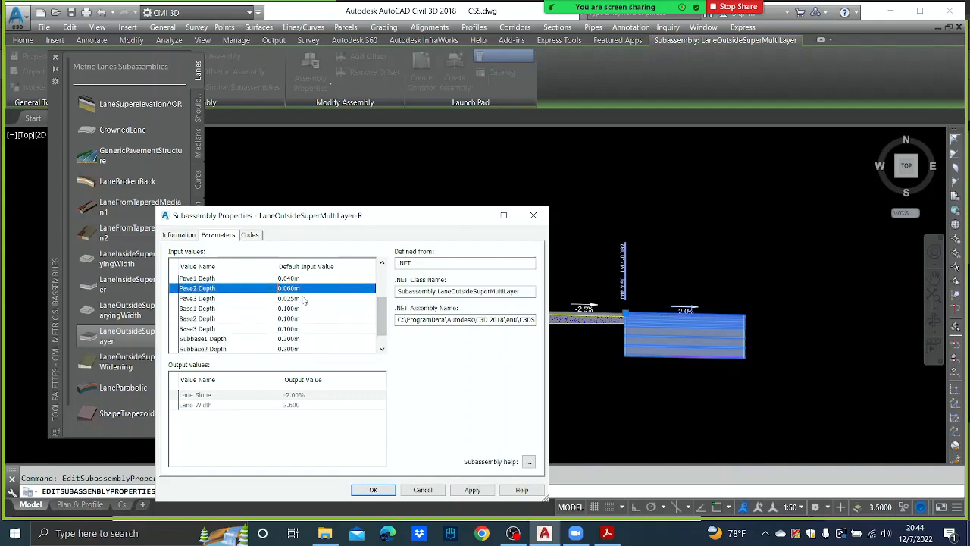
{"action": "left_click", "coordinate": [304, 299]}
{"action": "type", "text": "0"}
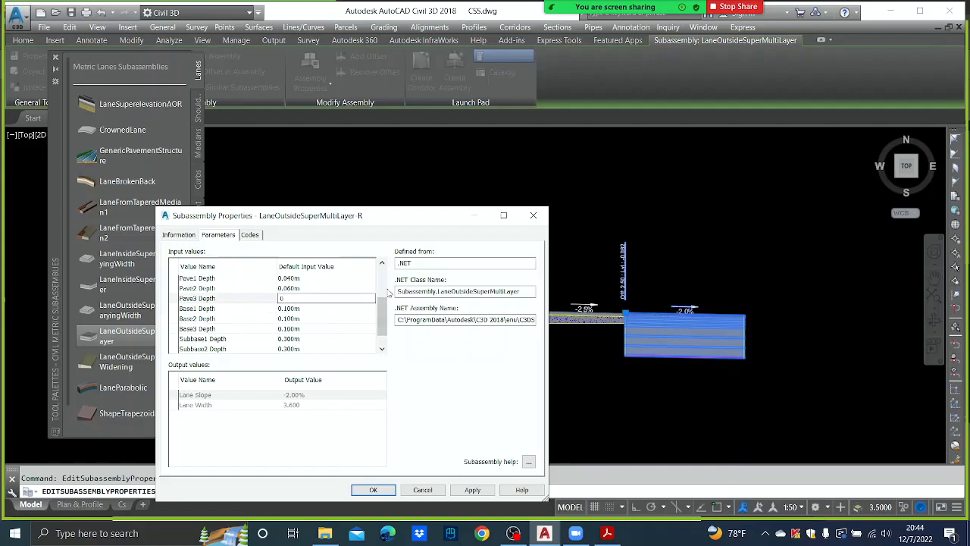
{"action": "key", "text": "Return"}
Set the right lane's Base1 depth to 0.2 m and its Base2 and Base3 depths to 0
{"action": "left_click", "coordinate": [327, 310]}
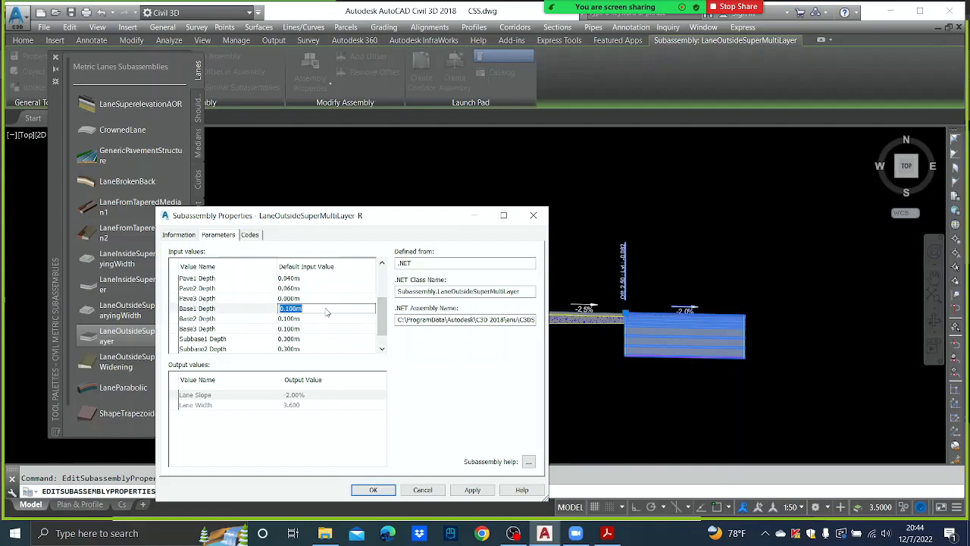
{"action": "type", "text": "0.2"}
{"action": "key", "text": "Return"}
{"action": "left_click", "coordinate": [314, 320]}
{"action": "type", "text": "0"}
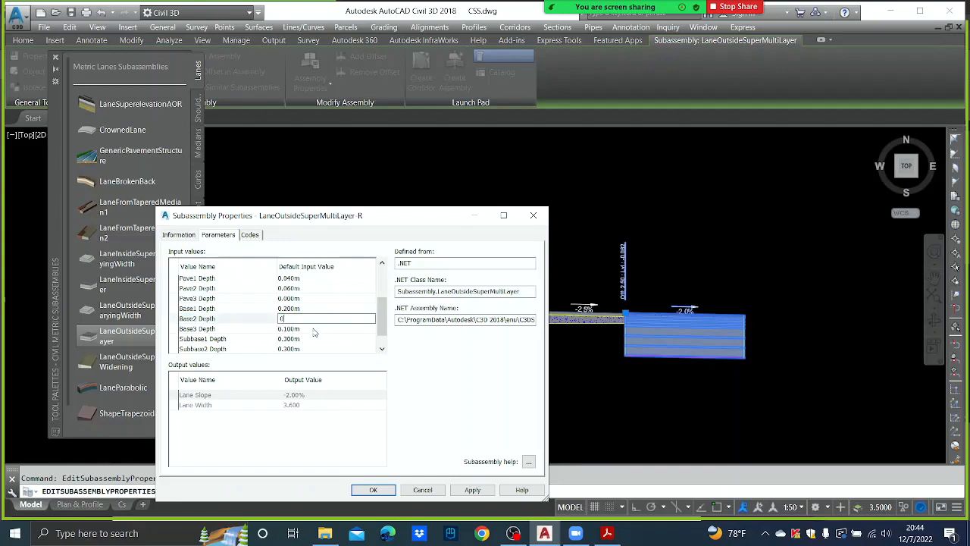
{"action": "key", "text": "Return"}
{"action": "left_click", "coordinate": [317, 329]}
{"action": "type", "text": "0"}
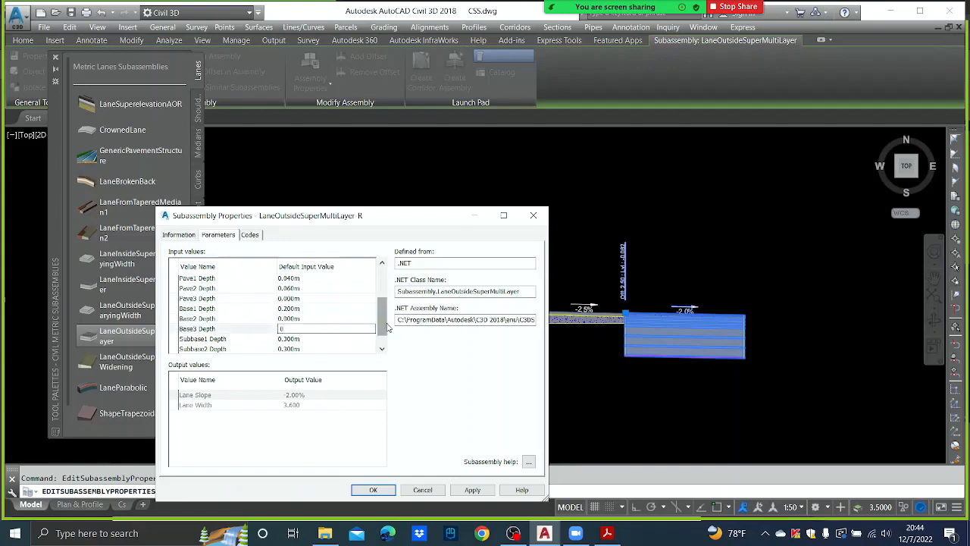
Set the Subbase2, Subbase3 Inner and Subbase3 Outer depths to 0 and apply the parameters to the right lane
{"action": "scroll", "coordinate": [382, 330], "scroll_direction": "down", "scroll_amount": 1}
{"action": "left_click", "coordinate": [317, 331]}
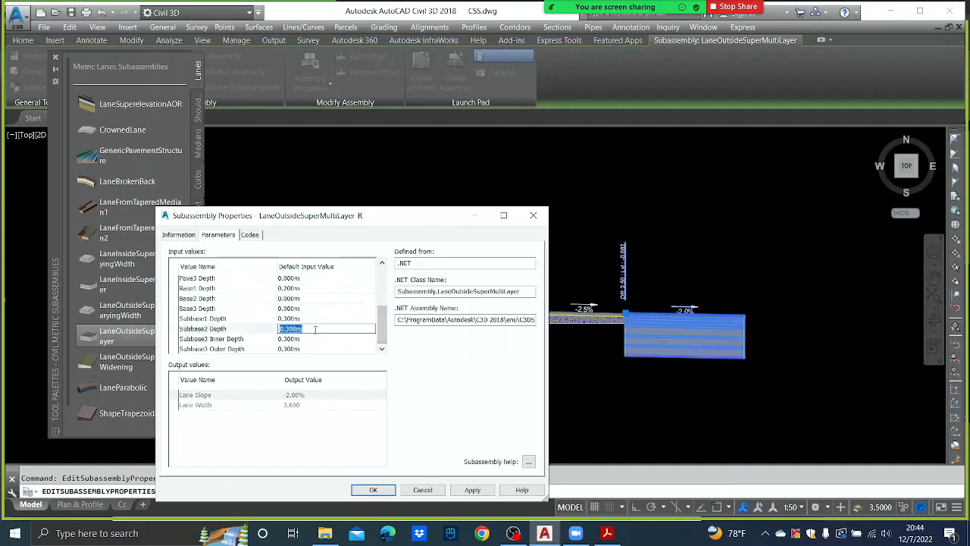
{"action": "type", "text": "0"}
{"action": "key", "text": "Return"}
{"action": "left_click", "coordinate": [316, 339]}
{"action": "type", "text": "0"}
{"action": "key", "text": "Return"}
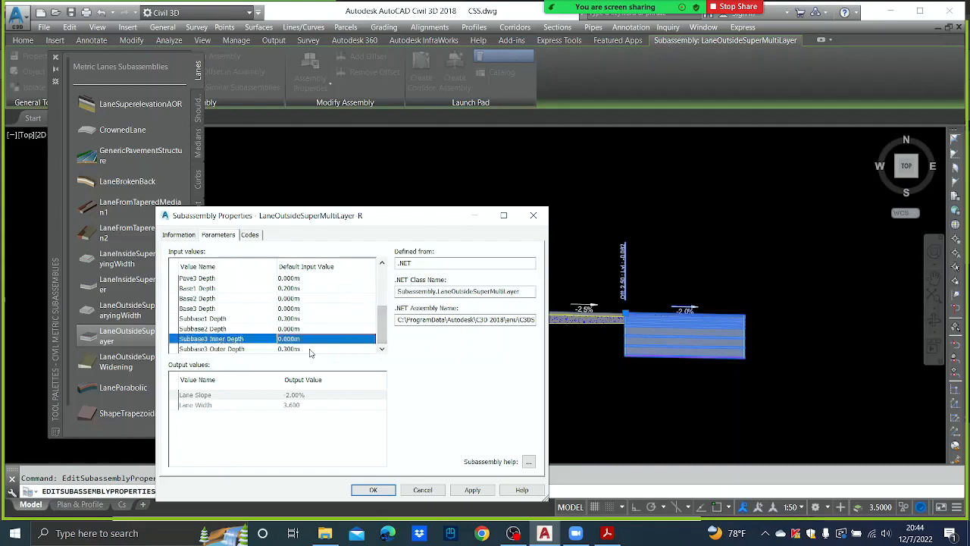
{"action": "left_click", "coordinate": [313, 349]}
{"action": "type", "text": "0"}
{"action": "left_click", "coordinate": [469, 490]}
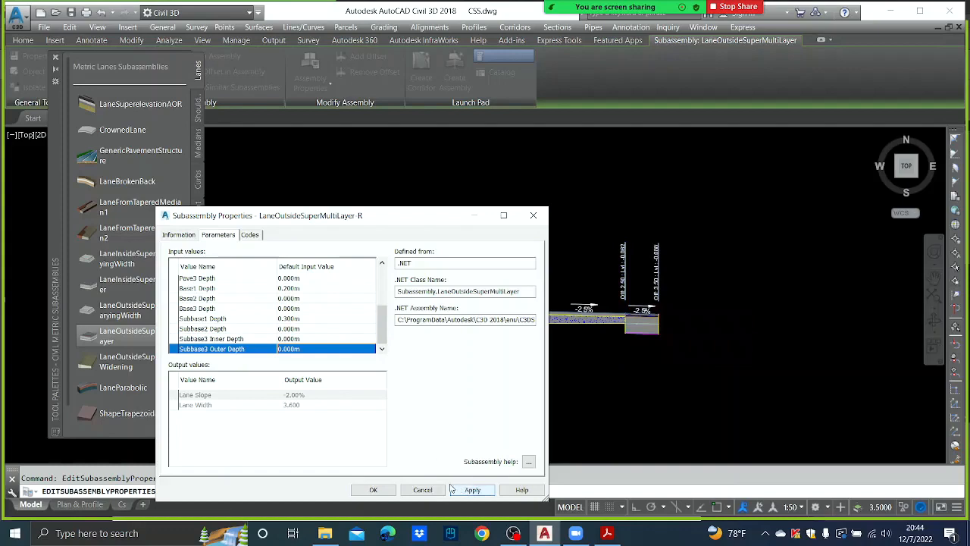
Cancel the subassembly properties of the right-hand outside lane and clear the selection
{"action": "left_click", "coordinate": [426, 490]}
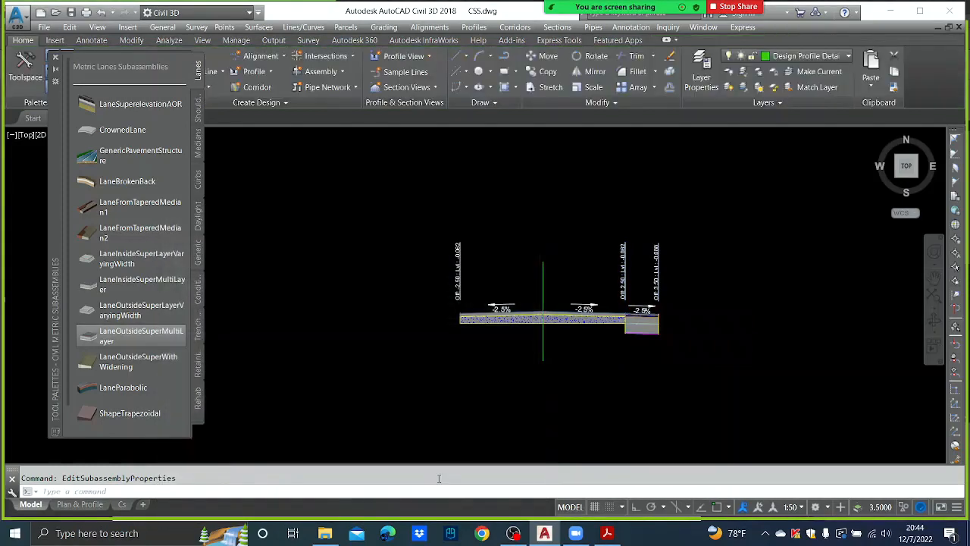
{"action": "key", "text": "Escape"}
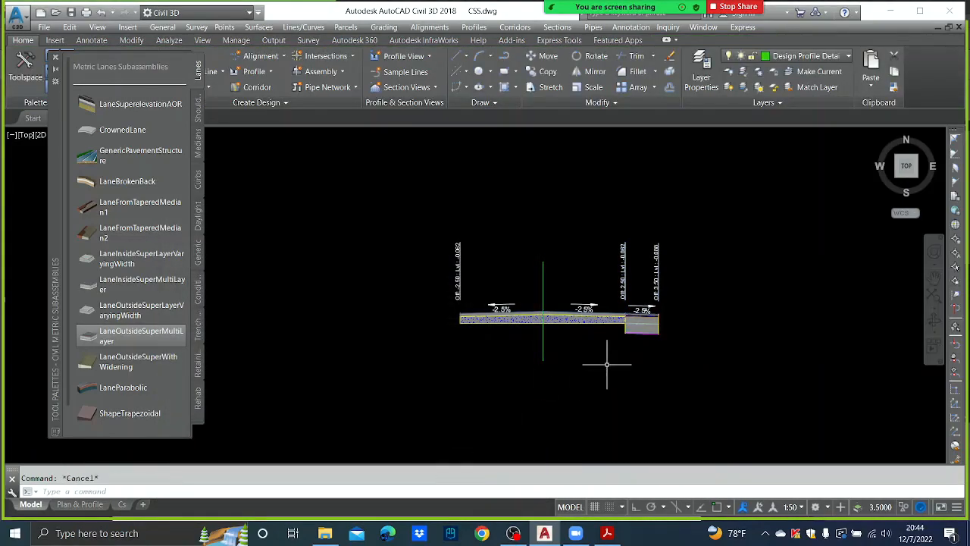
{"action": "scroll", "coordinate": [624, 314], "scroll_direction": "up", "scroll_amount": 6}
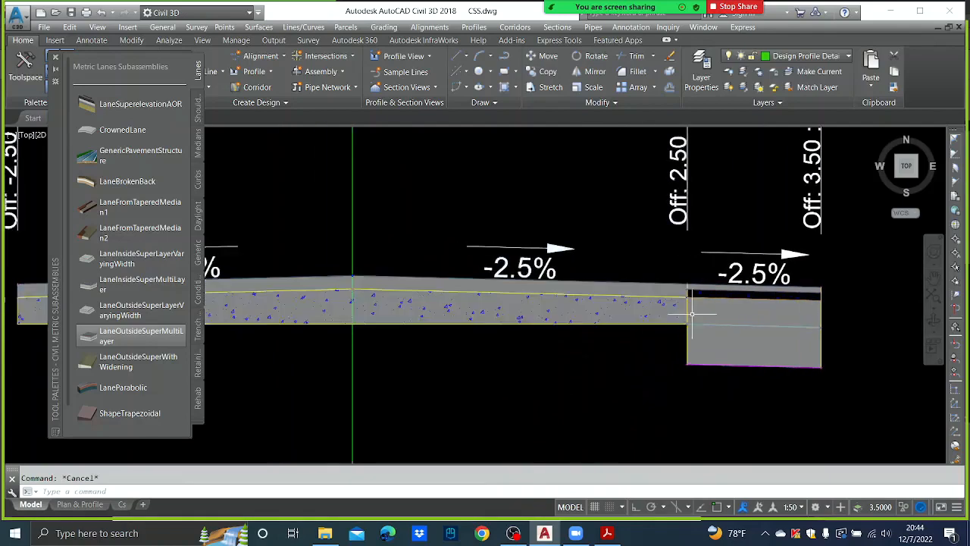
{"action": "scroll", "coordinate": [690, 313], "scroll_direction": "down", "scroll_amount": 2}
Look through the marker, display and summary settings of the CSS assembly's style, then close it unchanged
{"action": "left_click", "coordinate": [479, 210]}
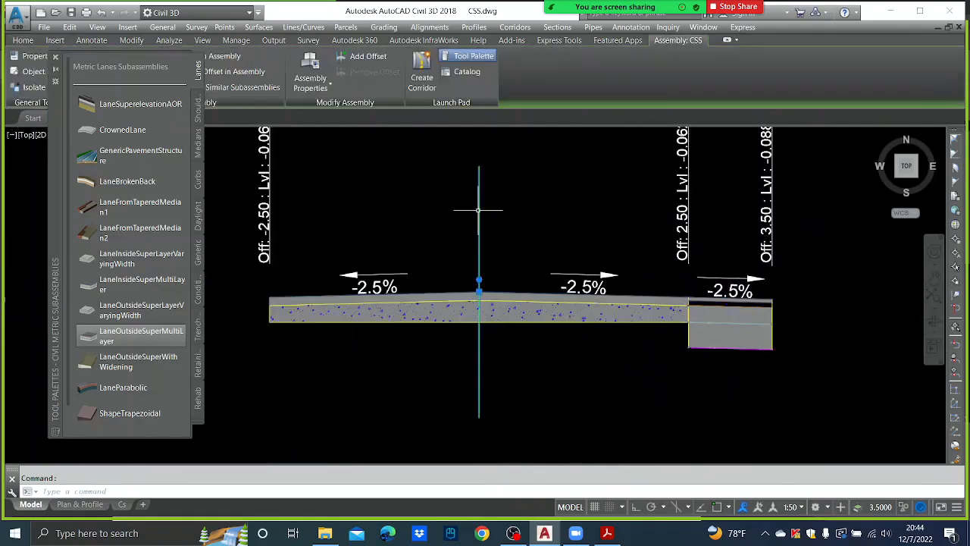
{"action": "right_click", "coordinate": [478, 210]}
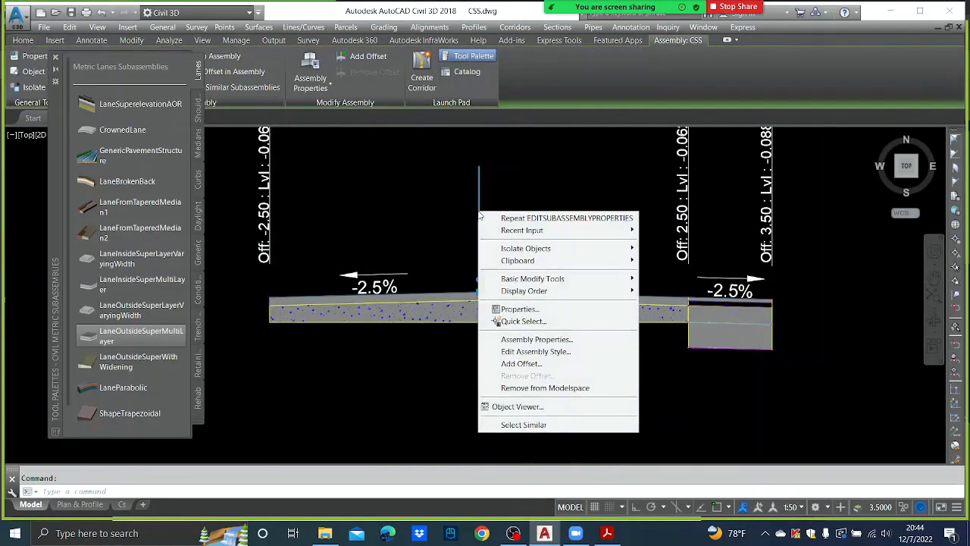
{"action": "left_click", "coordinate": [546, 351]}
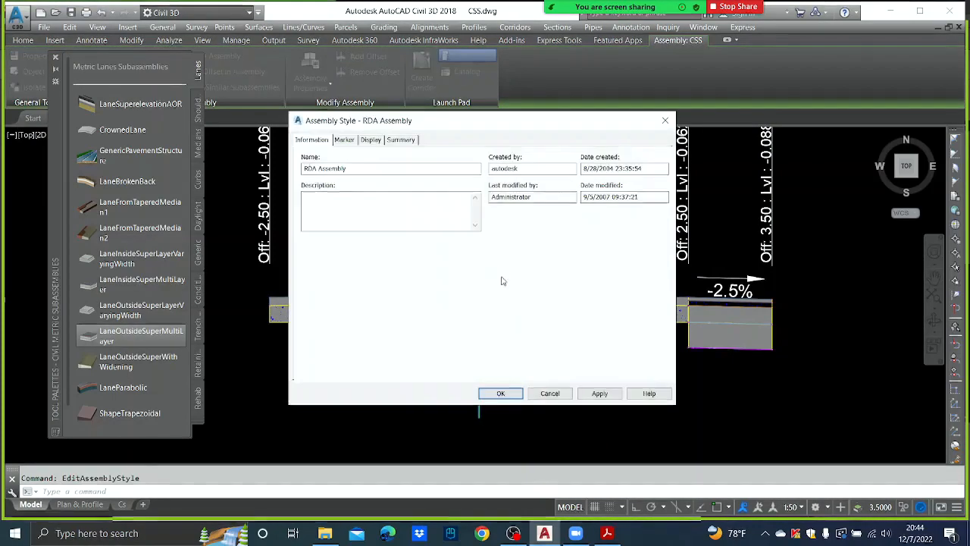
{"action": "left_click", "coordinate": [346, 140]}
{"action": "left_click", "coordinate": [368, 143]}
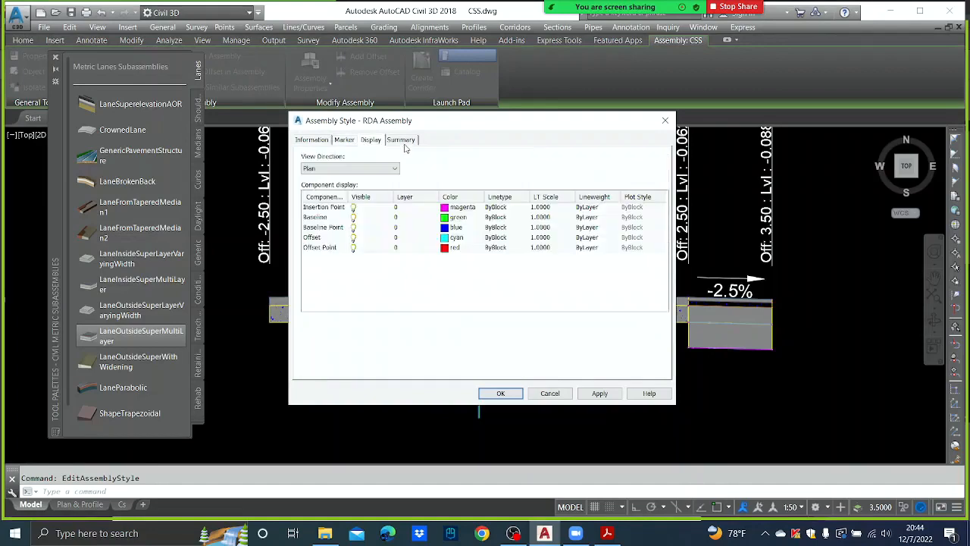
{"action": "left_click", "coordinate": [404, 143]}
{"action": "left_click", "coordinate": [664, 121]}
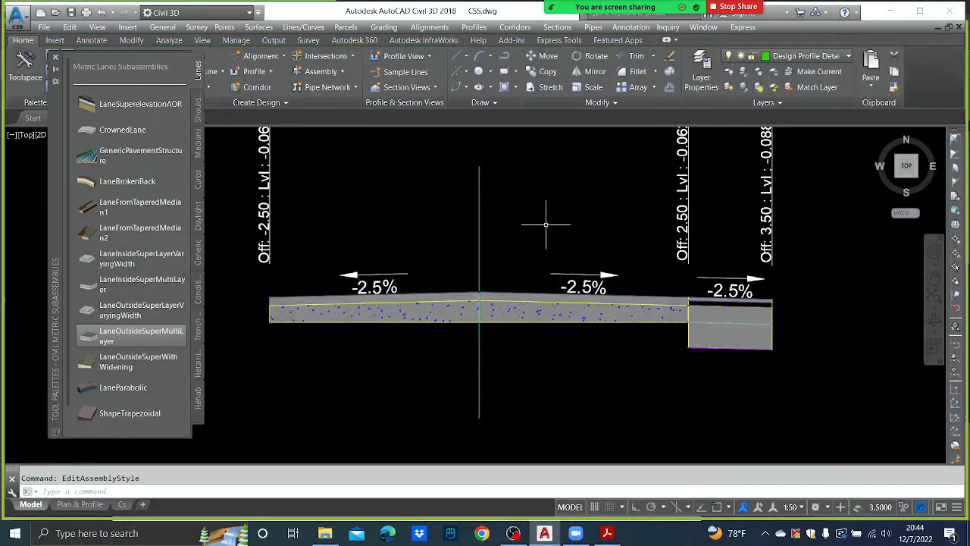
Open the codes of the RDA FINISHED-A9 code set style from the CSS assembly's properties for editing
{"action": "left_click", "coordinate": [478, 212]}
{"action": "right_click", "coordinate": [472, 209]}
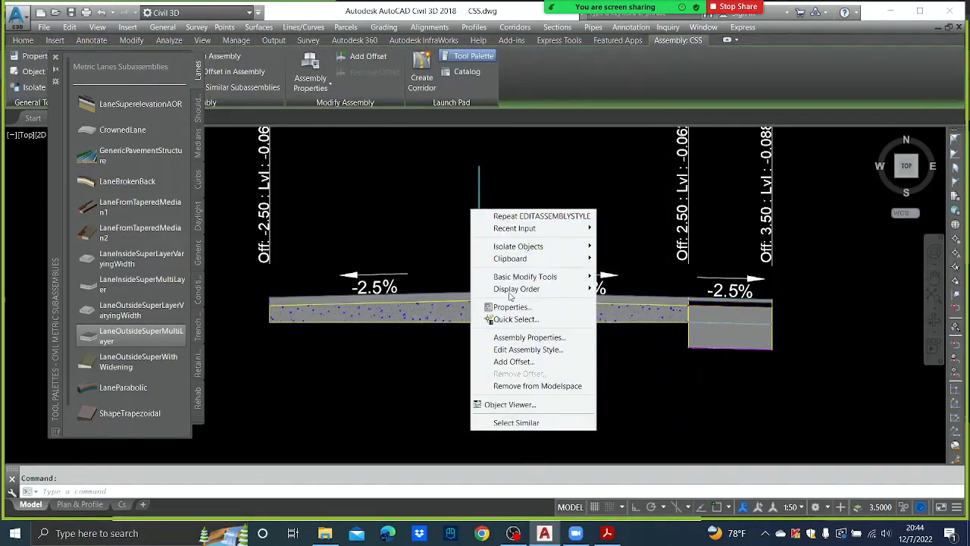
{"action": "left_click", "coordinate": [512, 336]}
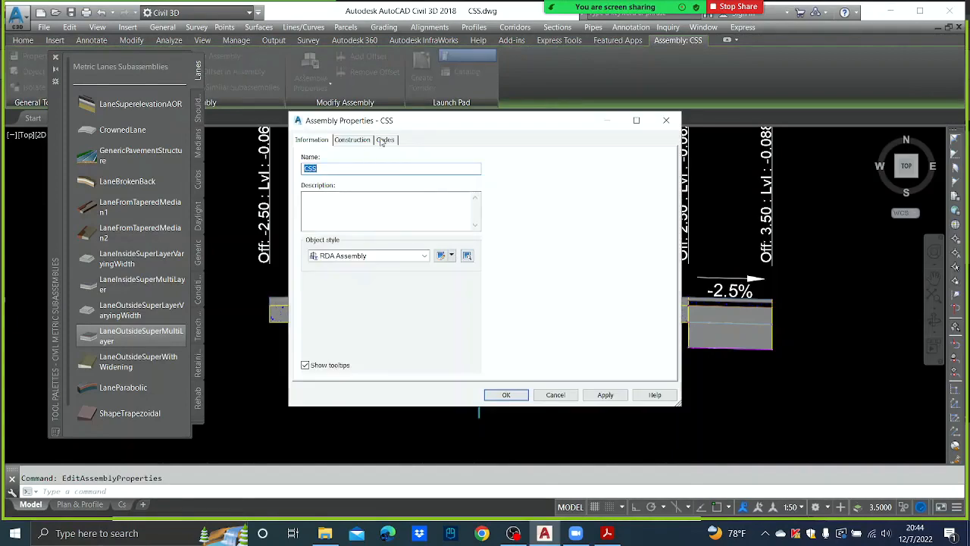
{"action": "left_click", "coordinate": [384, 140]}
{"action": "left_click", "coordinate": [430, 169]}
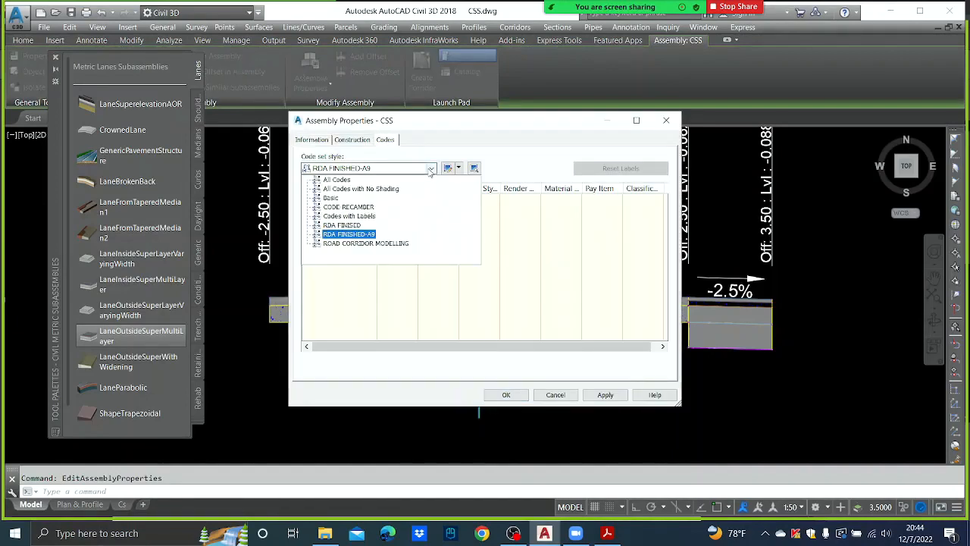
{"action": "left_click", "coordinate": [357, 234]}
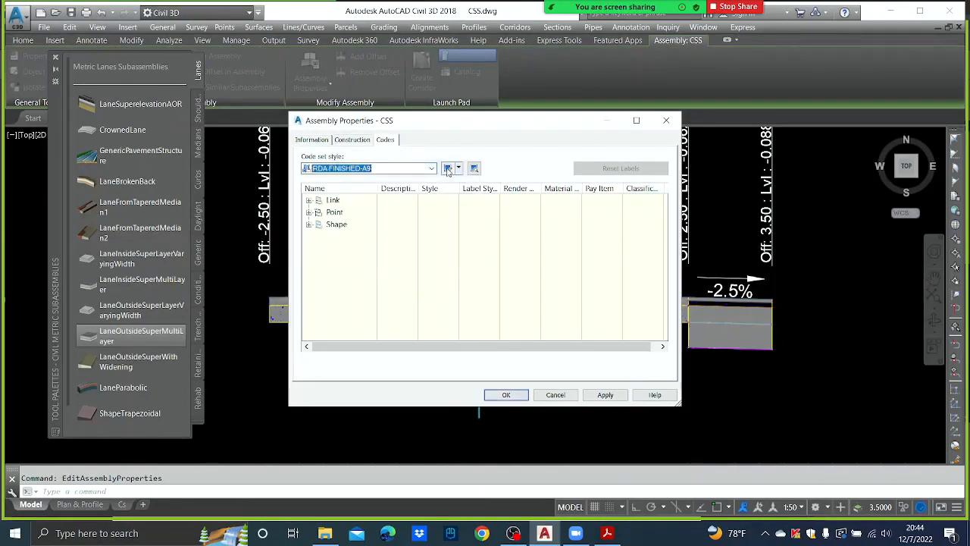
{"action": "left_click", "coordinate": [448, 168]}
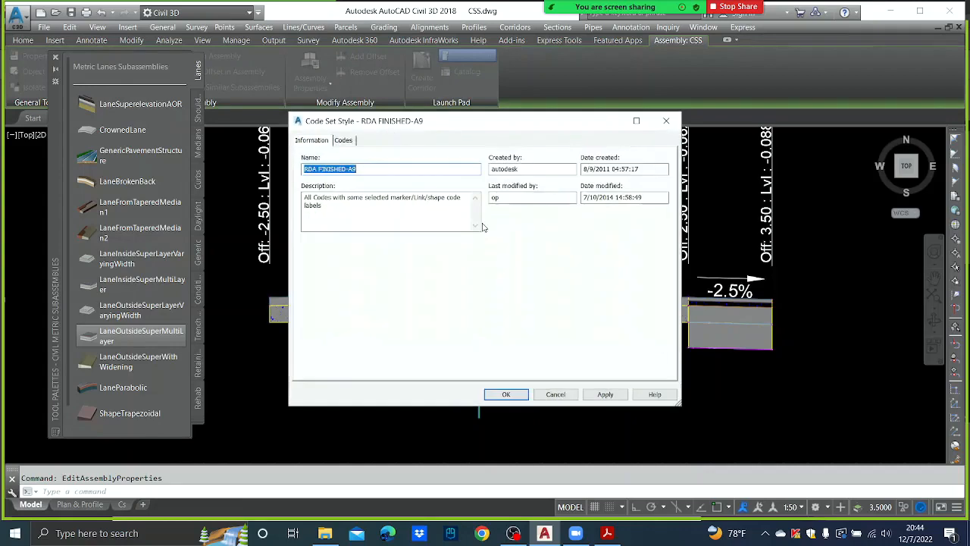
{"action": "left_click", "coordinate": [345, 141]}
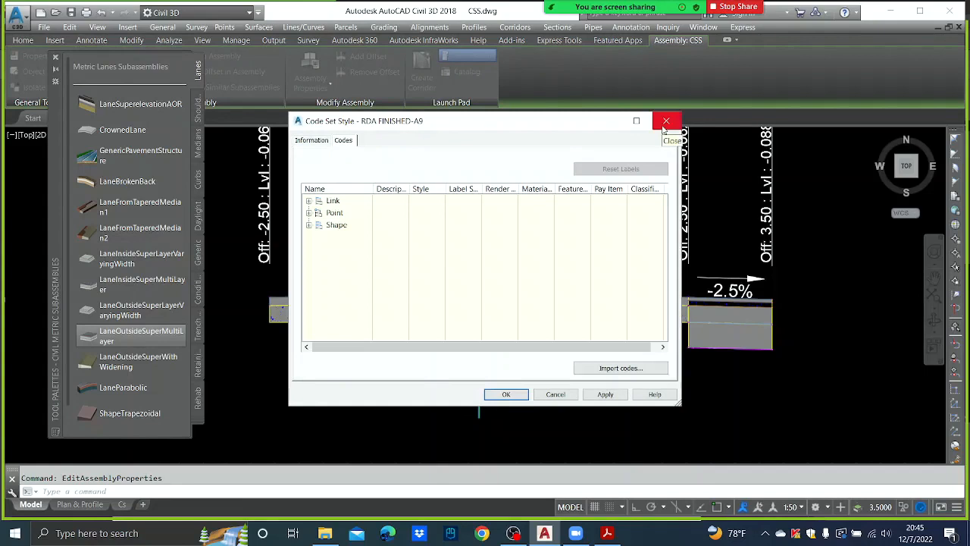
Expand the Shape codes and widen the Style column so the assigned style names can be read
{"action": "left_click", "coordinate": [308, 225]}
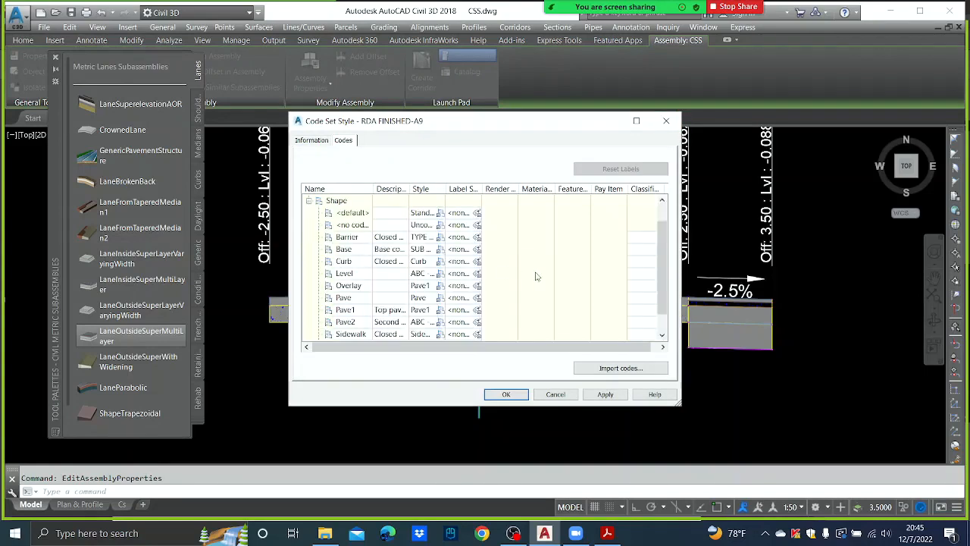
{"action": "left_click_drag", "start_coordinate": [444, 189], "coordinate": [540, 185]}
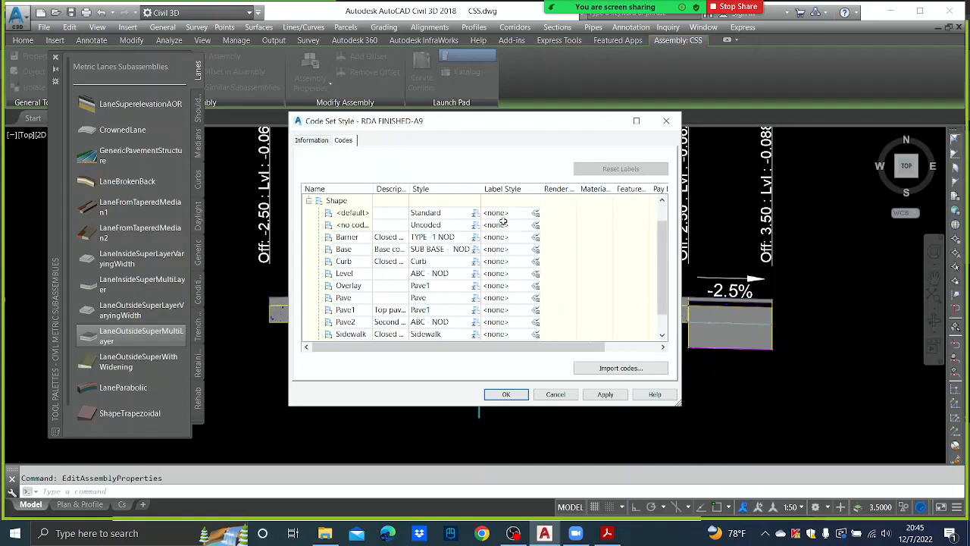
{"action": "scroll", "coordinate": [477, 254], "scroll_direction": "down", "scroll_amount": 1}
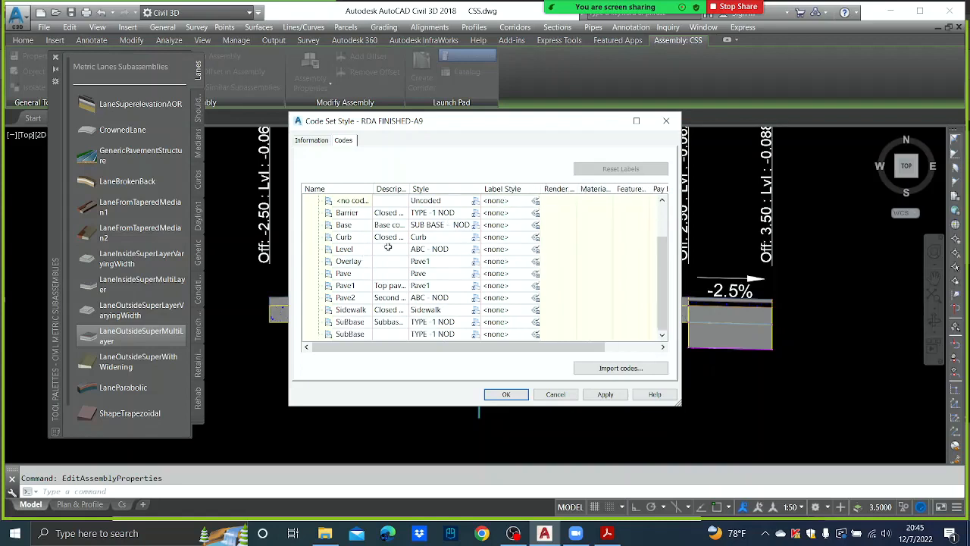
Pick ABC - NOD as the shape style of the Level code
{"action": "left_click", "coordinate": [474, 250]}
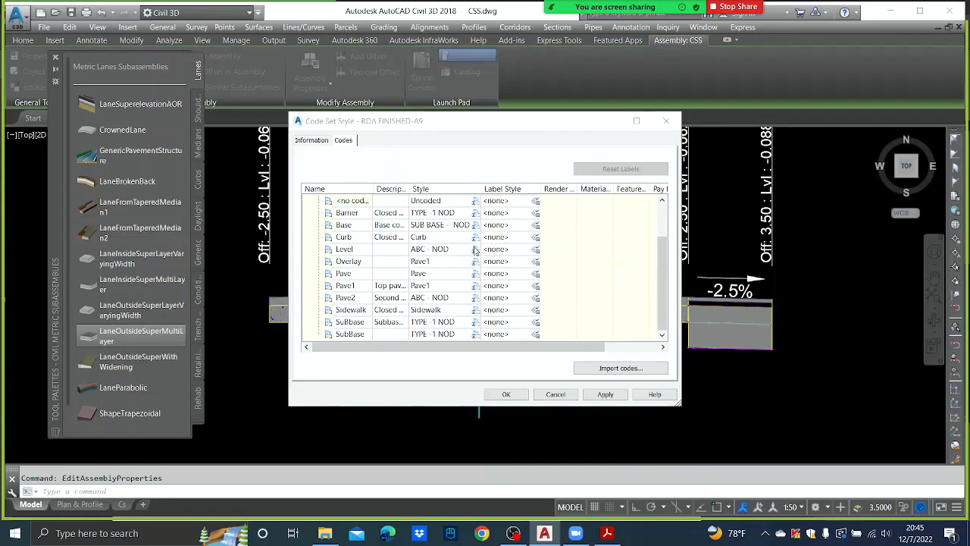
{"action": "left_click", "coordinate": [507, 240]}
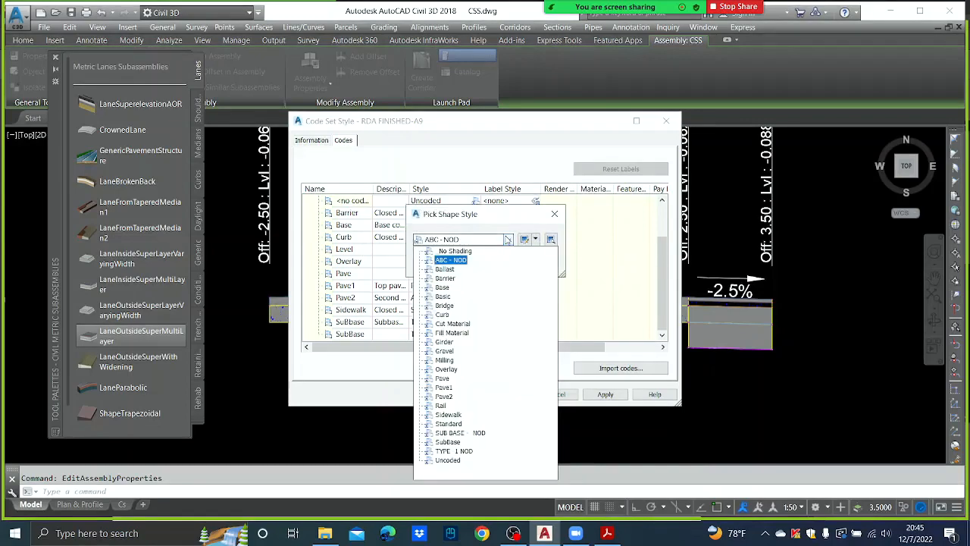
{"action": "left_click", "coordinate": [450, 260]}
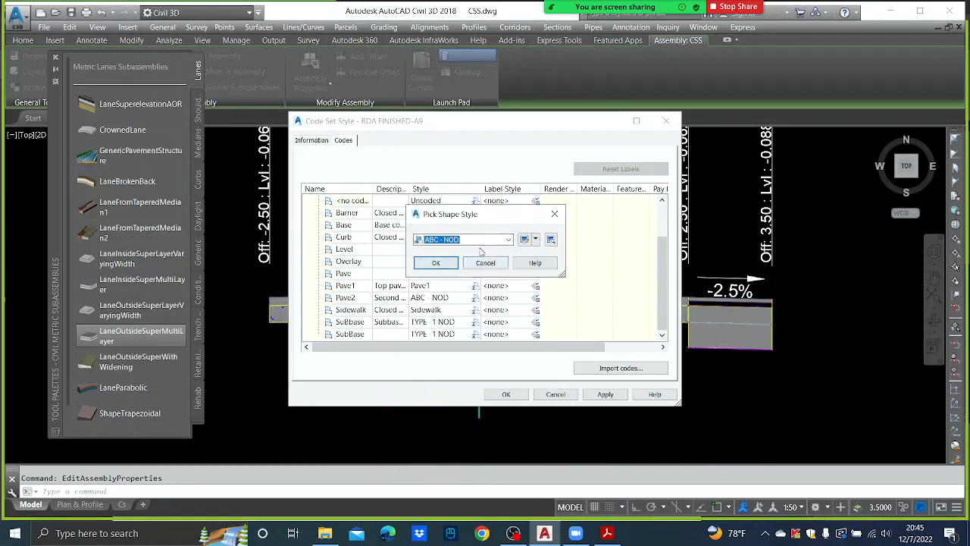
{"action": "left_click", "coordinate": [453, 262]}
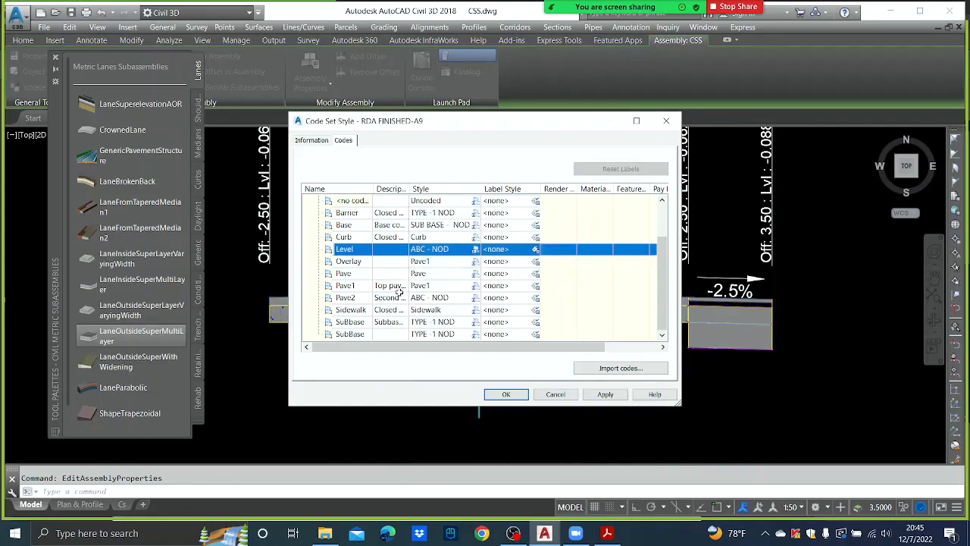
Set the shape style of the Pave2 code to Pave2
{"action": "left_click", "coordinate": [475, 249]}
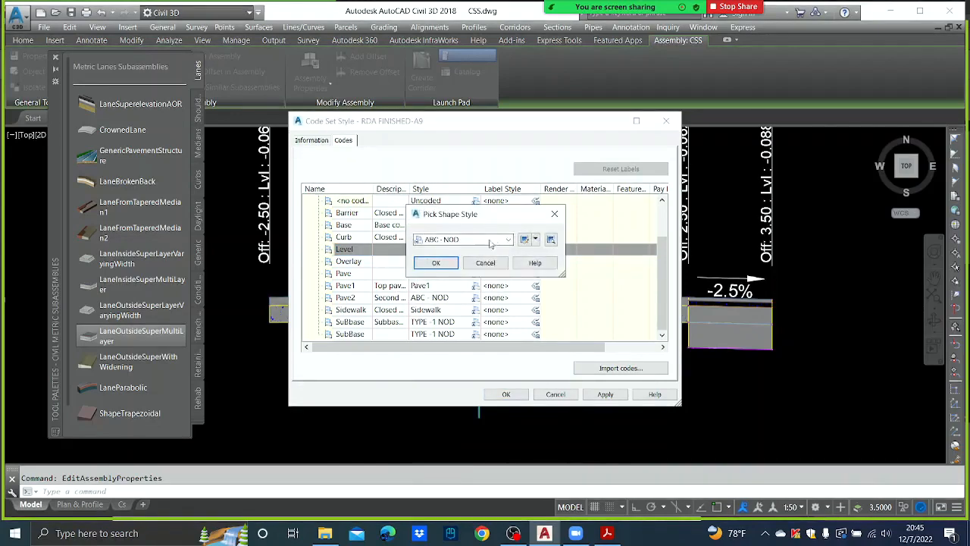
{"action": "left_click", "coordinate": [497, 239]}
{"action": "left_click", "coordinate": [443, 396]}
{"action": "left_click", "coordinate": [443, 263]}
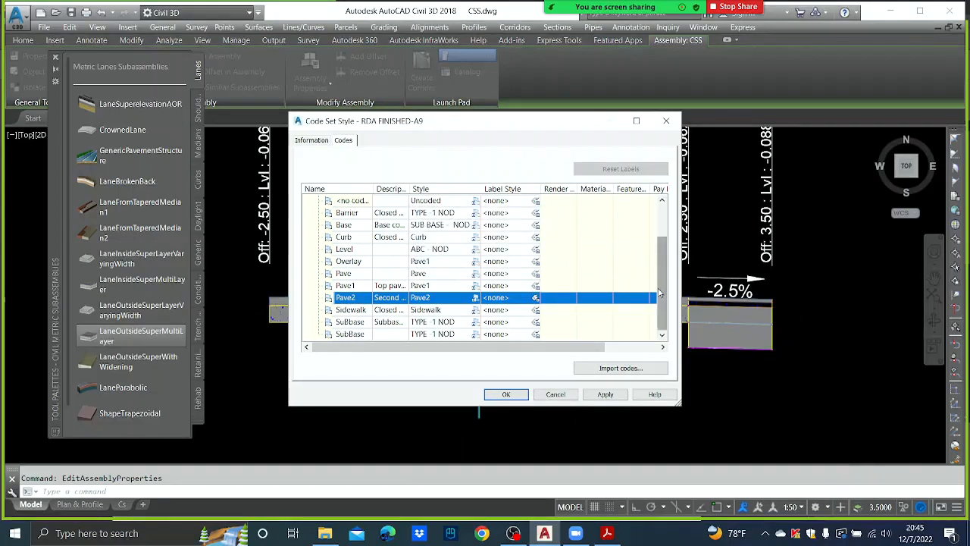
Import codes into the code set style from the whole CSS assembly and its subassemblies
{"action": "left_click", "coordinate": [623, 373]}
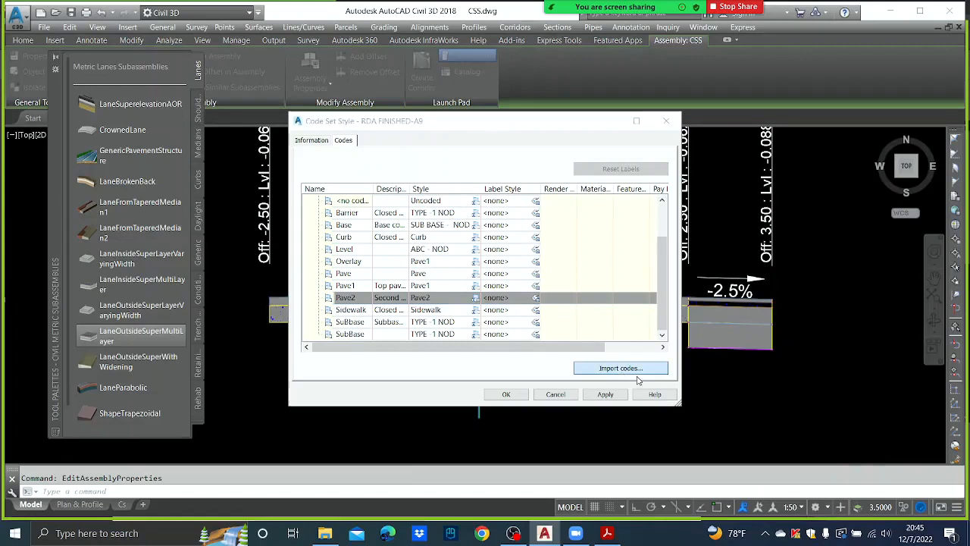
{"action": "scroll", "coordinate": [642, 374], "scroll_direction": "down", "scroll_amount": 3}
{"action": "left_click", "coordinate": [697, 419]}
{"action": "left_click", "coordinate": [492, 267]}
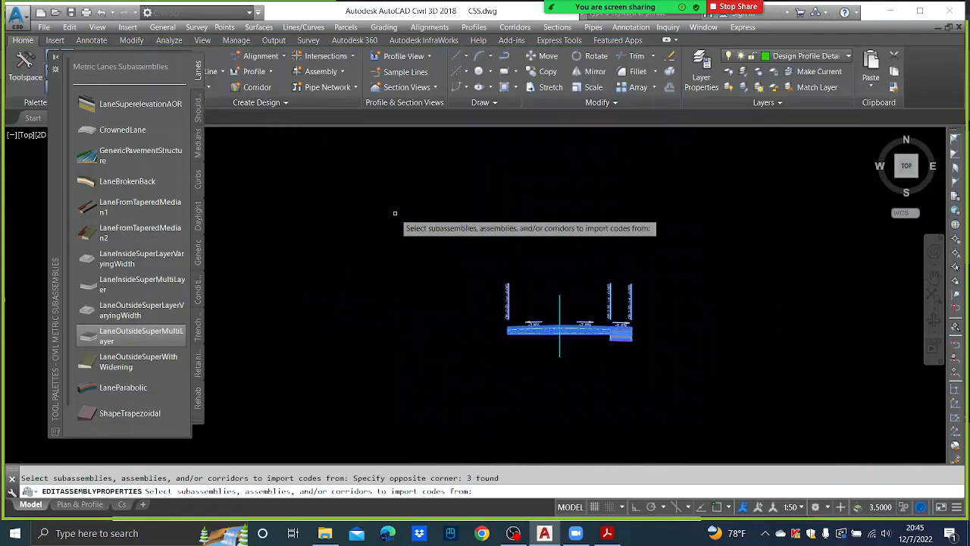
{"action": "key", "text": "Return"}
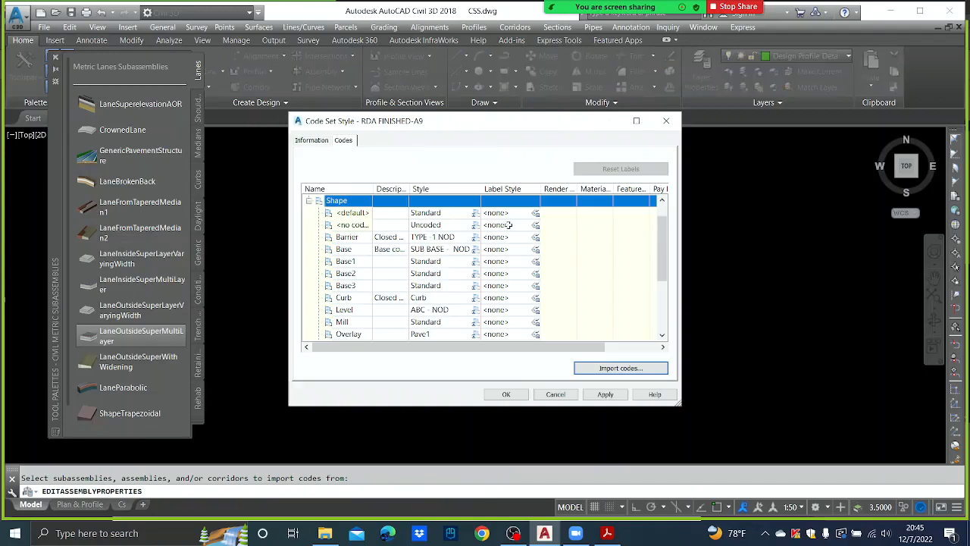
Set the shape style of the Base code to ABC - NOD
{"action": "mouse_move", "coordinate": [656, 258]}
{"action": "left_mouse_down"}
{"action": "mouse_move", "coordinate": [659, 306]}
{"action": "mouse_move", "coordinate": [650, 264]}
{"action": "left_mouse_up"}
{"action": "left_click", "coordinate": [458, 261]}
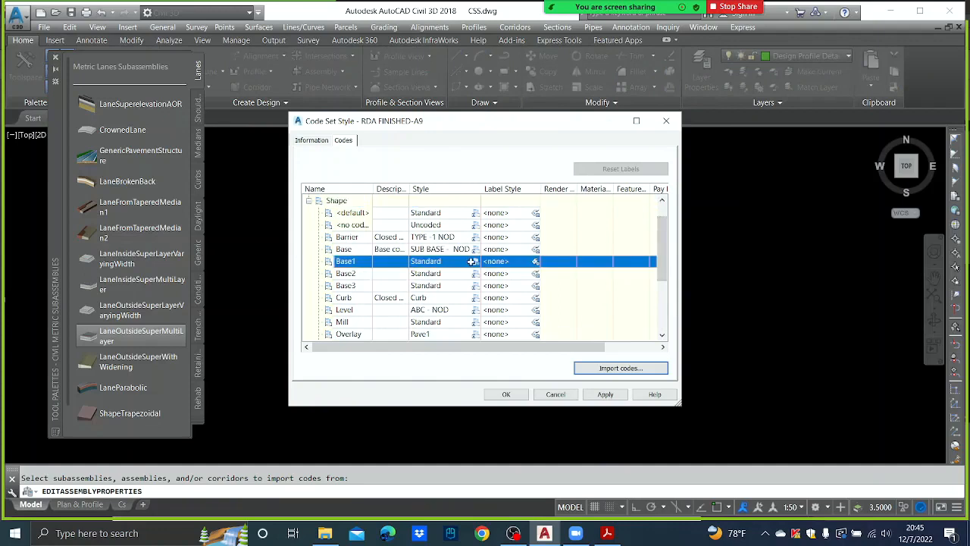
{"action": "left_click", "coordinate": [431, 249]}
{"action": "left_click", "coordinate": [475, 249]}
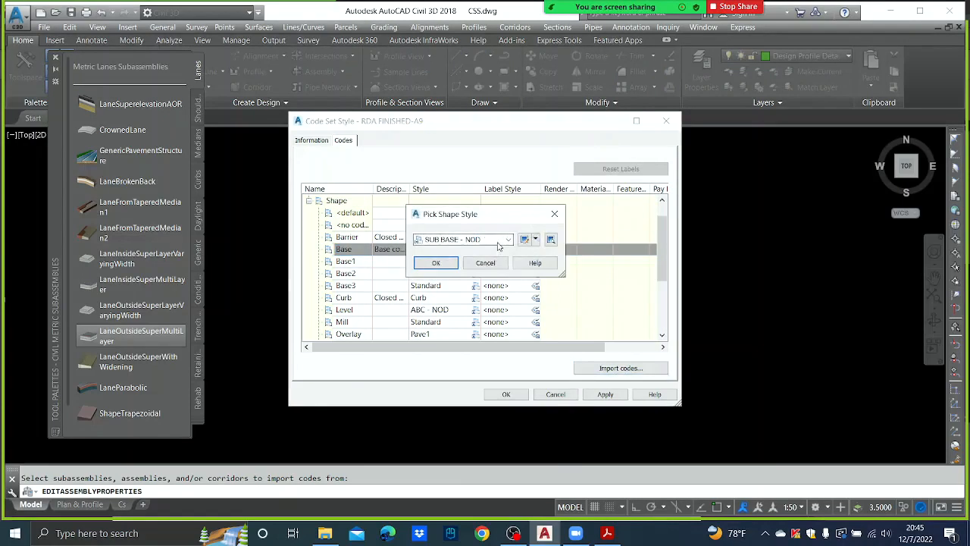
{"action": "left_click", "coordinate": [503, 240]}
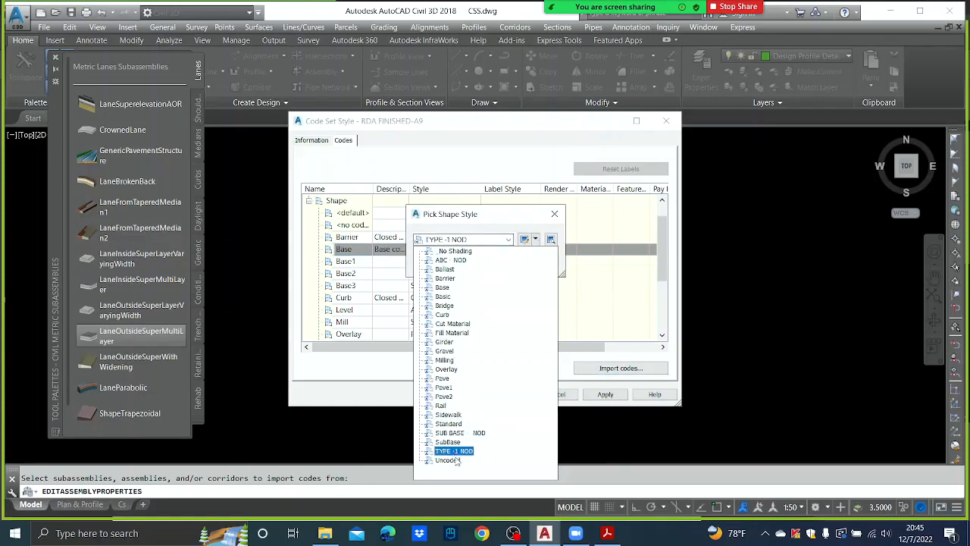
{"action": "left_click", "coordinate": [450, 260]}
{"action": "left_click", "coordinate": [447, 324]}
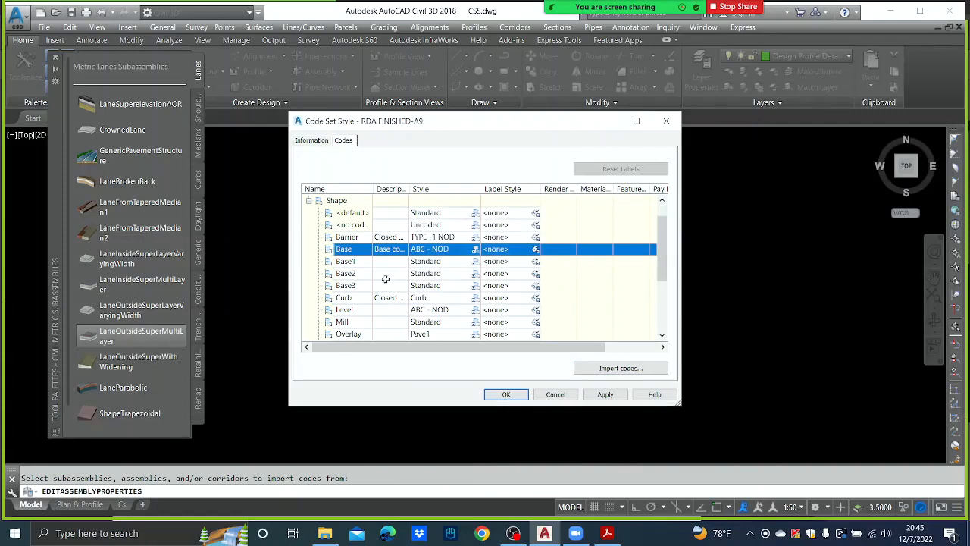
Set the shape style of the Base1 code to ABC - NOD
{"action": "left_click", "coordinate": [455, 261]}
{"action": "left_click", "coordinate": [476, 262]}
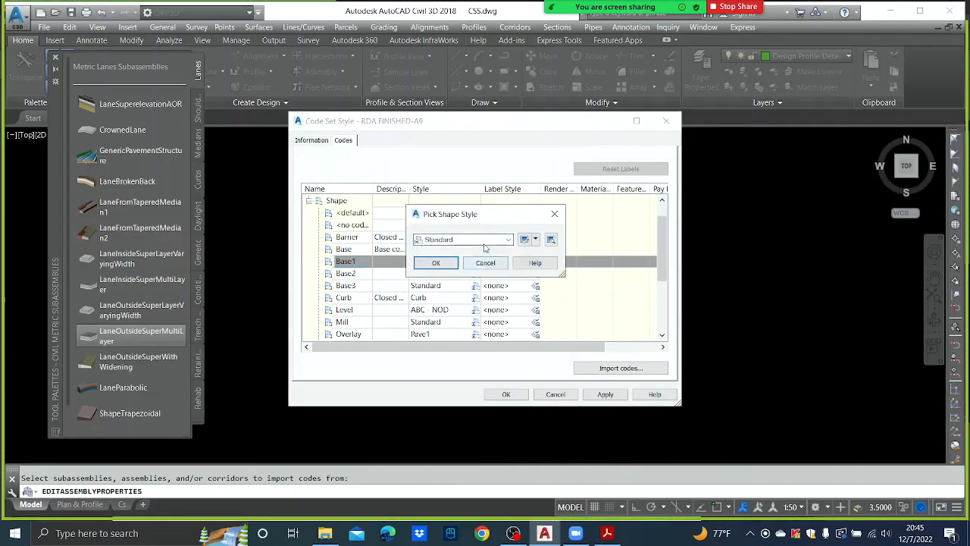
{"action": "left_click", "coordinate": [462, 239]}
{"action": "left_click", "coordinate": [440, 263]}
{"action": "left_click", "coordinate": [436, 264]}
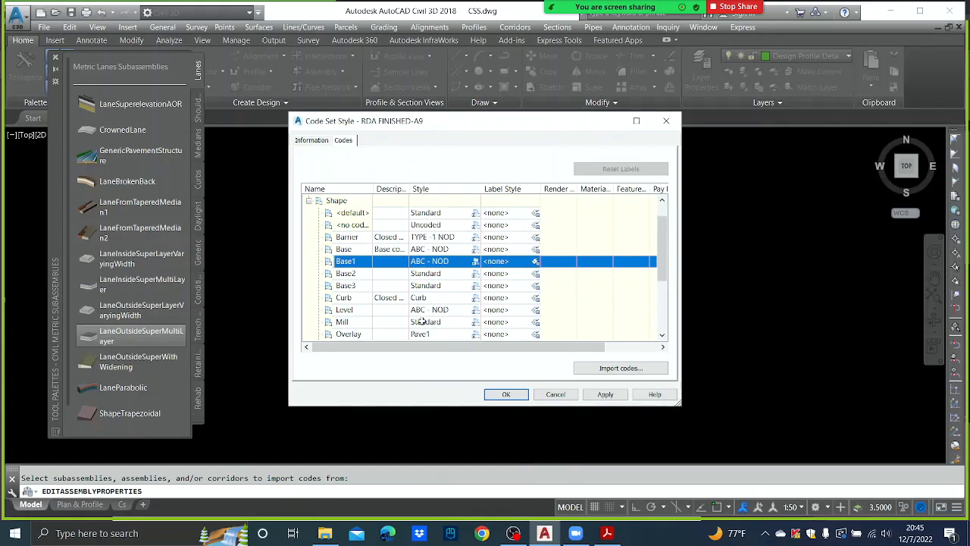
Set the shape style of the Mill code to Pave1
{"action": "left_click", "coordinate": [475, 321]}
{"action": "left_click", "coordinate": [504, 239]}
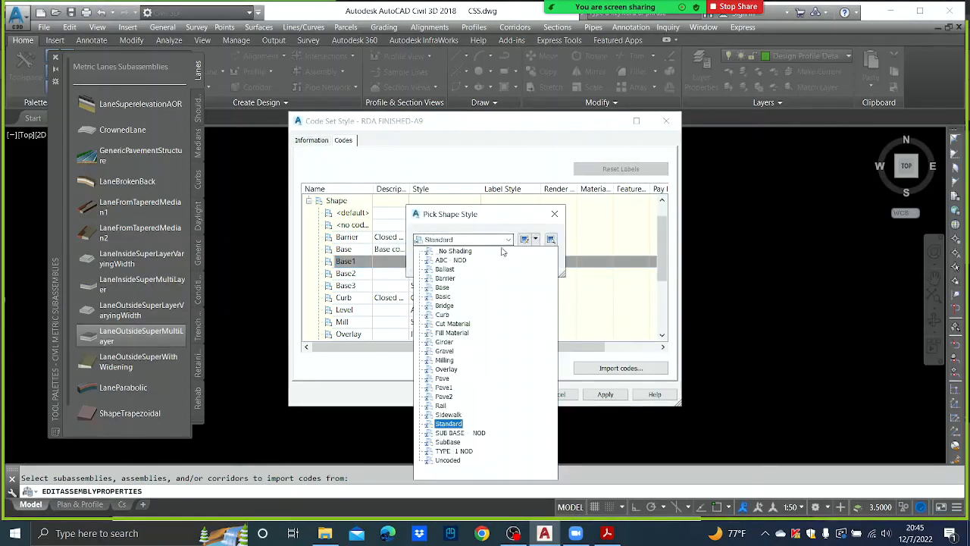
{"action": "left_click", "coordinate": [443, 387]}
{"action": "left_click", "coordinate": [434, 263]}
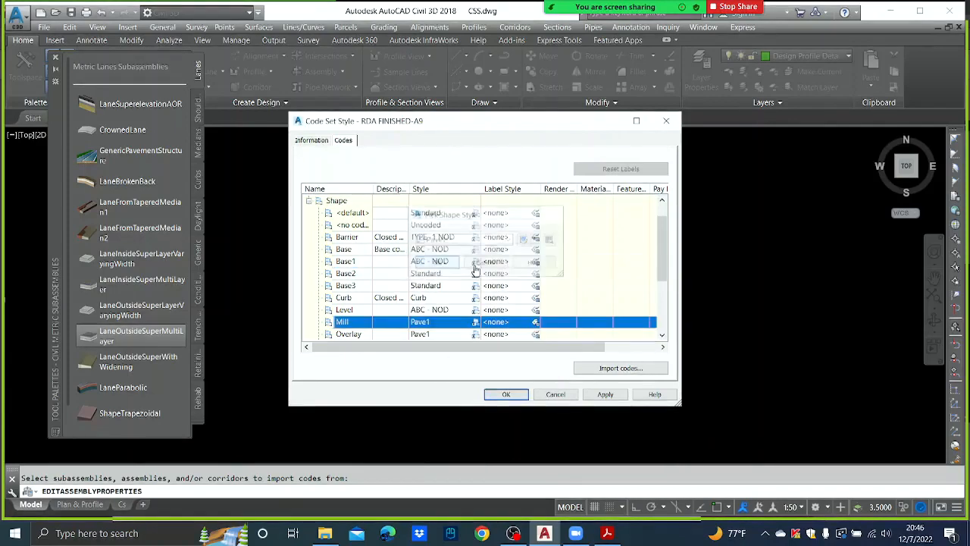
{"action": "left_click_drag", "start_coordinate": [656, 261], "coordinate": [658, 301]}
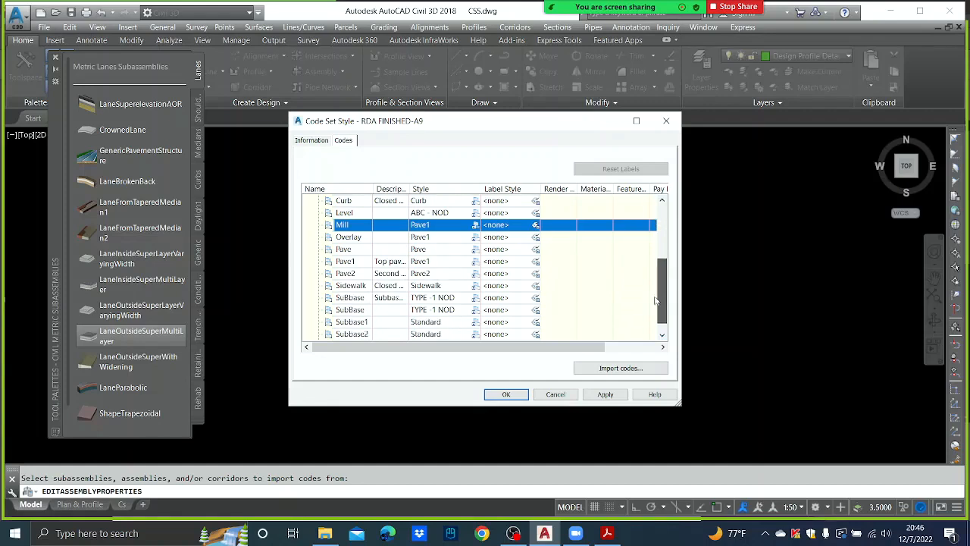
Set the shape style of the Subbase1 code to TYPE -1 NOD
{"action": "left_click", "coordinate": [478, 323]}
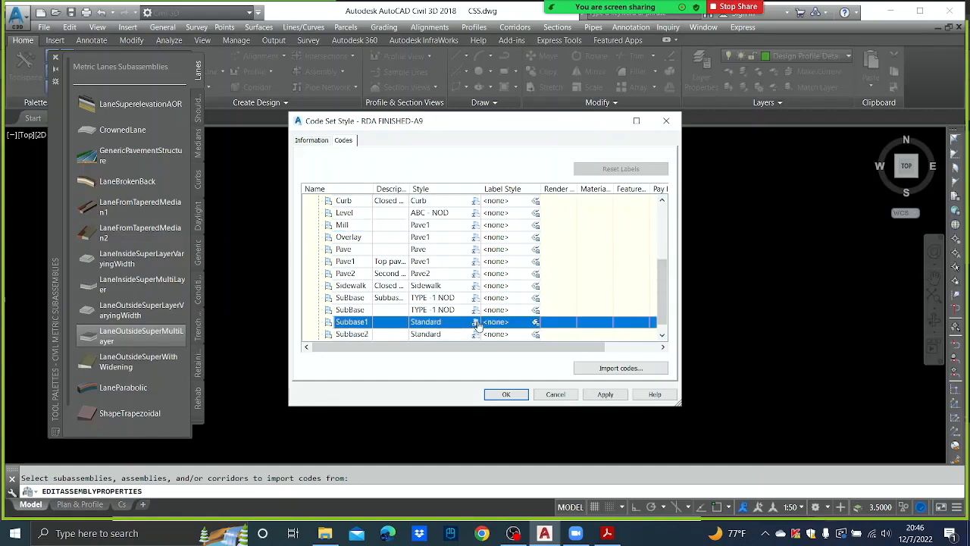
{"action": "left_click", "coordinate": [476, 322]}
{"action": "left_click", "coordinate": [508, 239]}
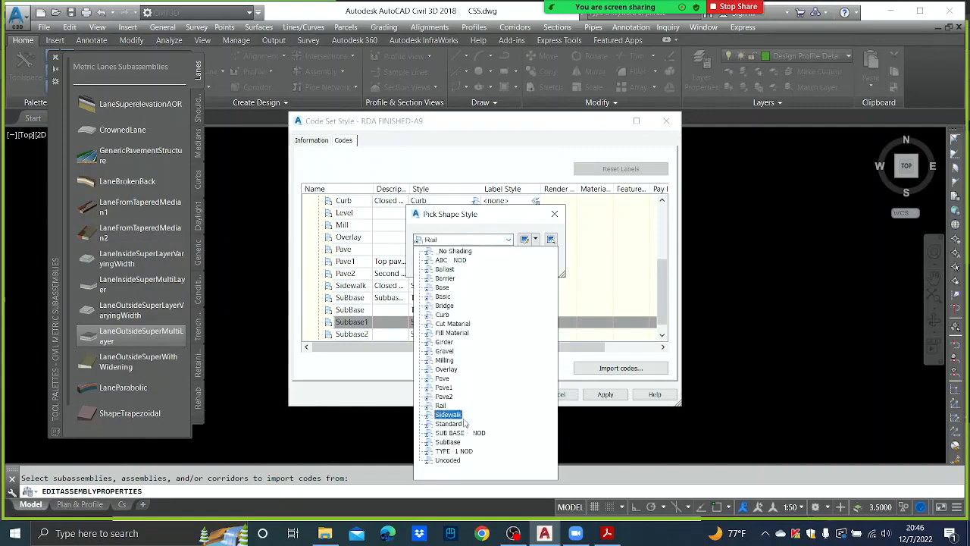
{"action": "left_click", "coordinate": [454, 451]}
{"action": "left_click", "coordinate": [447, 261]}
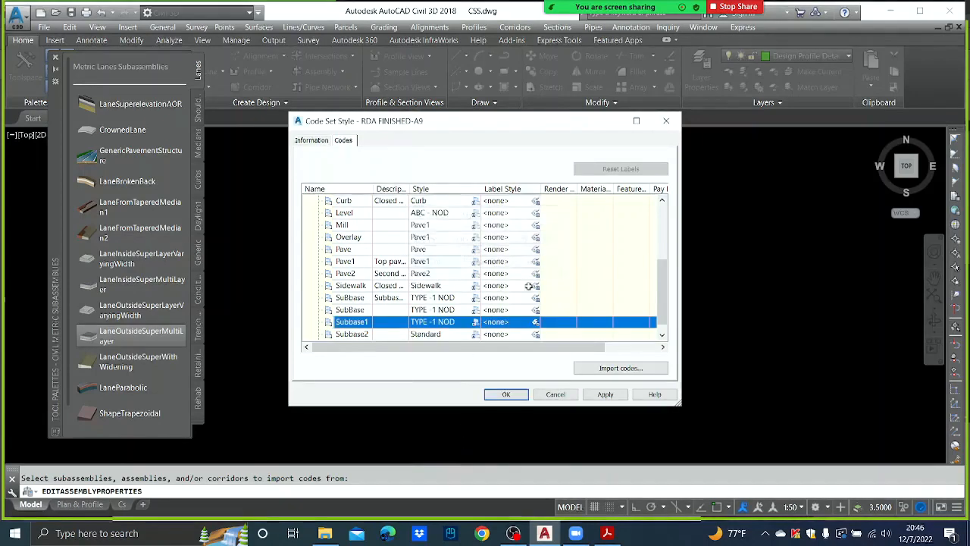
Apply the changes to the RDA FINISHED-A9 code set style and close the CSS assembly's properties
{"action": "left_click_drag", "start_coordinate": [661, 317], "coordinate": [661, 324]}
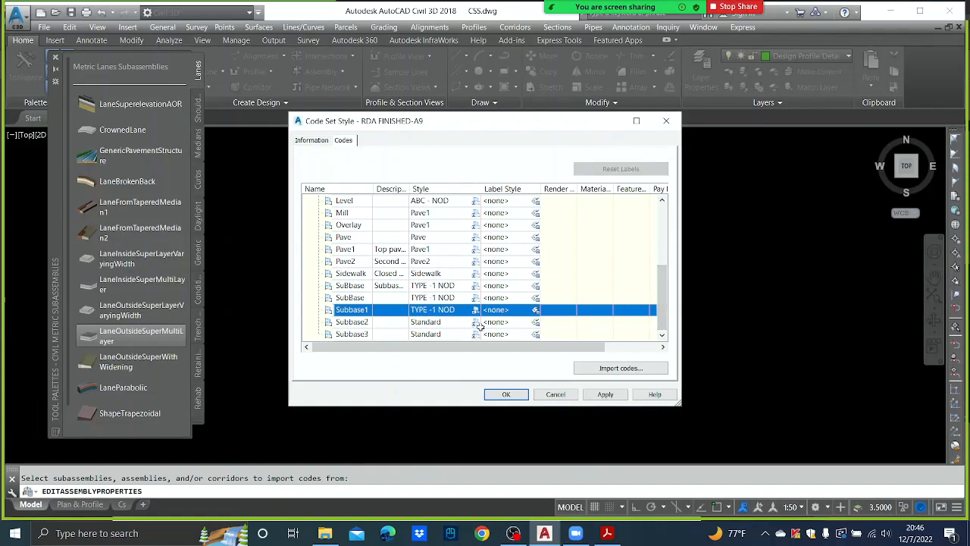
{"action": "scroll", "coordinate": [496, 258], "scroll_direction": "up", "scroll_amount": 2}
{"action": "scroll", "coordinate": [495, 258], "scroll_direction": "down", "scroll_amount": 2}
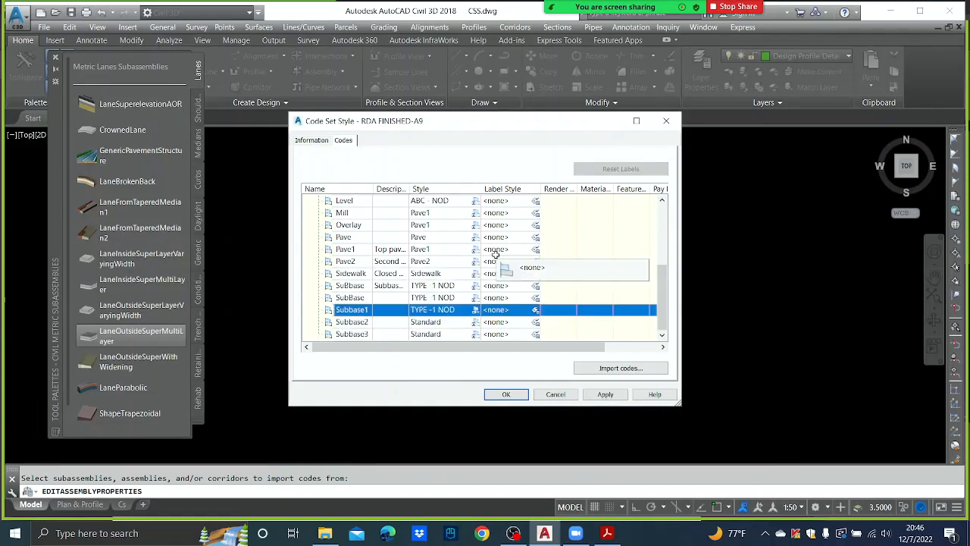
{"action": "left_click", "coordinate": [597, 394]}
{"action": "left_click", "coordinate": [507, 394]}
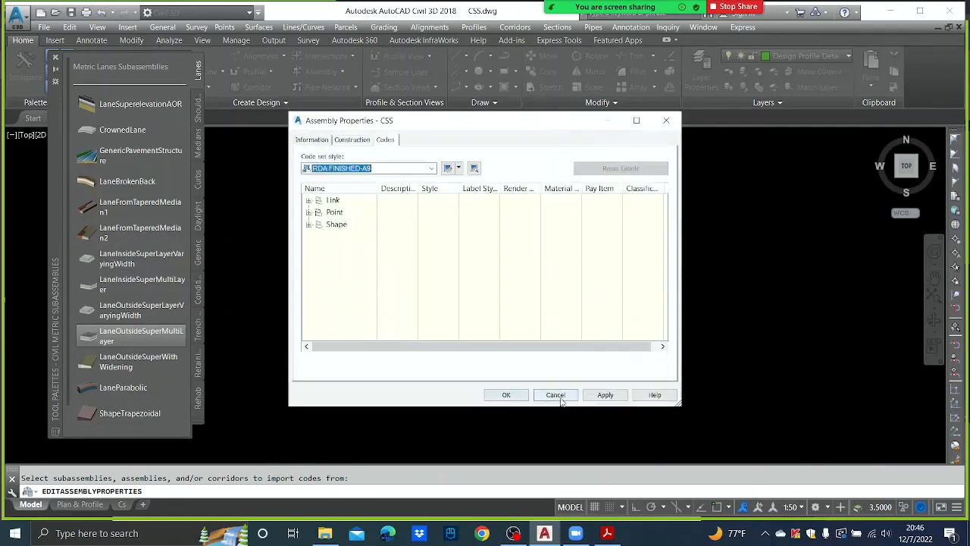
{"action": "left_click", "coordinate": [543, 394]}
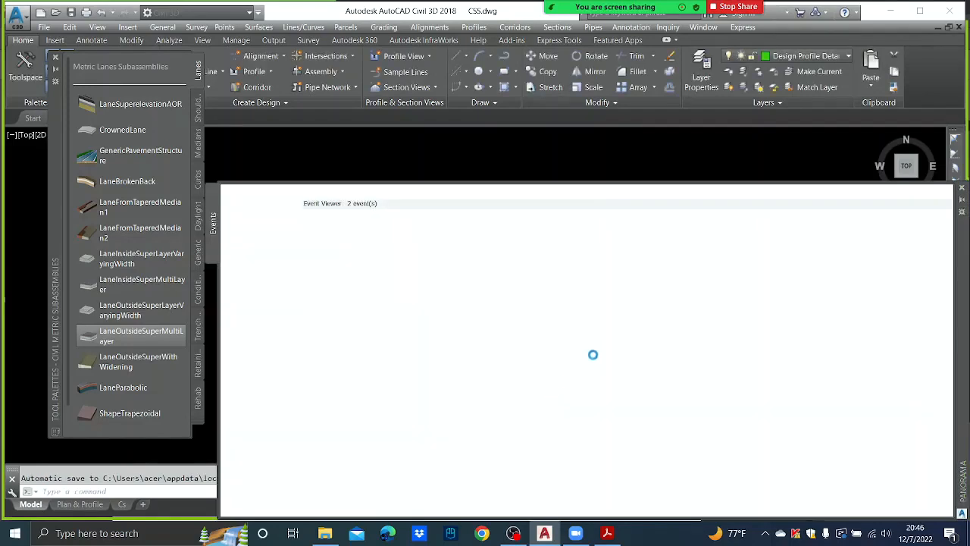
Examine the layer shading and hatching of the CSS assembly, especially the outer lane on the right side
{"action": "scroll", "coordinate": [622, 329], "scroll_direction": "up", "scroll_amount": 8}
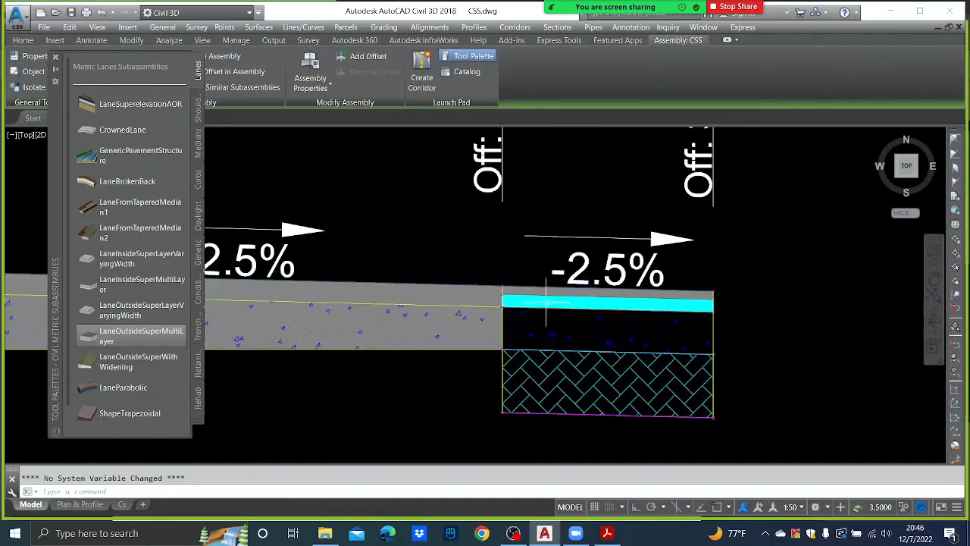
{"action": "left_click", "coordinate": [549, 292]}
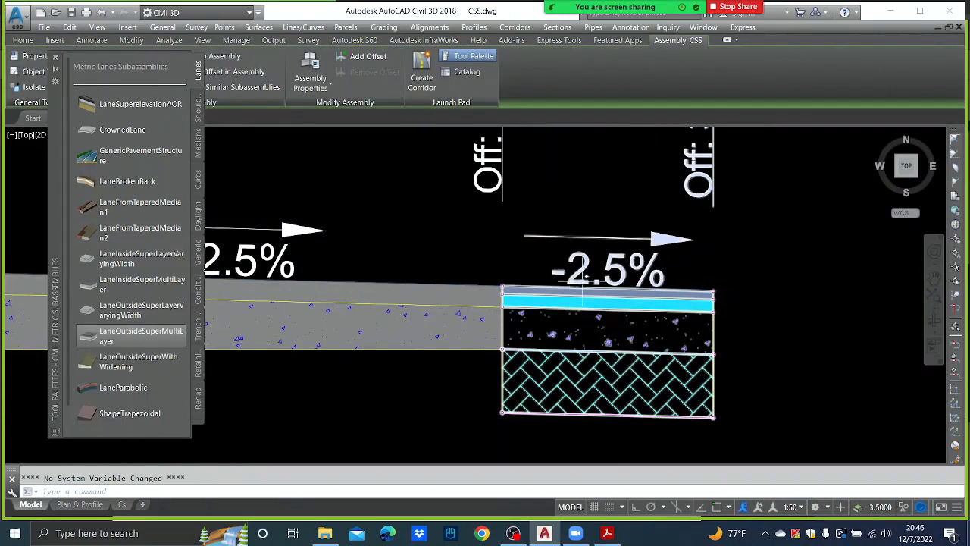
{"action": "scroll", "coordinate": [607, 300], "scroll_direction": "up", "scroll_amount": 2}
{"action": "scroll", "coordinate": [619, 306], "scroll_direction": "down", "scroll_amount": 3}
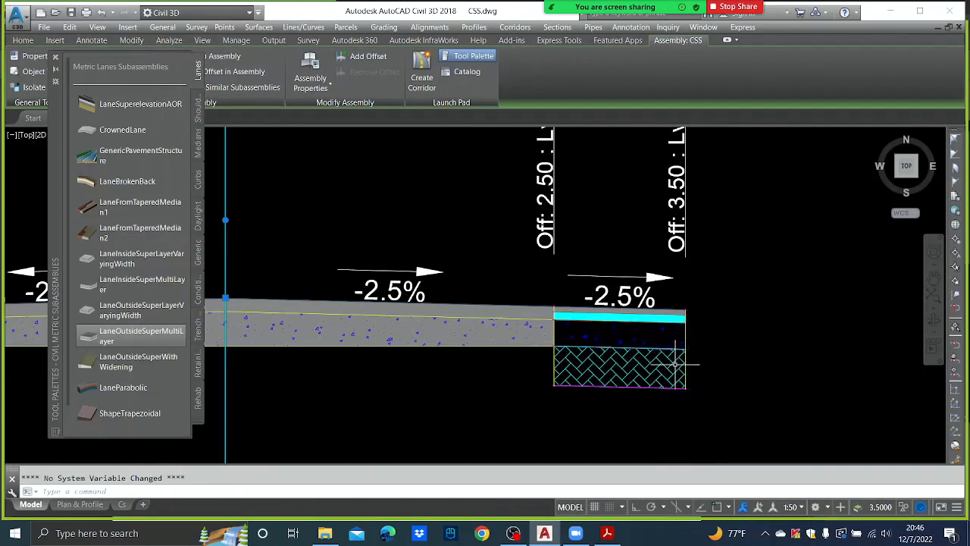
{"action": "mouse_move", "coordinate": [675, 364]}
{"action": "scroll", "coordinate": [634, 345], "scroll_direction": "down", "scroll_amount": 8}
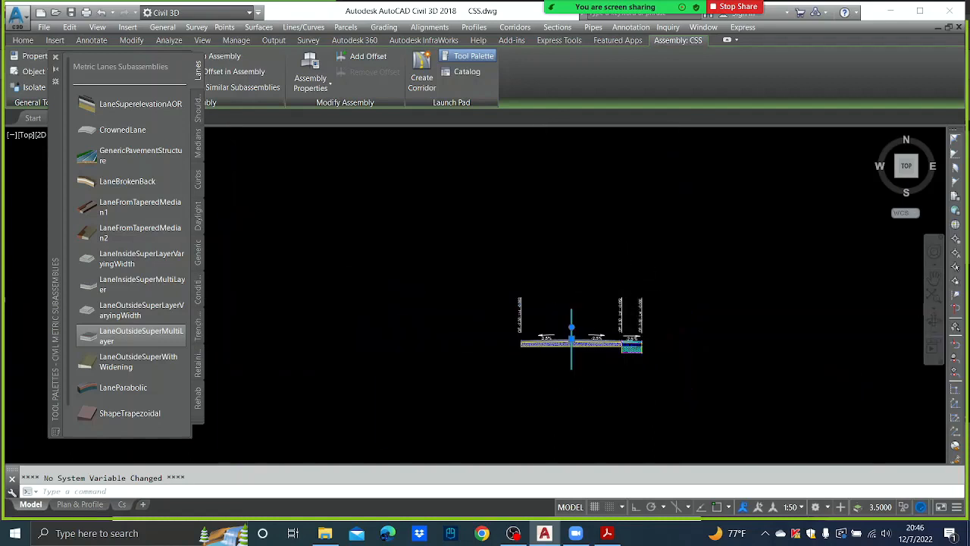
{"action": "scroll", "coordinate": [633, 305], "scroll_direction": "up", "scroll_amount": 4}
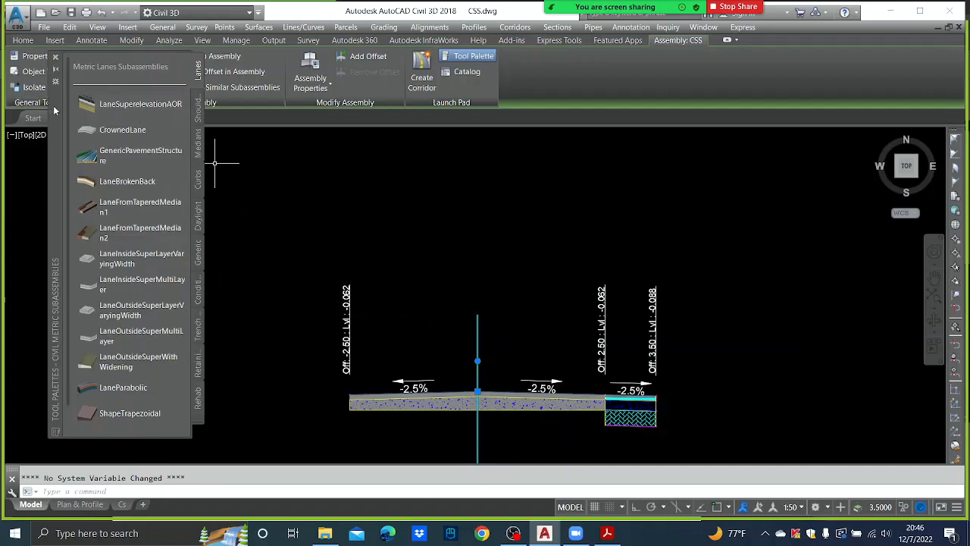
Mirror the right outer multilayer lane onto the top outer edge of the left lane
{"action": "left_click_drag", "start_coordinate": [53, 105], "coordinate": [42, 208]}
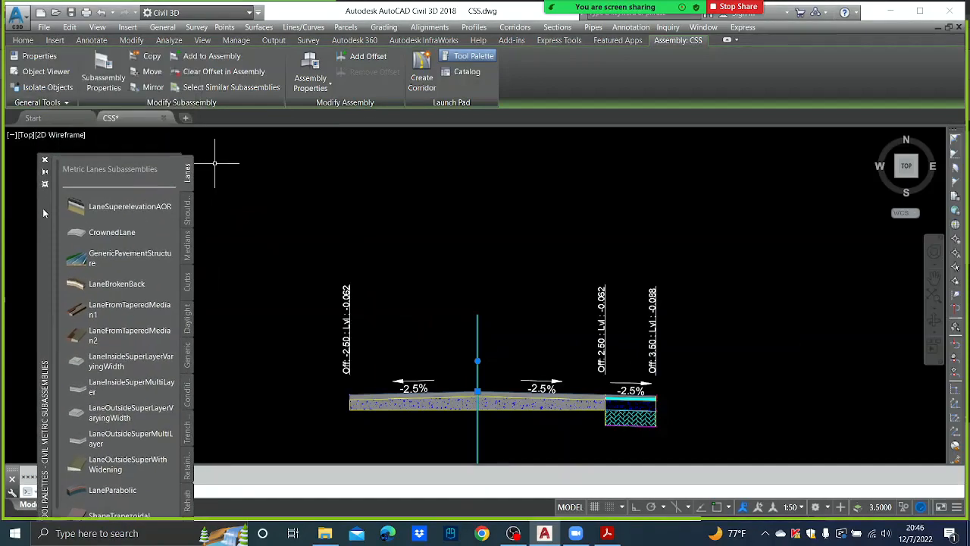
{"action": "left_click", "coordinate": [644, 412]}
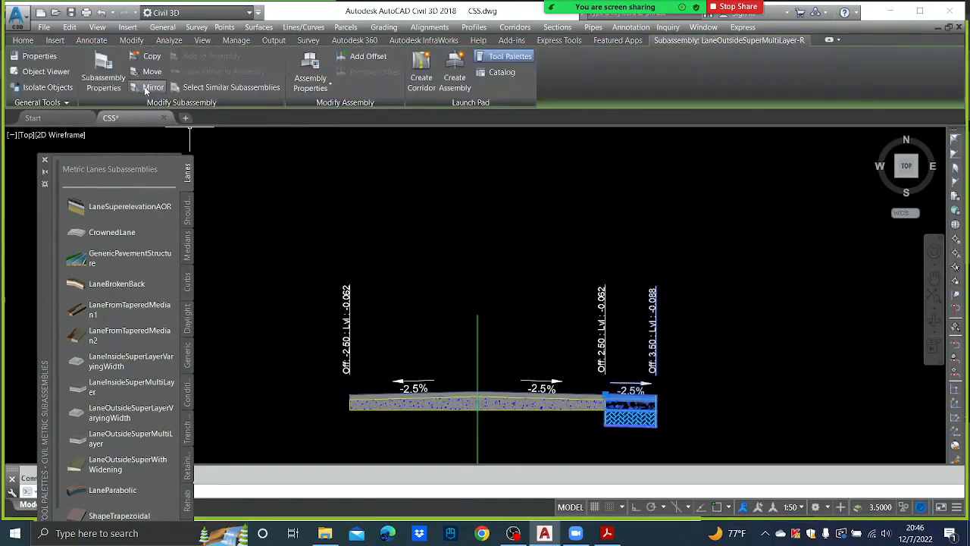
{"action": "left_click", "coordinate": [148, 88]}
{"action": "scroll", "coordinate": [349, 390], "scroll_direction": "up", "scroll_amount": 5}
{"action": "scroll", "coordinate": [348, 388], "scroll_direction": "up", "scroll_amount": 1}
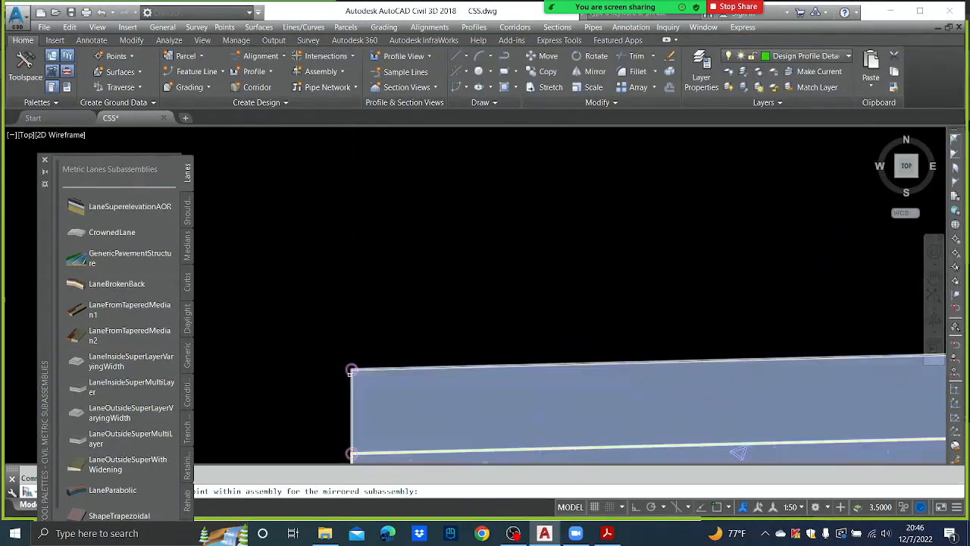
{"action": "left_click", "coordinate": [351, 365]}
{"action": "scroll", "coordinate": [417, 285], "scroll_direction": "down", "scroll_amount": 4}
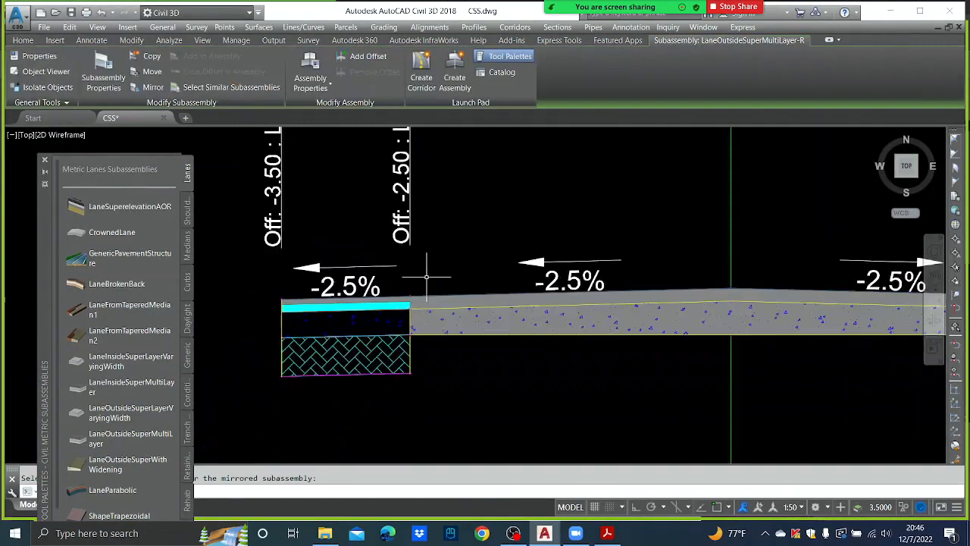
{"action": "middle_click_drag", "start_coordinate": [351, 199], "coordinate": [352, 246]}
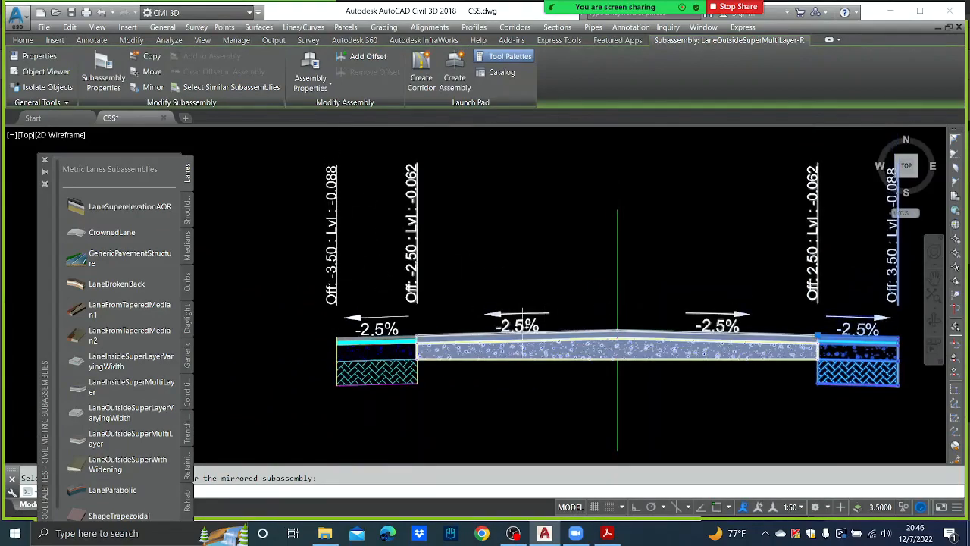
{"action": "mouse_move", "coordinate": [427, 330]}
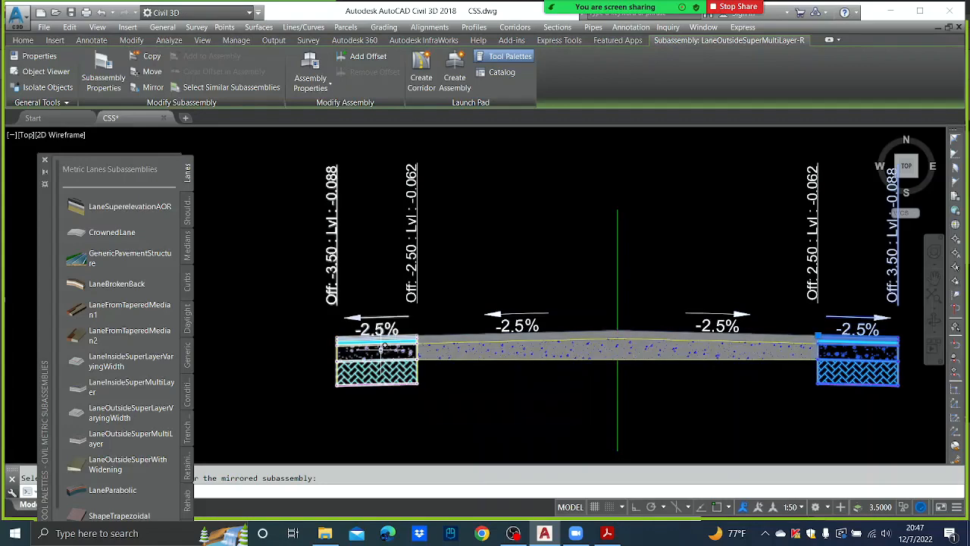
{"action": "key", "text": "Escape"}
Rename the mirrored left outer lane subassembly as LaneOutsideSuperMultiLayer-L
{"action": "left_click", "coordinate": [370, 343]}
{"action": "right_click", "coordinate": [369, 343]}
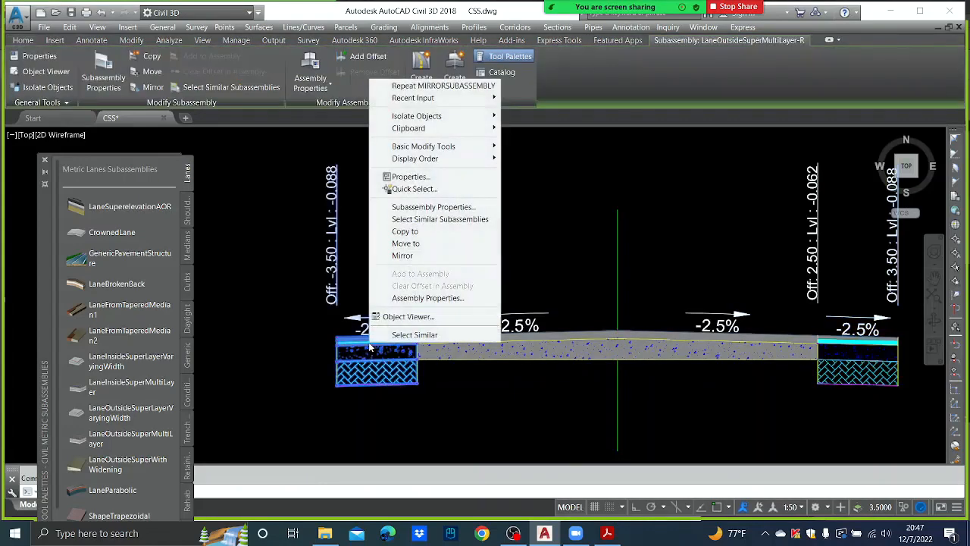
{"action": "left_click", "coordinate": [434, 207]}
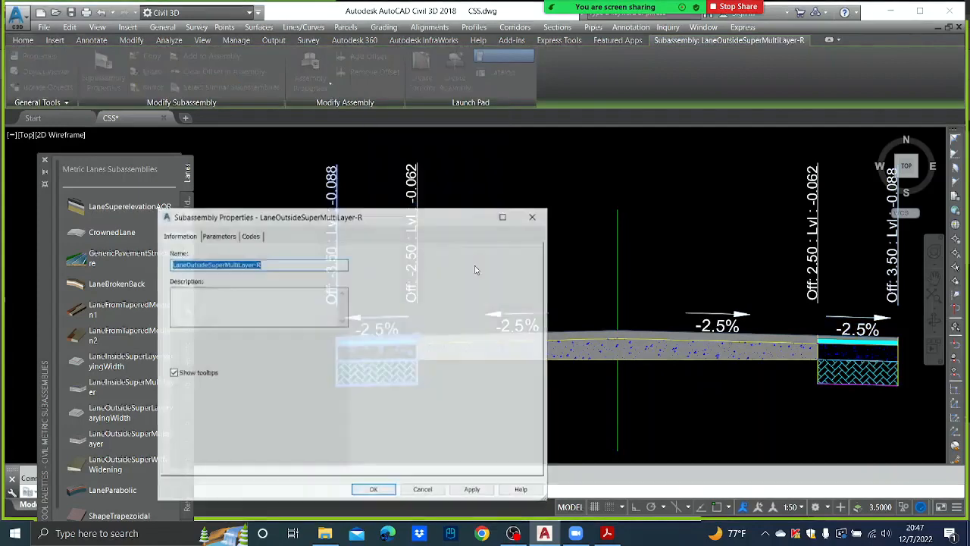
{"action": "left_click", "coordinate": [275, 264]}
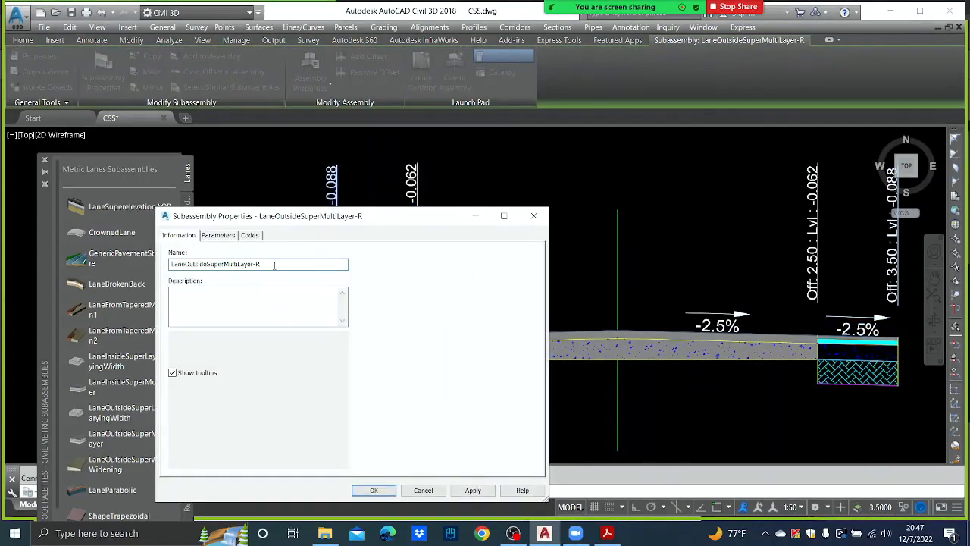
{"action": "type", "text": "L"}
Set the left outer lane's Superelevation Slope parameter to Left Outside Lane and apply the subassembly properties
{"action": "left_click", "coordinate": [217, 236]}
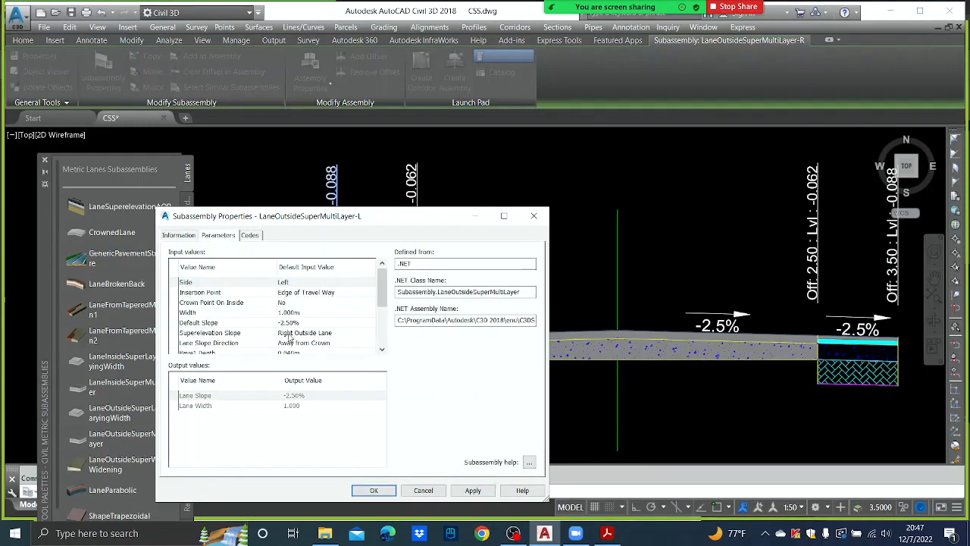
{"action": "left_click", "coordinate": [319, 333]}
{"action": "left_click", "coordinate": [318, 333]}
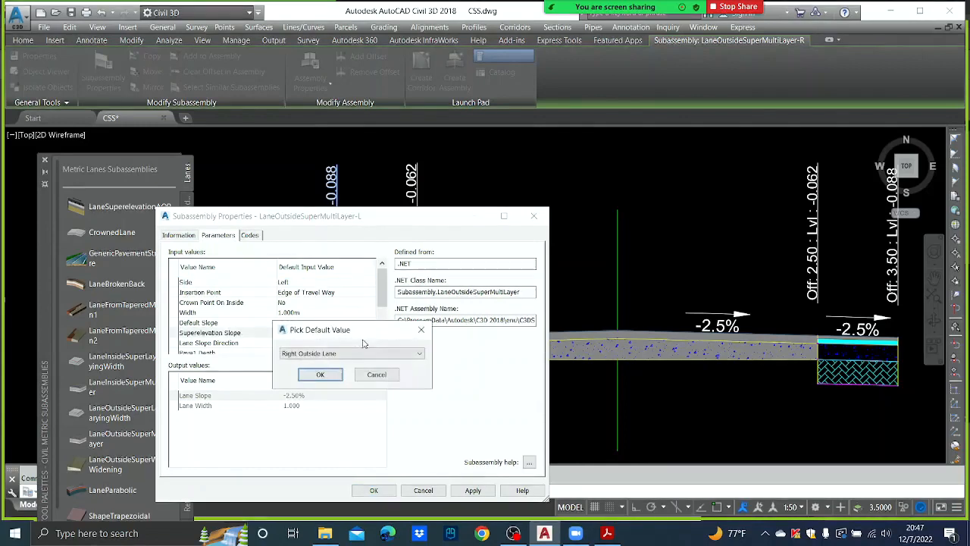
{"action": "left_click", "coordinate": [348, 353]}
{"action": "left_click", "coordinate": [345, 373]}
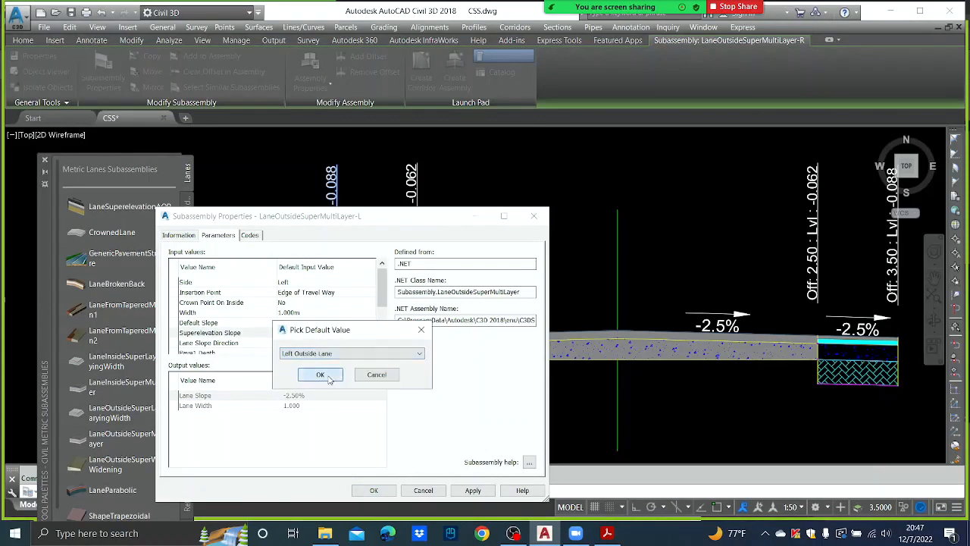
{"action": "left_click", "coordinate": [318, 373]}
{"action": "left_click", "coordinate": [477, 490]}
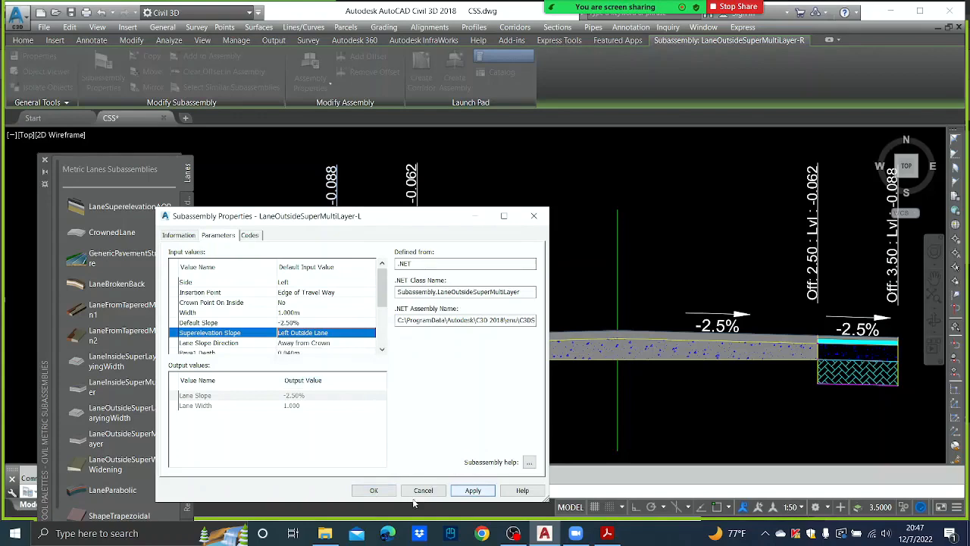
{"action": "left_click", "coordinate": [374, 490]}
Attach a ShoulderVerticalSubbase subassembly to the top outer edge of the right outer lane
{"action": "scroll", "coordinate": [534, 242], "scroll_direction": "down", "scroll_amount": 5}
{"action": "scroll", "coordinate": [652, 254], "scroll_direction": "up", "scroll_amount": 5}
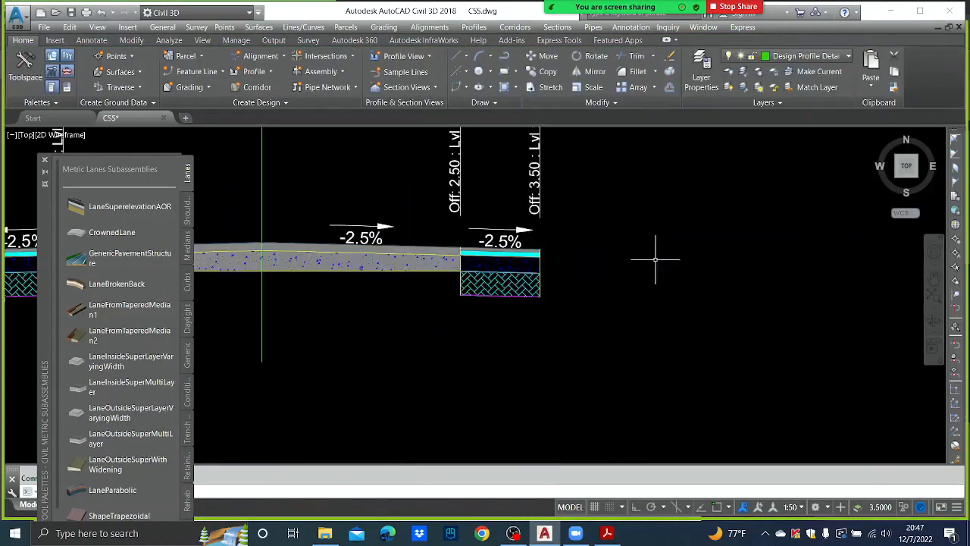
{"action": "left_click", "coordinate": [188, 218]}
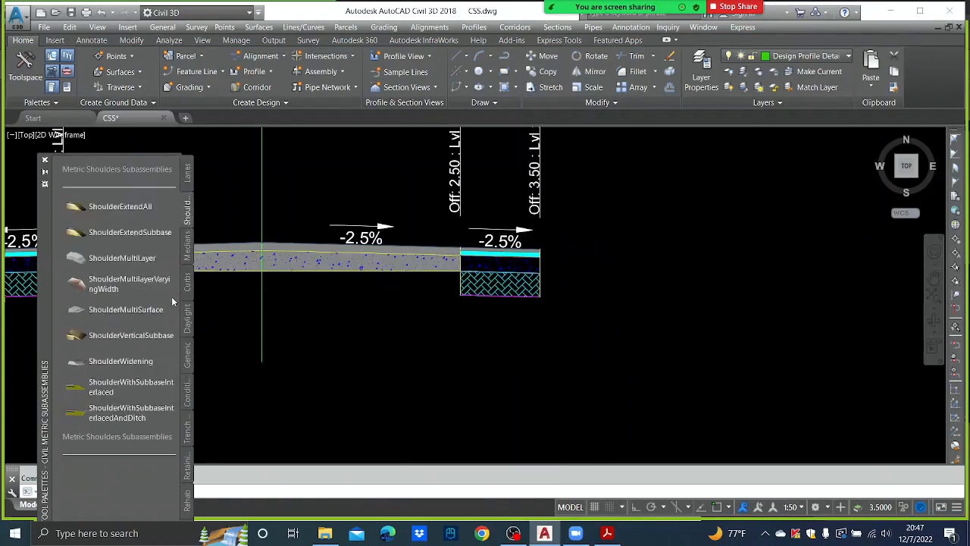
{"action": "left_click", "coordinate": [152, 335]}
{"action": "scroll", "coordinate": [535, 248], "scroll_direction": "up", "scroll_amount": 5}
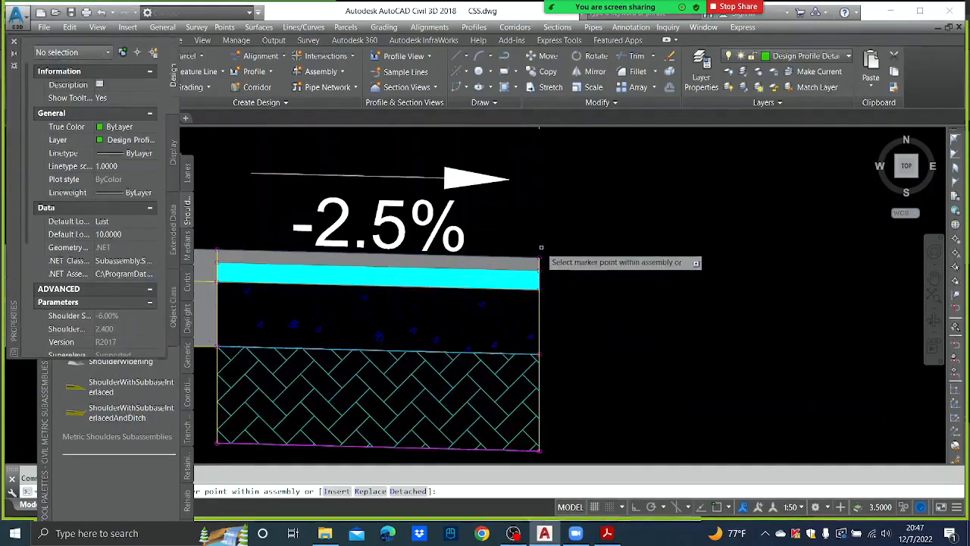
{"action": "left_click", "coordinate": [524, 258]}
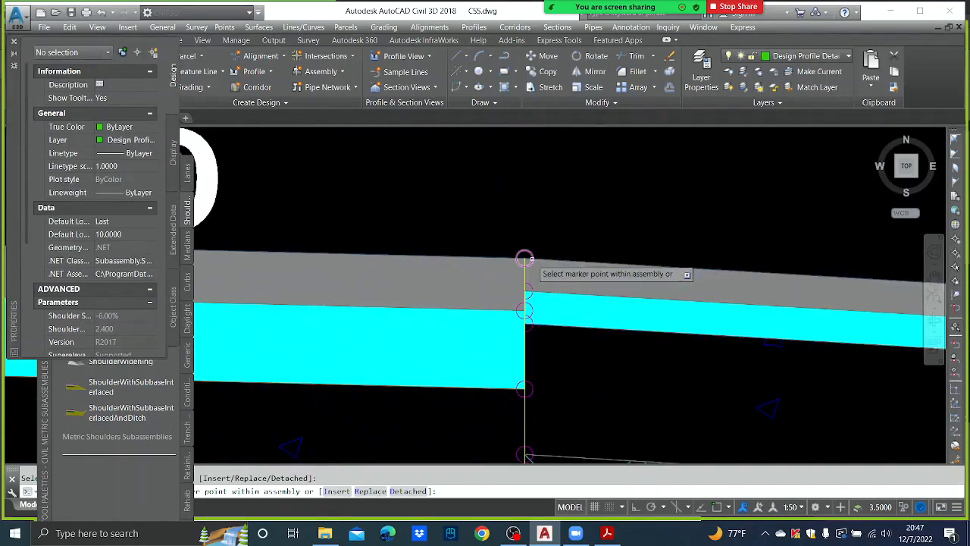
{"action": "scroll", "coordinate": [526, 260], "scroll_direction": "down", "scroll_amount": 5}
{"action": "key", "text": "Escape"}
Rename the new right shoulder subassembly as ShoulderVerticalSubbase-R
{"action": "left_click", "coordinate": [592, 262]}
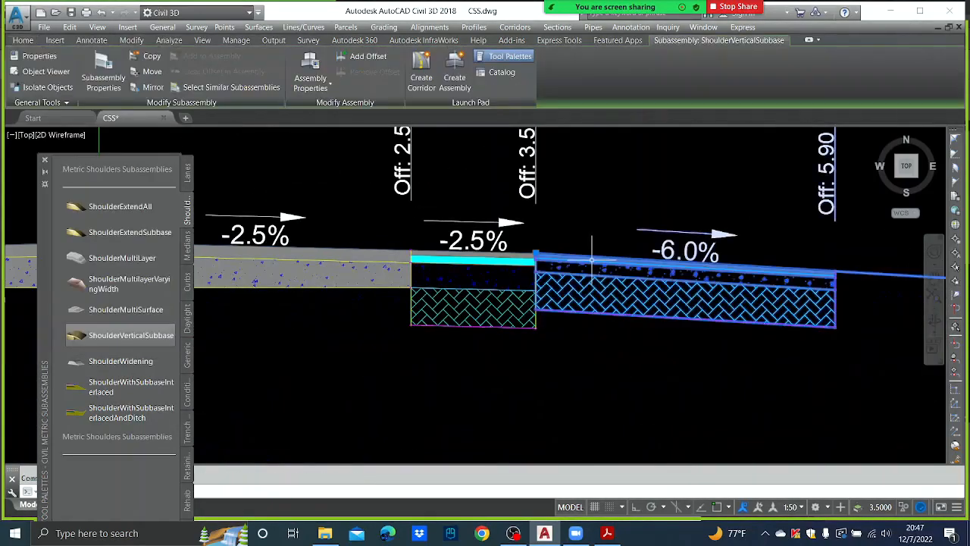
{"action": "right_click", "coordinate": [592, 258]}
{"action": "left_click", "coordinate": [661, 385]}
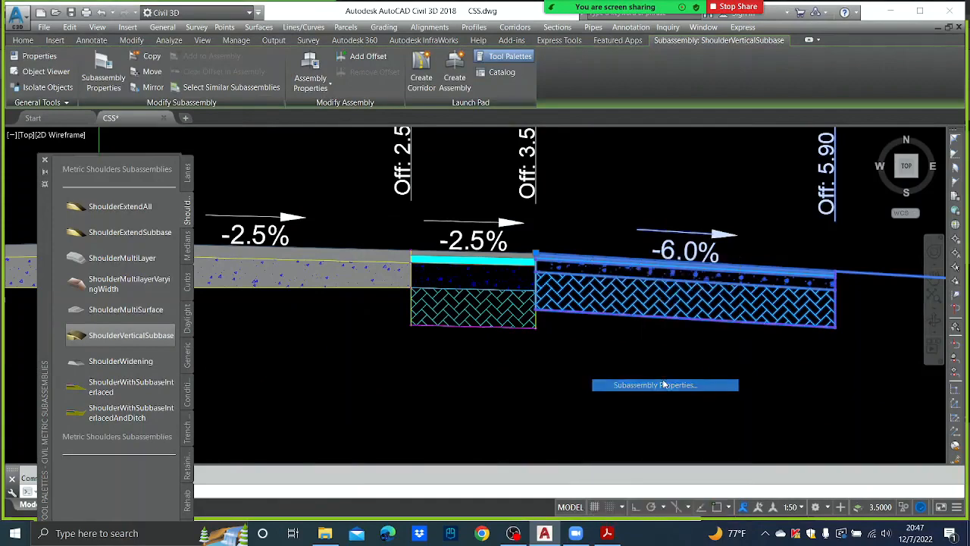
{"action": "left_click", "coordinate": [247, 264]}
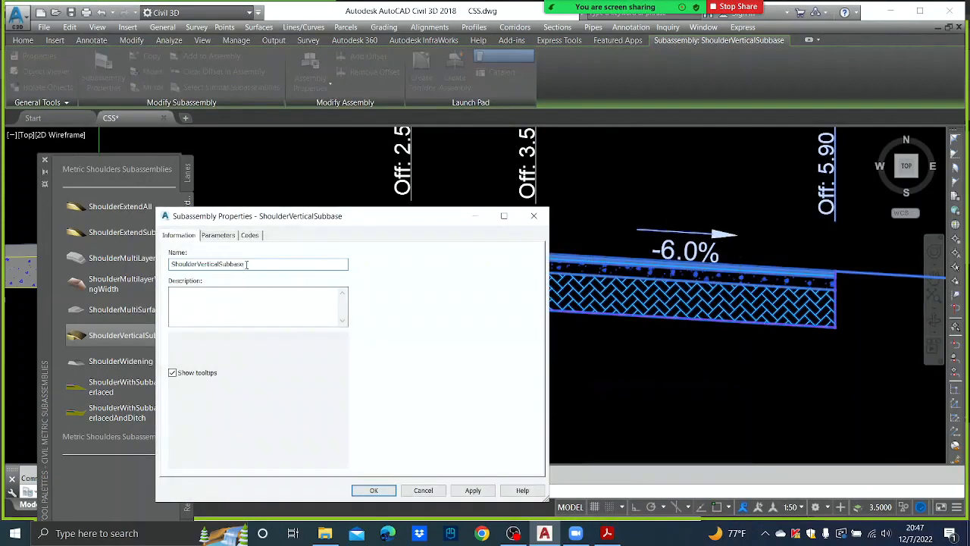
{"action": "type", "text": "-R"}
Set the right shoulder's Paved Width to 1.5 m and its Use Superelevation Slope parameter to Right Outside Shoulder
{"action": "left_click", "coordinate": [216, 236]}
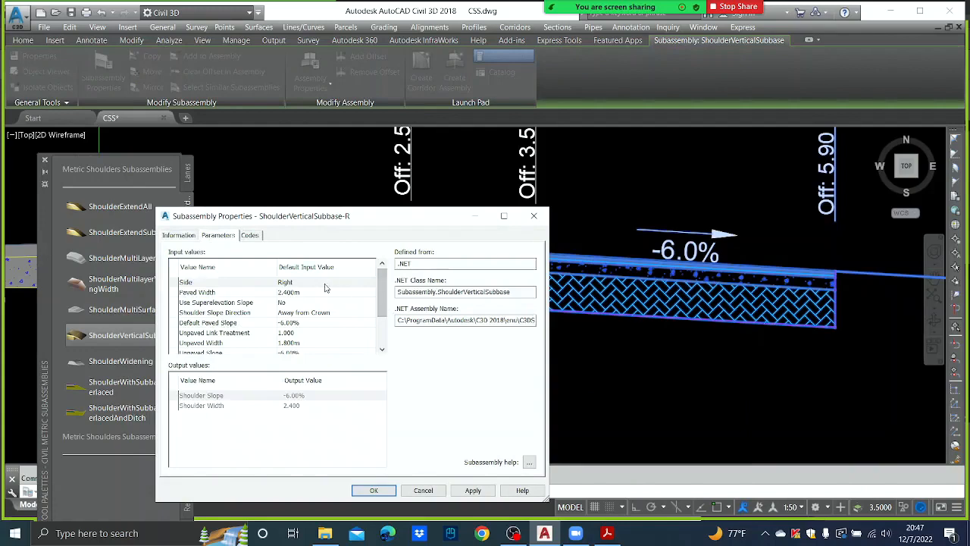
{"action": "left_click_drag", "start_coordinate": [332, 208], "coordinate": [340, 81]}
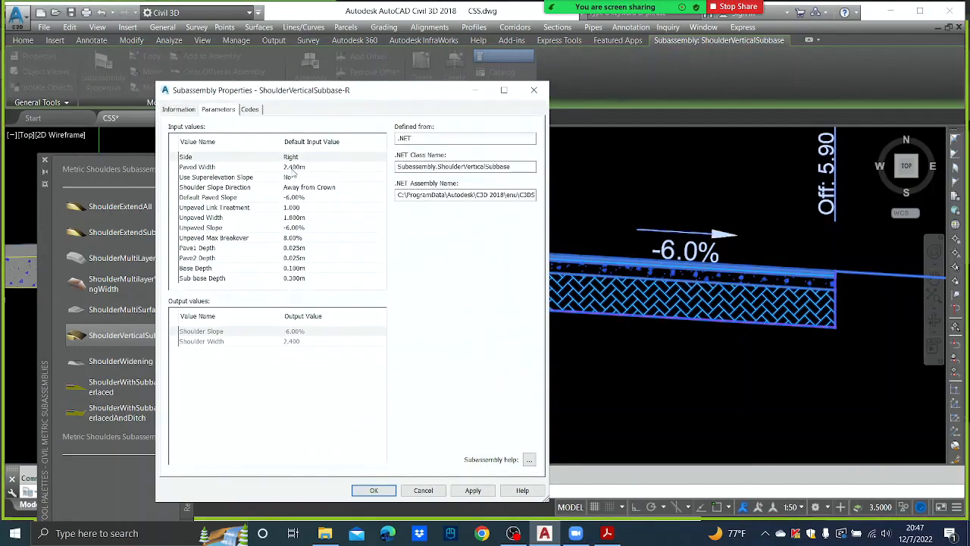
{"action": "left_click", "coordinate": [309, 168]}
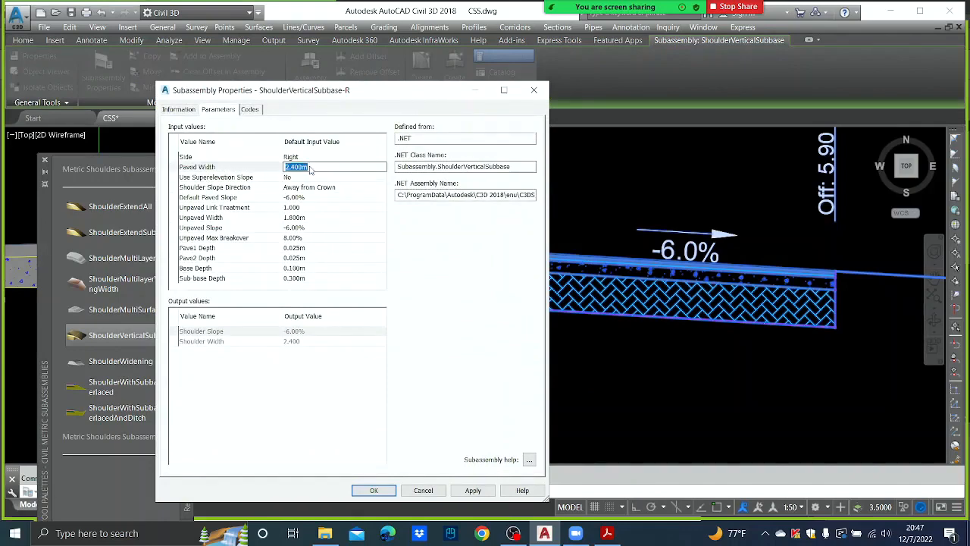
{"action": "type", "text": "1.5"}
{"action": "left_click", "coordinate": [309, 177]}
{"action": "left_click", "coordinate": [363, 290]}
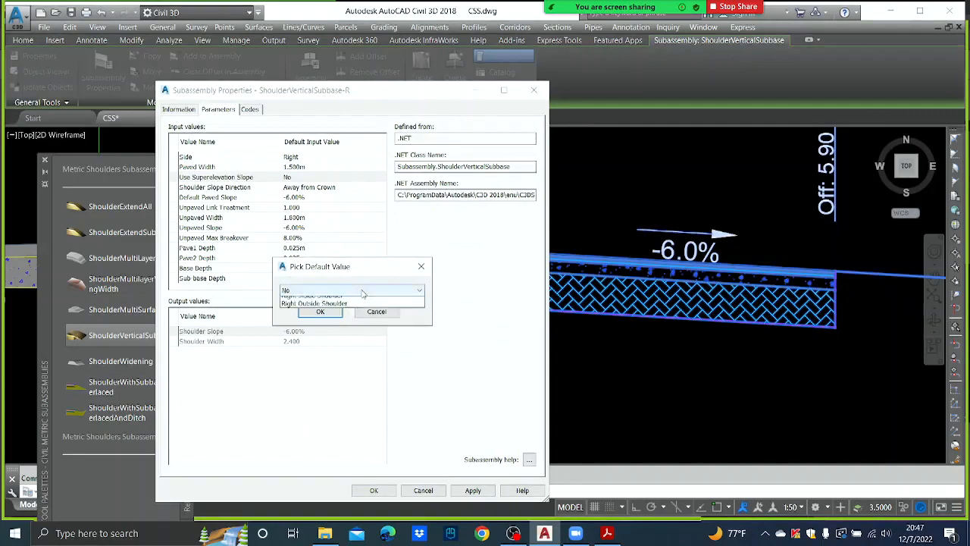
{"action": "left_click", "coordinate": [314, 333]}
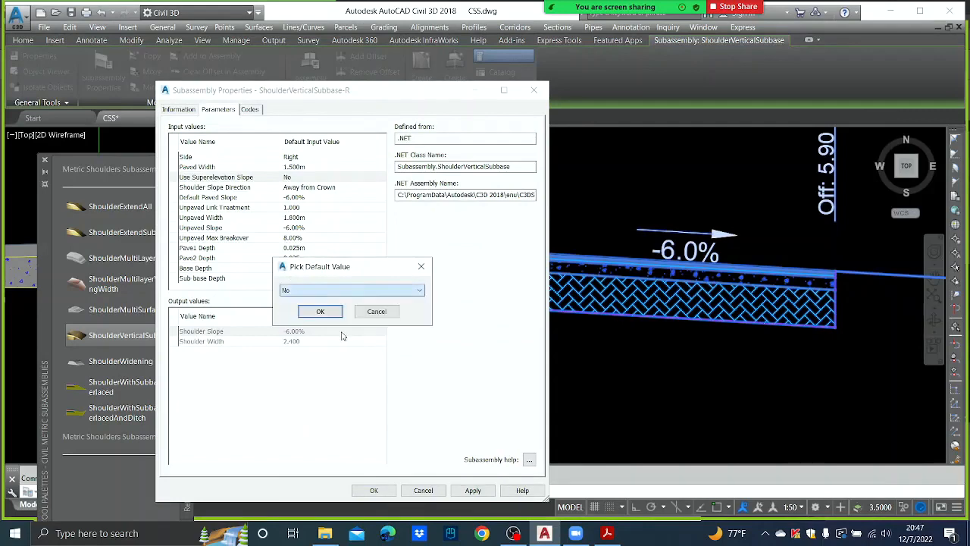
{"action": "left_click", "coordinate": [321, 310]}
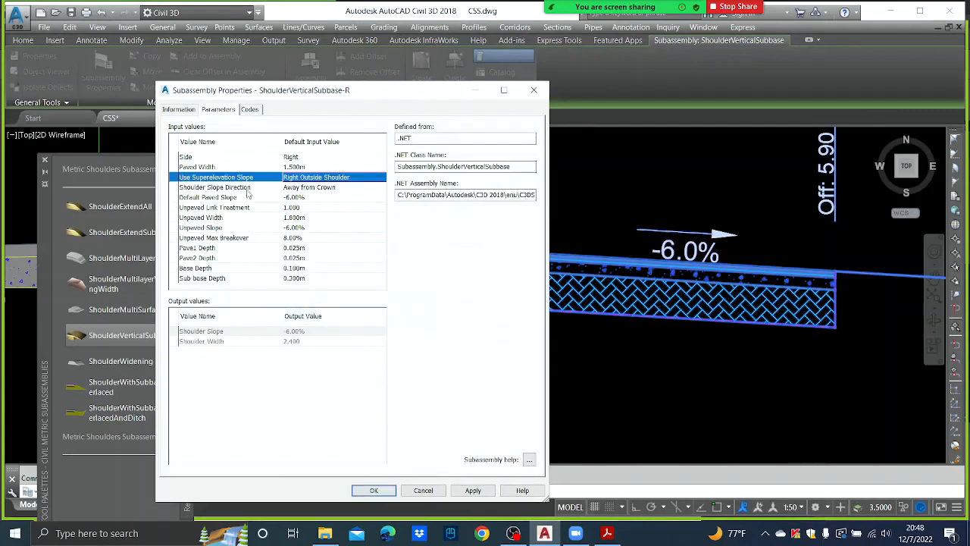
Set the right shoulder's Default Paved Slope to -2.5%
{"action": "left_click", "coordinate": [299, 198]}
{"action": "left_click", "coordinate": [300, 198]}
{"action": "type", "text": "-2."}
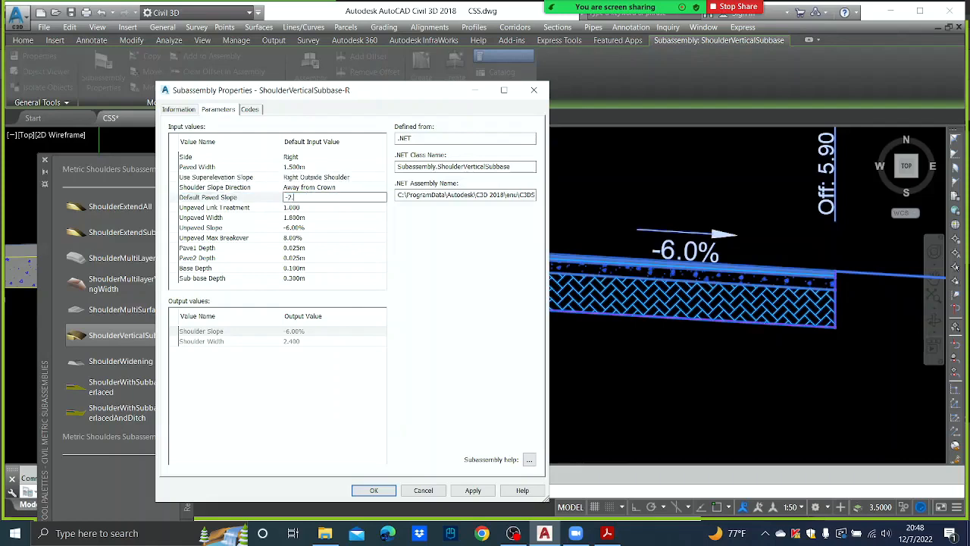
{"action": "type", "text": "5"}
{"action": "key", "text": "Return"}
Set the right shoulder's Unpaved Width to 2 m and its Unpaved Slope to -4%
{"action": "double_click", "coordinate": [312, 220]}
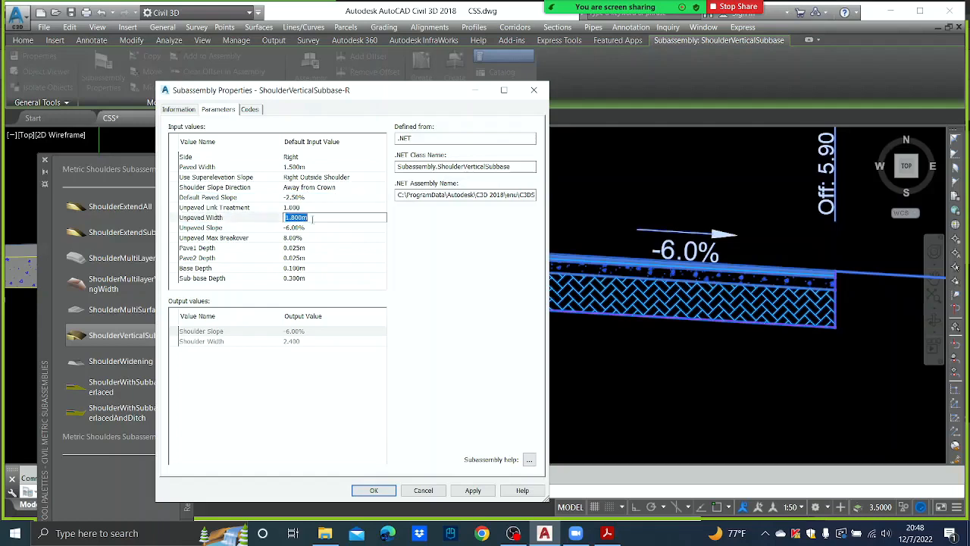
{"action": "type", "text": "2"}
{"action": "key", "text": "Return"}
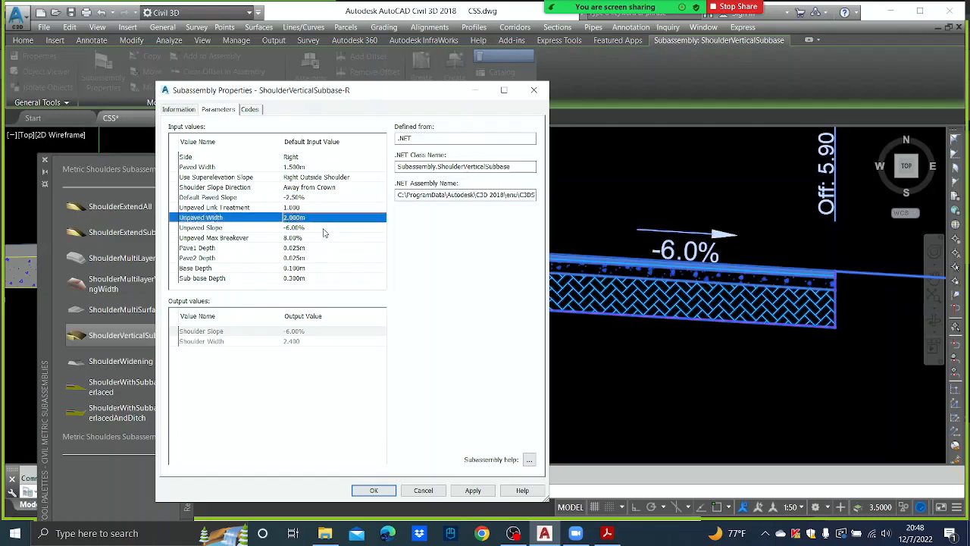
{"action": "double_click", "coordinate": [323, 228]}
{"action": "type", "text": "-4"}
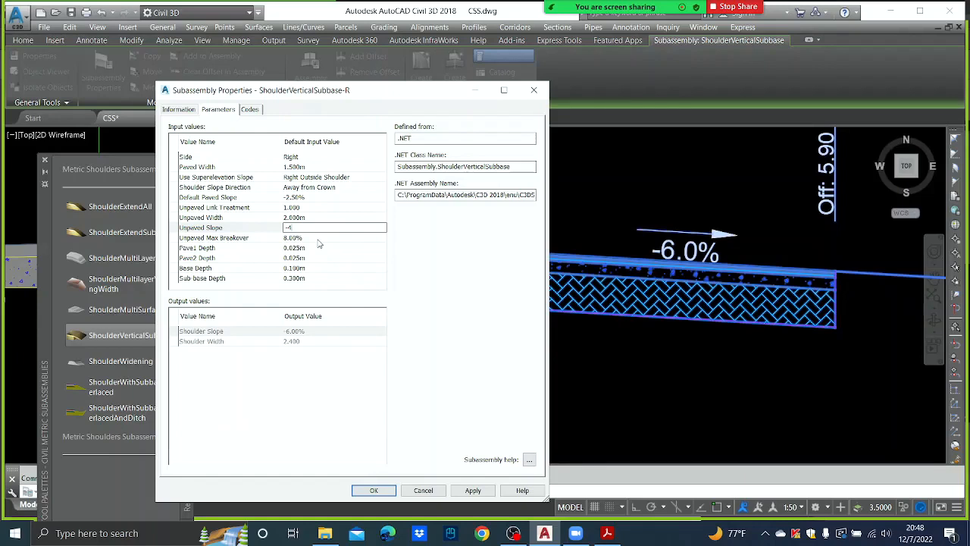
Set the right shoulder's Pave1 Depth to 0.04 m and Pave2 Depth to 0.060 m
{"action": "left_click", "coordinate": [310, 248]}
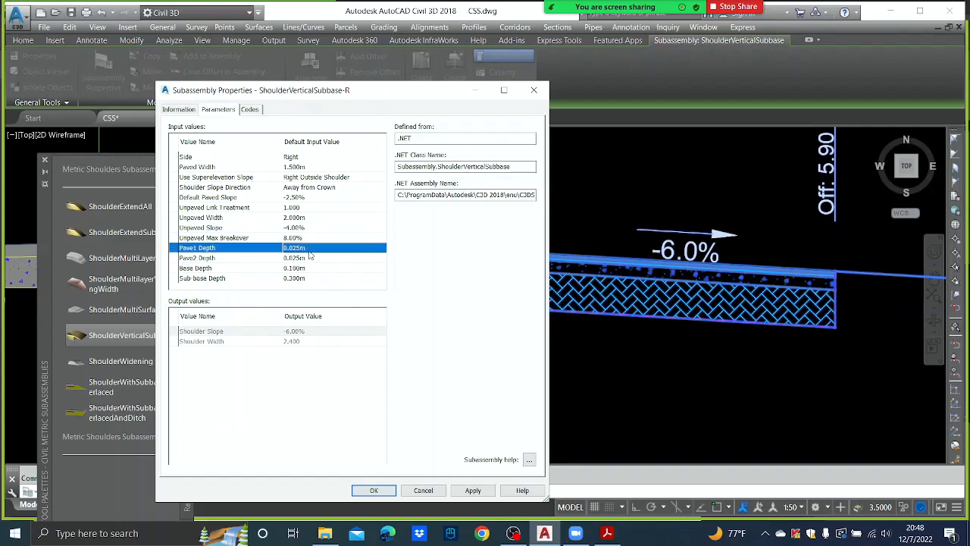
{"action": "left_click", "coordinate": [310, 248]}
{"action": "type", "text": "0"}
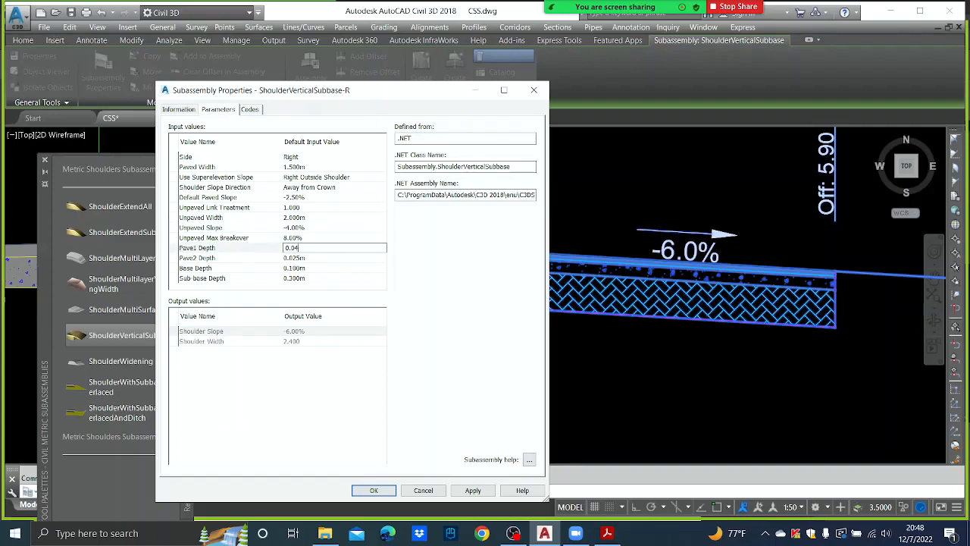
{"action": "left_click", "coordinate": [307, 259]}
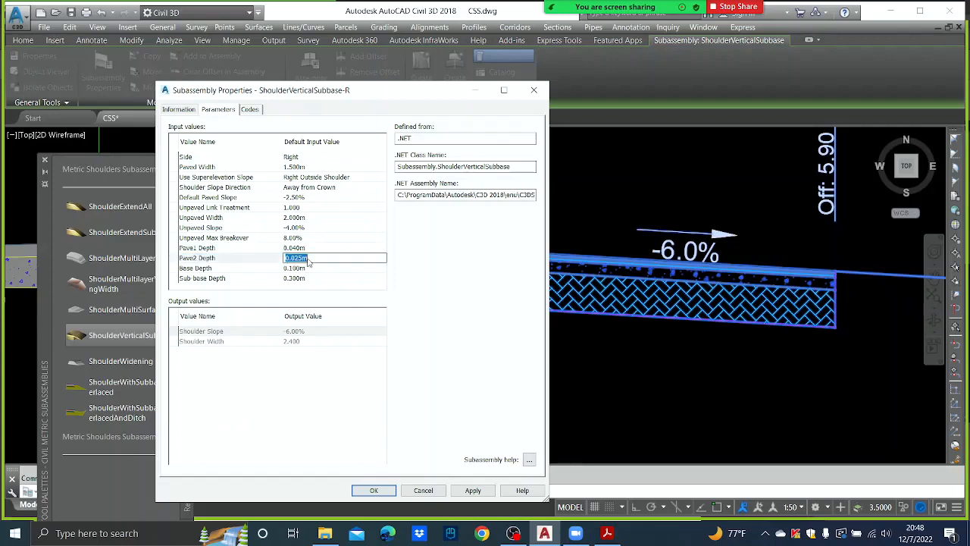
{"action": "type", "text": "0.060"}
{"action": "key", "text": "Return"}
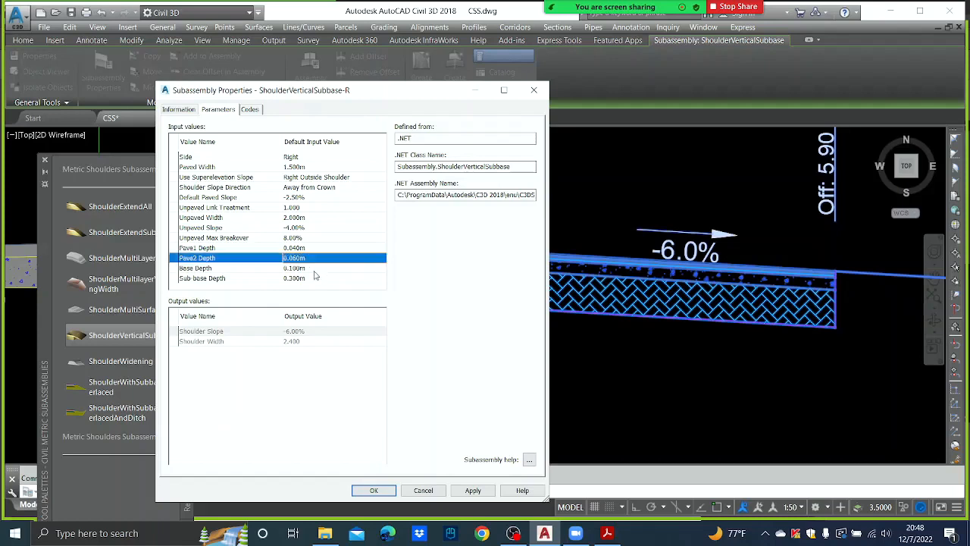
Set the right shoulder's Base Depth to 0.200 m and apply the subassembly properties
{"action": "left_click", "coordinate": [317, 271]}
{"action": "type", "text": "0"}
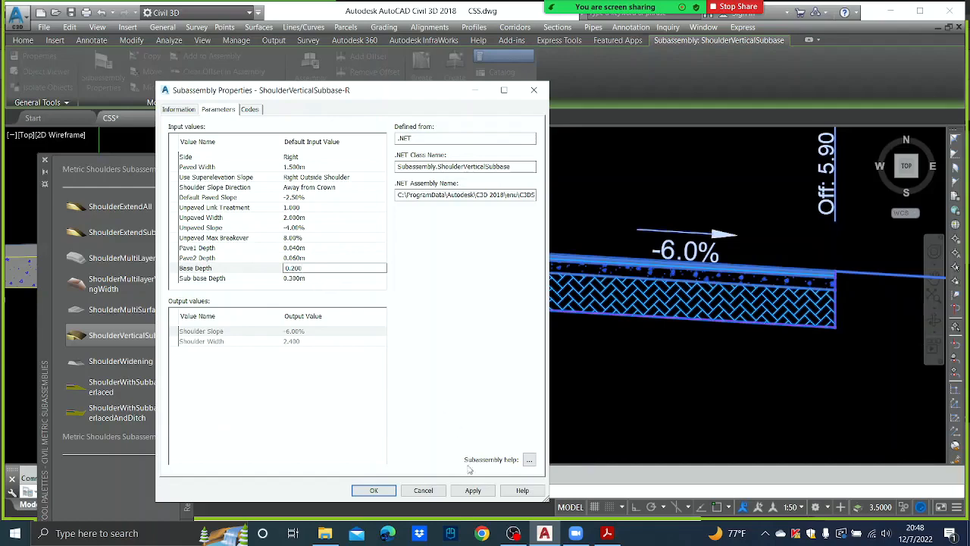
{"action": "type", "text": ".200"}
{"action": "left_click", "coordinate": [473, 490]}
{"action": "left_click", "coordinate": [388, 489]}
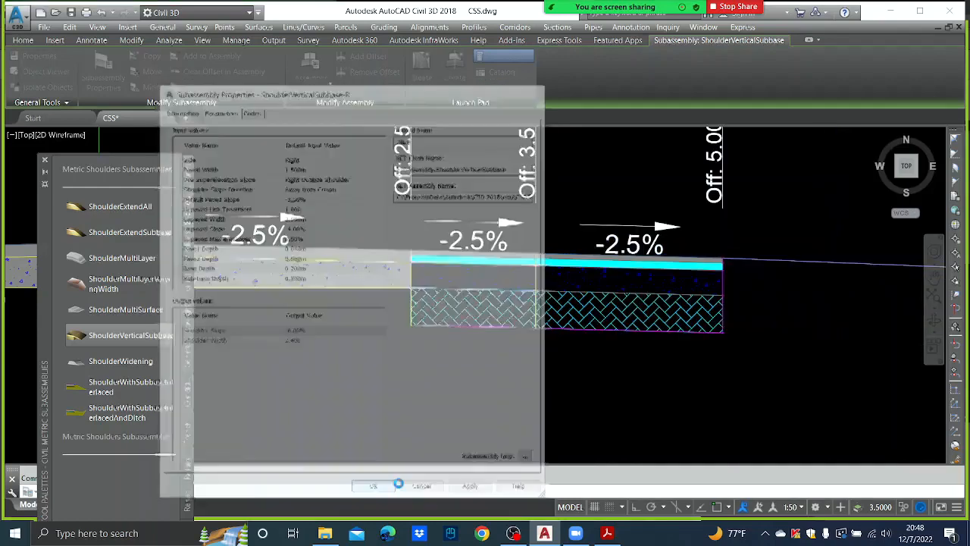
Attach a DaylightMultiIntercept subassembly to the outer end of the right shoulder's unpaved link
{"action": "scroll", "coordinate": [588, 295], "scroll_direction": "down", "scroll_amount": 4}
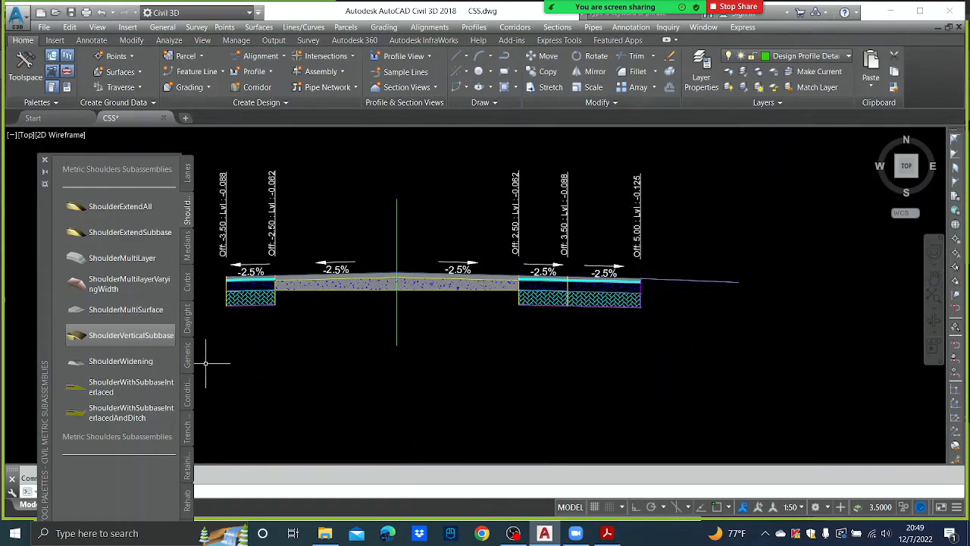
{"action": "left_click", "coordinate": [187, 328]}
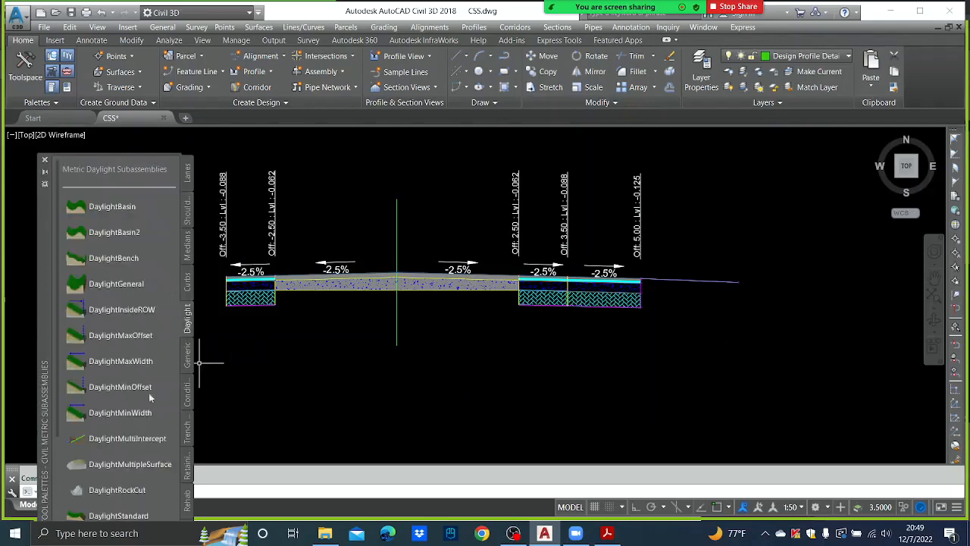
{"action": "left_click", "coordinate": [121, 439]}
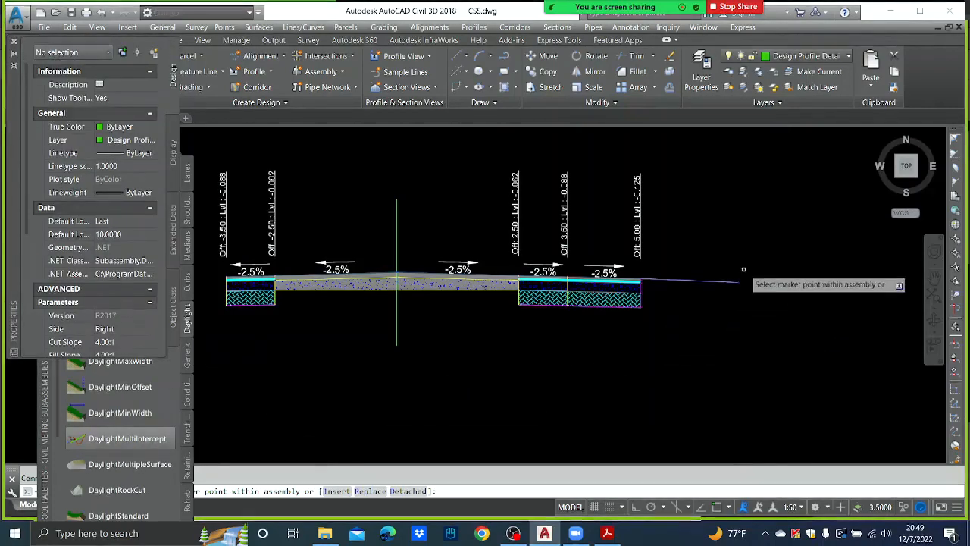
{"action": "scroll", "coordinate": [736, 279], "scroll_direction": "up", "scroll_amount": 5}
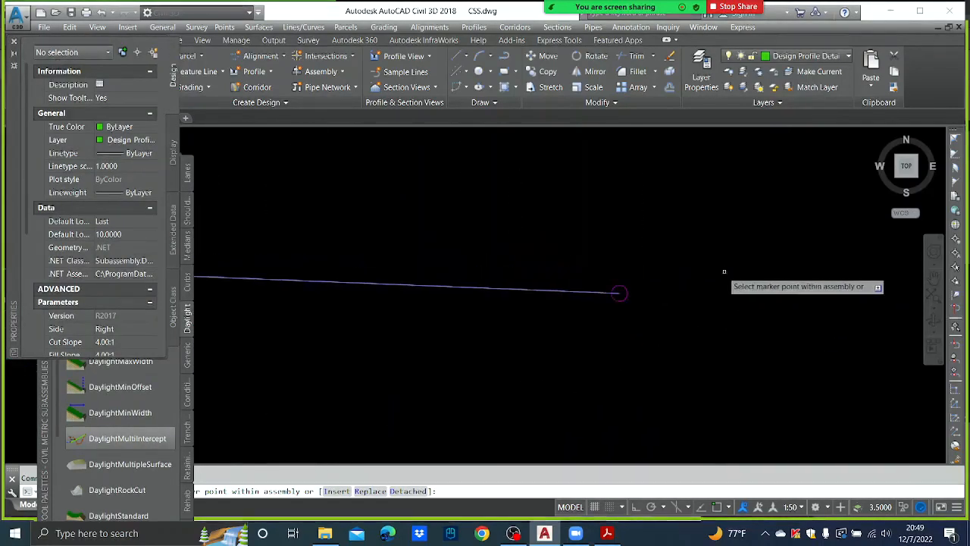
{"action": "left_click", "coordinate": [620, 293]}
{"action": "key", "text": "Escape"}
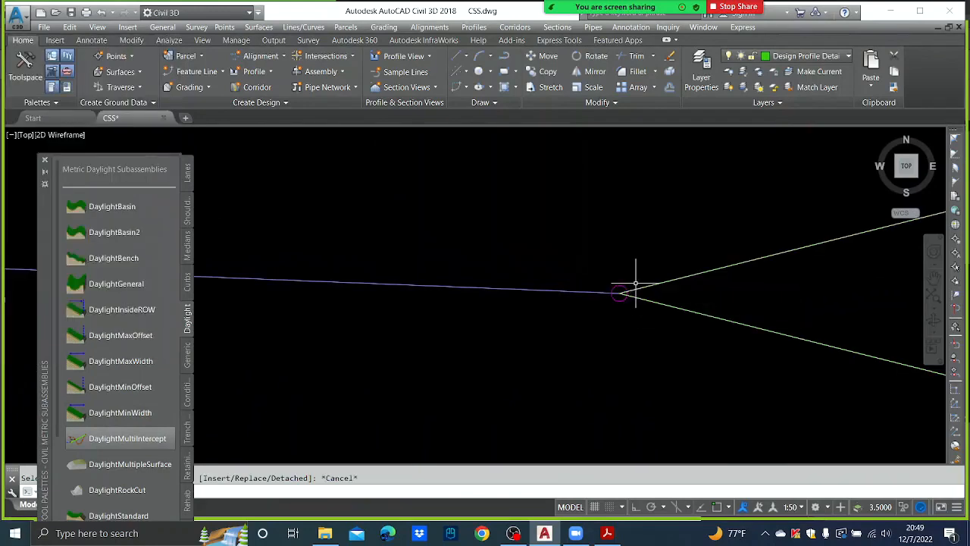
Set the right daylight subassembly's Cut Slope to 0.25:1 in its parameters
{"action": "scroll", "coordinate": [682, 242], "scroll_direction": "down", "scroll_amount": 5}
{"action": "left_click", "coordinate": [743, 267]}
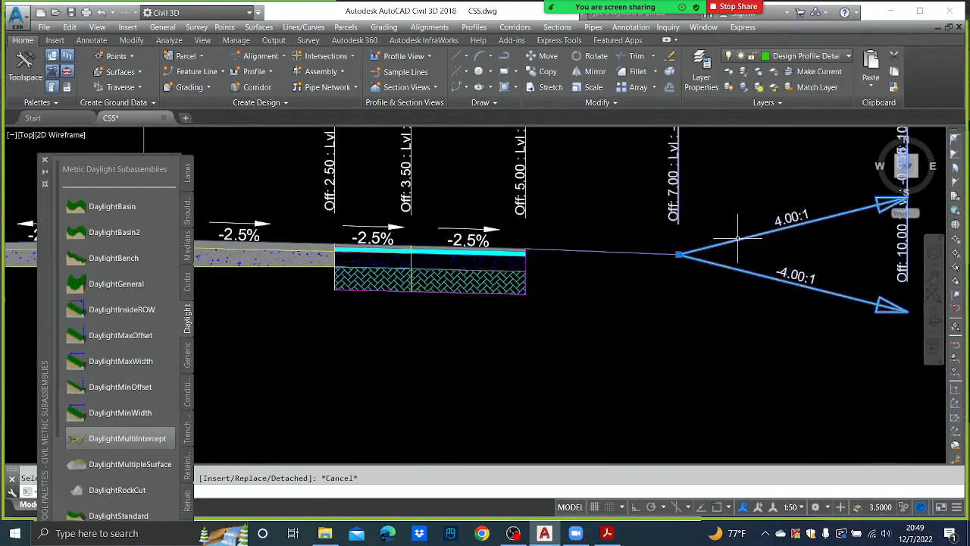
{"action": "right_click", "coordinate": [732, 235]}
{"action": "left_click", "coordinate": [796, 359]}
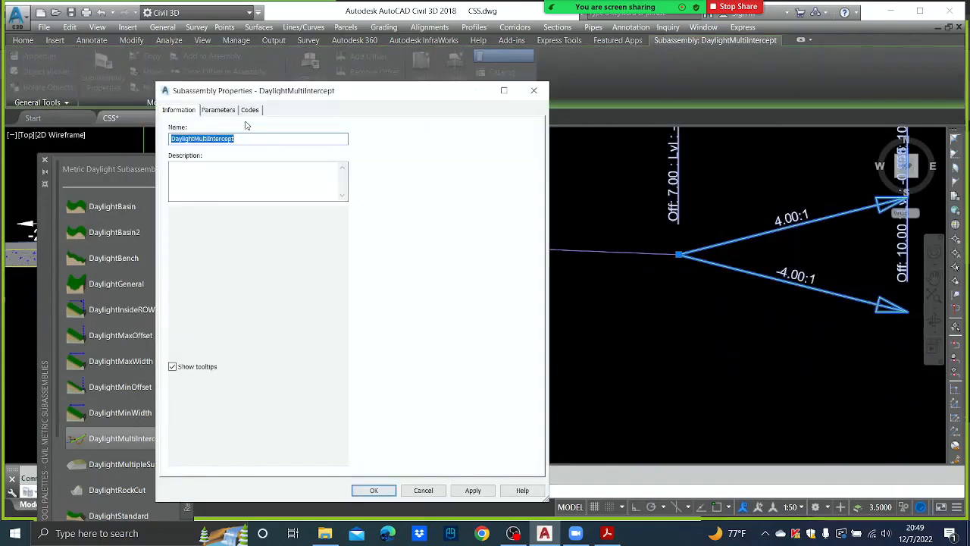
{"action": "left_click", "coordinate": [219, 110]}
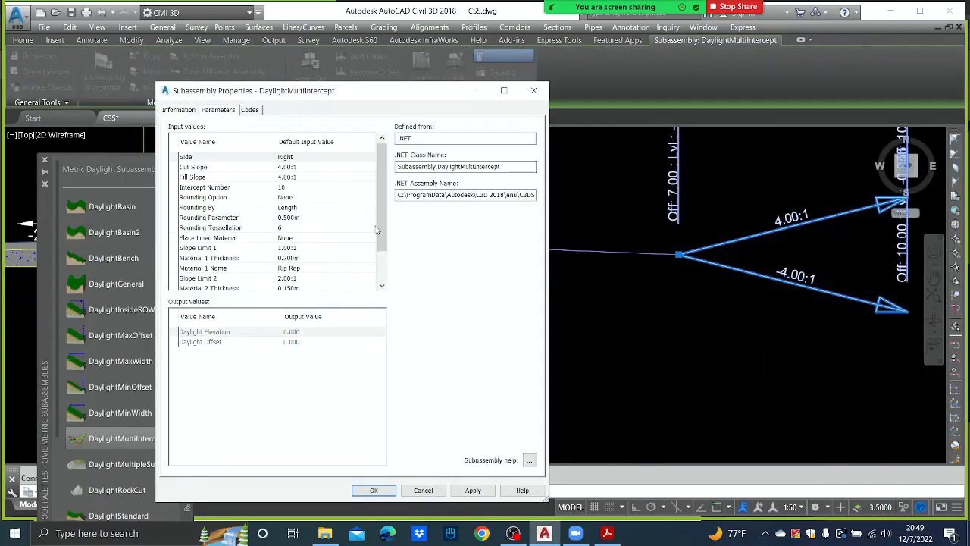
{"action": "left_click", "coordinate": [301, 168]}
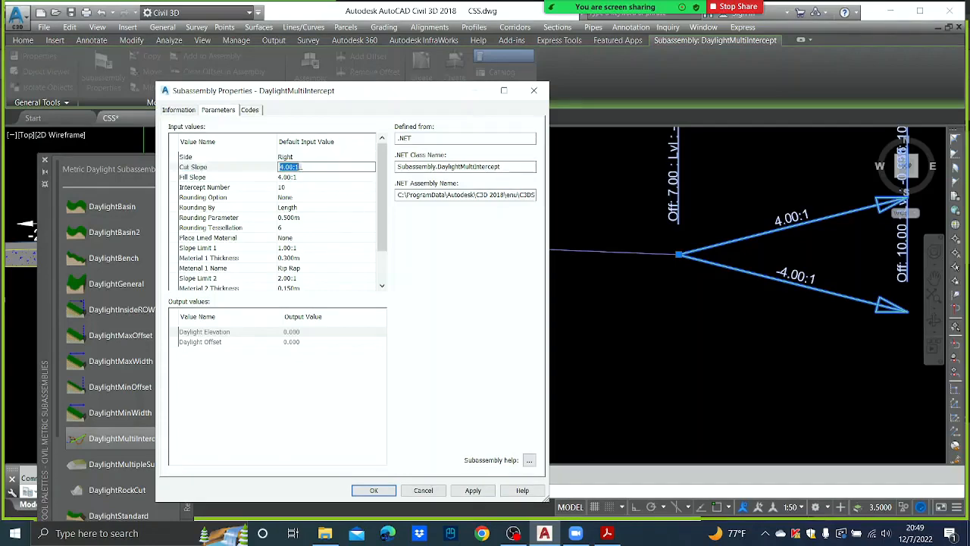
{"action": "type", "text": ".25"}
{"action": "key", "text": "Return"}
Set the right daylight subassembly's Fill Slope to 1.5:1 and apply the properties
{"action": "left_click", "coordinate": [304, 177]}
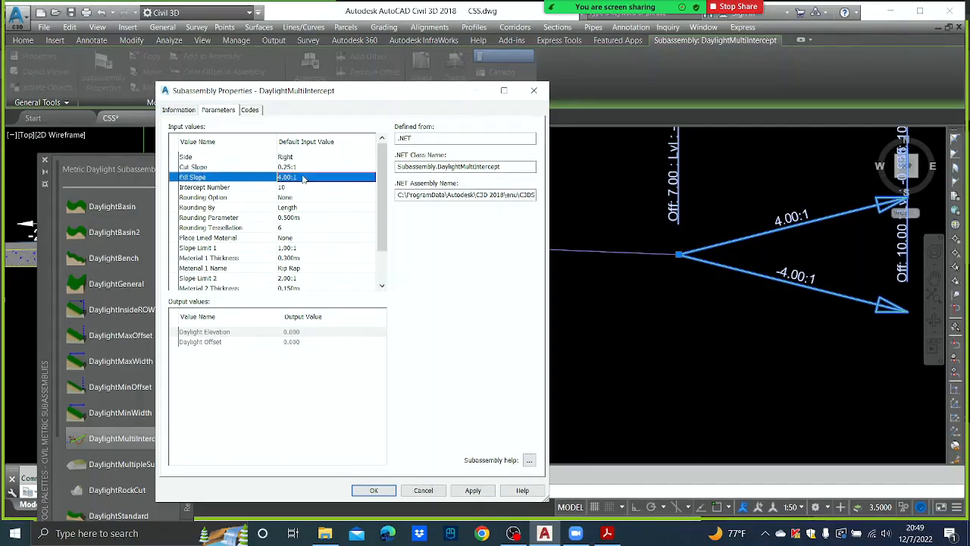
{"action": "type", "text": "1.5"}
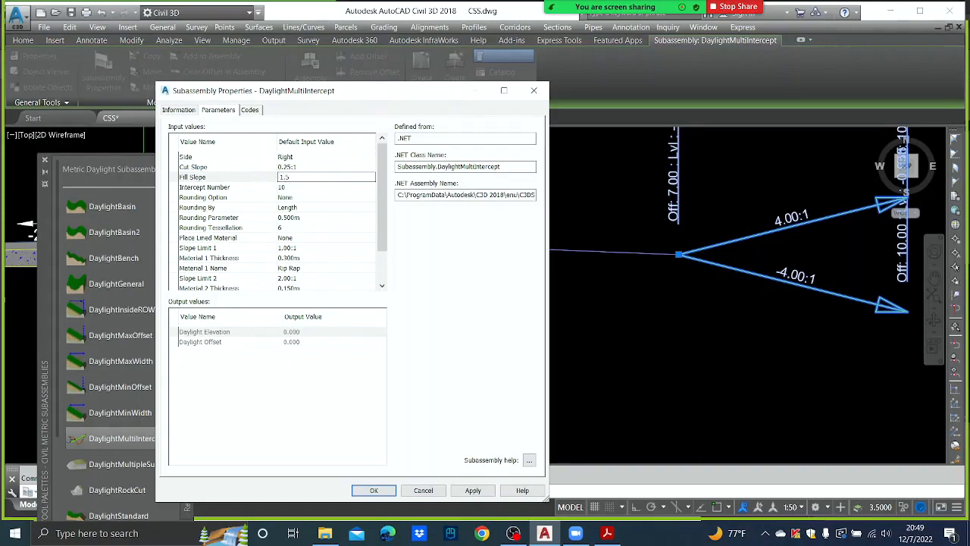
{"action": "key", "text": "Return"}
{"action": "left_click", "coordinate": [473, 491]}
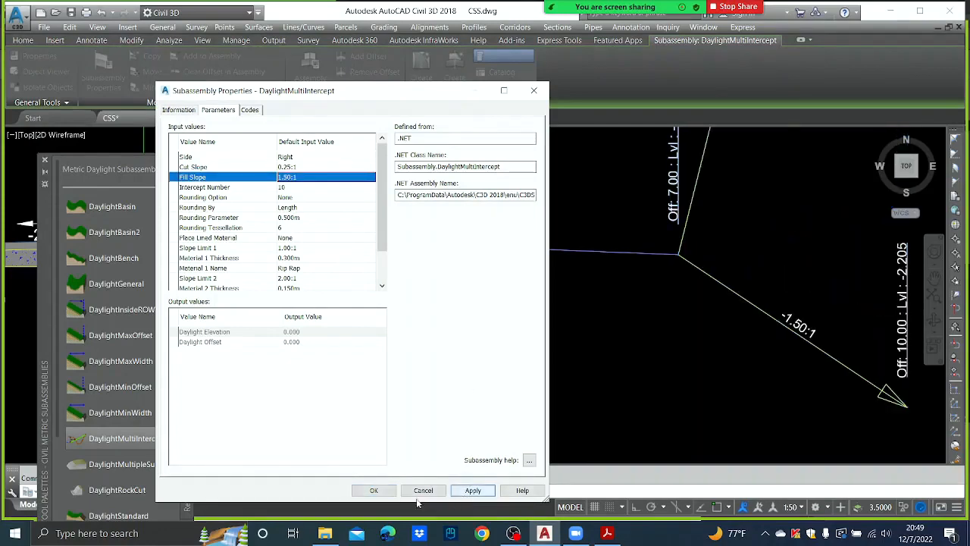
{"action": "left_click", "coordinate": [373, 490]}
{"action": "key", "text": "Escape"}
Mirror the right shoulder and daylight subassemblies onto the top outer edge of the left outer lane
{"action": "scroll", "coordinate": [613, 351], "scroll_direction": "down", "scroll_amount": 6}
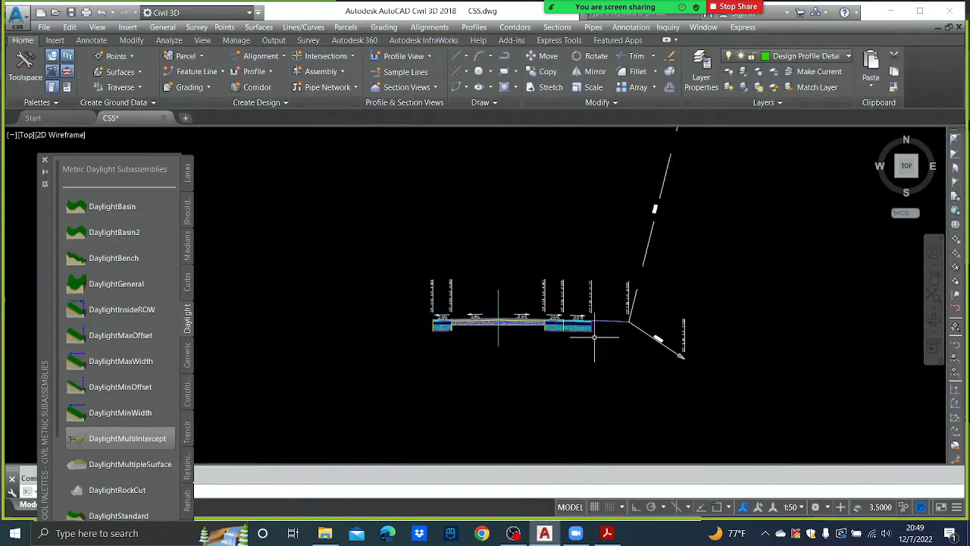
{"action": "left_click", "coordinate": [634, 311]}
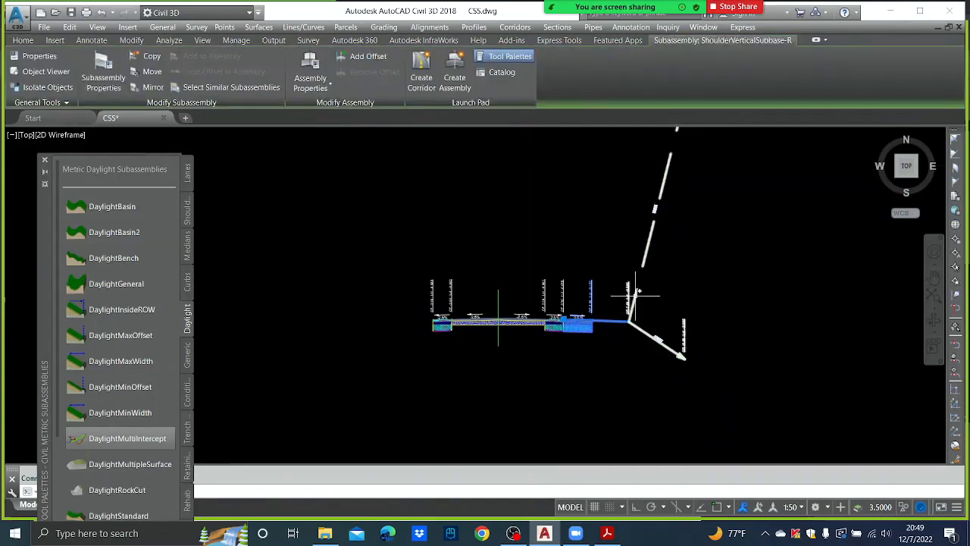
{"action": "left_click", "coordinate": [149, 87]}
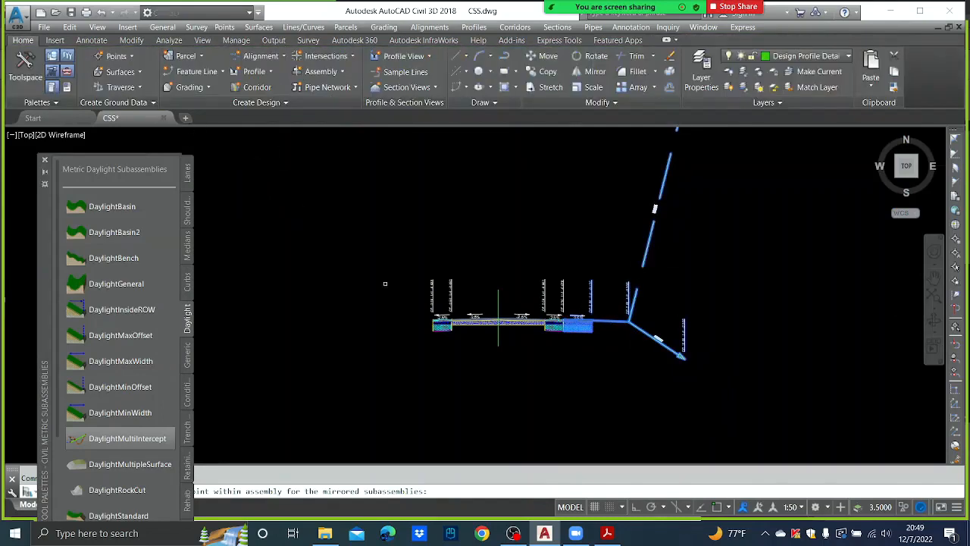
{"action": "scroll", "coordinate": [383, 303], "scroll_direction": "up", "scroll_amount": 8}
{"action": "scroll", "coordinate": [382, 325], "scroll_direction": "up", "scroll_amount": 2}
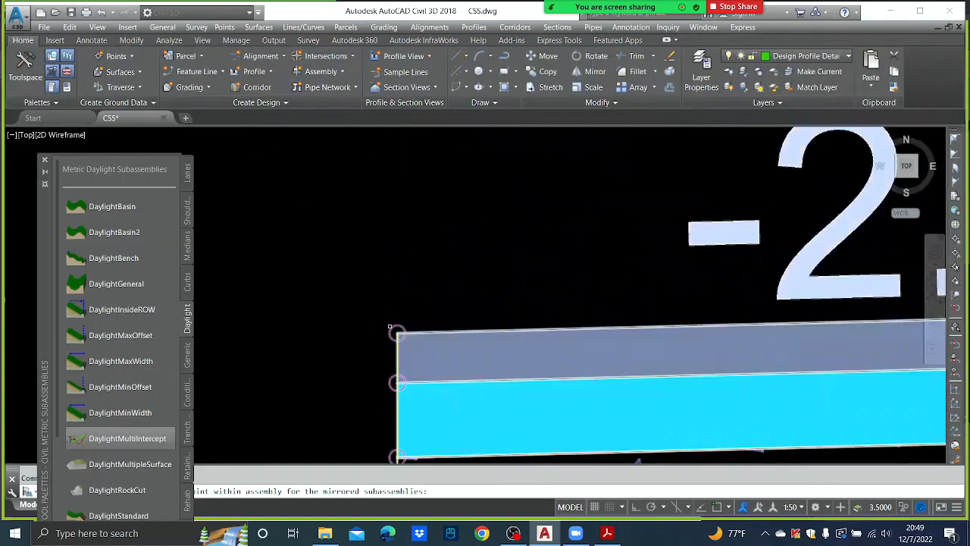
{"action": "left_click", "coordinate": [390, 326]}
{"action": "scroll", "coordinate": [390, 326], "scroll_direction": "down", "scroll_amount": 10}
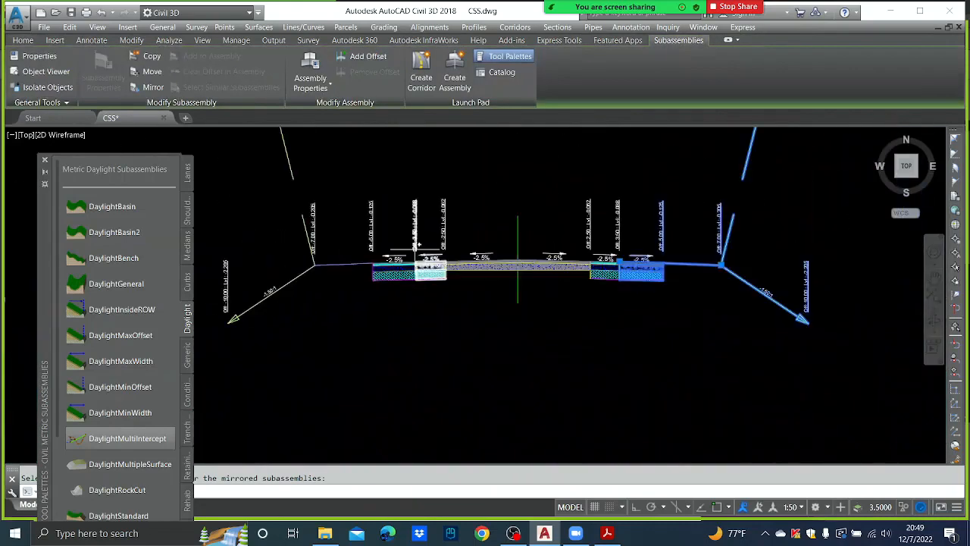
{"action": "key", "text": "Escape"}
Rename the mirrored left shoulder subassembly as ShoulderVerticalSubbase-L
{"action": "left_click", "coordinate": [402, 272]}
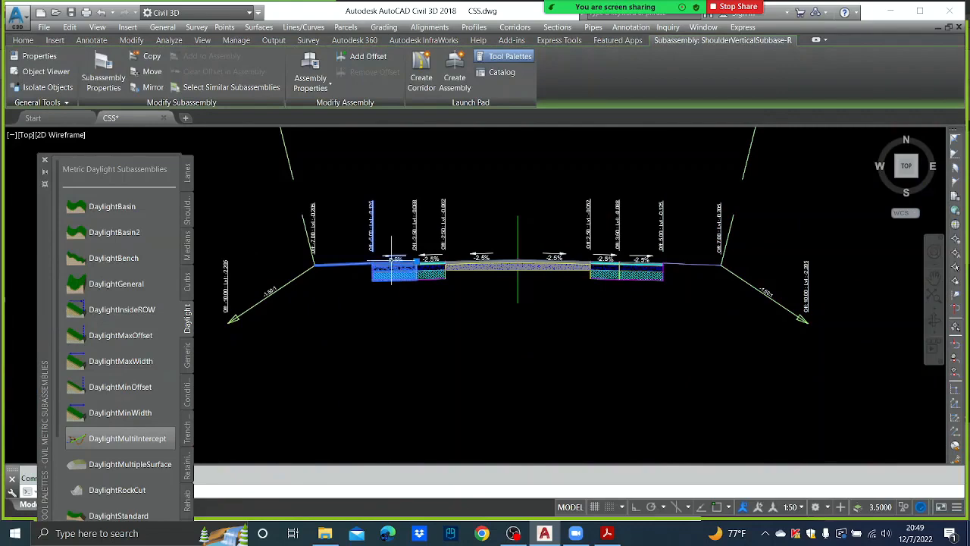
{"action": "right_click", "coordinate": [393, 258]}
{"action": "left_click", "coordinate": [444, 385]}
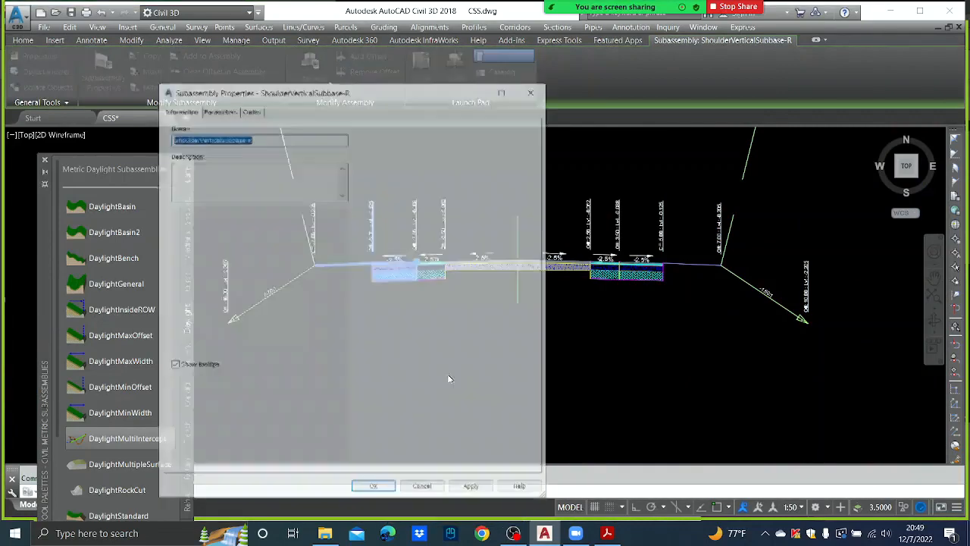
{"action": "left_click", "coordinate": [254, 138]}
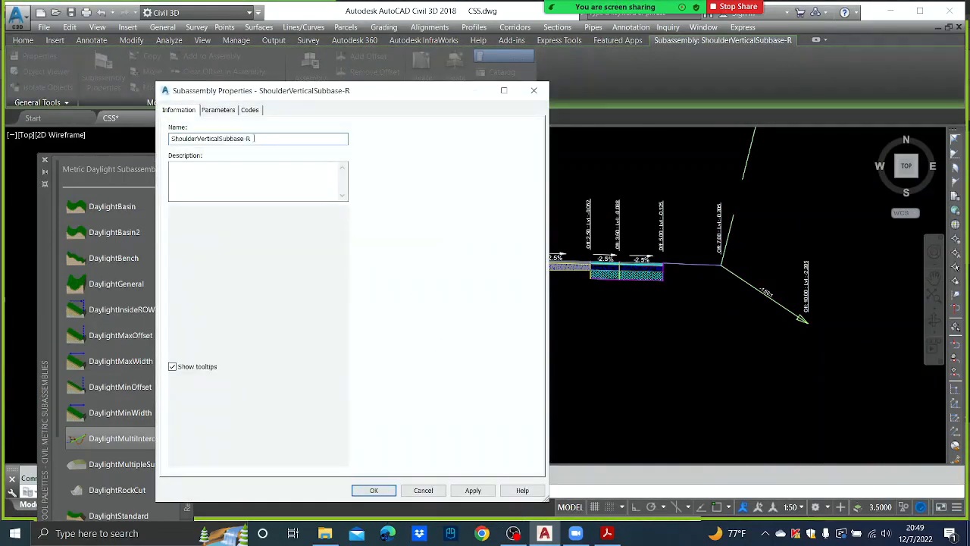
{"action": "key", "text": "BackSpace"}
{"action": "key", "text": "BackSpace"}
Set the left shoulder subassembly's Use Superelevation Slope to Left Outside Shoulder and apply the properties
{"action": "left_click", "coordinate": [213, 111]}
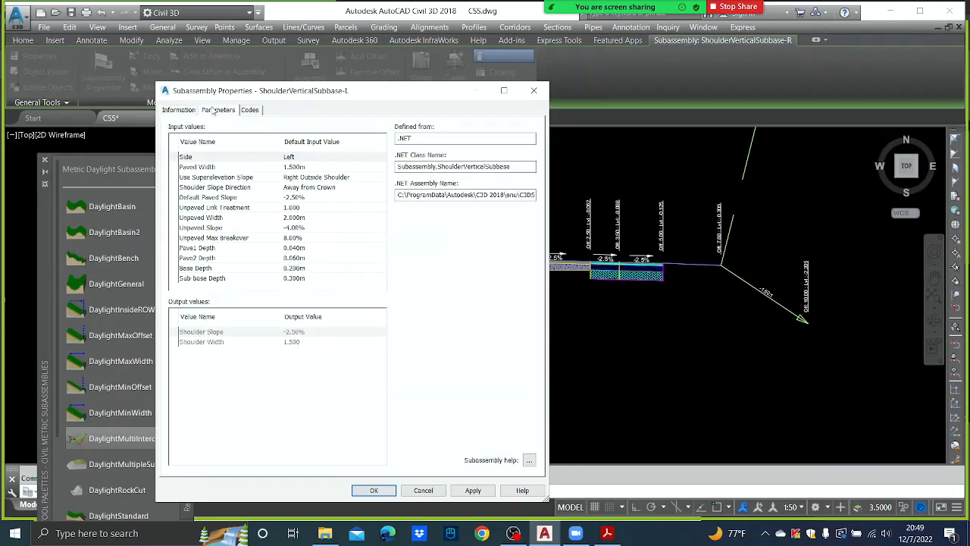
{"action": "double_click", "coordinate": [359, 179]}
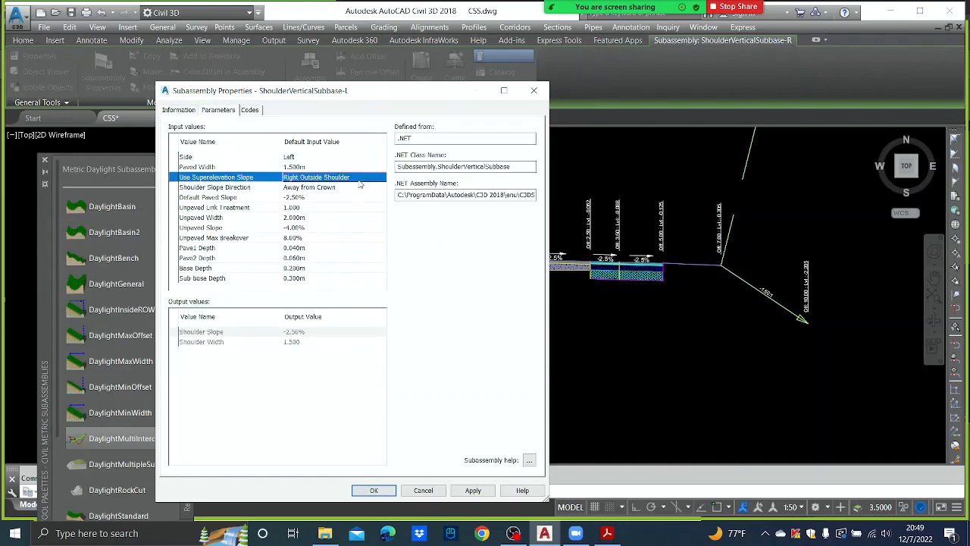
{"action": "left_click", "coordinate": [370, 293]}
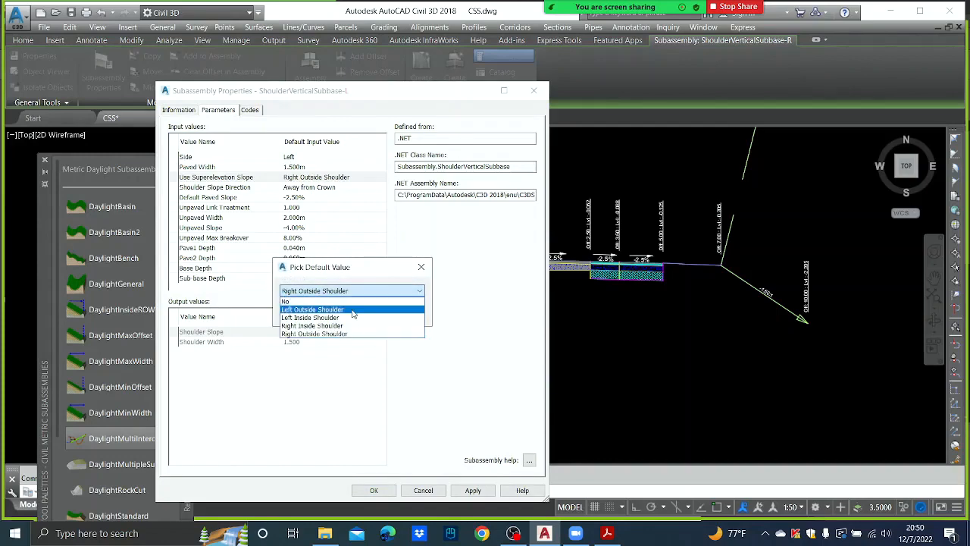
{"action": "left_click", "coordinate": [353, 313]}
{"action": "left_click", "coordinate": [319, 312]}
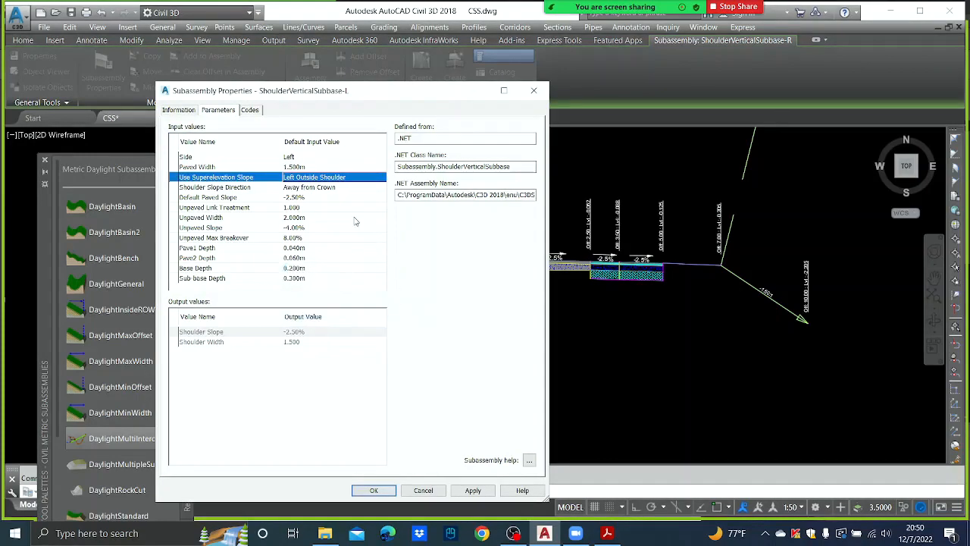
{"action": "left_click", "coordinate": [475, 492]}
{"action": "left_click", "coordinate": [375, 490]}
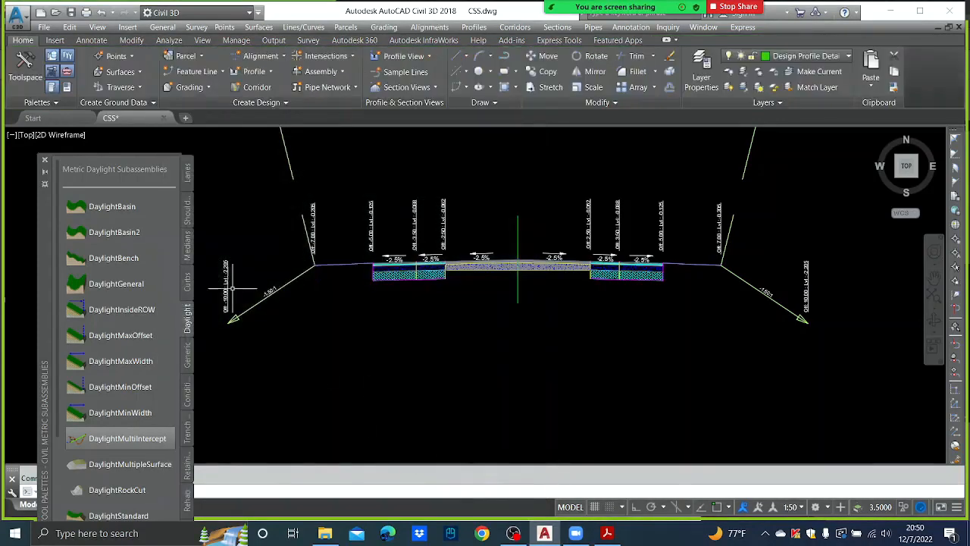
Close the subassembly tool palettes and save the drawing
{"action": "left_click", "coordinate": [44, 160]}
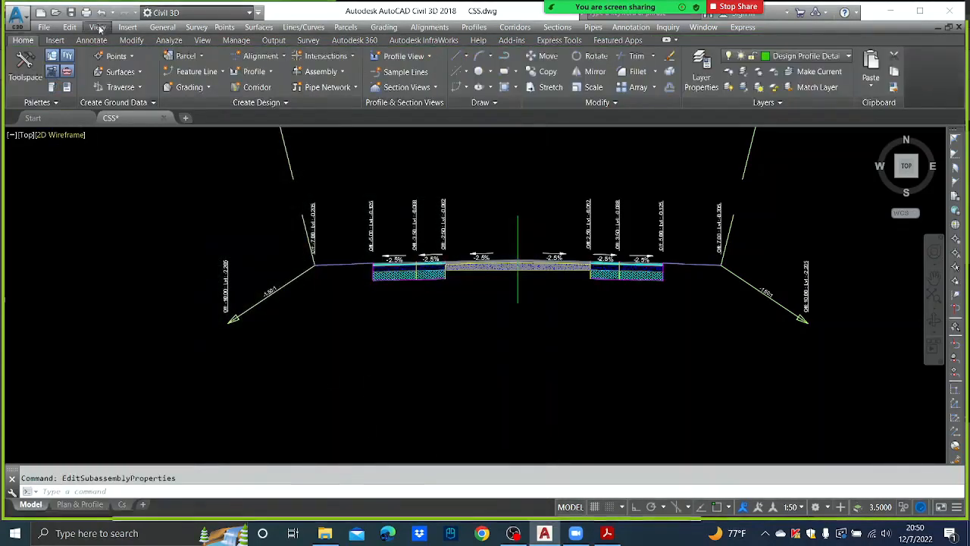
{"action": "left_click", "coordinate": [70, 12]}
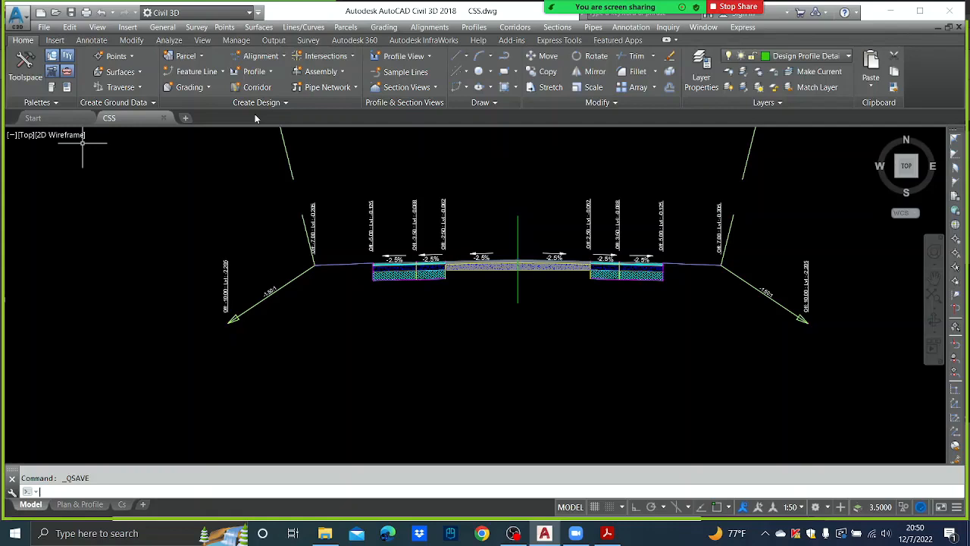
{"action": "scroll", "coordinate": [561, 271], "scroll_direction": "down", "scroll_amount": 8}
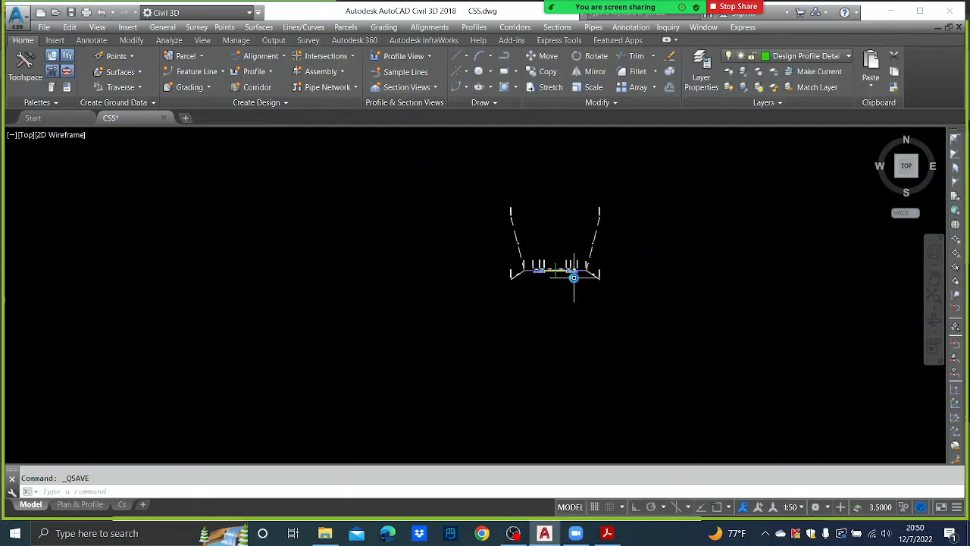
{"action": "scroll", "coordinate": [568, 265], "scroll_direction": "up", "scroll_amount": 5}
{"action": "scroll", "coordinate": [541, 296], "scroll_direction": "down", "scroll_amount": 5}
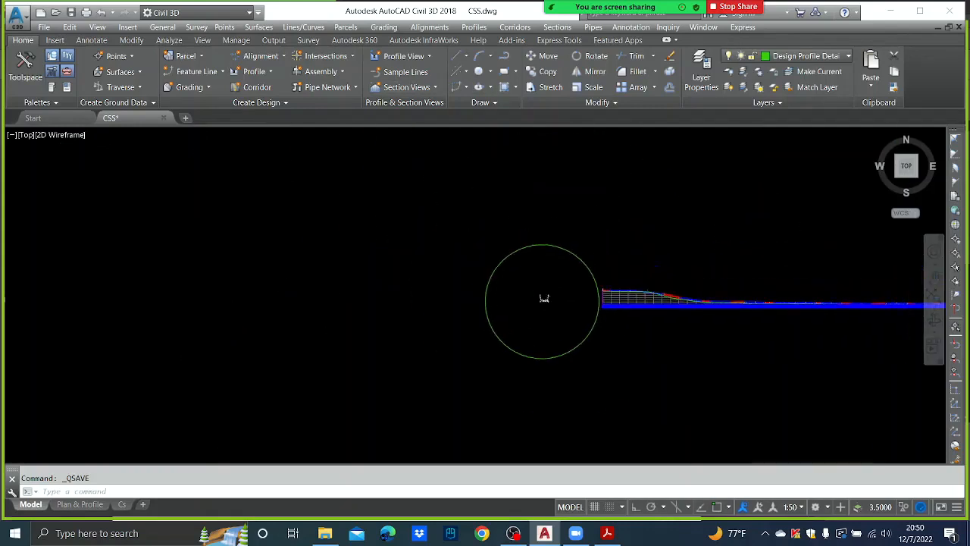
{"action": "scroll", "coordinate": [544, 291], "scroll_direction": "up", "scroll_amount": 2}
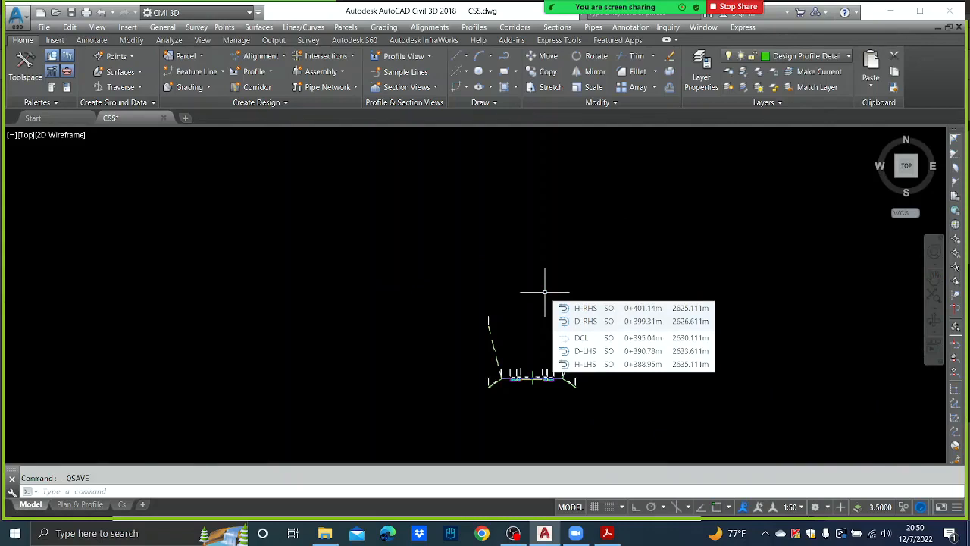
{"action": "middle_click_drag", "start_coordinate": [516, 243], "coordinate": [551, 132]}
{"action": "scroll", "coordinate": [570, 233], "scroll_direction": "down", "scroll_amount": 2}
{"action": "scroll", "coordinate": [576, 254], "scroll_direction": "up", "scroll_amount": 4}
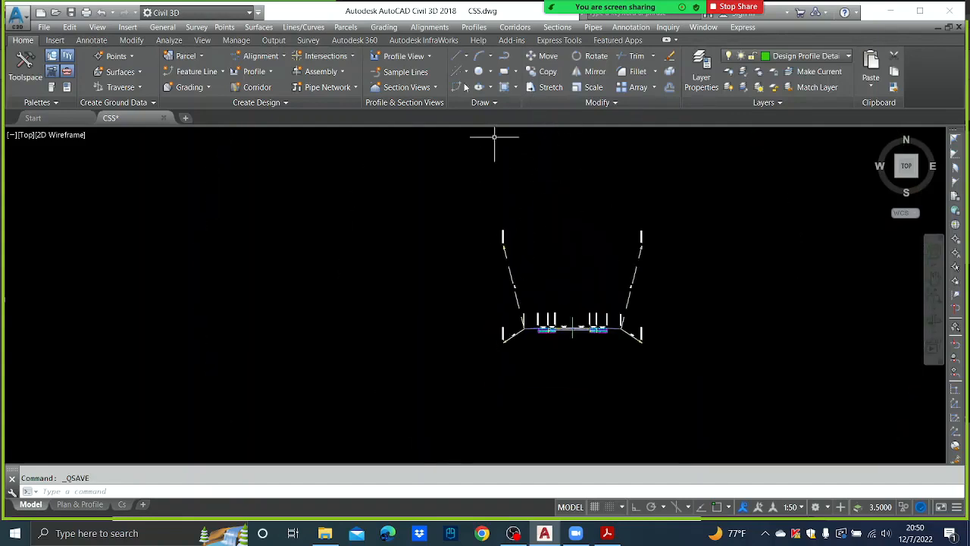
Start a new corridor named CSS with the Basic style, using FG (1) (1) as the profile of the DCL alignment
{"action": "left_click", "coordinate": [515, 27]}
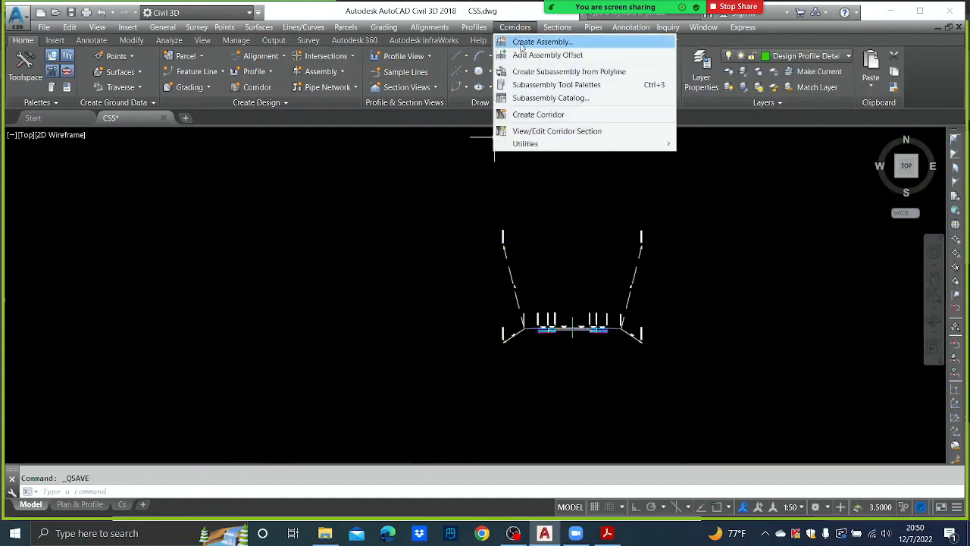
{"action": "left_click", "coordinate": [548, 115]}
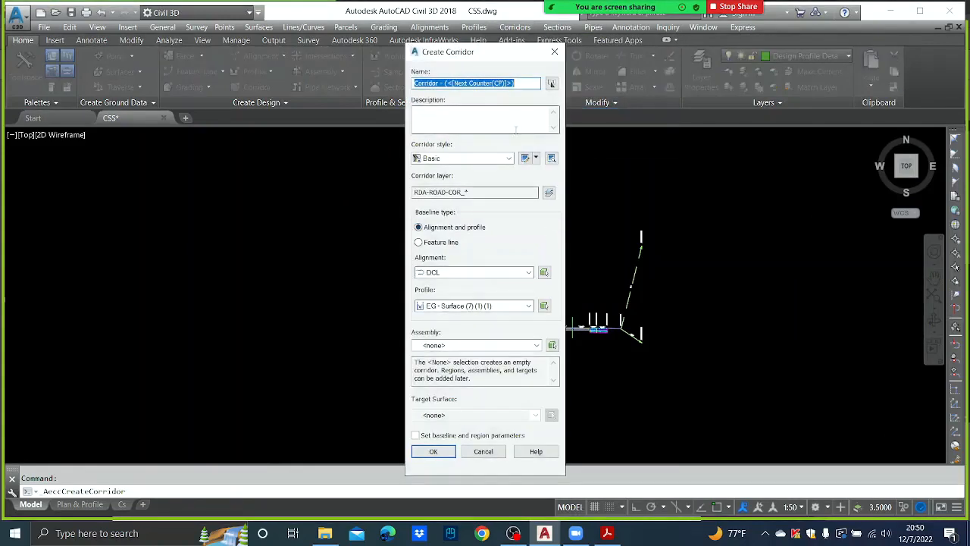
{"action": "type", "text": "CSS"}
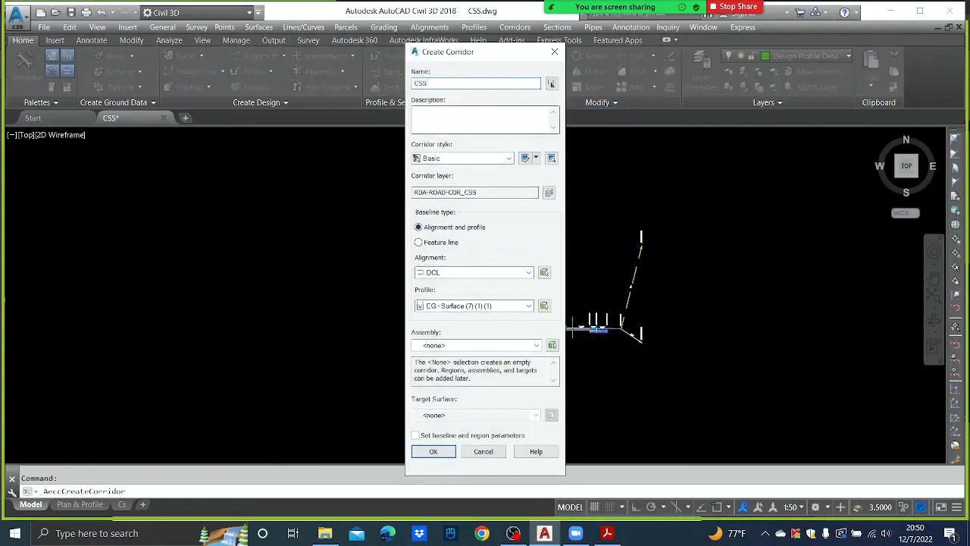
{"action": "left_click", "coordinate": [509, 158]}
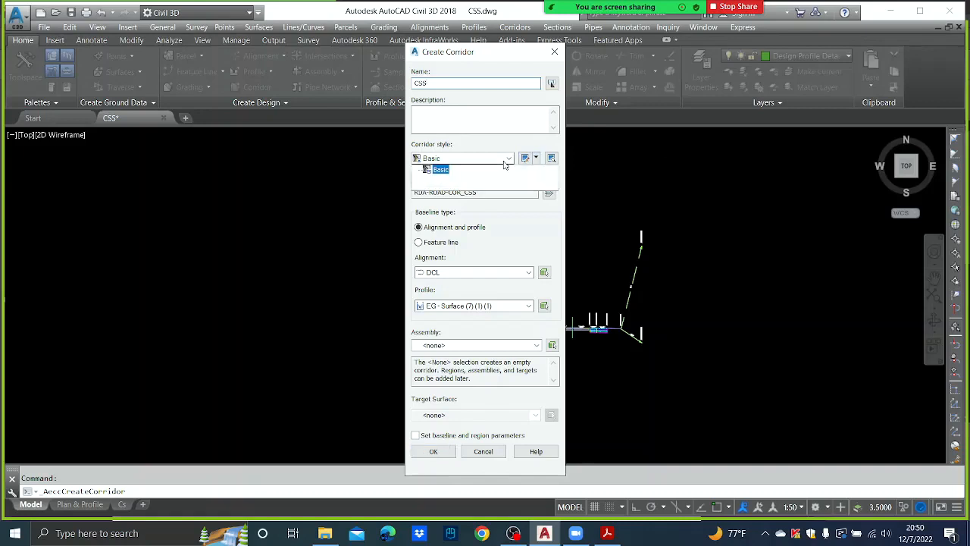
{"action": "left_click", "coordinate": [498, 166]}
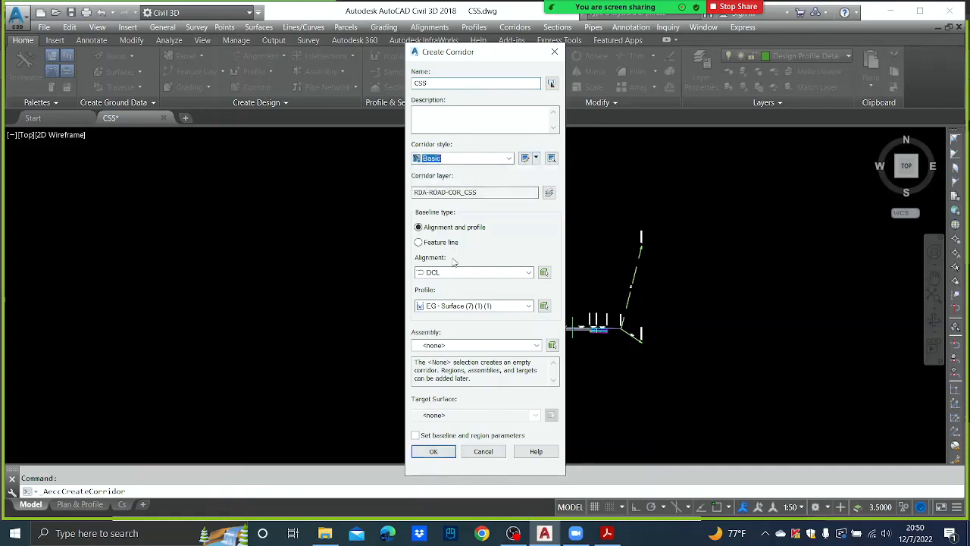
{"action": "left_click", "coordinate": [504, 305]}
{"action": "left_click", "coordinate": [457, 327]}
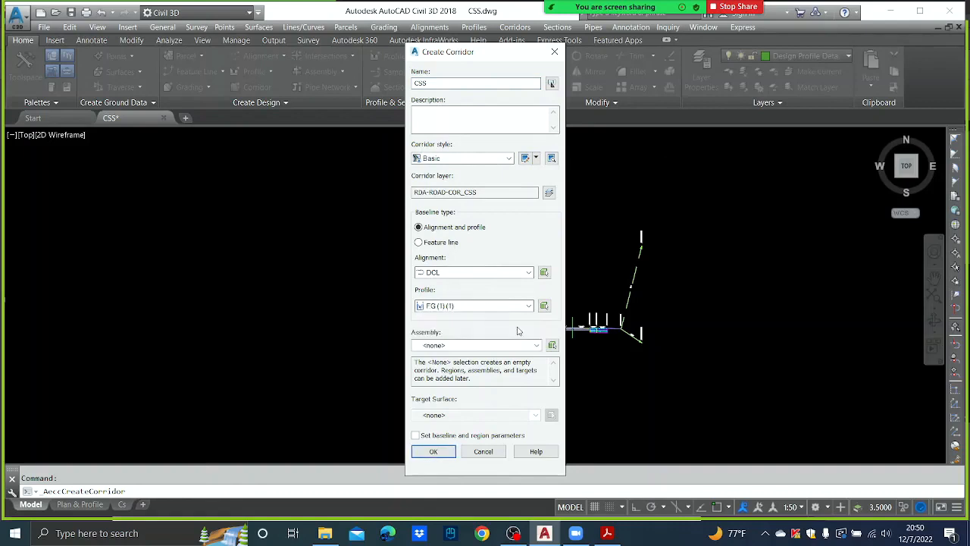
Assign the CSS assembly and the EG (1) target surface to the corridor and proceed to its baseline and region parameters
{"action": "left_click", "coordinate": [468, 347]}
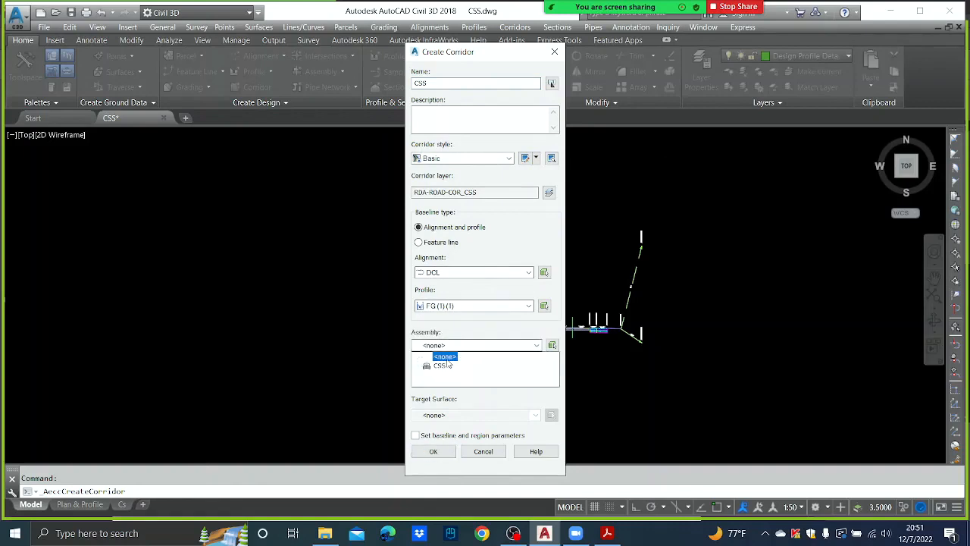
{"action": "left_click", "coordinate": [444, 363]}
{"action": "left_click", "coordinate": [485, 415]}
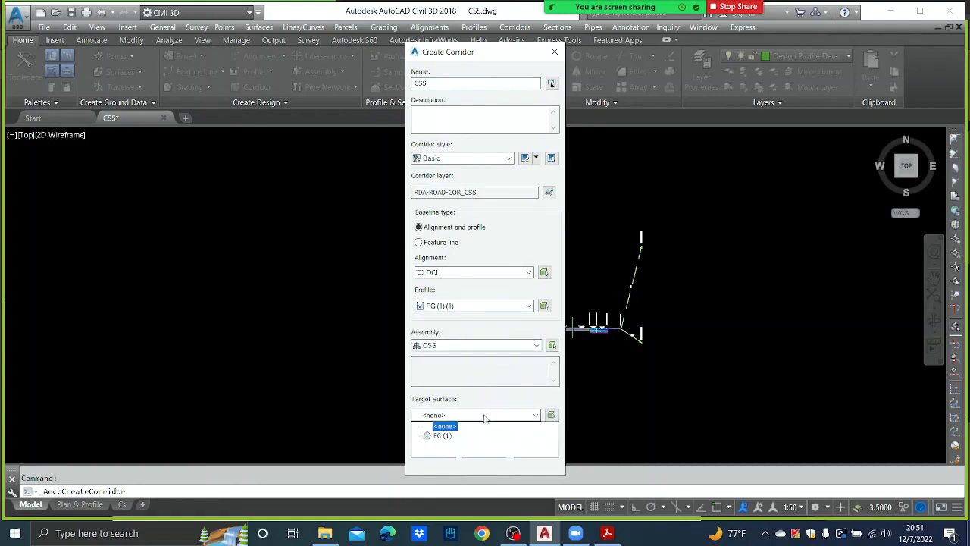
{"action": "left_click", "coordinate": [443, 435]}
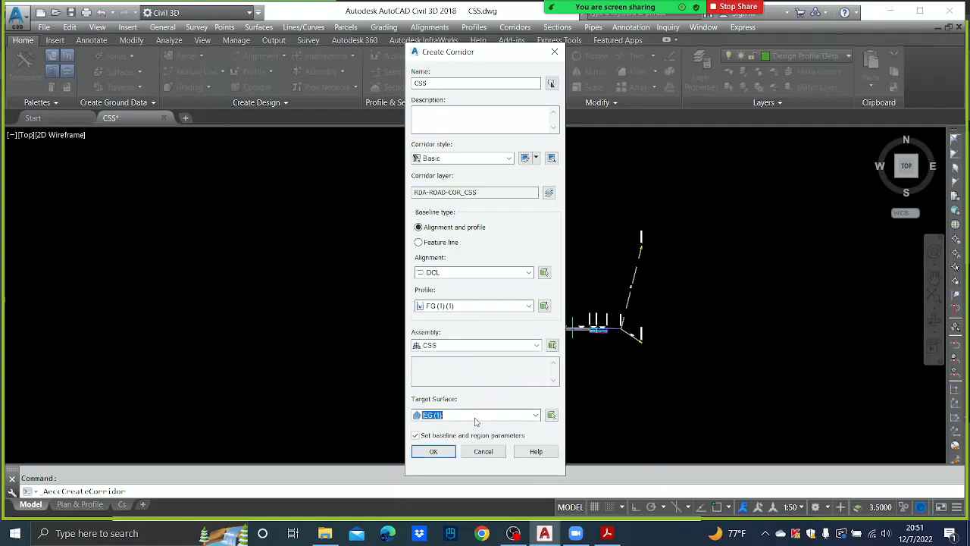
{"action": "left_click", "coordinate": [436, 452]}
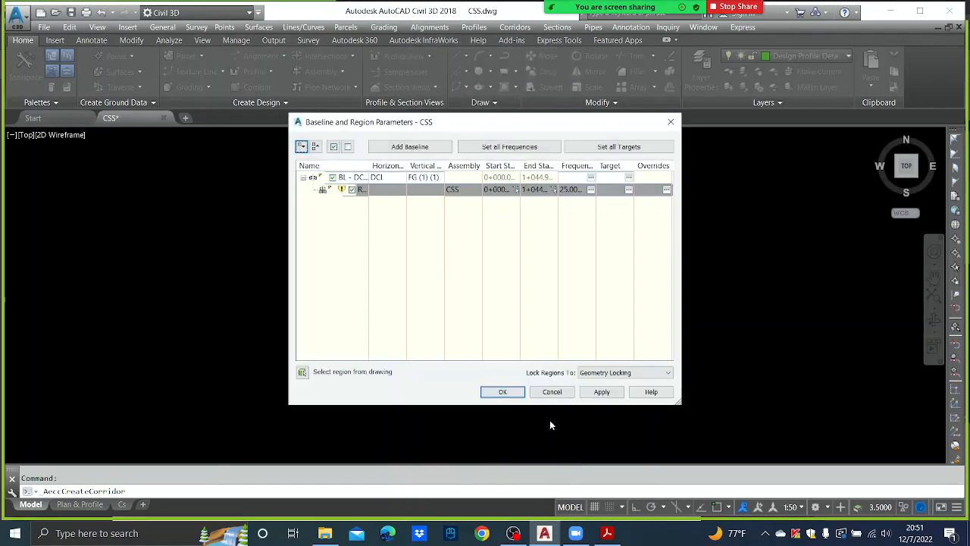
Set the region's assembly frequency along tangents, curves and spirals to 10 m
{"action": "left_click", "coordinate": [592, 189]}
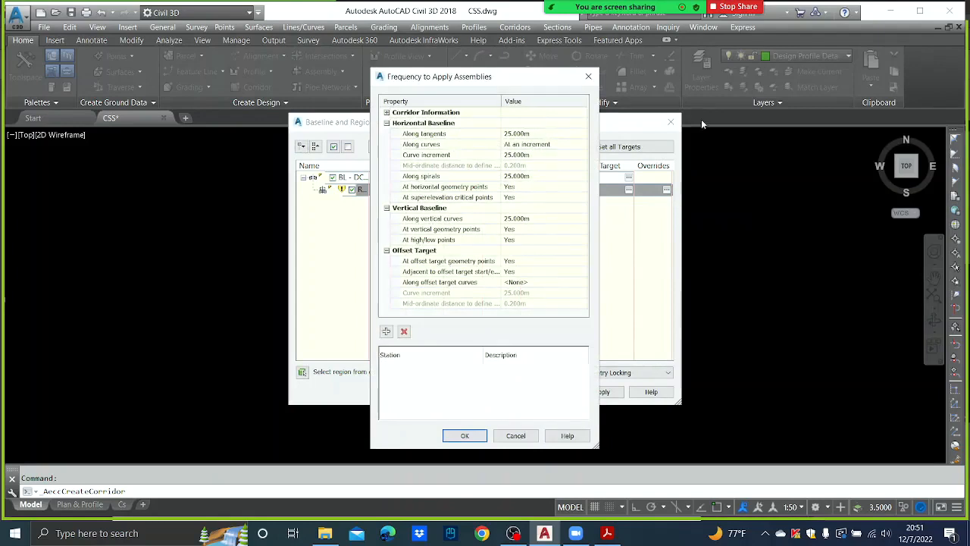
{"action": "left_click", "coordinate": [559, 134]}
{"action": "type", "text": "10"}
{"action": "left_click", "coordinate": [534, 154]}
{"action": "type", "text": "10"}
{"action": "key", "text": "Return"}
{"action": "left_click", "coordinate": [525, 177]}
{"action": "type", "text": "1"}
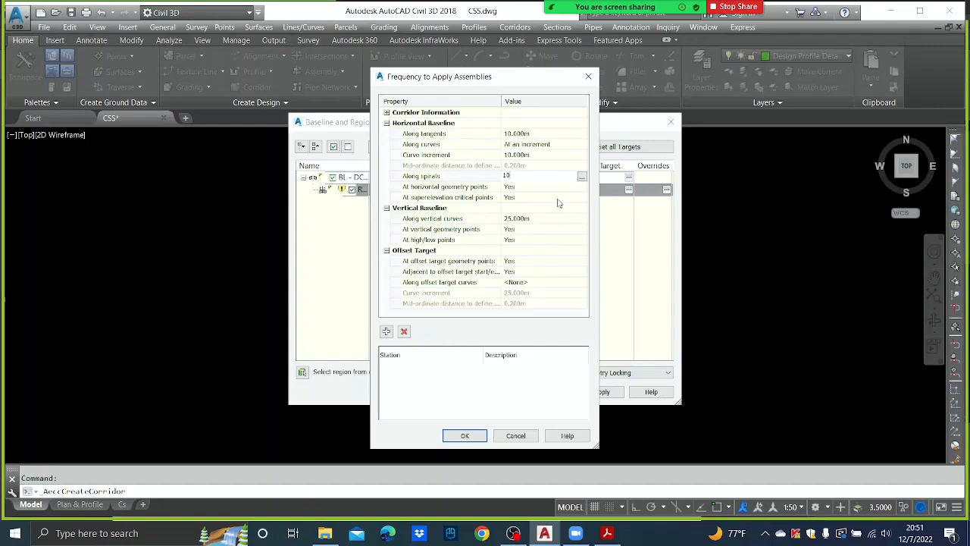
{"action": "key", "text": "Return"}
Set the horizontal baseline's geometry points and superelevation critical points options to No
{"action": "left_click", "coordinate": [550, 188]}
{"action": "left_click", "coordinate": [548, 190]}
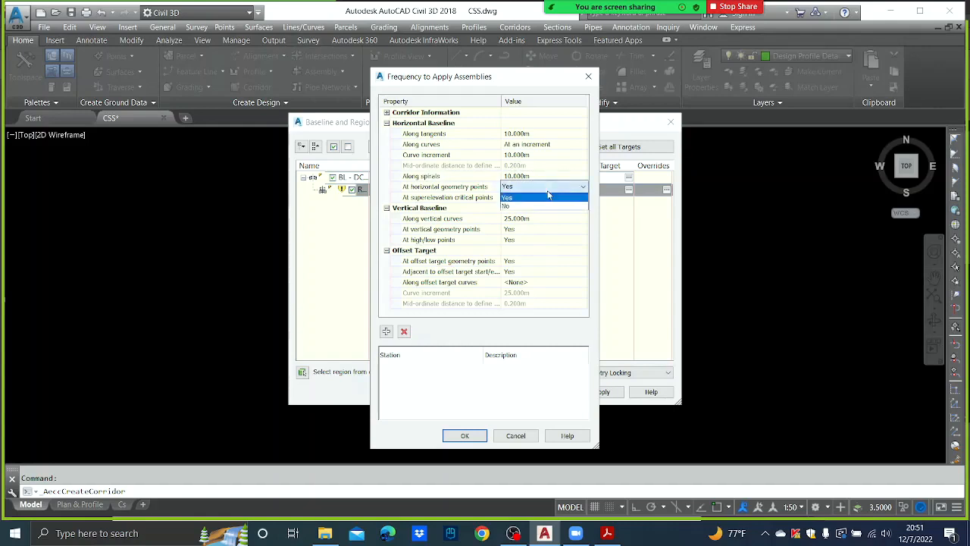
{"action": "left_click", "coordinate": [542, 205]}
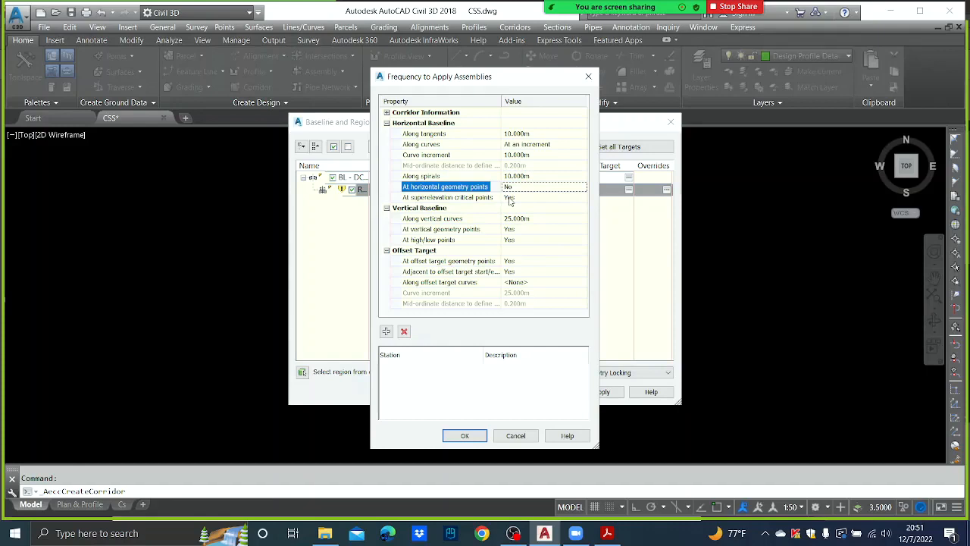
{"action": "left_click", "coordinate": [535, 198]}
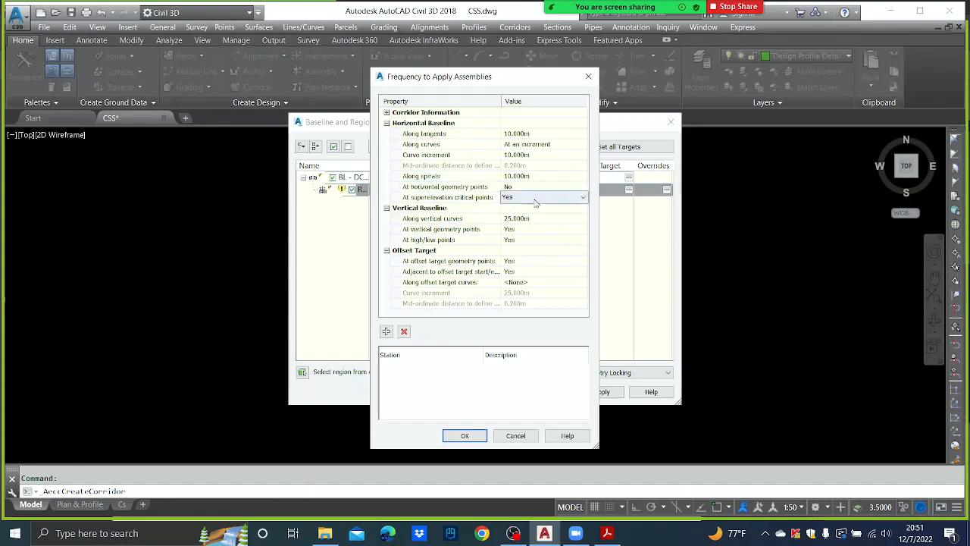
{"action": "left_click", "coordinate": [535, 198]}
{"action": "left_click", "coordinate": [532, 216]}
Set the frequency along vertical curves to 10 m, and the vertical geometry points and high/low points options to No
{"action": "left_click", "coordinate": [530, 217]}
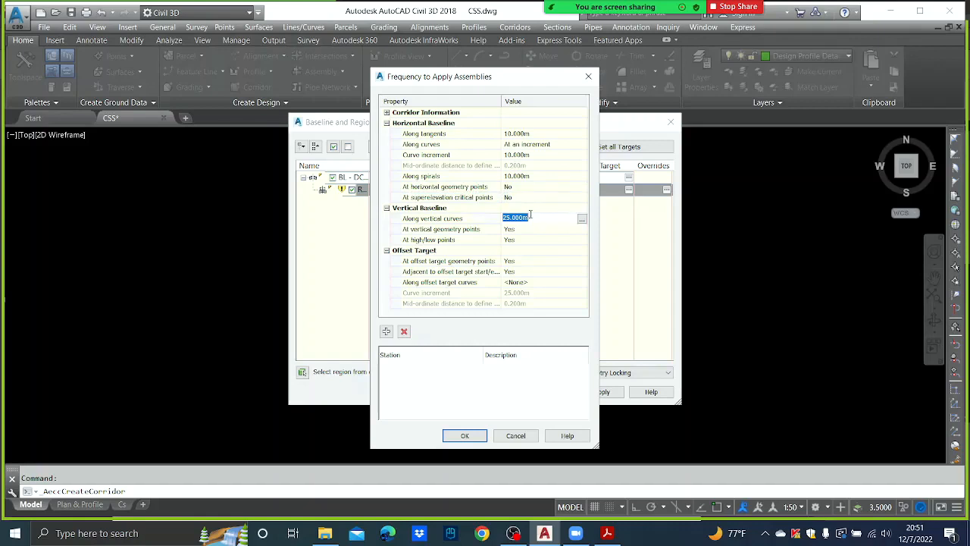
{"action": "type", "text": "10"}
{"action": "key", "text": "Return"}
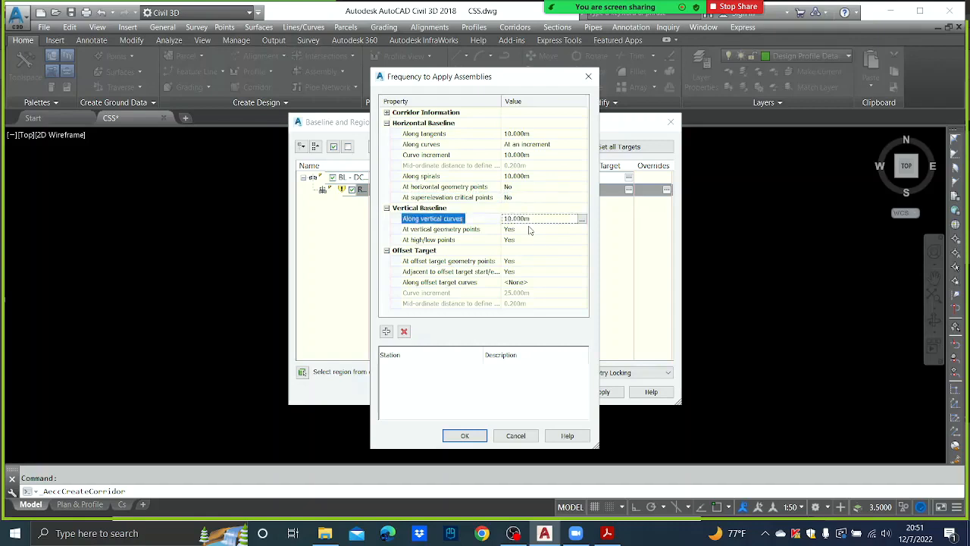
{"action": "left_click", "coordinate": [529, 229]}
{"action": "left_click", "coordinate": [529, 229]}
{"action": "left_click", "coordinate": [525, 248]}
{"action": "left_click", "coordinate": [526, 240]}
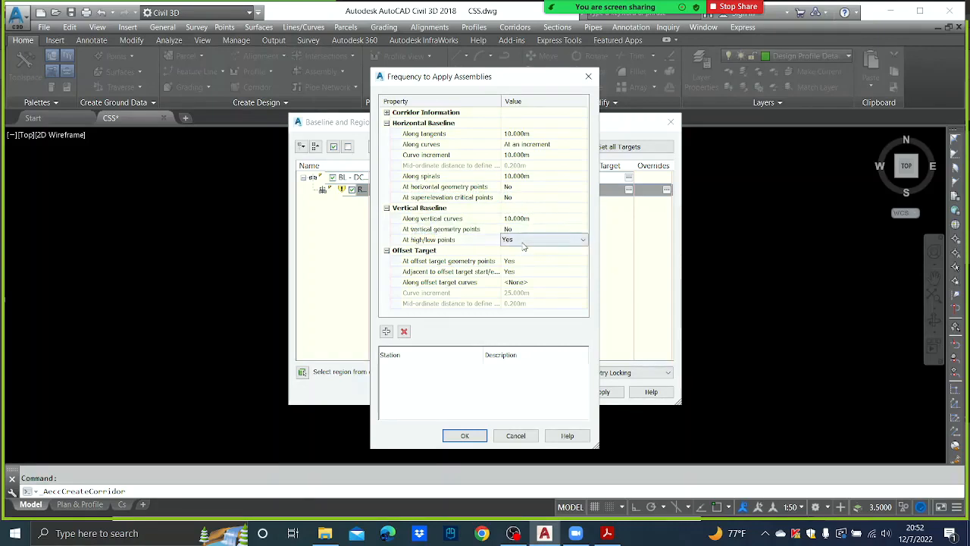
{"action": "left_click", "coordinate": [525, 241]}
{"action": "left_click", "coordinate": [523, 258]}
Set the offset target geometry points and adjacent-to-offset-target start/end options to No
{"action": "left_click", "coordinate": [522, 261]}
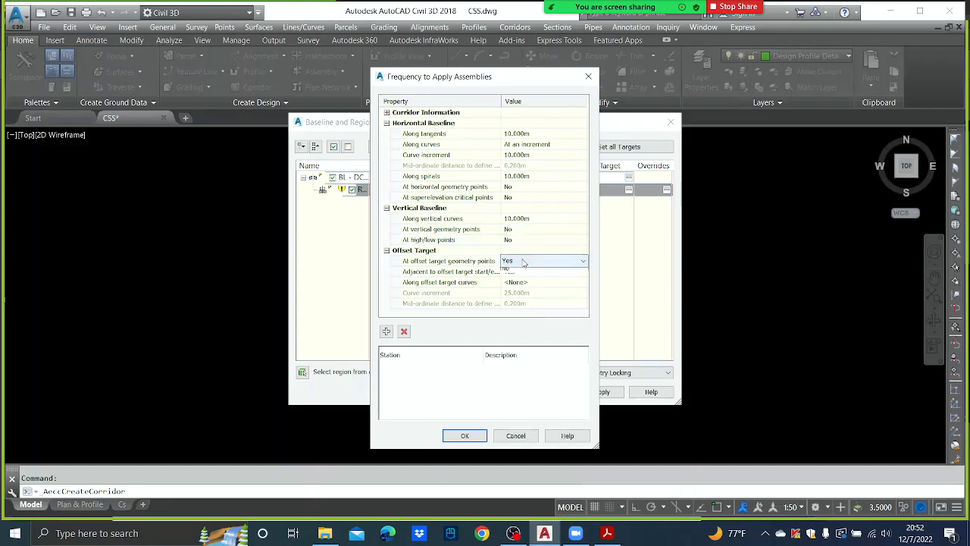
{"action": "left_click", "coordinate": [522, 261]}
{"action": "left_click", "coordinate": [522, 280]}
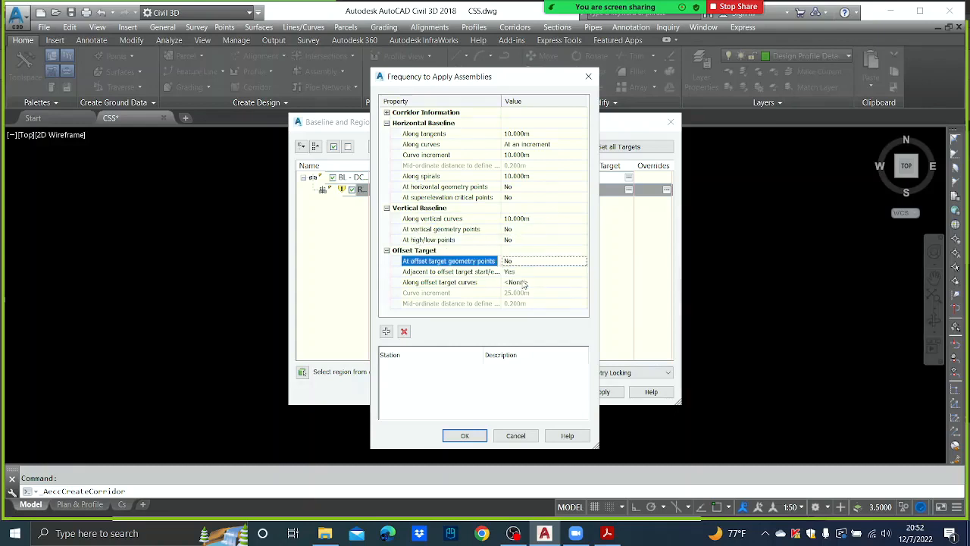
{"action": "left_click", "coordinate": [525, 275]}
{"action": "left_click", "coordinate": [524, 274]}
{"action": "left_click", "coordinate": [523, 292]}
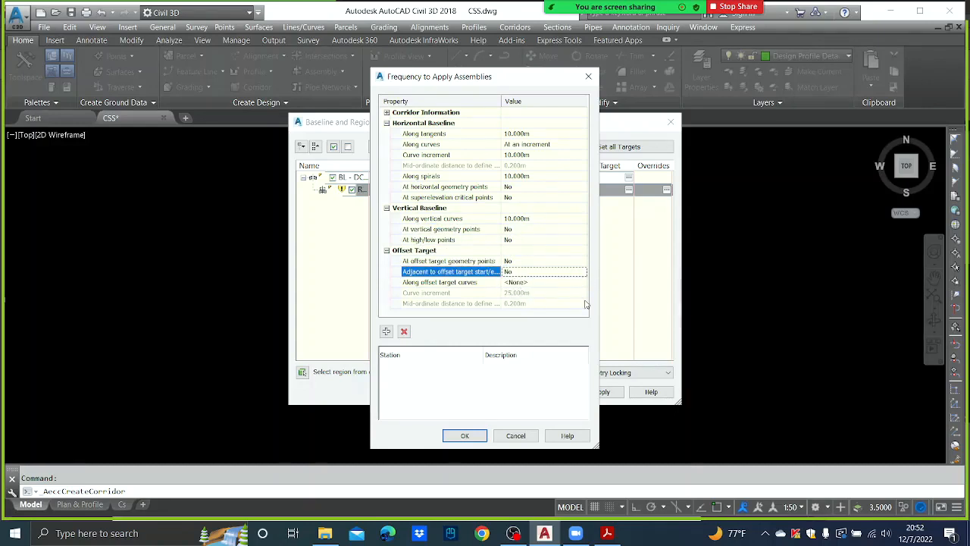
Close the frequency settings and set the region's Crown Offset Target for OverlayMillAndLevel2 to the DCL alignment
{"action": "left_click", "coordinate": [509, 437]}
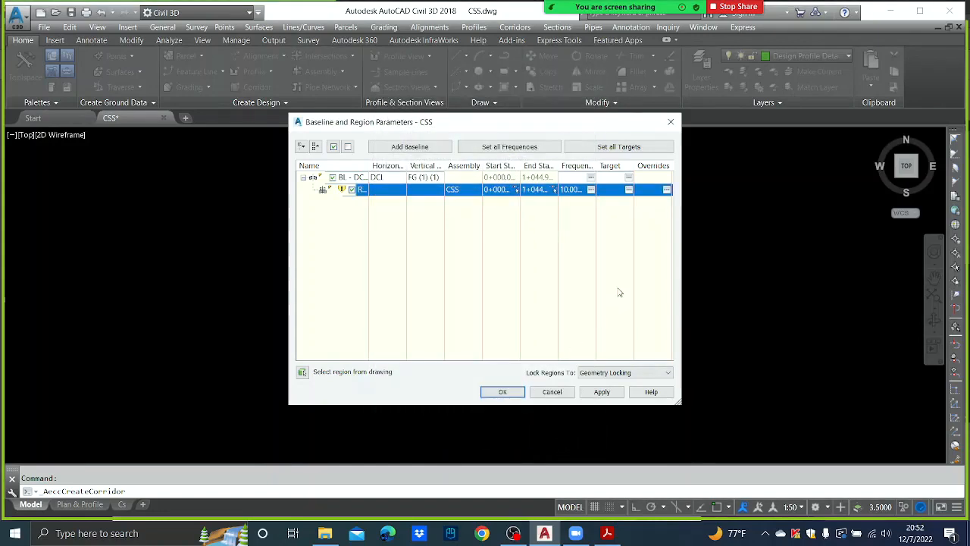
{"action": "left_click", "coordinate": [629, 189]}
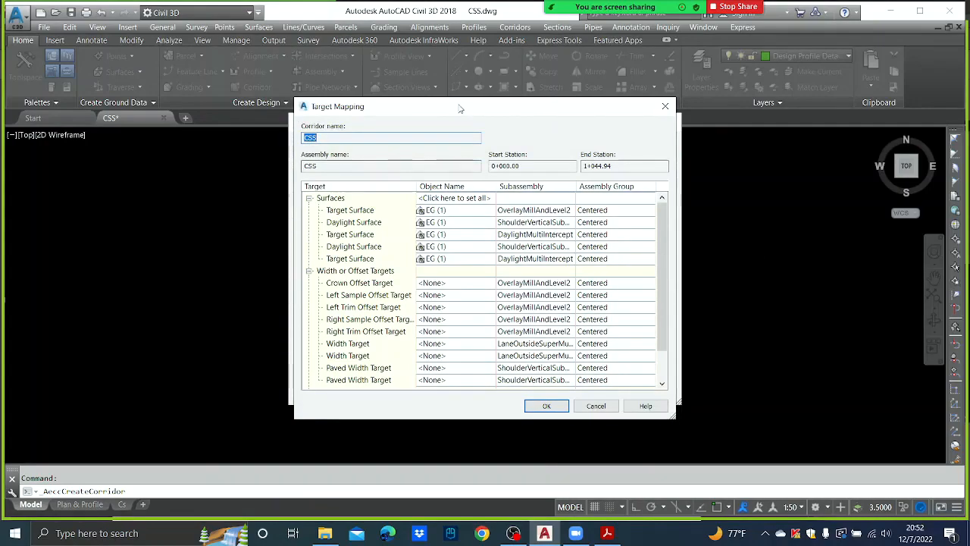
{"action": "left_click_drag", "start_coordinate": [454, 111], "coordinate": [378, 57]}
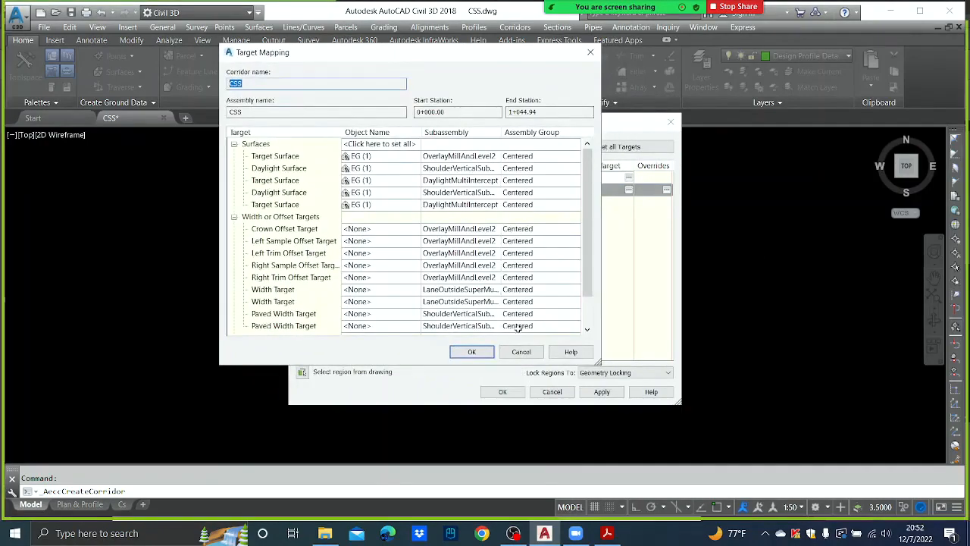
{"action": "left_click_drag", "start_coordinate": [598, 362], "coordinate": [763, 470]}
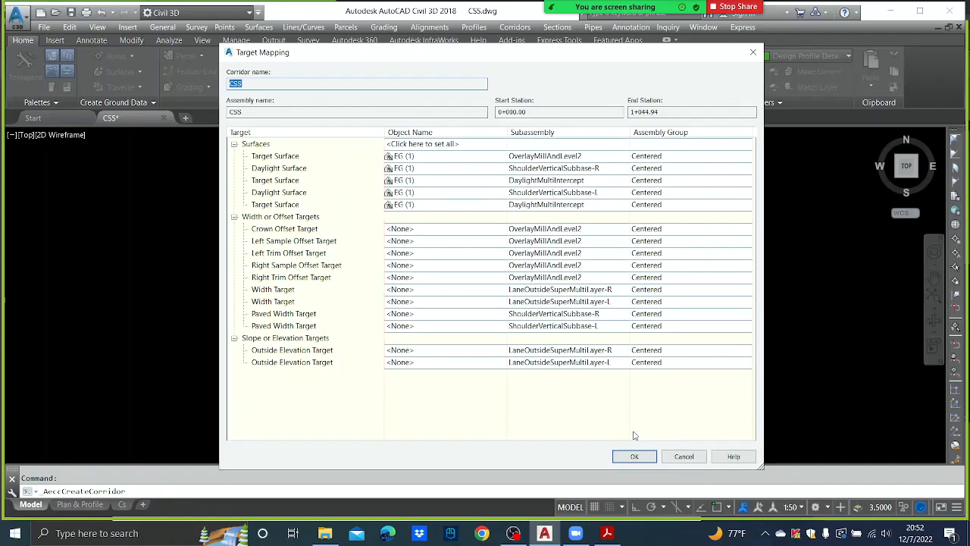
{"action": "left_click", "coordinate": [437, 229]}
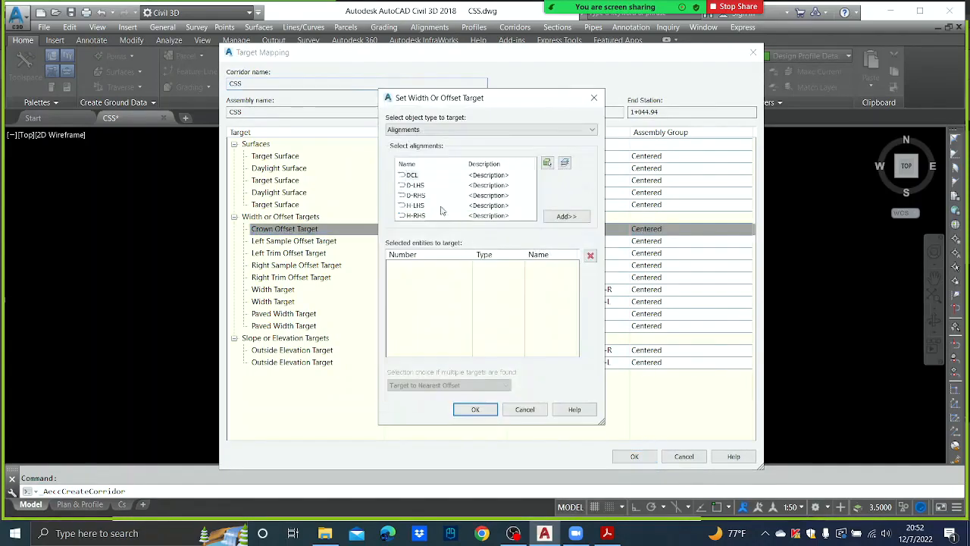
{"action": "left_click", "coordinate": [411, 175]}
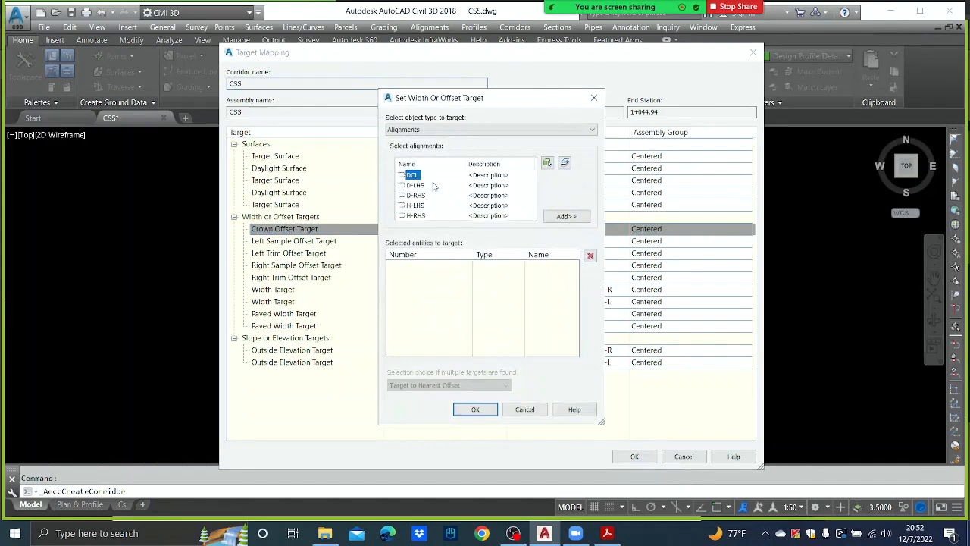
{"action": "left_click", "coordinate": [566, 217]}
{"action": "left_click", "coordinate": [475, 409]}
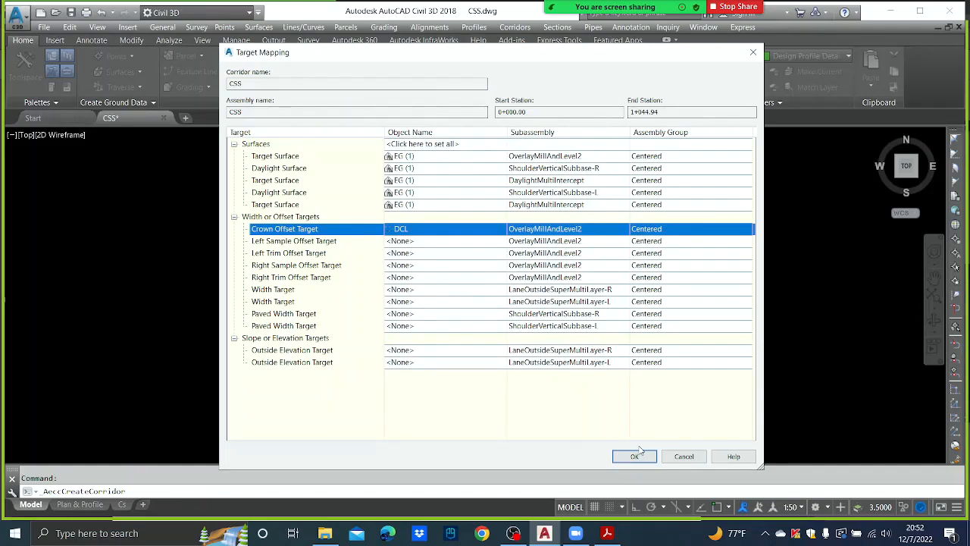
Set the Left Sample Offset Target to alignment D-LHS and the Right Sample Offset Target to D-RHS
{"action": "left_click", "coordinate": [434, 241]}
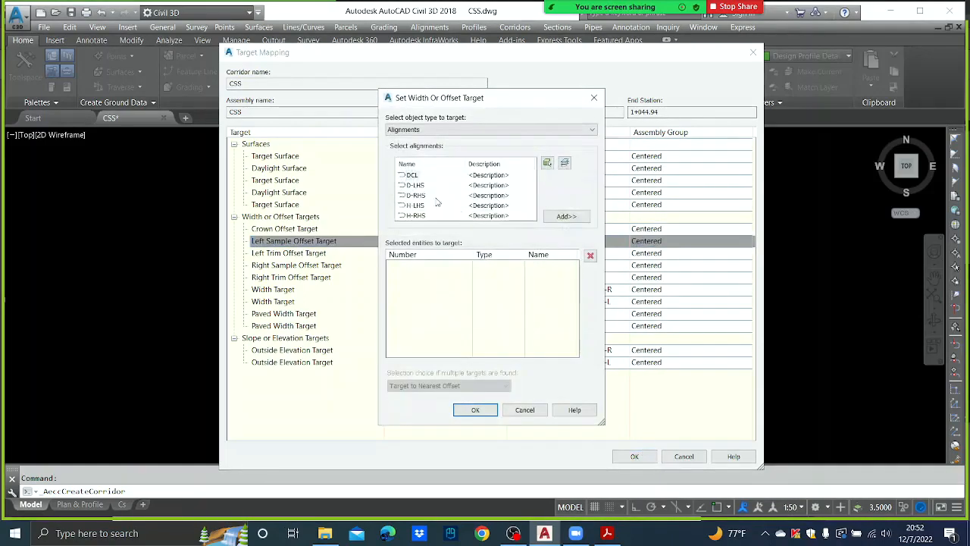
{"action": "left_click", "coordinate": [415, 185]}
{"action": "left_click", "coordinate": [576, 220]}
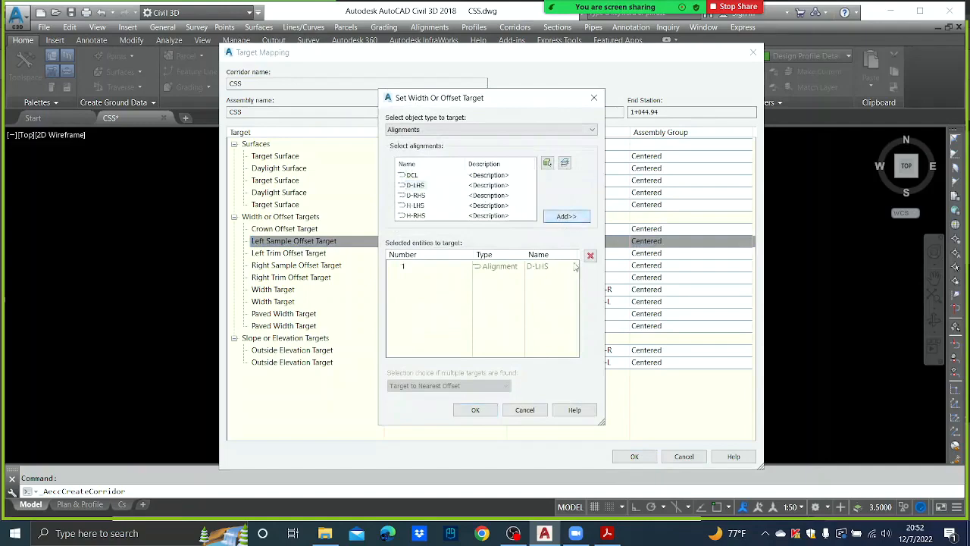
{"action": "left_click", "coordinate": [474, 409]}
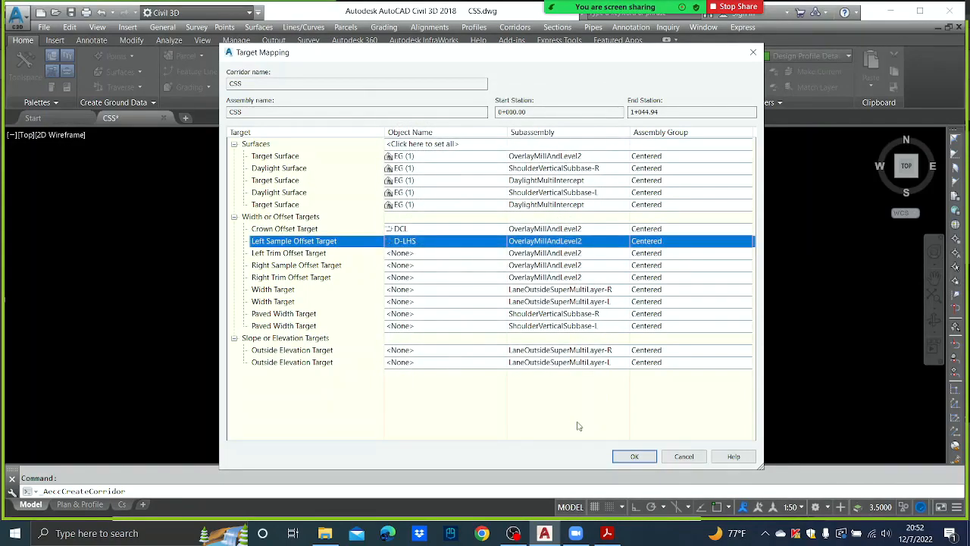
{"action": "left_click", "coordinate": [415, 266]}
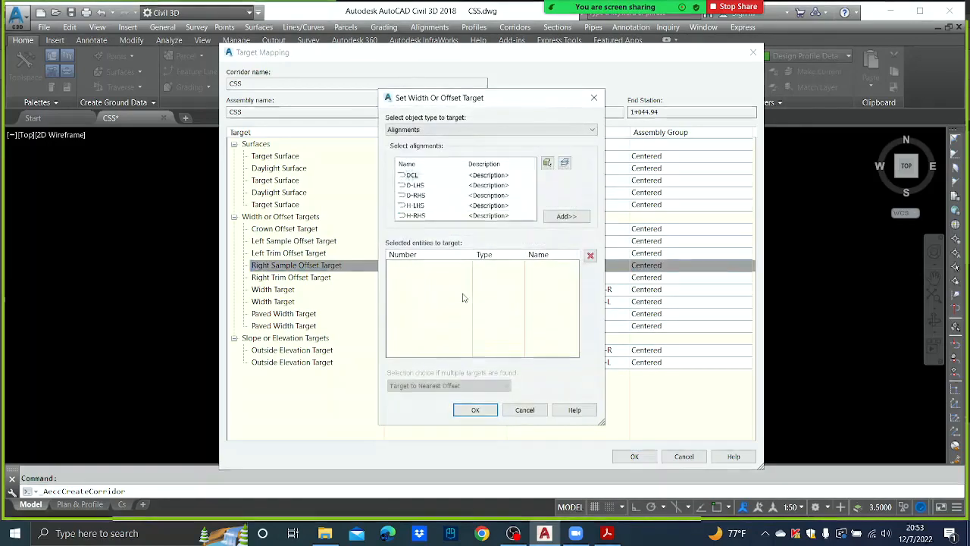
{"action": "left_click", "coordinate": [416, 196]}
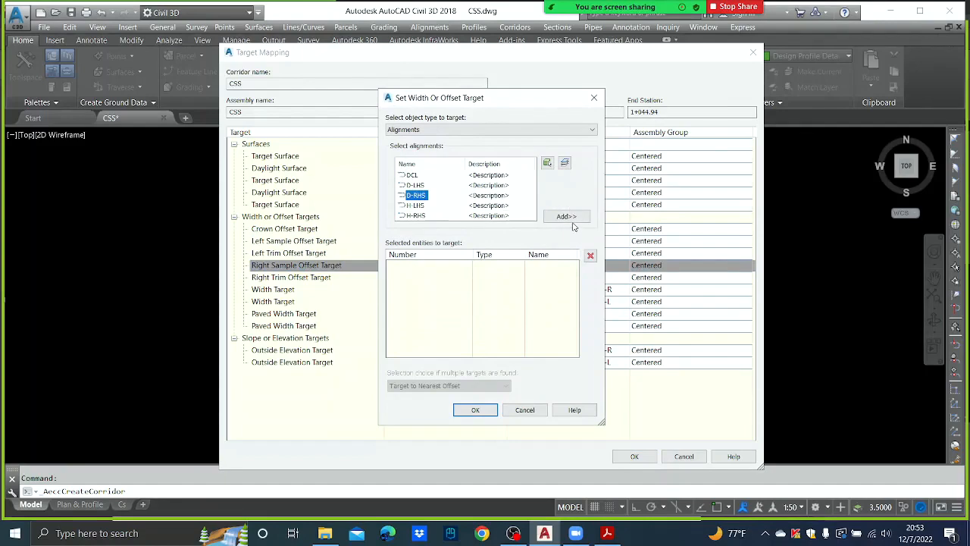
{"action": "left_click", "coordinate": [568, 218]}
{"action": "left_click", "coordinate": [476, 410]}
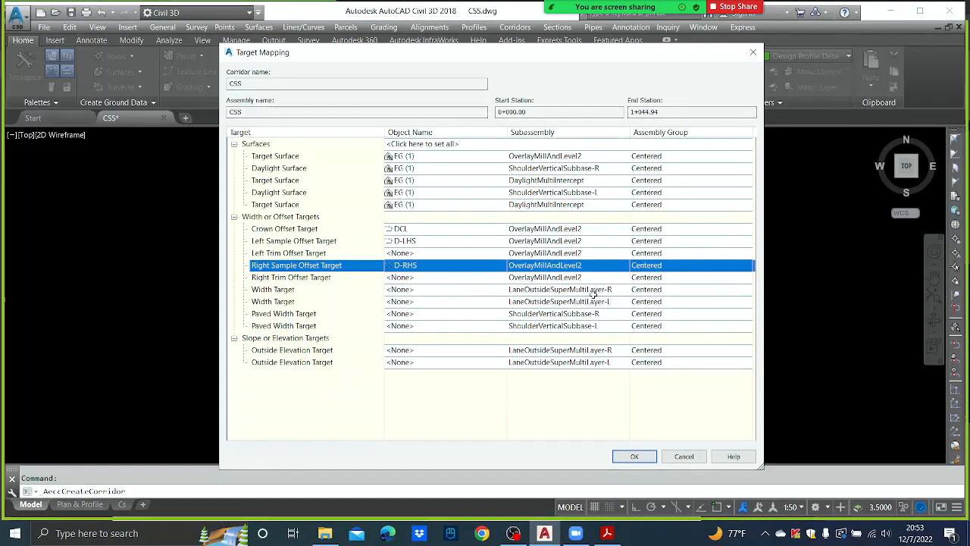
Set the Width Target of LaneOutsideSuperMultiLayer-R to the D-RHS alignment
{"action": "left_click", "coordinate": [463, 289]}
{"action": "left_click", "coordinate": [421, 196]}
{"action": "left_click", "coordinate": [566, 216]}
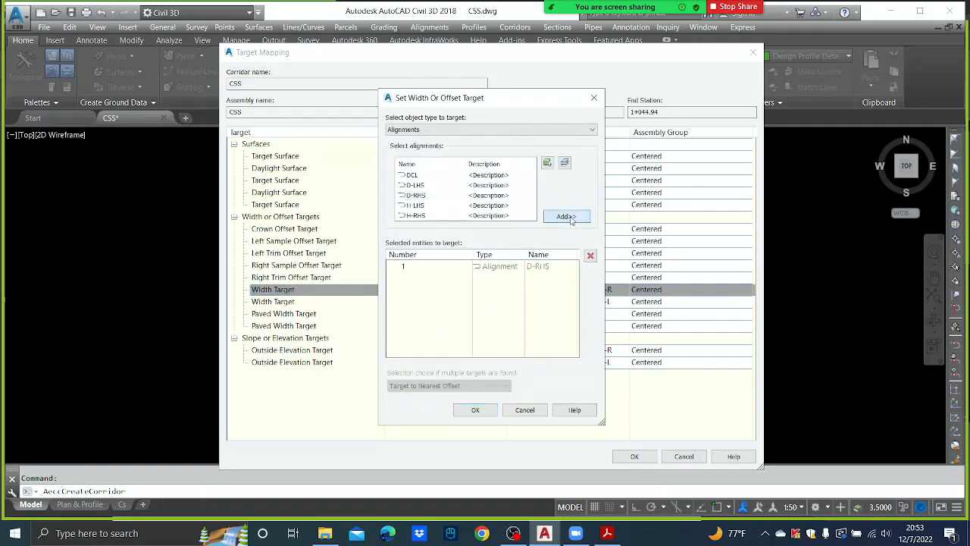
{"action": "left_click", "coordinate": [475, 410]}
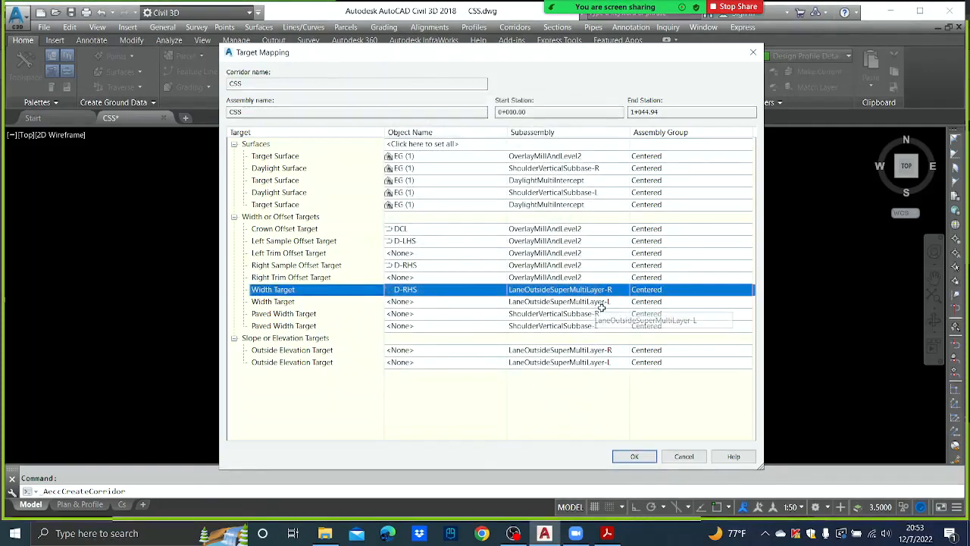
{"action": "left_click", "coordinate": [451, 310]}
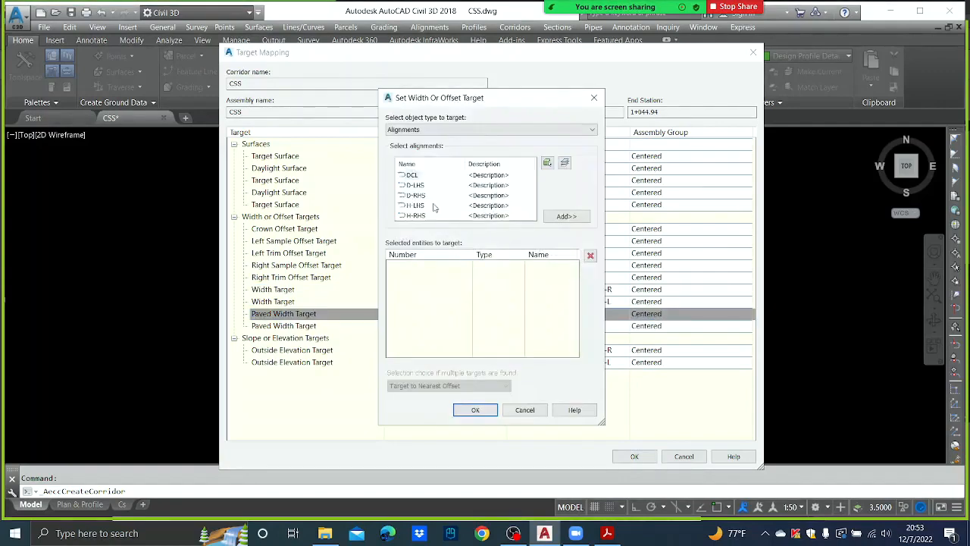
{"action": "left_click", "coordinate": [415, 185]}
{"action": "left_click", "coordinate": [567, 216]}
{"action": "left_click", "coordinate": [477, 410]}
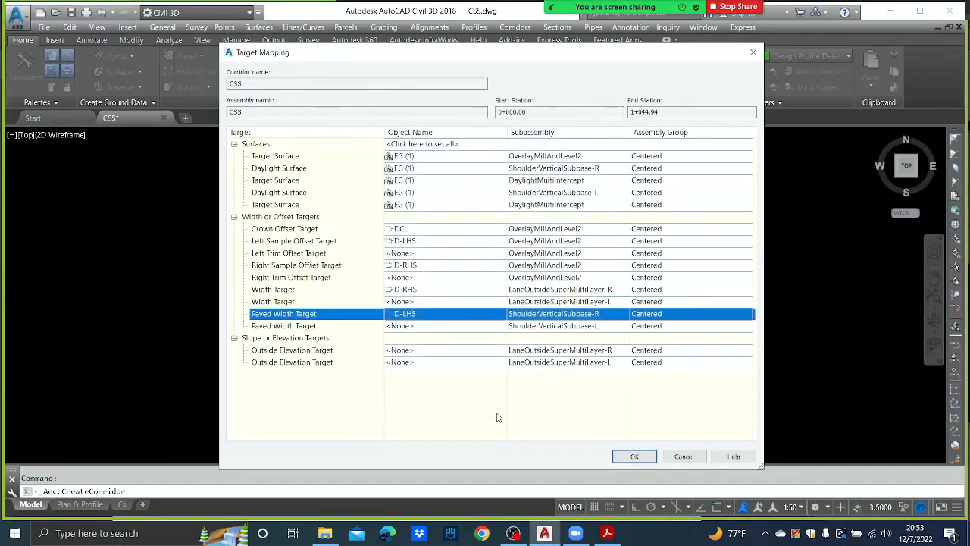
{"action": "left_click", "coordinate": [422, 315]}
{"action": "left_click", "coordinate": [533, 267]}
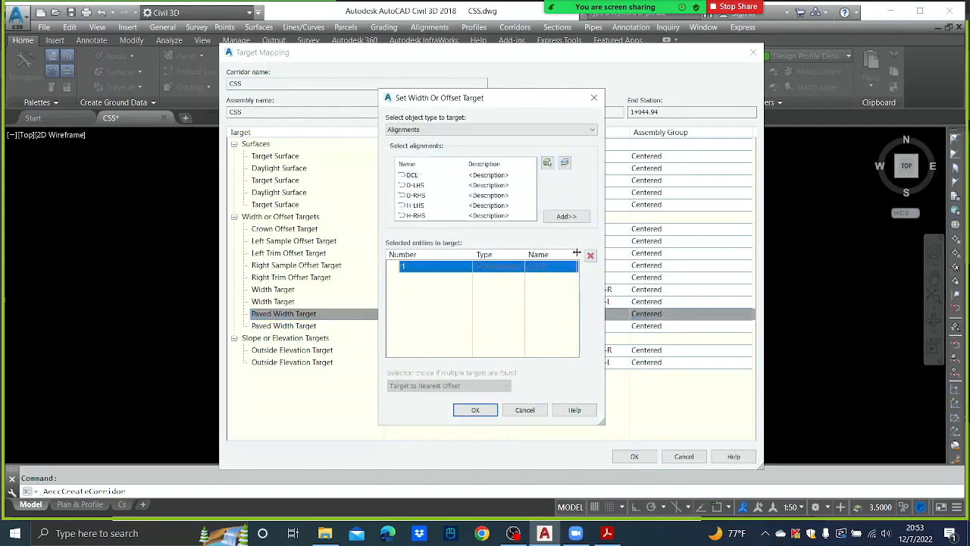
{"action": "left_click", "coordinate": [590, 255]}
{"action": "left_click", "coordinate": [475, 410]}
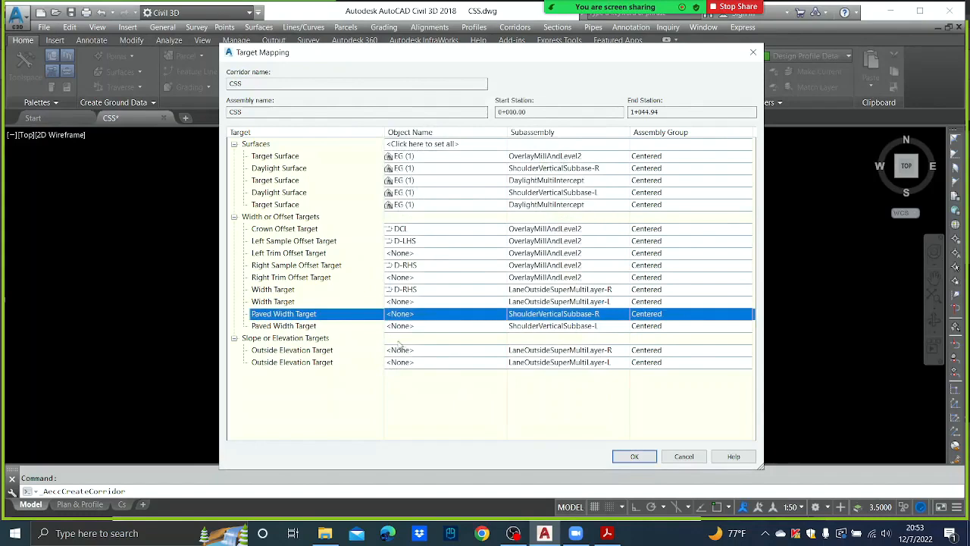
Set the Width Target of LaneOutsideSuperMultiLayer-L to the D-LHS alignment
{"action": "left_click", "coordinate": [409, 303]}
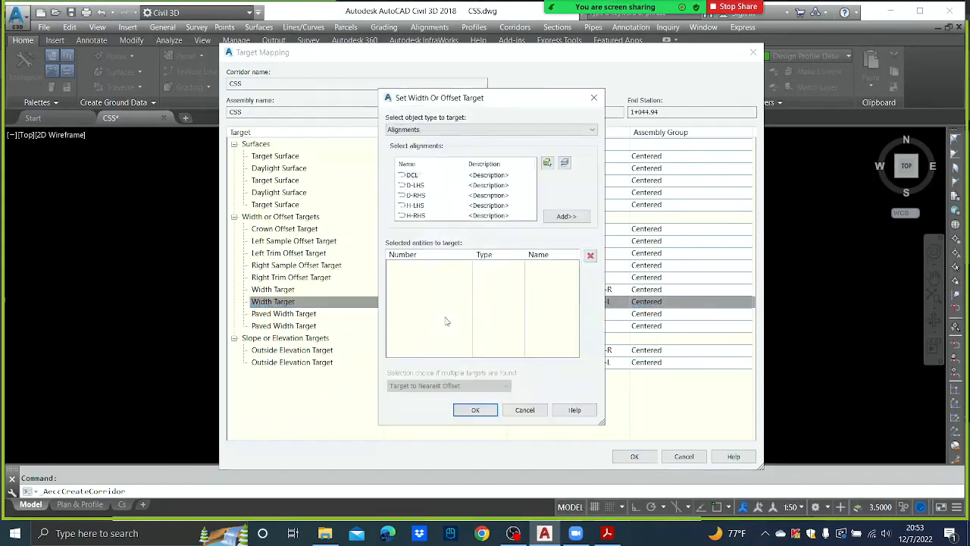
{"action": "left_click", "coordinate": [417, 186]}
{"action": "left_click", "coordinate": [566, 216]}
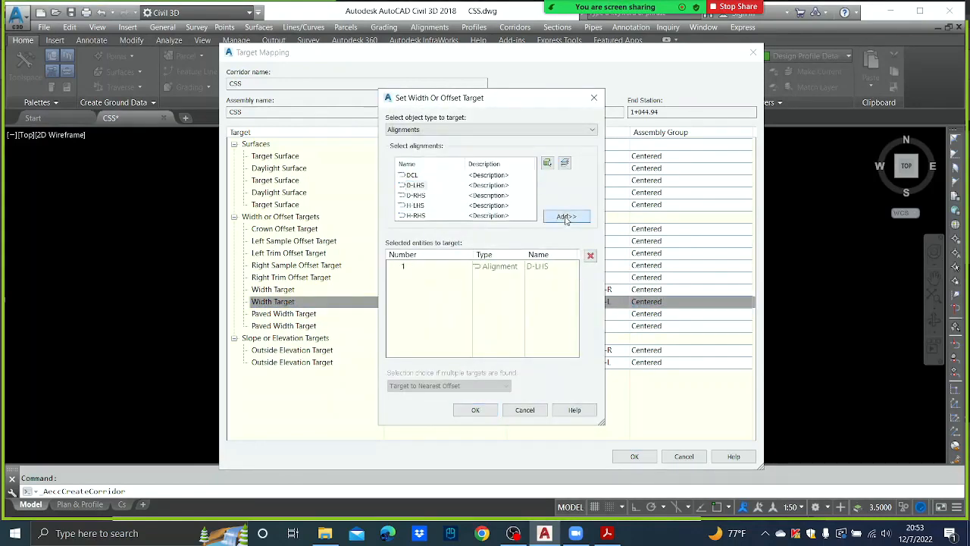
{"action": "left_click", "coordinate": [475, 410]}
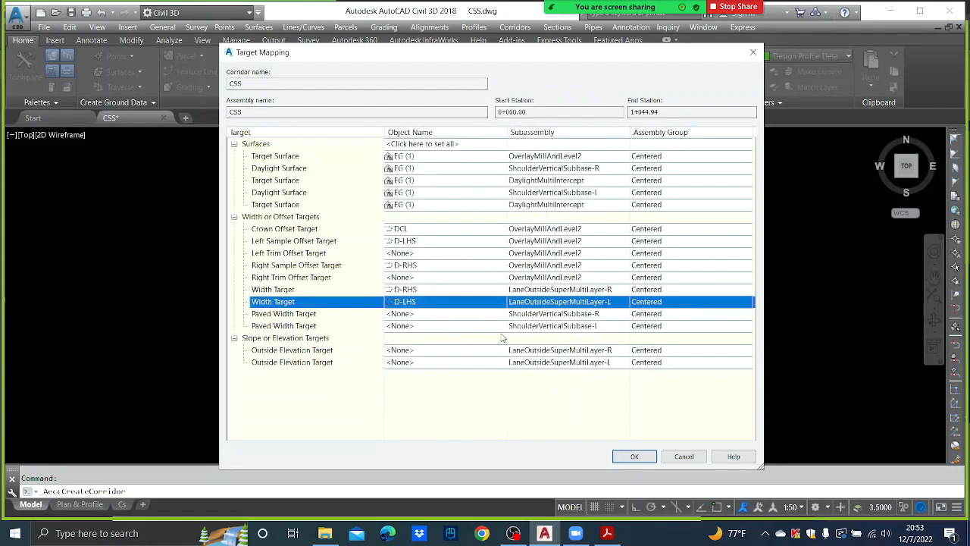
Set the Paved Width Target of ShoulderVerticalSubbase-R to alignment H-RHS and that of ShoulderVerticalSubbase-L to H-LHS
{"action": "left_click", "coordinate": [450, 317]}
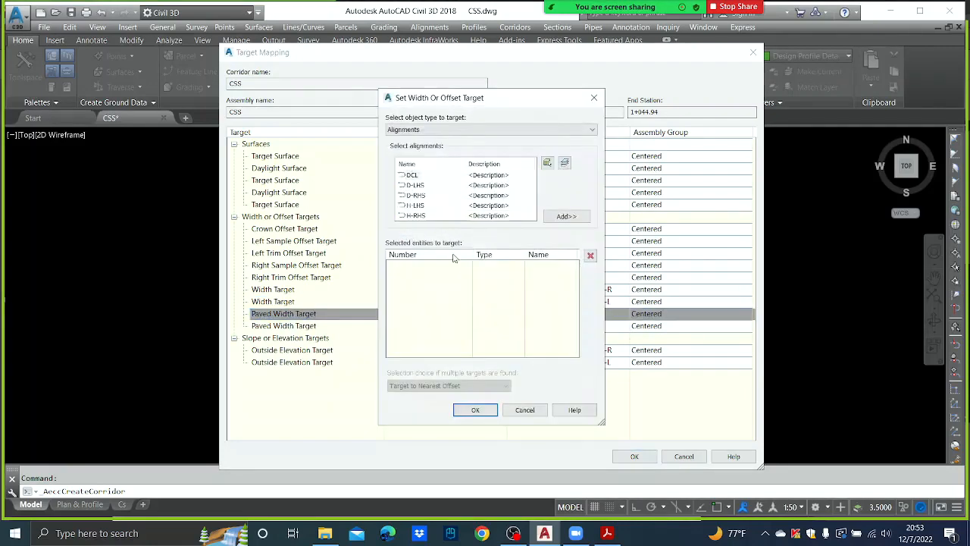
{"action": "left_click", "coordinate": [417, 216]}
{"action": "left_click", "coordinate": [566, 216]}
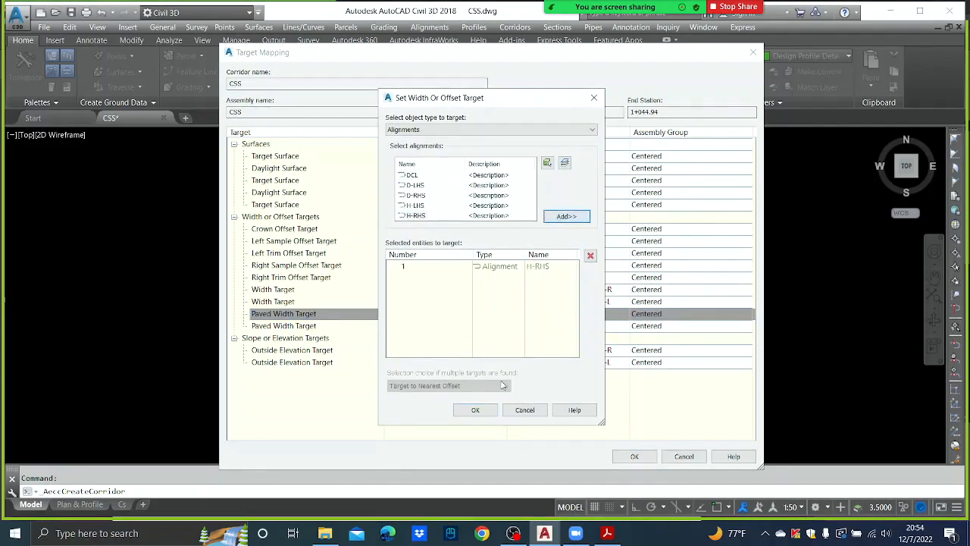
{"action": "left_click", "coordinate": [475, 410]}
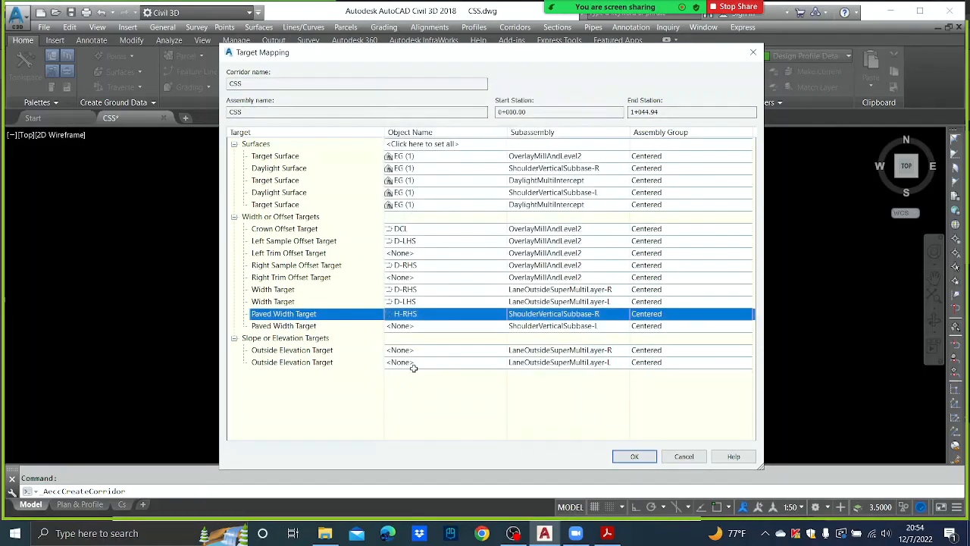
{"action": "left_click", "coordinate": [413, 326]}
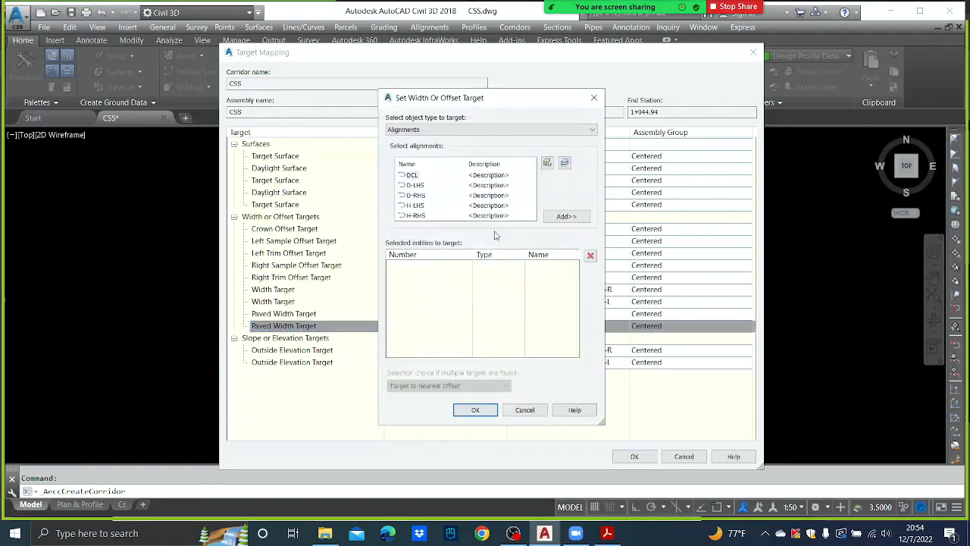
{"action": "left_click", "coordinate": [420, 206]}
{"action": "left_click", "coordinate": [565, 216]}
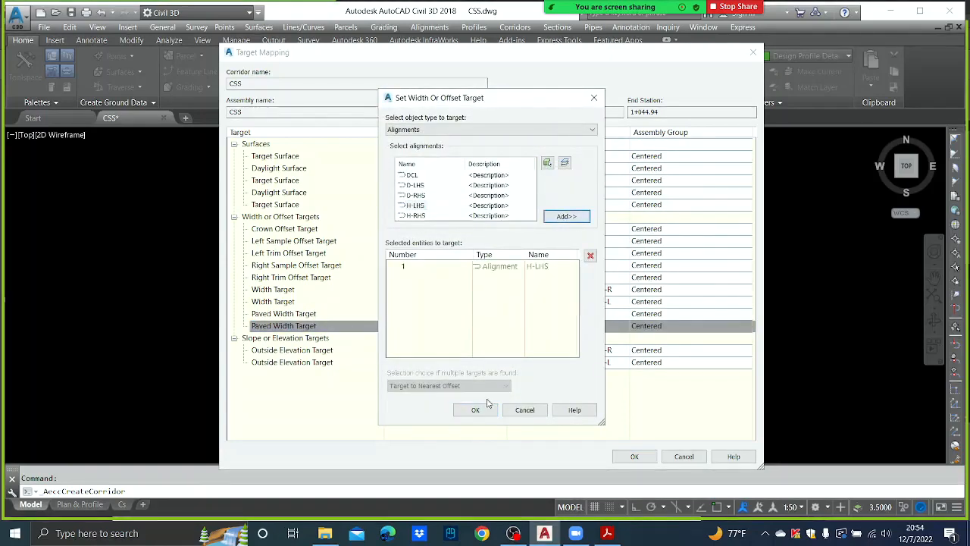
{"action": "left_click", "coordinate": [478, 410]}
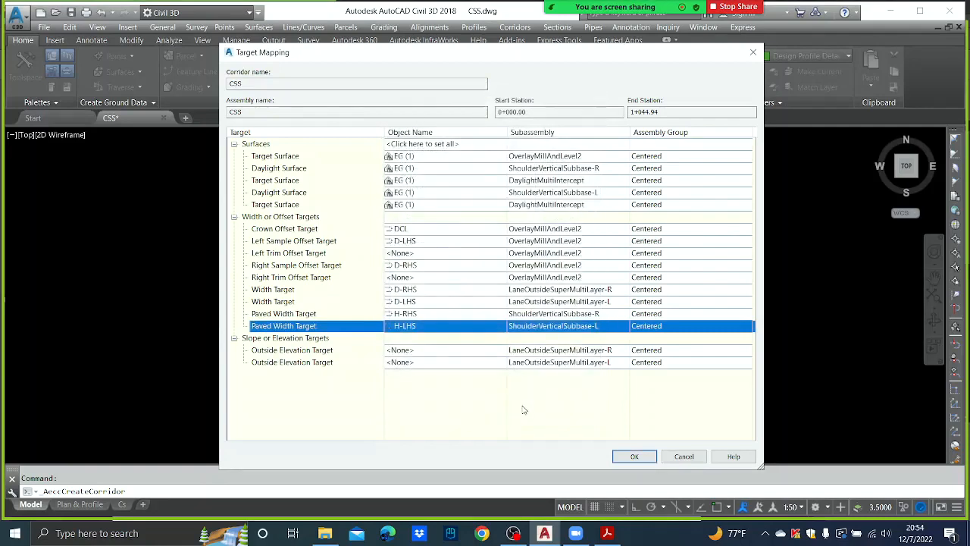
Accept the target mapping and region parameters, rebuild the corridor, and dismiss the event viewer
{"action": "left_click", "coordinate": [632, 456]}
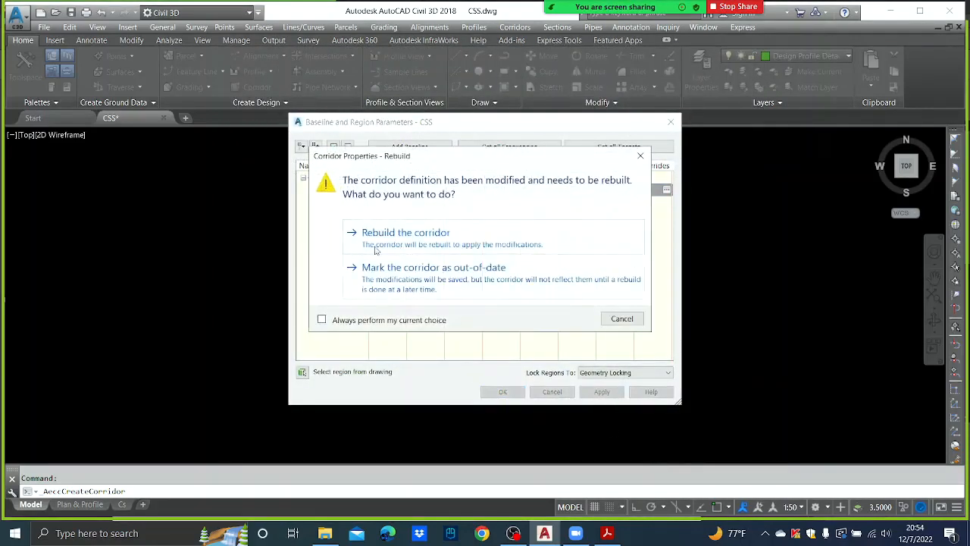
{"action": "left_click", "coordinate": [436, 237]}
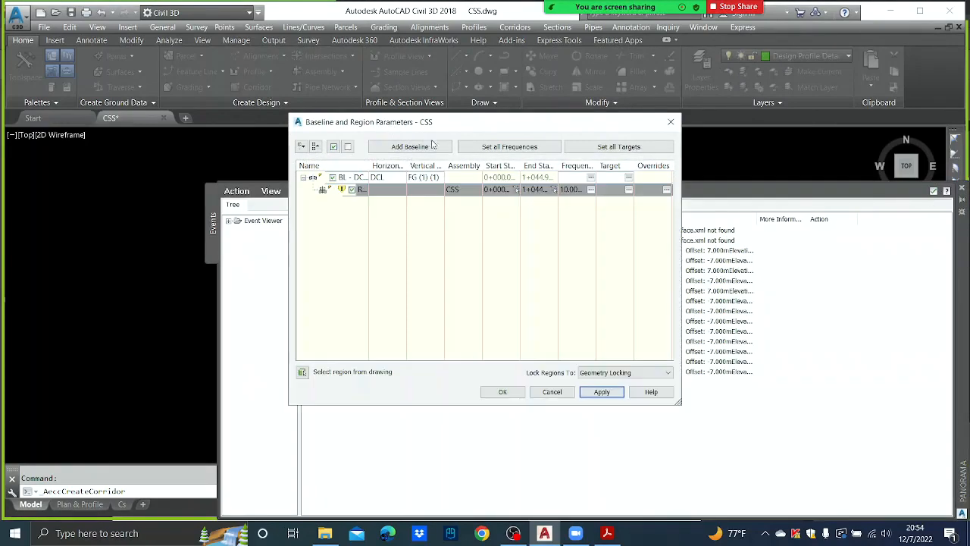
{"action": "left_click", "coordinate": [520, 391]}
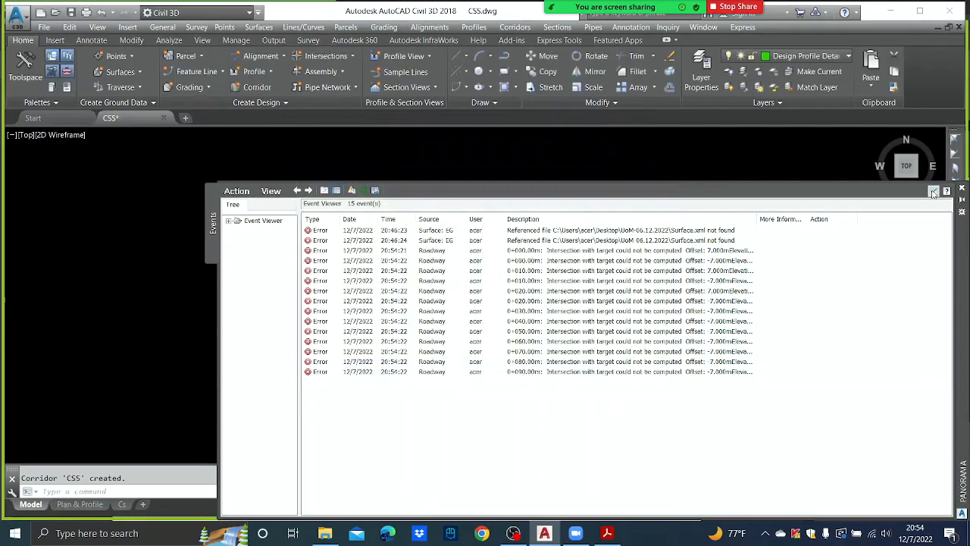
{"action": "left_click", "coordinate": [934, 191]}
Examine the new corridor in plan along the bridge section and the adjoining curve
{"action": "scroll", "coordinate": [543, 240], "scroll_direction": "down", "scroll_amount": 10}
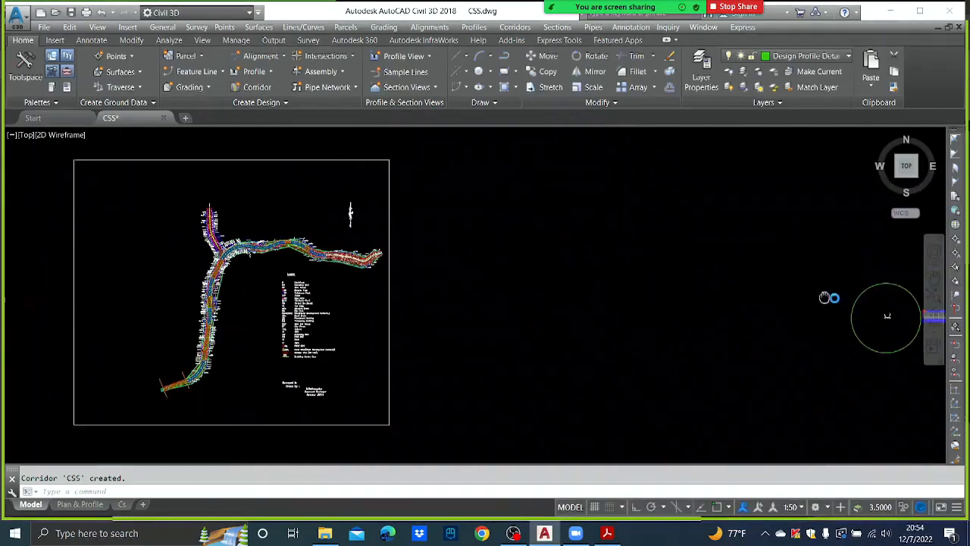
{"action": "scroll", "coordinate": [260, 277], "scroll_direction": "up", "scroll_amount": 10}
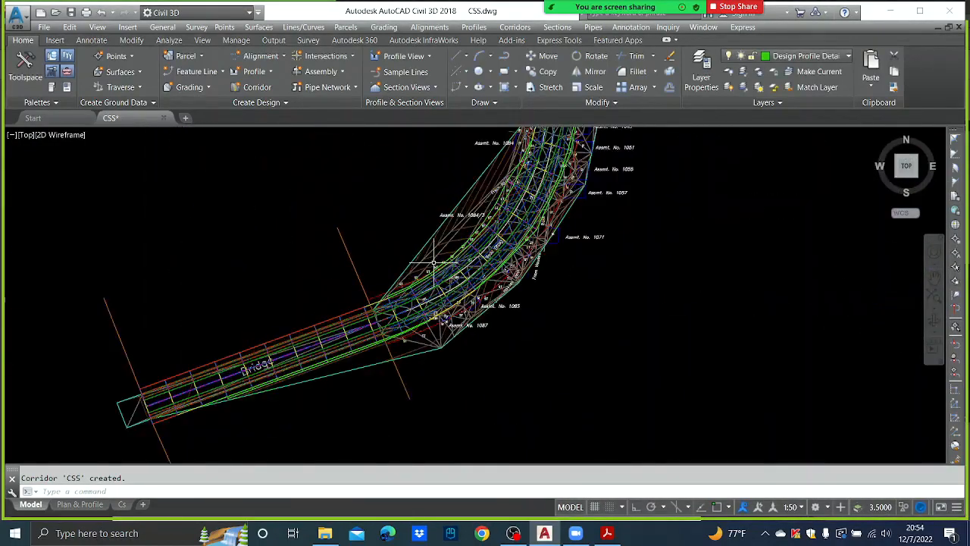
{"action": "scroll", "coordinate": [455, 277], "scroll_direction": "up", "scroll_amount": 2}
{"action": "scroll", "coordinate": [463, 260], "scroll_direction": "down", "scroll_amount": 3}
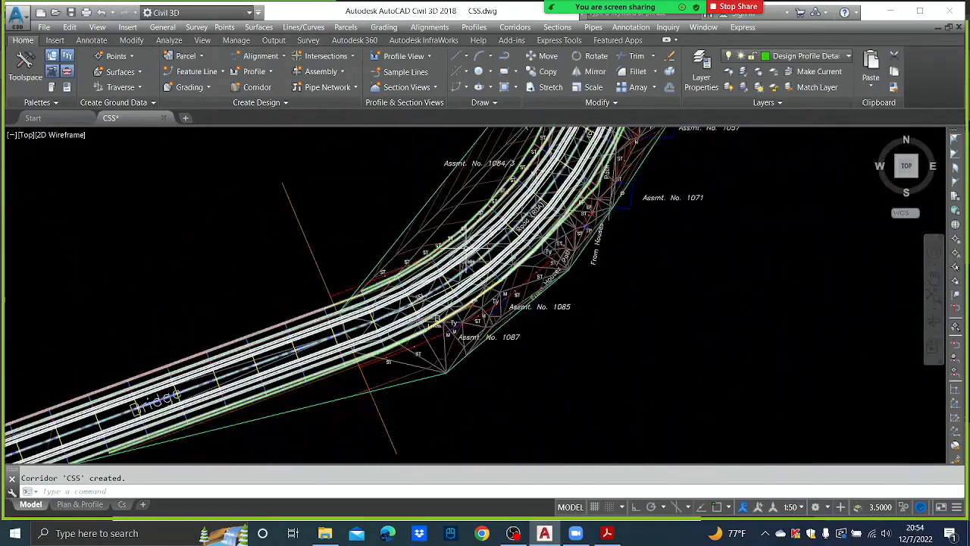
{"action": "scroll", "coordinate": [472, 250], "scroll_direction": "up", "scroll_amount": 2}
{"action": "scroll", "coordinate": [471, 250], "scroll_direction": "down", "scroll_amount": 2}
{"action": "middle_click_drag", "start_coordinate": [328, 309], "coordinate": [649, 157]}
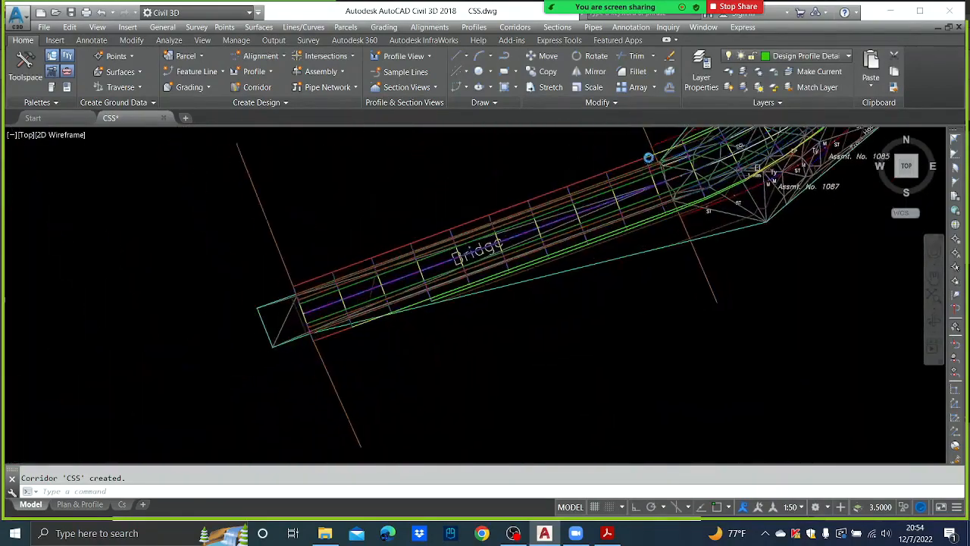
Inspect the corridor feature lines on the curve just past the bridge, near Assmt. No. 1087
{"action": "scroll", "coordinate": [416, 273], "scroll_direction": "up", "scroll_amount": 1}
{"action": "scroll", "coordinate": [412, 273], "scroll_direction": "up", "scroll_amount": 2}
{"action": "scroll", "coordinate": [434, 259], "scroll_direction": "down", "scroll_amount": 3}
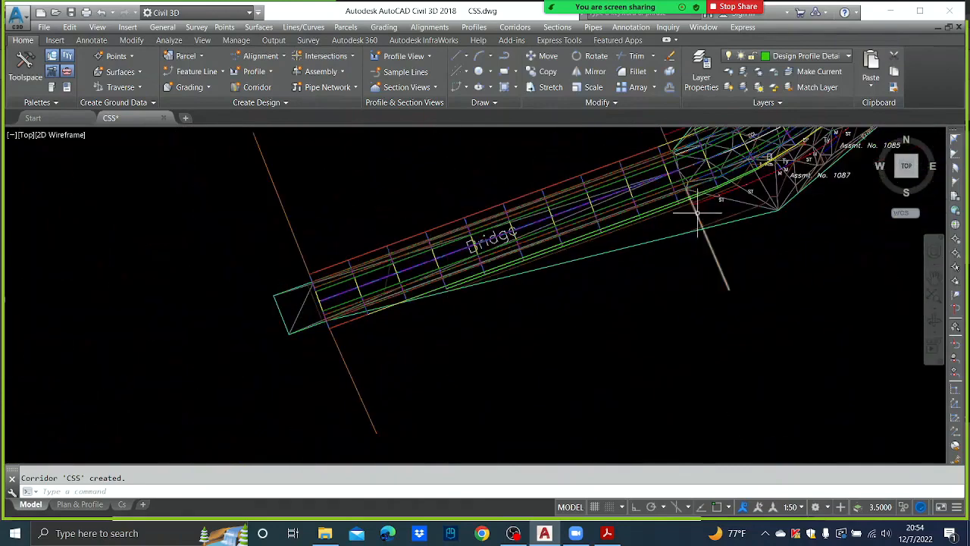
{"action": "middle_click_drag", "start_coordinate": [804, 138], "coordinate": [552, 271]}
{"action": "scroll", "coordinate": [538, 221], "scroll_direction": "up", "scroll_amount": 4}
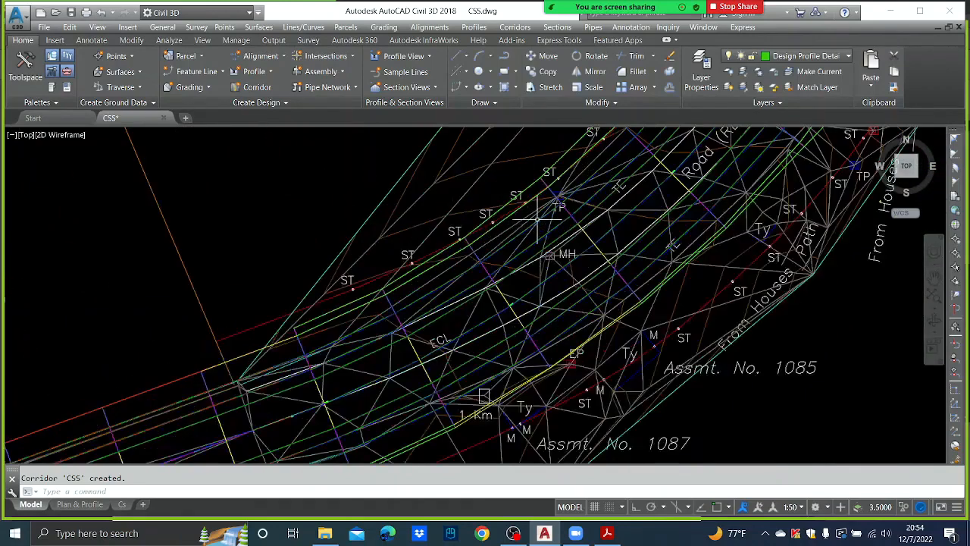
{"action": "mouse_move", "coordinate": [537, 220]}
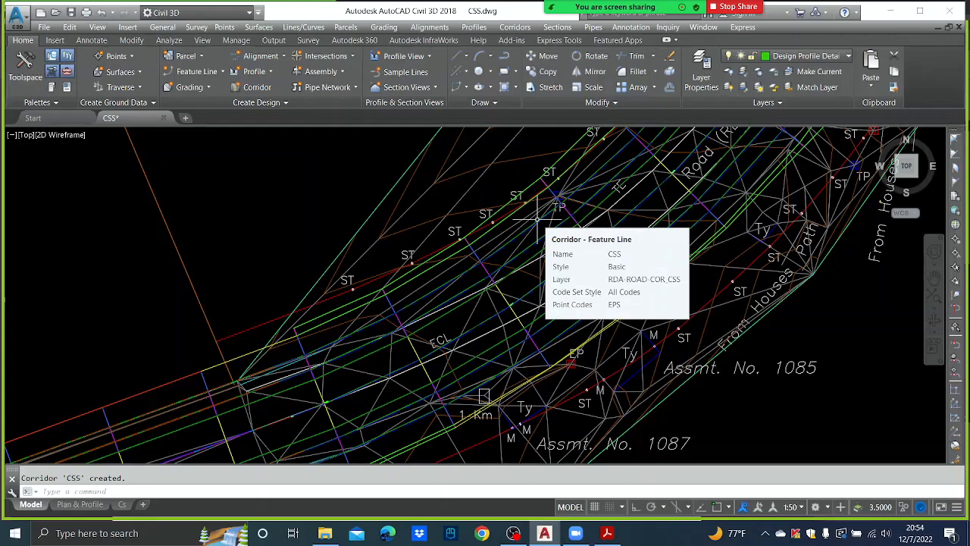
Open Surface.dwg from the Day 01 folder, continuing with the current command without the VBA content
{"action": "left_click", "coordinate": [45, 28]}
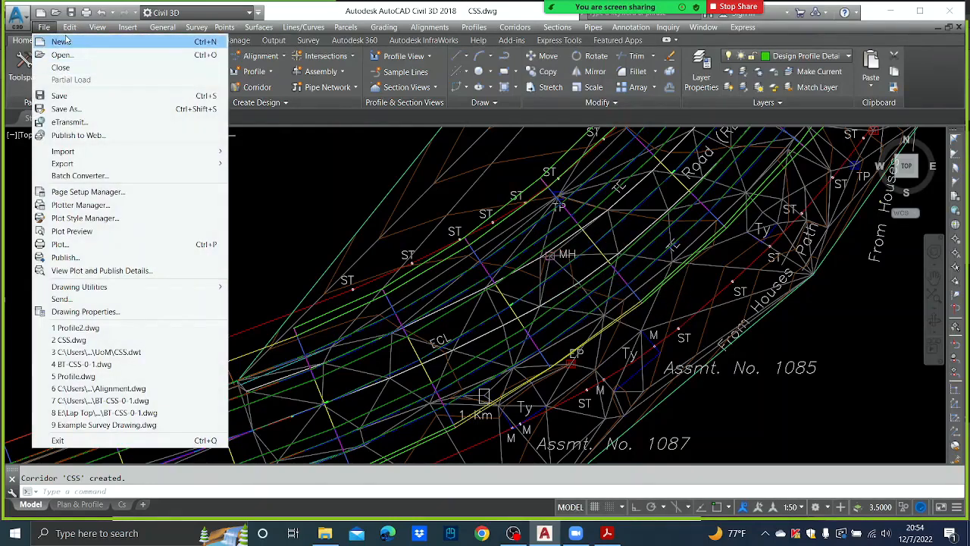
{"action": "left_click", "coordinate": [64, 56]}
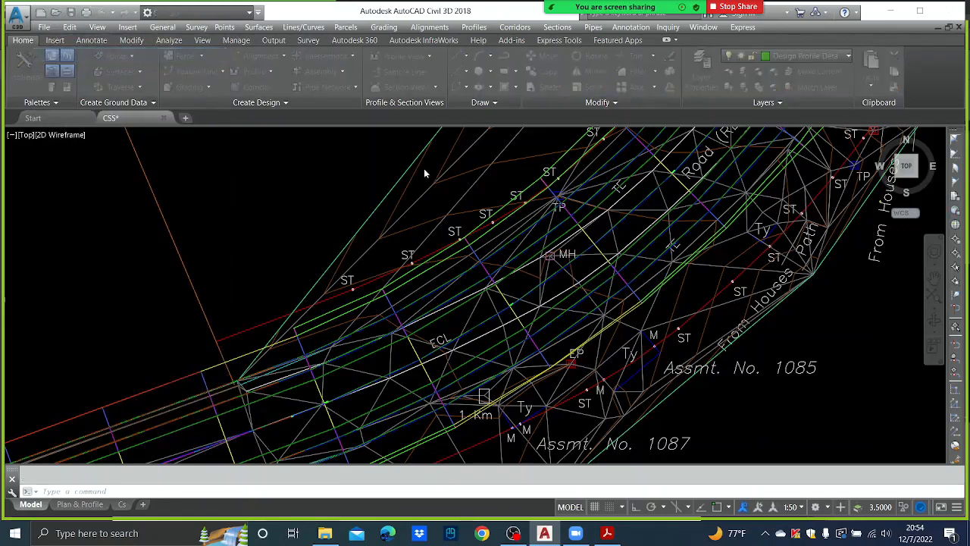
{"action": "left_click", "coordinate": [498, 131]}
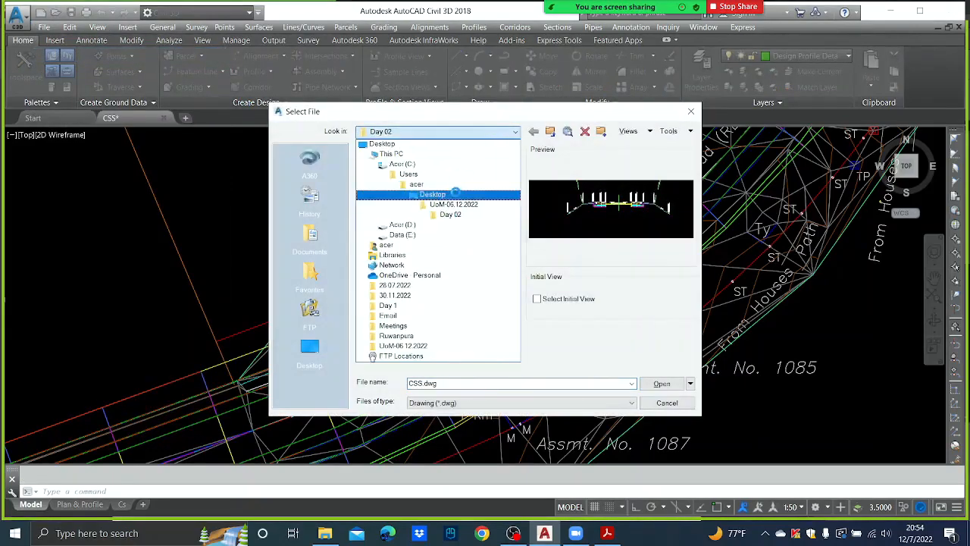
{"action": "left_click", "coordinate": [453, 204]}
{"action": "double_click", "coordinate": [381, 162]}
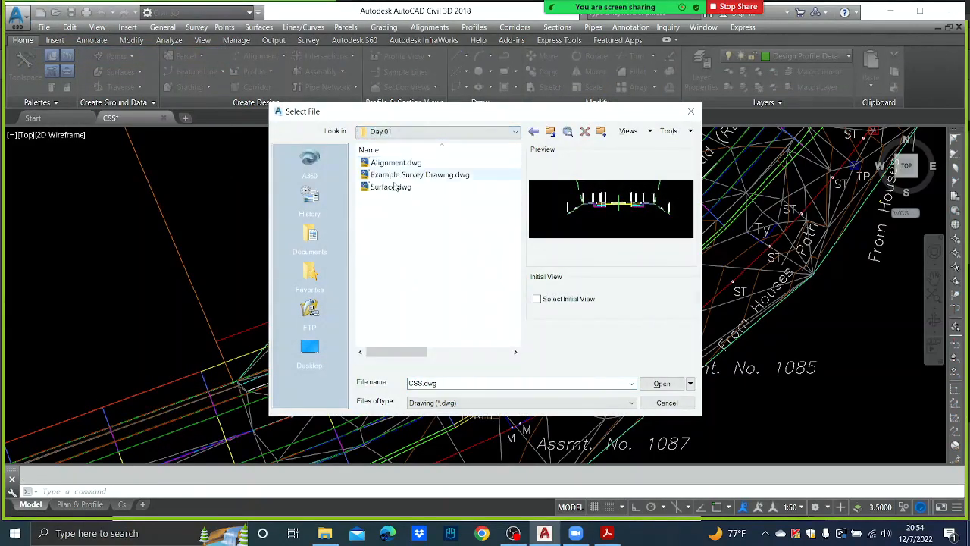
{"action": "left_click", "coordinate": [390, 188]}
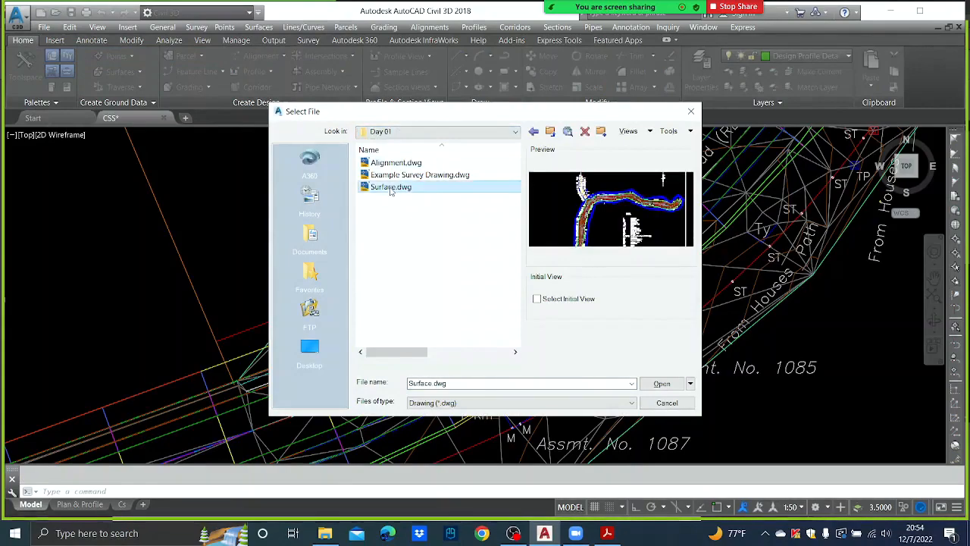
{"action": "left_click", "coordinate": [657, 383]}
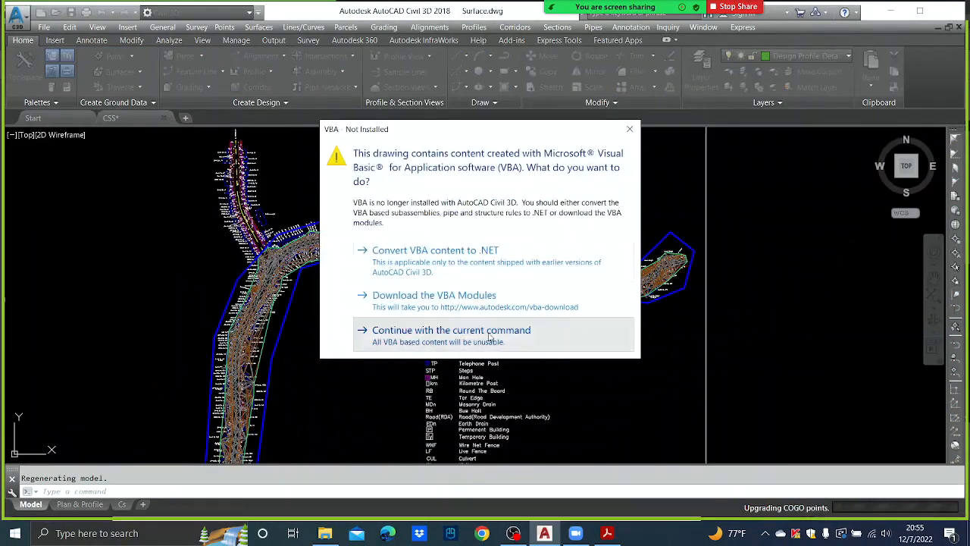
{"action": "left_click", "coordinate": [491, 339]}
Change the surface style of the EG surface to _No Display
{"action": "scroll", "coordinate": [438, 364], "scroll_direction": "down", "scroll_amount": 3}
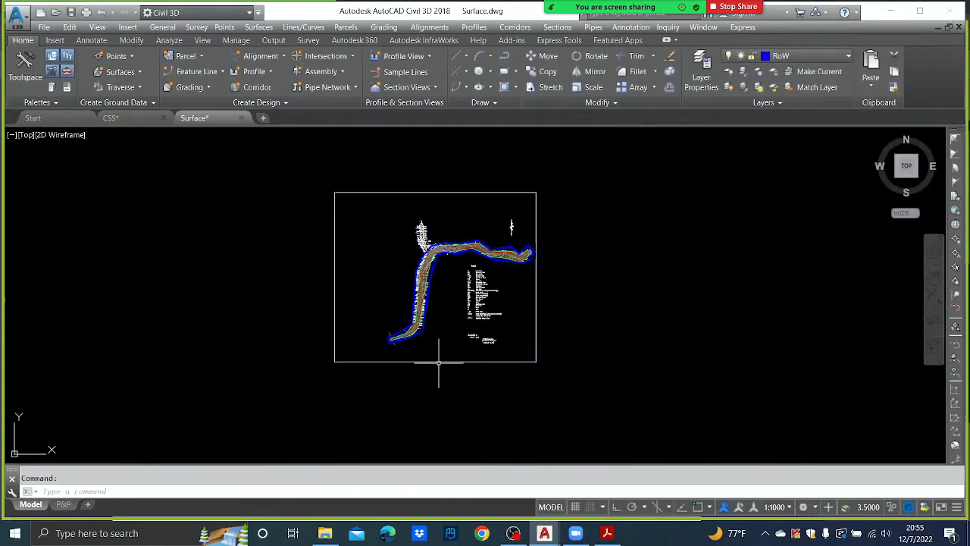
{"action": "scroll", "coordinate": [434, 349], "scroll_direction": "up", "scroll_amount": 10}
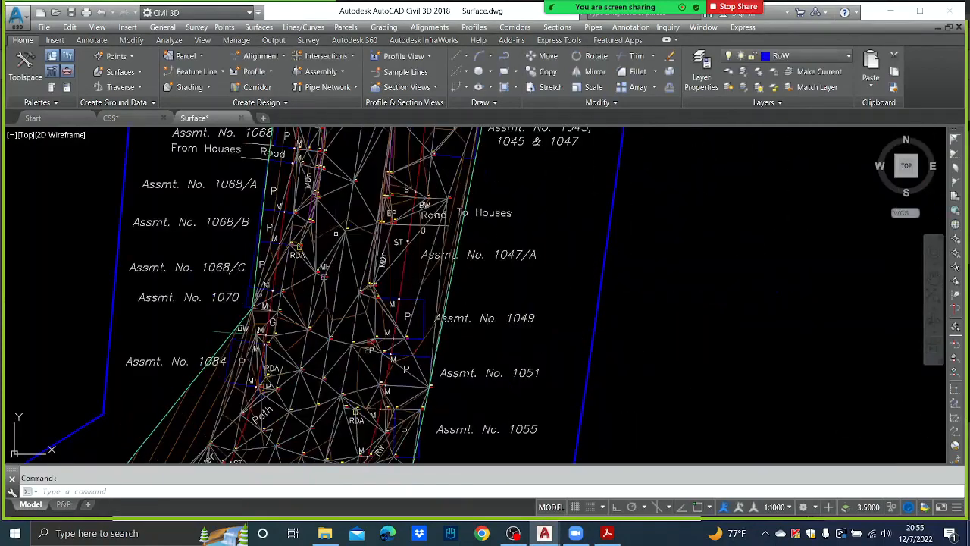
{"action": "left_click", "coordinate": [335, 238]}
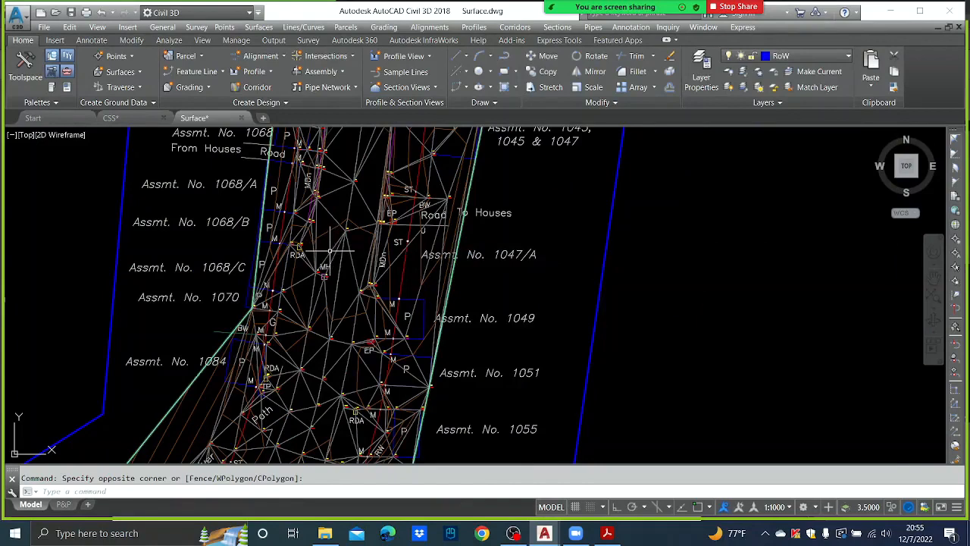
{"action": "left_click", "coordinate": [330, 251]}
{"action": "right_click", "coordinate": [329, 252]}
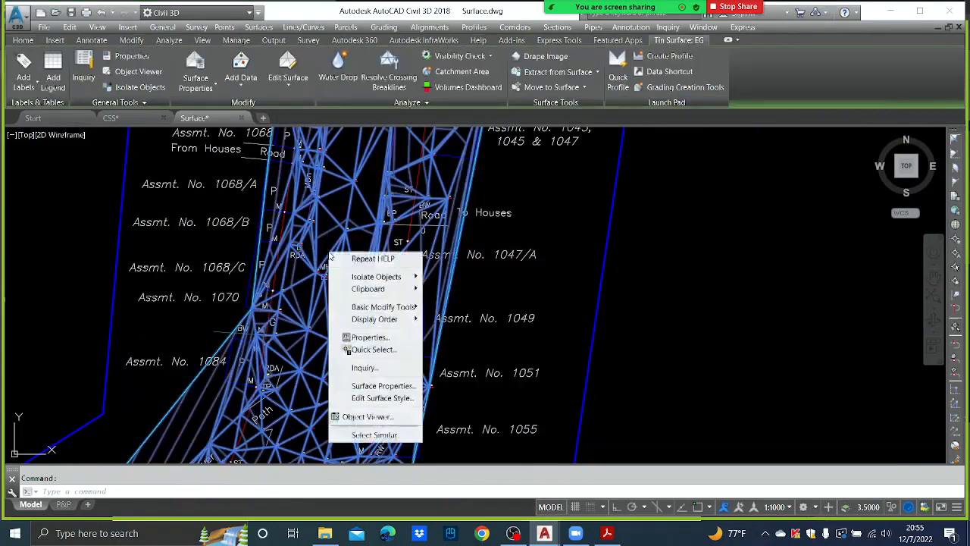
{"action": "left_click", "coordinate": [383, 386]}
{"action": "left_click", "coordinate": [364, 267]}
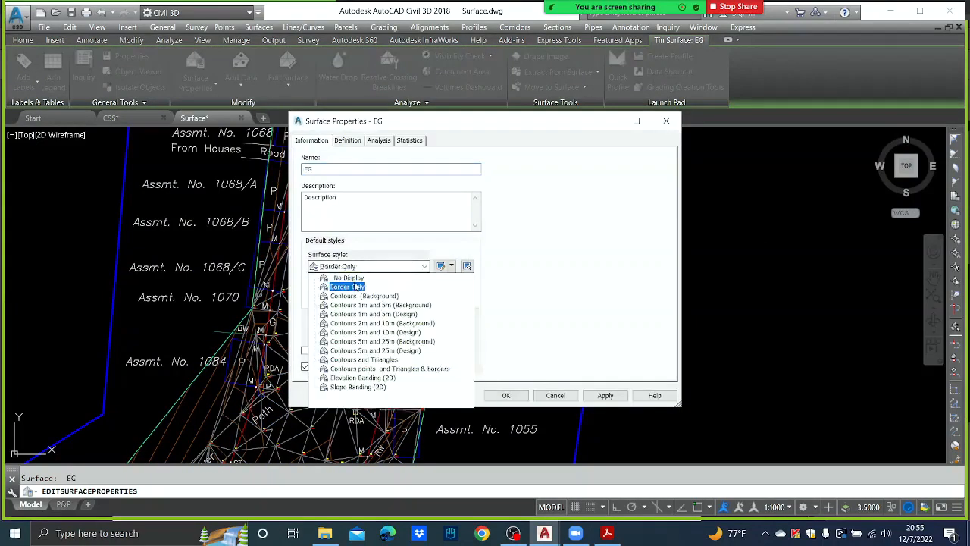
{"action": "left_click", "coordinate": [353, 278]}
{"action": "left_click", "coordinate": [605, 395]}
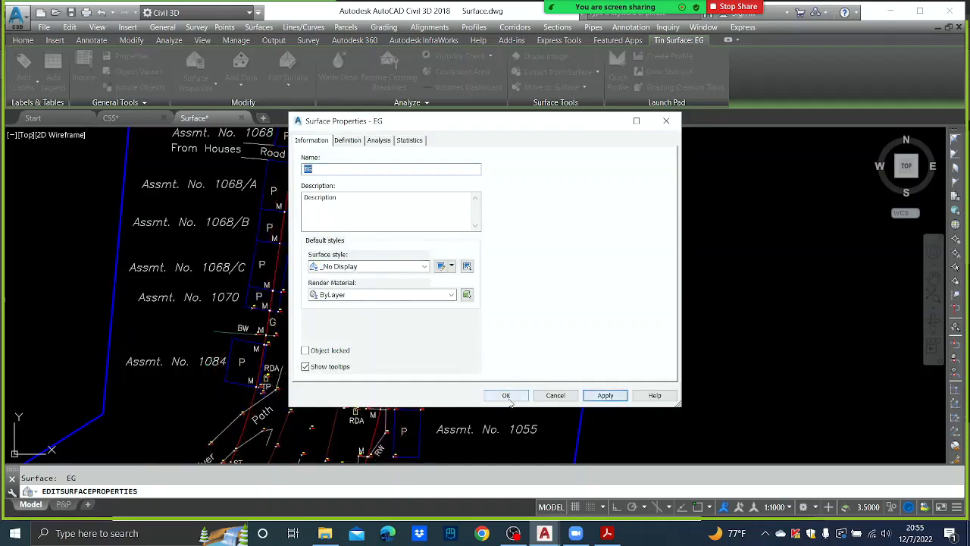
{"action": "left_click", "coordinate": [507, 395]}
Examine the extents of the two TE road edge polylines from the bridge end around the curve
{"action": "scroll", "coordinate": [369, 296], "scroll_direction": "down", "scroll_amount": 5}
{"action": "scroll", "coordinate": [369, 296], "scroll_direction": "up", "scroll_amount": 5}
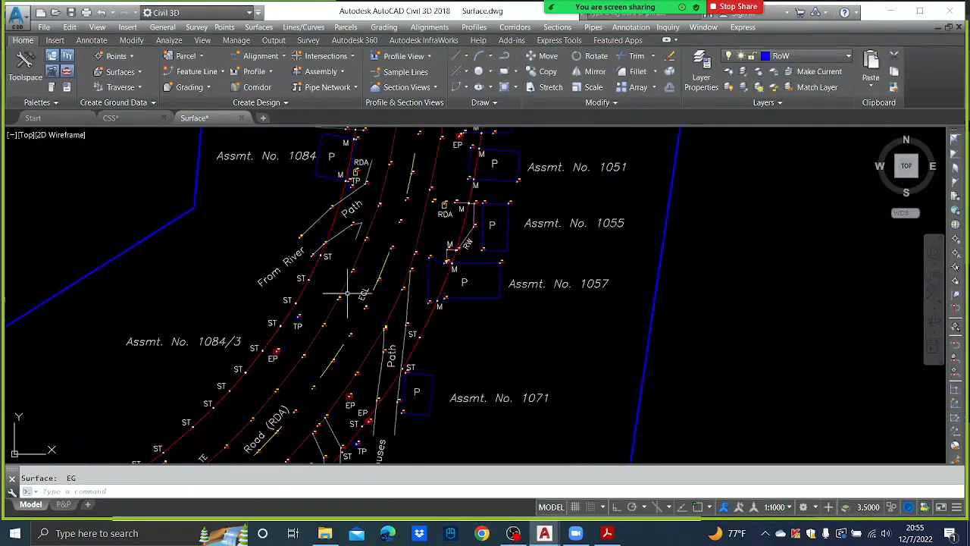
{"action": "left_click", "coordinate": [347, 282]}
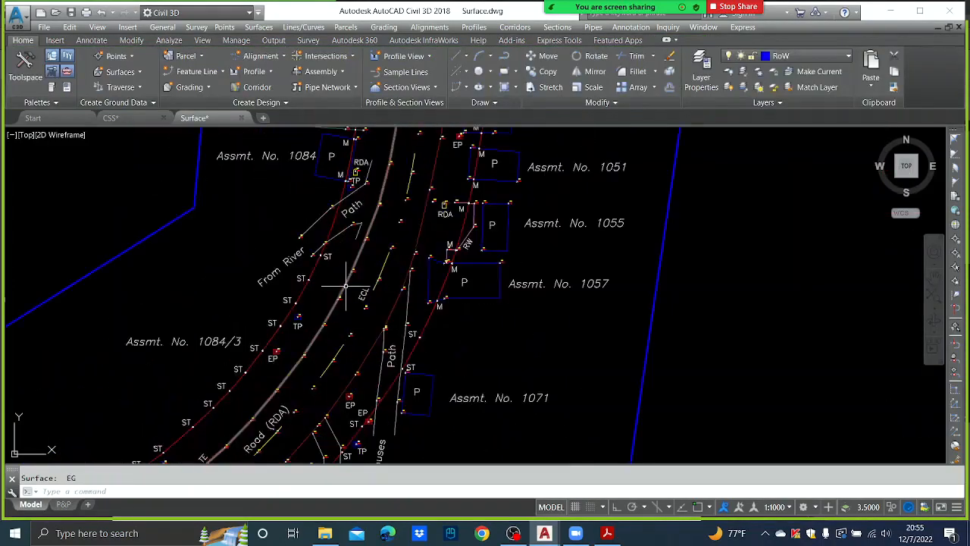
{"action": "left_click", "coordinate": [395, 307]}
{"action": "scroll", "coordinate": [395, 307], "scroll_direction": "down", "scroll_amount": 8}
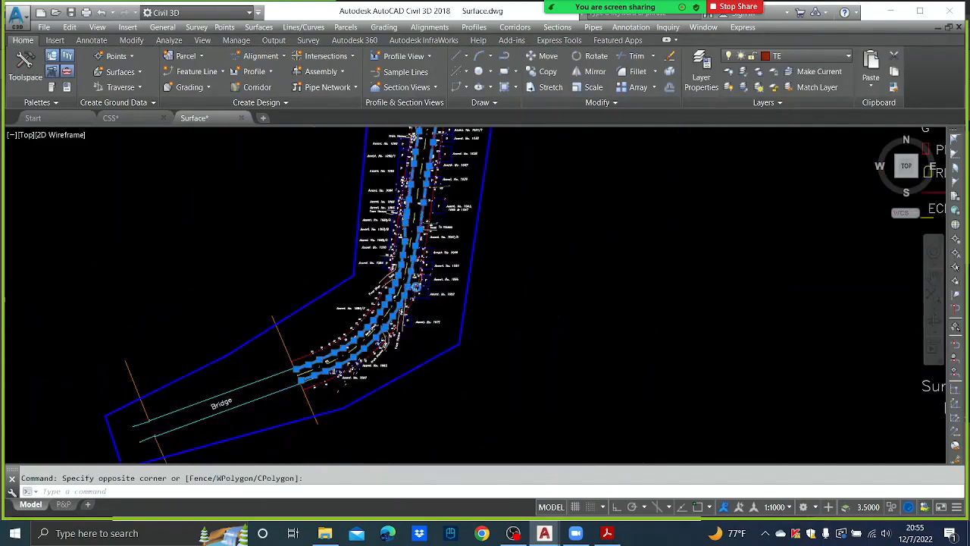
{"action": "scroll", "coordinate": [407, 297], "scroll_direction": "up", "scroll_amount": 6}
{"action": "mouse_move", "coordinate": [542, 264]}
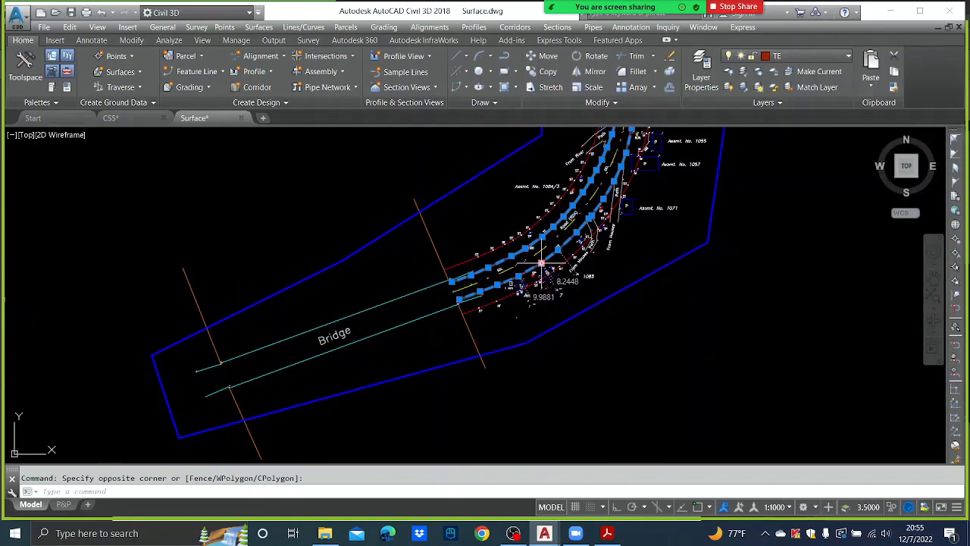
{"action": "key", "text": "Escape"}
{"action": "scroll", "coordinate": [521, 259], "scroll_direction": "up", "scroll_amount": 2}
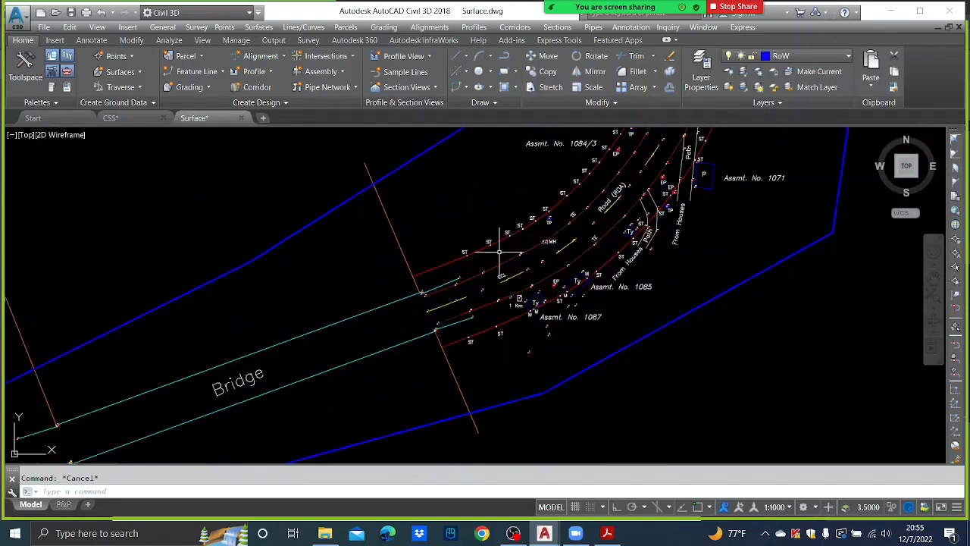
Start an alignment from the TE polyline on the inner side of the curve, accept its direction and name it E-LHS
{"action": "left_click", "coordinate": [437, 32]}
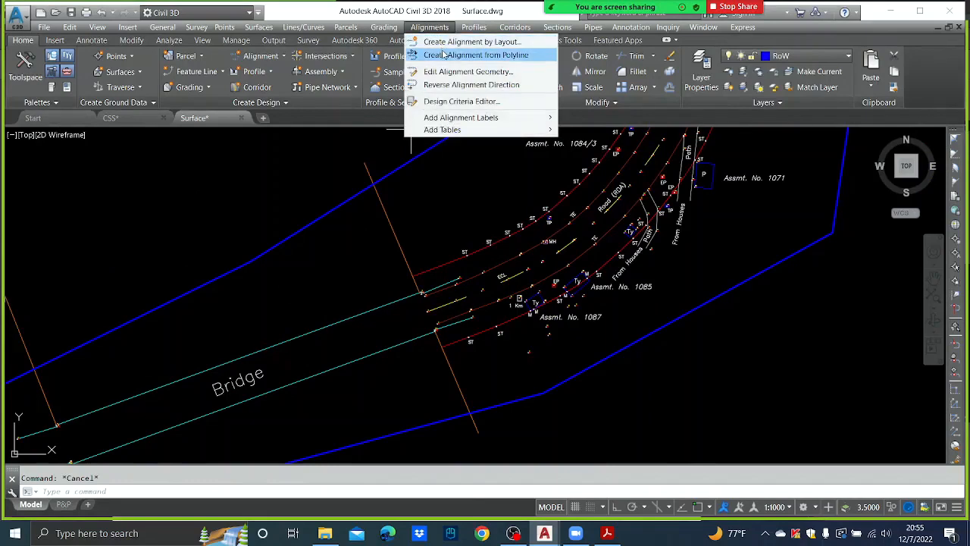
{"action": "left_click", "coordinate": [443, 54]}
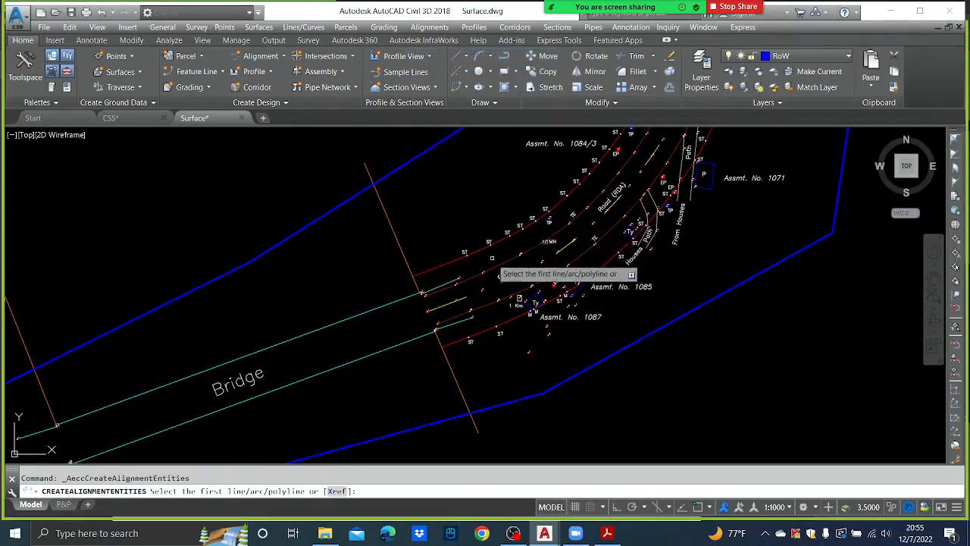
{"action": "left_click", "coordinate": [495, 269]}
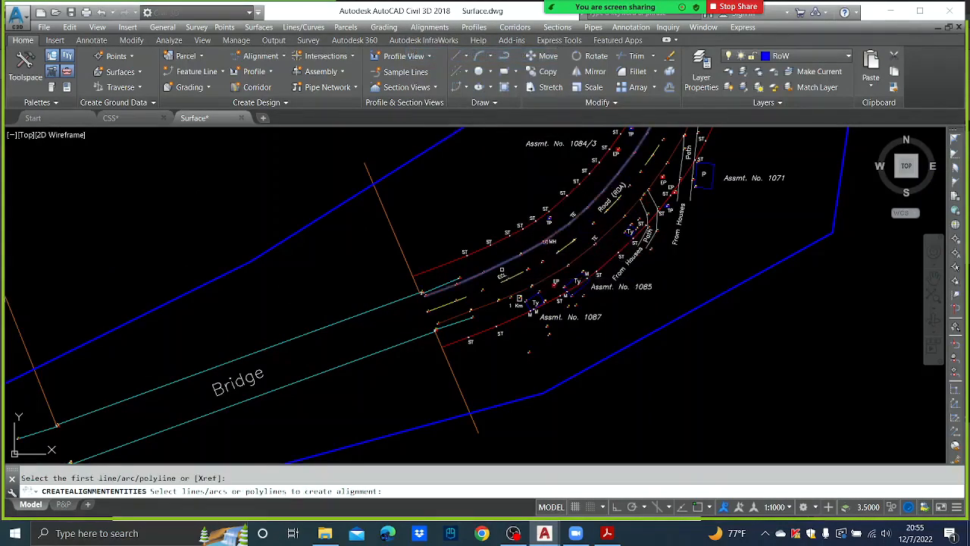
{"action": "key", "text": "Return"}
{"action": "key", "text": "Return"}
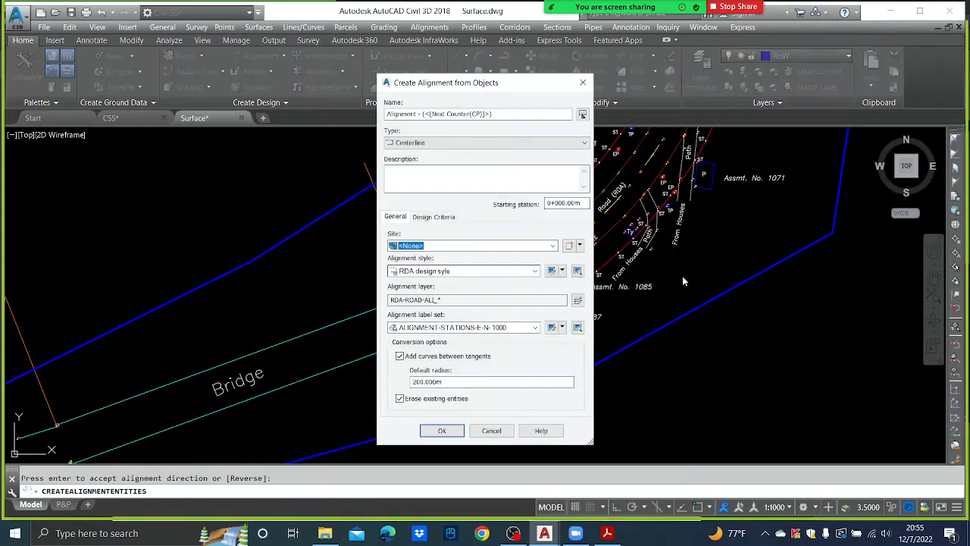
{"action": "left_click_drag", "start_coordinate": [505, 114], "coordinate": [219, 101]}
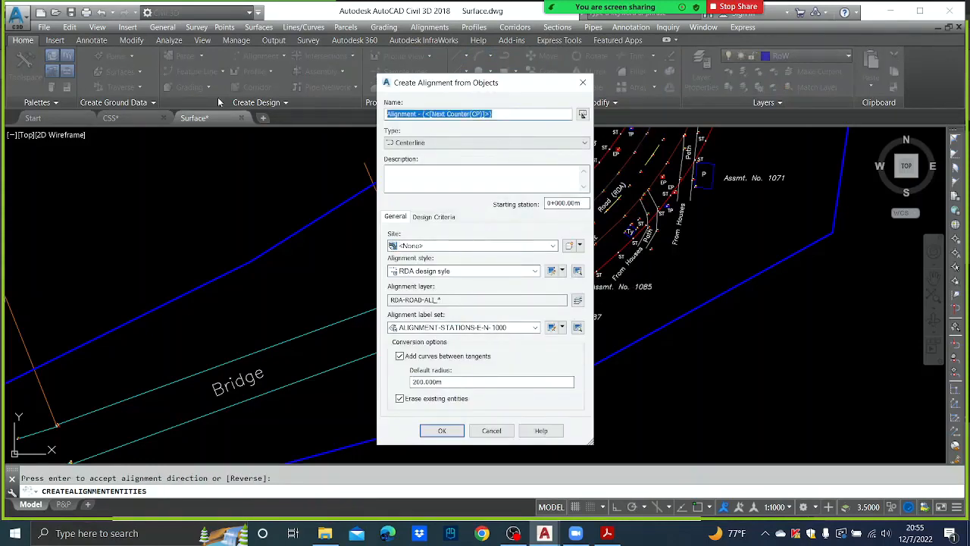
{"action": "type", "text": "E-LHS"}
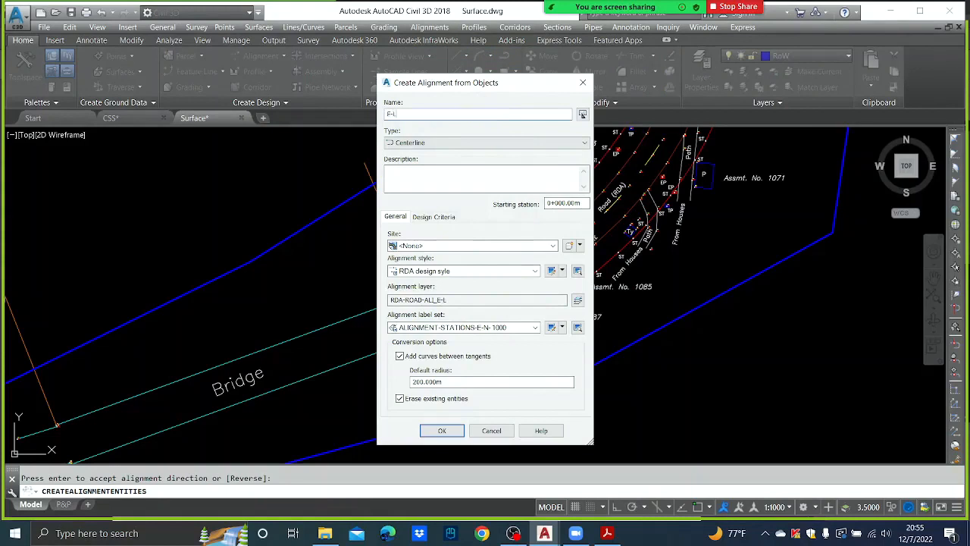
Create the E-LHS alignment with the _No Labels label set and without adding curves between tangents
{"action": "left_click", "coordinate": [436, 249]}
{"action": "left_click", "coordinate": [437, 251]}
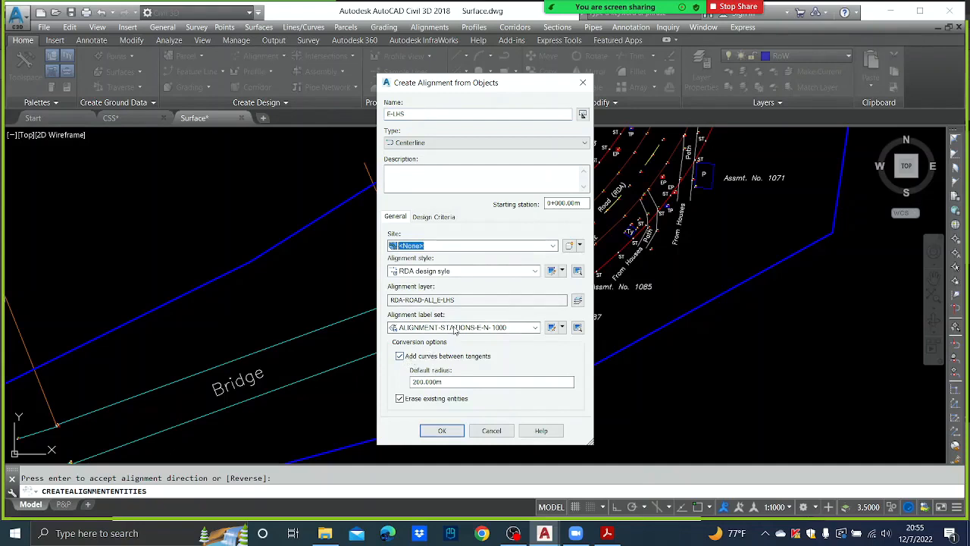
{"action": "left_click", "coordinate": [454, 328]}
{"action": "left_click", "coordinate": [428, 336]}
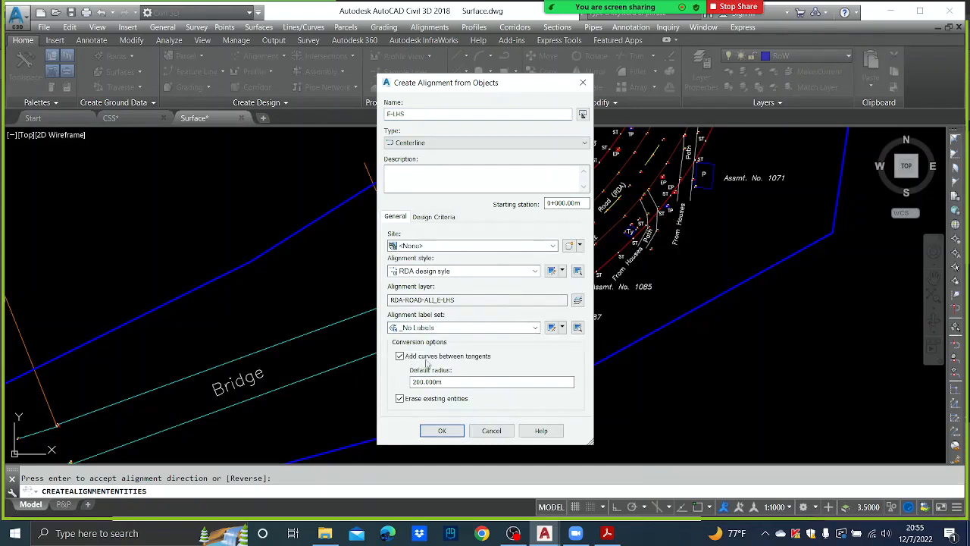
{"action": "left_click", "coordinate": [400, 356]}
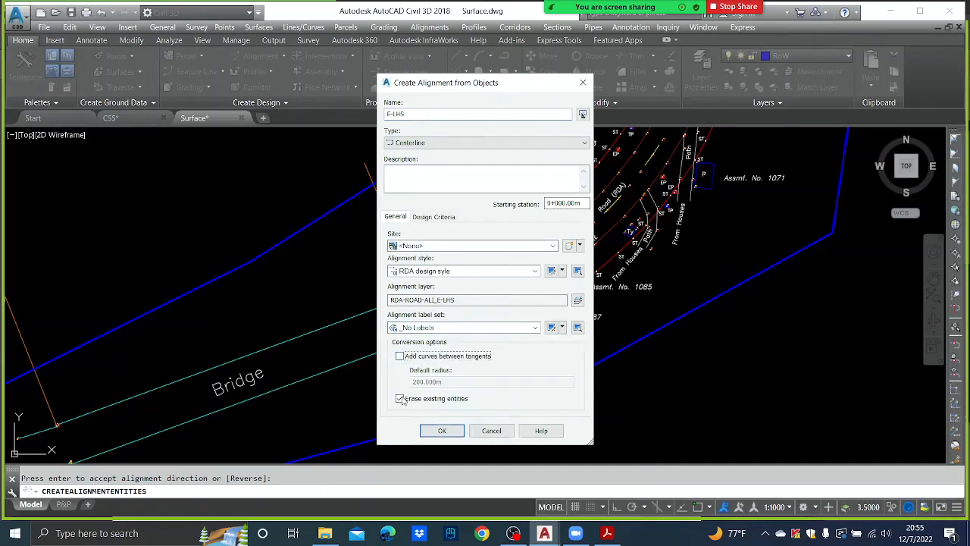
{"action": "left_click", "coordinate": [444, 431]}
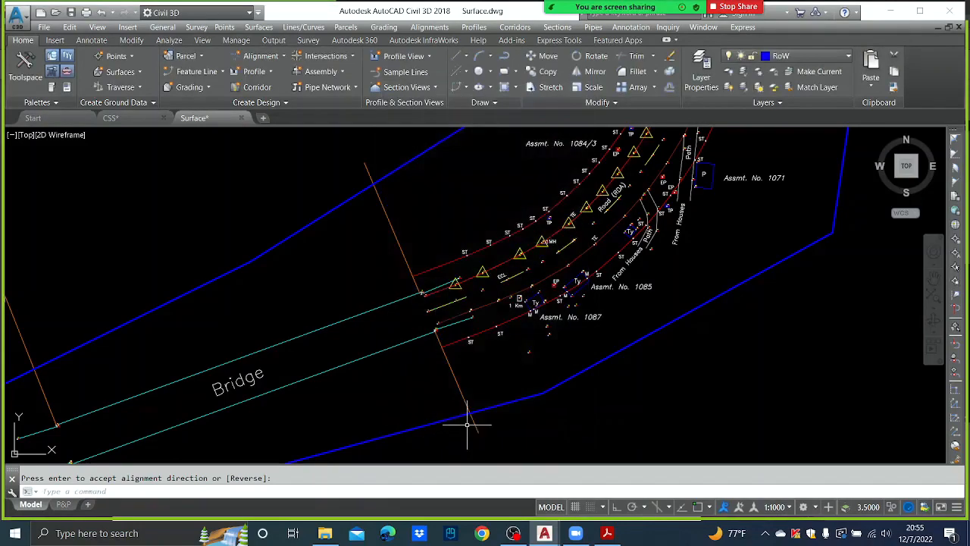
Review the new E-LHS alignment along the road and back to the curve near the bridge
{"action": "scroll", "coordinate": [596, 194], "scroll_direction": "down", "scroll_amount": 8}
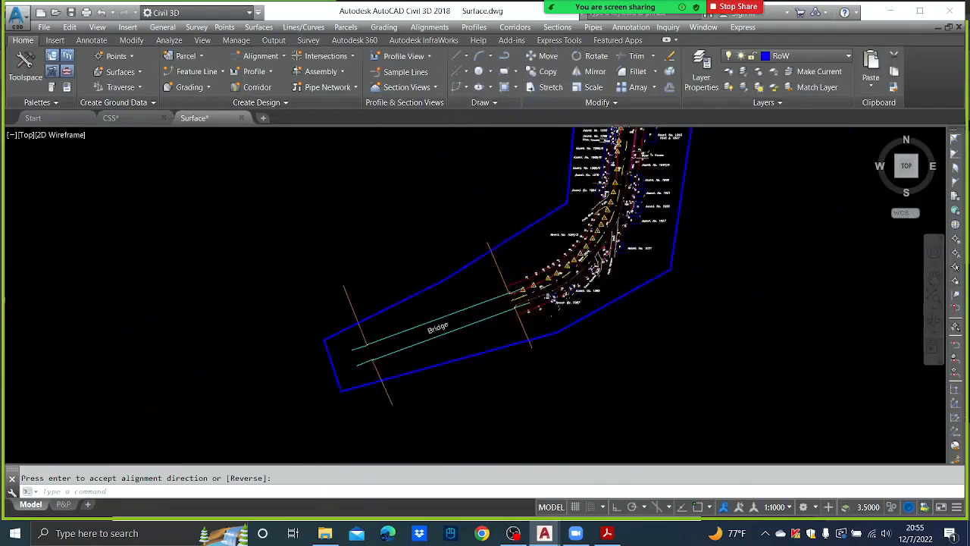
{"action": "scroll", "coordinate": [602, 201], "scroll_direction": "up", "scroll_amount": 5}
{"action": "mouse_move", "coordinate": [580, 314]}
{"action": "middle_mouse_down"}
{"action": "mouse_move", "coordinate": [740, 106]}
{"action": "mouse_move", "coordinate": [762, 95]}
{"action": "middle_mouse_up"}
{"action": "mouse_move", "coordinate": [425, 379]}
{"action": "middle_mouse_down"}
{"action": "mouse_move", "coordinate": [592, 131]}
{"action": "mouse_move", "coordinate": [713, 23]}
{"action": "middle_mouse_up"}
{"action": "middle_click_drag", "start_coordinate": [614, 302], "coordinate": [605, 14]}
{"action": "middle_click_drag", "start_coordinate": [605, 251], "coordinate": [588, 135]}
{"action": "scroll", "coordinate": [548, 329], "scroll_direction": "up", "scroll_amount": 5}
{"action": "middle_click_drag", "start_coordinate": [497, 376], "coordinate": [586, 281]}
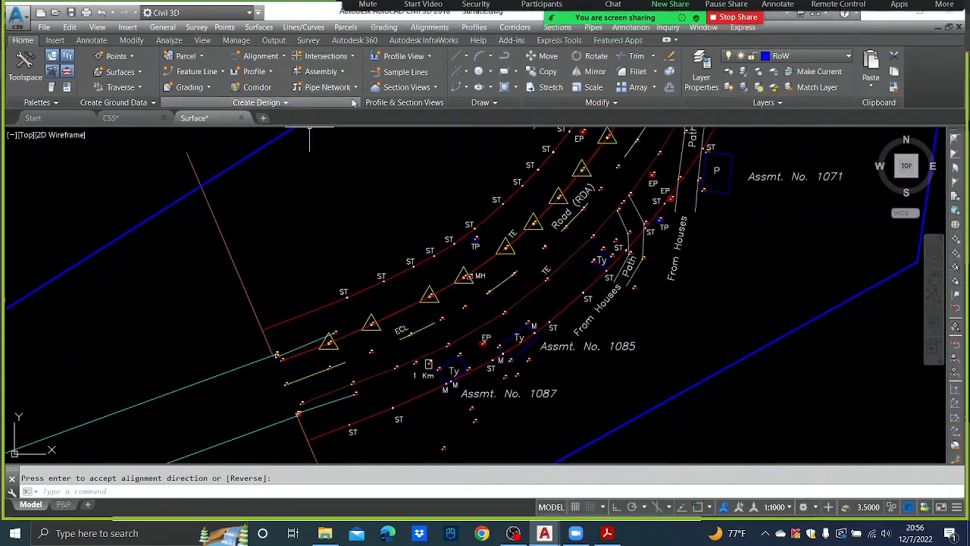
Start an alignment from the TE polyline on the outer side of the curve, accept its direction and name it E-RHS
{"action": "left_click", "coordinate": [441, 31]}
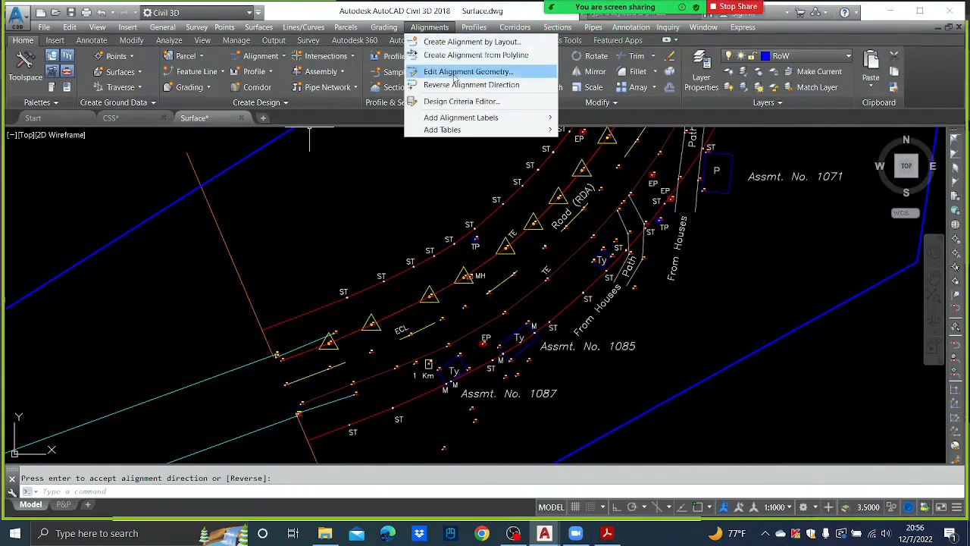
{"action": "left_click", "coordinate": [462, 56]}
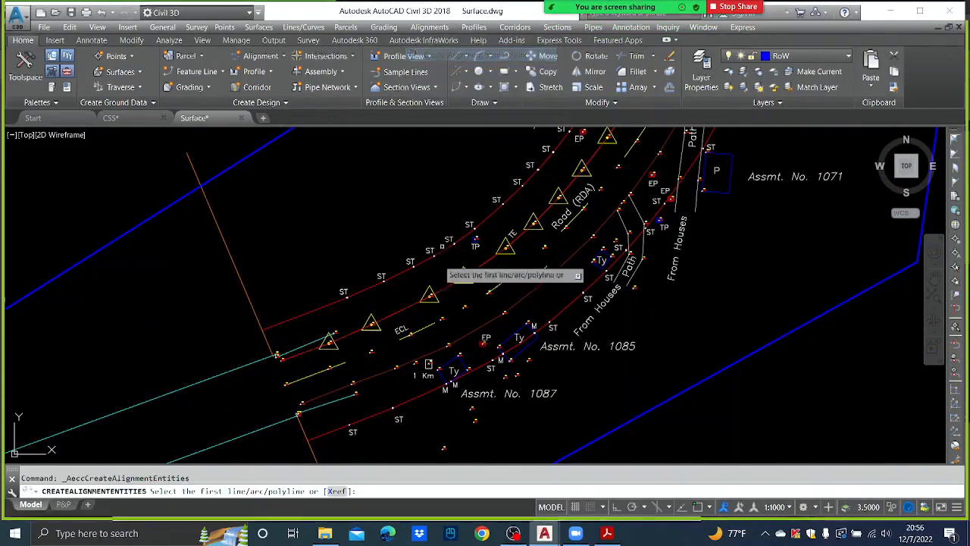
{"action": "left_click", "coordinate": [367, 374]}
{"action": "key", "text": "Return"}
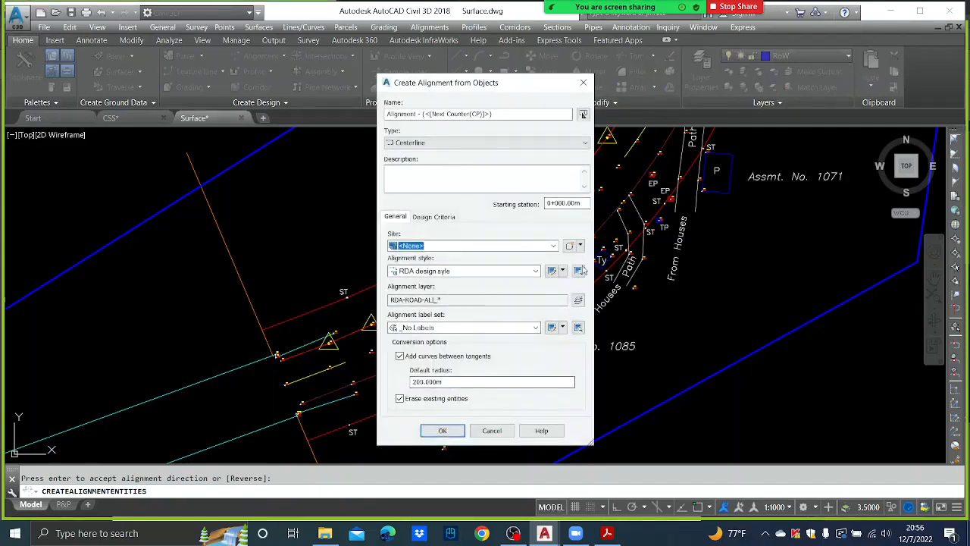
{"action": "left_click_drag", "start_coordinate": [511, 114], "coordinate": [314, 113]}
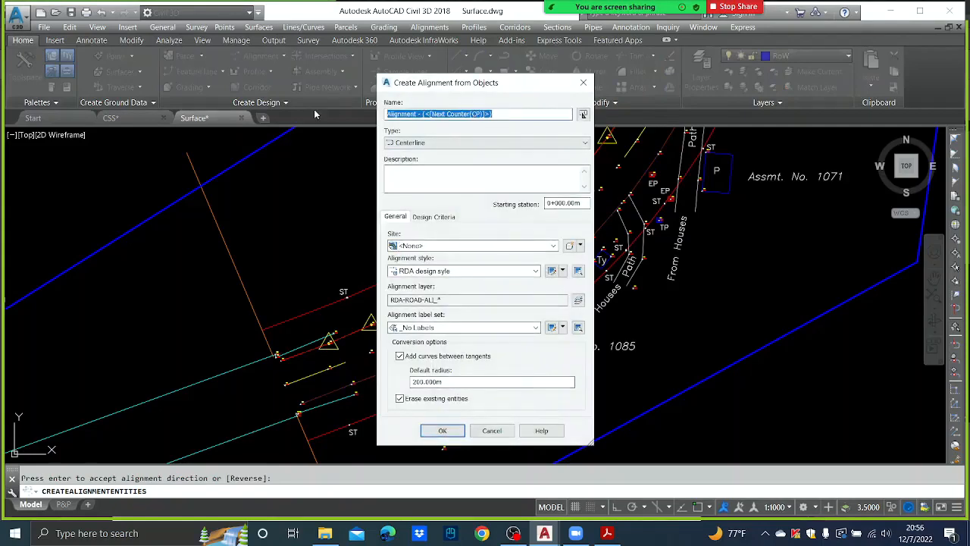
{"action": "type", "text": "E-RHS"}
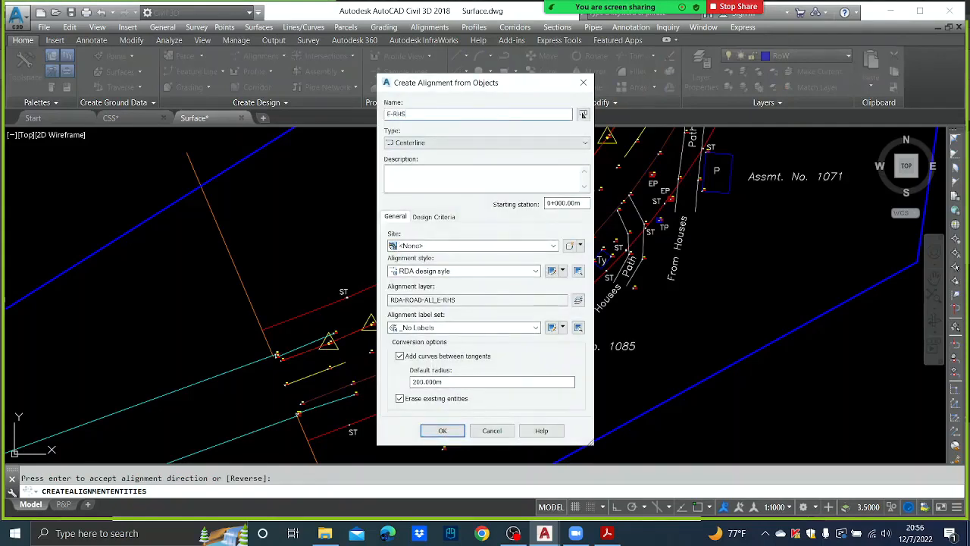
Create the E-RHS alignment with no site, without adding curves between tangents and without erasing existing entities
{"action": "left_click", "coordinate": [438, 246]}
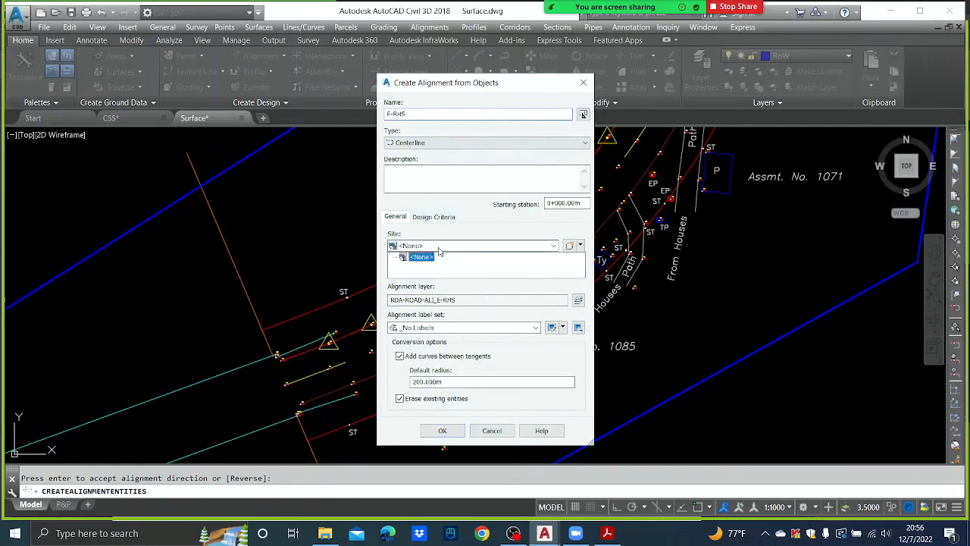
{"action": "left_click", "coordinate": [438, 257]}
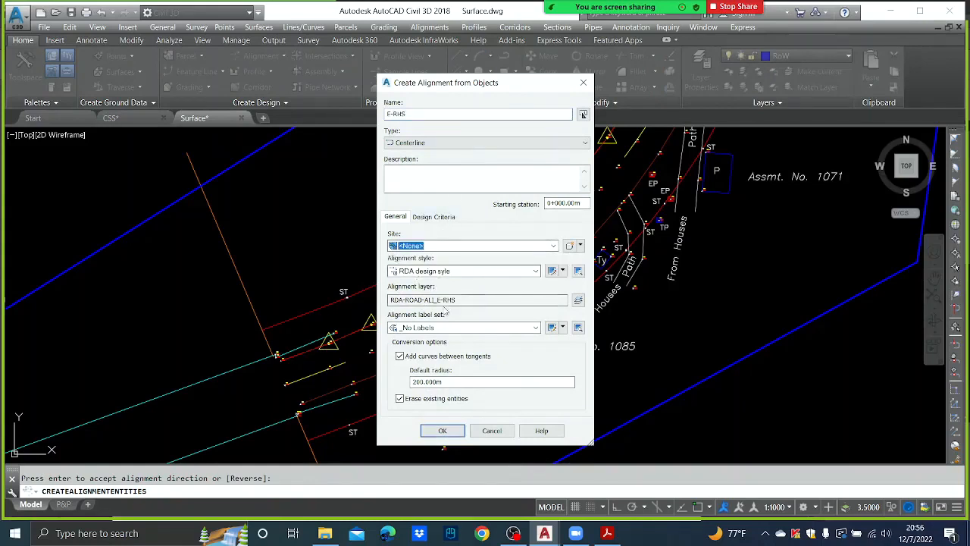
{"action": "left_click", "coordinate": [401, 356]}
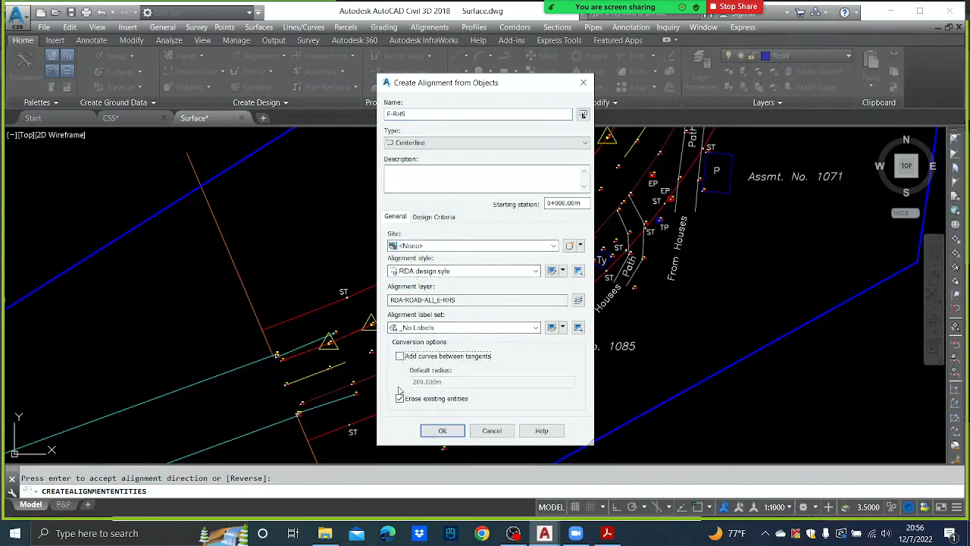
{"action": "left_click", "coordinate": [399, 398]}
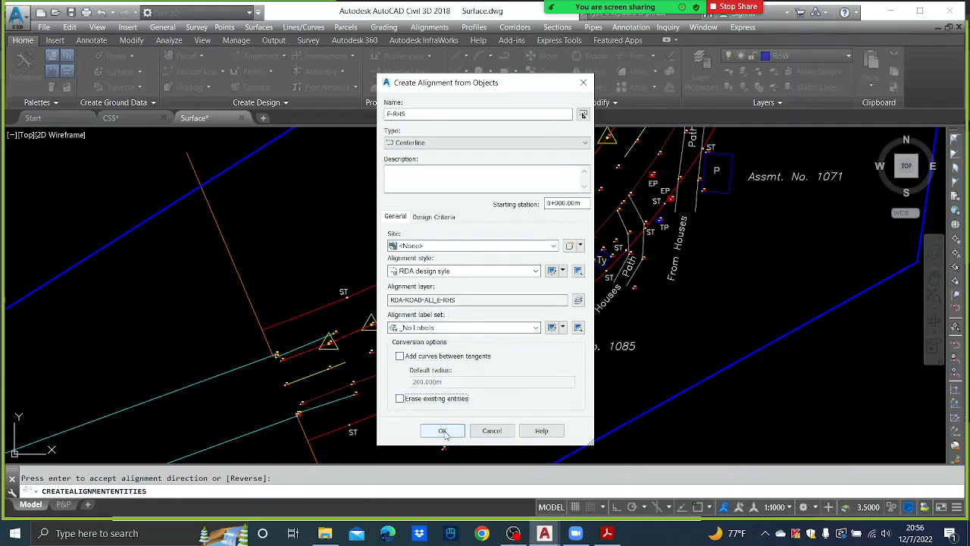
{"action": "left_click", "coordinate": [444, 431]}
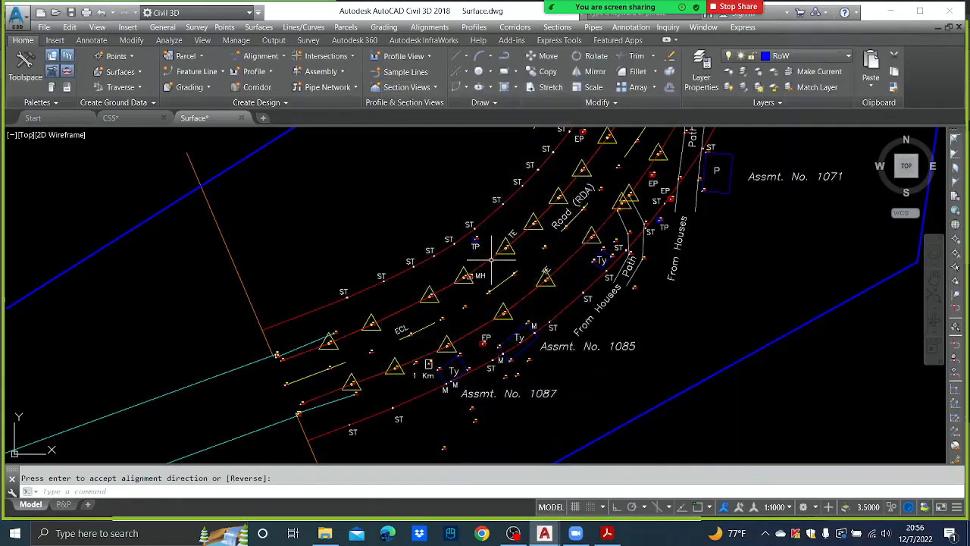
Cut the E-LHS and E-RHS alignments out of Surface.dwg
{"action": "key", "text": "Return"}
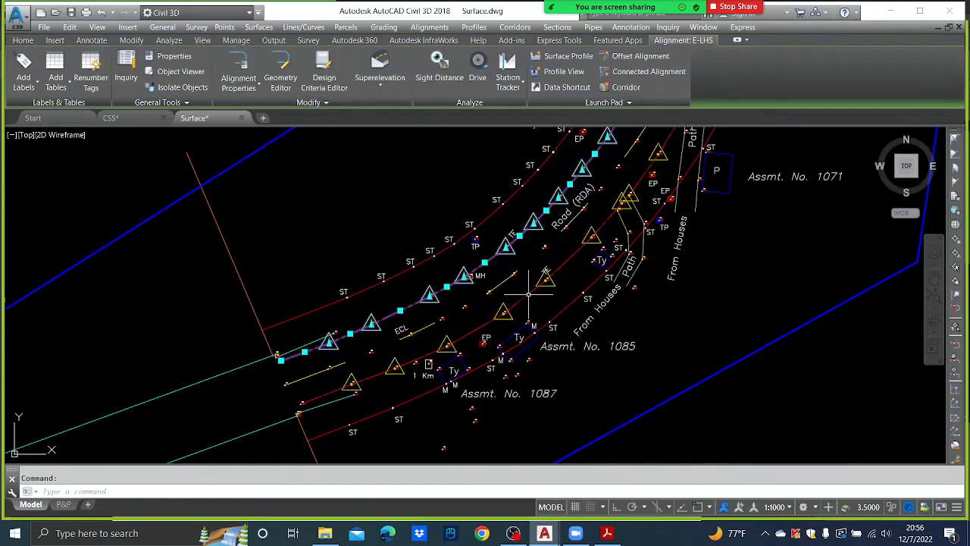
{"action": "left_click", "coordinate": [528, 295]}
{"action": "left_click", "coordinate": [74, 27]}
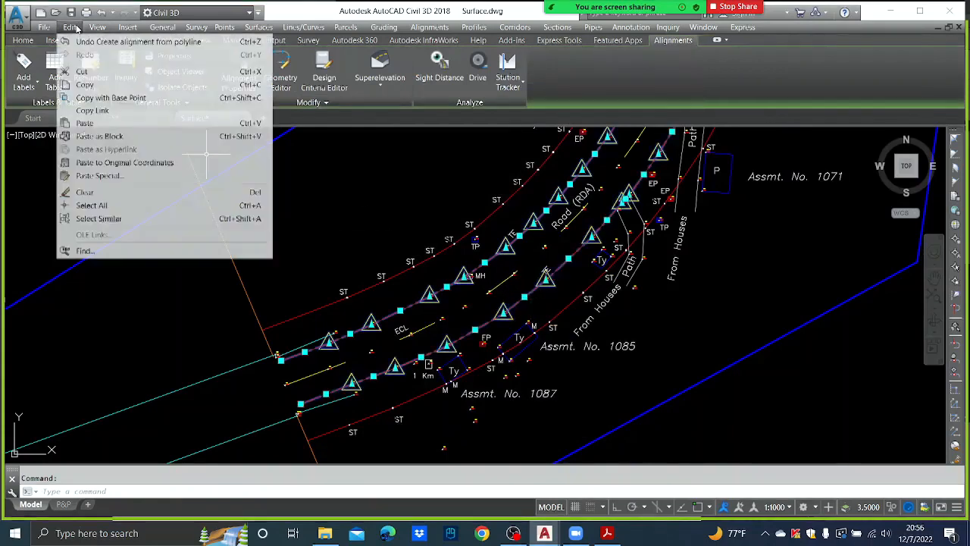
{"action": "left_click", "coordinate": [83, 71]}
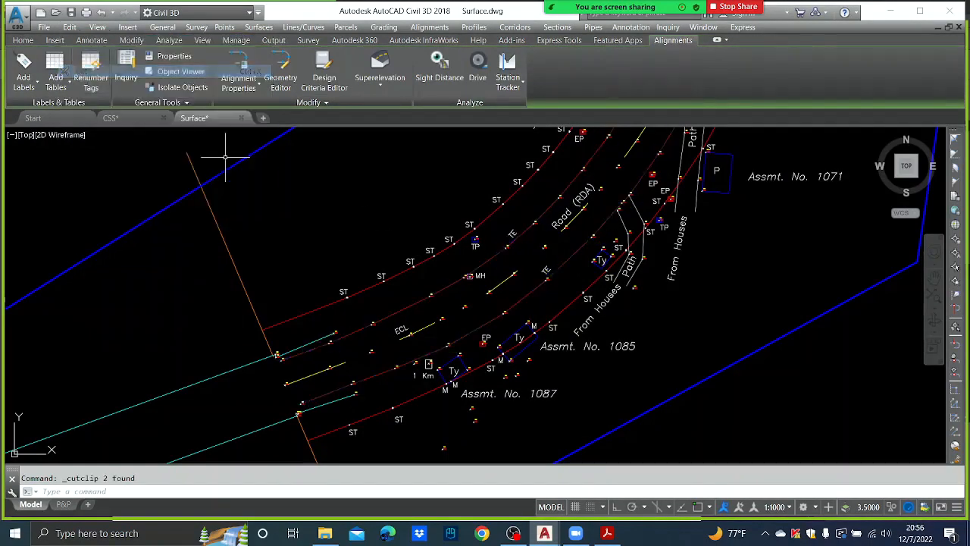
Paste the cut alignments into CSS.dwg at their original coordinates, and close Surface.dwg without saving
{"action": "left_click", "coordinate": [111, 117]}
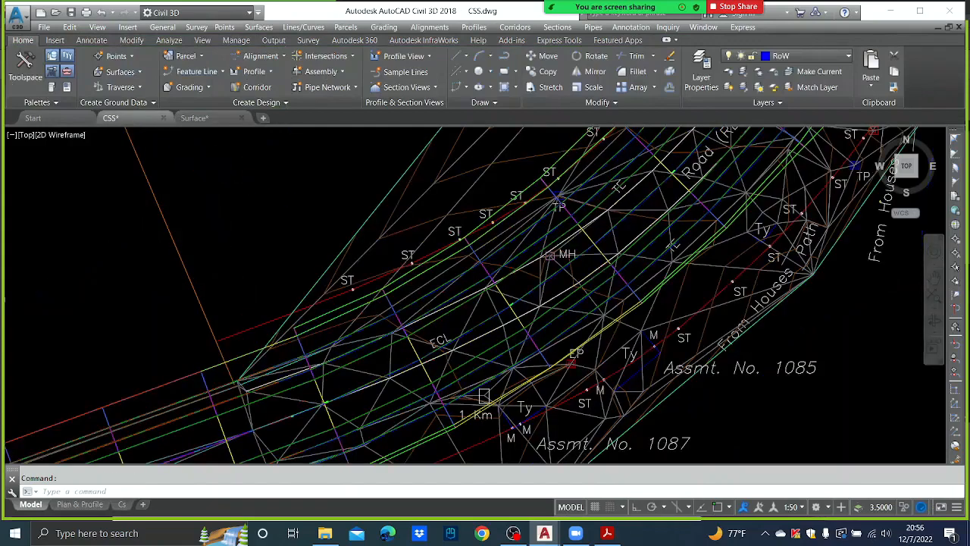
{"action": "left_click", "coordinate": [70, 28]}
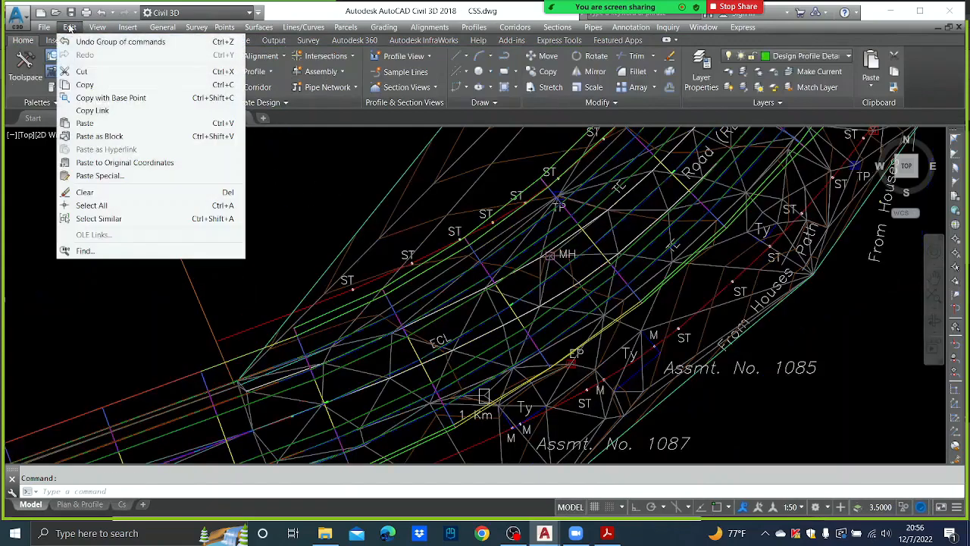
{"action": "left_click", "coordinate": [125, 164]}
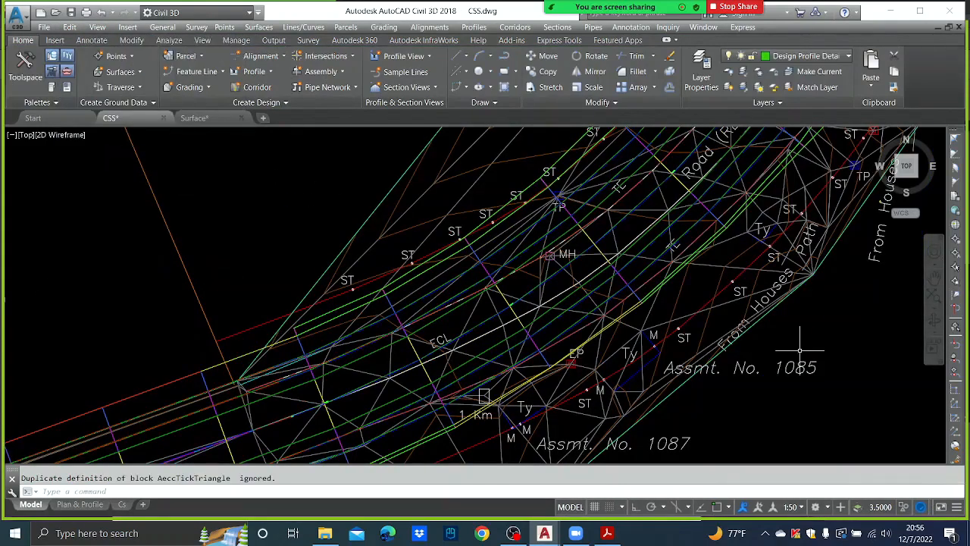
{"action": "left_click", "coordinate": [218, 124]}
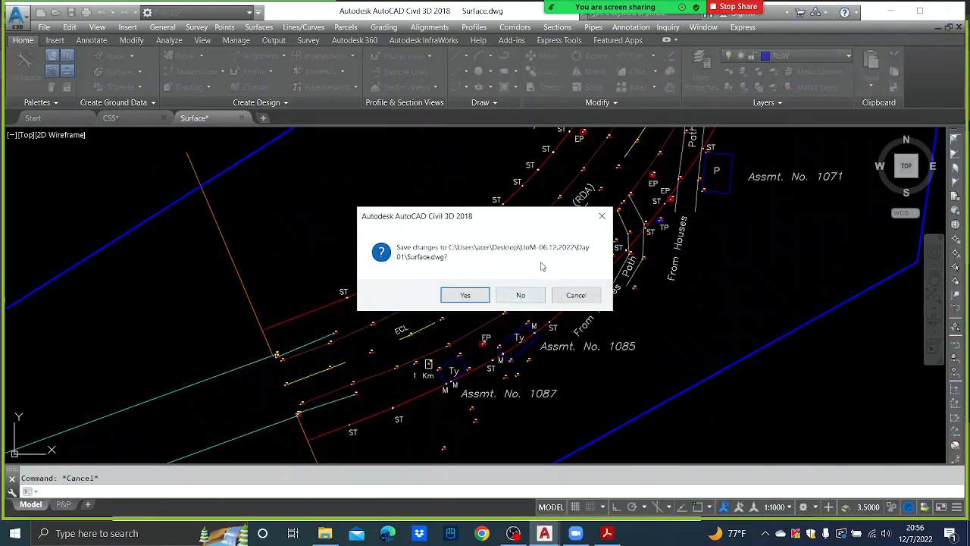
{"action": "left_click", "coordinate": [521, 295]}
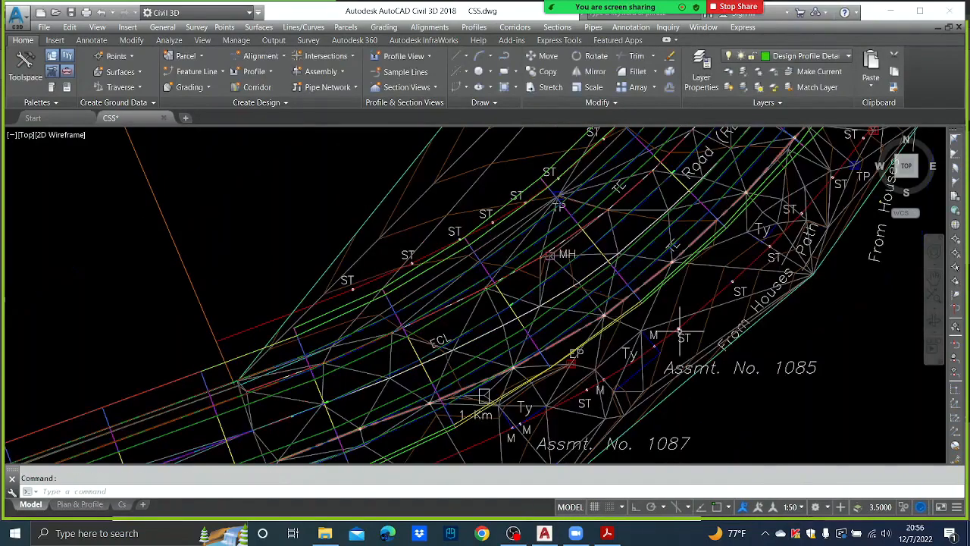
Open the target mapping for the region of the CSS corridor from its corridor properties
{"action": "scroll", "coordinate": [584, 332], "scroll_direction": "down", "scroll_amount": 5}
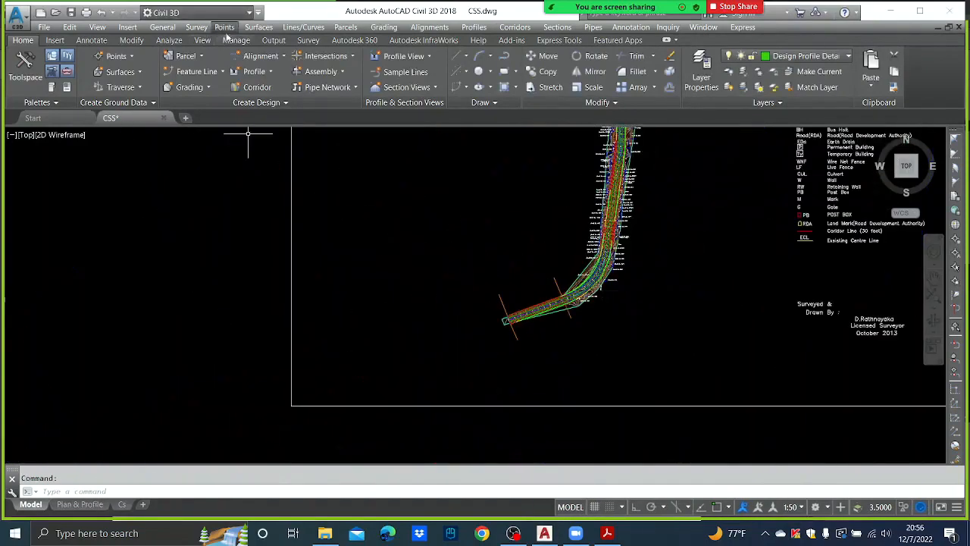
{"action": "left_click", "coordinate": [165, 29]}
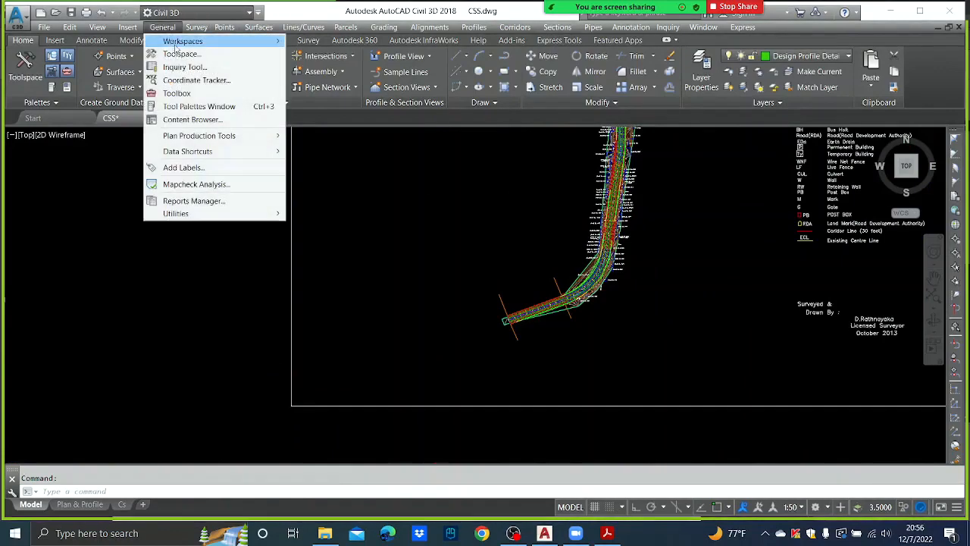
{"action": "left_click", "coordinate": [181, 54]}
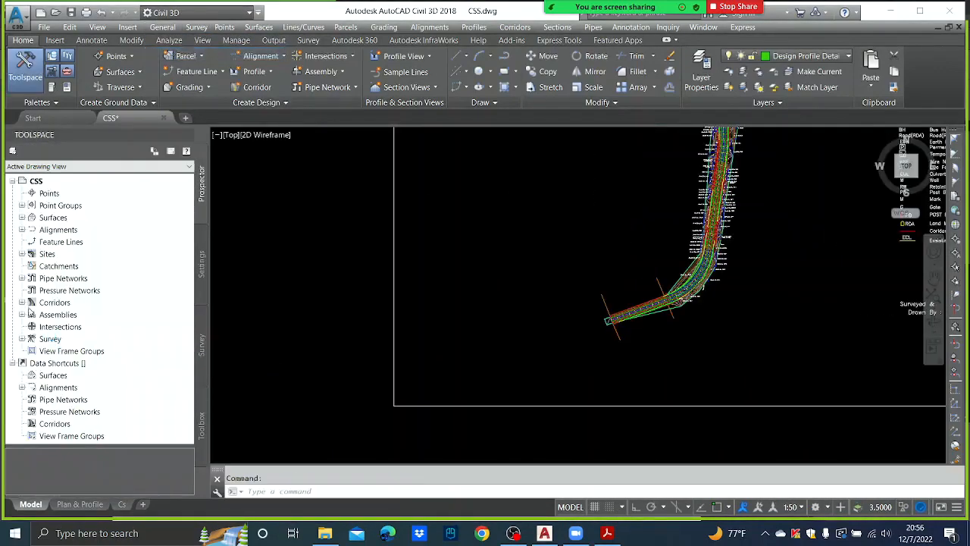
{"action": "left_click", "coordinate": [22, 303]}
{"action": "left_click", "coordinate": [51, 315]}
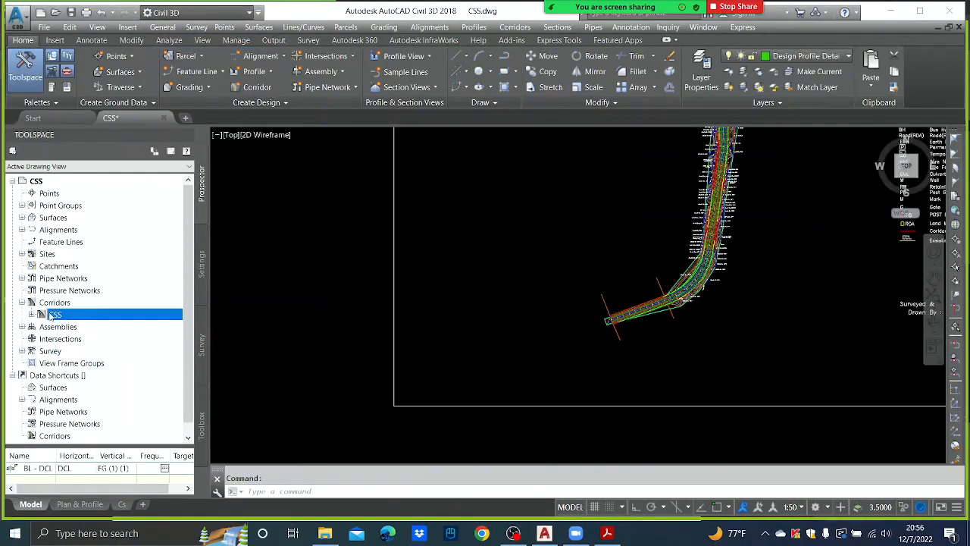
{"action": "right_click", "coordinate": [53, 315]}
{"action": "left_click", "coordinate": [87, 318]}
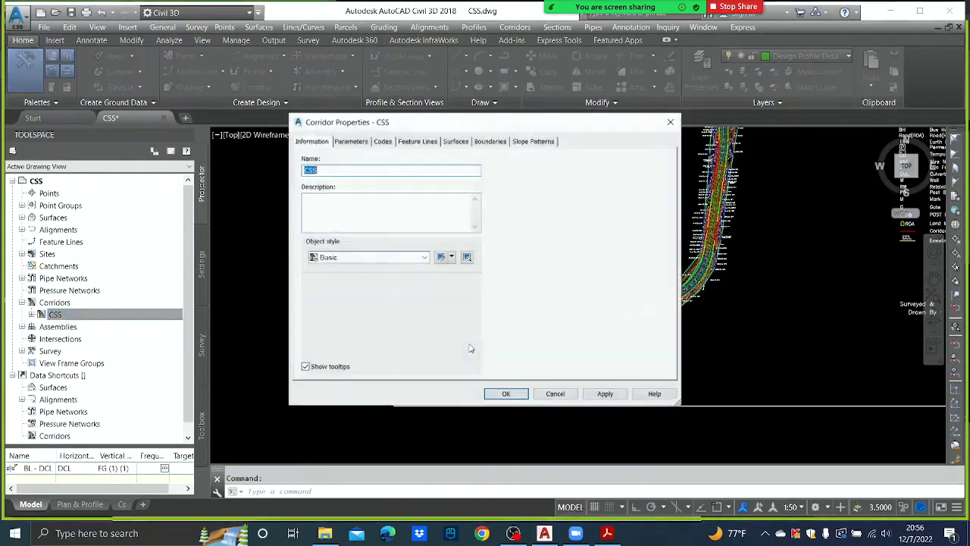
{"action": "left_click", "coordinate": [351, 142]}
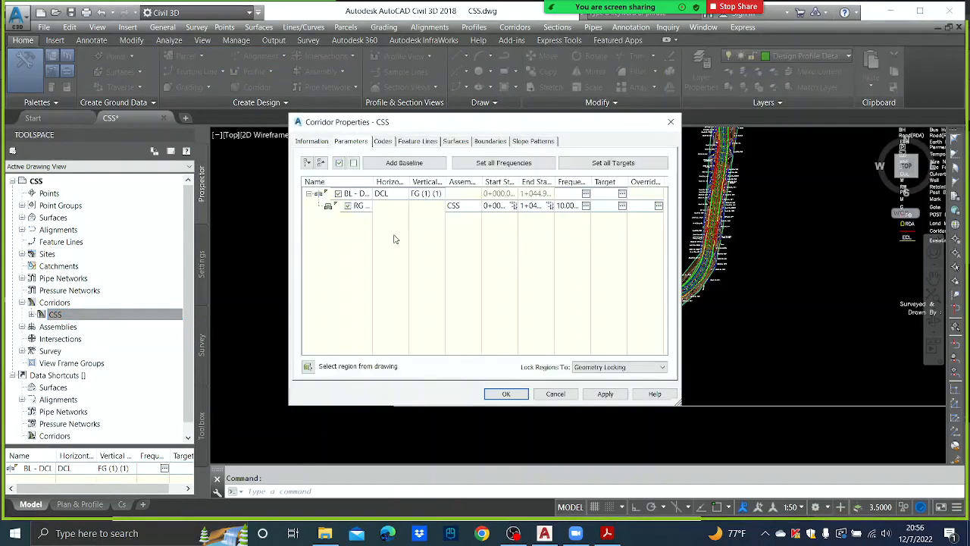
{"action": "left_click", "coordinate": [623, 205]}
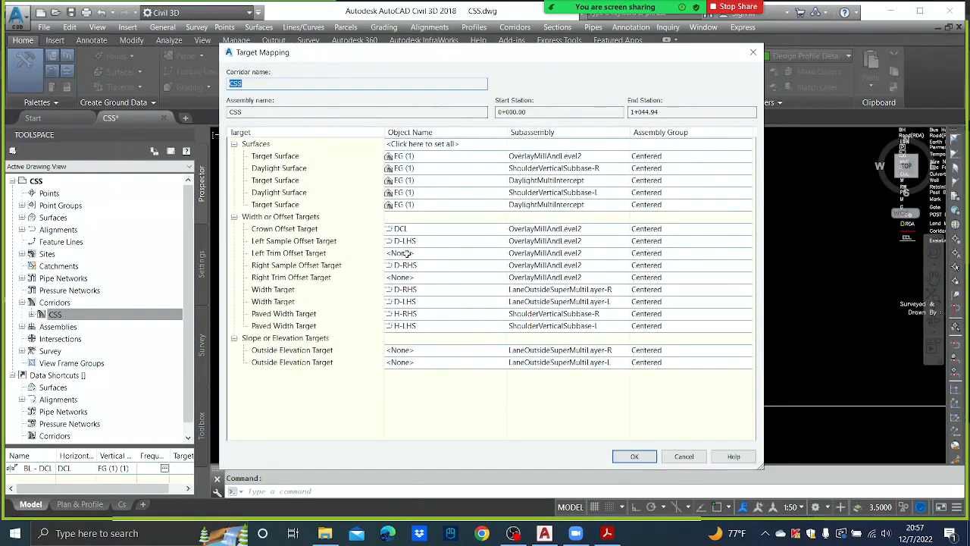
Set the Left Trim Offset Target of OverlayMillAndLevel2 to the E-LHS alignment
{"action": "left_click", "coordinate": [400, 254]}
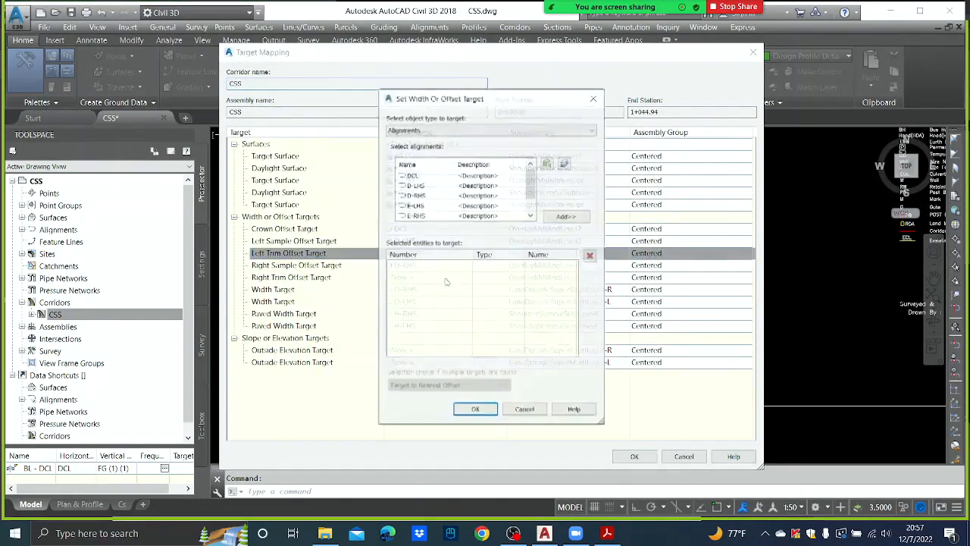
{"action": "left_click", "coordinate": [415, 205]}
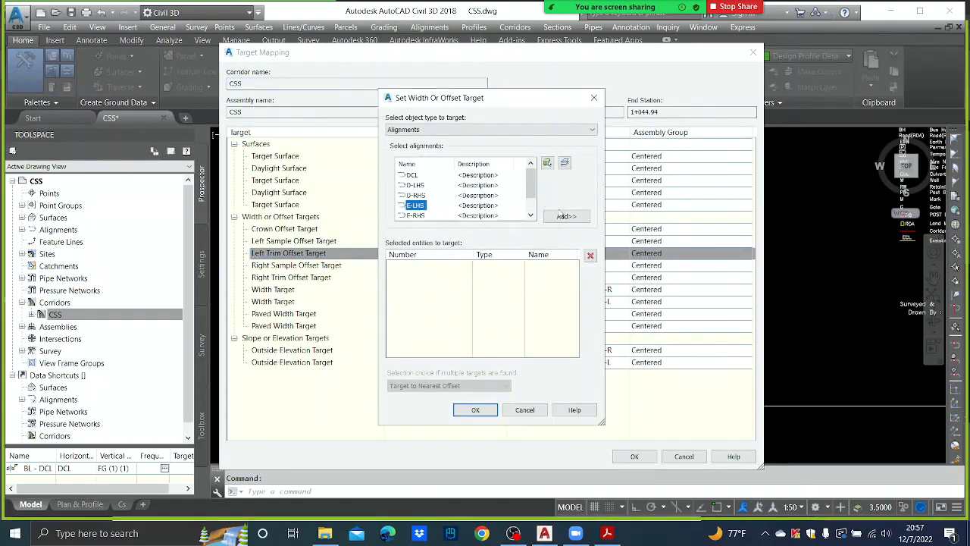
{"action": "left_click", "coordinate": [566, 216]}
{"action": "left_click", "coordinate": [476, 409]}
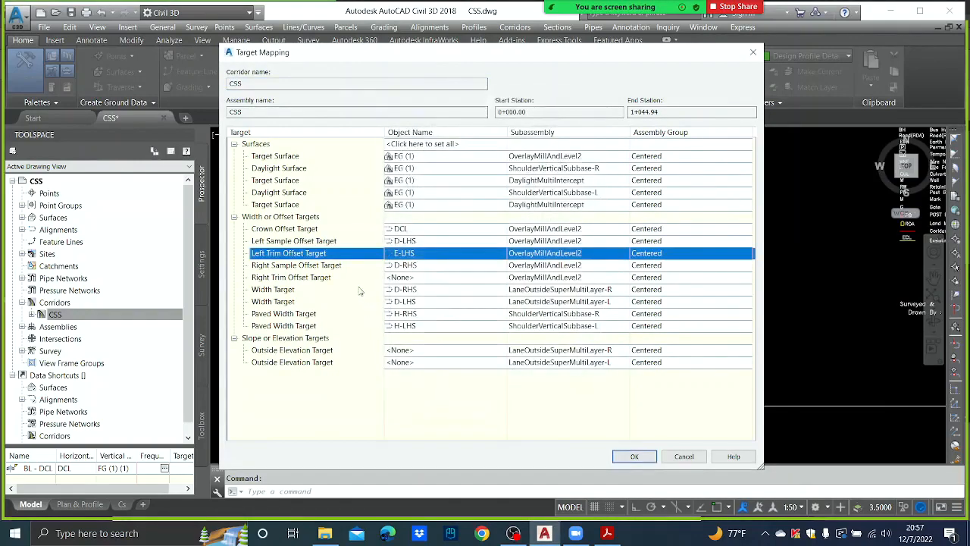
Set the Right Trim Offset Target of OverlayMillAndLevel2 to the E-RHS alignment
{"action": "left_click", "coordinate": [387, 279]}
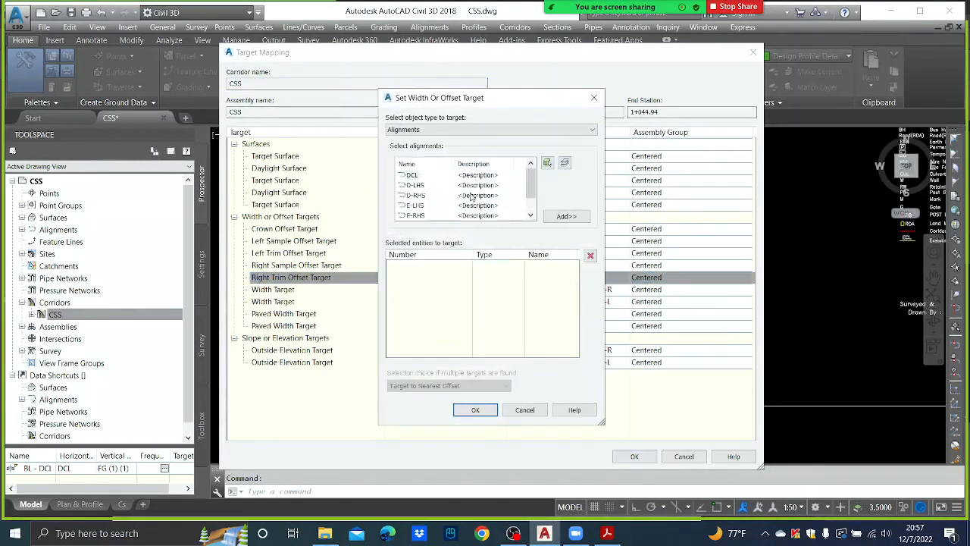
{"action": "left_click", "coordinate": [416, 216]}
{"action": "left_click", "coordinate": [567, 216]}
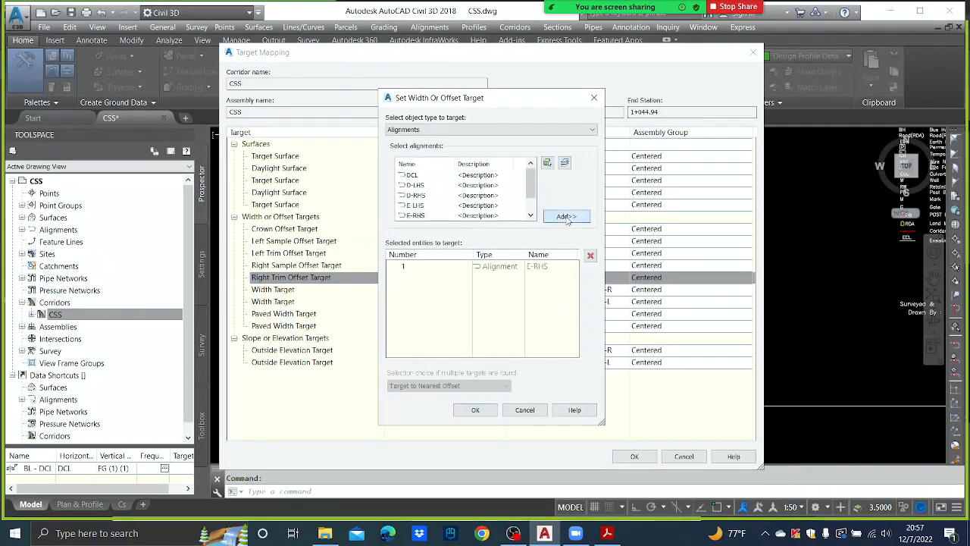
{"action": "left_click", "coordinate": [475, 410]}
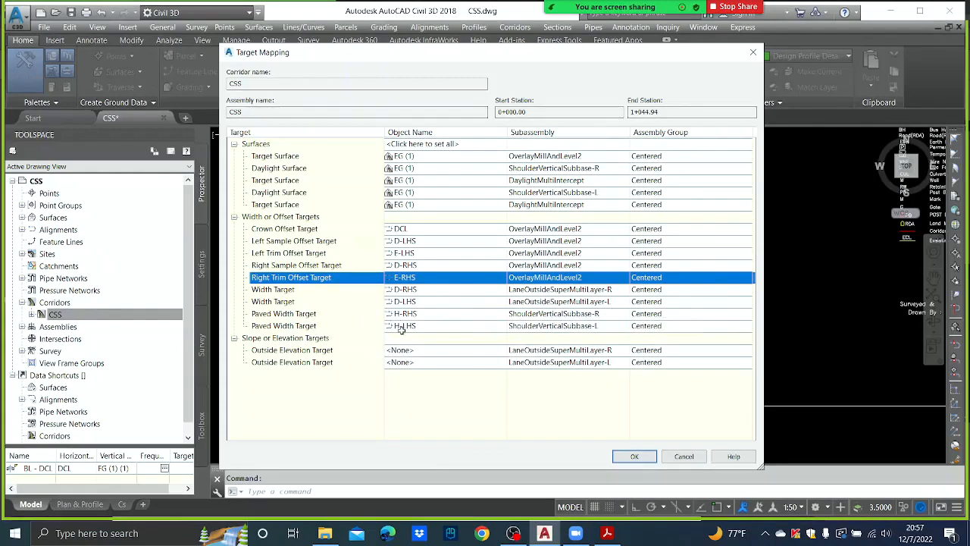
Apply the new target mapping, rebuild the CSS corridor and close its properties
{"action": "left_click", "coordinate": [634, 456]}
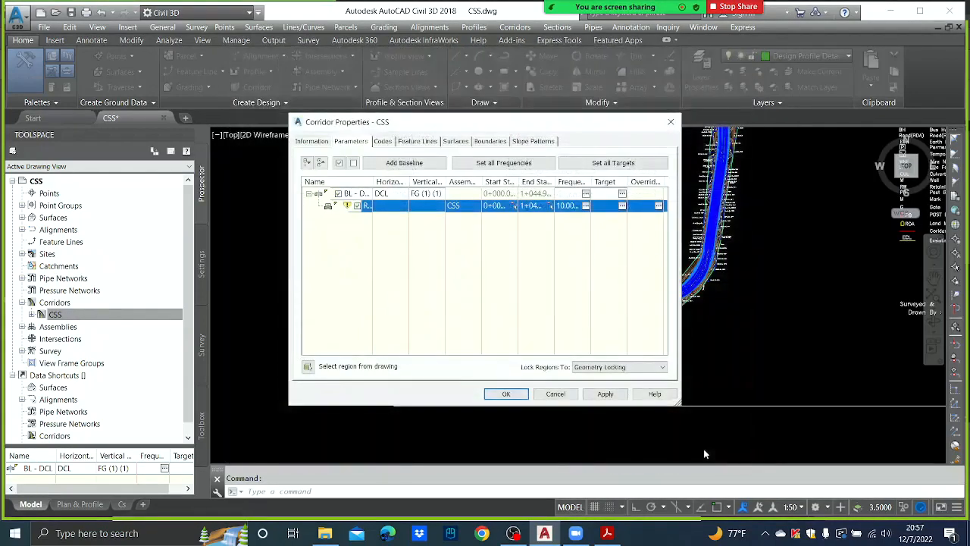
{"action": "left_click", "coordinate": [606, 393]}
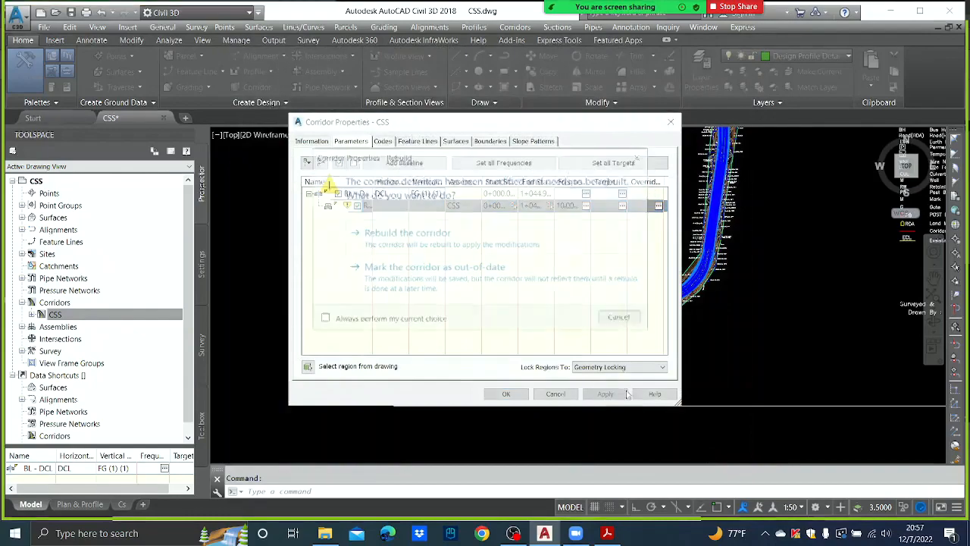
{"action": "left_click", "coordinate": [421, 239]}
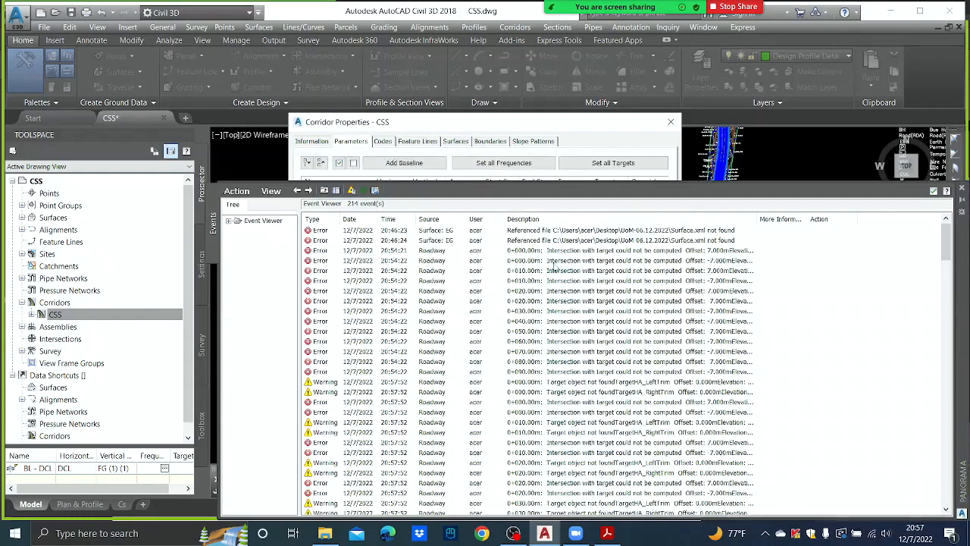
{"action": "left_click", "coordinate": [620, 124]}
{"action": "left_click", "coordinate": [507, 393]}
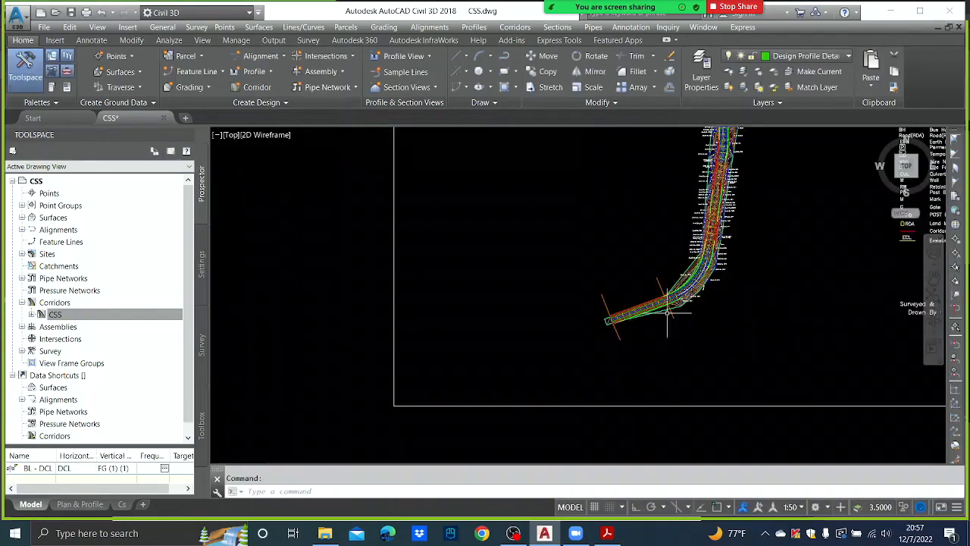
View the CSS assembly beside the profile view and save the drawing
{"action": "scroll", "coordinate": [672, 303], "scroll_direction": "up", "scroll_amount": 5}
{"action": "scroll", "coordinate": [679, 257], "scroll_direction": "up", "scroll_amount": 8}
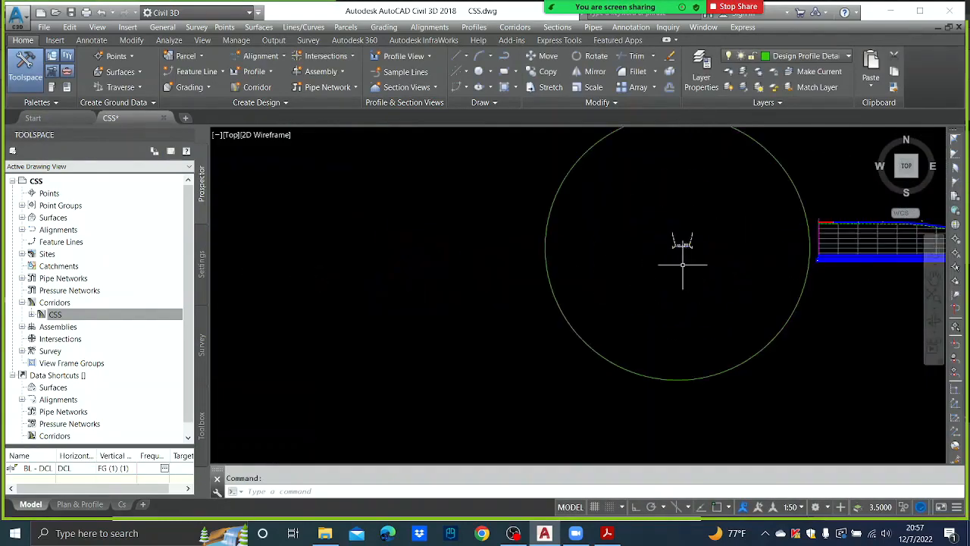
{"action": "middle_click_drag", "start_coordinate": [677, 244], "coordinate": [477, 325]}
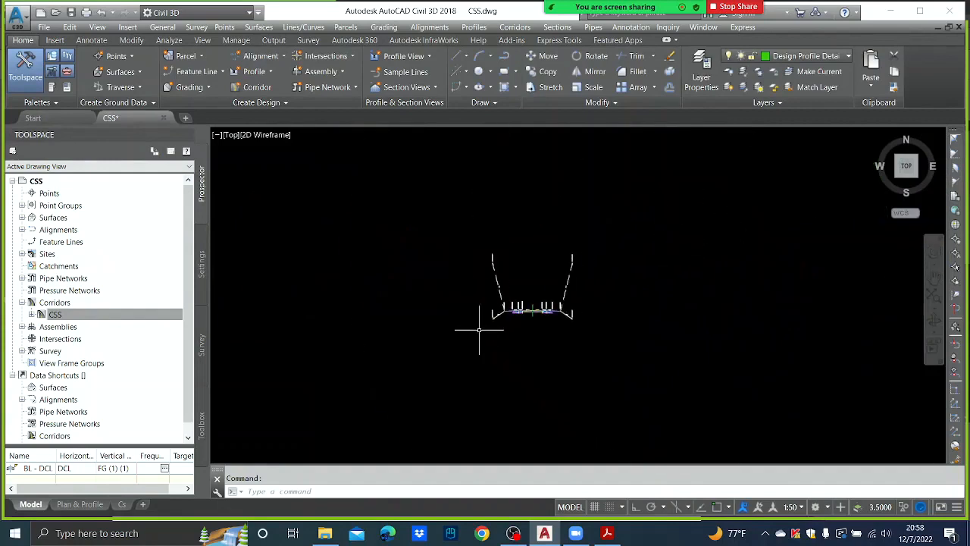
{"action": "left_click", "coordinate": [70, 12]}
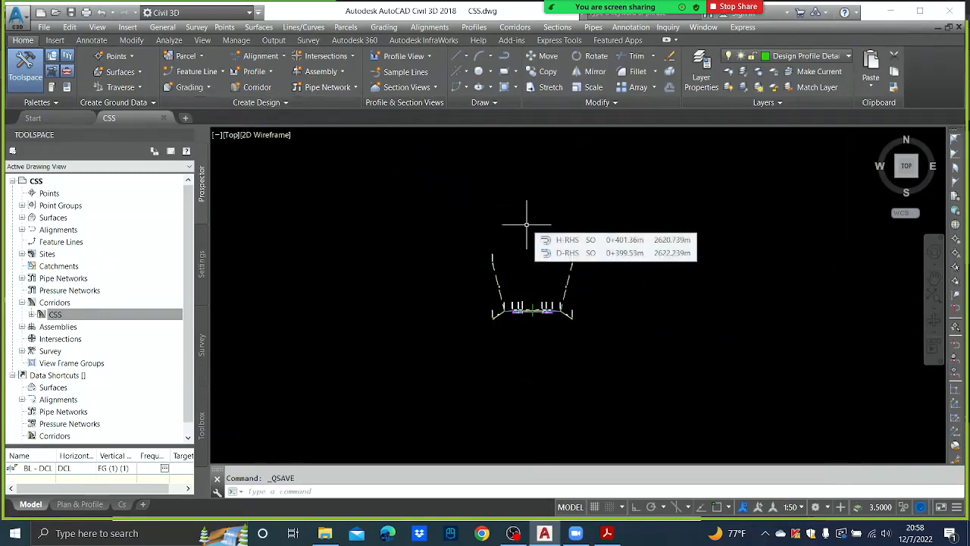
Add a corridor surface to the CSS corridor and build it from the Top link code
{"action": "left_click", "coordinate": [89, 315]}
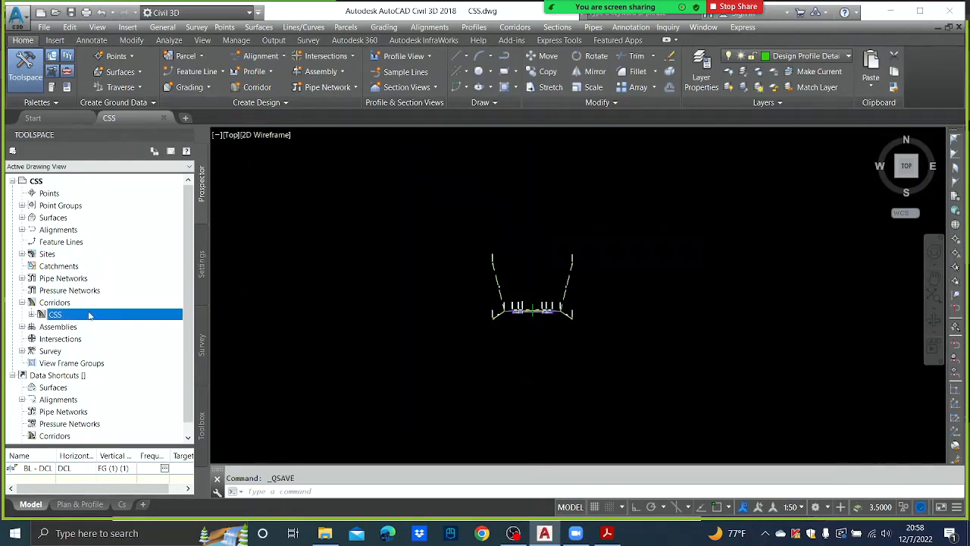
{"action": "right_click", "coordinate": [90, 314]}
{"action": "left_click", "coordinate": [120, 317]}
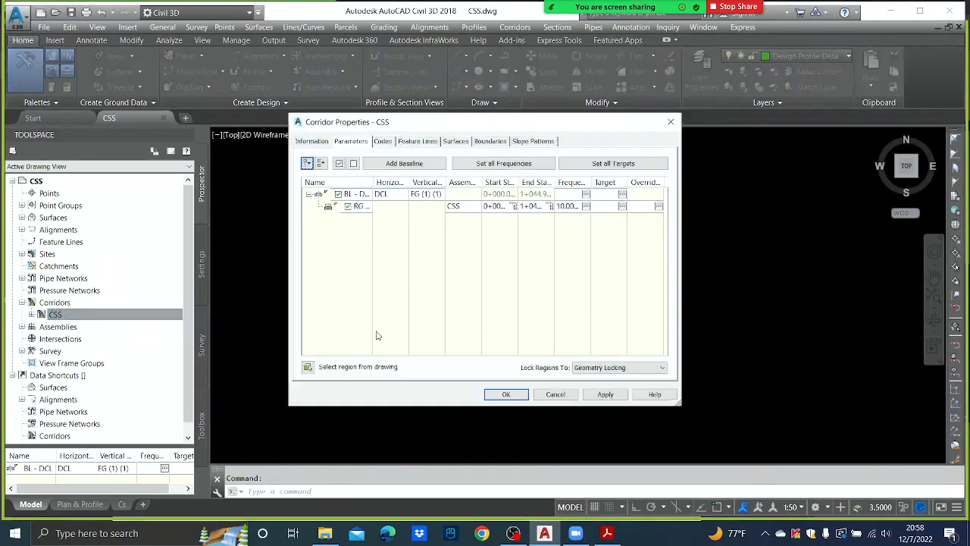
{"action": "left_click", "coordinate": [455, 142]}
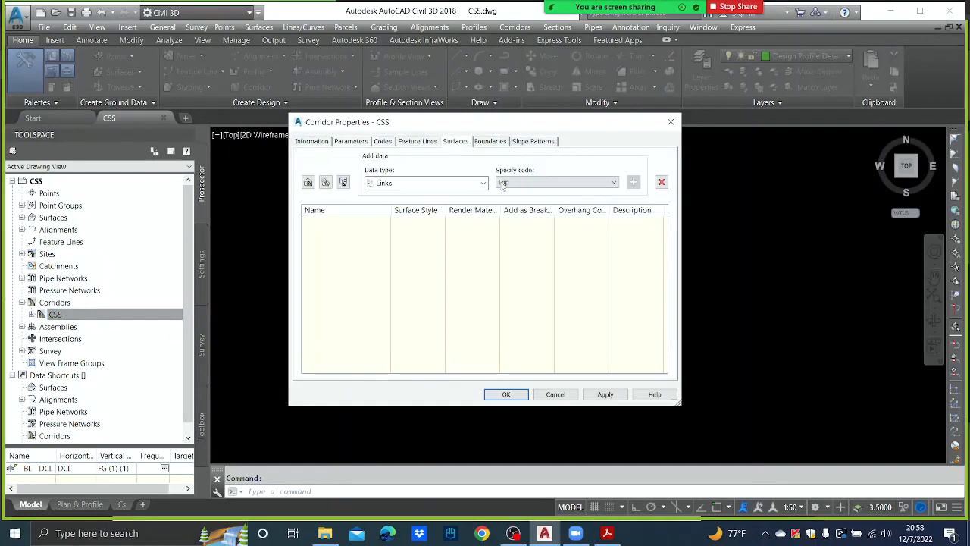
{"action": "left_click", "coordinate": [308, 183]}
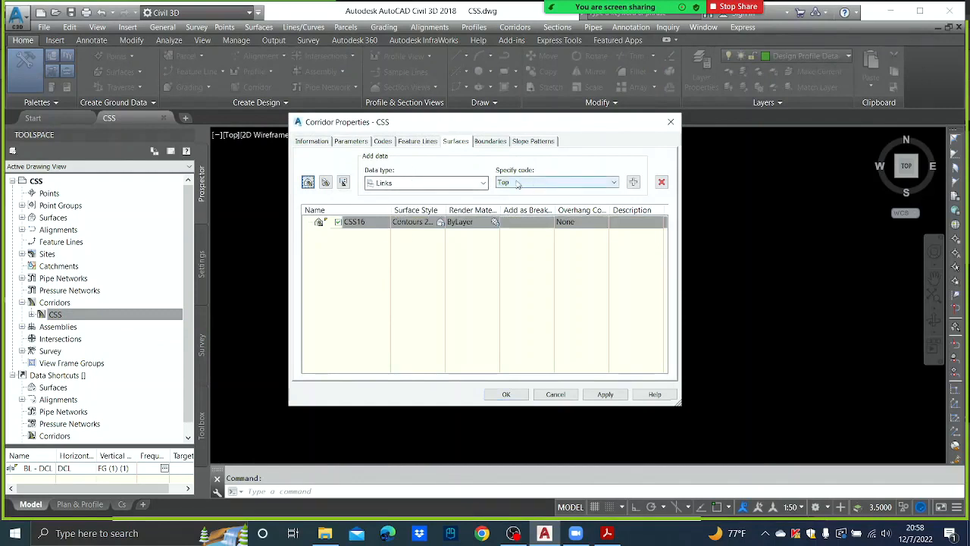
{"action": "left_click", "coordinate": [634, 183]}
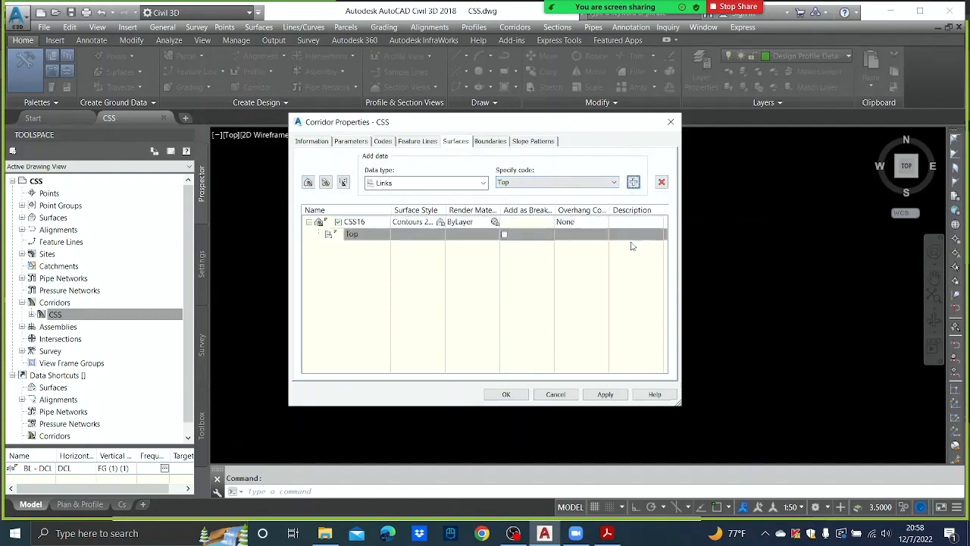
Apply the surface definition, rebuild the CSS corridor and close its properties
{"action": "left_click", "coordinate": [604, 394]}
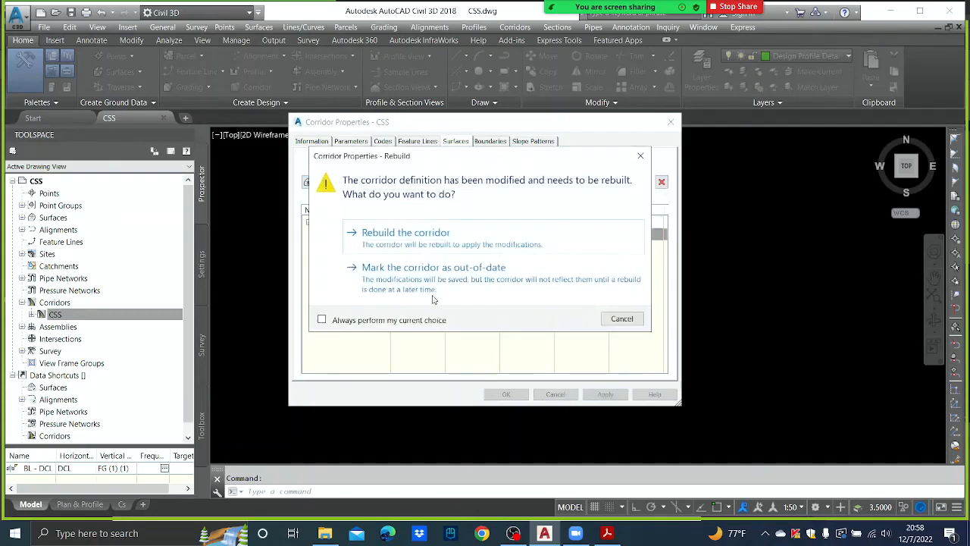
{"action": "left_click", "coordinate": [409, 238]}
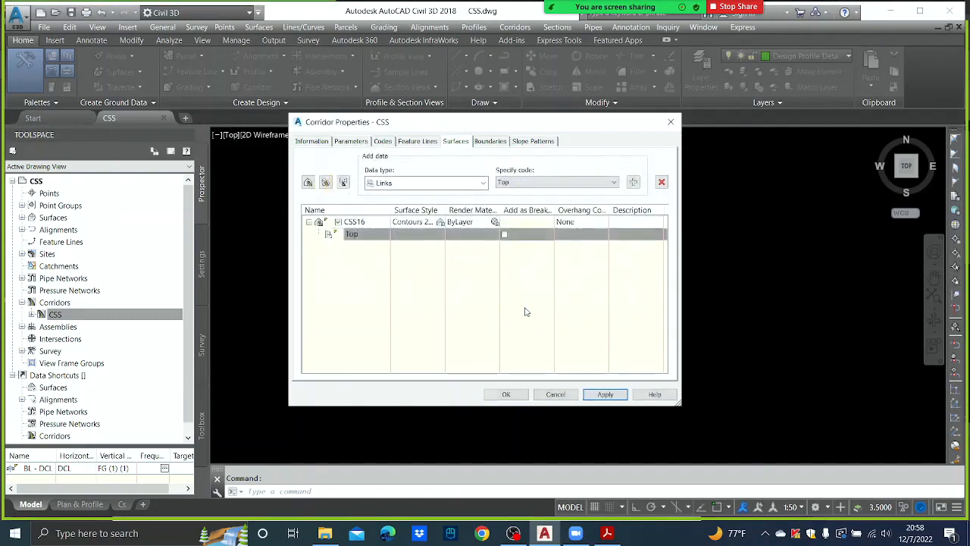
{"action": "left_click", "coordinate": [508, 394]}
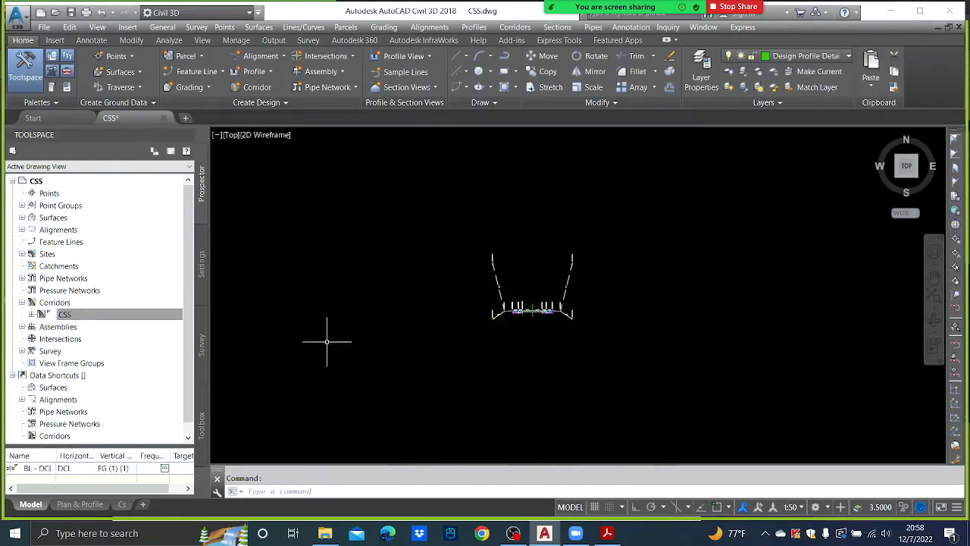
Examine the corridor surface in the drawing's surface list and along the road plan
{"action": "left_click", "coordinate": [22, 218]}
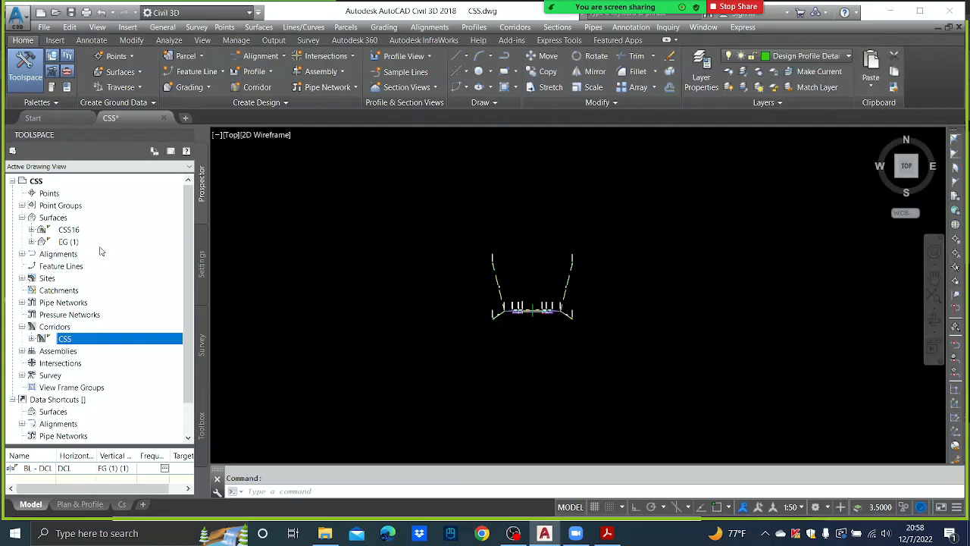
{"action": "scroll", "coordinate": [650, 327], "scroll_direction": "down", "scroll_amount": 6}
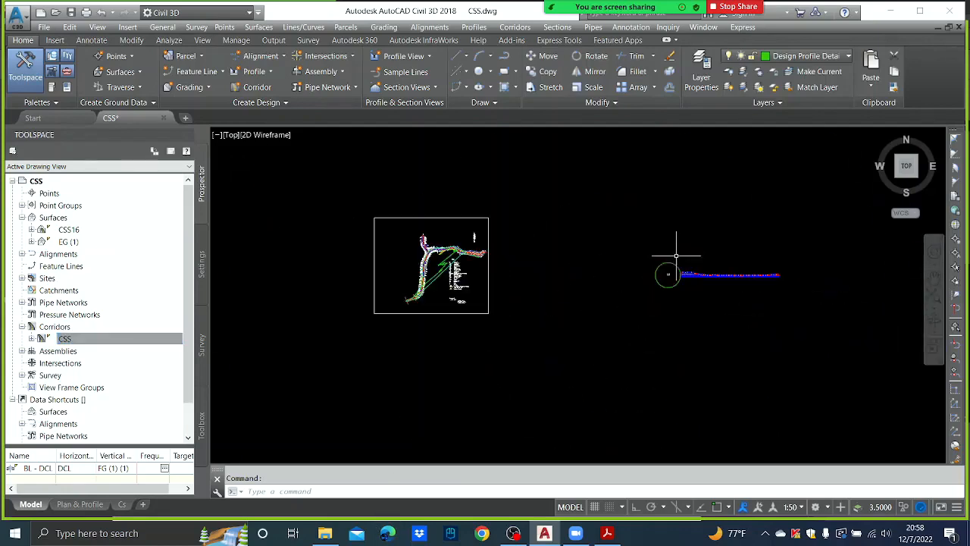
{"action": "scroll", "coordinate": [397, 289], "scroll_direction": "up", "scroll_amount": 10}
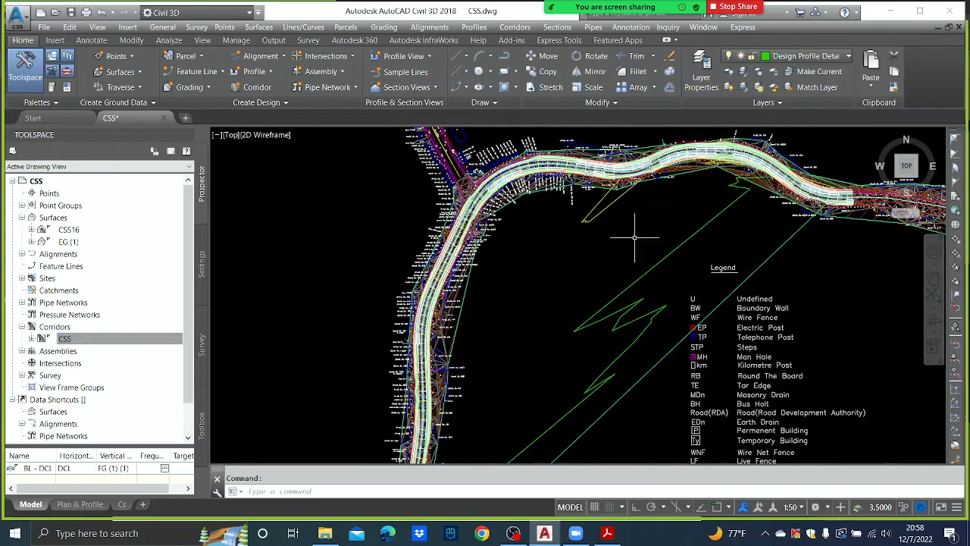
{"action": "scroll", "coordinate": [402, 222], "scroll_direction": "up", "scroll_amount": 4}
{"action": "scroll", "coordinate": [453, 227], "scroll_direction": "up", "scroll_amount": 3}
{"action": "scroll", "coordinate": [478, 296], "scroll_direction": "down", "scroll_amount": 3}
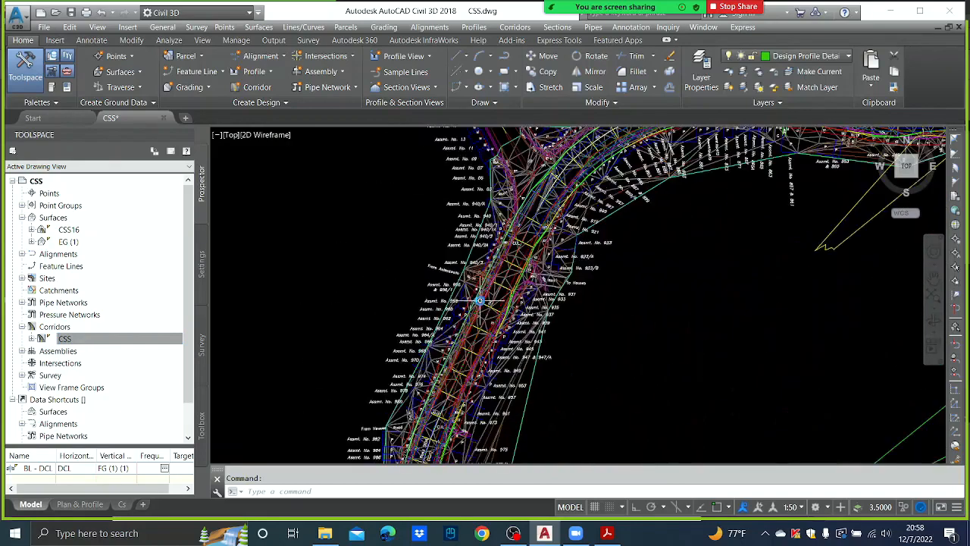
{"action": "scroll", "coordinate": [455, 307], "scroll_direction": "down", "scroll_amount": 7}
{"action": "mouse_move", "coordinate": [493, 402]}
{"action": "middle_mouse_down"}
{"action": "mouse_move", "coordinate": [550, 264]}
{"action": "mouse_move", "coordinate": [603, 54]}
{"action": "middle_mouse_up"}
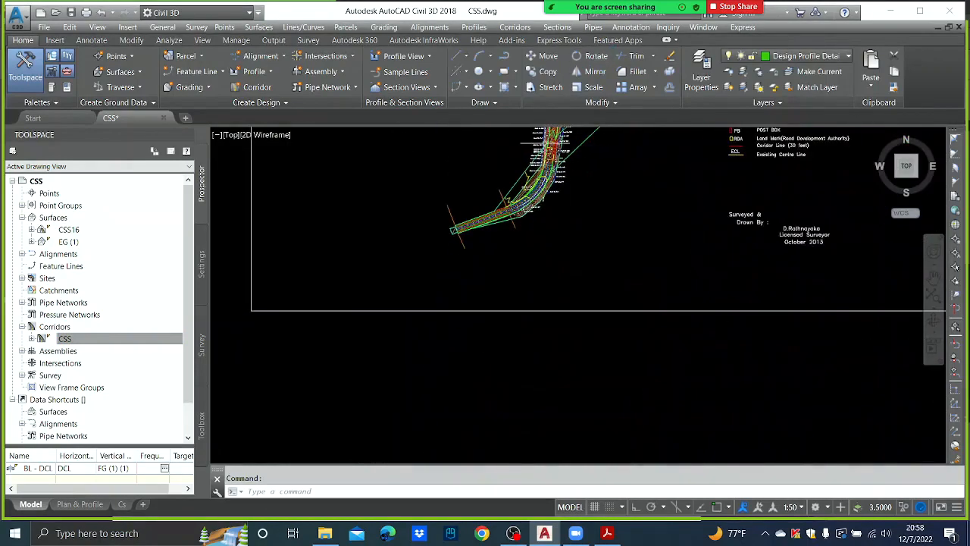
{"action": "scroll", "coordinate": [516, 187], "scroll_direction": "up", "scroll_amount": 5}
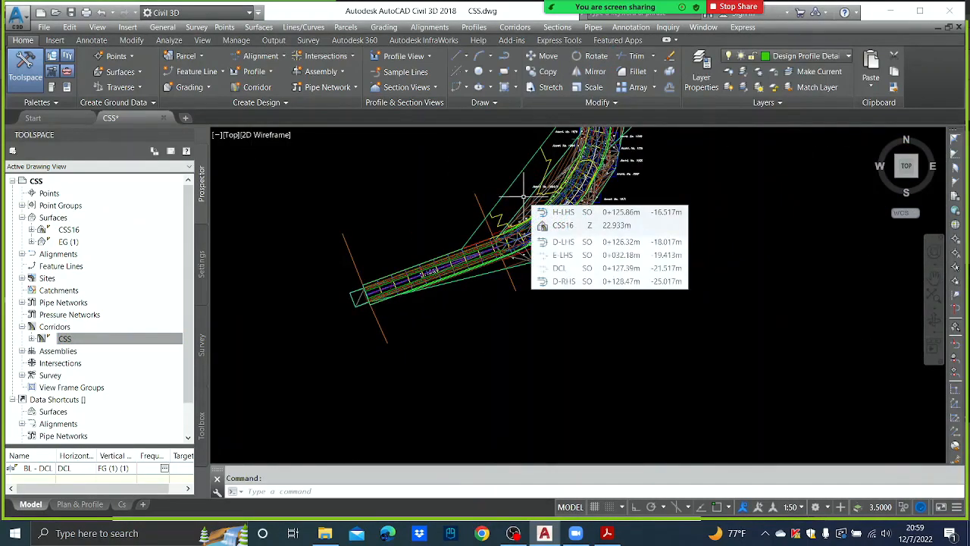
Start a sample line group on the DCL alignment and name it SLG-1
{"action": "left_click", "coordinate": [556, 27]}
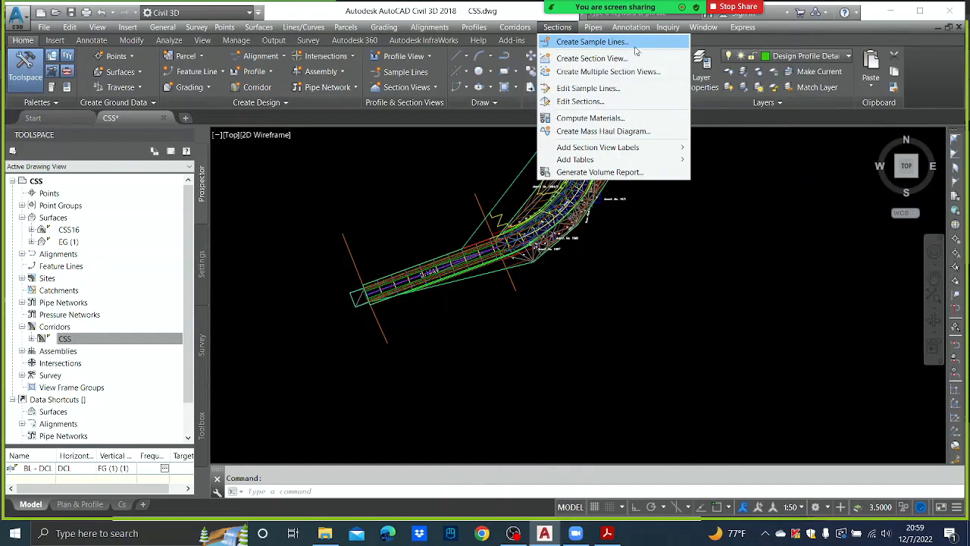
{"action": "left_click", "coordinate": [598, 42]}
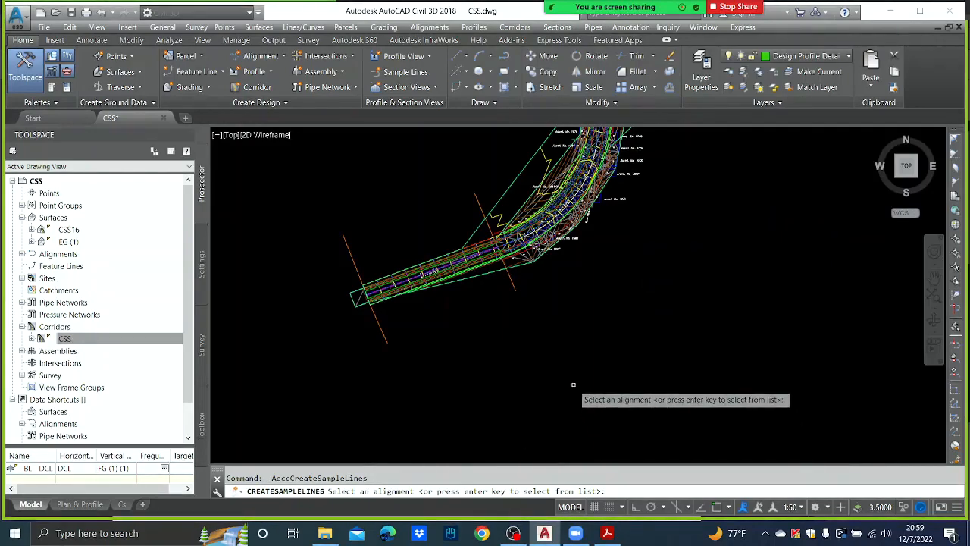
{"action": "key", "text": "Return"}
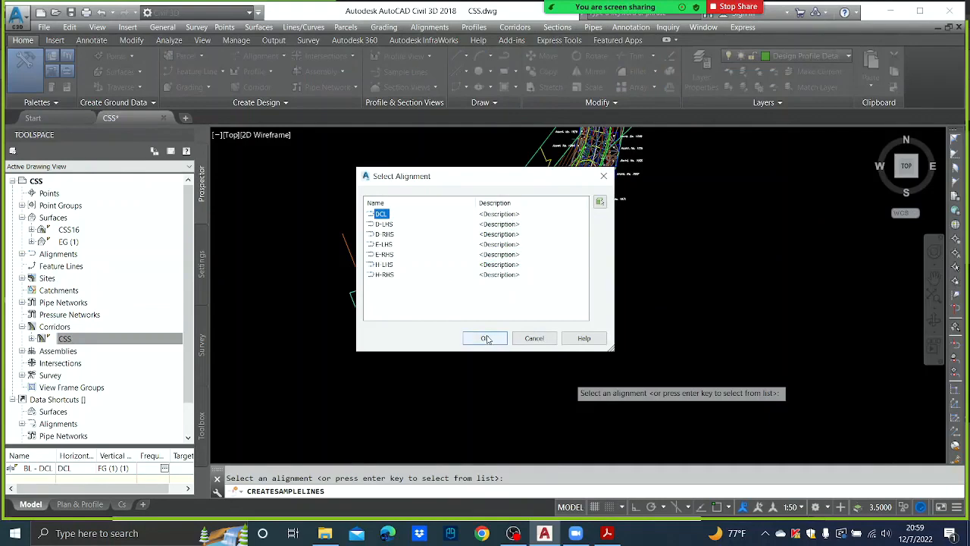
{"action": "left_click", "coordinate": [486, 339]}
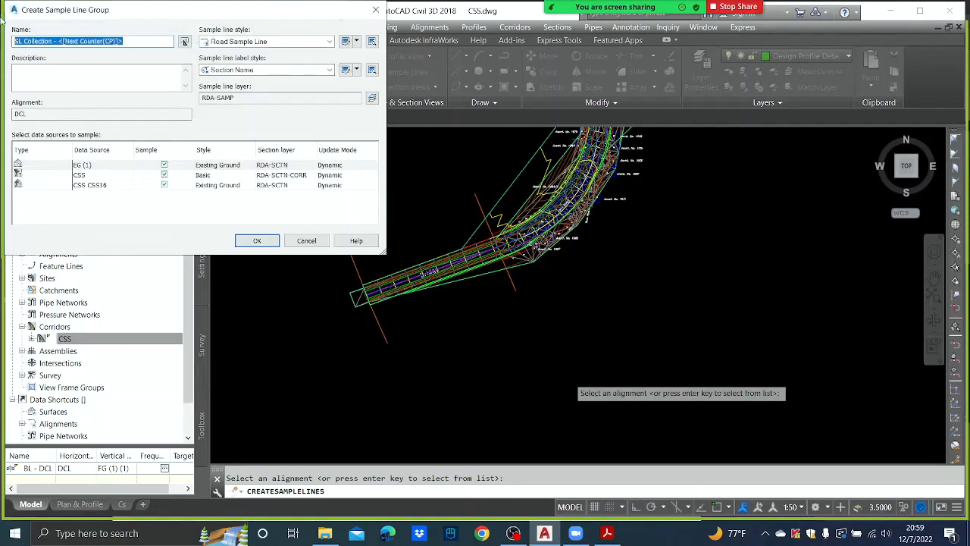
{"action": "type", "text": "SLG-1"}
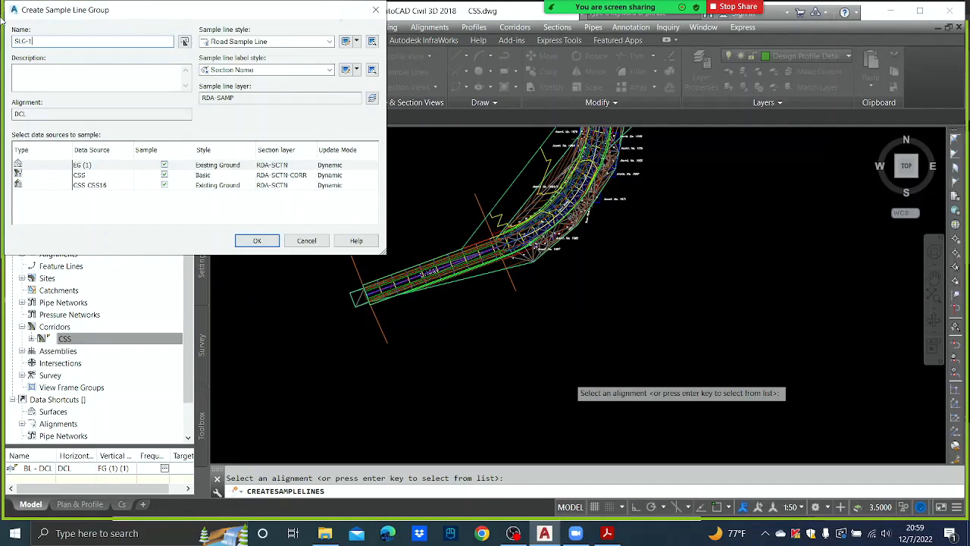
Set the group's sample line style to RDA Sample Lines and its label style to RDA Name & Section Marks
{"action": "left_click", "coordinate": [243, 41]}
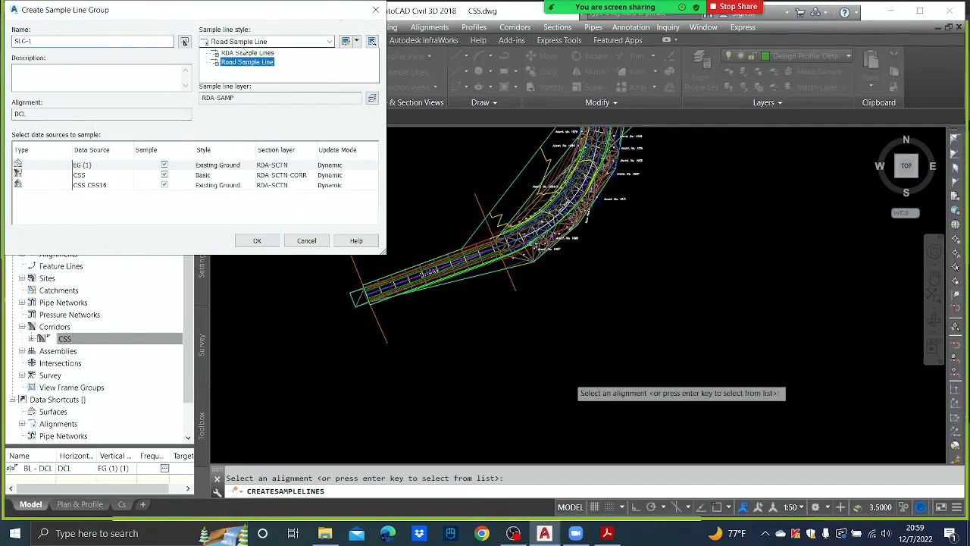
{"action": "left_click", "coordinate": [243, 53]}
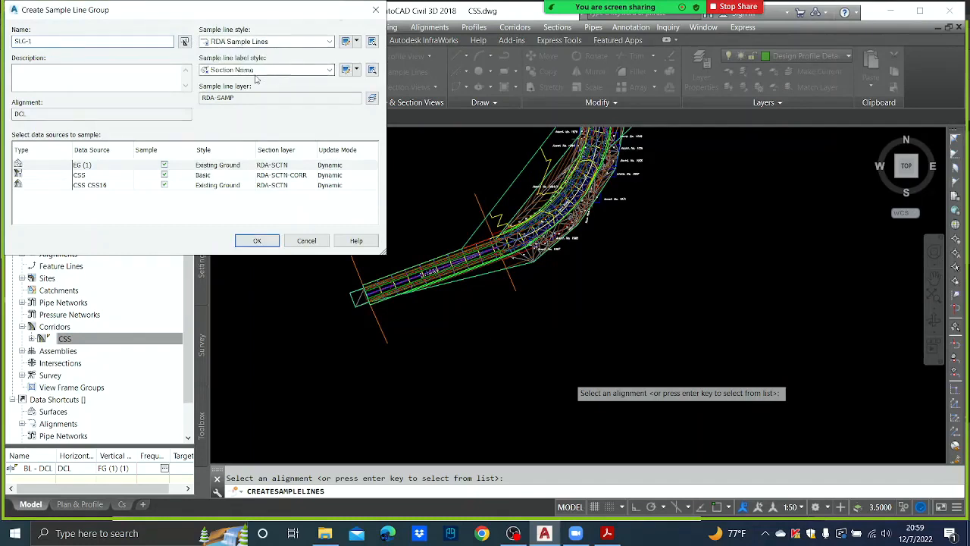
{"action": "left_click", "coordinate": [256, 72]}
{"action": "left_click", "coordinate": [249, 90]}
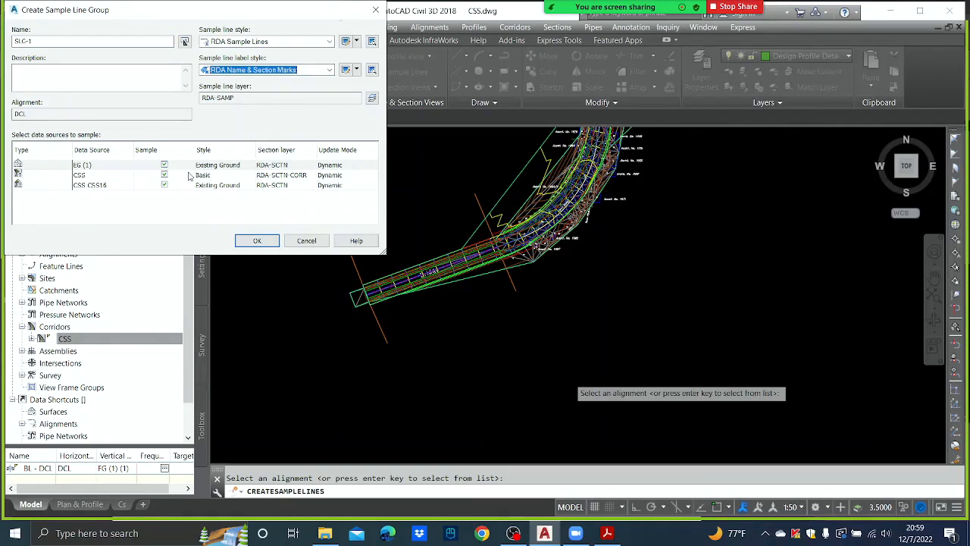
Assign the RDA FINISHED-A9 code set style to the CSS corridor data source and accept the sample line group
{"action": "left_click", "coordinate": [239, 179]}
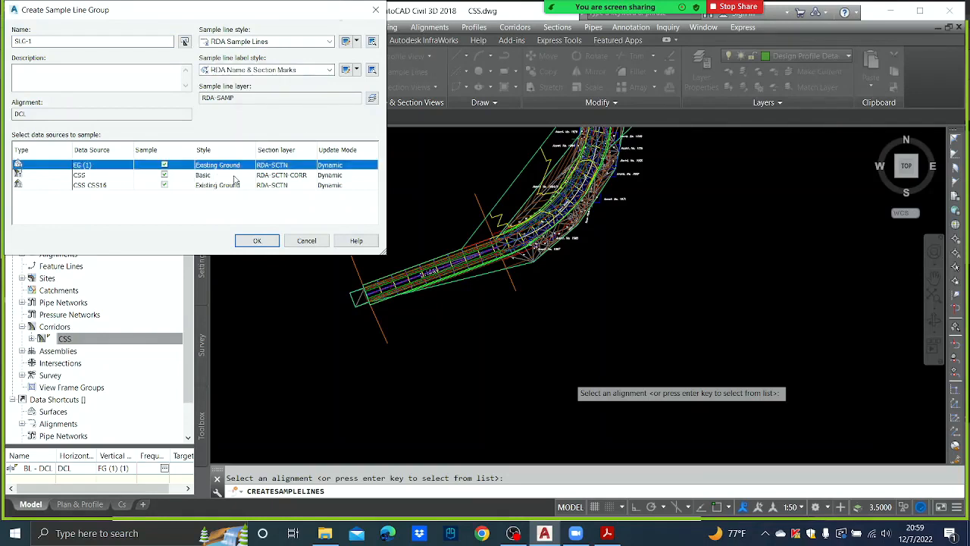
{"action": "left_click", "coordinate": [244, 180]}
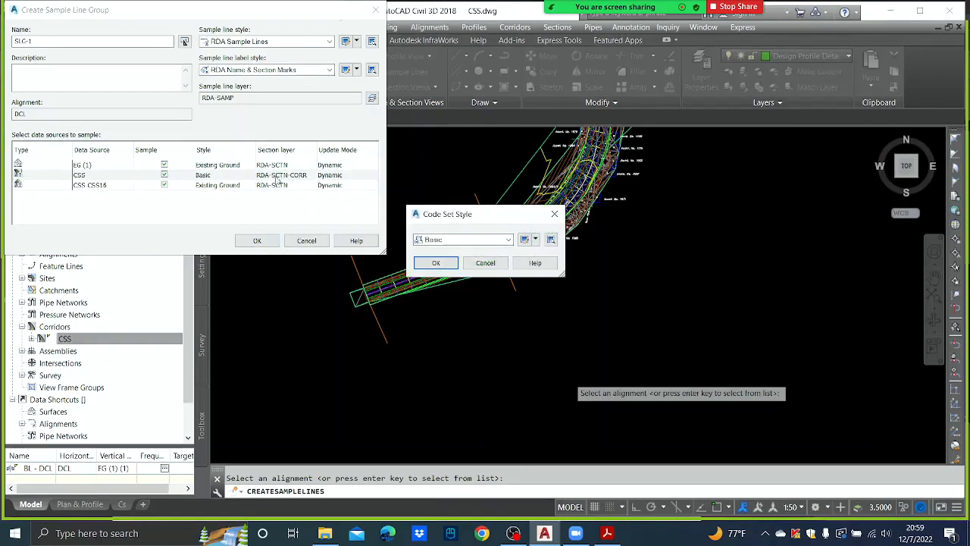
{"action": "left_click", "coordinate": [506, 239]}
{"action": "left_click", "coordinate": [461, 304]}
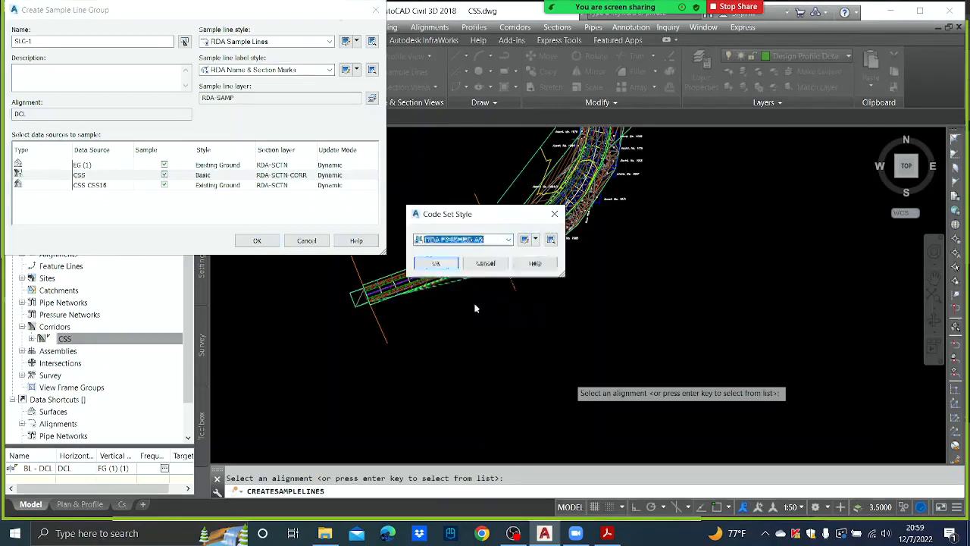
{"action": "left_click", "coordinate": [434, 263]}
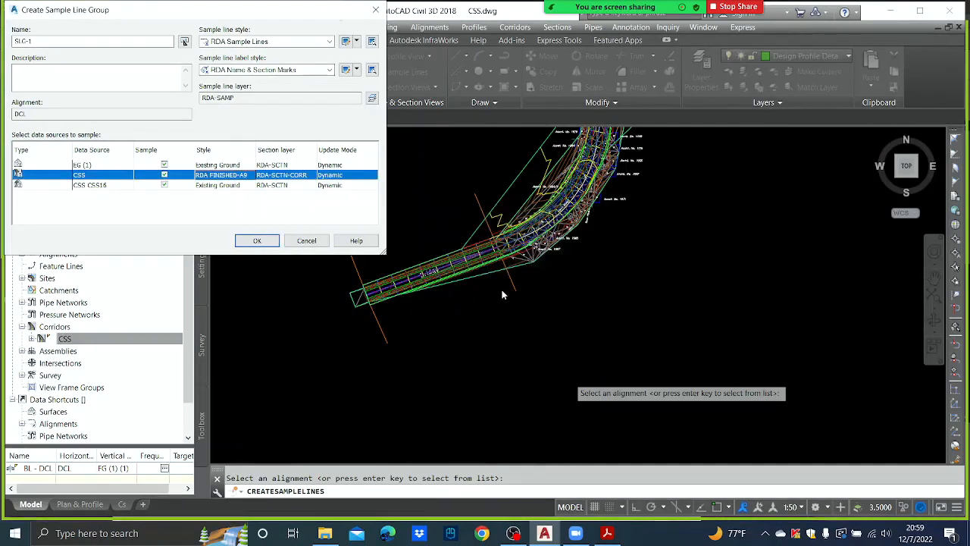
{"action": "left_click", "coordinate": [257, 240]}
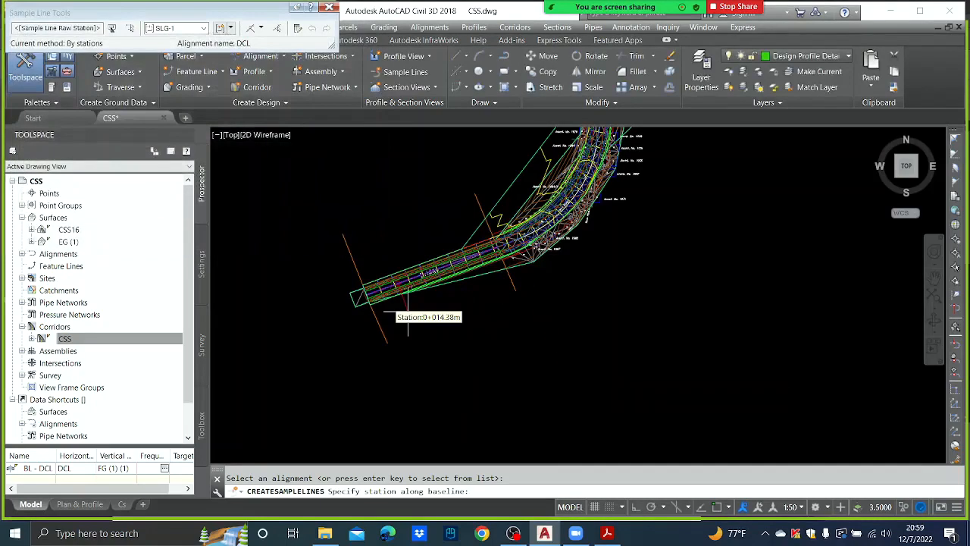
Start creating sample lines by range of stations with the left and right swath widths set to 15 m
{"action": "left_click", "coordinate": [260, 28]}
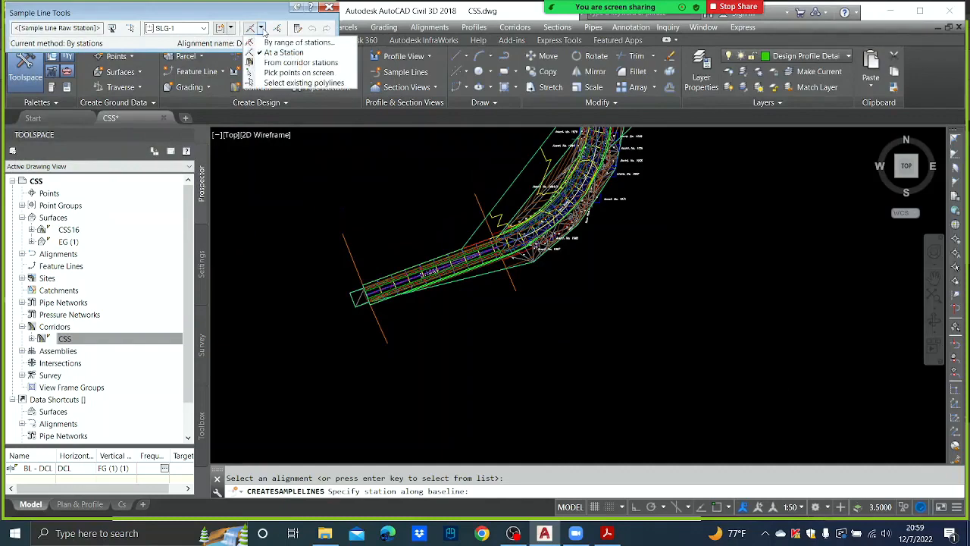
{"action": "left_click", "coordinate": [271, 43]}
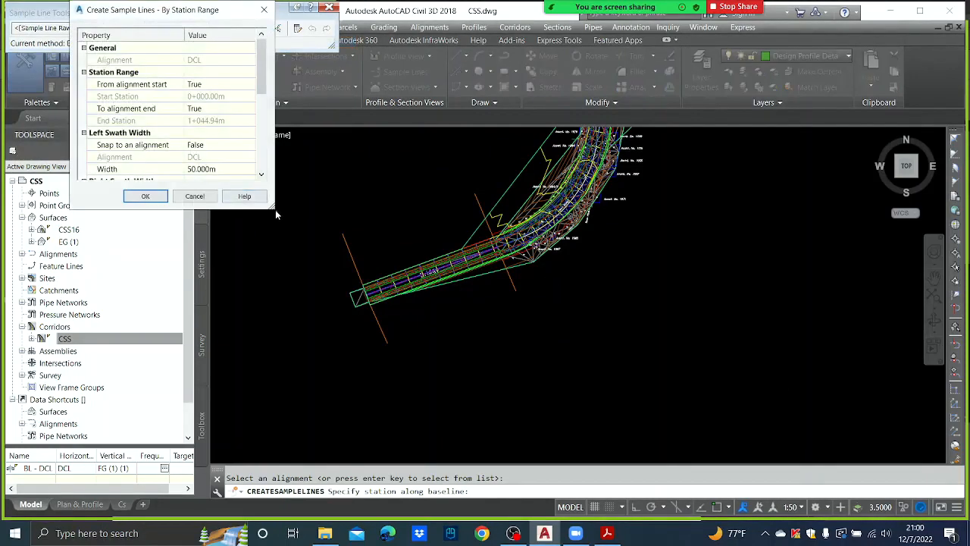
{"action": "left_click_drag", "start_coordinate": [272, 205], "coordinate": [374, 415]}
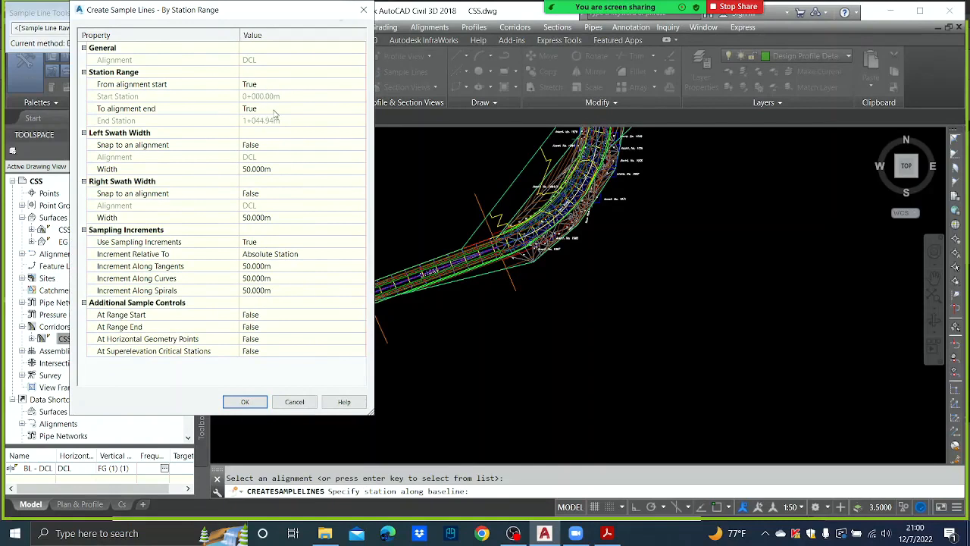
{"action": "left_click", "coordinate": [271, 169]}
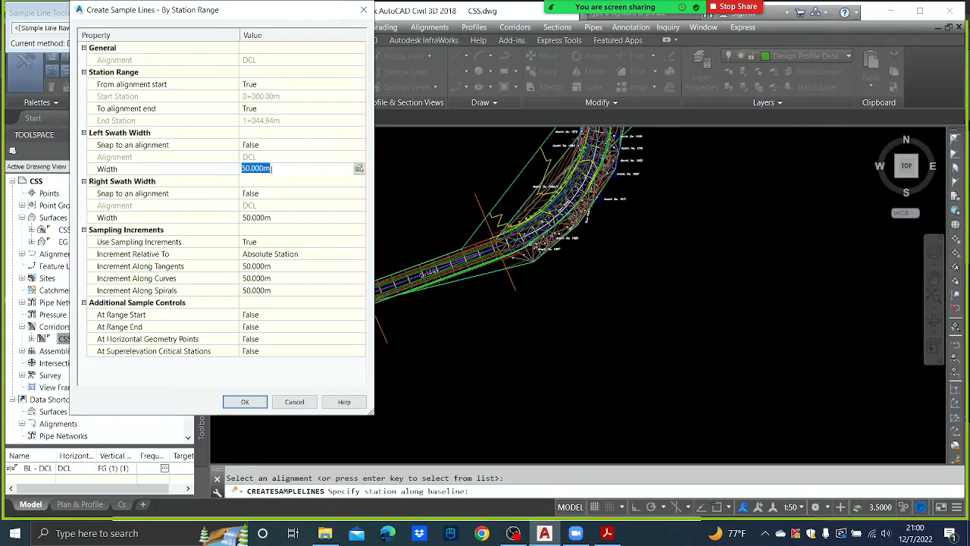
{"action": "type", "text": "15"}
{"action": "left_click", "coordinate": [289, 216]}
{"action": "type", "text": "1"}
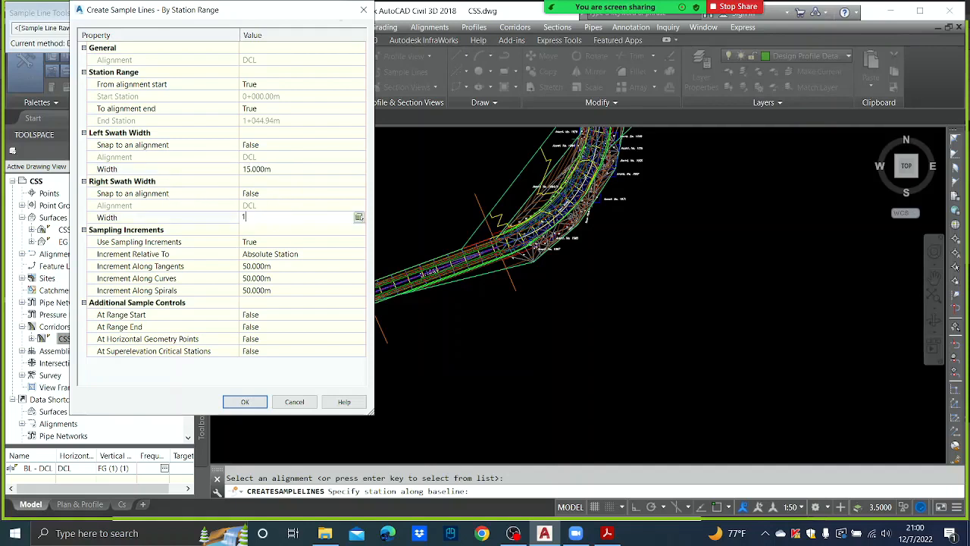
Set the sampling increments along tangents, curves and spirals to 10 m
{"action": "left_click", "coordinate": [278, 265]}
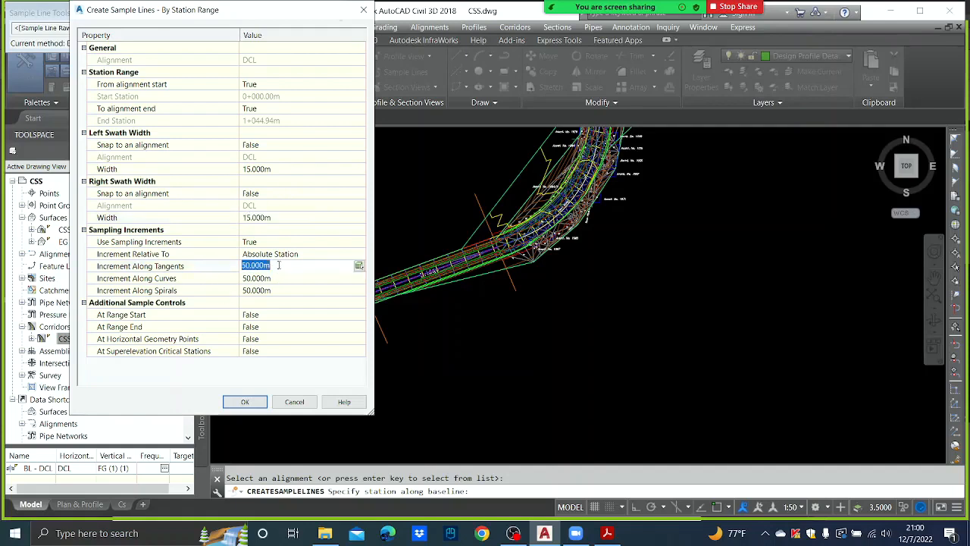
{"action": "type", "text": "10"}
{"action": "left_click", "coordinate": [269, 290]}
{"action": "left_click", "coordinate": [269, 278]}
{"action": "type", "text": "1"}
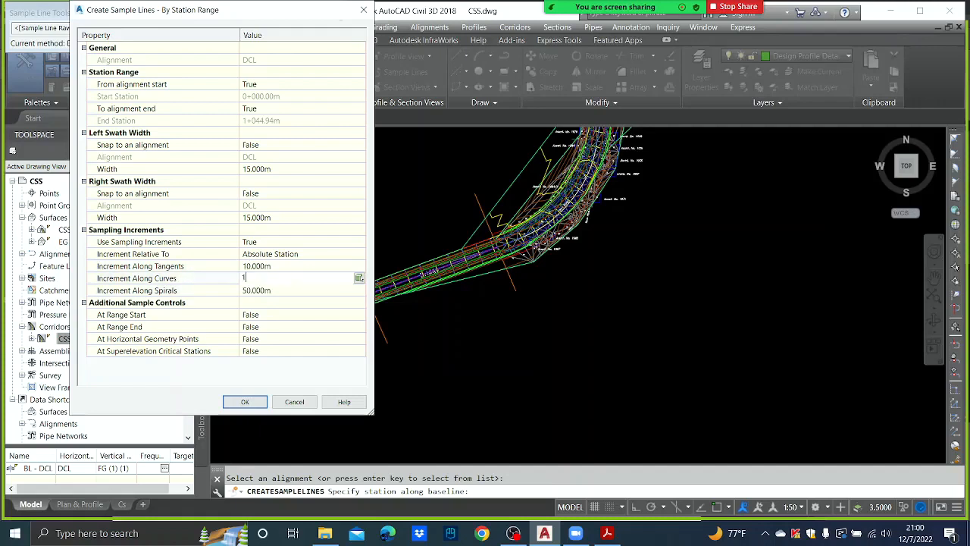
{"action": "type", "text": "0"}
{"action": "left_click", "coordinate": [281, 289]}
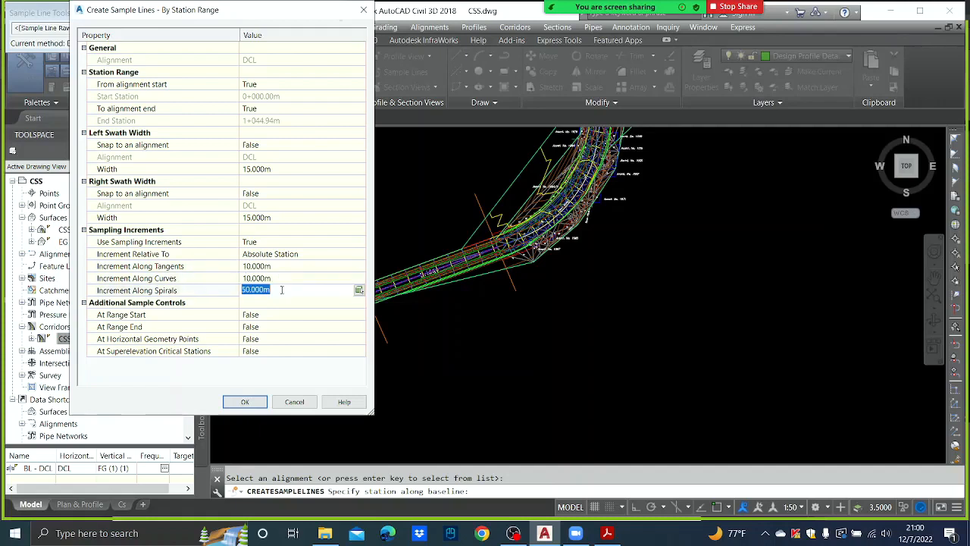
{"action": "type", "text": "10"}
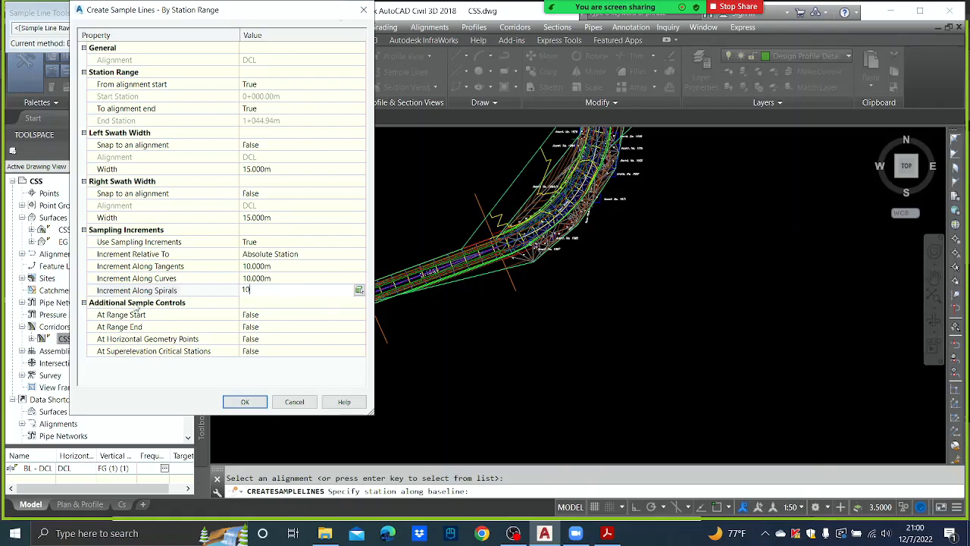
Enable sampling at the range start and range end, and create the sample lines along the DCL alignment
{"action": "left_click", "coordinate": [285, 314]}
{"action": "left_click", "coordinate": [284, 315]}
{"action": "left_click", "coordinate": [278, 336]}
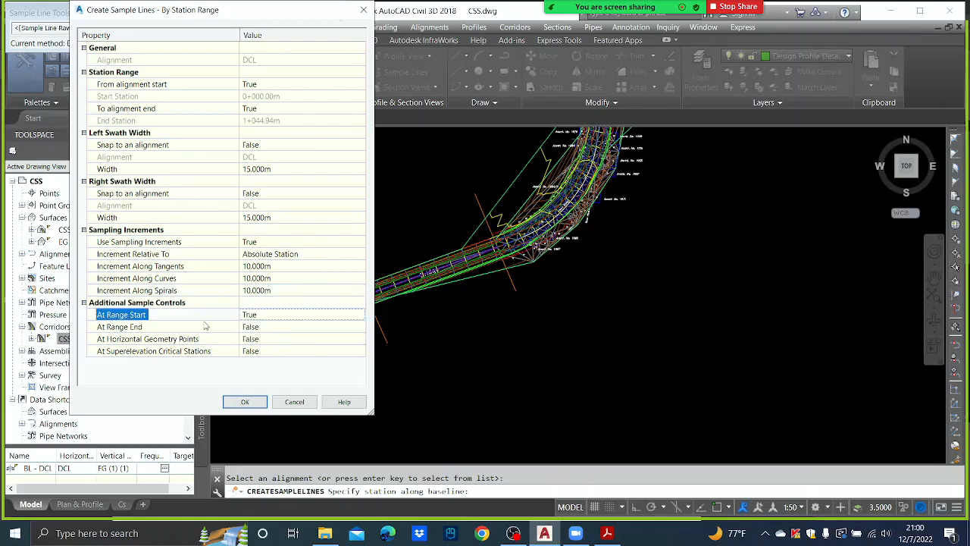
{"action": "left_click", "coordinate": [284, 327]}
{"action": "left_click", "coordinate": [282, 329]}
{"action": "left_click", "coordinate": [278, 348]}
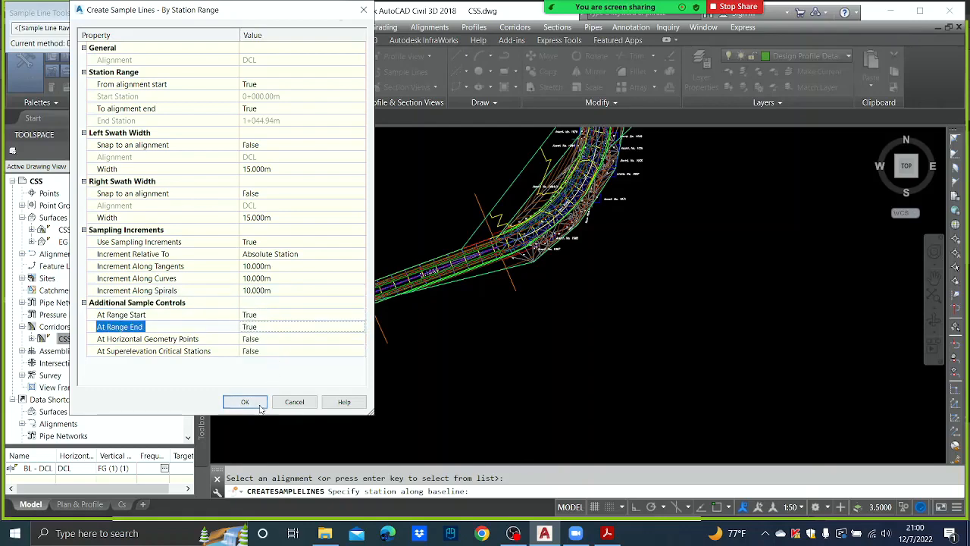
{"action": "left_click", "coordinate": [245, 402]}
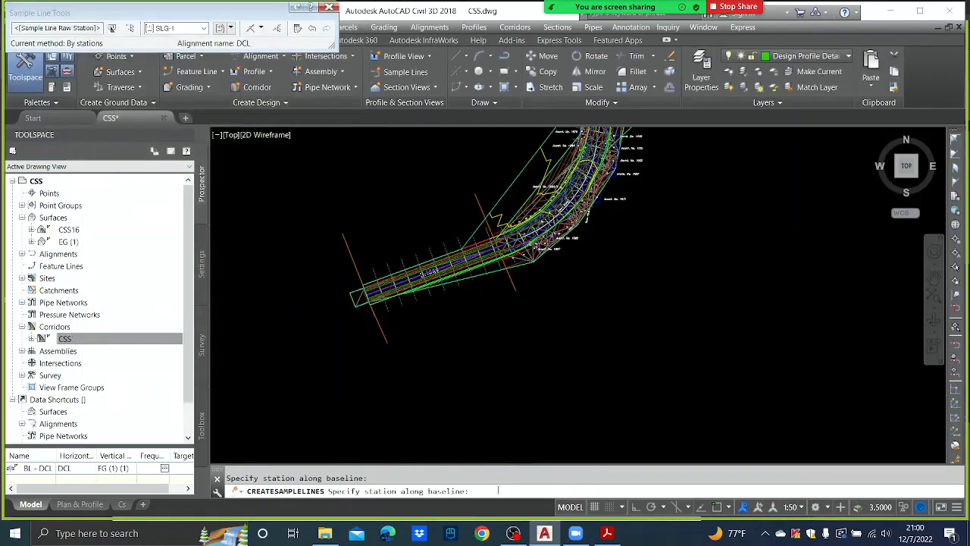
{"action": "key", "text": "Return"}
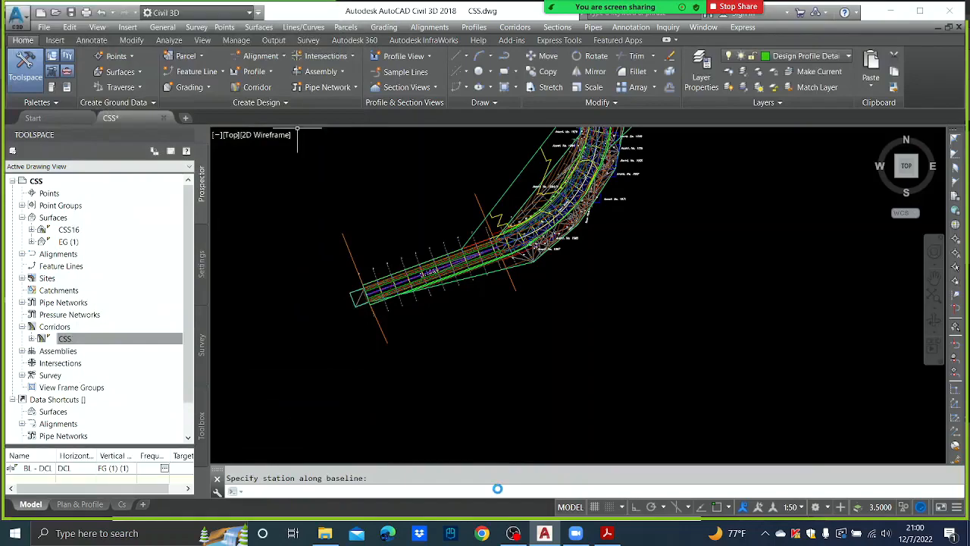
Examine the new sample lines and their labels along the road plan from the bridge end onward
{"action": "scroll", "coordinate": [379, 258], "scroll_direction": "up", "scroll_amount": 10}
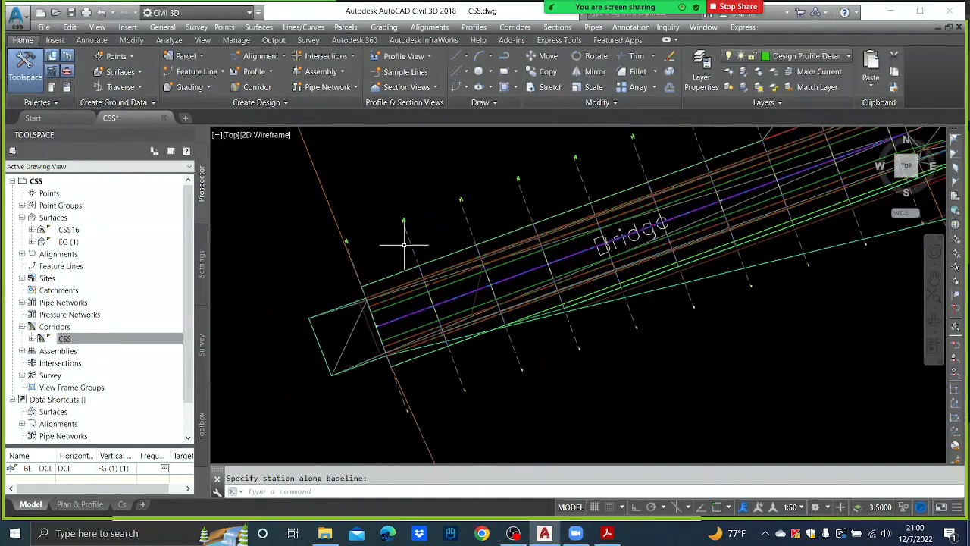
{"action": "scroll", "coordinate": [455, 246], "scroll_direction": "down", "scroll_amount": 5}
{"action": "scroll", "coordinate": [500, 221], "scroll_direction": "up", "scroll_amount": 3}
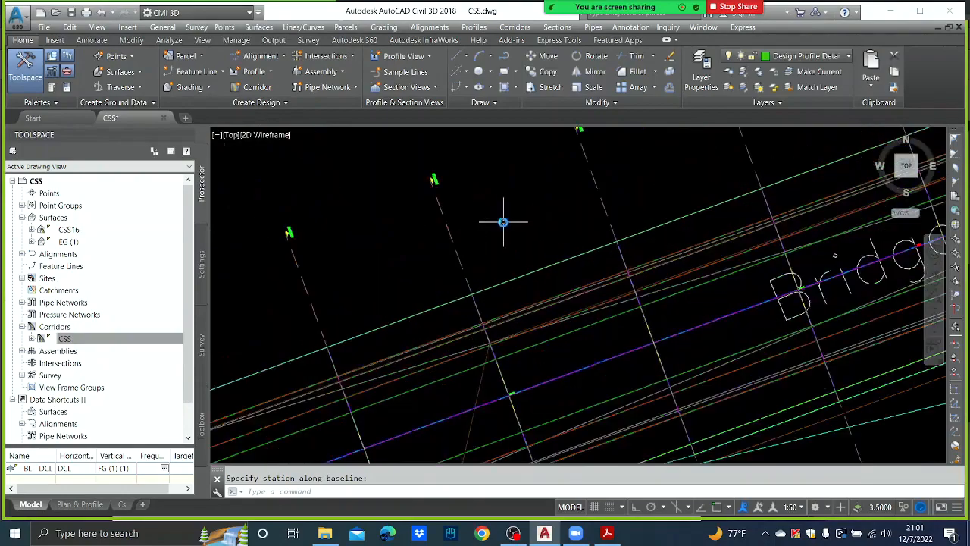
{"action": "scroll", "coordinate": [501, 228], "scroll_direction": "down", "scroll_amount": 8}
{"action": "scroll", "coordinate": [576, 227], "scroll_direction": "up", "scroll_amount": 8}
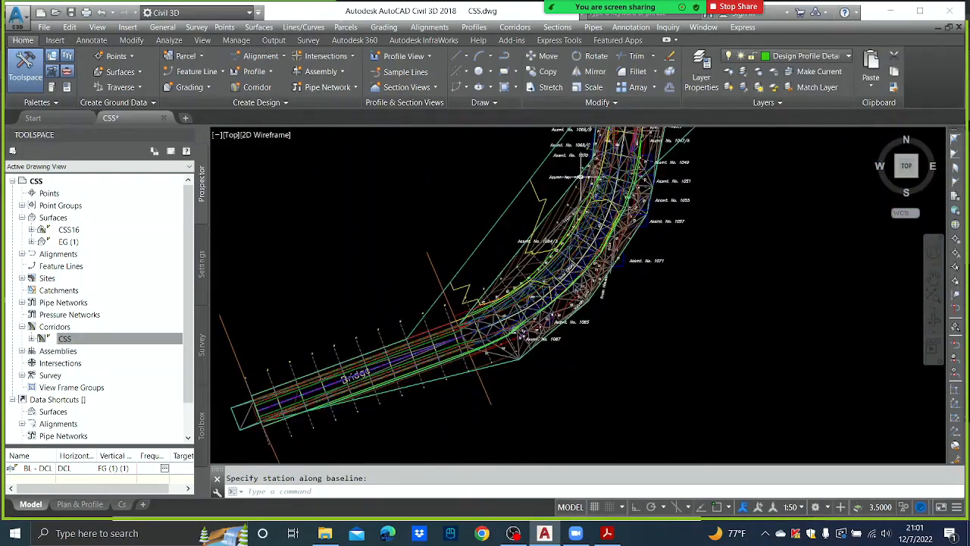
{"action": "scroll", "coordinate": [530, 357], "scroll_direction": "down", "scroll_amount": 6}
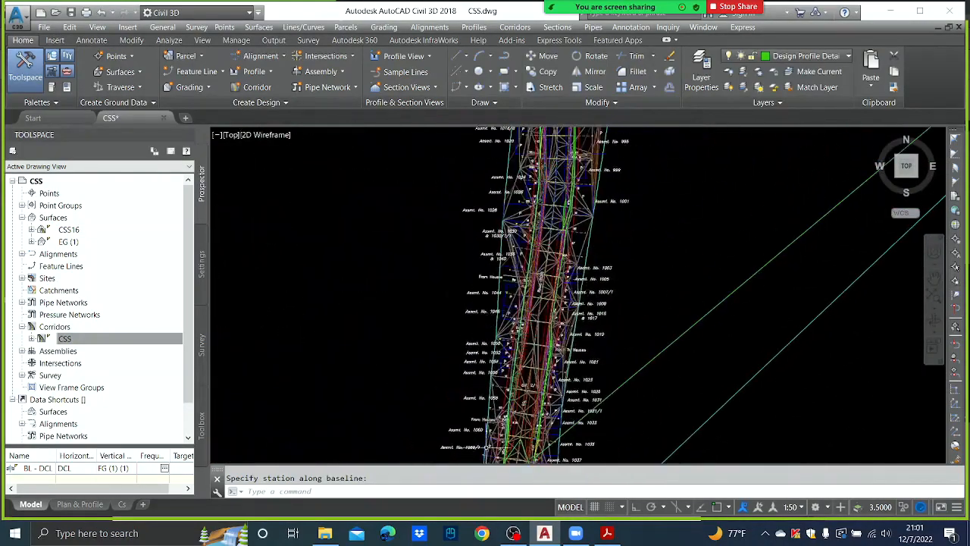
{"action": "scroll", "coordinate": [479, 290], "scroll_direction": "up", "scroll_amount": 4}
{"action": "scroll", "coordinate": [559, 216], "scroll_direction": "down", "scroll_amount": 5}
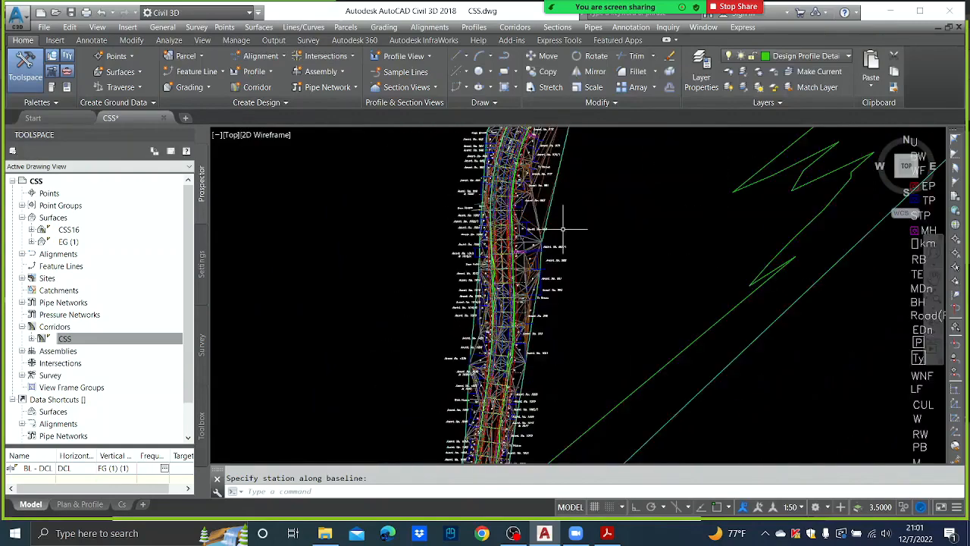
{"action": "scroll", "coordinate": [554, 220], "scroll_direction": "down", "scroll_amount": 1}
{"action": "scroll", "coordinate": [541, 283], "scroll_direction": "up", "scroll_amount": 2}
{"action": "scroll", "coordinate": [540, 284], "scroll_direction": "up", "scroll_amount": 2}
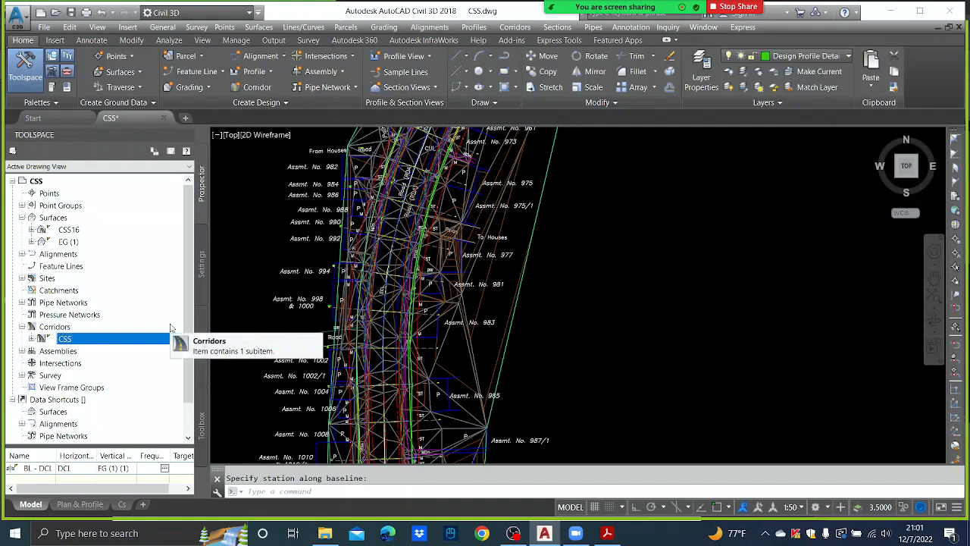
Locate the sample line group SLG-1 under the DCL centerline alignment of the Site Design site
{"action": "left_click", "coordinate": [23, 279]}
{"action": "left_click", "coordinate": [31, 290]}
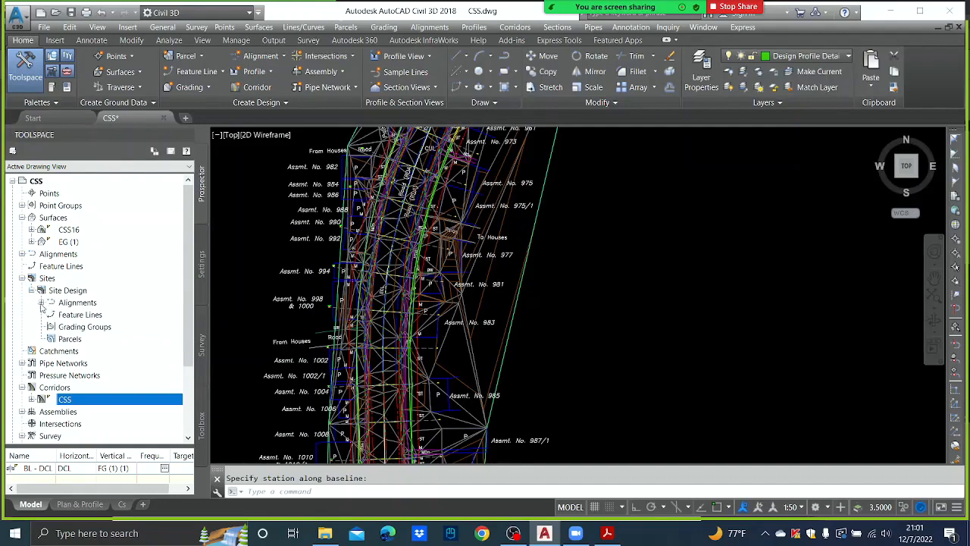
{"action": "left_click", "coordinate": [41, 303]}
{"action": "left_click", "coordinate": [51, 315]}
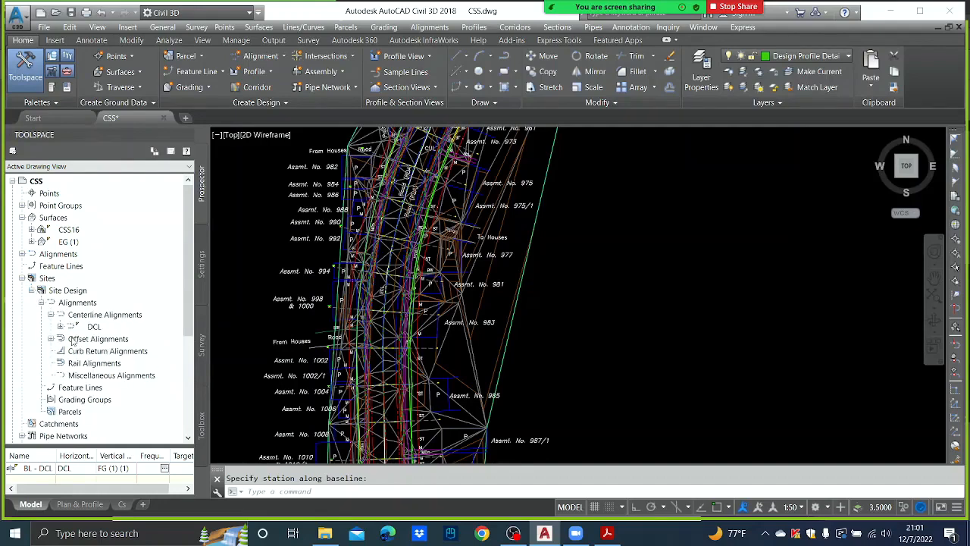
{"action": "left_click", "coordinate": [93, 328]}
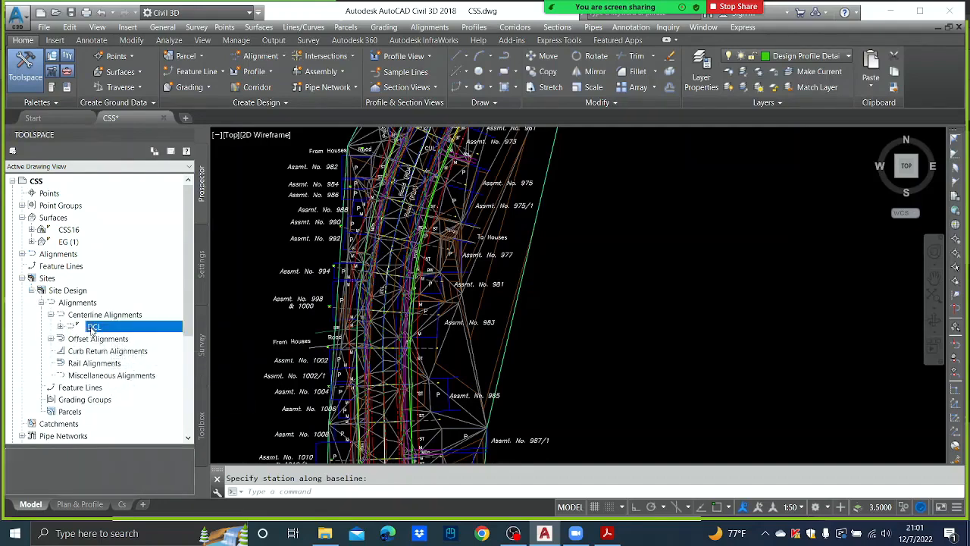
{"action": "right_click", "coordinate": [92, 327]}
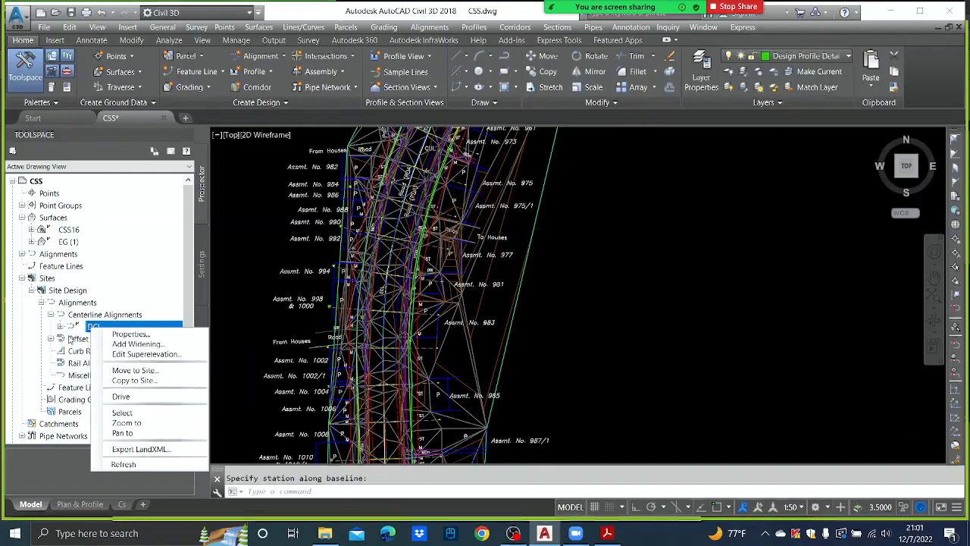
{"action": "left_click", "coordinate": [43, 328]}
{"action": "left_click", "coordinate": [60, 327]}
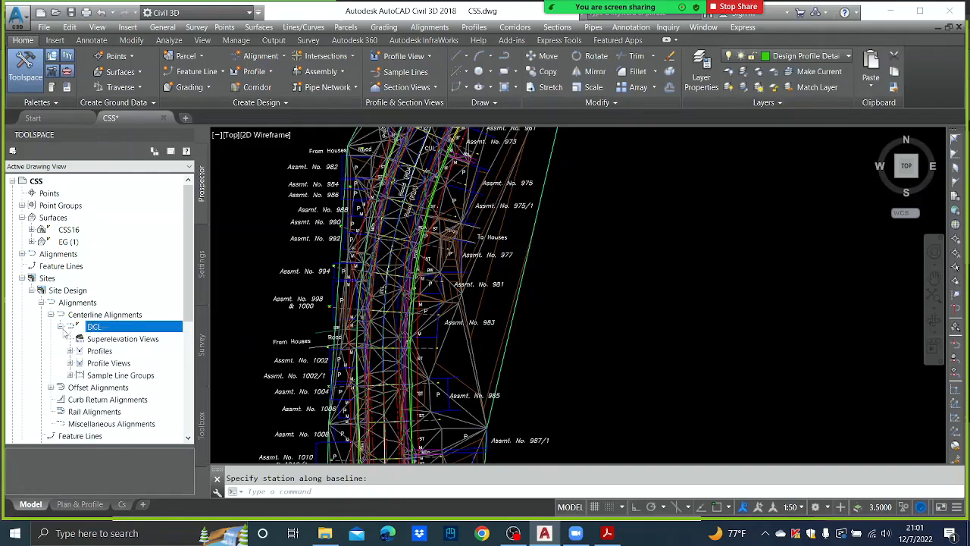
{"action": "left_click", "coordinate": [70, 376]}
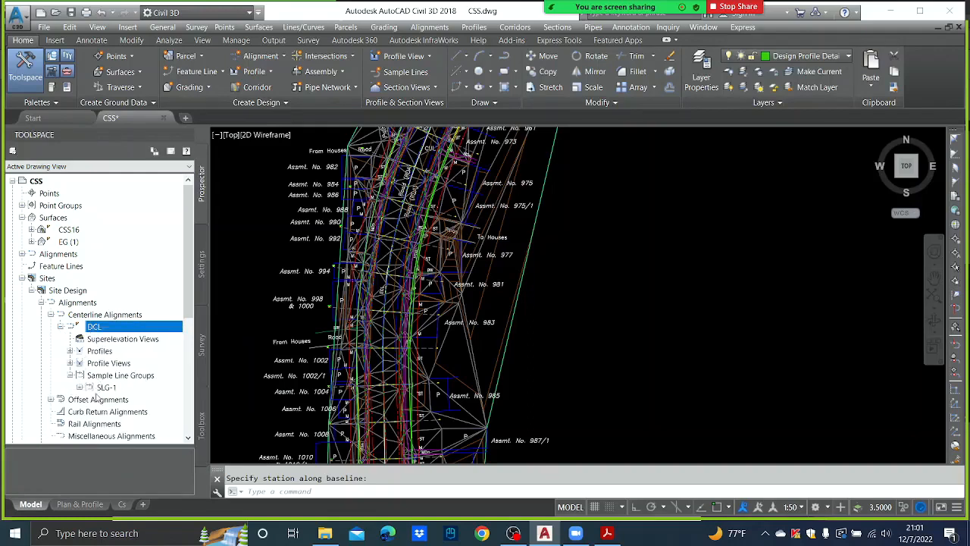
Review the sample lines, sections, section views and material list in the properties of SLG-1
{"action": "left_click", "coordinate": [106, 388]}
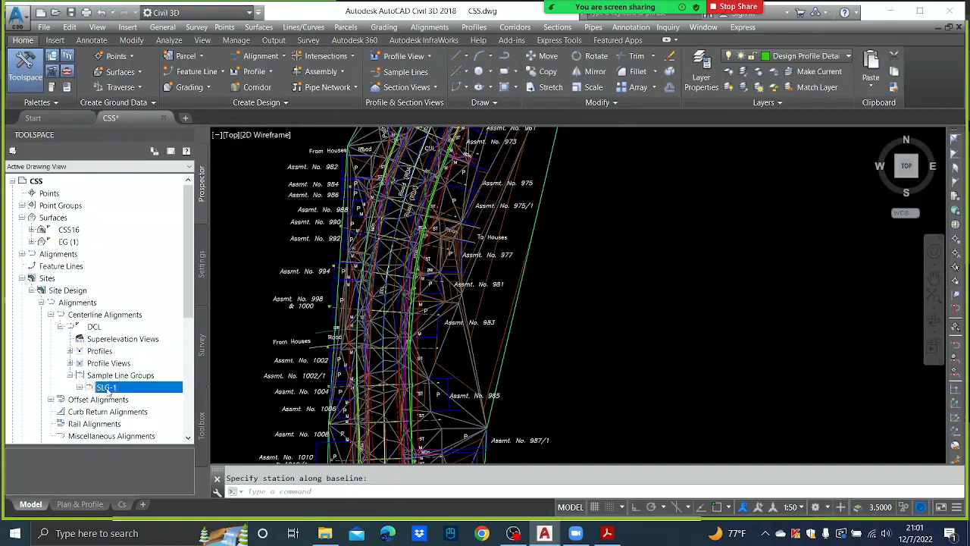
{"action": "right_click", "coordinate": [108, 387]}
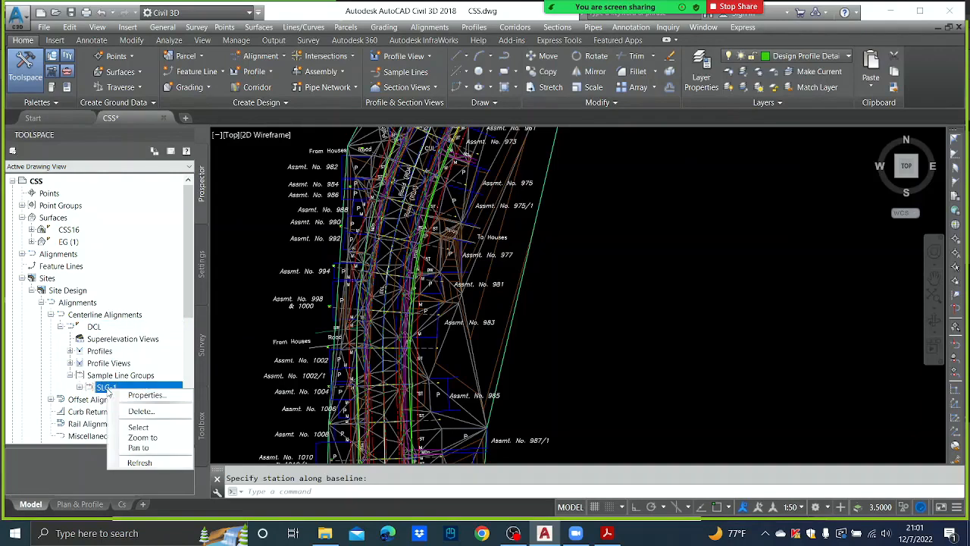
{"action": "left_click", "coordinate": [147, 396]}
{"action": "left_click", "coordinate": [350, 141]}
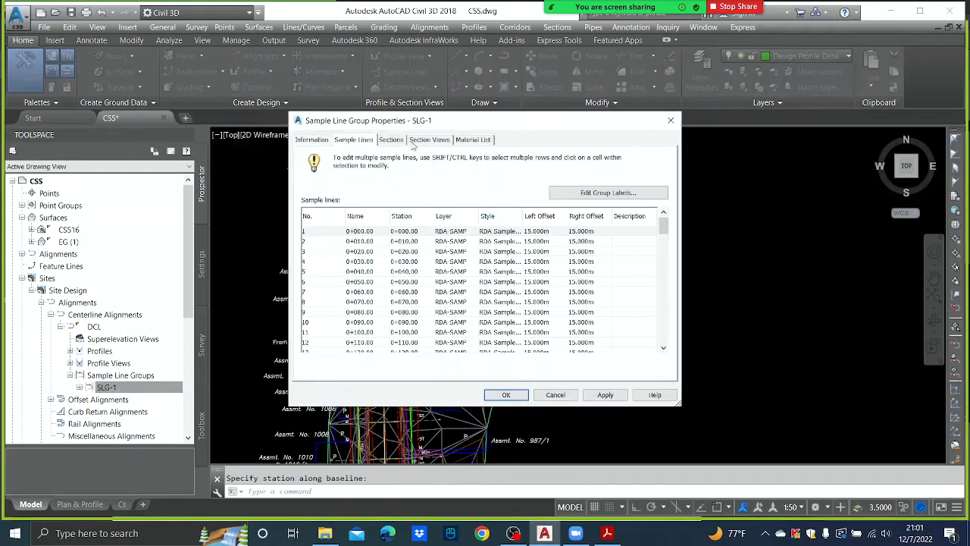
{"action": "left_click", "coordinate": [393, 142]}
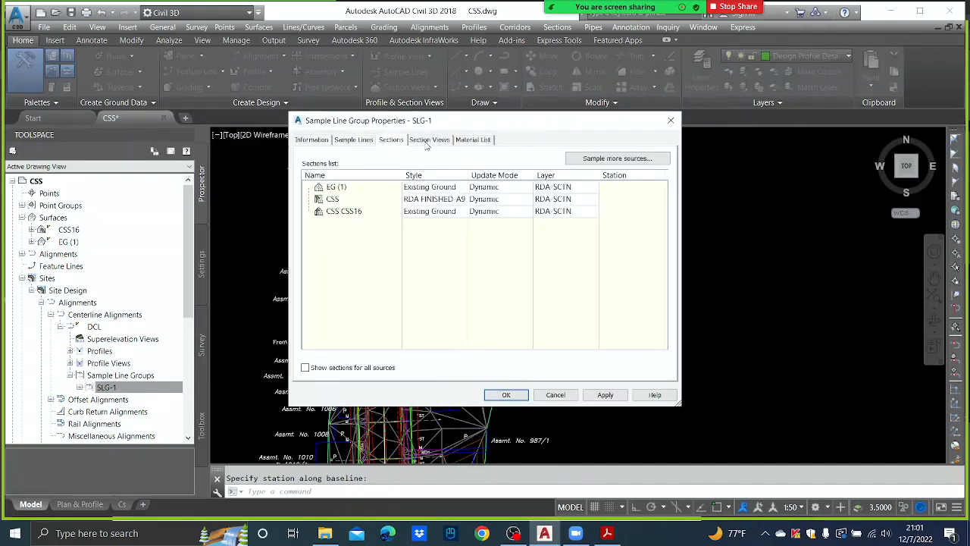
{"action": "left_click", "coordinate": [429, 141]}
{"action": "left_click", "coordinate": [470, 141]}
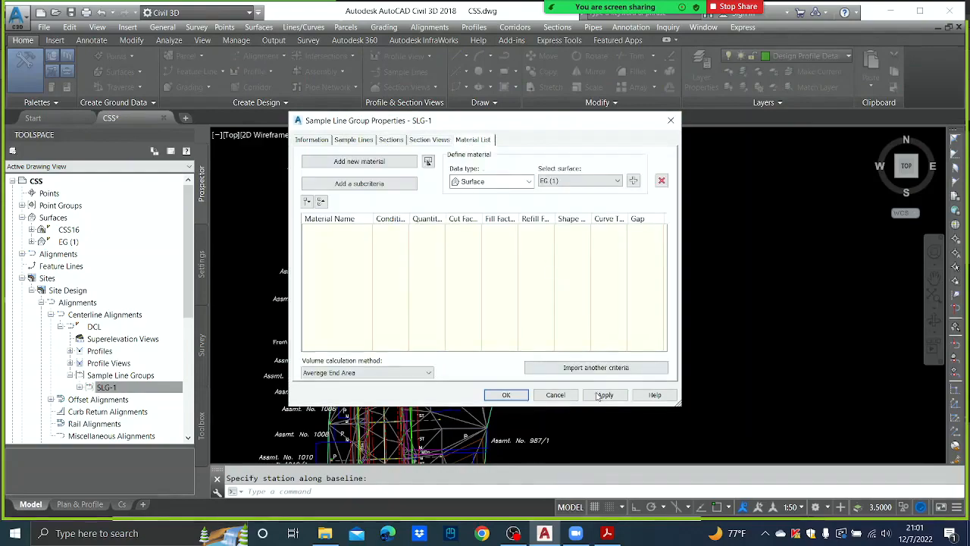
{"action": "left_click", "coordinate": [505, 395]}
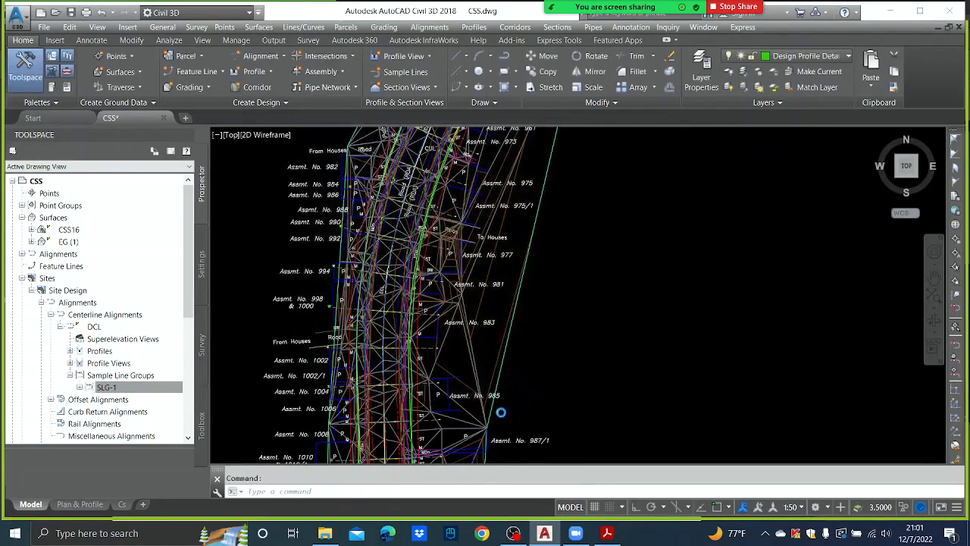
Save the CSS drawing
{"action": "scroll", "coordinate": [568, 314], "scroll_direction": "down", "scroll_amount": 6}
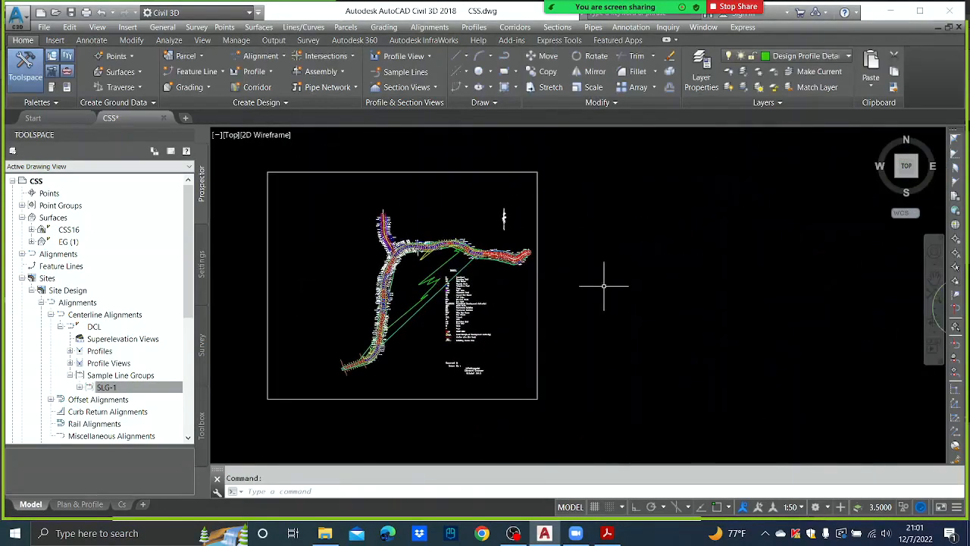
{"action": "scroll", "coordinate": [605, 286], "scroll_direction": "down", "scroll_amount": 5}
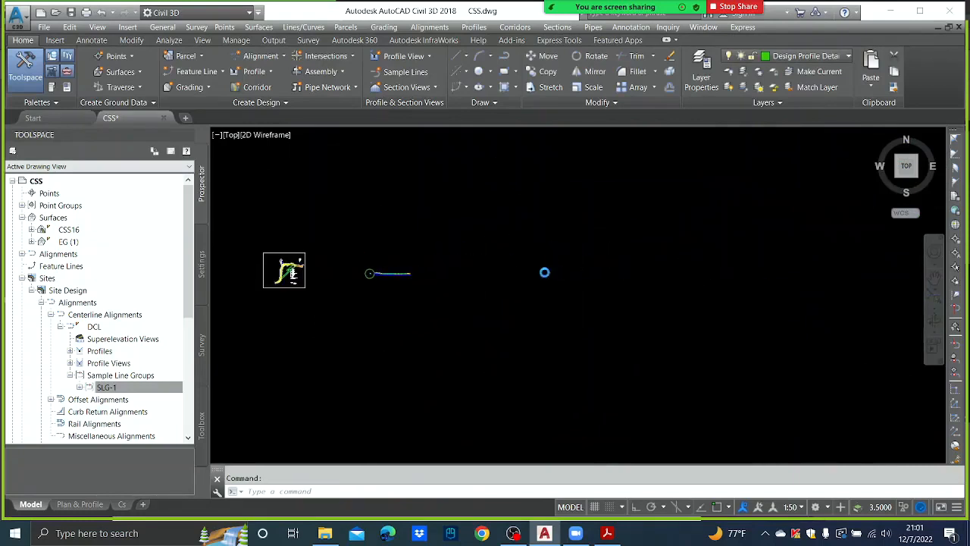
{"action": "left_click", "coordinate": [72, 12]}
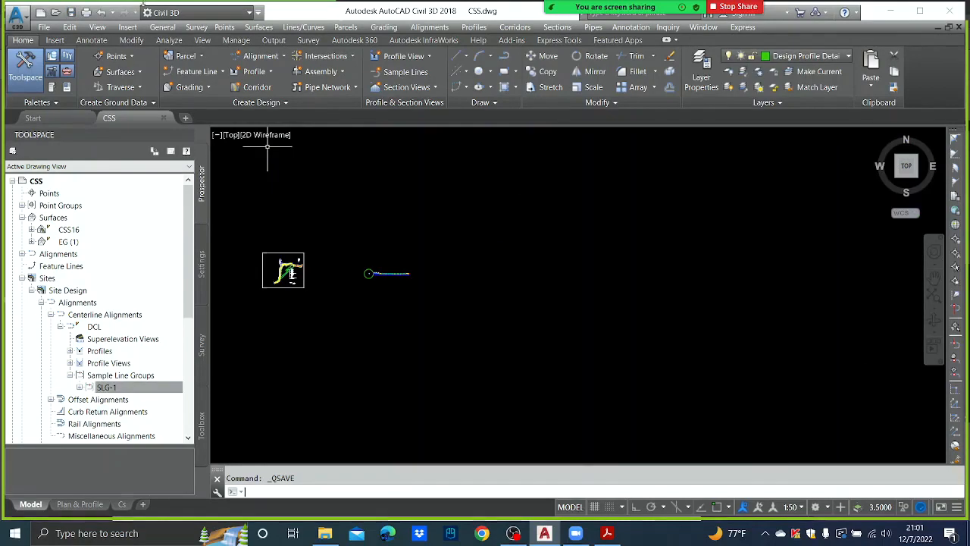
Start creating multiple section views for the SLG-1 sample lines of DCL, named s1, with the RDA Road Section - A9 style
{"action": "left_click", "coordinate": [547, 28]}
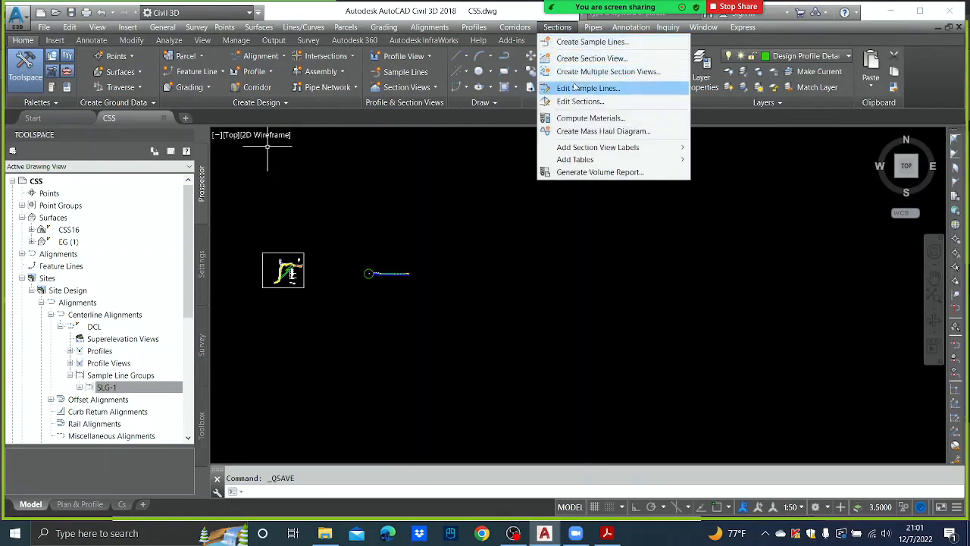
{"action": "left_click", "coordinate": [573, 72]}
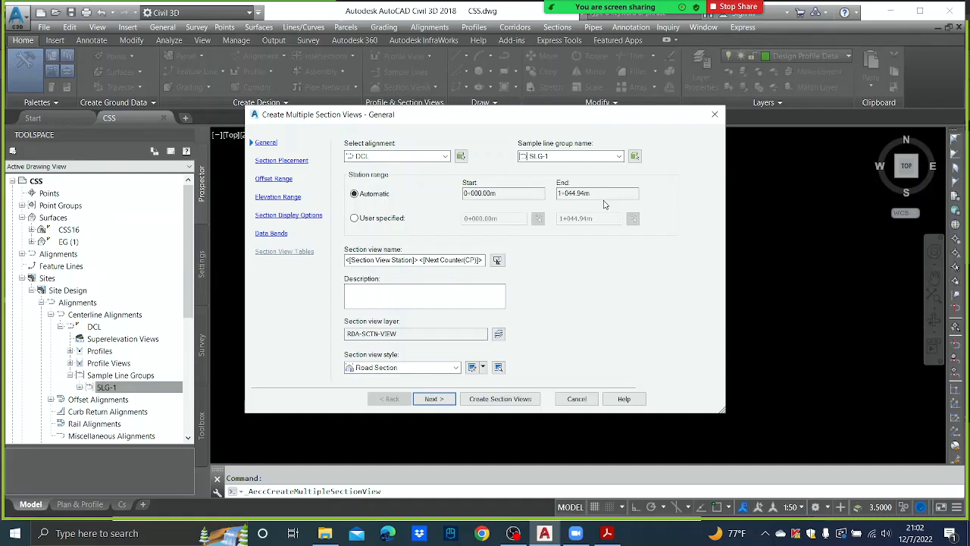
{"action": "left_click", "coordinate": [497, 260]}
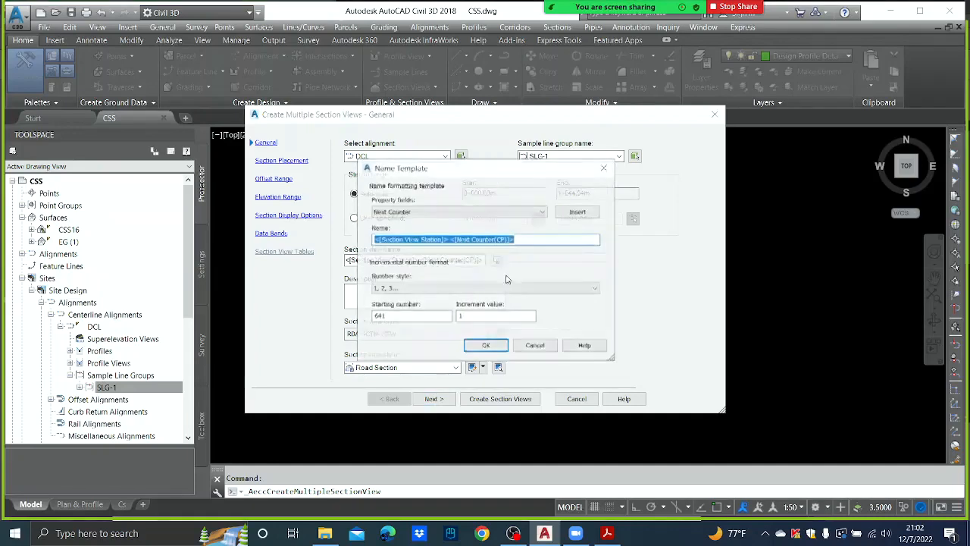
{"action": "type", "text": "s1"}
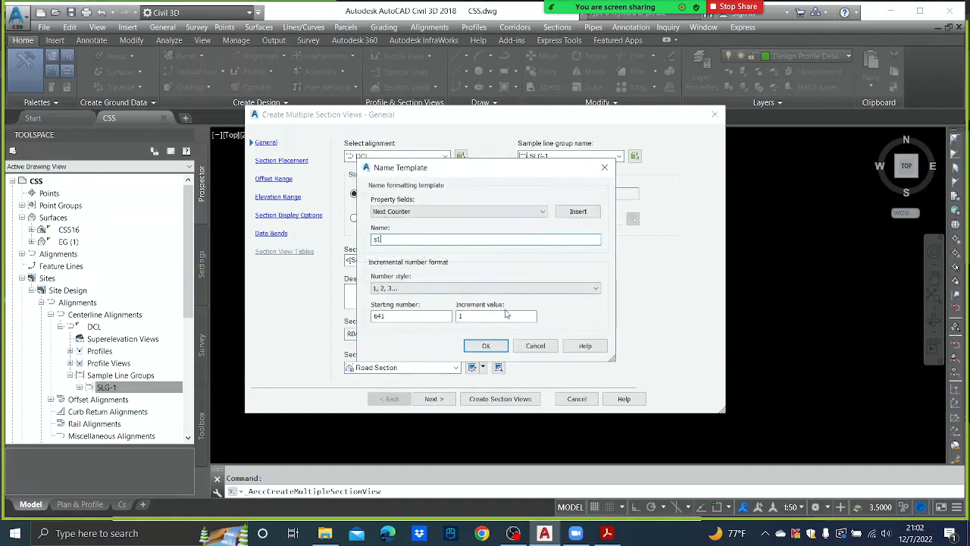
{"action": "left_click", "coordinate": [477, 346]}
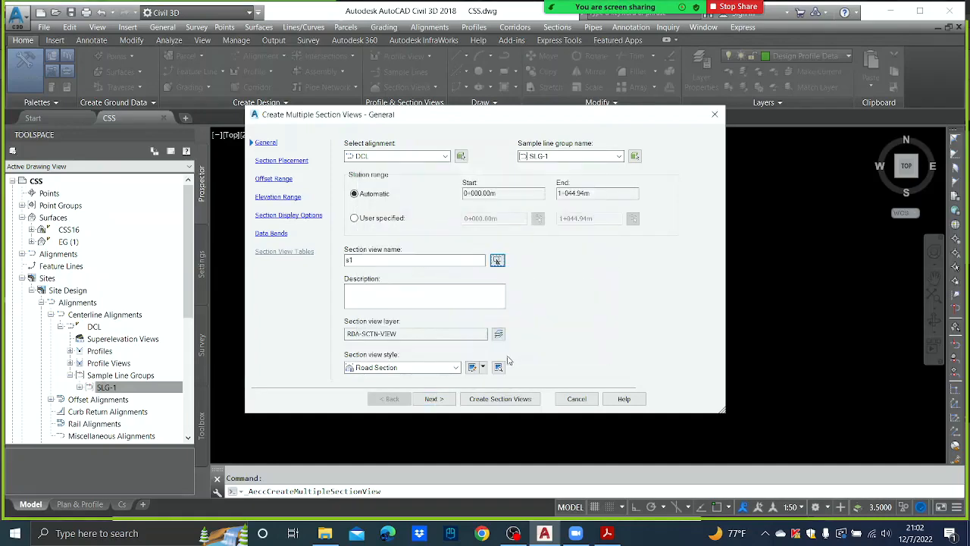
{"action": "left_click", "coordinate": [455, 367]}
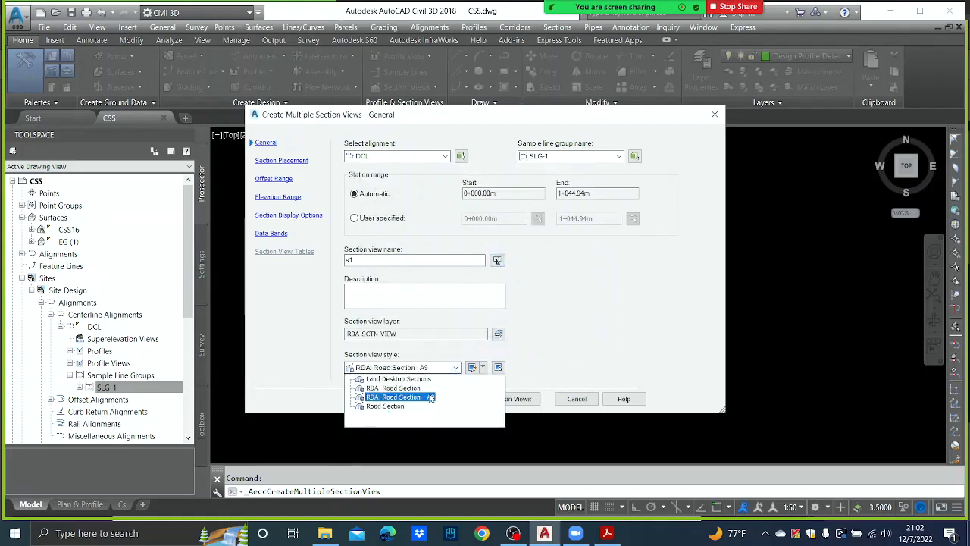
{"action": "left_click", "coordinate": [431, 398]}
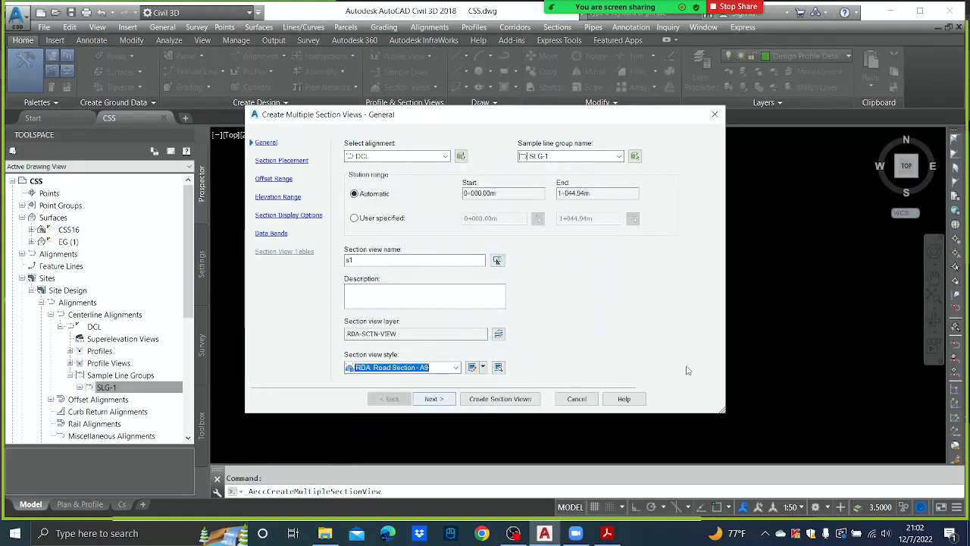
{"action": "left_click", "coordinate": [437, 399]}
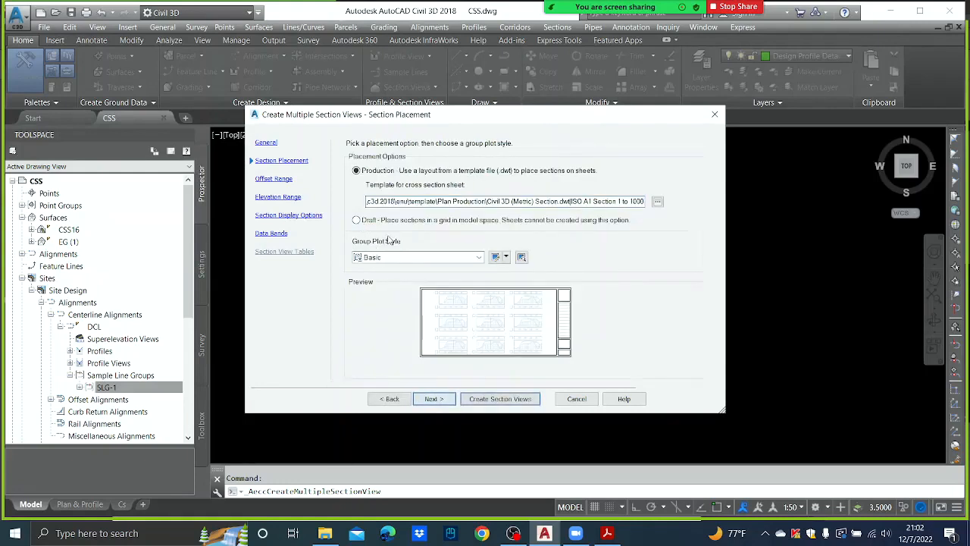
Choose Draft placement for the sections with the RDA Plot By Page - A9 group plot style
{"action": "left_click", "coordinate": [356, 220]}
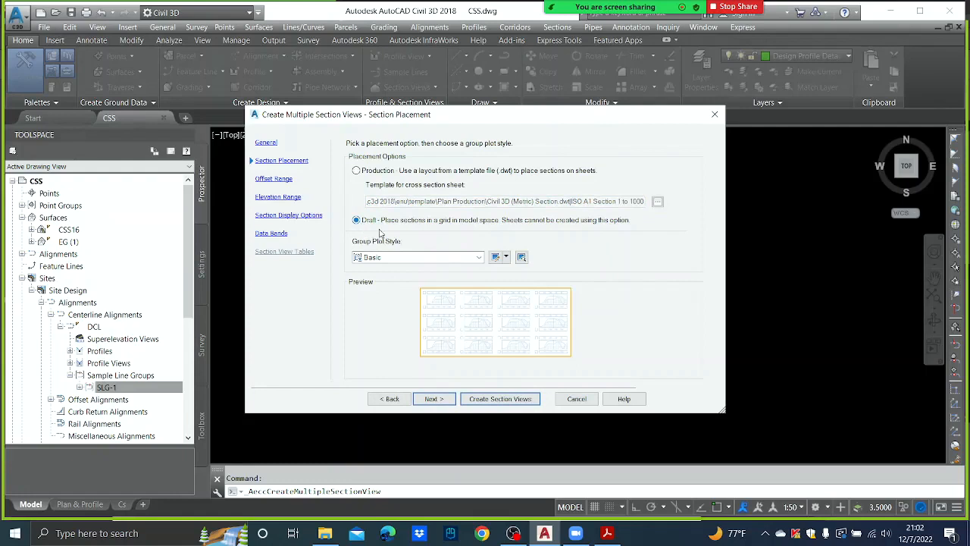
{"action": "left_click", "coordinate": [422, 258]}
{"action": "left_click", "coordinate": [407, 306]}
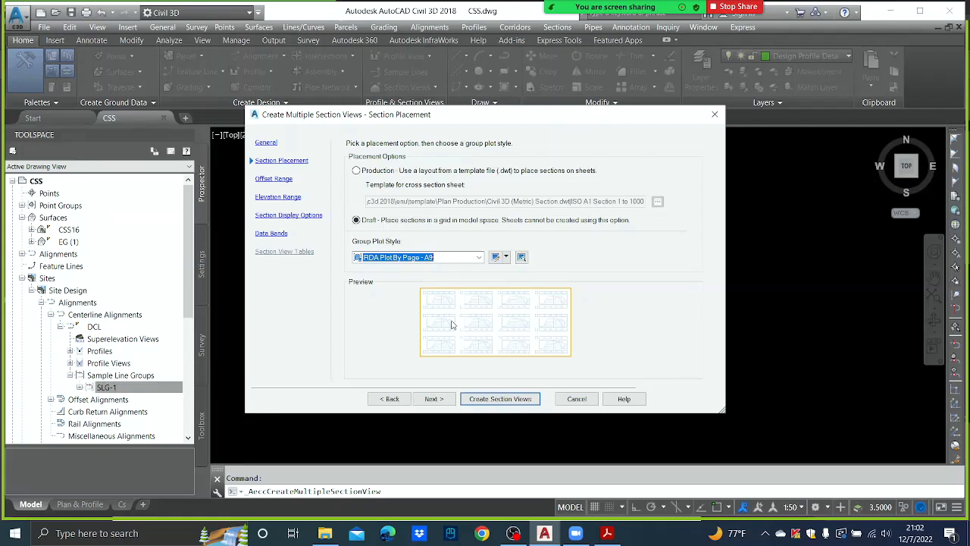
{"action": "left_click", "coordinate": [502, 259]}
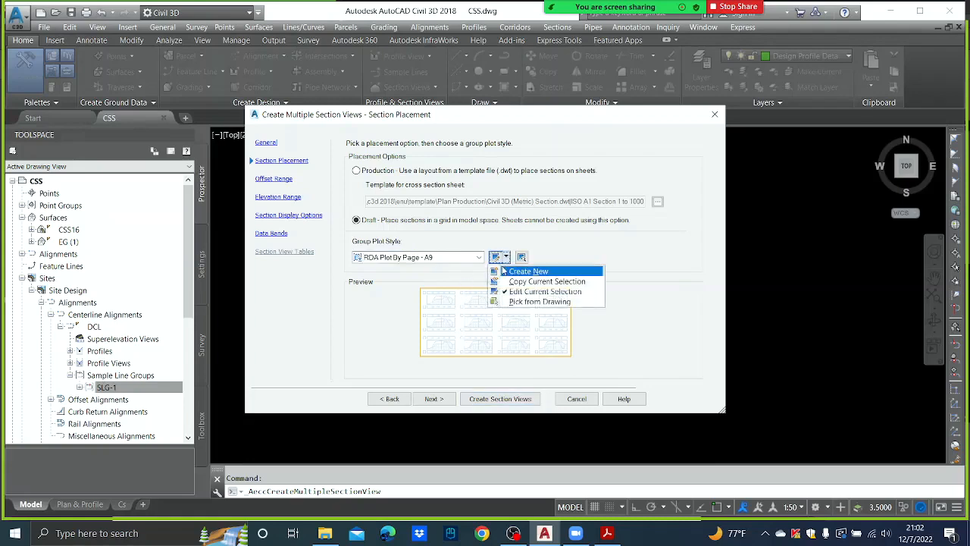
{"action": "left_click", "coordinate": [388, 304]}
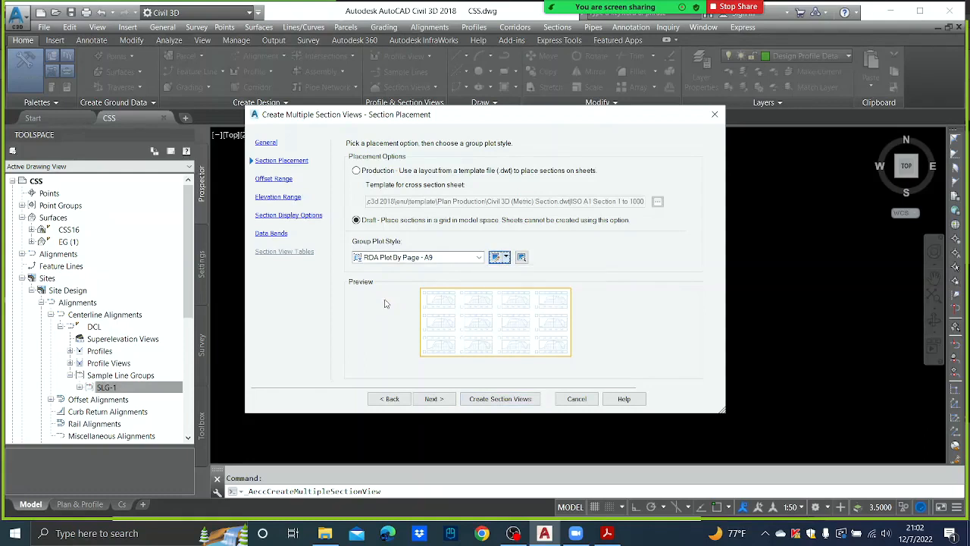
{"action": "left_click", "coordinate": [440, 400]}
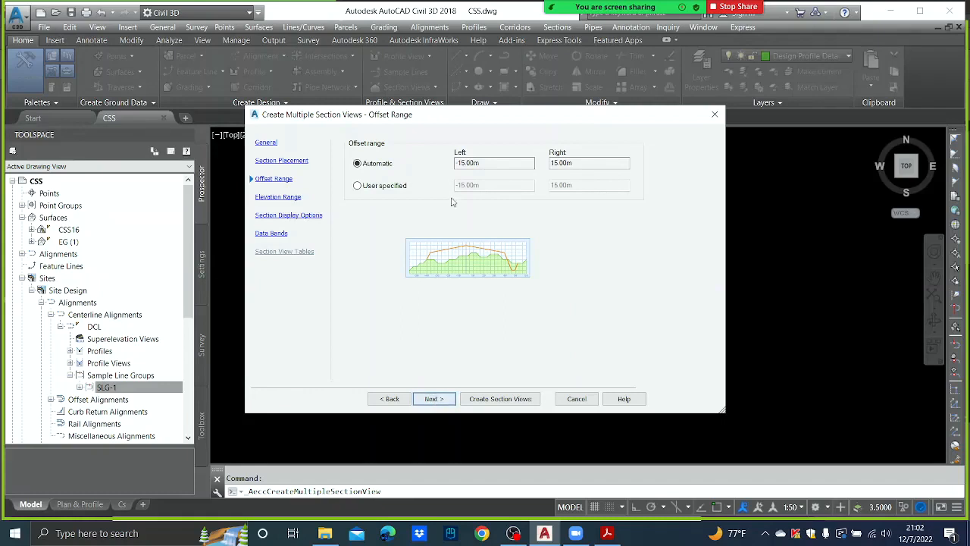
Keep the automatic offset and elevation ranges and exclude the CSS CSS16 surface from the sections to draw
{"action": "left_click", "coordinate": [436, 402]}
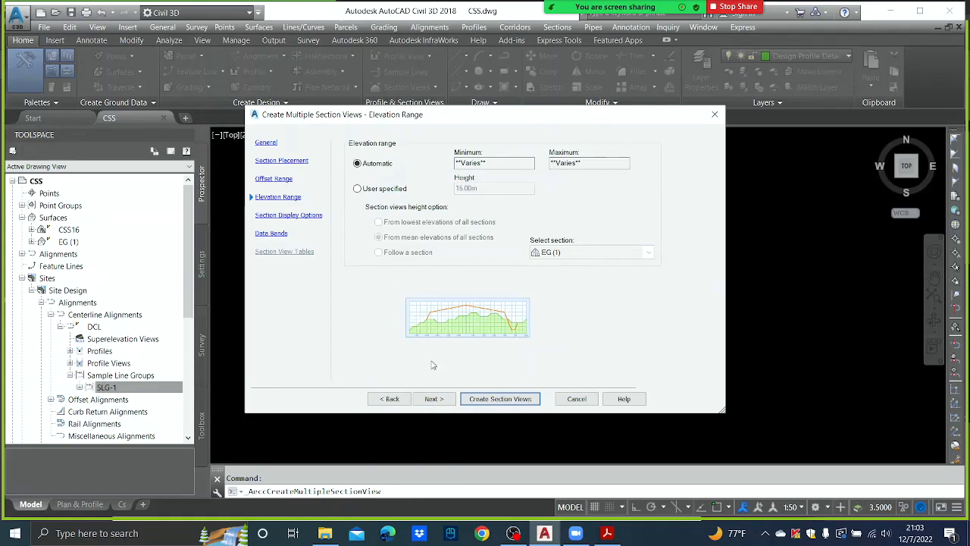
{"action": "left_click", "coordinate": [433, 399]}
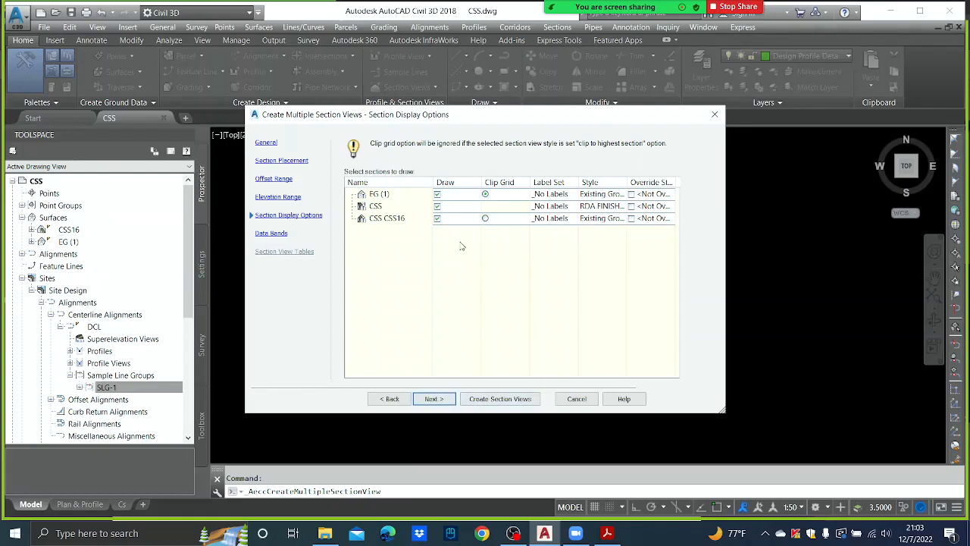
{"action": "left_click", "coordinate": [437, 219]}
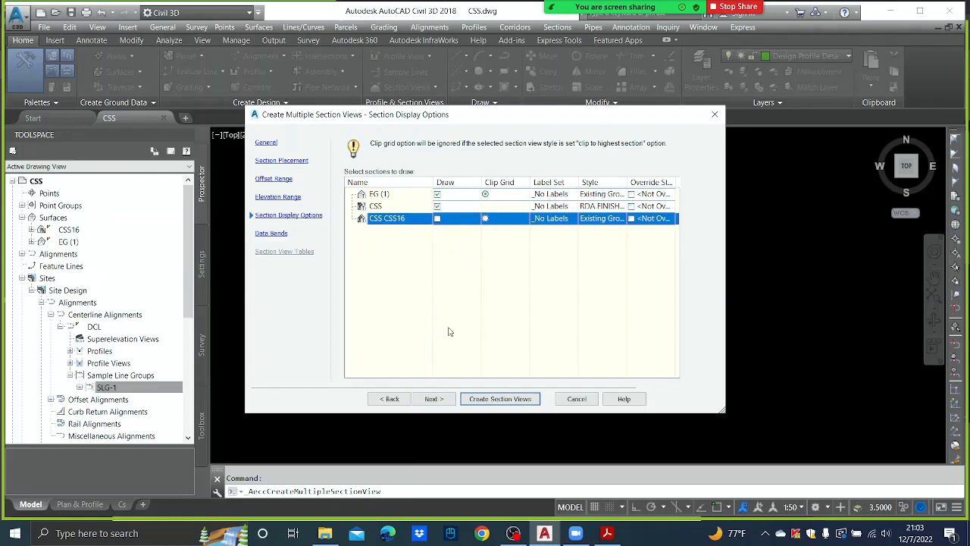
{"action": "left_click", "coordinate": [440, 402]}
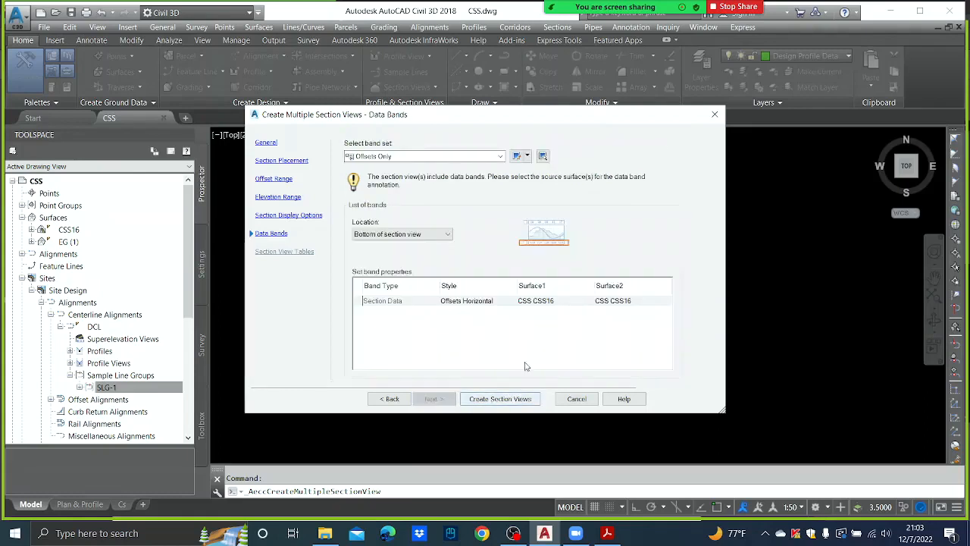
Use the EMK-FINAL band set for the section views' data bands
{"action": "left_click", "coordinate": [470, 157]}
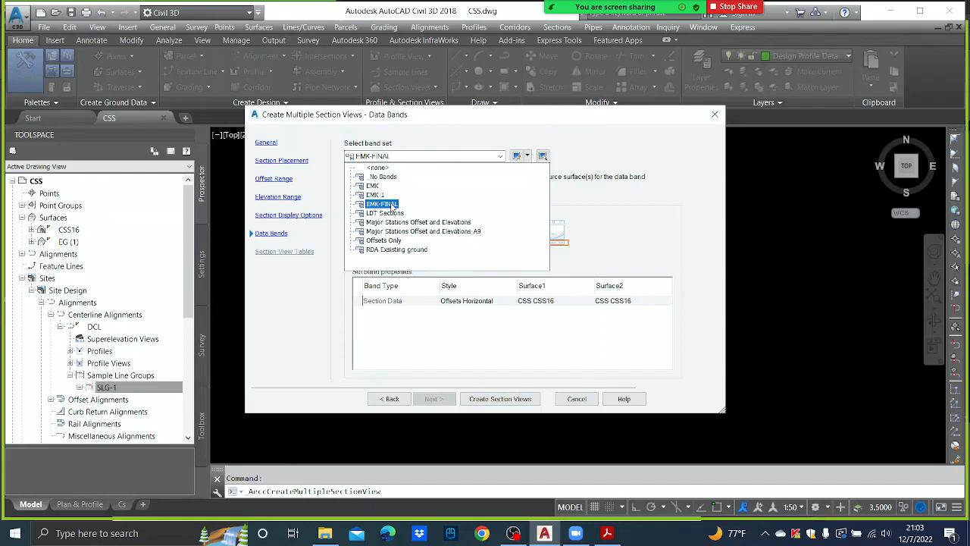
{"action": "left_click", "coordinate": [393, 205]}
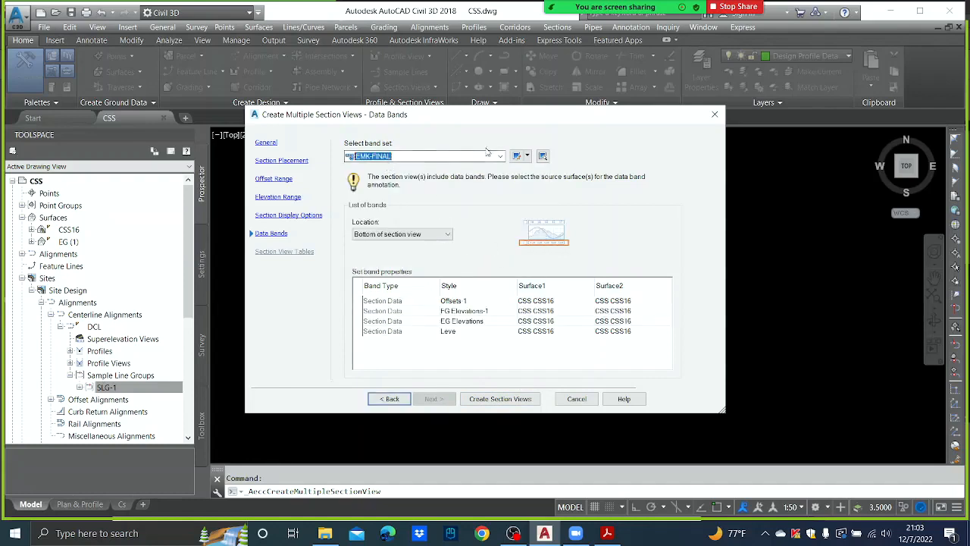
{"action": "left_click", "coordinate": [527, 156]}
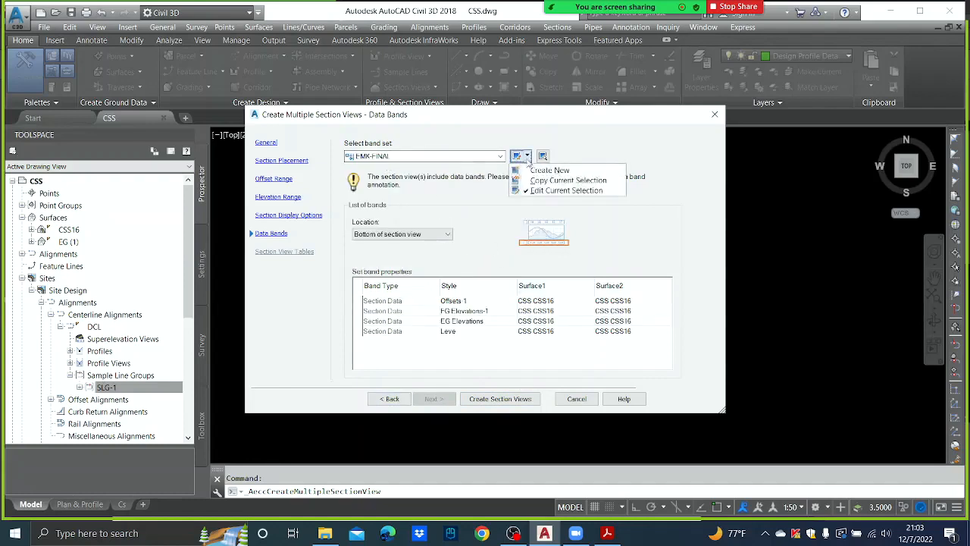
{"action": "left_click", "coordinate": [446, 254]}
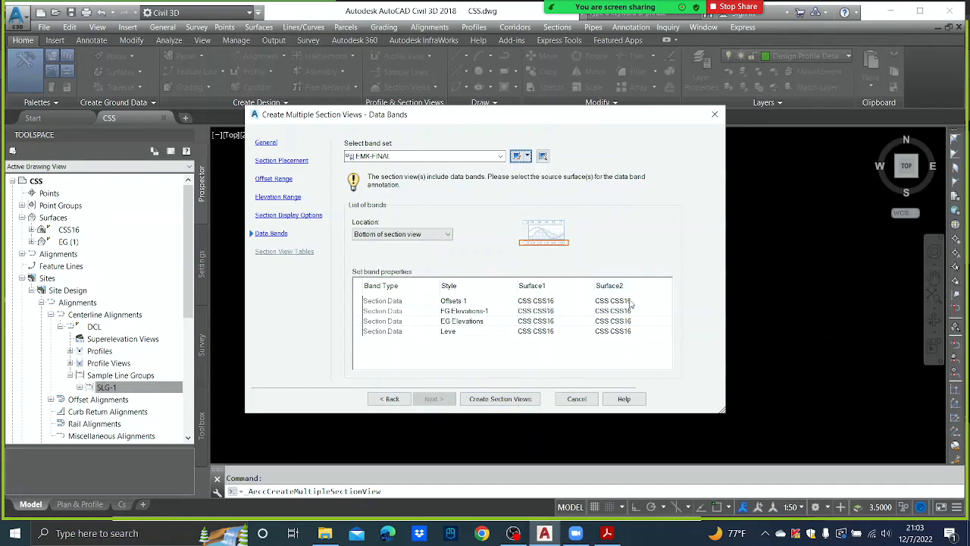
Assign EG (1) as both surfaces of the EG Elevations band and as Surface2 of the Leve band
{"action": "left_click", "coordinate": [574, 324]}
{"action": "left_click", "coordinate": [549, 341]}
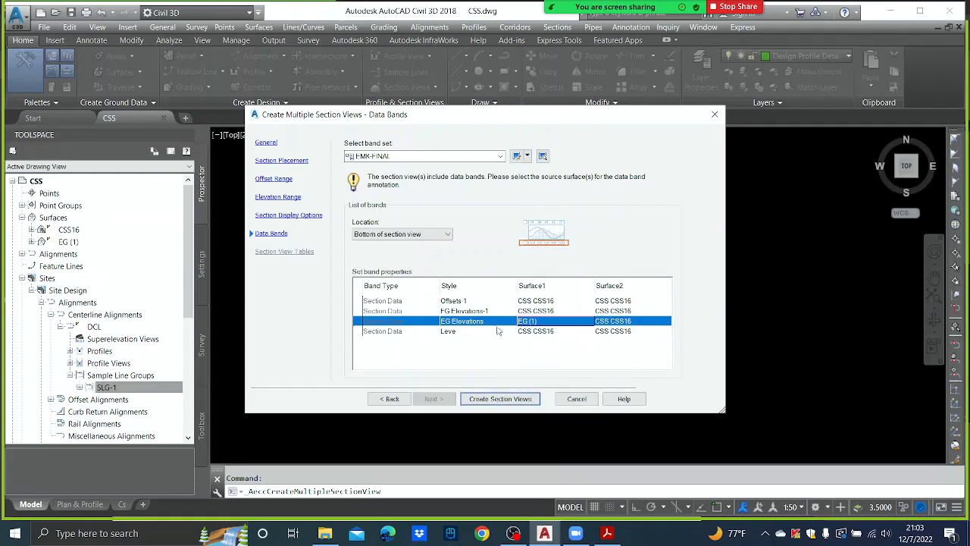
{"action": "left_click", "coordinate": [613, 324]}
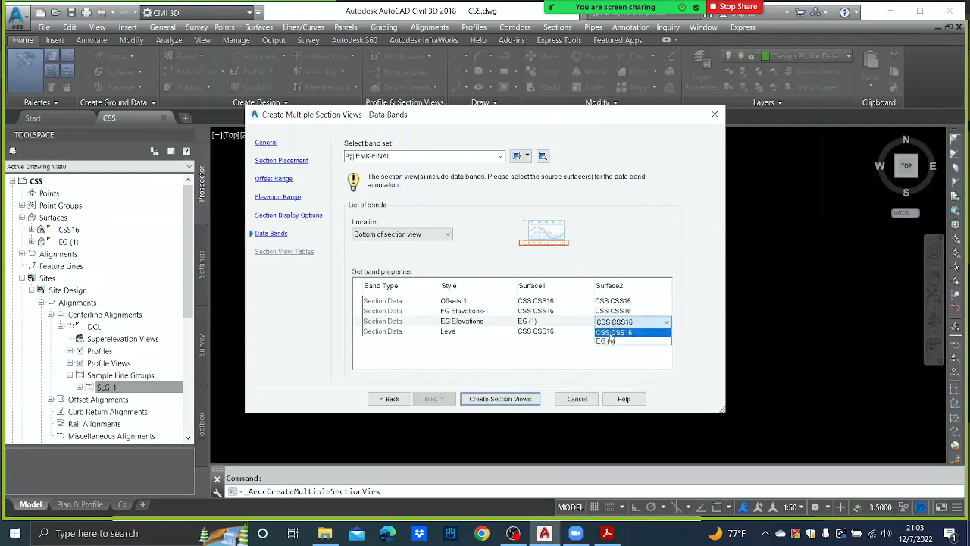
{"action": "left_click", "coordinate": [612, 340]}
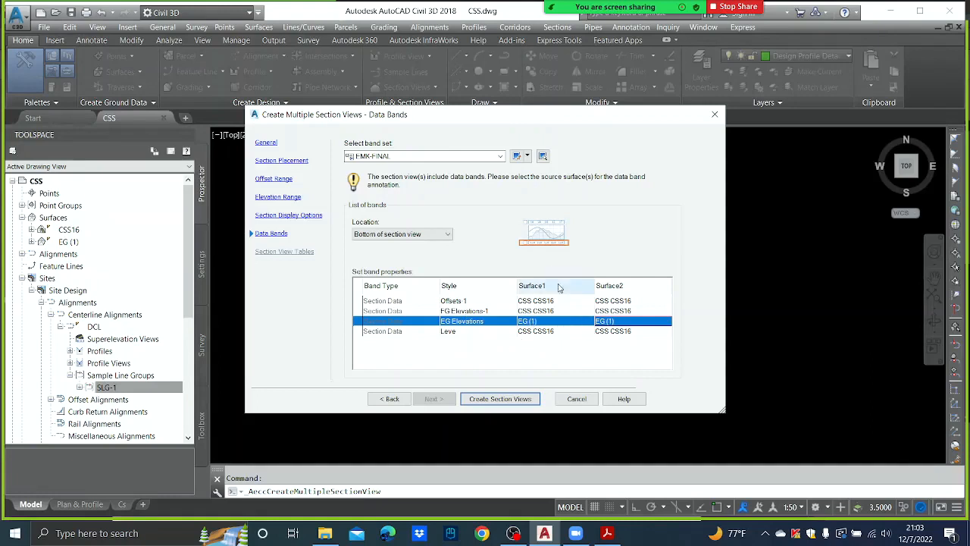
{"action": "left_click", "coordinate": [637, 331]}
{"action": "left_click", "coordinate": [636, 354]}
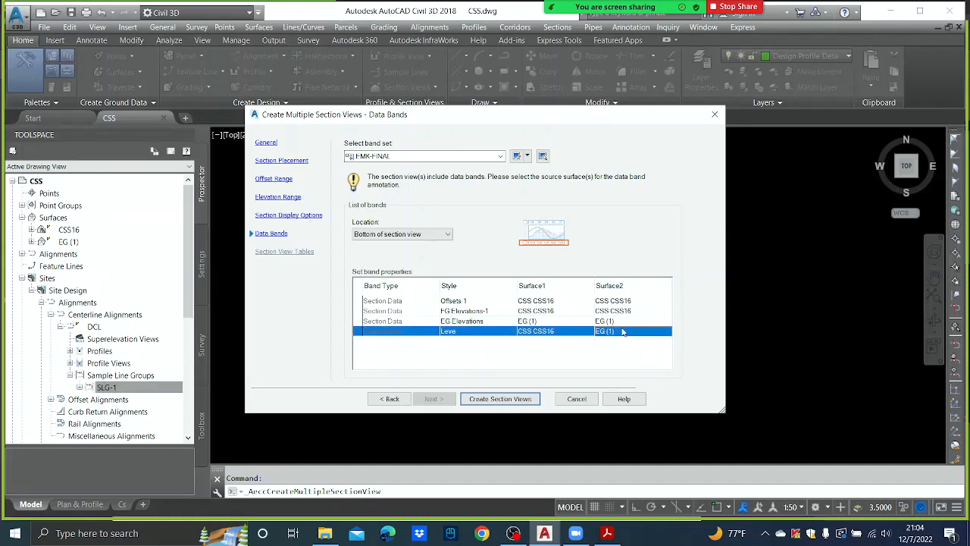
Create the section views with their origin in the empty area southeast of the profile view
{"action": "left_click", "coordinate": [501, 399]}
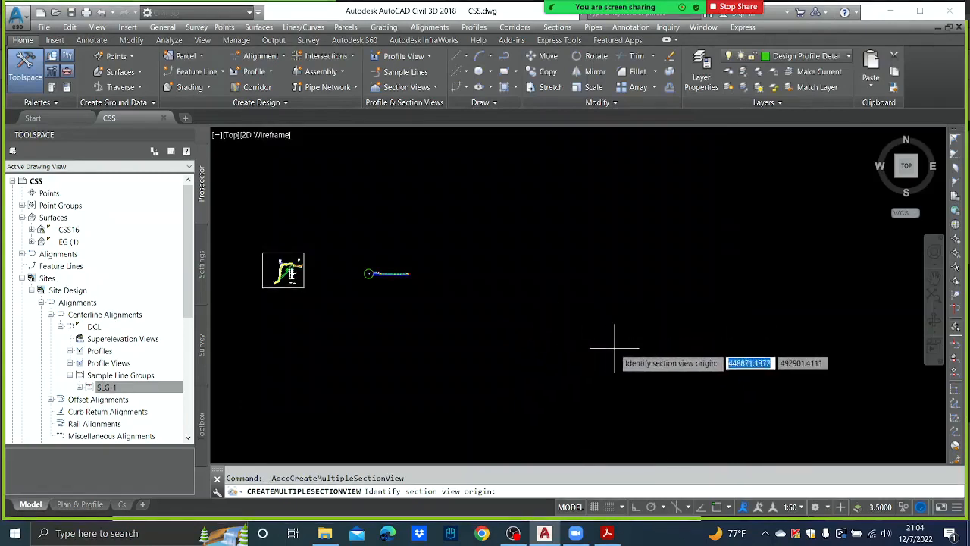
{"action": "left_click", "coordinate": [580, 339]}
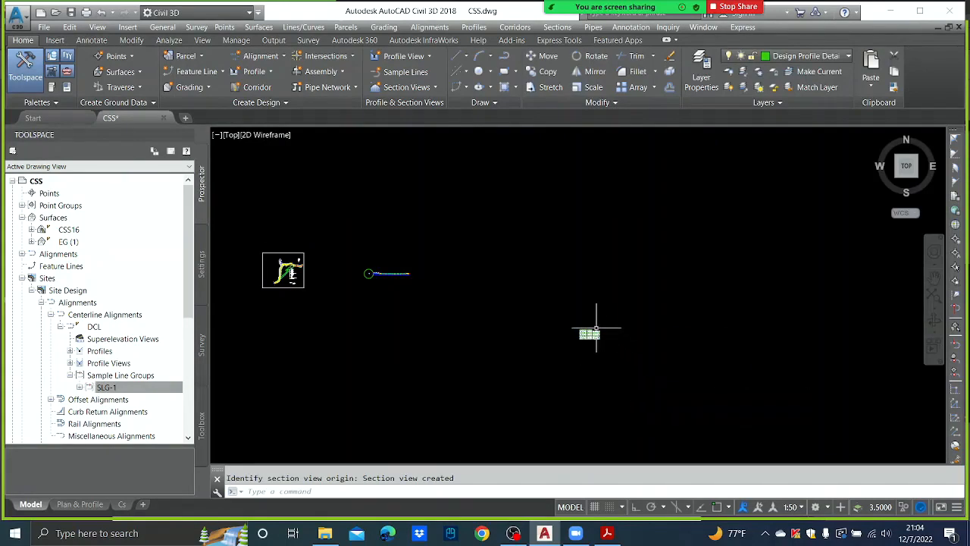
Examine the new section views and their offset, proposed elevation, existing elevation and fill bands, including stations 0+370 and 0+480
{"action": "scroll", "coordinate": [597, 332], "scroll_direction": "up", "scroll_amount": 8}
{"action": "scroll", "coordinate": [500, 311], "scroll_direction": "up", "scroll_amount": 4}
{"action": "mouse_move", "coordinate": [453, 284]}
{"action": "middle_mouse_down"}
{"action": "mouse_move", "coordinate": [442, 290]}
{"action": "mouse_move", "coordinate": [698, 283]}
{"action": "middle_mouse_up"}
{"action": "scroll", "coordinate": [675, 295], "scroll_direction": "down", "scroll_amount": 4}
{"action": "scroll", "coordinate": [634, 303], "scroll_direction": "down", "scroll_amount": 2}
{"action": "scroll", "coordinate": [637, 333], "scroll_direction": "up", "scroll_amount": 5}
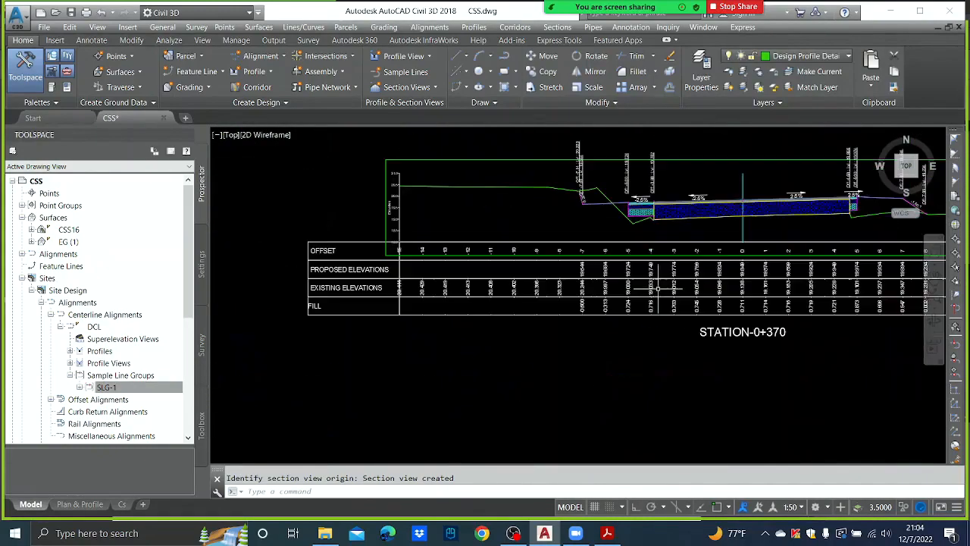
{"action": "scroll", "coordinate": [633, 350], "scroll_direction": "down", "scroll_amount": 3}
{"action": "scroll", "coordinate": [614, 356], "scroll_direction": "up", "scroll_amount": 5}
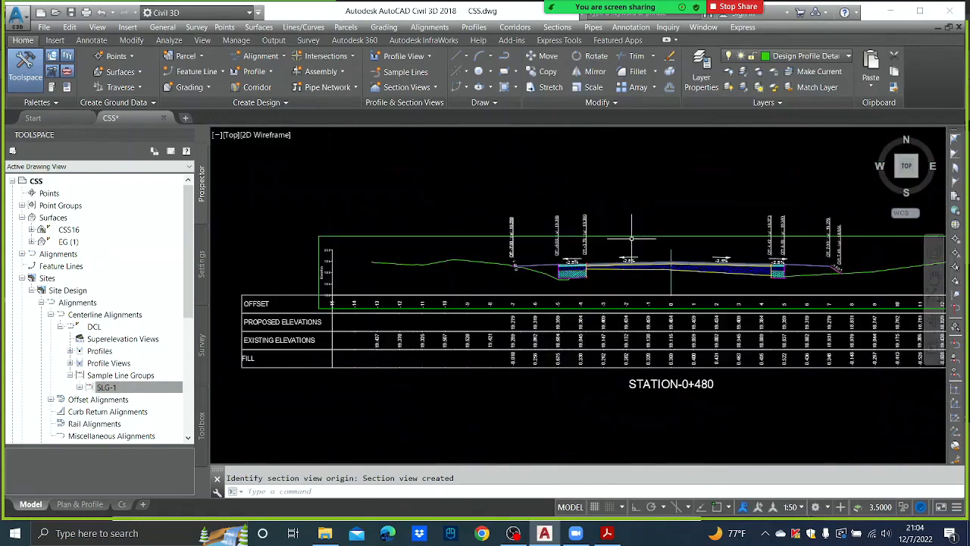
{"action": "scroll", "coordinate": [607, 363], "scroll_direction": "down", "scroll_amount": 3}
{"action": "scroll", "coordinate": [599, 214], "scroll_direction": "up", "scroll_amount": 5}
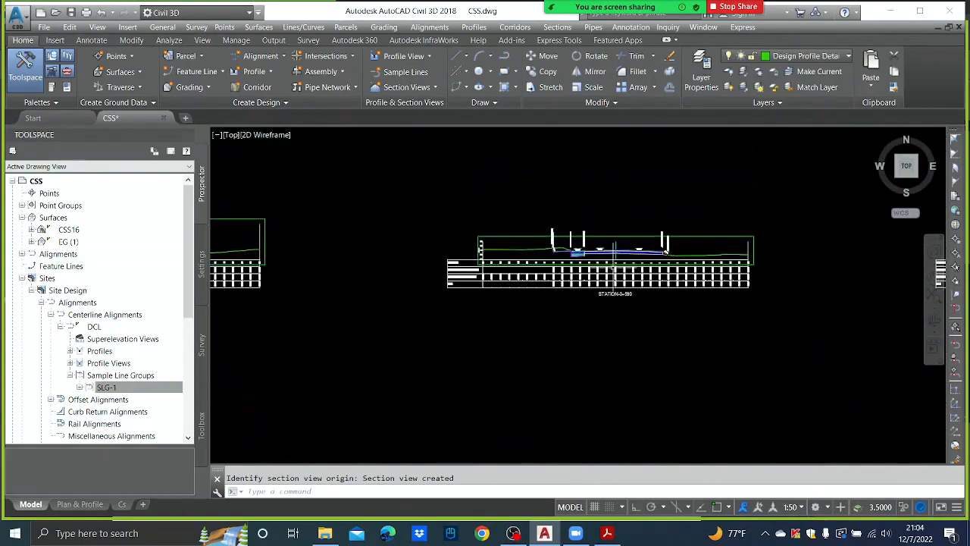
{"action": "scroll", "coordinate": [634, 288], "scroll_direction": "down", "scroll_amount": 3}
{"action": "scroll", "coordinate": [635, 288], "scroll_direction": "down", "scroll_amount": 2}
{"action": "scroll", "coordinate": [667, 243], "scroll_direction": "up", "scroll_amount": 6}
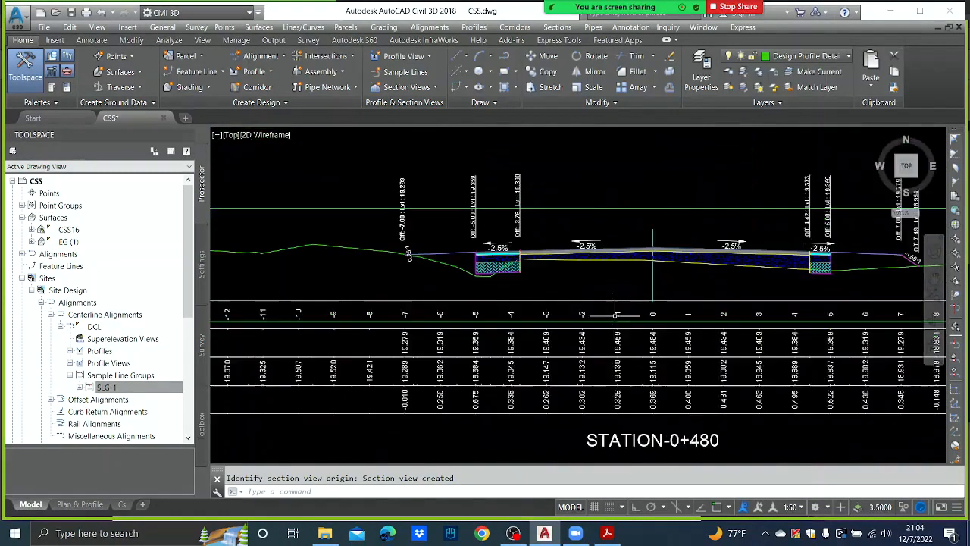
{"action": "middle_click_drag", "start_coordinate": [653, 241], "coordinate": [640, 280]}
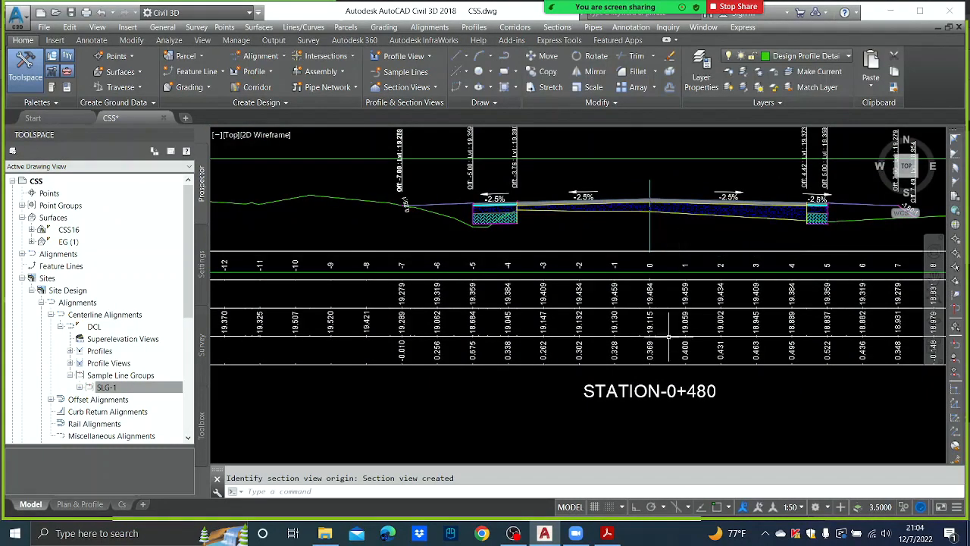
{"action": "scroll", "coordinate": [551, 325], "scroll_direction": "down", "scroll_amount": 2}
{"action": "scroll", "coordinate": [345, 336], "scroll_direction": "up", "scroll_amount": 2}
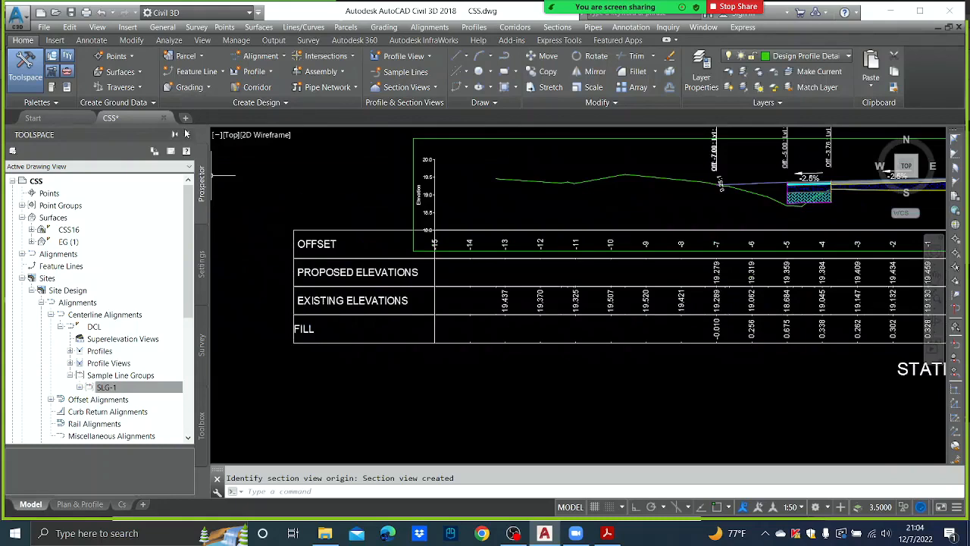
Close the Toolspace to widen the drawing area and save the CSS drawing
{"action": "left_click", "coordinate": [187, 135]}
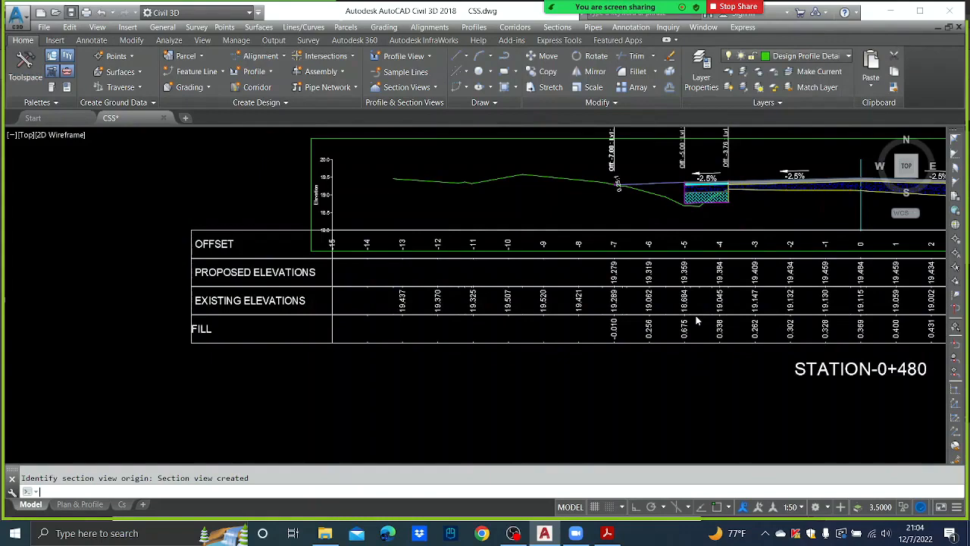
{"action": "key", "text": "ctrl+s"}
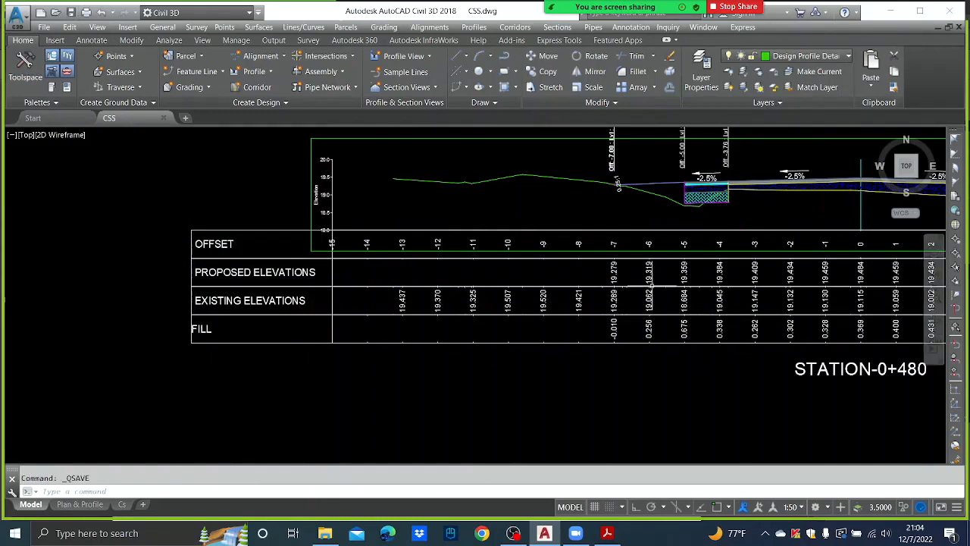
Examine the section views at stations 0+480, 0+820 and 0+930 and the overall layout of the section view rows
{"action": "scroll", "coordinate": [677, 311], "scroll_direction": "down", "scroll_amount": 3}
{"action": "scroll", "coordinate": [650, 245], "scroll_direction": "up", "scroll_amount": 4}
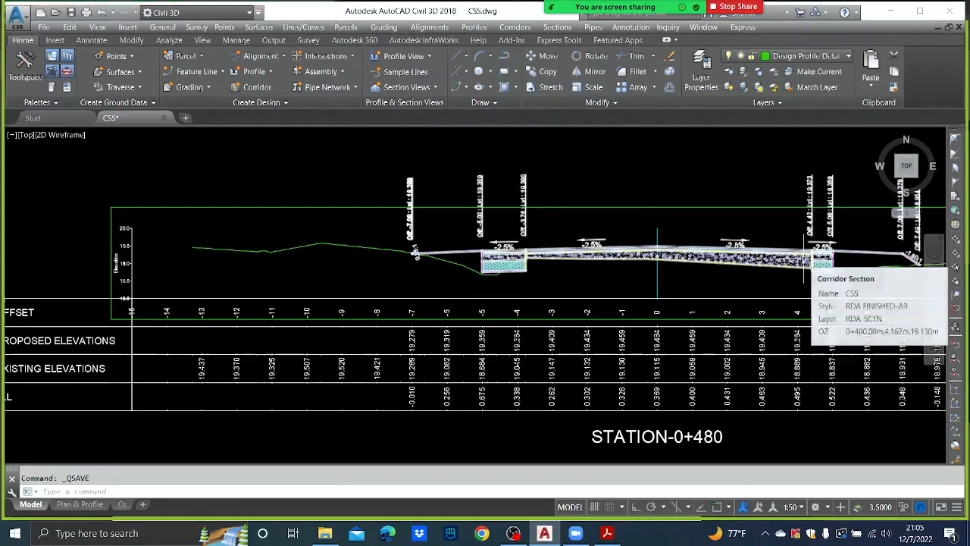
{"action": "scroll", "coordinate": [570, 259], "scroll_direction": "up", "scroll_amount": 2}
{"action": "scroll", "coordinate": [516, 180], "scroll_direction": "down", "scroll_amount": 3}
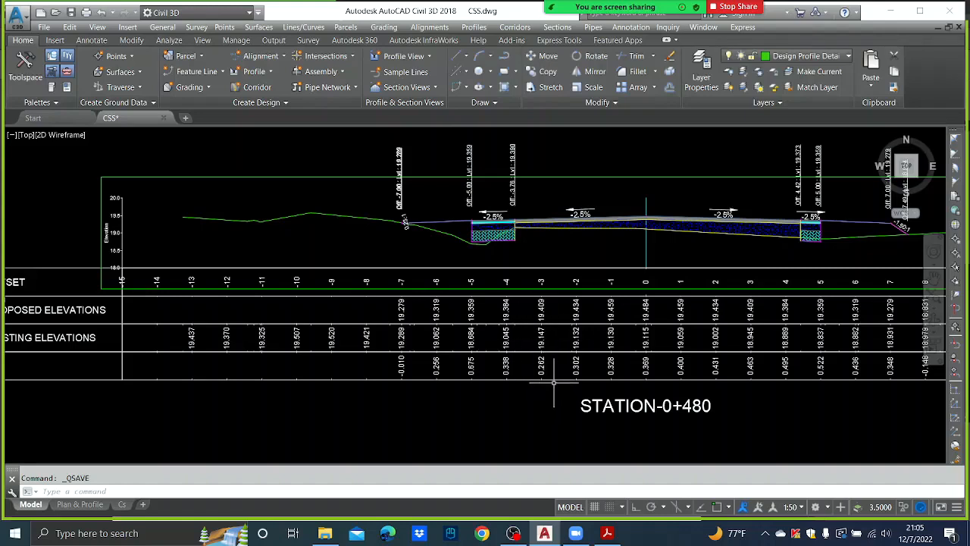
{"action": "mouse_move", "coordinate": [554, 383]}
{"action": "scroll", "coordinate": [682, 318], "scroll_direction": "down", "scroll_amount": 4}
{"action": "scroll", "coordinate": [619, 377], "scroll_direction": "down", "scroll_amount": 3}
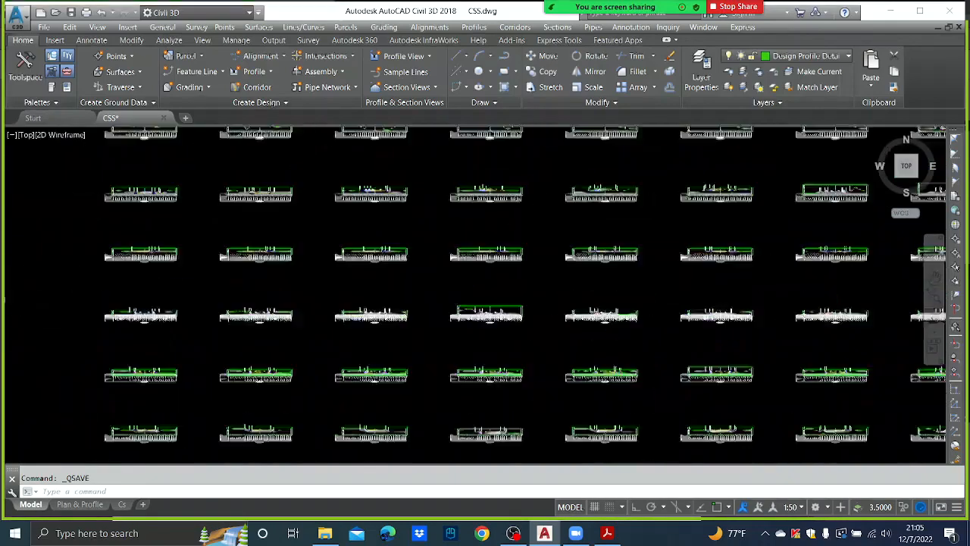
{"action": "scroll", "coordinate": [604, 273], "scroll_direction": "up", "scroll_amount": 6}
{"action": "scroll", "coordinate": [583, 232], "scroll_direction": "up", "scroll_amount": 3}
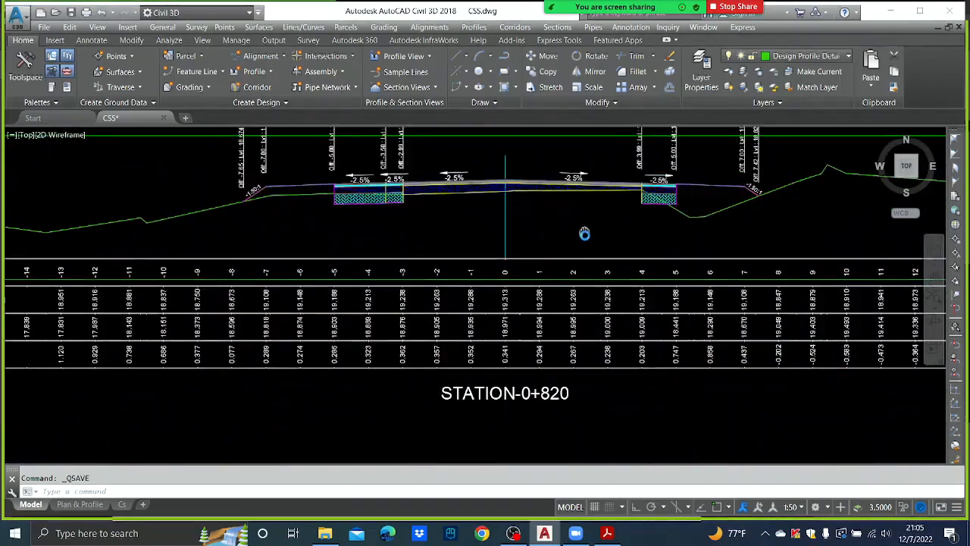
{"action": "scroll", "coordinate": [626, 227], "scroll_direction": "down", "scroll_amount": 5}
{"action": "scroll", "coordinate": [622, 261], "scroll_direction": "up", "scroll_amount": 3}
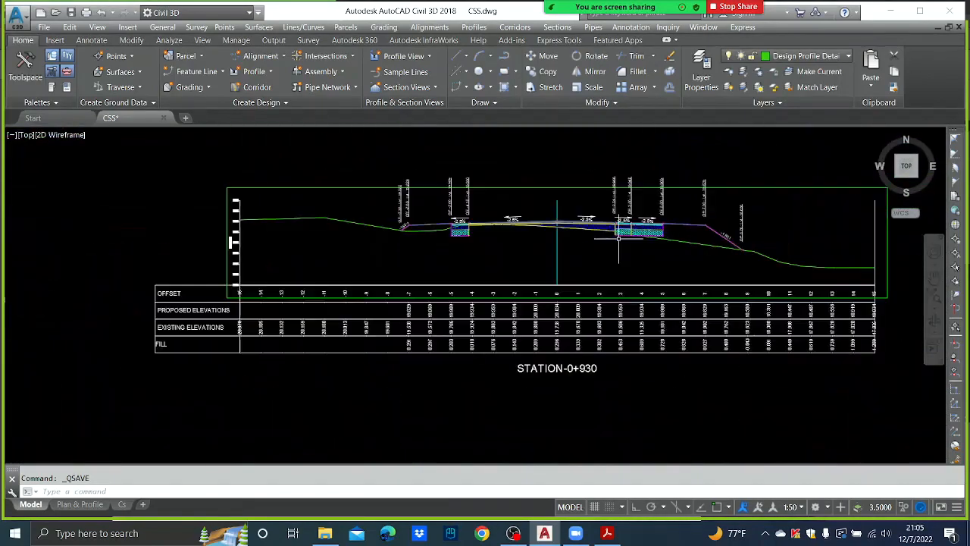
{"action": "scroll", "coordinate": [619, 237], "scroll_direction": "down", "scroll_amount": 4}
{"action": "scroll", "coordinate": [526, 258], "scroll_direction": "up", "scroll_amount": 4}
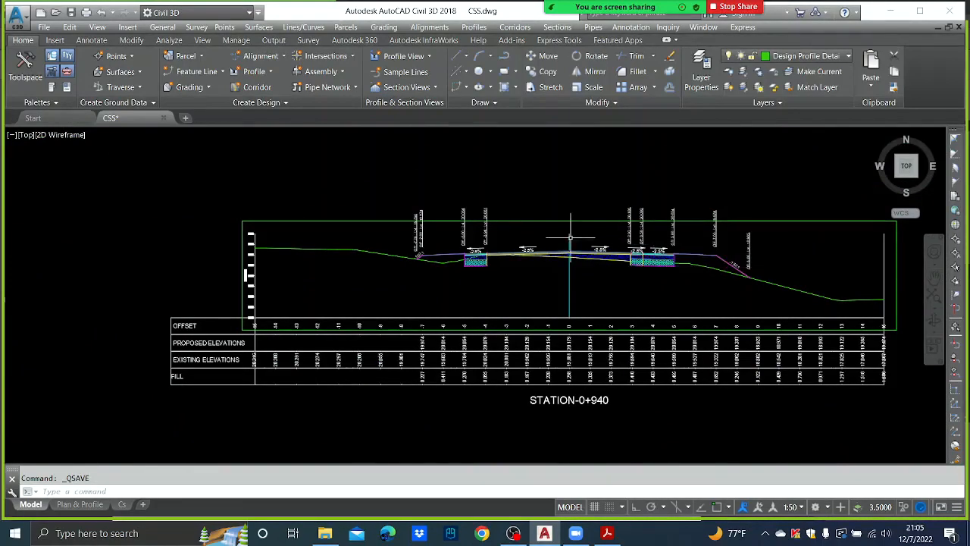
Compare the proposed elevation, existing elevation and fill bands with the corridor section at station 0+940
{"action": "scroll", "coordinate": [570, 223], "scroll_direction": "up", "scroll_amount": 2}
{"action": "scroll", "coordinate": [571, 223], "scroll_direction": "up", "scroll_amount": 2}
{"action": "scroll", "coordinate": [580, 289], "scroll_direction": "down", "scroll_amount": 2}
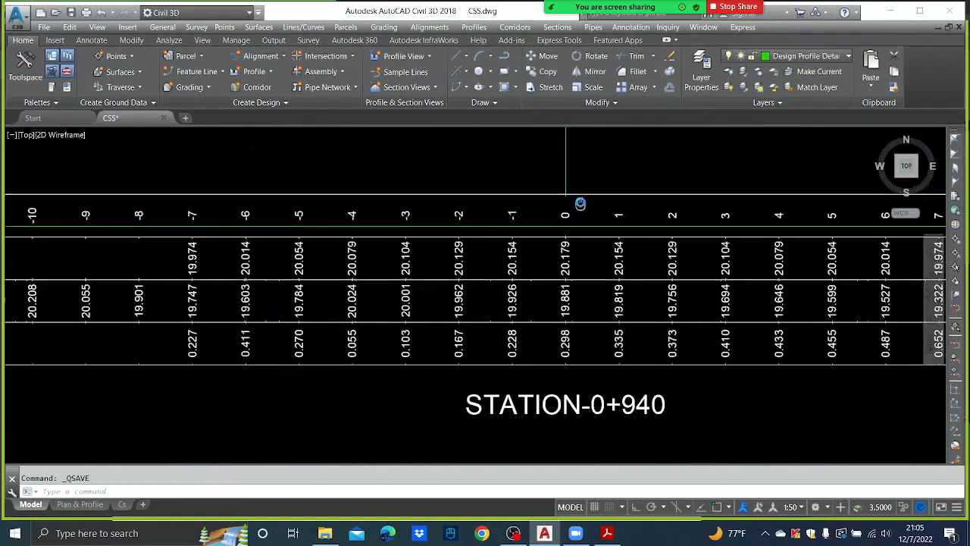
{"action": "scroll", "coordinate": [583, 283], "scroll_direction": "down", "scroll_amount": 3}
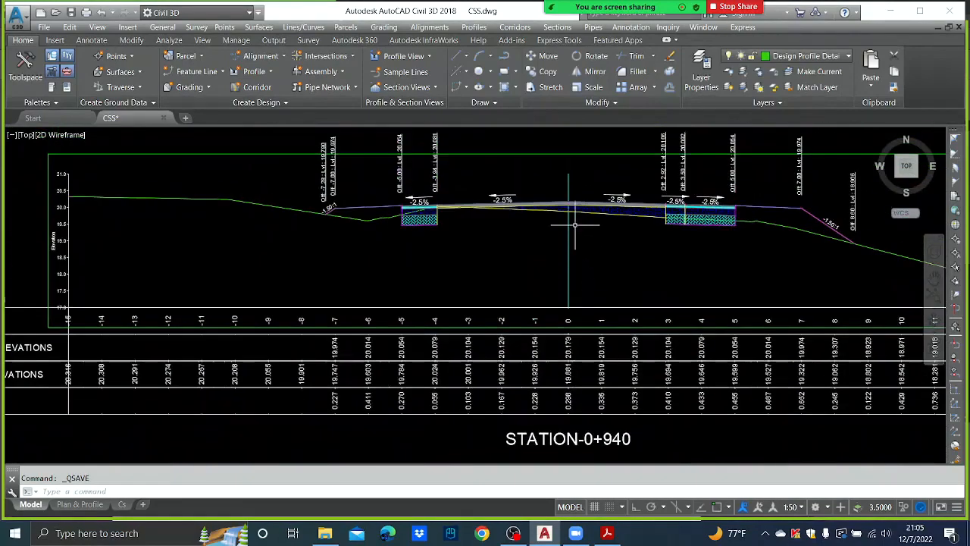
{"action": "scroll", "coordinate": [574, 430], "scroll_direction": "up", "scroll_amount": 3}
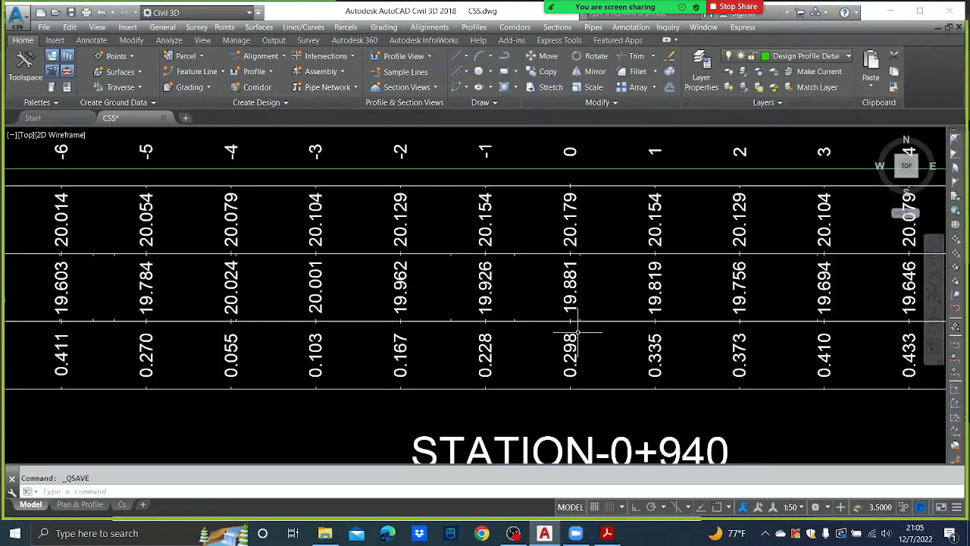
{"action": "scroll", "coordinate": [582, 379], "scroll_direction": "down", "scroll_amount": 3}
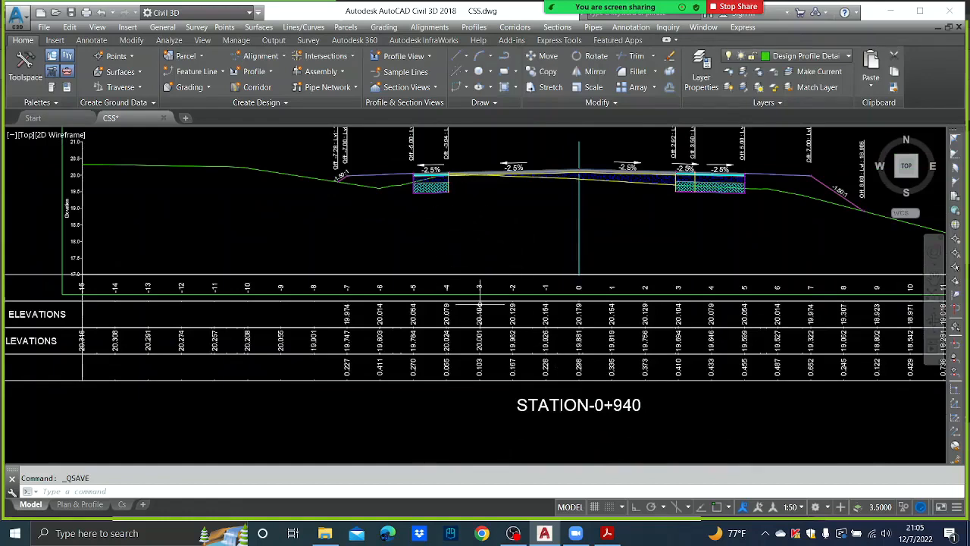
{"action": "scroll", "coordinate": [473, 364], "scroll_direction": "up", "scroll_amount": 3}
{"action": "middle_click_drag", "start_coordinate": [481, 216], "coordinate": [489, 336]}
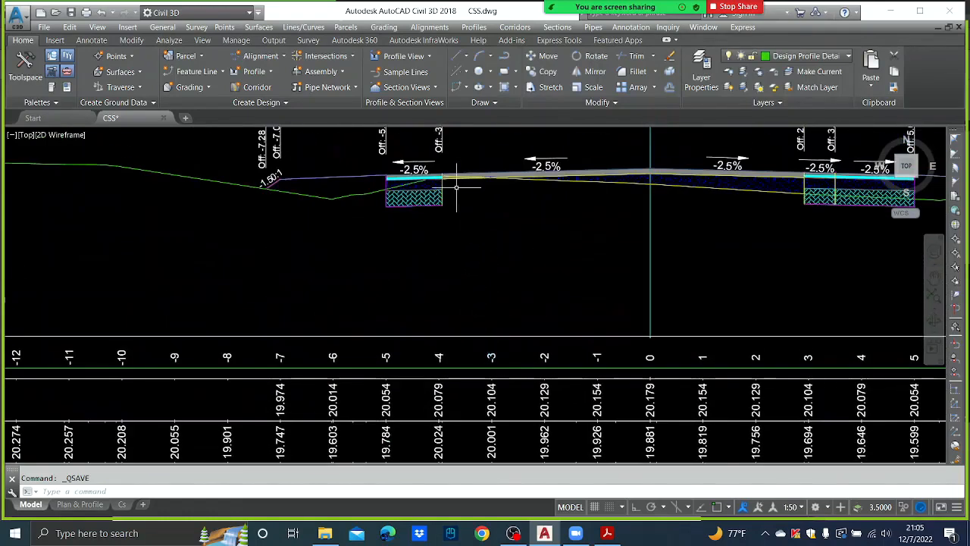
{"action": "middle_click_drag", "start_coordinate": [474, 300], "coordinate": [468, 250]}
{"action": "scroll", "coordinate": [466, 244], "scroll_direction": "down", "scroll_amount": 5}
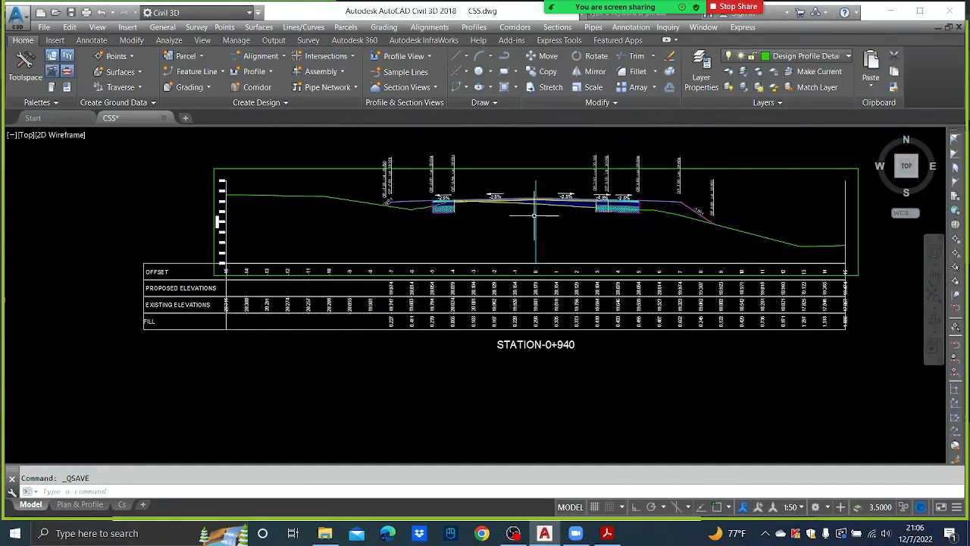
{"action": "scroll", "coordinate": [536, 231], "scroll_direction": "down", "scroll_amount": 4}
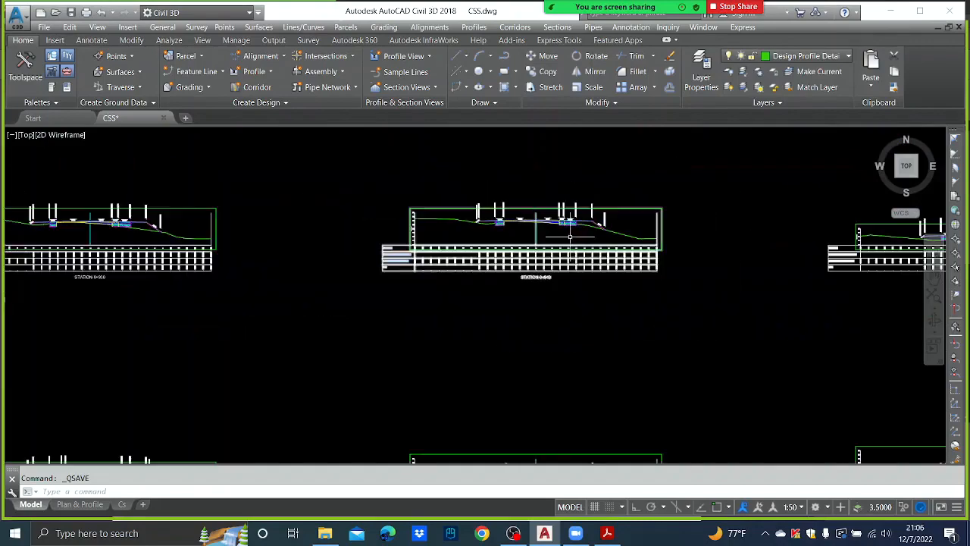
Examine the section view at station 0+950 and the neighbouring section views around it
{"action": "middle_click_drag", "start_coordinate": [686, 223], "coordinate": [139, 162]}
{"action": "scroll", "coordinate": [446, 184], "scroll_direction": "up", "scroll_amount": 6}
{"action": "middle_click_drag", "start_coordinate": [446, 181], "coordinate": [452, 212]}
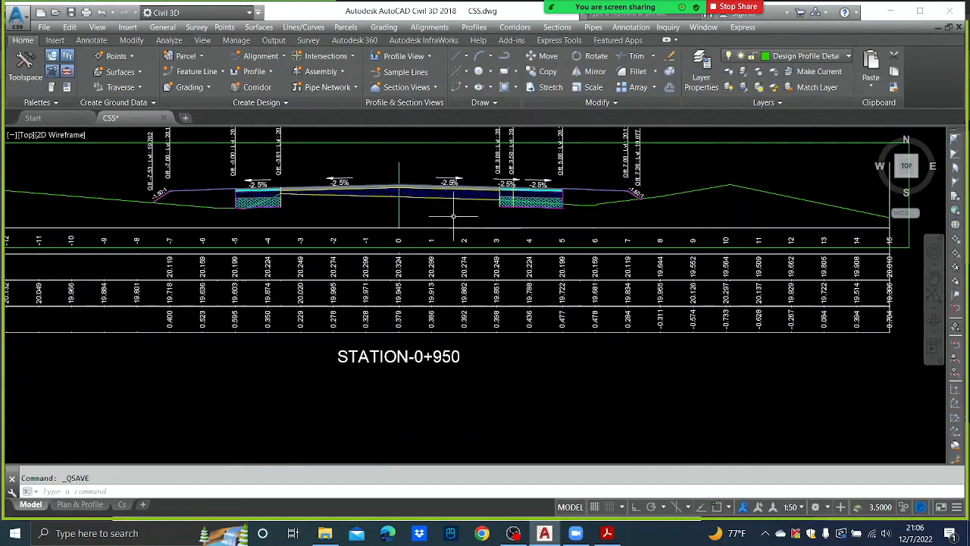
{"action": "scroll", "coordinate": [453, 207], "scroll_direction": "down", "scroll_amount": 5}
{"action": "scroll", "coordinate": [439, 353], "scroll_direction": "up", "scroll_amount": 5}
{"action": "scroll", "coordinate": [568, 227], "scroll_direction": "down", "scroll_amount": 5}
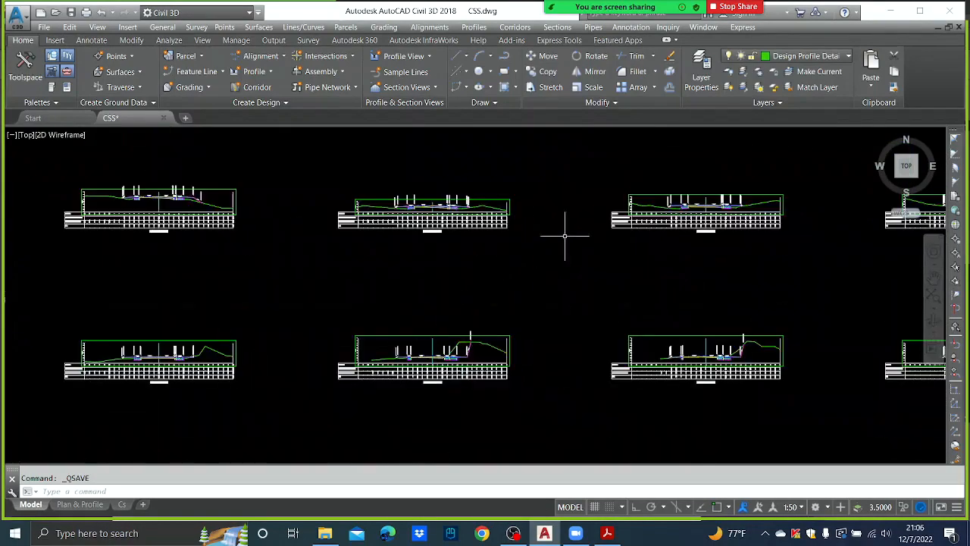
{"action": "scroll", "coordinate": [715, 194], "scroll_direction": "up", "scroll_amount": 5}
{"action": "scroll", "coordinate": [668, 236], "scroll_direction": "down", "scroll_amount": 3}
Inspect the pavement layers, widening blocks and existing ground line of the corridor section at station 0+940 up close
{"action": "scroll", "coordinate": [432, 239], "scroll_direction": "up", "scroll_amount": 5}
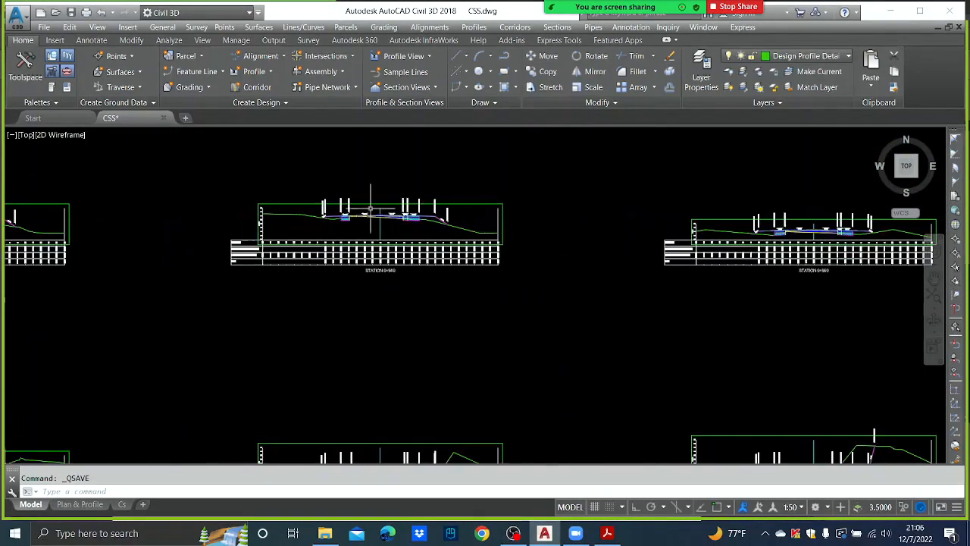
{"action": "scroll", "coordinate": [432, 239], "scroll_direction": "up", "scroll_amount": 2}
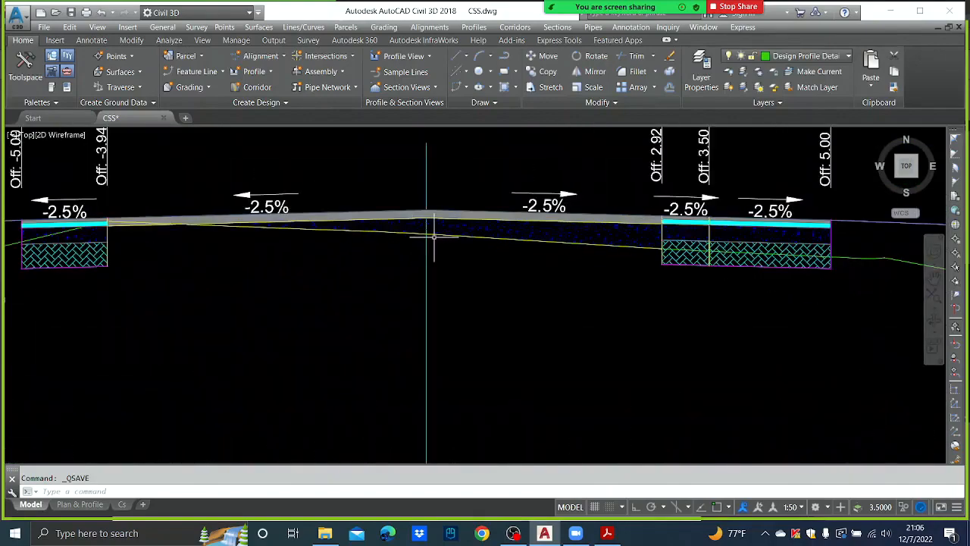
{"action": "scroll", "coordinate": [446, 220], "scroll_direction": "down", "scroll_amount": 4}
{"action": "scroll", "coordinate": [444, 406], "scroll_direction": "up", "scroll_amount": 4}
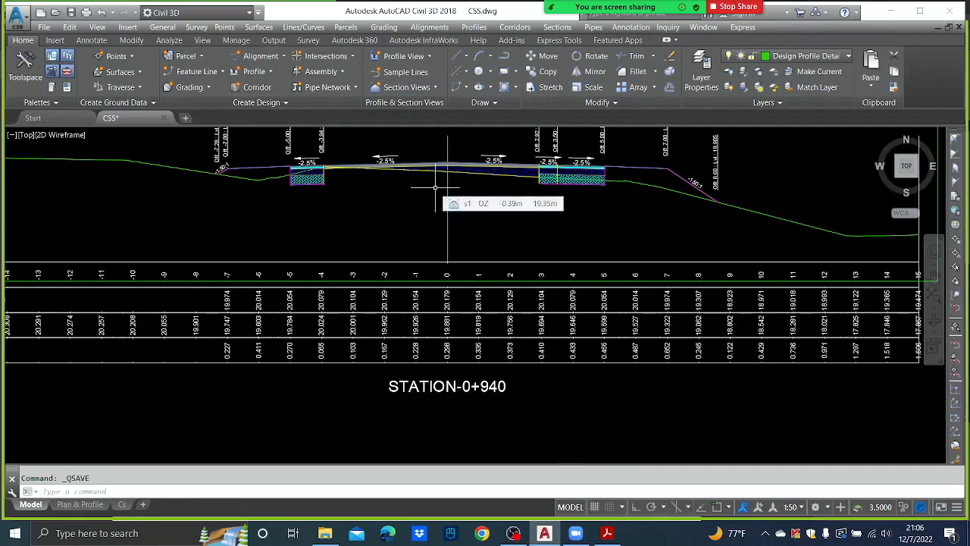
{"action": "scroll", "coordinate": [391, 171], "scroll_direction": "up", "scroll_amount": 4}
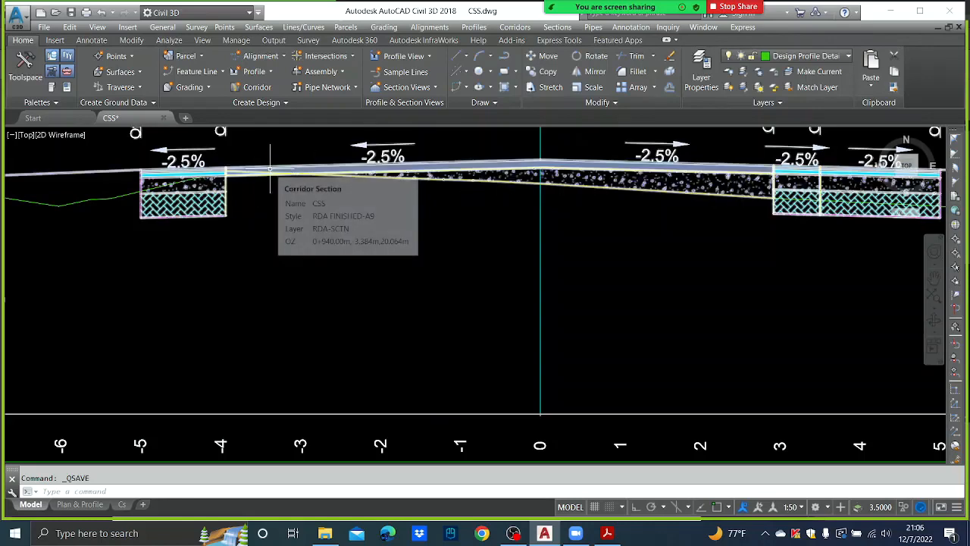
{"action": "scroll", "coordinate": [281, 176], "scroll_direction": "down", "scroll_amount": 3}
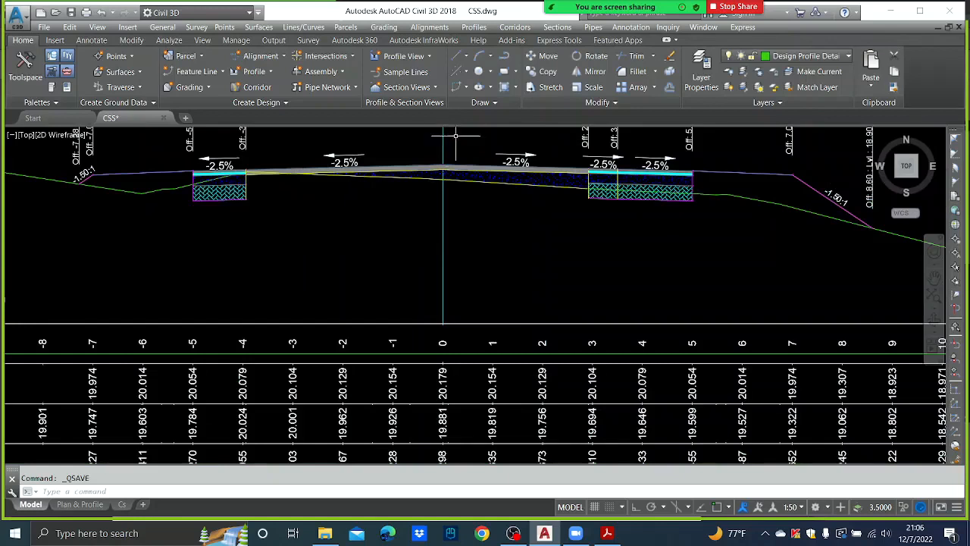
{"action": "mouse_move", "coordinate": [488, 198]}
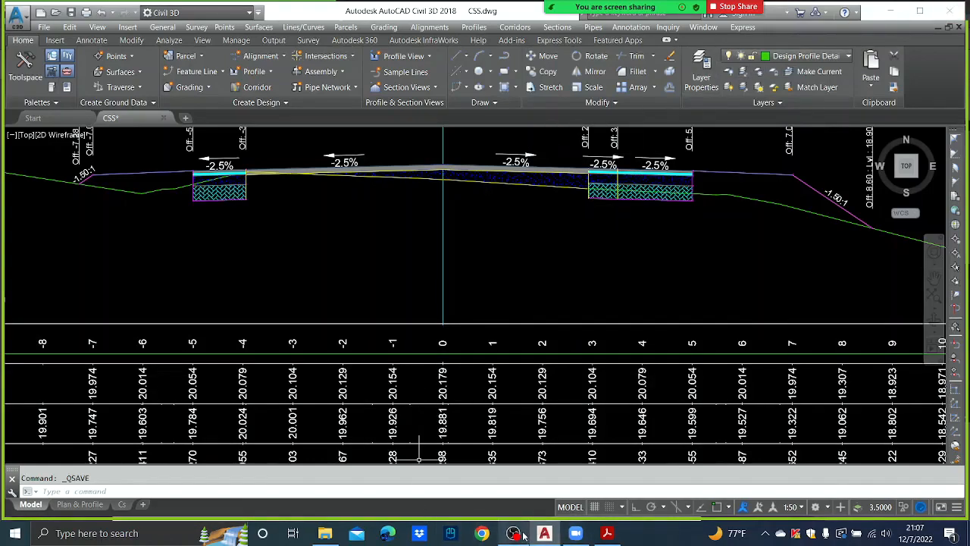
Stop sharing the screen and turn on the camera in the Zoom meeting
{"action": "mouse_move", "coordinate": [643, 4]}
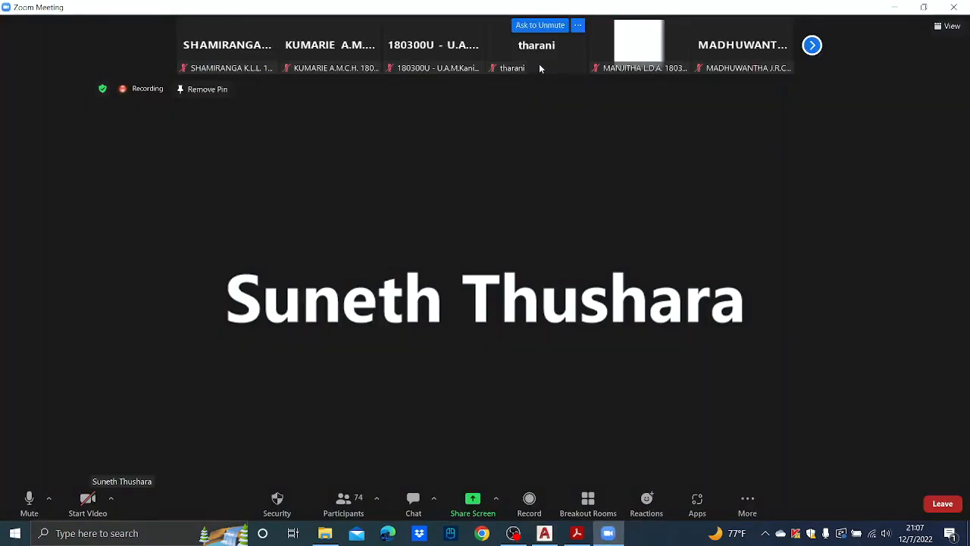
{"action": "left_click", "coordinate": [87, 502]}
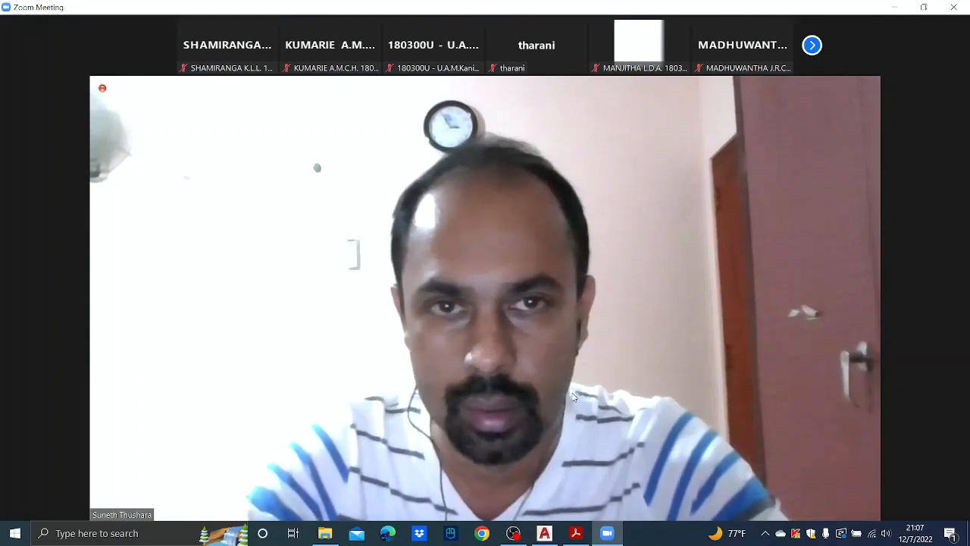
{"action": "mouse_move", "coordinate": [681, 394]}
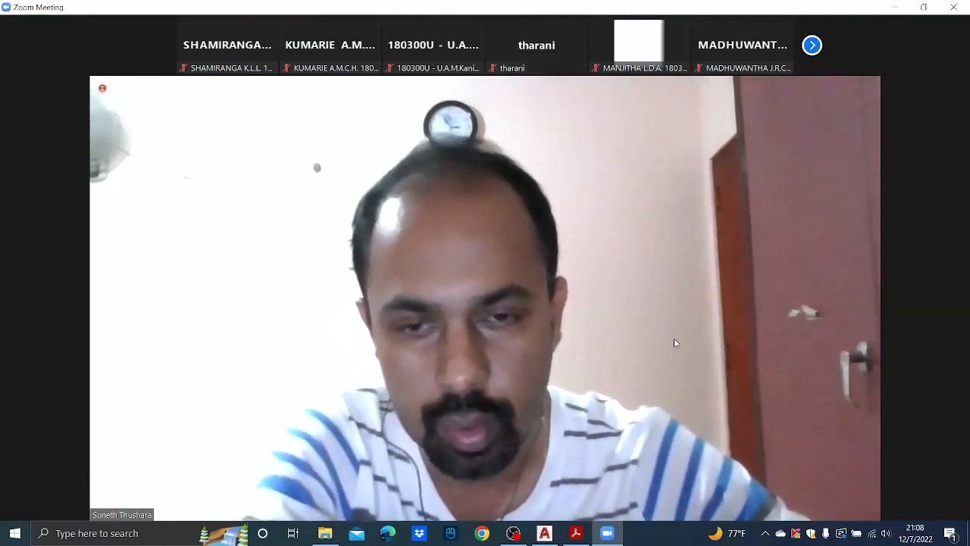
{"action": "mouse_move", "coordinate": [685, 346]}
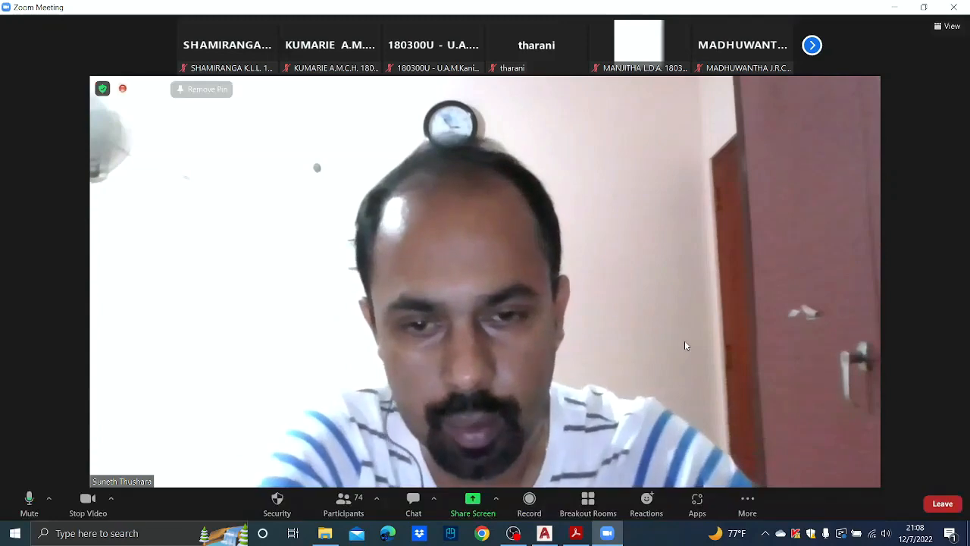